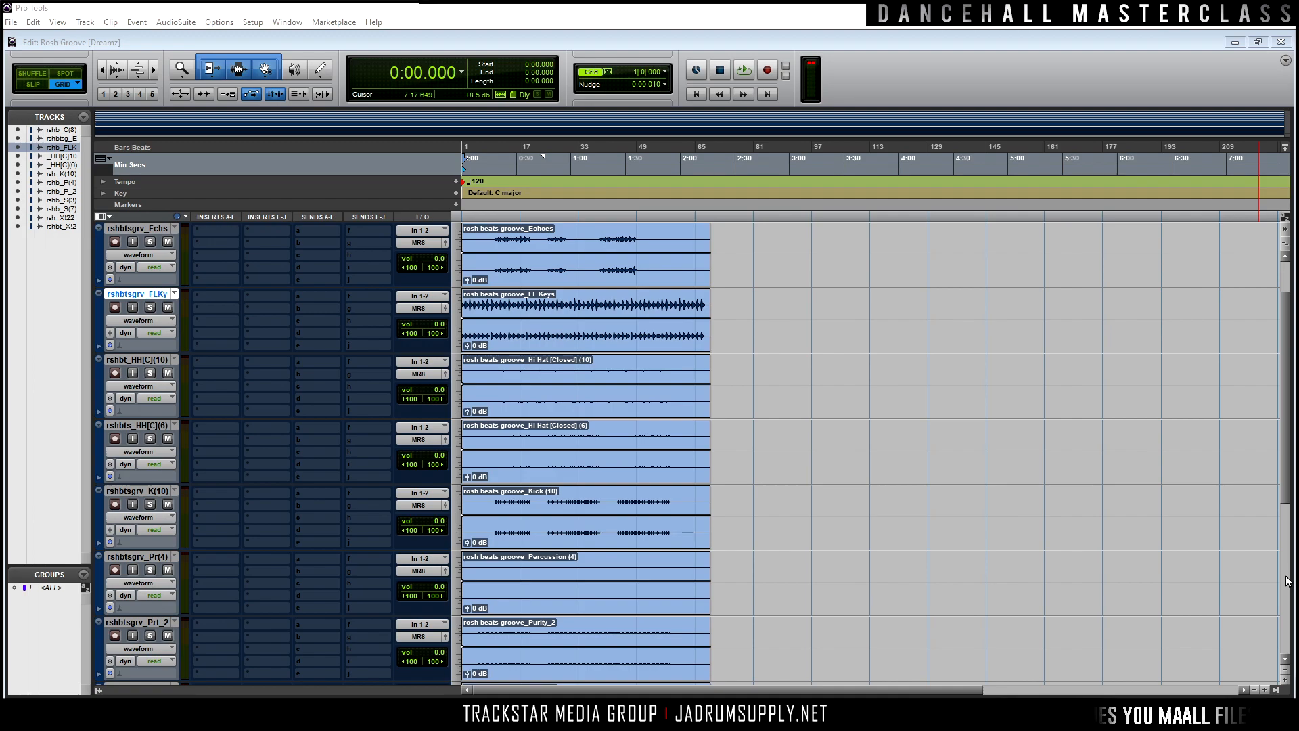
Reduce the height of all tracks until every one fits in the Edit window, and fit the clips across the timeline.
left_click(153, 296)
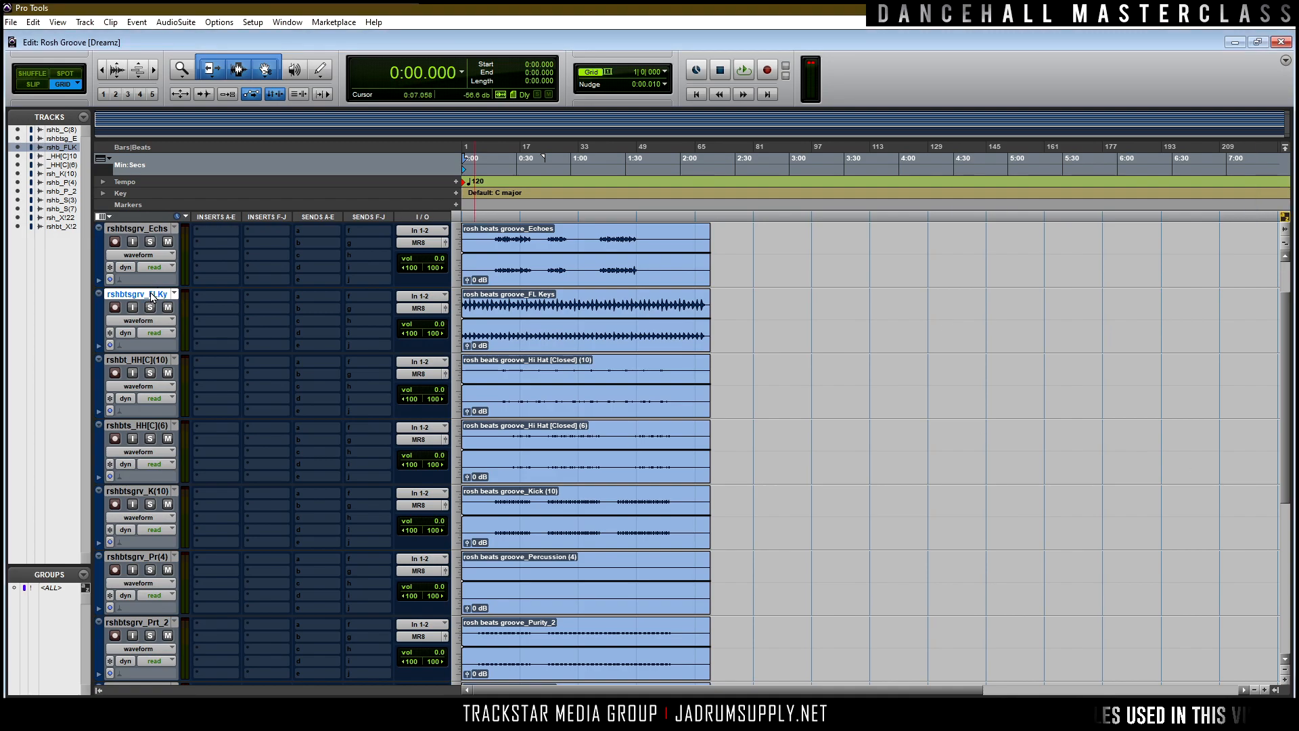
key("ctrl+alt+super+Down")
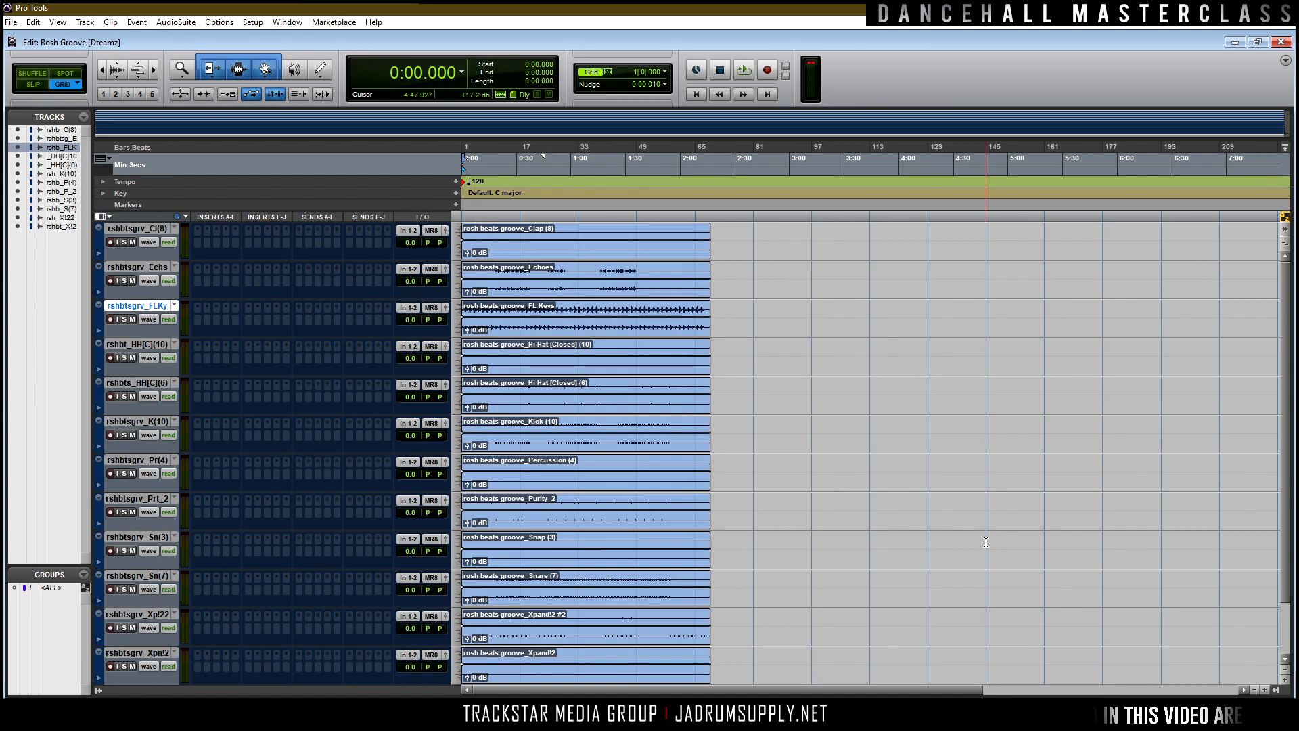
key("alt+a")
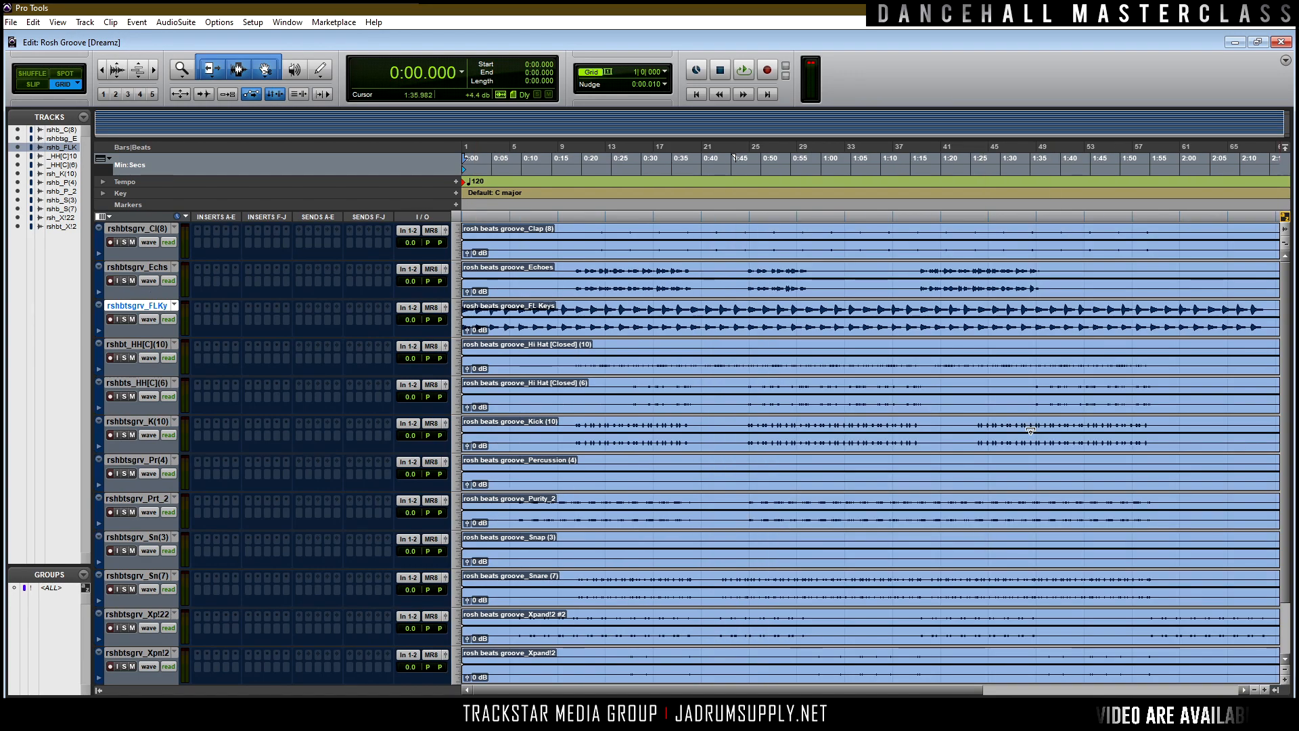
scroll(988, 473, "down", 2)
scroll(981, 433, "up", 2)
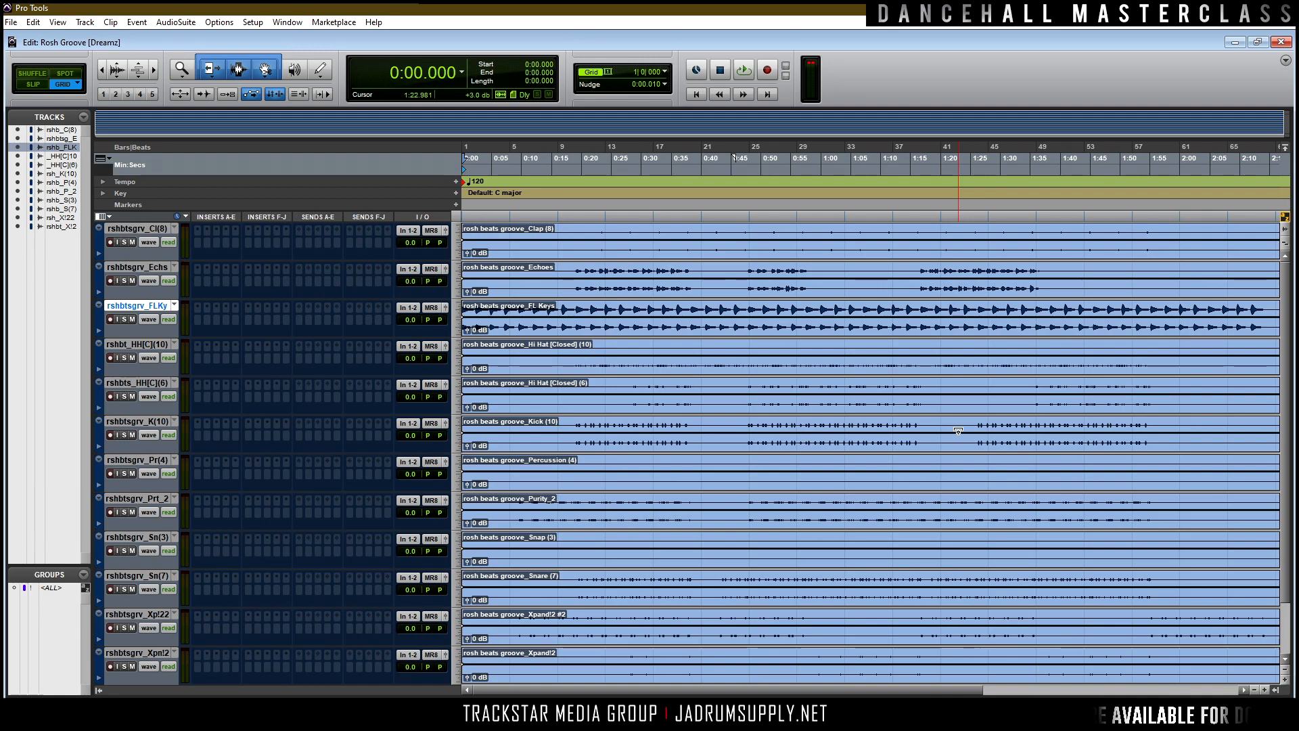
left_click(1285, 670)
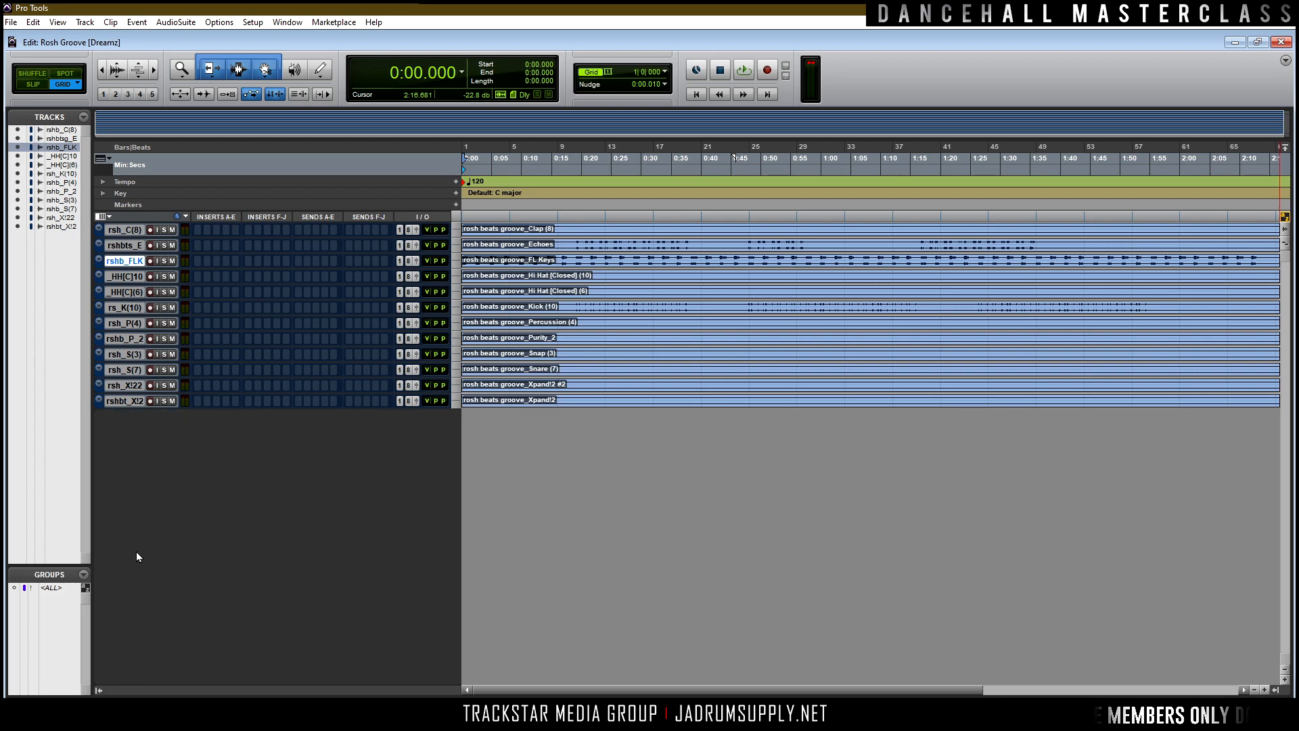
key("super+Up")
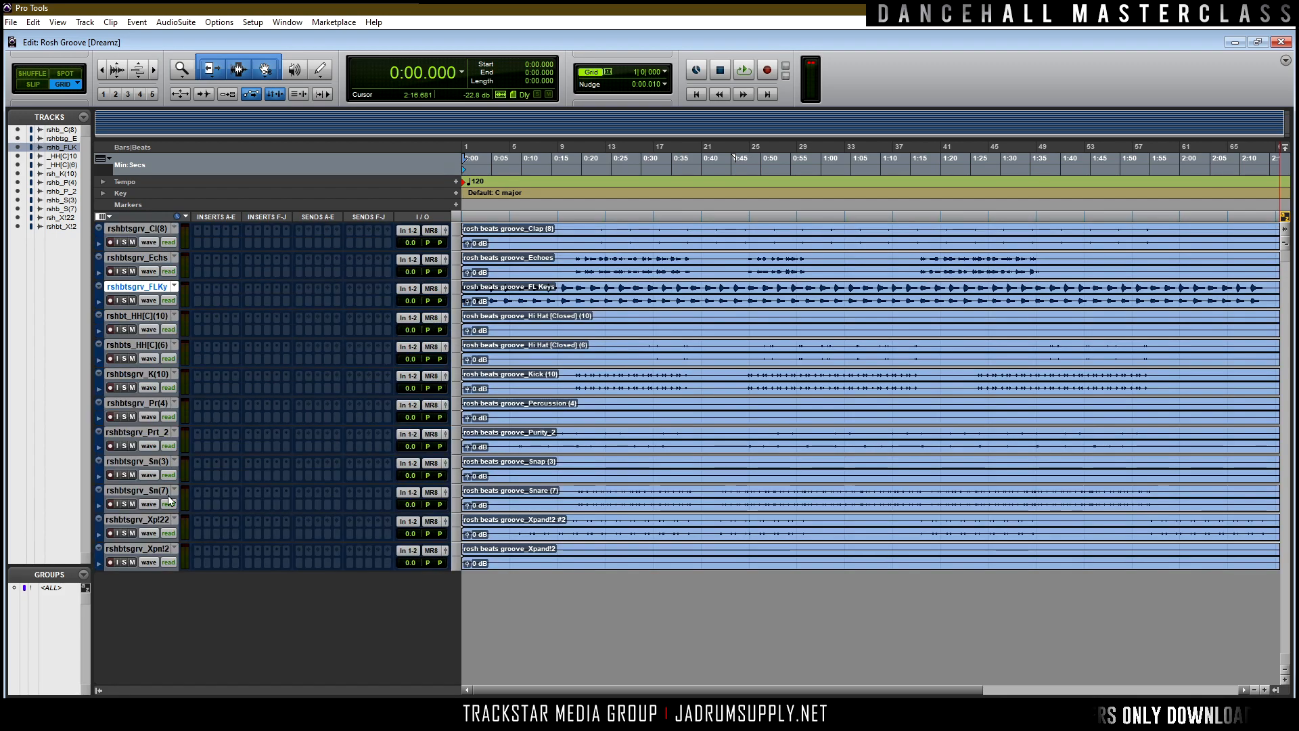
Enlarge the waveform display on all tracks and zoom the timeline out past the end of the clips.
key("r")
key("r")
key("t")
key("t")
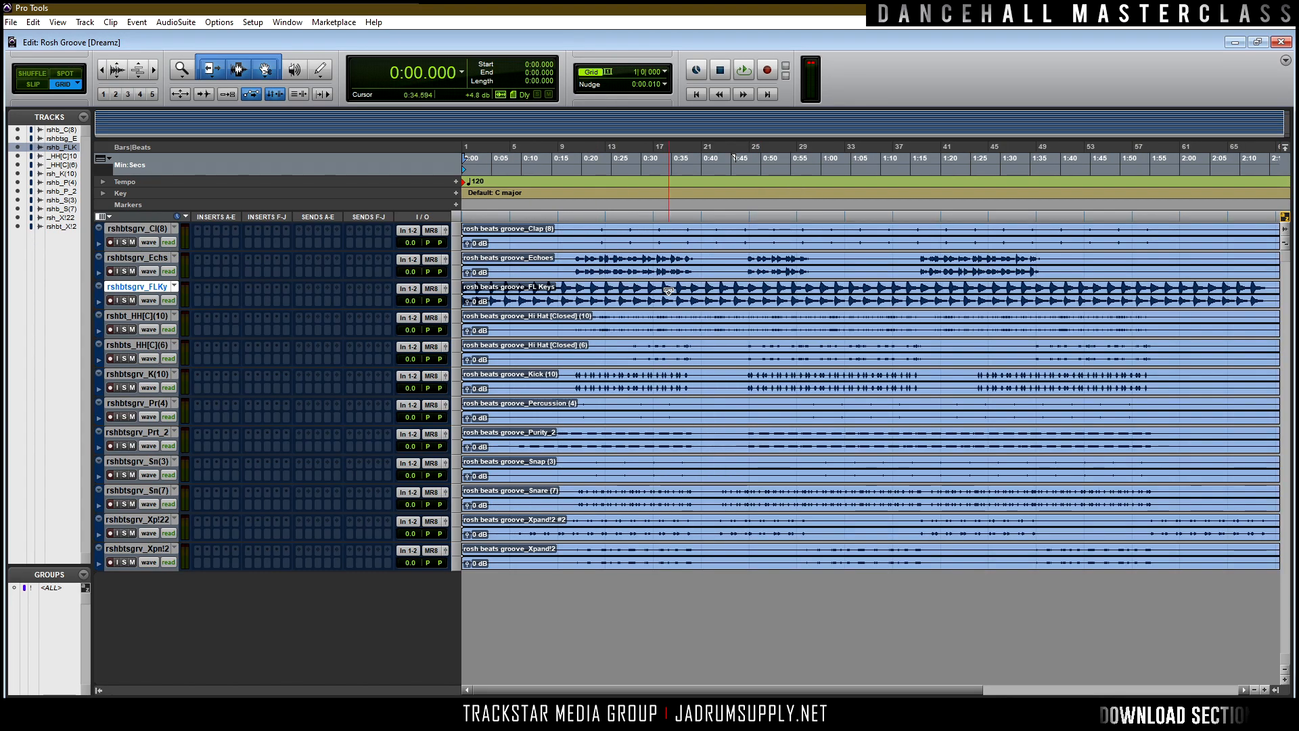
key("r")
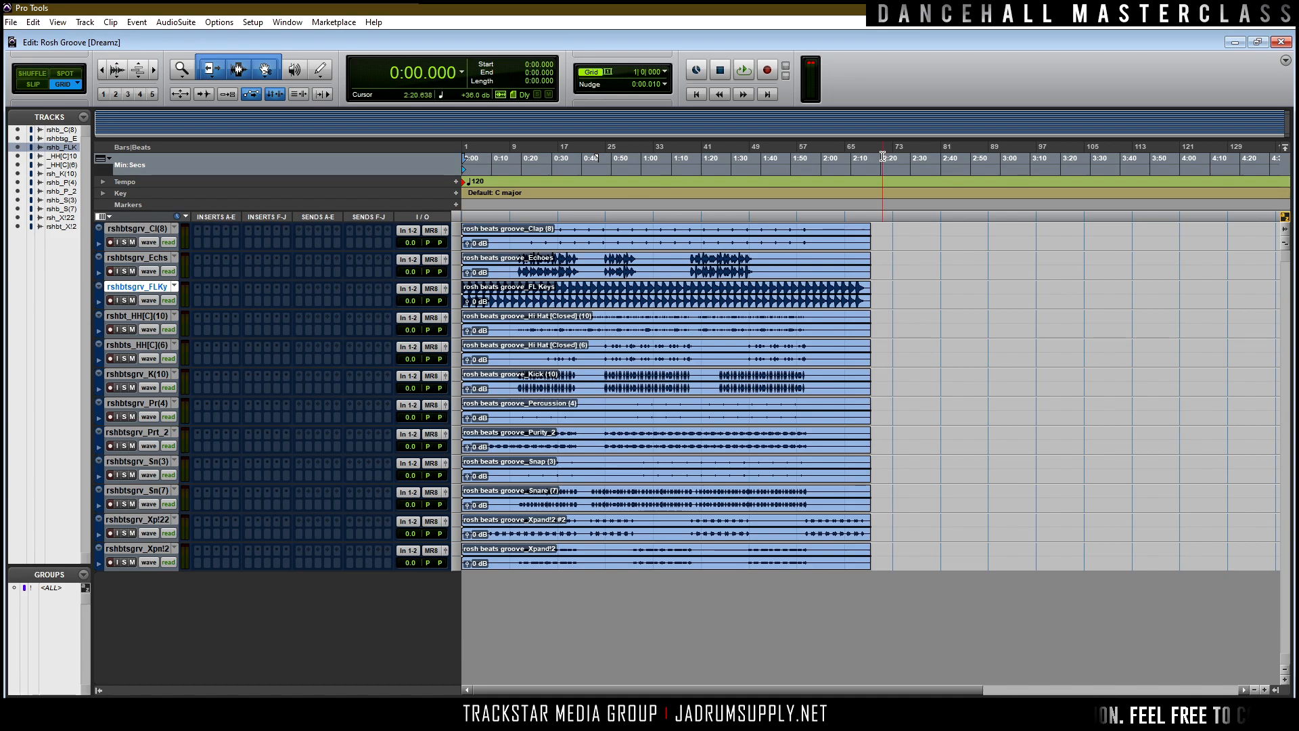
In the Mix window, activate the <ALL> group and lower all track faders together to -10.0 dB.
key("ctrl+equal")
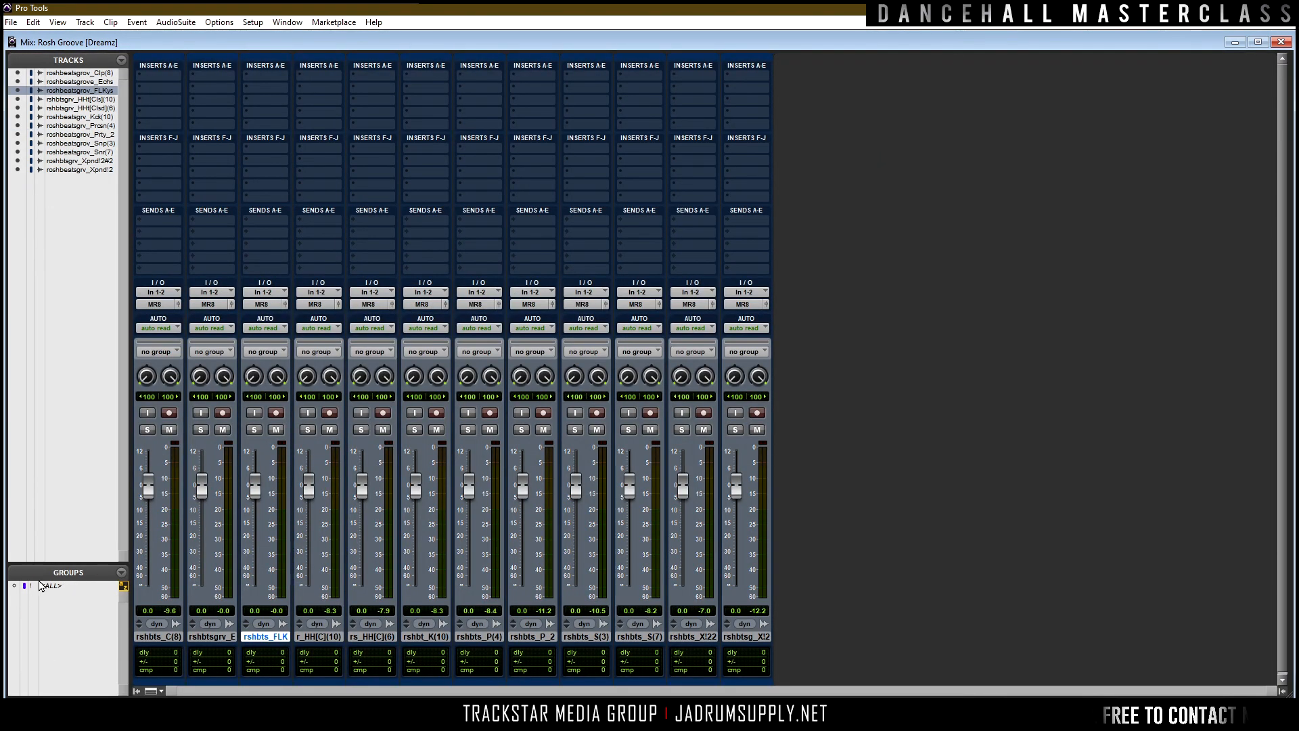
left_click(51, 586)
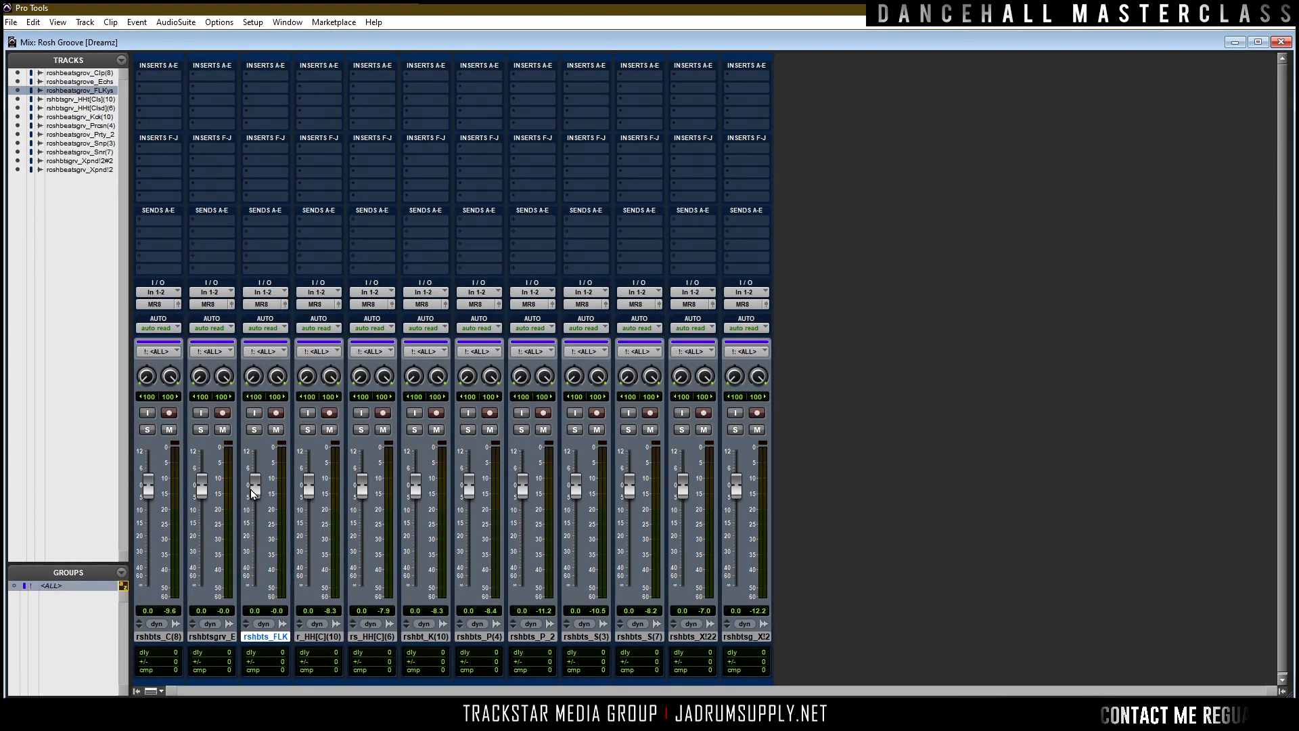
left_click_drag(250, 493, 256, 518)
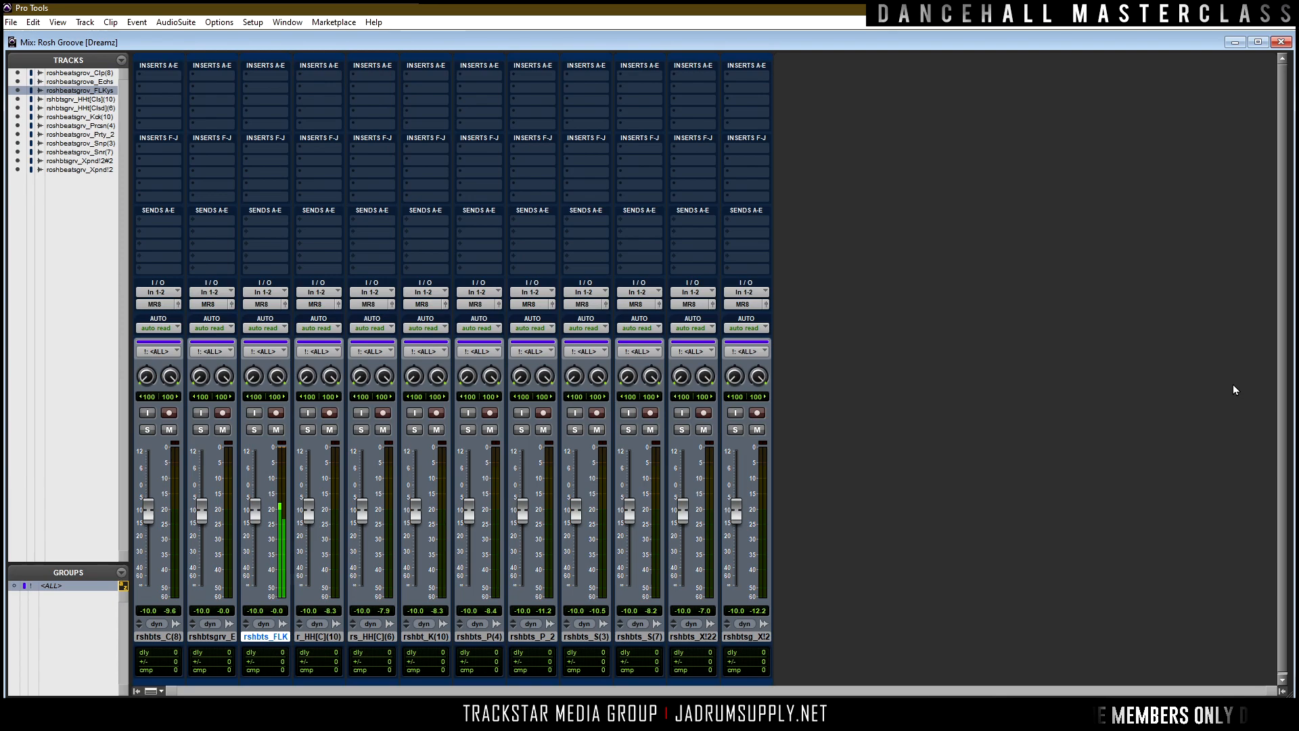
Show the floating transport over the empty mixer area with Min:Secs as main and Bars|Beats as sub counter, and stop playback.
key("ctrl+KP_1")
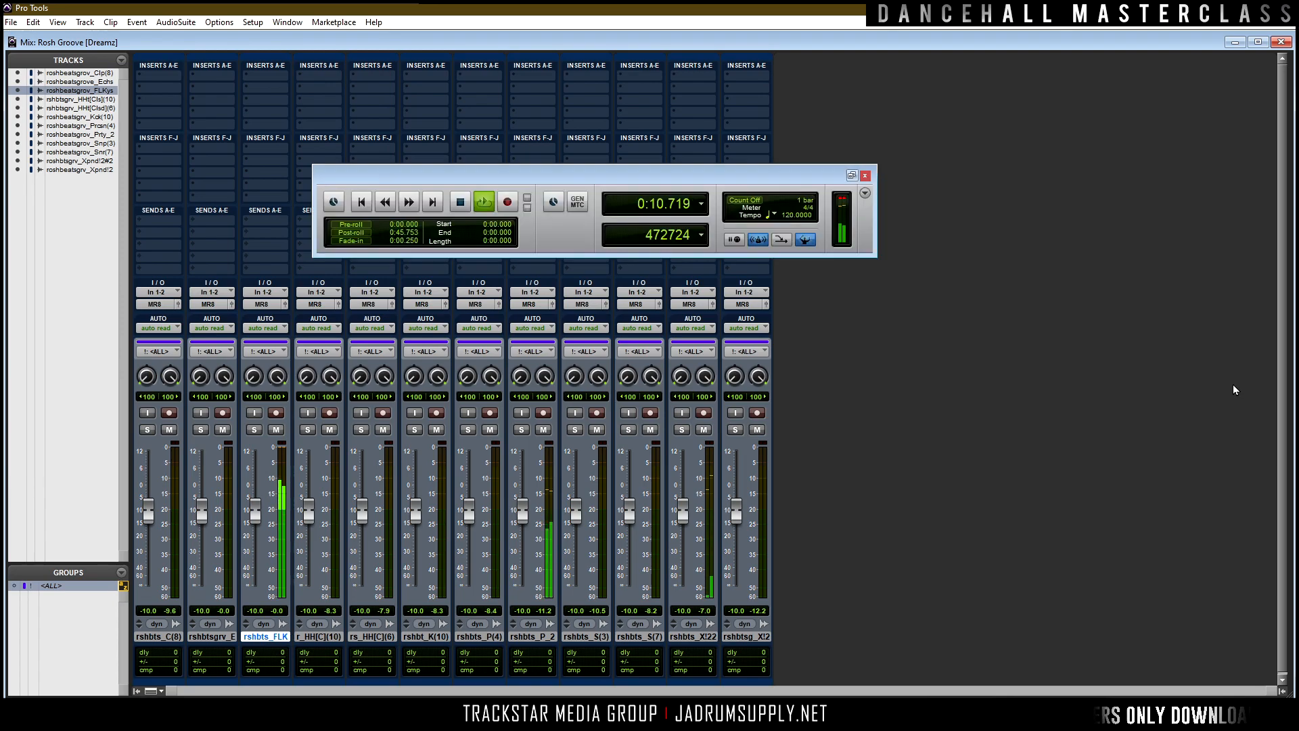
left_click_drag(687, 183, 1007, 201)
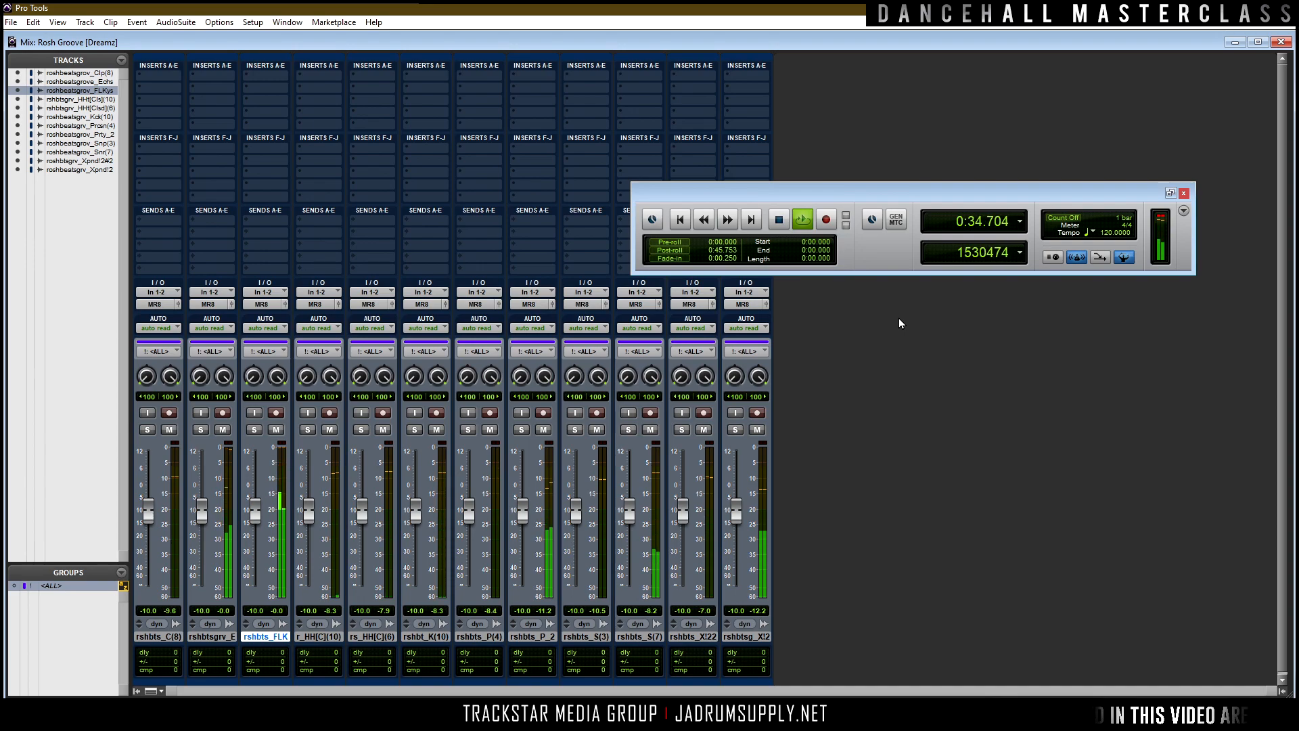
left_click(1019, 222)
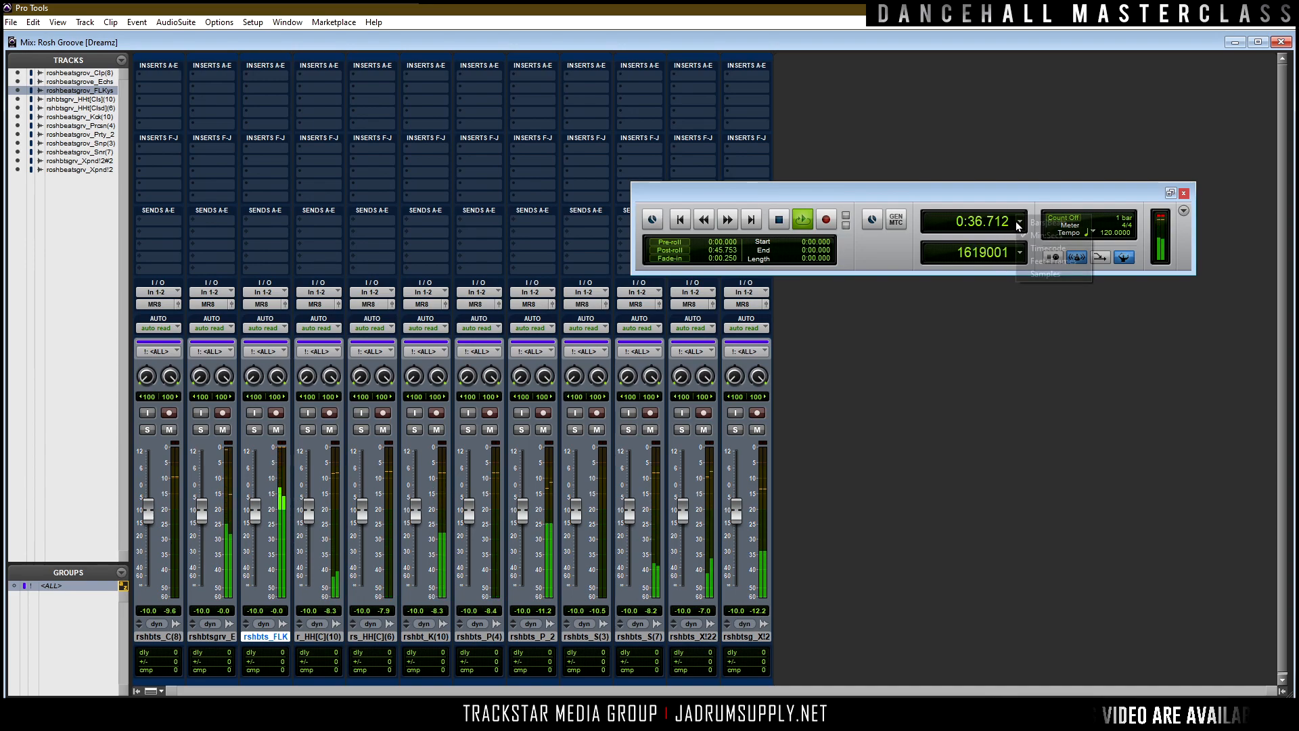
left_click(1038, 235)
left_click(1020, 252)
left_click(1049, 253)
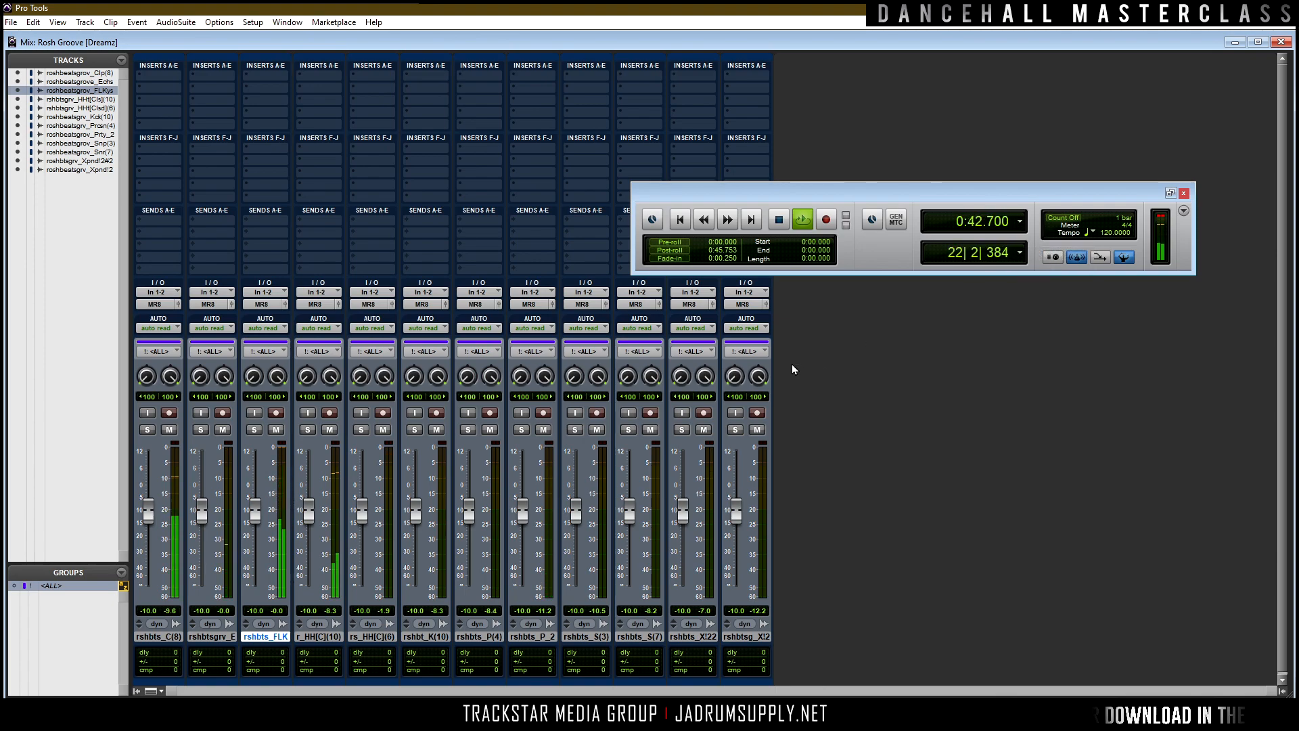
key("space")
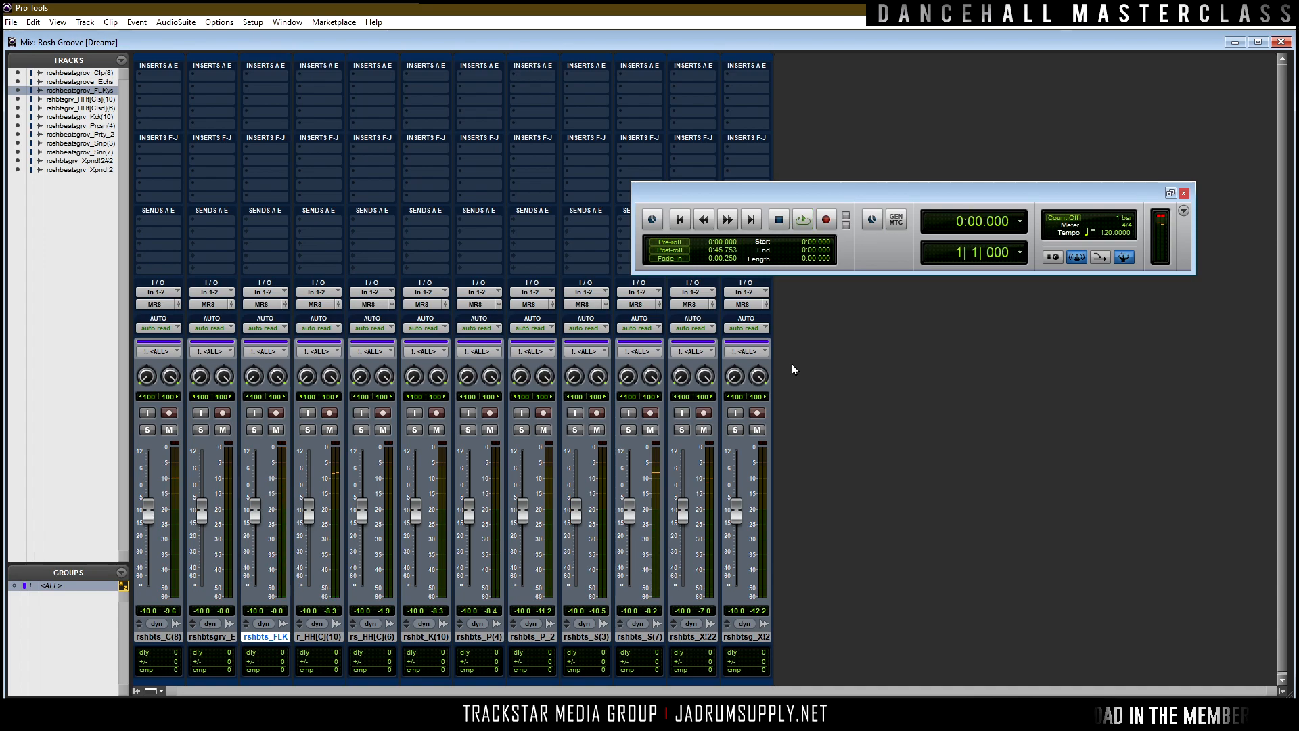
Solo the FL Keys track and audition it from the start of the session.
left_click(254, 430)
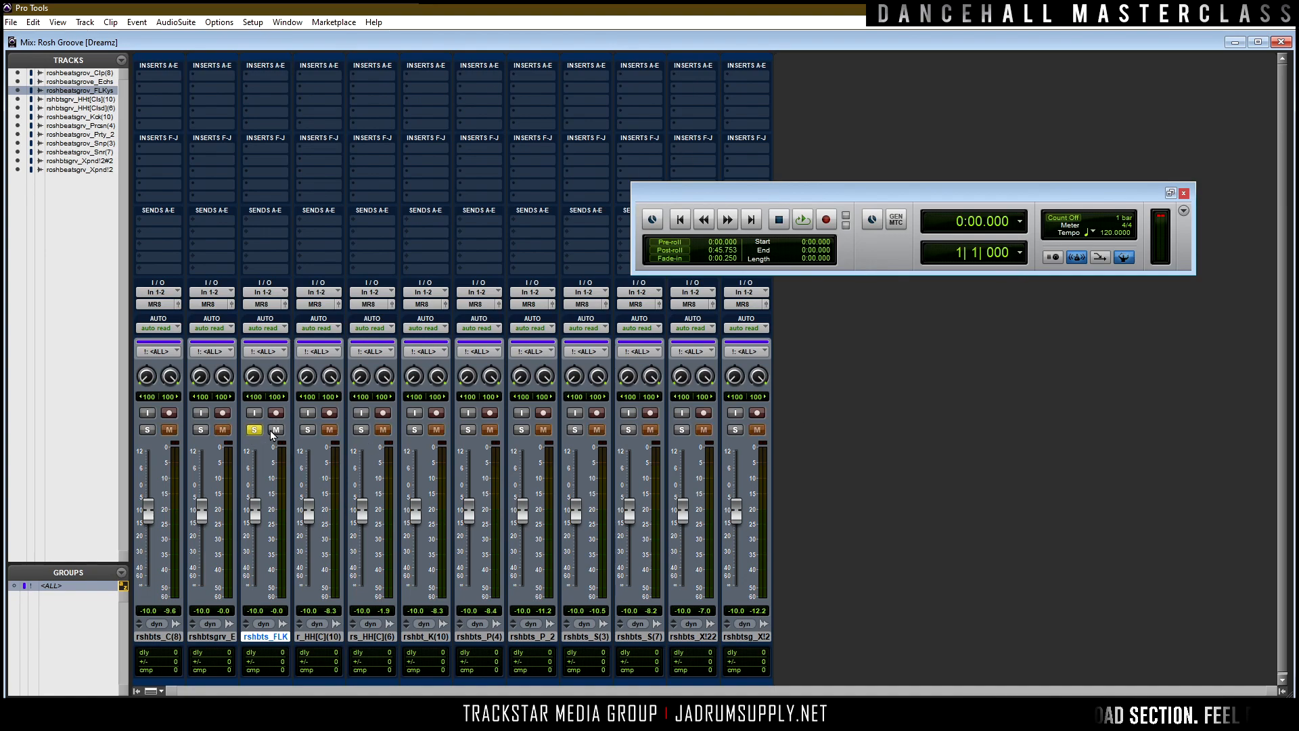
key("space")
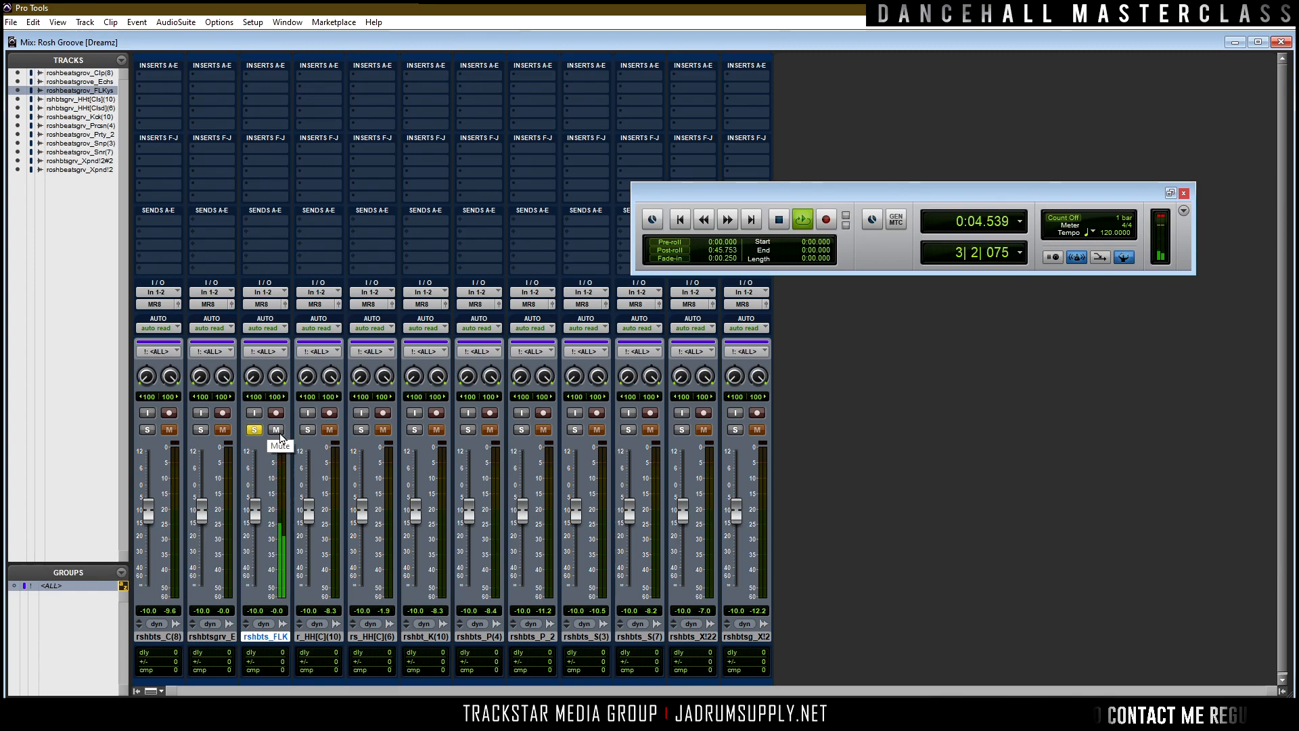
key("space")
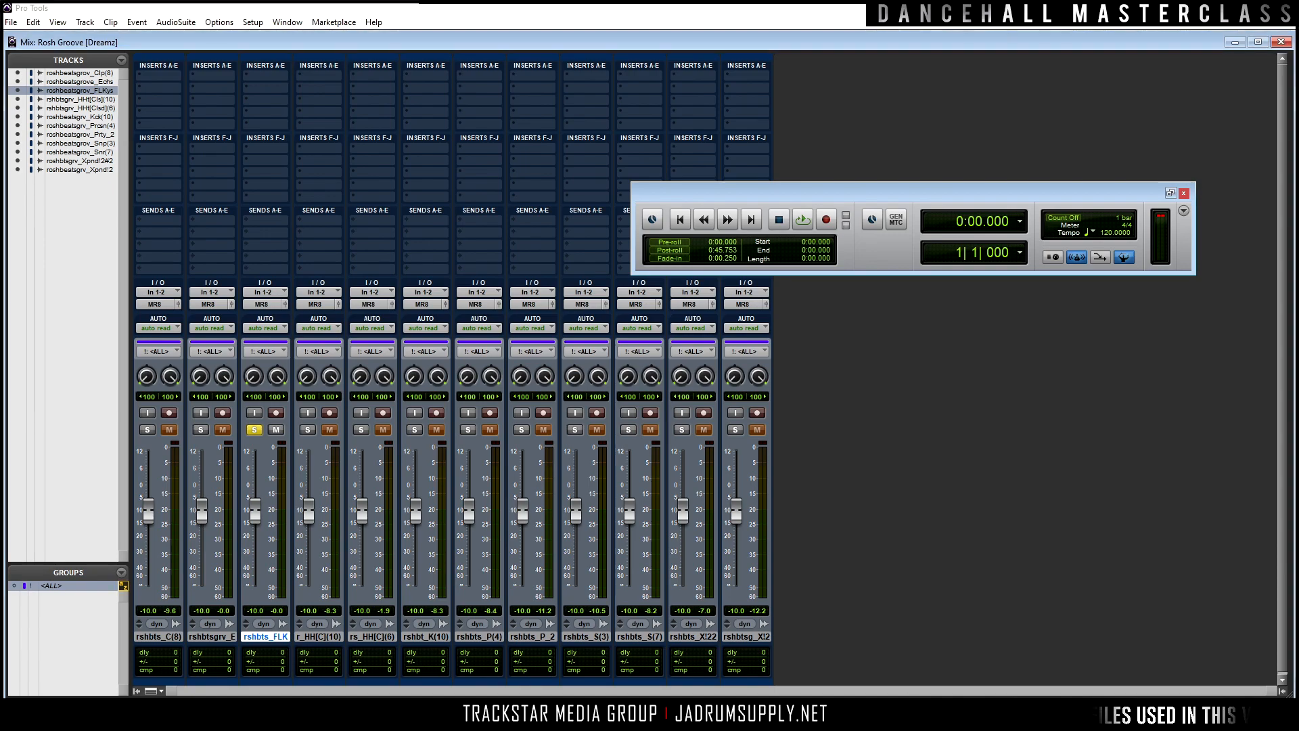
Color all twelve audio tracks teal with the color palette and close the palette.
left_click(746, 639)
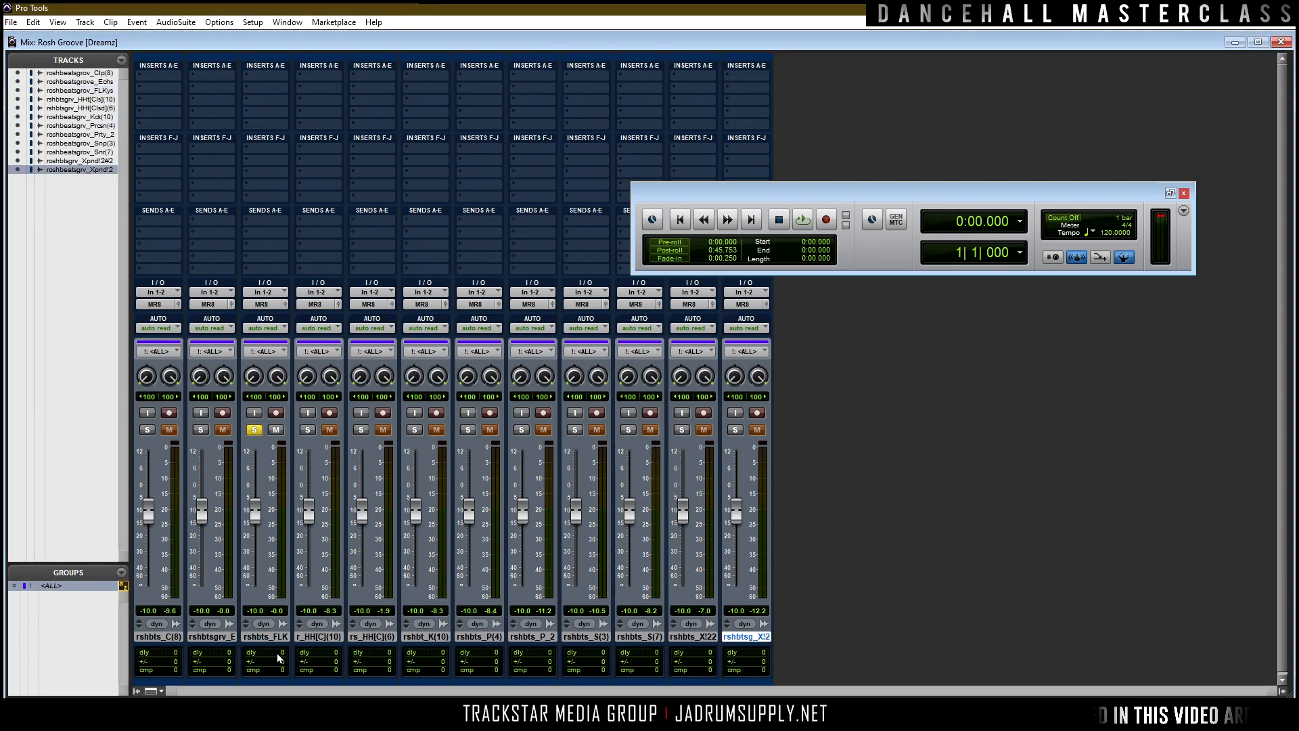
left_click(154, 638, "shift")
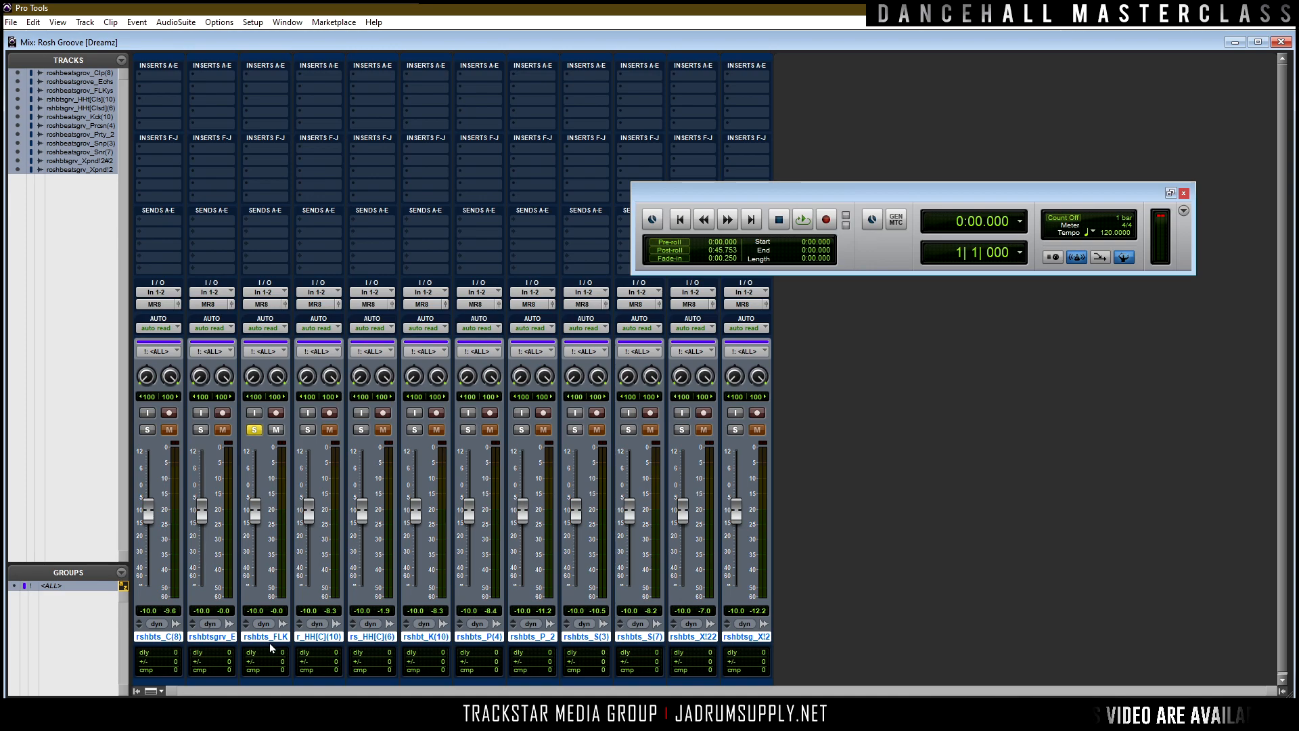
double_click(490, 633)
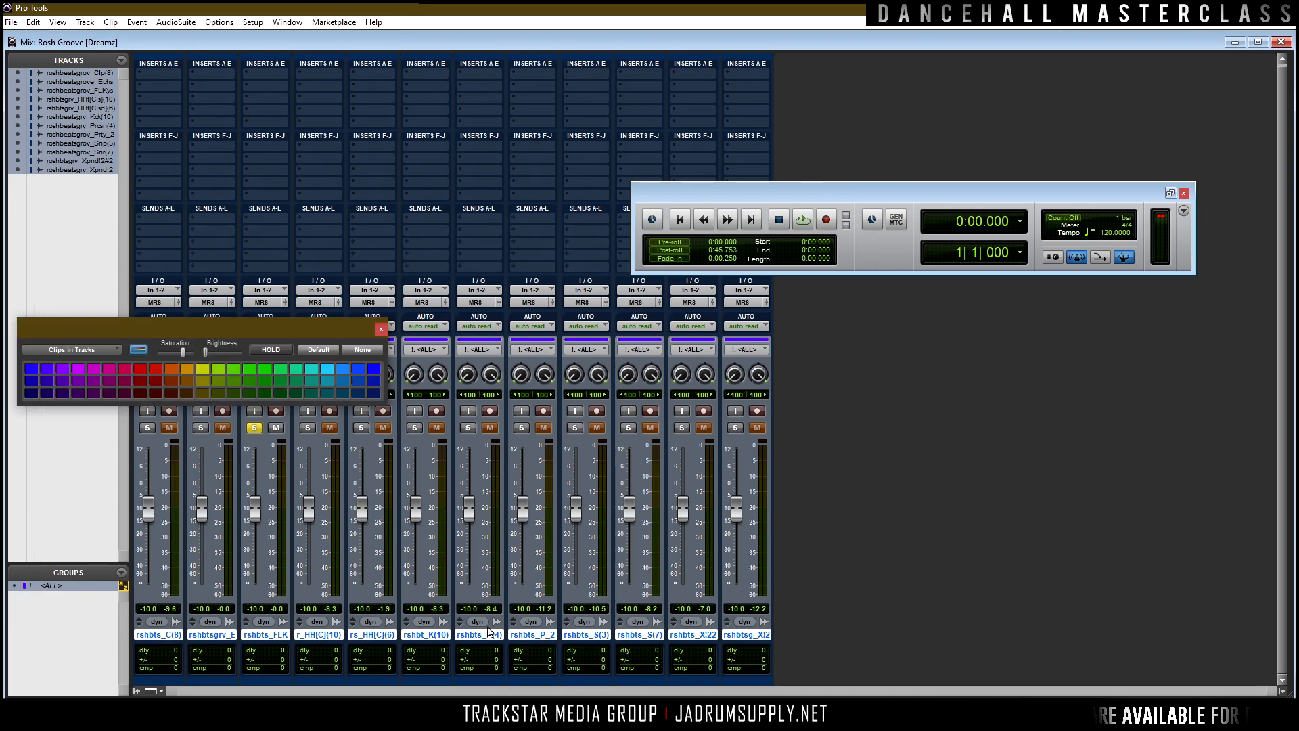
left_click(326, 383)
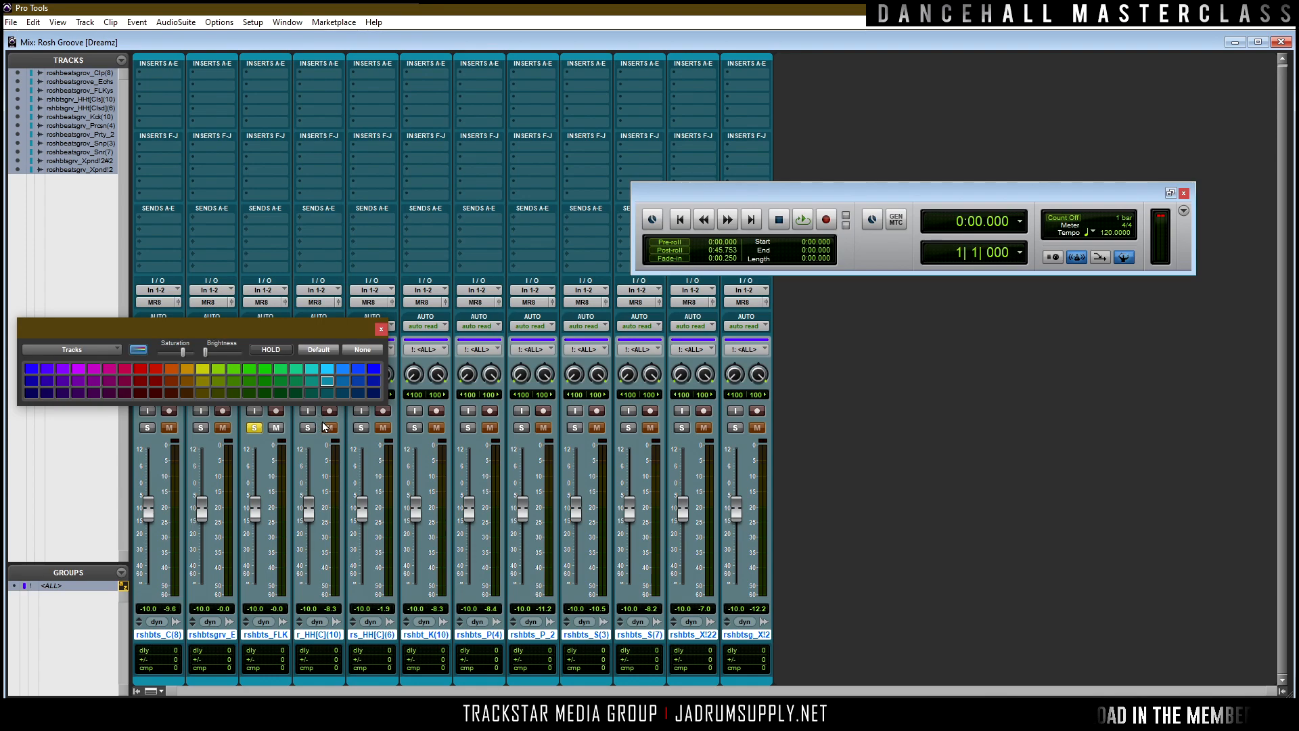
left_click_drag(331, 328, 972, 418)
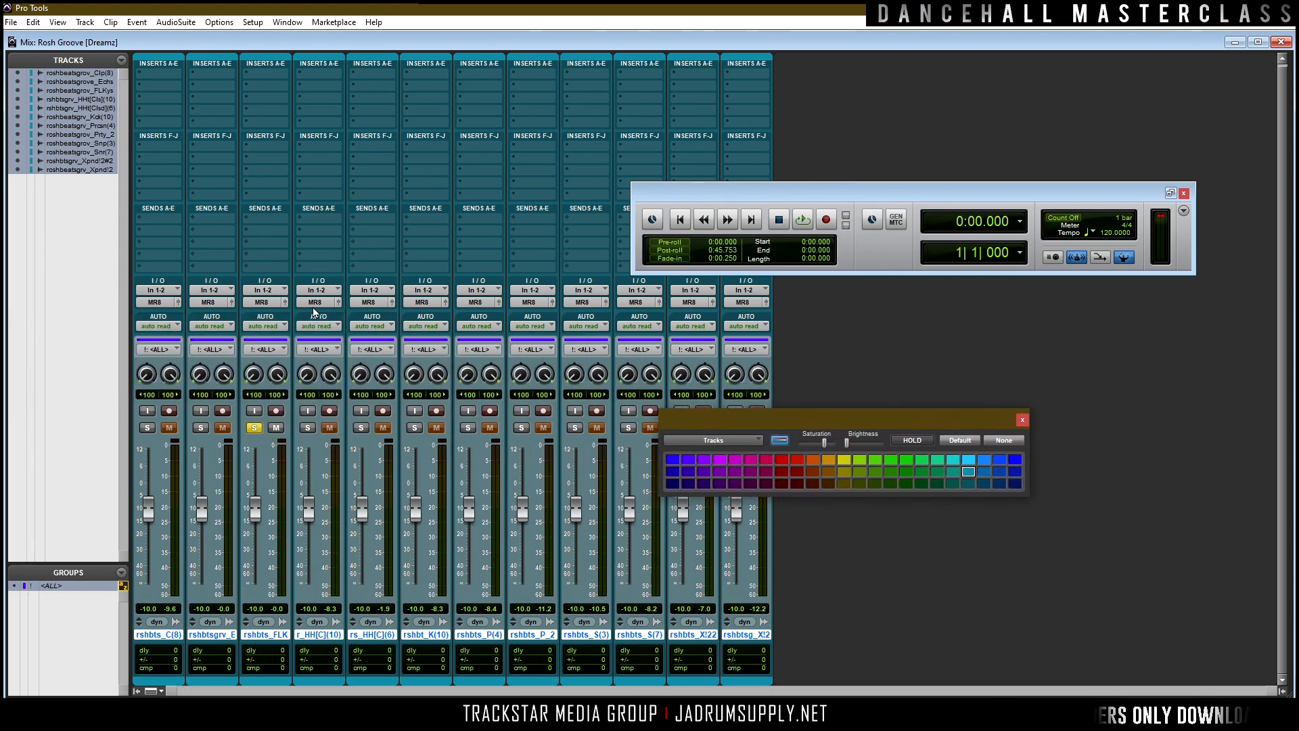
left_click_drag(736, 424, 413, 545)
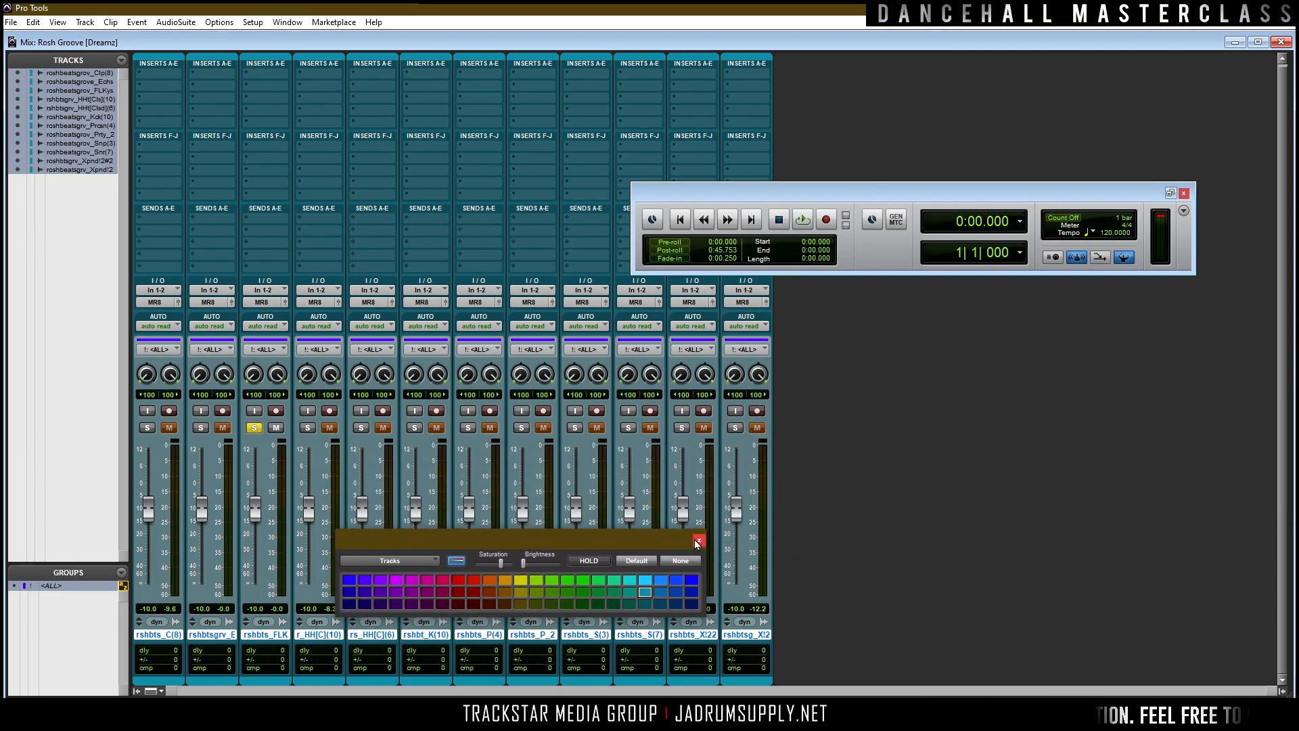
left_click(696, 540)
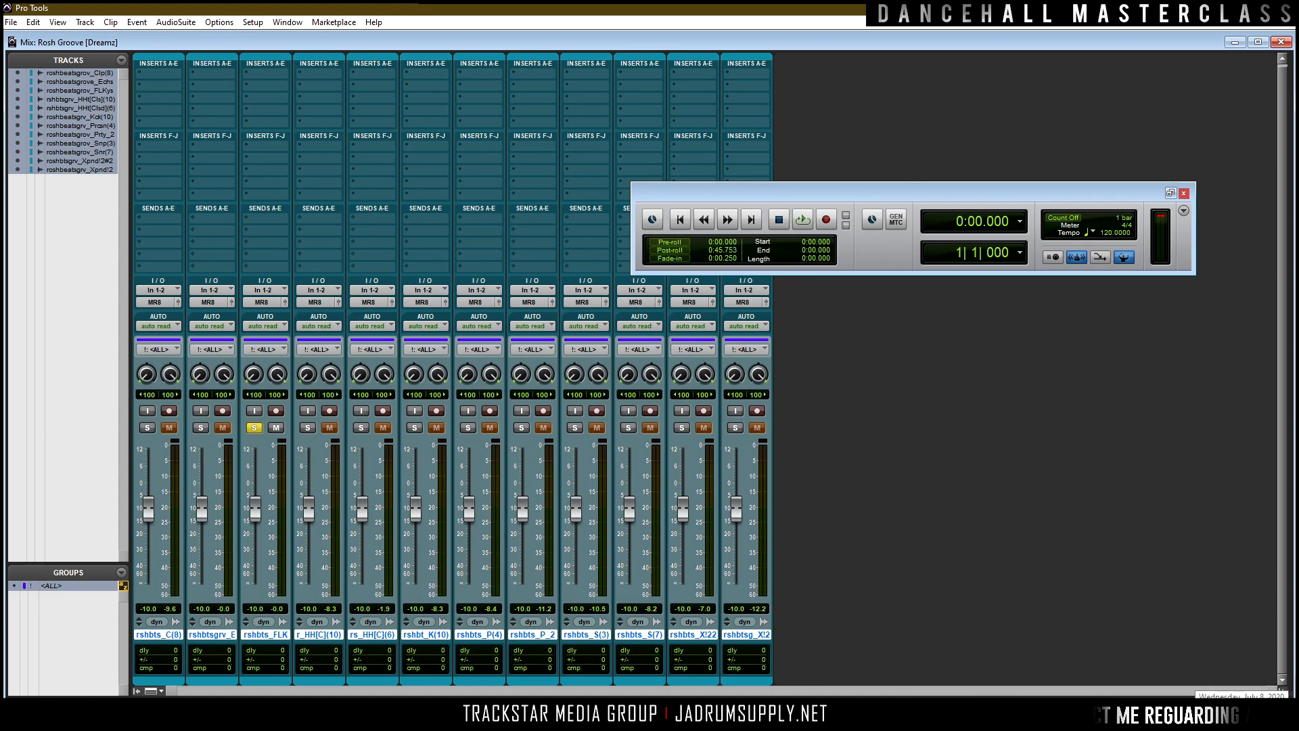
Create four stereo Aux Input tracks and one stereo Master Fader track.
key("ctrl+shift+n")
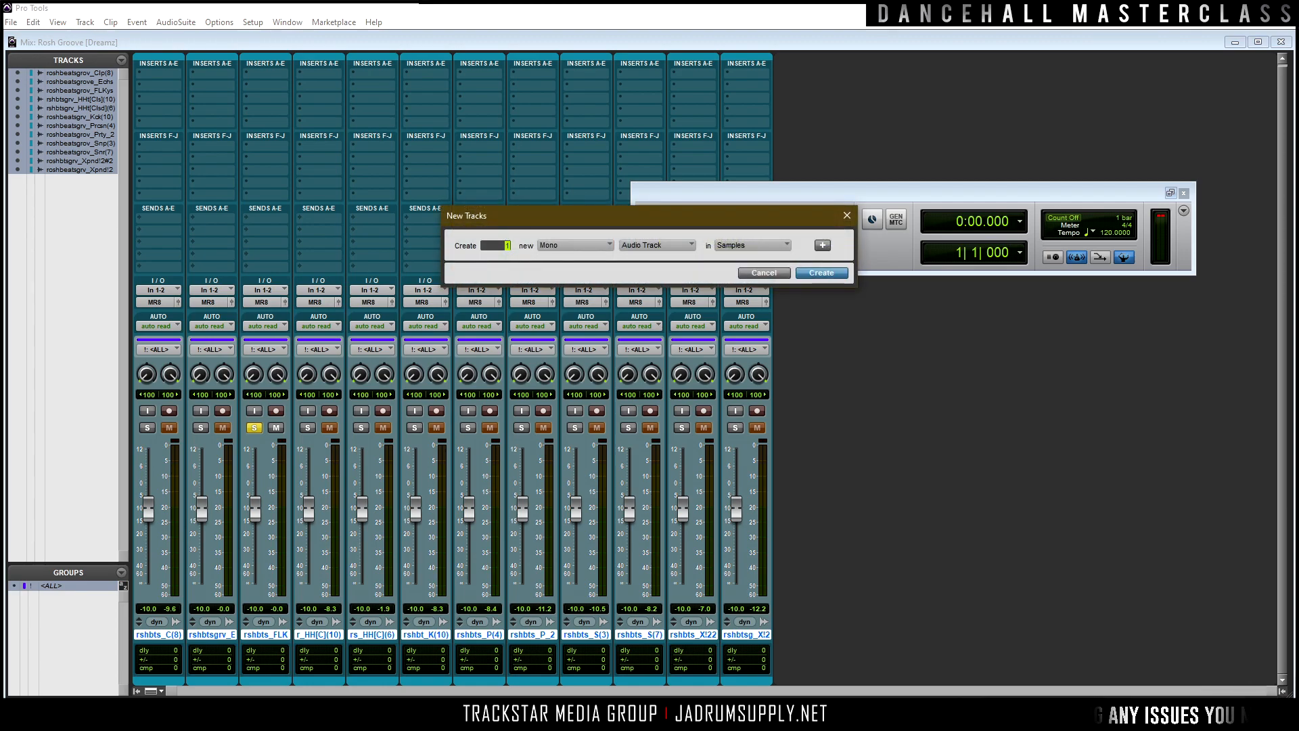
key("ctrl+Right")
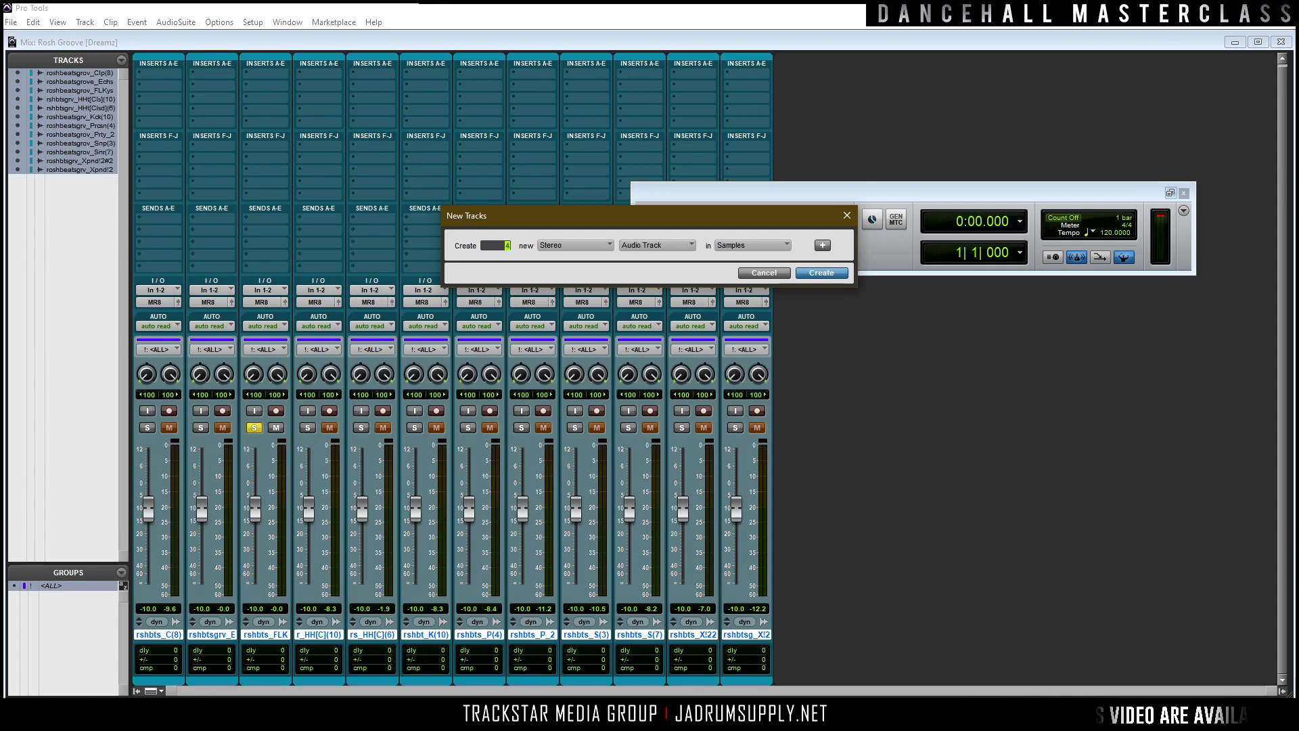
key("ctrl+Down")
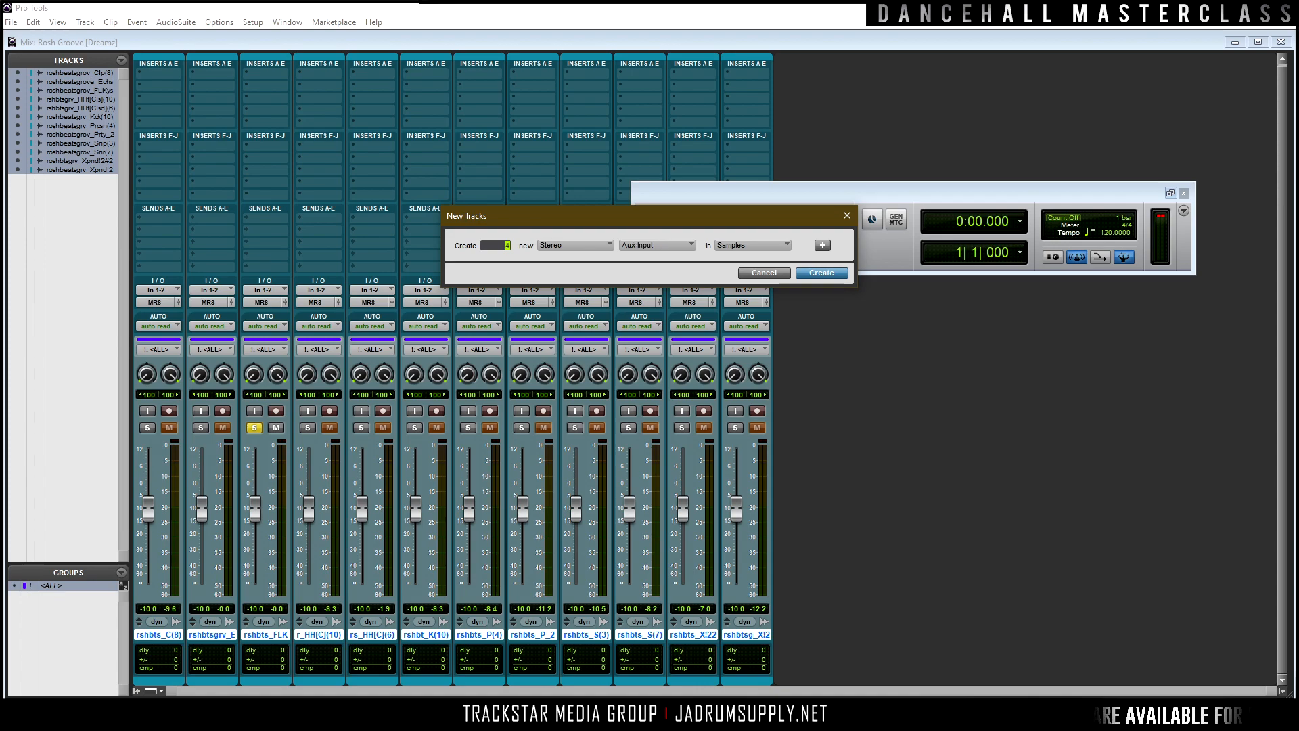
key("ctrl+Up")
key("ctrl+Down")
key("ctrl+shift+Down")
key("ctrl+Right")
key("ctrl+Down")
key("ctrl+Down")
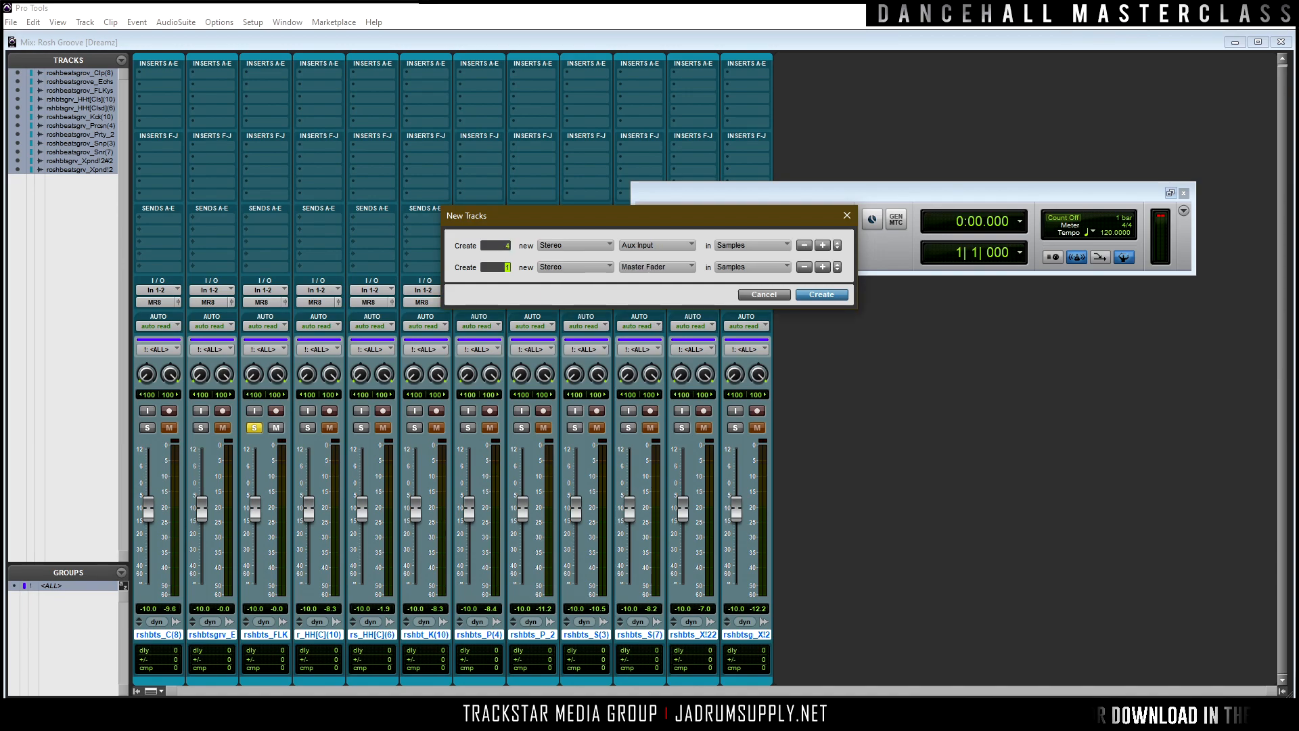
key("Return")
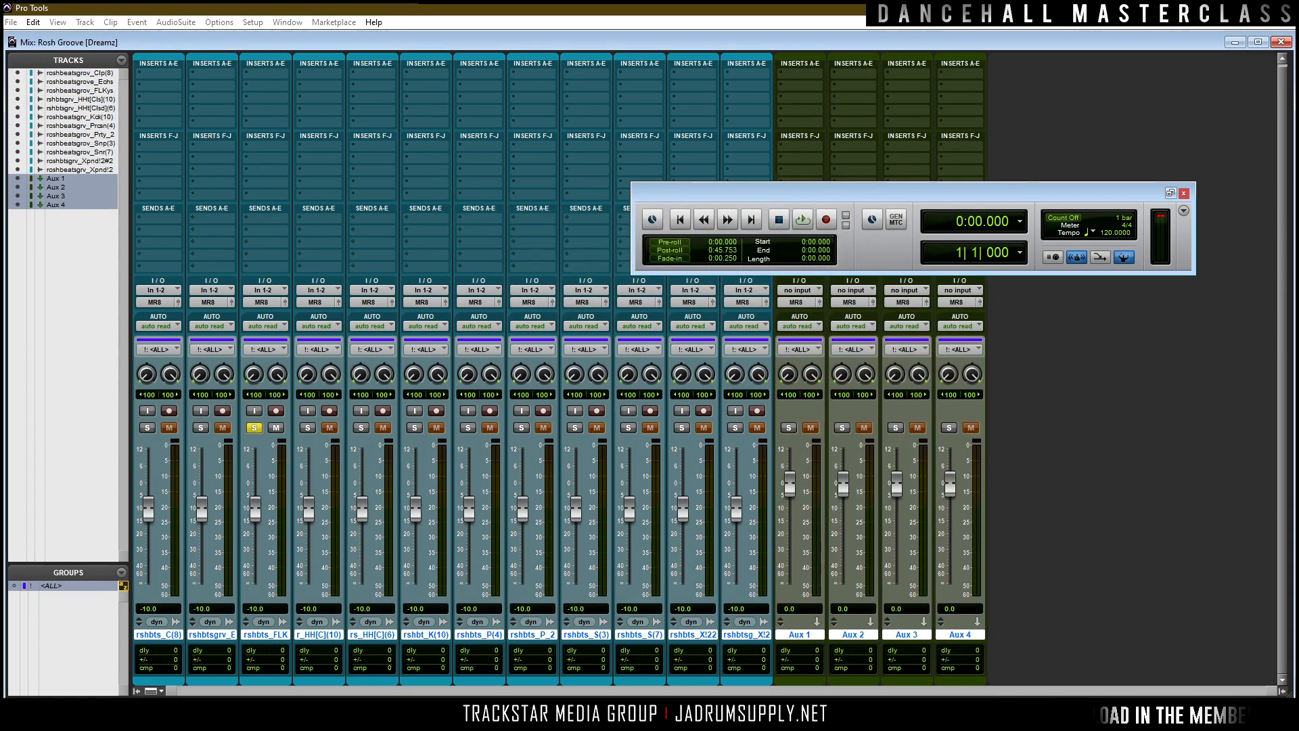
Place the master fader track between the audio tracks and the aux tracks, and rename it MASTER.
left_click(1013, 634)
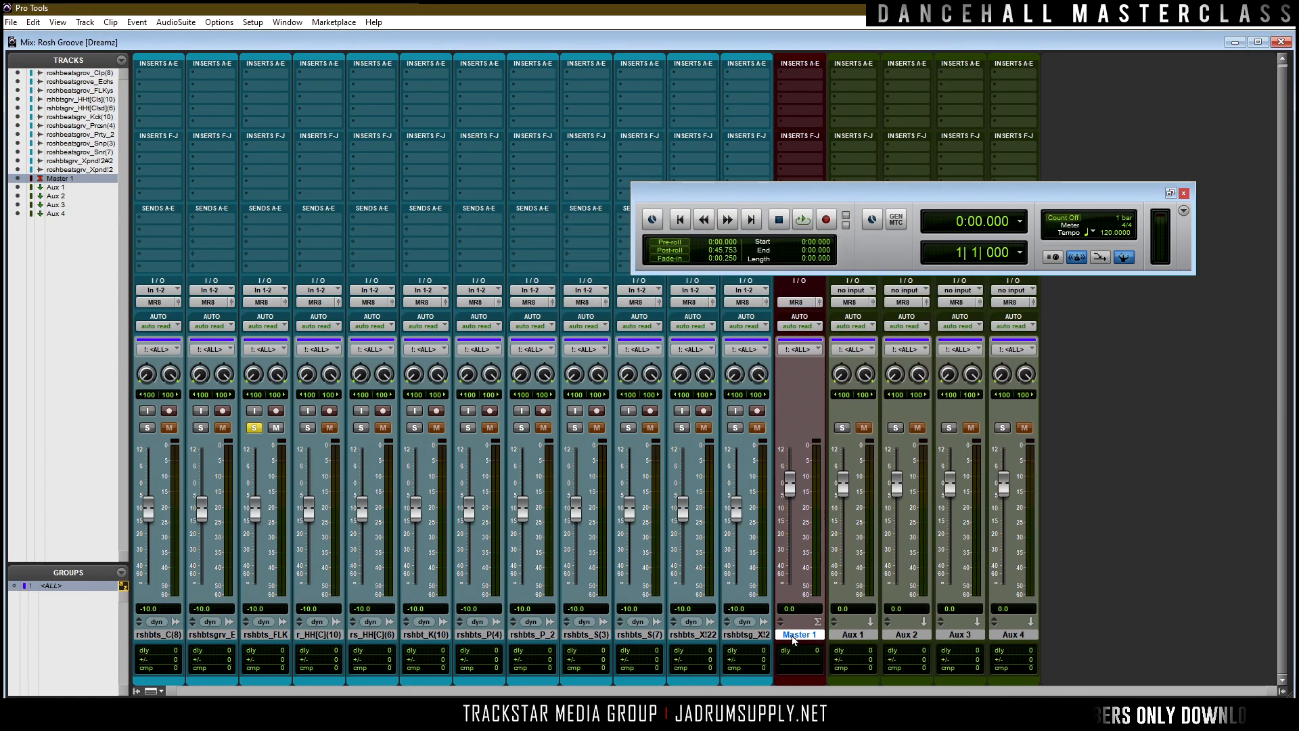
left_click_drag(793, 642, 794, 640)
double_click(795, 636)
type("MASTER")
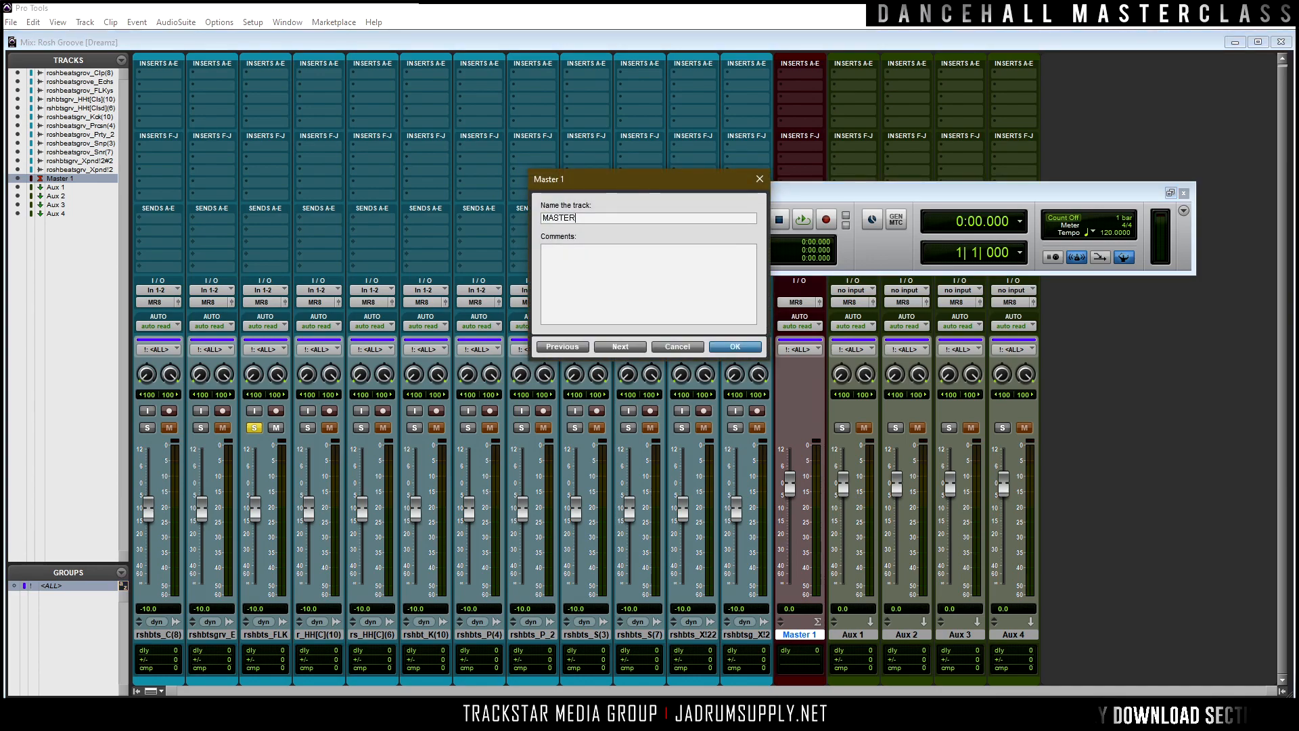
key("Escape")
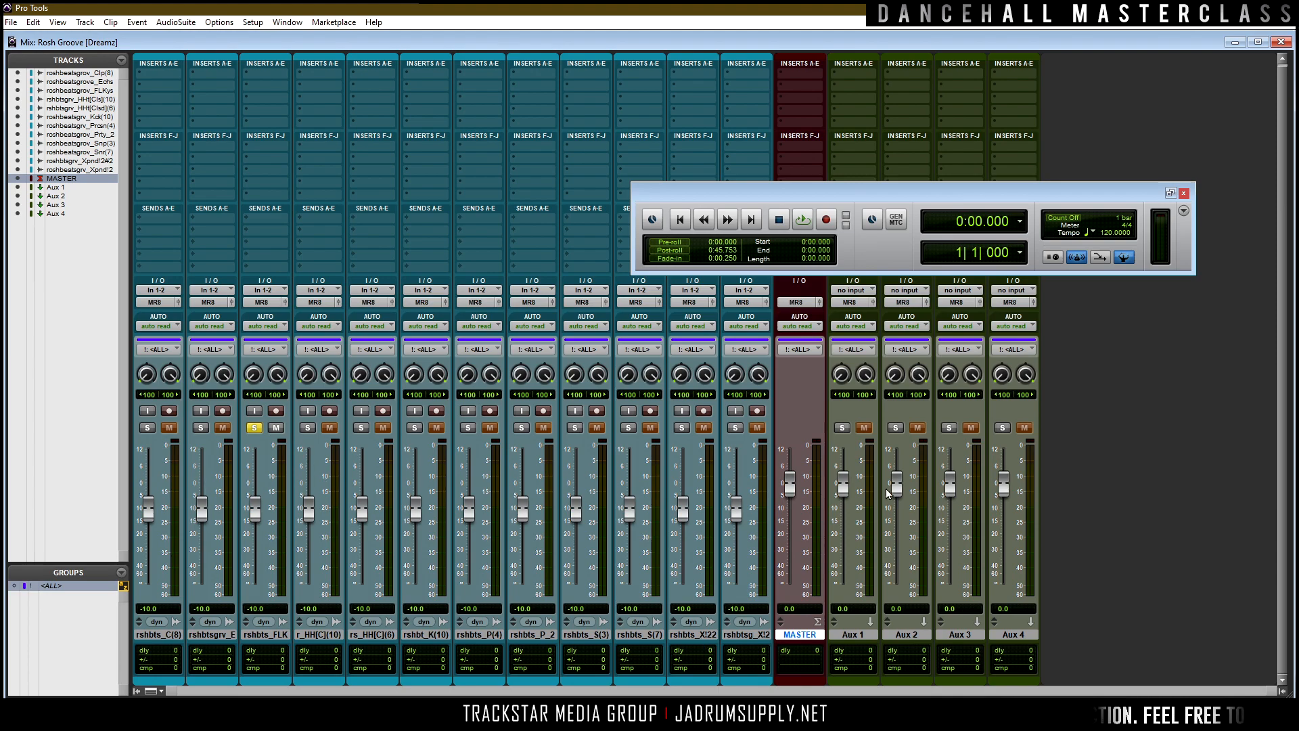
Color the MASTER track dark blue-violet and the four aux tracks dark maroon, and close the color palette.
double_click(800, 681)
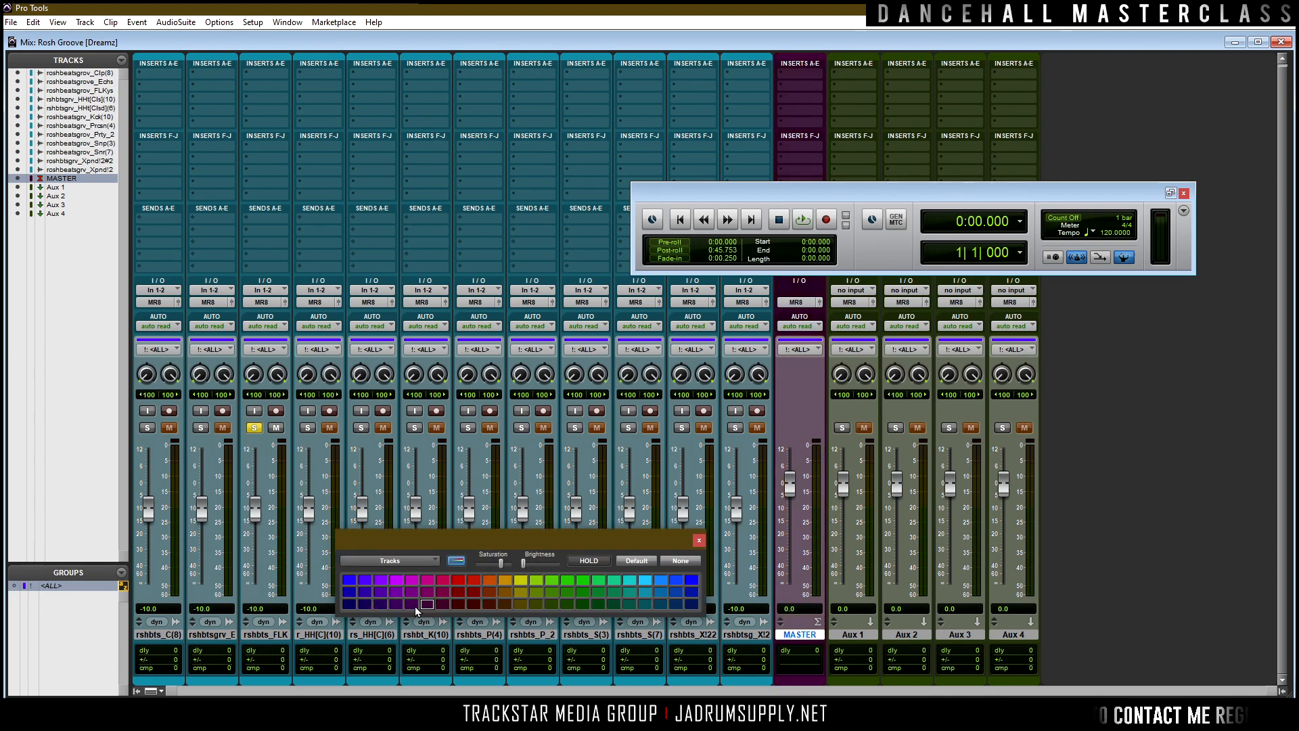
left_click(365, 605)
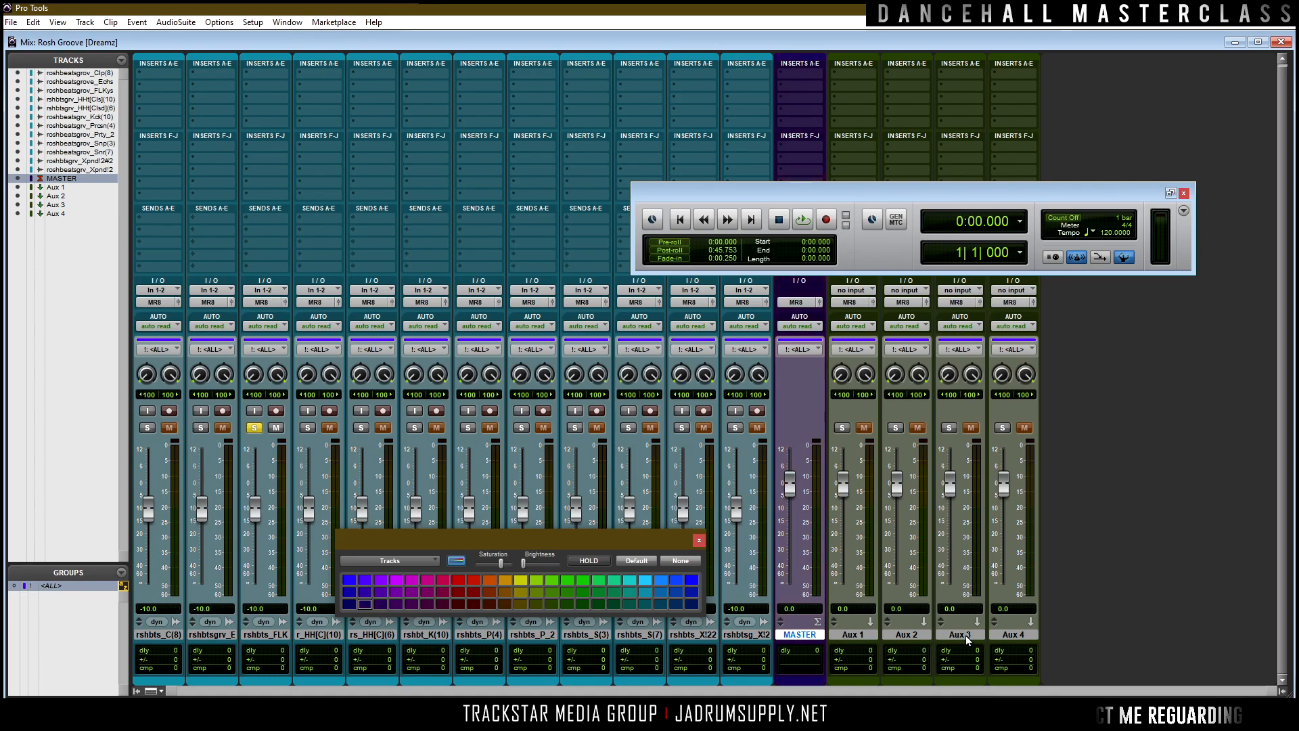
left_click(1012, 635)
left_click(427, 604)
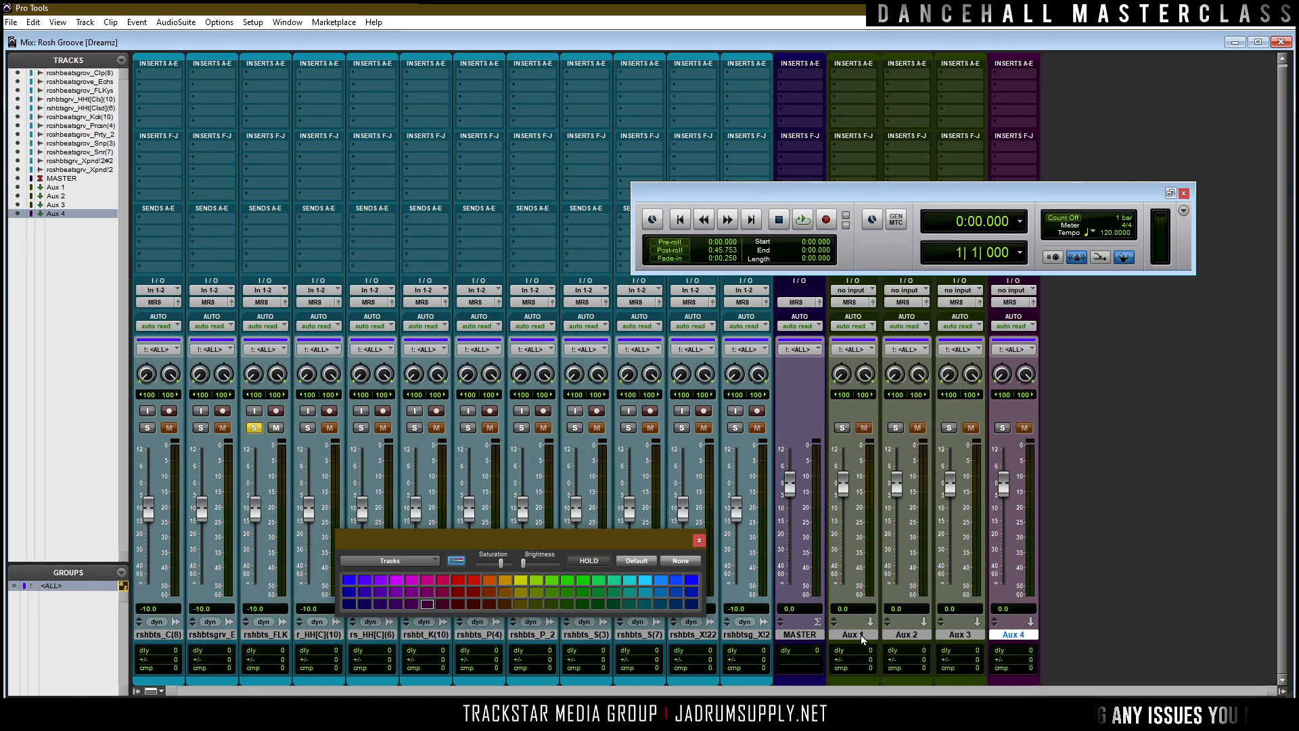
left_click(443, 604)
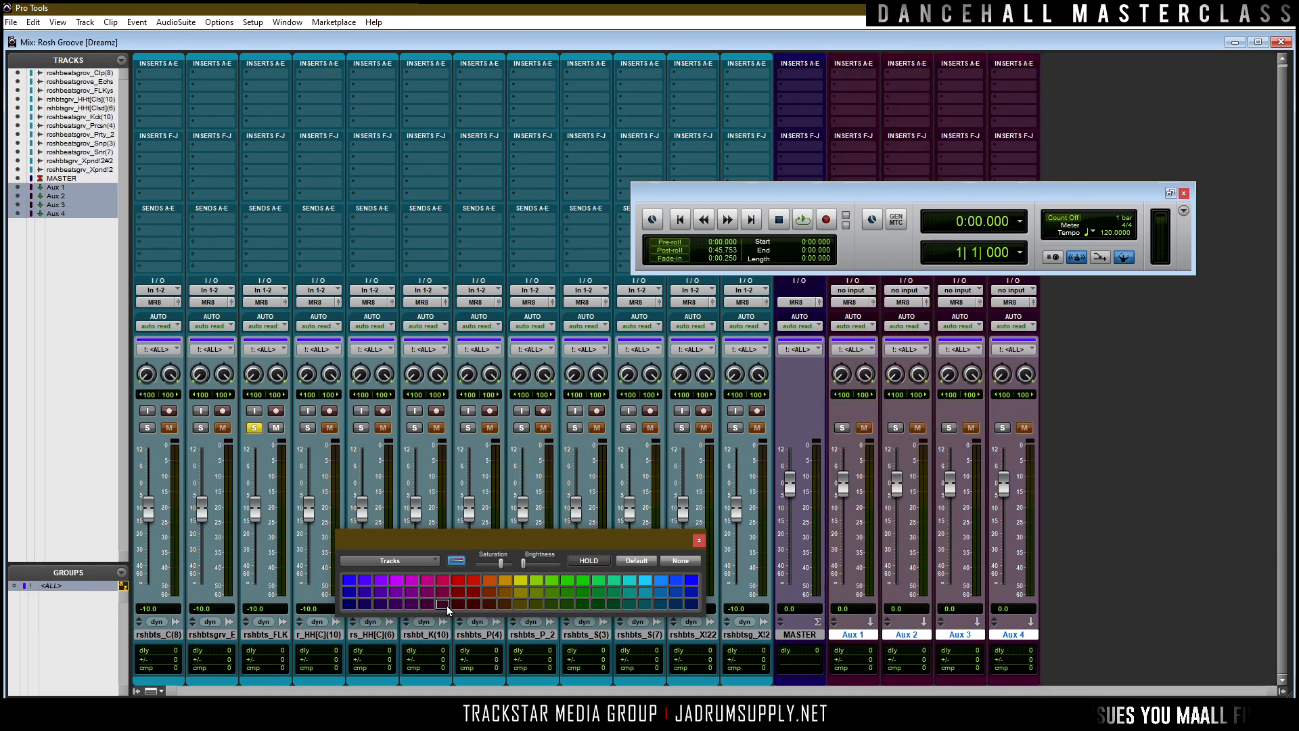
left_click(698, 540)
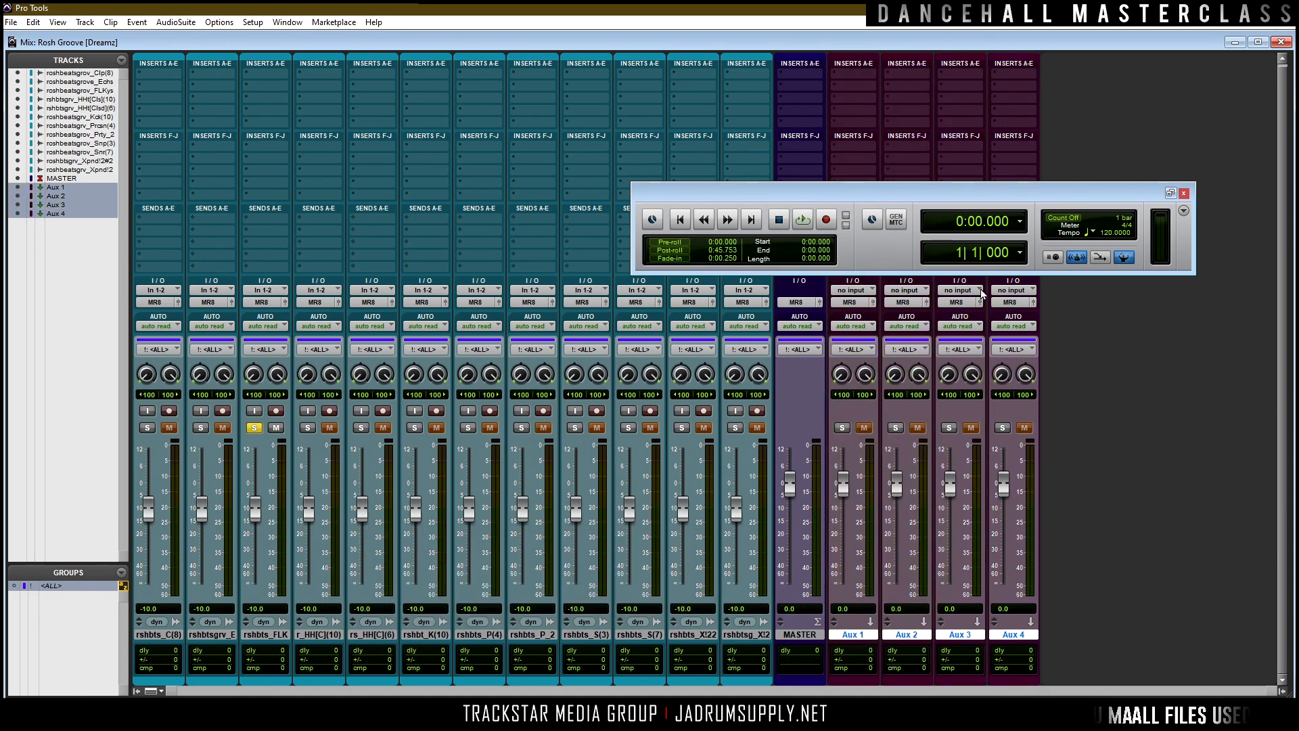
Close the Transport and Mix windows, and show the expanded transport in the Edit window's toolbar.
left_click(1183, 195)
left_click(1281, 42)
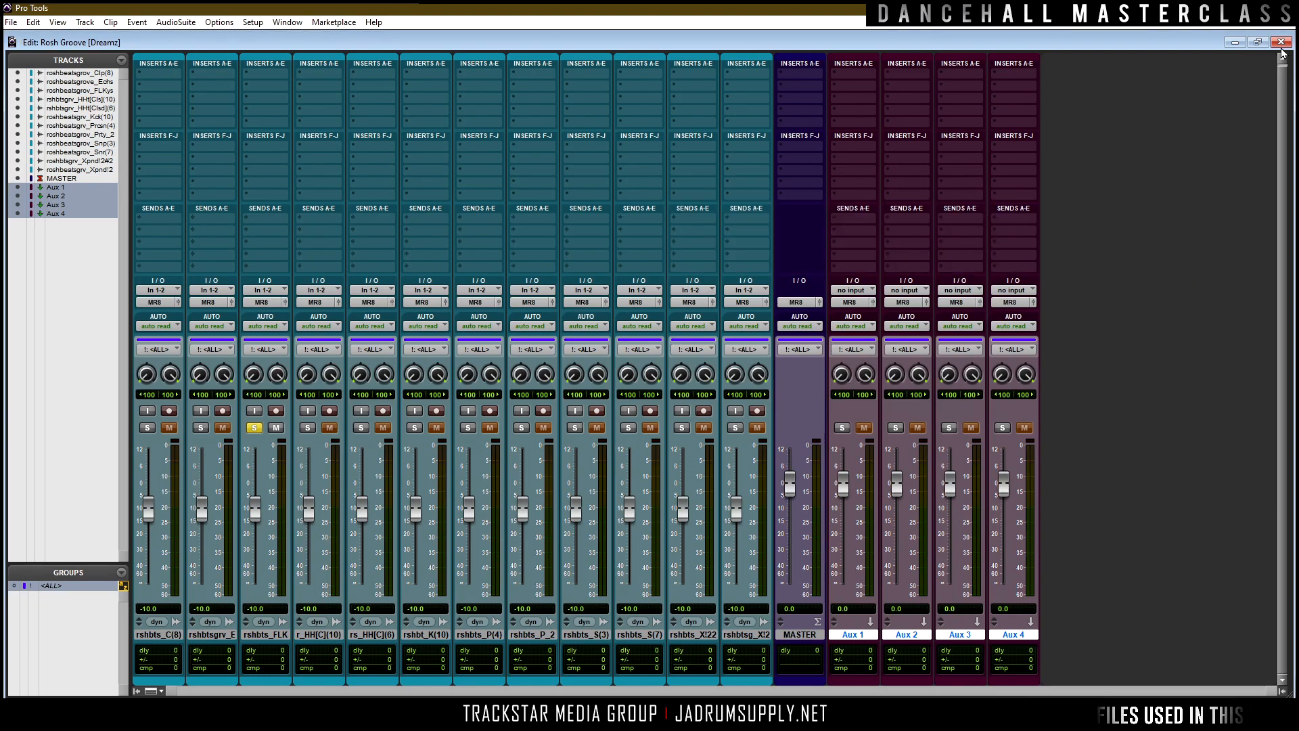
scroll(482, 457, "up", 4)
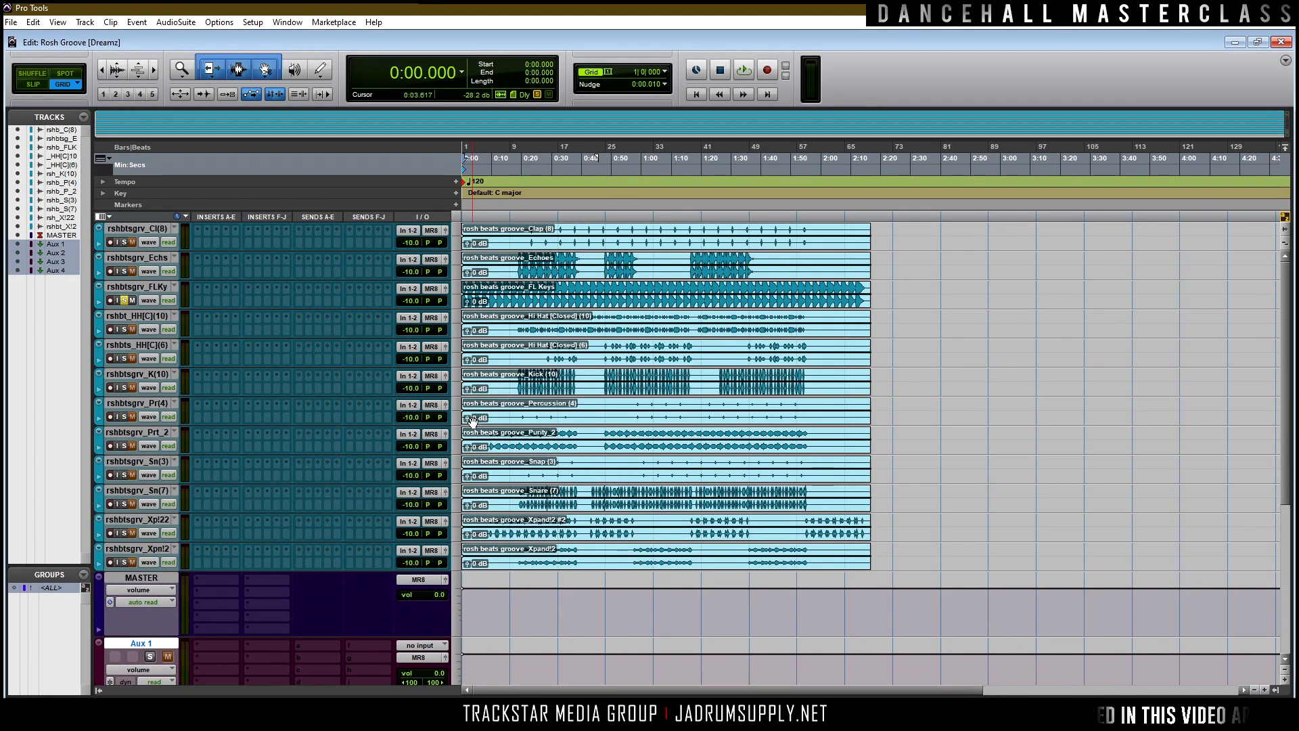
scroll(500, 293, "up", 3)
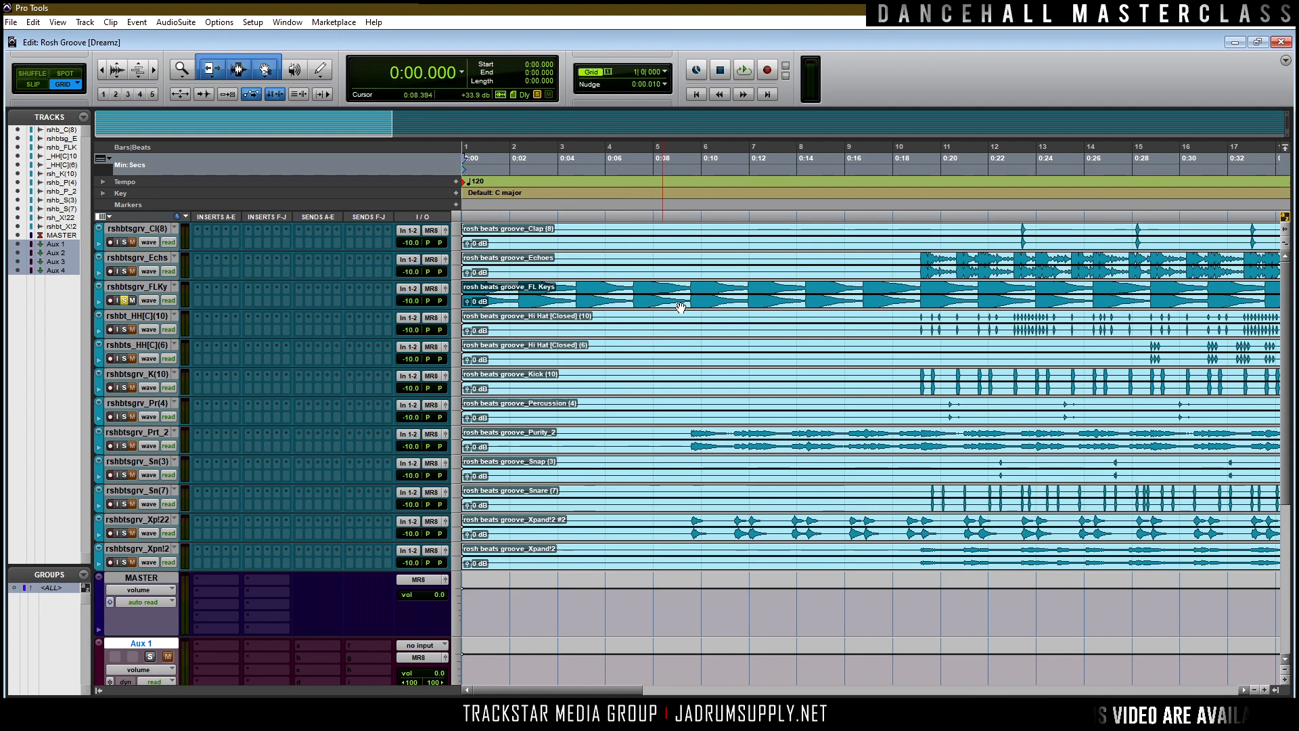
scroll(793, 279, "down", 2)
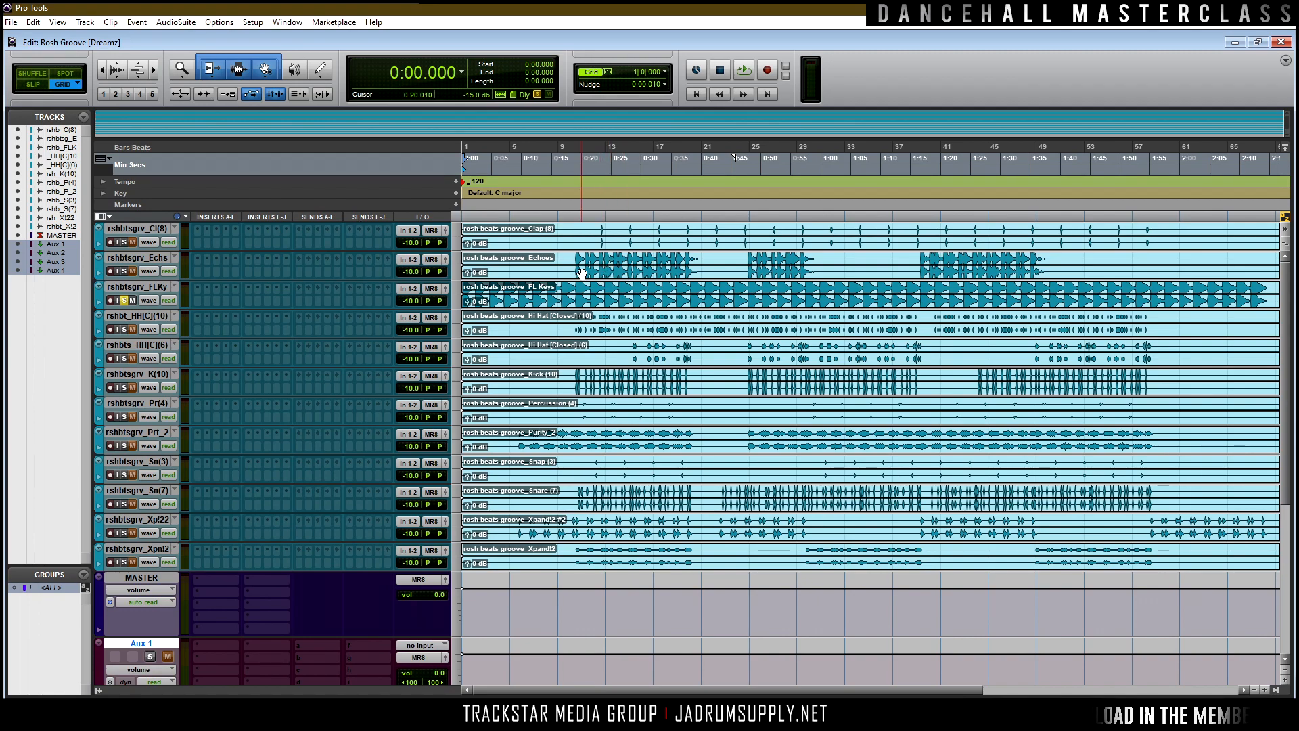
key("ctrl+]")
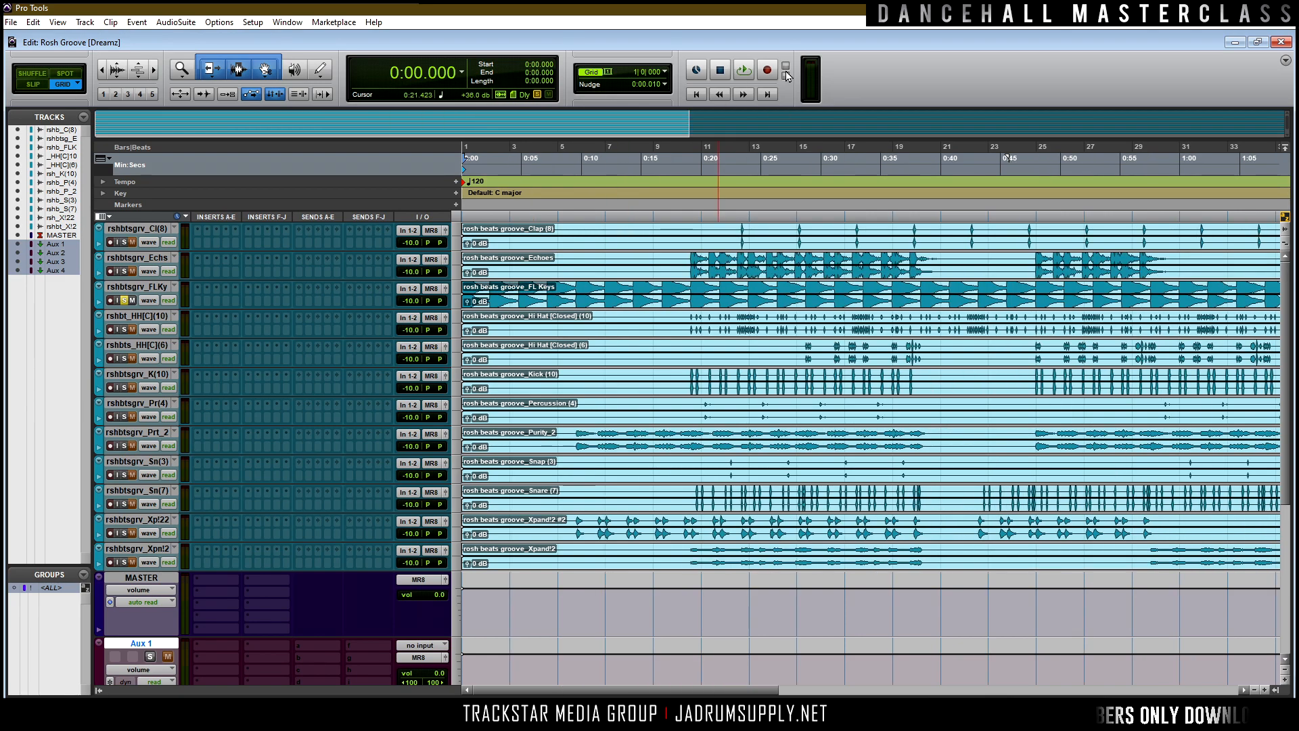
left_click(1285, 61)
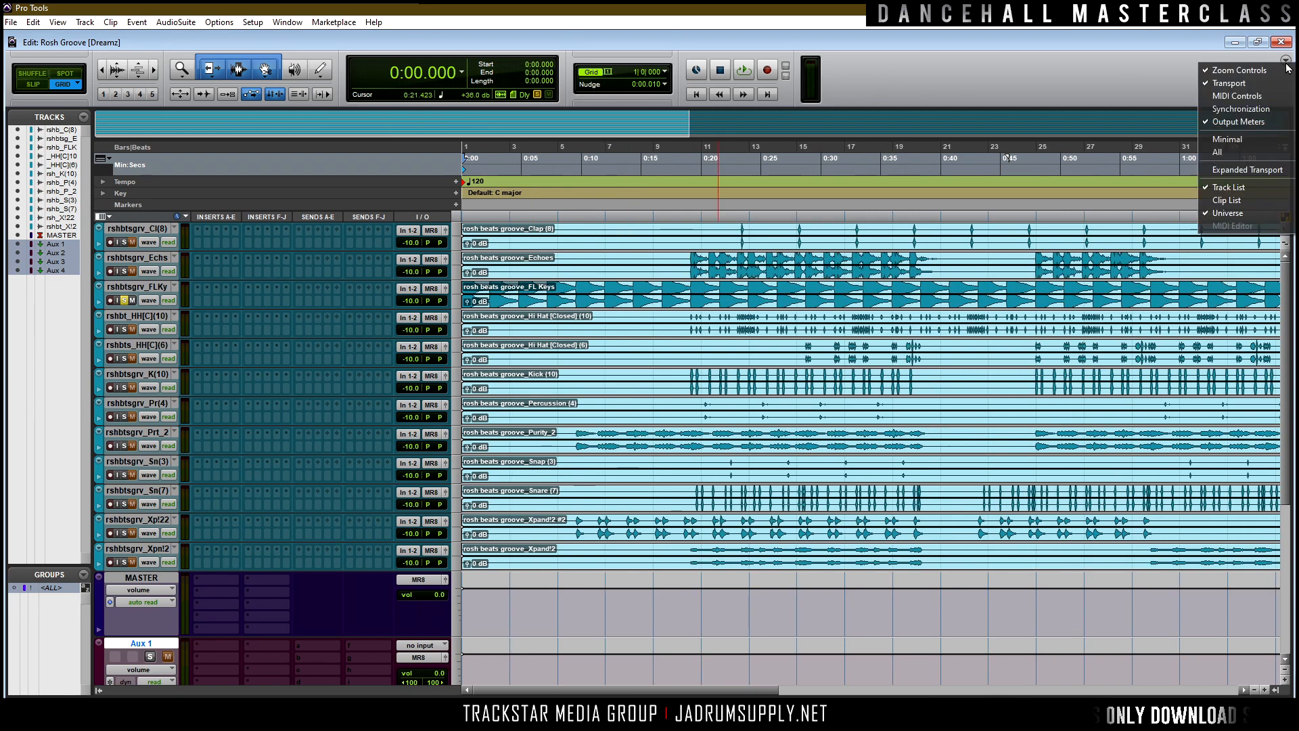
left_click(1232, 155)
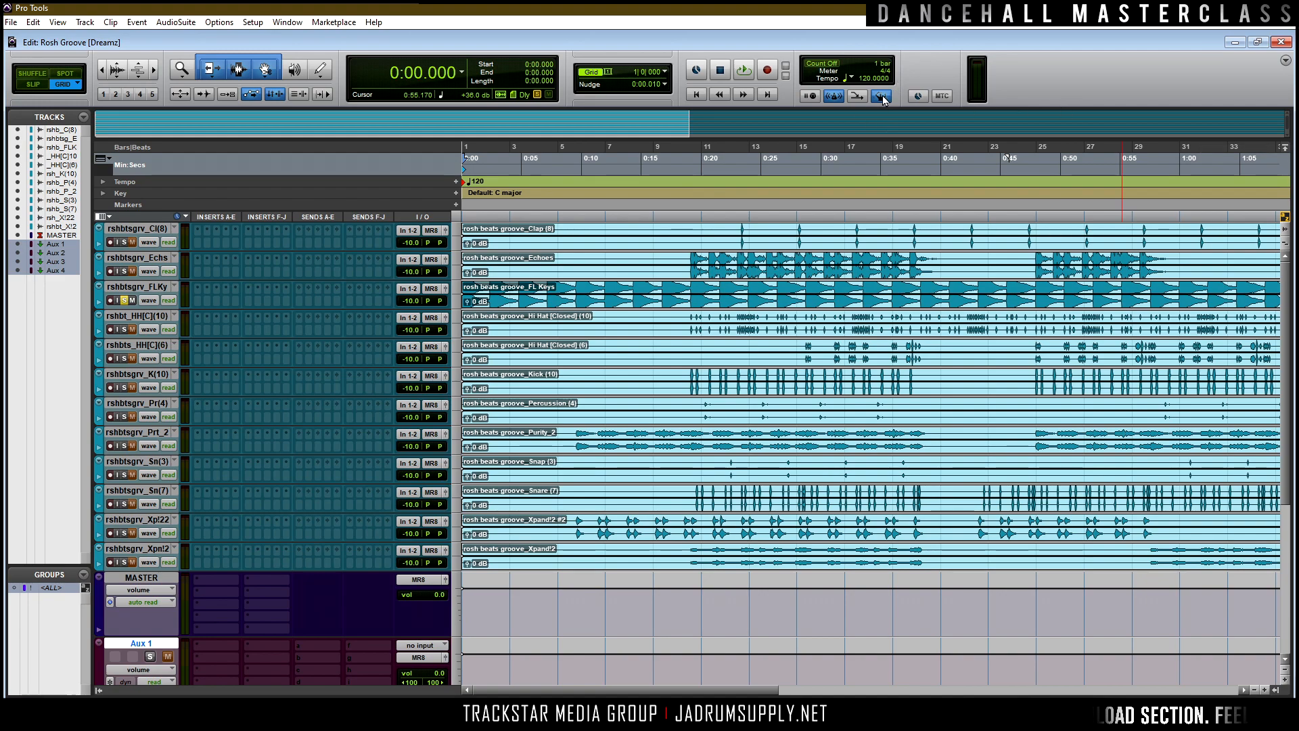
Switch the Conductor Track off and back on twice in the expanded transport.
left_click(881, 97)
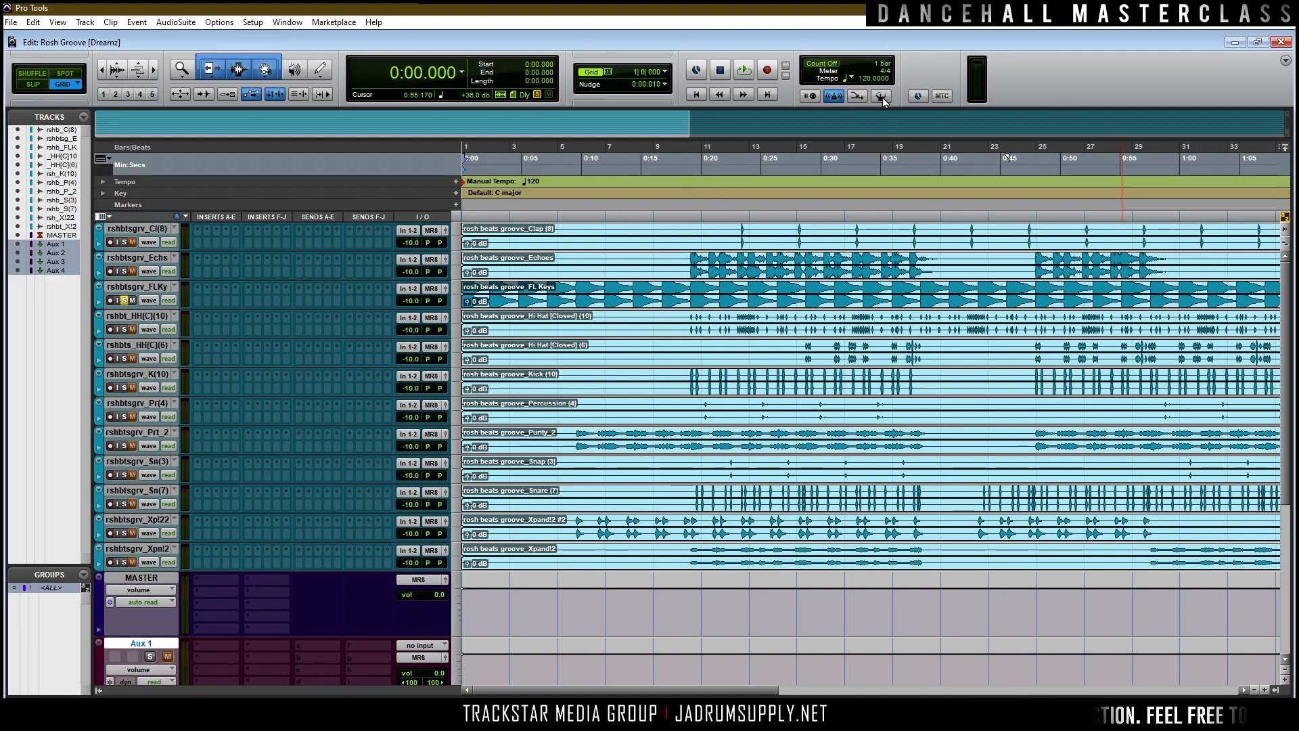
left_click(881, 96)
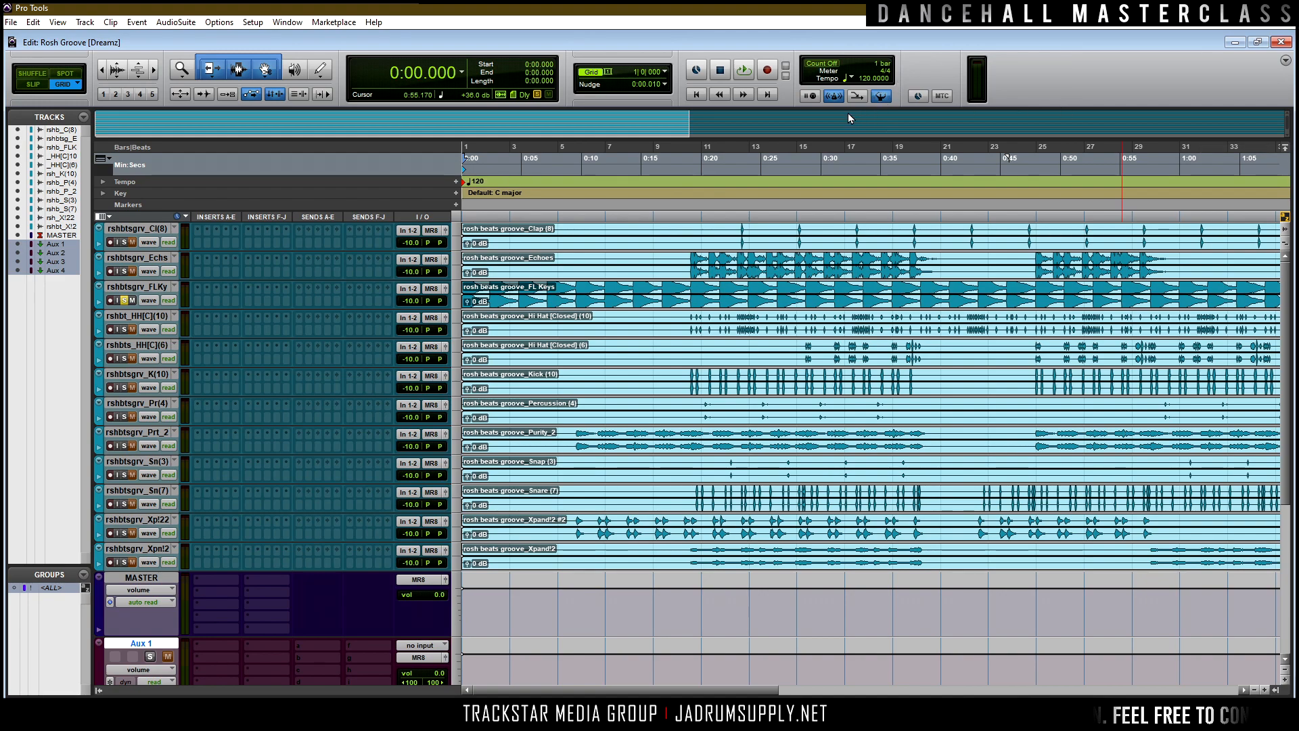
left_click(881, 97)
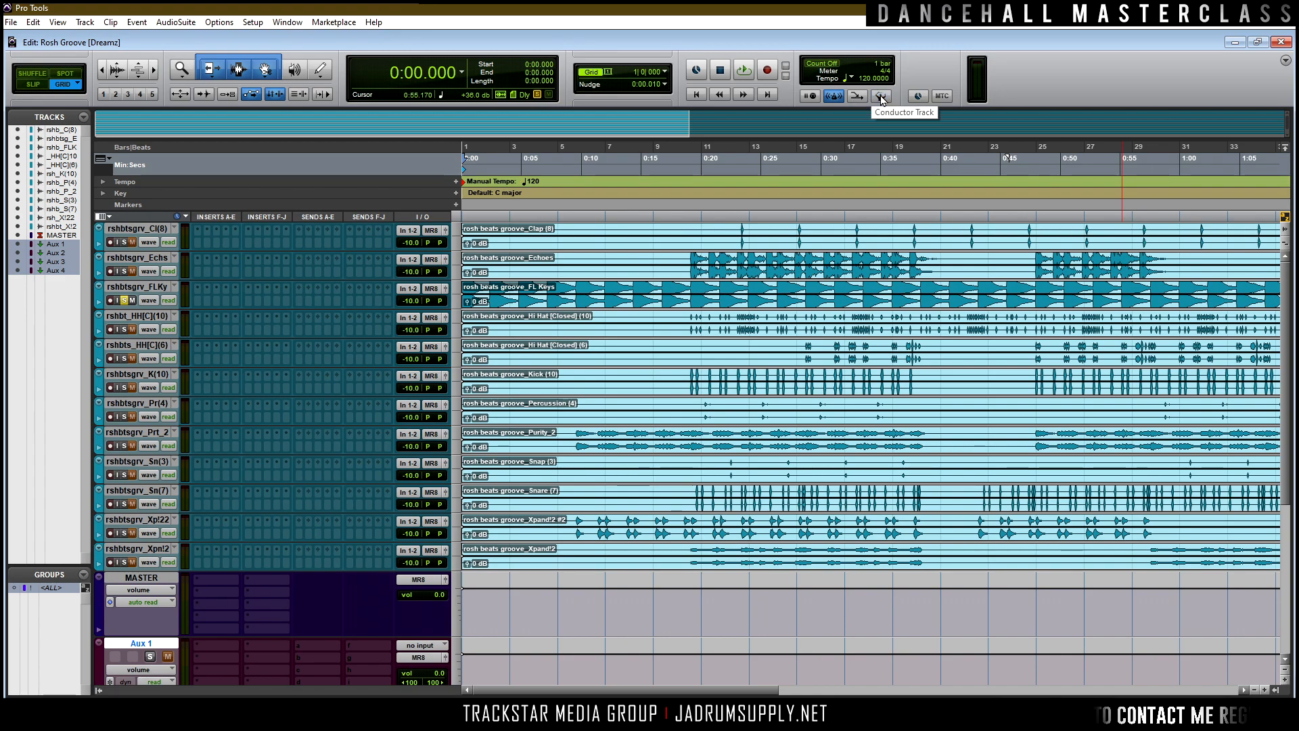
left_click(882, 96)
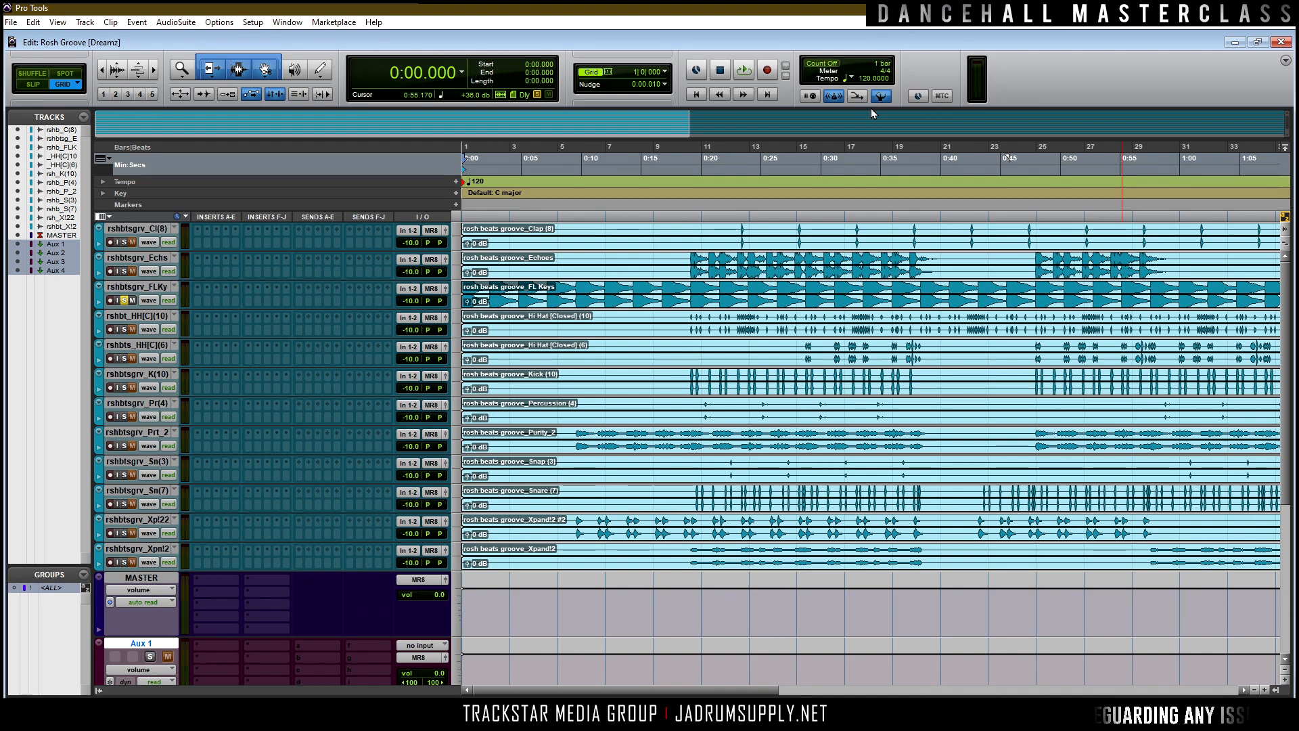
Open the Transport window and raise its tempo value to 136 BPM.
key("ctrl+1")
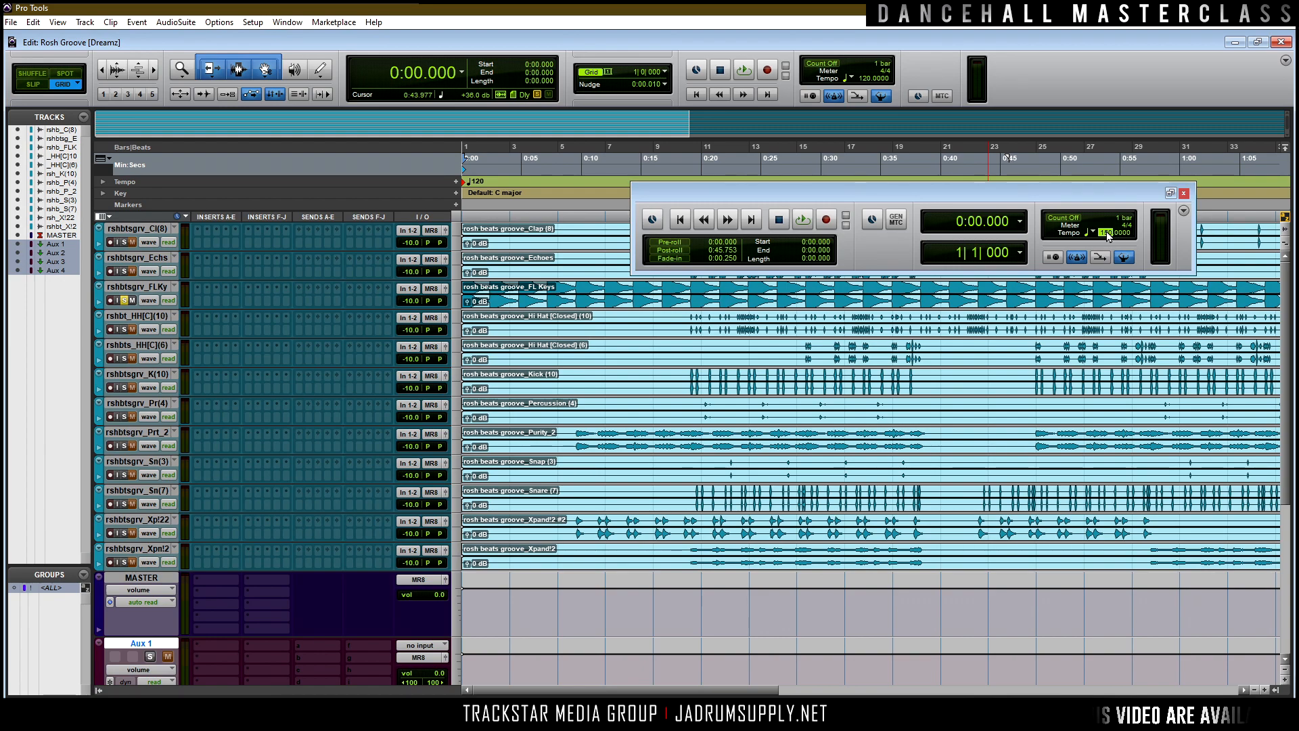
key("Down")
key("Down")
key("Down")
key("Down")
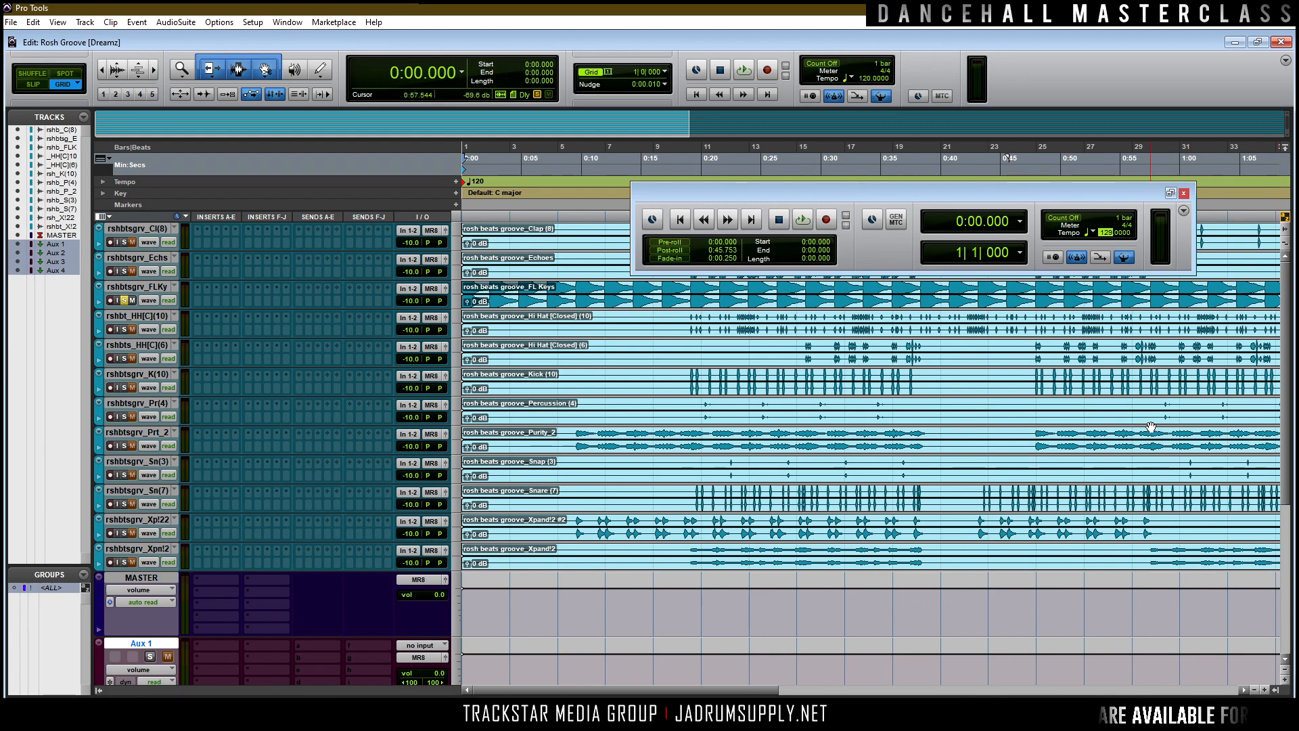
key("Up")
key("Up")
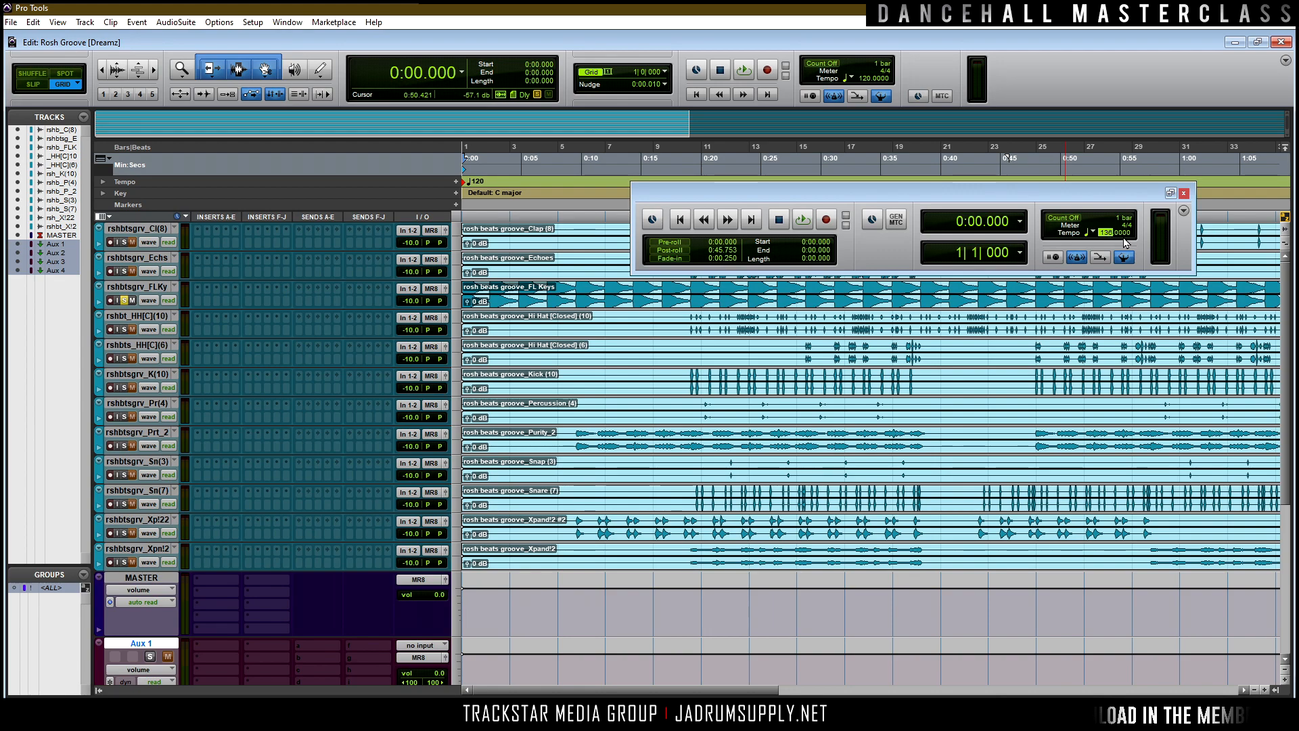
Play the session from the start, tap the tempo along with the beat into the Transport tempo field at about 100 BPM, and stop playback.
left_click_drag(1046, 197, 1039, 279)
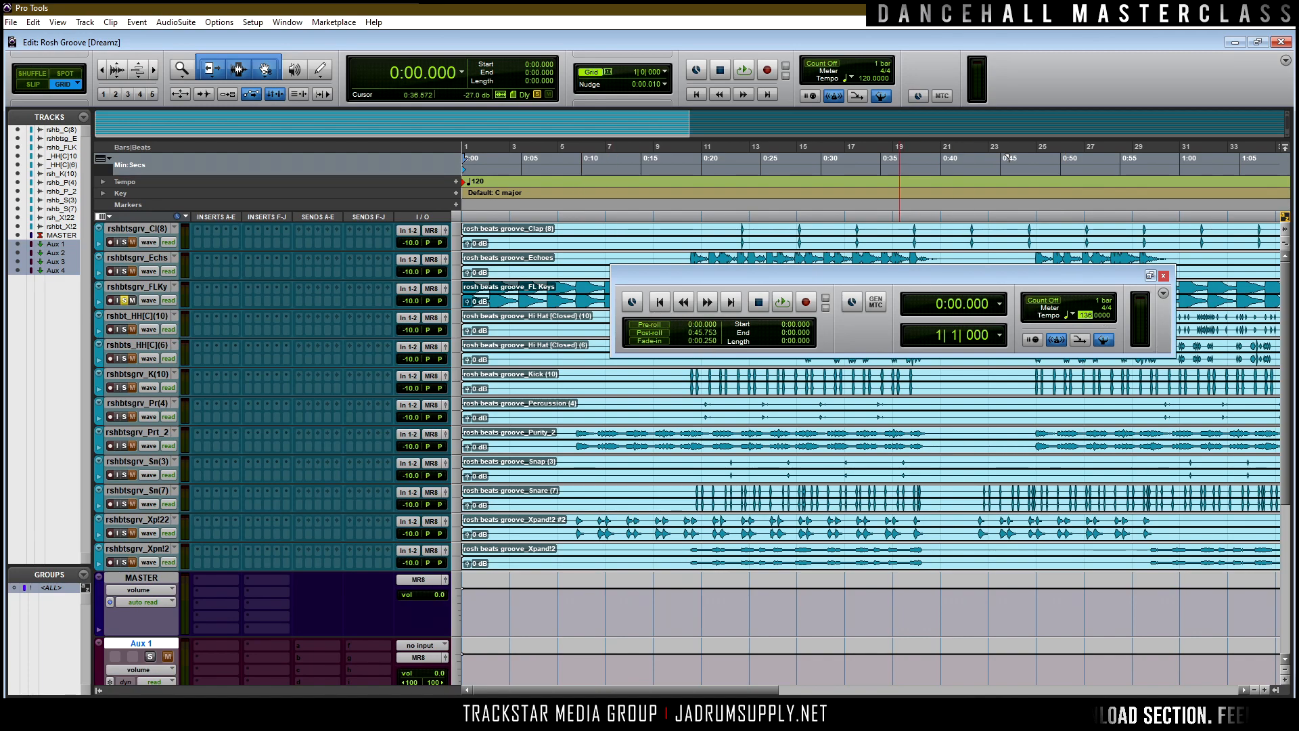
key("super+plus")
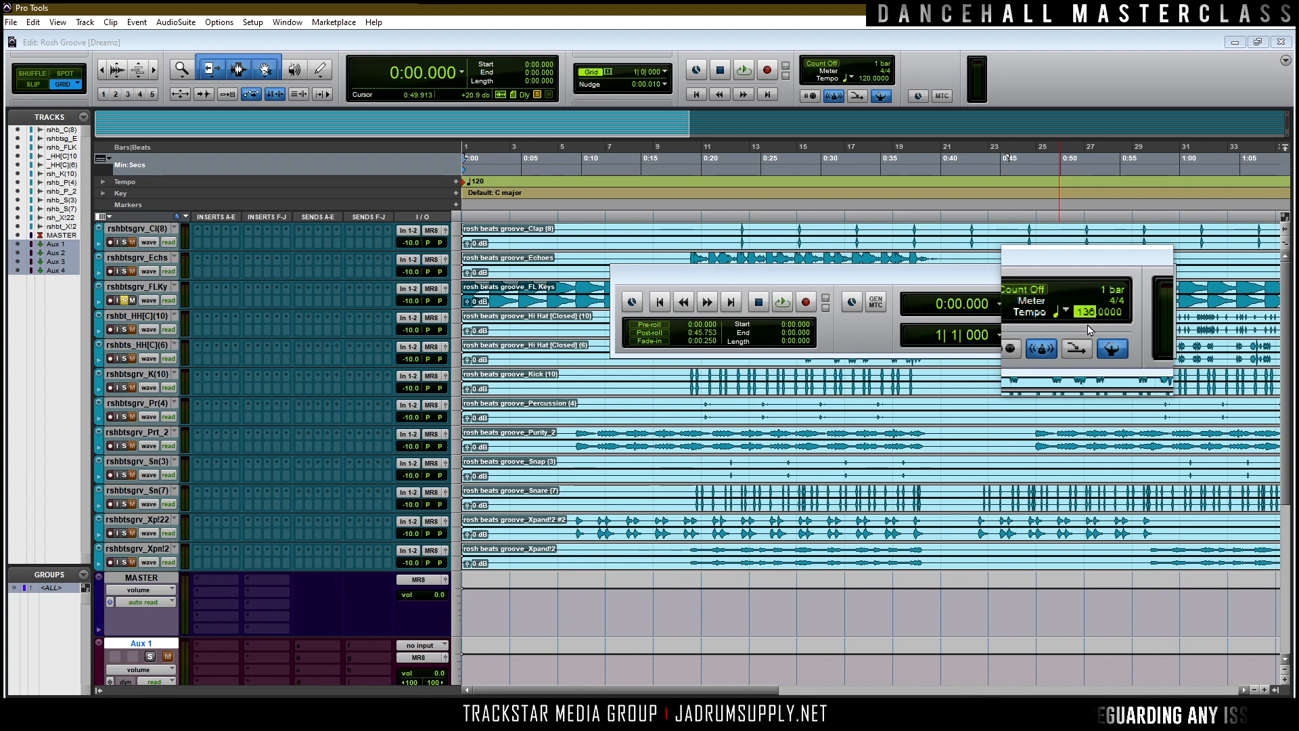
left_click(784, 301)
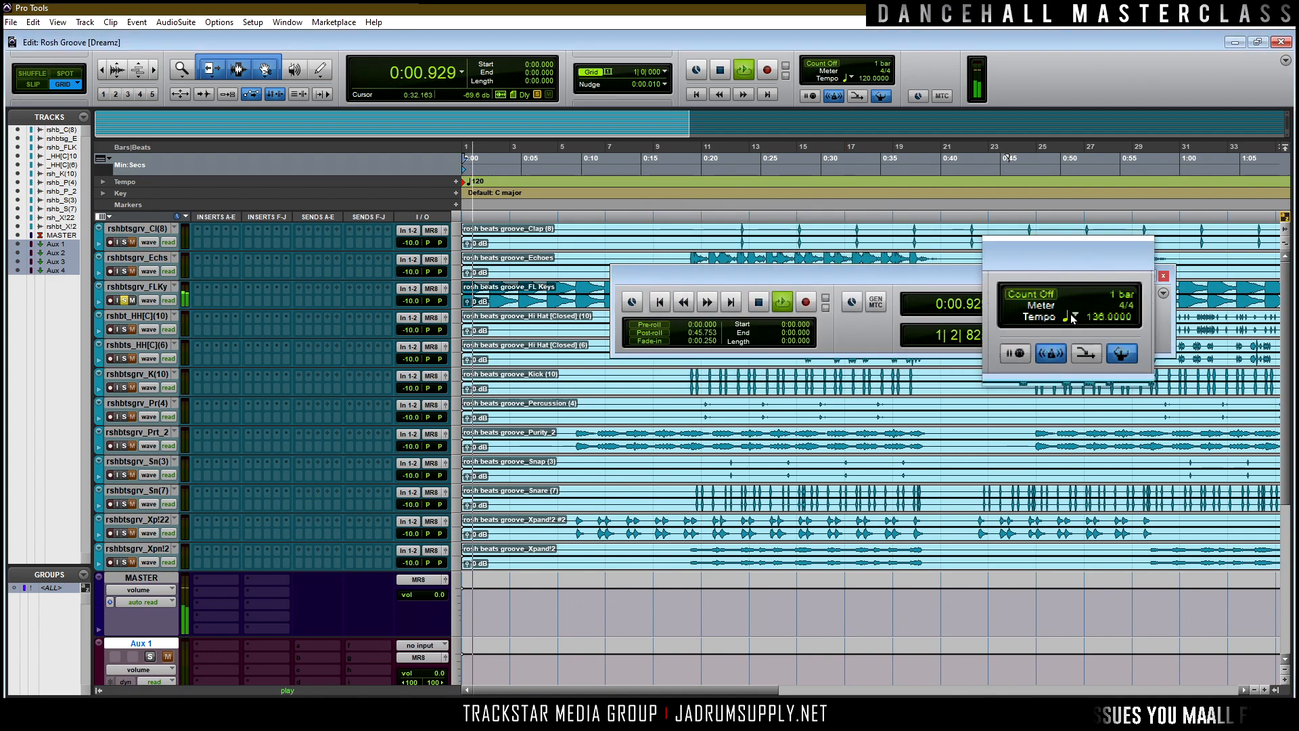
left_click(1085, 316)
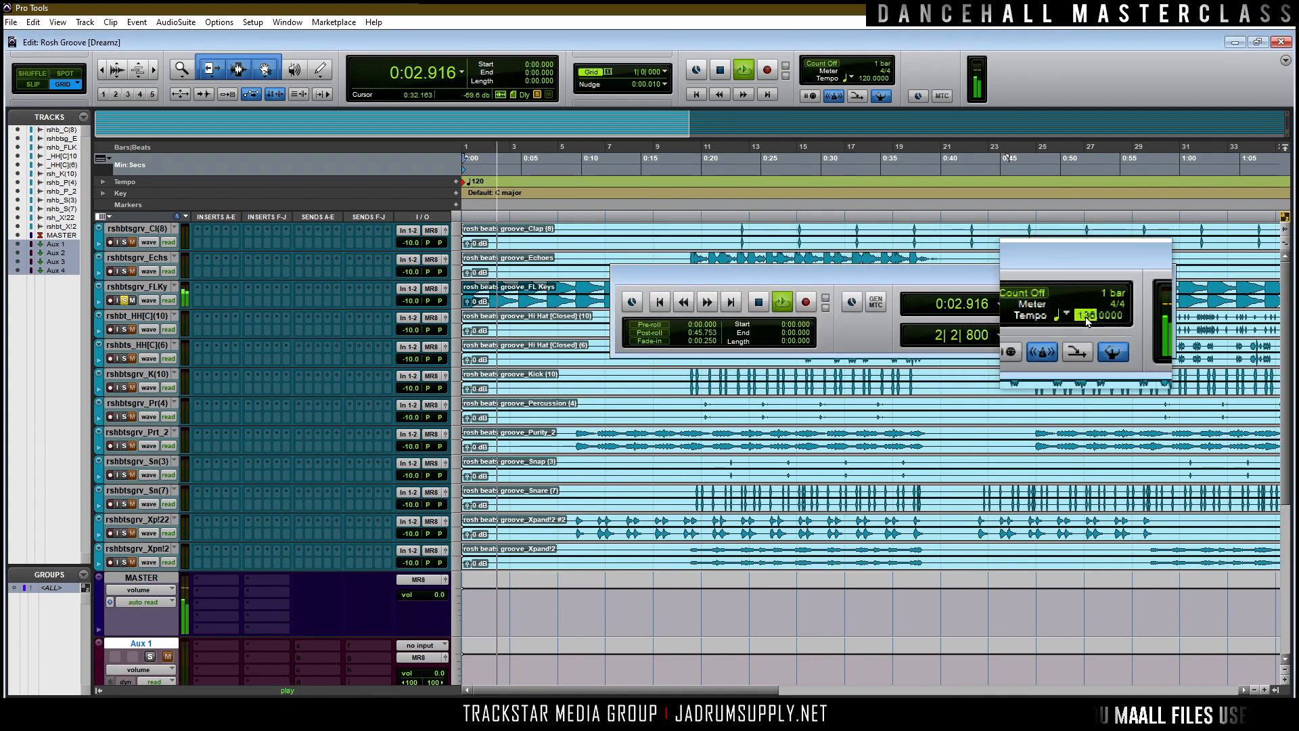
key("t")
key("t")
key("t")
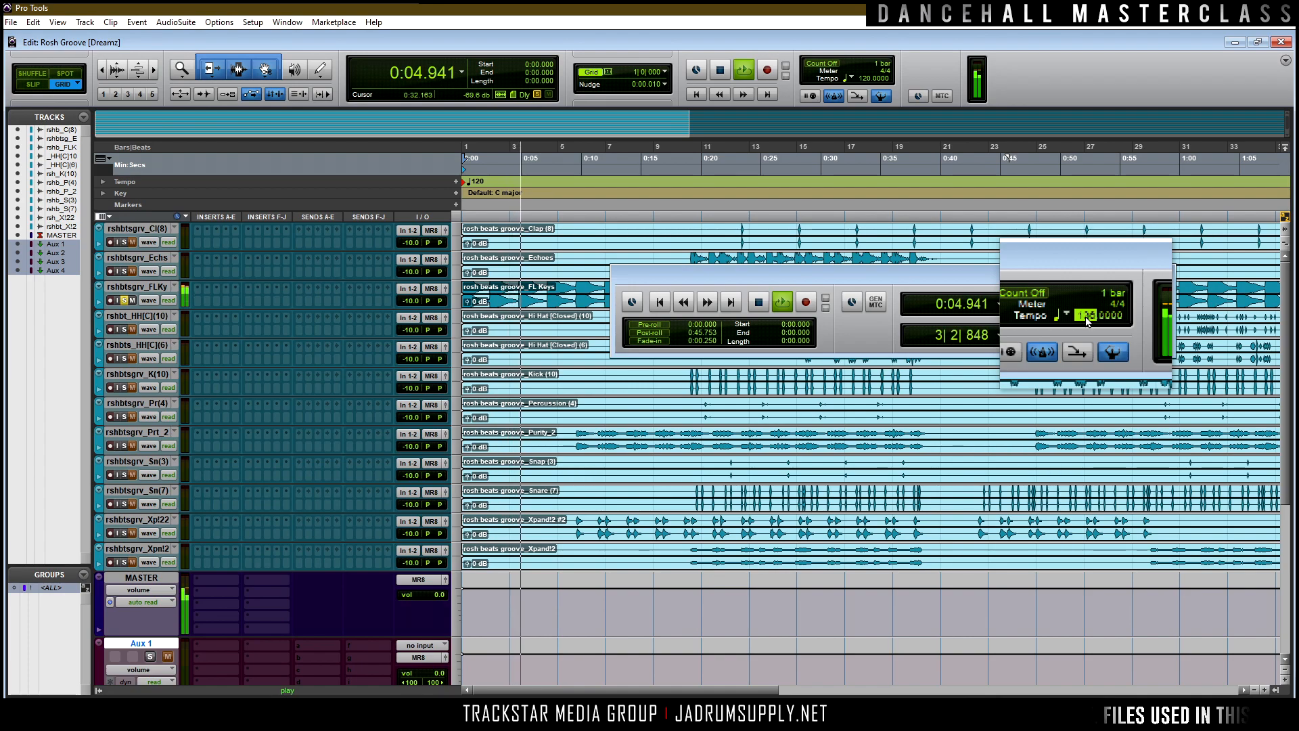
key("t")
key("t")
key("t")
key("t")
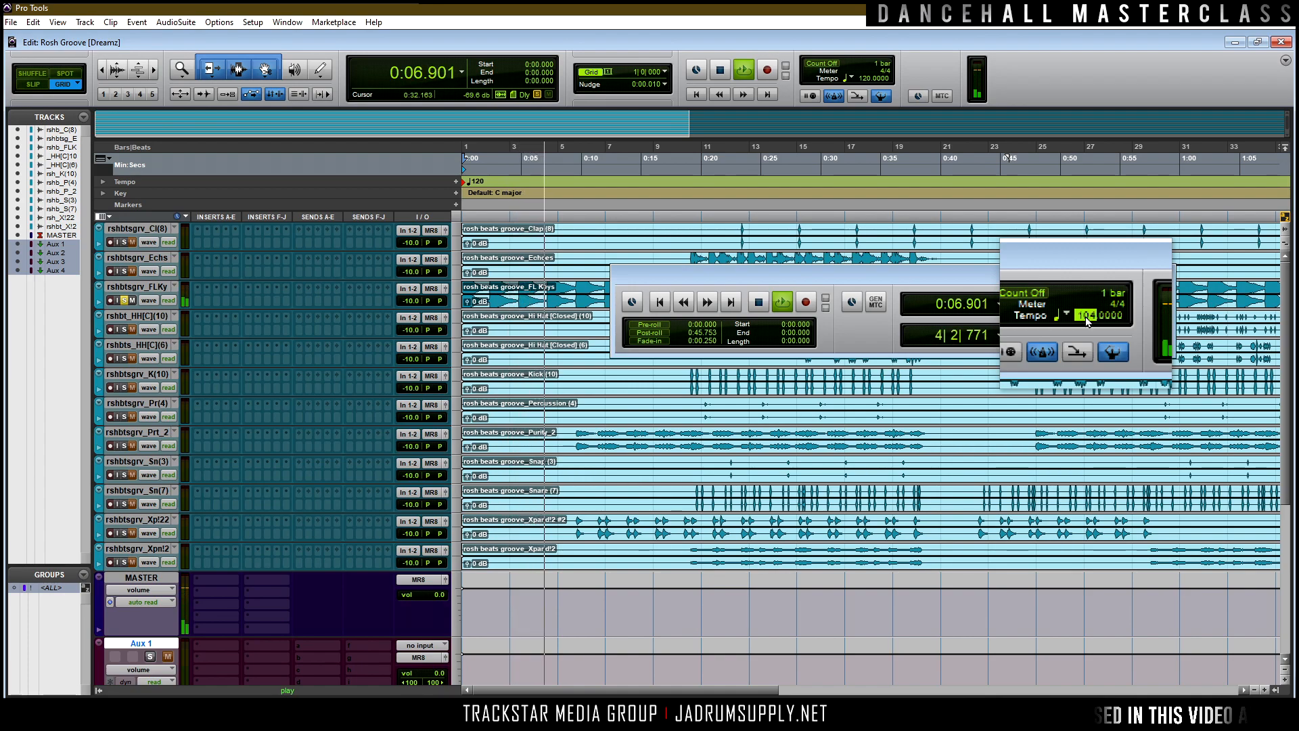
key("t")
key("t")
key("t")
key("t")
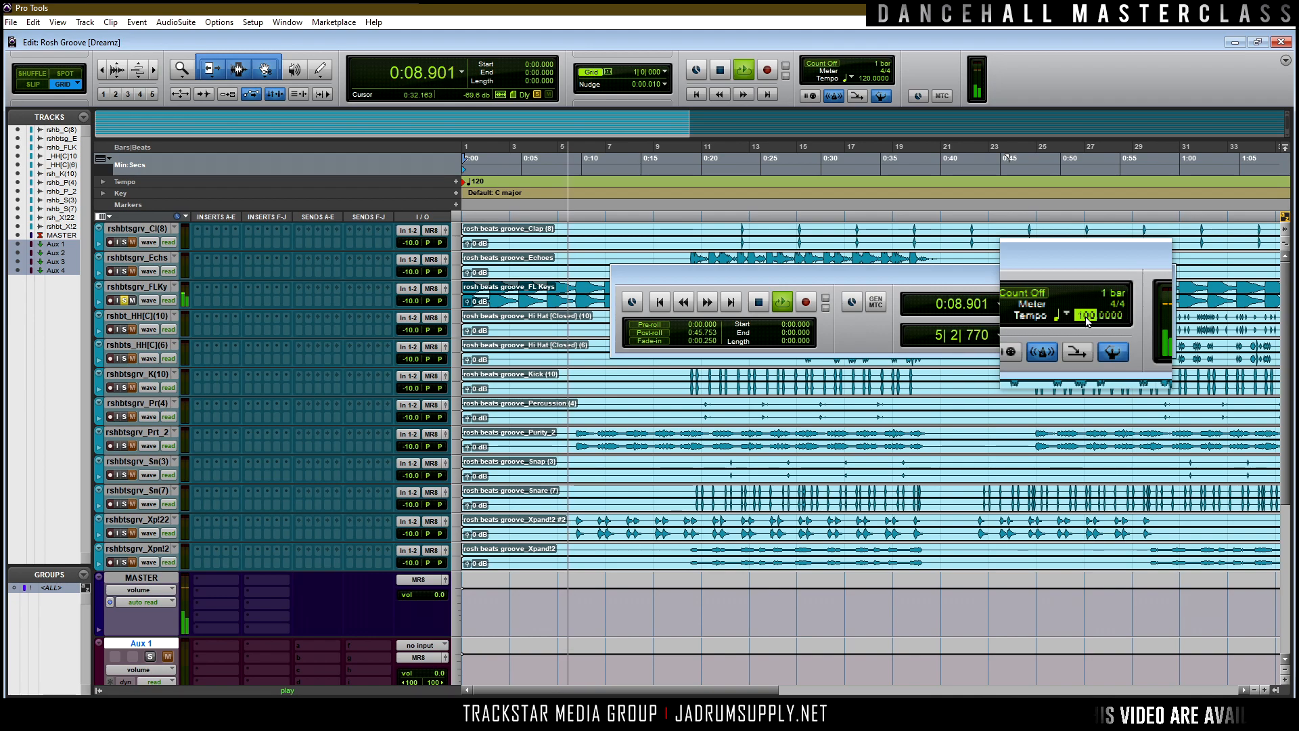
key("t")
key("t")
key("t")
key("t")
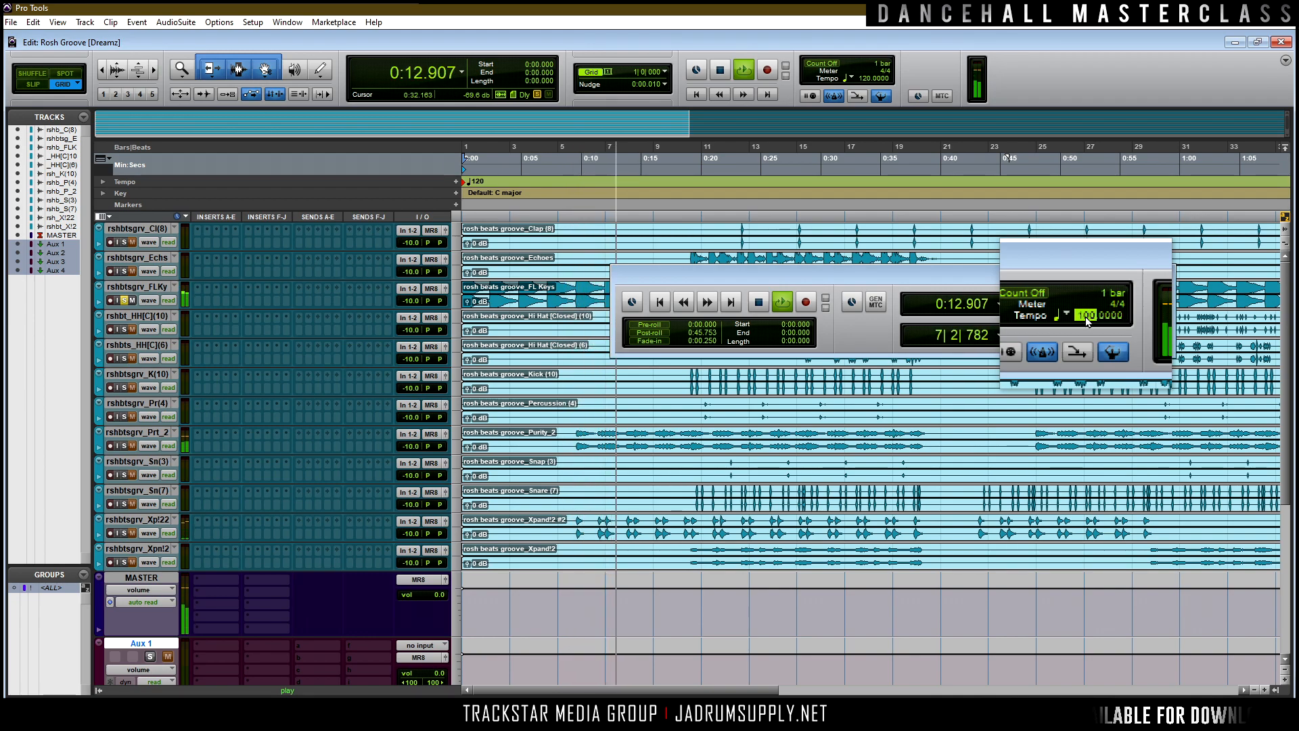
key("t")
key("t")
key("t")
key("t")
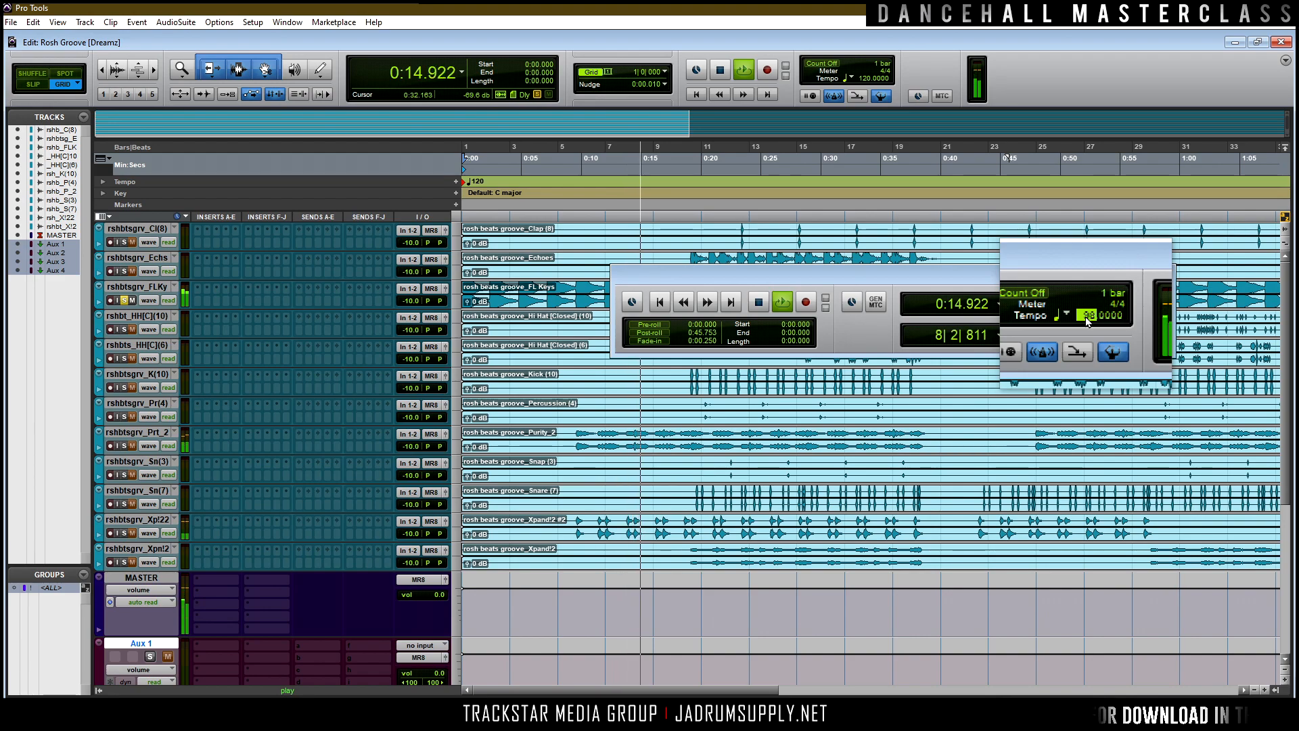
key("t")
key("t")
key("t")
key("t")
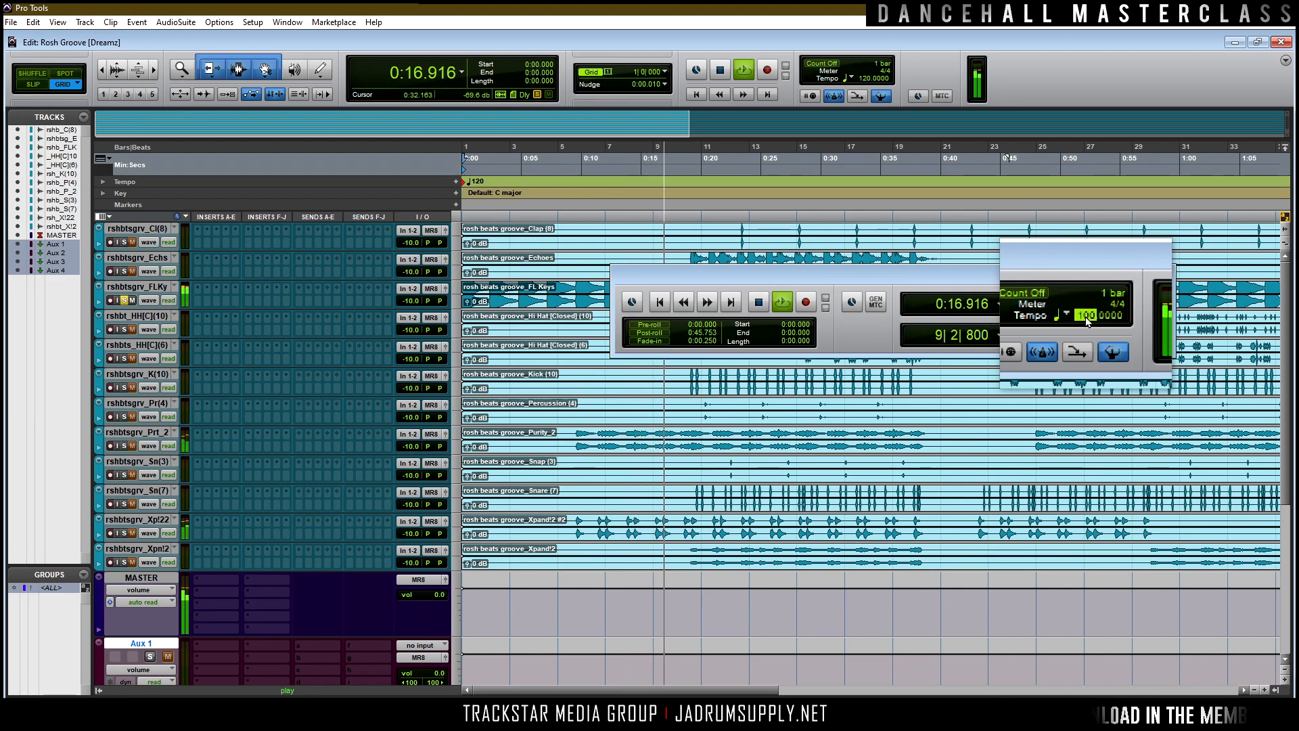
key("t")
key("t")
key("t")
key("t")
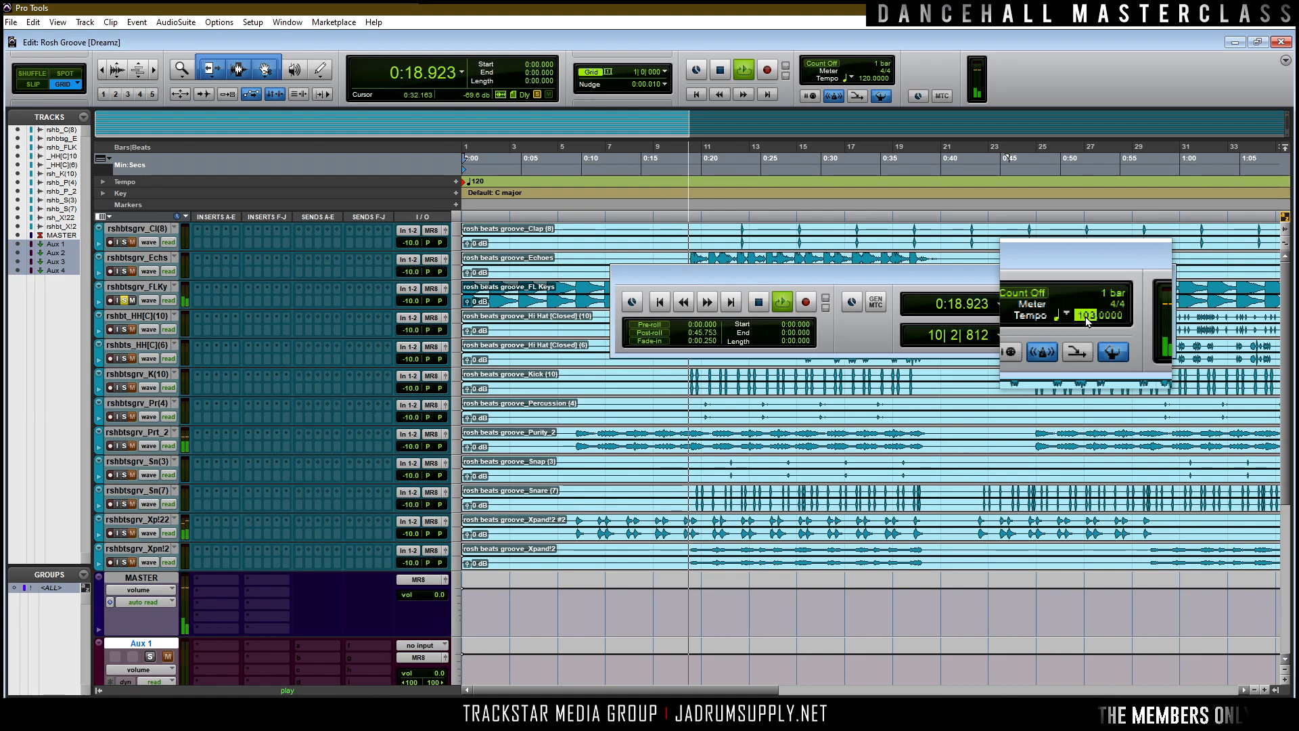
key("t")
key("t")
key("t")
key("t")
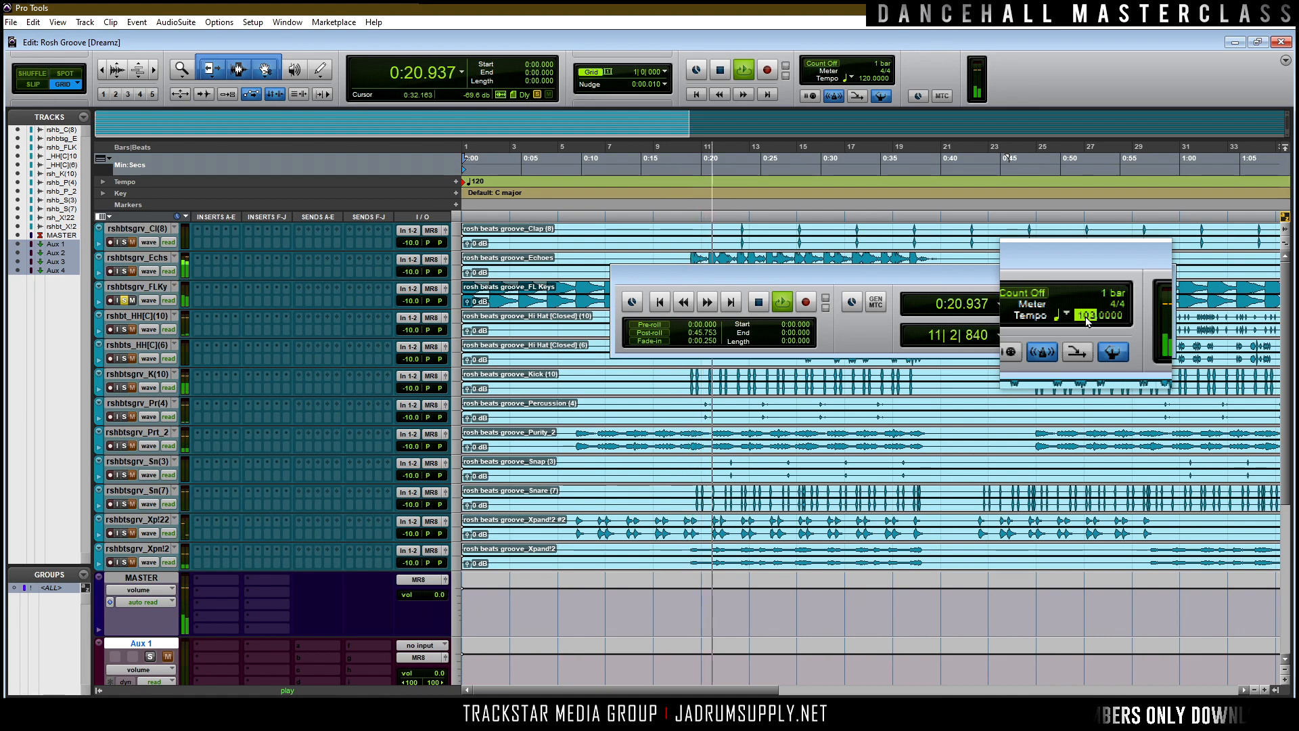
key("t")
key("t")
key("t")
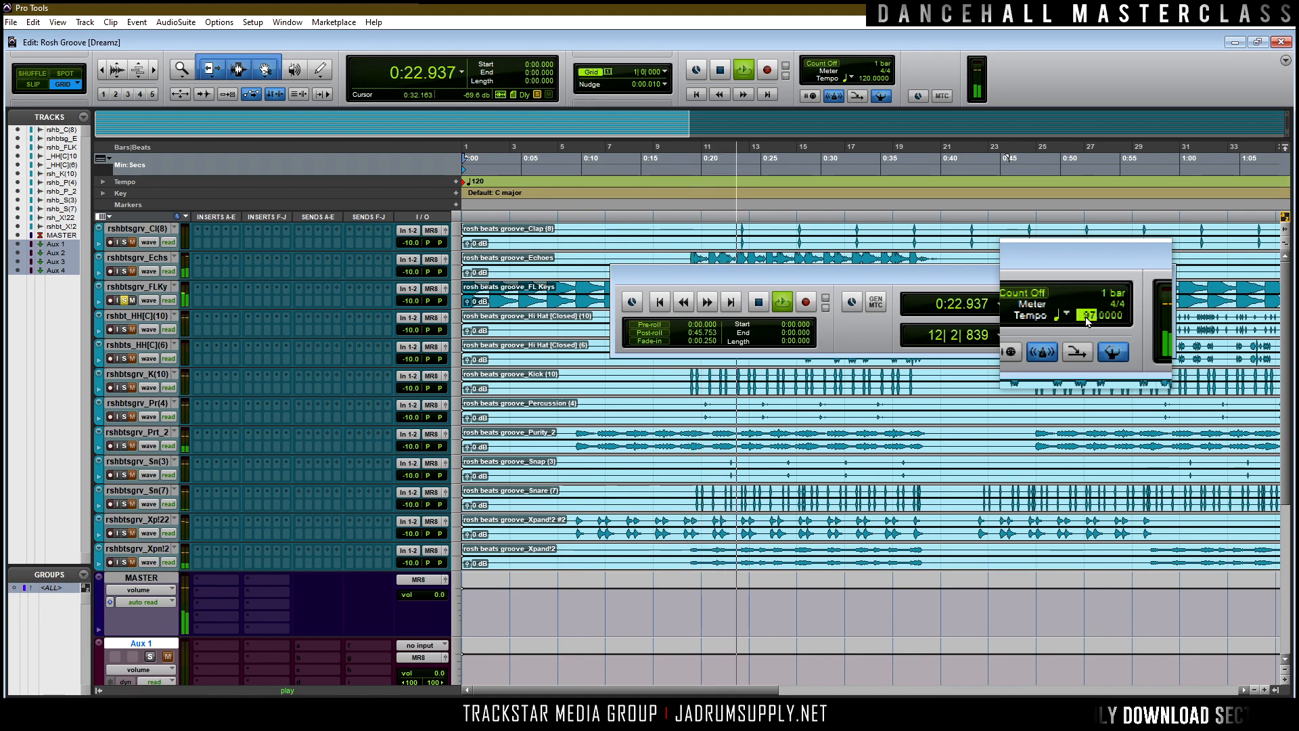
key("t")
key("t")
key("t")
key("t")
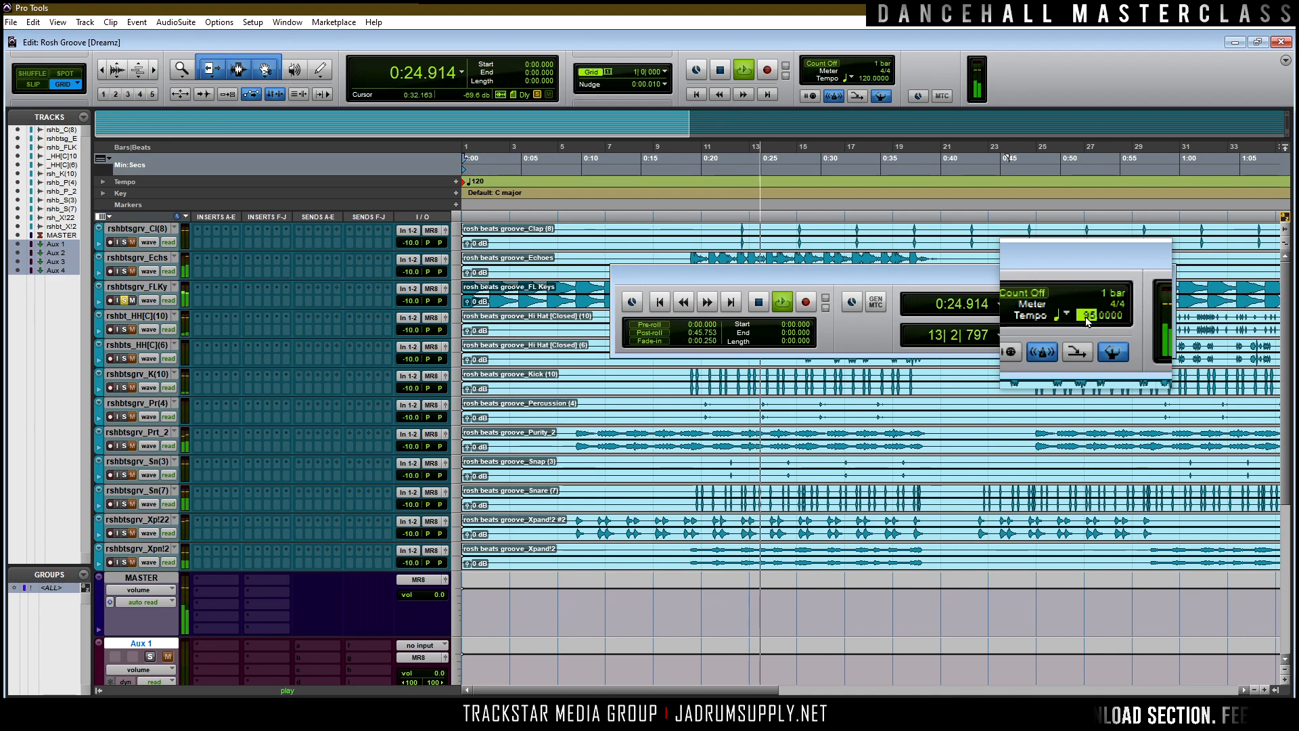
key("t")
key("t")
key("t")
key("t")
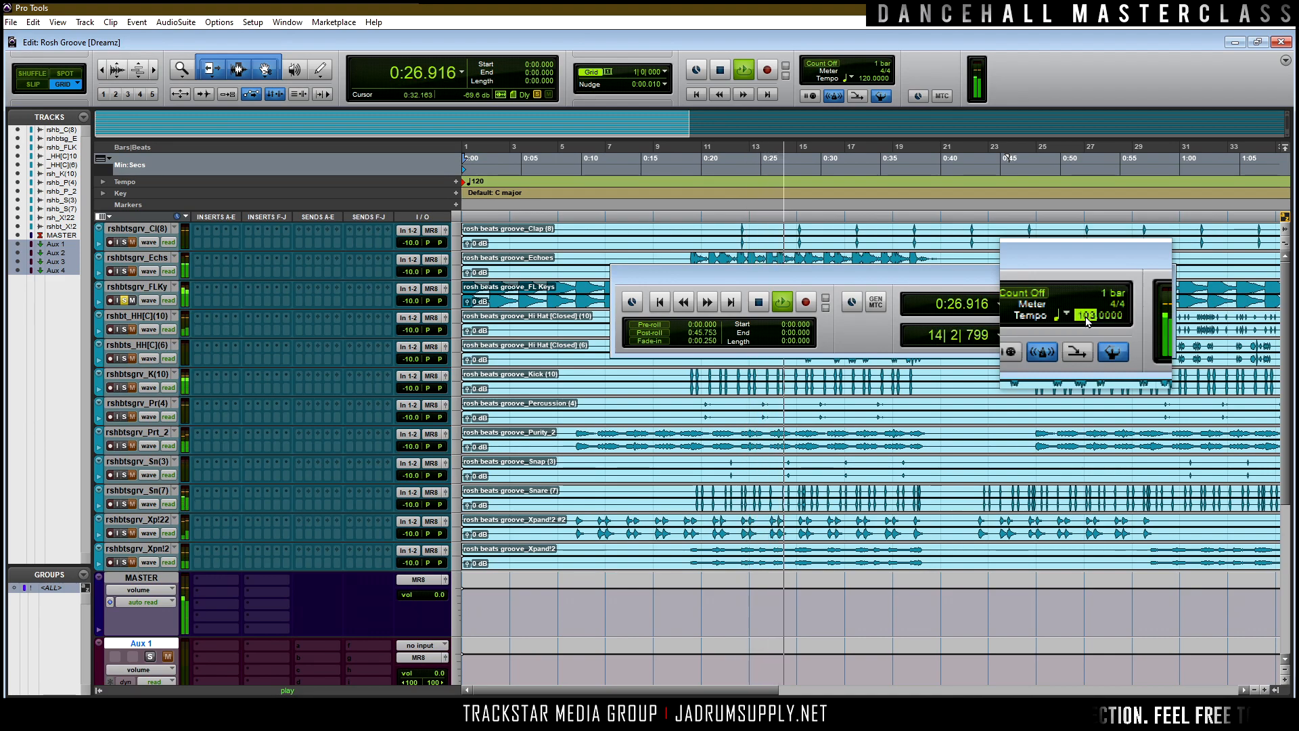
key("space")
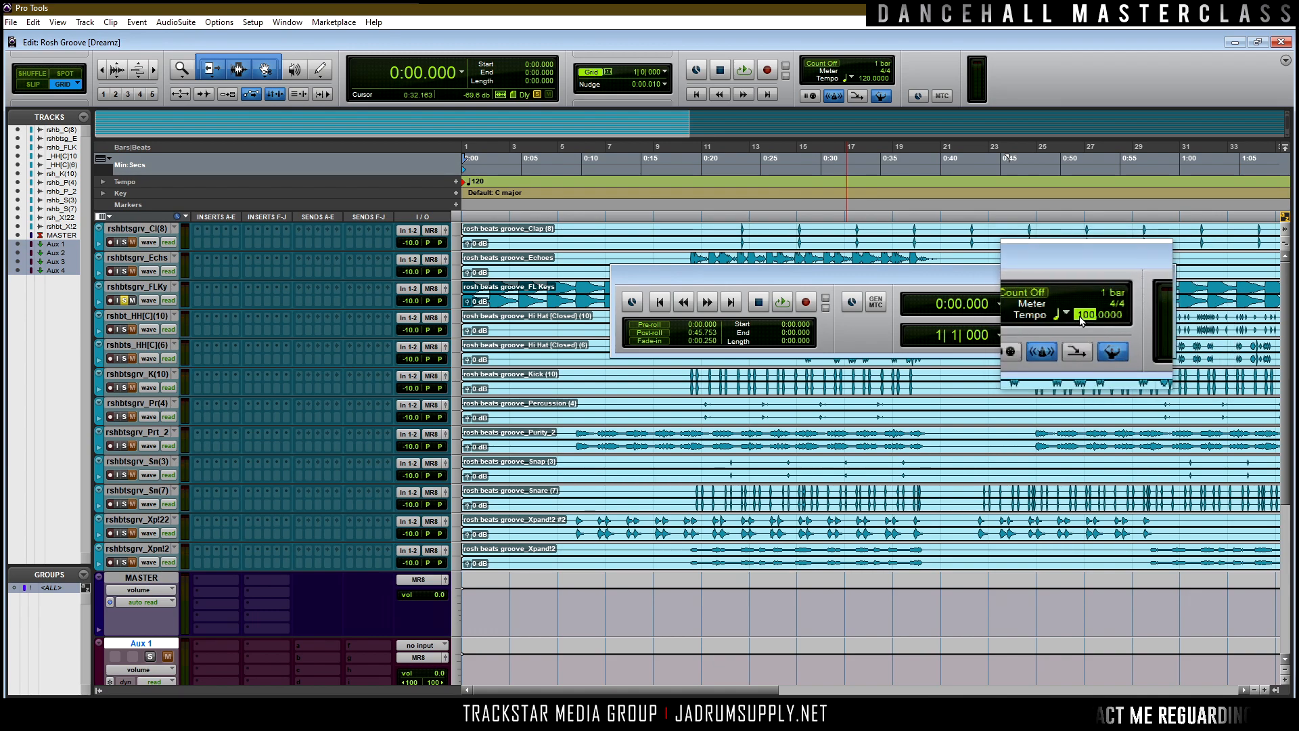
Set the session tempo to 100 BPM and move the Transport window clear of the upper tracks.
key("Return")
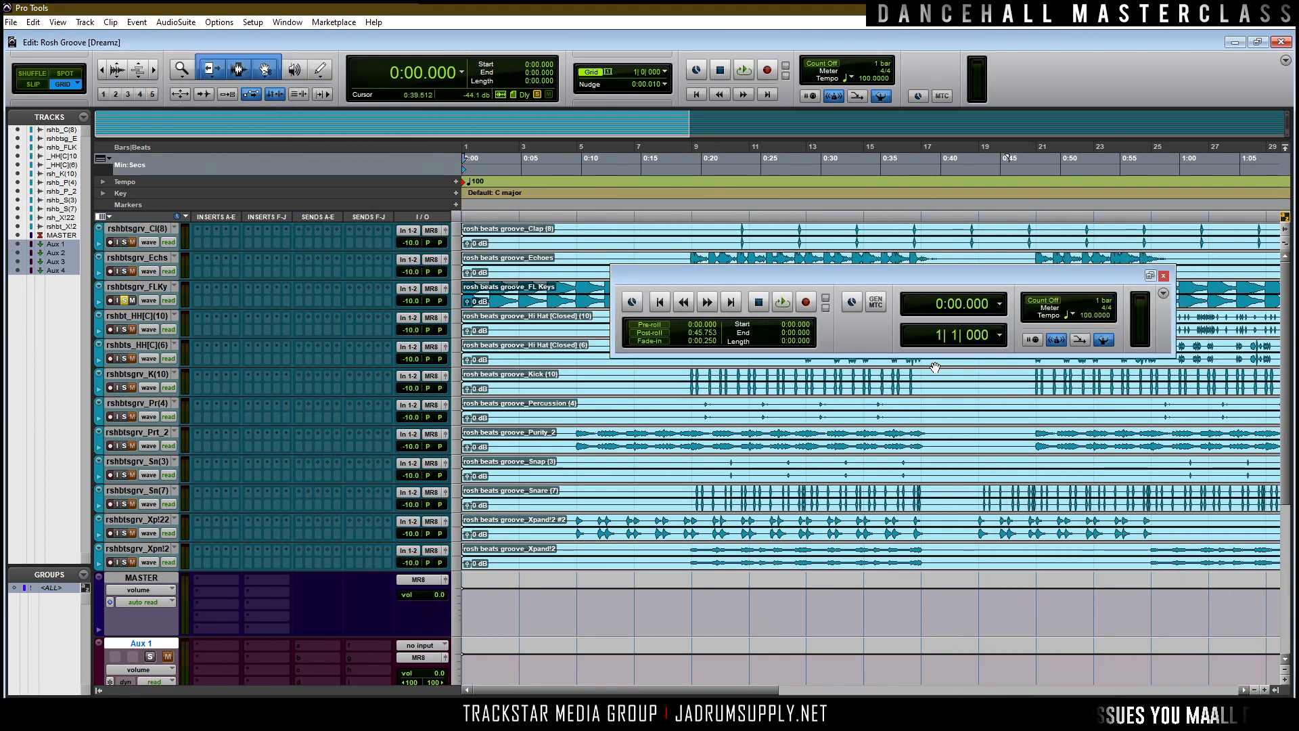
left_click_drag(1057, 276, 628, 479)
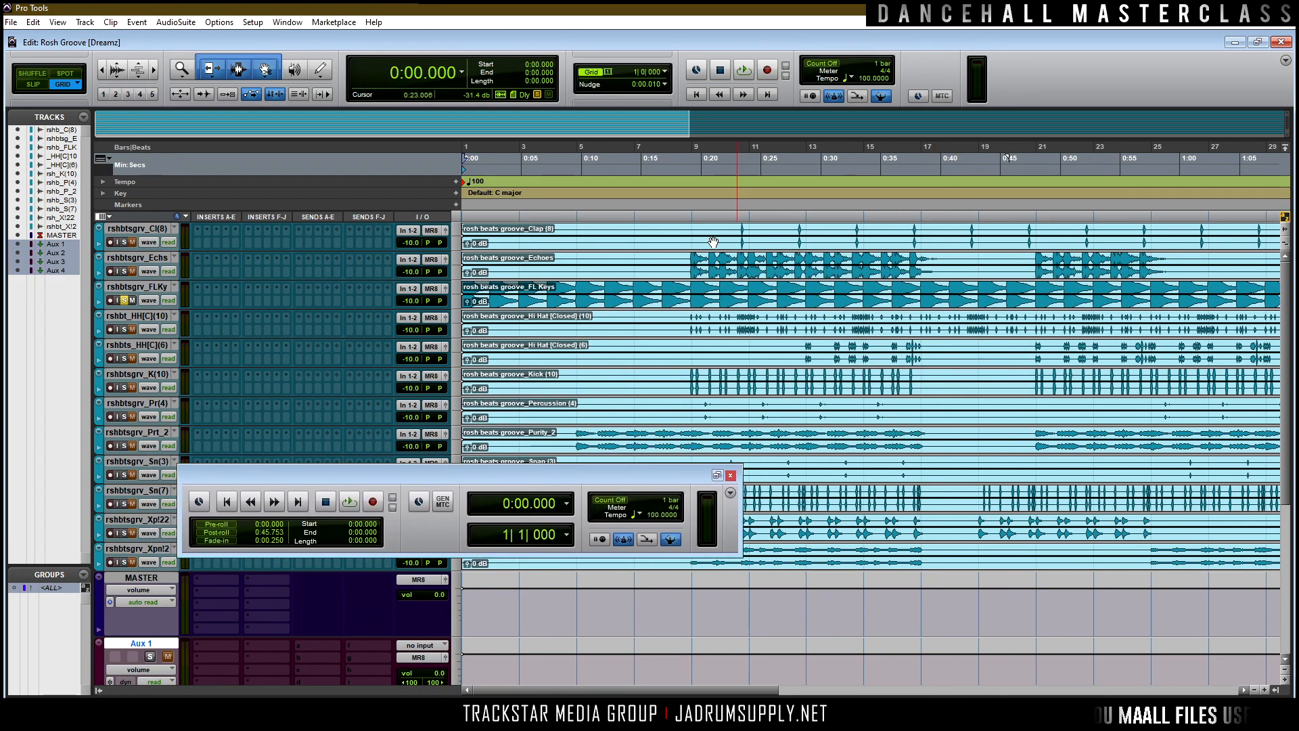
Examine closely whether the track waveforms line up with the grid at bar 9.
left_click(693, 302)
key("t")
key("t")
key("t")
key("t")
key("t")
key("t")
key("t")
key("t")
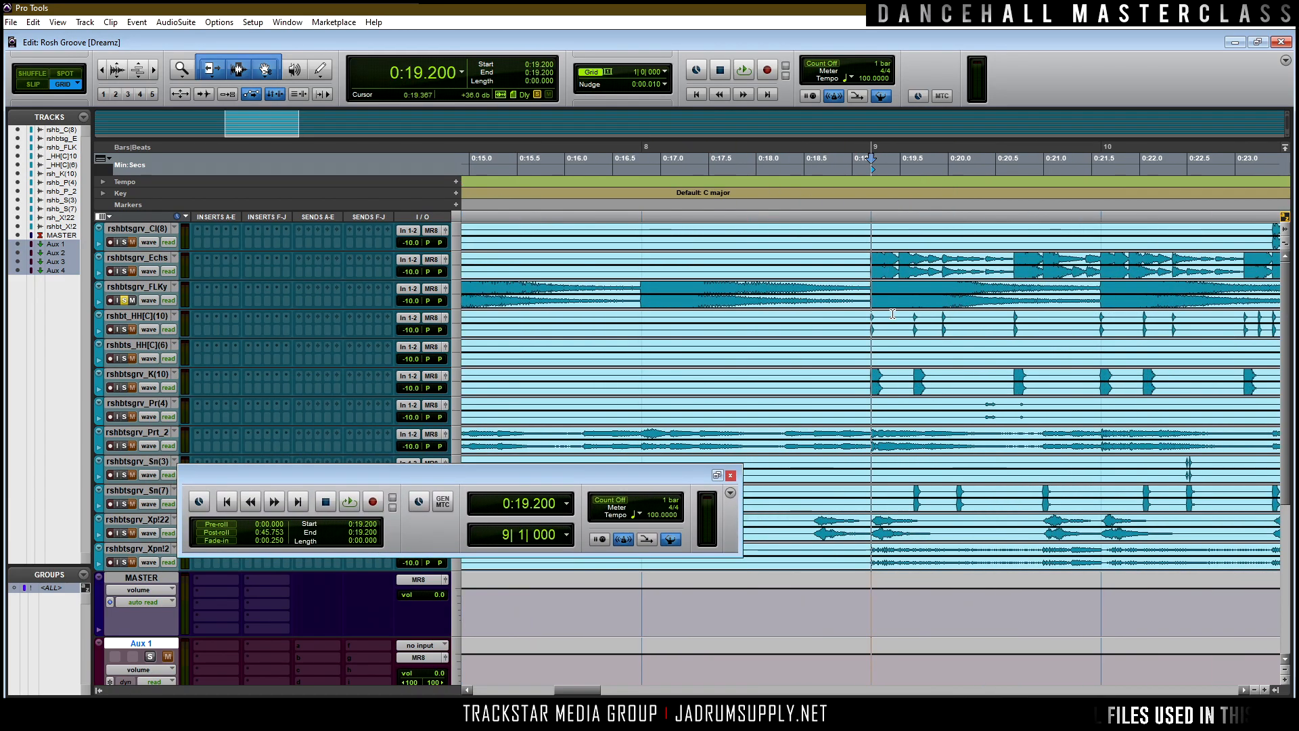
key("t")
key("t")
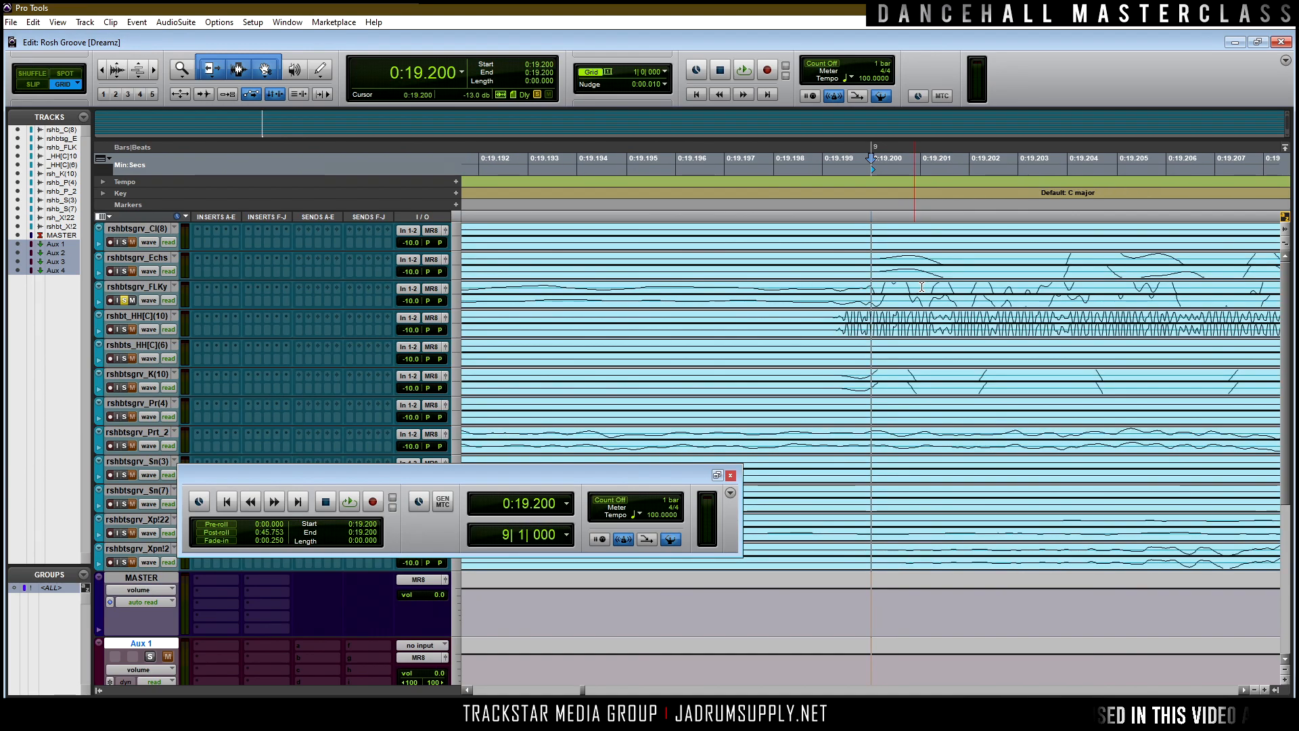
key("r")
key("r")
key("r")
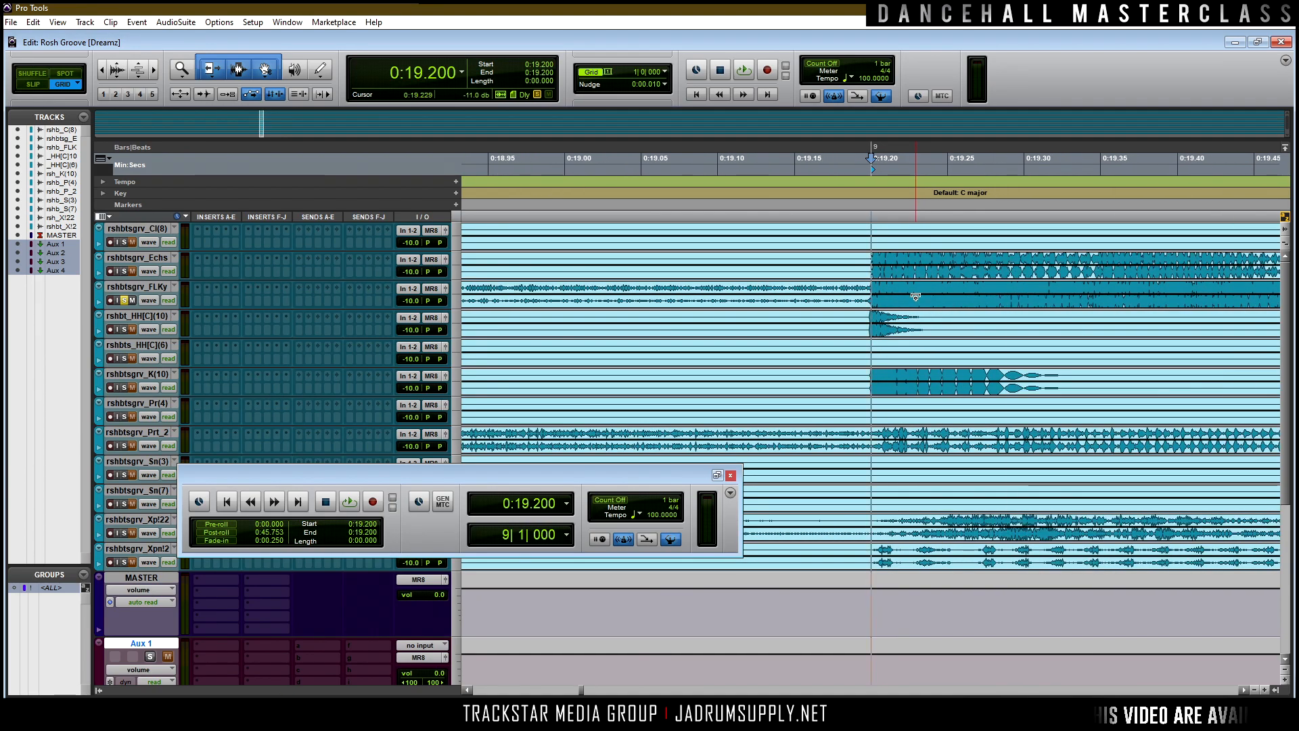
key("space")
key("space")
key("r")
key("r")
key("r")
key("r")
key("r")
key("r")
key("r")
key("r")
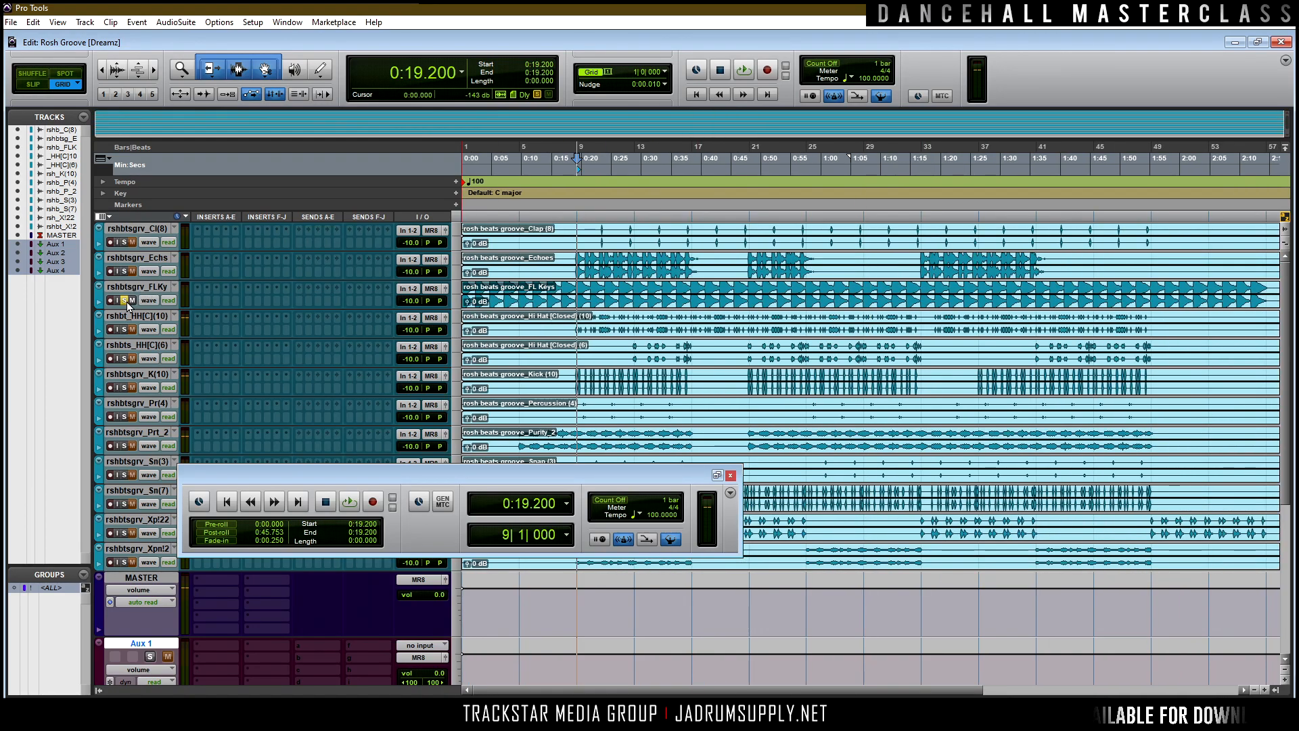
Unsolo the FL Keys track and audition bars 9 to 17 across all tracks, moving the Transport window aside.
left_click(123, 299)
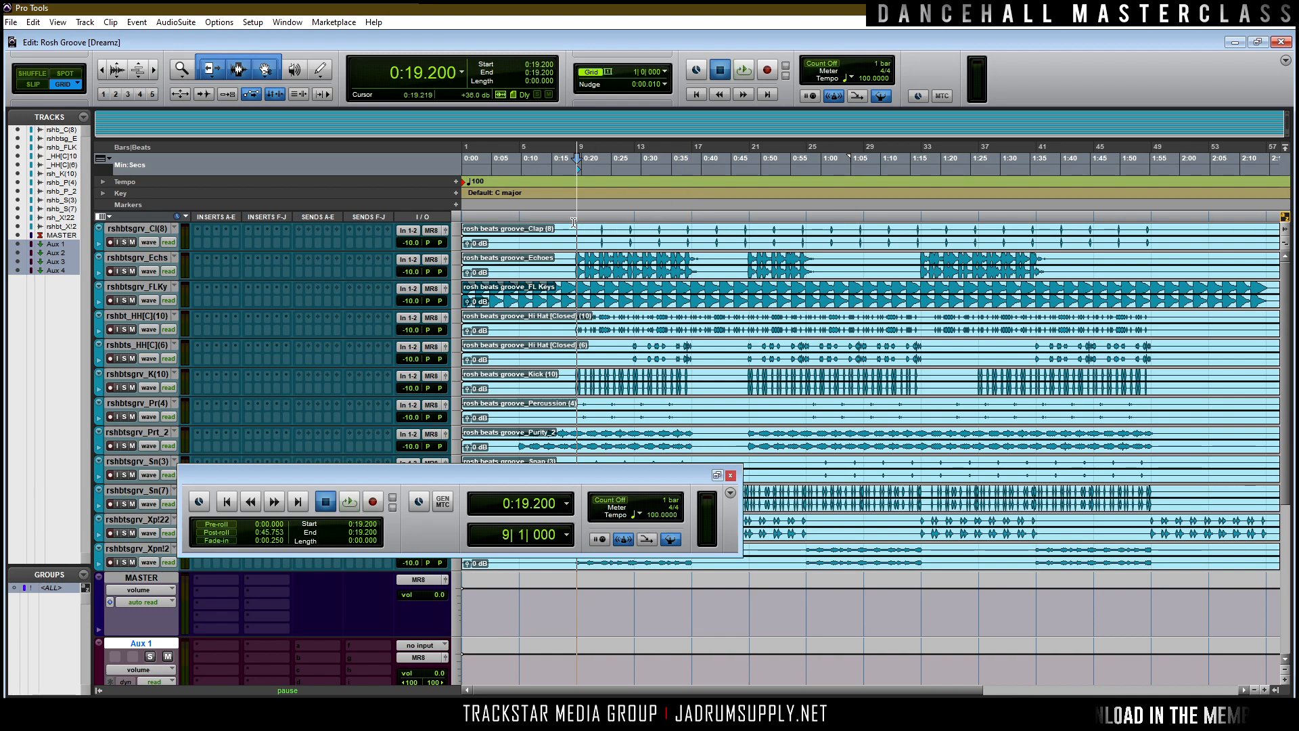
left_click_drag(576, 227, 691, 218)
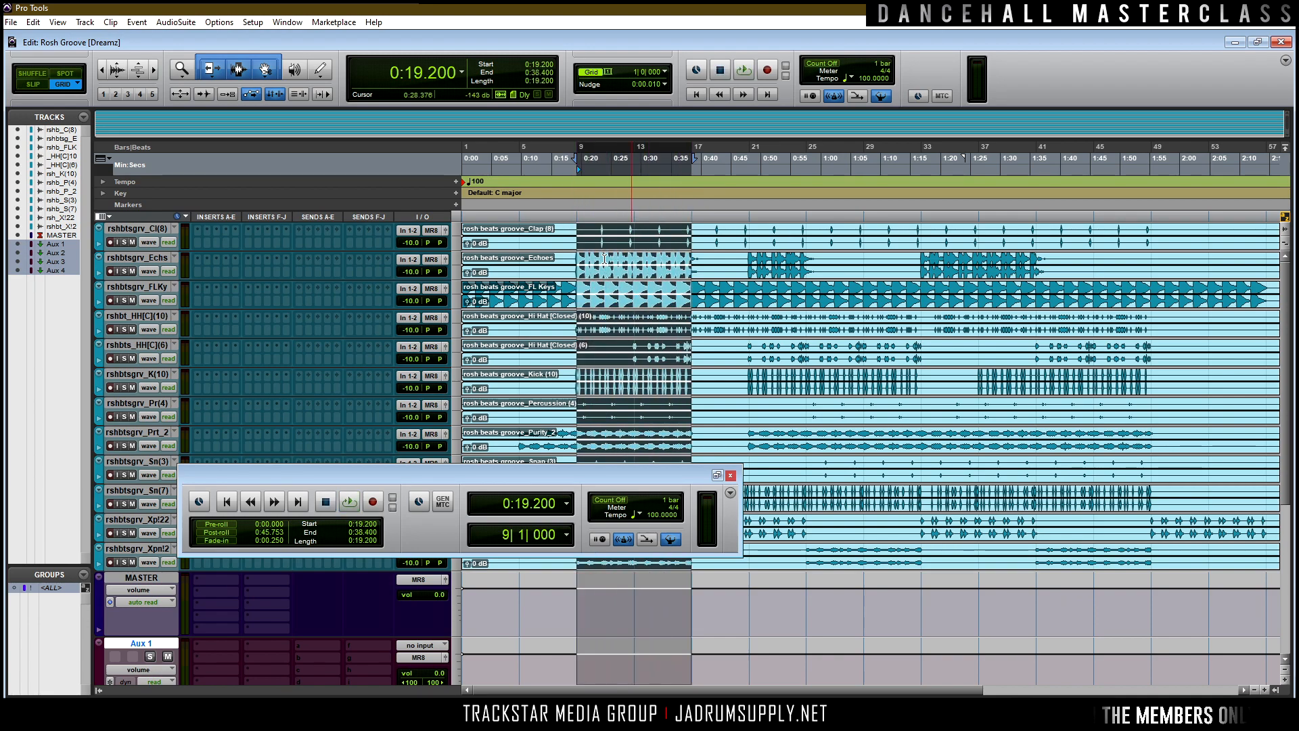
key("space")
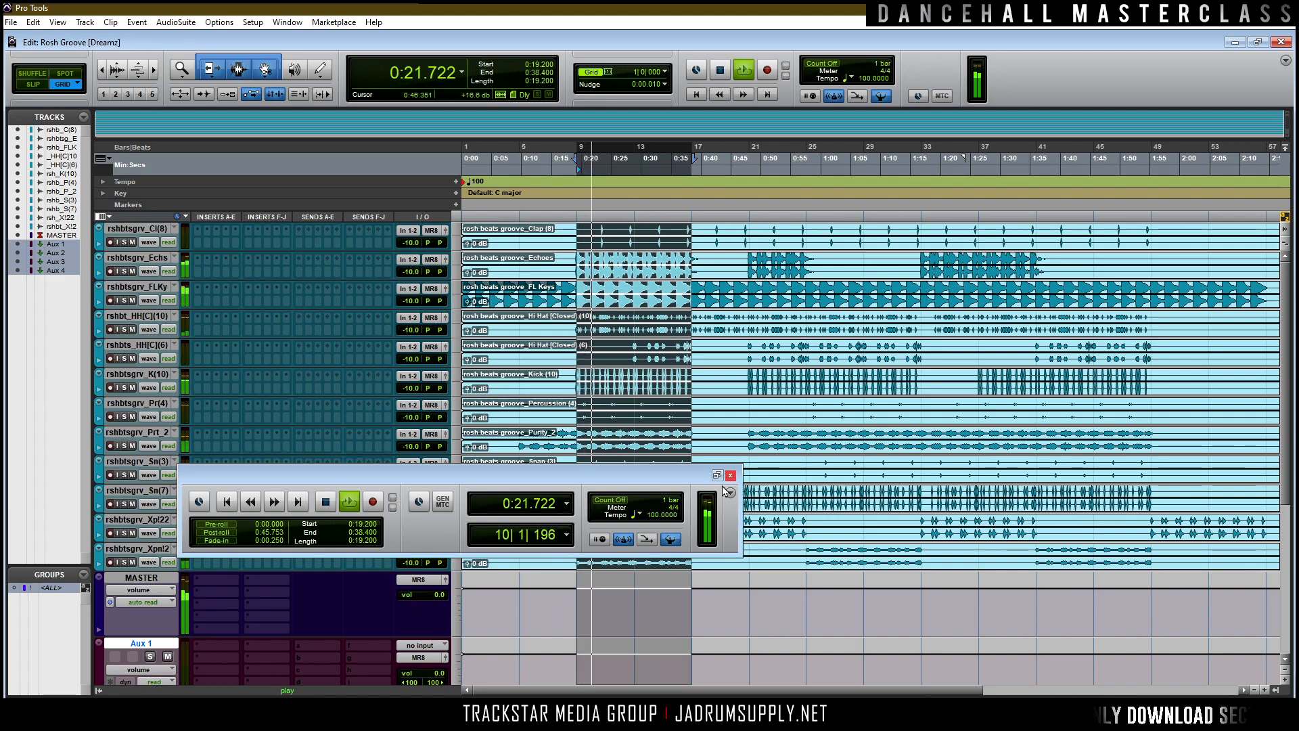
key("space")
left_click_drag(675, 478, 1022, 384)
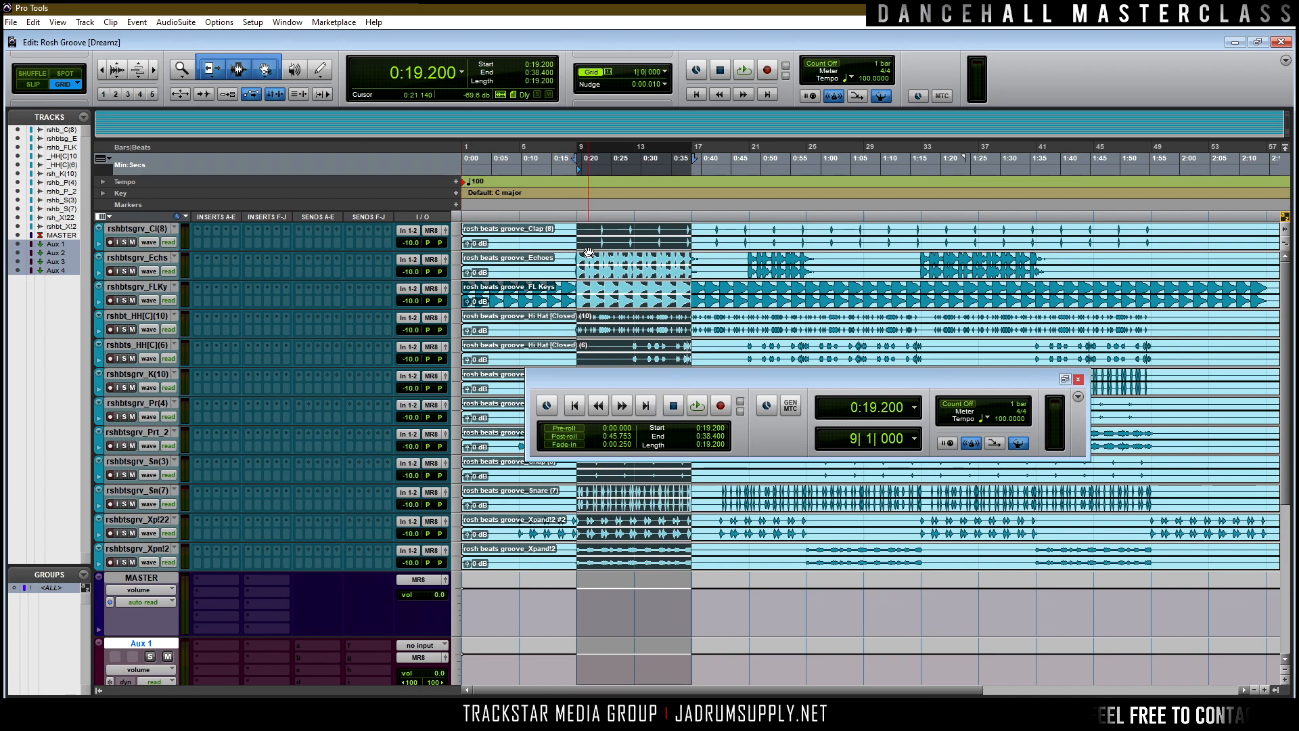
Add a marker named START at the beginning of the session.
key("Return")
key("KP_Enter")
type("START")
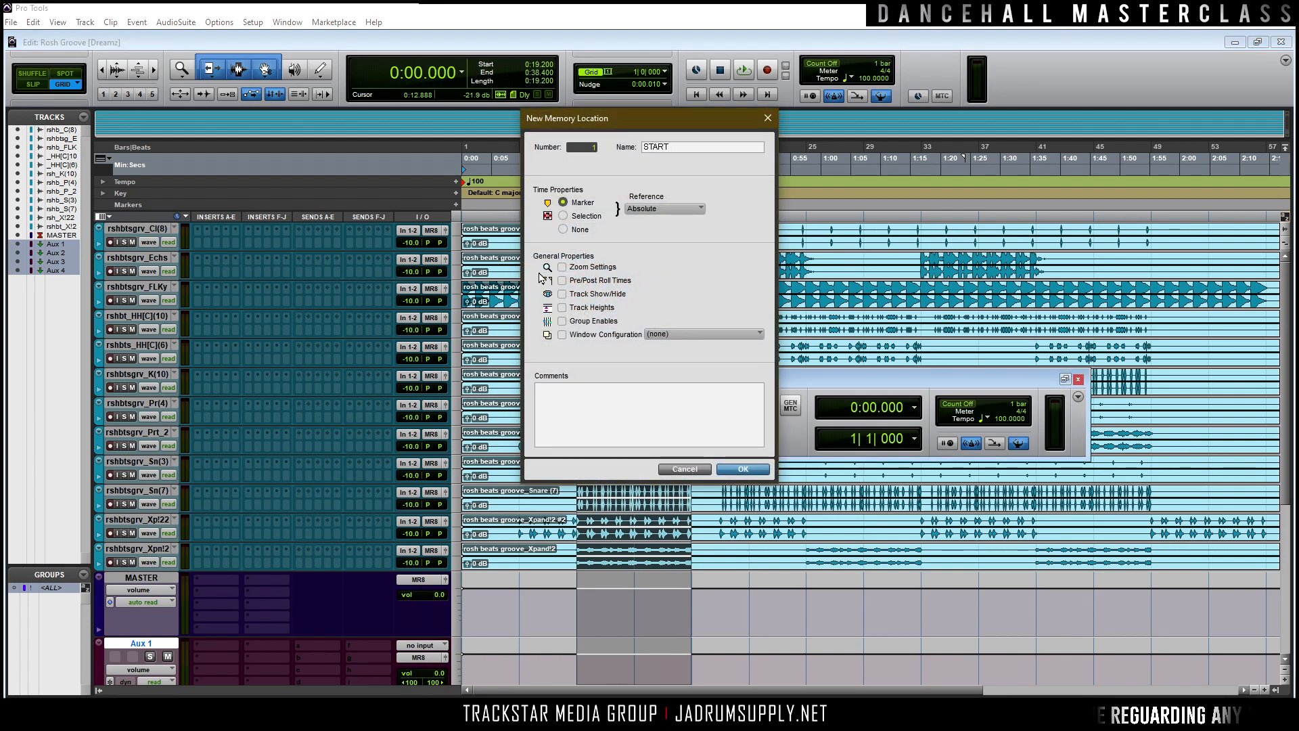
key("Return")
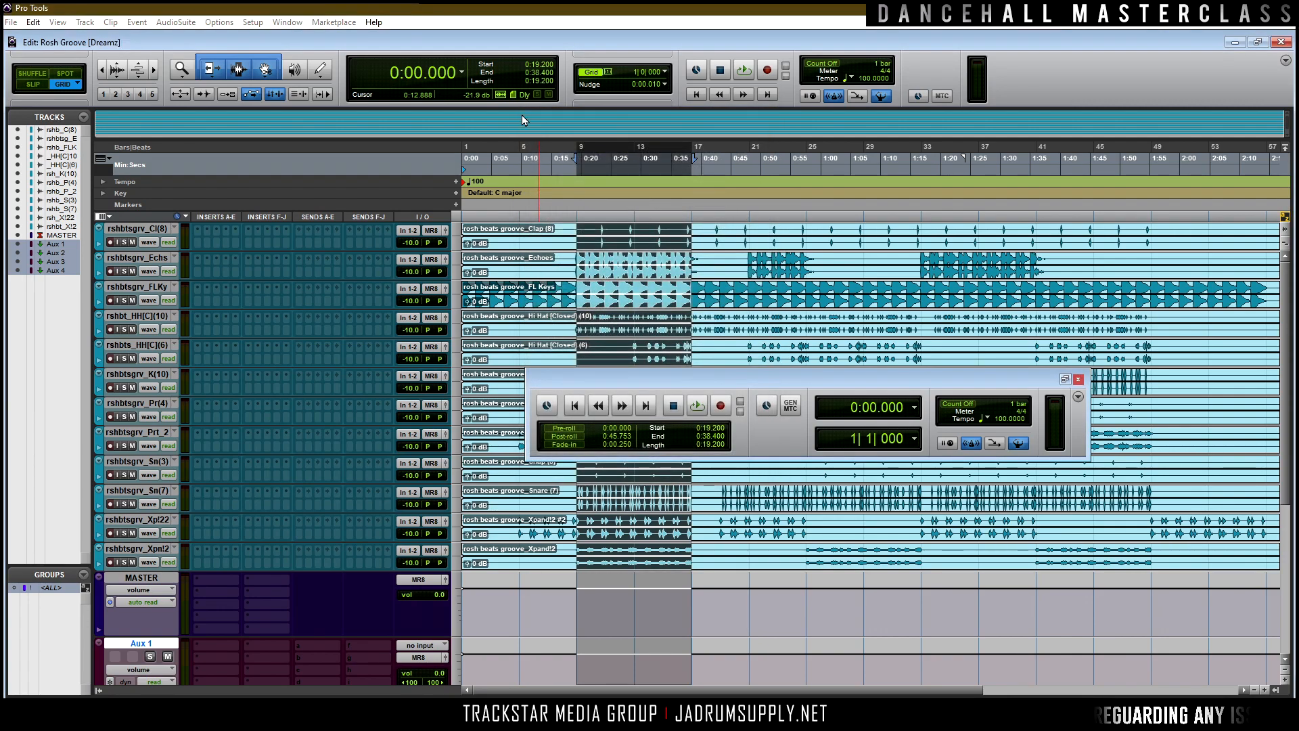
Add a marker named H1 at bar 9.
left_click(576, 220)
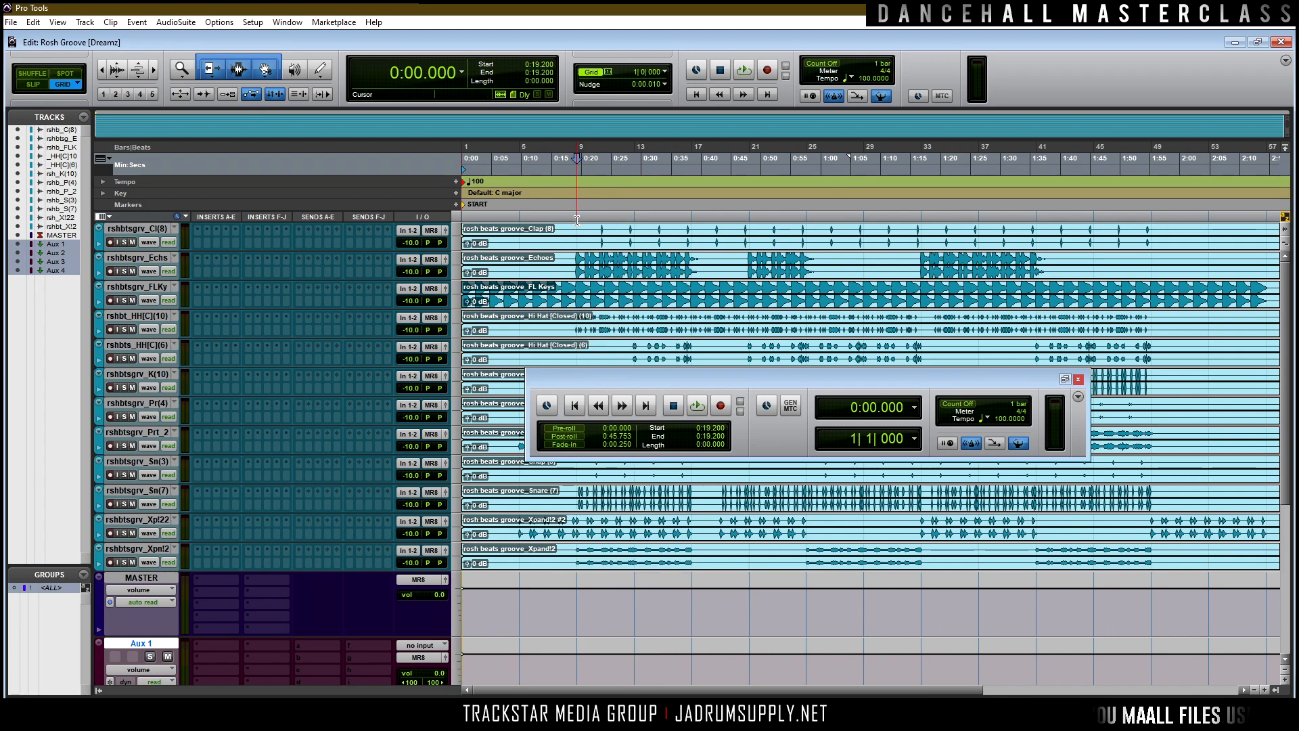
key("KP_Enter")
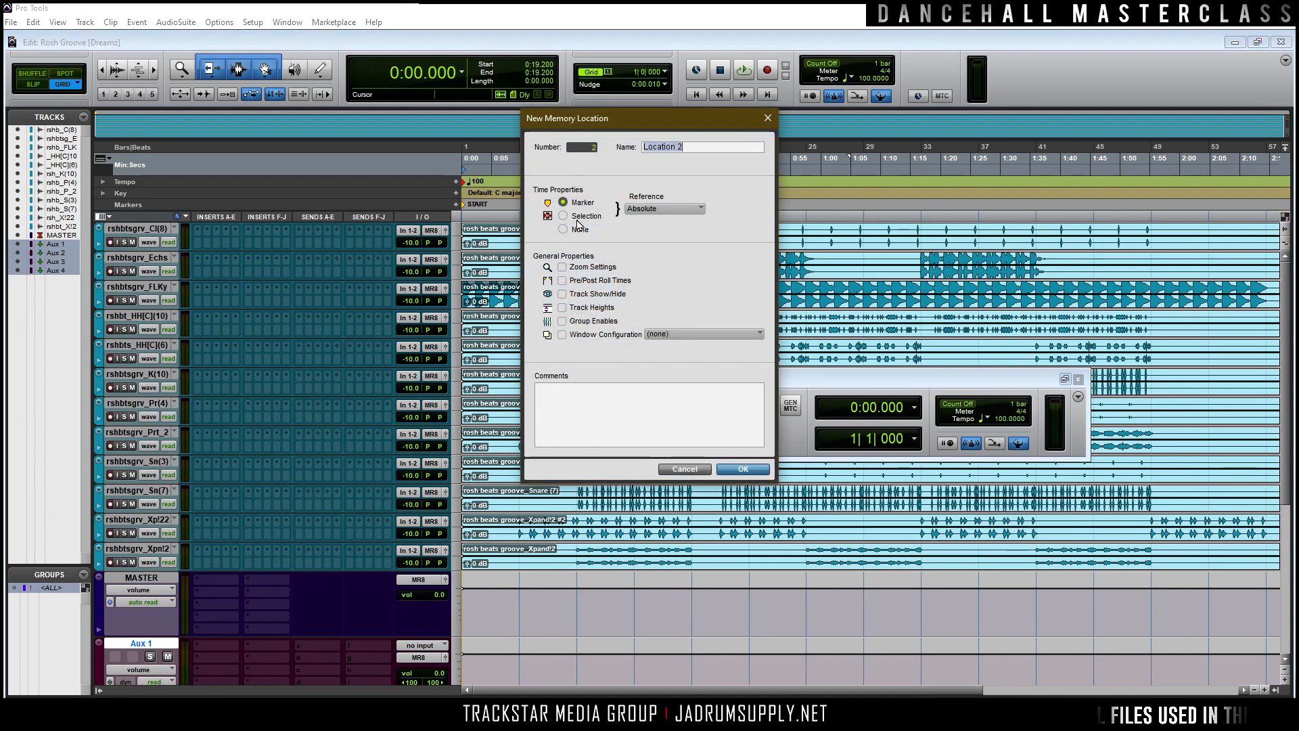
type("H1")
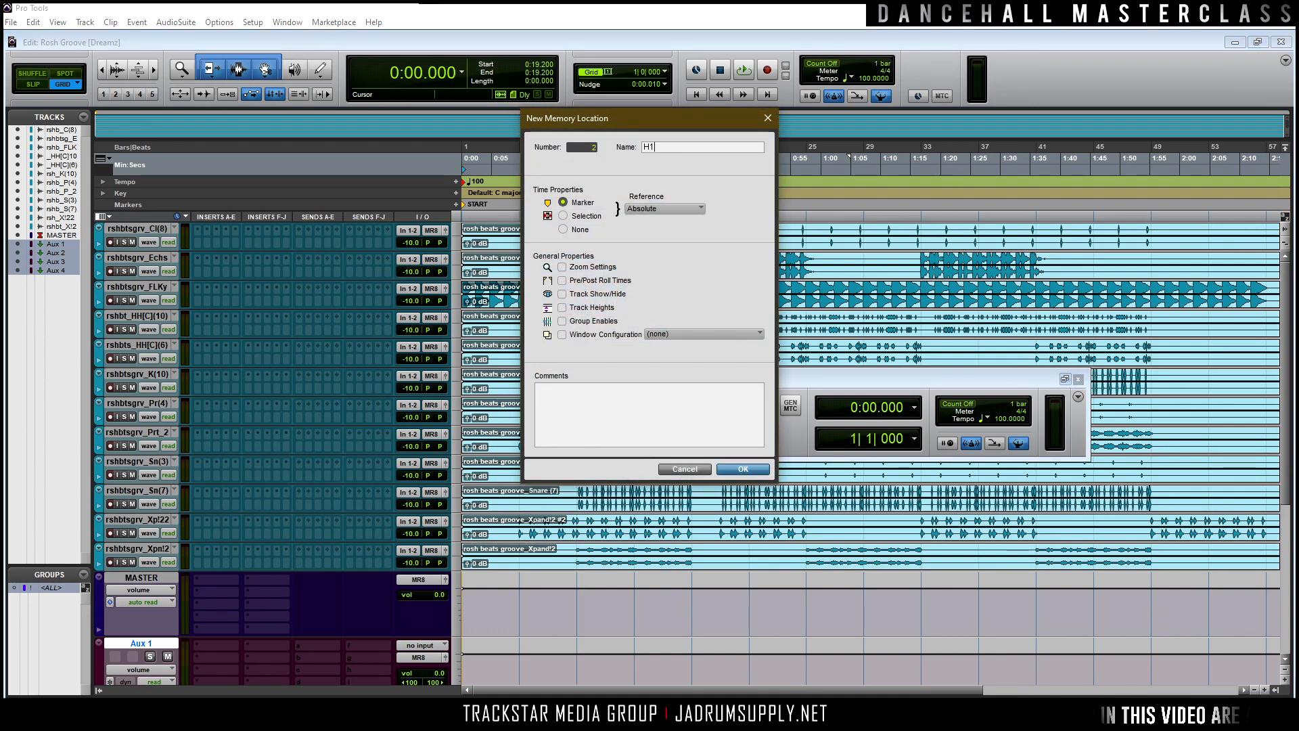
key("Return")
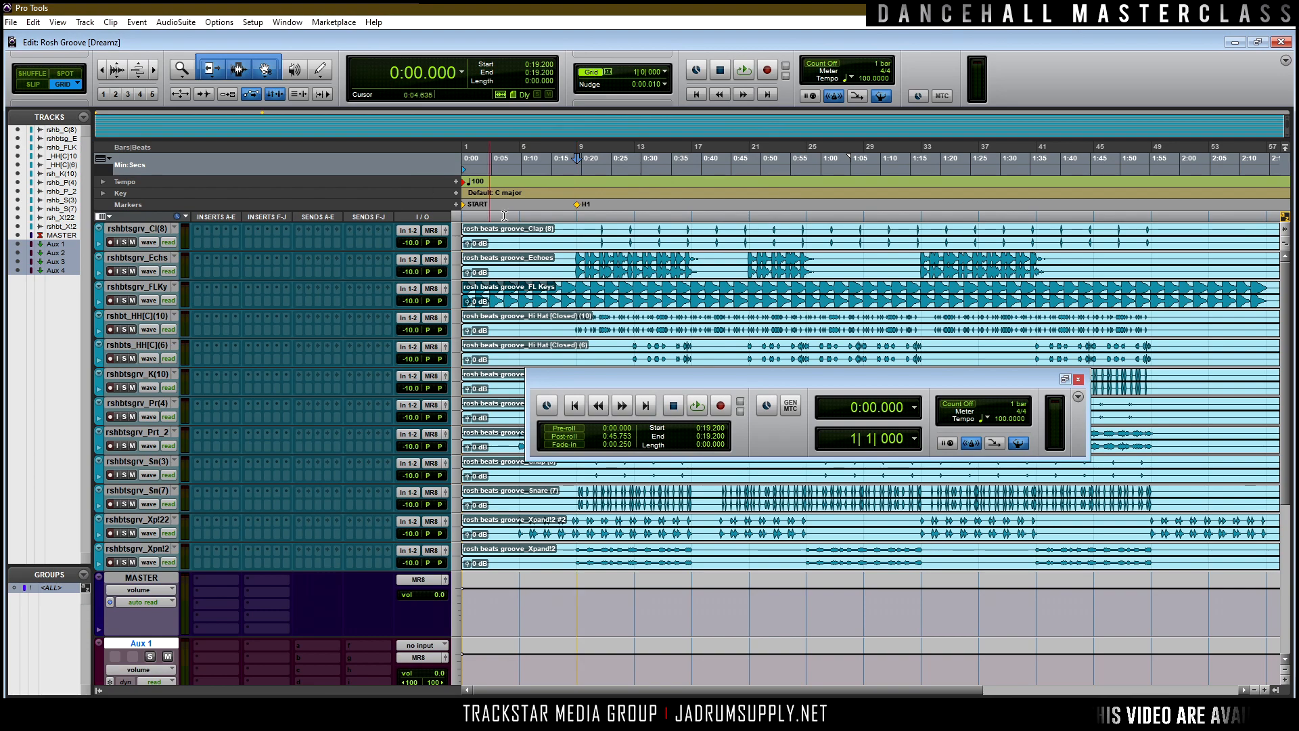
Select bars 9 to 17 across the tracks and show the Mix window with the Transport window closed.
left_click_drag(574, 217, 683, 224)
key("ctrl+equal")
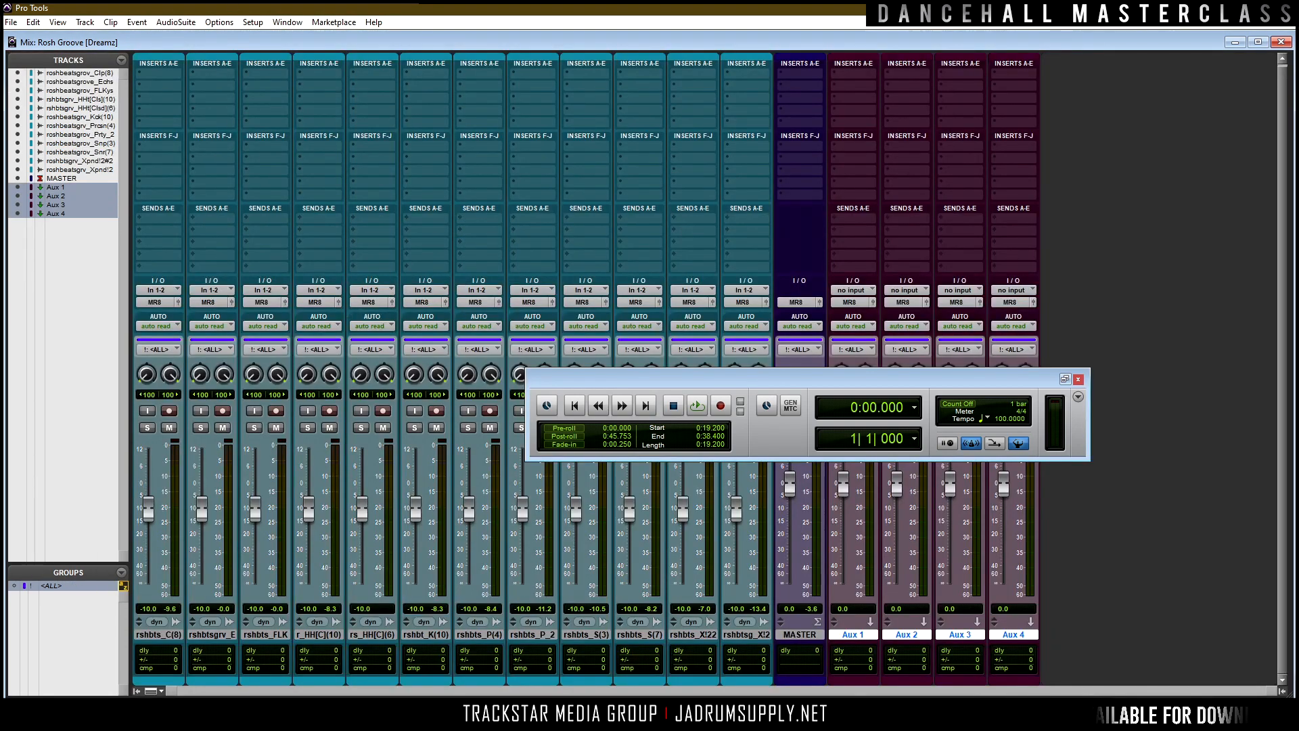
left_click(1078, 379)
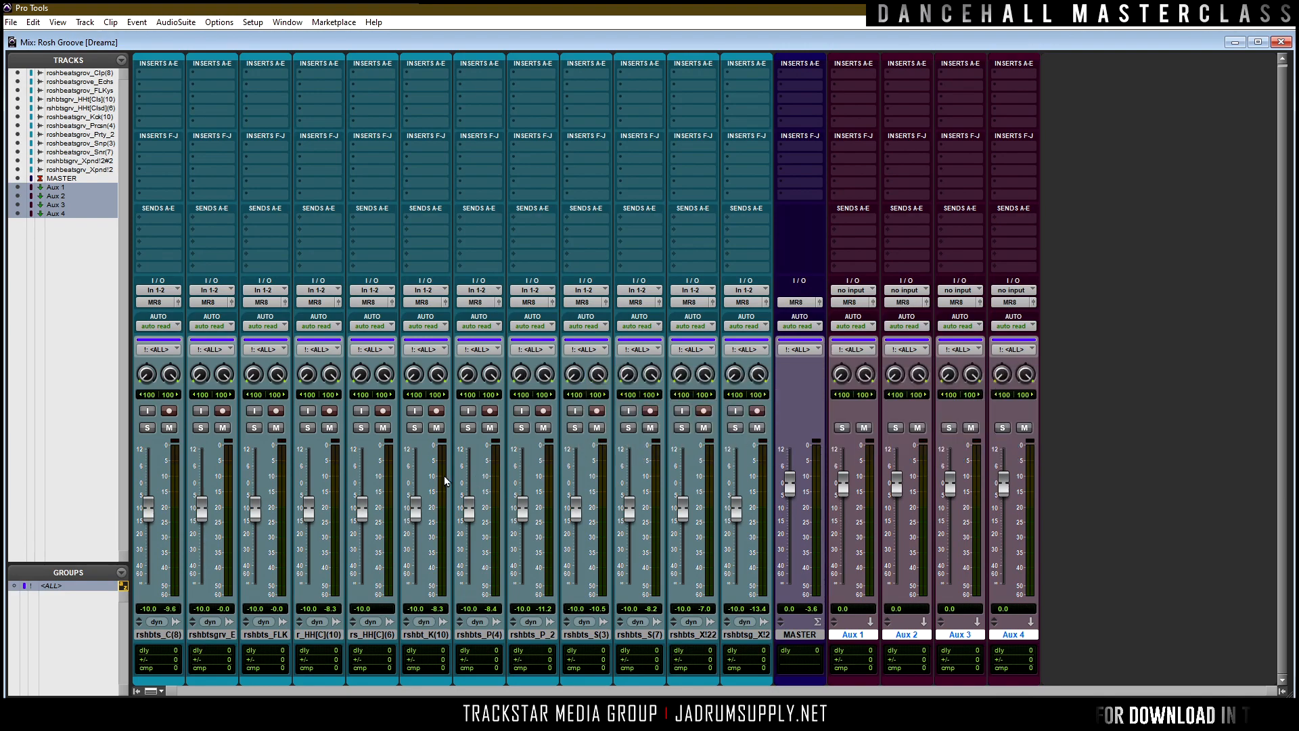
Lower all grouped faders to minimum, then disable the ALL group and reset only the MASTER fader to 0.0 dB.
left_click_drag(419, 509, 420, 581)
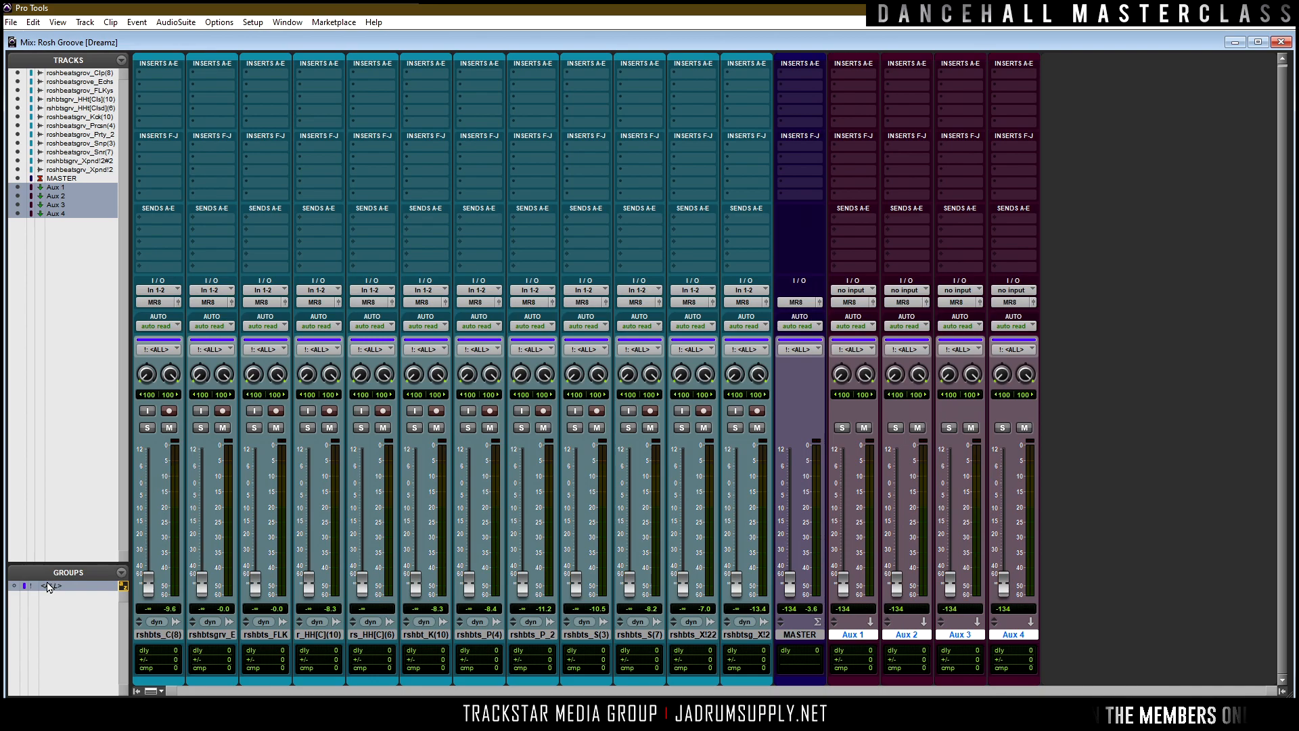
left_click(50, 588)
left_click(797, 591, "alt")
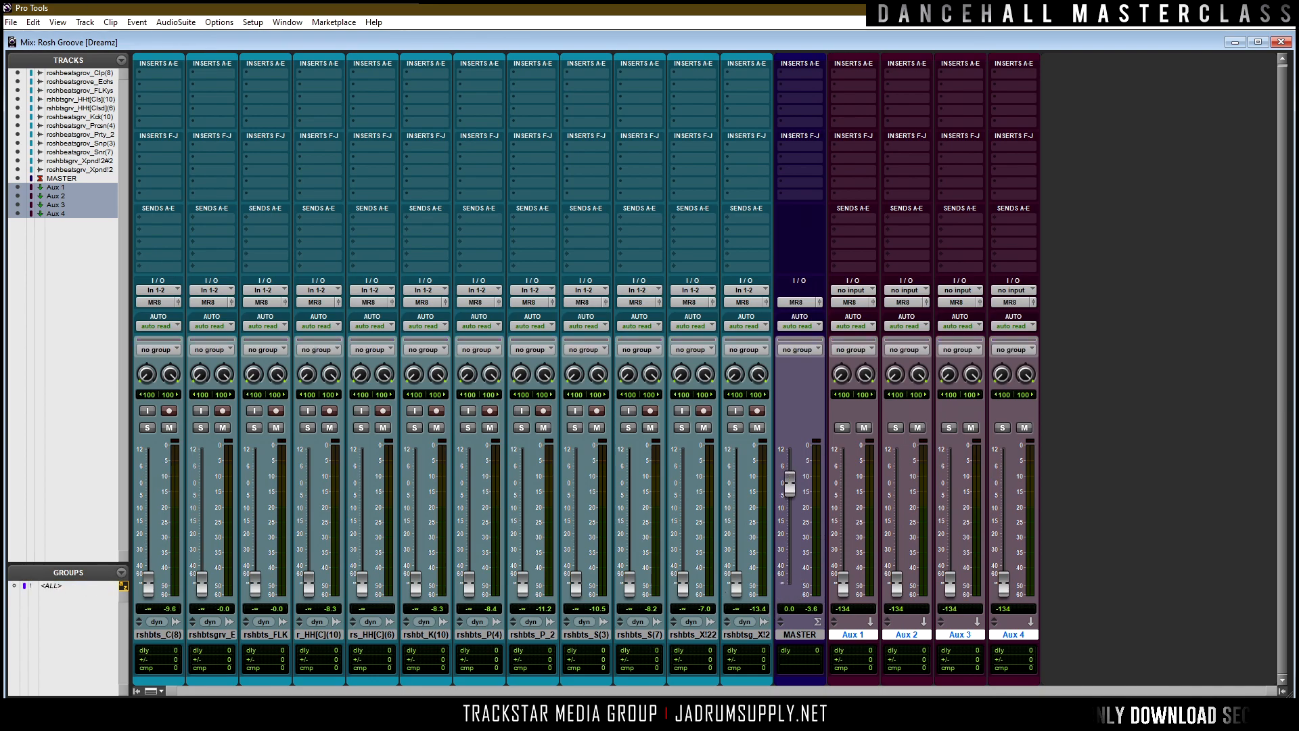
Insert the Waves Dorrough stereo meter in the last insert slot of the MASTER track.
left_click(796, 195)
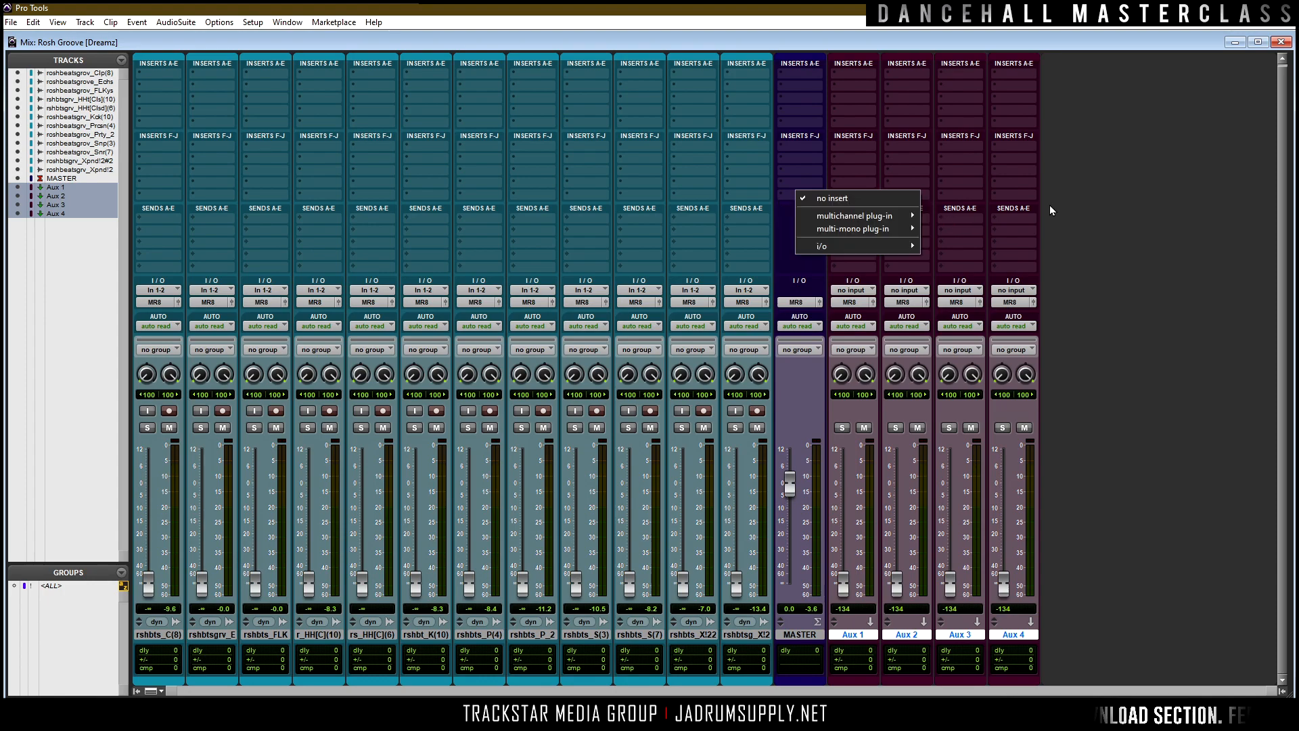
left_click(1134, 119)
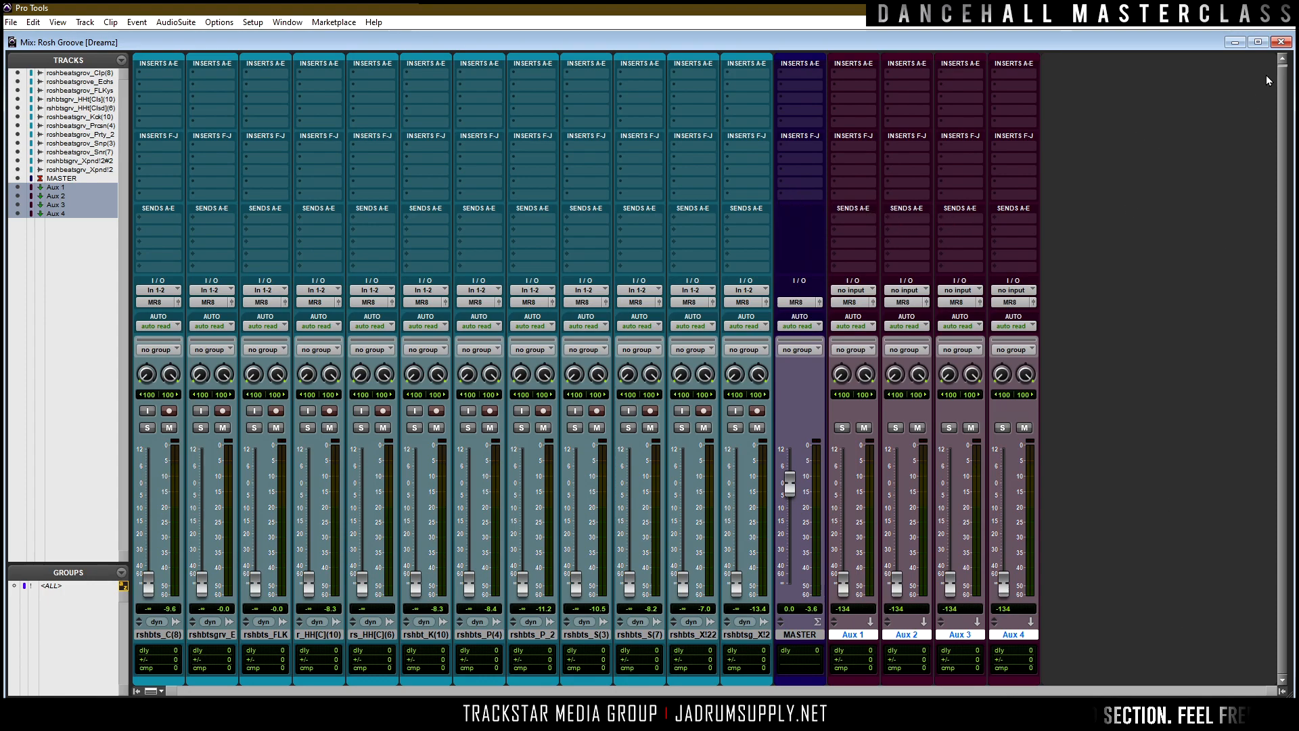
left_click(799, 200)
mouse_move(867, 216)
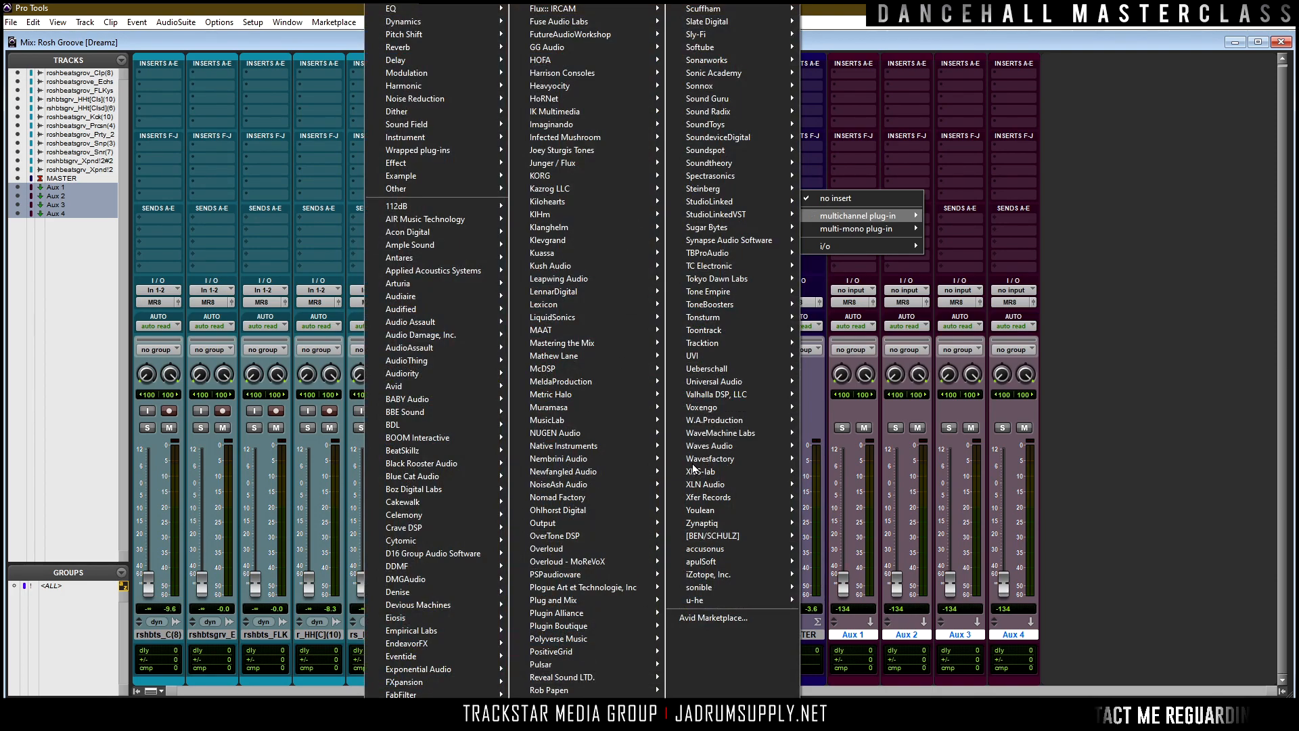
mouse_move(763, 449)
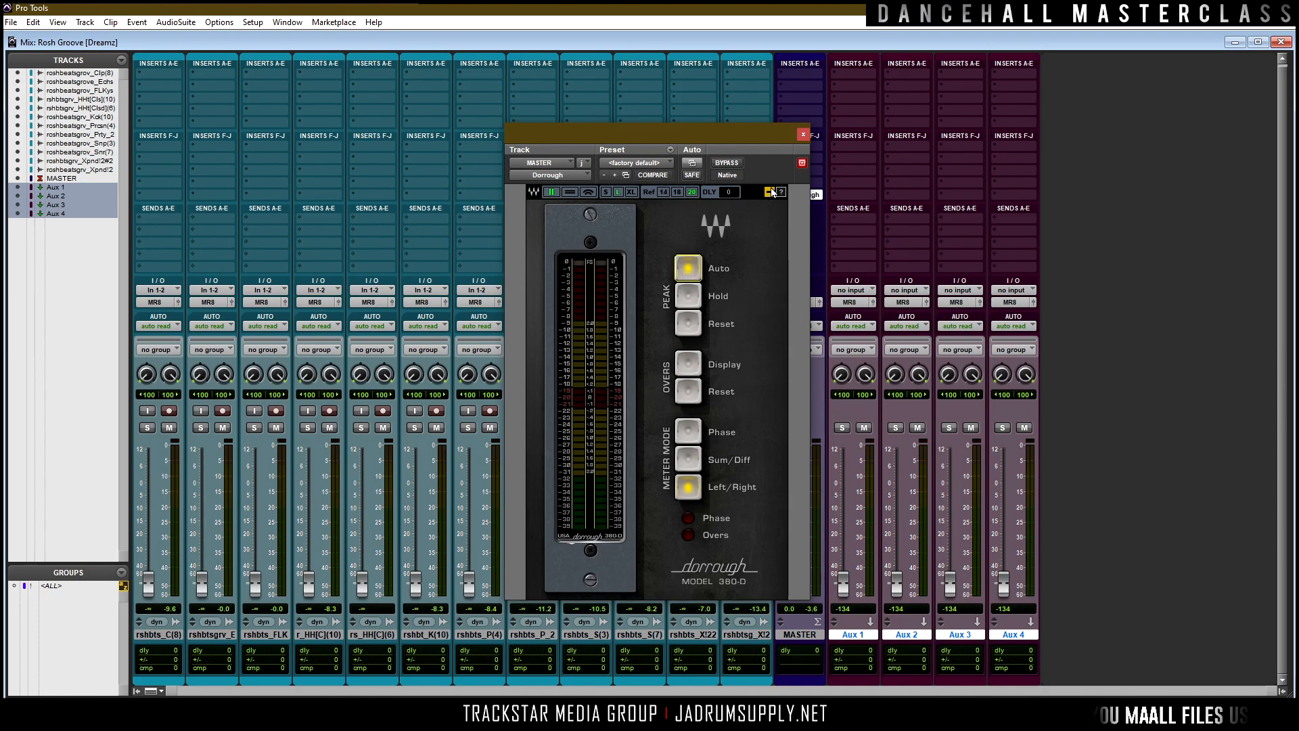
Collapse the Dorrough meter's control section, set its size to XL and place its window beside the channel strips.
left_click(769, 192)
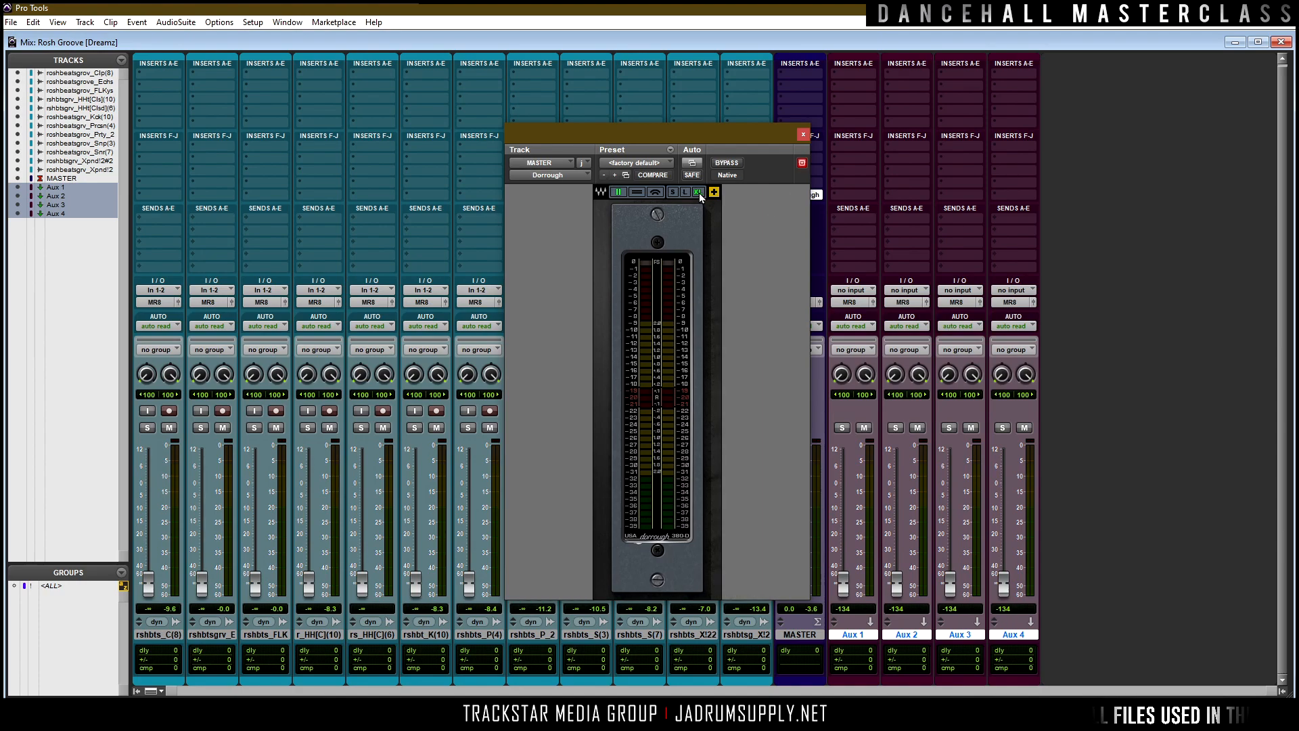
left_click(697, 193)
left_click_drag(708, 140, 1250, 60)
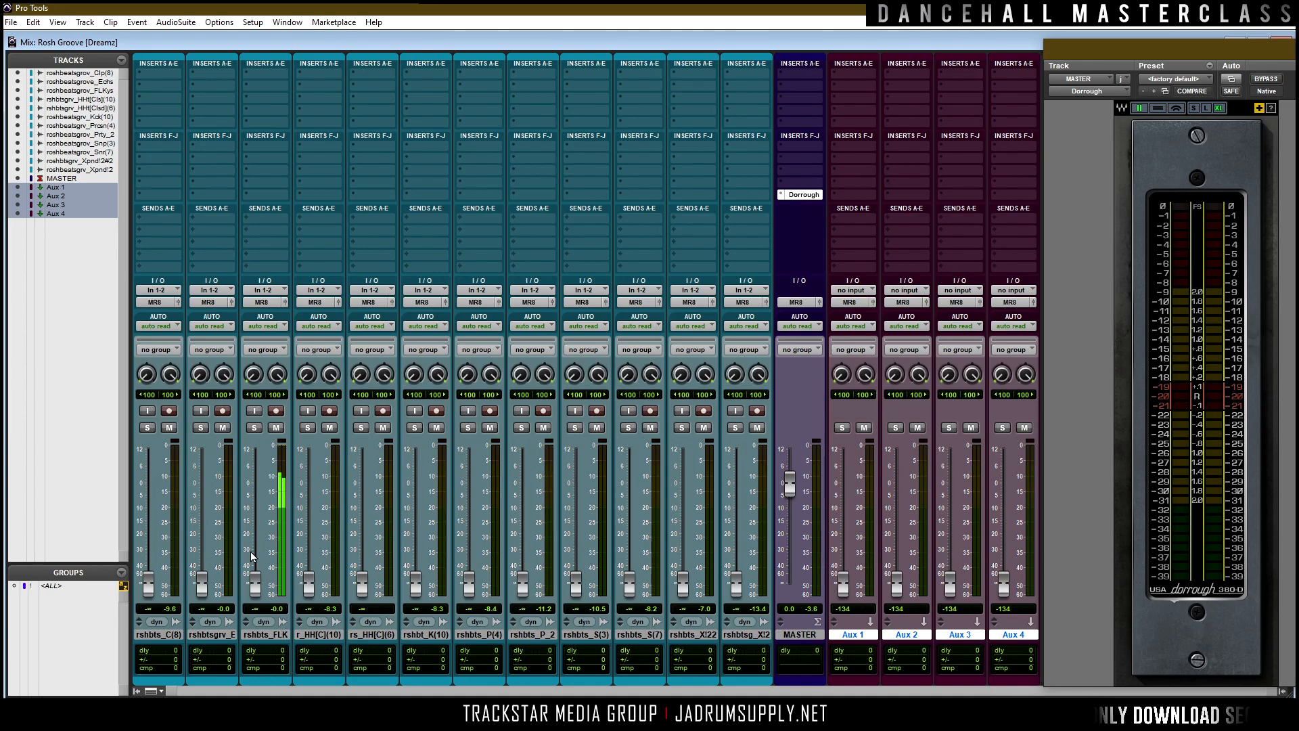
Raise the FL Keys fader to -10.7 dB during playback and hide the Inserts F-J view.
left_click_drag(262, 579, 262, 511)
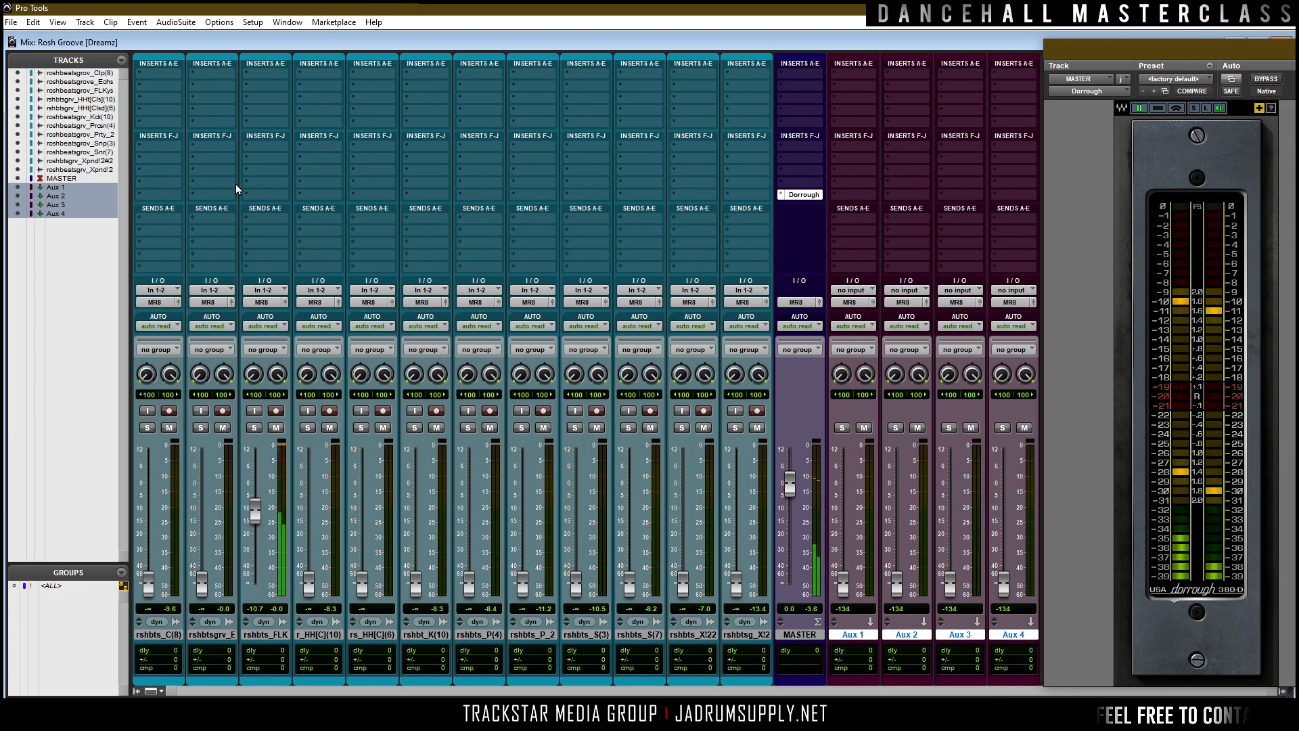
scroll(250, 161, "up", 1)
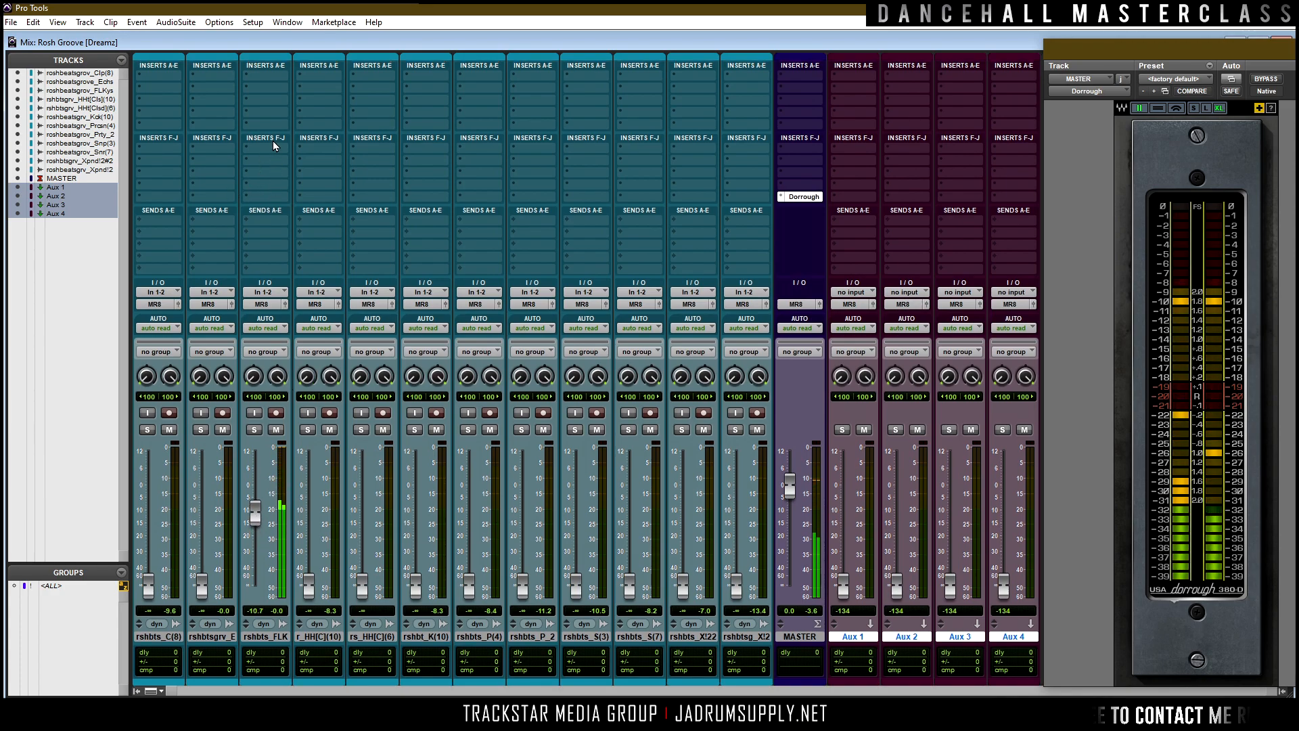
left_click(273, 141, "ctrl")
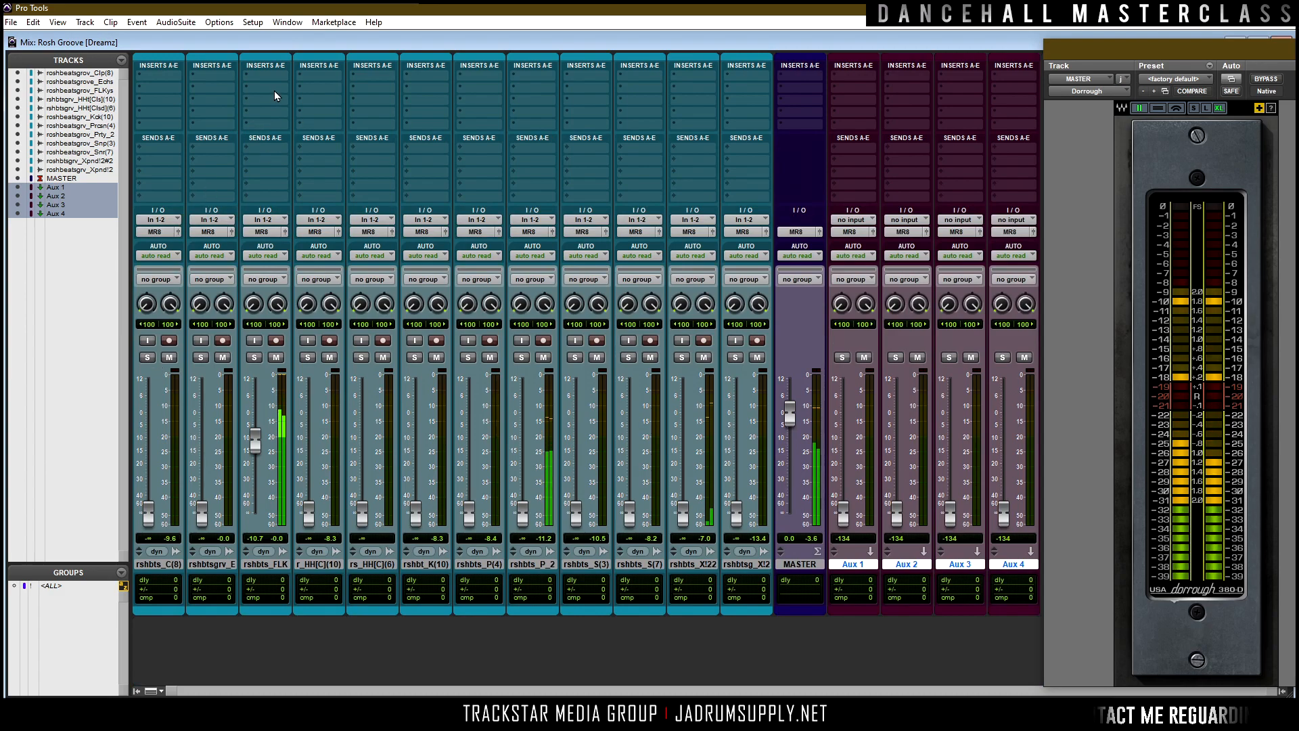
Insert FabFilter Pro-Q 3 (stereo) in the first insert slot of the FL Keys track and move its window fully into view.
left_click(280, 74)
mouse_move(363, 105)
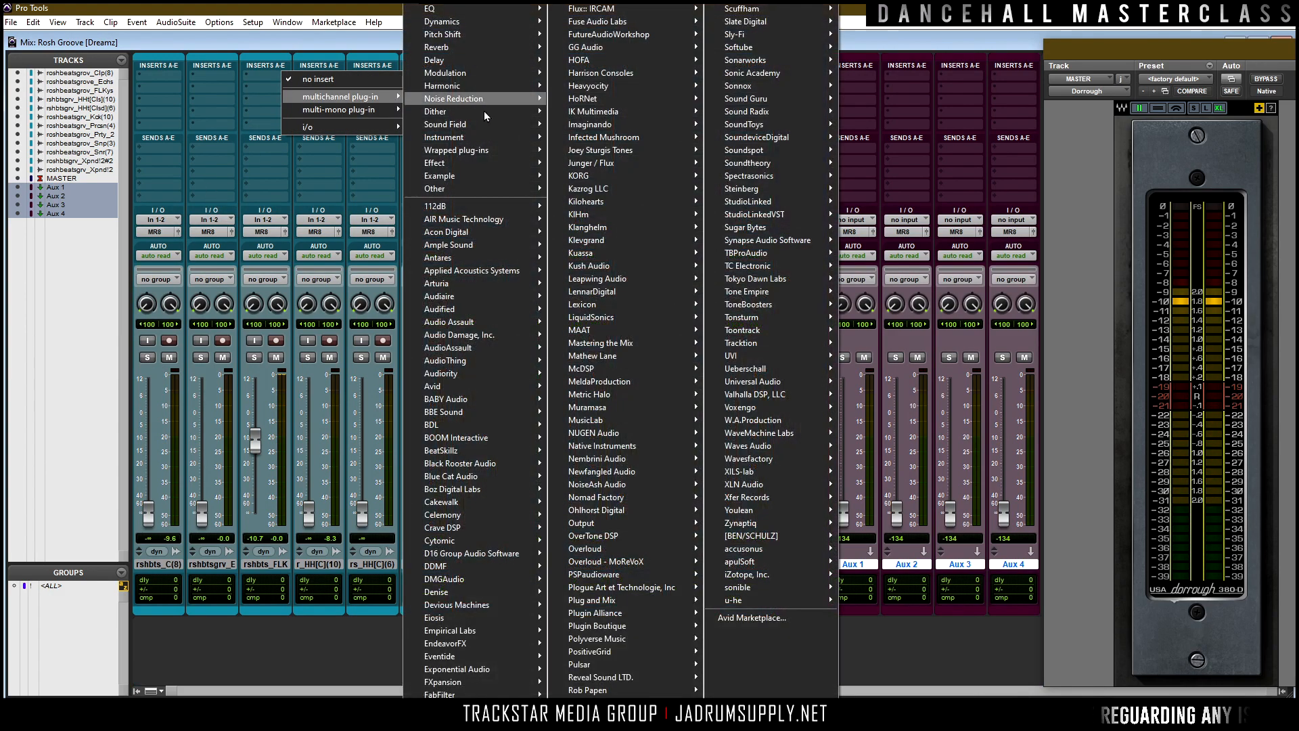
mouse_move(462, 688)
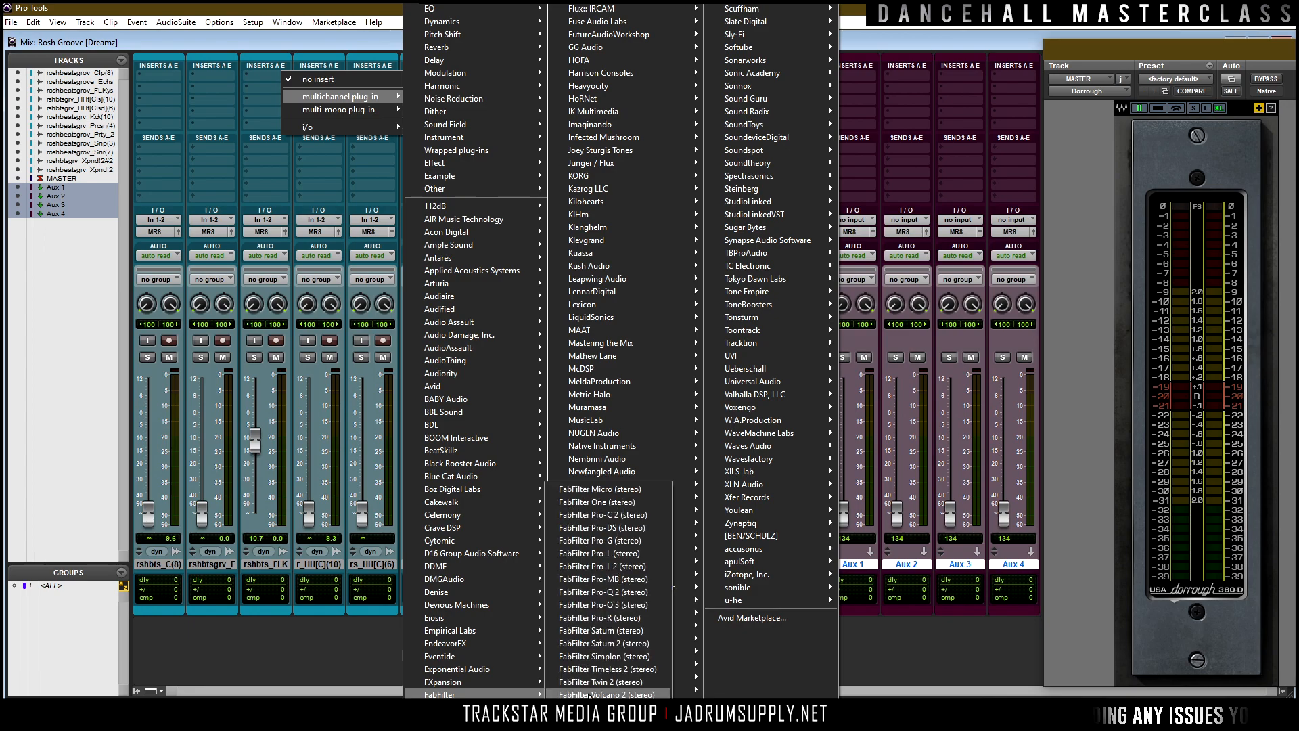
left_click(595, 604)
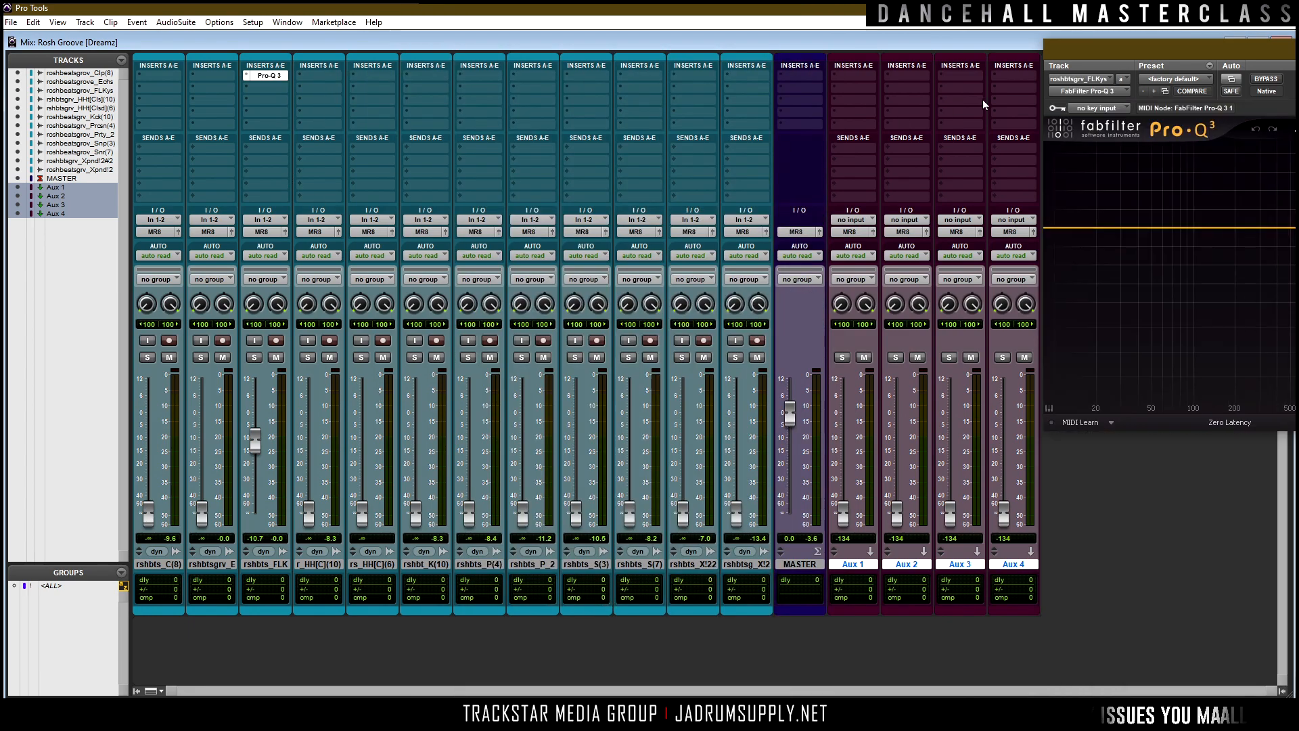
left_click_drag(1164, 50, 252, 207)
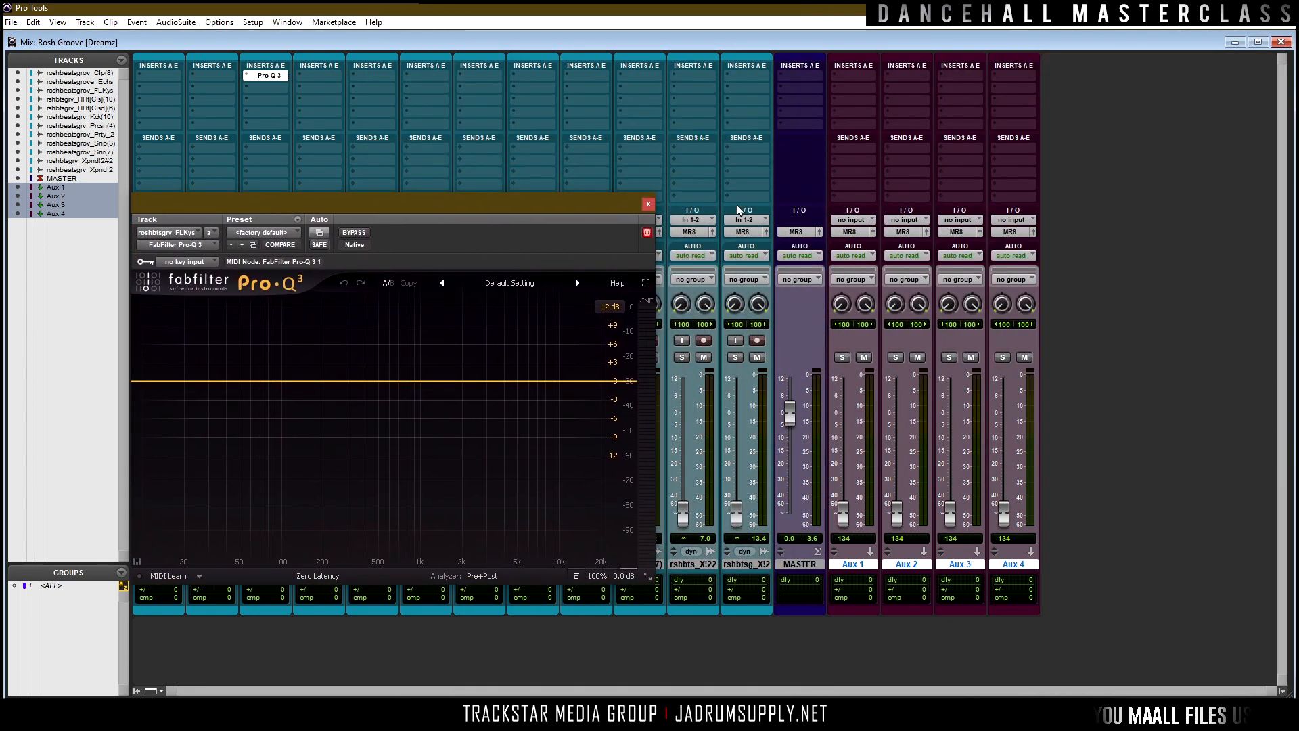
Show the Inserts F-J view again, reopen the MASTER track's Dorrough meter and arrange it beside the Pro-Q 3 window.
right_click(758, 138)
left_click(791, 169)
left_click(799, 197)
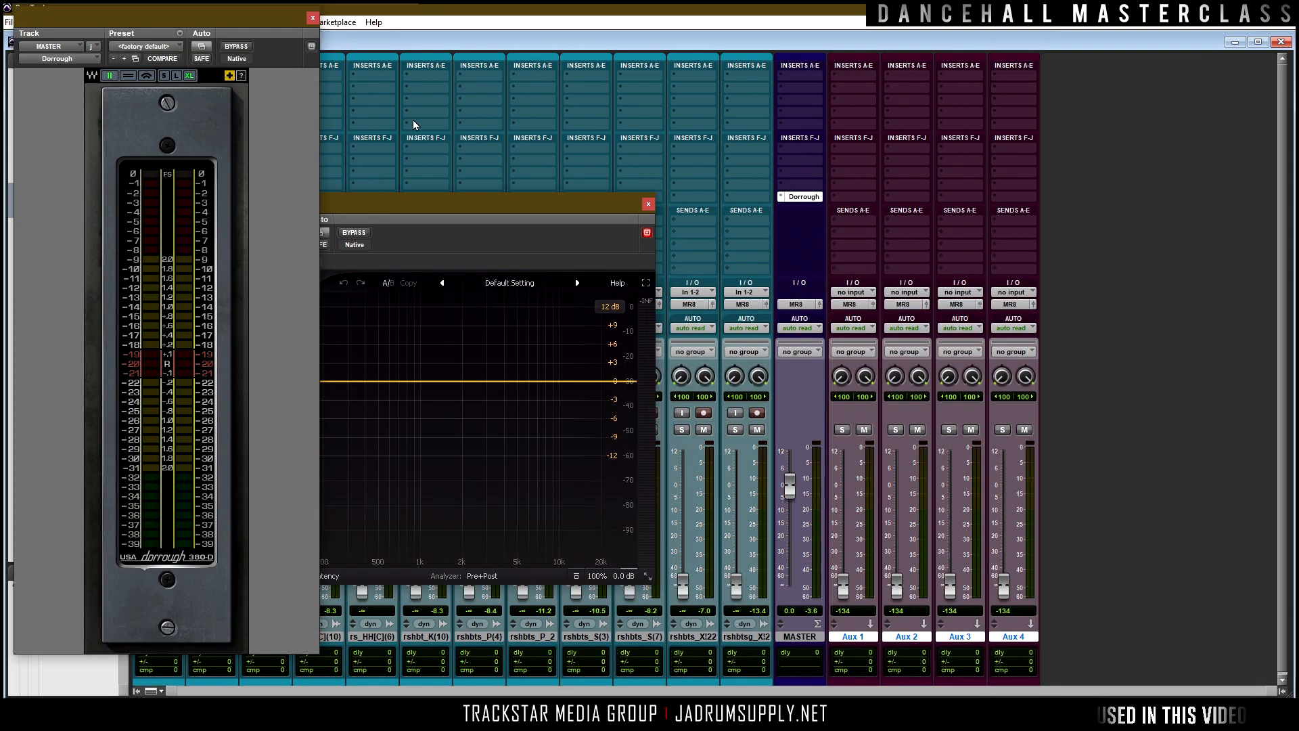
left_click_drag(235, 27, 1260, 54)
left_click_drag(409, 210, 686, 183)
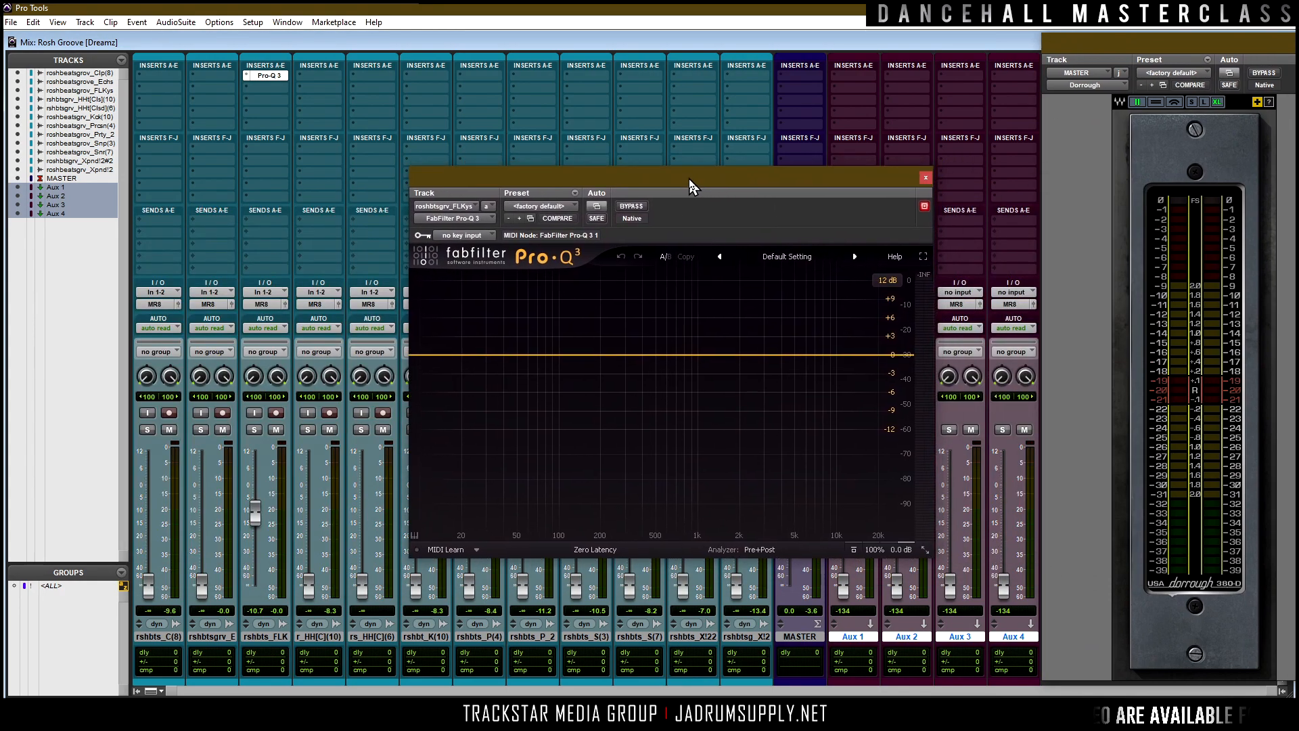
Add a bell band to the FL Keys Pro-Q 3 during playback and audition it soloed while sweeping to about 7385 Hz.
key("space")
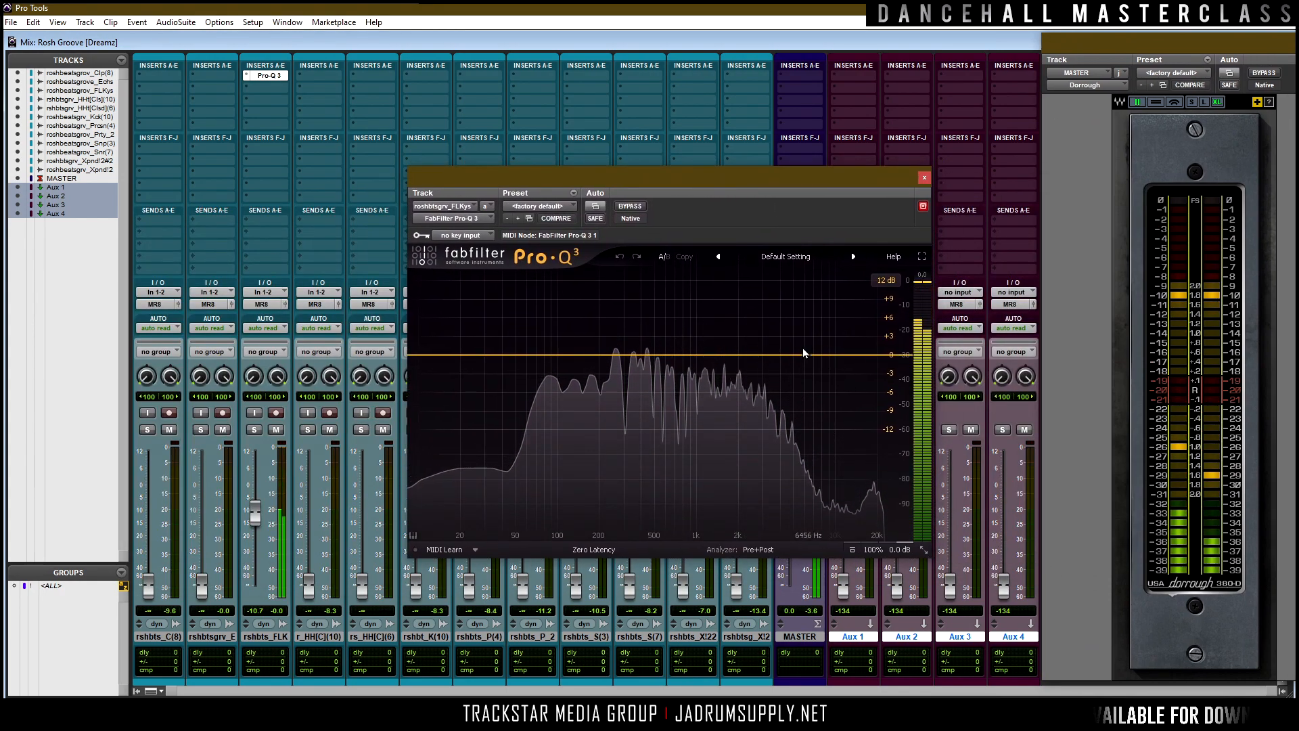
left_click(752, 354)
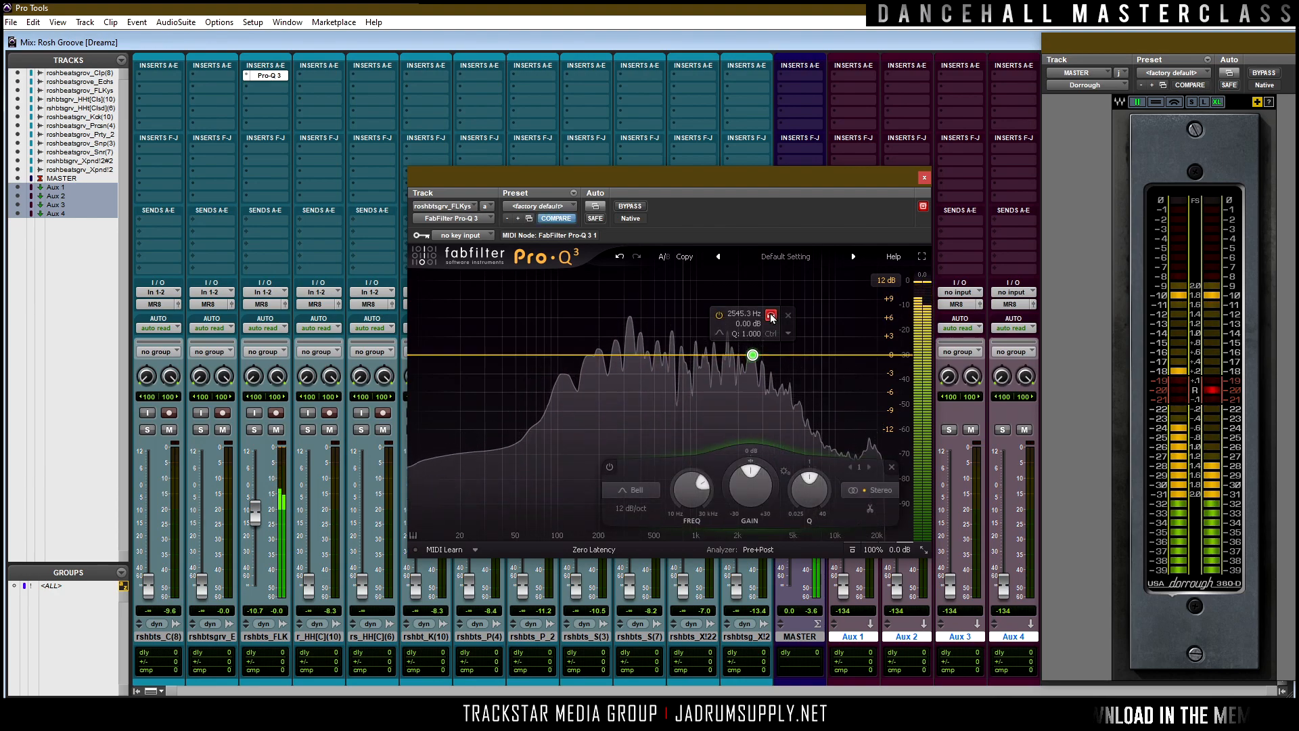
left_click(771, 315)
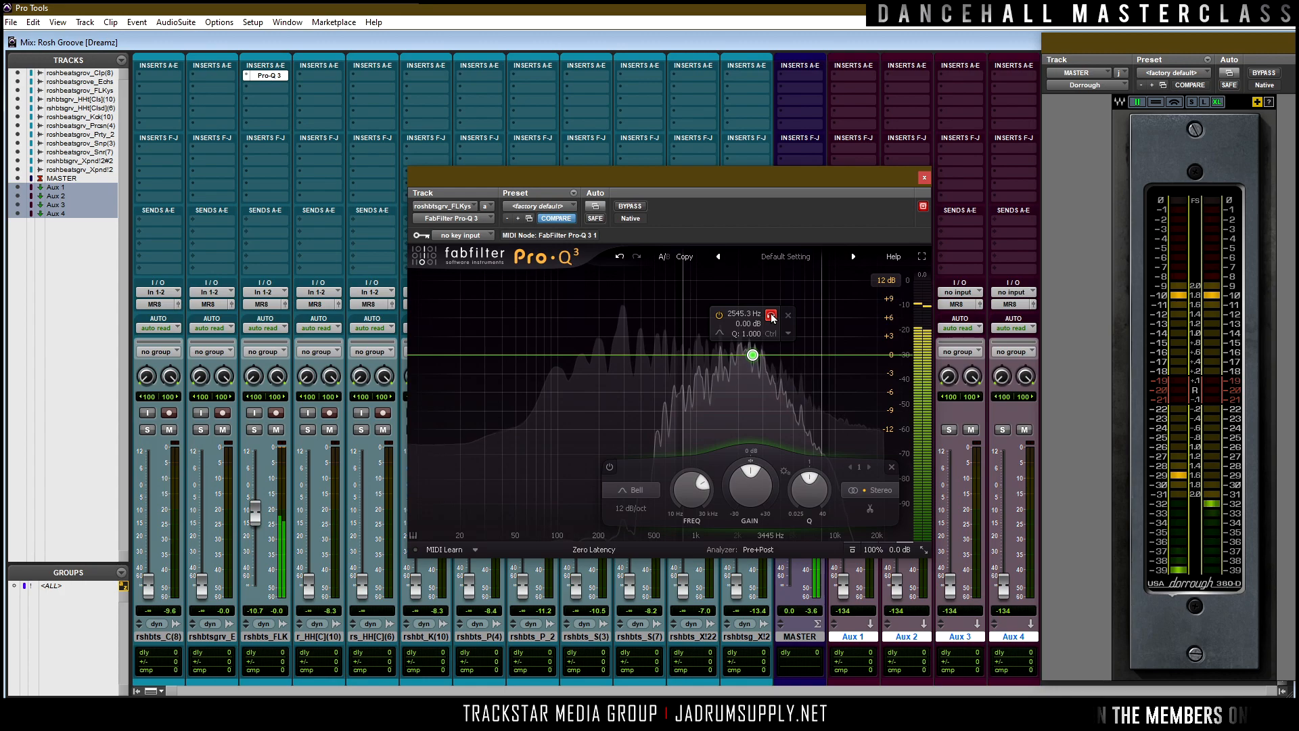
left_click_drag(771, 315, 830, 323)
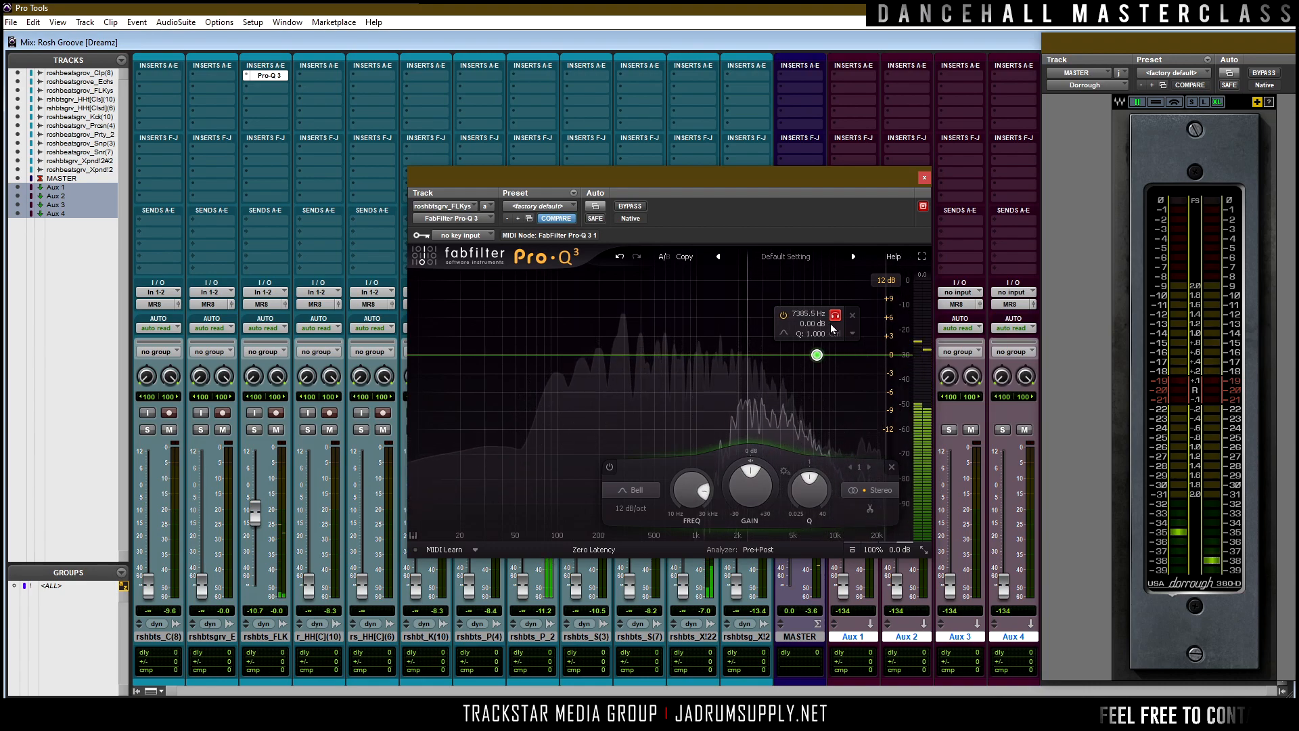
Boost the soloed band to +16.53 dB, widen its Q to 0.410 and sweep it up to about 15832 Hz during playback.
left_click_drag(749, 485, 747, 399)
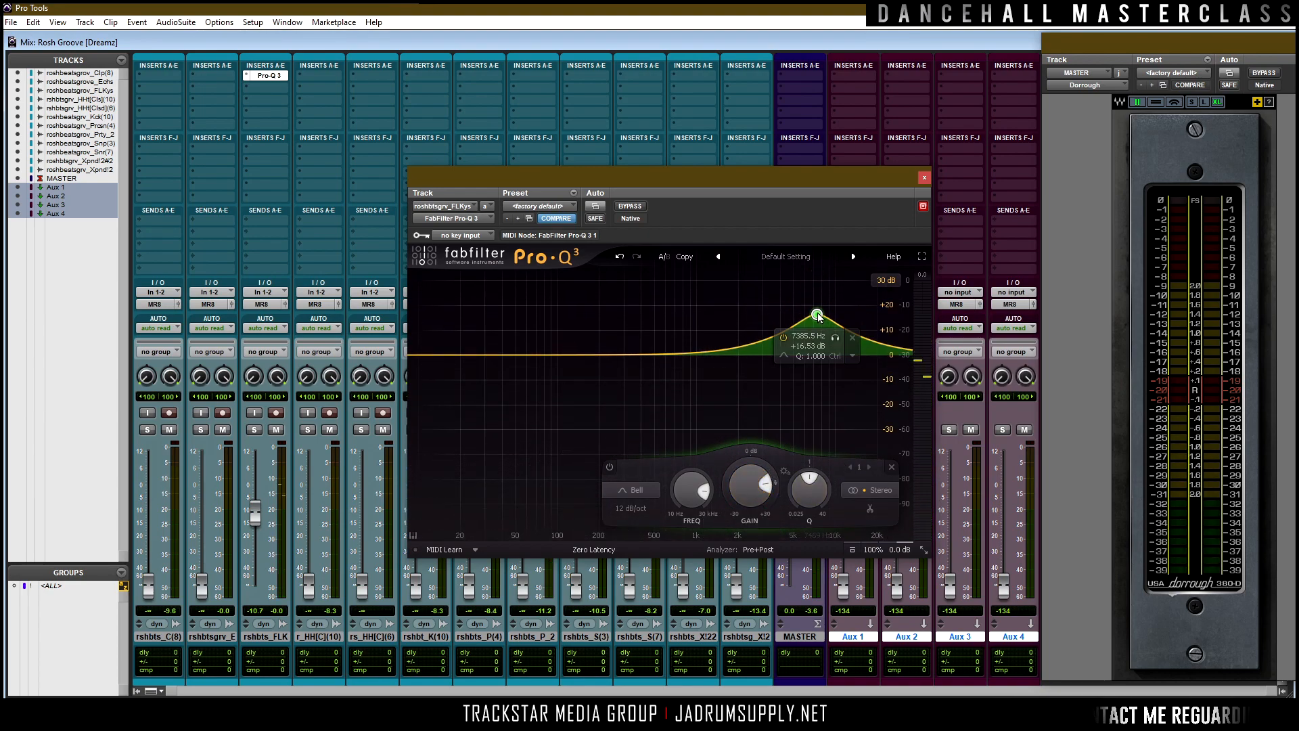
scroll(817, 314, "down", 3)
key("space")
left_click_drag(835, 339, 884, 339)
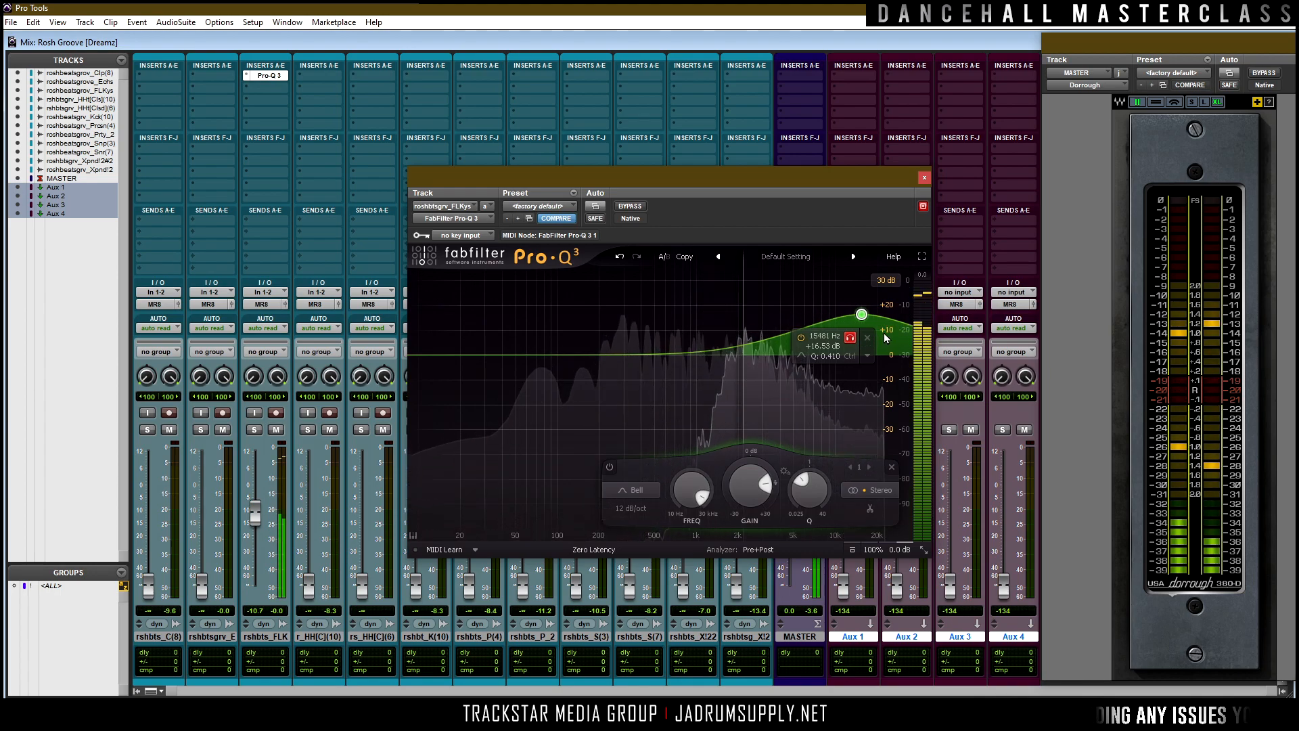
left_click_drag(885, 338, 887, 336)
key("space")
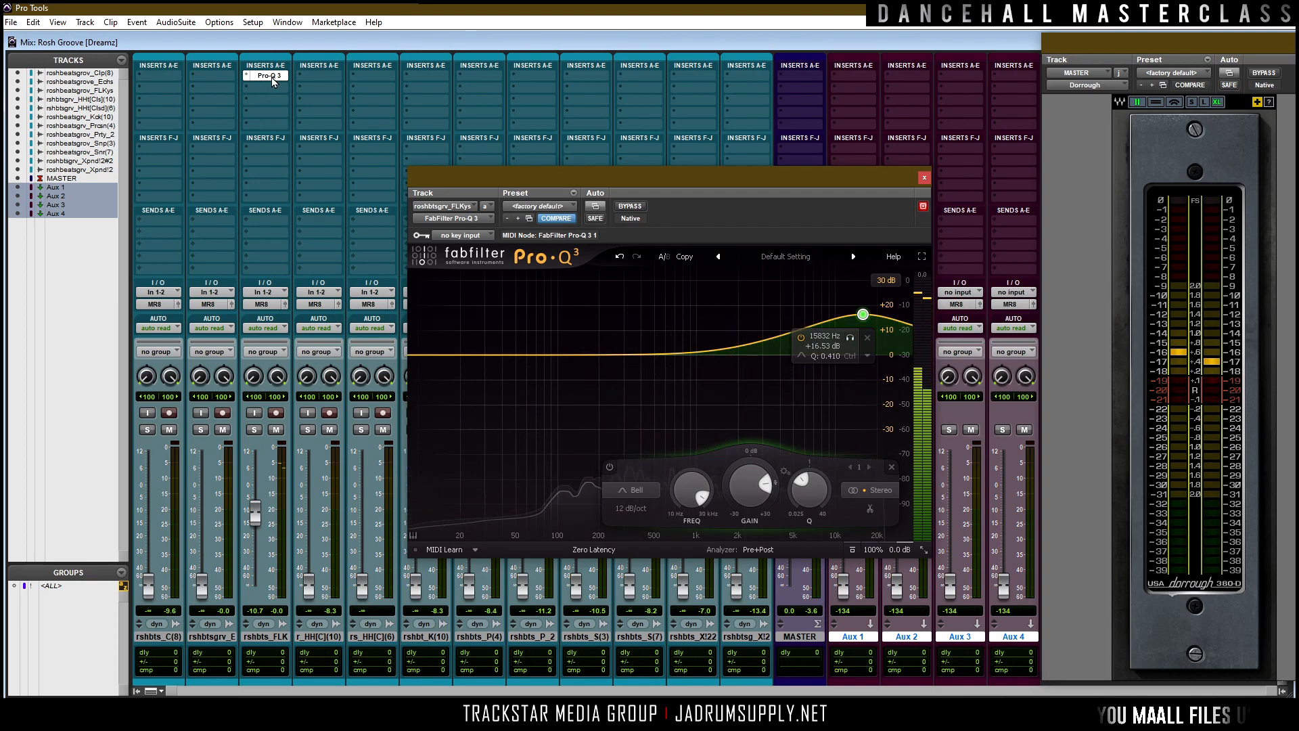
Move Pro-Q 3 to the third FL Keys insert slot, insert ERA De-Clipper (stereo) in the second and move its window up.
left_click_drag(268, 75, 264, 105)
left_click(255, 84)
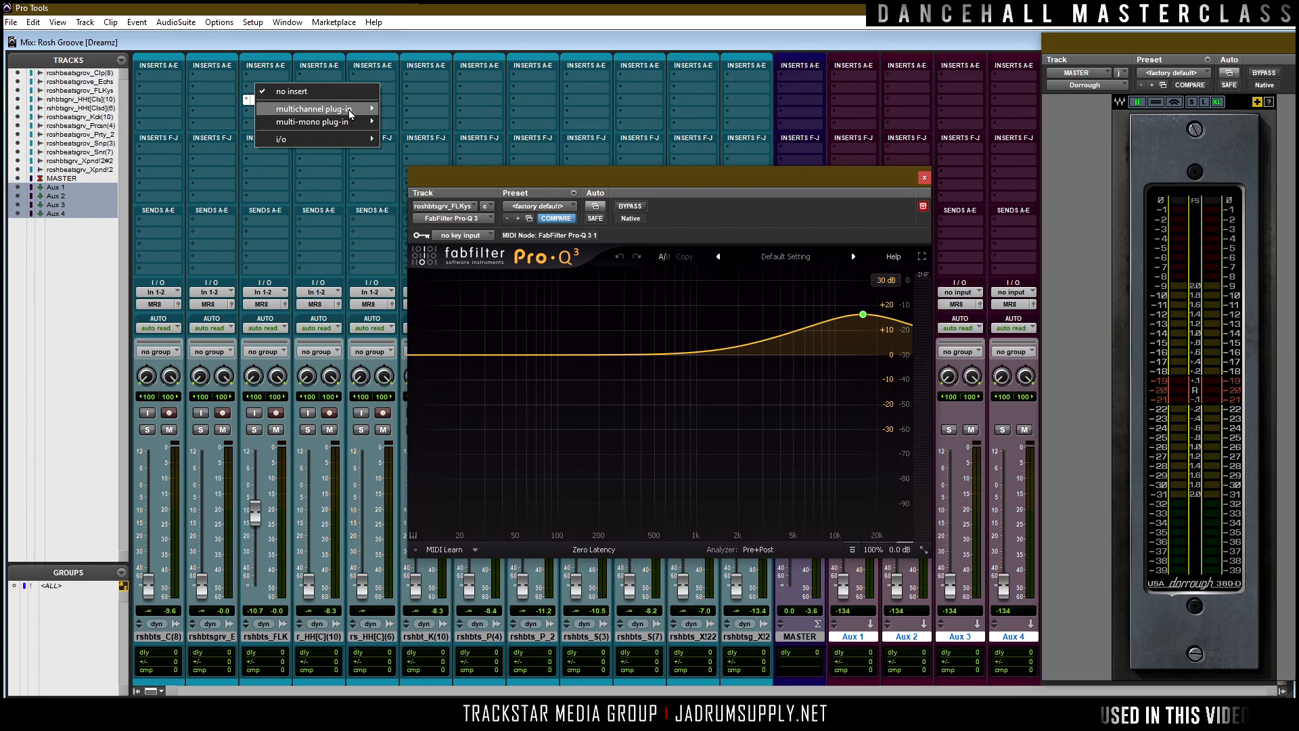
mouse_move(284, 108)
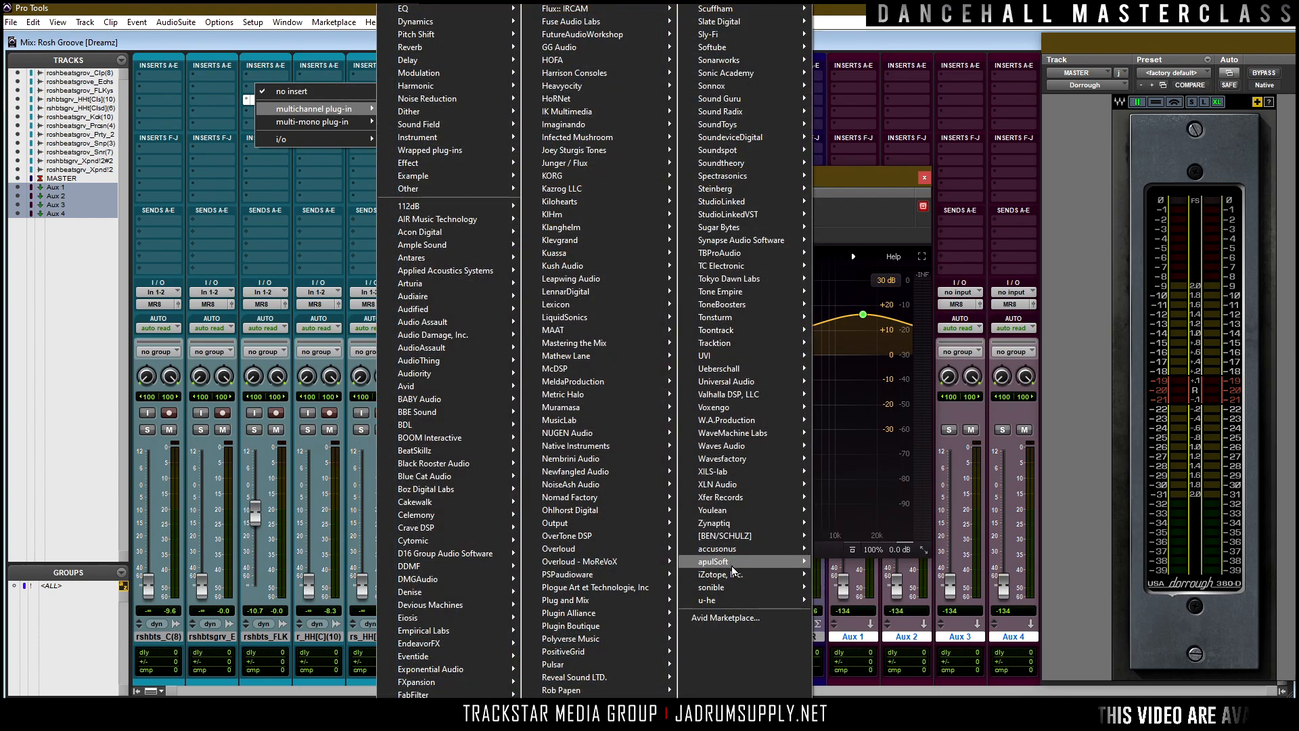
mouse_move(757, 547)
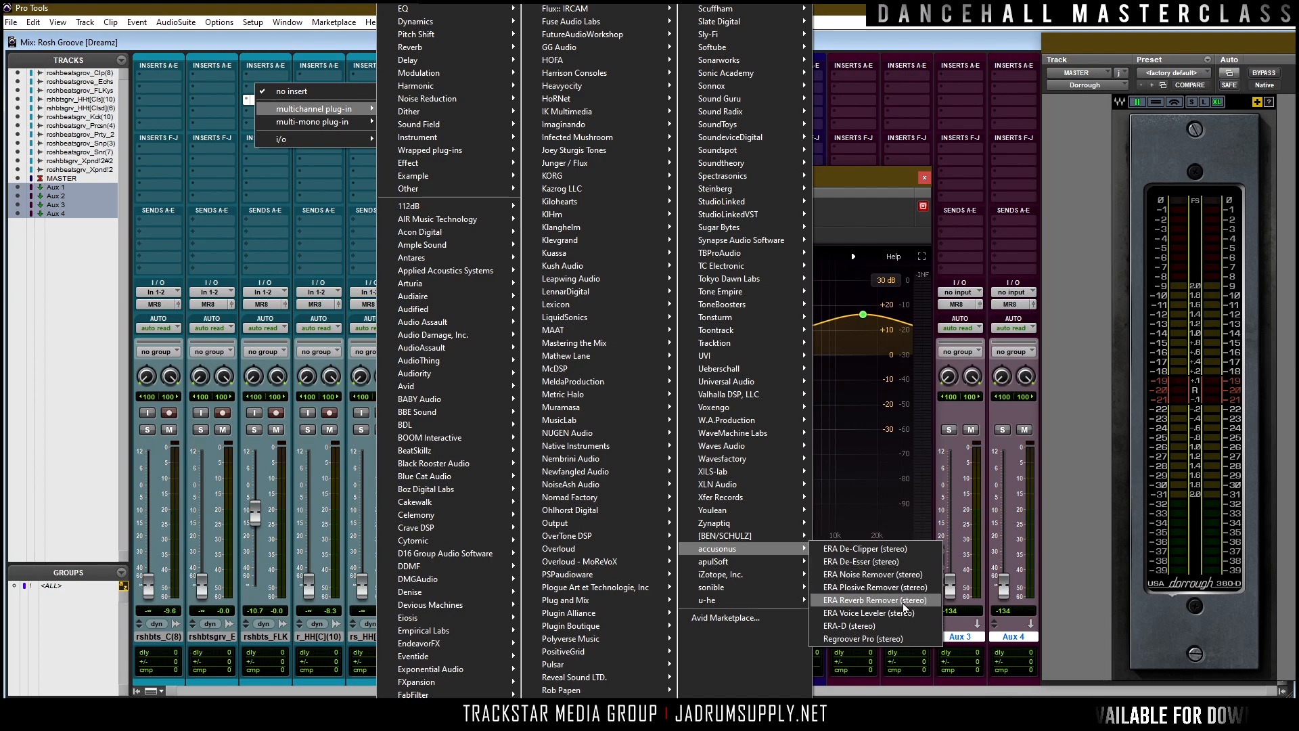
left_click(879, 546)
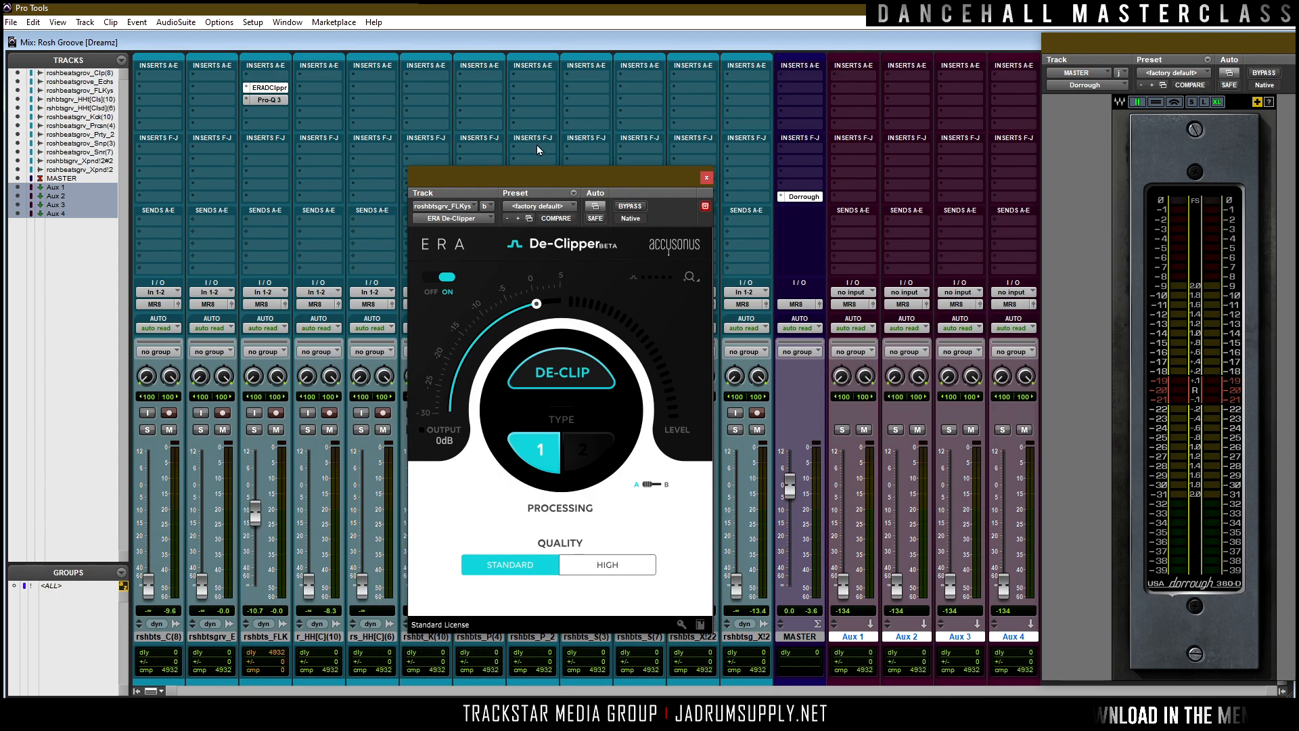
left_click_drag(562, 181, 707, 92)
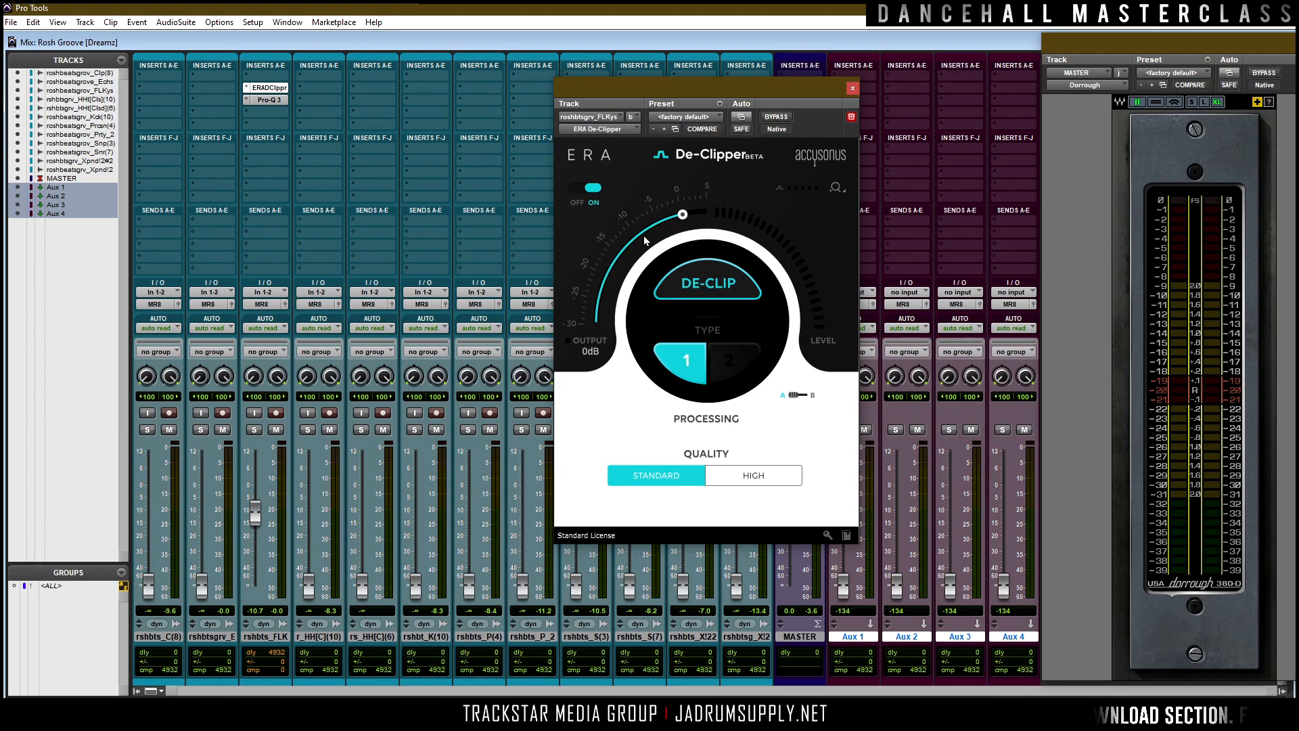
Audition the FL Keys track through the De-Clipper and set its processing quality to High.
key("space")
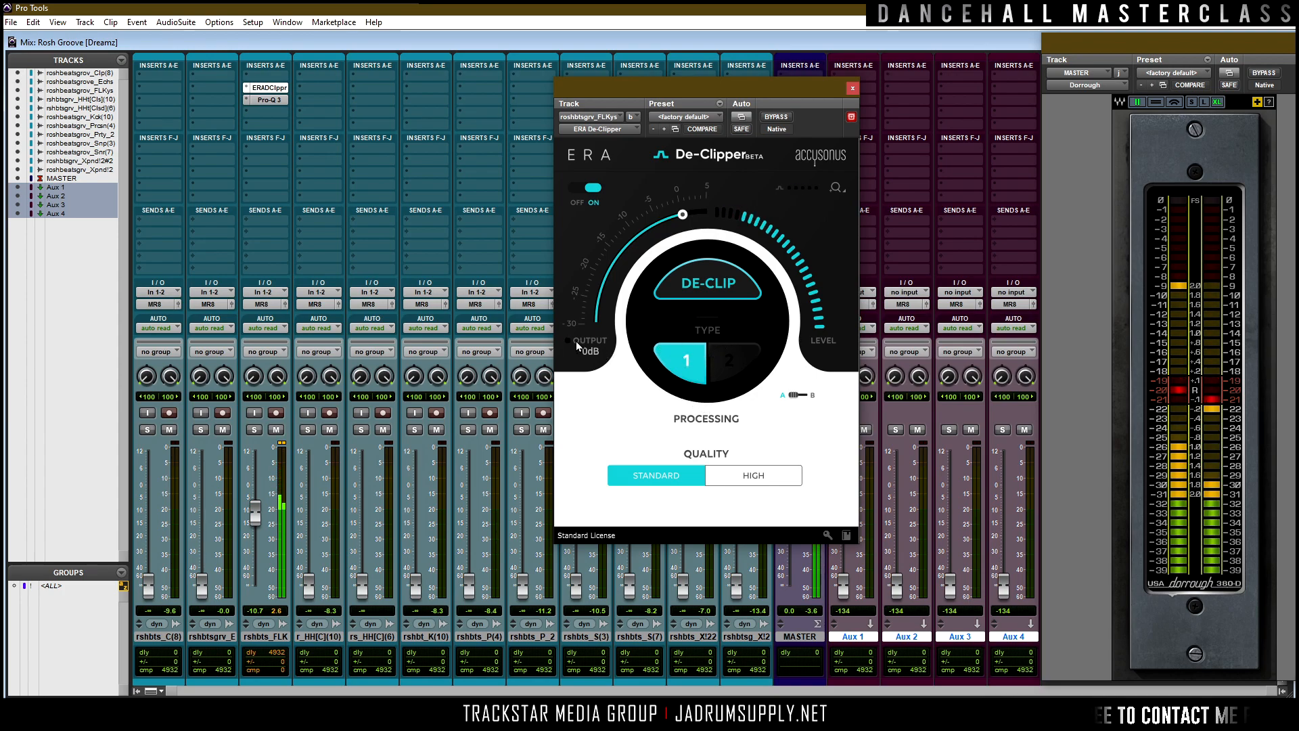
key("space")
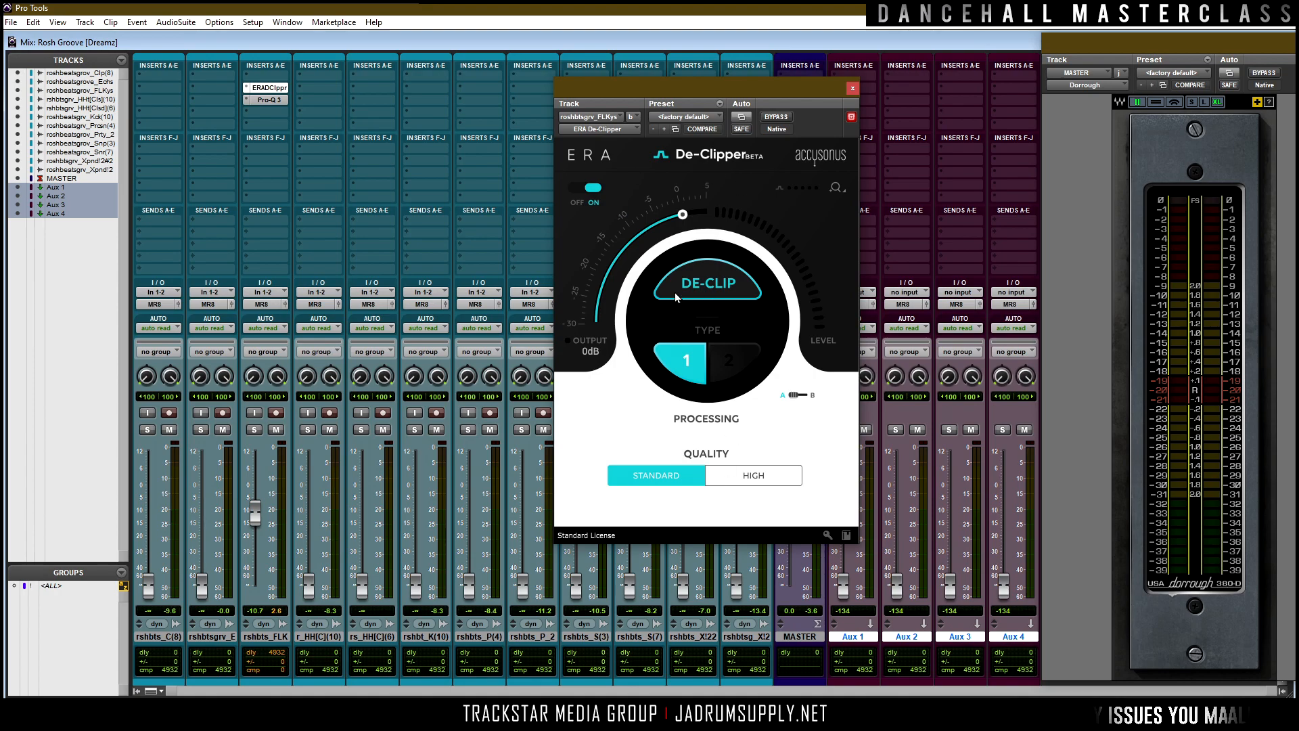
left_click(716, 286)
left_click(717, 289)
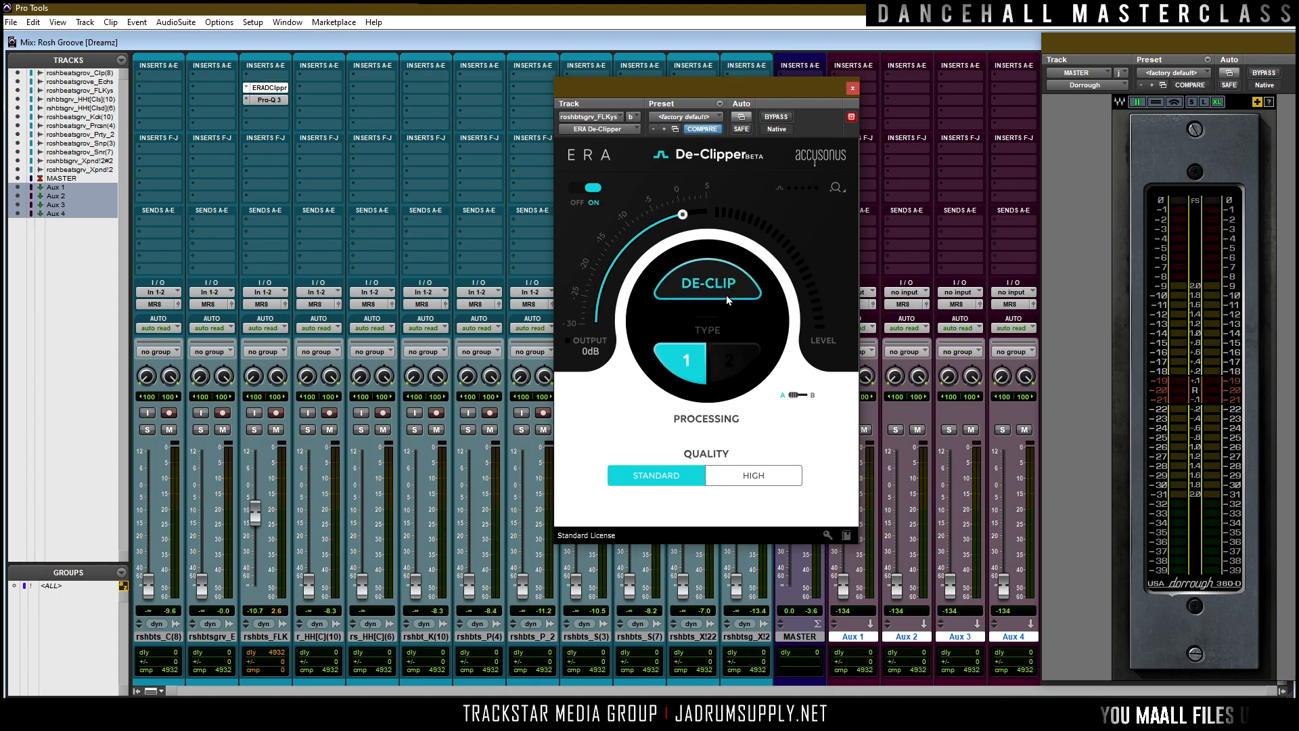
left_click(755, 478)
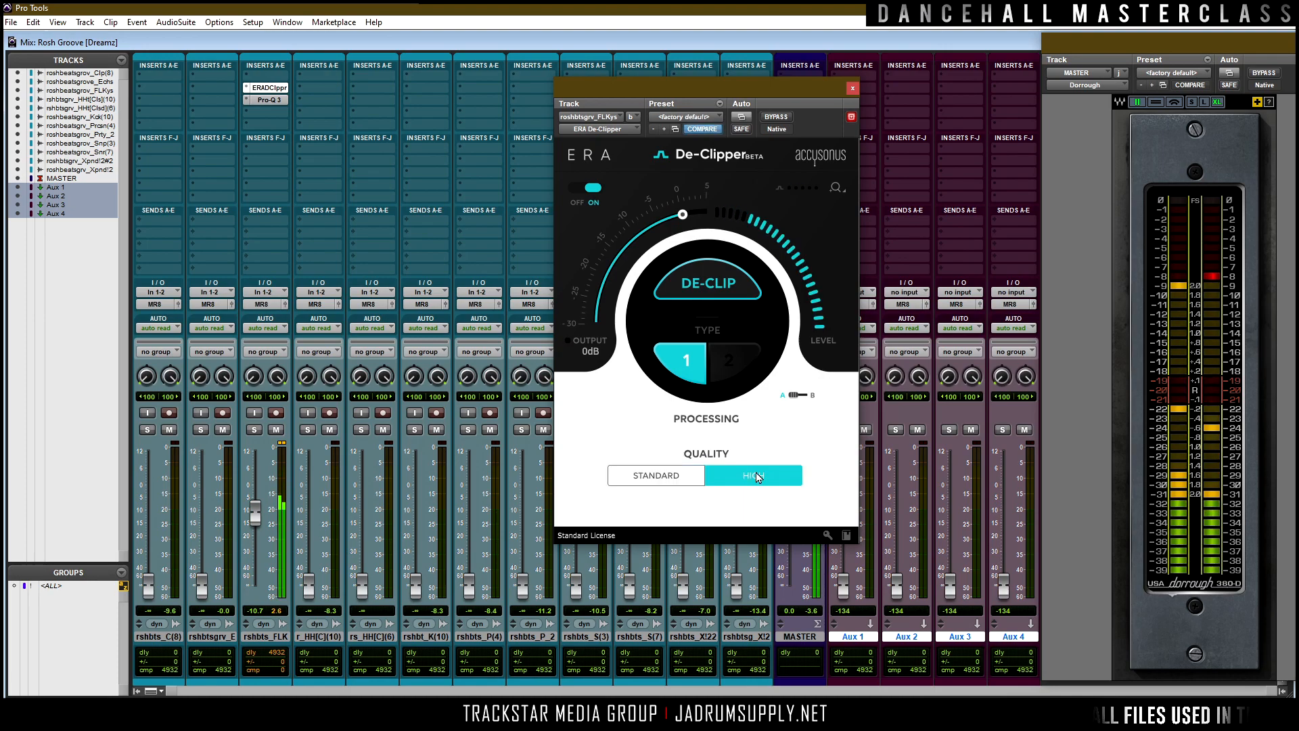
Try processing type 2 in the De-Clipper, dismiss the CPU alert and resume listening.
left_click(729, 369)
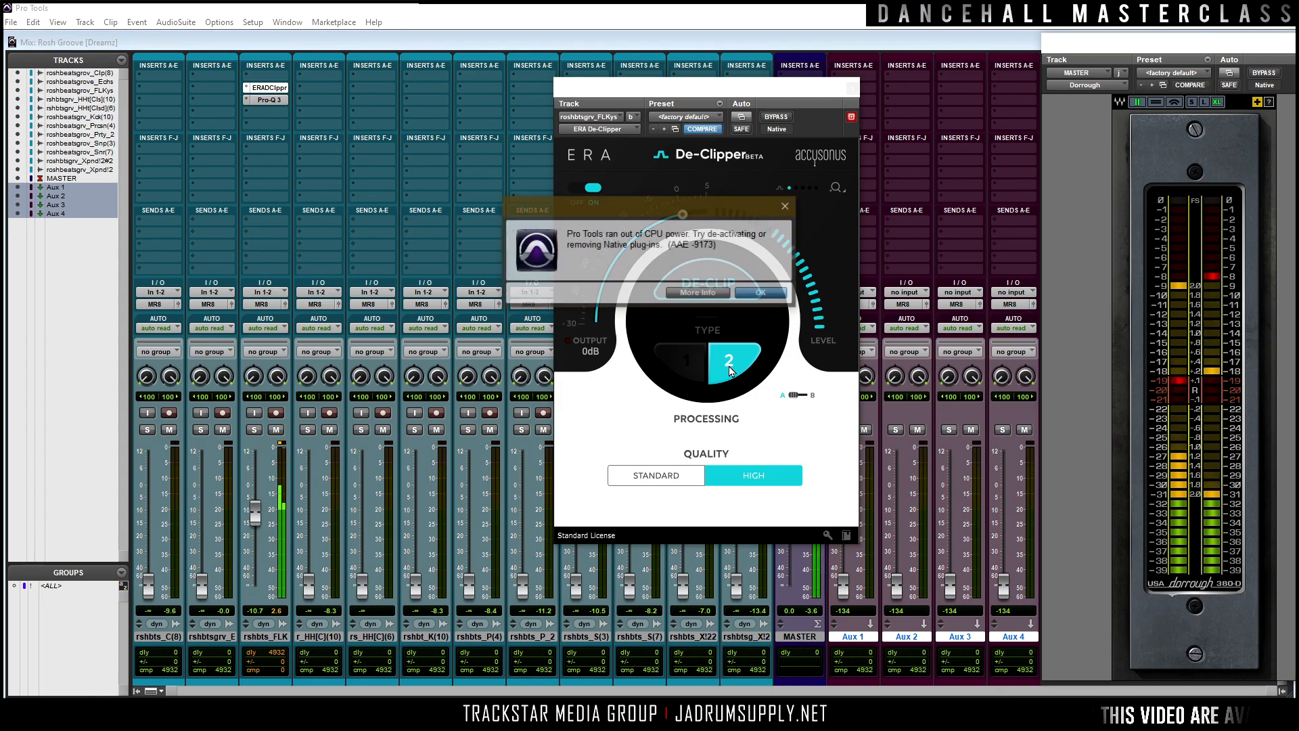
left_click(756, 294)
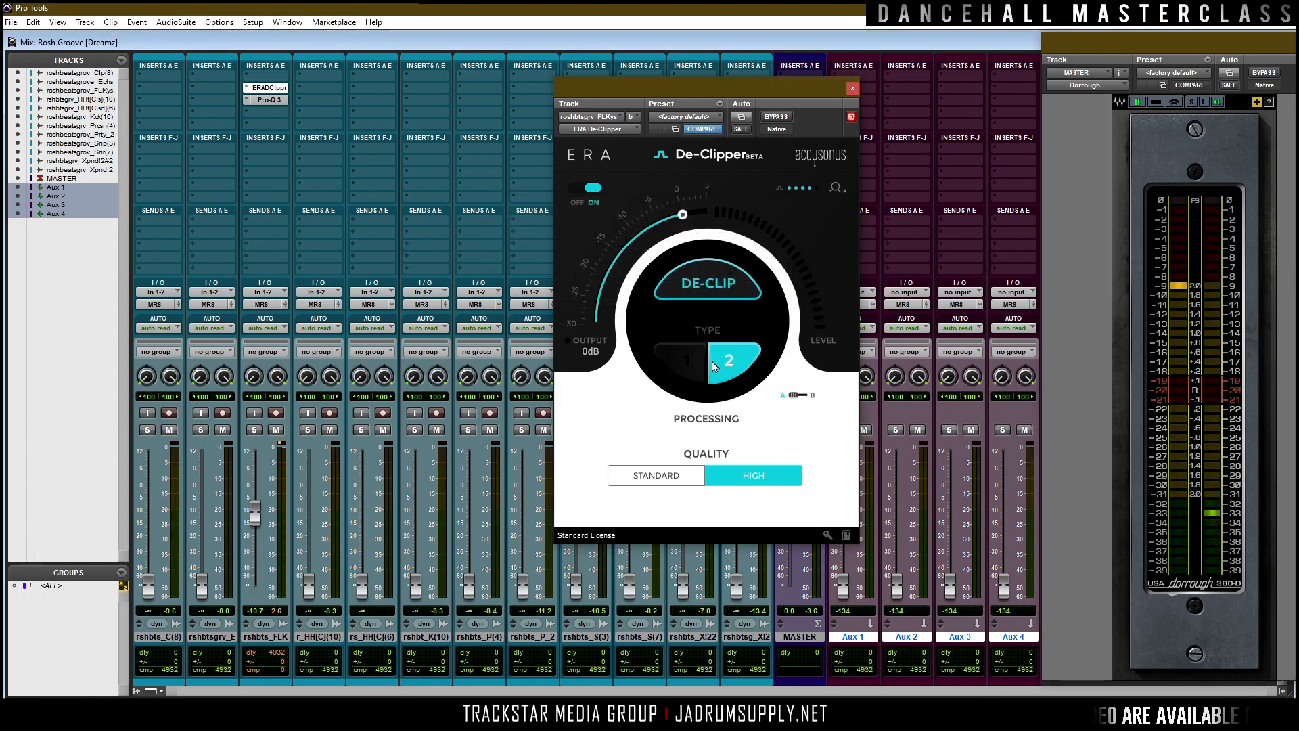
left_click(751, 293)
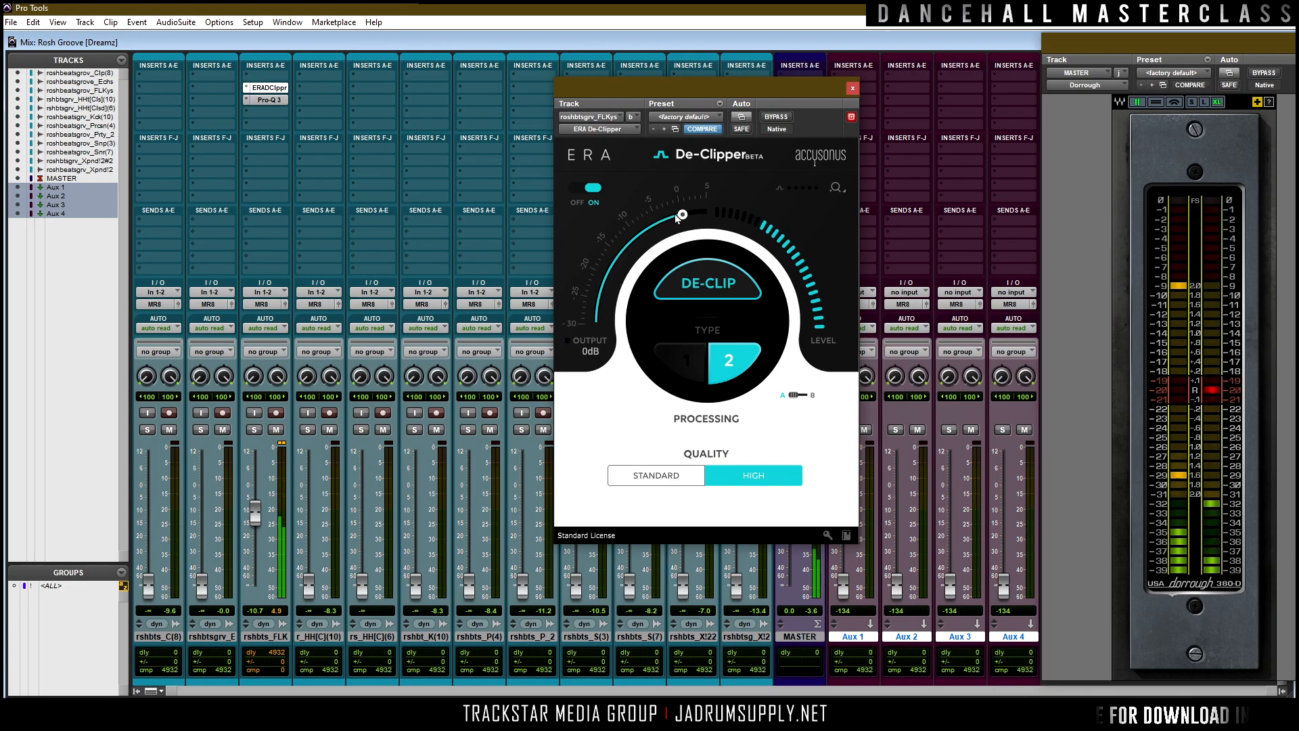
Lower the De-Clipper output to -5 dB and switch its processing back to type 1.
left_click_drag(682, 216, 678, 234)
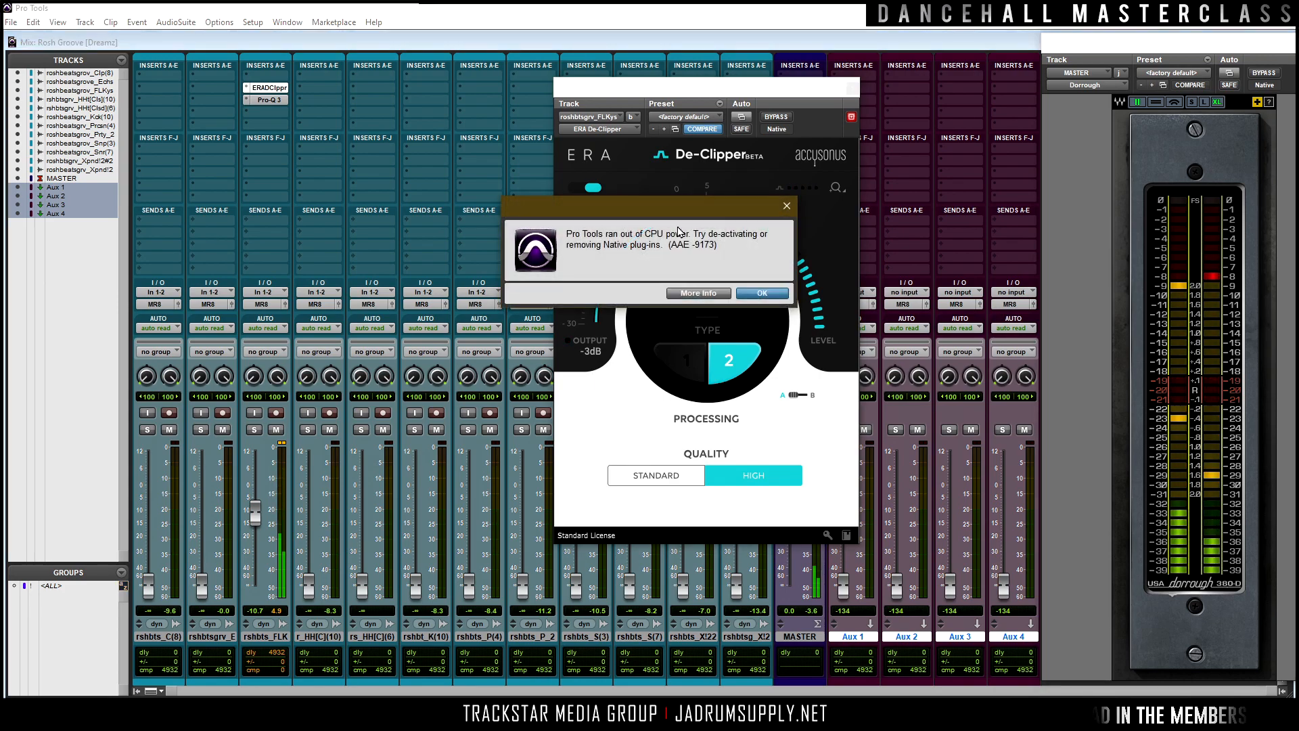
left_click(752, 293)
left_click(697, 371)
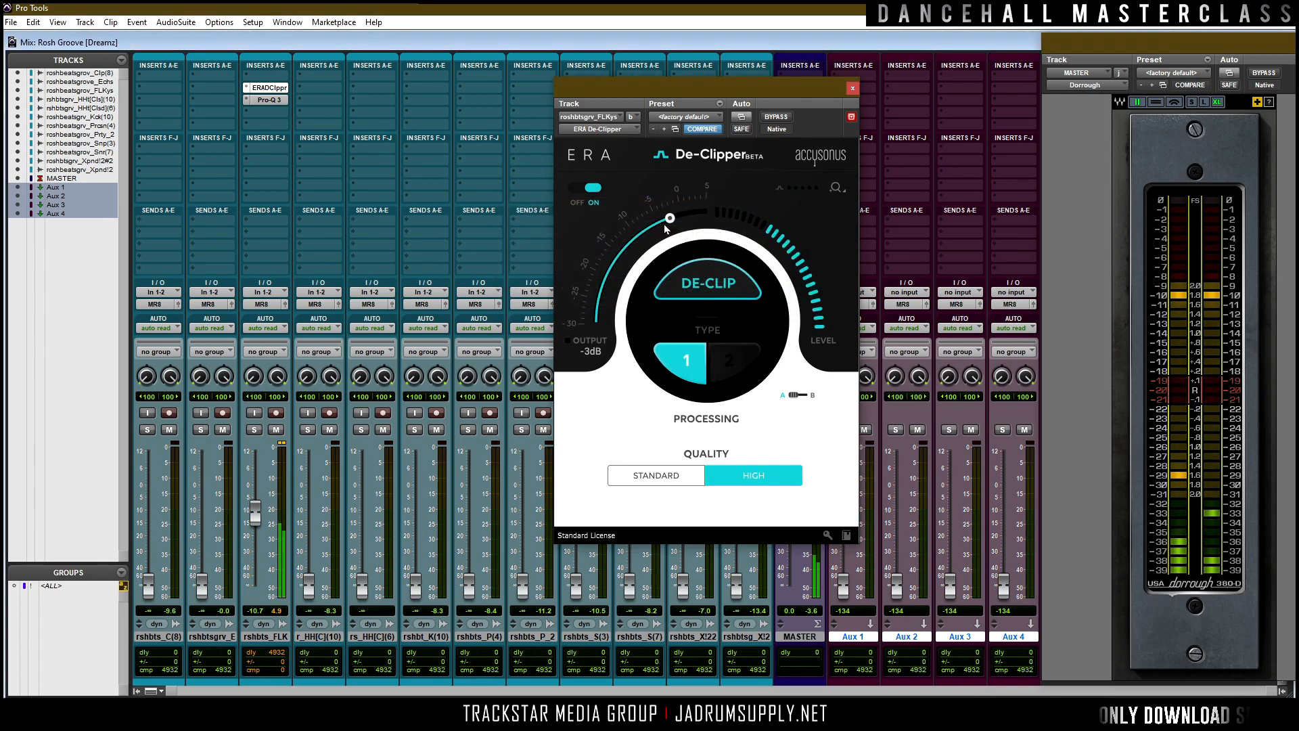
left_click_drag(665, 228, 661, 235)
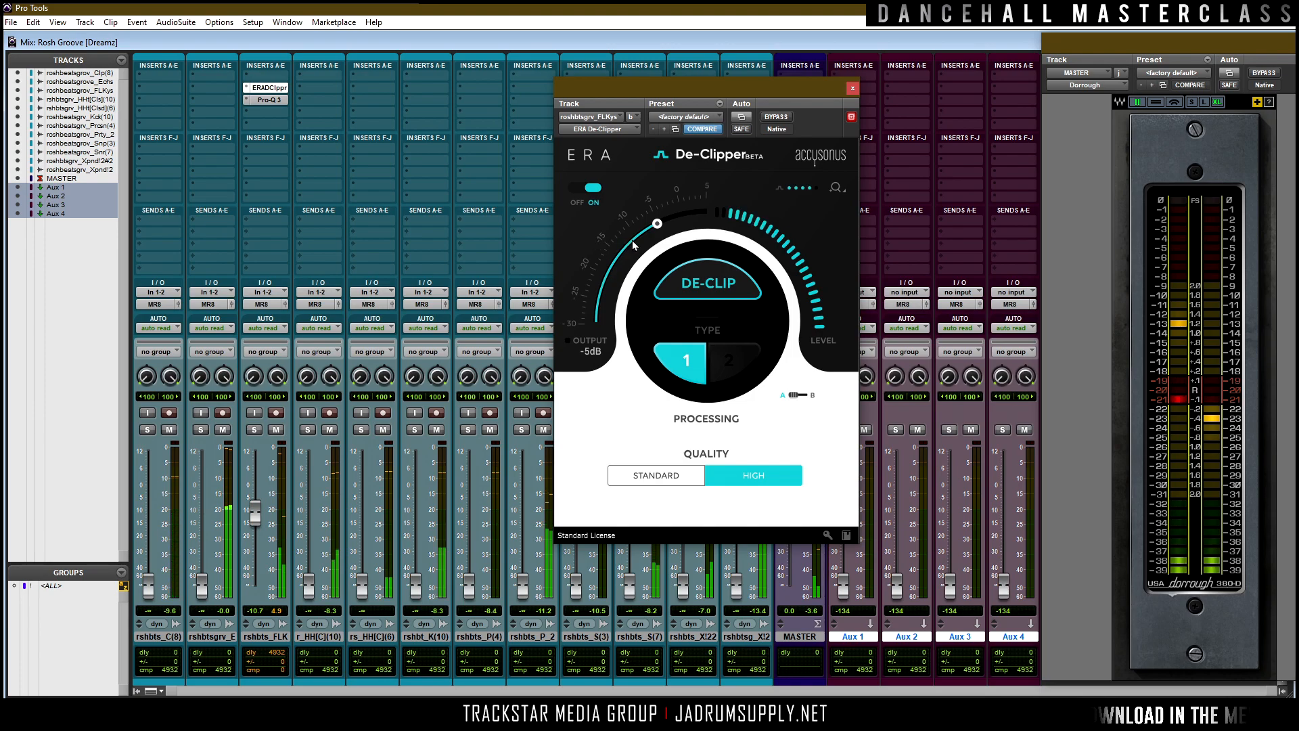
Lower the De-Clipper output to -10 dB and compare processing type 2 with type 1, keeping type 1.
left_click_drag(676, 83, 646, 92)
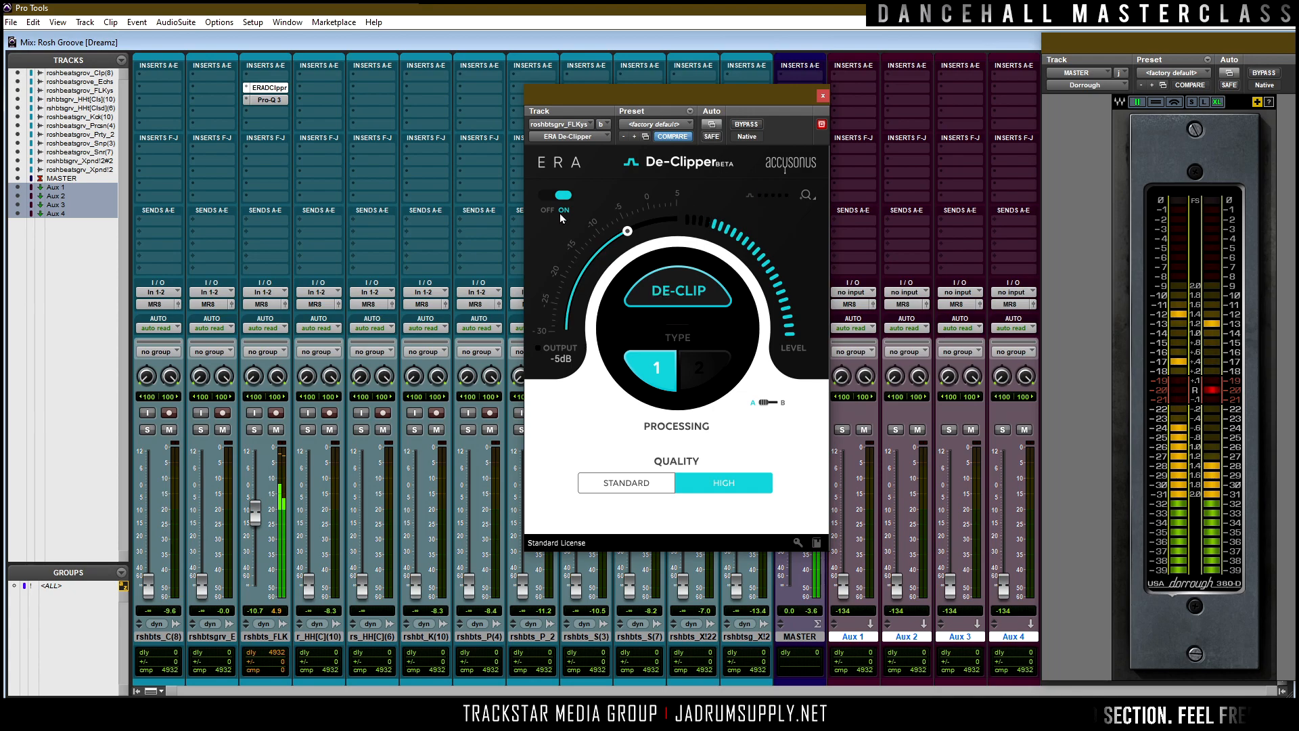
left_click_drag(624, 233, 602, 253)
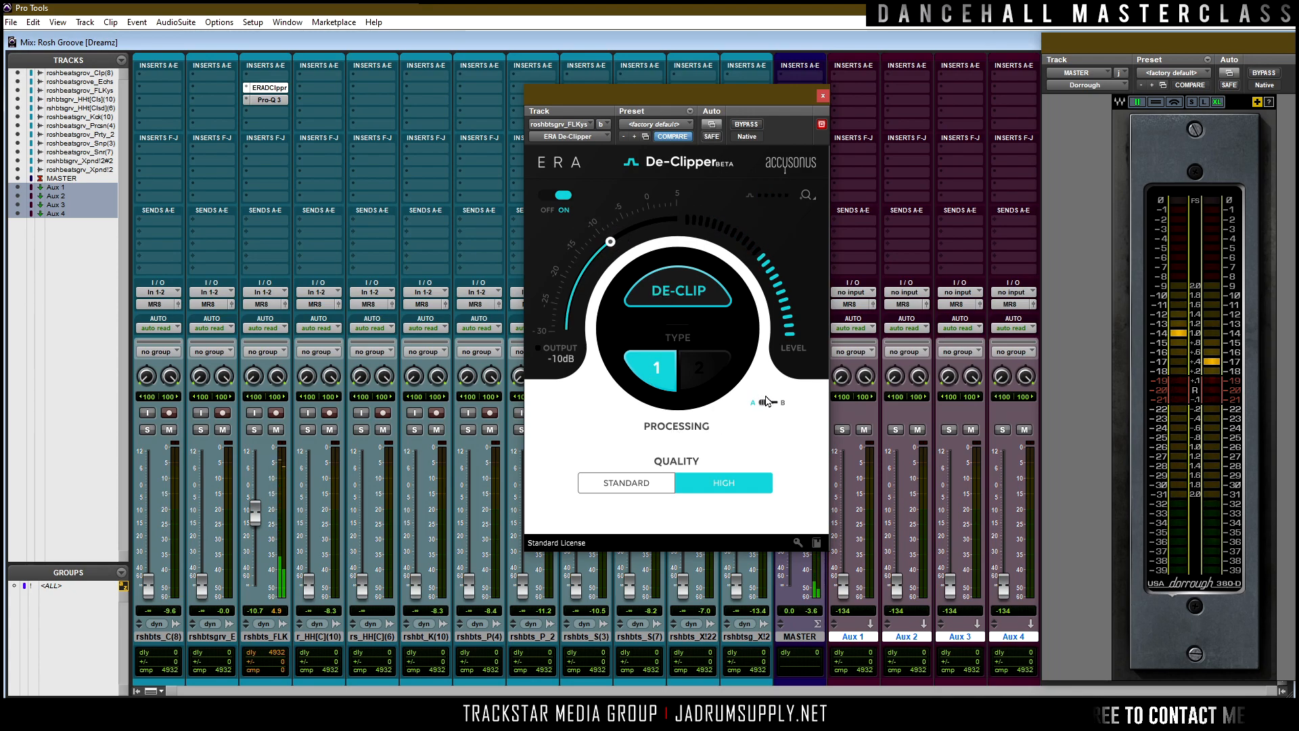
left_click(700, 367)
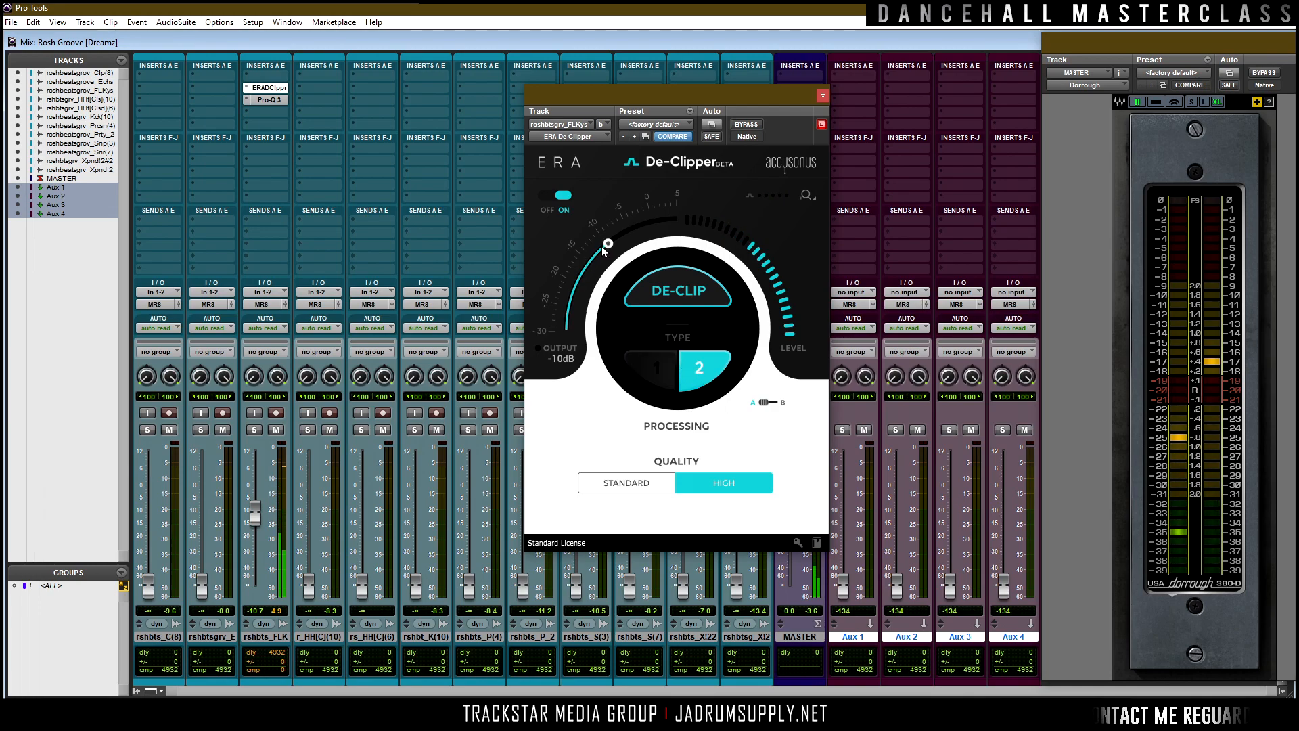
left_click(657, 366)
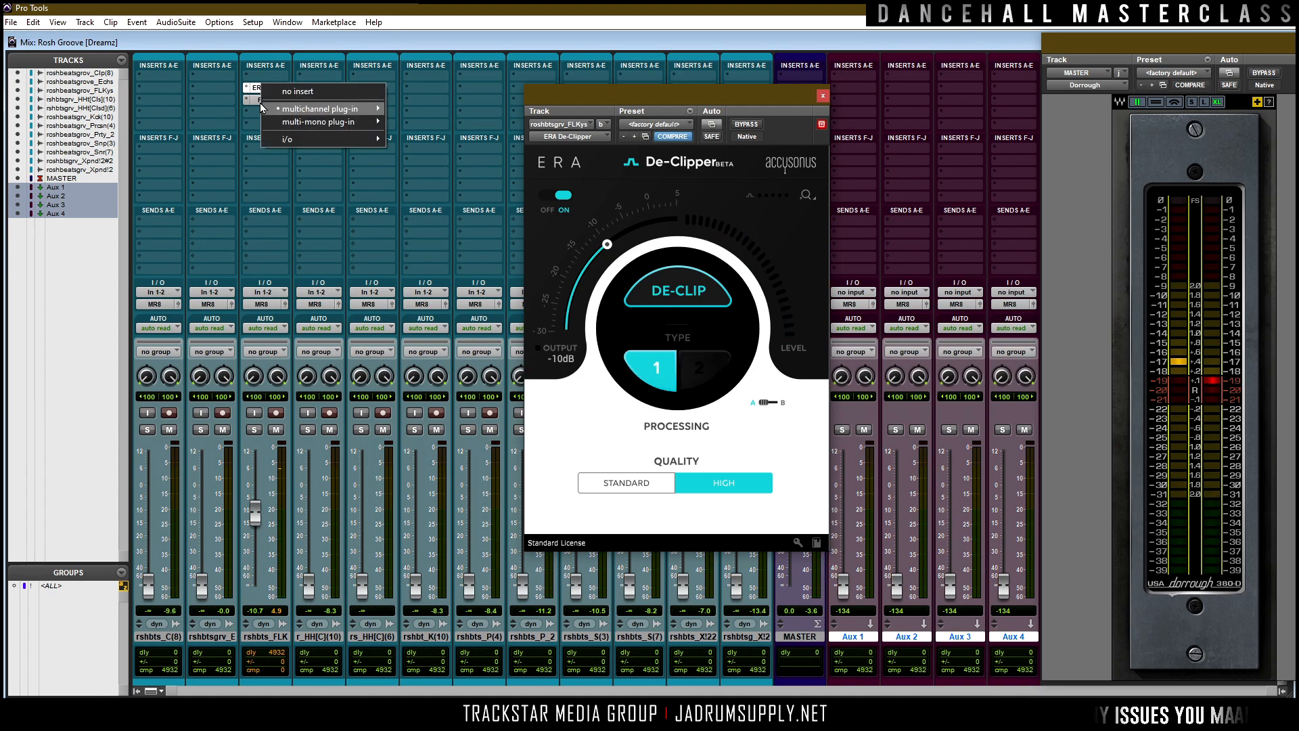
Check the Pro-Q 3 curve, bypass that EQ on the FL Keys track and reopen the De-Clipper.
left_click(267, 100)
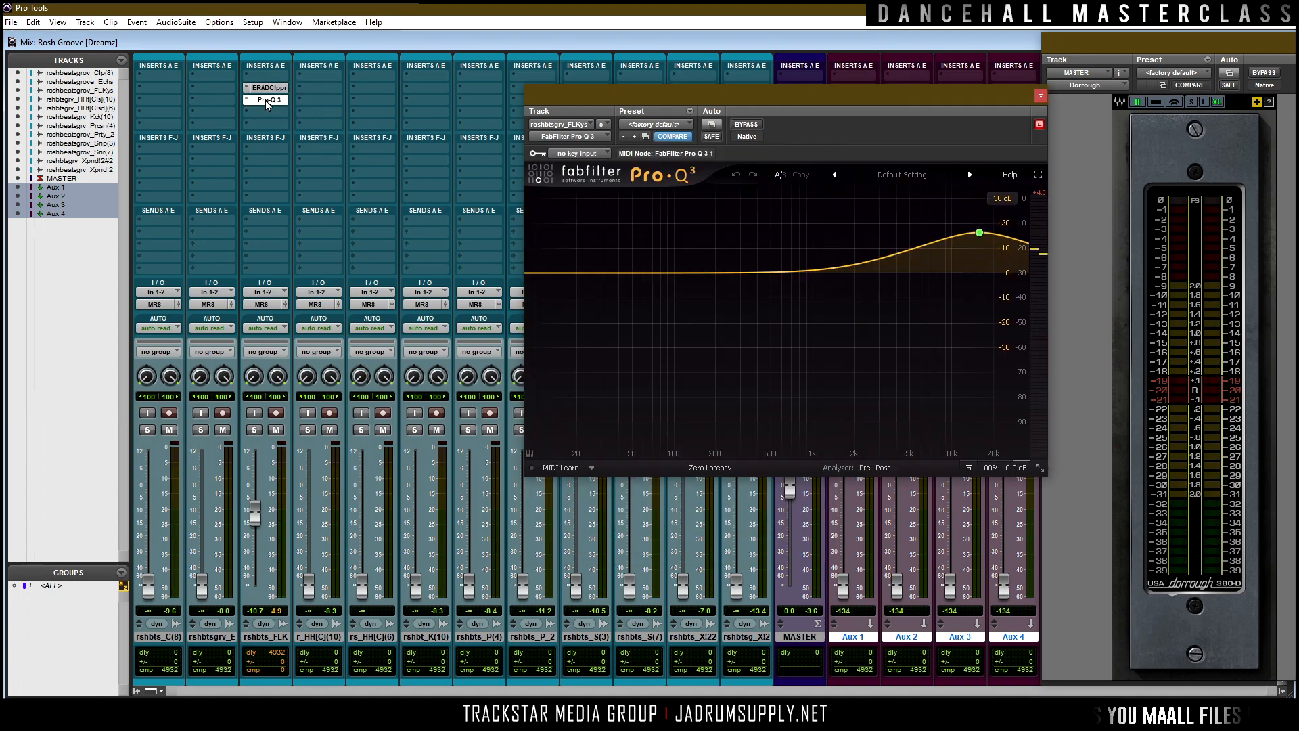
left_click(267, 100)
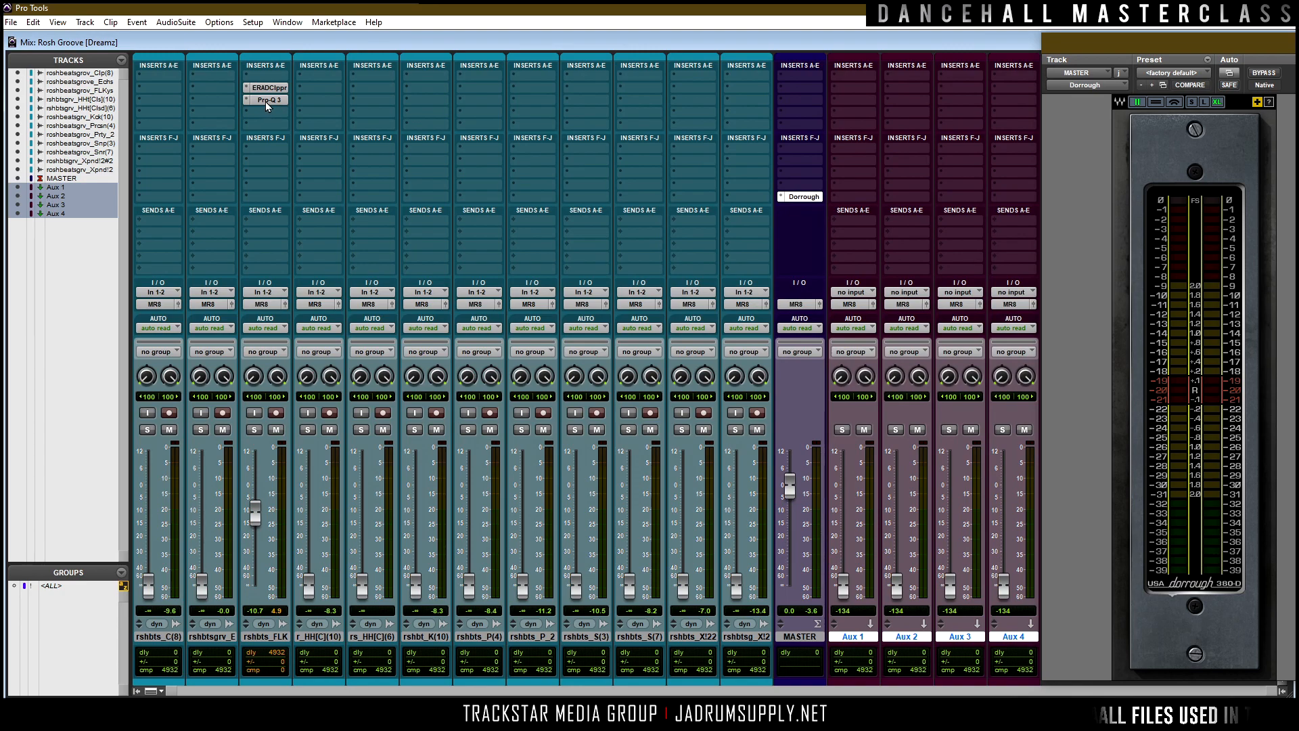
left_click(268, 88)
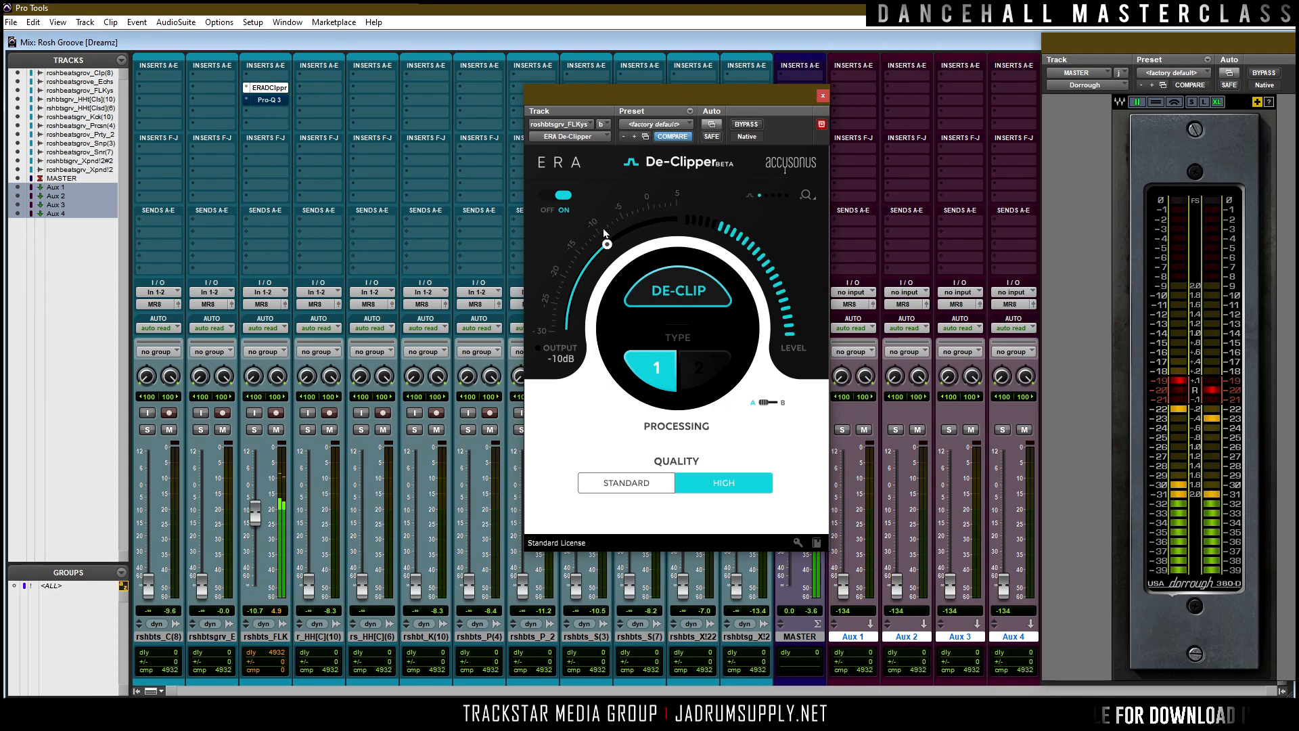
Audition the De-Clipper output at -6 dB, return it to -10 dB and move the plug-in to the first insert slot.
left_click_drag(607, 243, 620, 234)
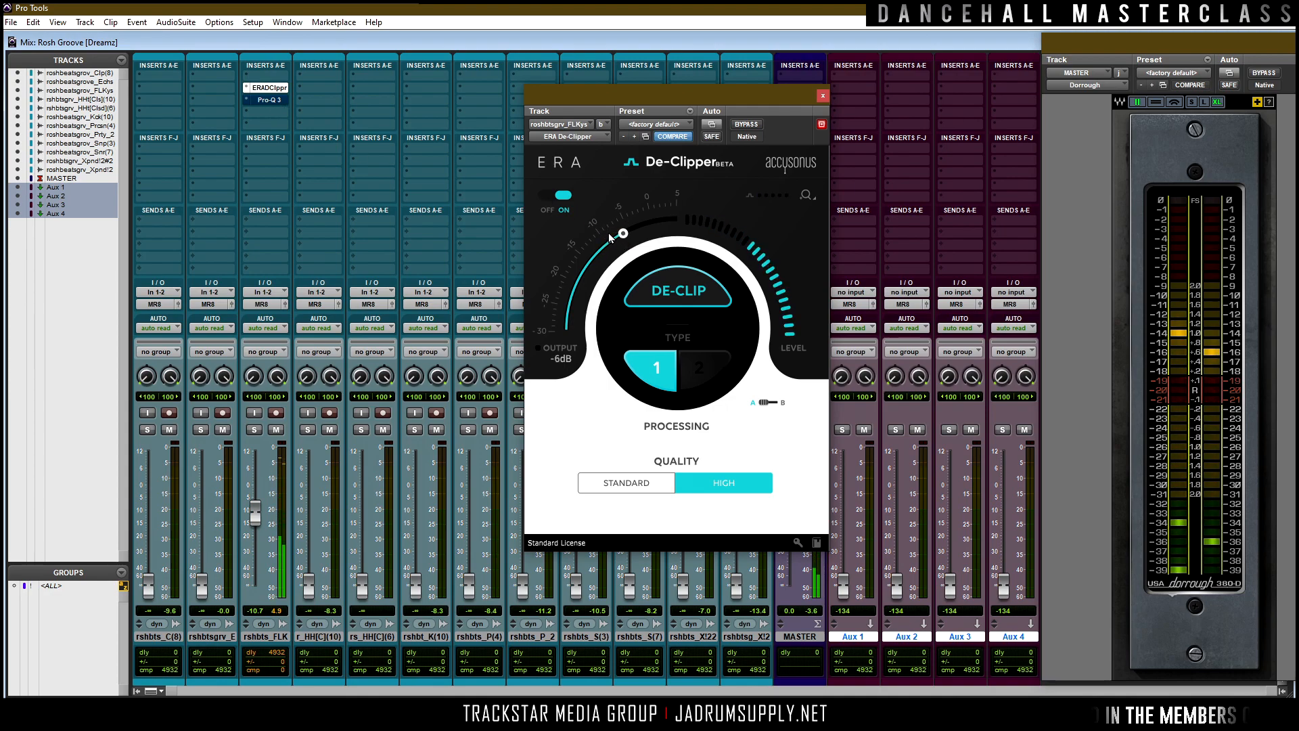
left_click_drag(611, 233, 545, 246)
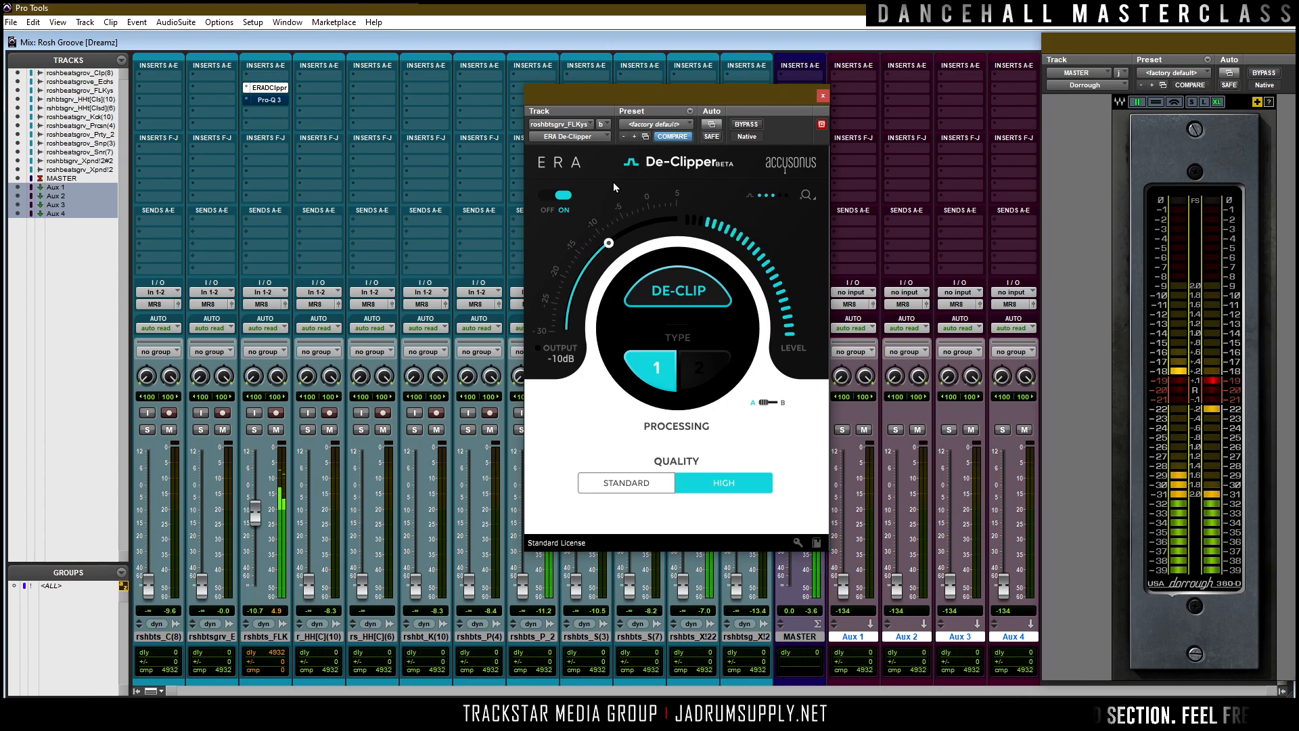
left_click_drag(262, 81, 263, 79)
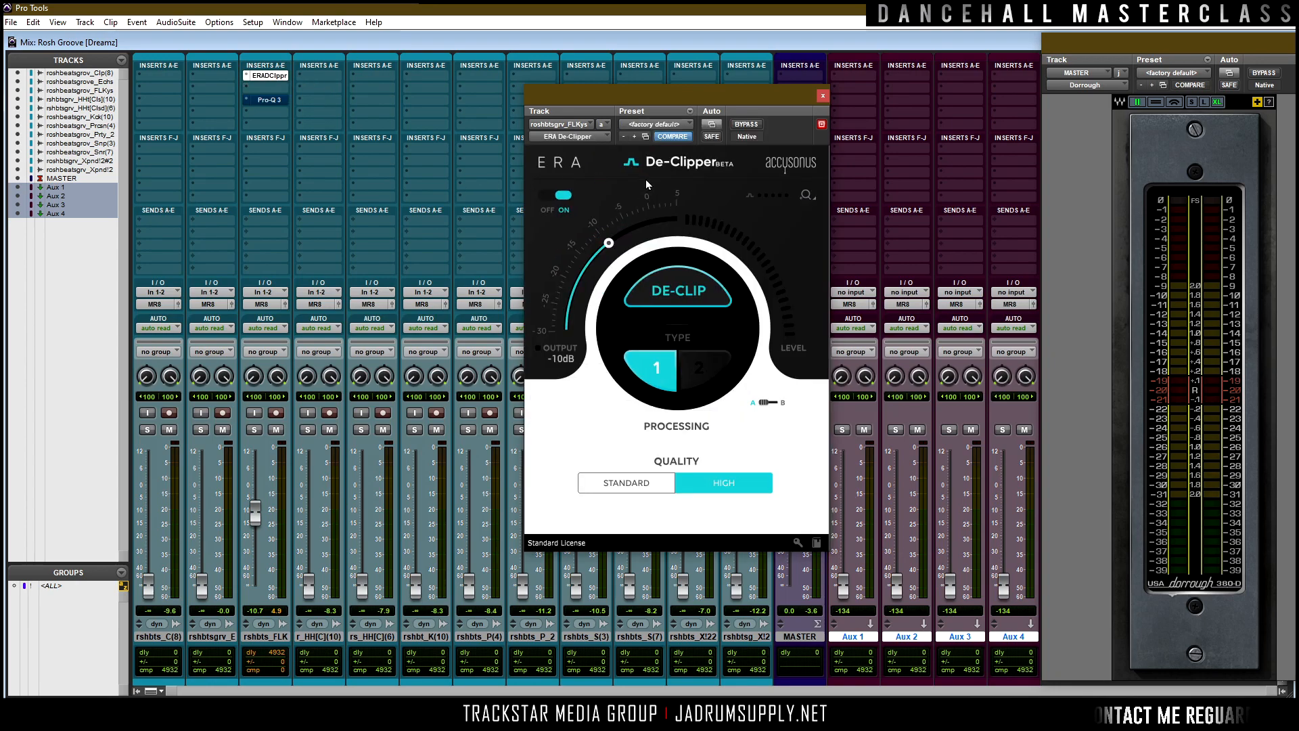
Open the bypassed Pro-Q 3, try its band at about 14474 Hz and +8.34 dB, and undo that change.
left_click(265, 100)
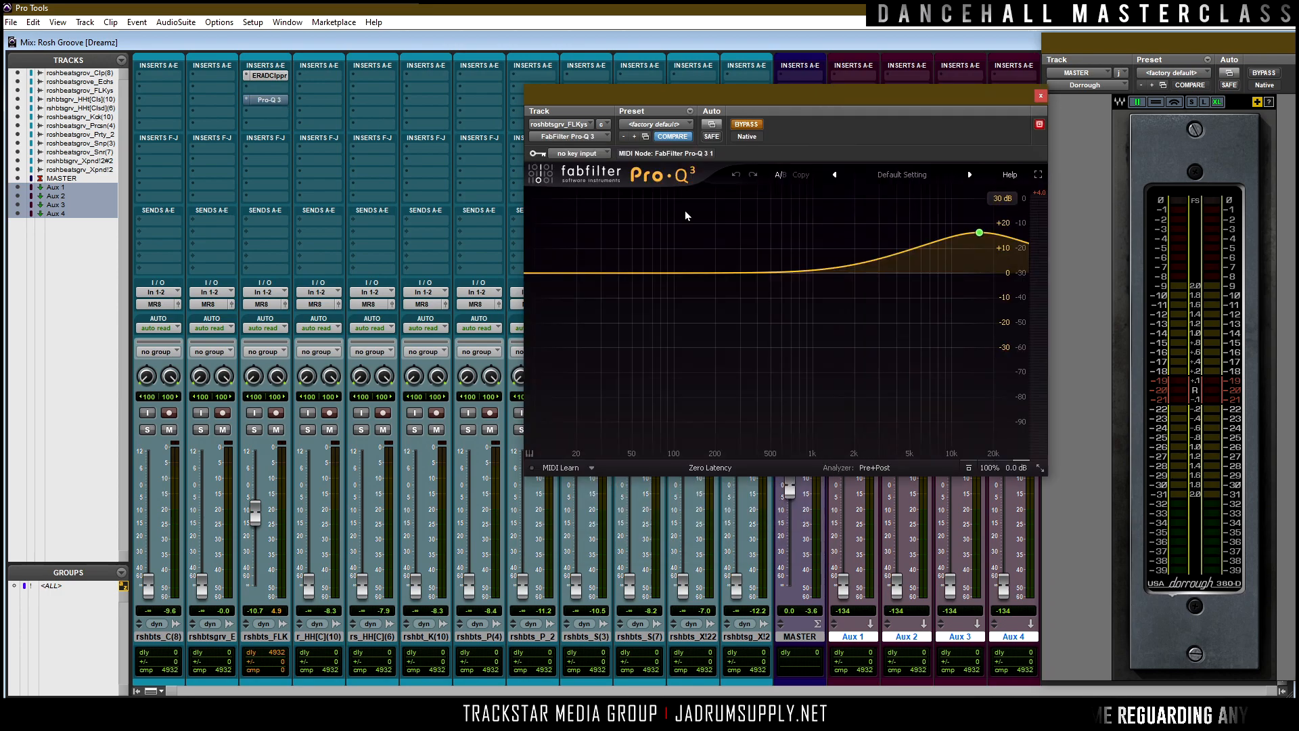
left_click_drag(980, 234, 972, 253)
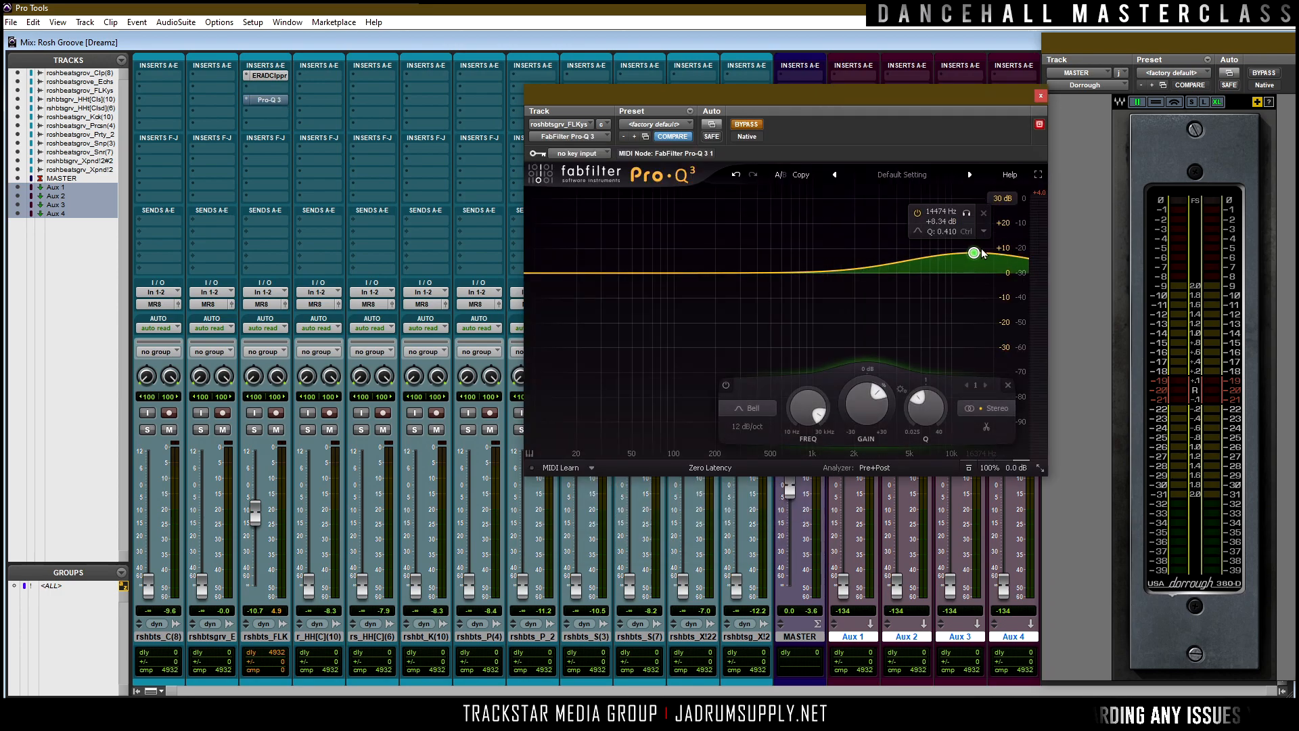
left_click(736, 175)
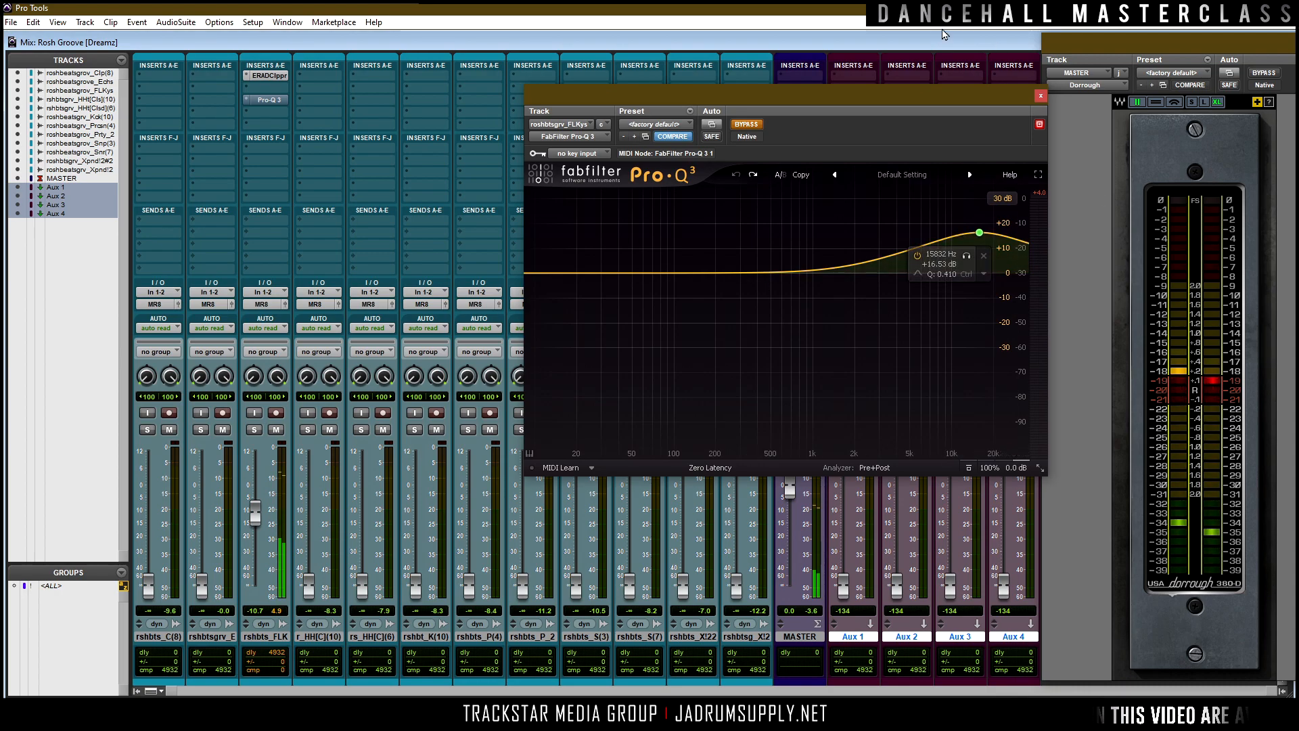
Disable the 15832 Hz band and take the Pro-Q 3 on the FL Keys track out of bypass.
left_click(744, 124)
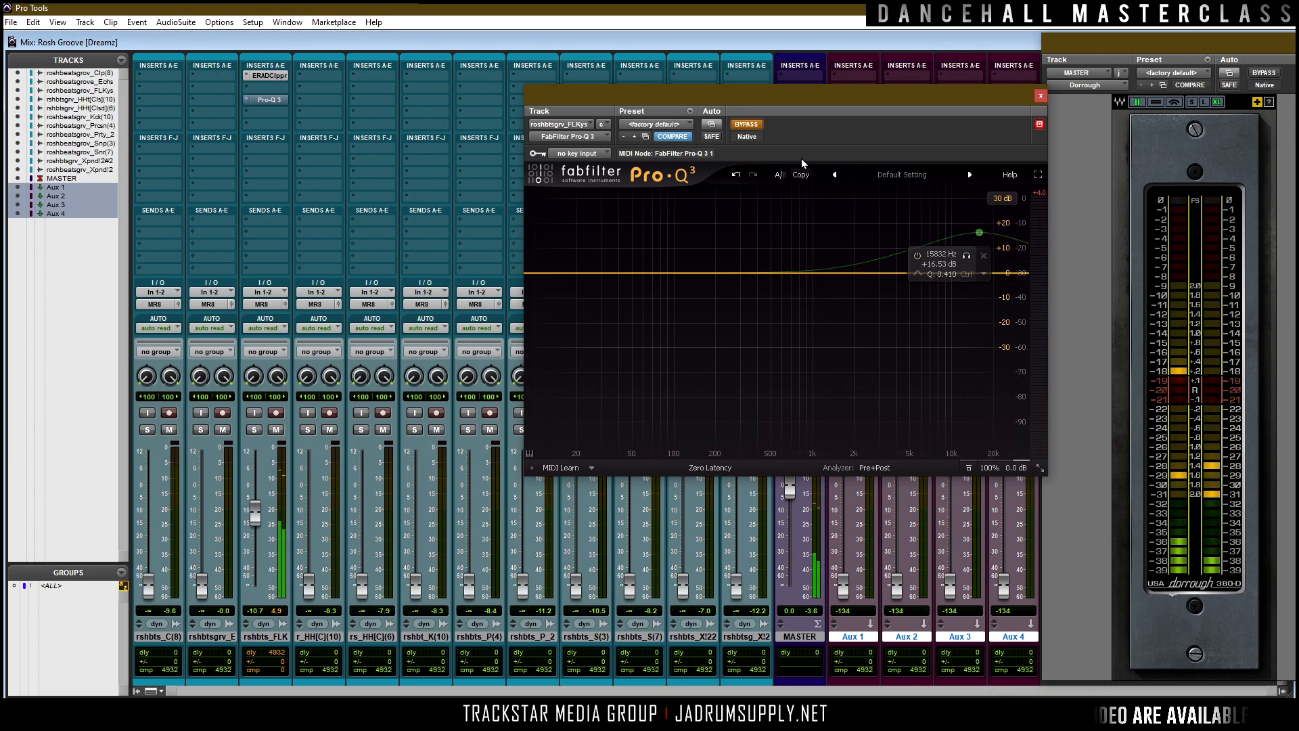
left_click(744, 124)
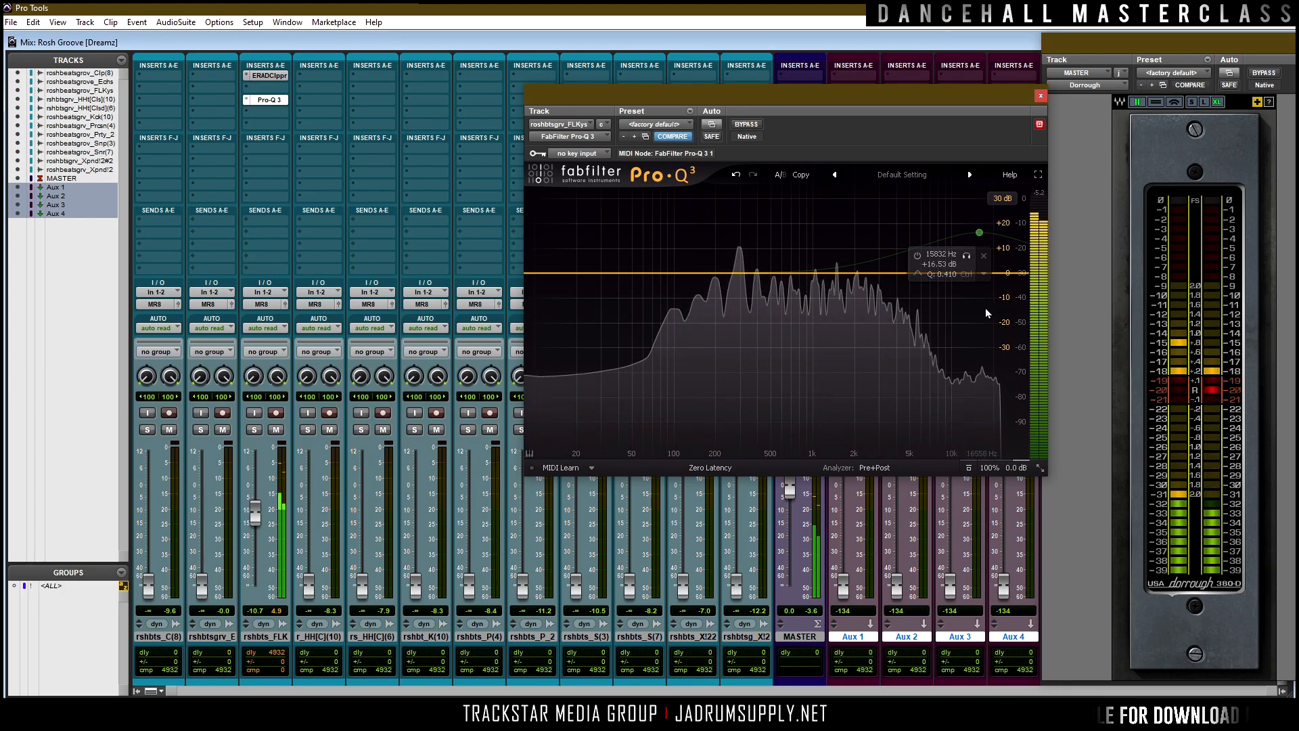
Add a high cut at about 3727 Hz with a 24 dB/oct slope and a low cut at about 108 Hz with 48 dB/oct.
left_click(1007, 273)
left_click_drag(1003, 275, 891, 284)
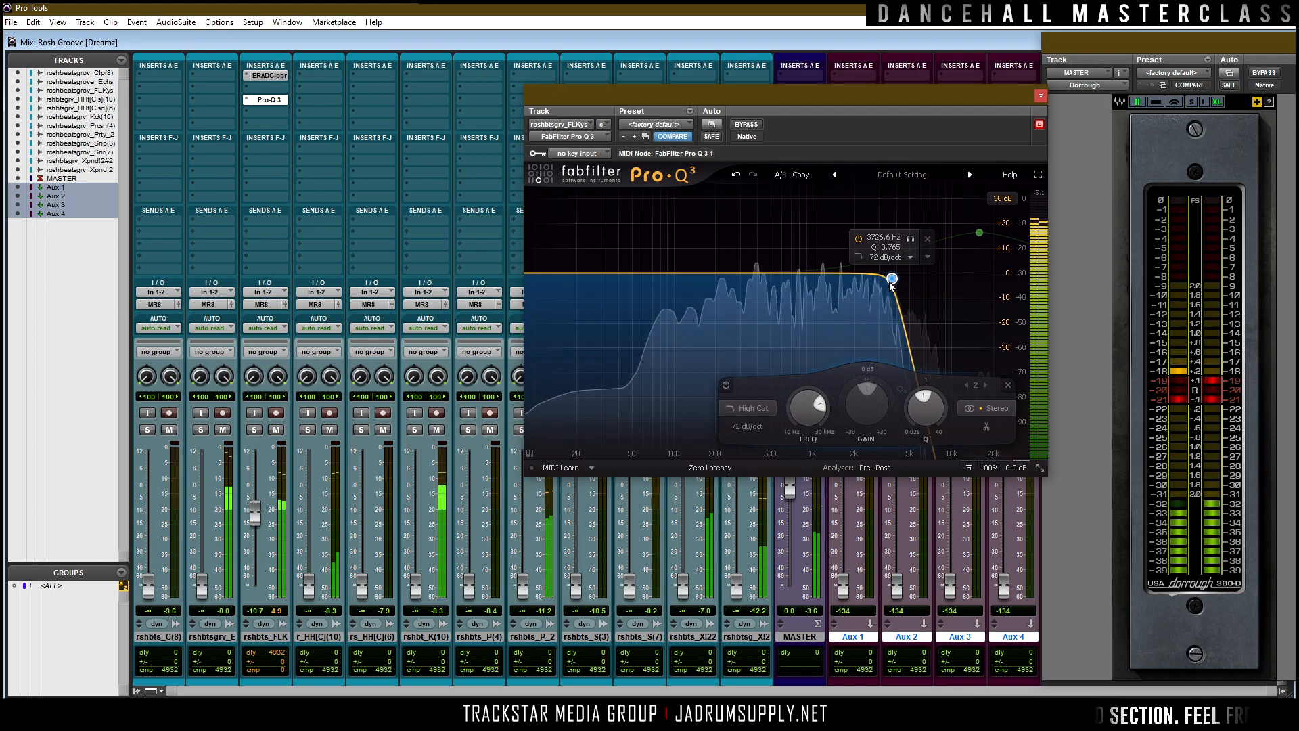
scroll(892, 284, "down", 3)
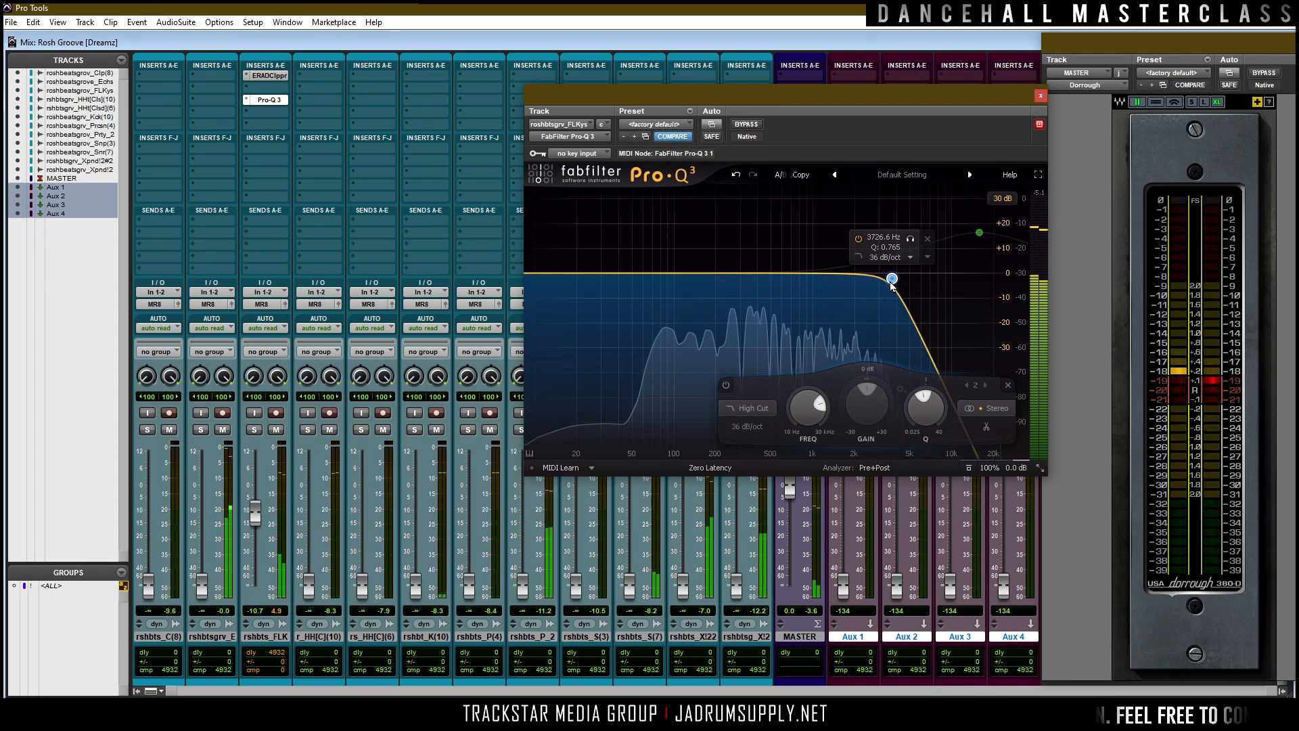
scroll(892, 284, "down", 1)
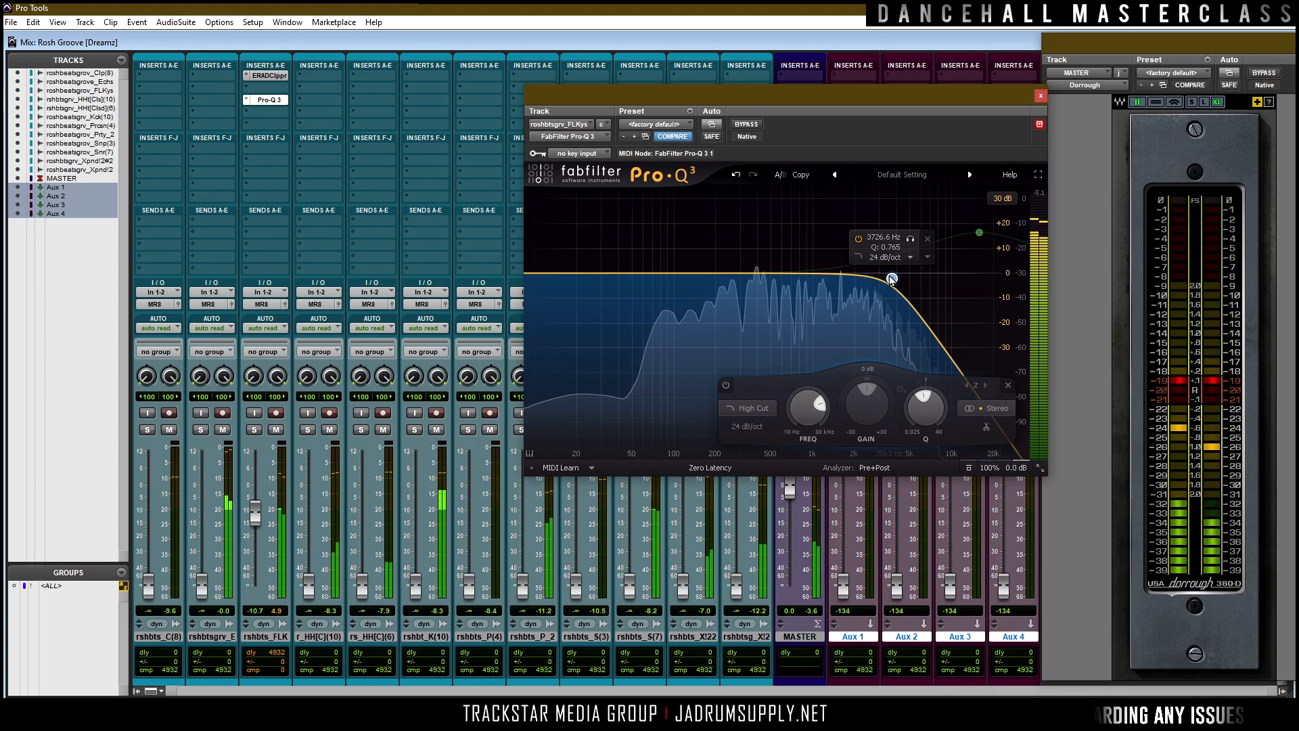
left_click_drag(615, 275, 678, 282)
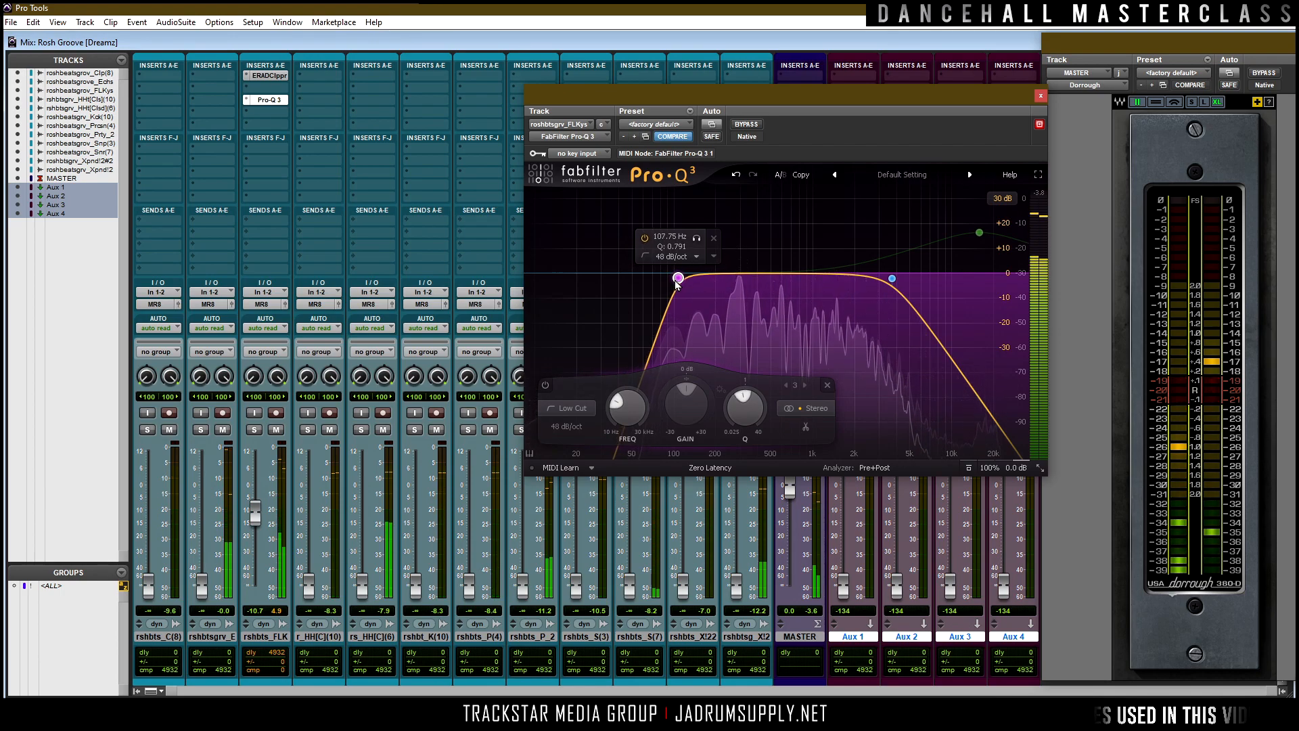
Re-enable the 15832 Hz bell band and set its gain to 0 dB.
mouse_move(981, 235)
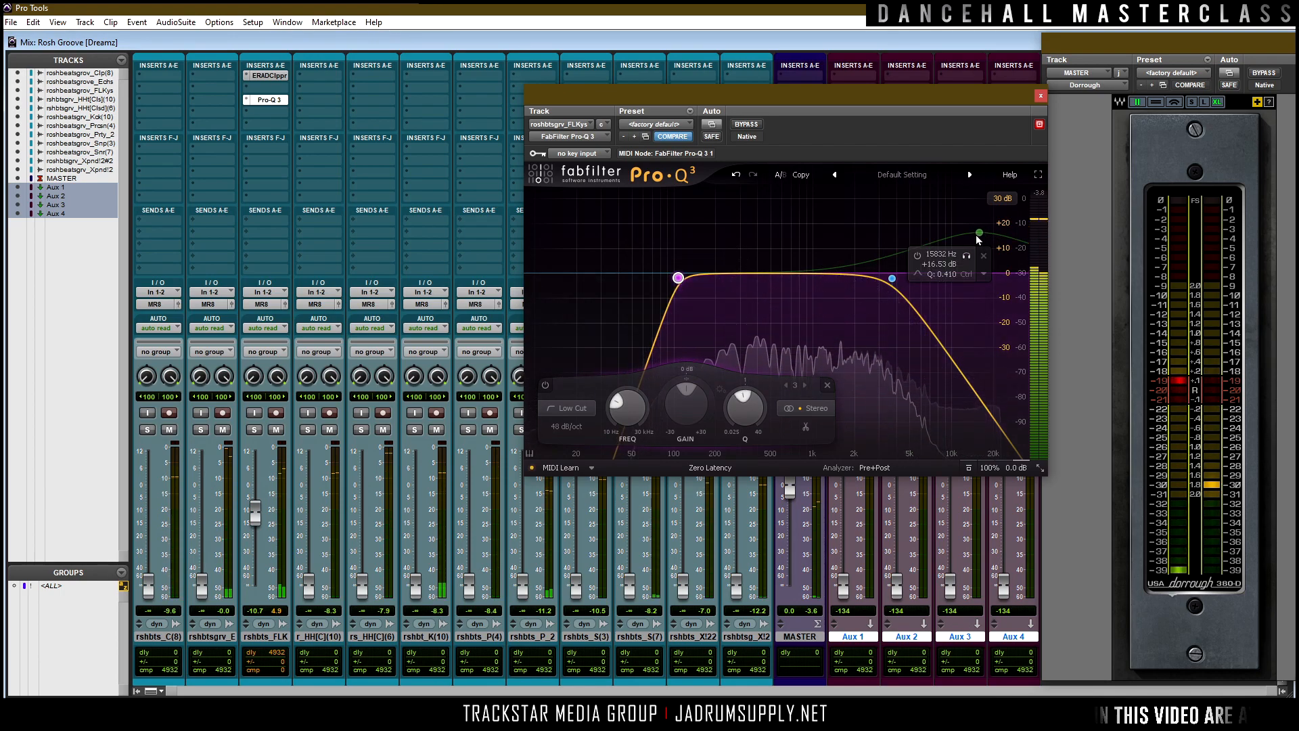
left_click(981, 233, "alt")
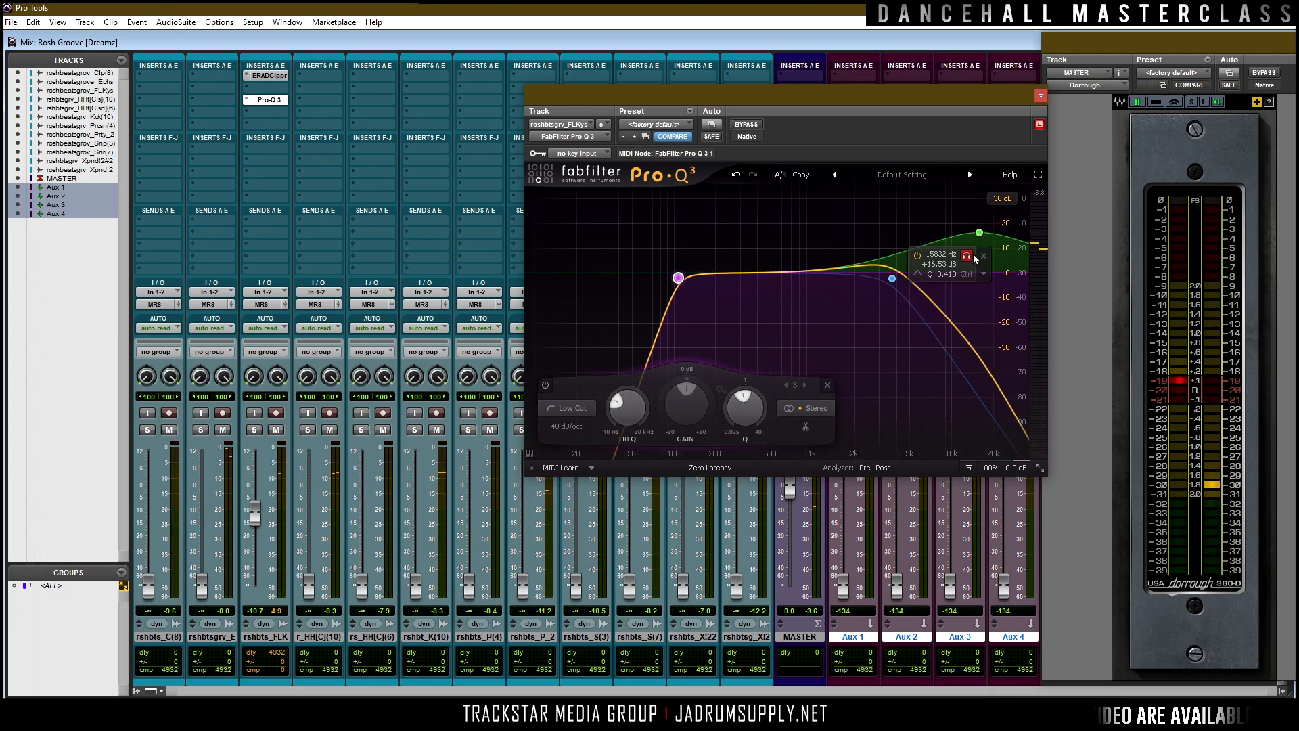
left_click(936, 266)
double_click(939, 264)
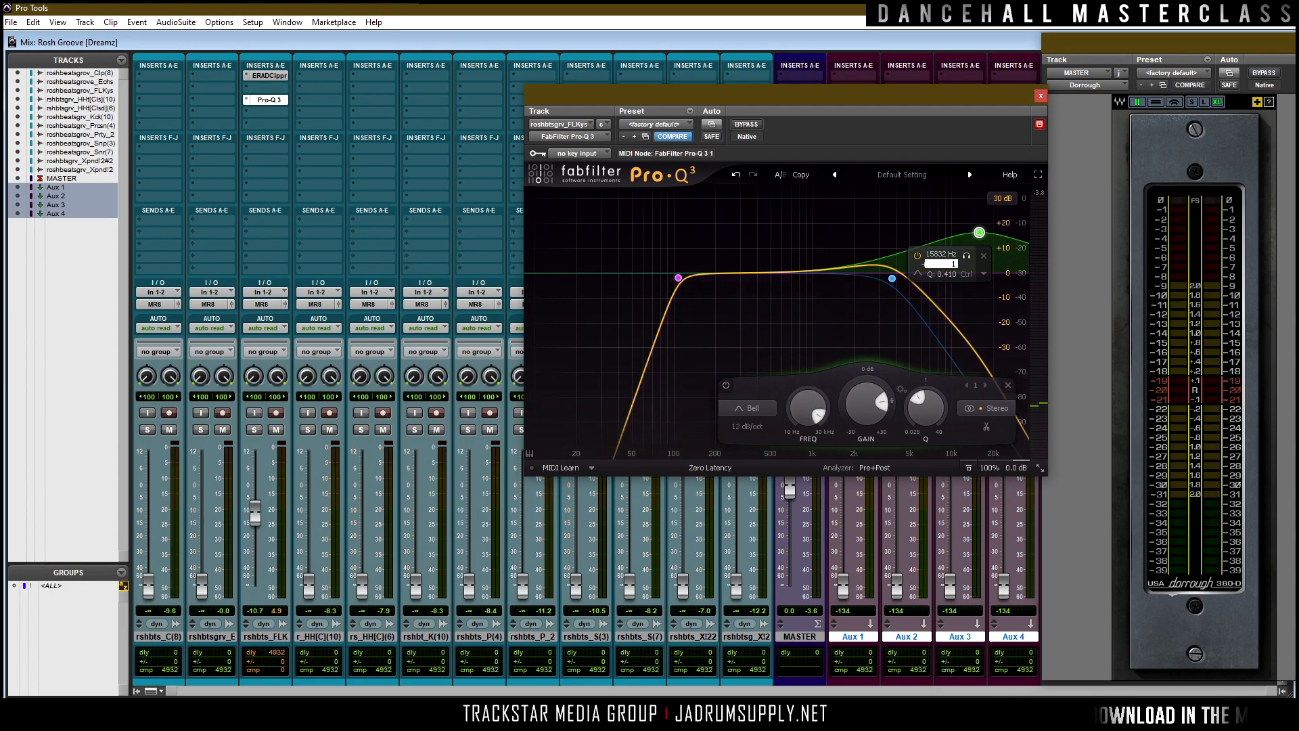
type("0")
key("Return")
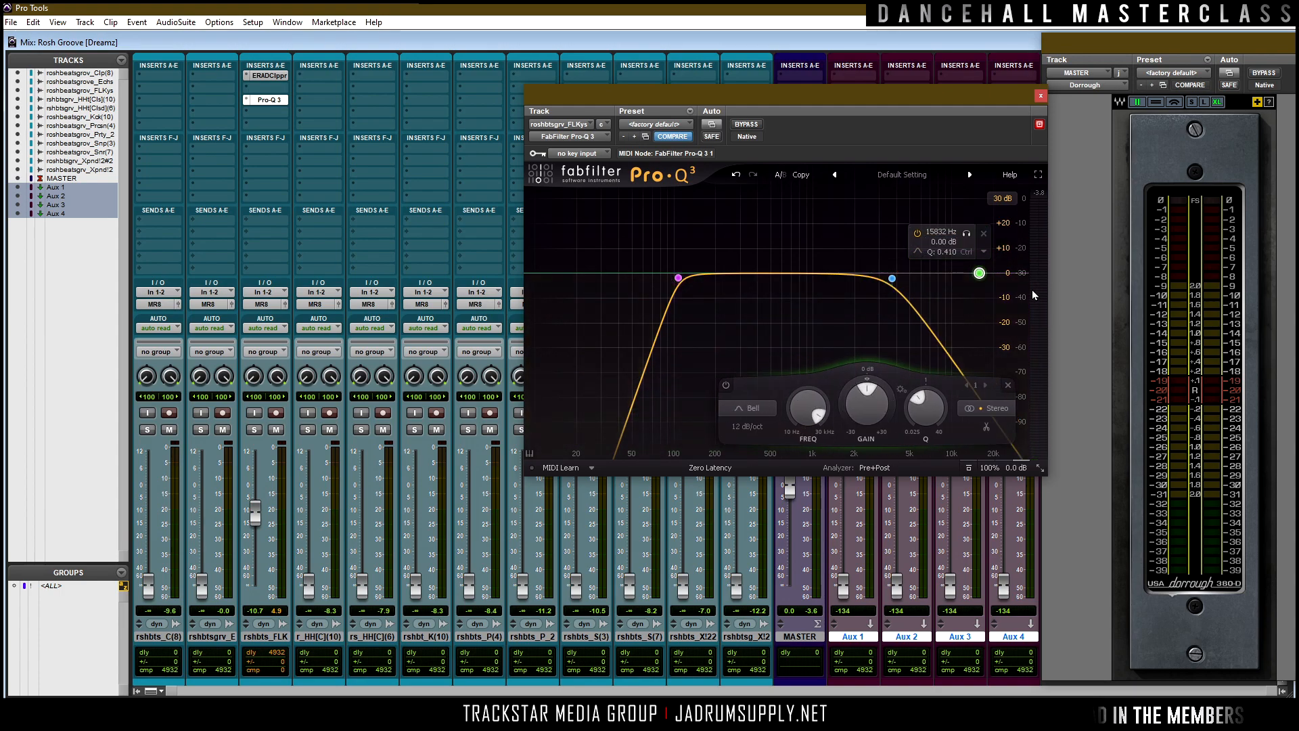
Make the 15832 Hz band dynamic with about 10 dB of downward range and Q 0.864, audition it and close the EQ.
right_click(979, 273)
left_click(1018, 311)
scroll(981, 285, "up", 3)
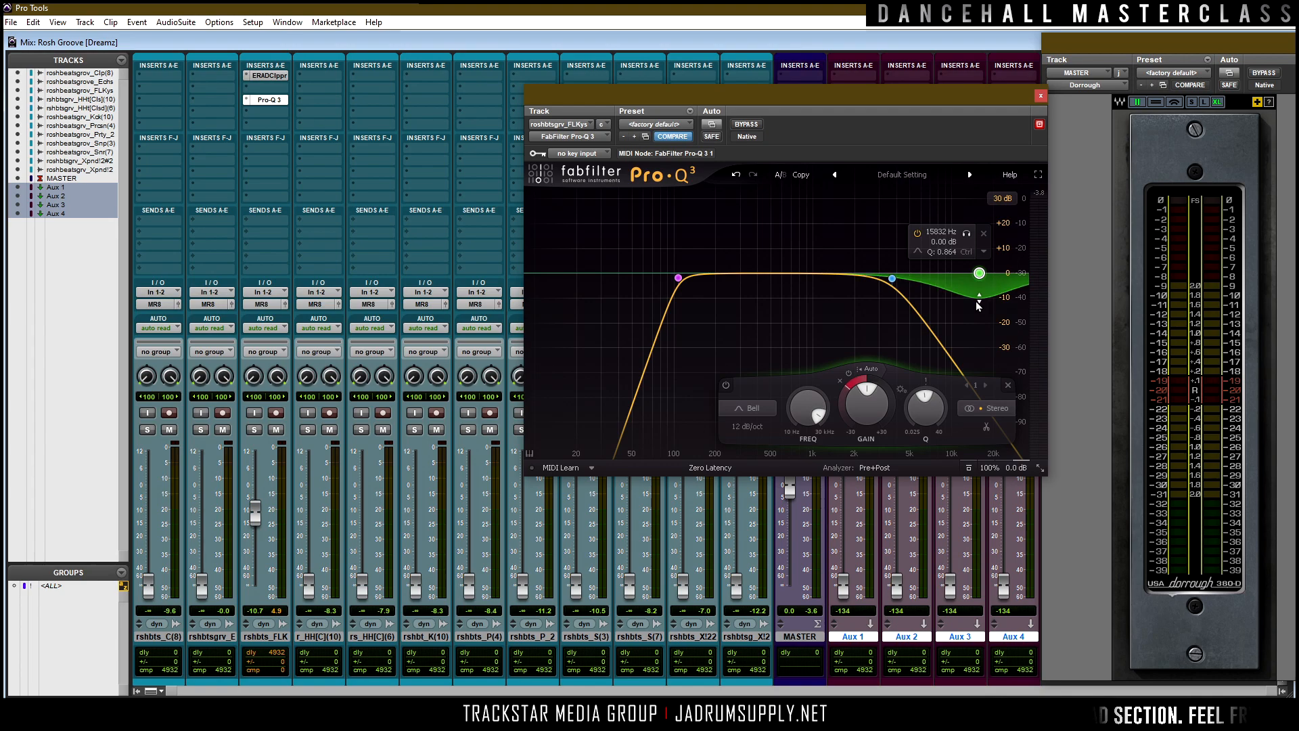
key("space")
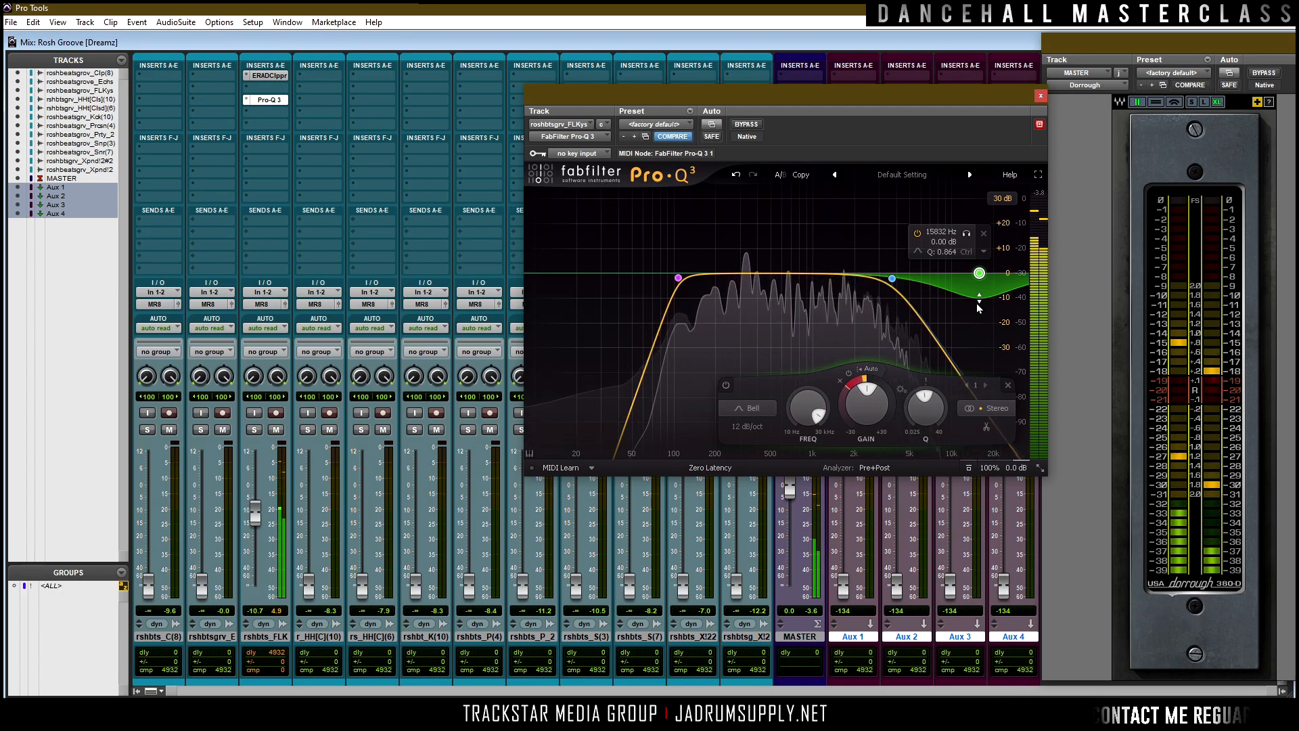
key("space")
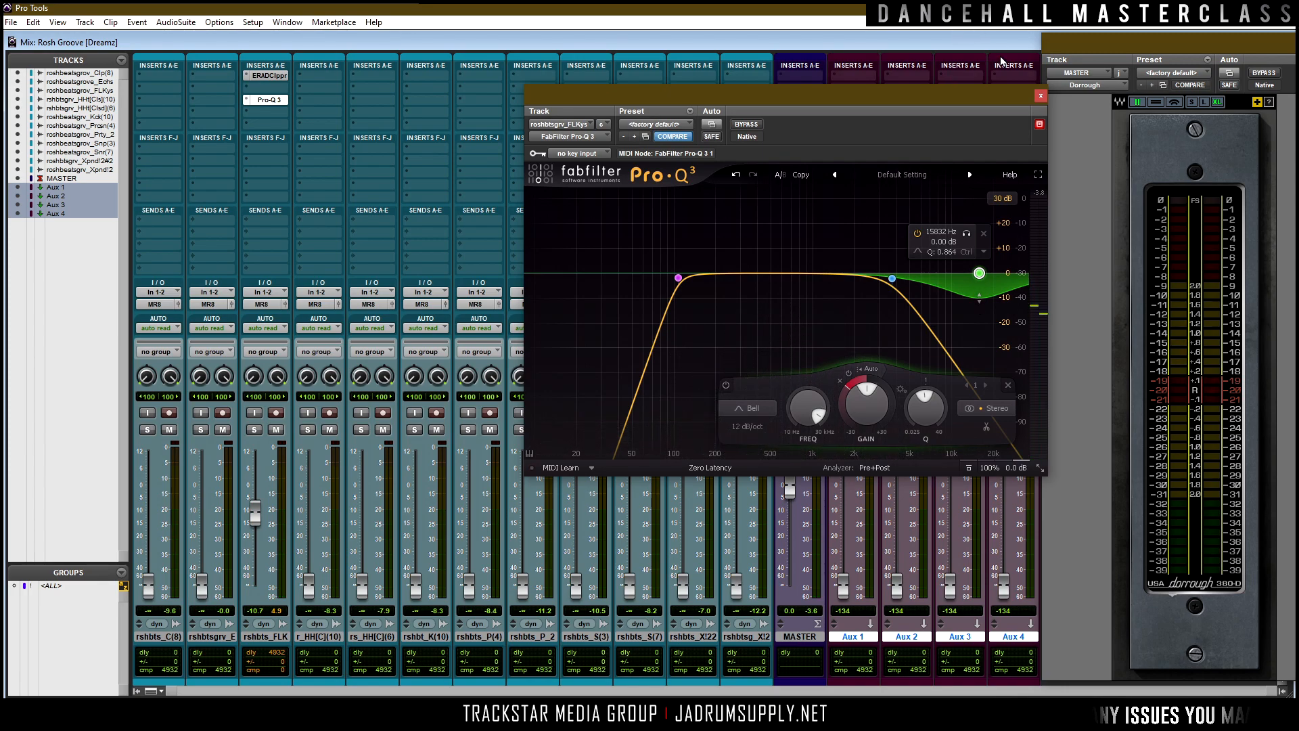
left_click(1040, 95)
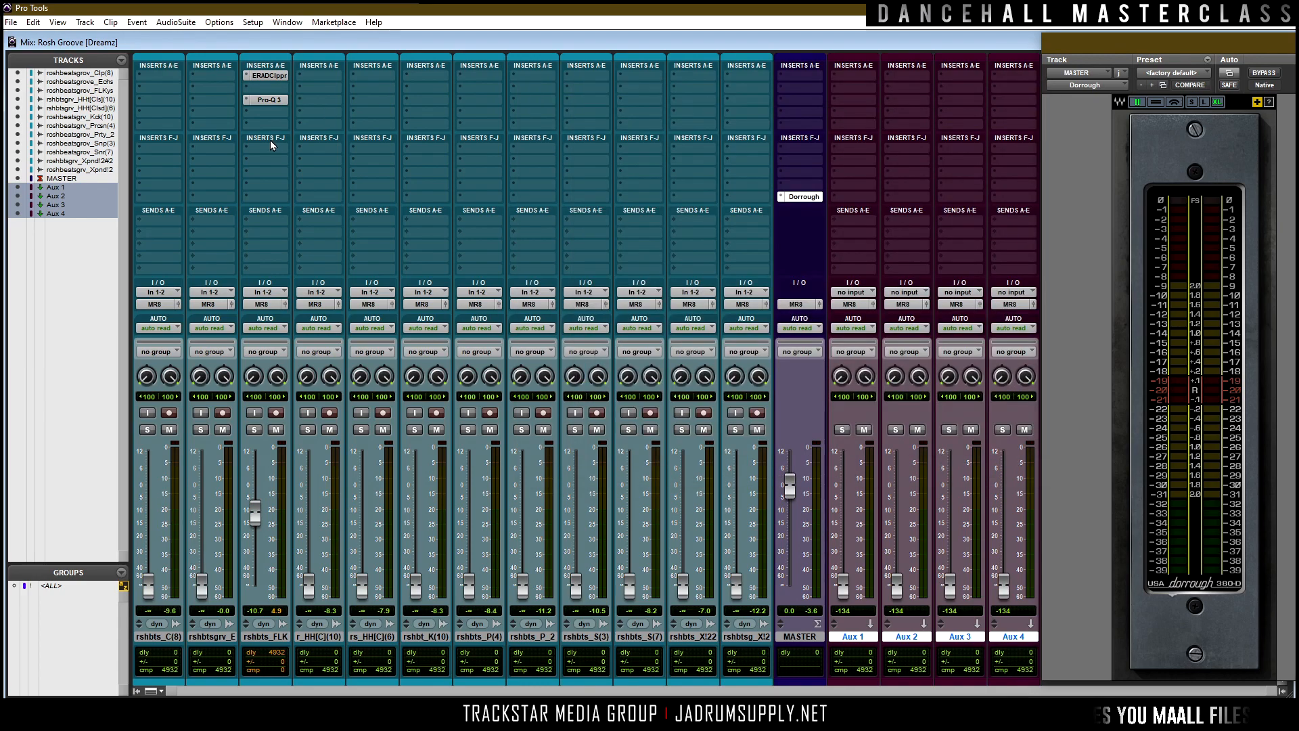
Insert the Sly-Fi Axis EQ as a multichannel plug-in in the first F-J insert slot of the FL Keys track.
left_click(251, 149)
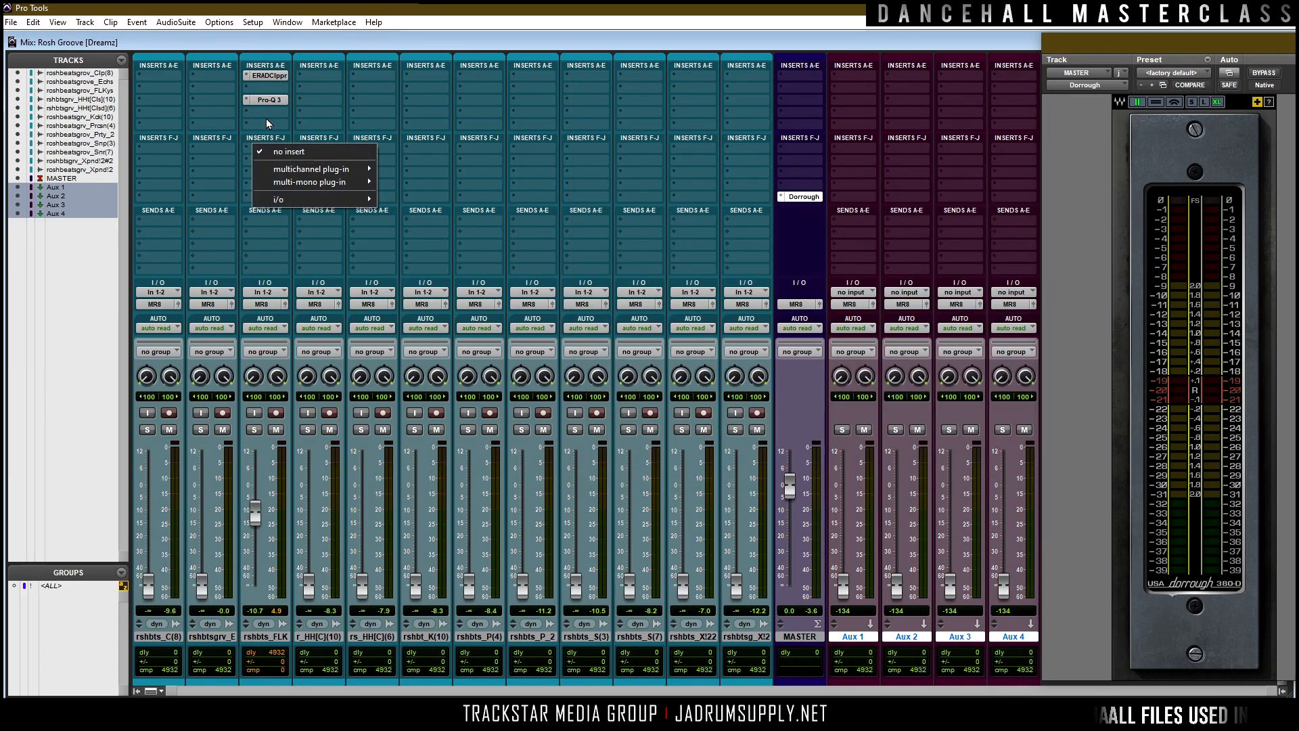
mouse_move(348, 173)
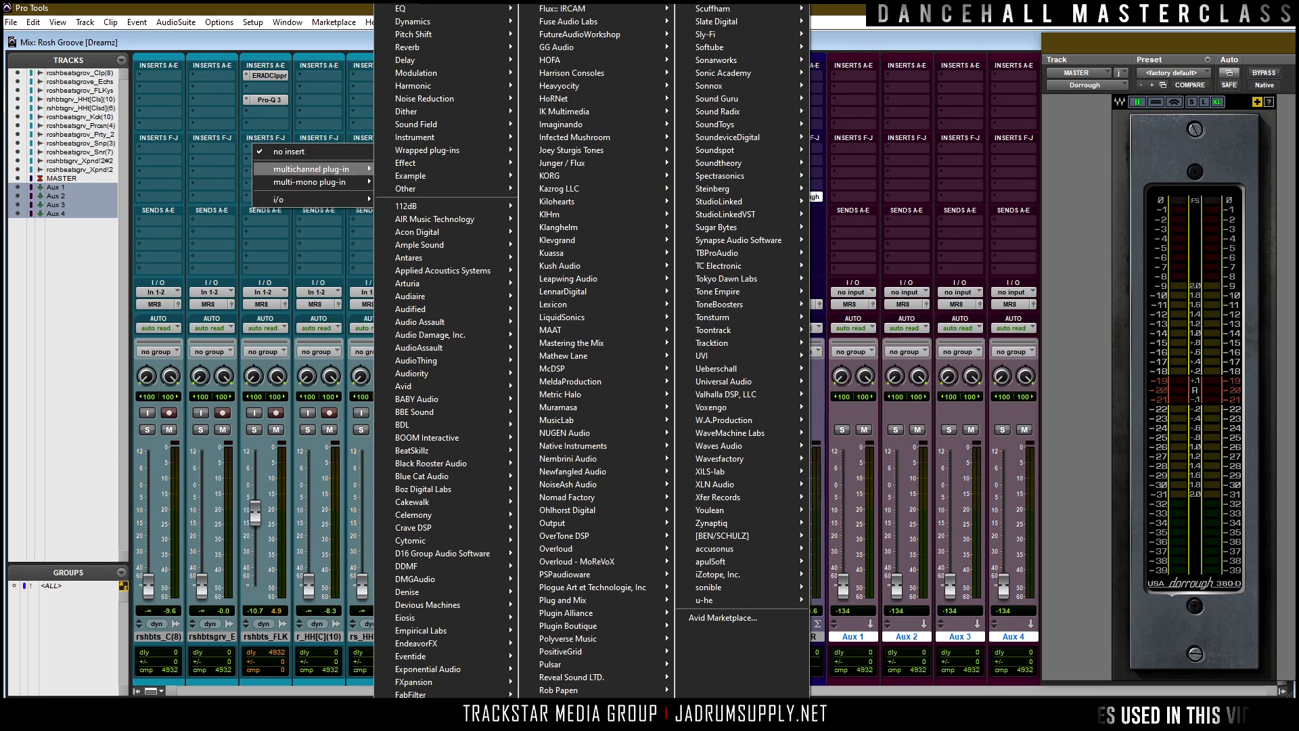
mouse_move(377, 644)
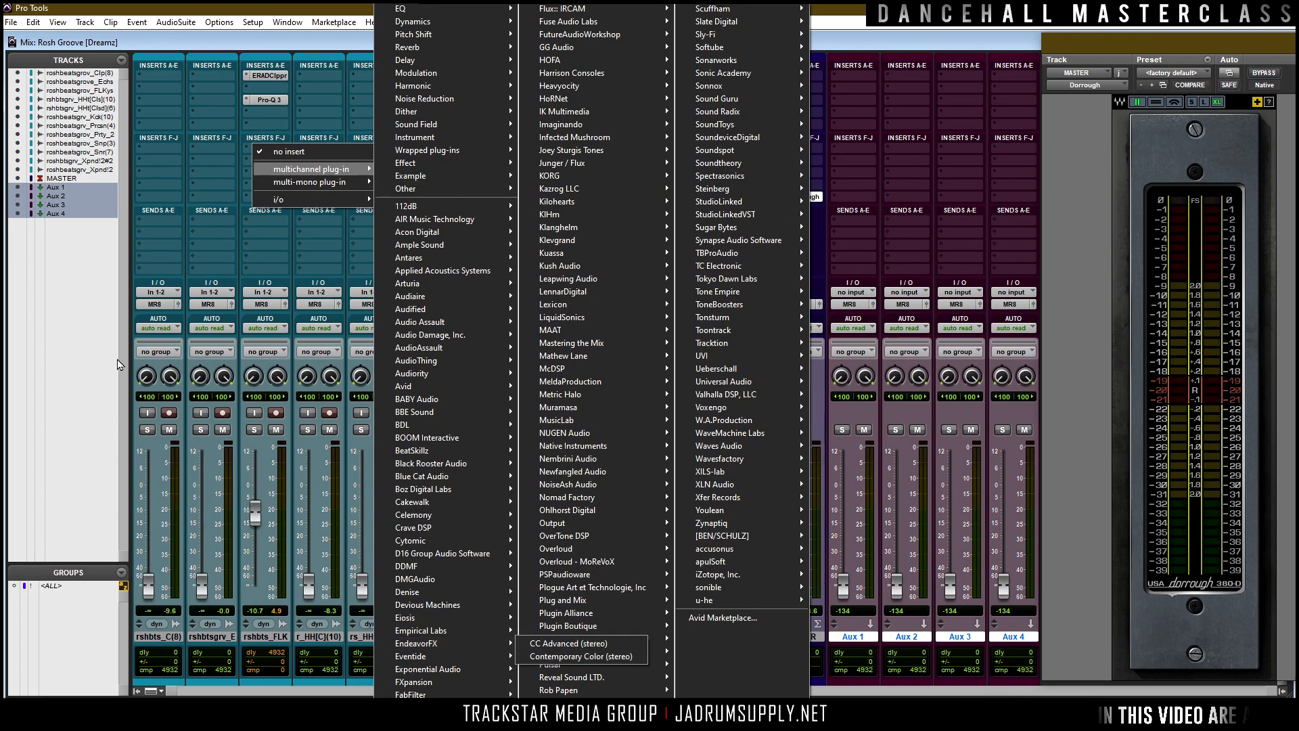
mouse_move(728, 452)
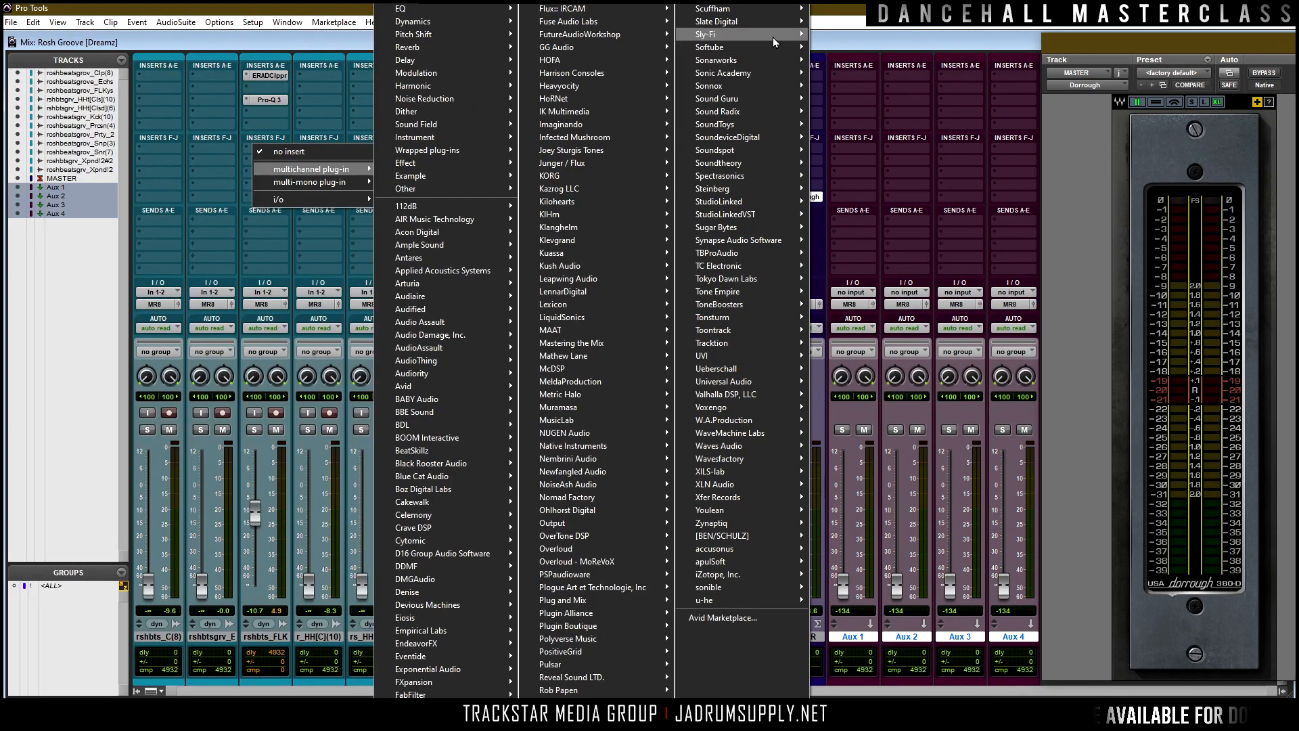
mouse_move(776, 35)
left_click(856, 33)
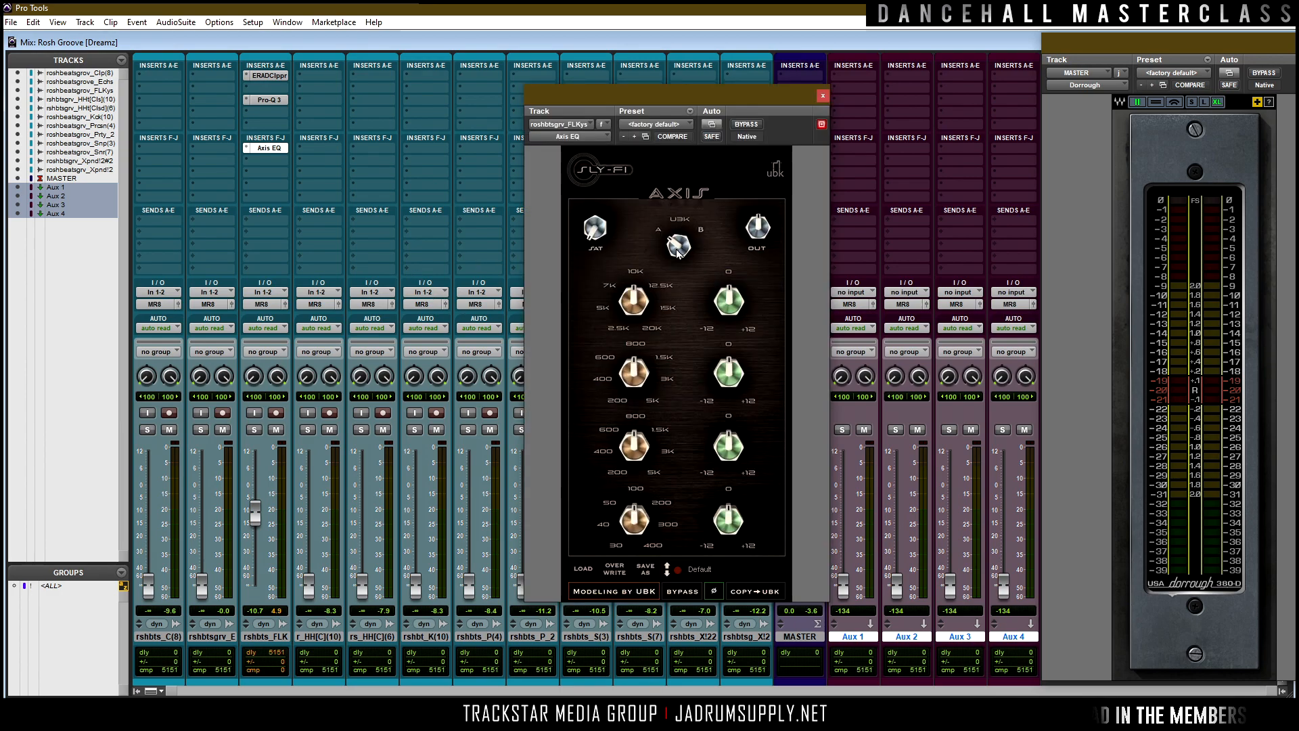
Switch the Axis EQ mode from A to UBK and shift the plug-in window slightly.
left_click(681, 245)
left_click_drag(680, 246, 643, 233)
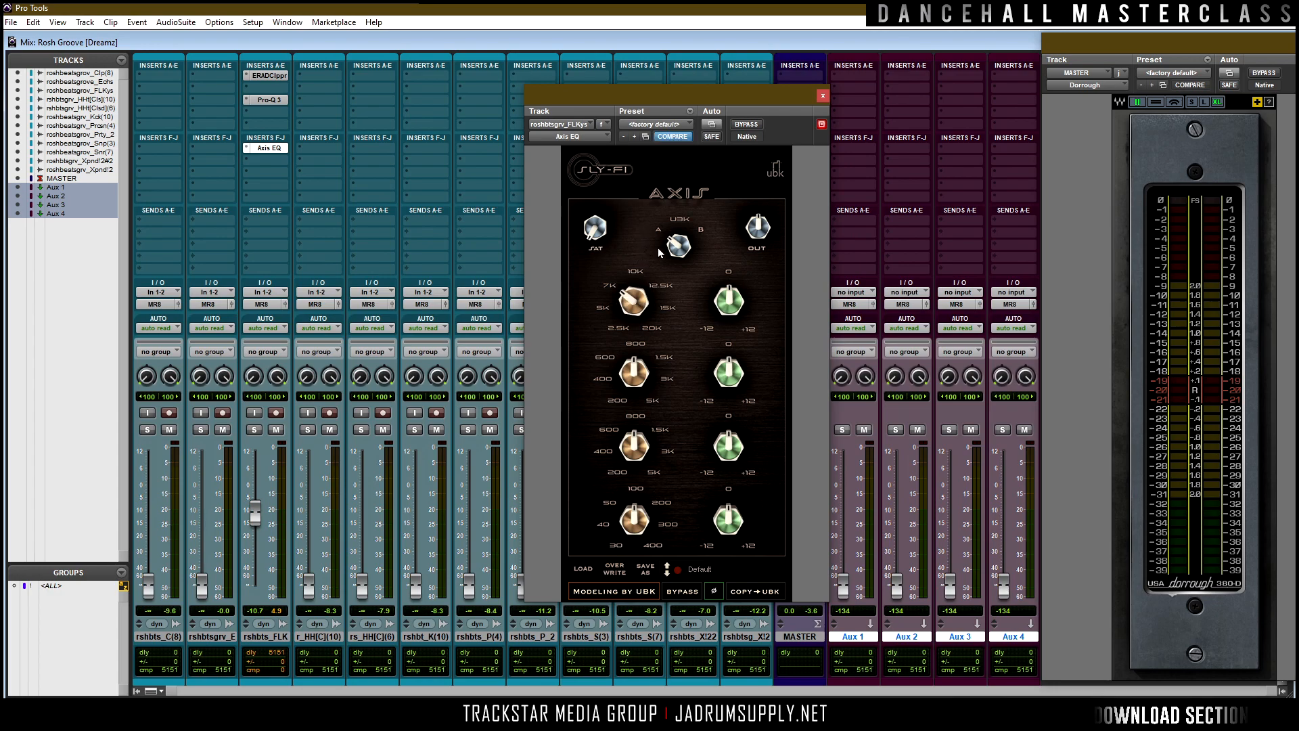
left_click(681, 240)
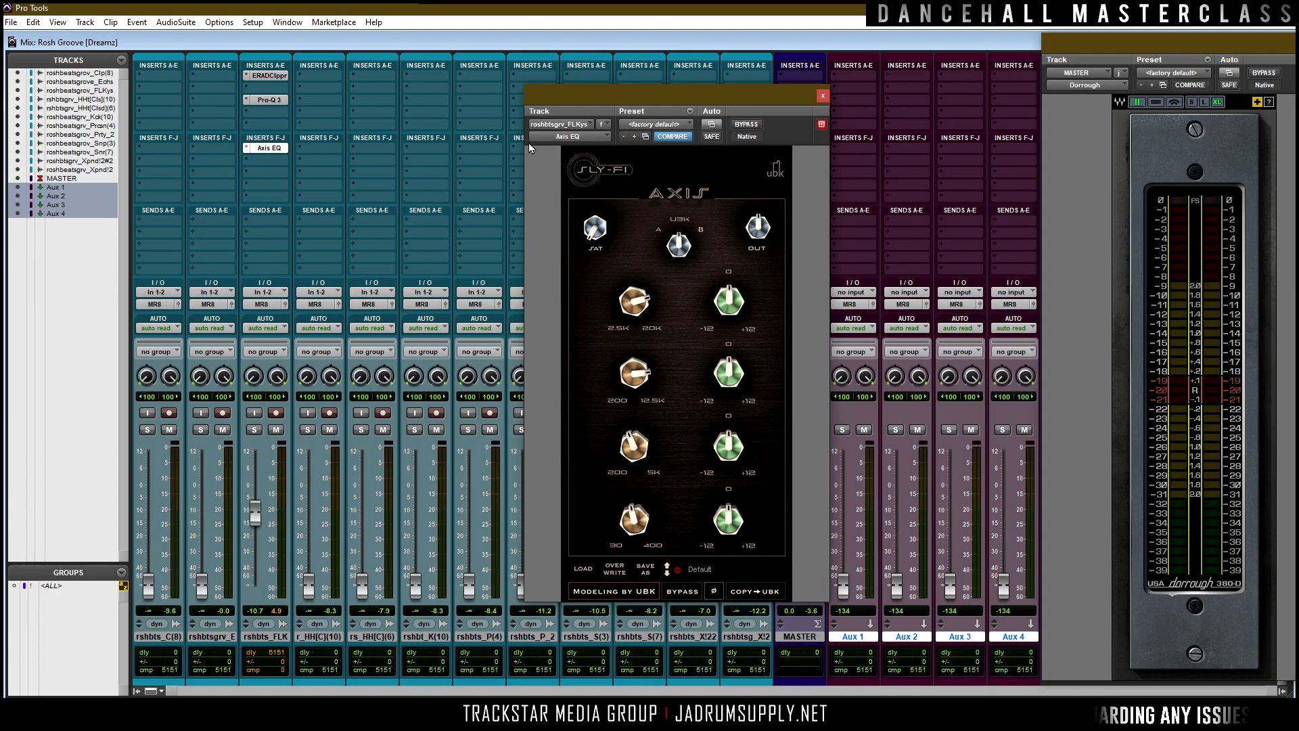
left_click_drag(659, 111, 650, 105)
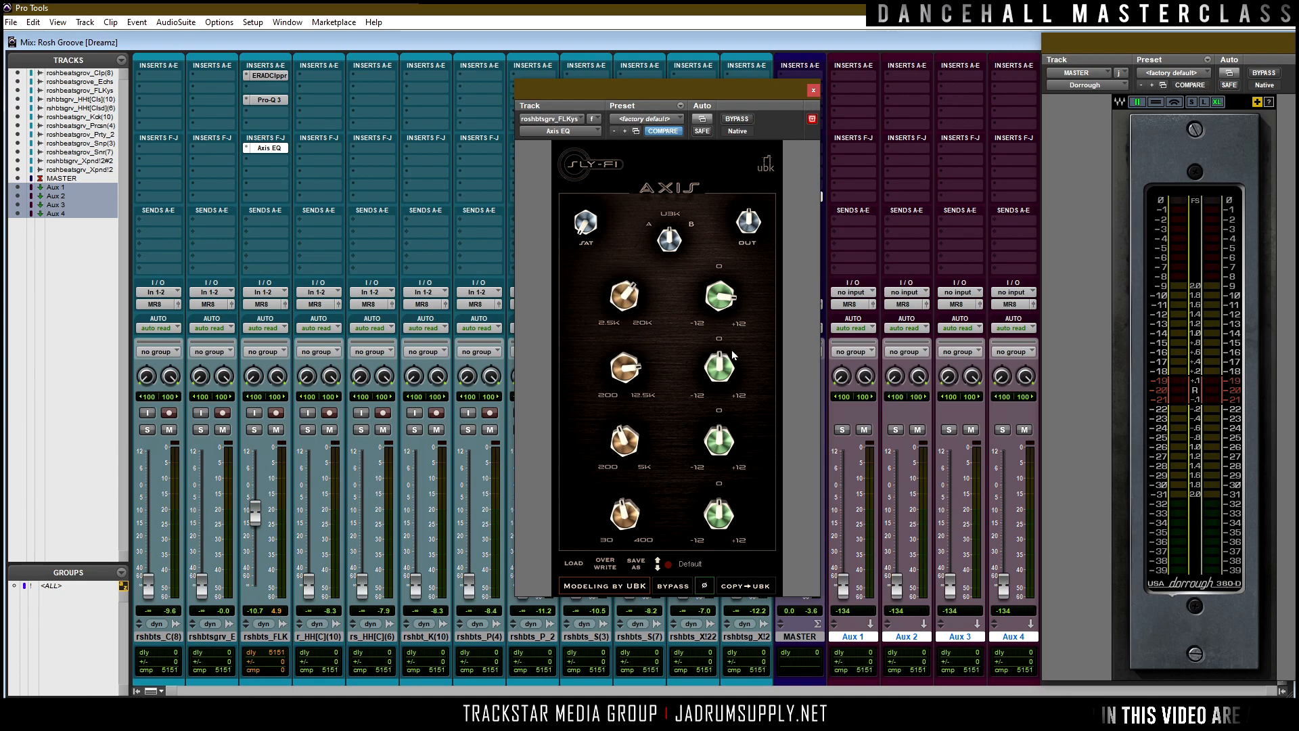
During playback, sweep the Axis EQ's top band to a frequency slightly below its midpoint and set its gain to a moderate boost.
key("space")
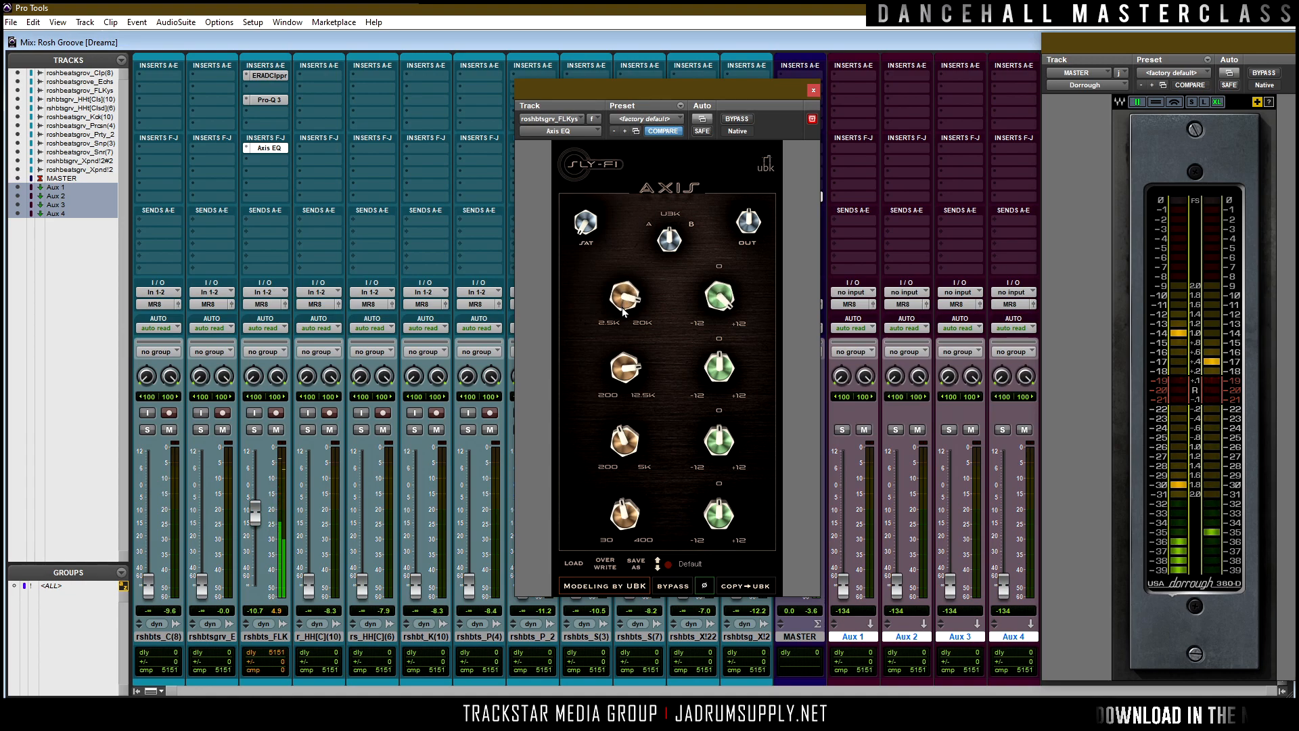
left_click_drag(621, 298, 599, 330)
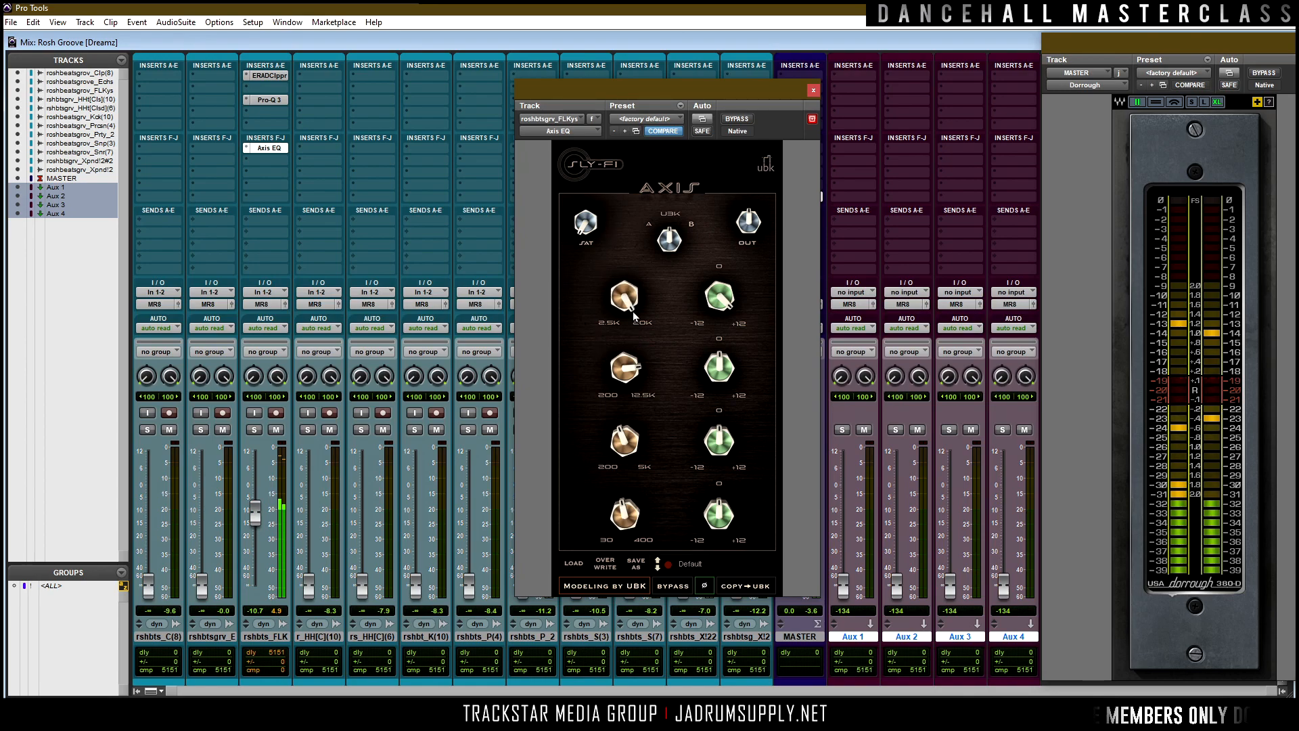
left_click_drag(624, 298, 644, 387)
left_click_drag(664, 469, 654, 427)
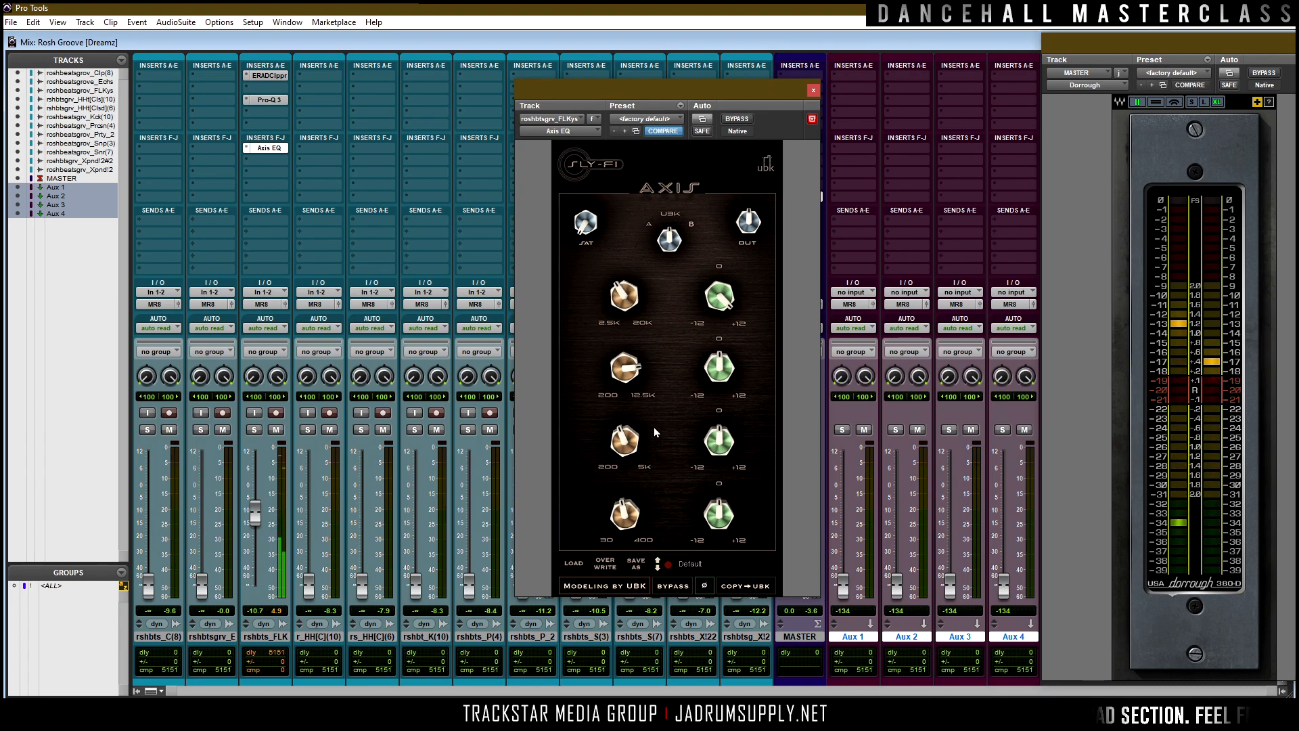
left_click(662, 245)
left_click(666, 245)
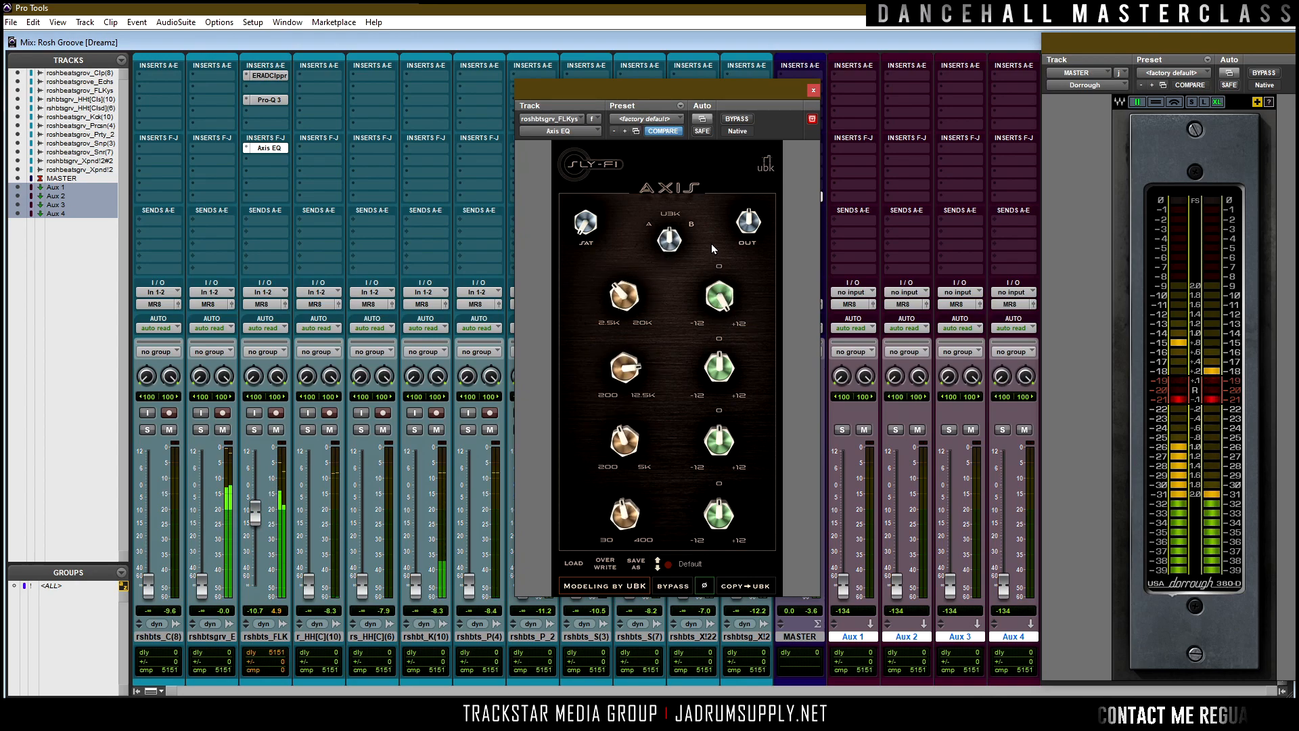
left_click_drag(719, 293, 709, 363)
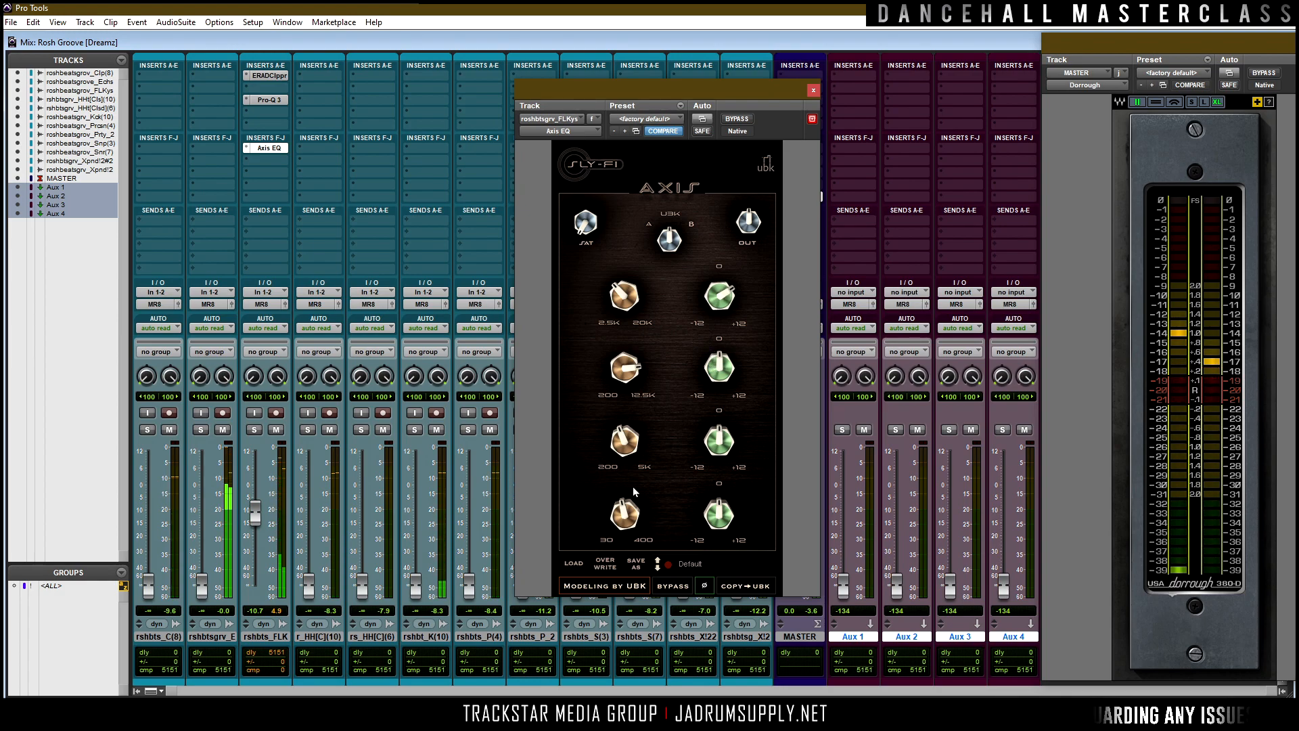
Cut the Axis EQ's low band slightly, and give both mid bands a moderate boost at higher frequencies.
left_click_drag(628, 515, 629, 523)
left_click_drag(709, 515, 707, 549)
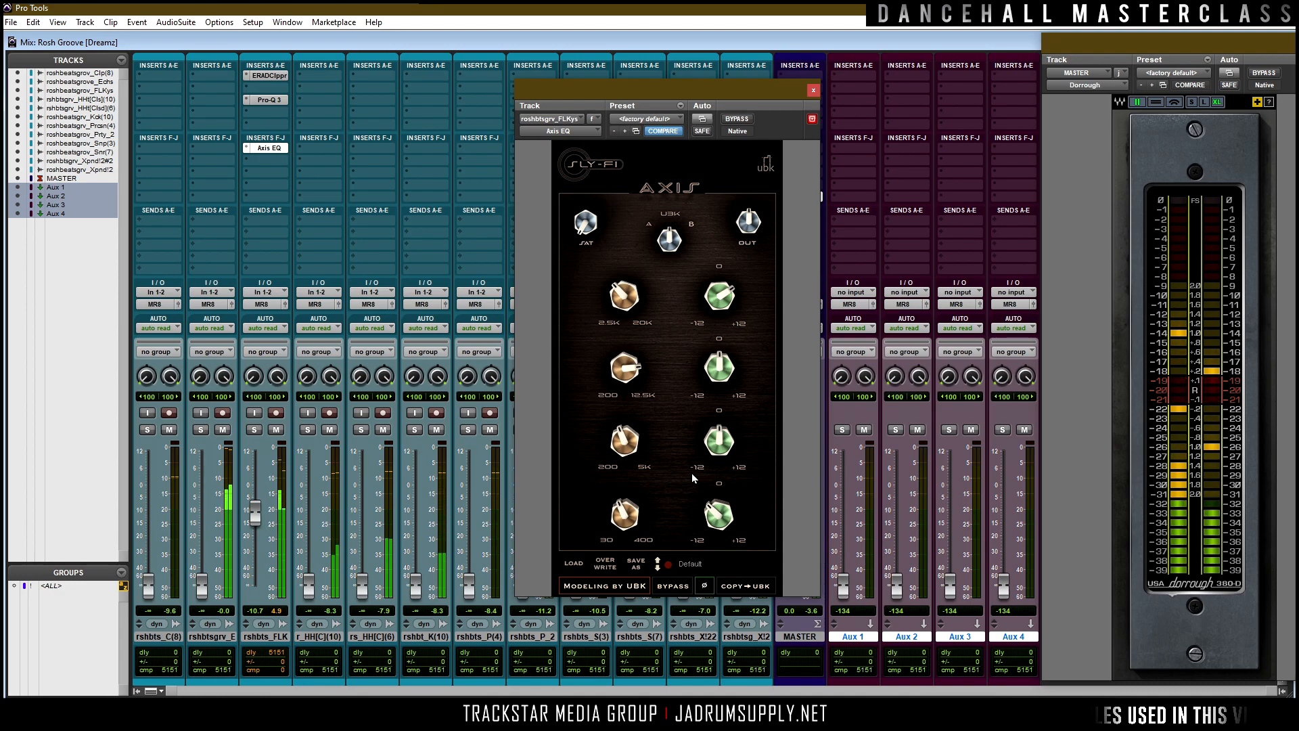
left_click_drag(725, 408, 719, 391)
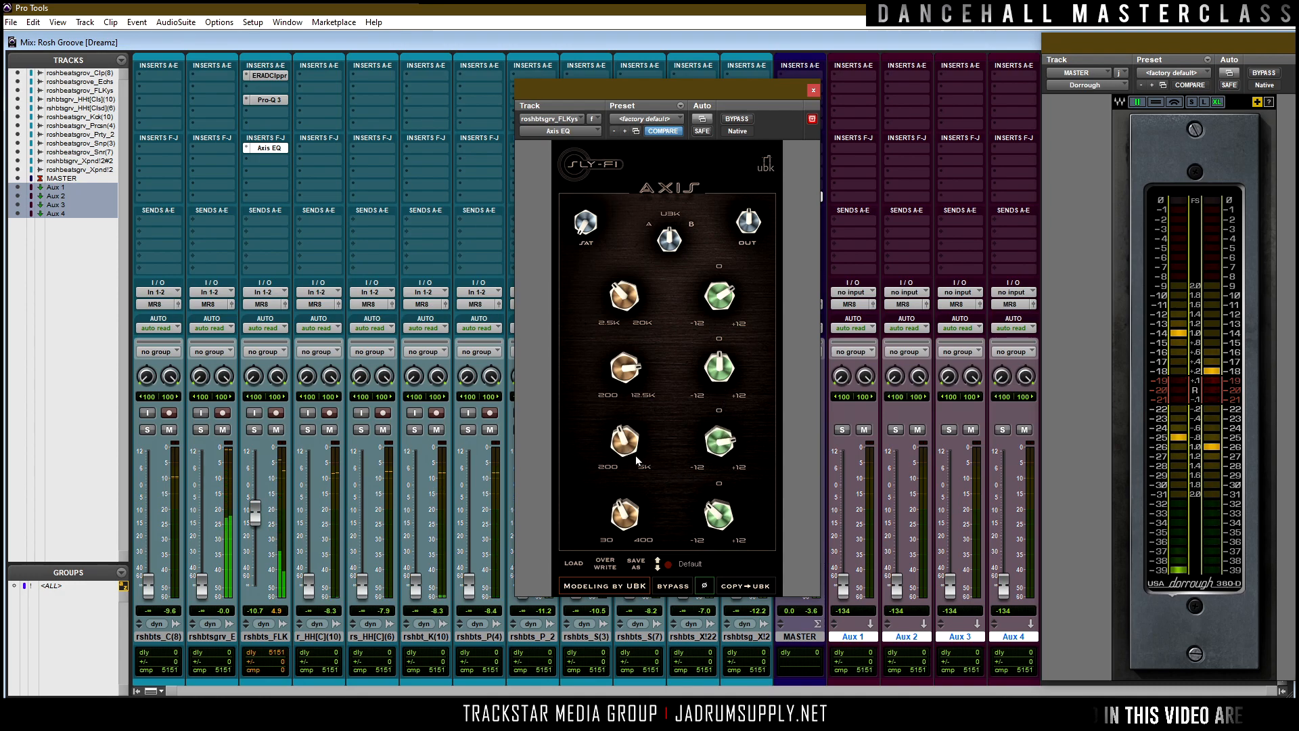
left_click_drag(619, 416, 618, 376)
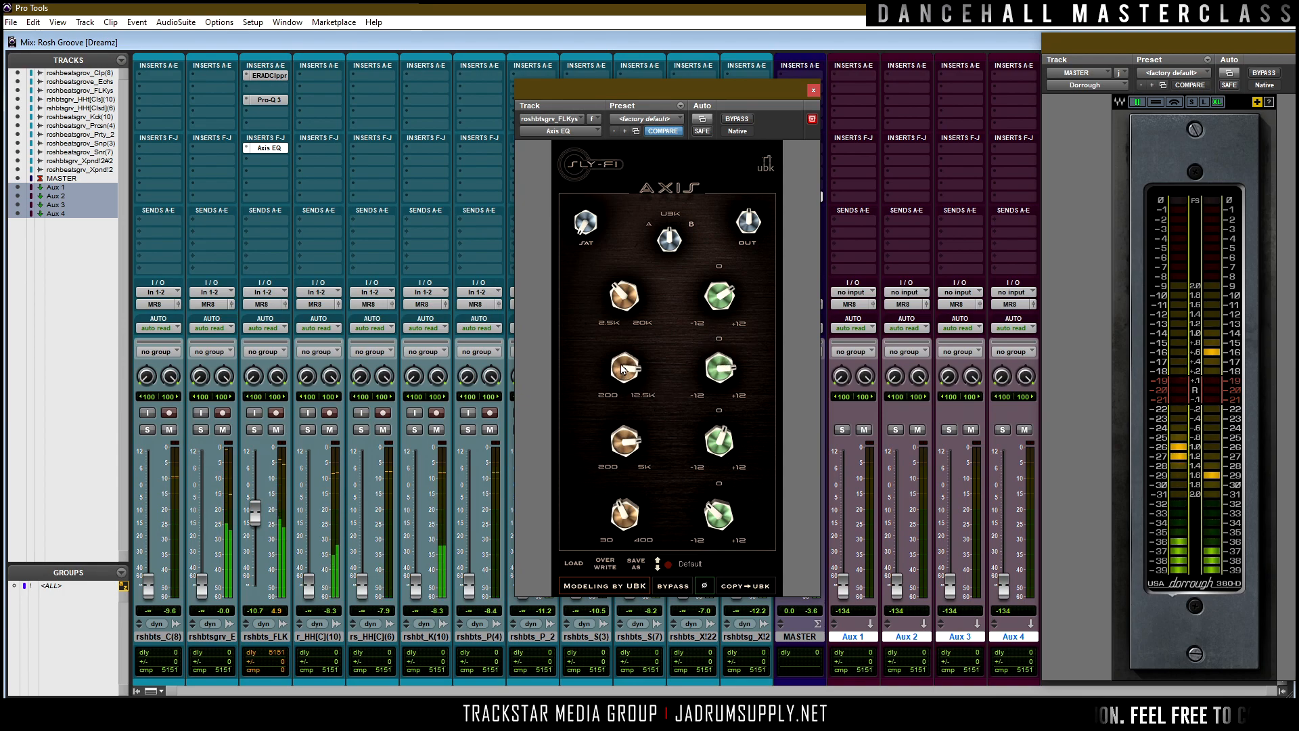
left_click_drag(621, 343, 621, 329)
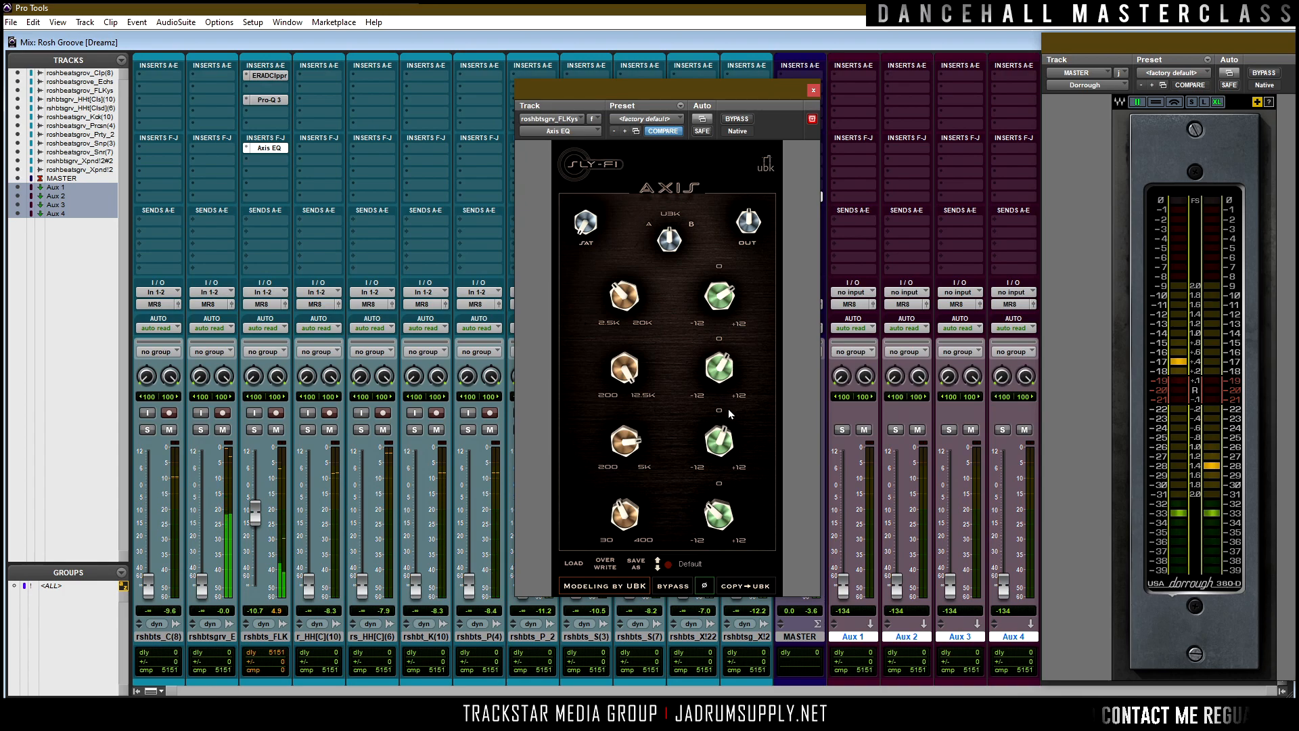
Compare the Axis EQ with its bypass, lower the FL Keys fader to -12.9 dB and move the plug-in window aside.
left_click(740, 122)
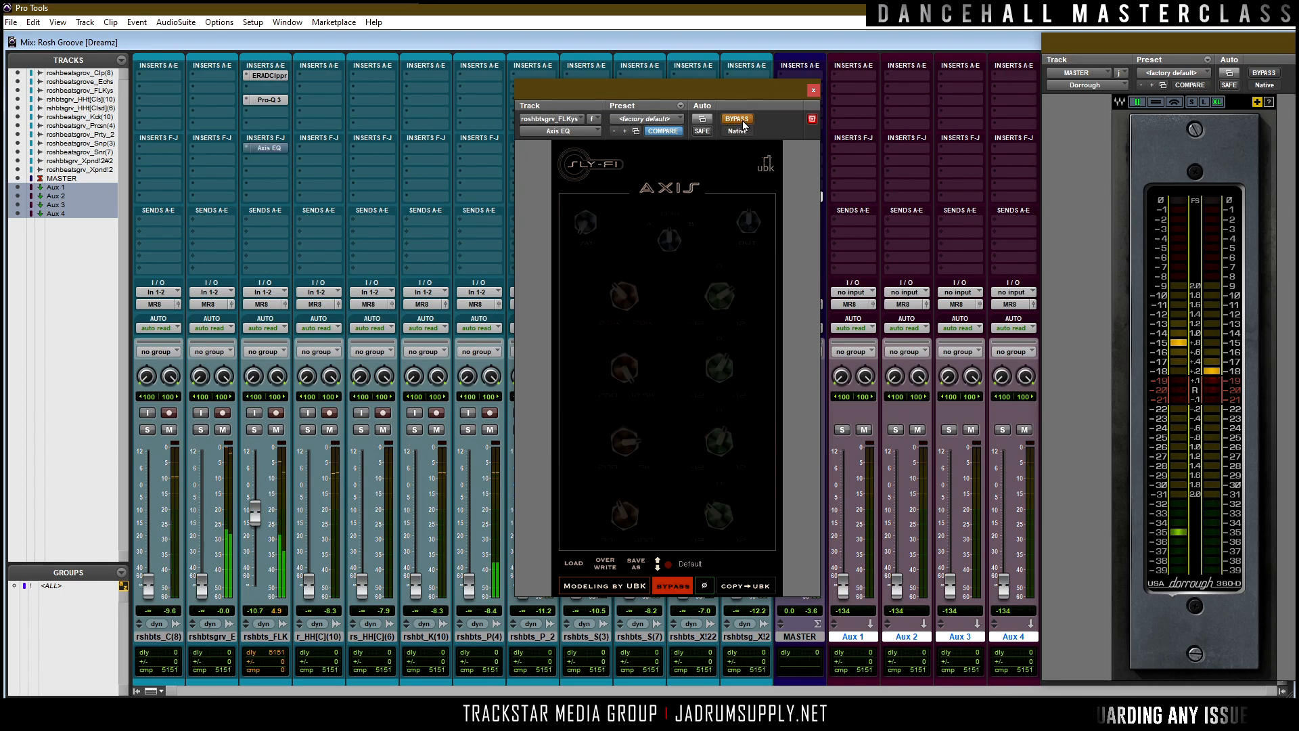
left_click(740, 120)
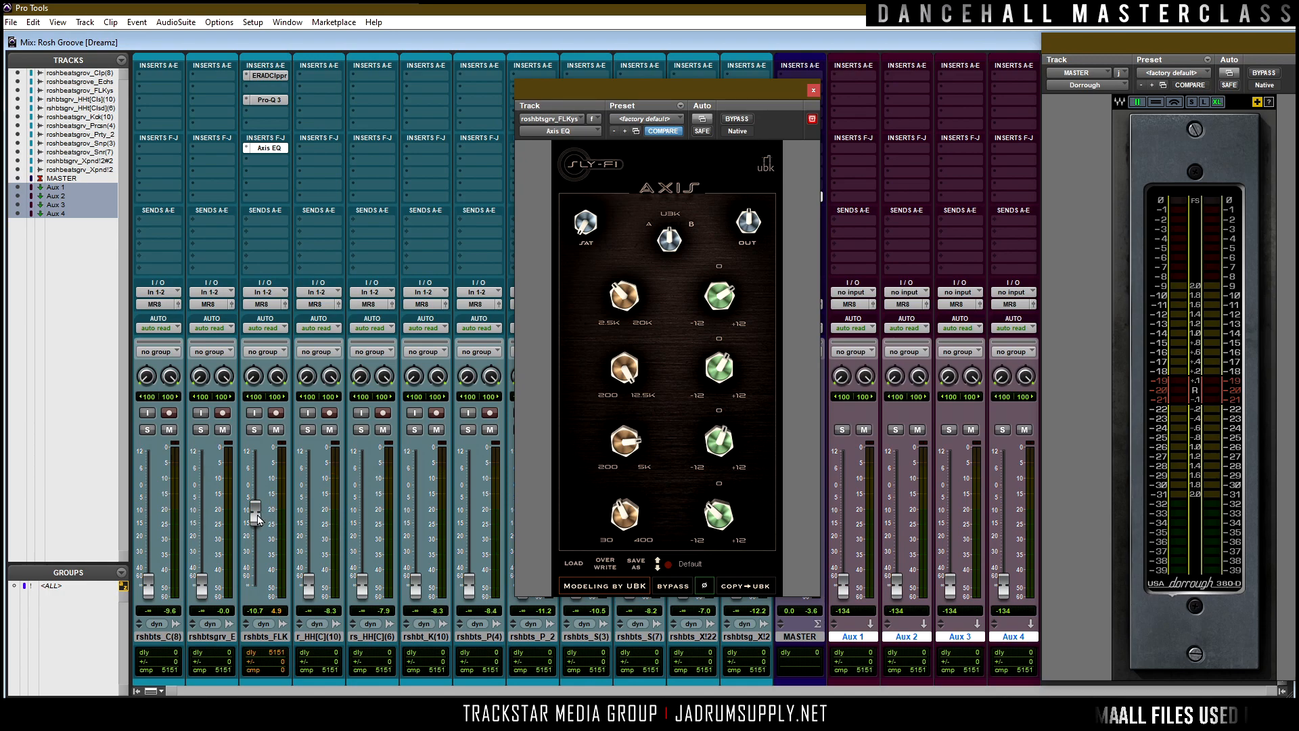
key("space")
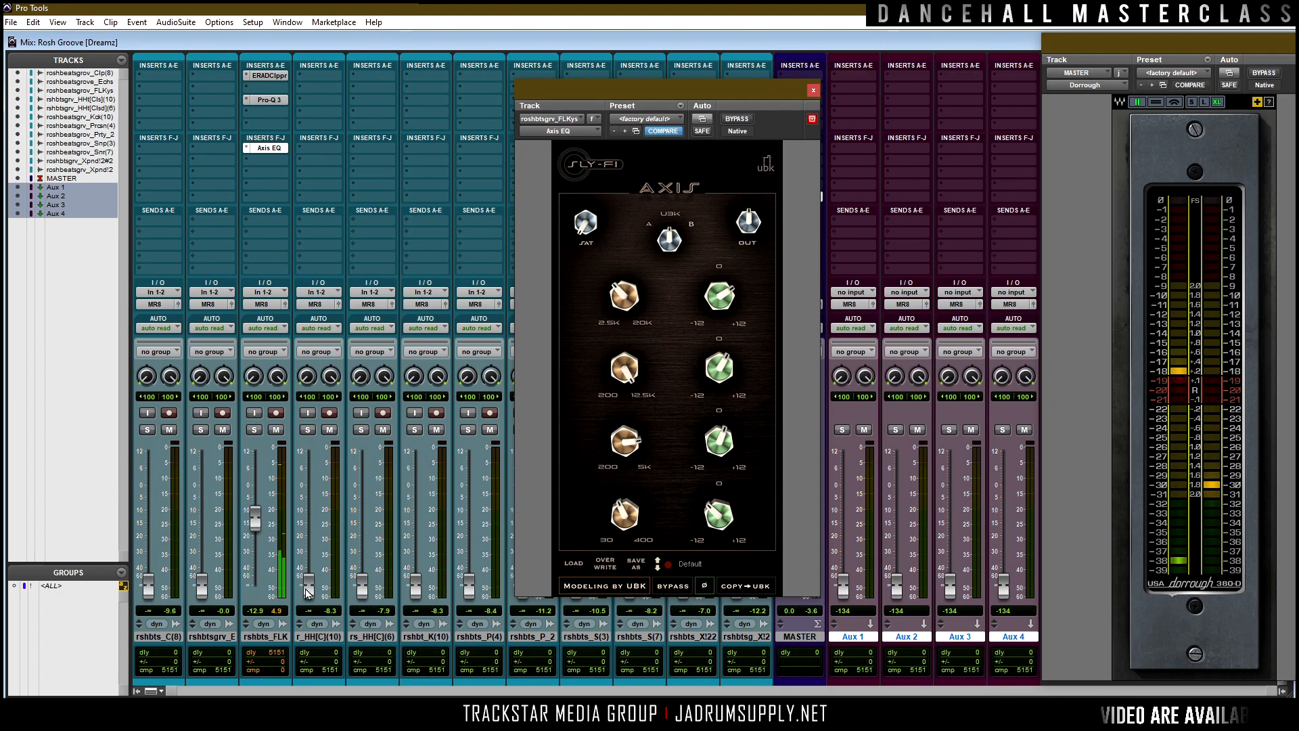
left_click_drag(729, 87, 872, 47)
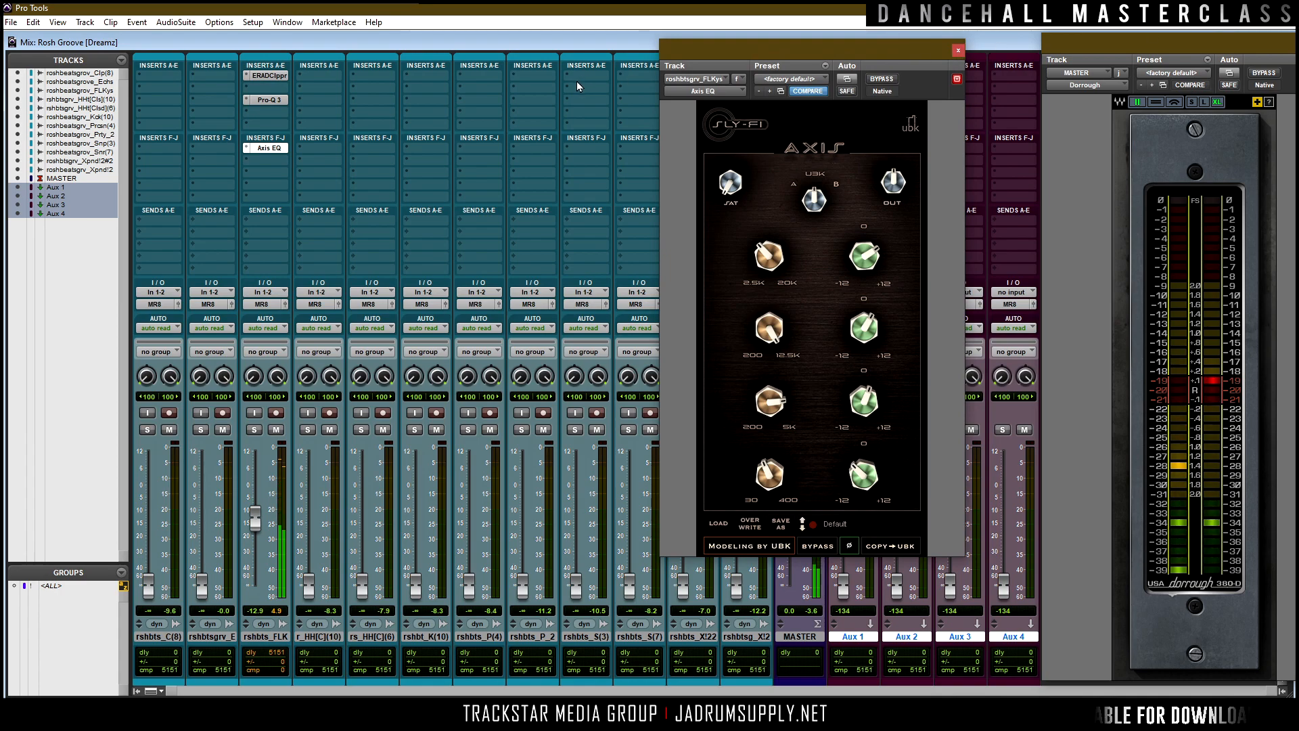
Check the arrangement in the Edit window, return to the mixer and rename the FL Keys track Piano.
key("ctrl+equal")
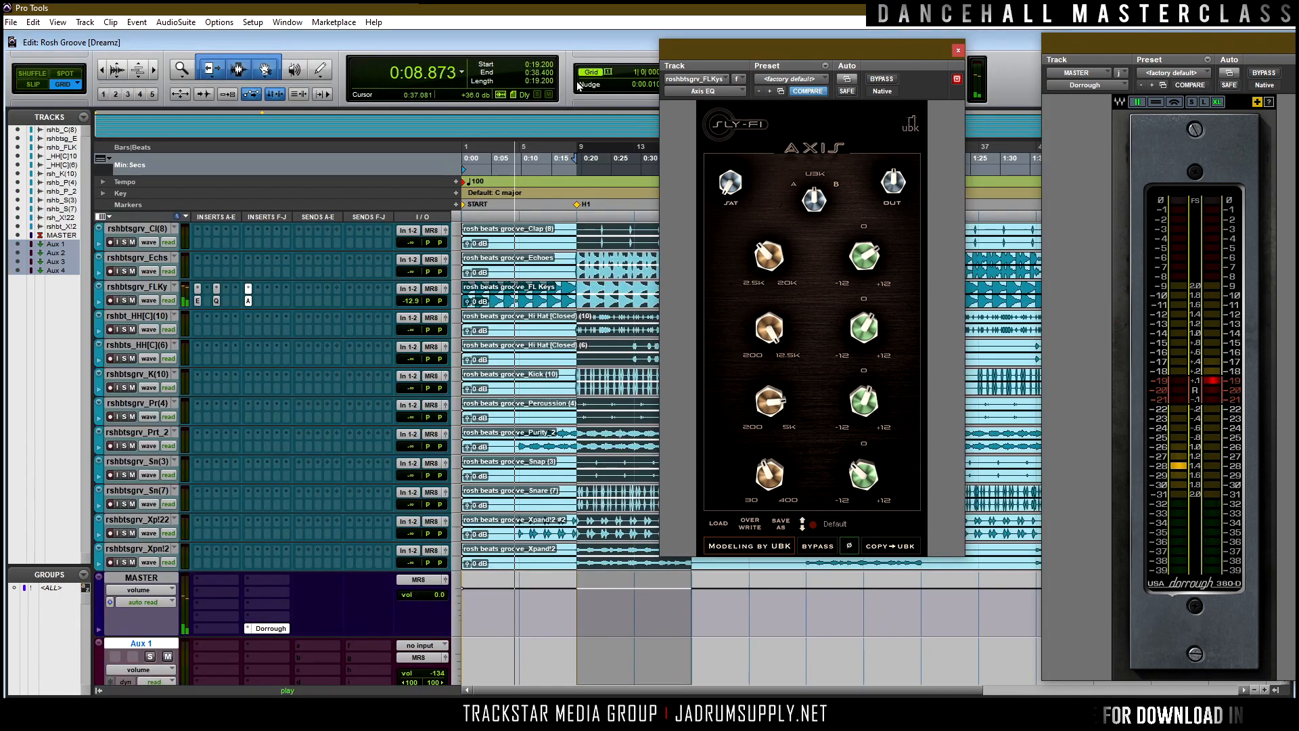
left_click(273, 94)
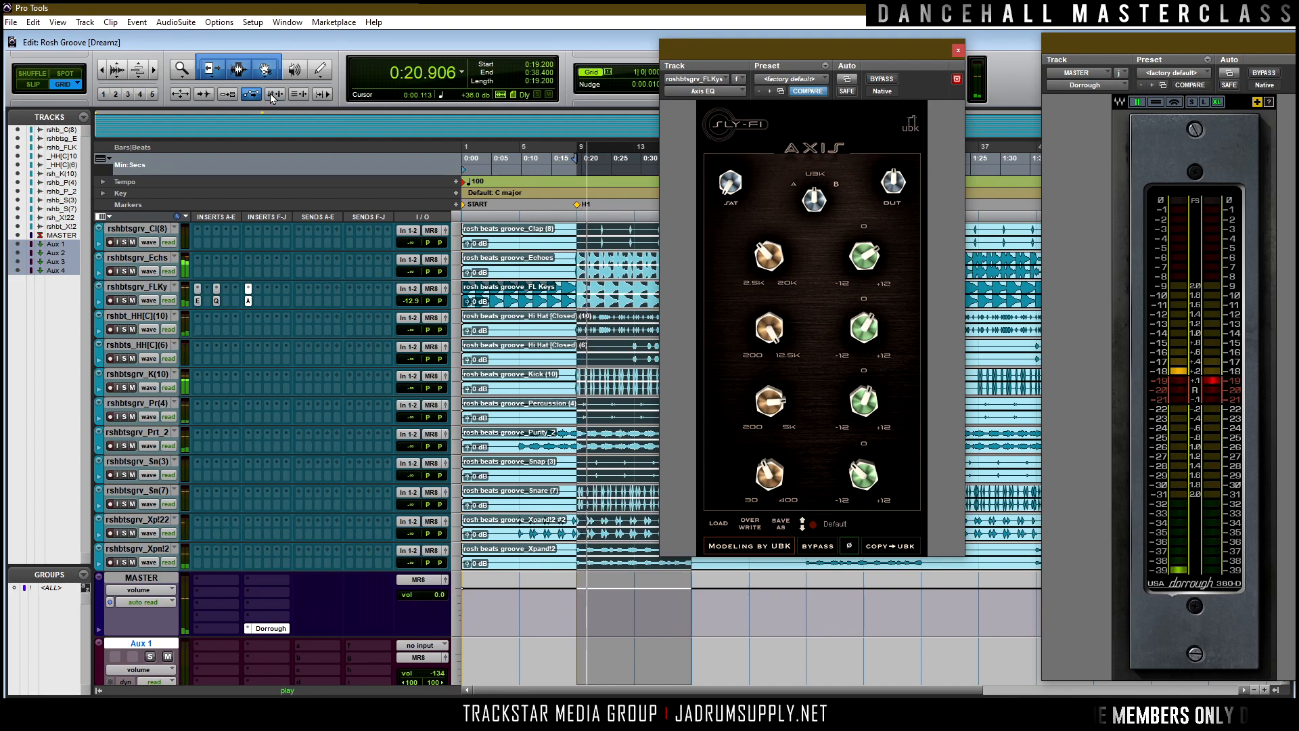
key("ctrl+equal")
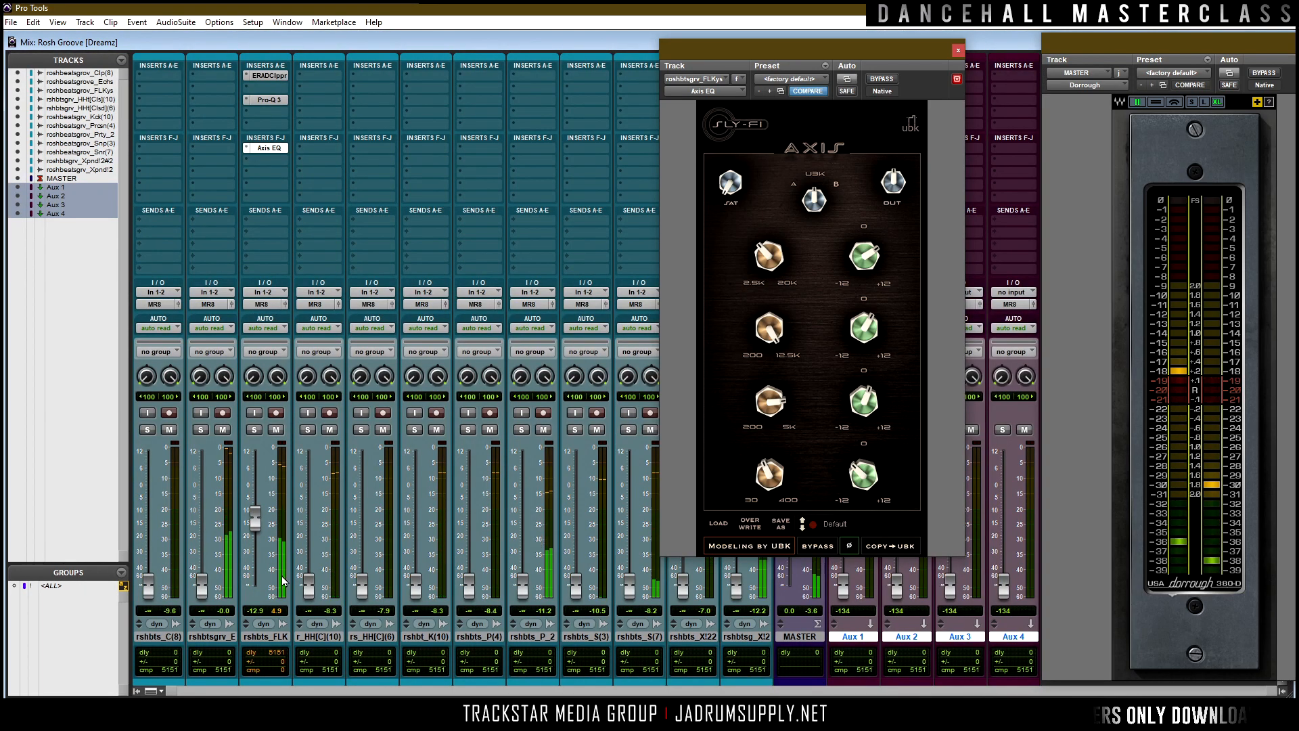
double_click(281, 638)
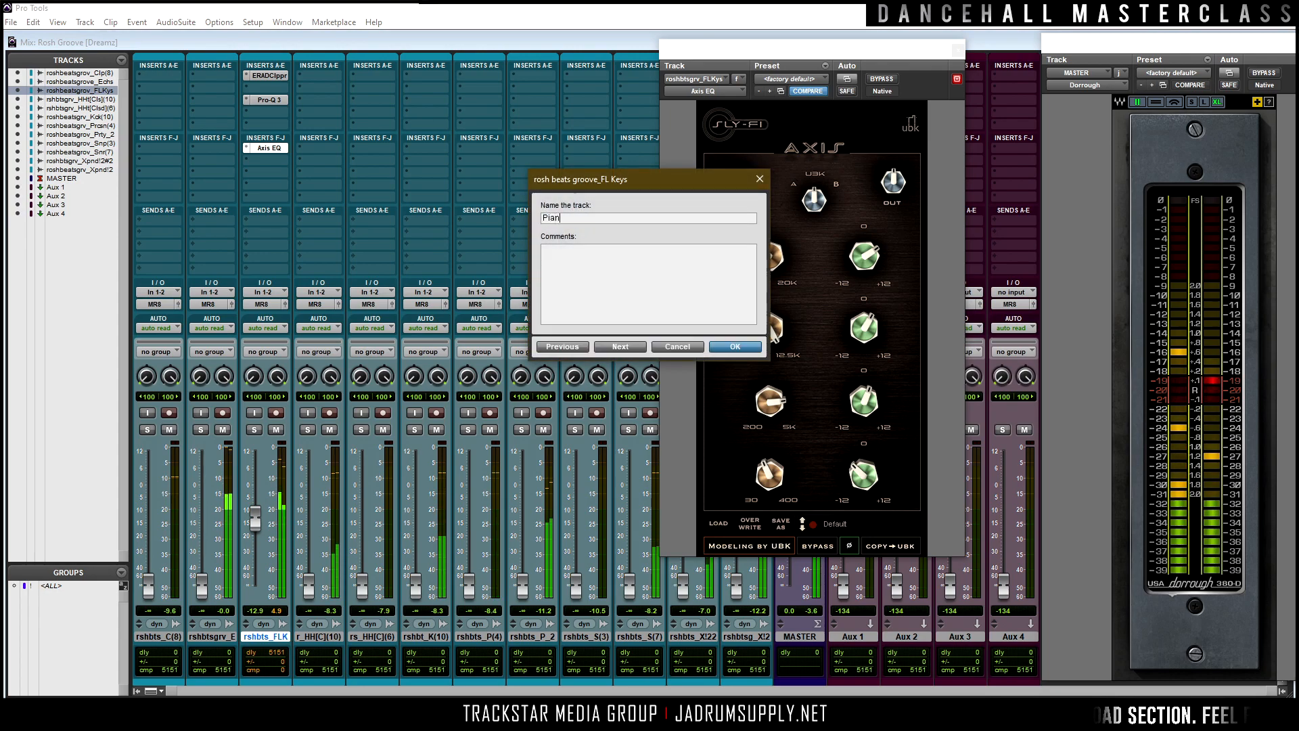
key("Return")
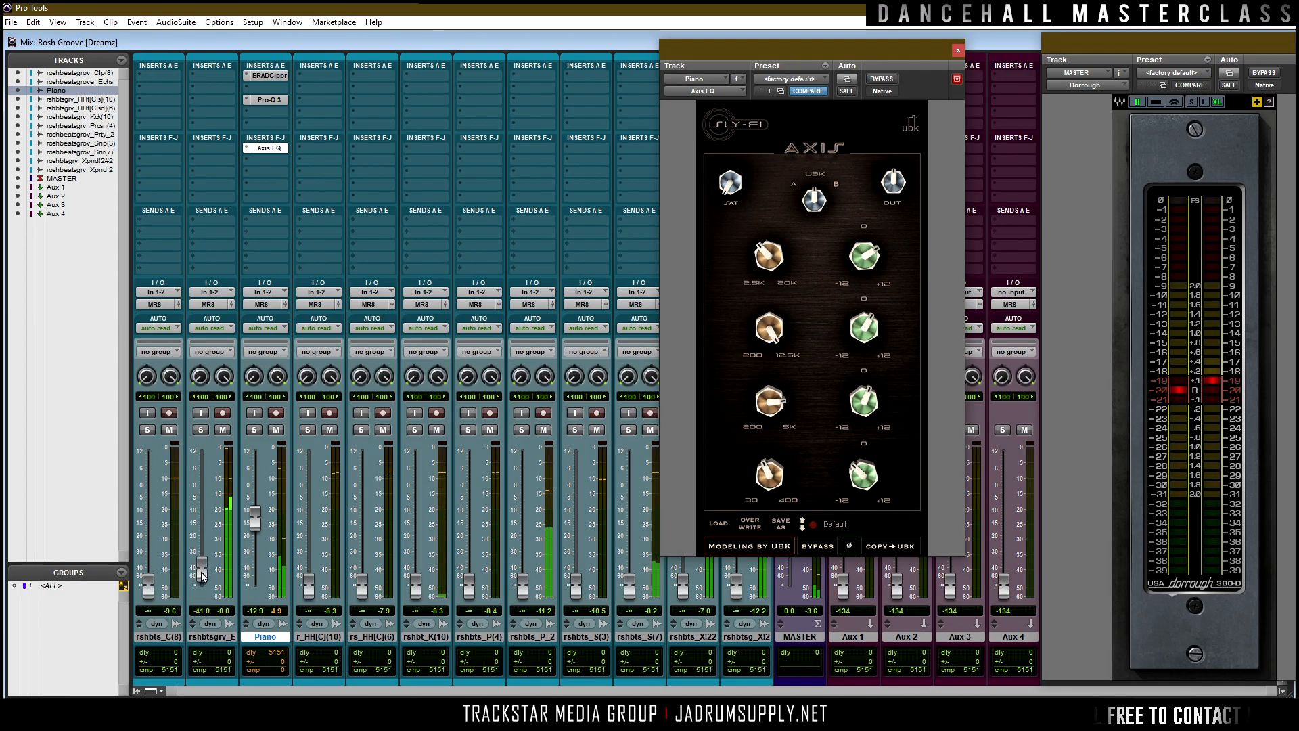
Raise the Echoes track's fader to -10.2 dB and insert a stereo FabFilter Pro-Q 3 on that track.
left_click(200, 432)
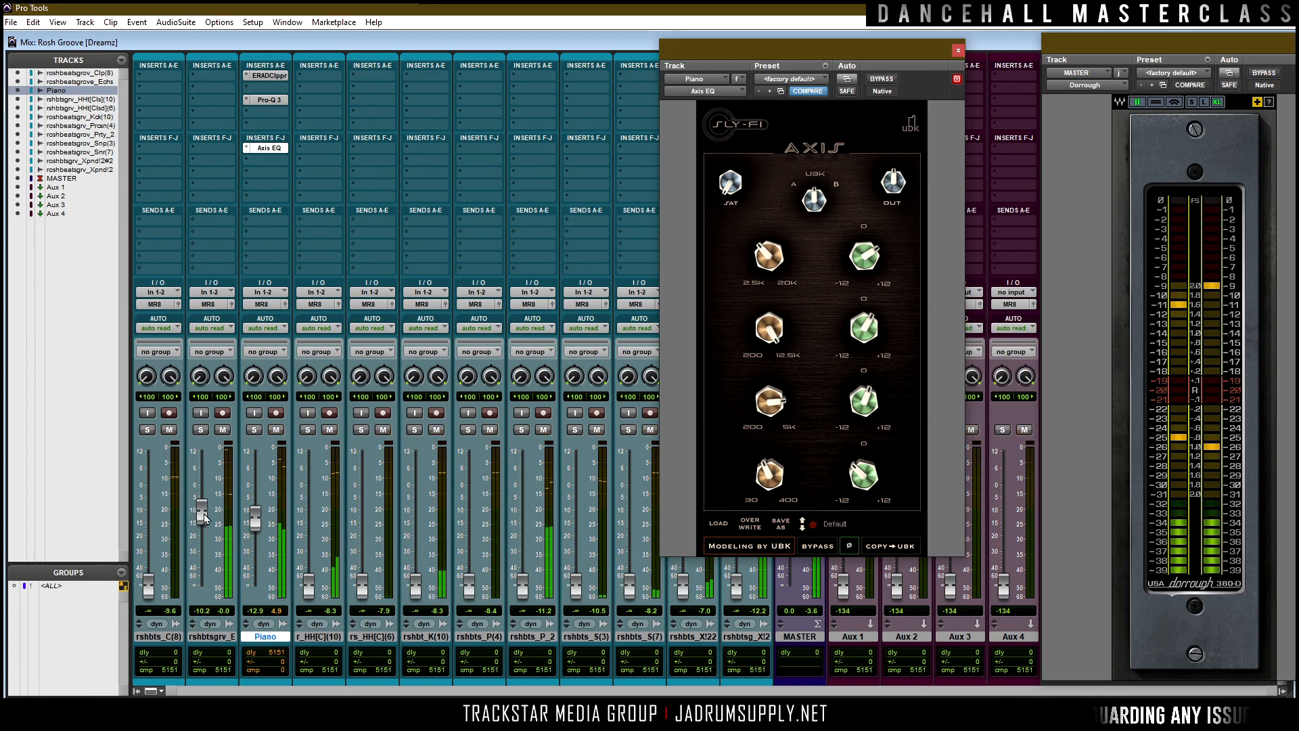
left_click(217, 82)
mouse_move(281, 97)
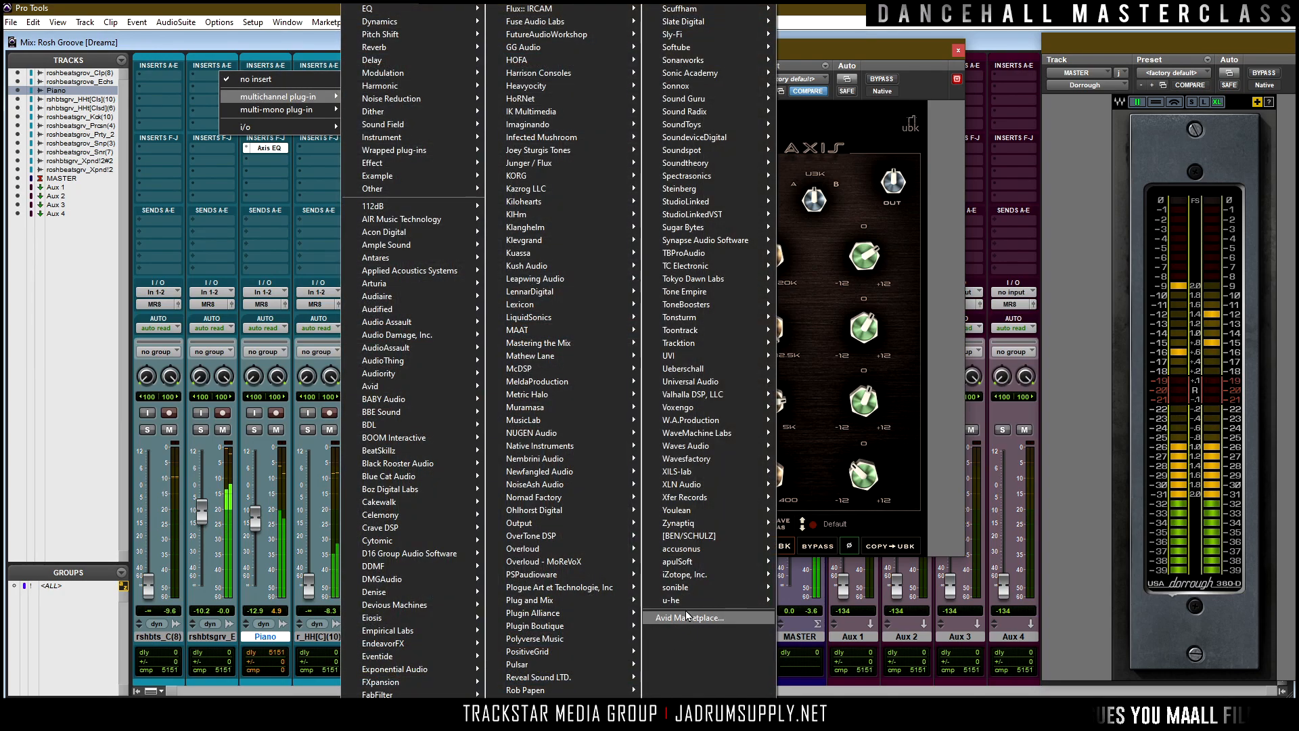
mouse_move(382, 694)
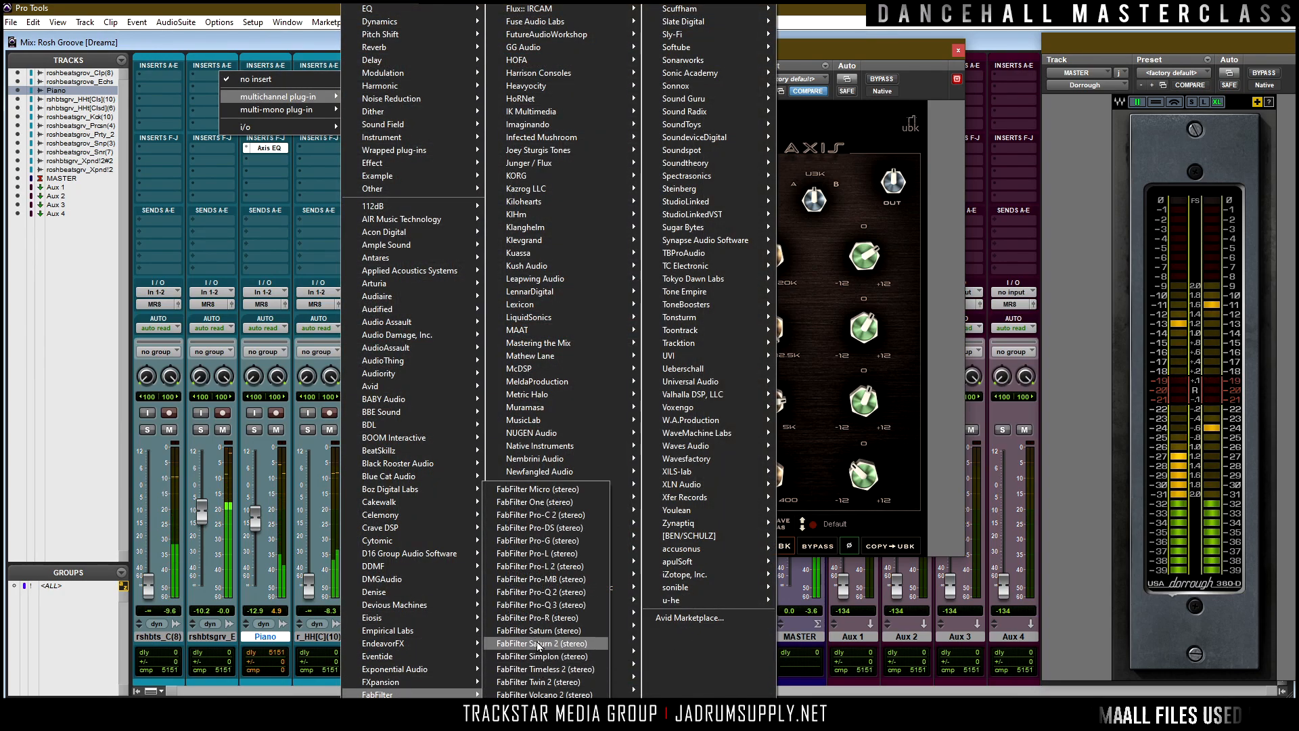
left_click(535, 607)
left_click_drag(920, 54, 733, 108)
In the Echoes Pro-Q 3, add a 48 dB/oct low cut at about 94 Hz and a bell cut of about -16 dB near 228 Hz.
left_click_drag(490, 288, 621, 298)
left_click(676, 339)
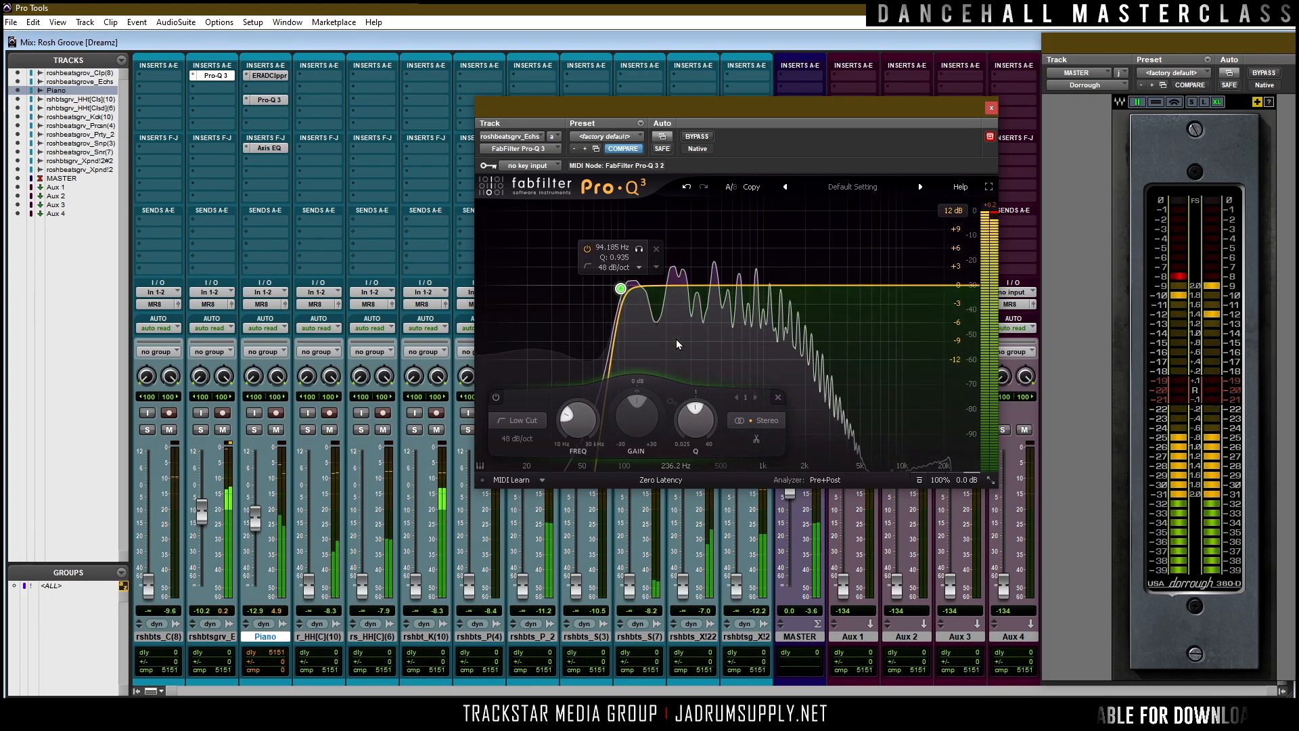
left_click_drag(676, 339, 676, 292)
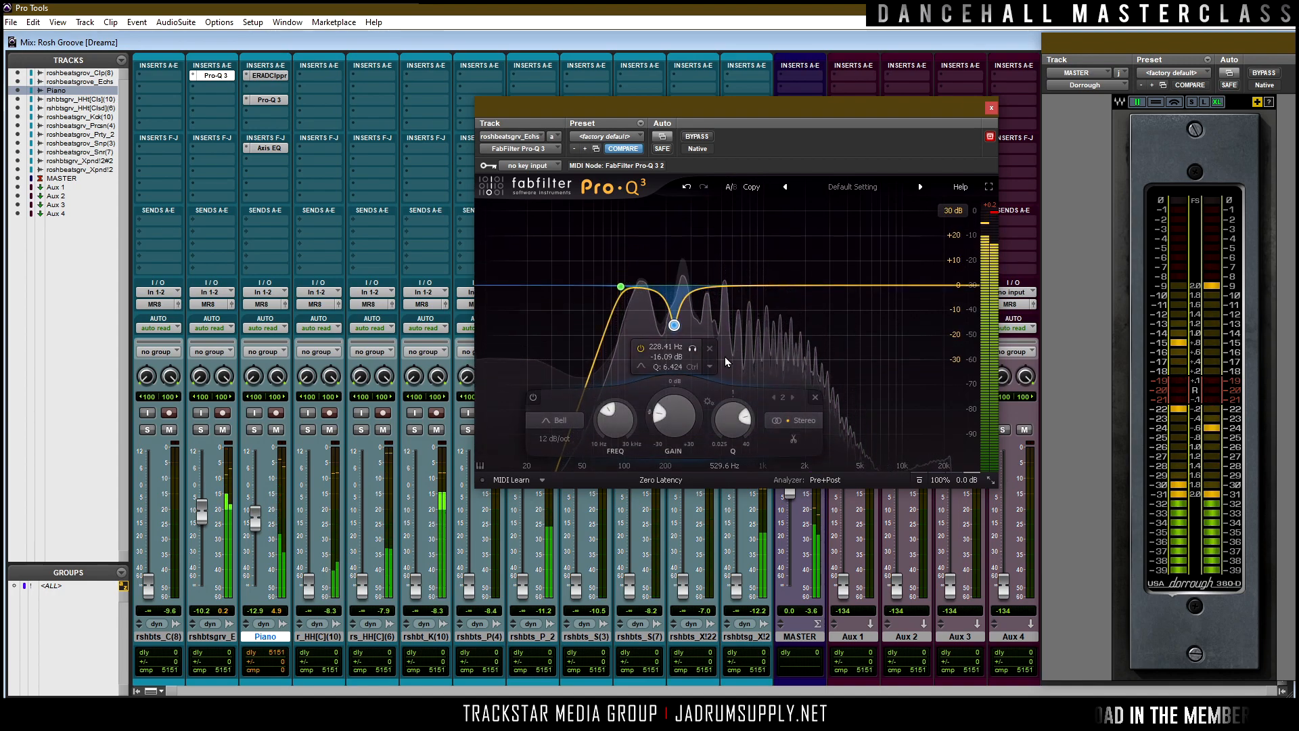
Add a narrow bell cut near 530 Hz, and narrow the 228 Hz cut to Q 40, moving it to about 195 Hz at -24.5 dB.
mouse_move(739, 350)
left_mouse_down()
mouse_move(727, 271)
mouse_move(726, 347)
left_mouse_up()
scroll(724, 292, "up", 10)
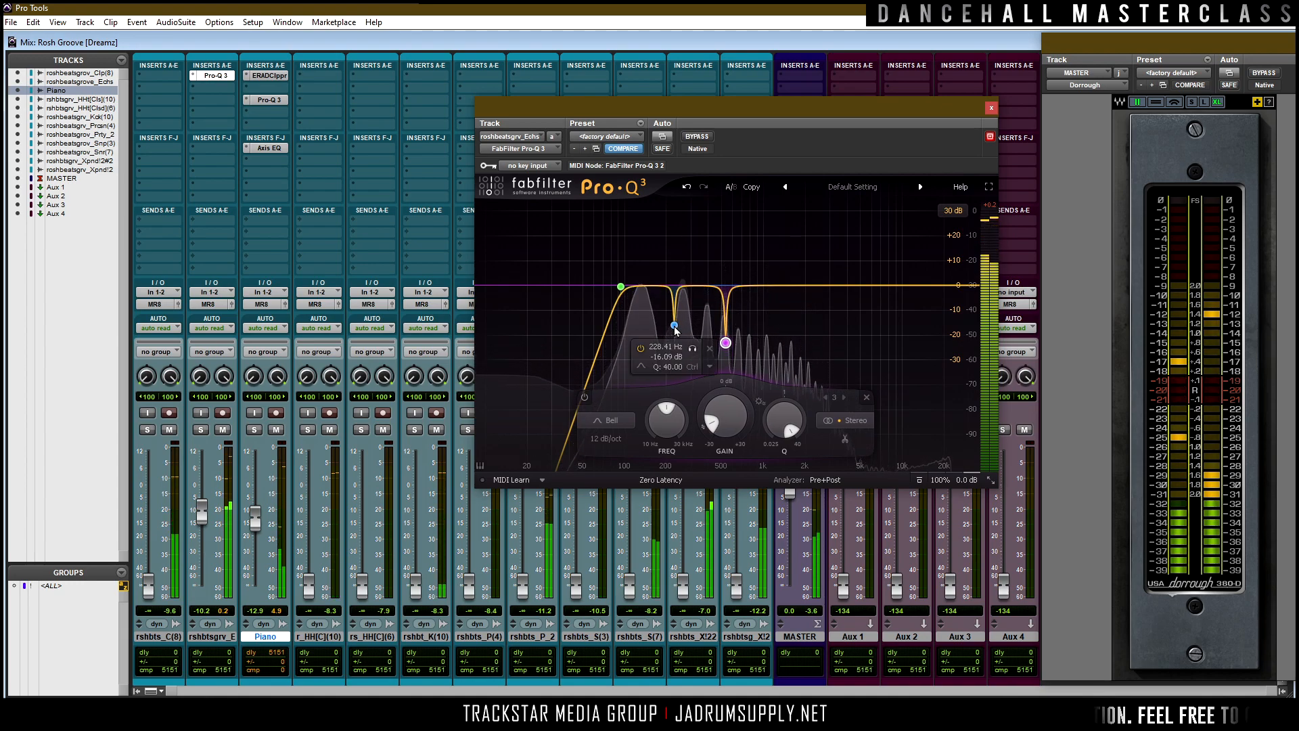
scroll(674, 326, "up", 10)
left_click_drag(674, 326, 664, 349)
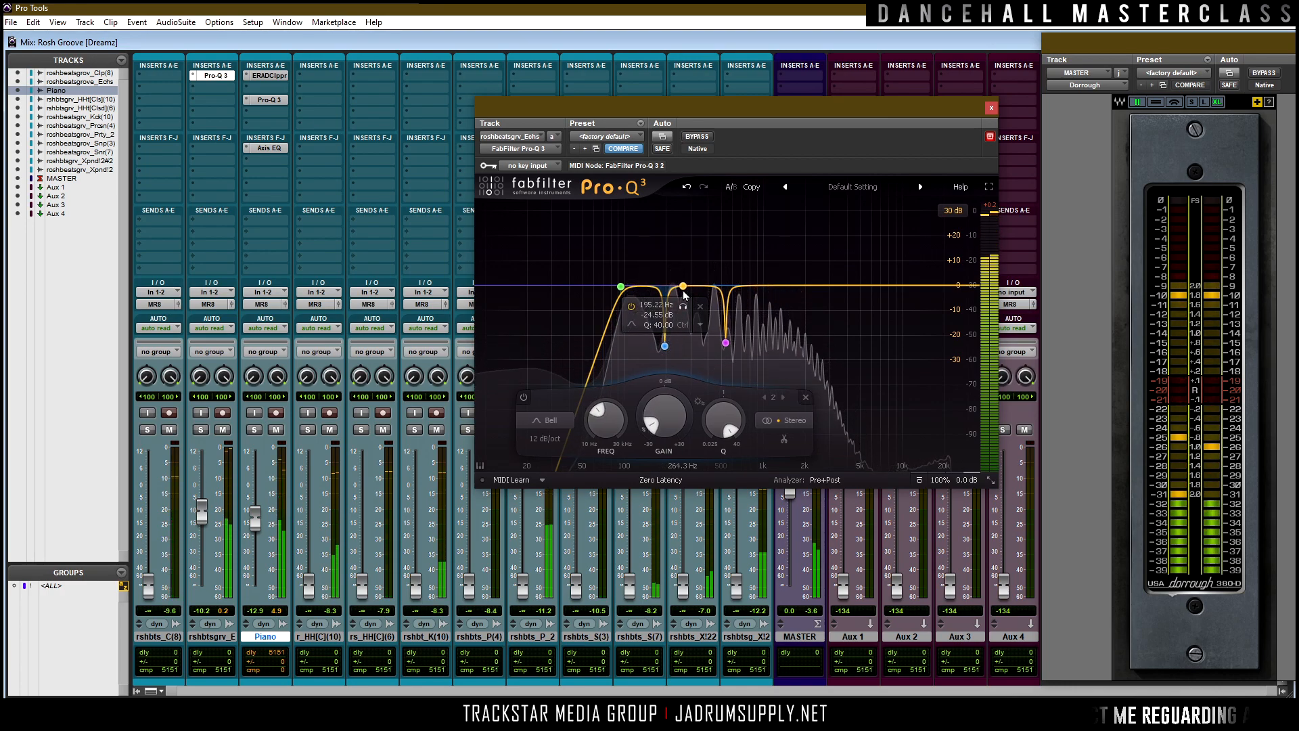
Add bell cuts near 264 Hz and at about 130 Hz with -11.2 dB, and lower the Echoes fader to -22.2 dB.
left_click_drag(683, 290, 684, 330)
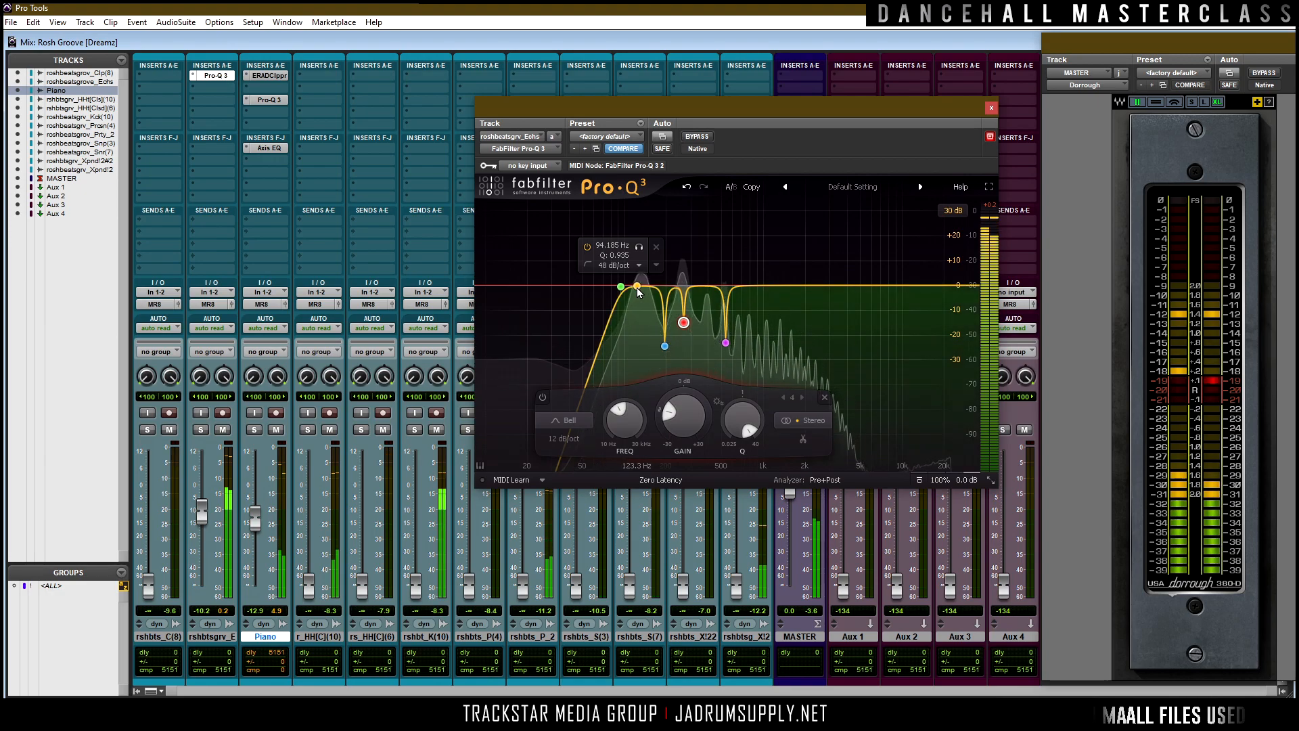
left_click_drag(639, 287, 641, 317)
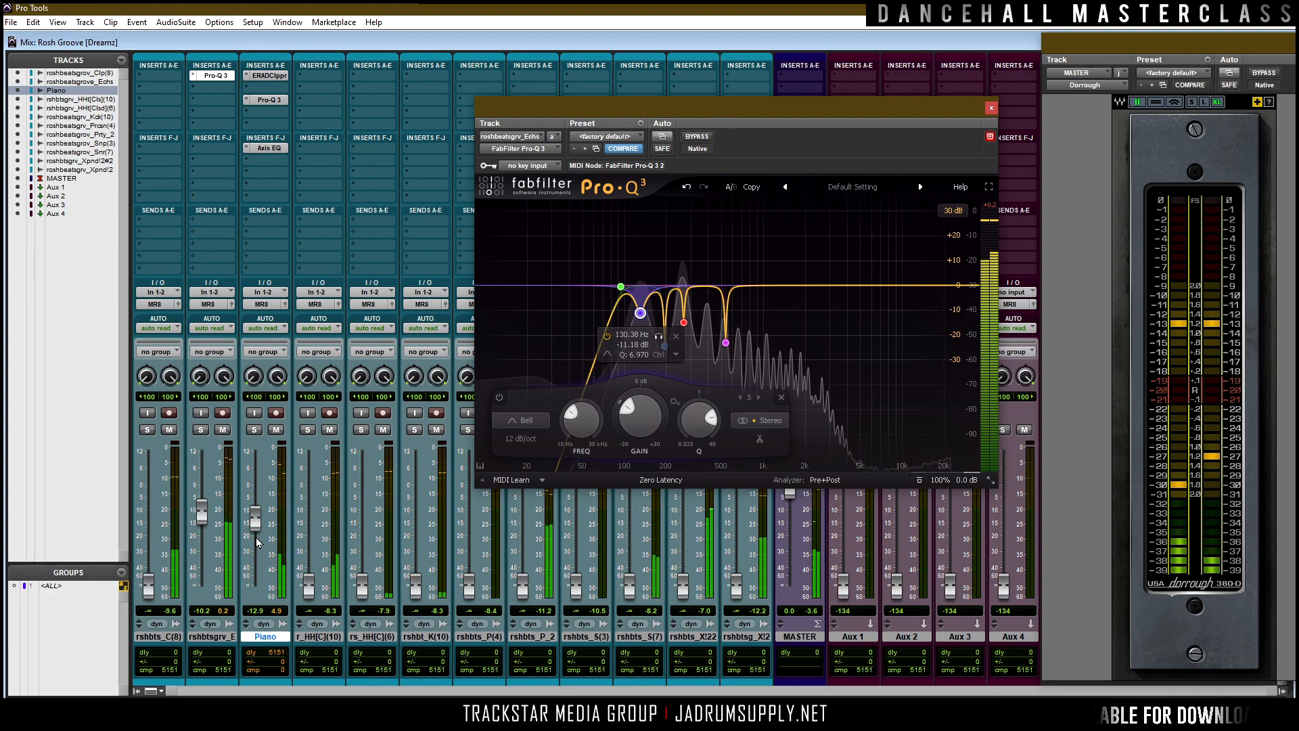
left_click_drag(201, 528, 201, 548)
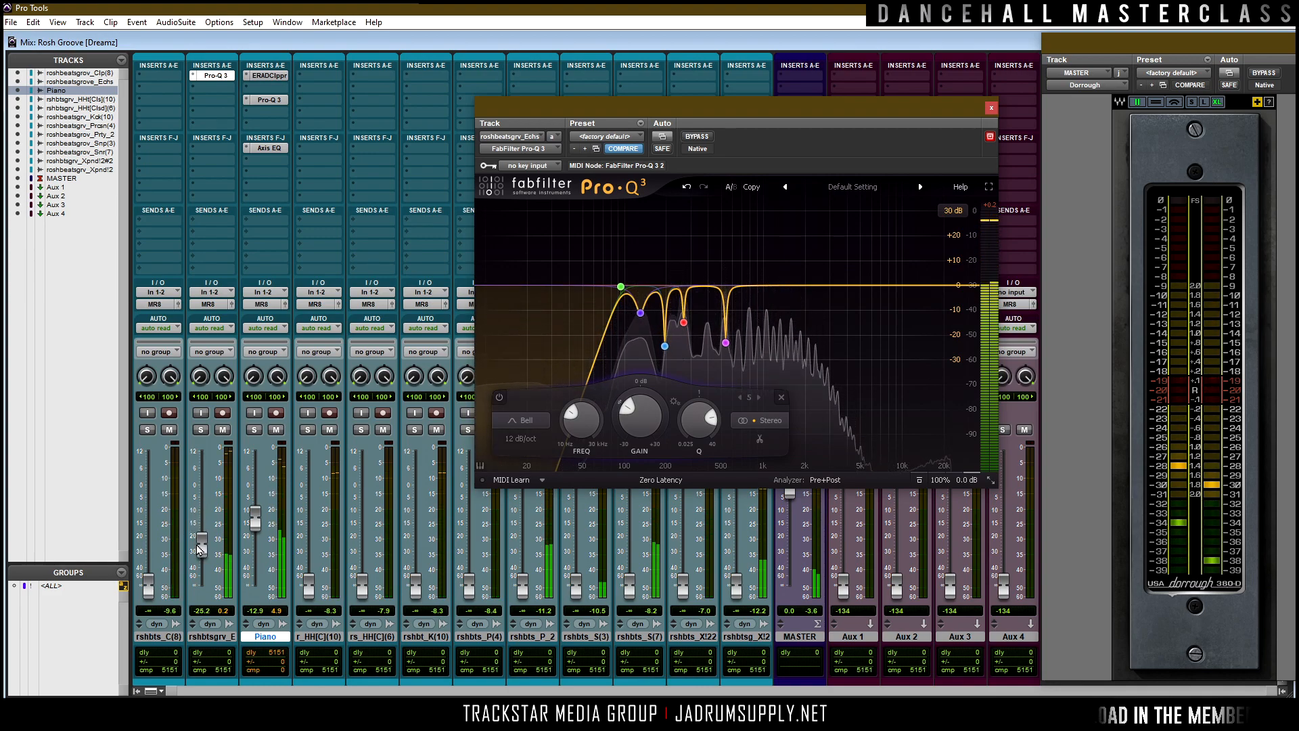
Add a slight, broad high-frequency boost on Echoes and reshape the low cut to about 78 Hz, Q 0.164 and 72 dB/oct.
left_click_drag(842, 282, 858, 281)
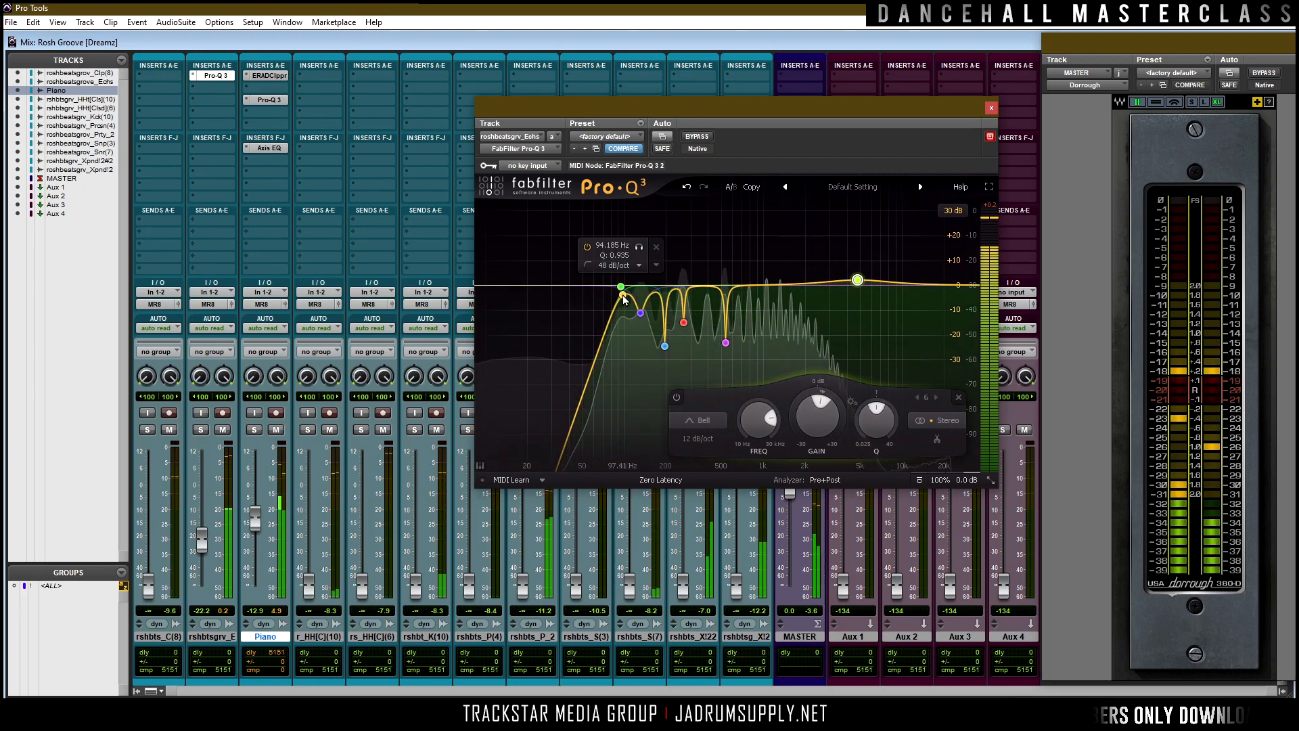
left_click_drag(620, 286, 601, 304)
scroll(601, 314, "up", 3)
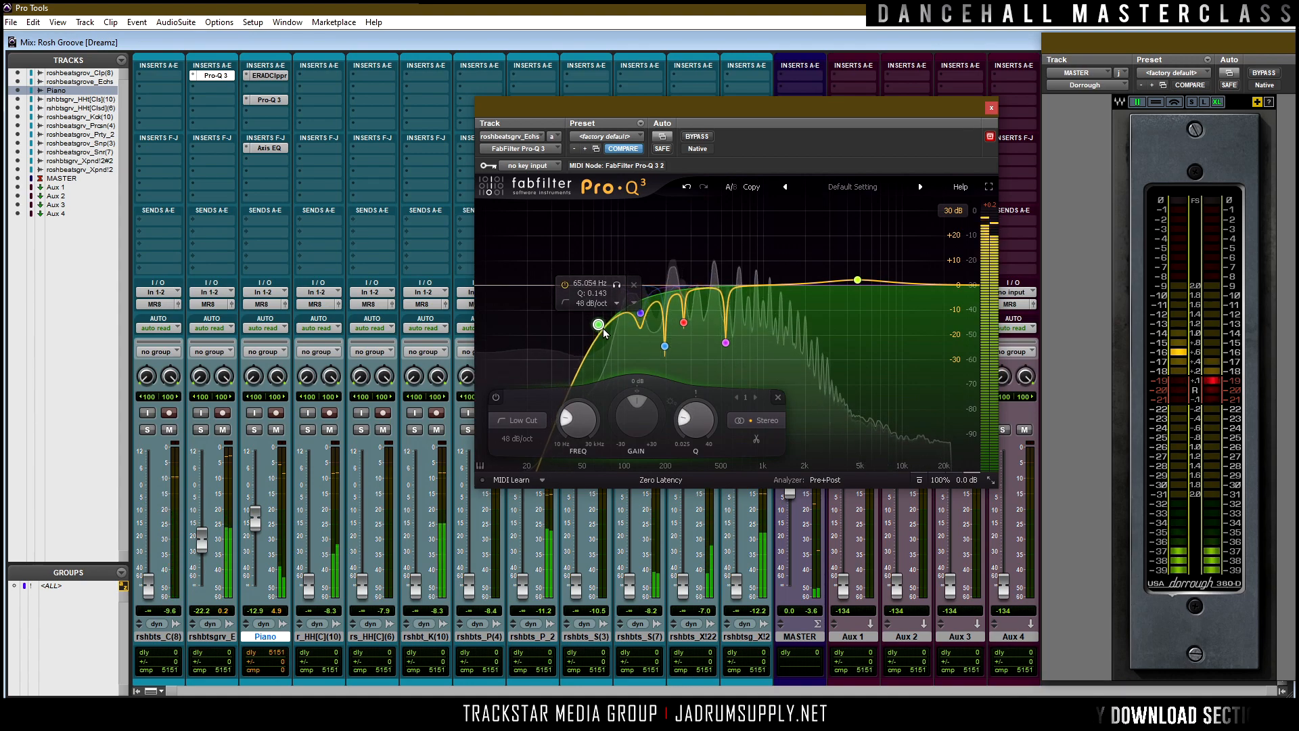
scroll(607, 330, "down", 2)
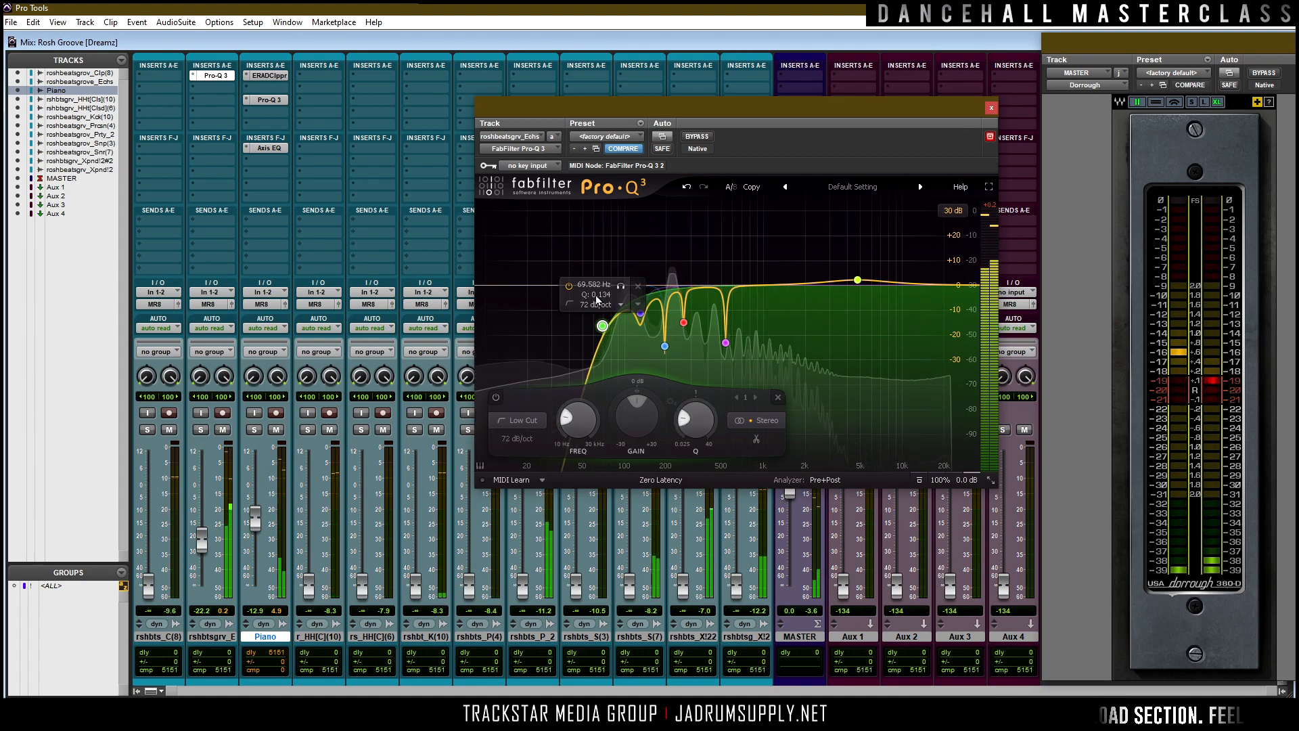
left_click_drag(603, 323, 609, 324)
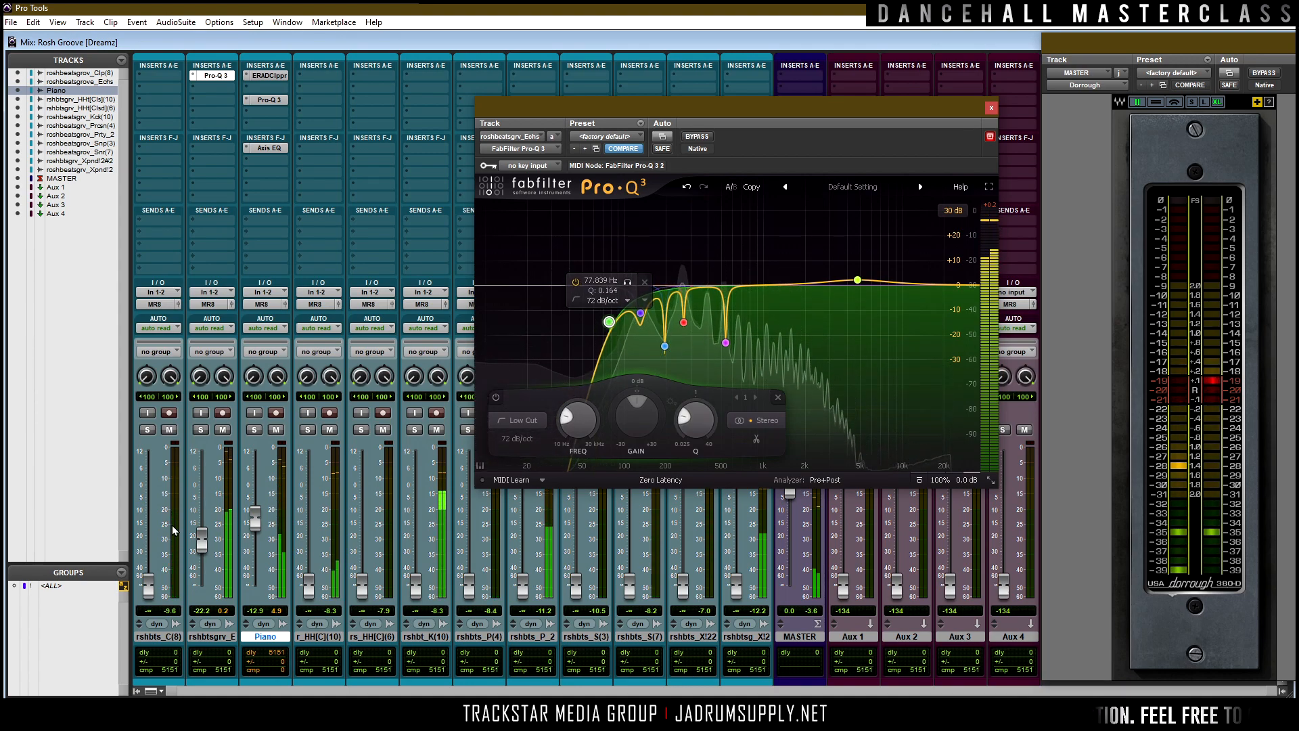
Balance the Echoes and Piano tracks by raising their faders to -16.2 dB and -10.8 dB.
left_click_drag(204, 538, 205, 490)
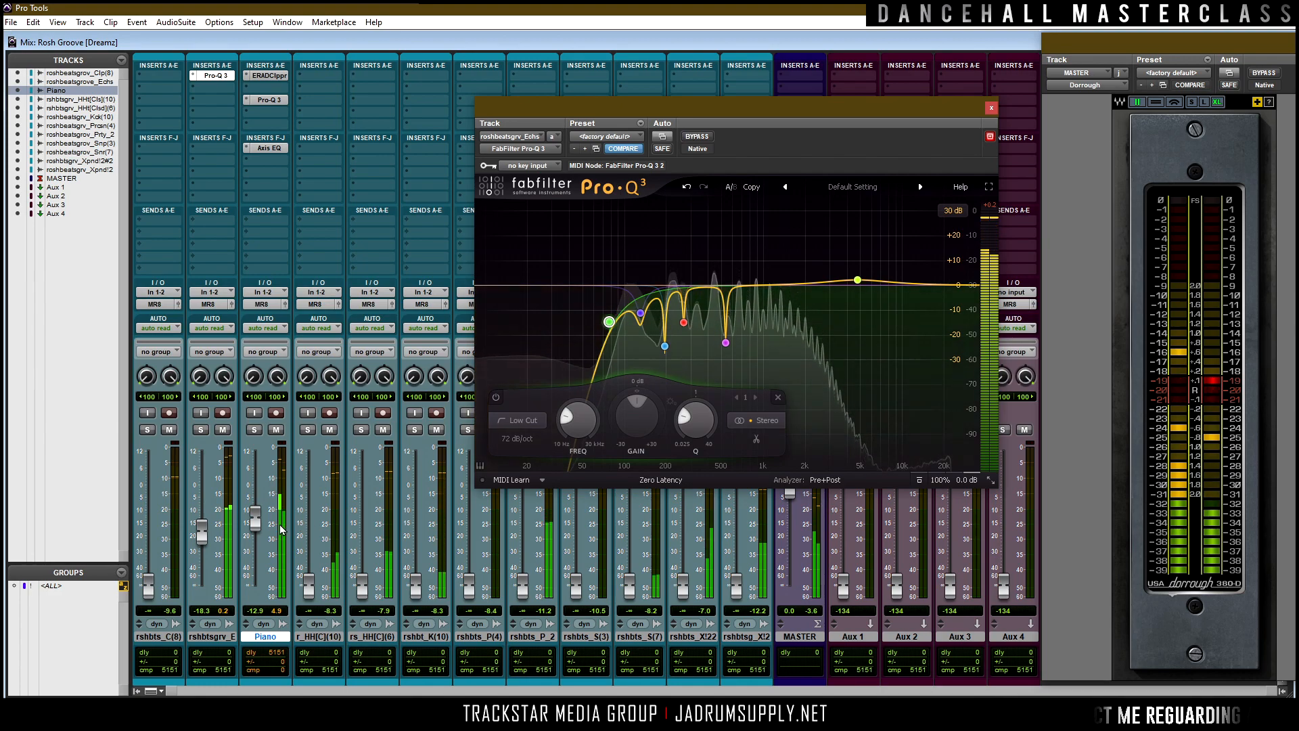
left_click_drag(255, 503, 255, 461)
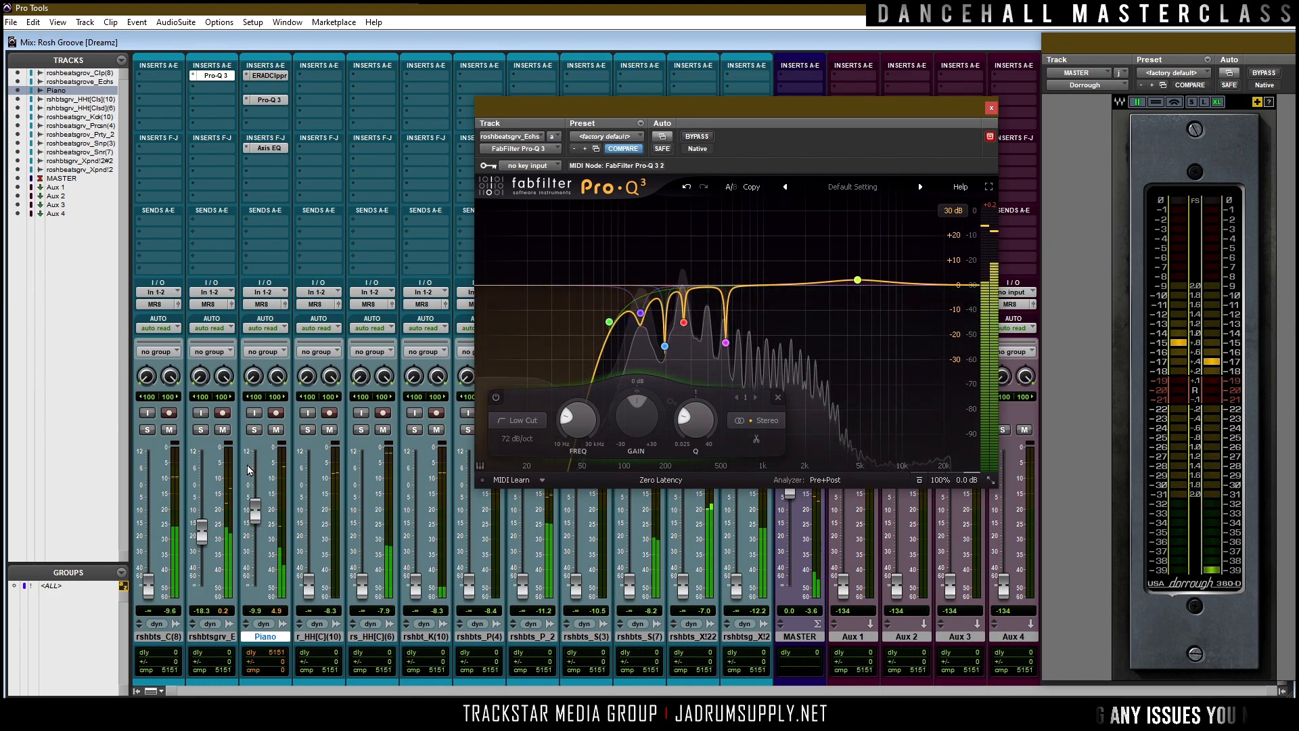
left_click_drag(207, 535, 207, 502)
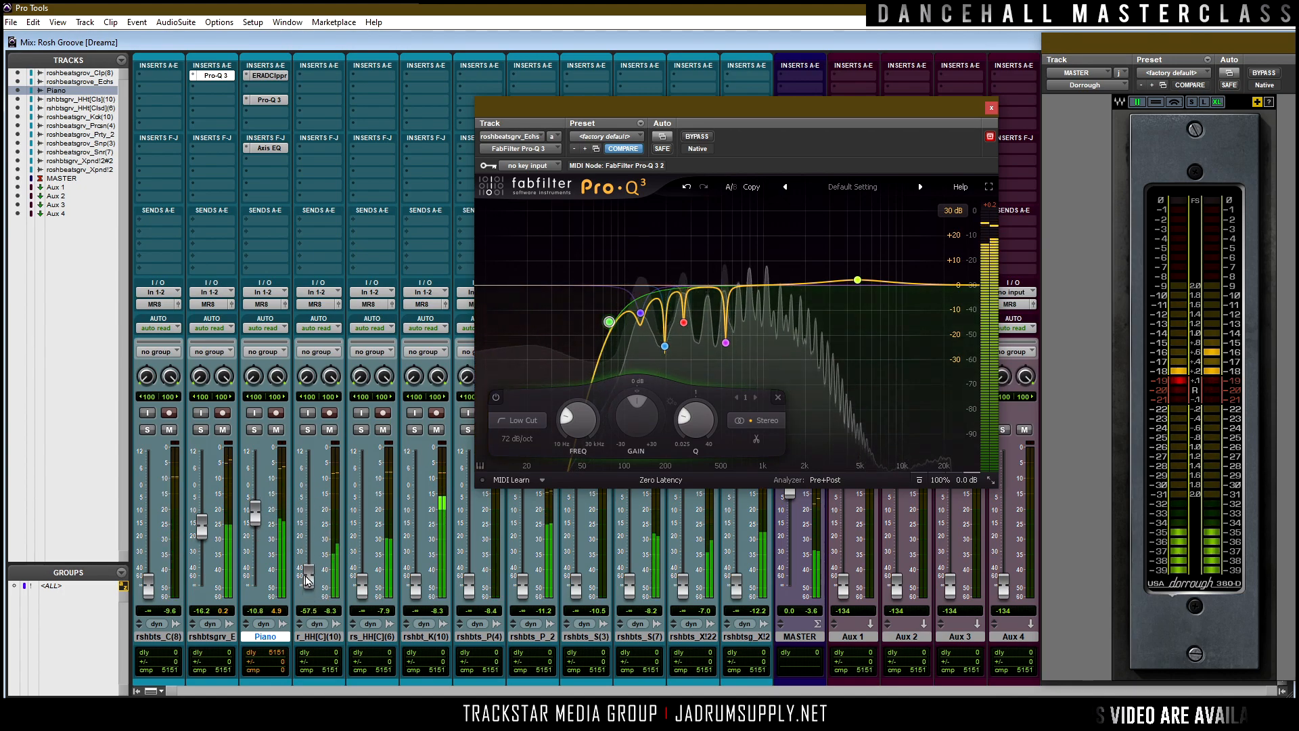
Raise the Hi Hat [Closed] (10) track's fader to -17.9 dB and rename the track Hi Hat.
double_click(320, 637)
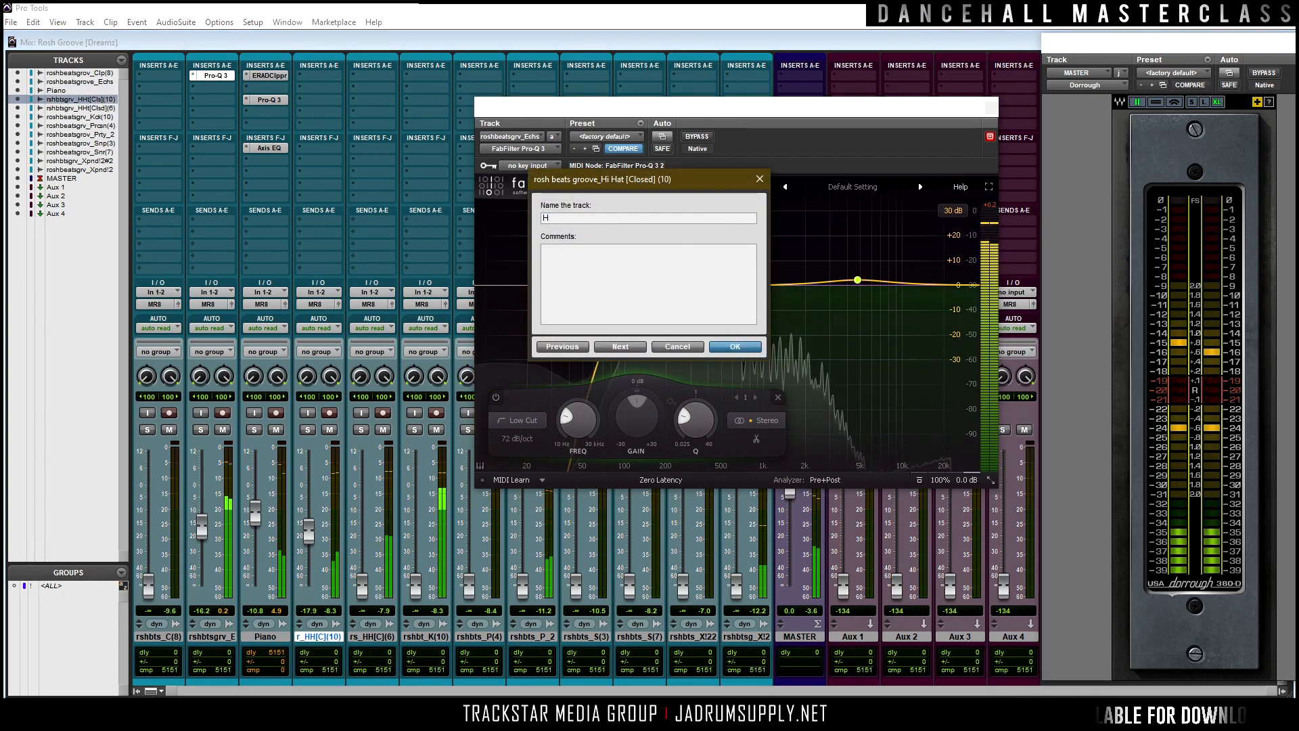
type("Hi Hat")
key("Return")
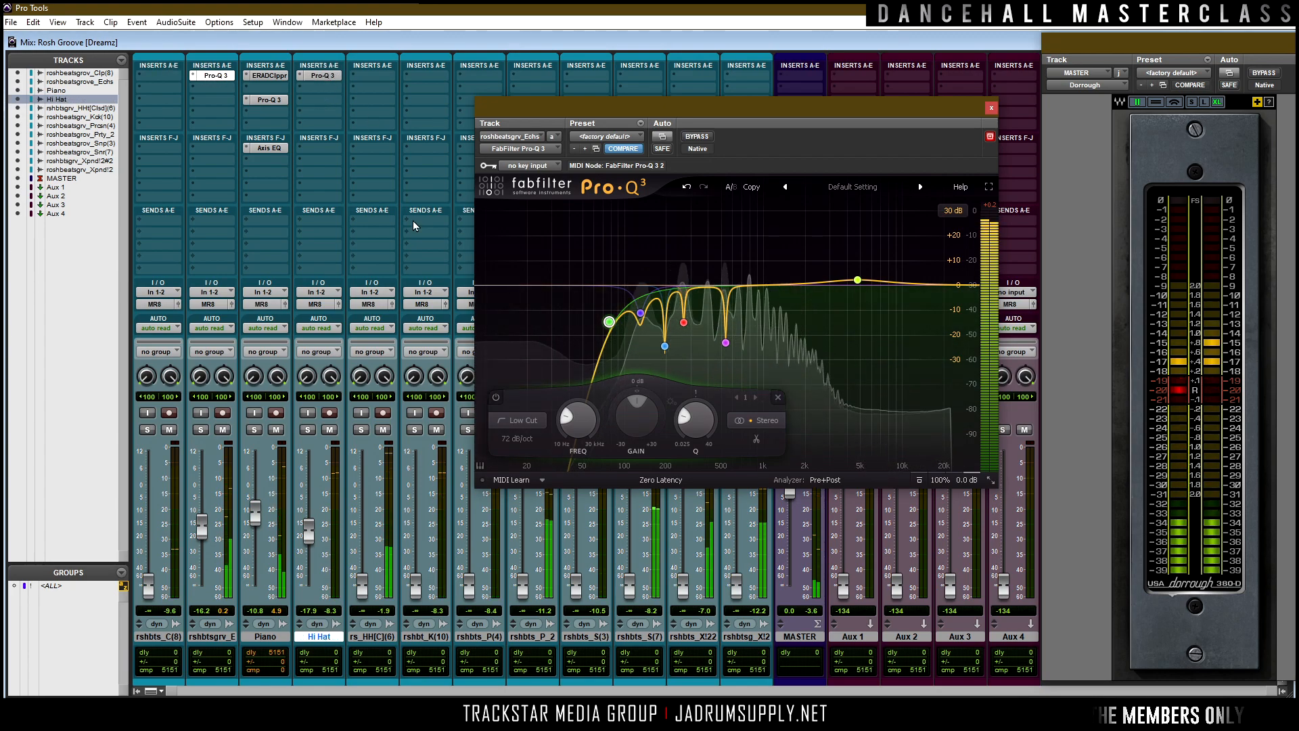
Reset the Pro-Q 3 copied onto Hi Hat to the Default Setting and add a 72 dB/oct low cut at about 2080 Hz.
left_click(324, 76)
left_click(838, 187)
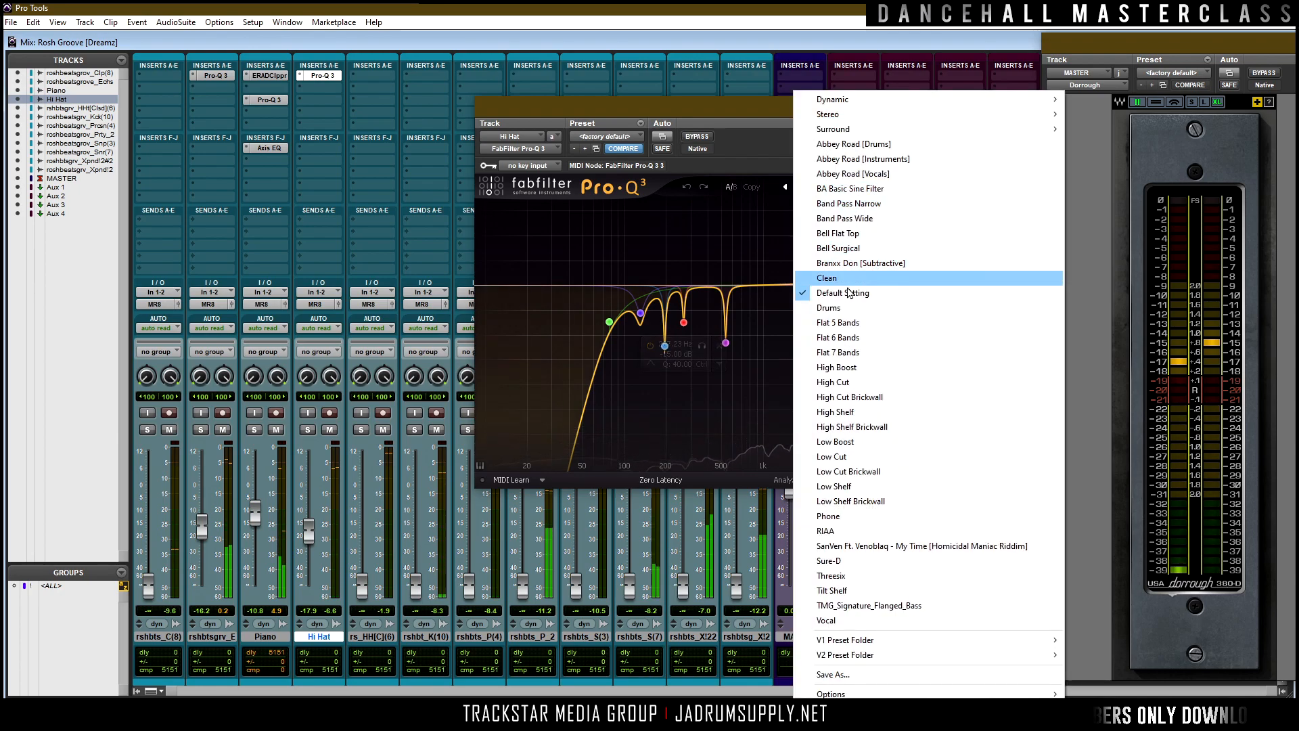
left_click(842, 292)
left_click_drag(497, 290, 807, 299)
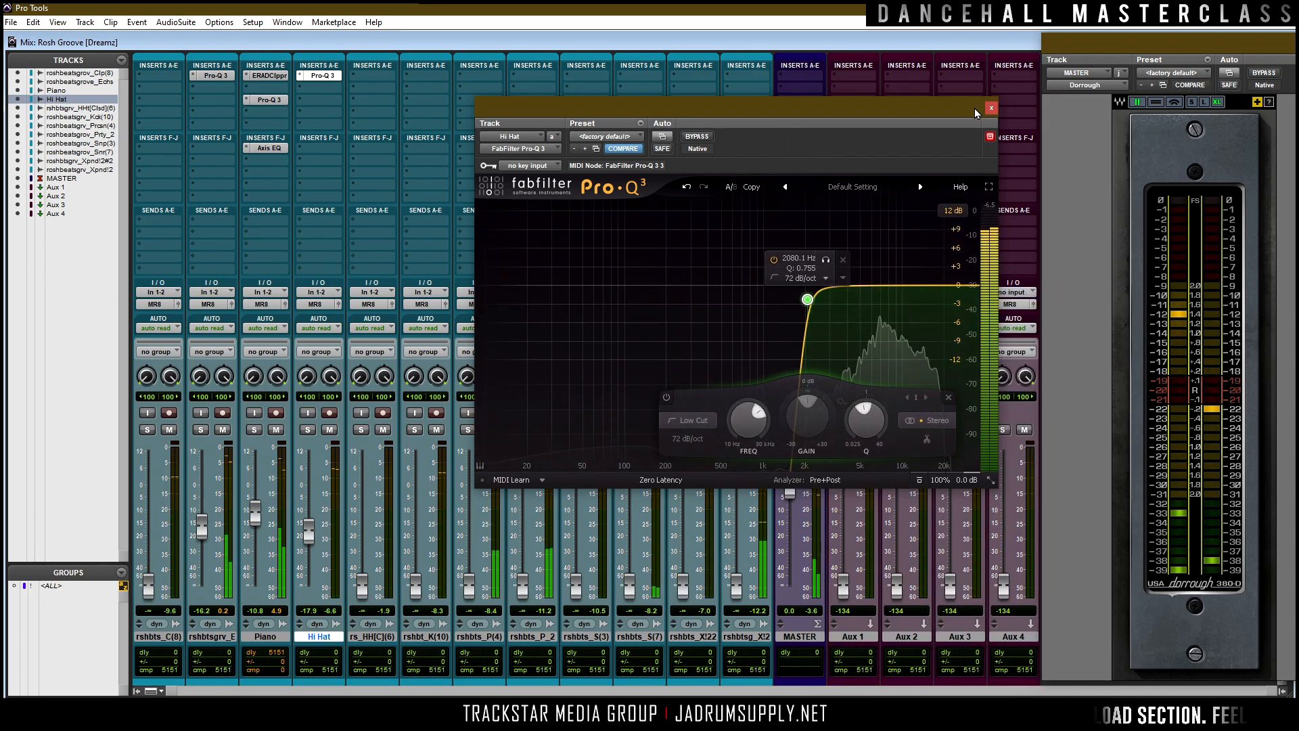
key("ctrl+w")
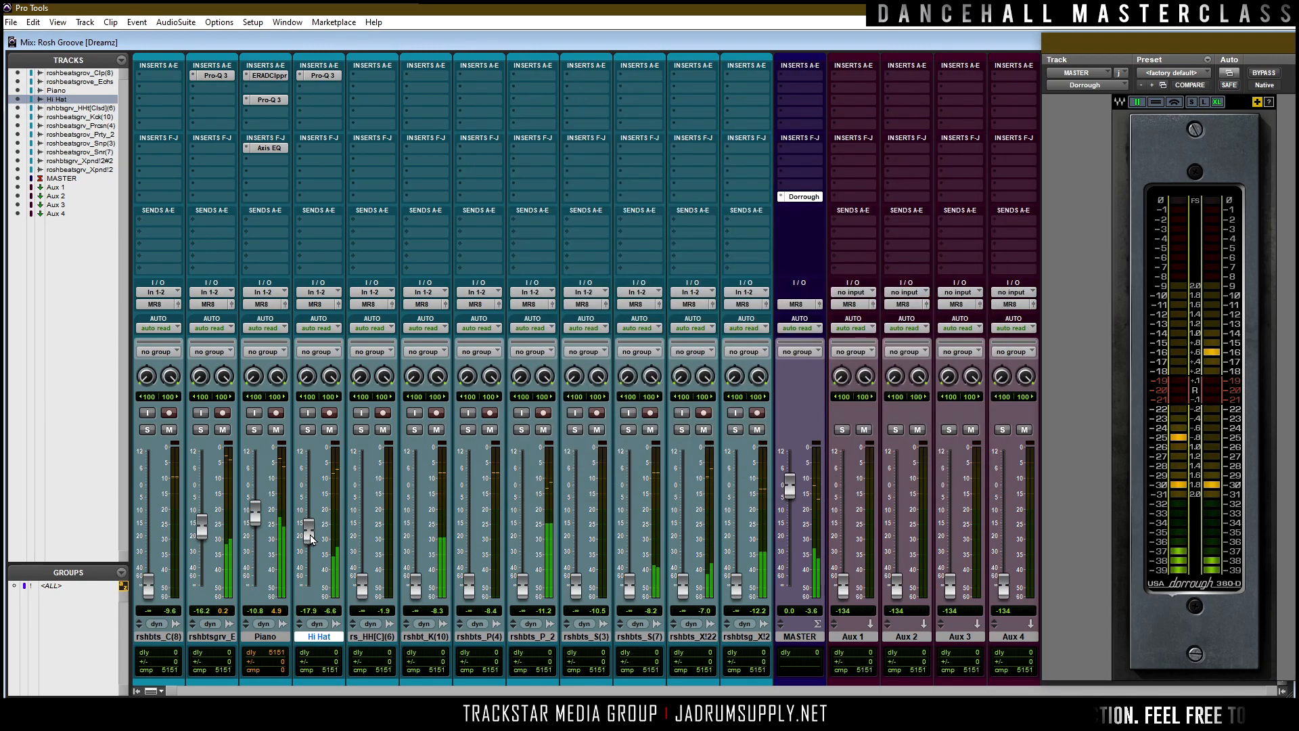
Centre the pans of the Hi Hat and kick tracks, and set their faders to -15.8 dB and -11.8 dB.
left_click_drag(308, 518, 308, 514)
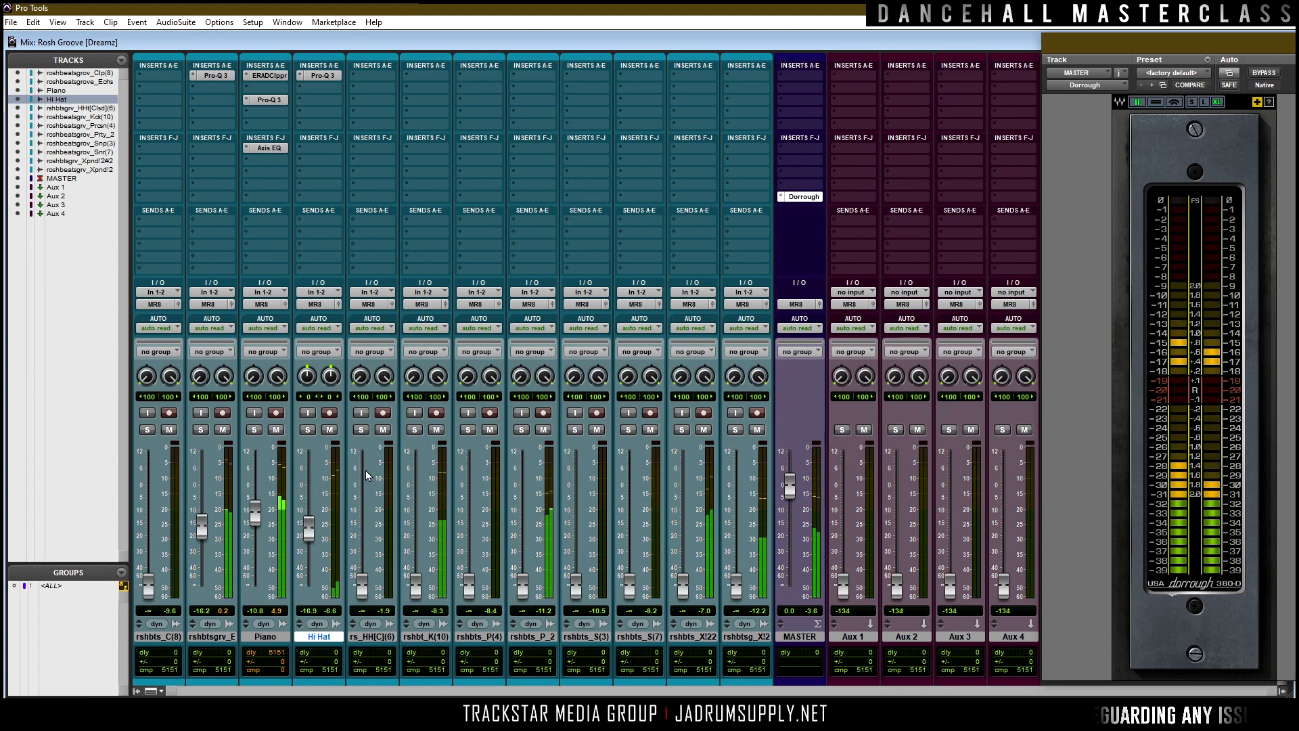
left_click_drag(311, 531, 307, 527)
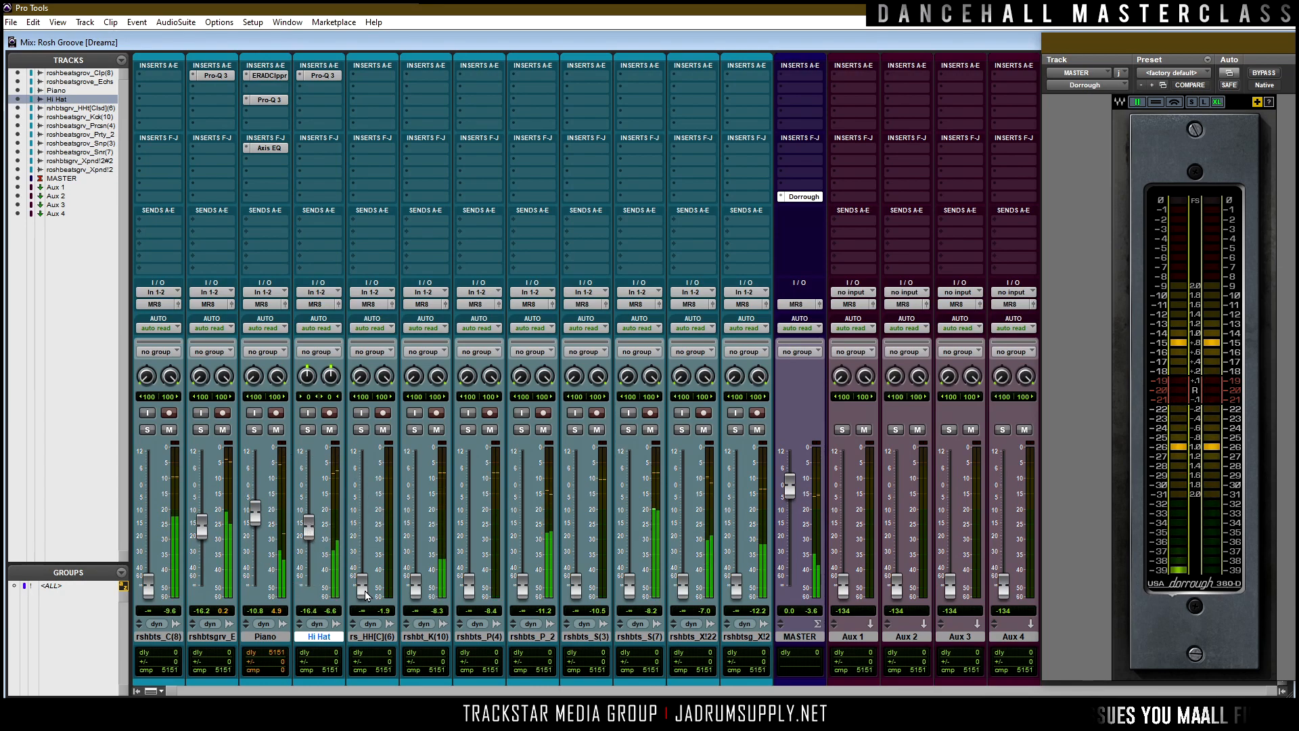
left_click_drag(365, 555, 426, 600)
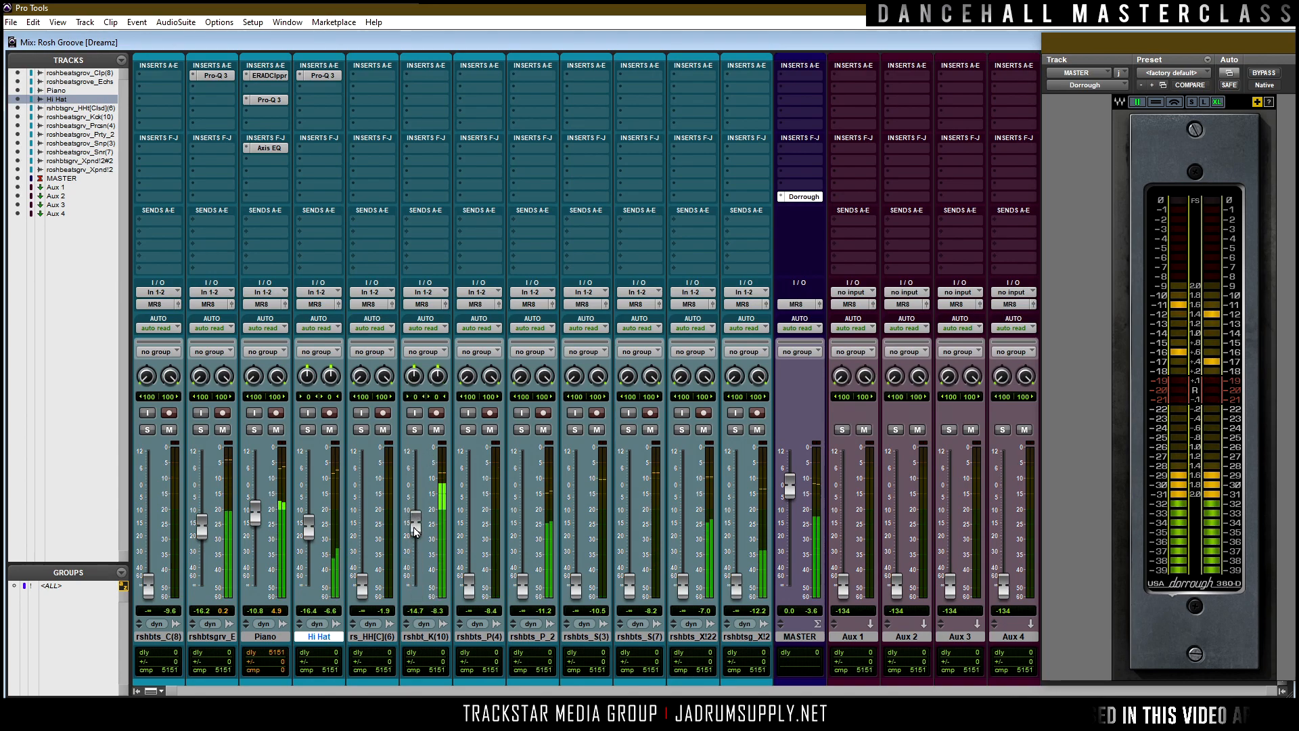
left_click_drag(318, 544, 317, 538)
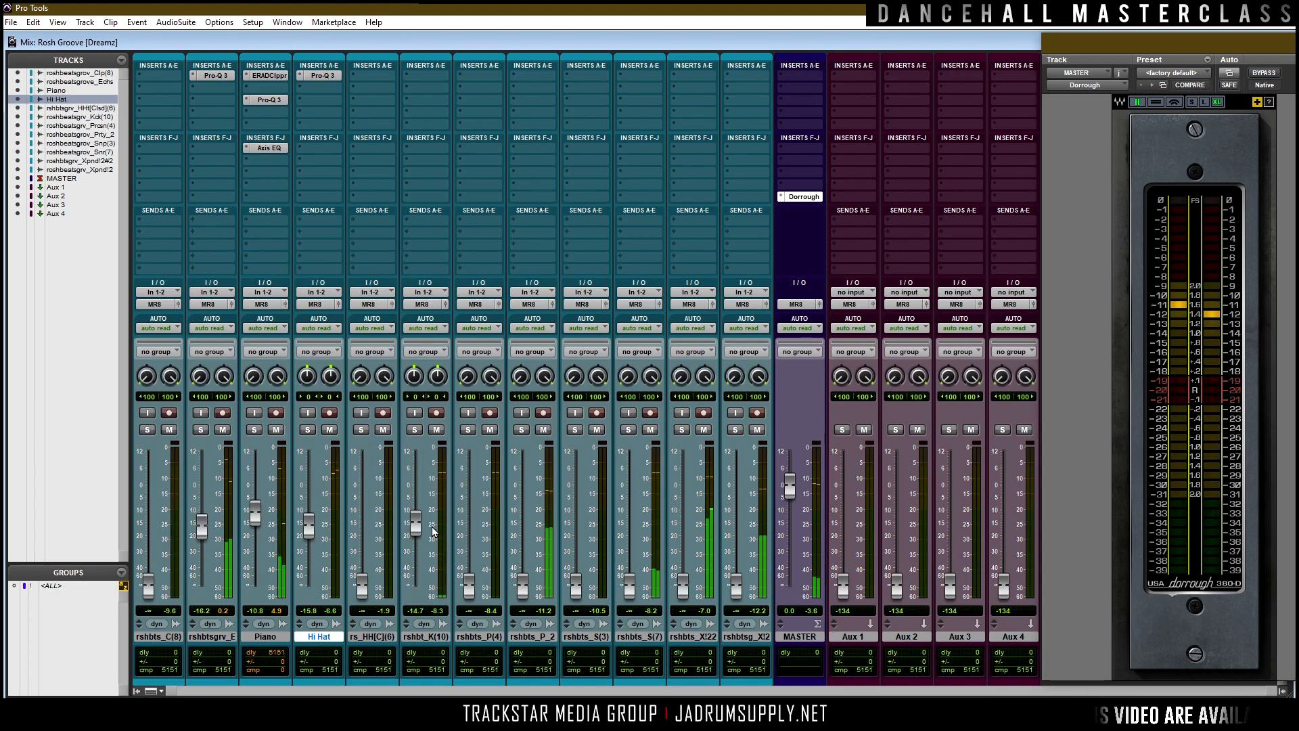
left_click_drag(417, 533, 418, 523)
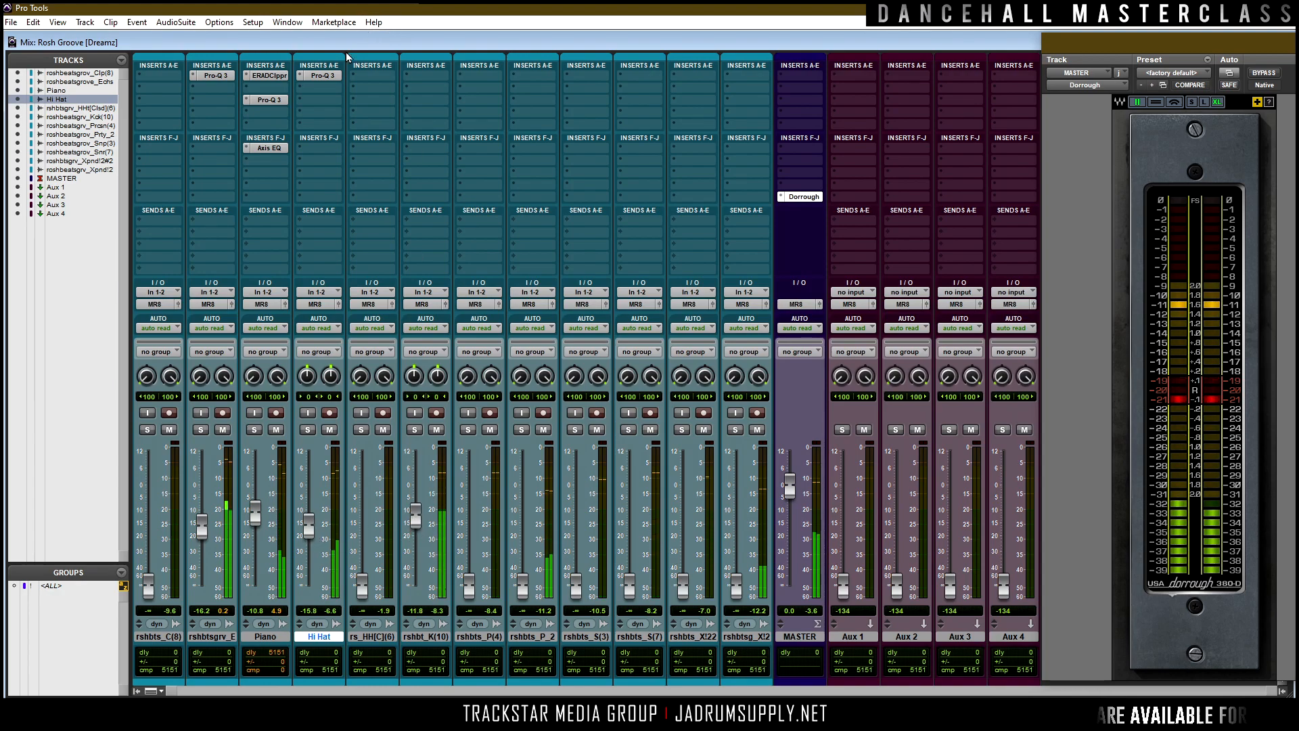
Copy the Hi Hat's Pro-Q 3 to the kick track and change its low cut to about 20 Hz at 36 dB/oct.
left_click_drag(327, 76, 424, 99)
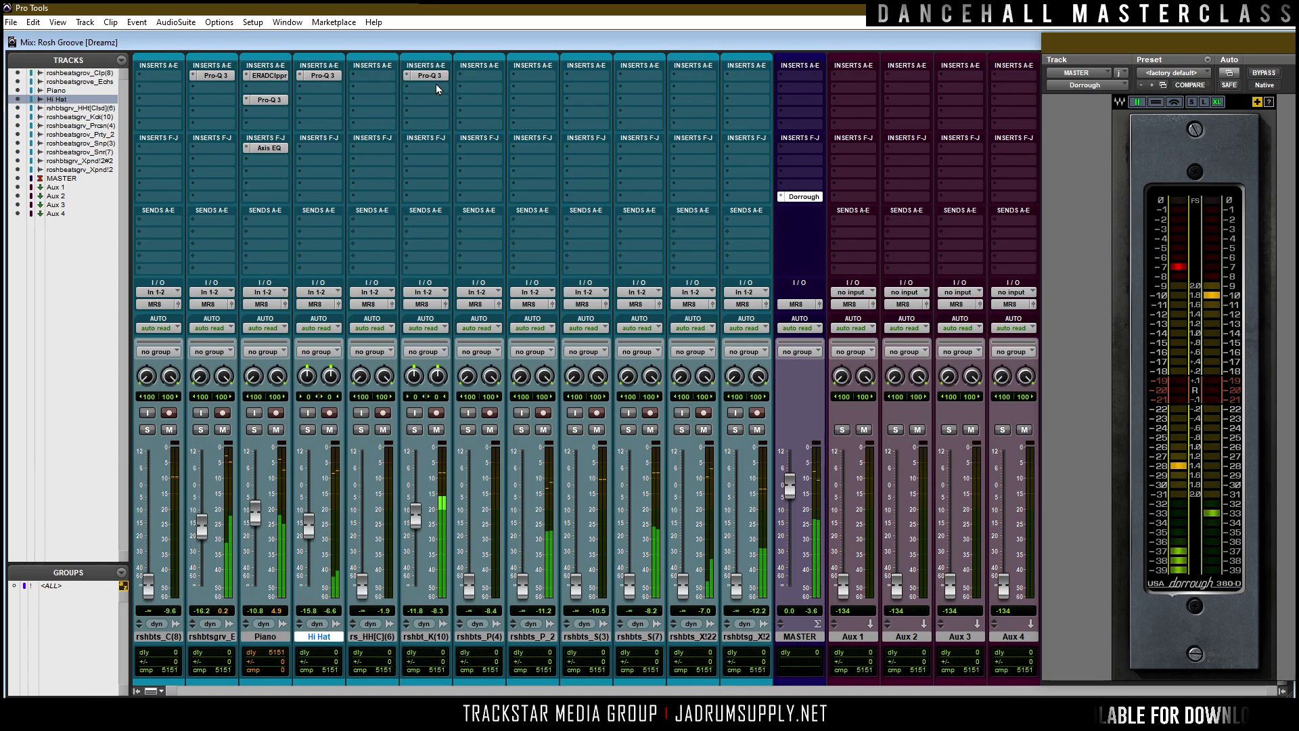
left_click_drag(807, 297, 516, 315)
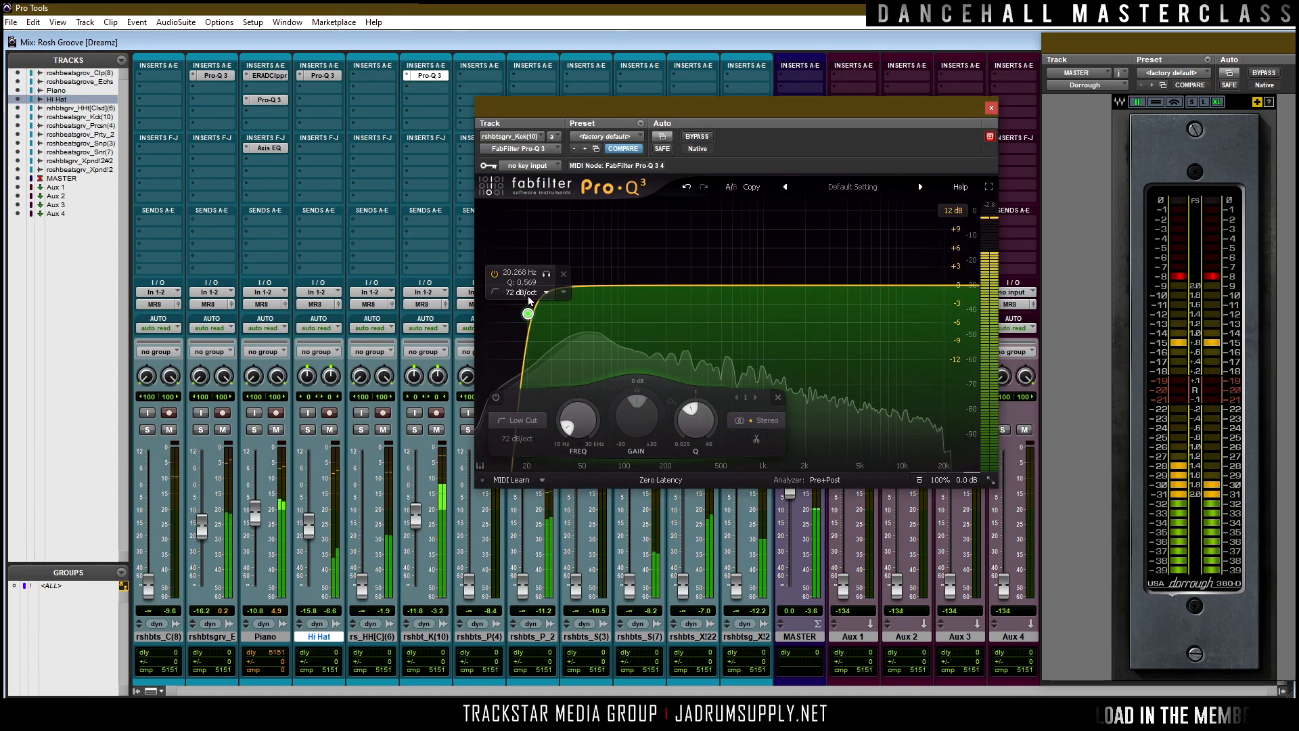
left_click(546, 293)
left_click(543, 380)
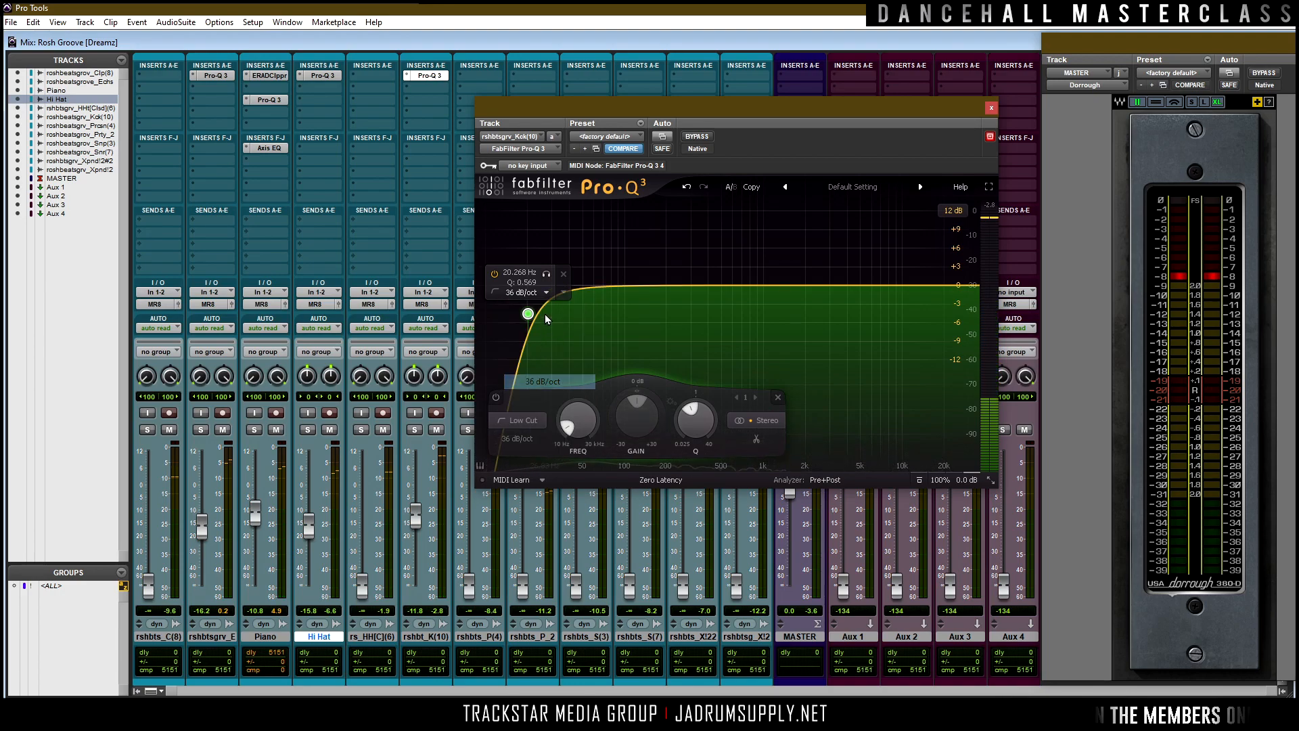
Set the kick's low cut frequency to 35 Hz and its Q to 1.
left_click(517, 272)
type("35")
key("Return")
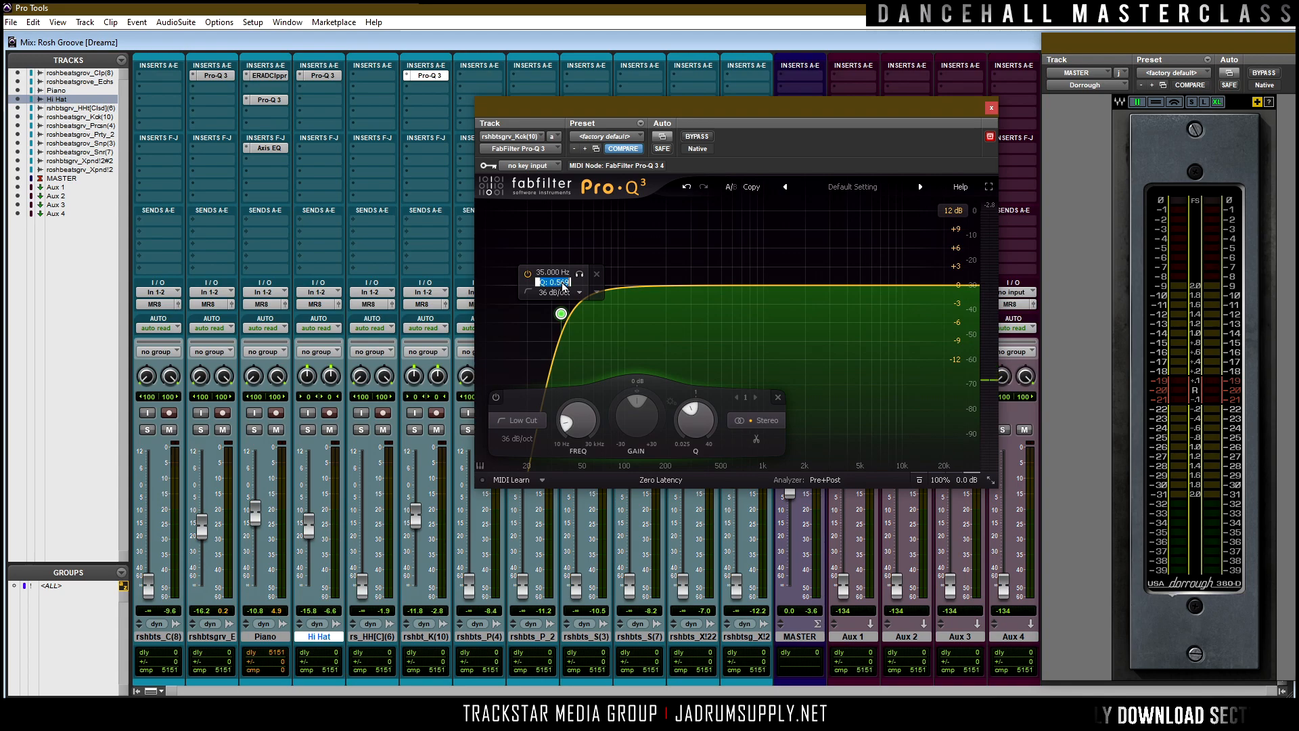
type("1")
key("Return")
Play the session and add a 12 dB/oct high cut at about 627 Hz to the kick's Pro-Q 3.
key("space")
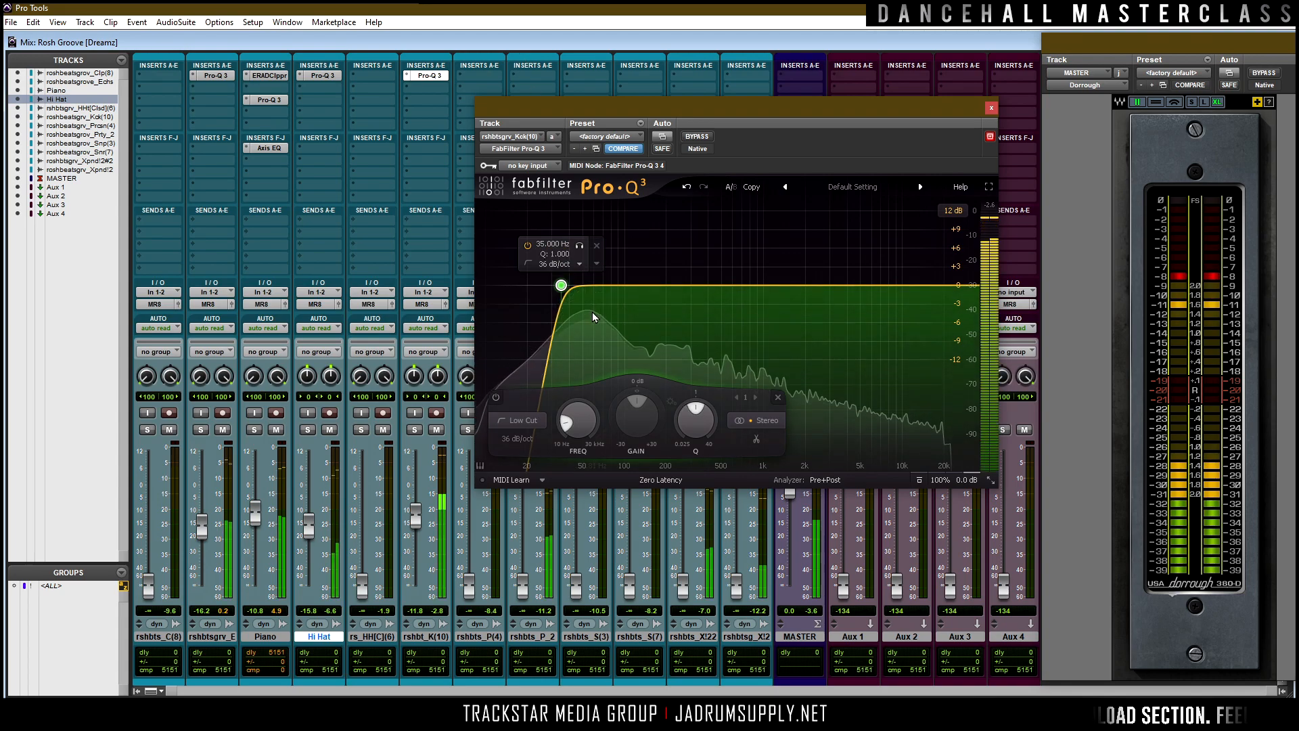
double_click(931, 285)
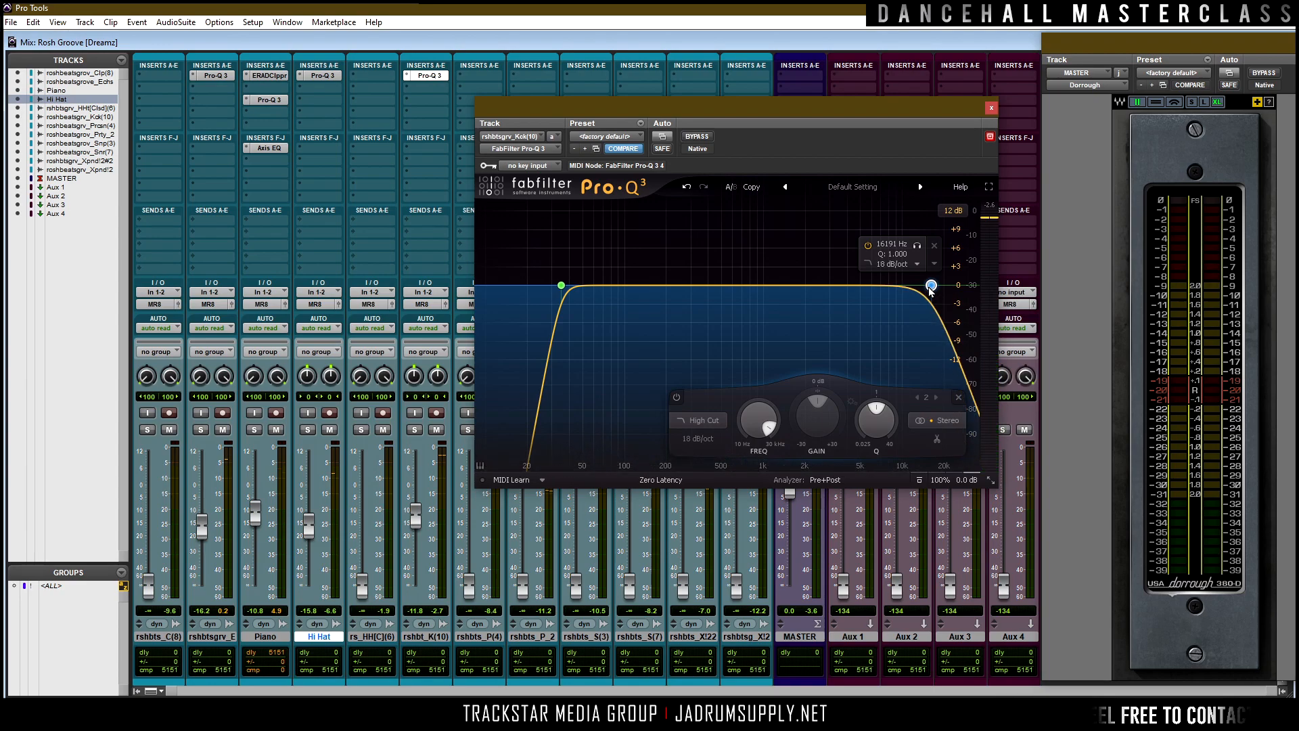
left_click_drag(931, 290, 735, 284)
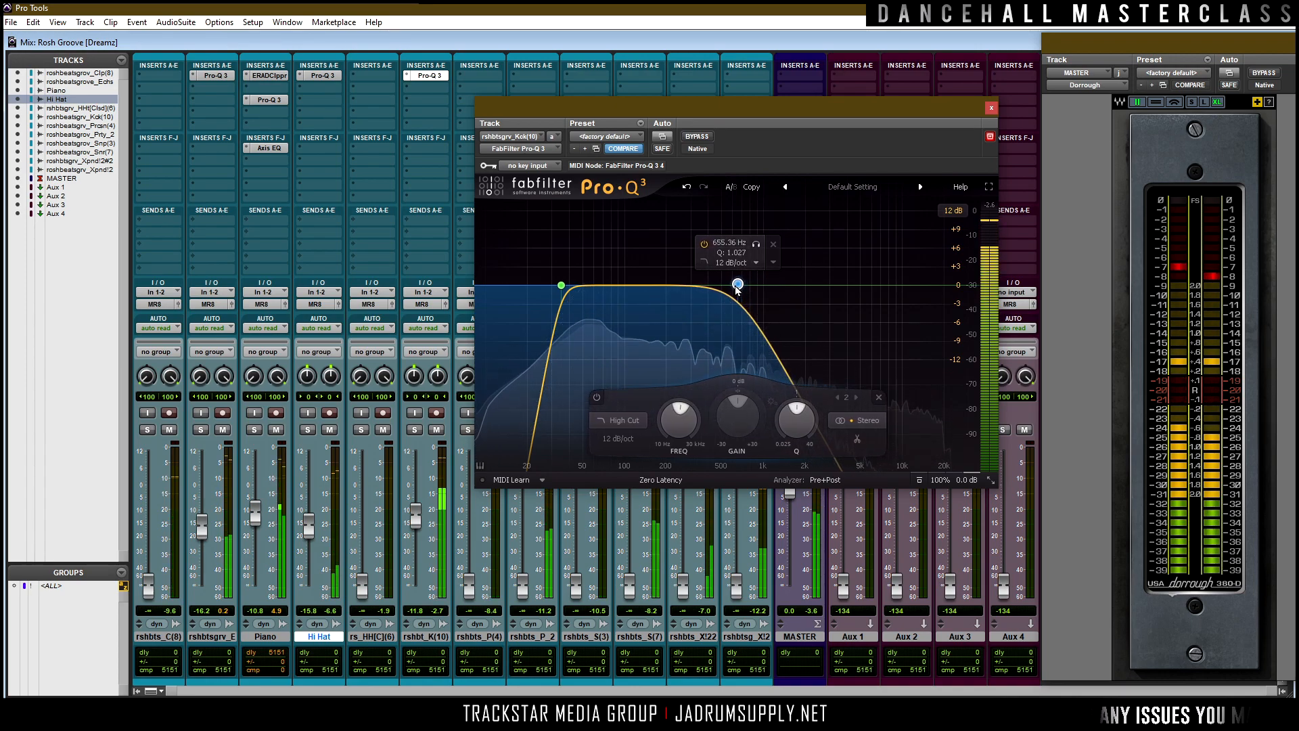
Change the kick's low cut to an 18 dB/oct slope at 38 Hz.
left_click(560, 286)
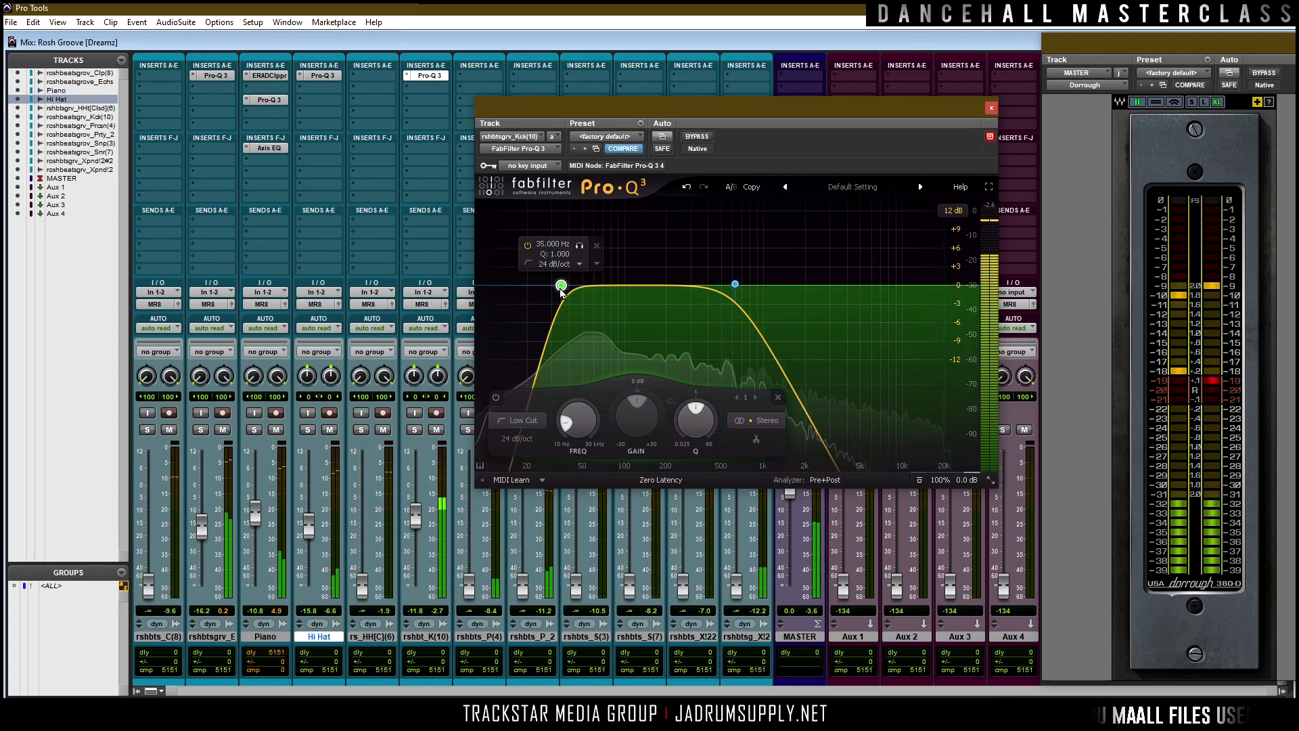
scroll(559, 289, "down", 1)
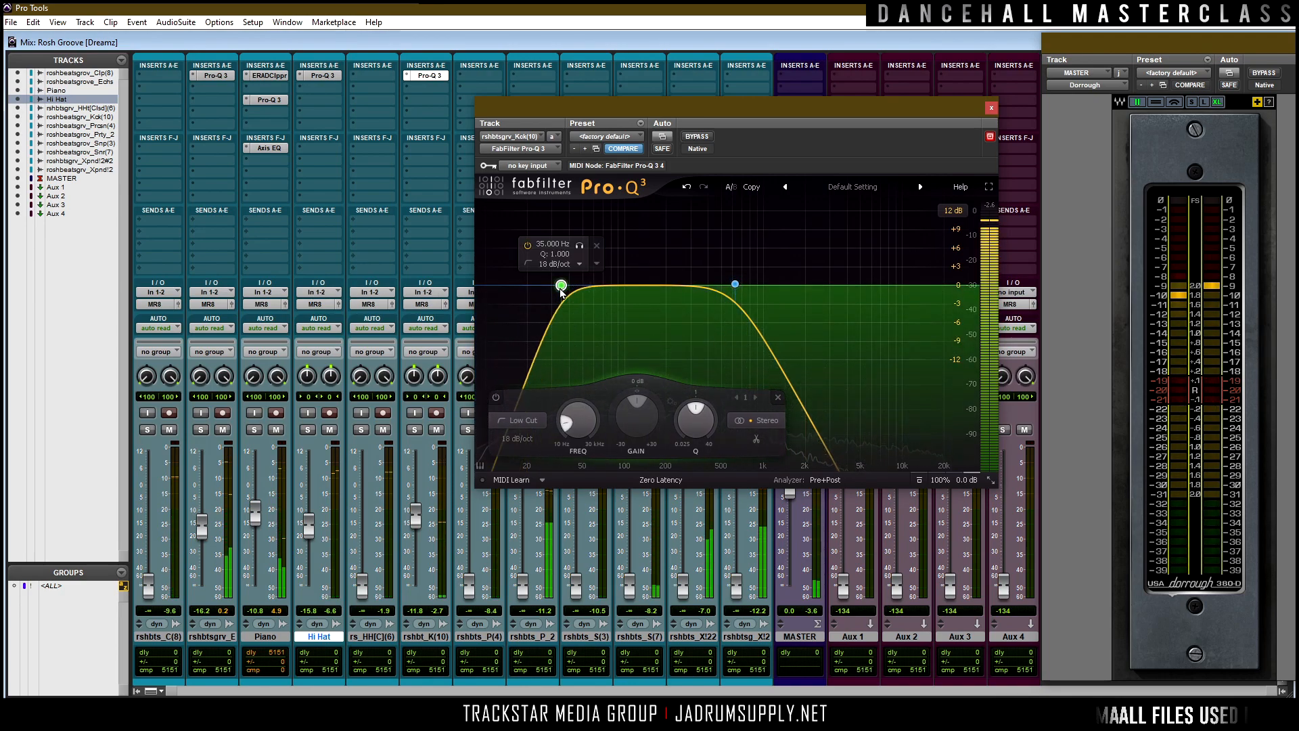
double_click(549, 248)
type("38")
key("Return")
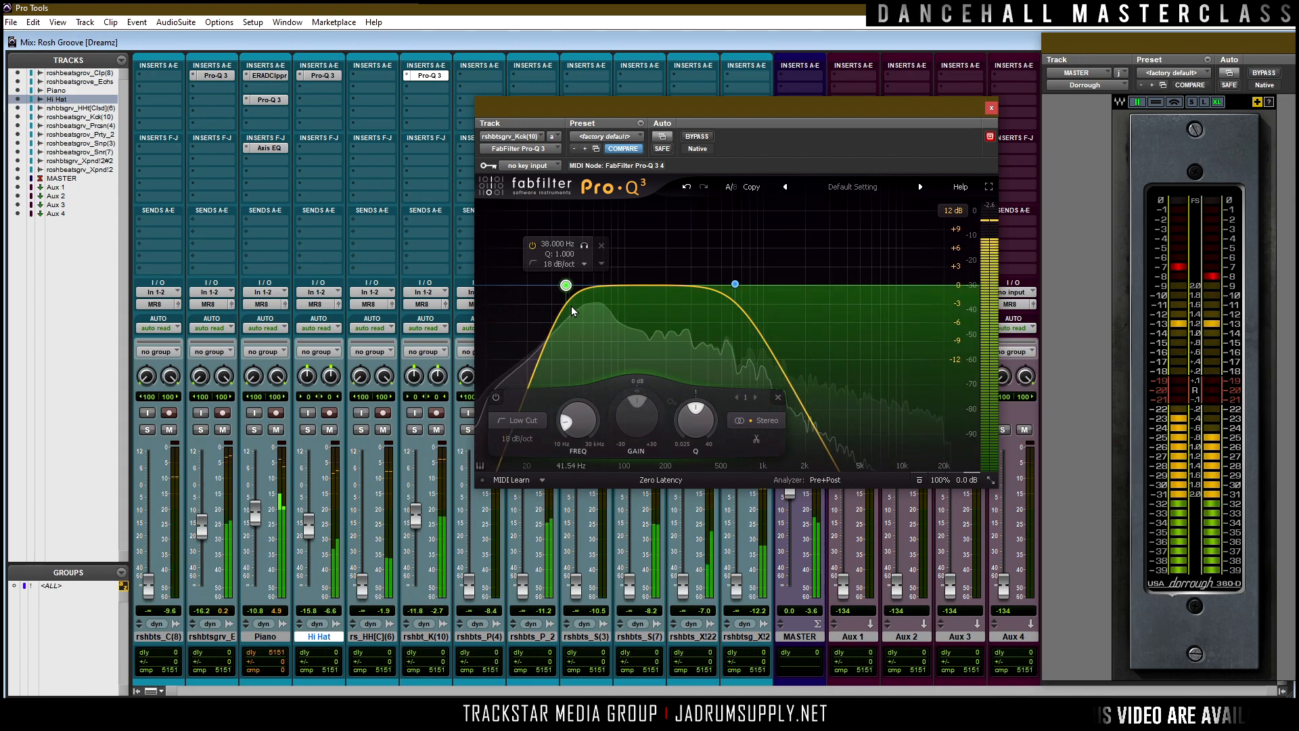
Check both filter bands and audition the kick by toggling its solo, stop playback and close the EQ.
left_click_drag(533, 233, 932, 360)
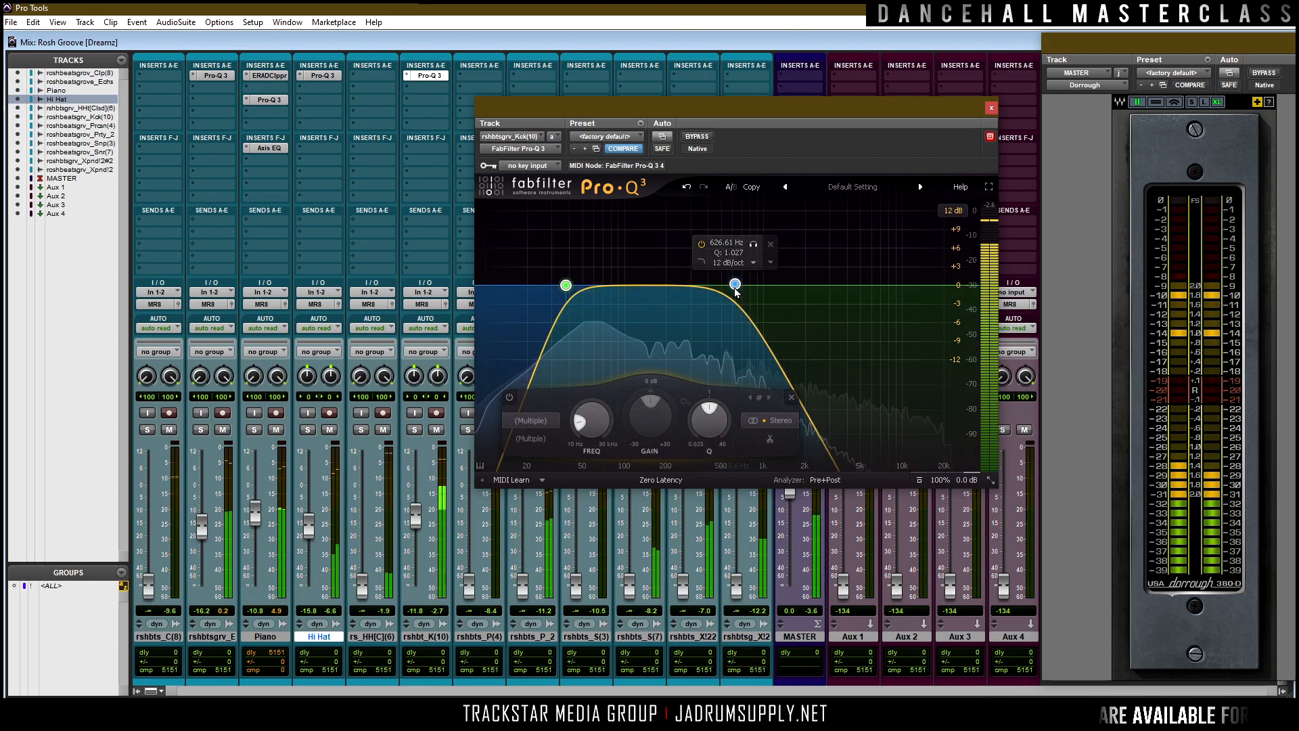
left_click(605, 326)
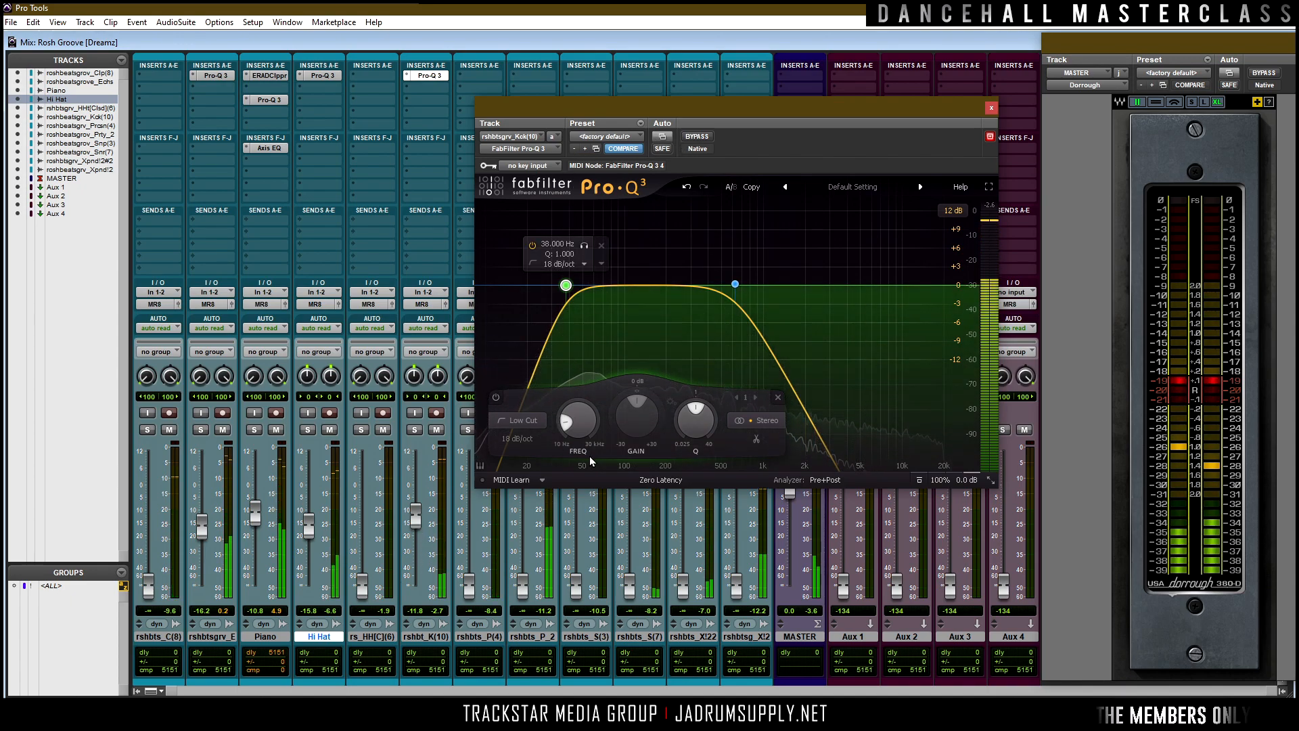
left_click(414, 430)
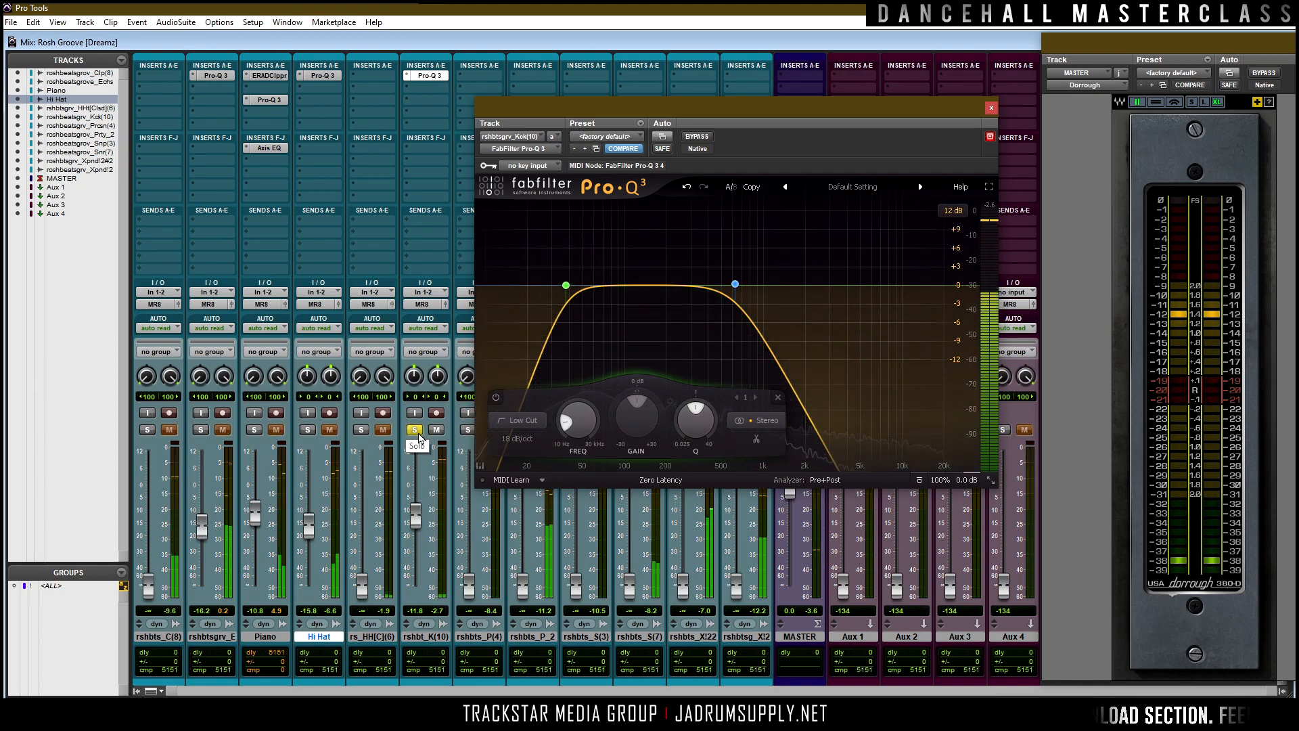
left_click(415, 430)
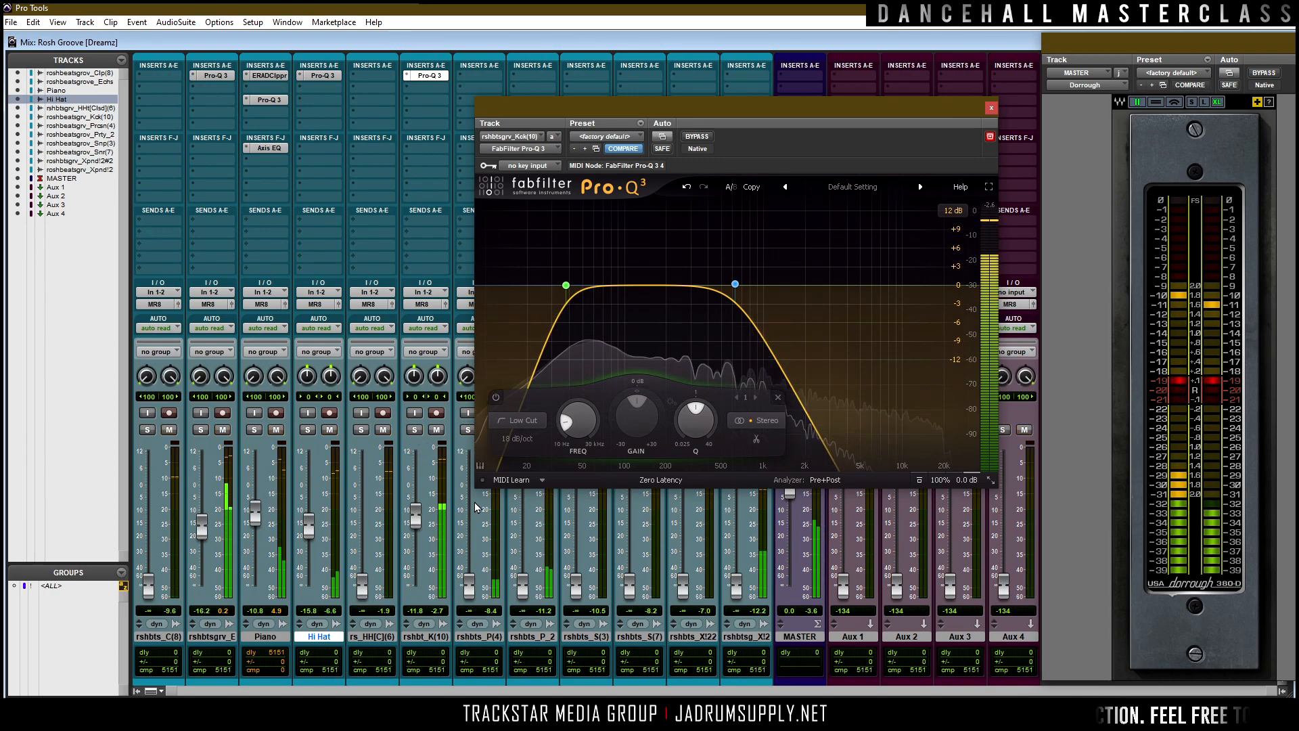
key("space")
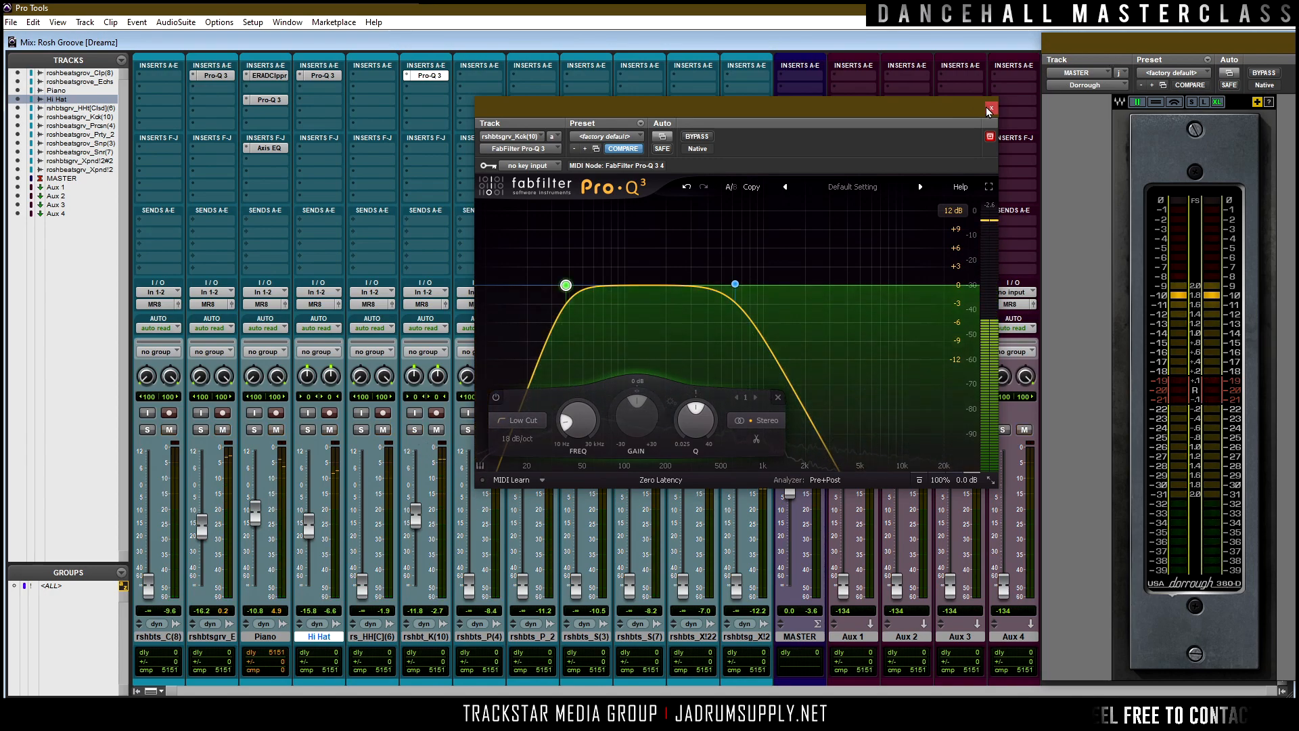
left_click(990, 109)
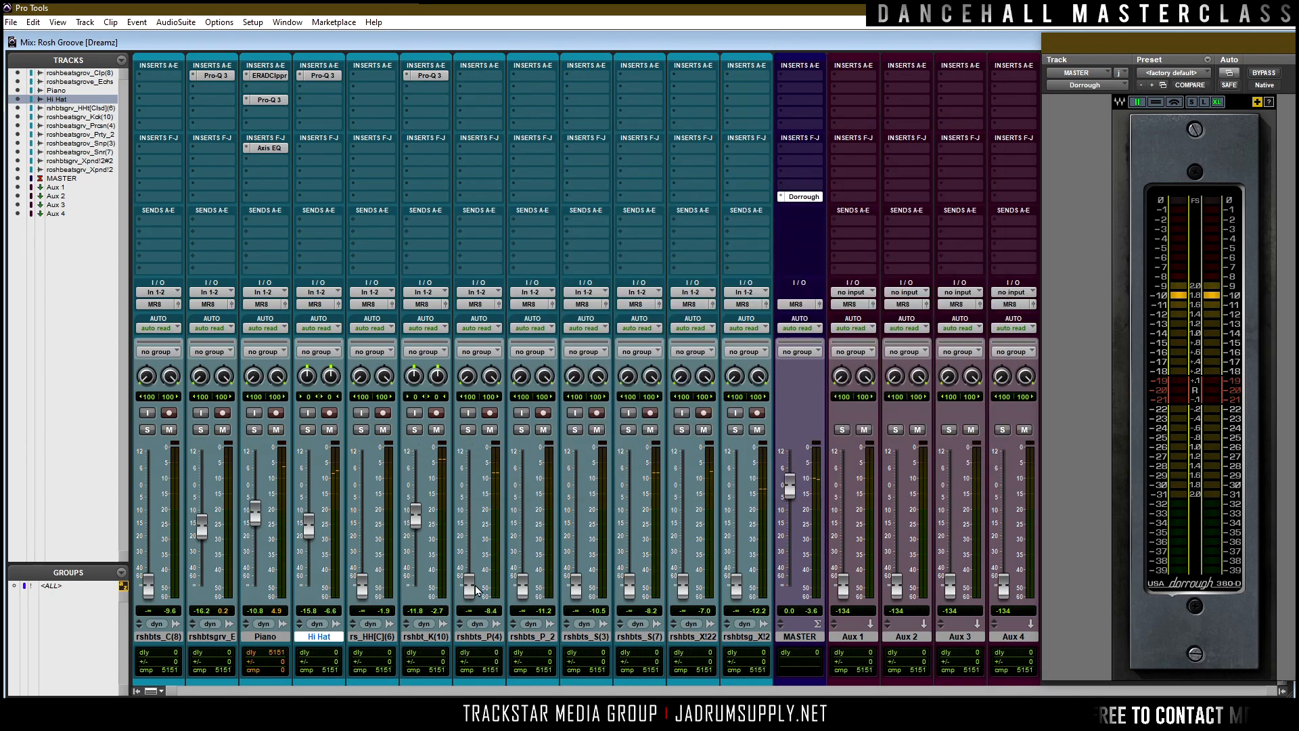
Rename the rosh beats groove_Kick (10) track Kick 2.
double_click(421, 636)
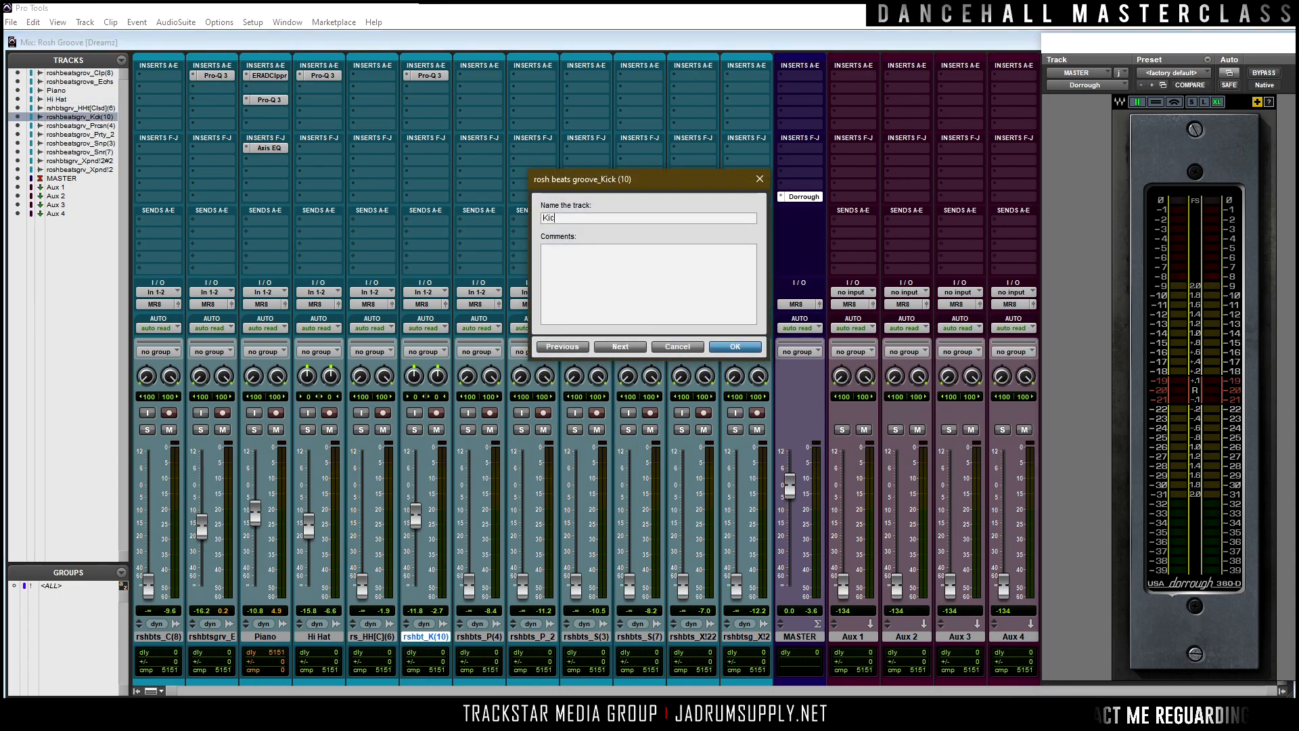
type("Kick 2")
key("Return")
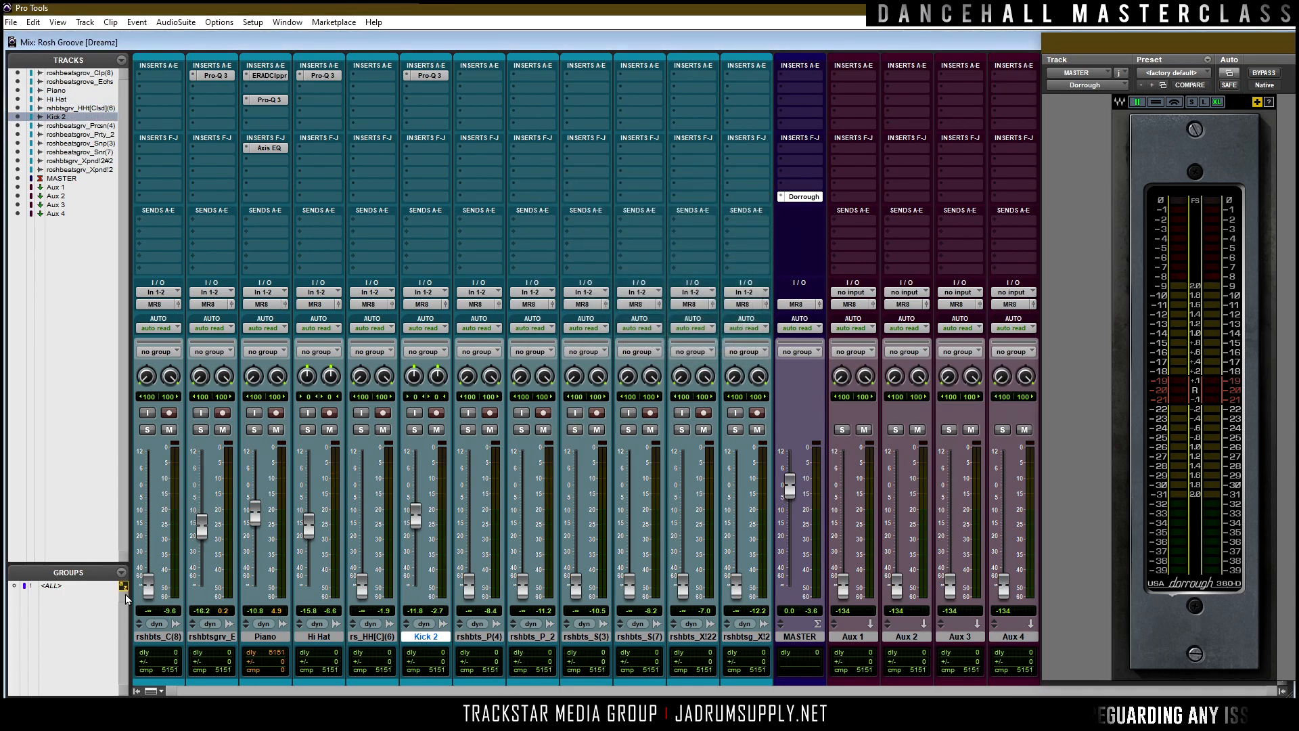
Rename the kick track Kick 1.
double_click(419, 637)
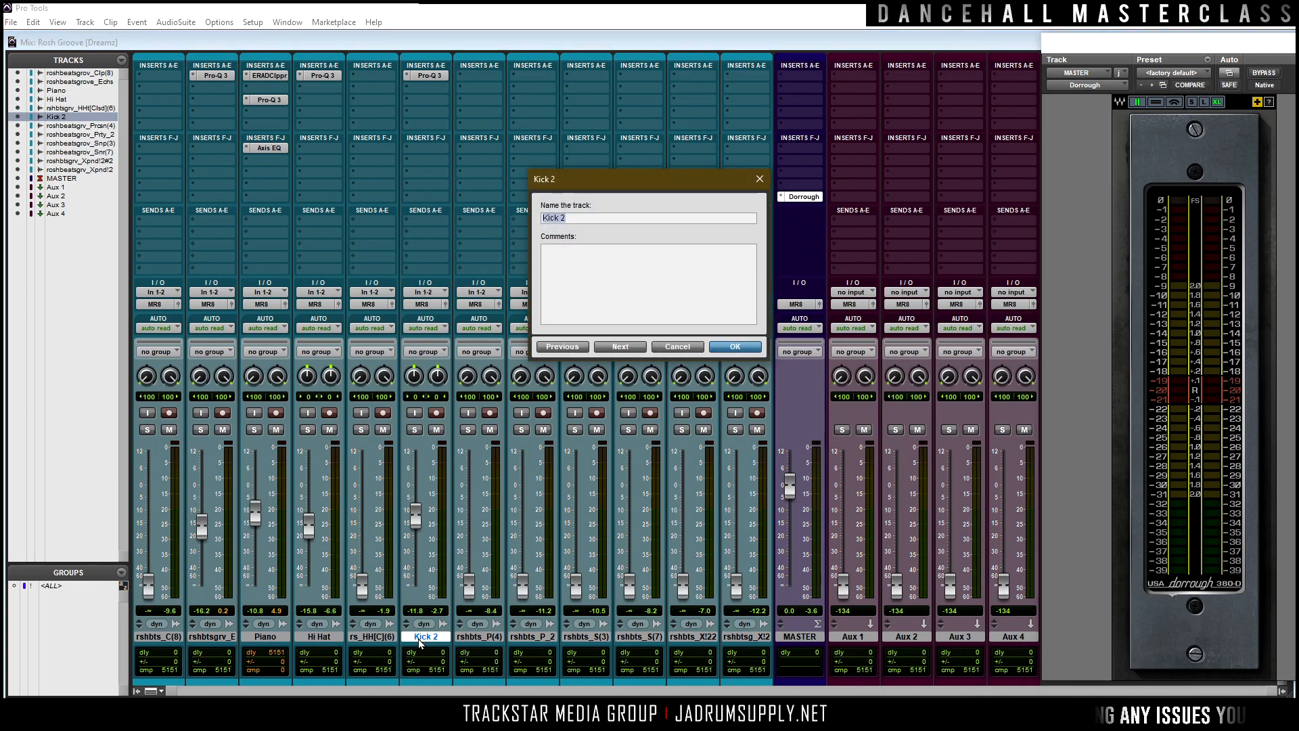
type("Kick 1")
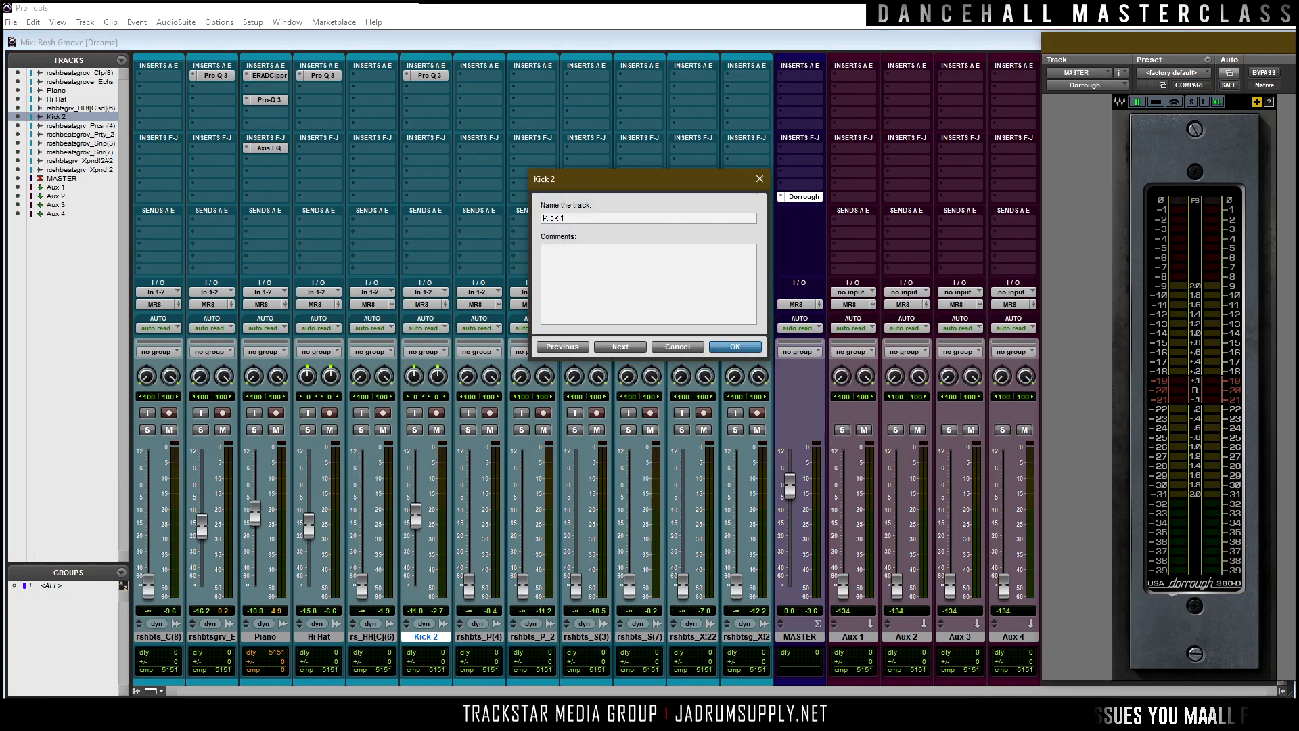
key("Escape")
Duplicate the Kick 1 track once with all its data, inserted after the original.
right_click(432, 640)
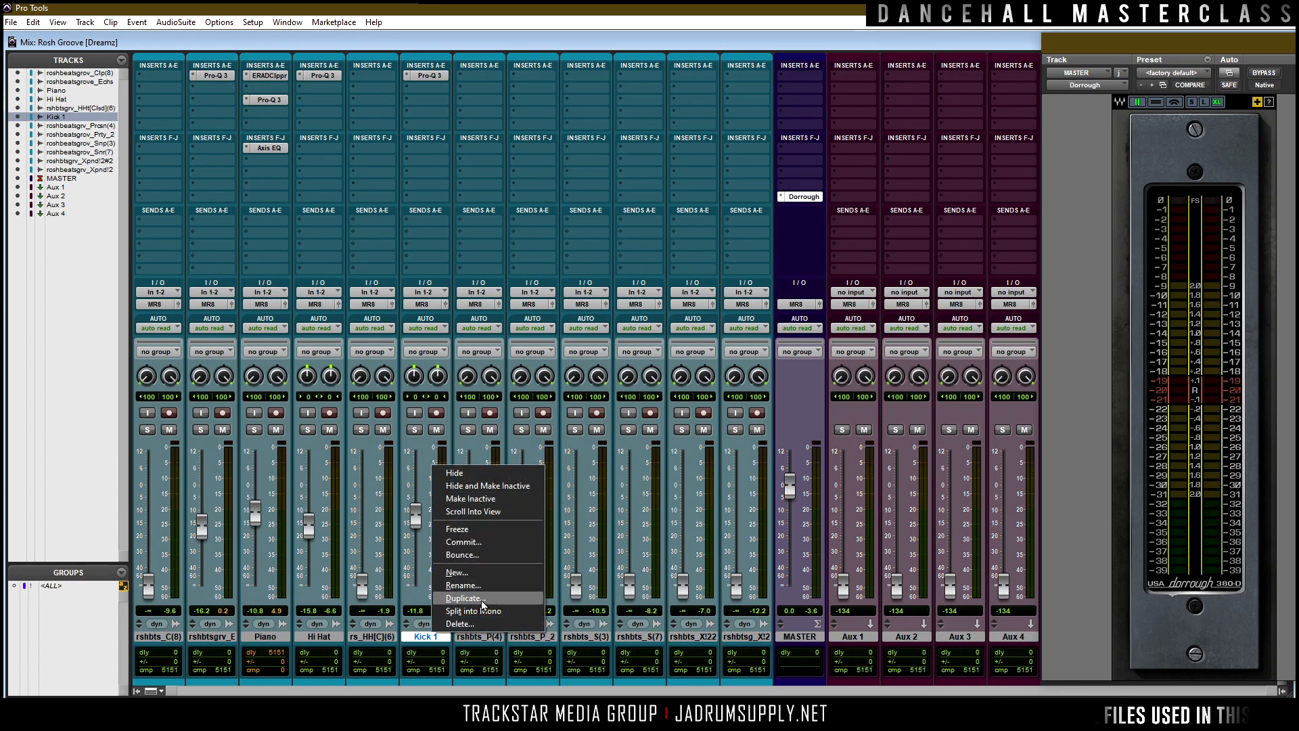
left_click(481, 598)
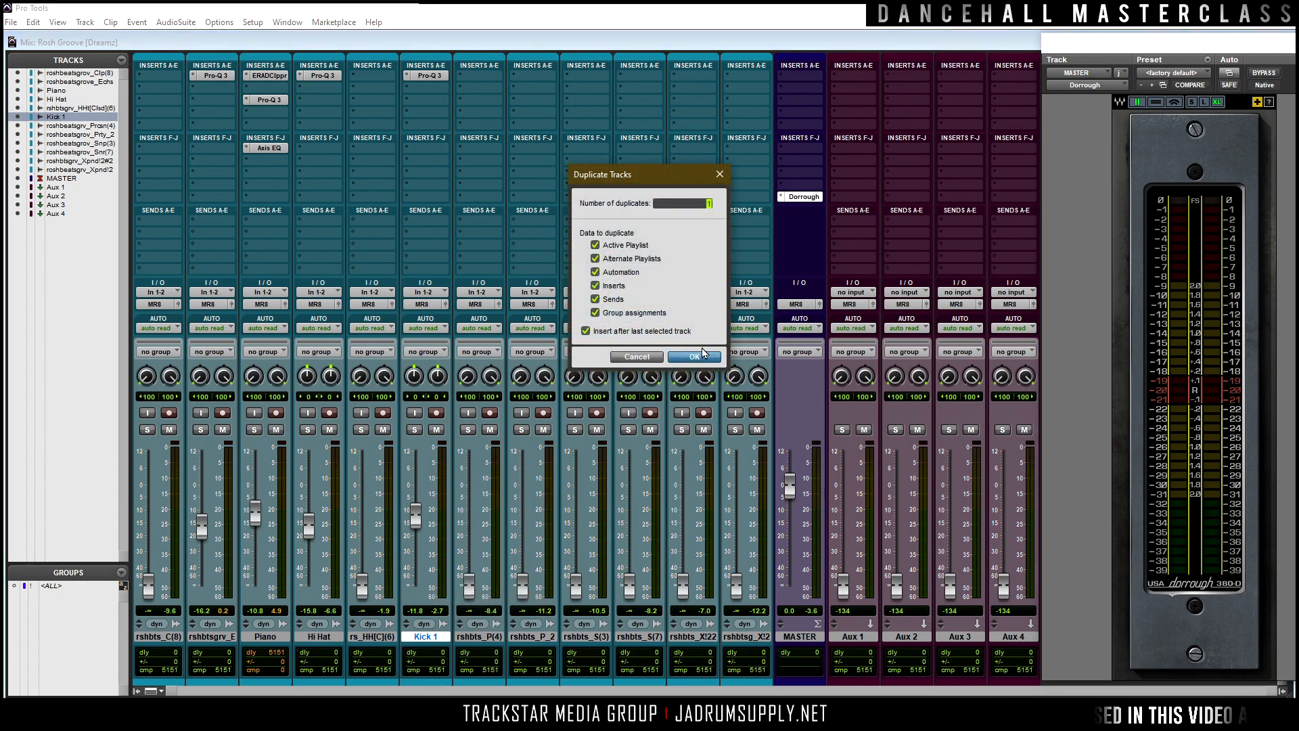
left_click(702, 363)
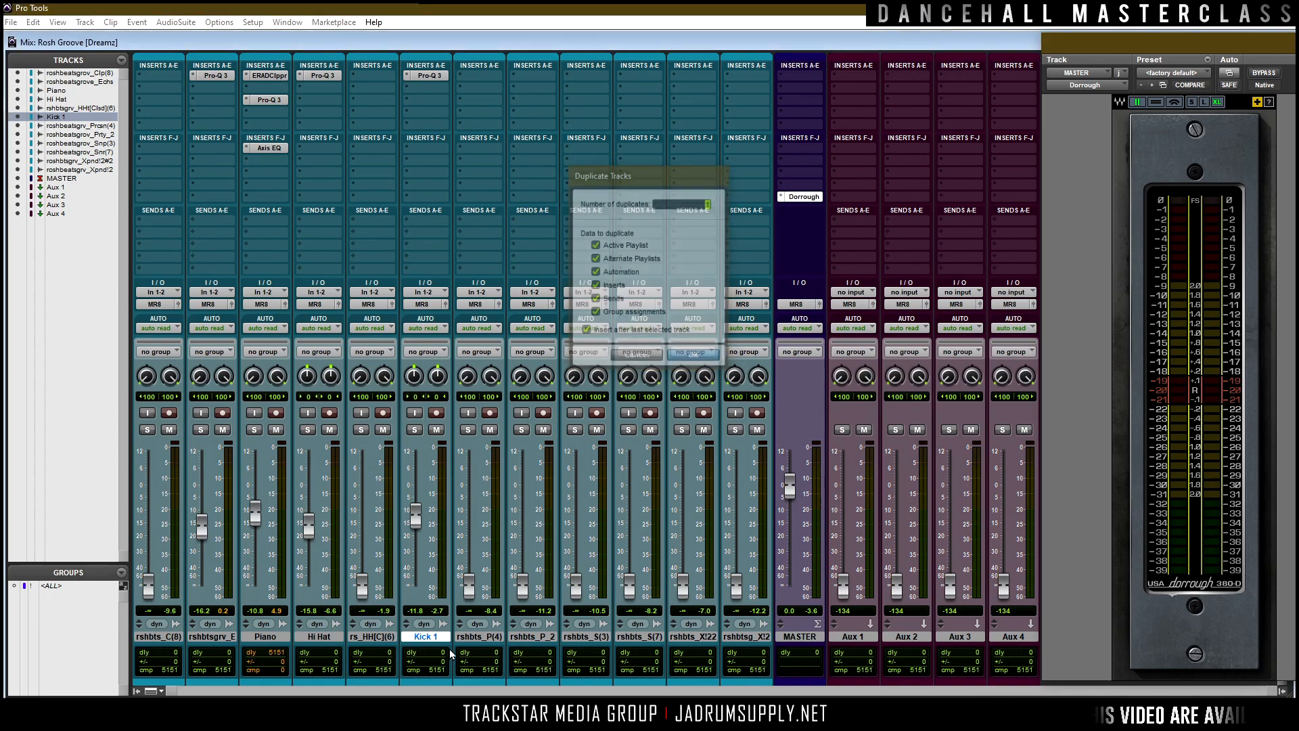
Split the Kick 1 track into mono tracks.
right_click(441, 637)
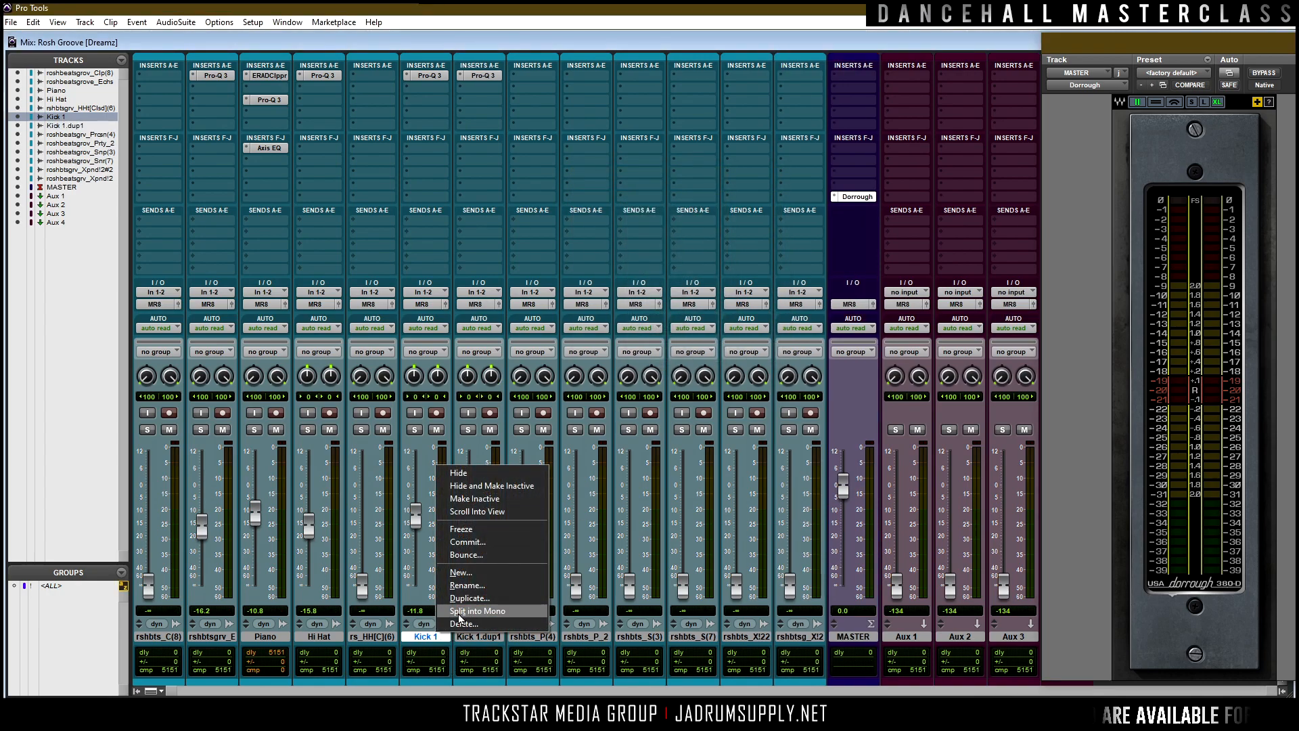
left_click(449, 625)
right_click(438, 637)
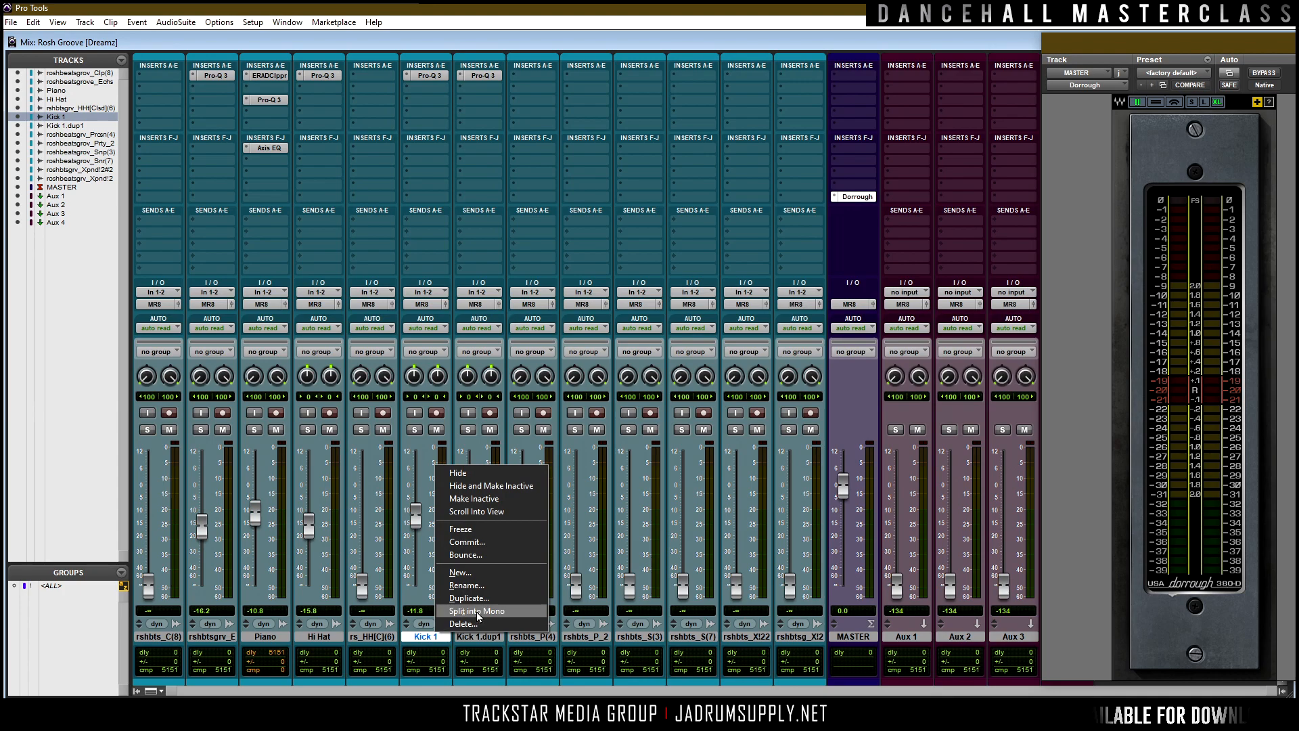
left_click(476, 611)
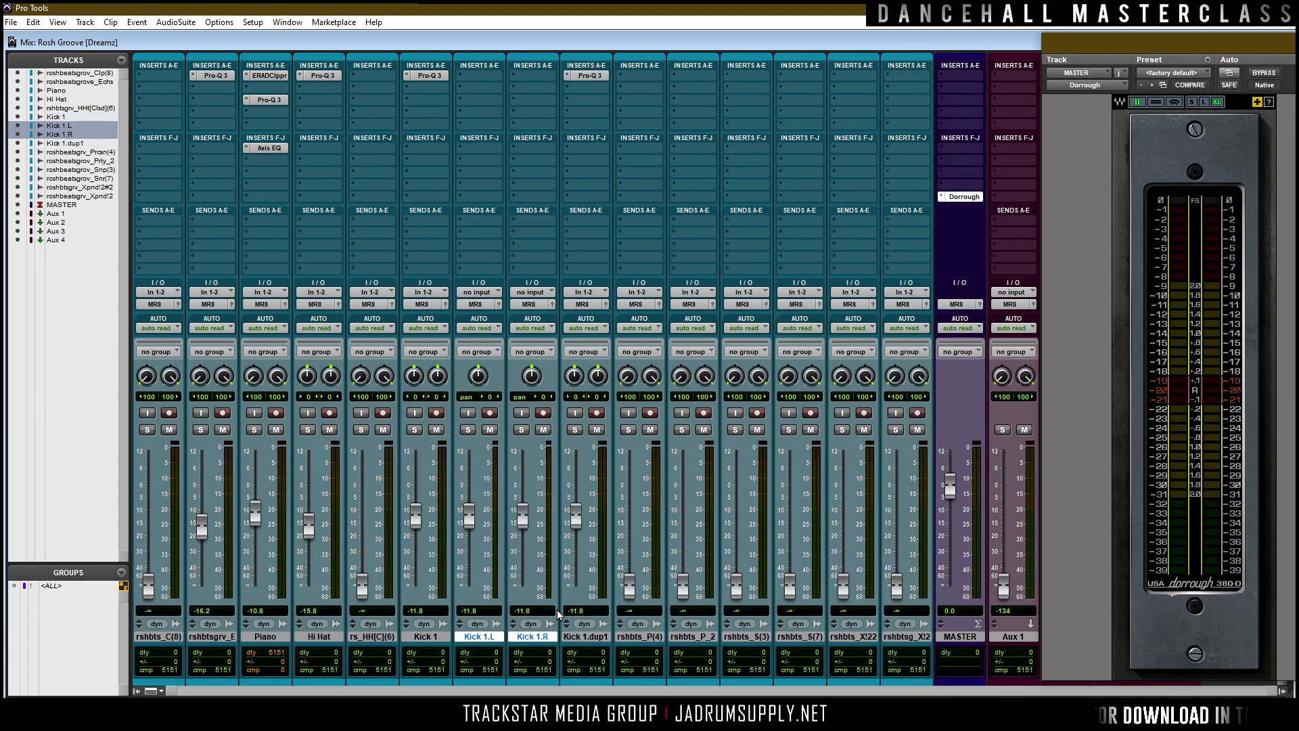
Select Kick 1 and its duplicate, and try to copy Kick 1's Pro-Q 3 onto the mono Kick 1.L track.
left_click(426, 636)
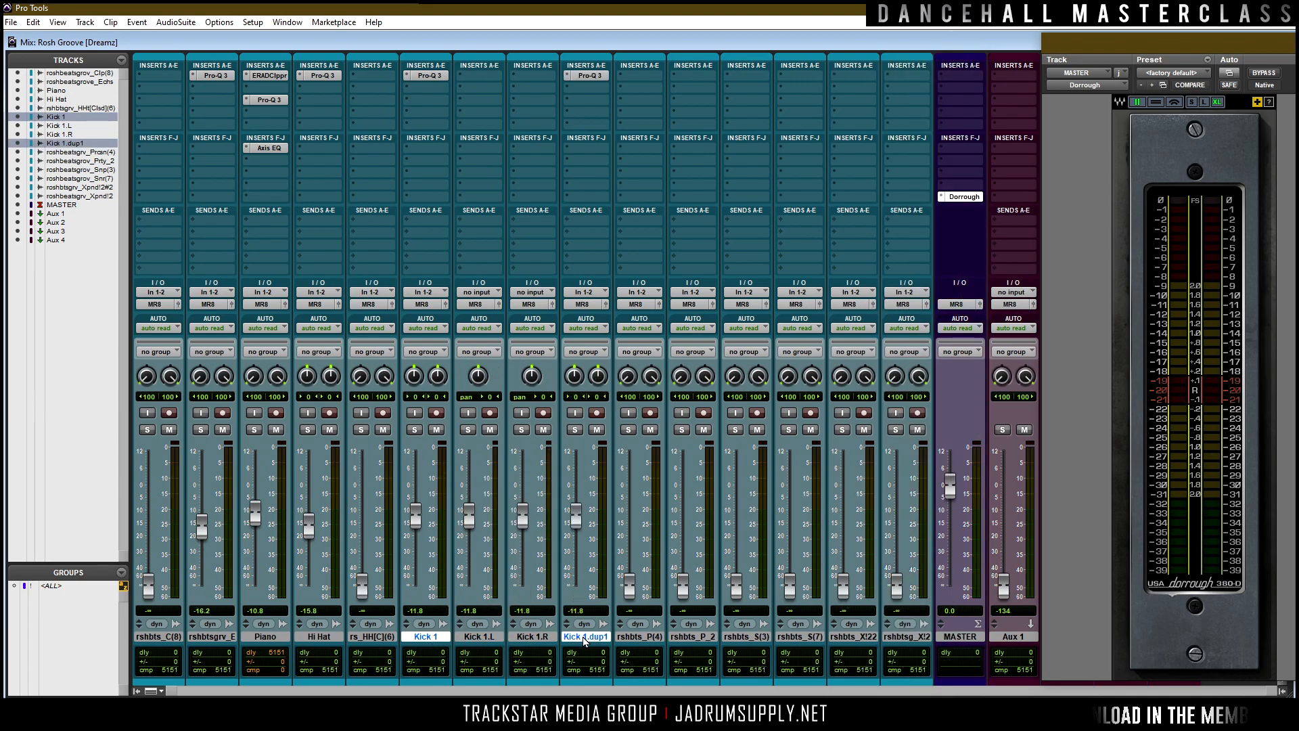
left_click_drag(430, 78, 469, 73)
left_click(752, 293)
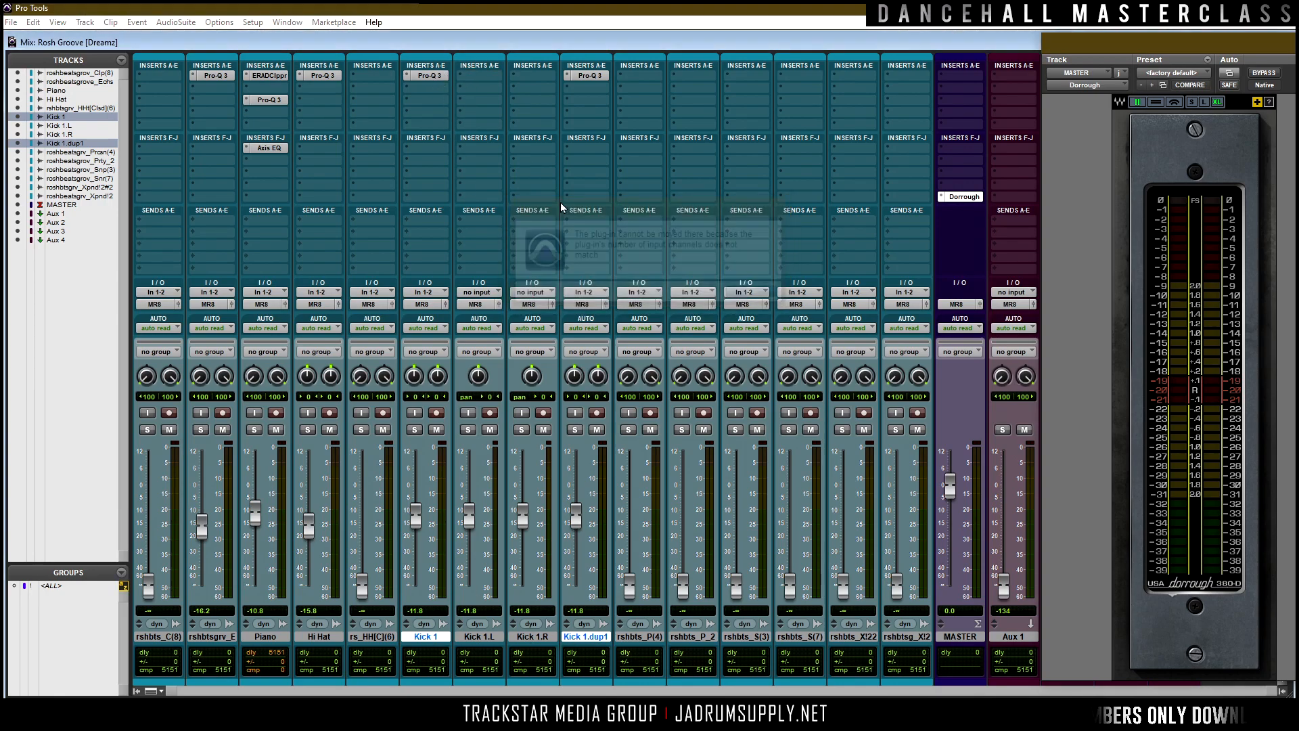
Insert a FabFilter Pro-Q 3 on the Kick 1.L track and open Kick 1's Pro-Q 3 beside it for reference.
left_click(469, 79)
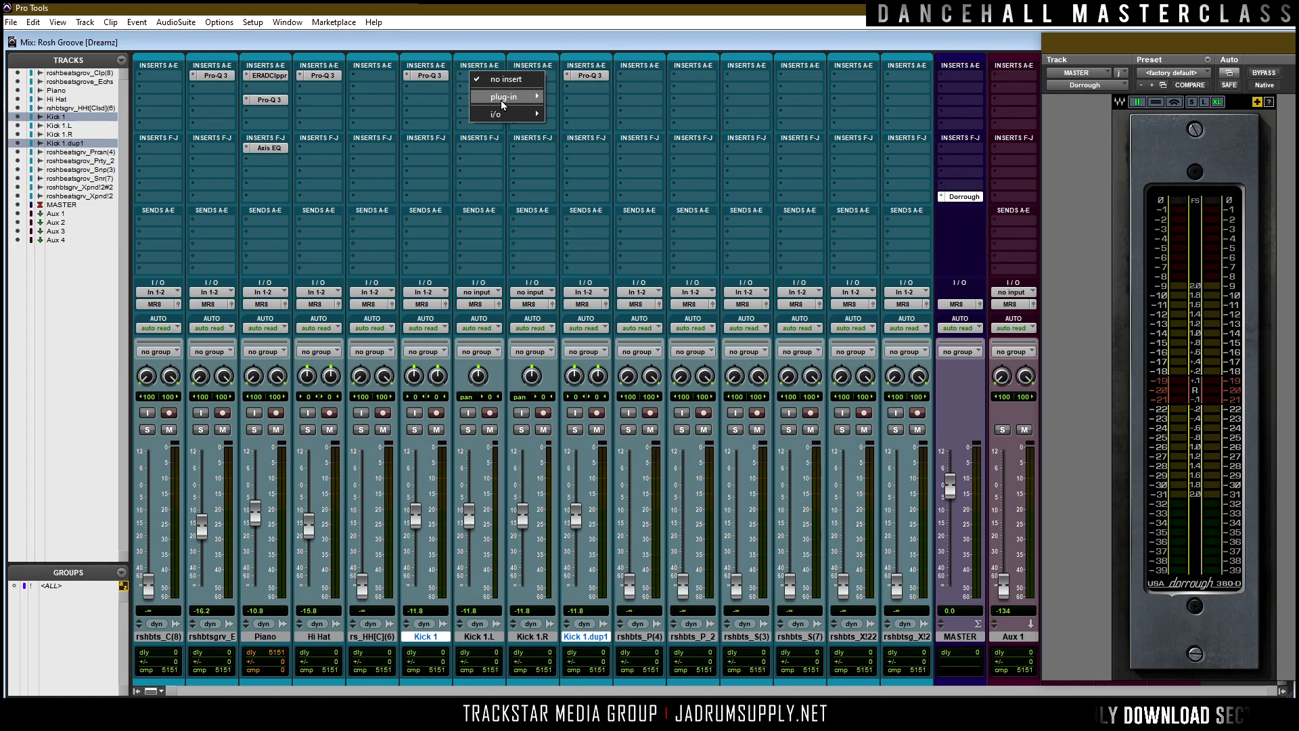
mouse_move(500, 98)
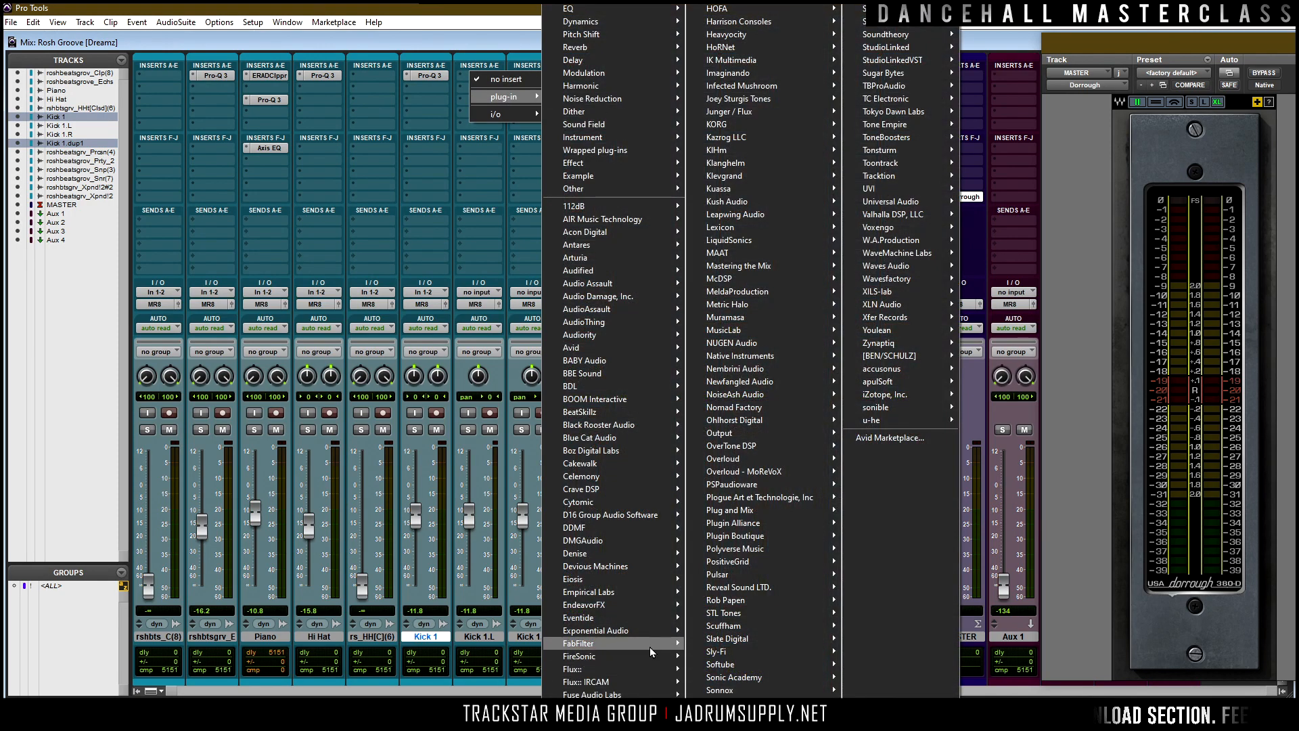
mouse_move(651, 647)
left_click(757, 527)
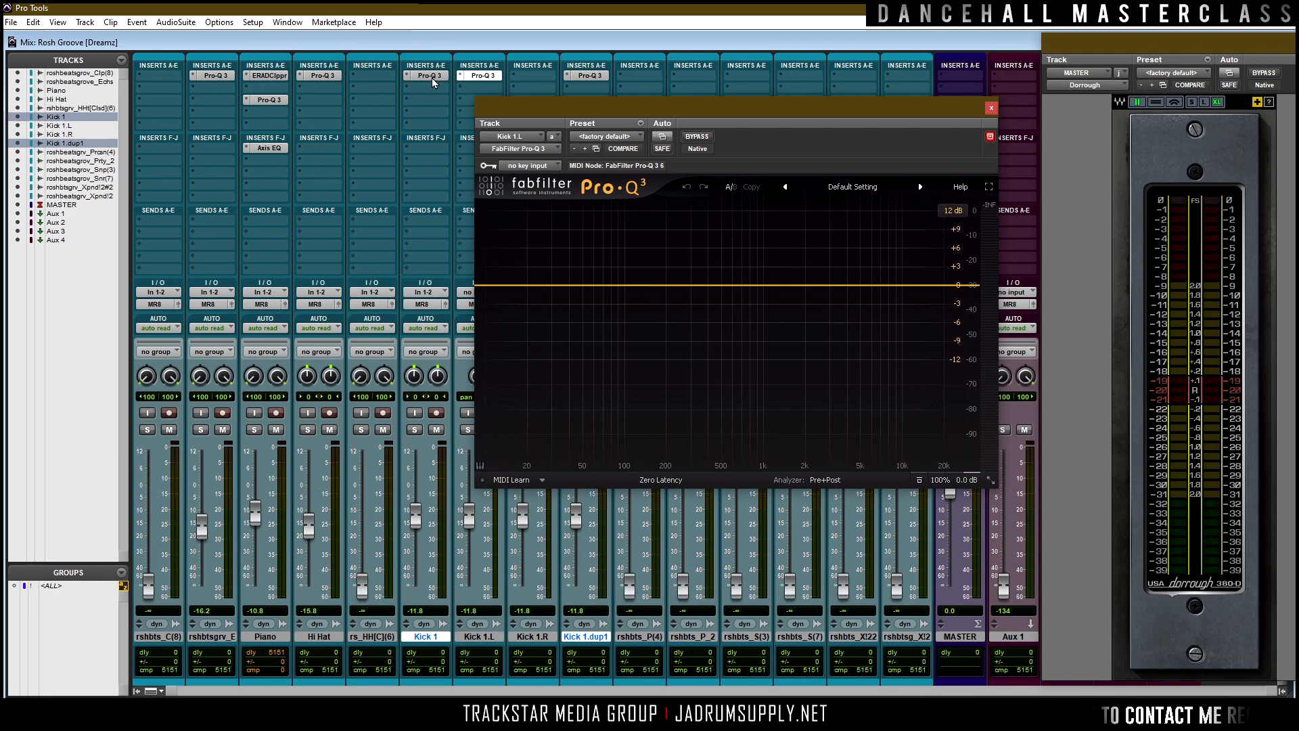
mouse_move(95, 209)
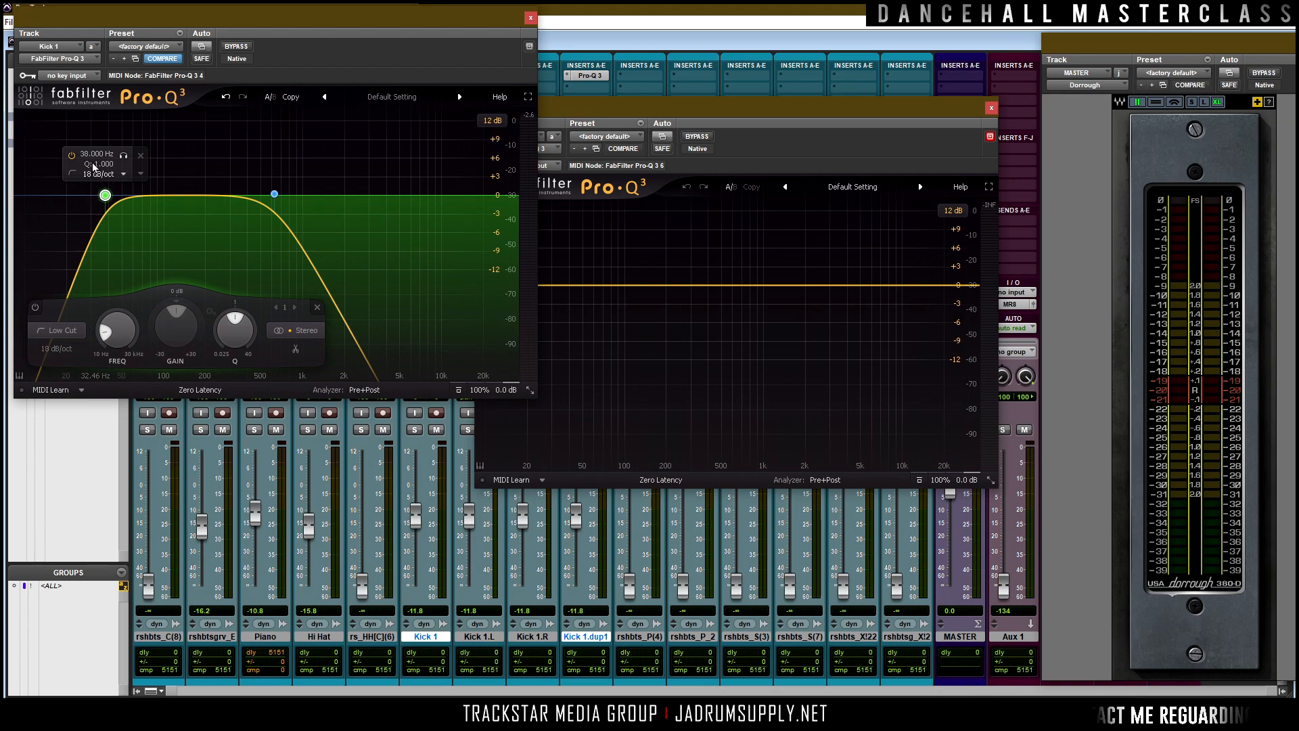
Add an 18 dB/oct low cut at 38 Hz to Kick 1.L's Pro-Q 3.
left_click(559, 285)
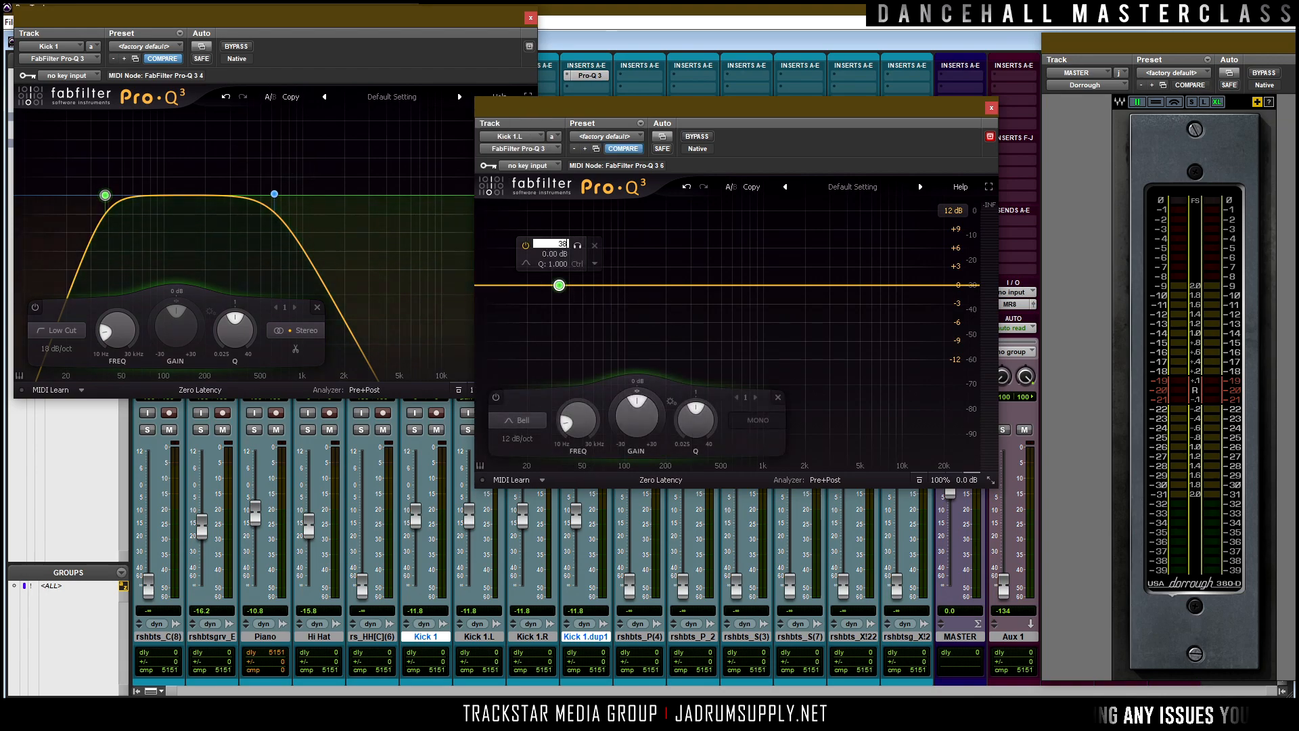
key("Return")
right_click(566, 286)
mouse_move(625, 342)
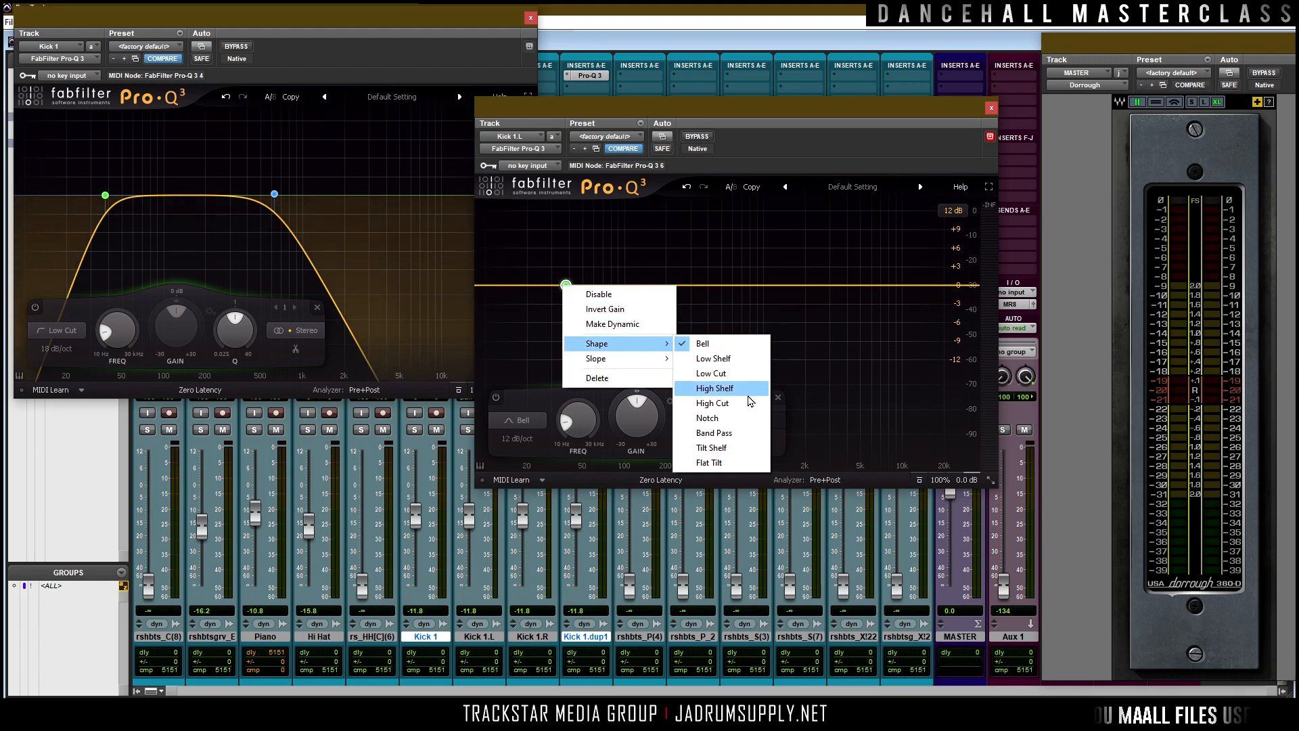
left_click(711, 373)
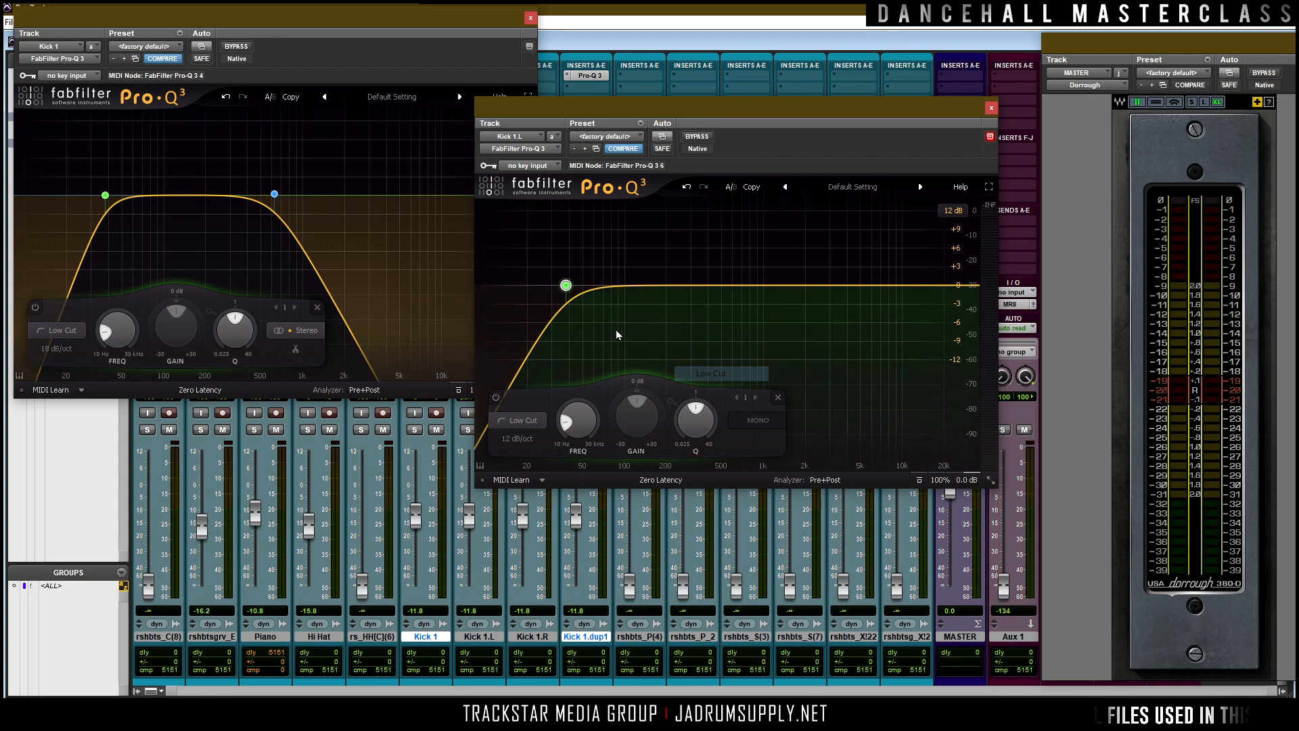
left_click(560, 265)
left_click(571, 308)
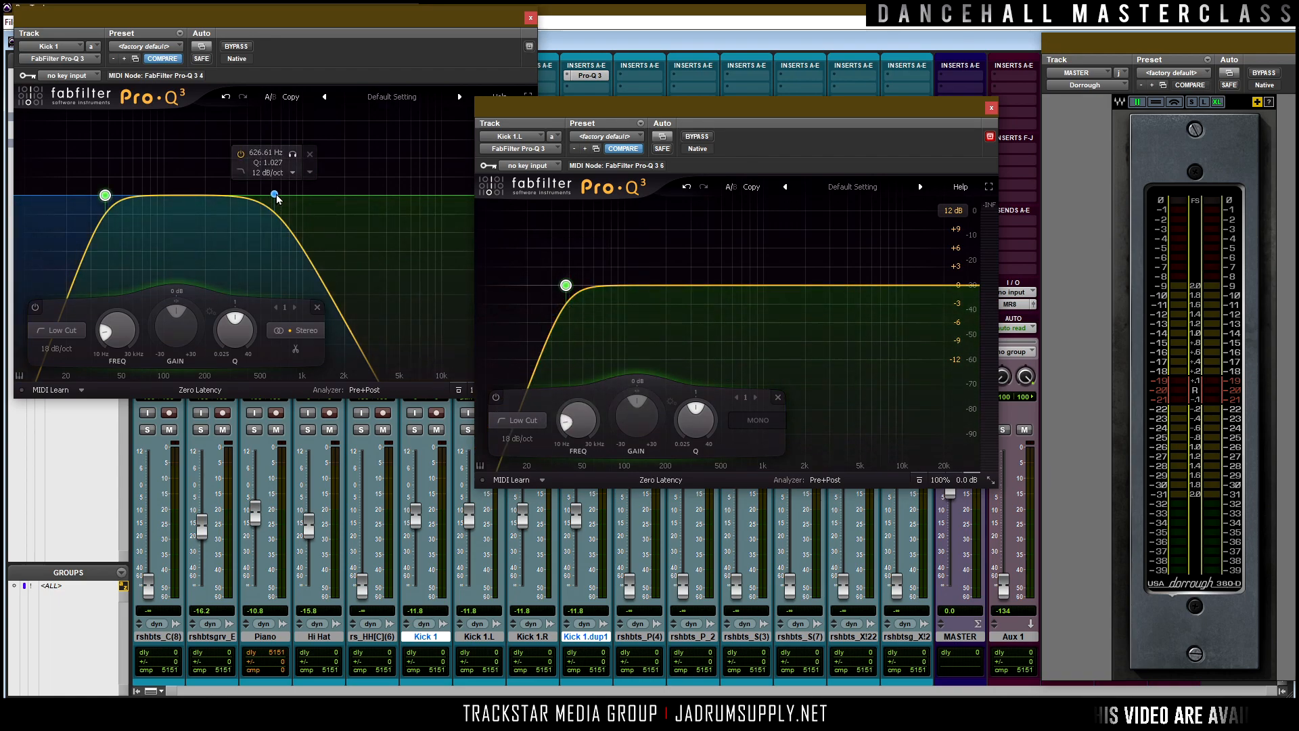
Add a 12 dB/oct high cut at 626.61 Hz with a Q of 1.027 to Kick 1.L's Pro-Q 3.
left_click(725, 284)
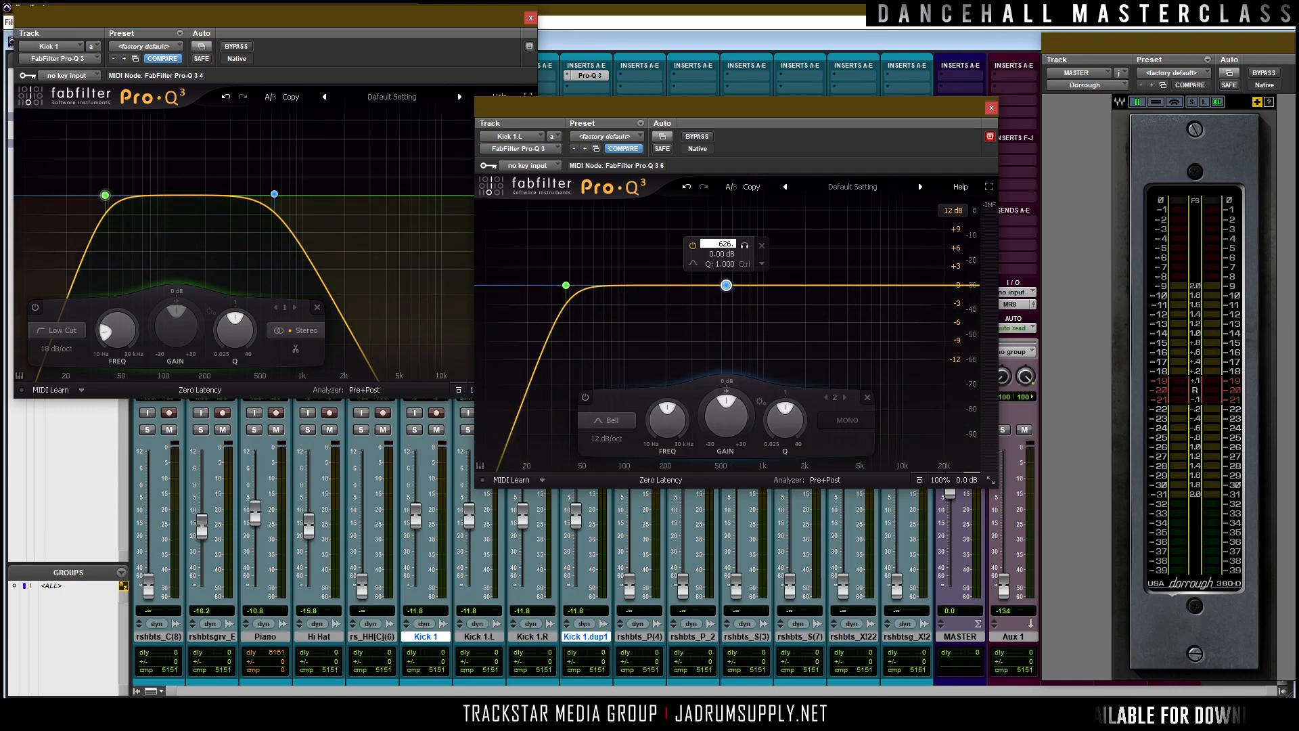
key("Return")
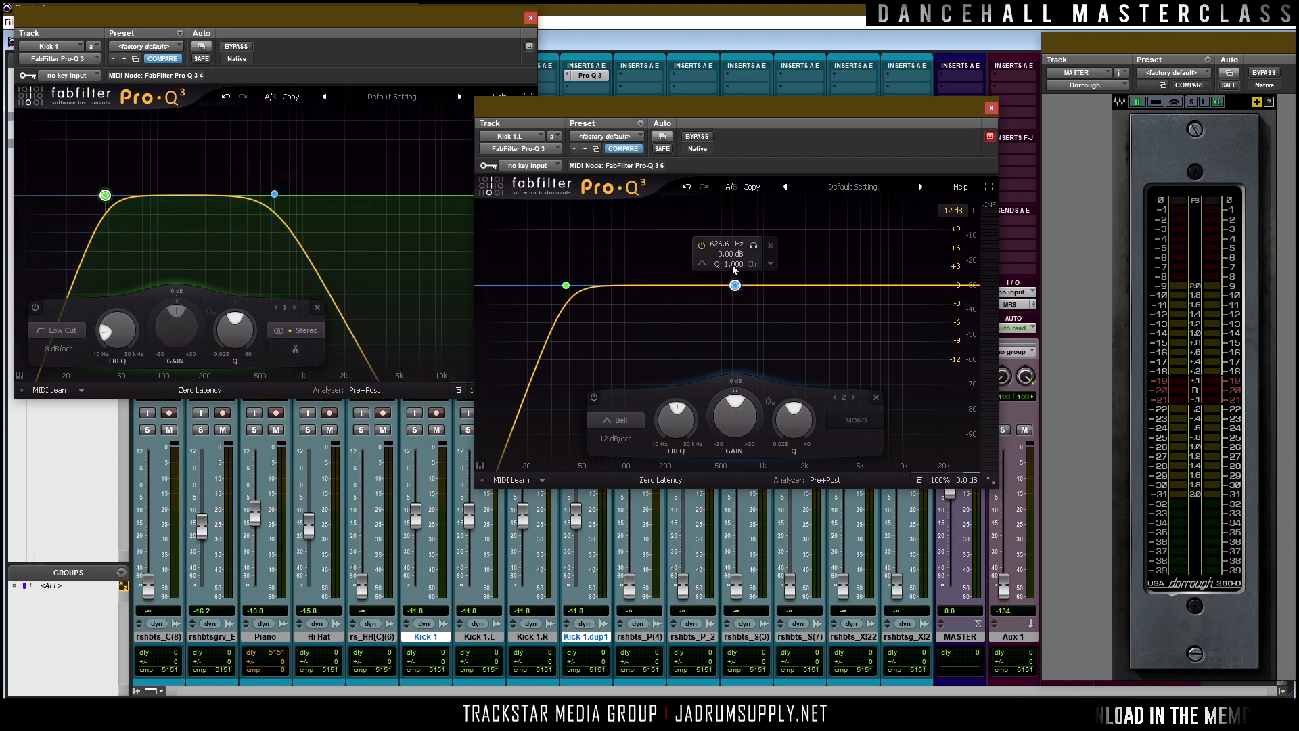
right_click(735, 285)
mouse_move(820, 343)
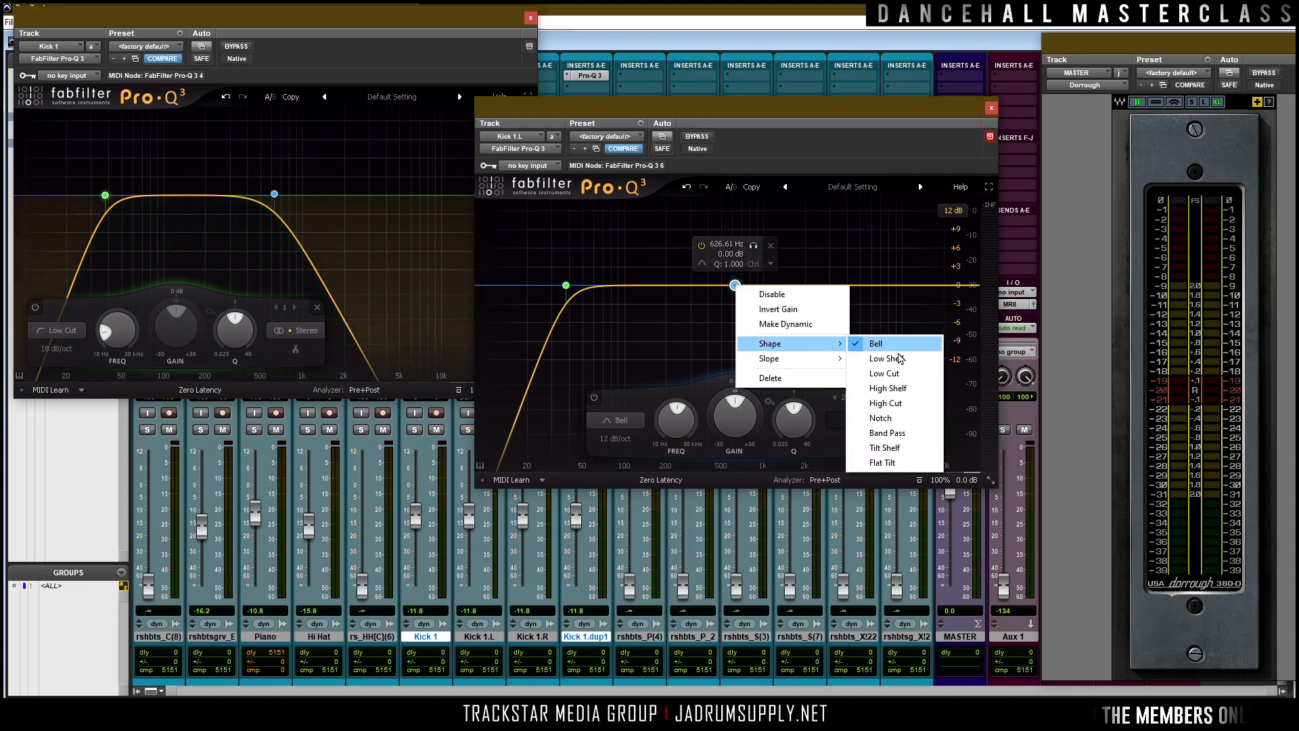
left_click(901, 402)
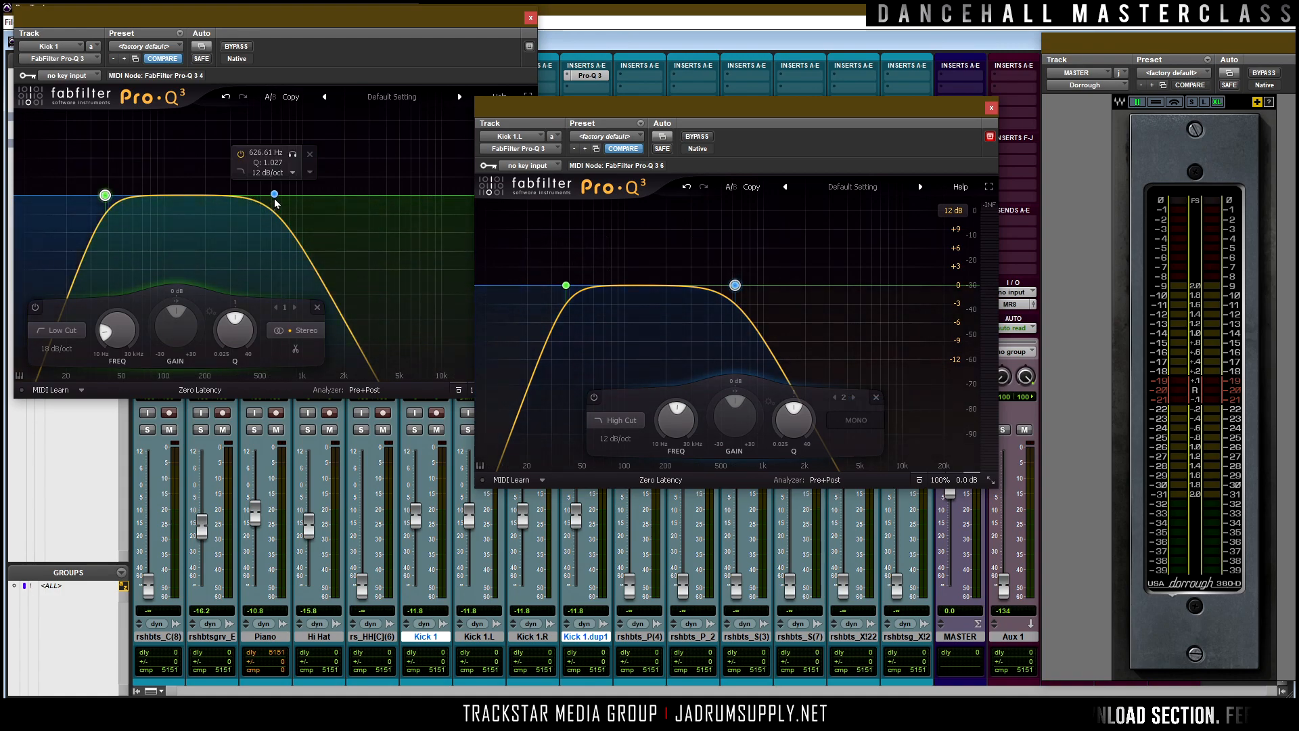
double_click(727, 254)
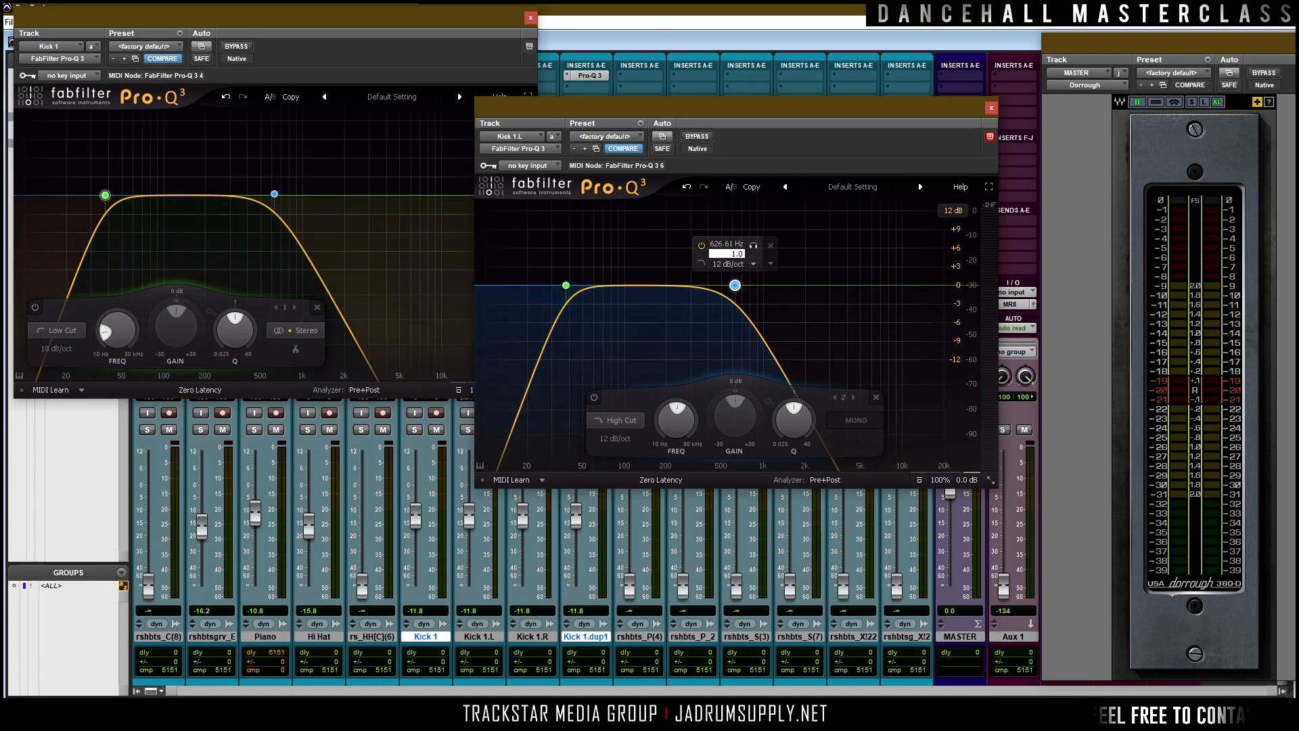
key("Return")
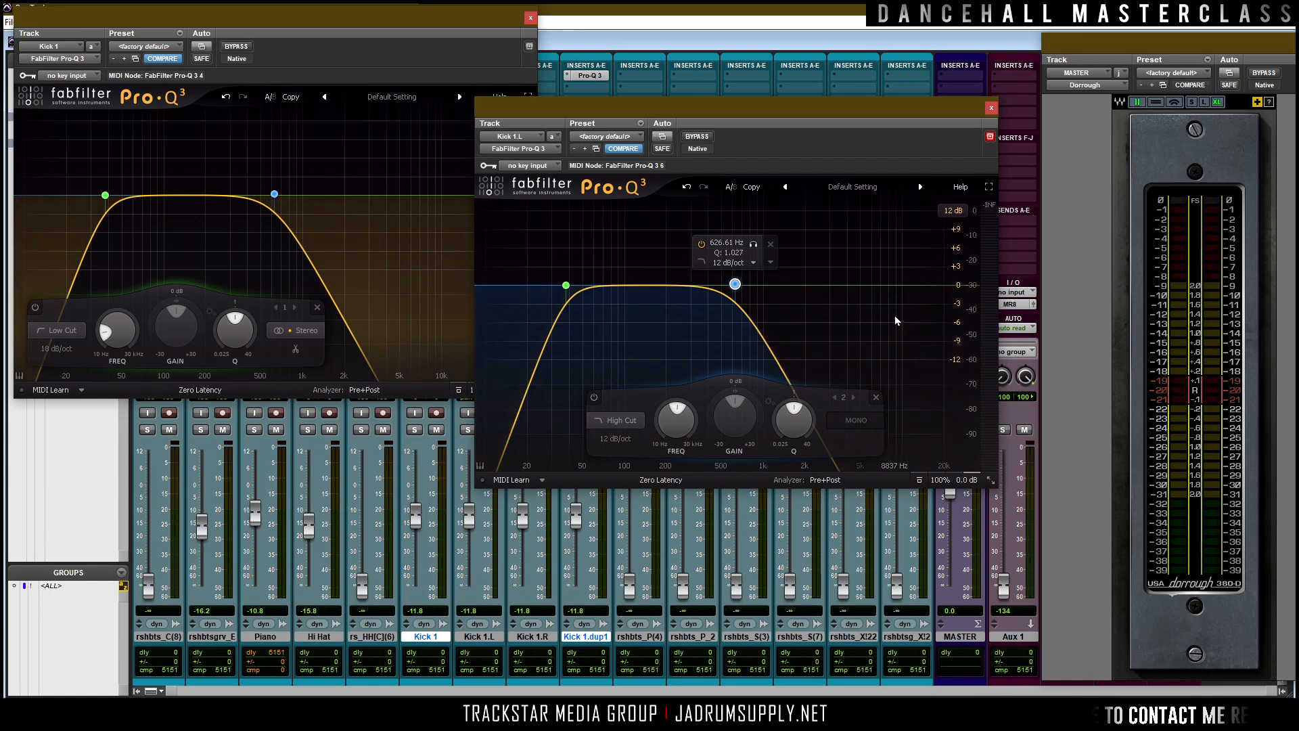
Place the Kick 1 and Kick 1.L Pro-Q 3 windows side by side to compare their EQ curves.
left_click_drag(376, 17, 414, 102)
left_click_drag(757, 104, 766, 100)
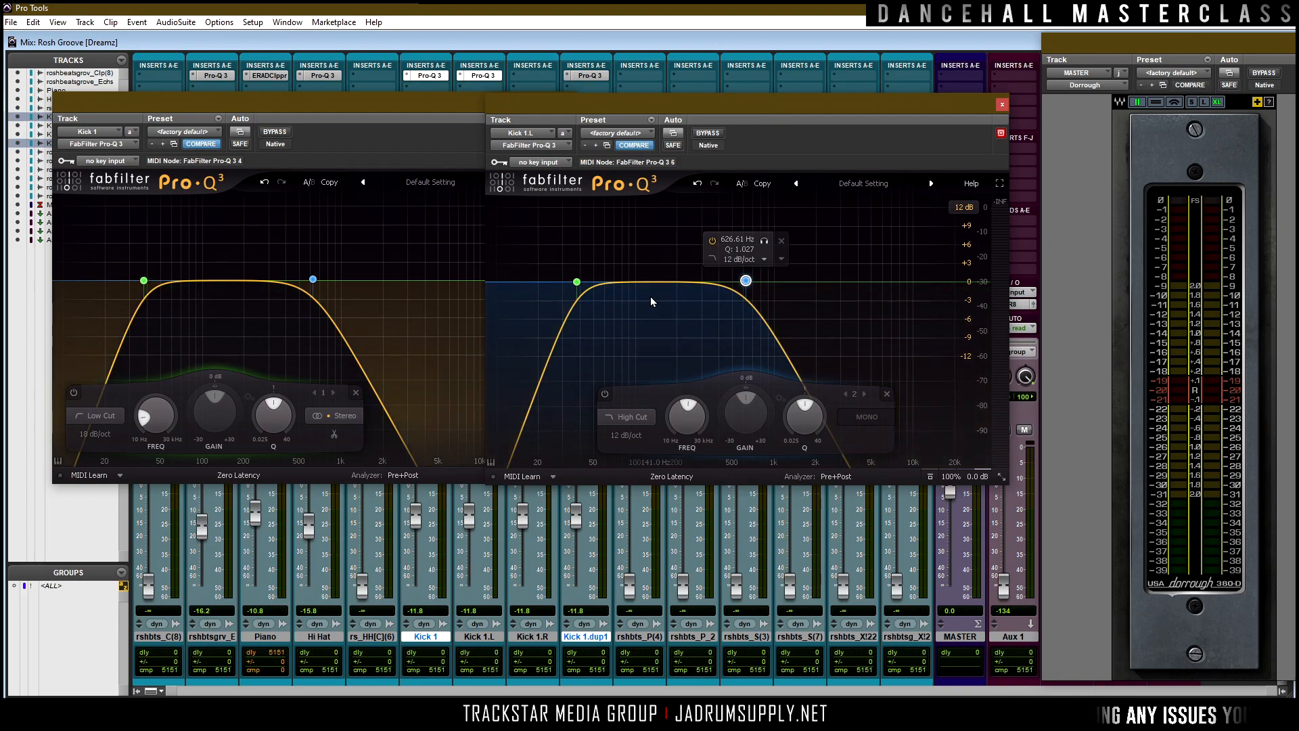
left_click(418, 103)
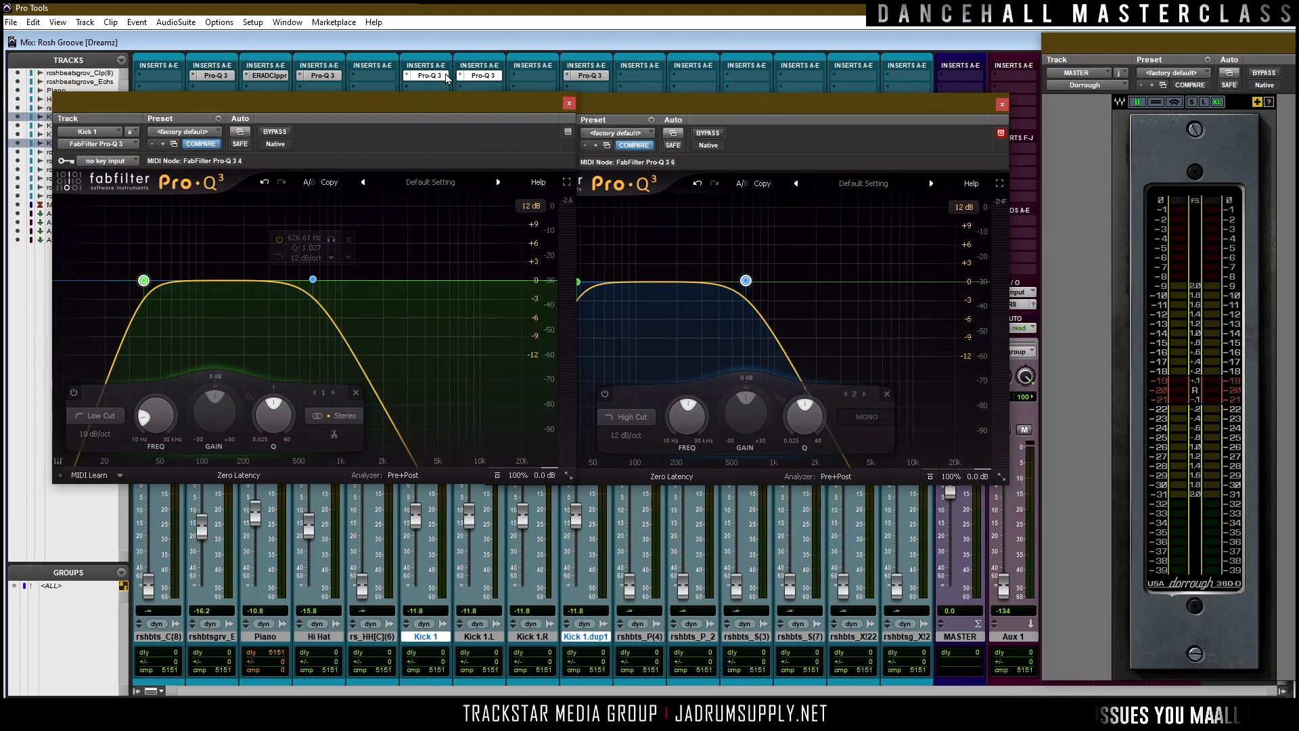
Delete the selected stereo Kick 1 track and its duplicate, including their active clips.
right_click(432, 635)
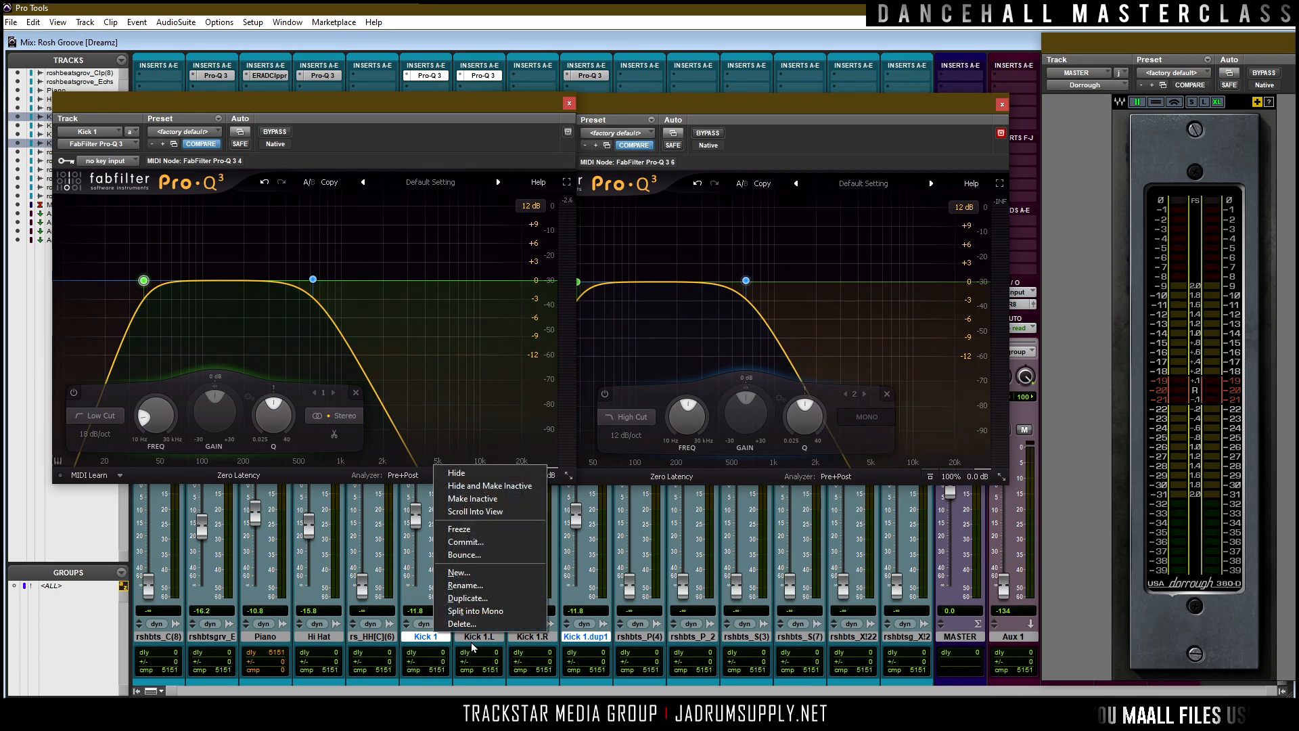
left_click(501, 621)
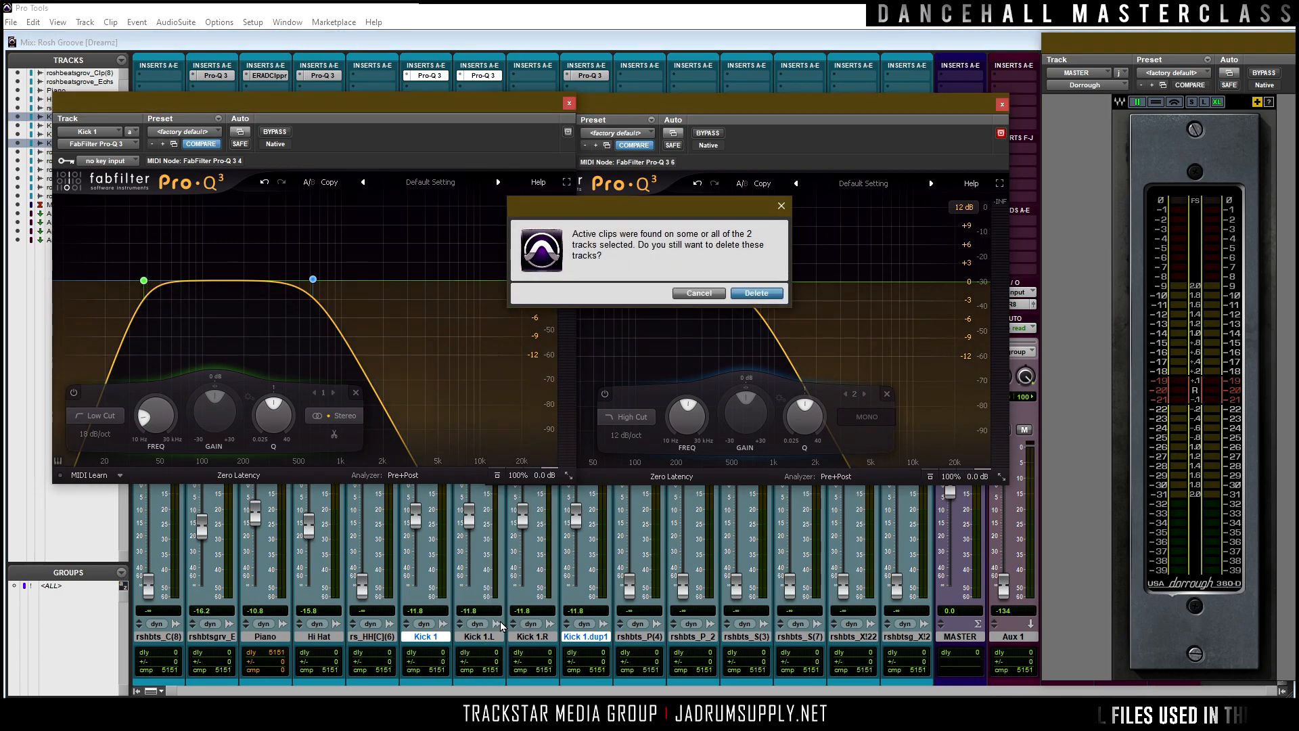
key("Return")
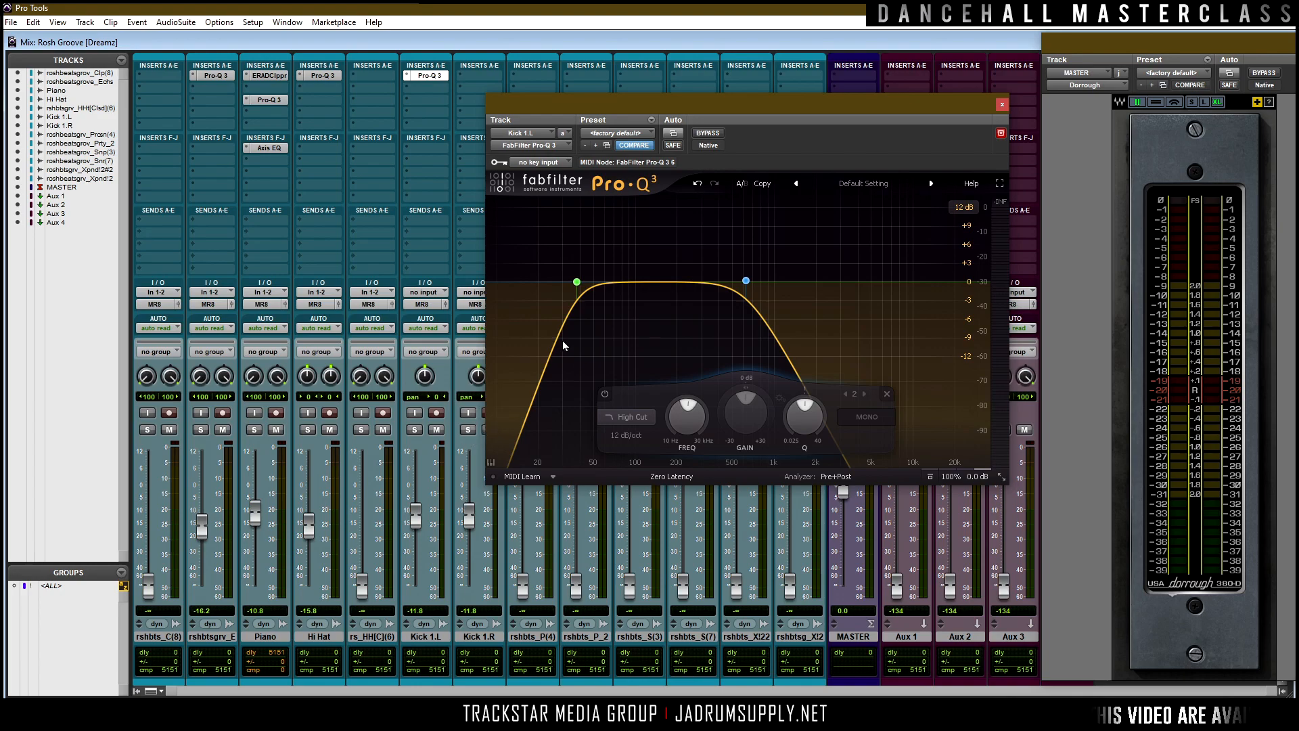
Play the mix with Kick 1.R muted and set Kick 1.L's fader to -10.2 dB.
left_click_drag(575, 103, 710, 102)
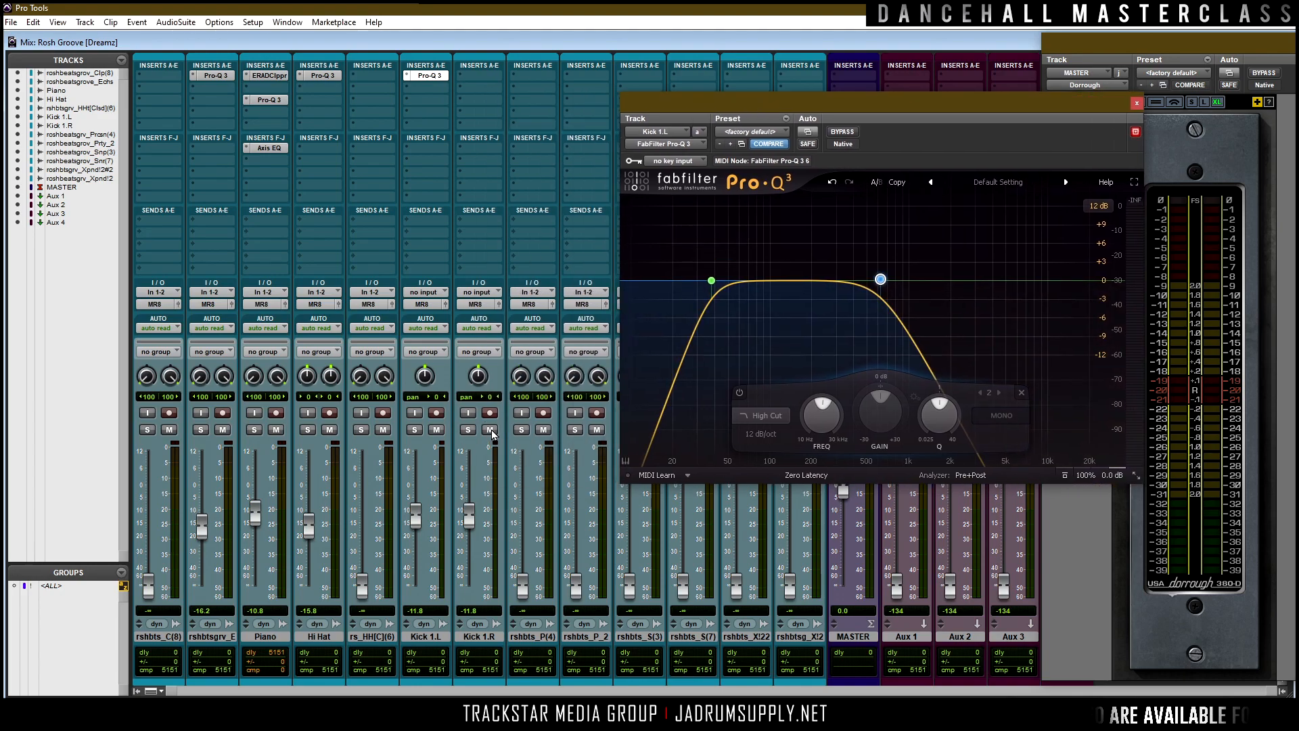
key("space")
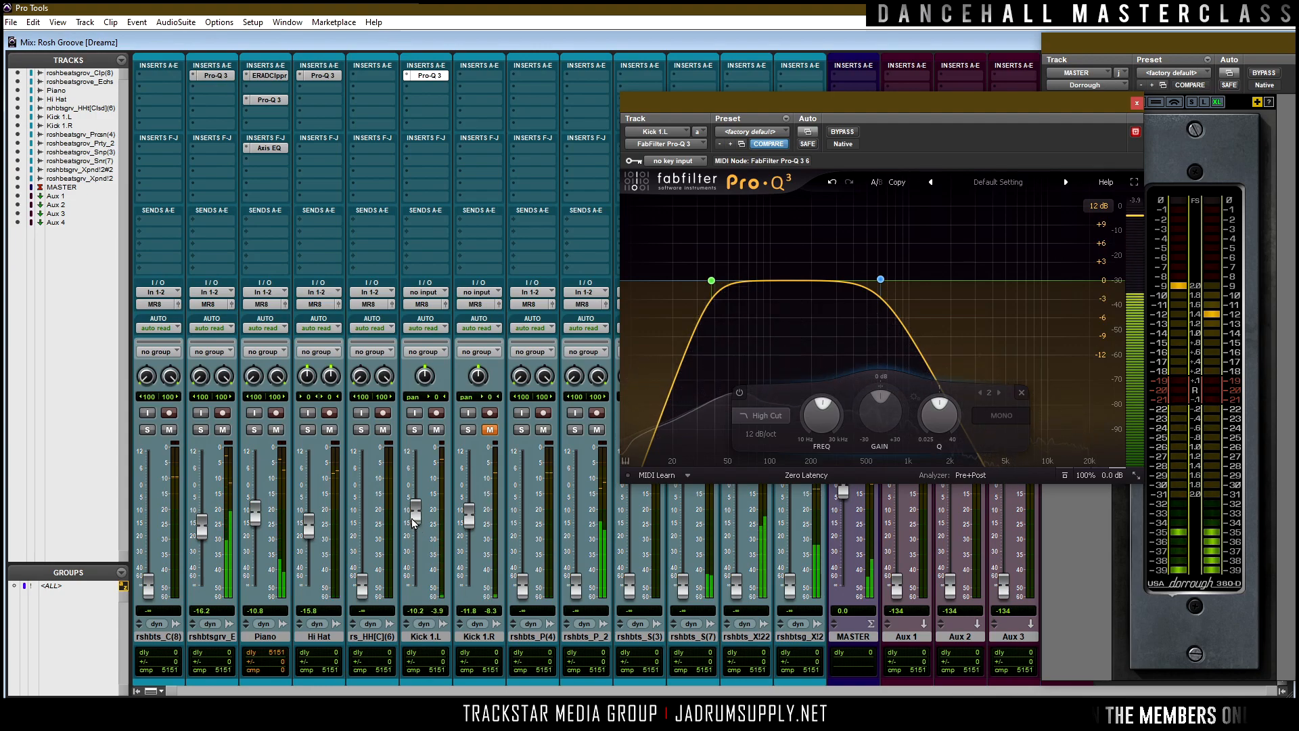
key("space")
Insert Plugin Alliance's SPL DrumXchanger (mono) on the first insert slot of Kick 1.R.
left_click(474, 76)
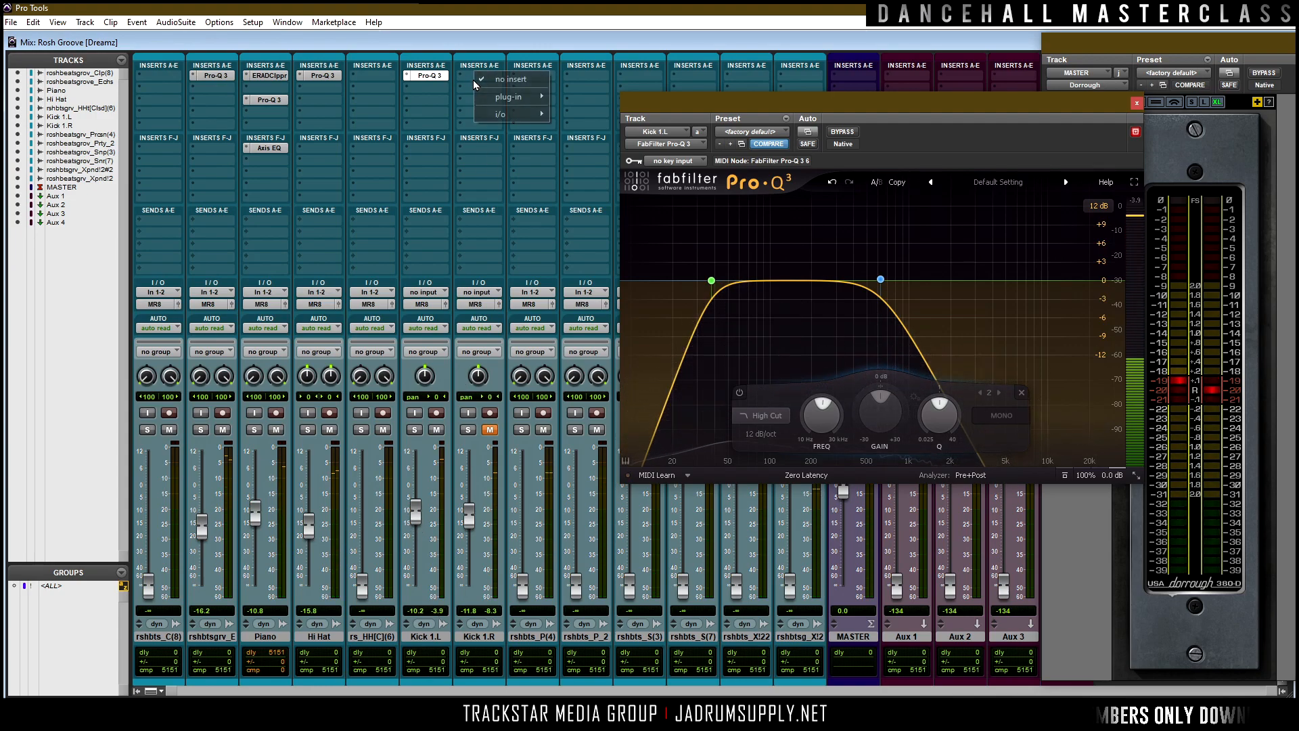
mouse_move(526, 97)
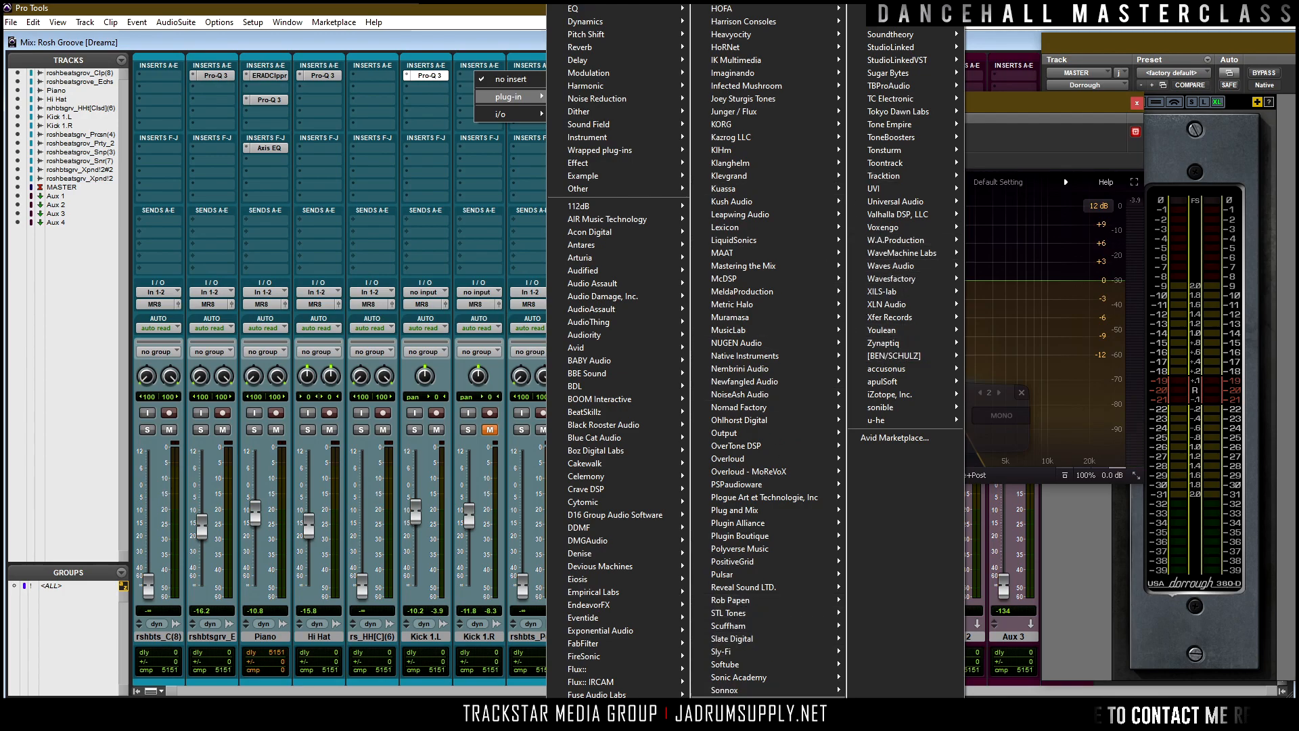
mouse_move(794, 522)
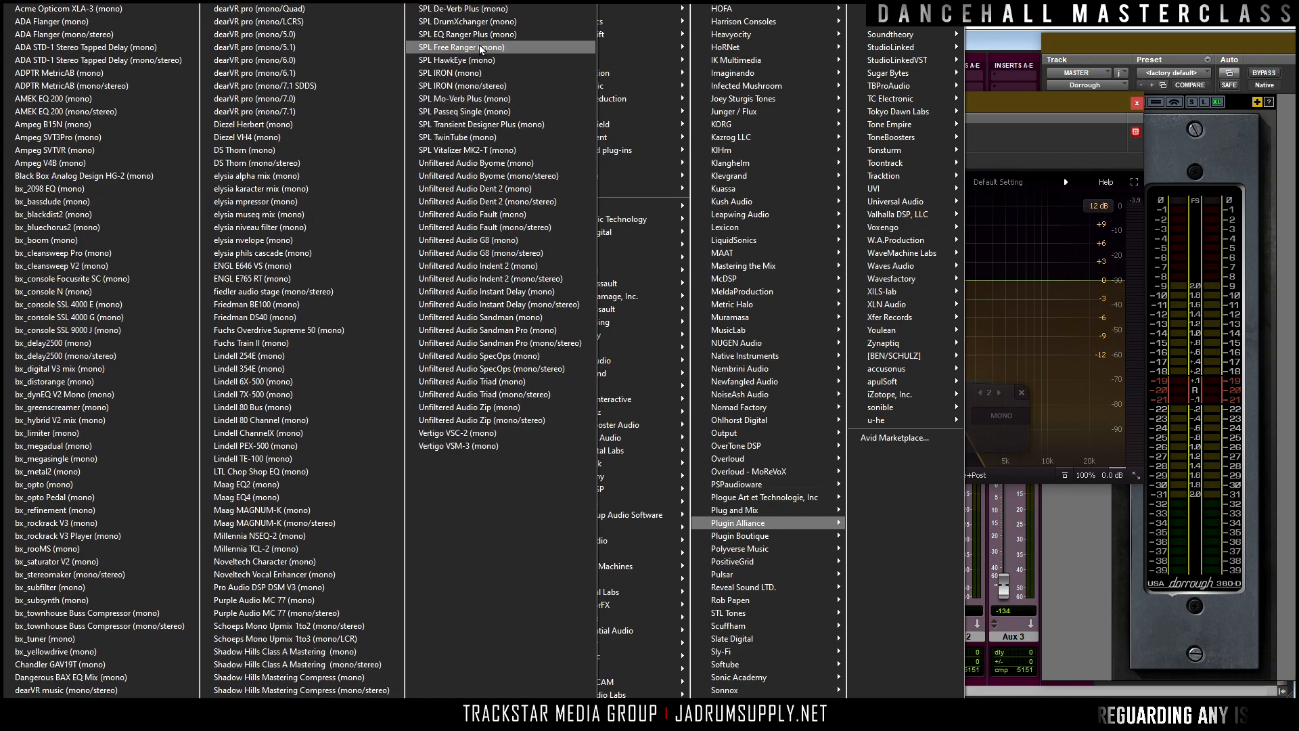
left_click(473, 21)
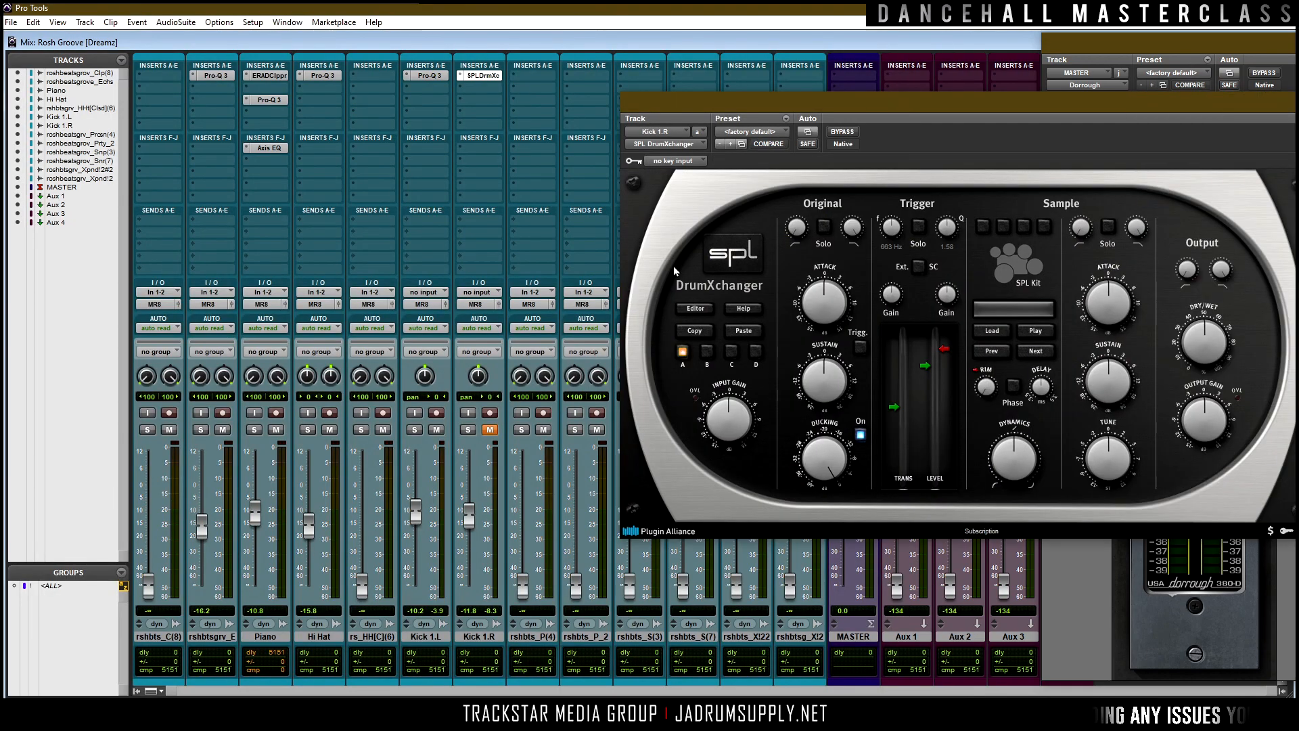
Browse for a DrumXchanger sample in the Kick's folder of Yaad Vibes Drumkit Vol. 1, under Producer Drumkits > 1. DANCEHALL on the K: drive.
left_click(982, 331)
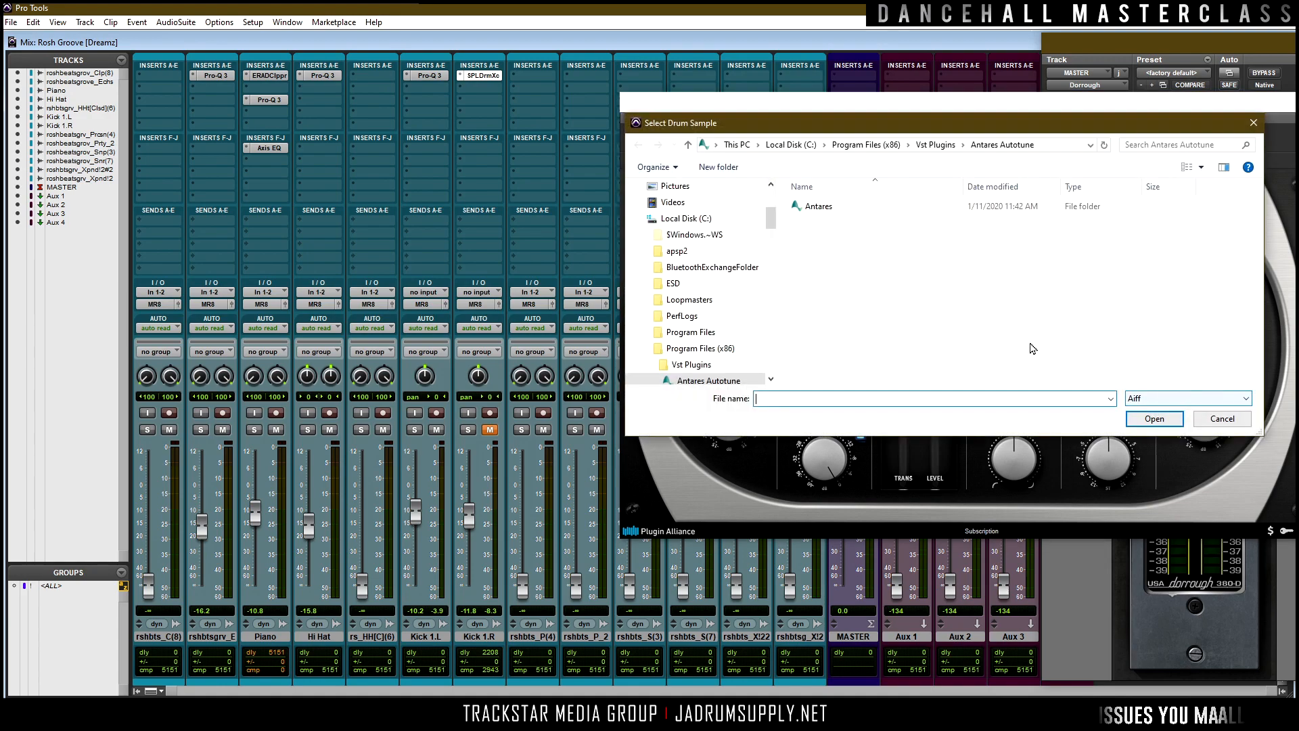
left_click(740, 144)
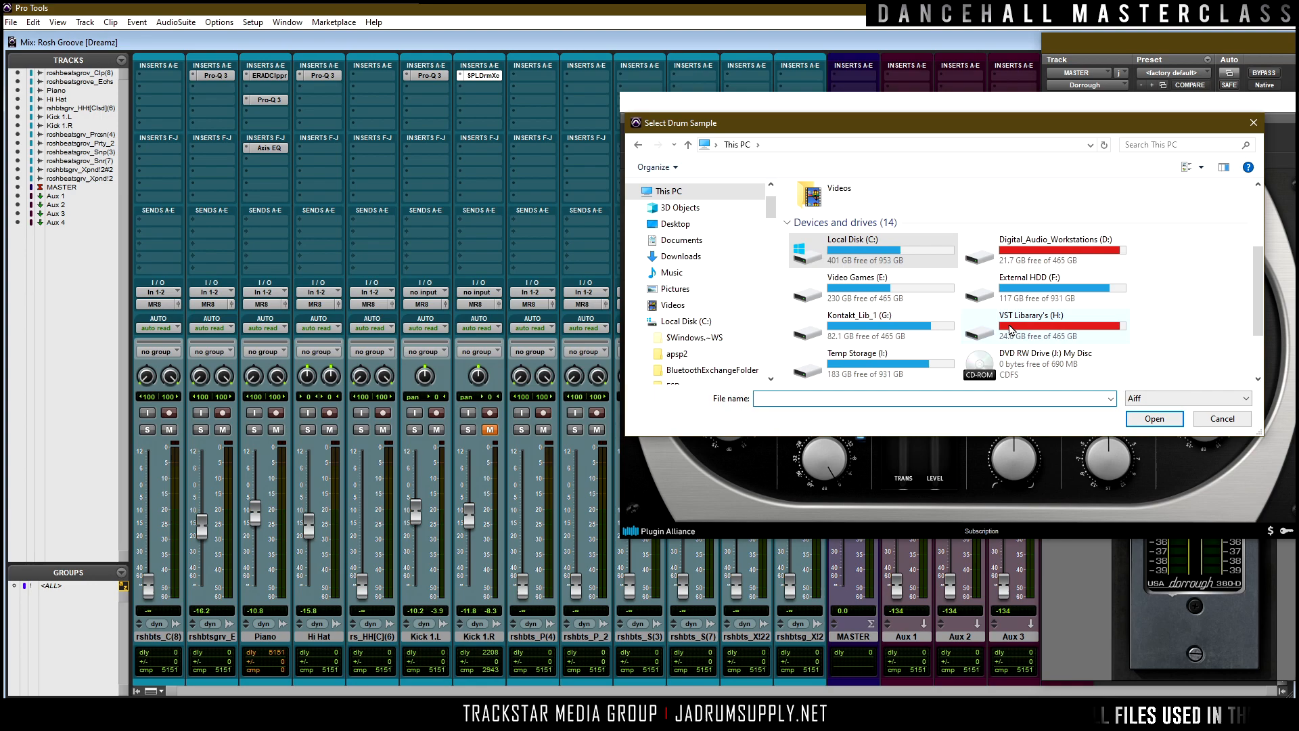
scroll(934, 323, "down", 2)
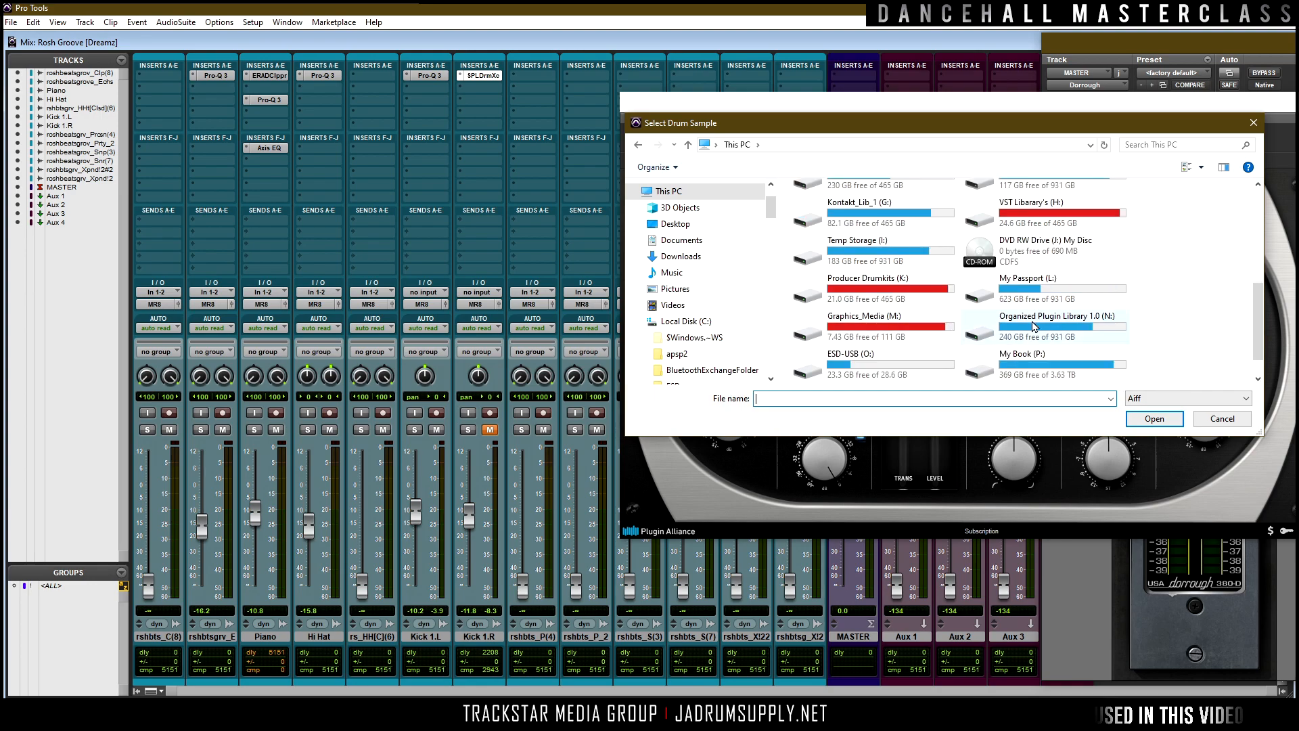
double_click(887, 305)
double_click(842, 206)
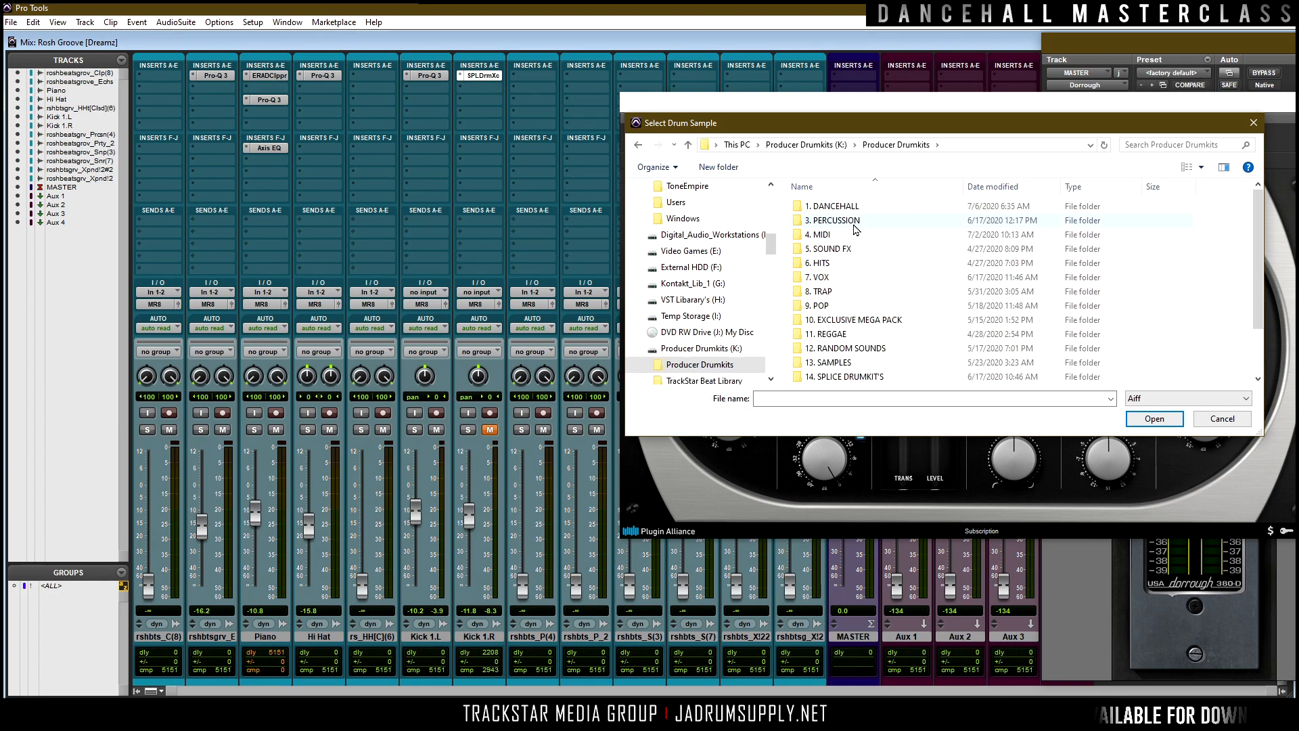
double_click(903, 210)
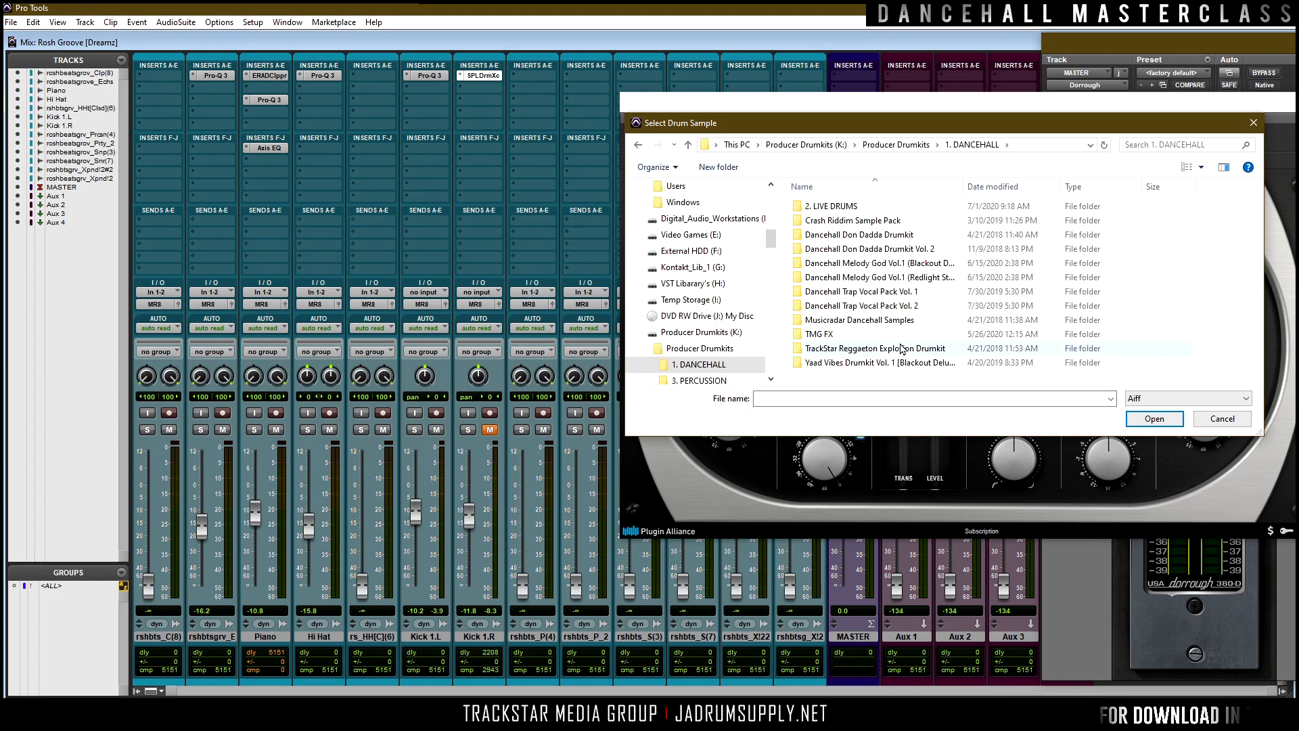
double_click(917, 369)
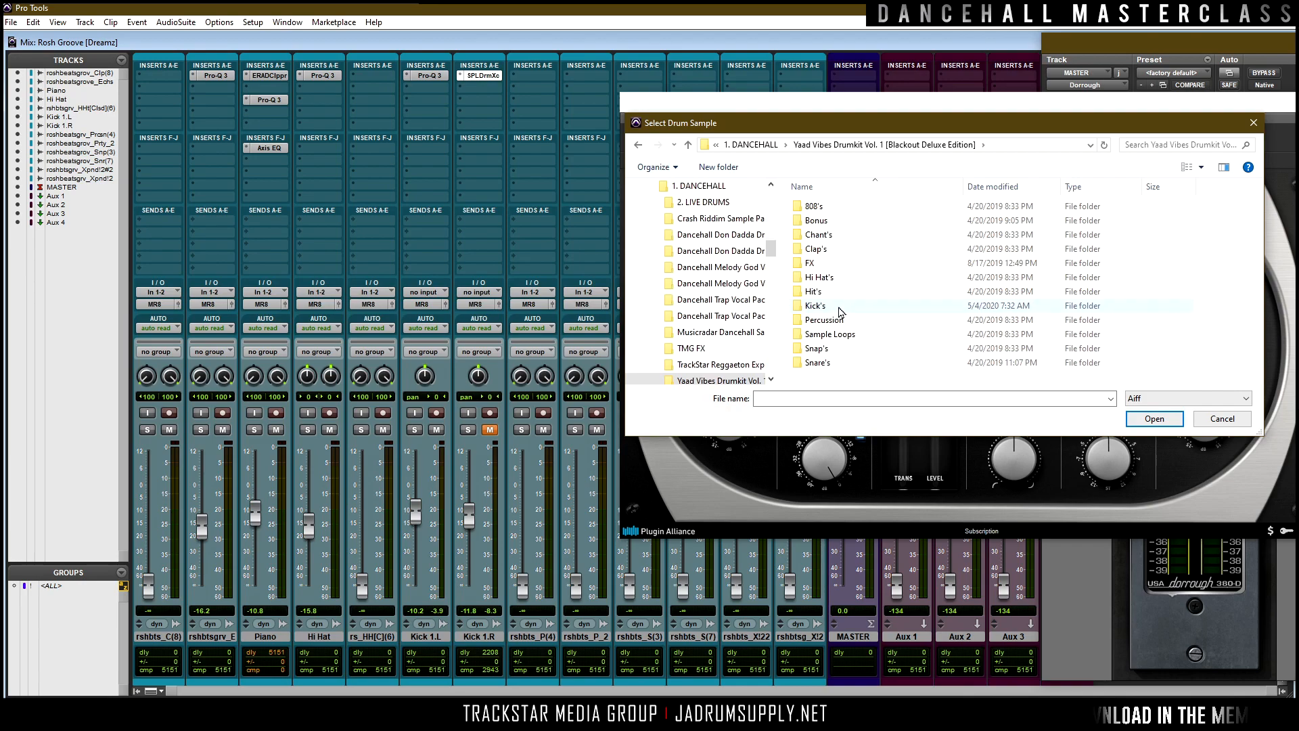
double_click(815, 305)
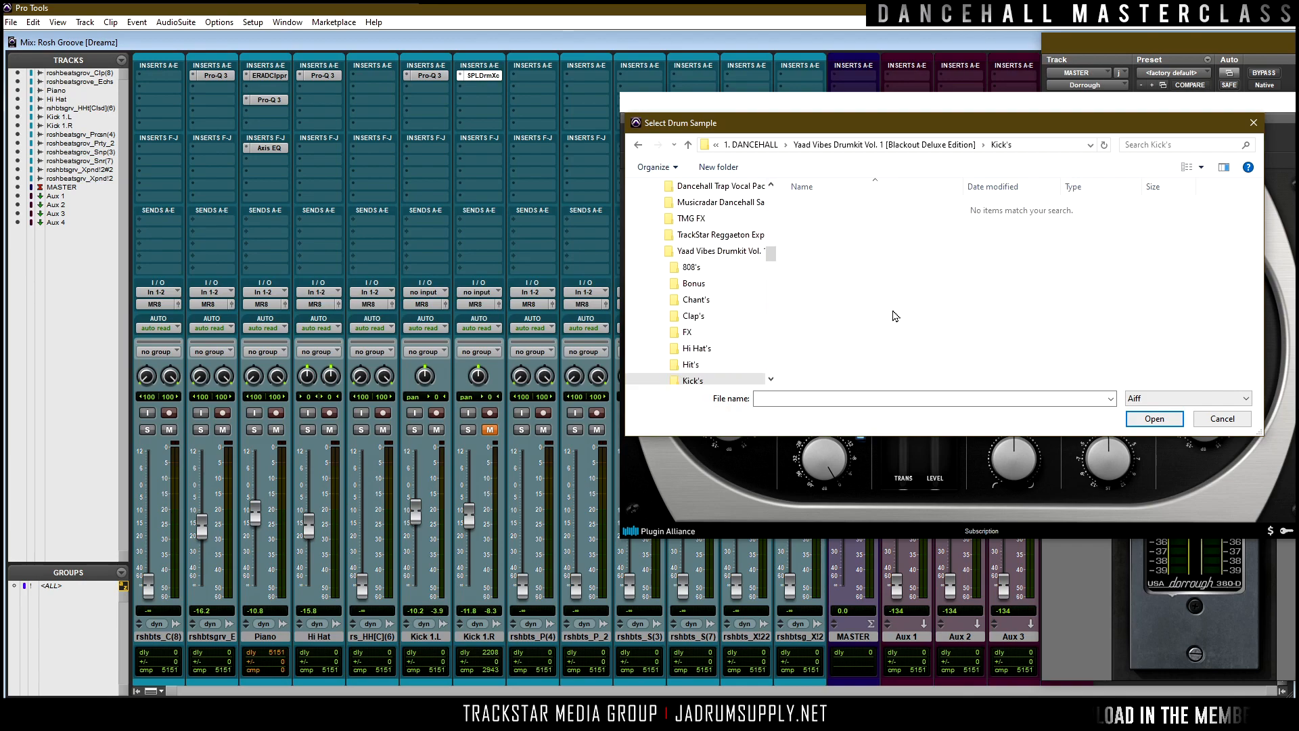
Filter the sample files to Wave and load Yaad Vibez_Kick_7_[Dirty] into DrumXchanger.
left_click(1156, 398)
left_click(1150, 439)
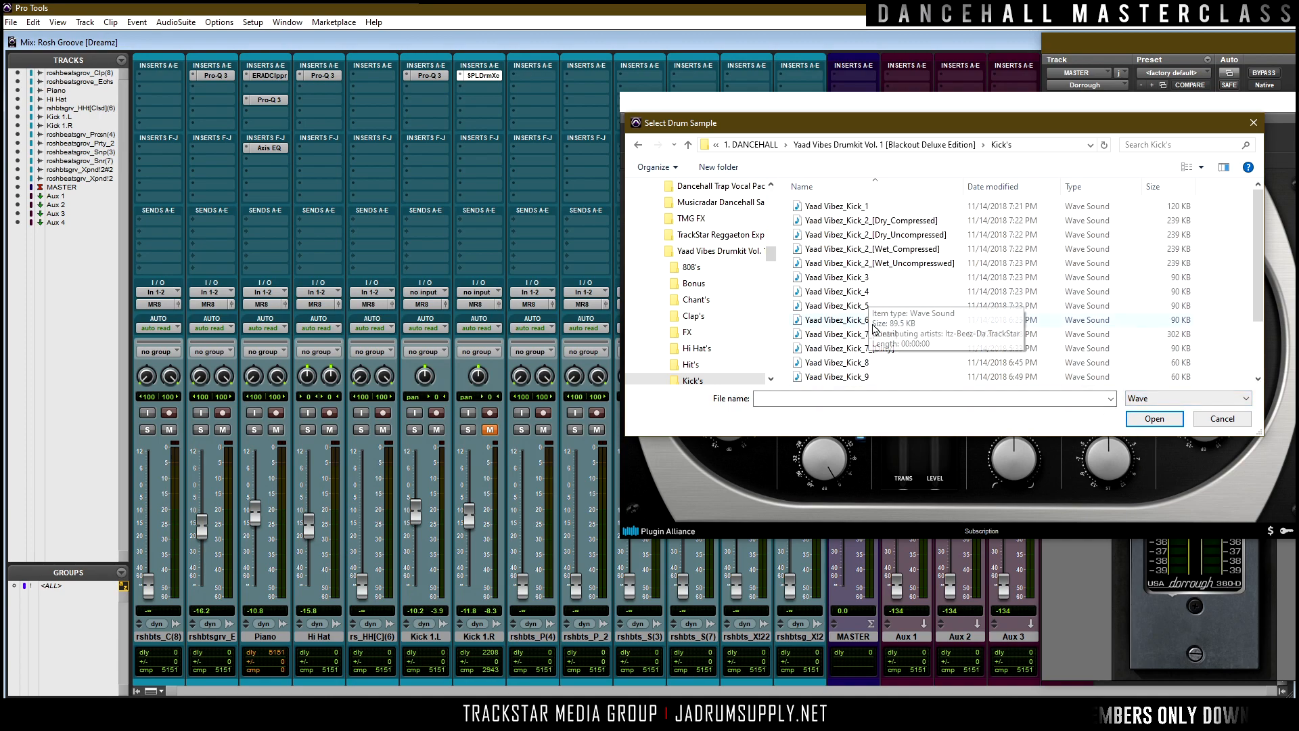
scroll(896, 337, "down", 1)
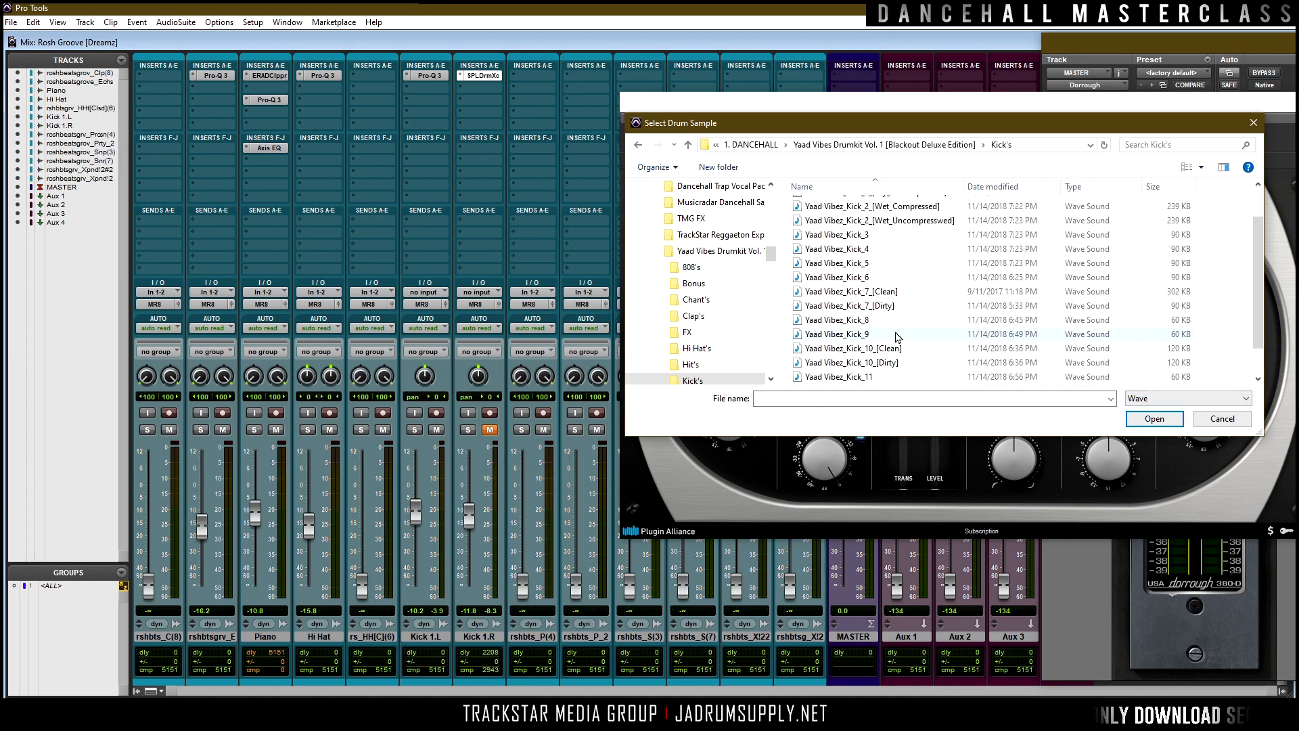
double_click(879, 306)
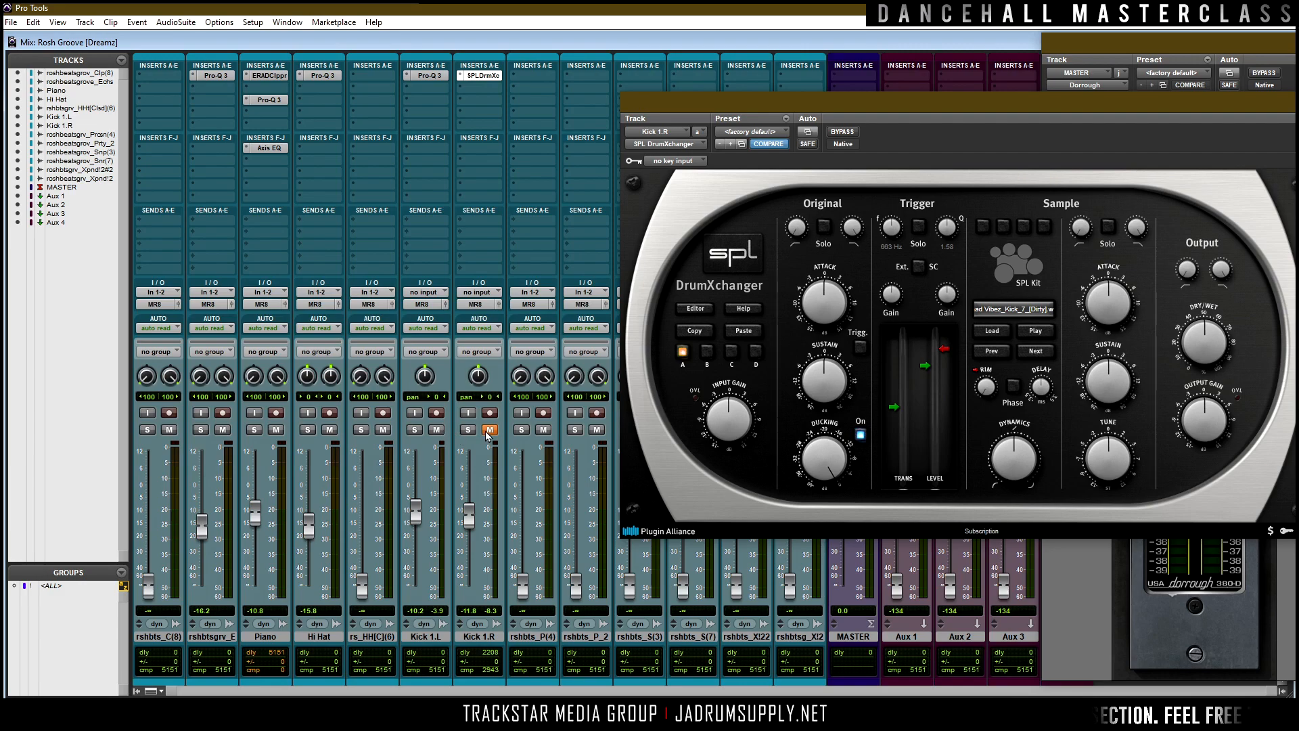
Play the mix with Kick 1.R unmuted and Kick 1.L muted, turning DrumXchanger's mix up to wet and lowering its trigger level threshold.
key("space")
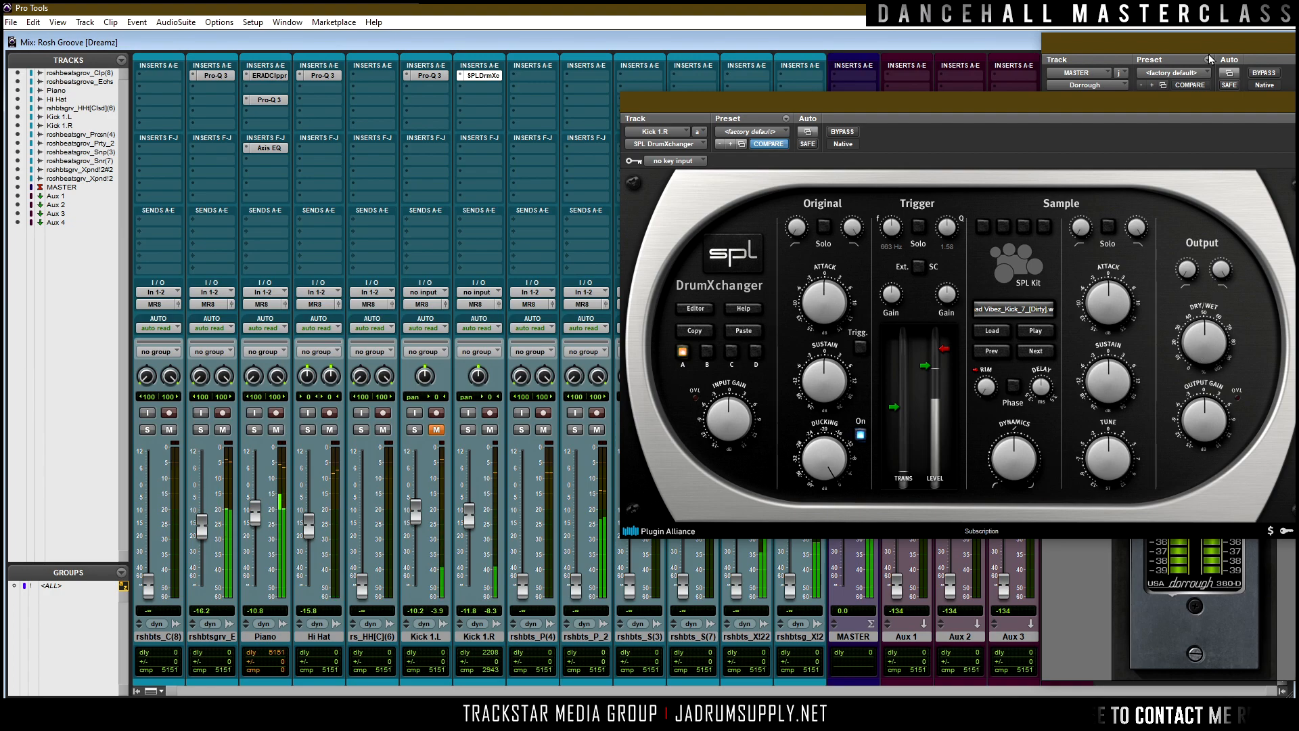
left_click_drag(1211, 71, 1211, 61)
mouse_move(926, 368)
left_mouse_down()
mouse_move(926, 388)
mouse_move(944, 368)
mouse_move(945, 380)
left_mouse_up()
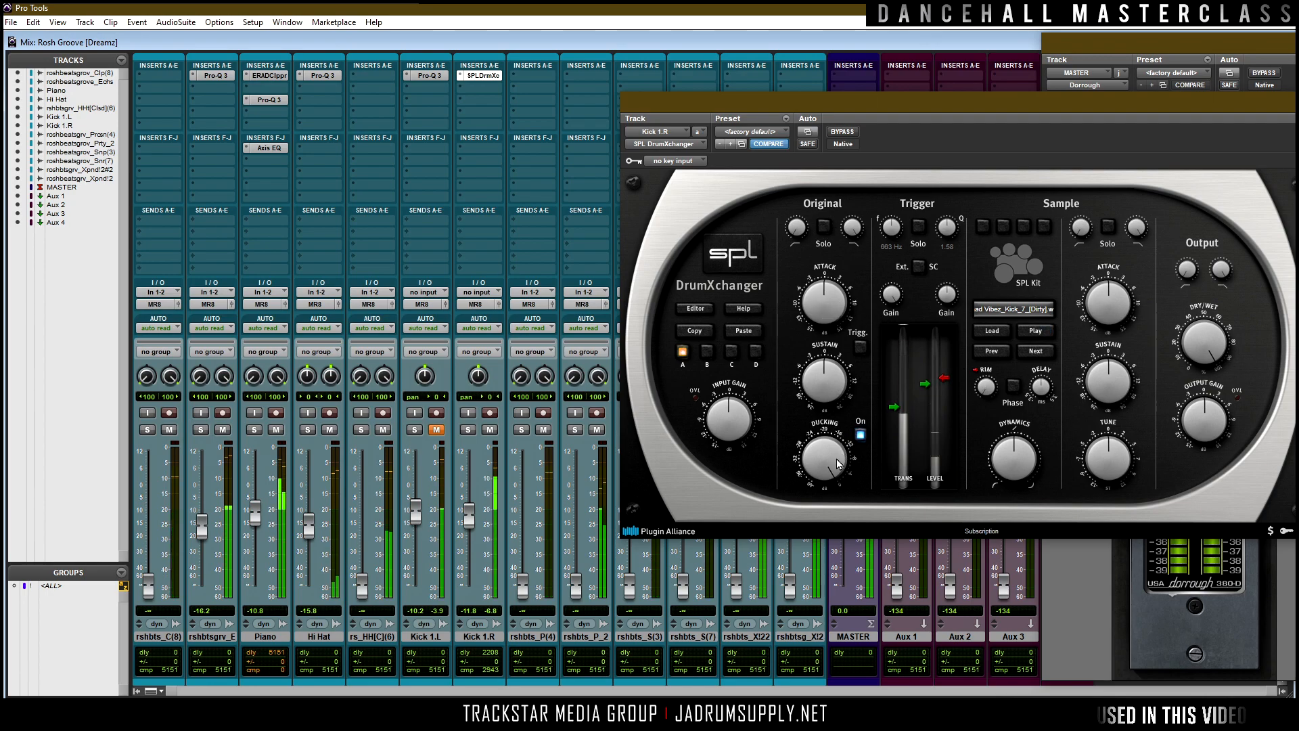
Raise DrumXchanger's original attack and turn down its sample dynamics and output gain during playback.
left_click_drag(820, 296, 821, 284)
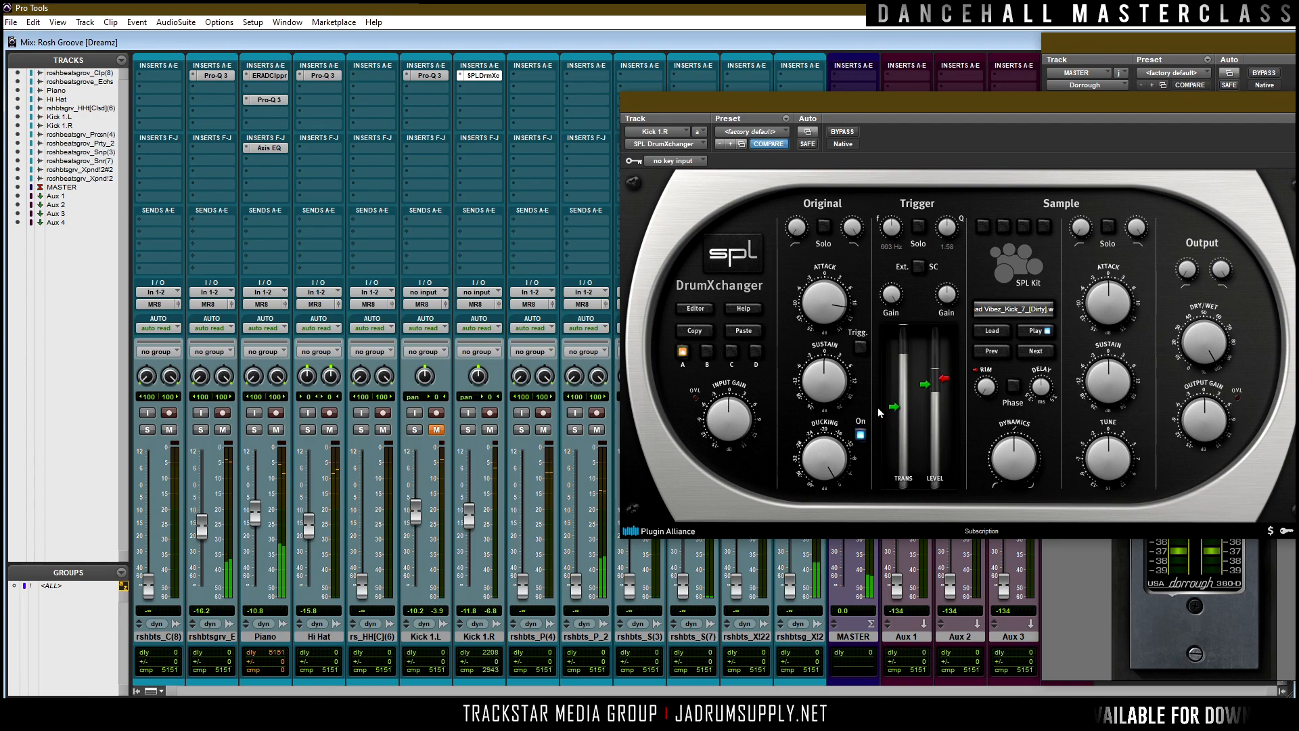
left_click_drag(1019, 468, 1015, 499)
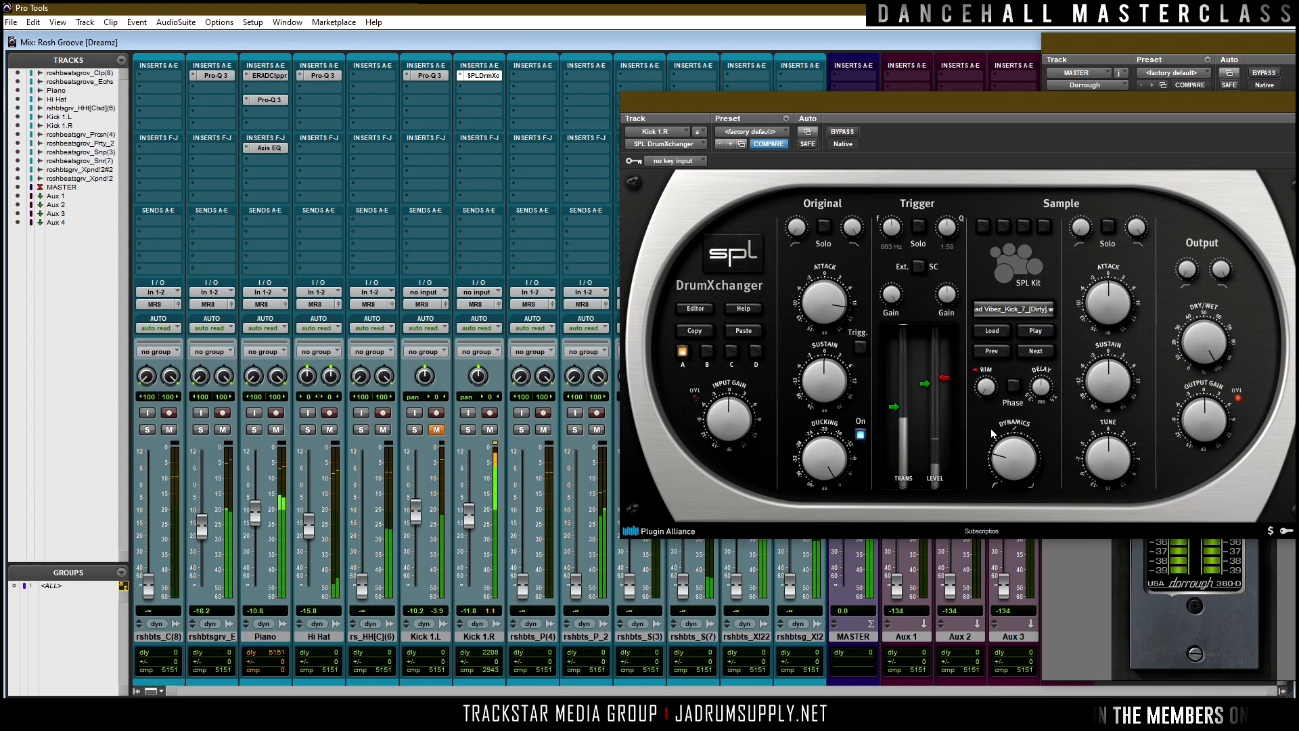
left_click_drag(1211, 409, 1211, 437)
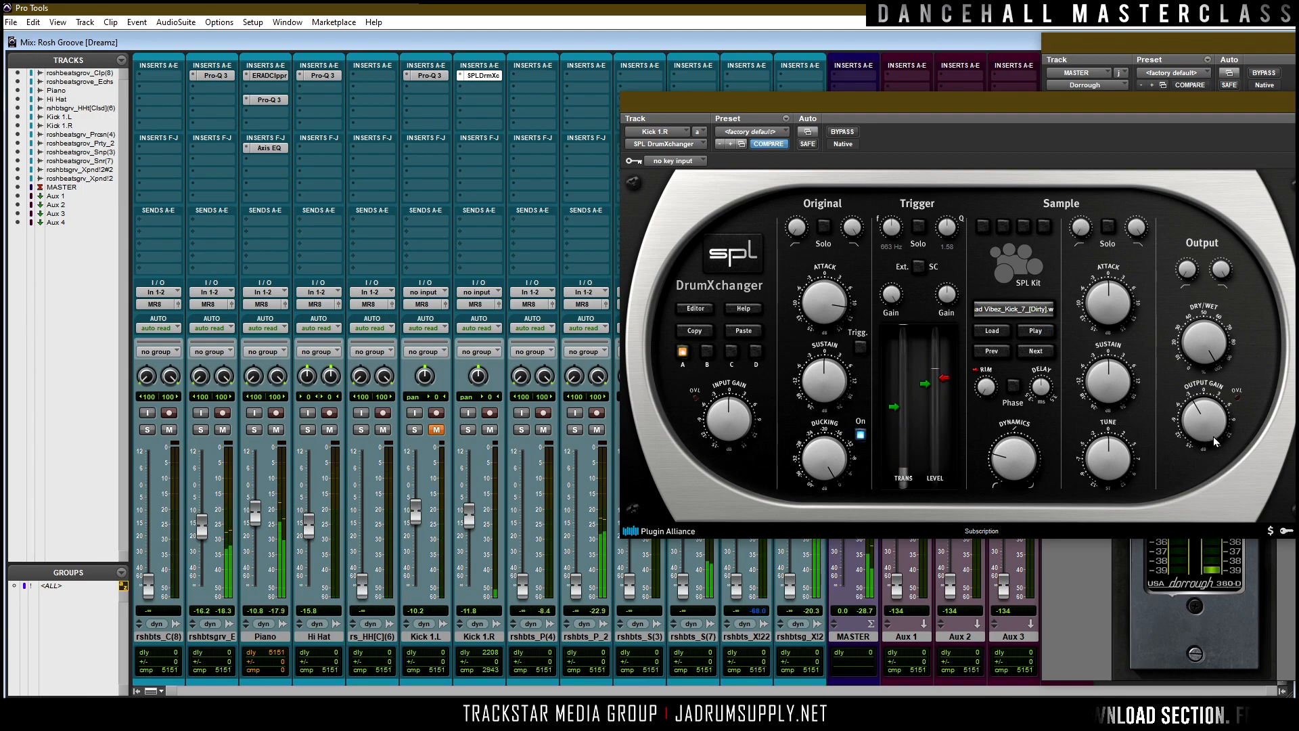
left_click_drag(1214, 430, 1214, 441)
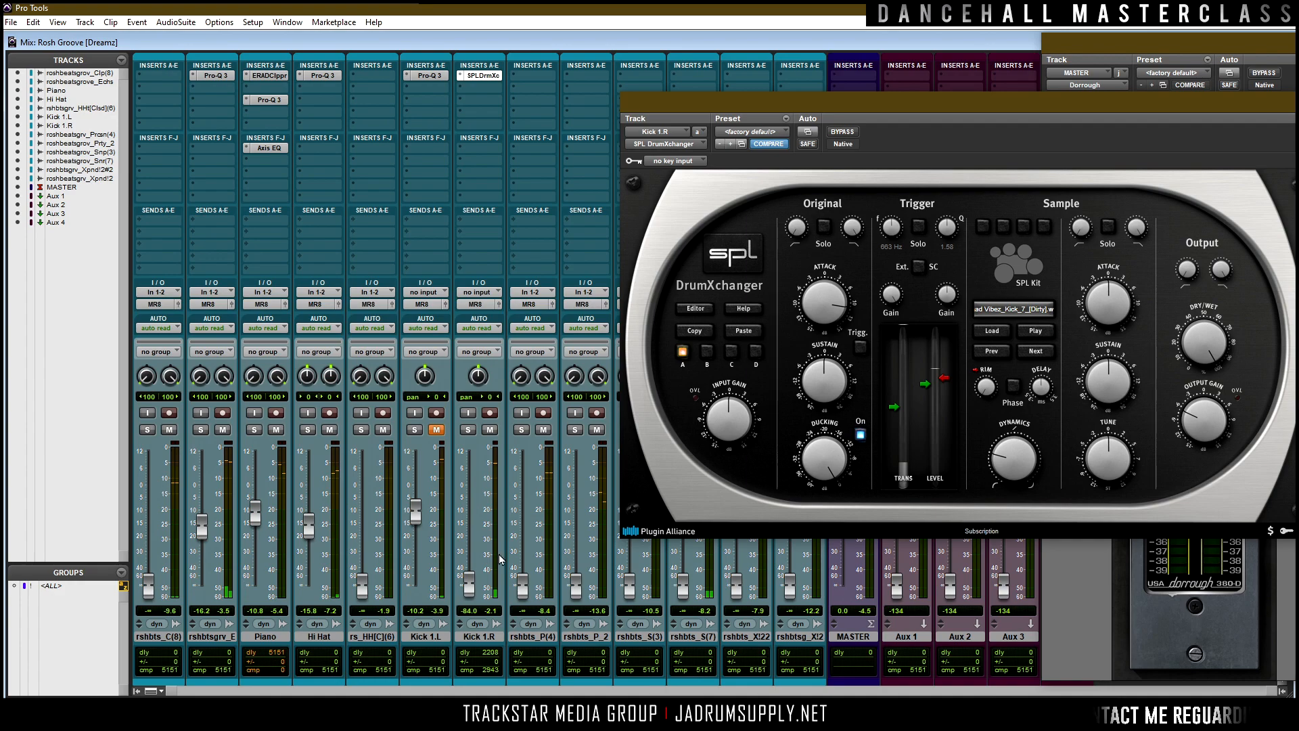
Lower Kick 1.R's fader to -90.0 dB and close its DrumXchanger window.
left_click_drag(1256, 93, 979, 102)
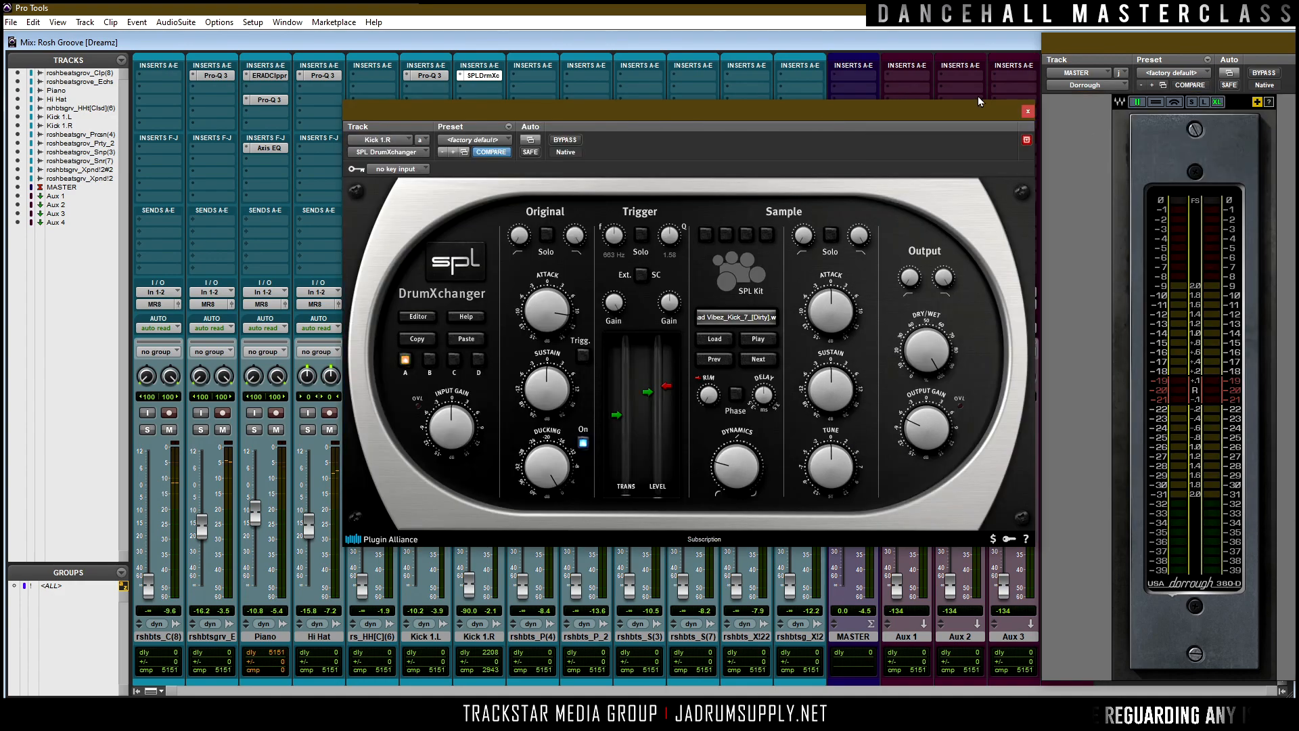
left_click(1027, 113)
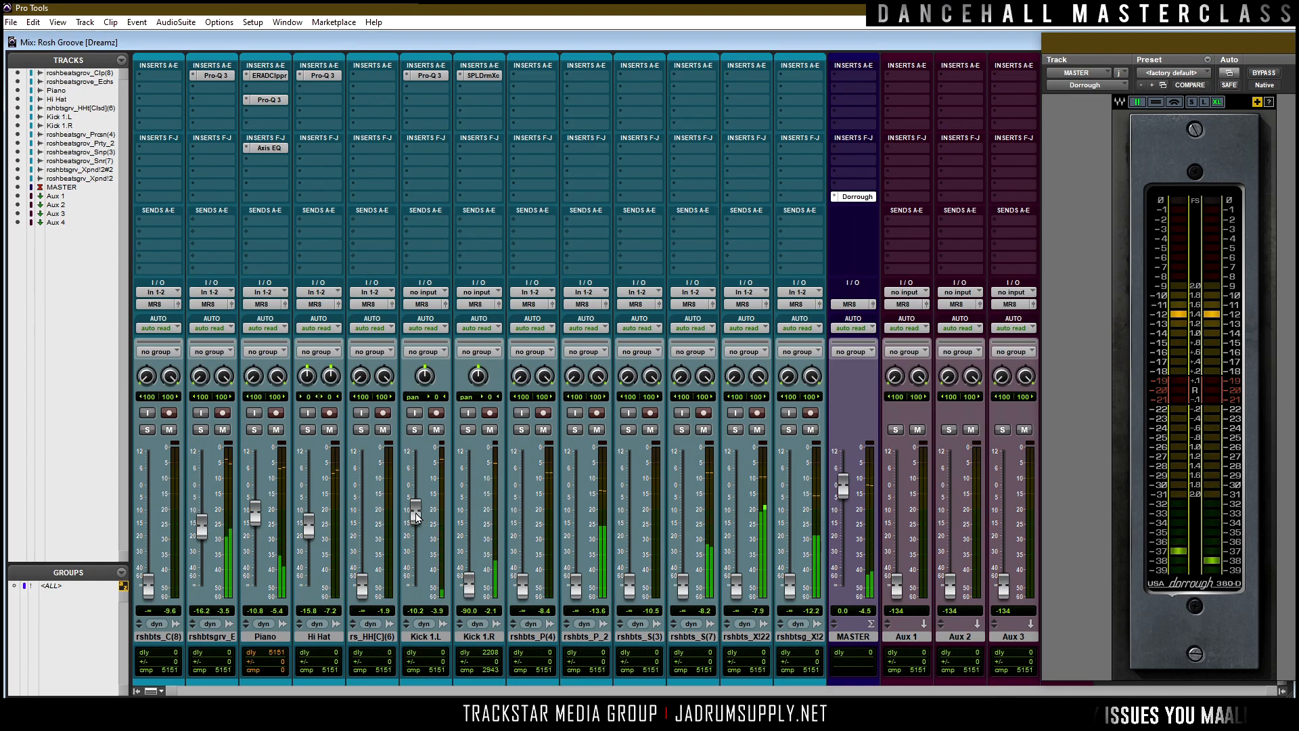
Raise Kick 1.R's fader to -9.7 dB and Kick 1.L's fader to -7.3 dB during playback.
left_click_drag(468, 585, 471, 511)
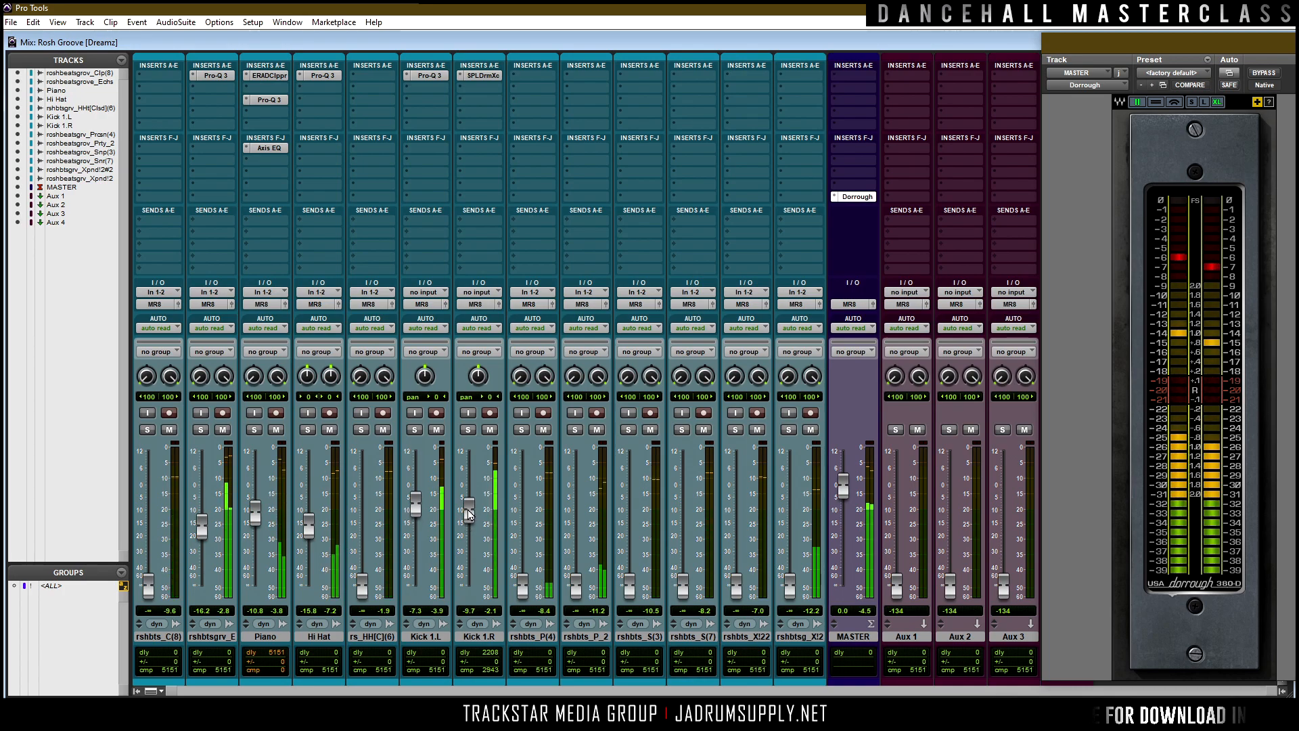
Invert the phase of Kick 1.L in its Pro-Q 3 during playback and close the EQ window.
left_click(480, 76)
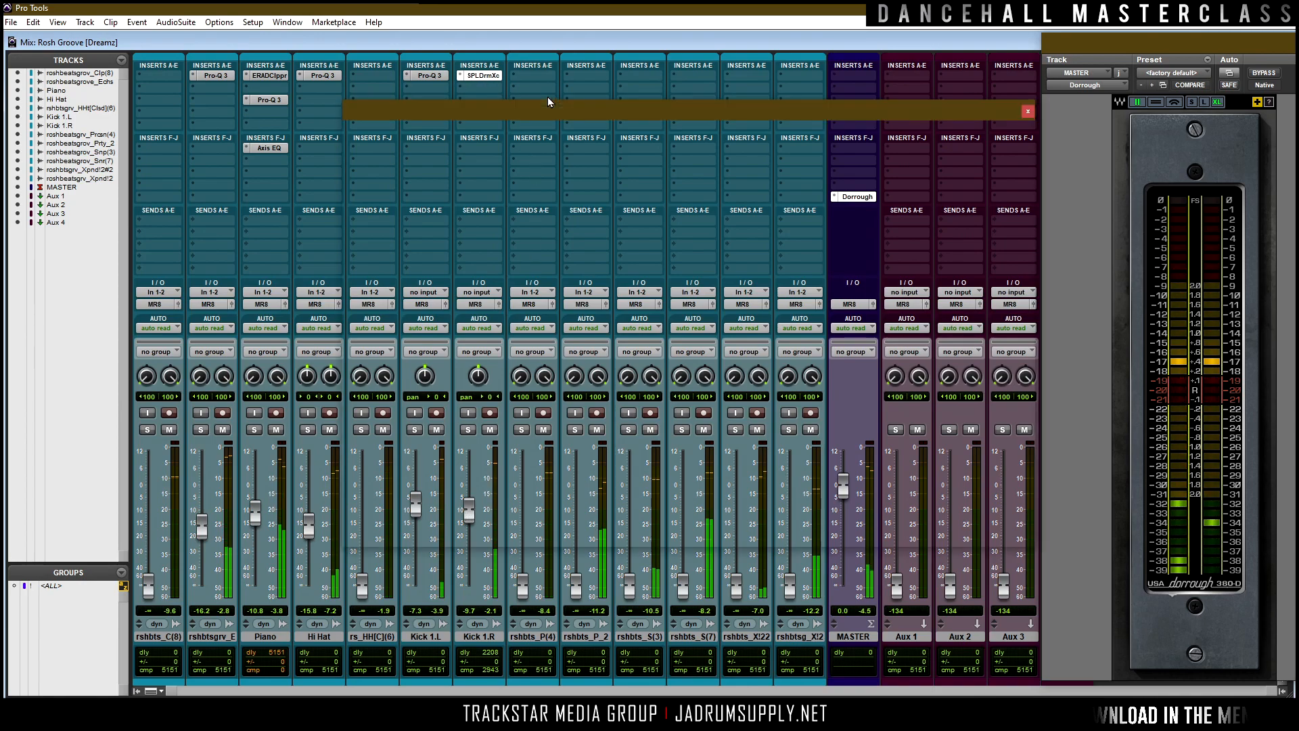
left_click(435, 79)
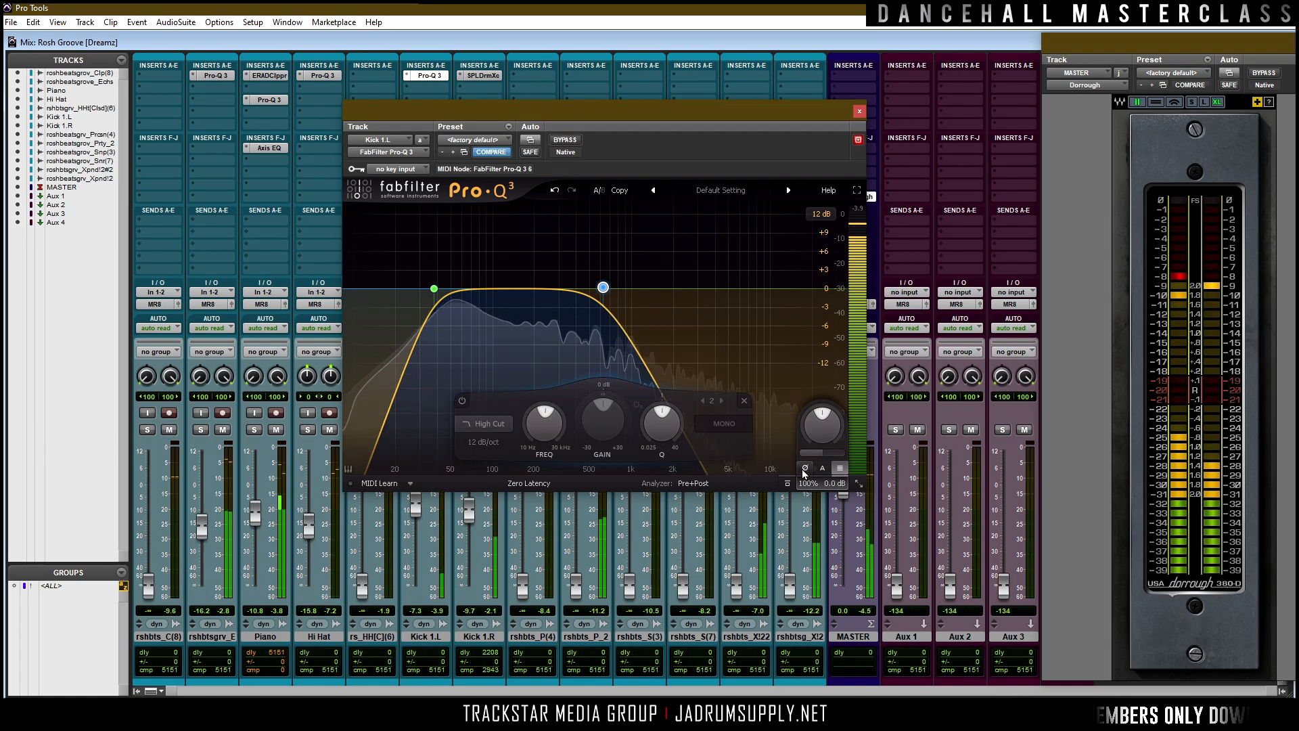
left_click_drag(678, 119, 794, 99)
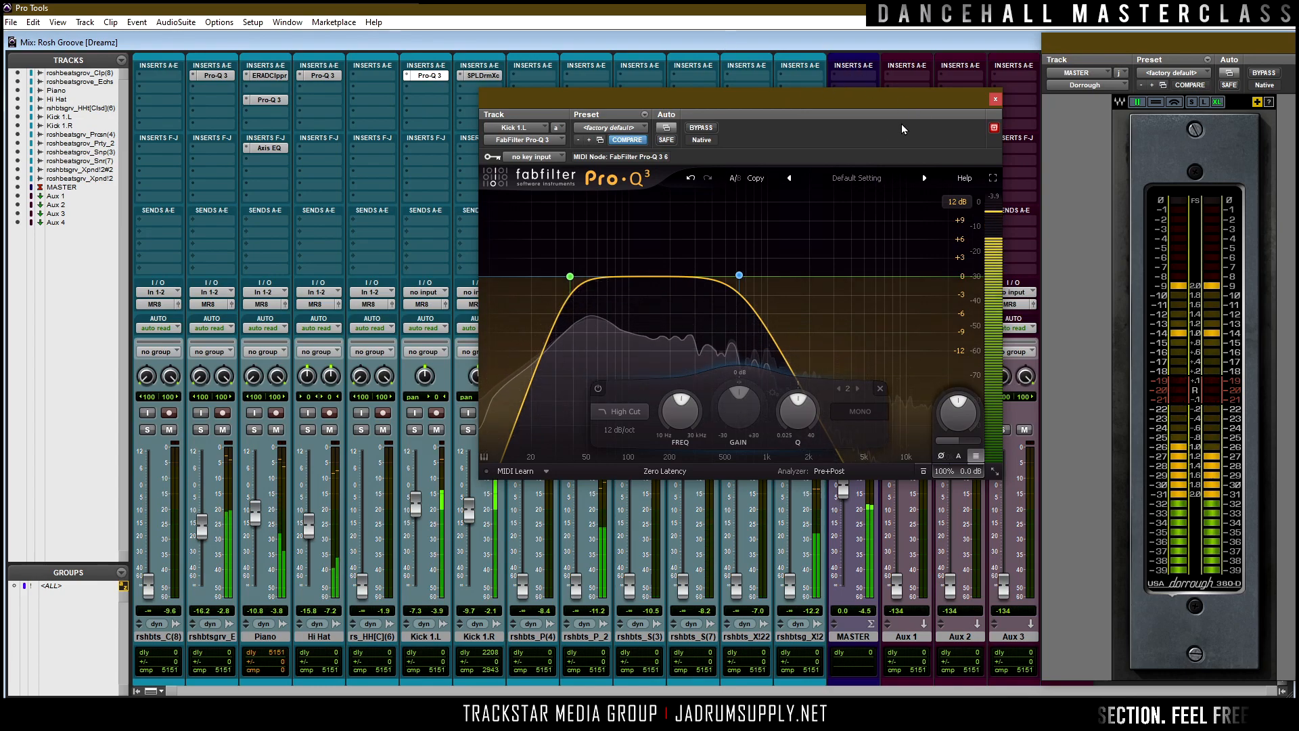
left_click(940, 455)
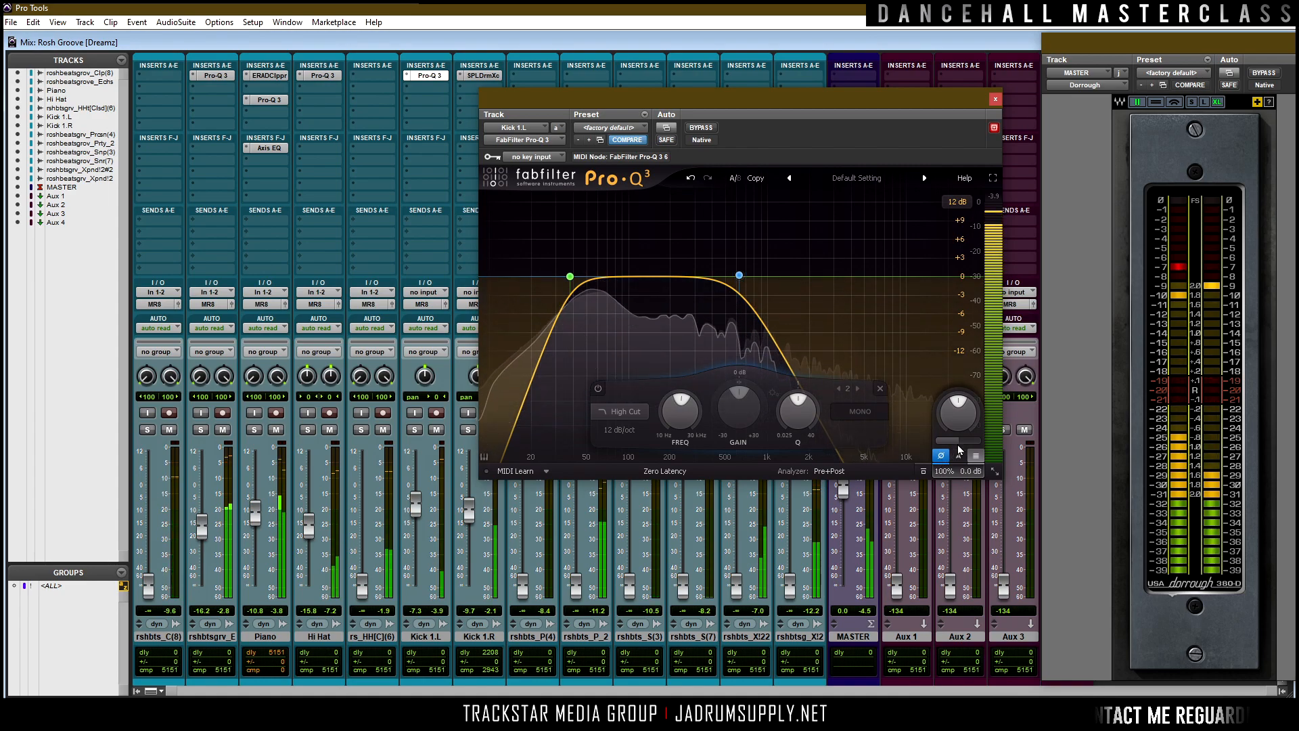
left_click(995, 100)
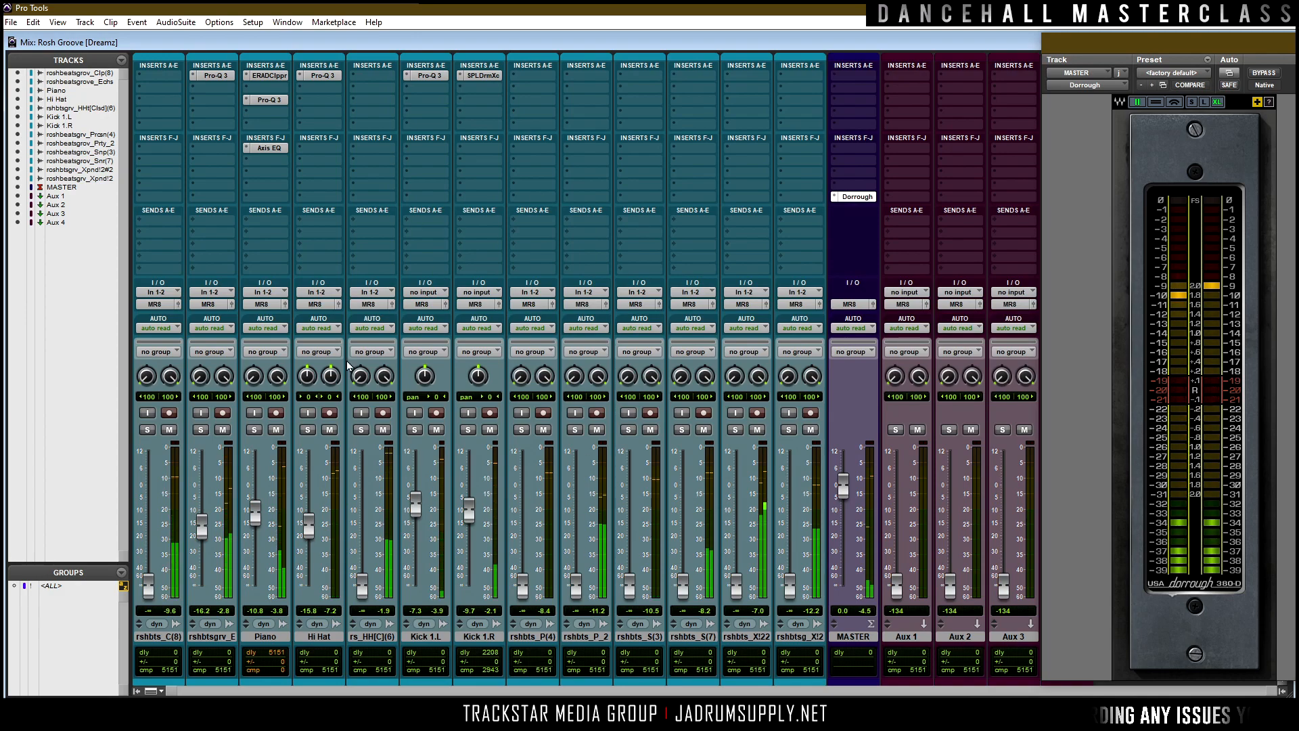
Rename the Kick 1.L track as Kick 1 and the Kick 1.R track as Kick 2.
double_click(427, 637)
key("Right")
key("BackSpace")
key("BackSpace")
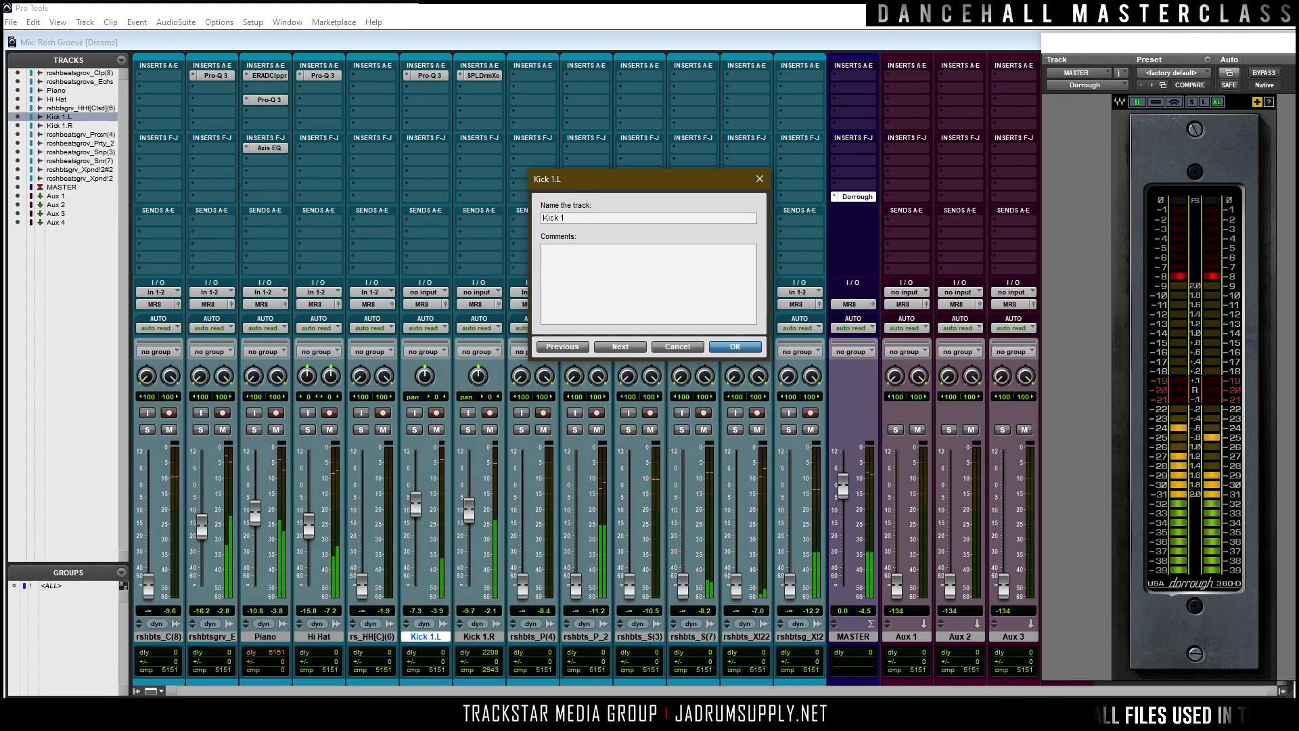
key("BackSpace")
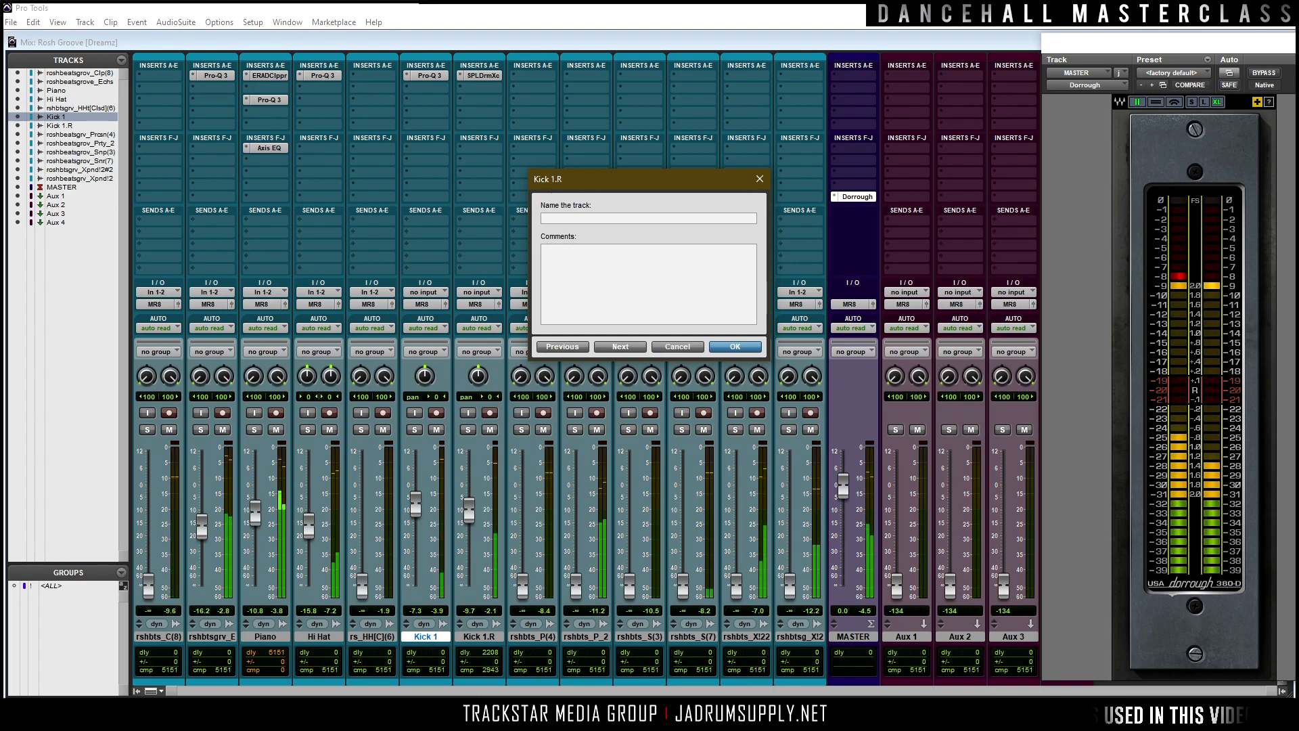
type("Kick")
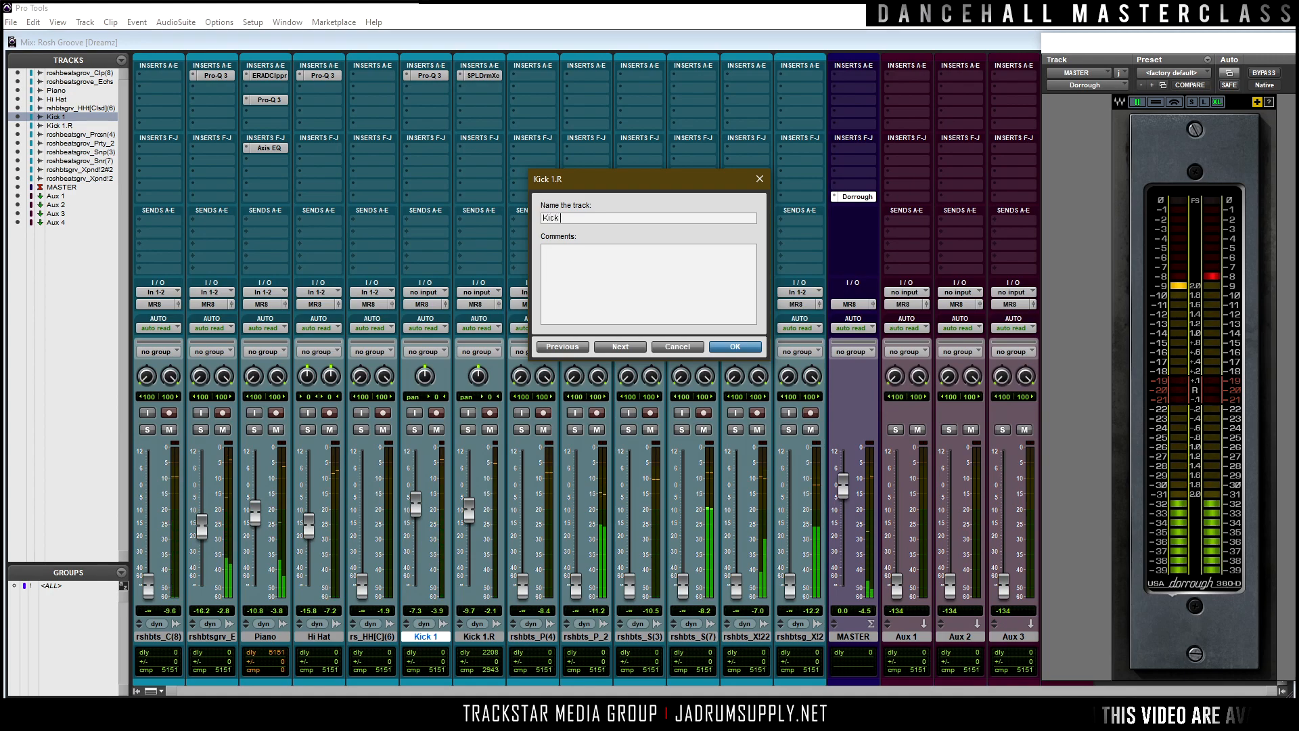
type(" 2")
key("Return")
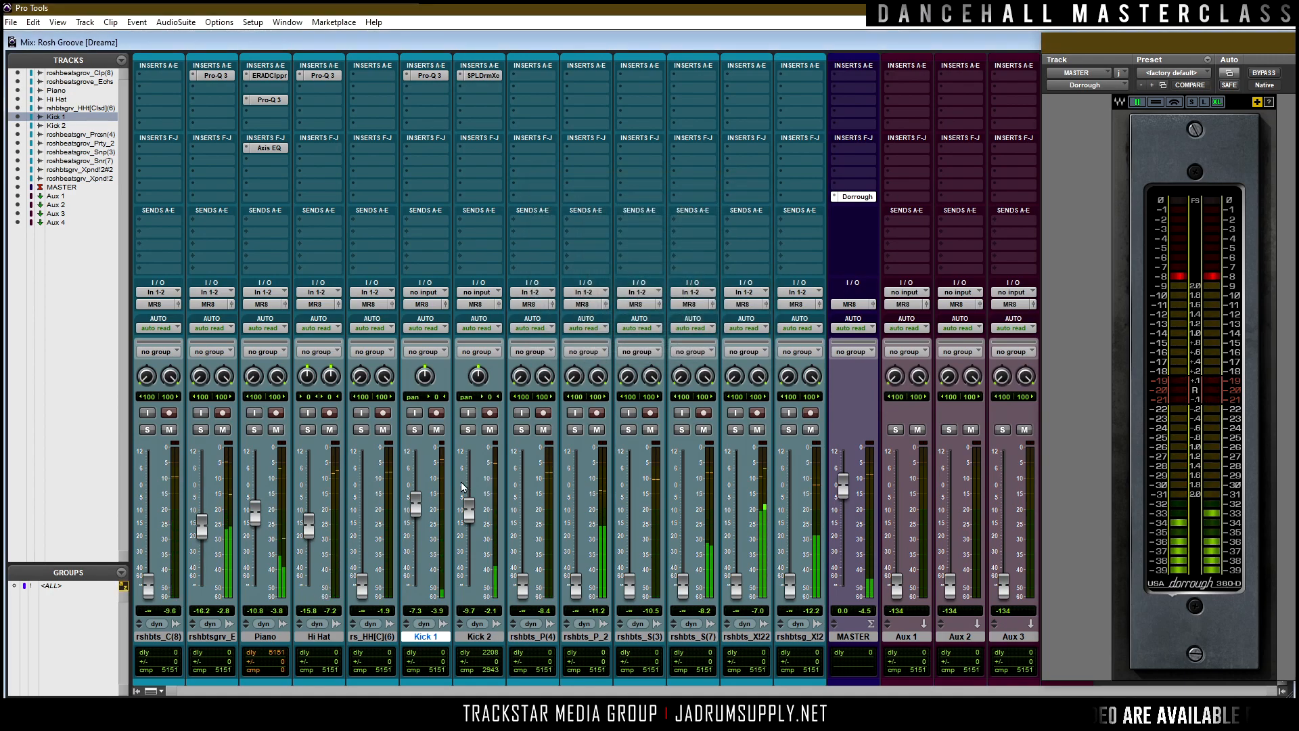
Route the Kick 1 and Kick 2 outputs to a new stereo aux input named Kick and make it solo-safe.
left_click(479, 636, "shift")
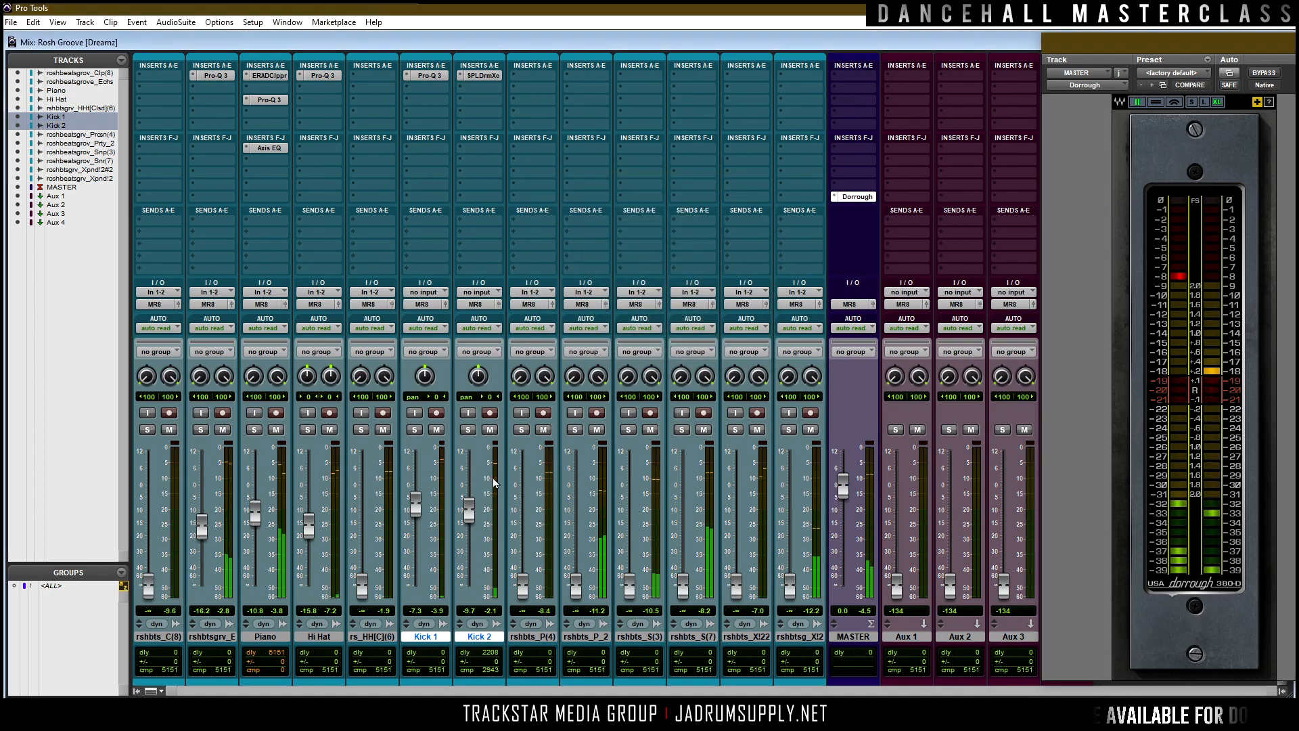
right_click(431, 300)
left_click(477, 397)
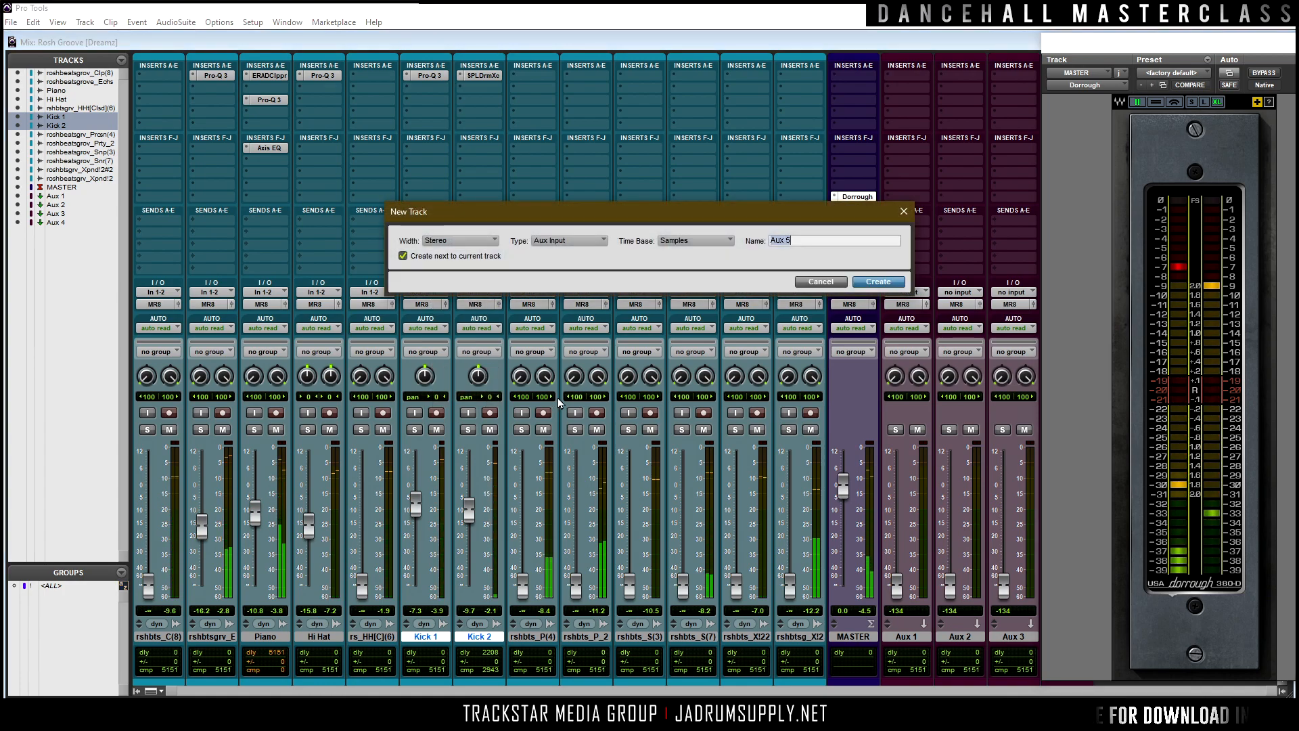
type("Kick")
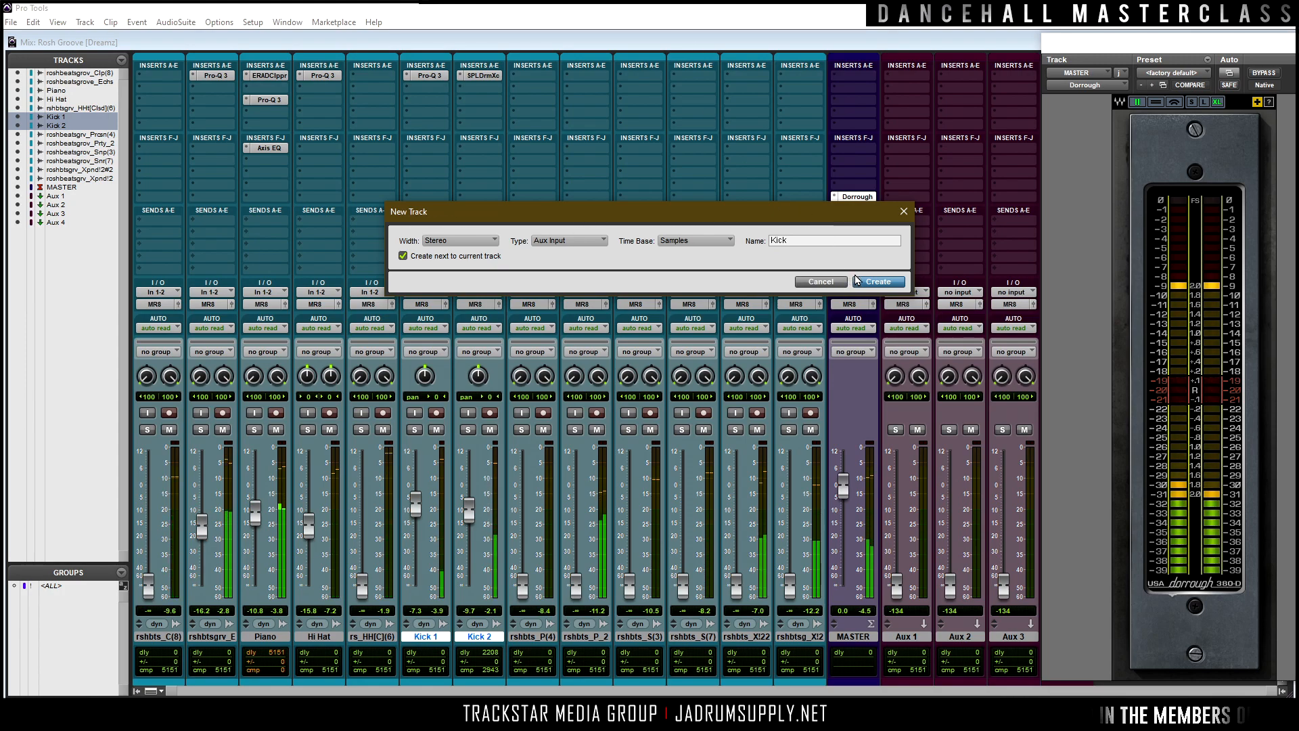
left_click(877, 282)
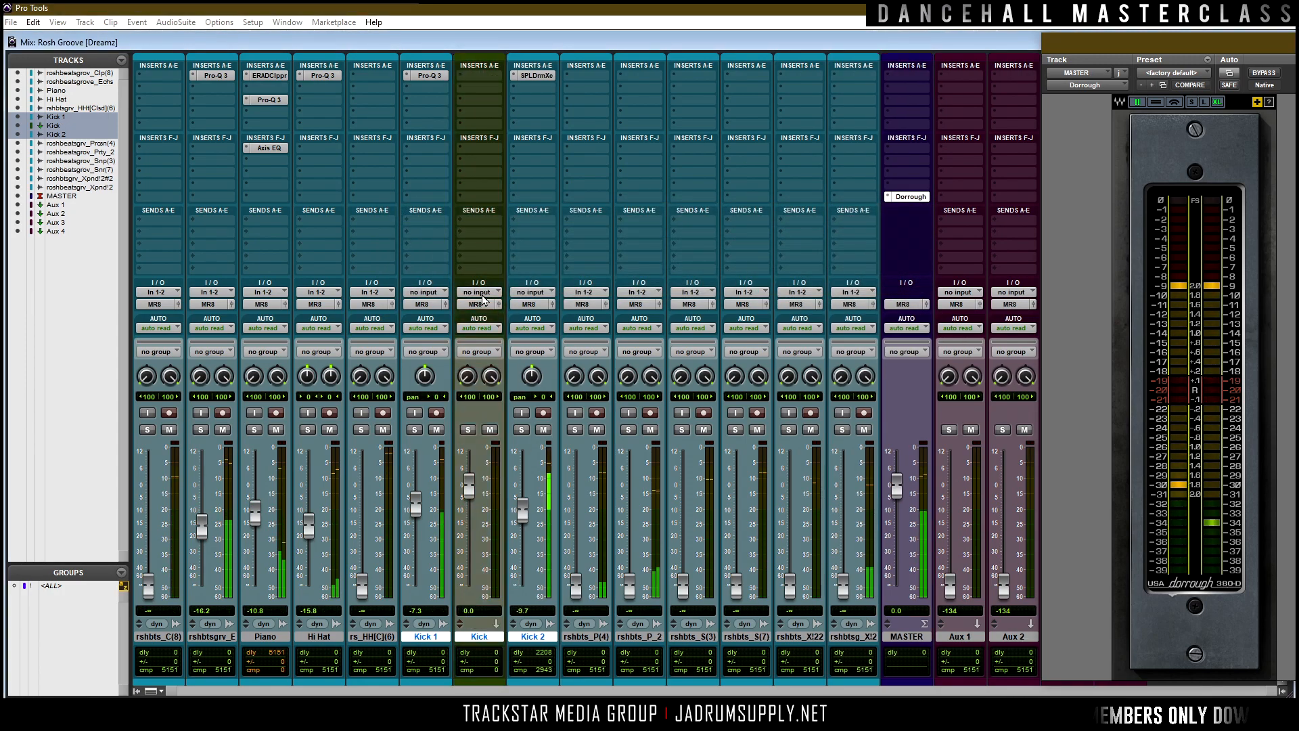
left_click(468, 431, "ctrl")
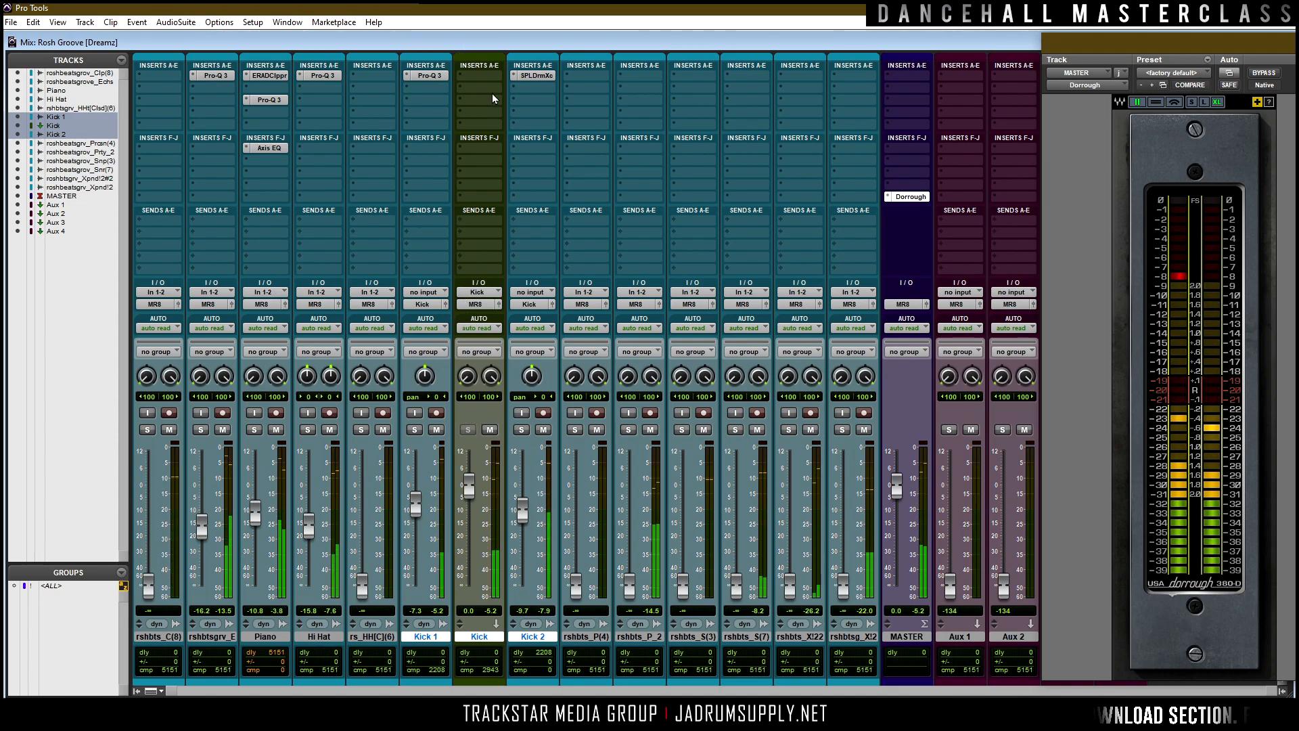
Insert Pro-Q 3 on the Kick aux with a 36 dB/oct low cut at about 30 Hz and a 24 dB/oct high cut at about 3.37 kHz.
left_click_drag(481, 79, 481, 78)
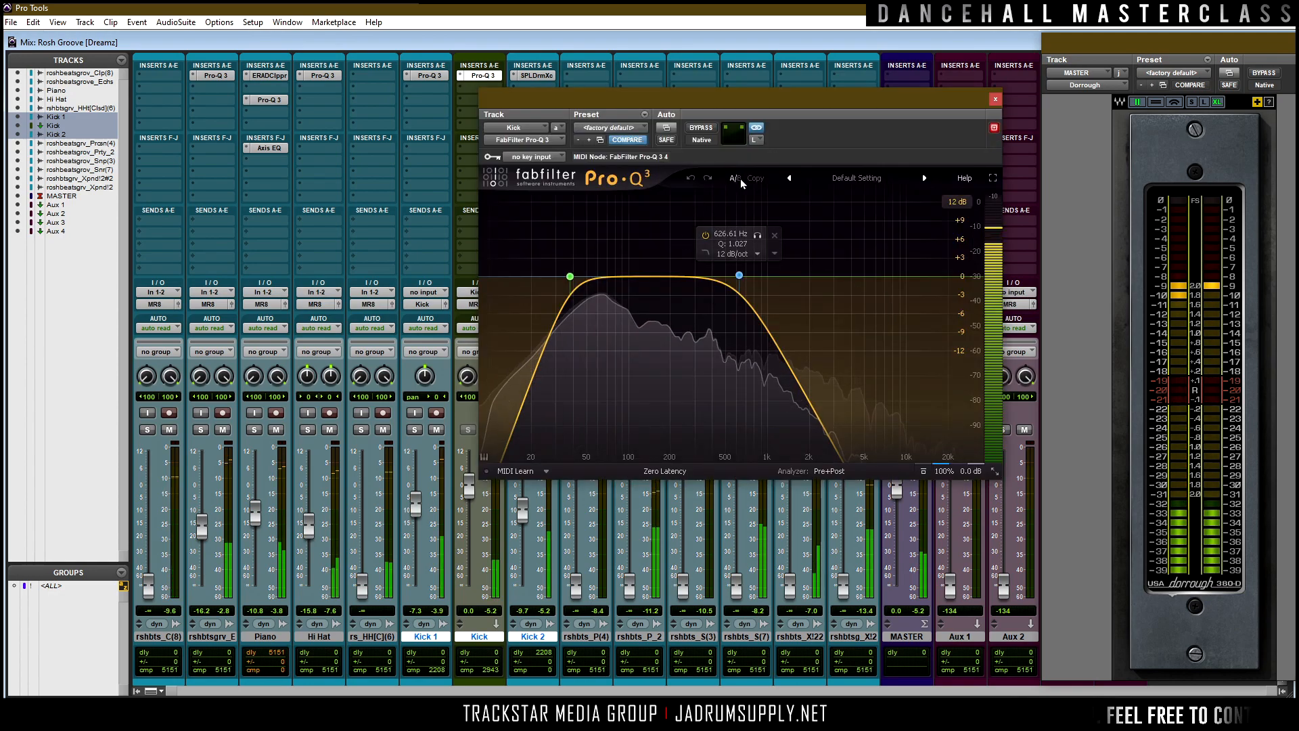
scroll(738, 276, "down", 1)
left_click_drag(738, 275, 843, 292)
scroll(745, 275, "up", 3)
mouse_move(569, 276)
left_mouse_down()
mouse_move(540, 279)
mouse_move(559, 289)
left_mouse_up()
scroll(545, 284, "up", 3)
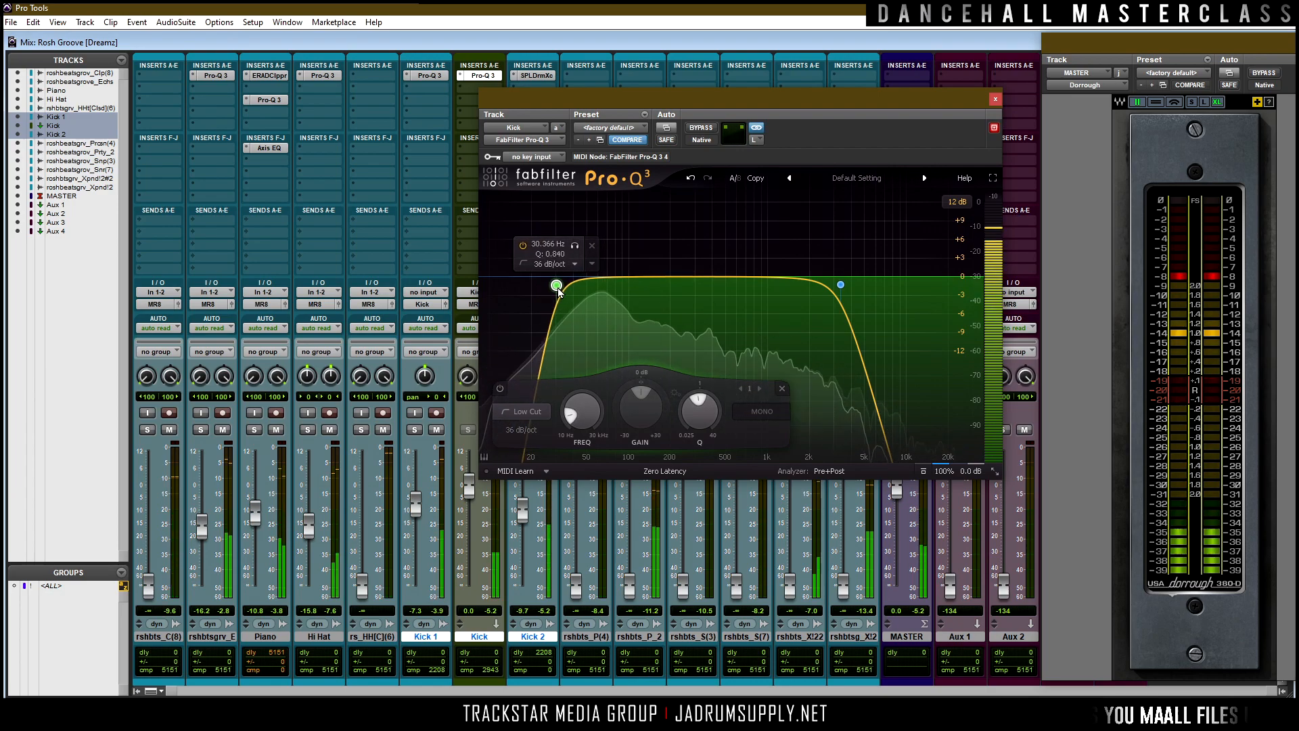
key("ctrl+w")
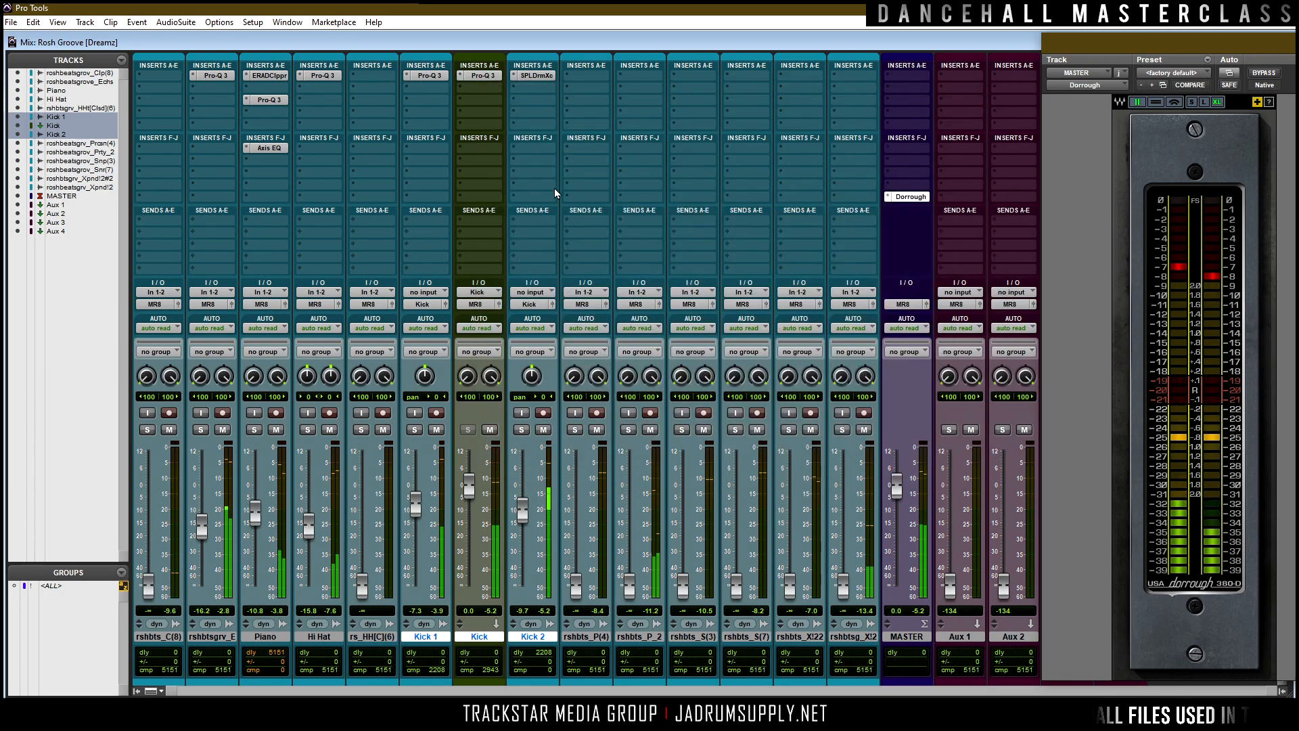
Insert the stereo SoundToys Decapitator after Pro-Q 3 on the Kick aux and adjust its Tone.
left_click(489, 88)
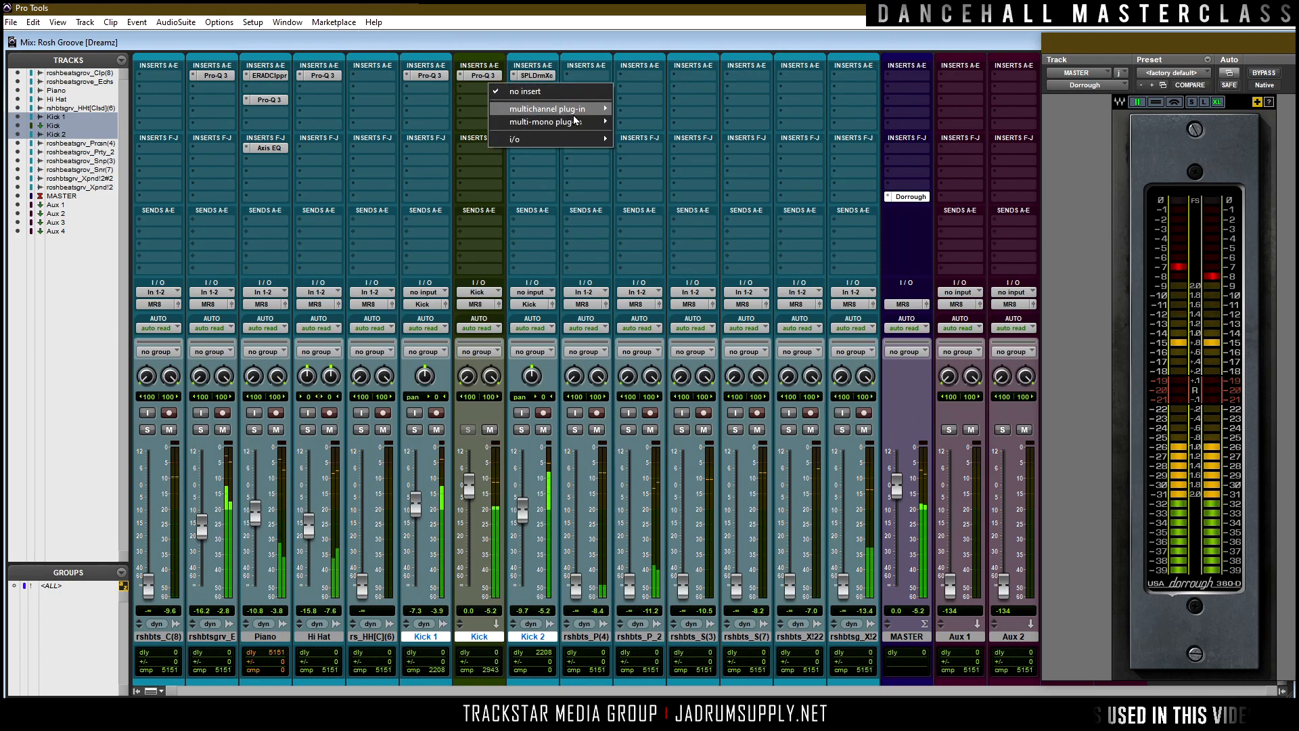
mouse_move(555, 109)
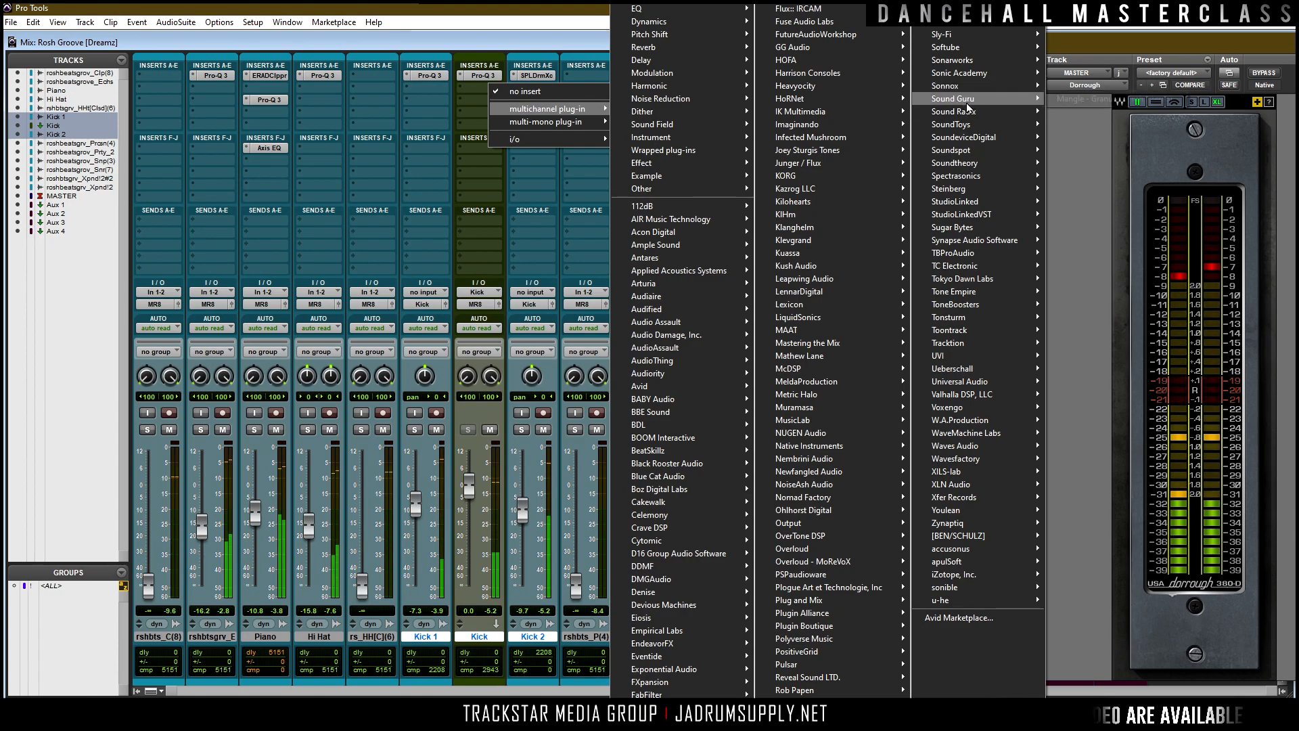
mouse_move(1001, 124)
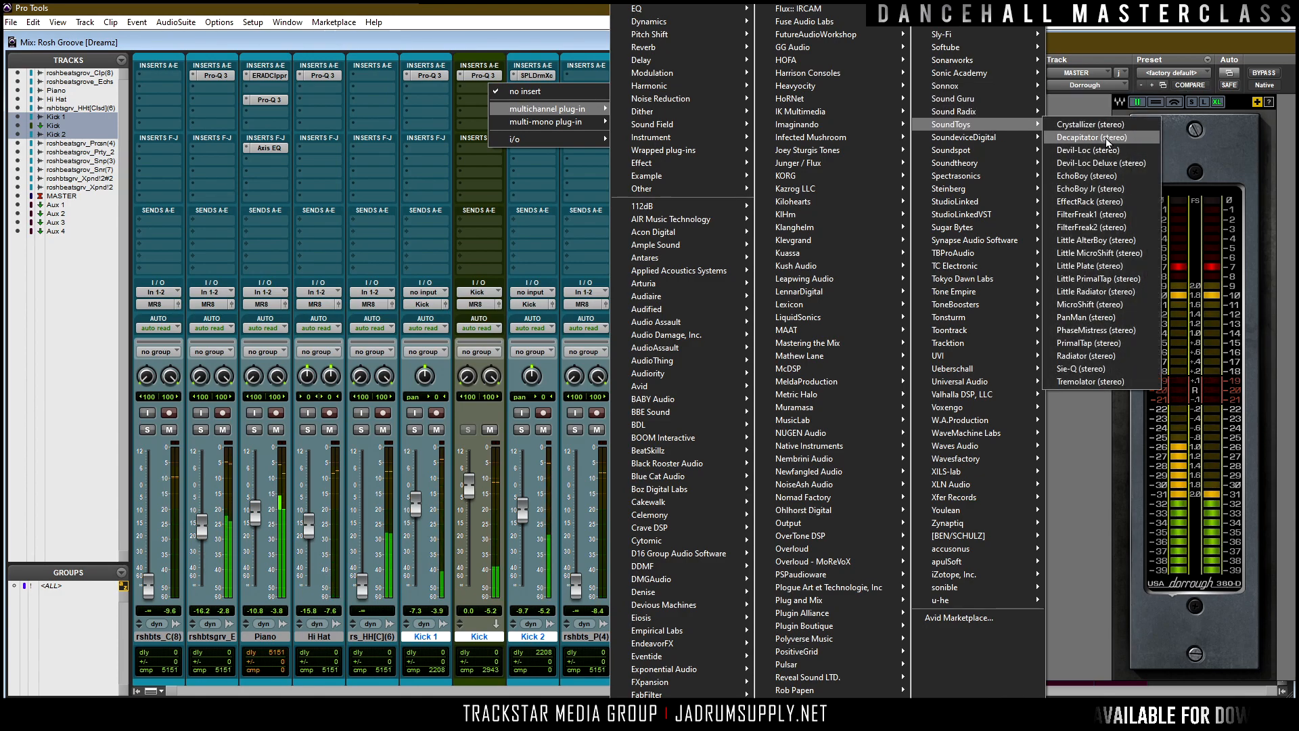
left_click(1099, 138)
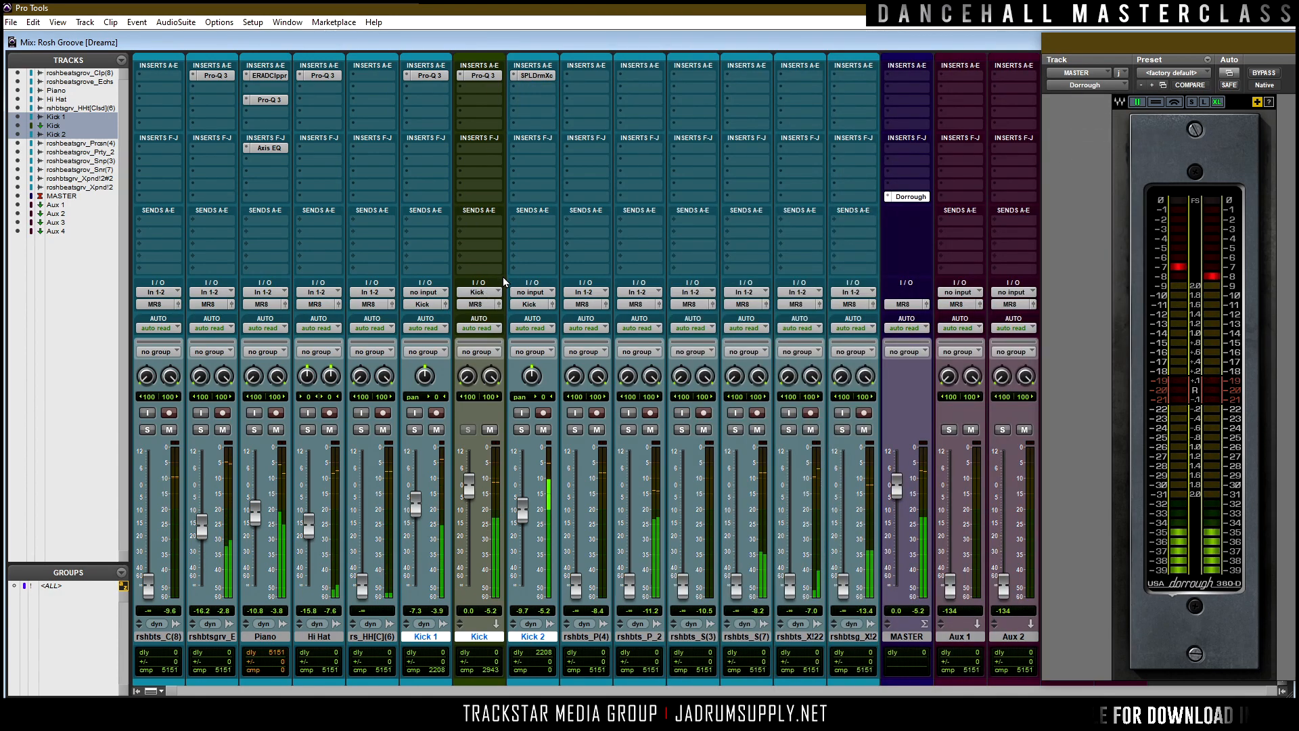
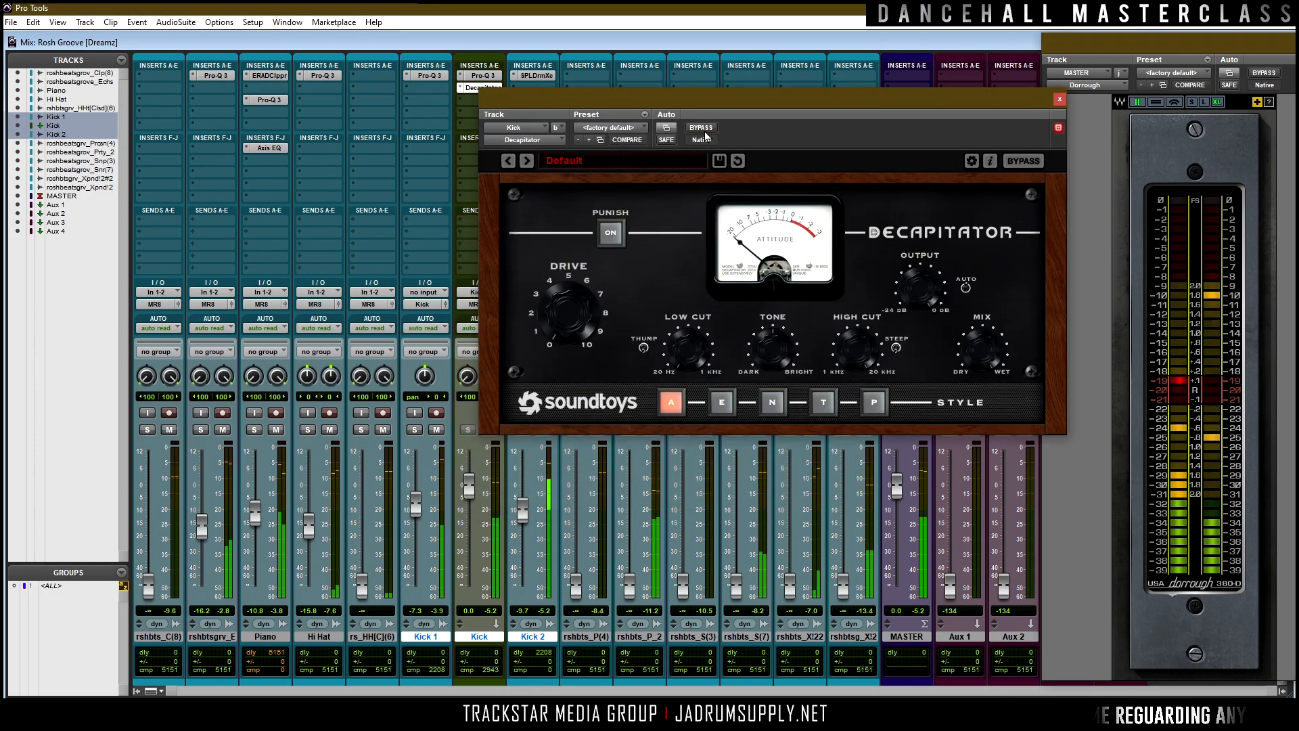
left_click_drag(736, 100, 658, 122)
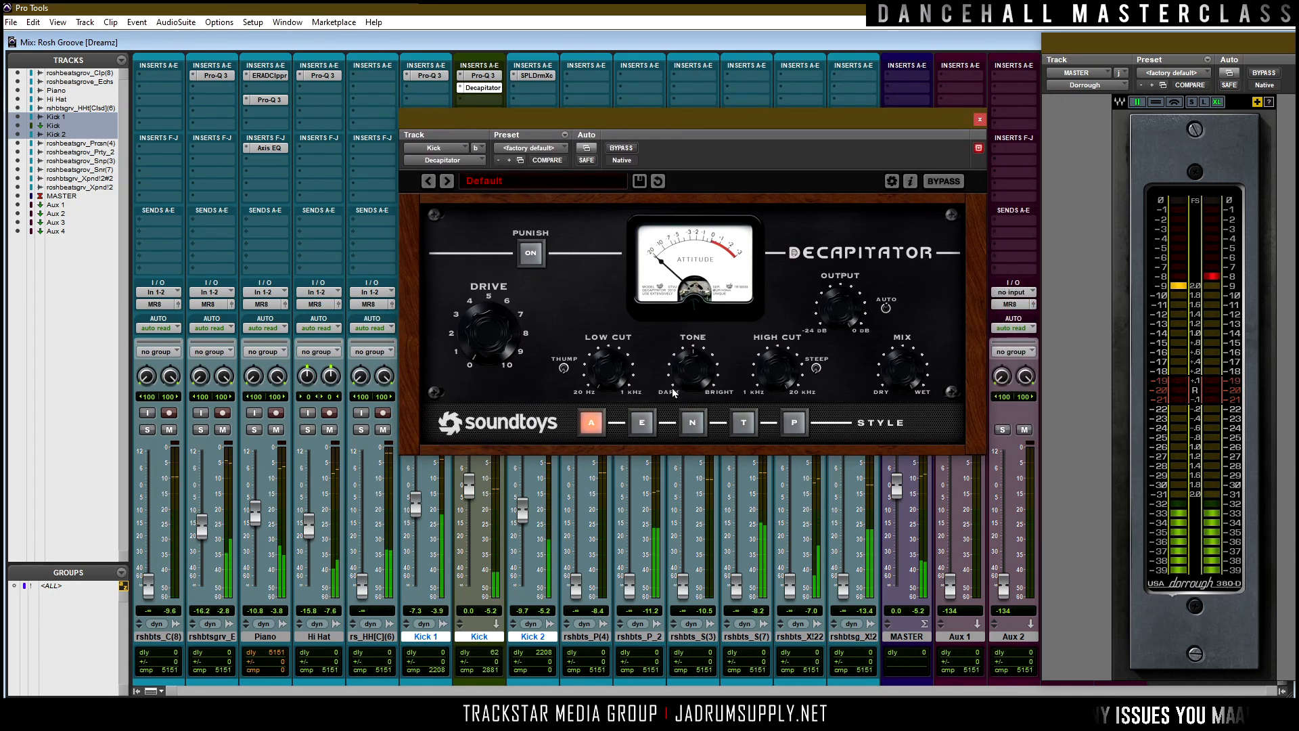
left_click_drag(694, 368, 696, 425)
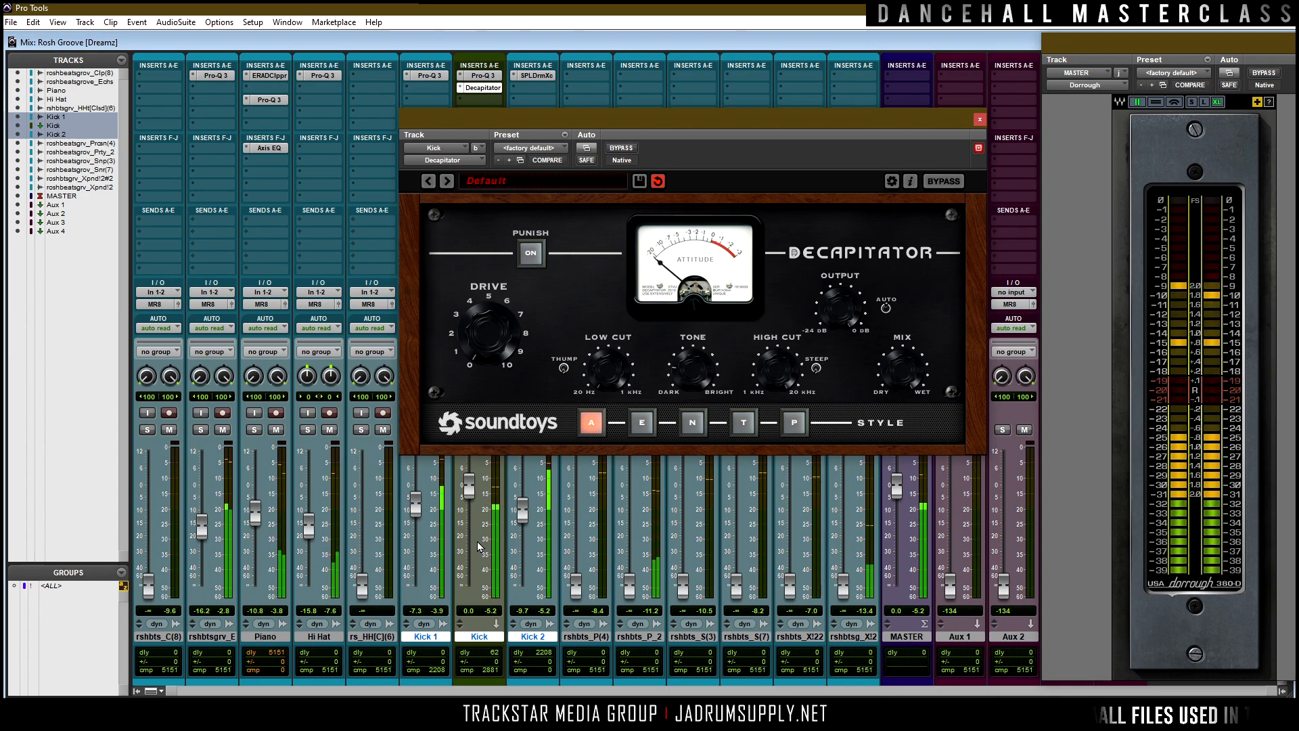
Show the Kick aux's Pro-Q 3 beside the Decapitator and solo Kick 1 and Kick 2 for listening.
left_click_drag(575, 112, 659, 82)
left_click(479, 75)
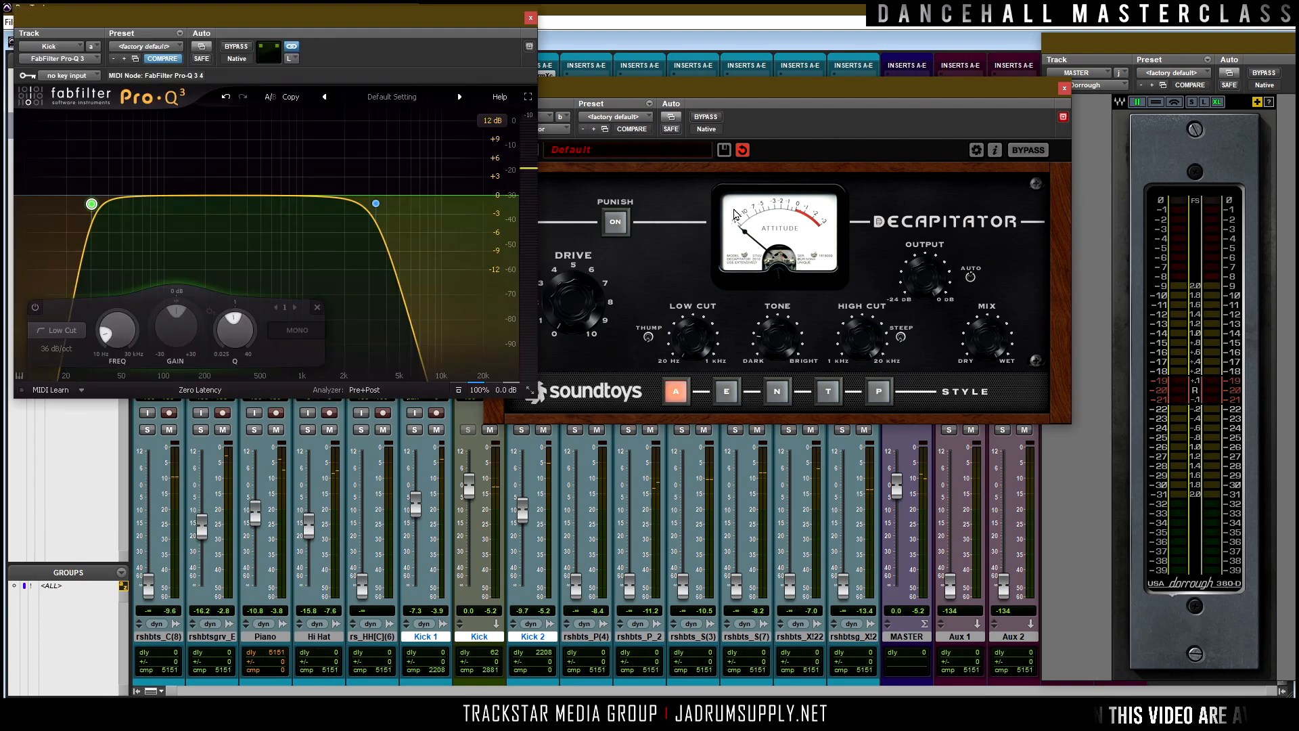
mouse_move(374, 206)
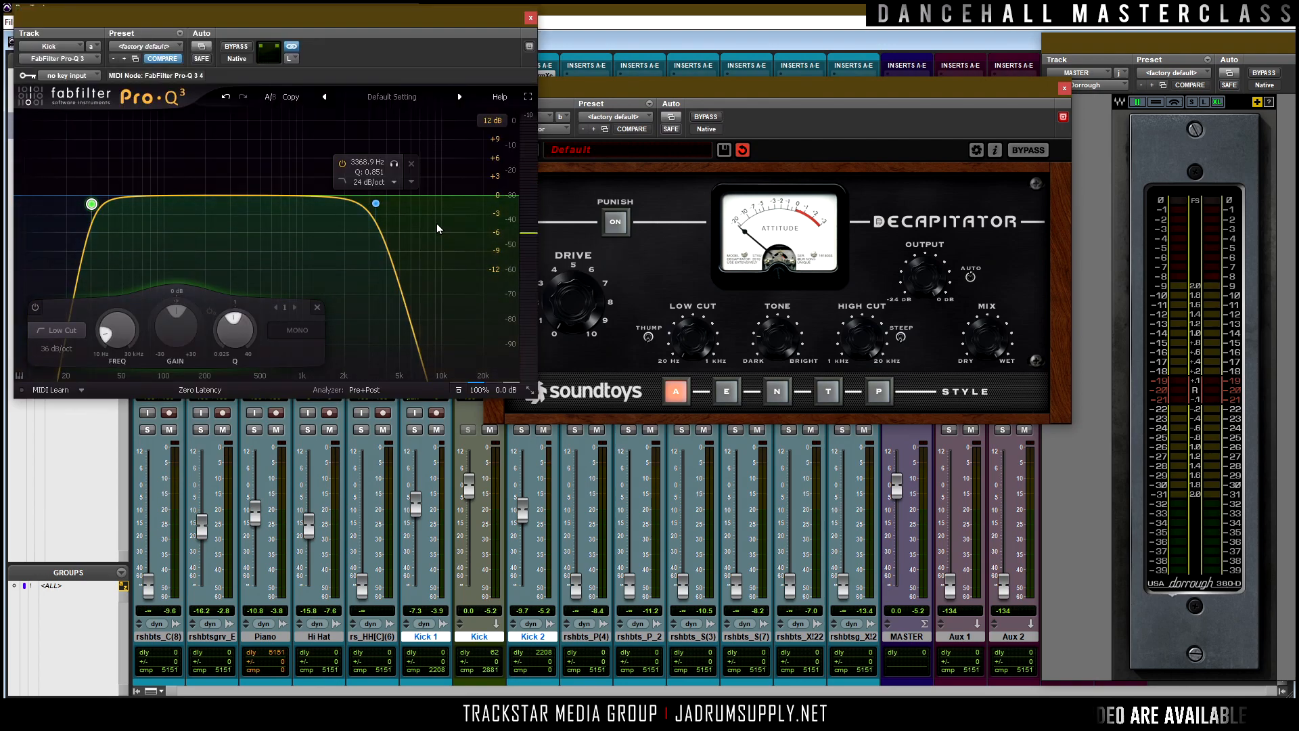
left_click(414, 429)
left_click(521, 427)
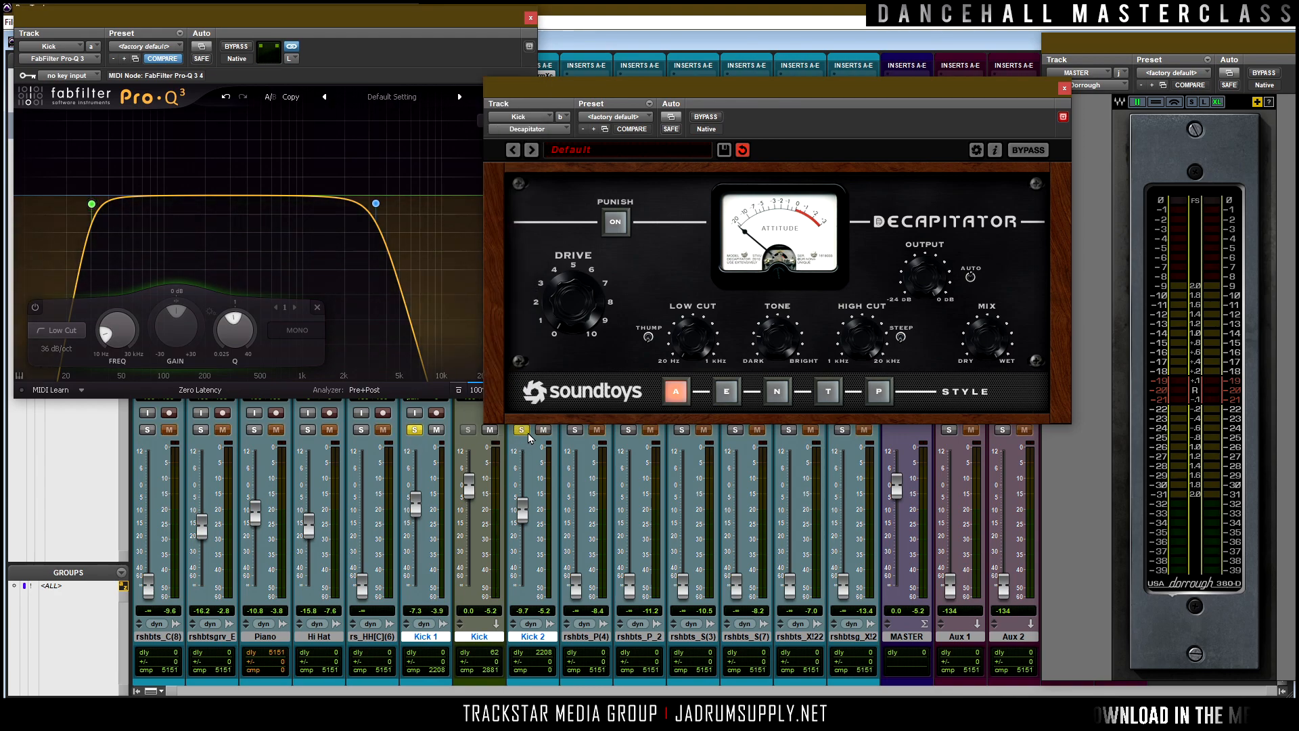
left_click_drag(680, 80, 823, 43)
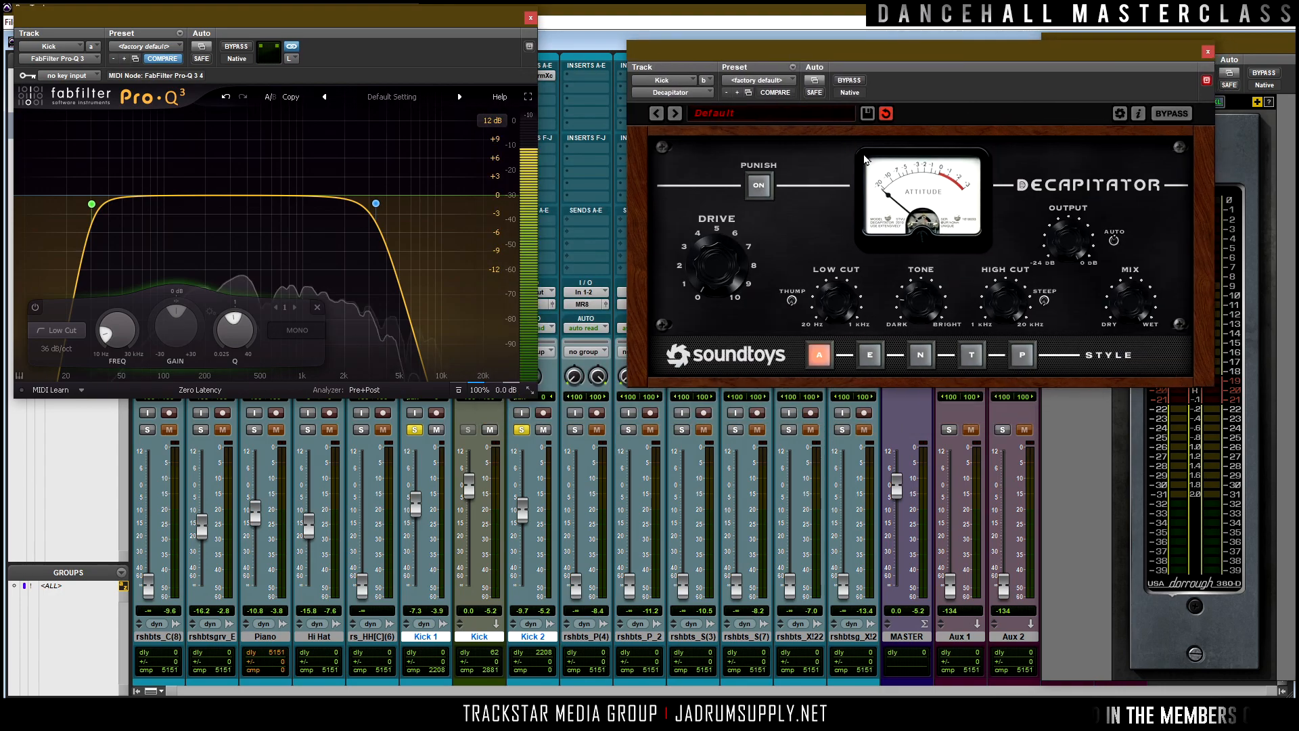
Compare the kick with and without Decapitator, and the Piano with and without its ERA De-Clipper, by toggling each plug-in's bypass.
left_click(848, 81)
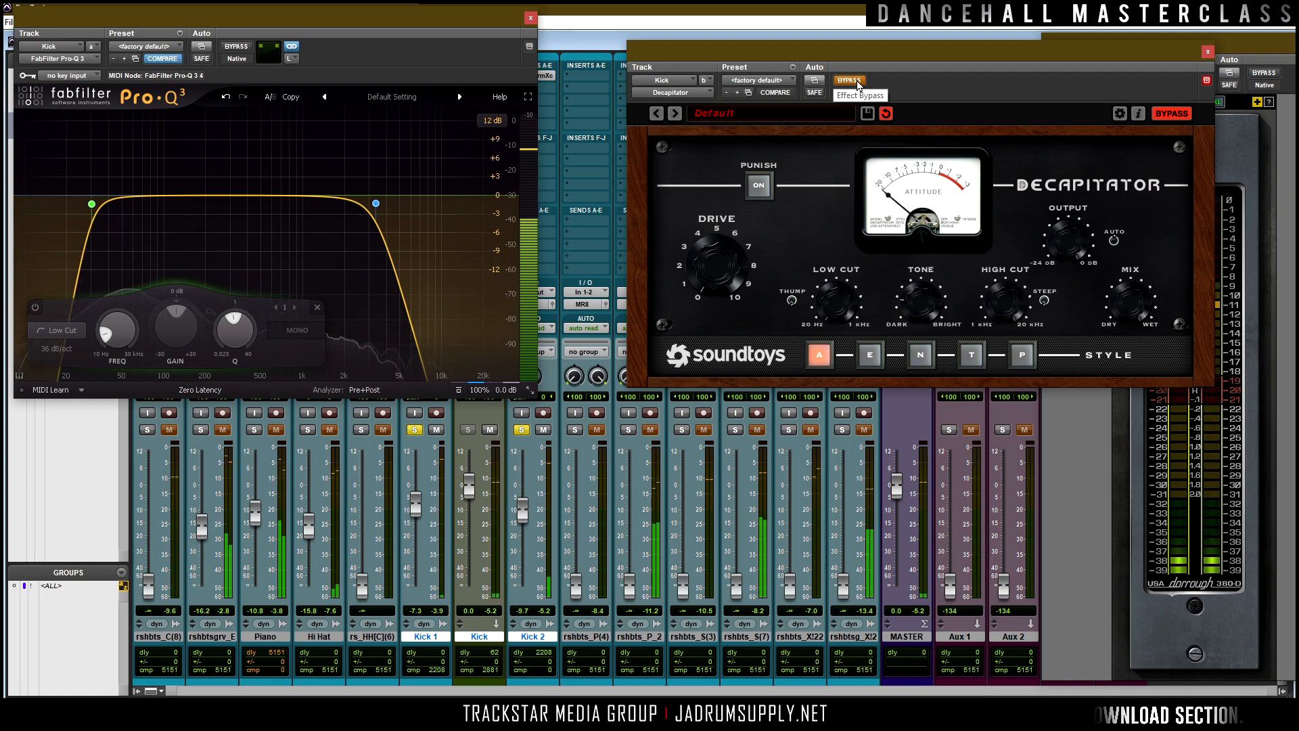
left_click(849, 81)
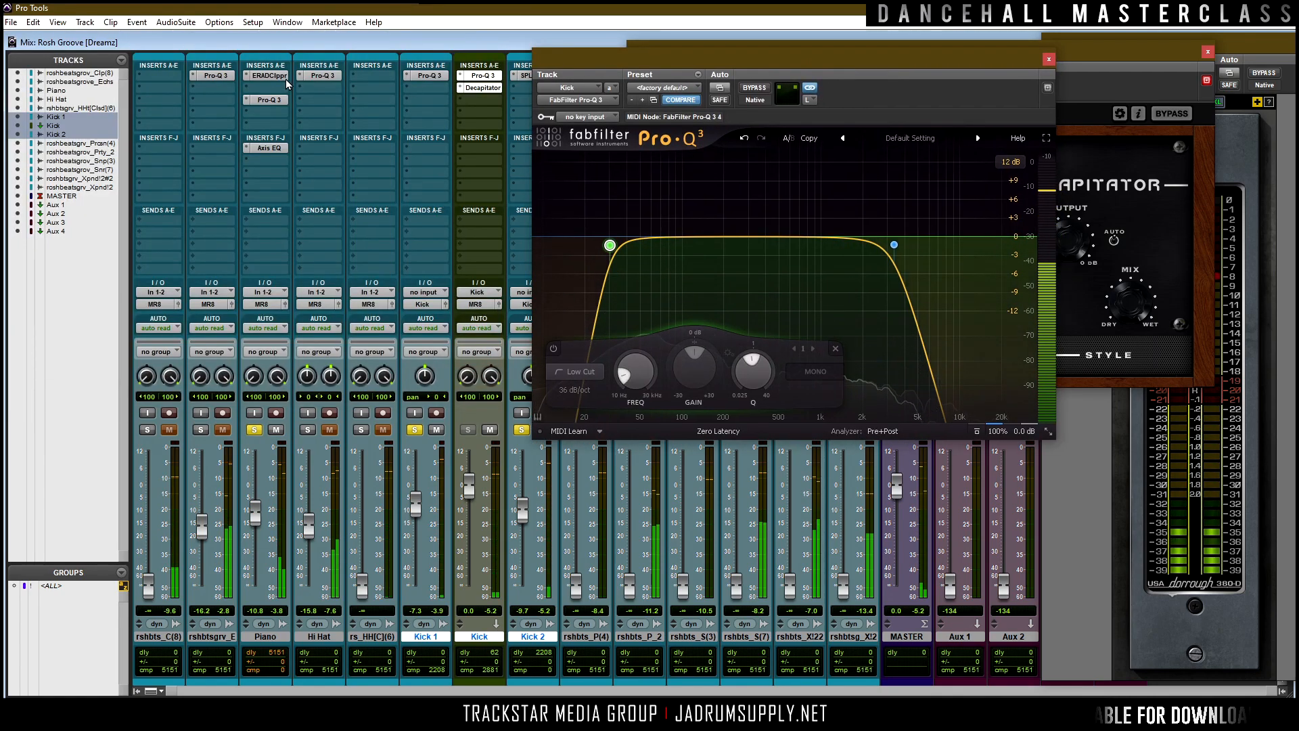
left_click(281, 78, "ctrl")
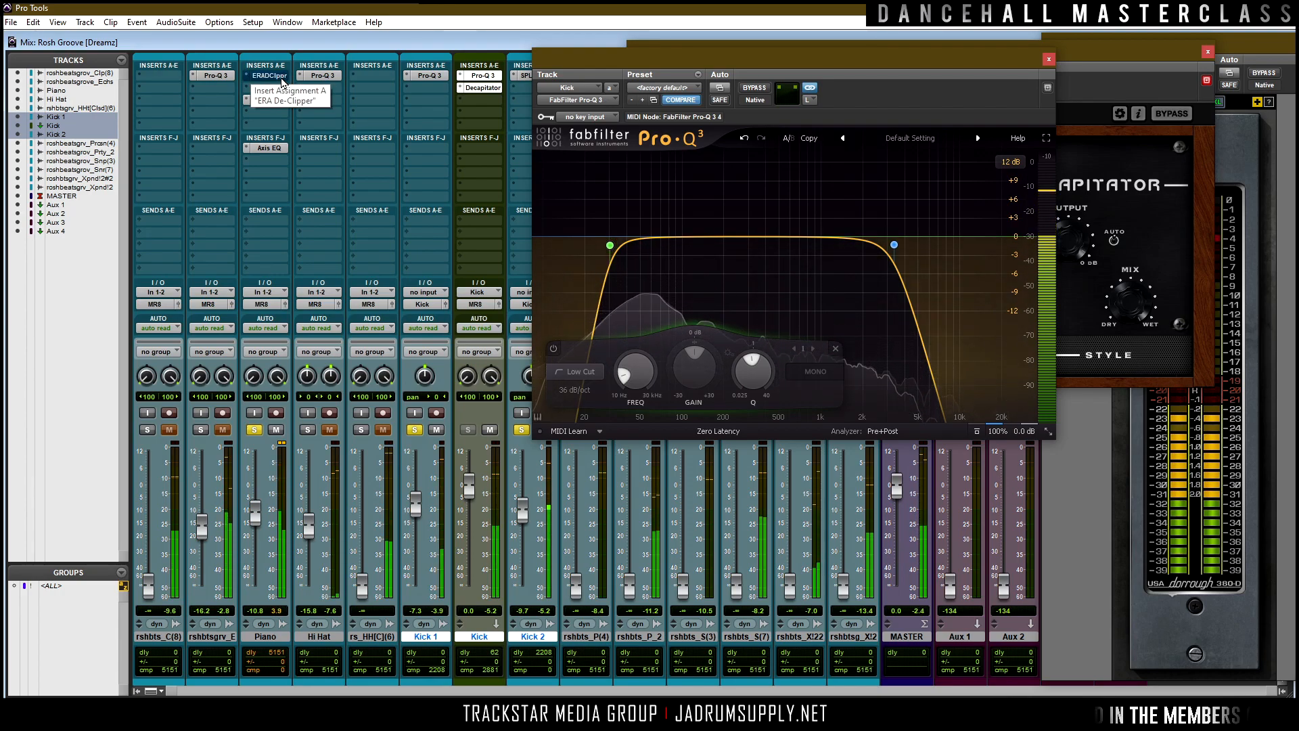
left_click(281, 79, "ctrl")
Close the Kick aux's Pro-Q 3 window and clear all track solos.
left_click_drag(876, 65, 432, 72)
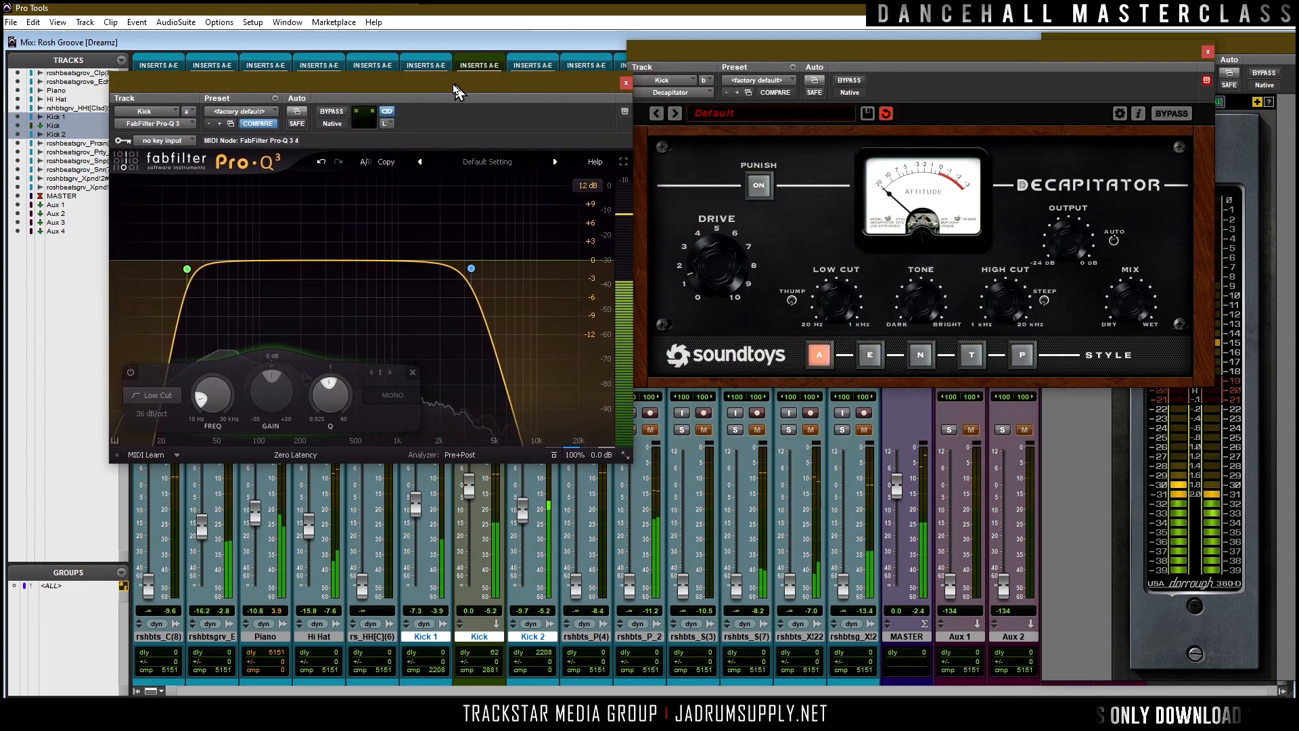
left_click_drag(737, 51, 730, 60)
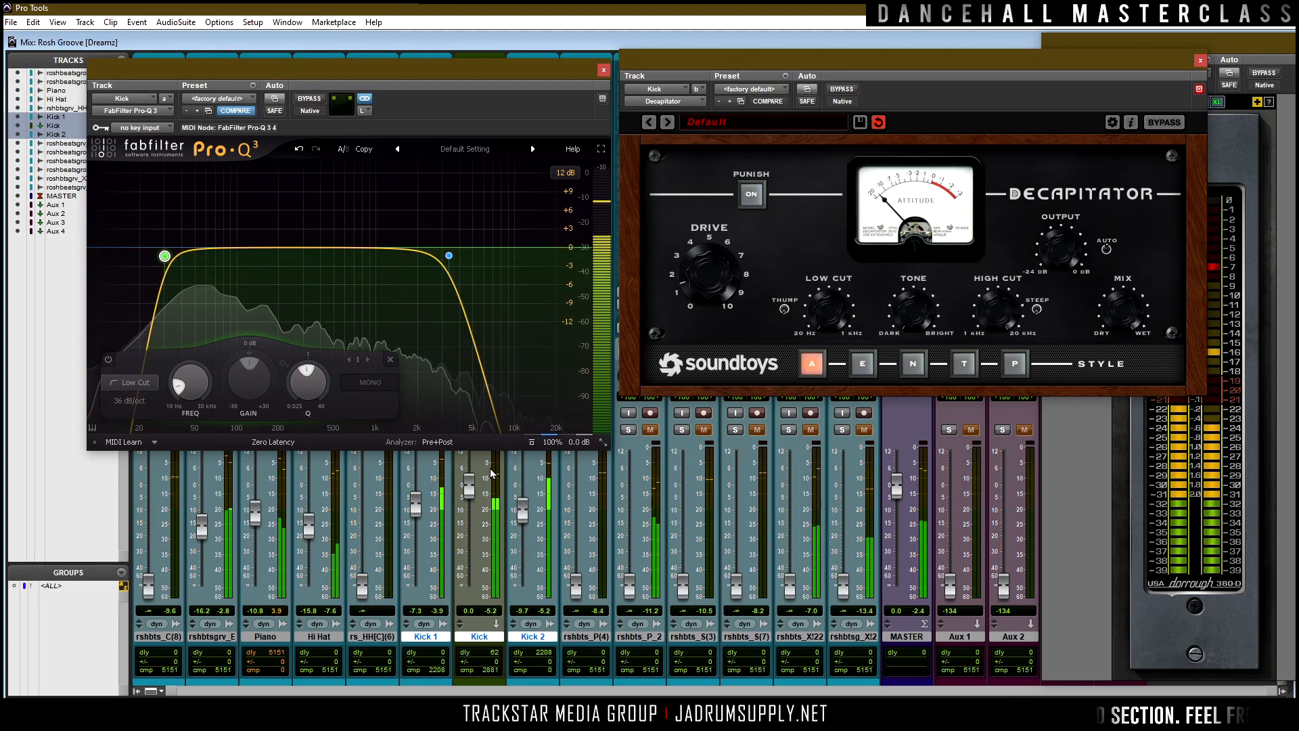
left_click(604, 70)
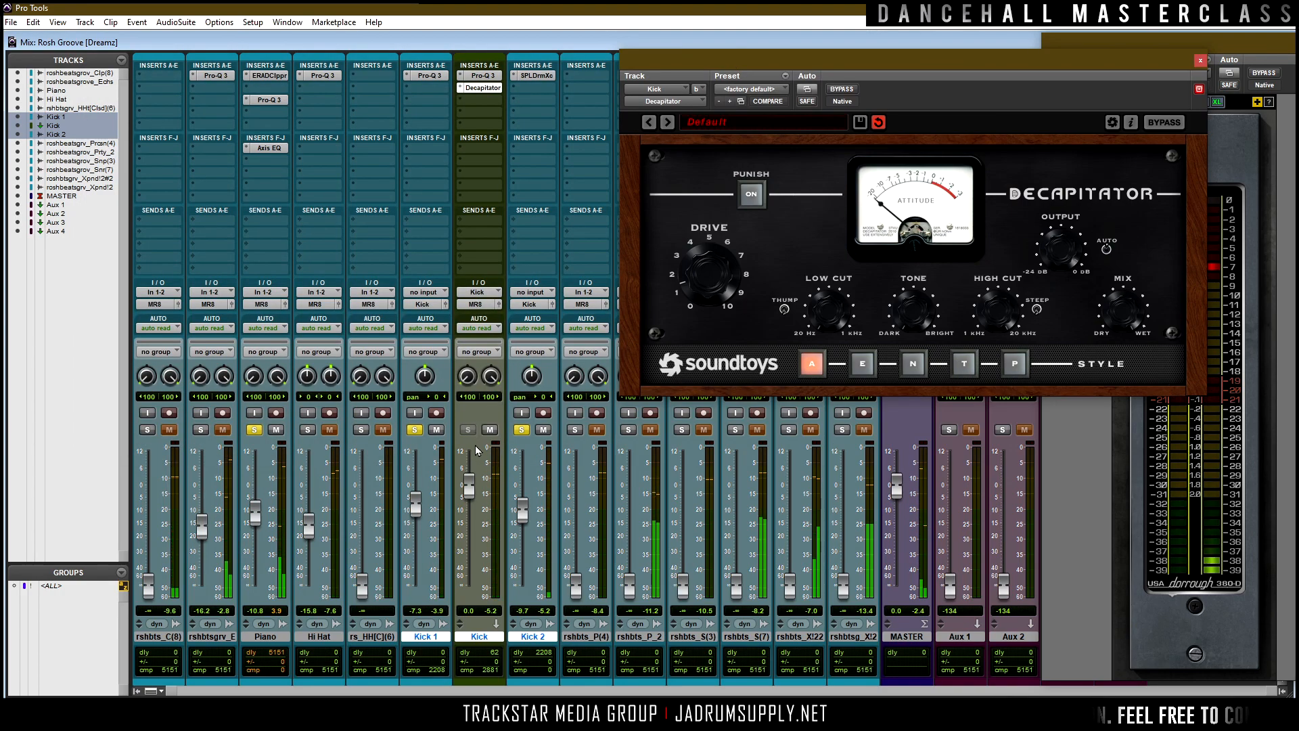
left_click(522, 430, "alt")
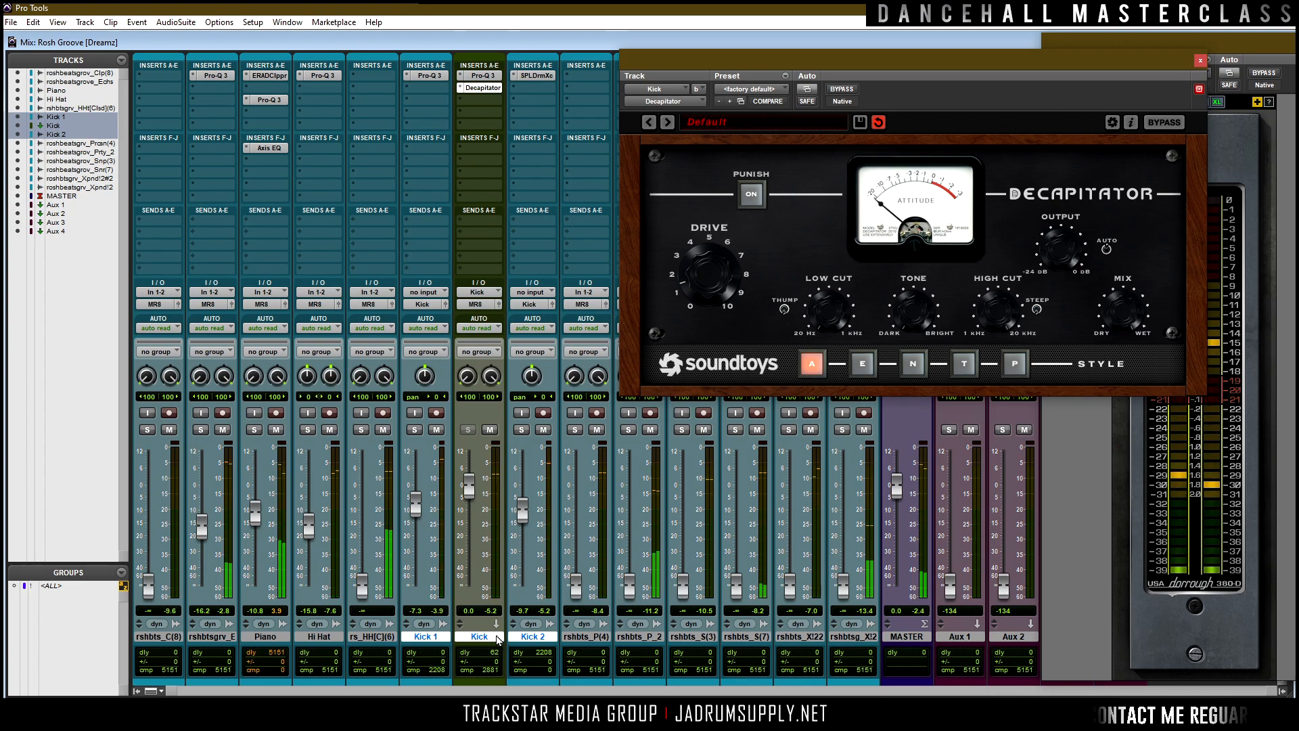
Move the Kick aux directly after Kick 2 and recolor it dark magenta.
left_click_drag(483, 639, 550, 651)
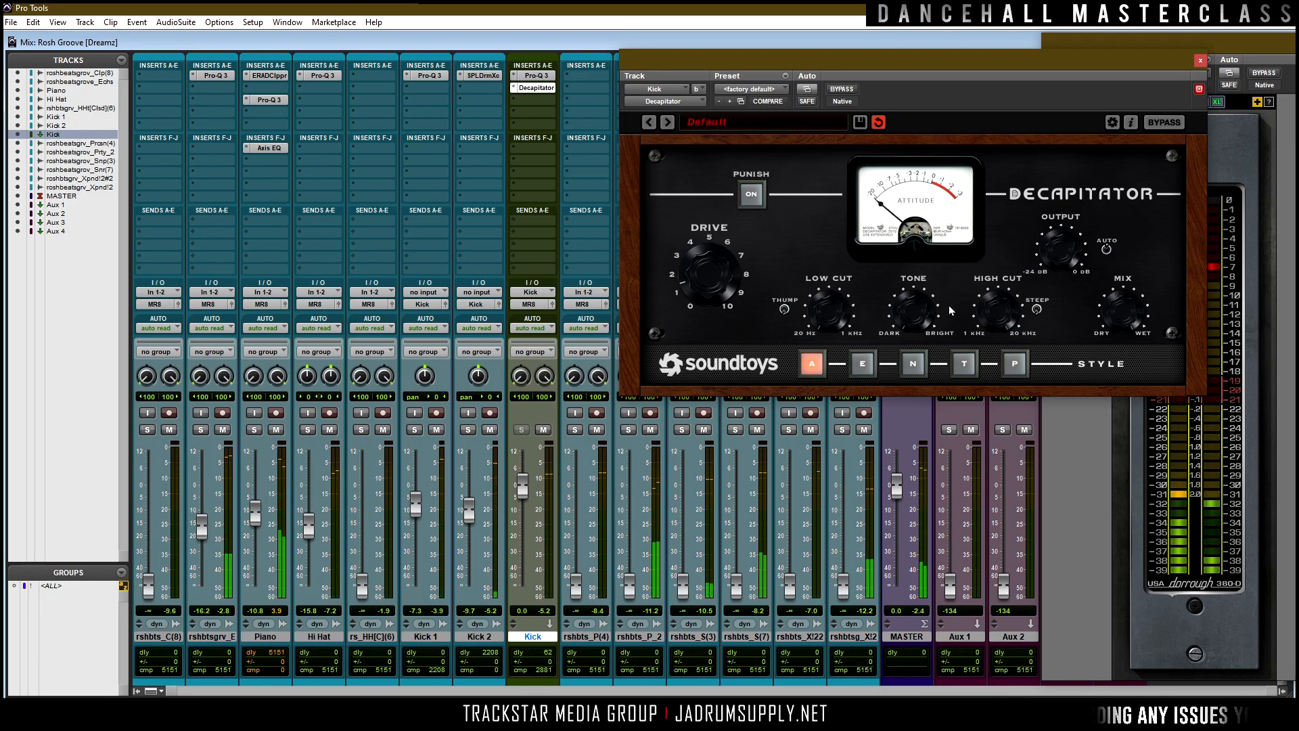
double_click(545, 680)
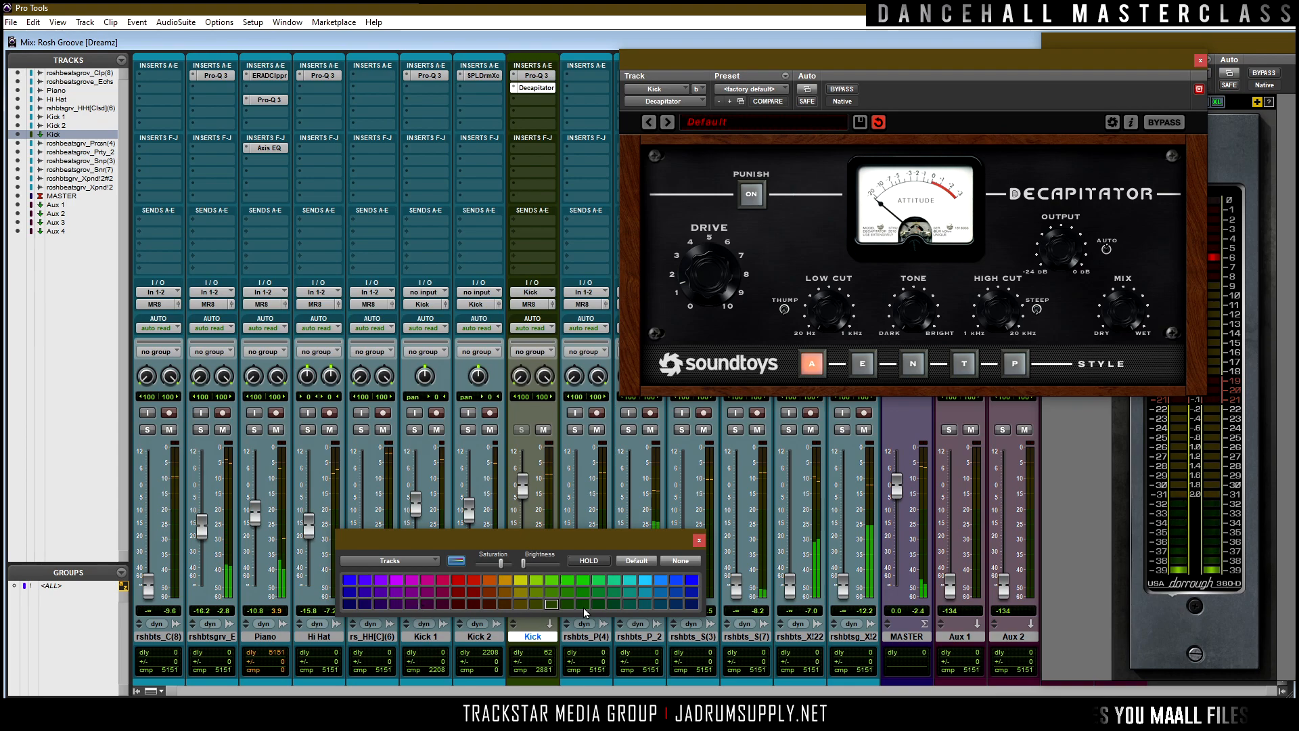
left_click(442, 604)
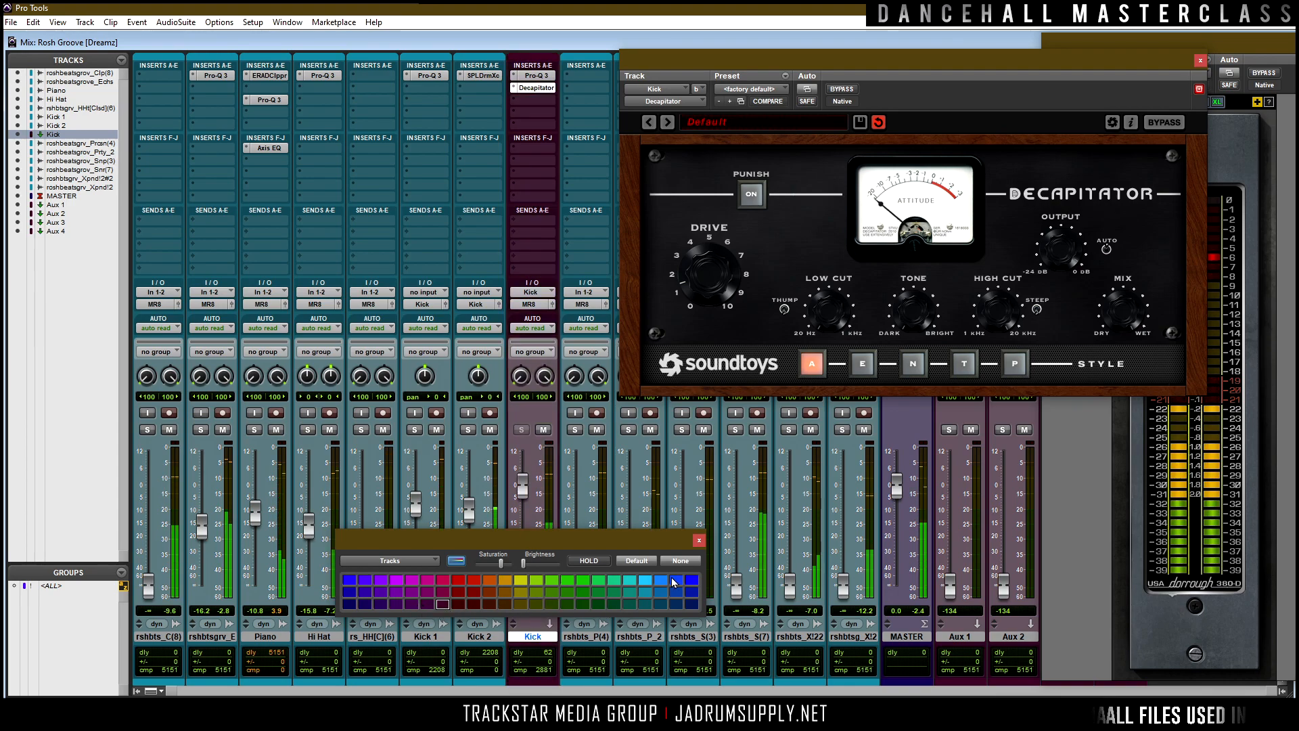
left_click(699, 541)
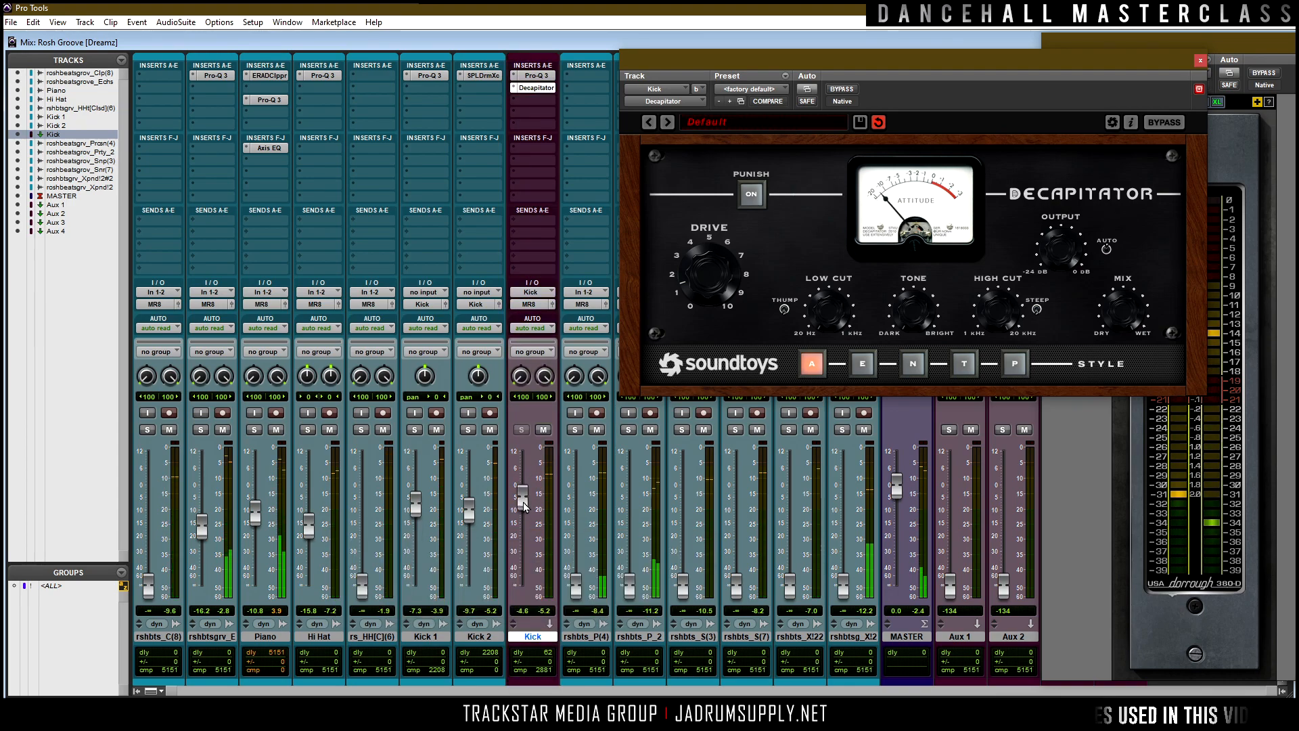
Set the Kick aux's fader to 0.0 dB and move the Decapitator window clear of the Dorrough meter.
mouse_move(523, 504)
left_mouse_down()
mouse_move(523, 568)
mouse_move(520, 484)
mouse_move(522, 498)
left_mouse_up()
left_click_drag(1031, 61, 773, 72)
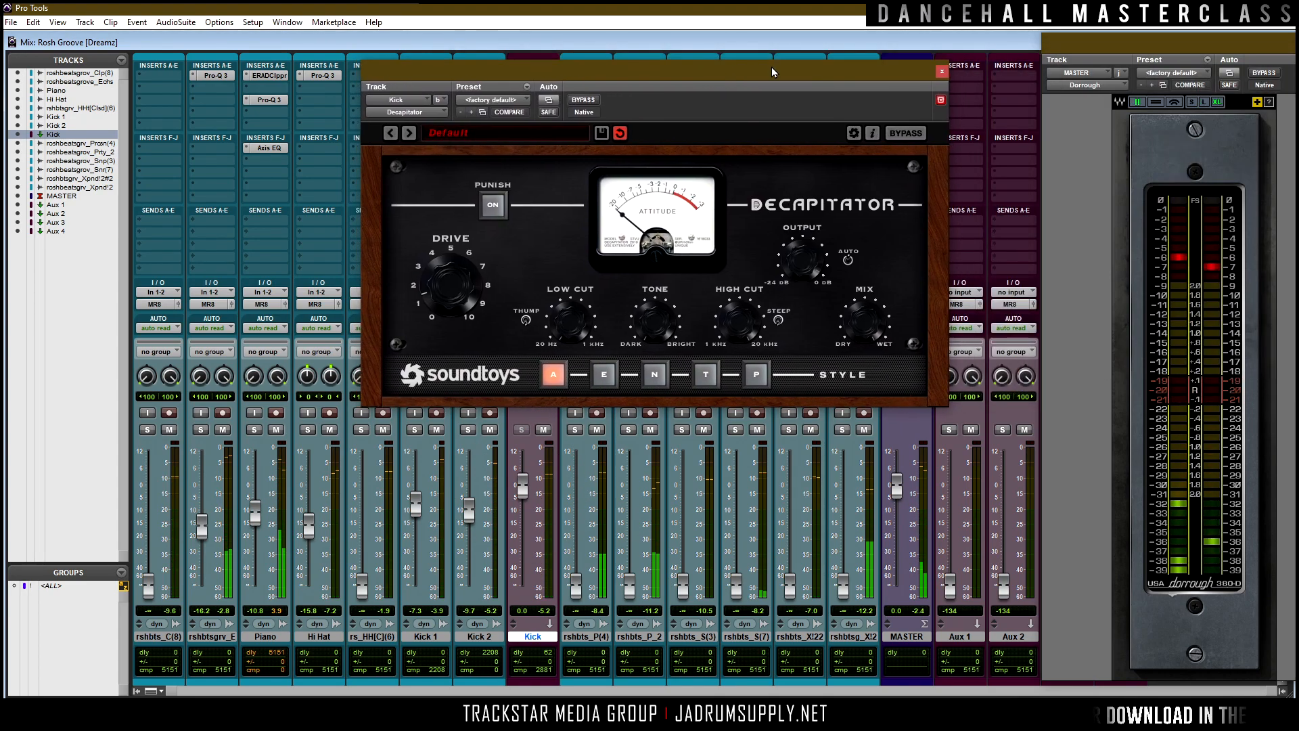
Close the Decapitator window, raise the rshbts_P_2 track's fader to -8.9 dB and rename that track as Piano 2.
left_click(942, 71)
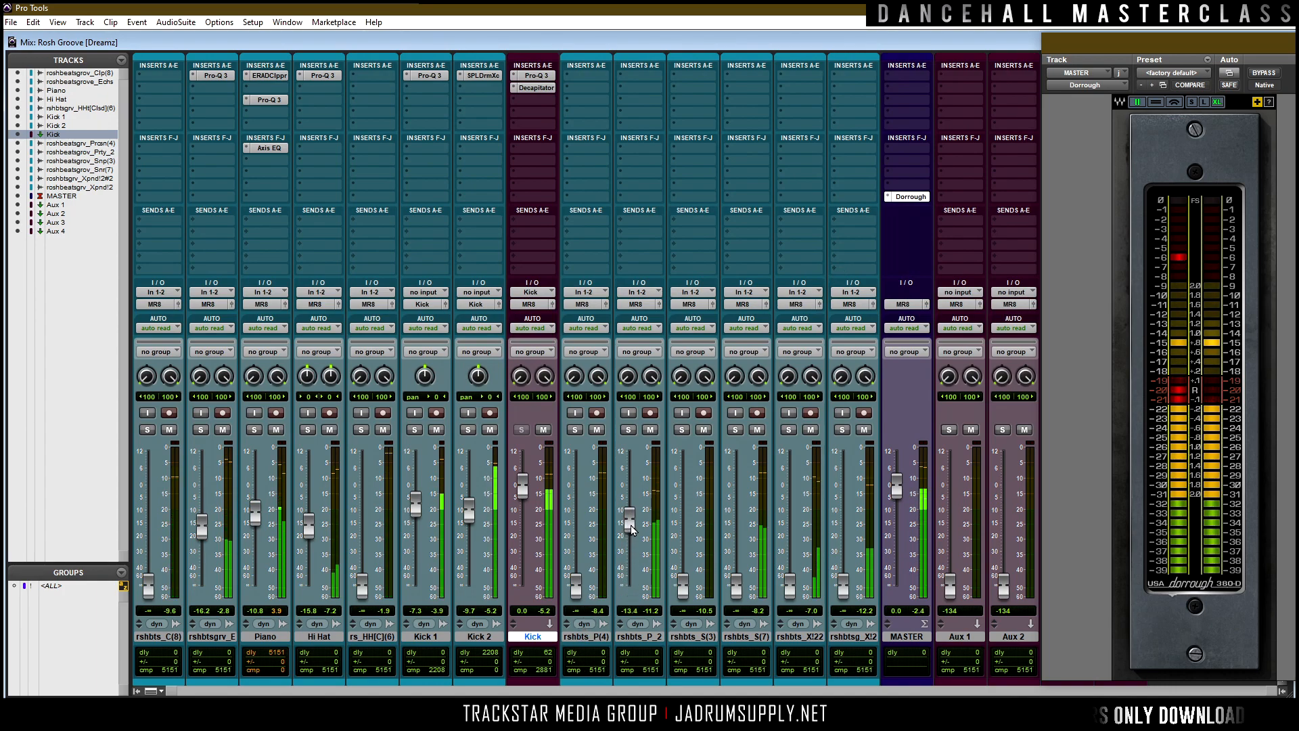
left_click_drag(632, 526, 632, 523)
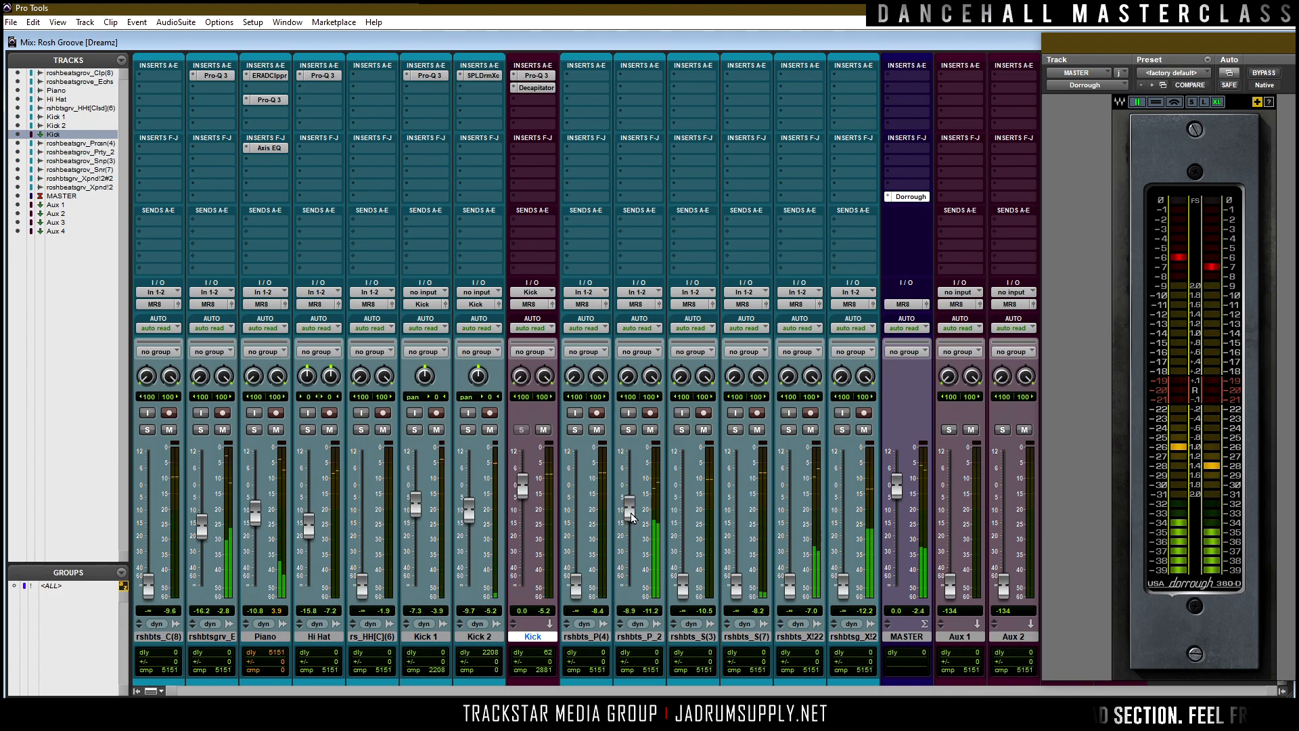
double_click(637, 636)
type("Piano 2")
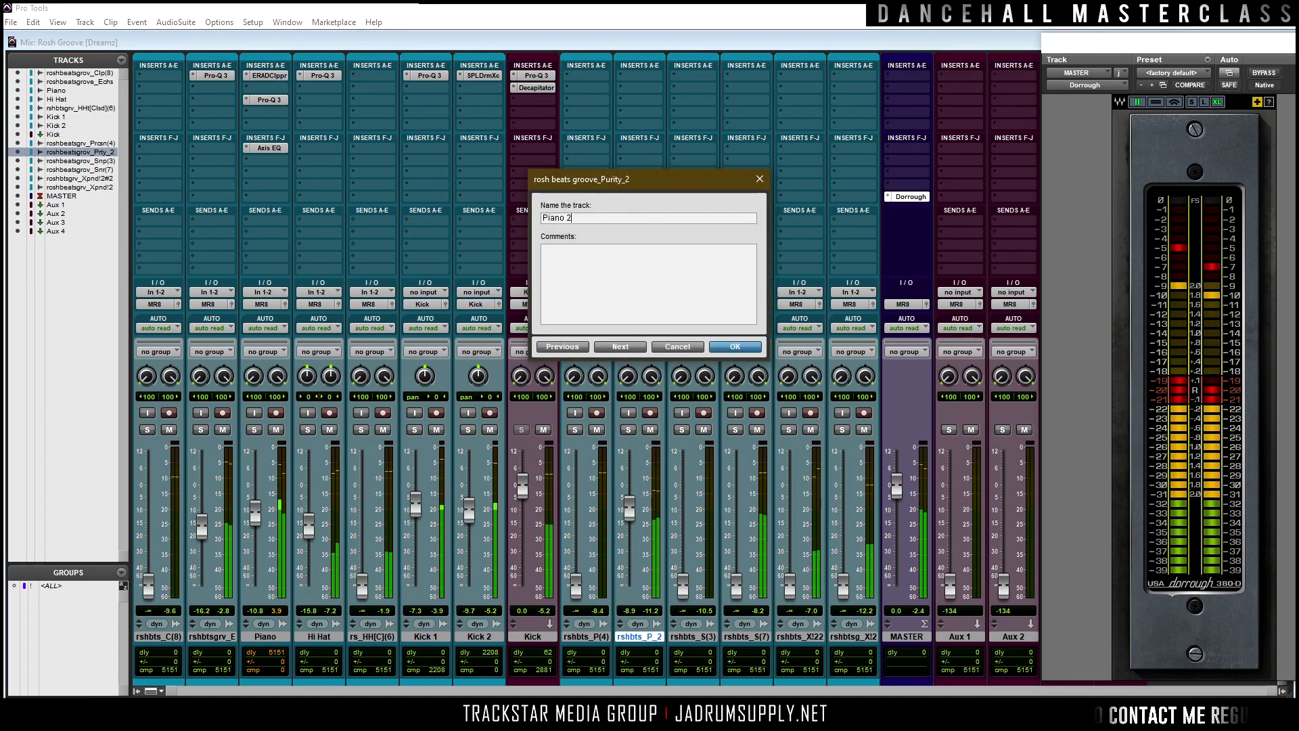
key("Escape")
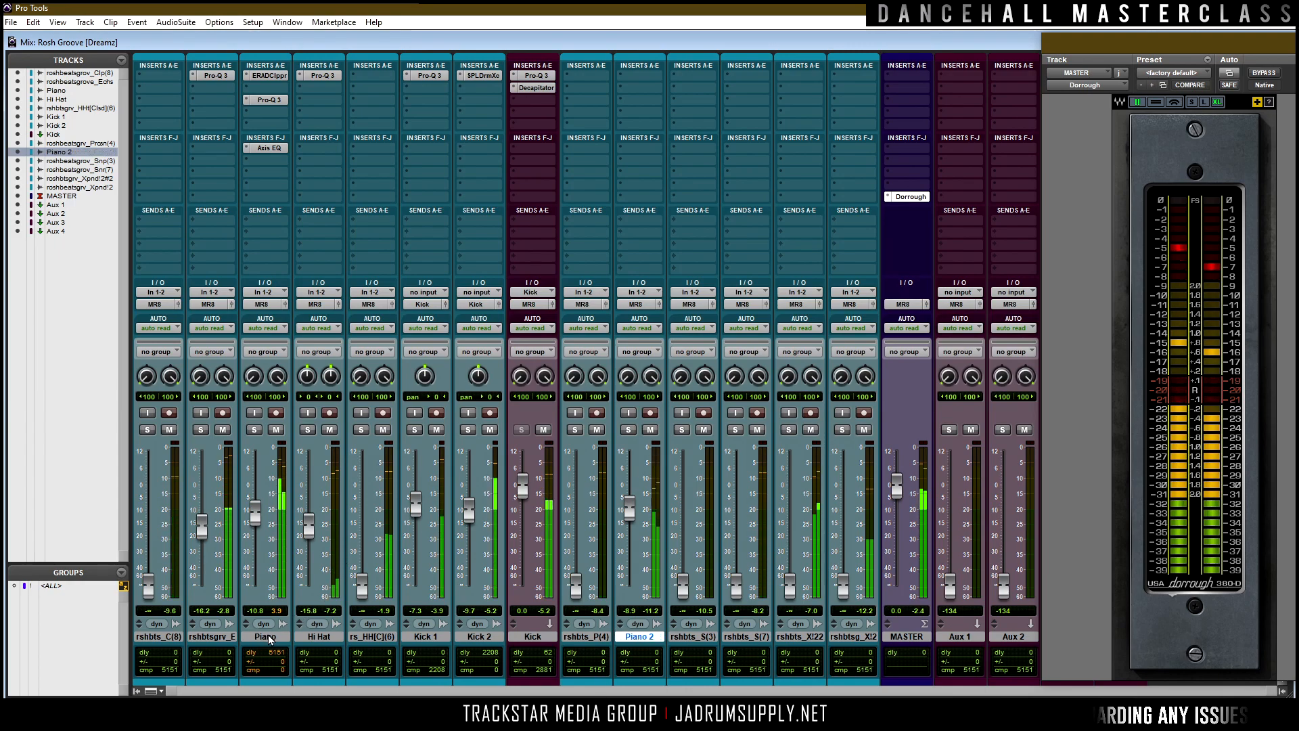
Solo the Piano and insert Waves MannyM EQ (stereo) after its Axis EQ, loaded with the MM Piano Presence preset.
left_click(254, 430)
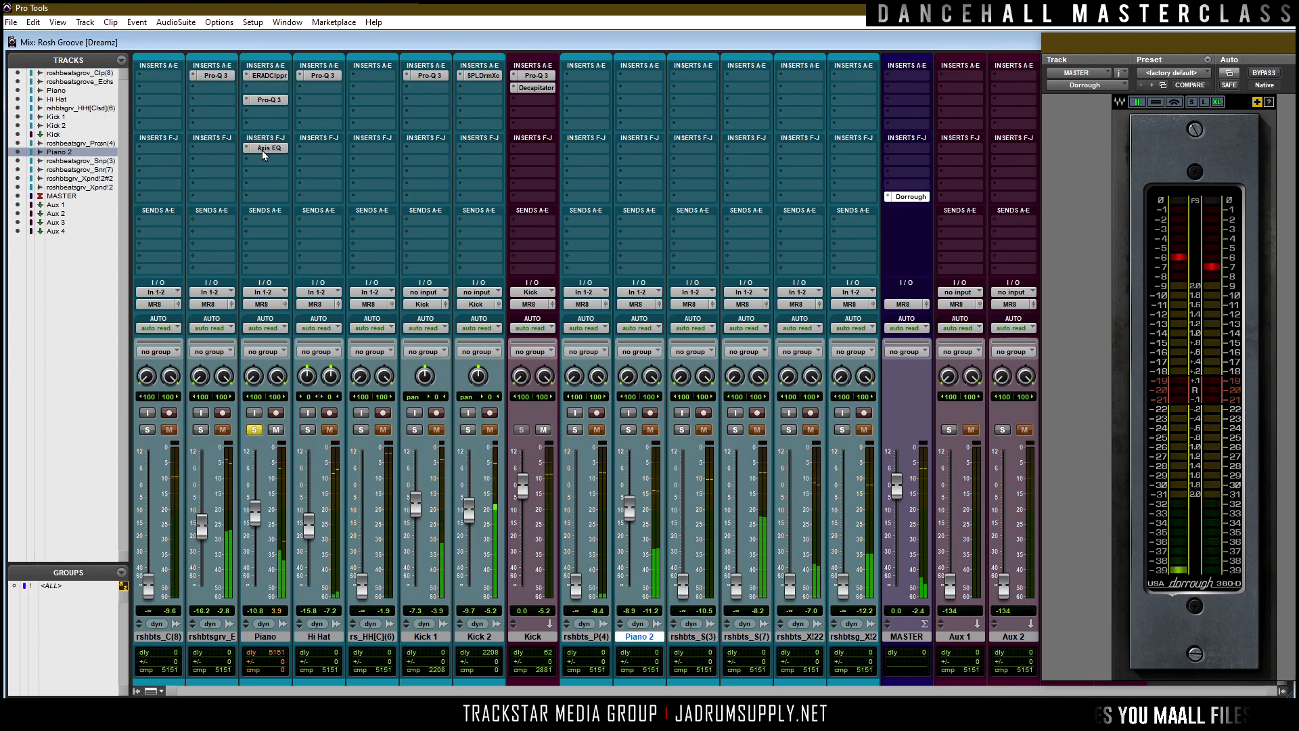
left_click(263, 169)
mouse_move(325, 181)
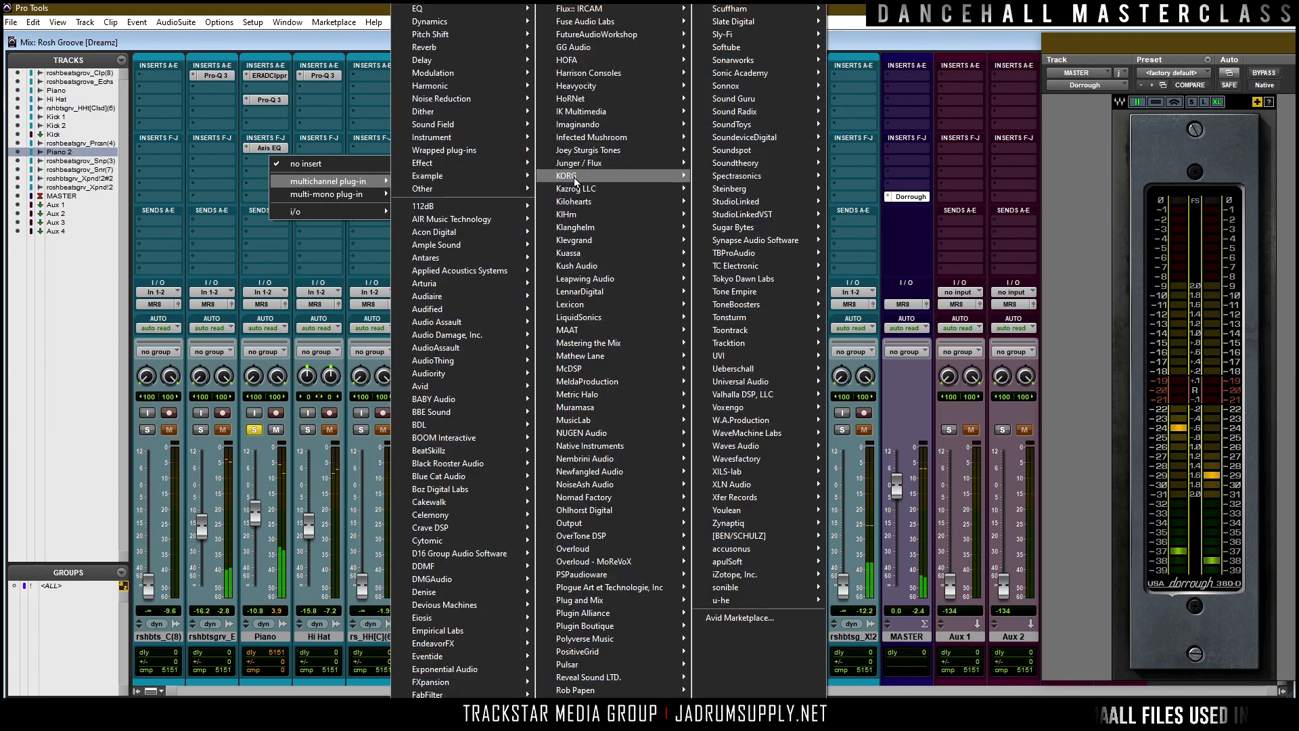
mouse_move(750, 449)
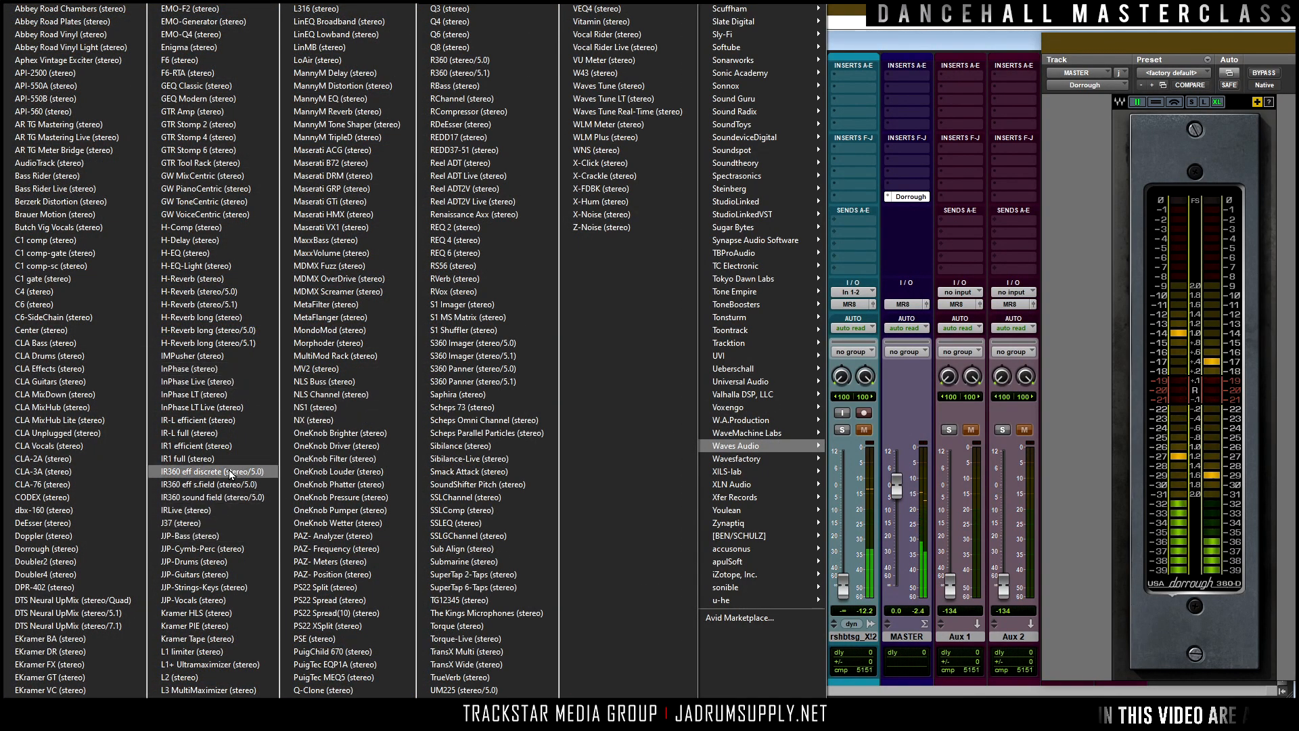
left_click(345, 103)
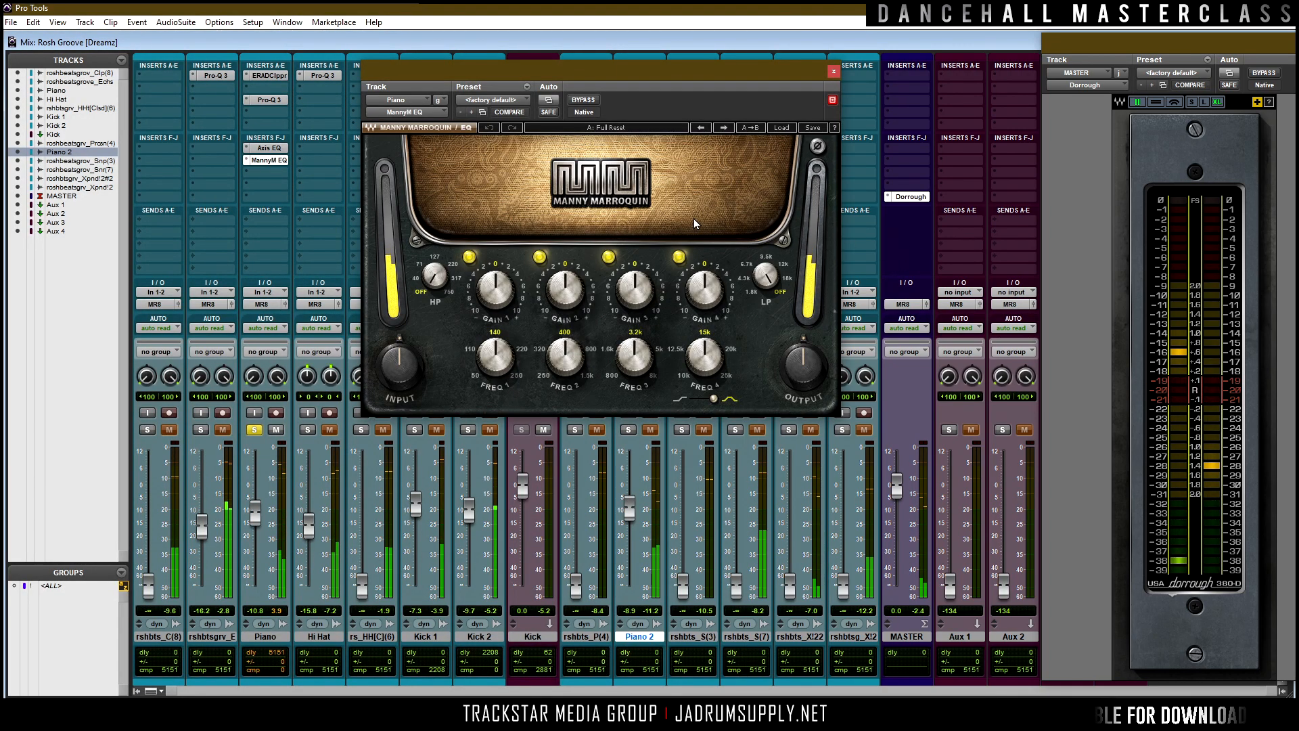
left_click(780, 127)
left_click(846, 324)
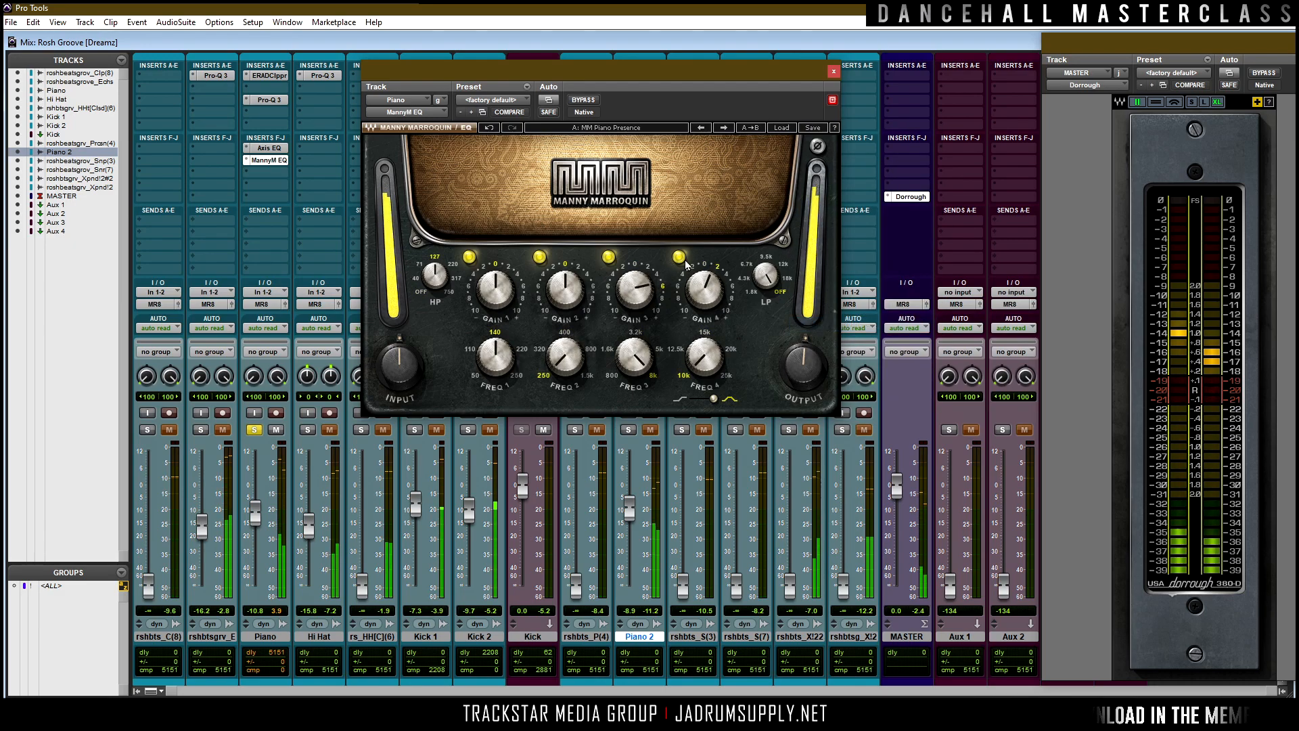
left_click(834, 72)
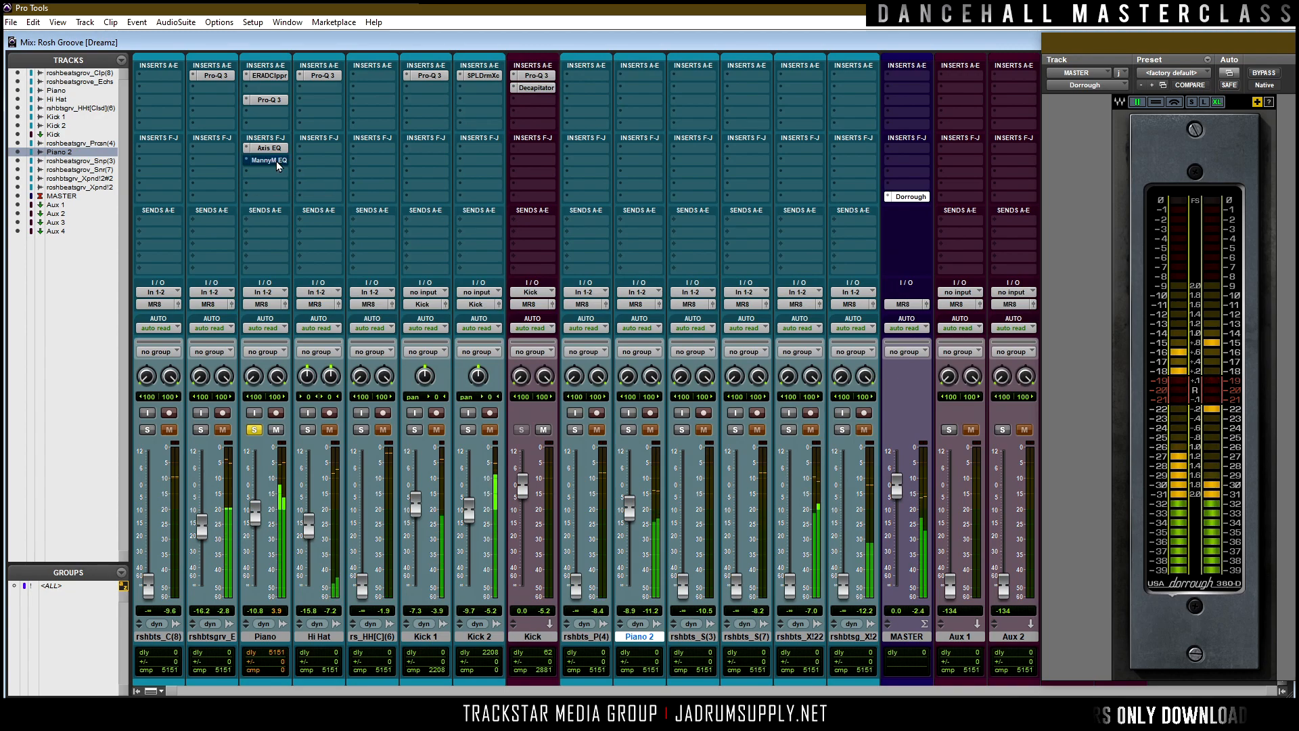
Clear the Piano's solo, raise Piano 2's fader to -6.2 dB and solo Piano 2.
left_click(255, 429)
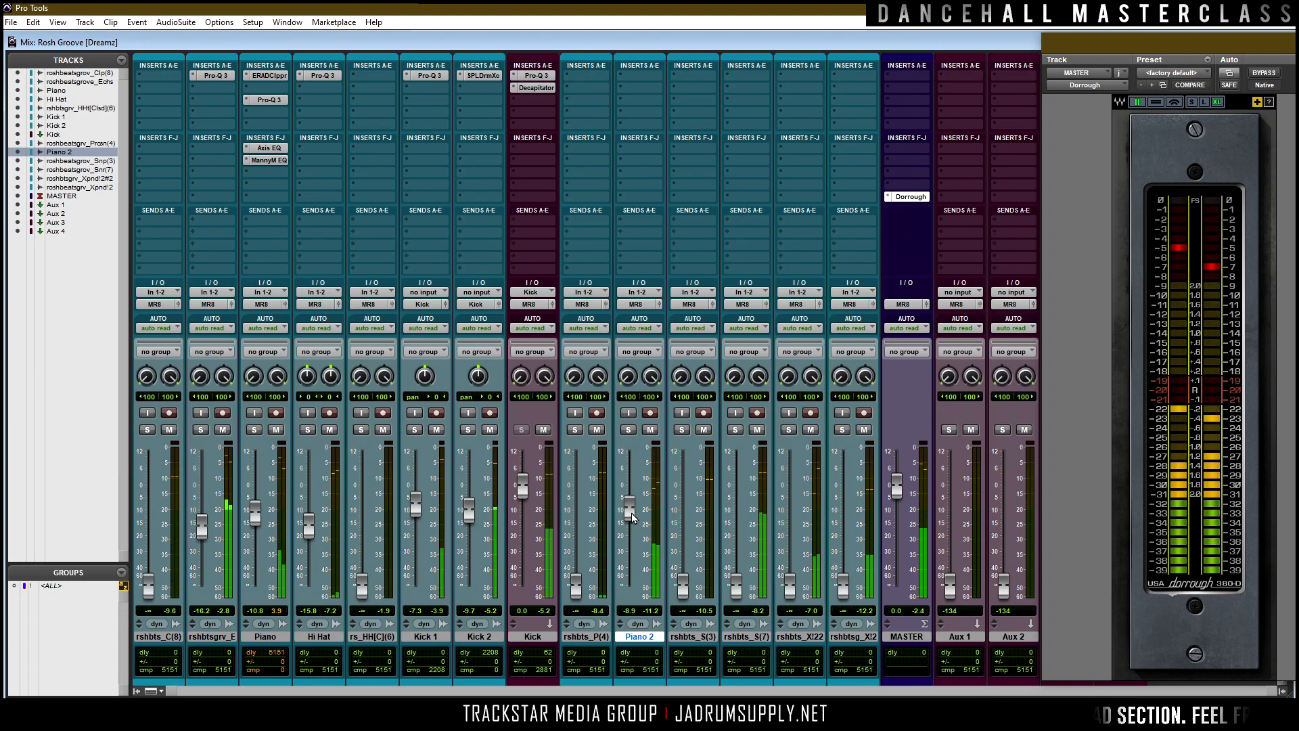
left_click_drag(629, 510, 629, 508)
left_click(628, 431)
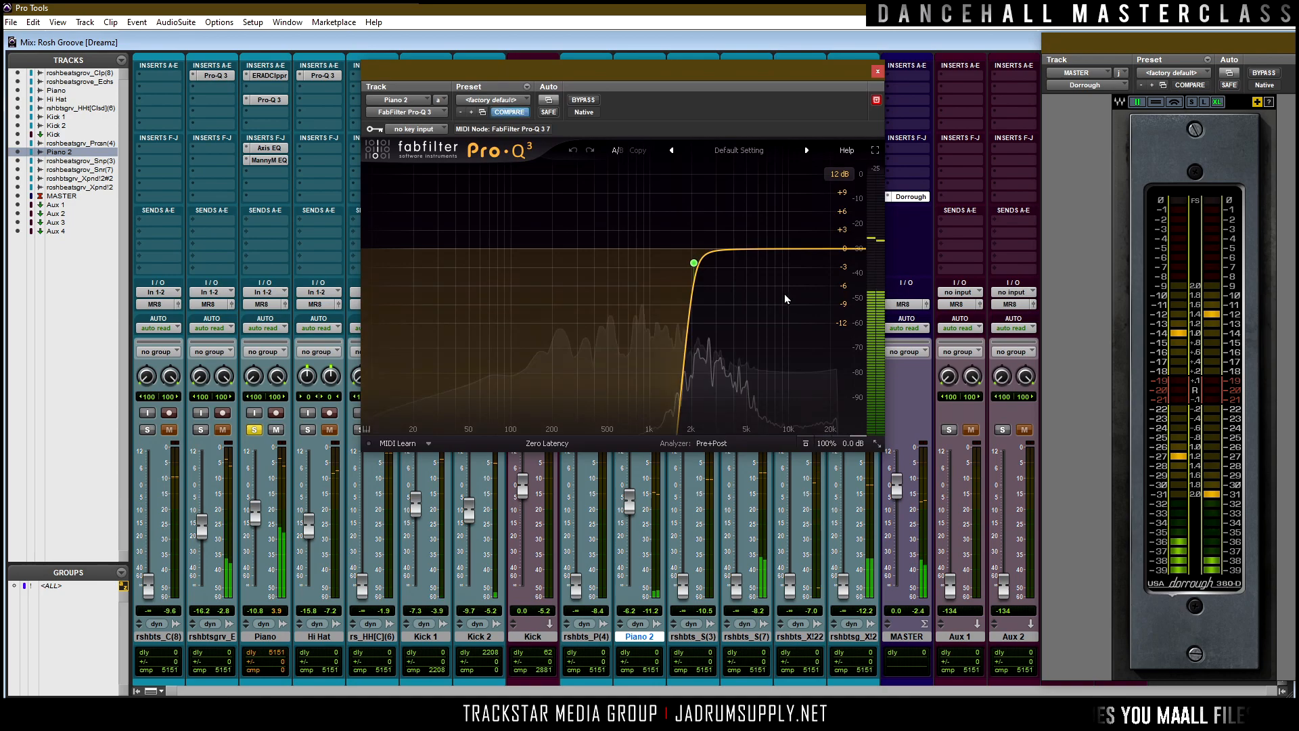
Shape Piano 2 in Pro-Q 3 with a low cut near 141 Hz, a 2.51 dB boost at 9139 Hz and a dynamic -1.42 dB dip at 981 Hz.
left_click_drag(696, 266, 532, 309)
left_click_drag(773, 243, 783, 235)
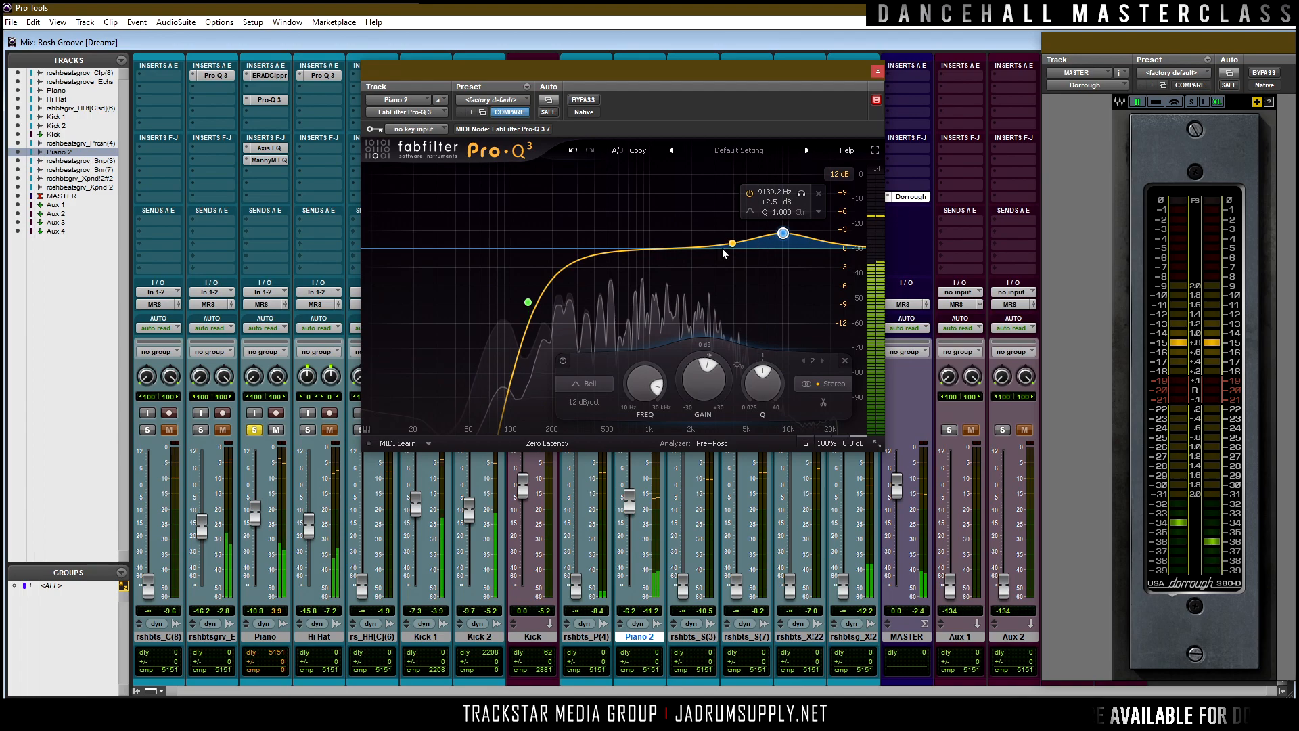
left_click(648, 258)
right_click(648, 257)
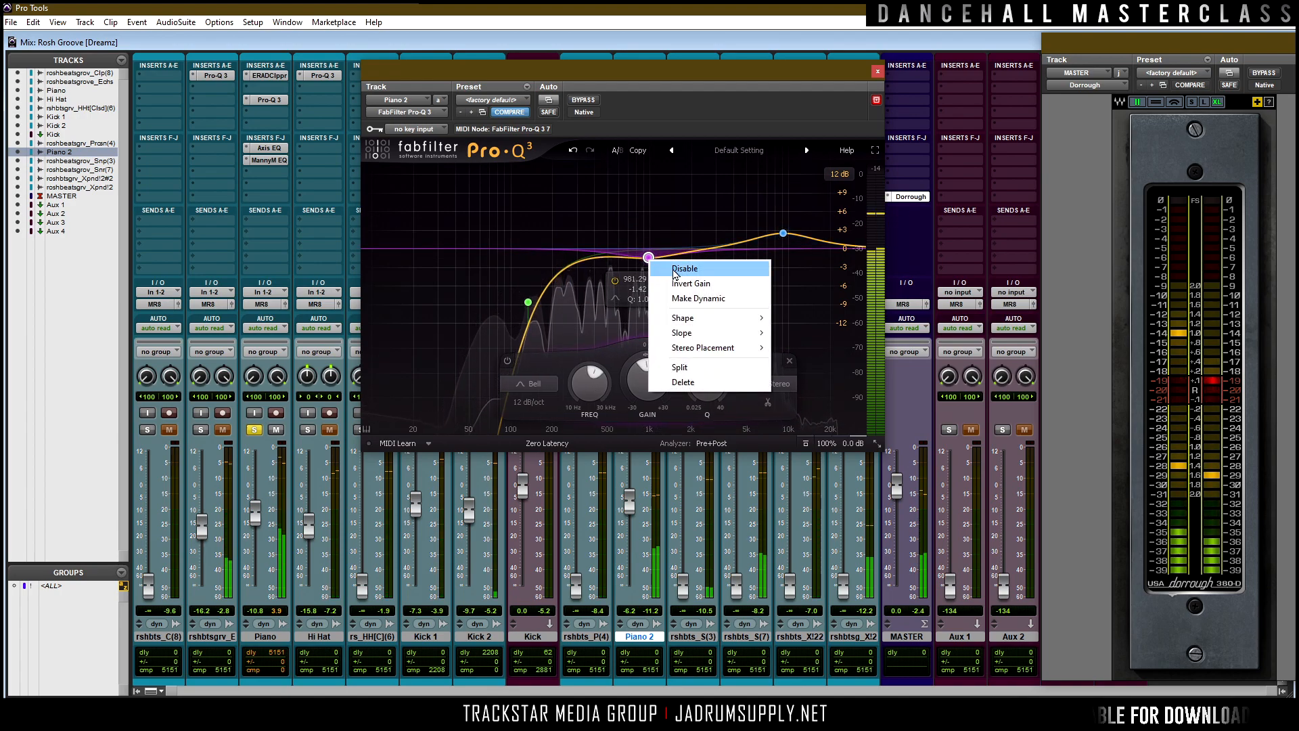
left_click(696, 295)
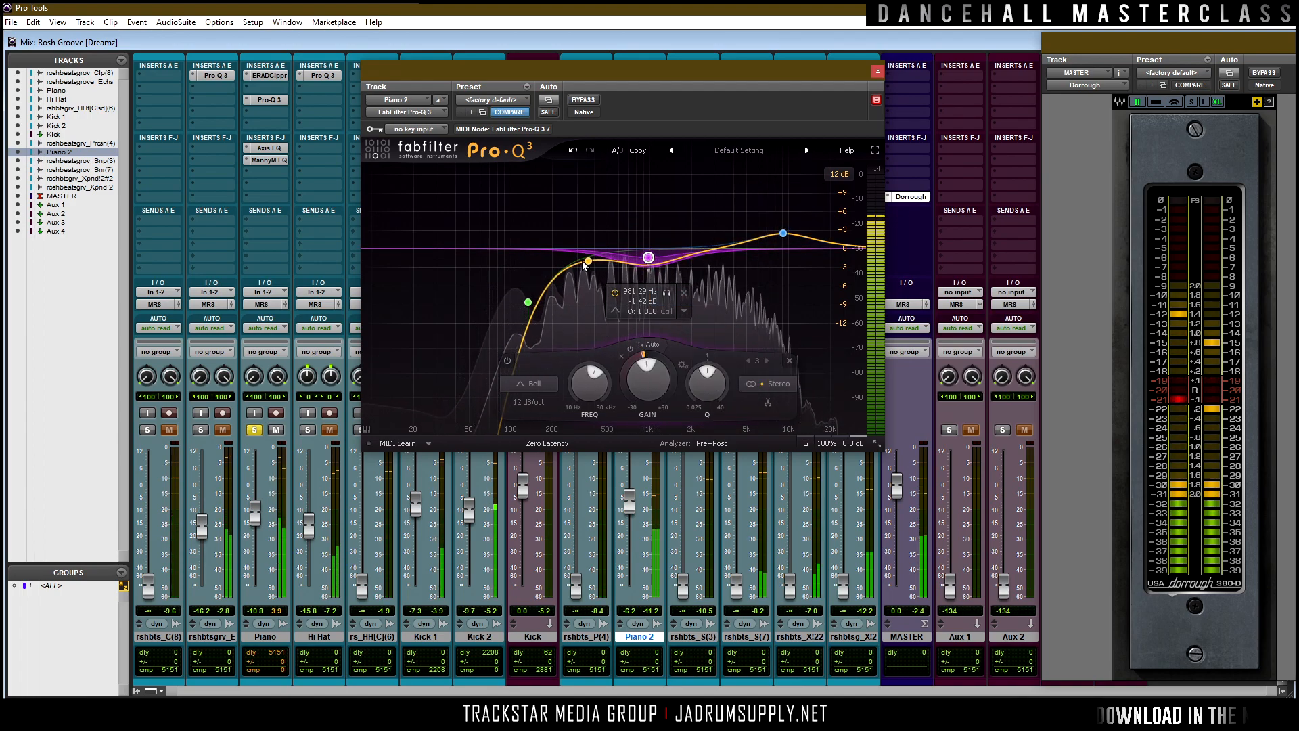
left_click(528, 303)
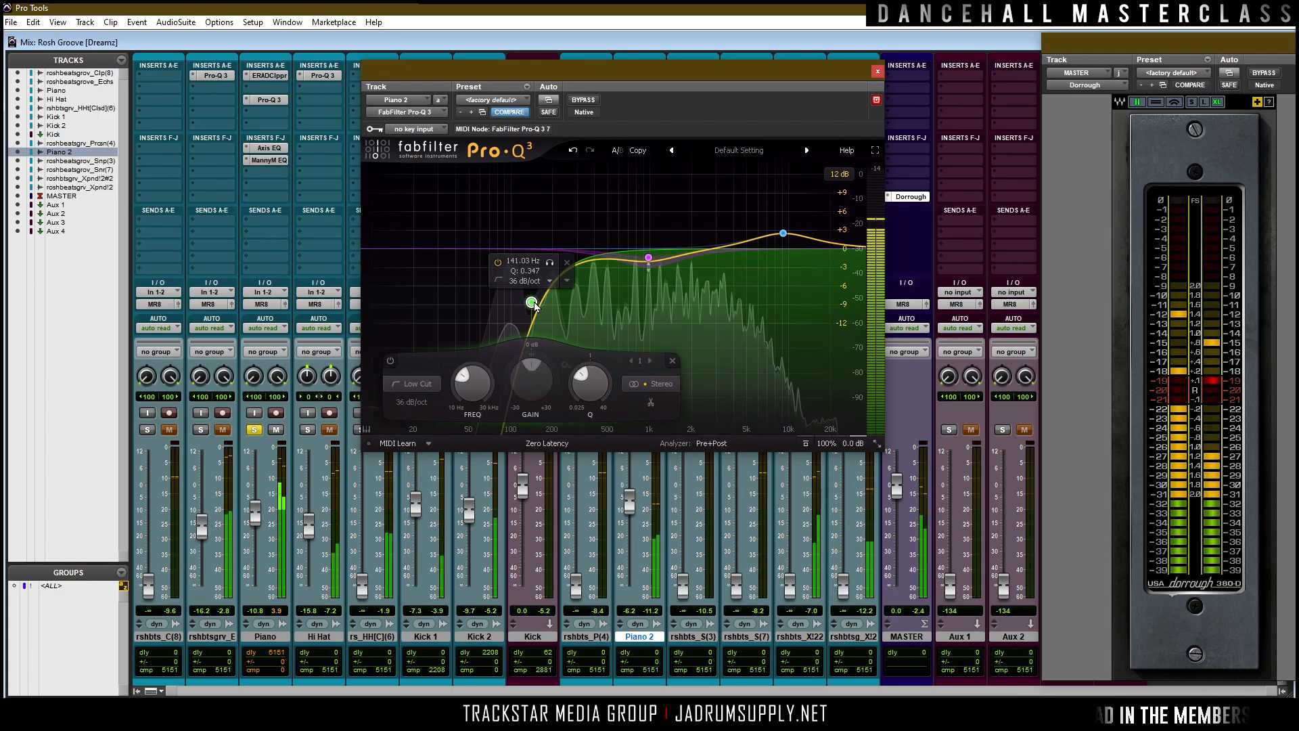
left_click(877, 71)
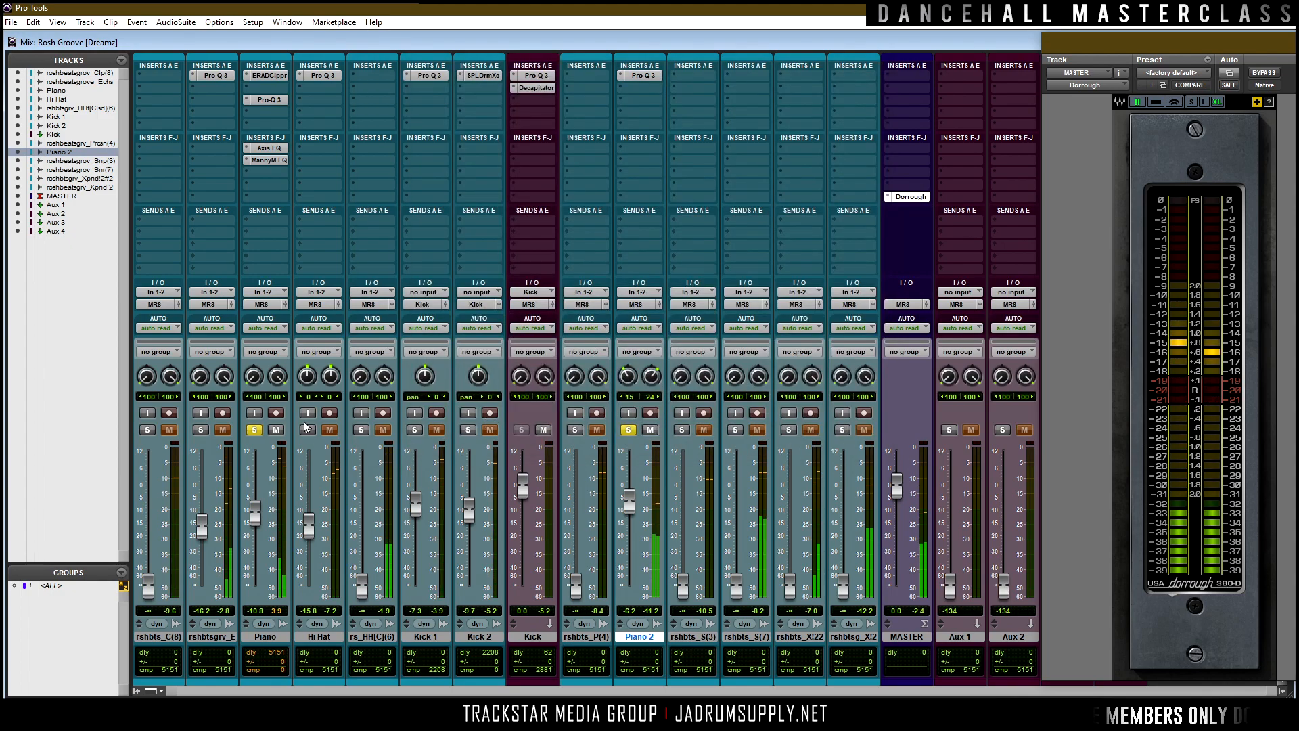
Narrow the Piano's right-channel pan to 48, and set Piano 2's left and right pans to 4 and 100.
left_click_drag(278, 378, 293, 423)
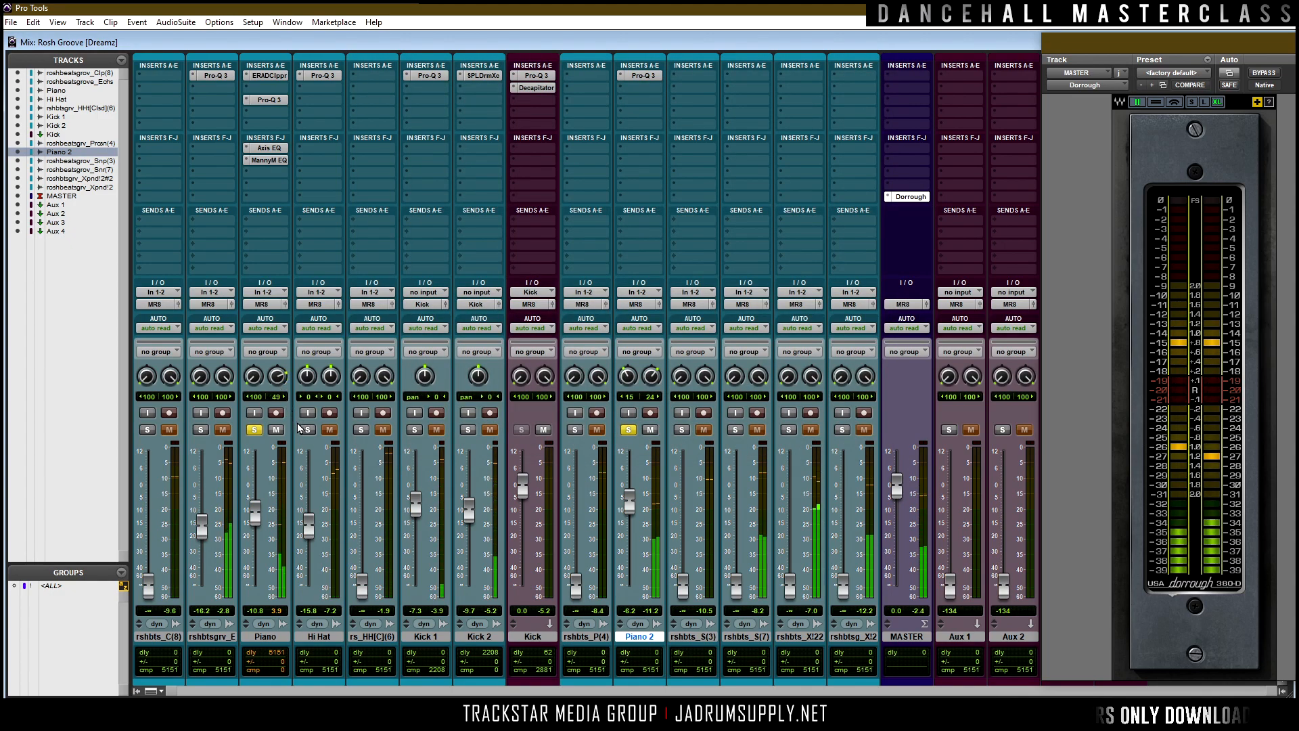
left_click_drag(652, 376, 661, 329)
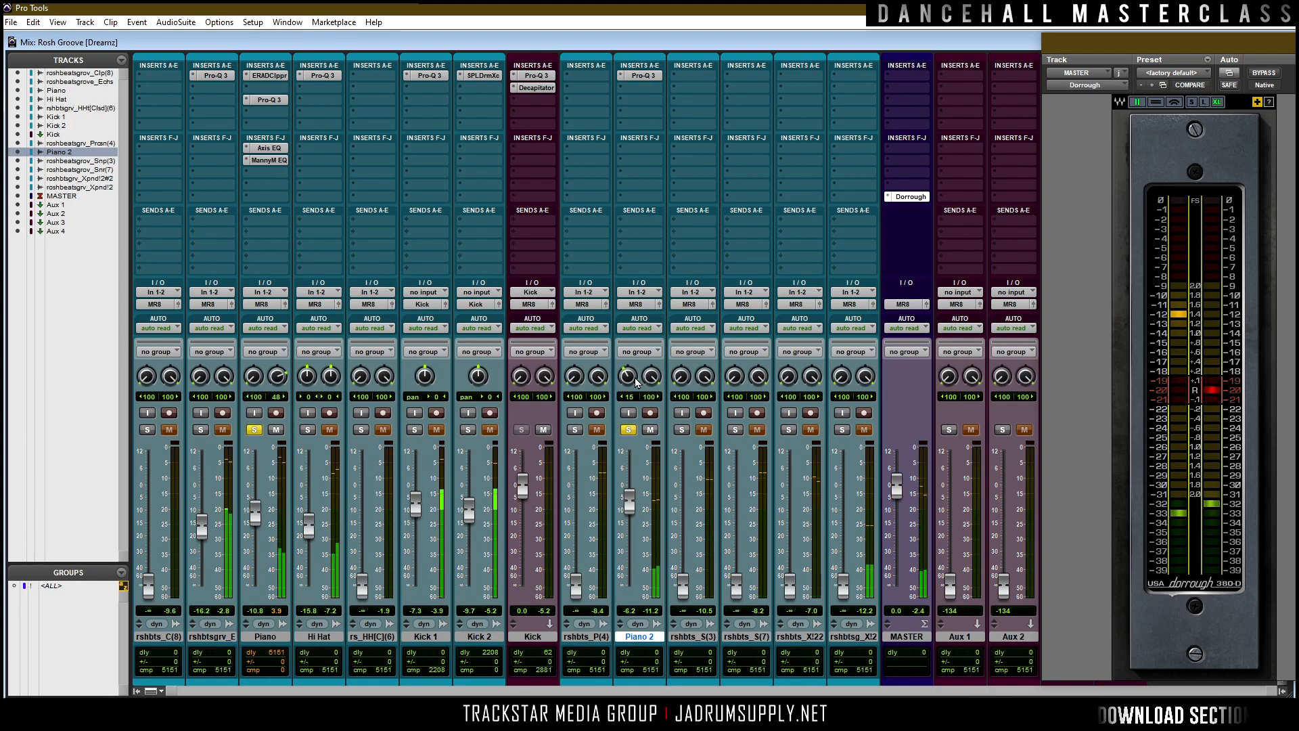
left_click_drag(627, 374, 629, 380)
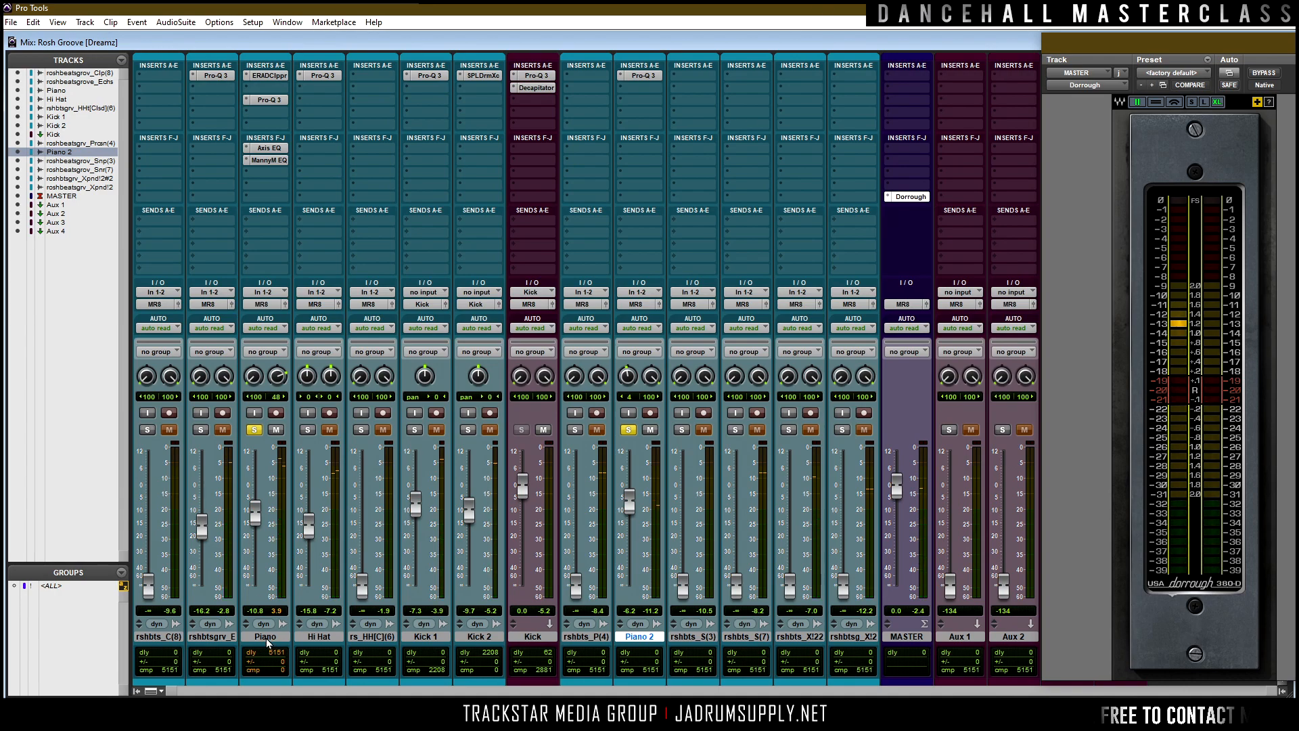
Move the Piano track directly before Piano 2, and move Kick 1, Kick 2 and the Kick aux to the start of the mixer.
left_click_drag(267, 641, 602, 637)
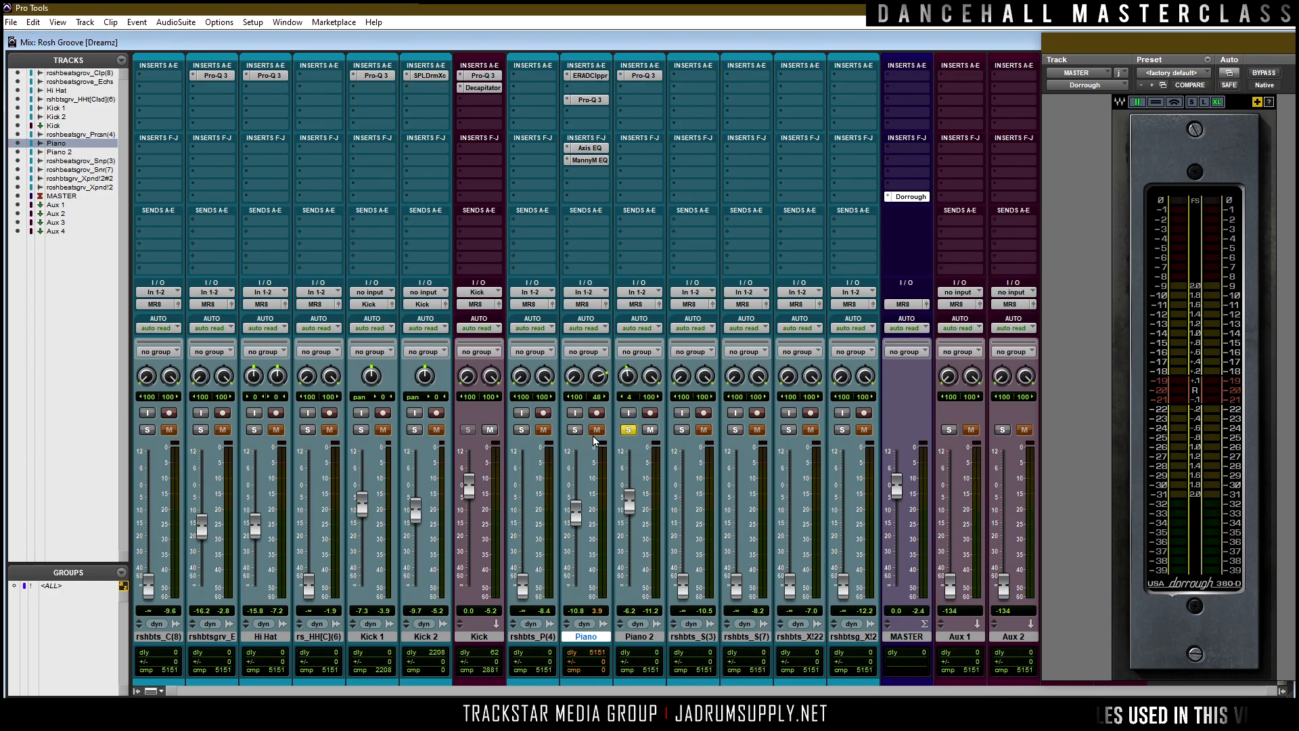
key("space")
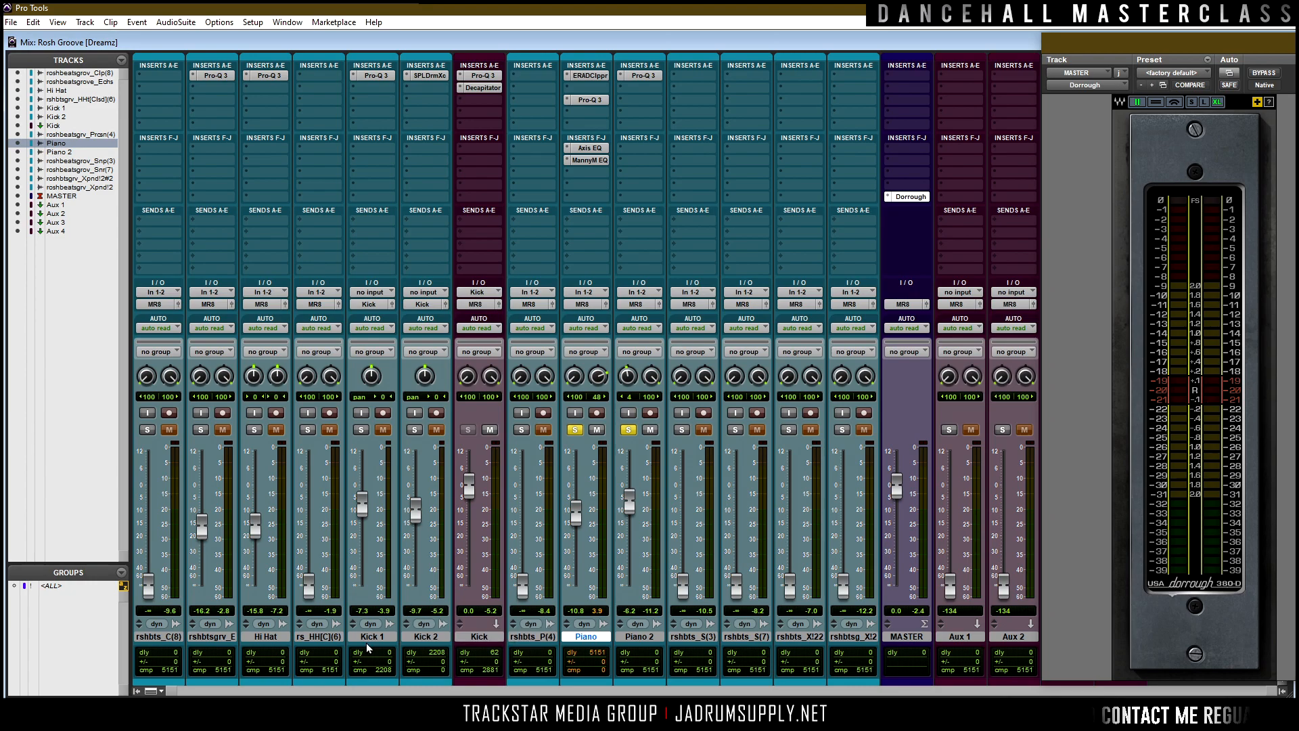
left_click(485, 639, "shift")
left_click_drag(484, 639, 189, 656)
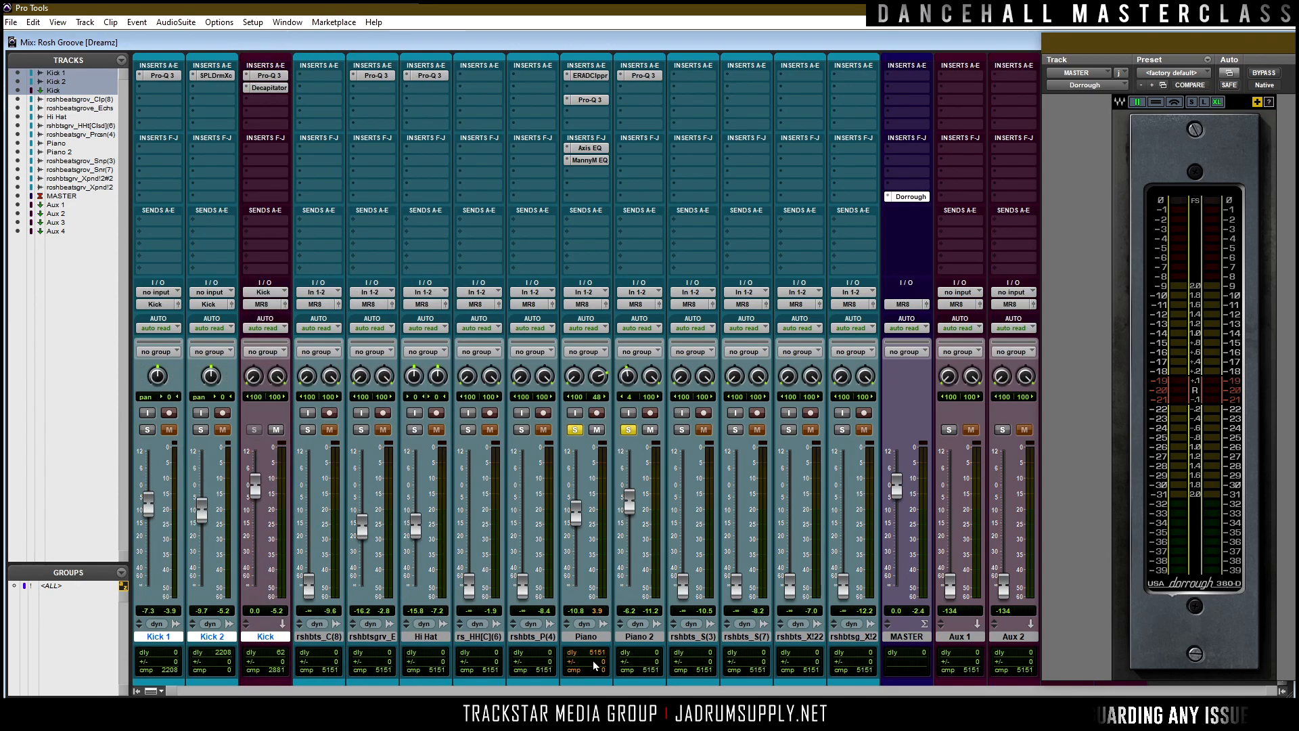
Rename the Piano track as Piano 1.
double_click(595, 635)
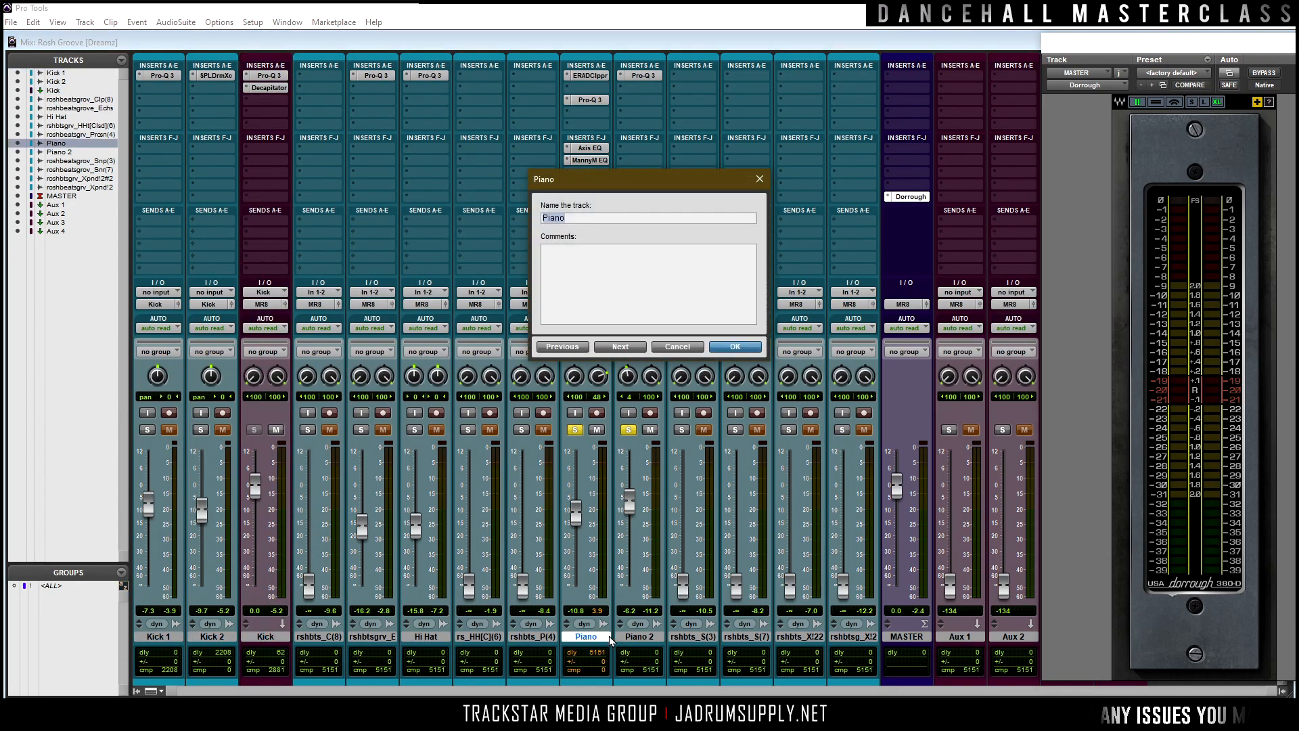
key("Return")
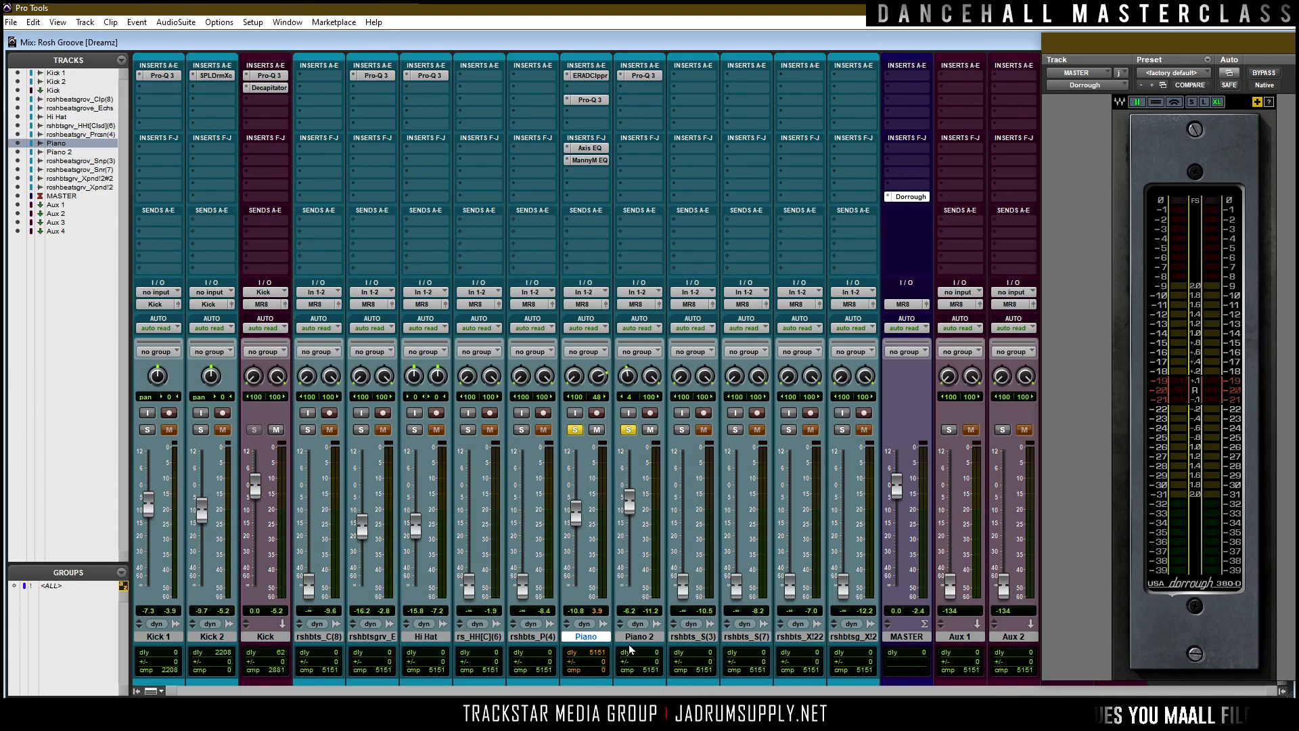
Clear the piano solos and rebalance during playback: Piano 1 to -10.4 dB, Piano 2 to -6.1 dB and Hi Hat to -13.6 dB.
left_click(574, 430)
key("space")
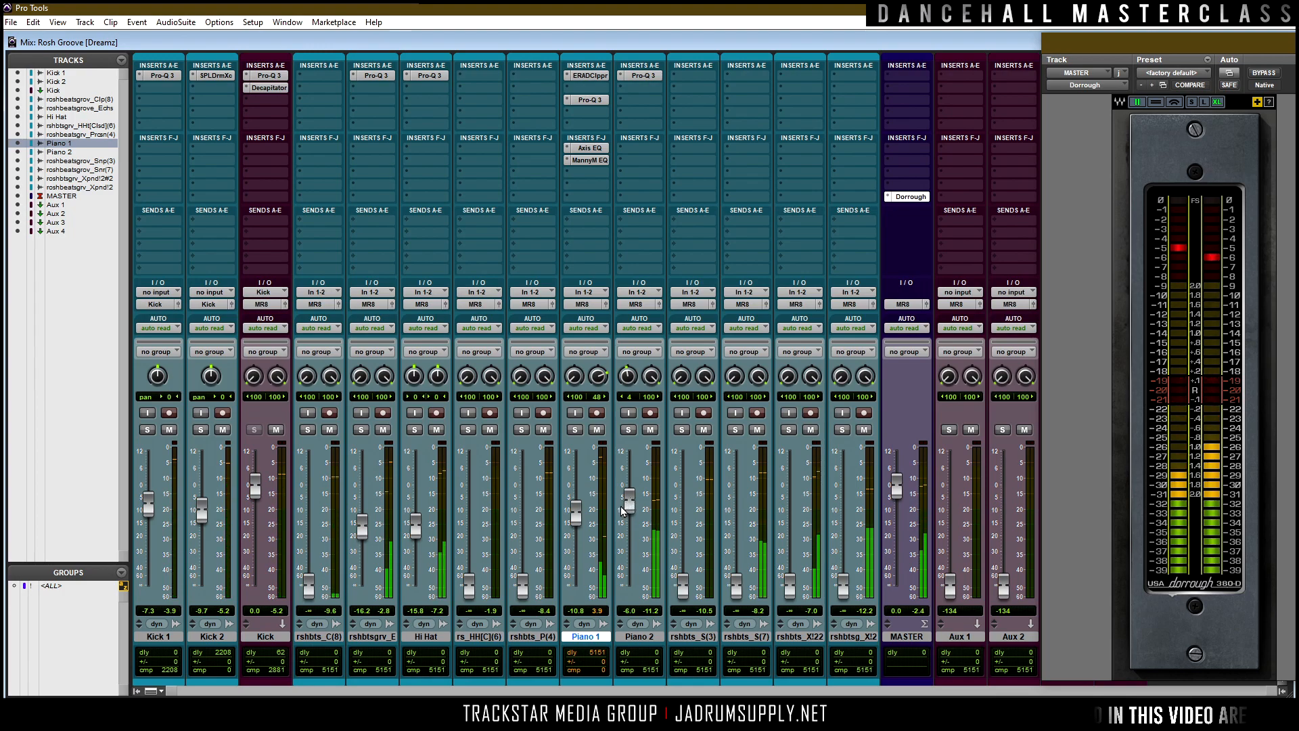
left_click_drag(632, 512, 577, 510)
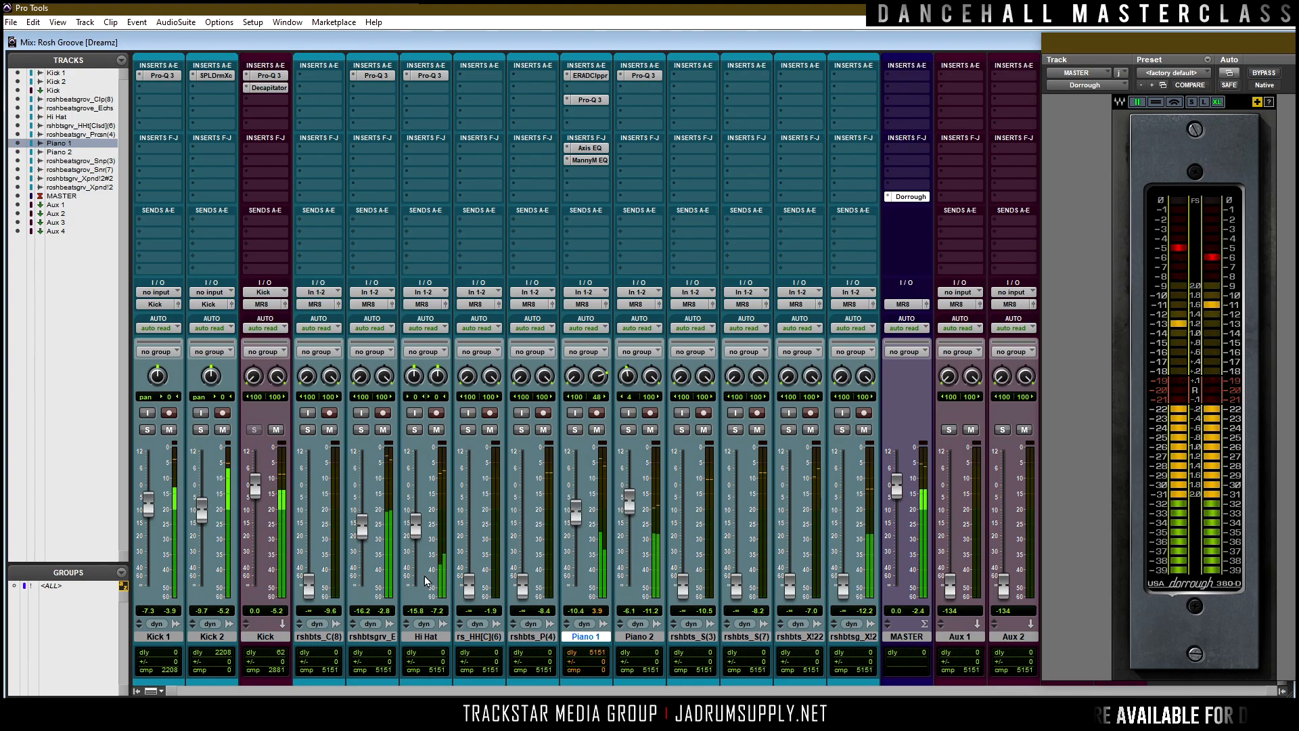
left_click_drag(419, 526, 419, 523)
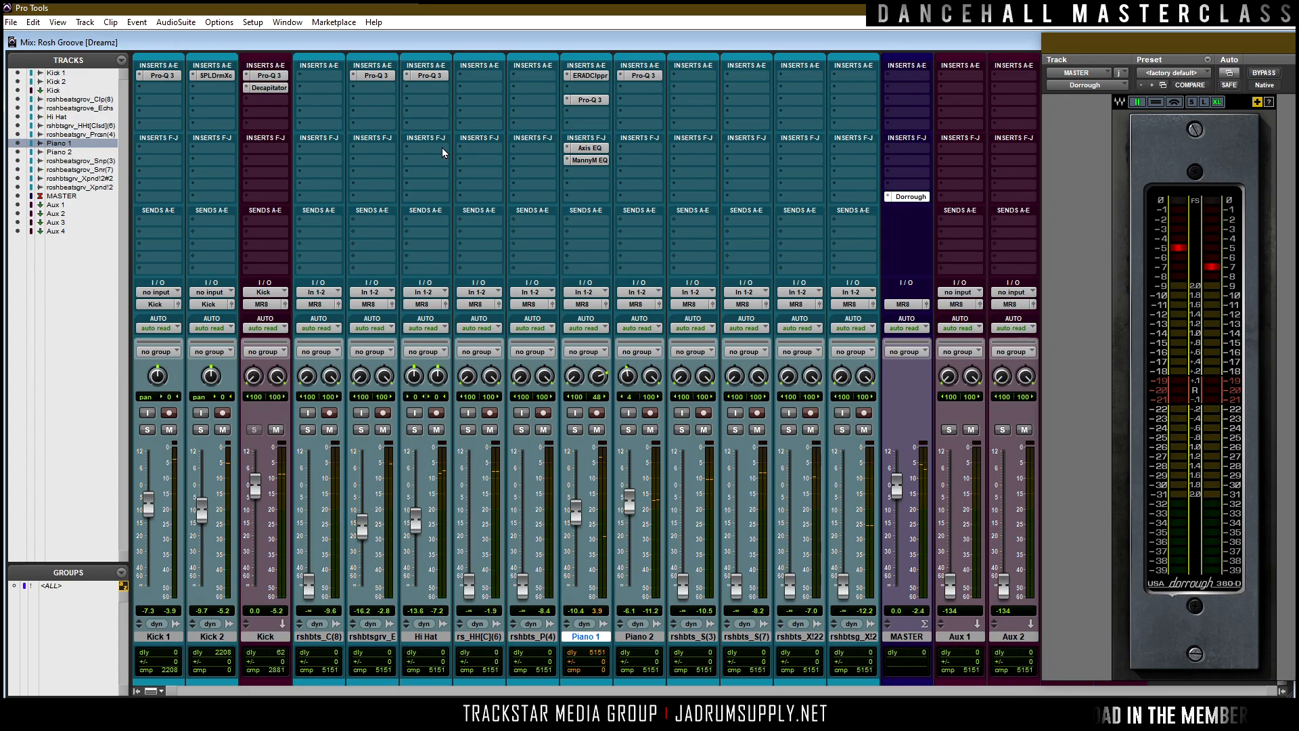
Insert the stereo Waves L2 limiter on the Hi Hat track, in the third insert slot below its Pro-Q 3.
left_click(427, 101)
mouse_move(518, 127)
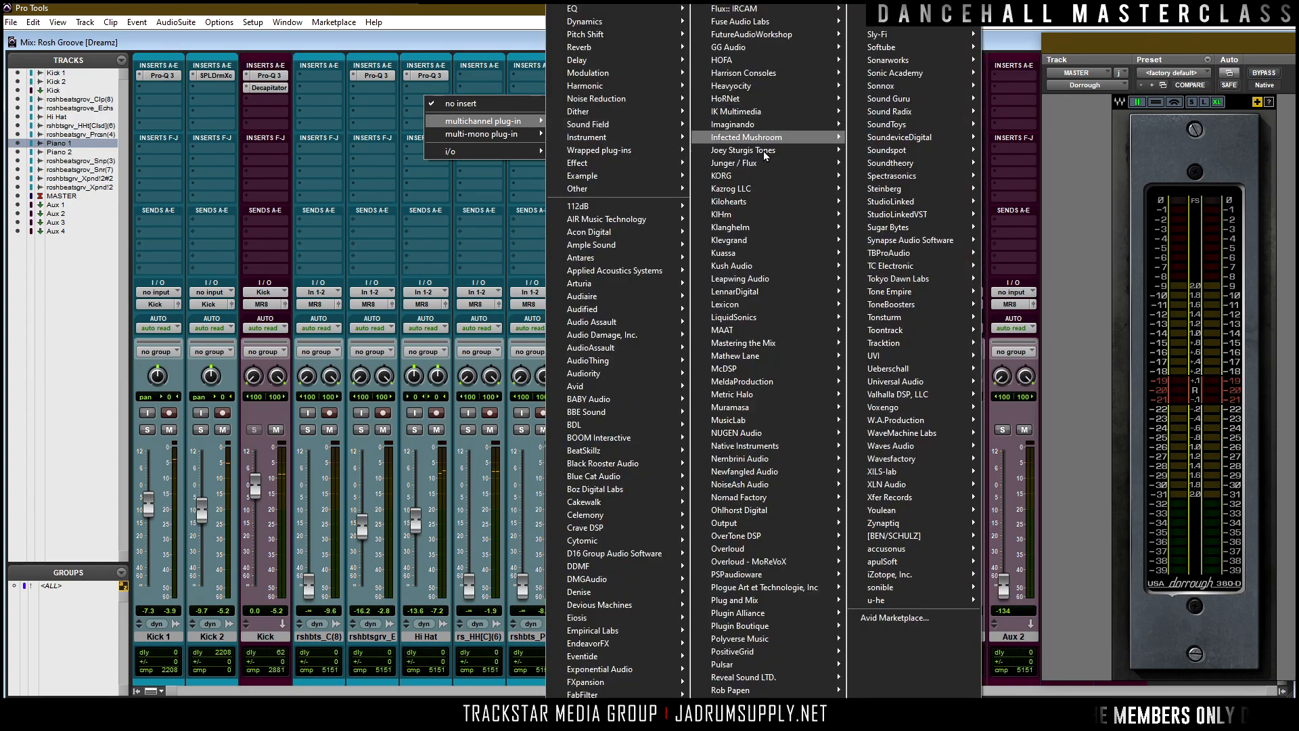
mouse_move(913, 446)
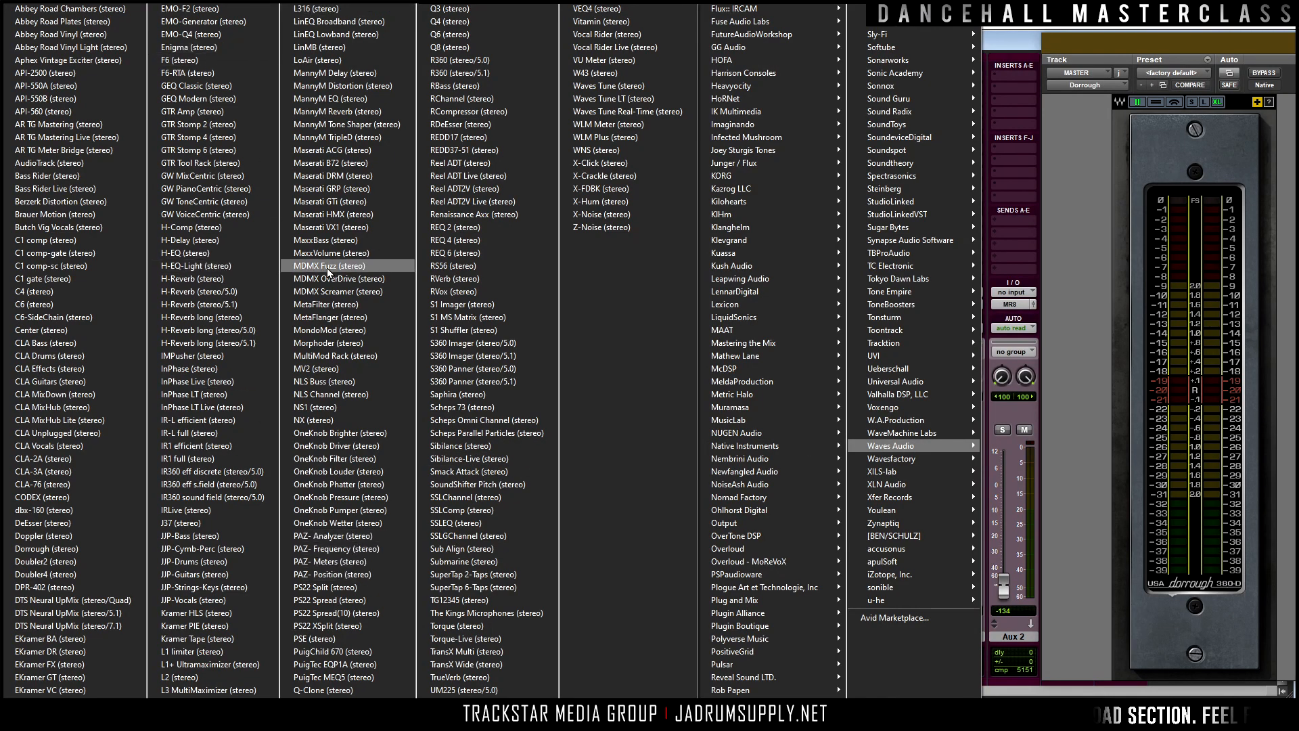
left_click(210, 676)
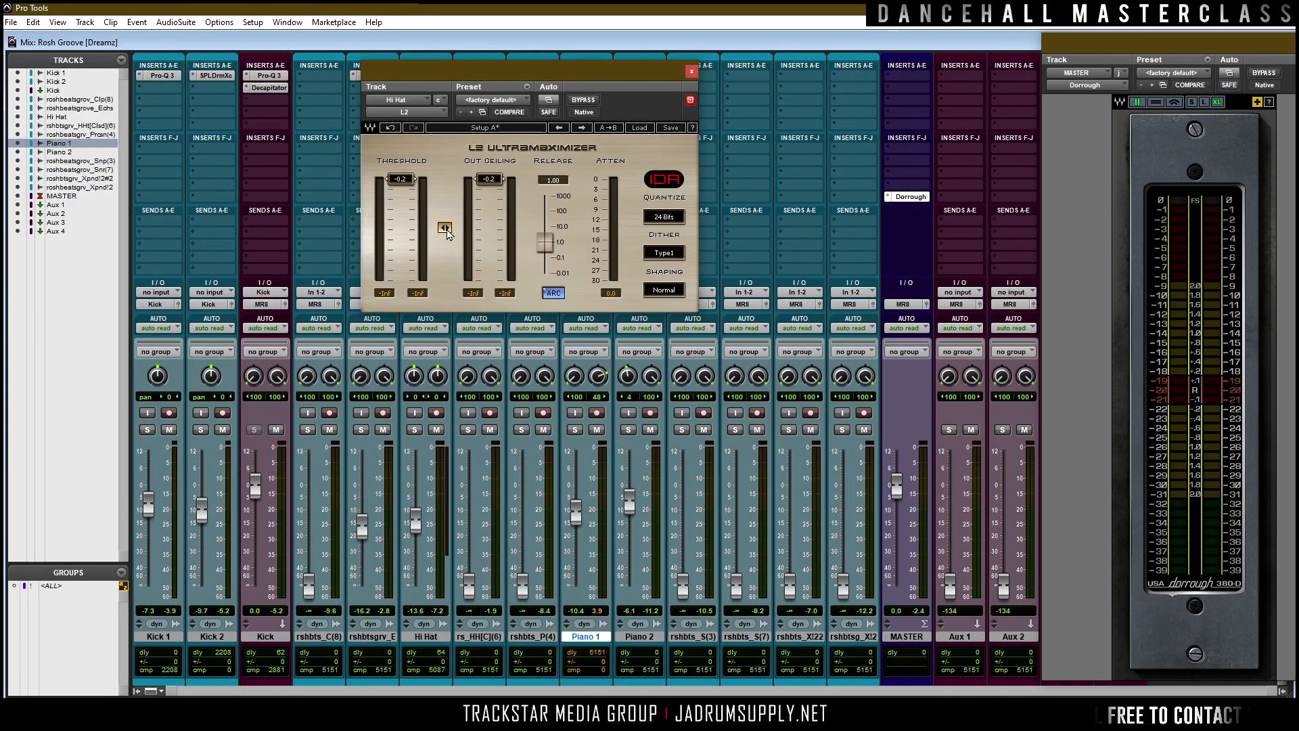
Set the Hi Hat's L2 to threshold -13.0, output ceiling -11.0 and release 0.01 with ARC off, and close the plug-in.
key("space")
mouse_move(446, 229)
left_mouse_down()
mouse_move(447, 271)
mouse_move(442, 226)
left_mouse_up()
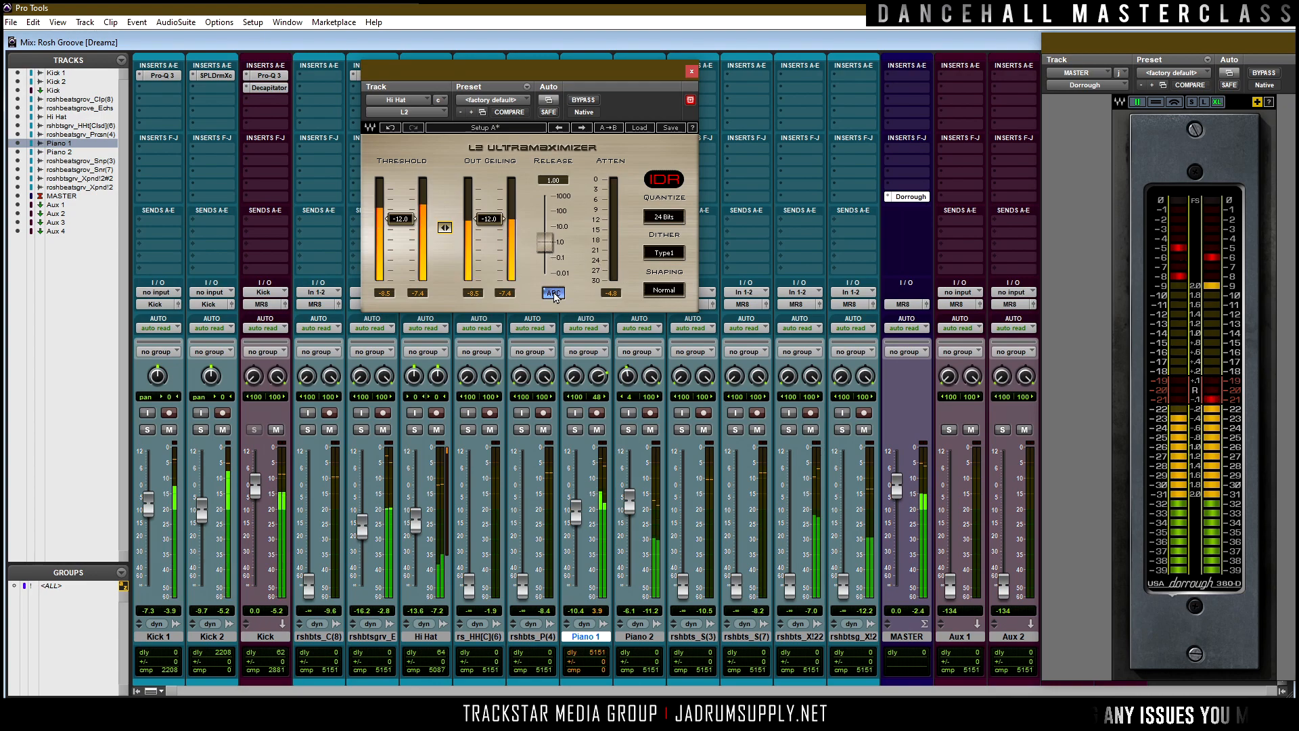
left_click_drag(545, 242, 545, 274)
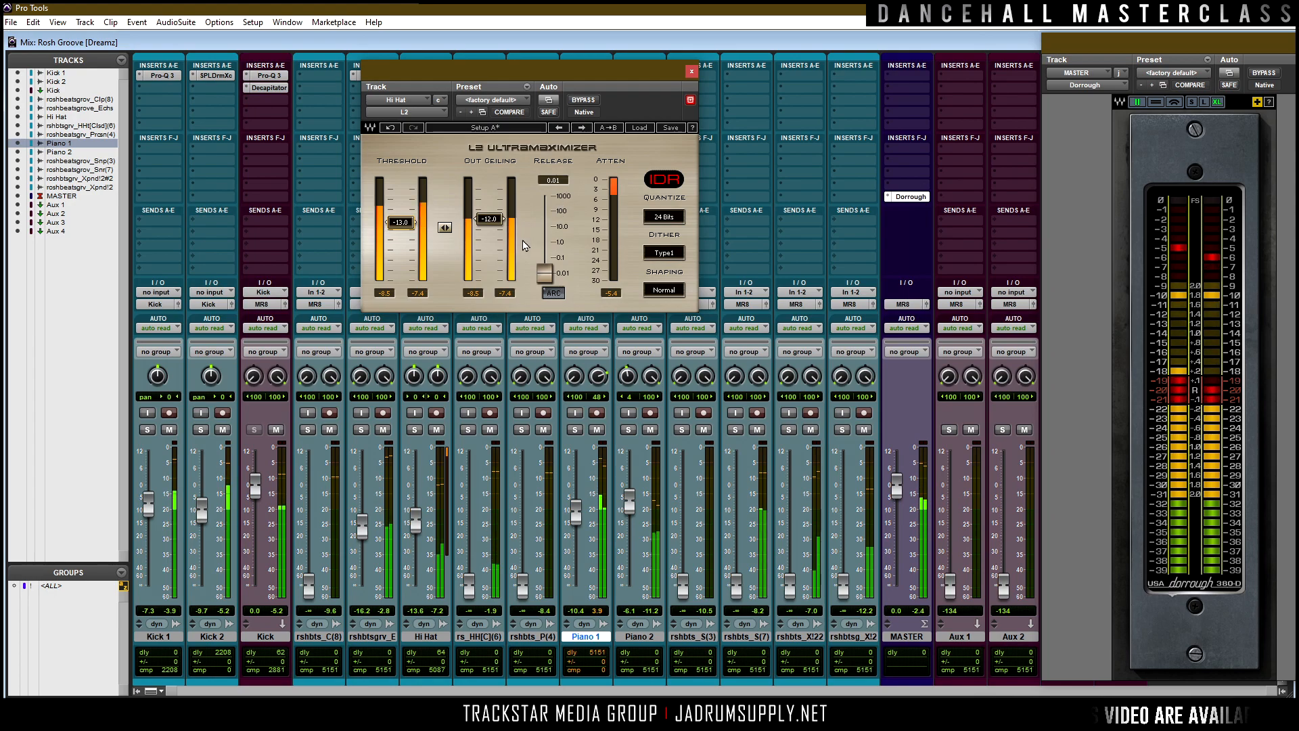
left_click(495, 218)
type("-11")
key("Return")
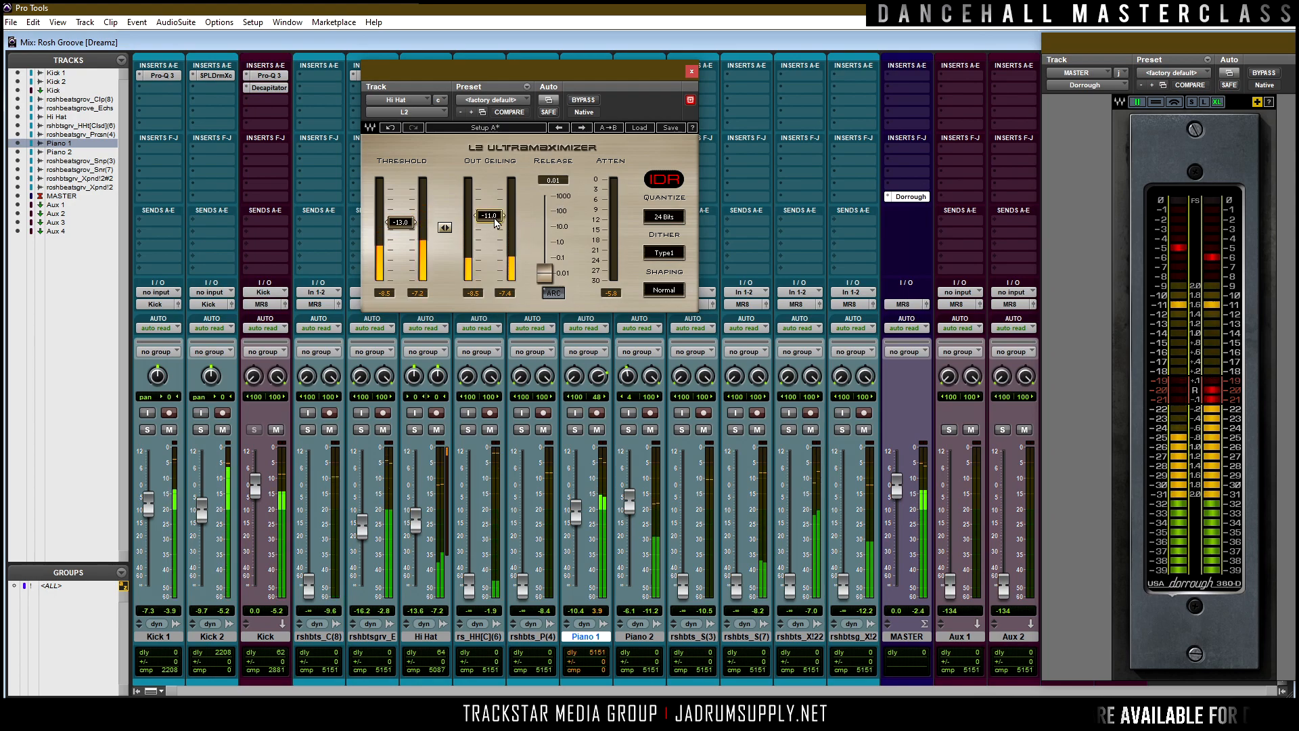
left_click(691, 71)
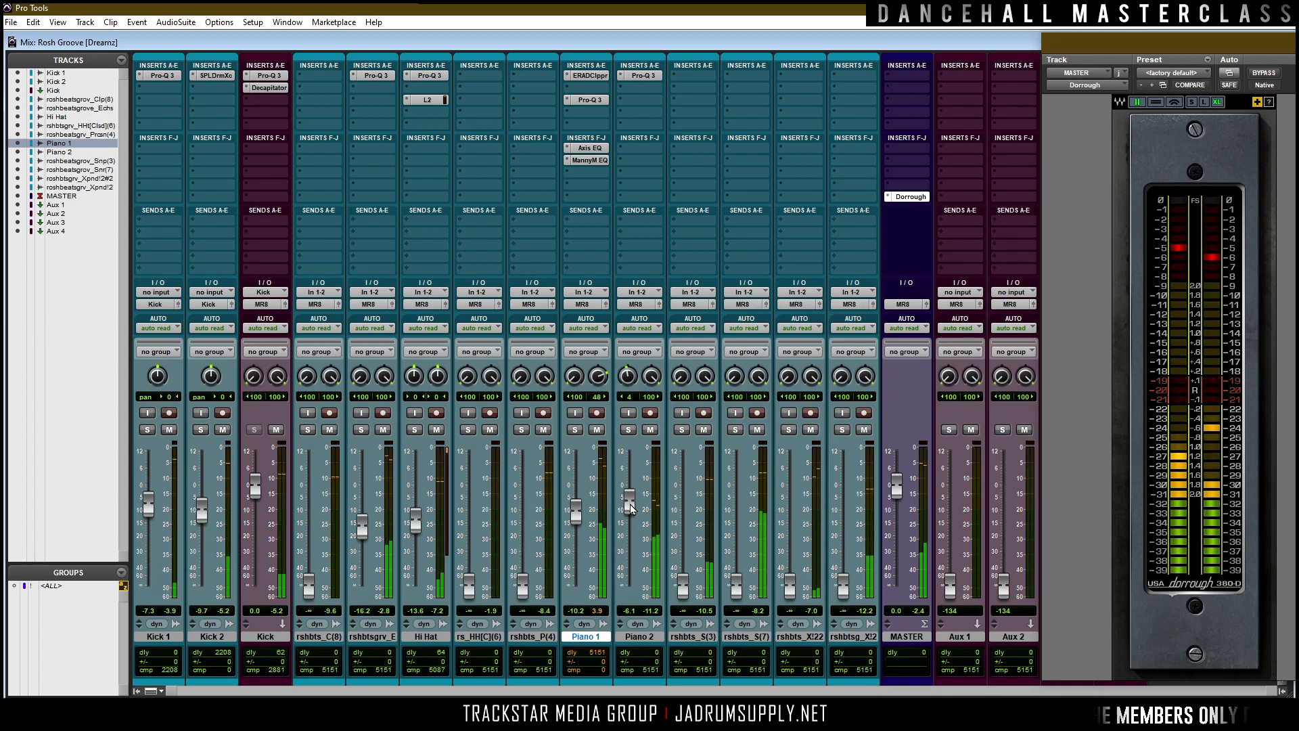
In Piano 2's Pro-Q 3, set the 9139.2 Hz bell to +2.07 dB, make it dynamic and widen it to Q 0.871.
left_click(642, 75)
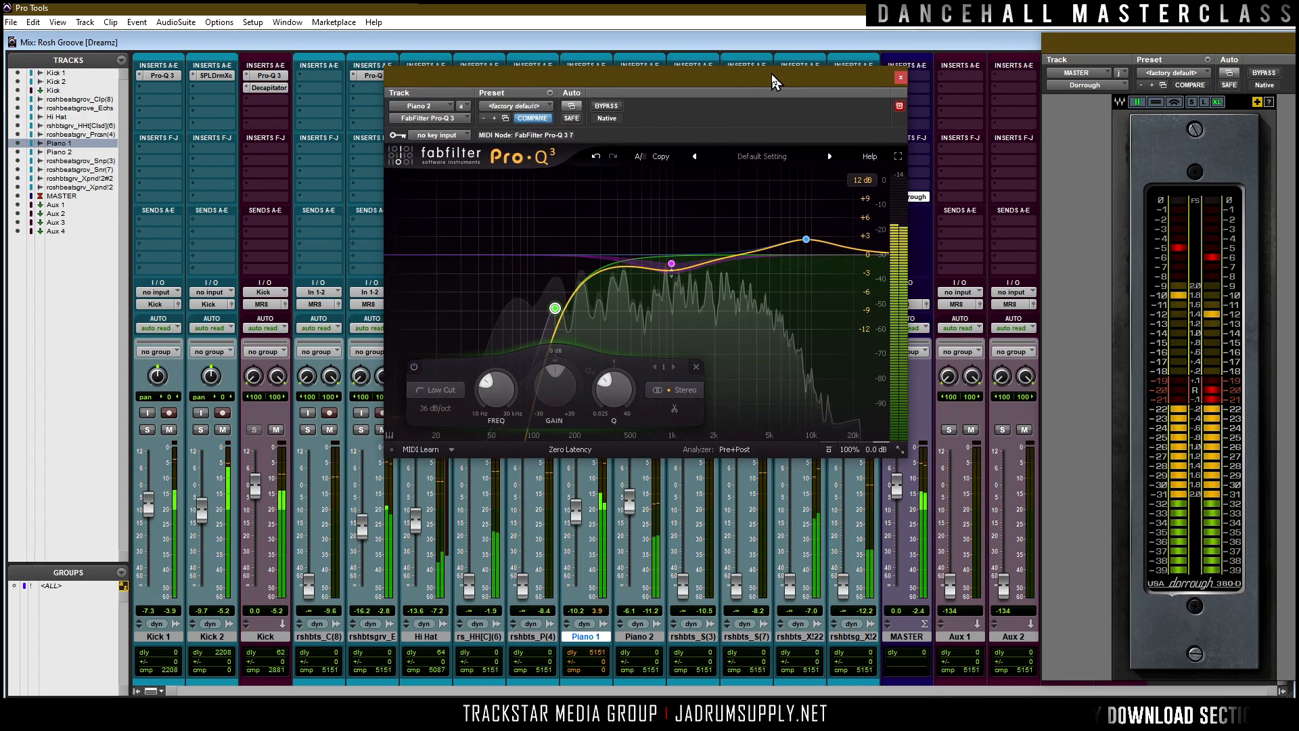
left_click(805, 240)
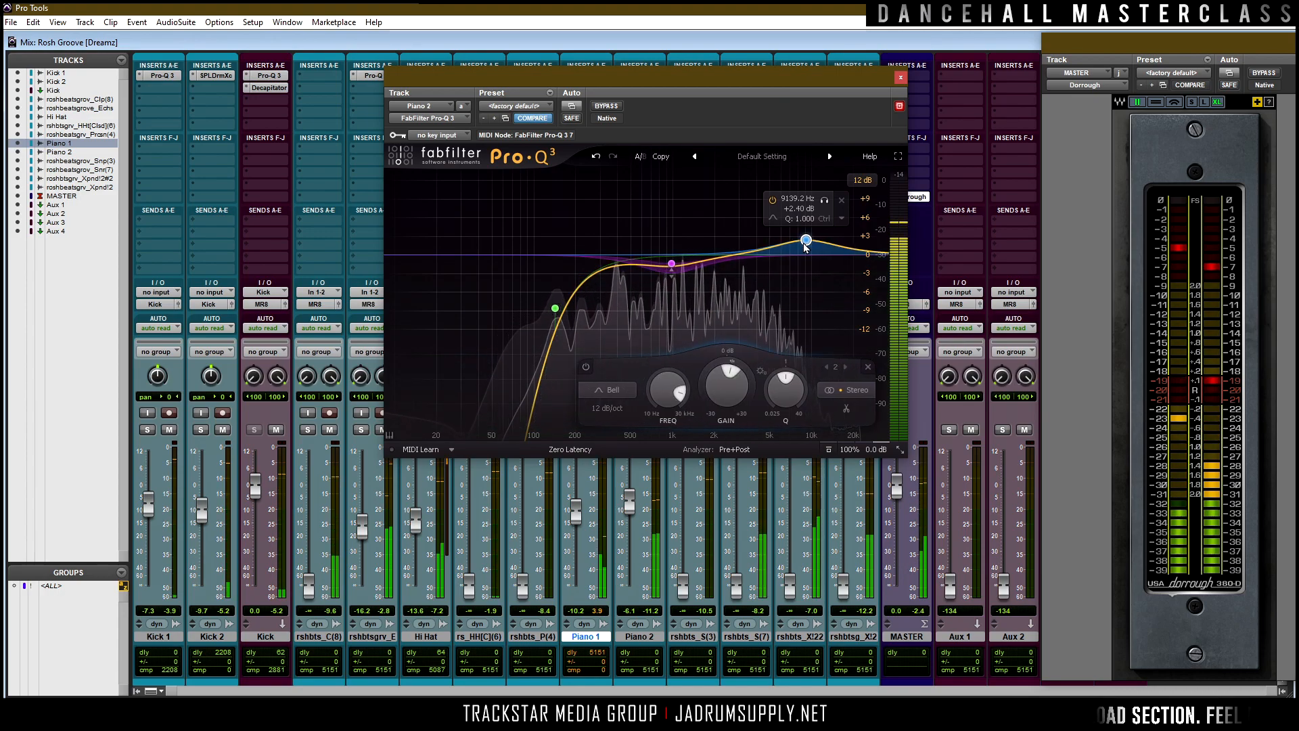
right_click(805, 242)
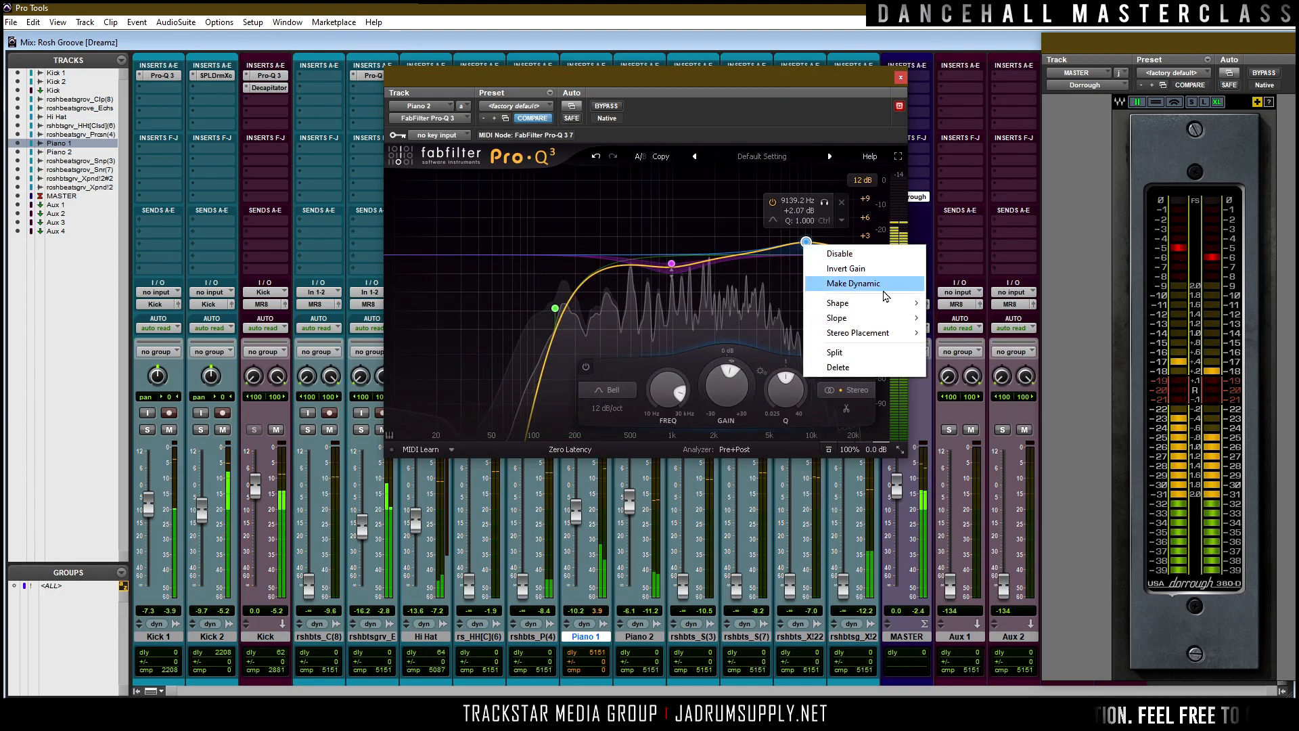
left_click(880, 282)
scroll(809, 243, "down", 2)
scroll(812, 245, "up", 1)
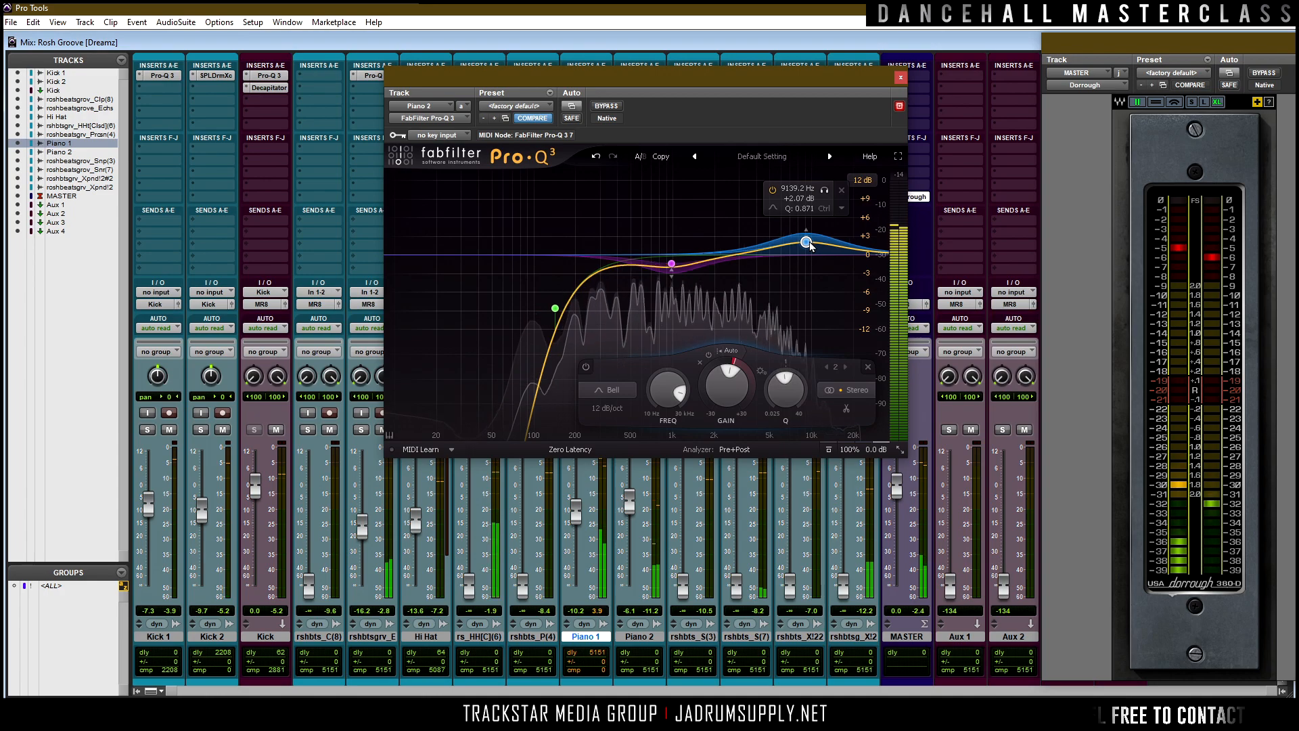
Expand Piano 2's EQ to full screen and set the 9139.2 Hz dynamic bell's stereo placement to Mid.
left_click(897, 156)
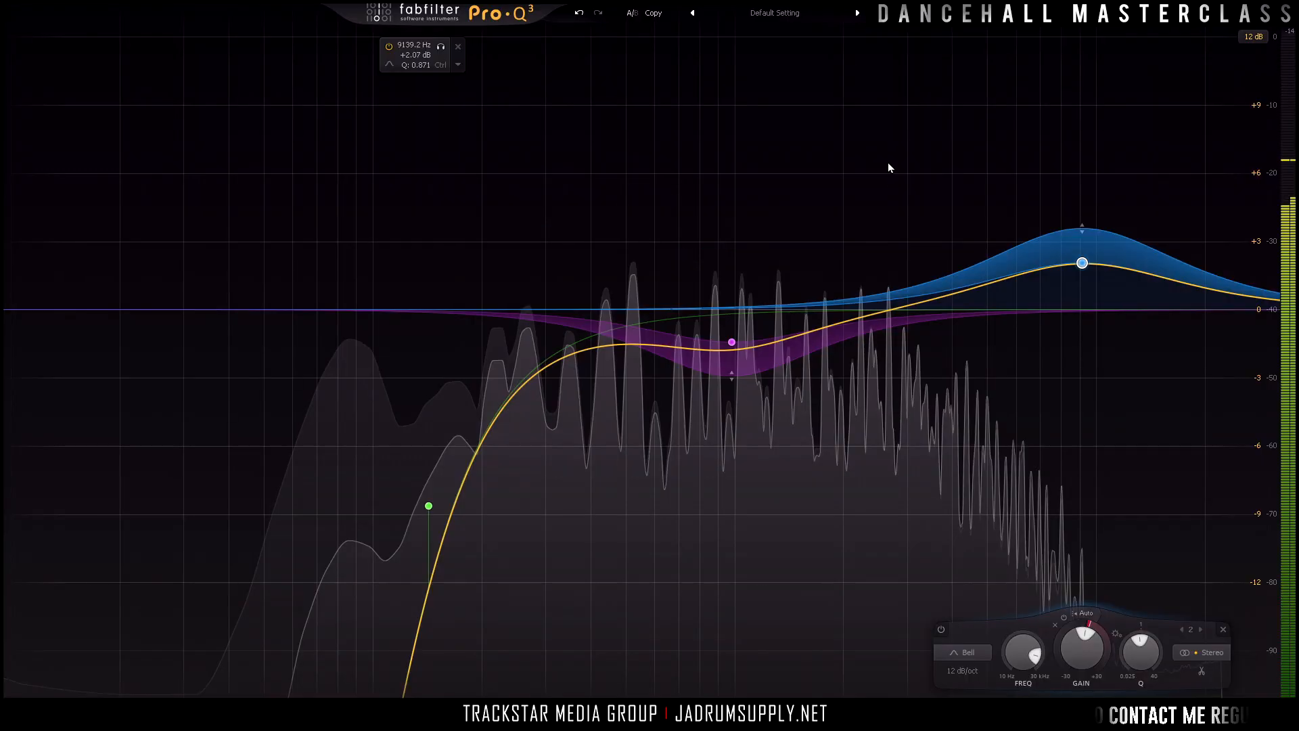
right_click(1082, 262)
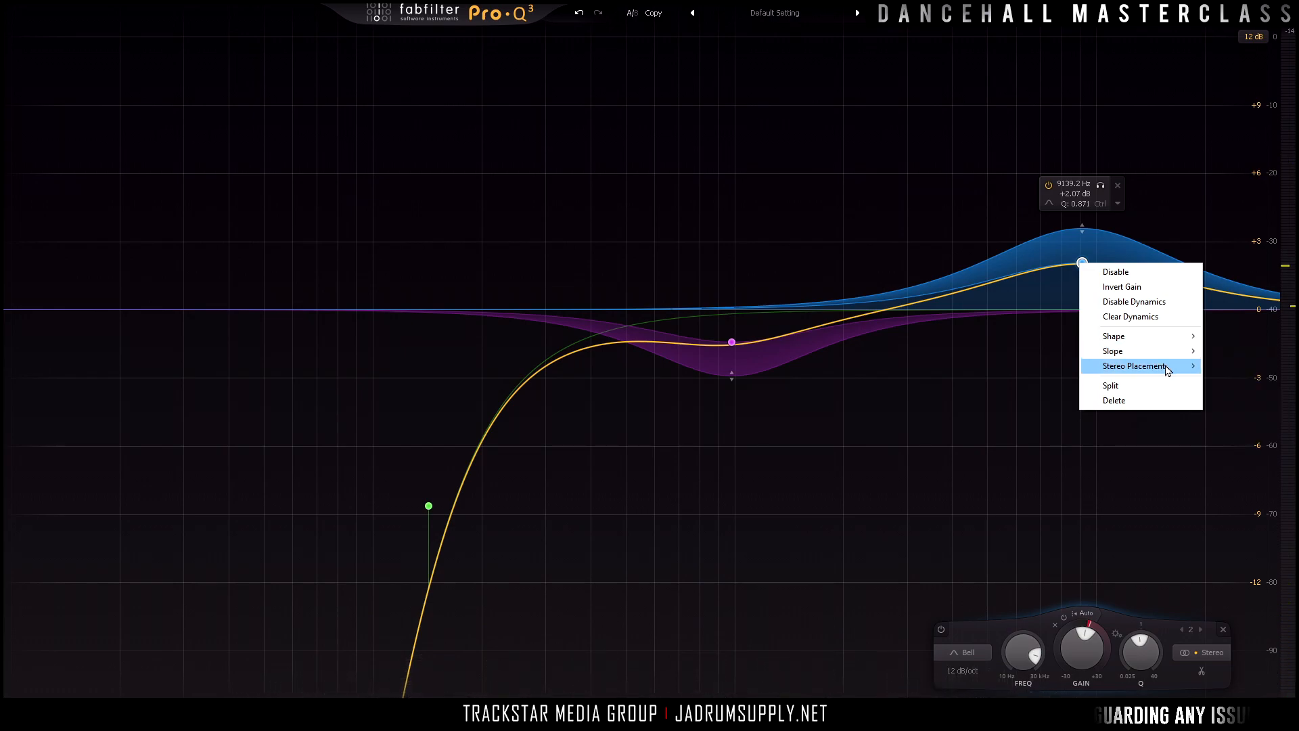
mouse_move(1166, 370)
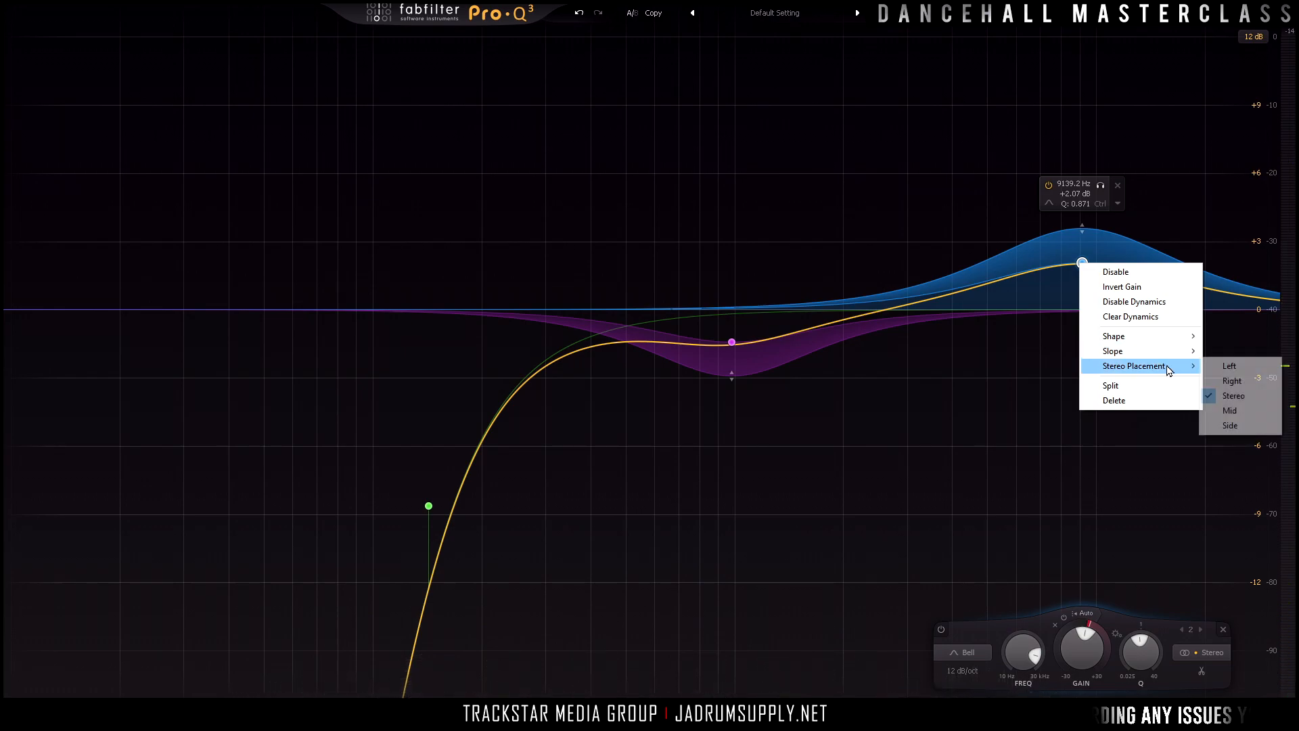
left_click(1229, 411)
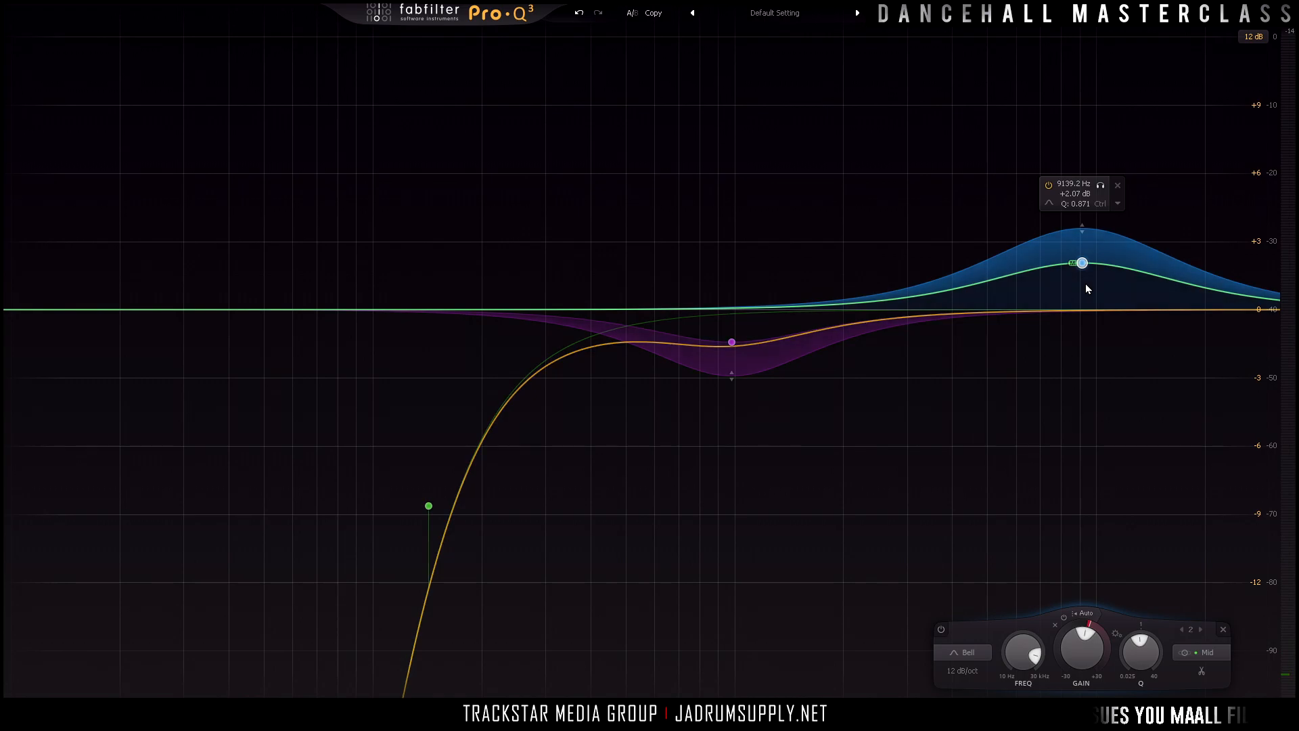
Split the high bell and set its Side copy to 9100 Hz, -0.01 dB and Q 0.407, with an upward dynamic range of about 3 dB.
right_click(1082, 259)
left_click(1112, 380)
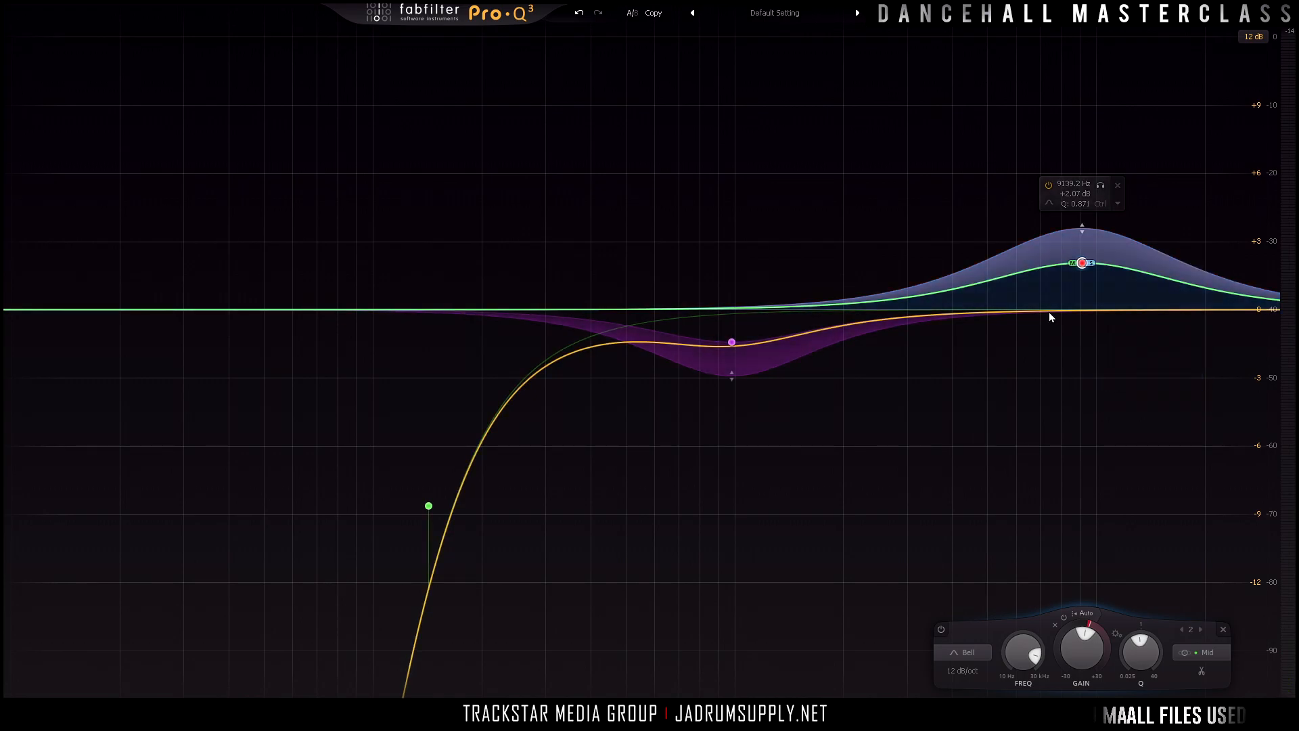
left_click_drag(1092, 262, 1095, 298)
right_click(1094, 298)
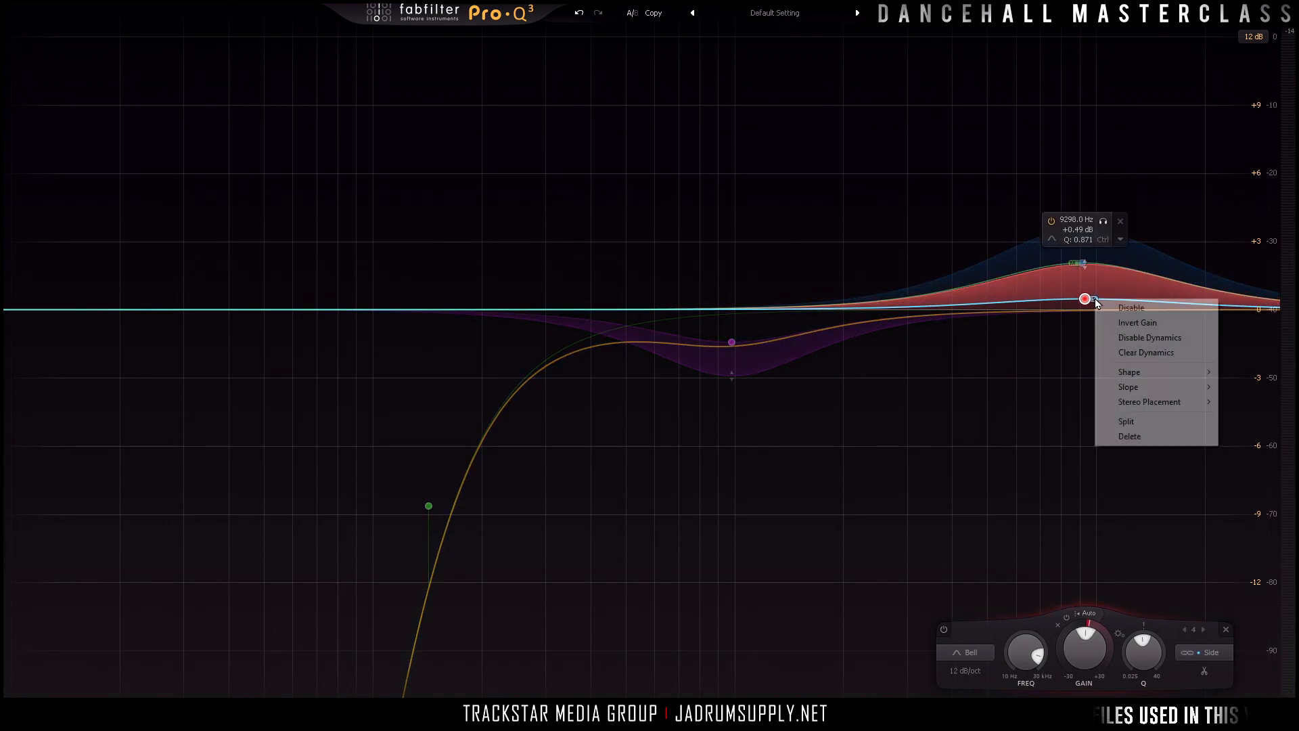
left_click(1081, 299)
left_click_drag(1094, 295, 1085, 246)
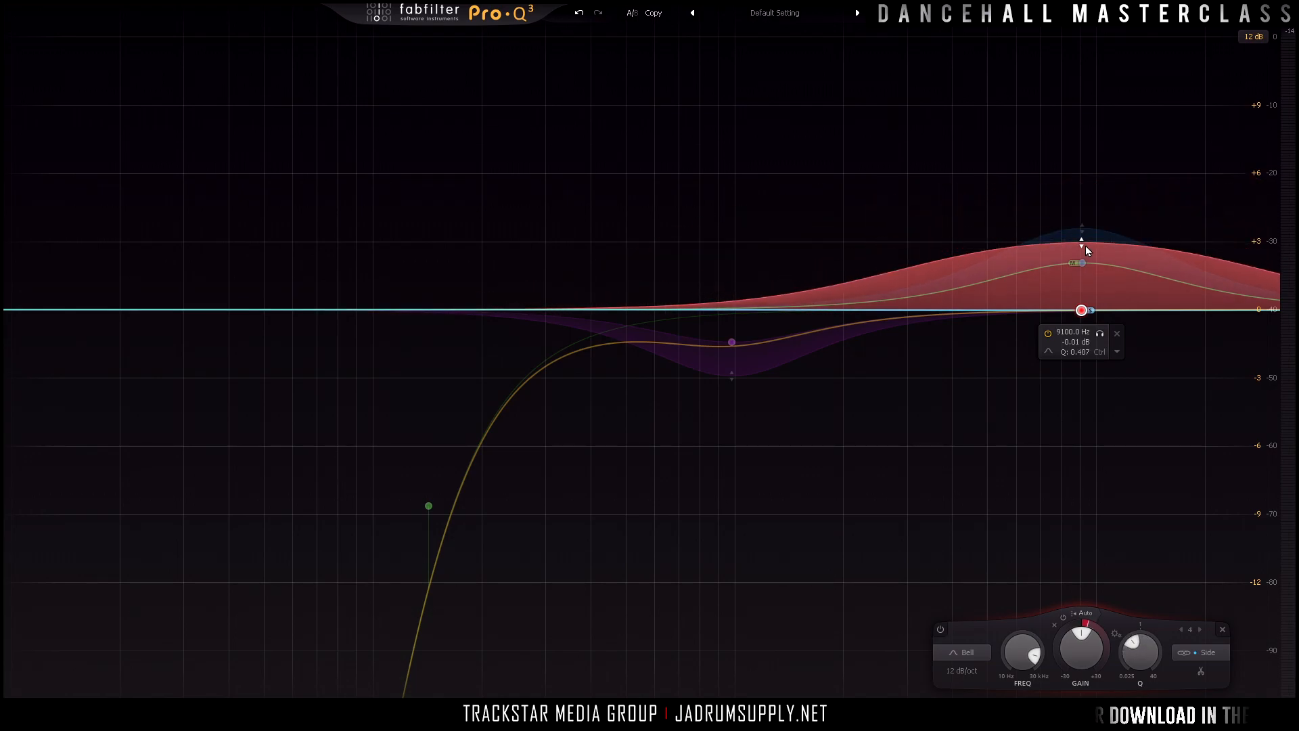
Give the Side band a 96 dB/oct slope, narrow it to Q 0.667 and reduce its upward dynamic range to about 1.5 dB.
right_click(1085, 248)
mouse_move(1137, 348)
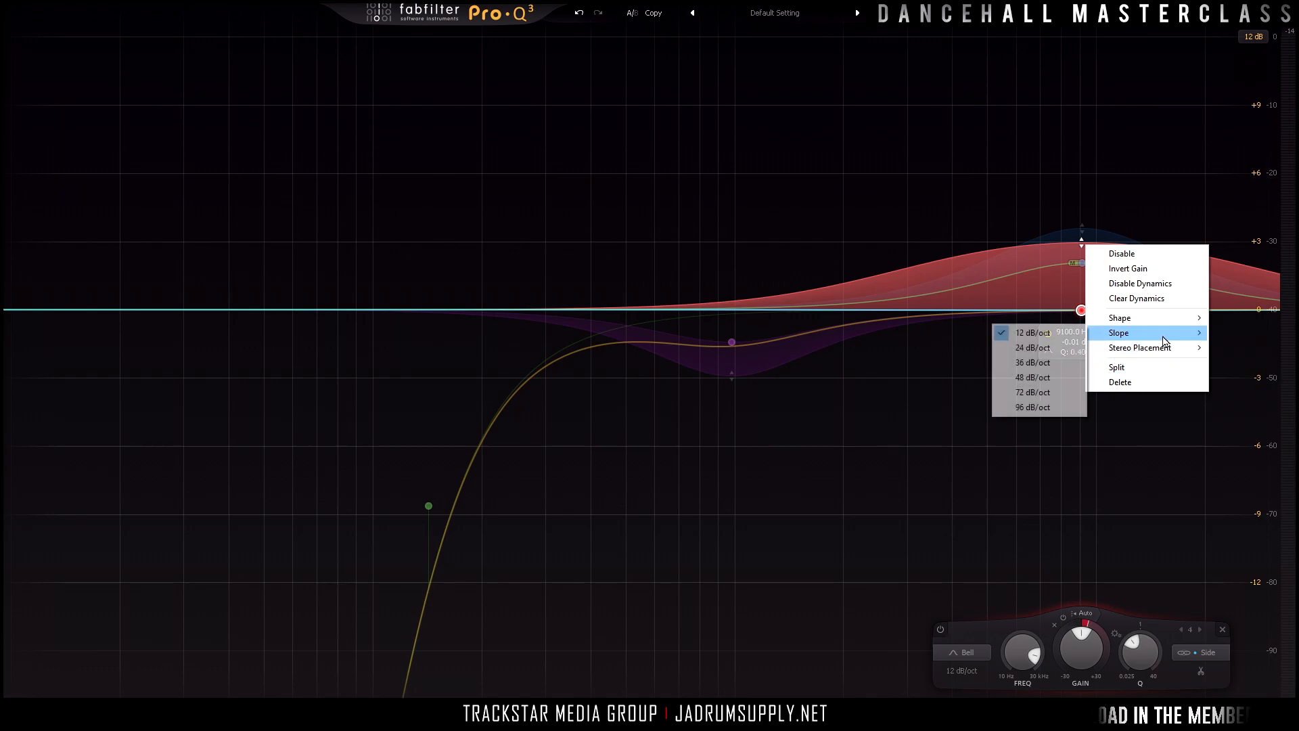
left_click(1029, 408)
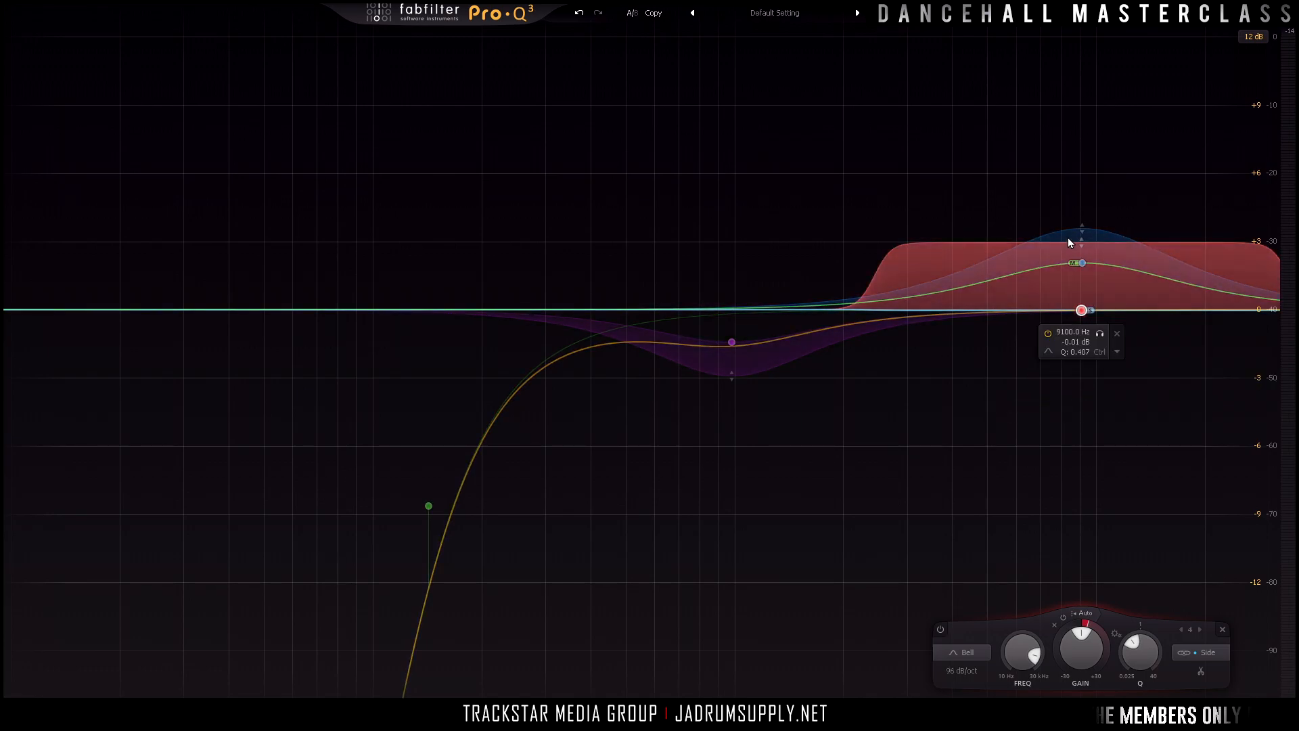
scroll(1079, 244, "up", 3)
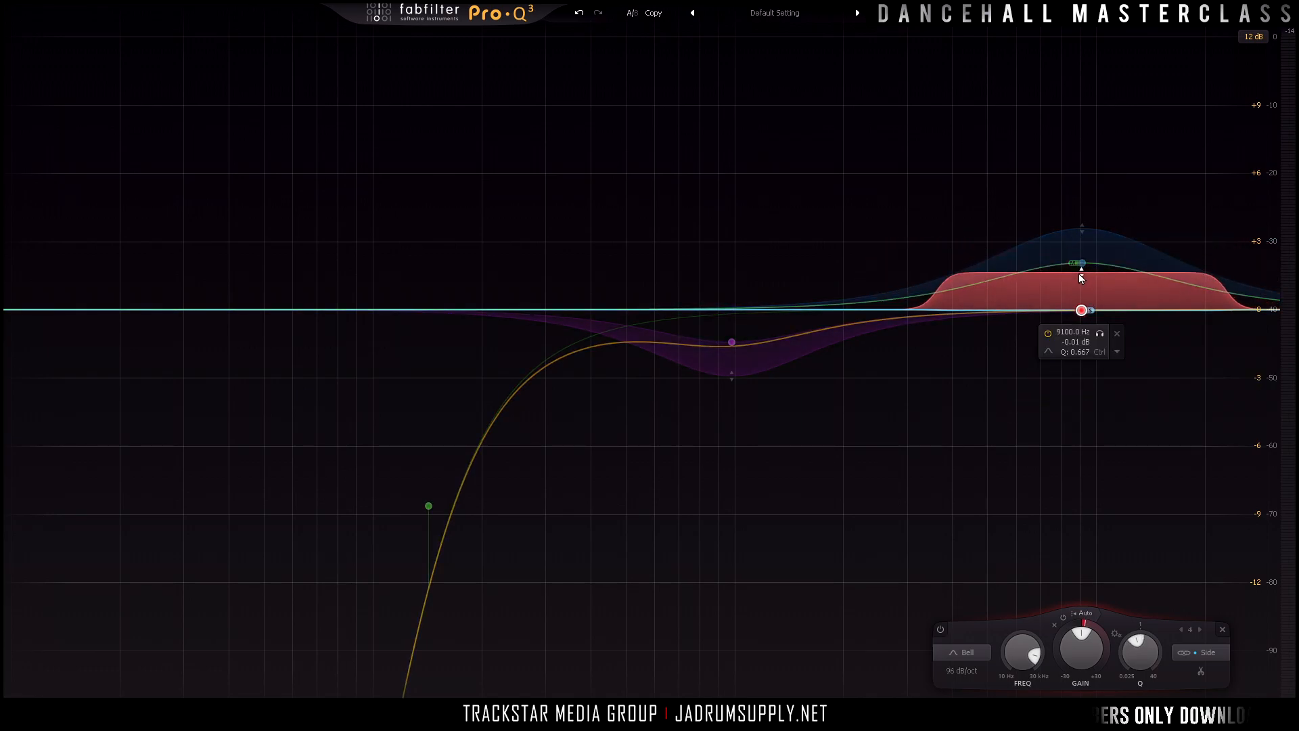
Reverse the Mid band's dynamic range so it pulls downward, check the EQ in playback and close it.
left_click(1080, 263)
left_click(1080, 262)
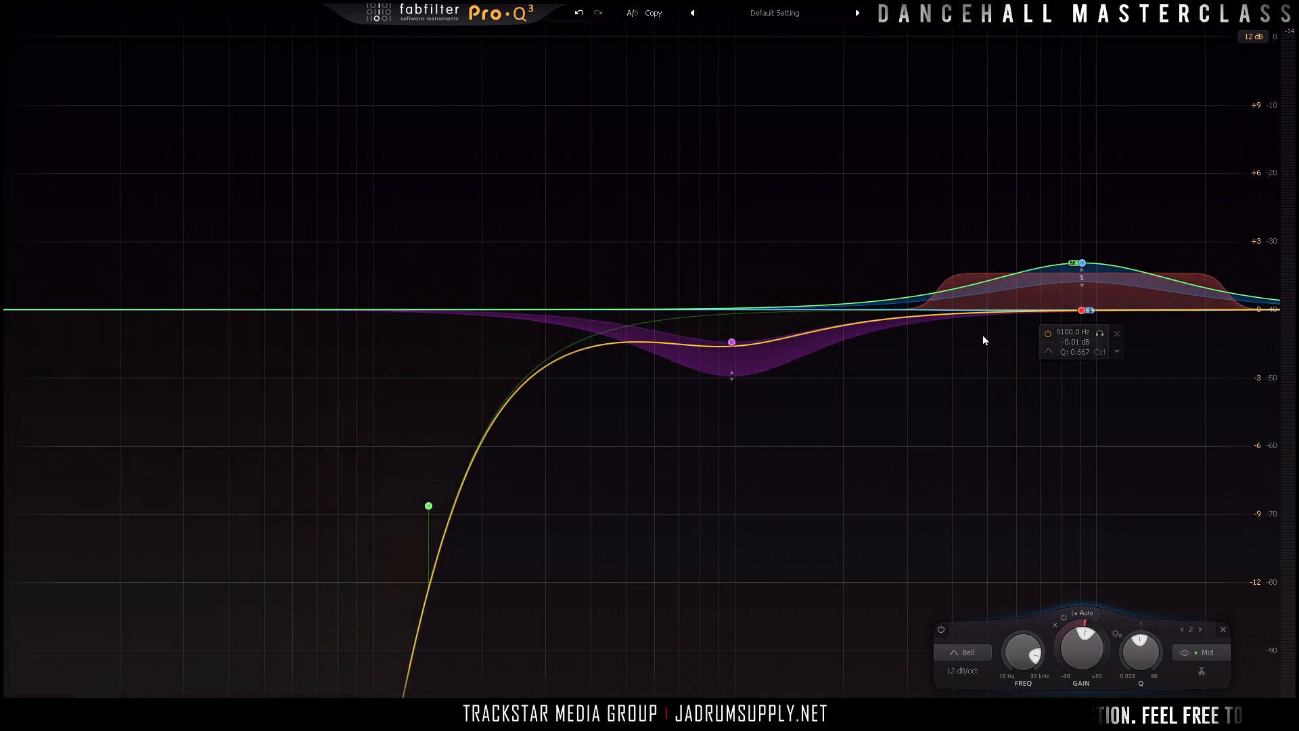
left_click(827, 501)
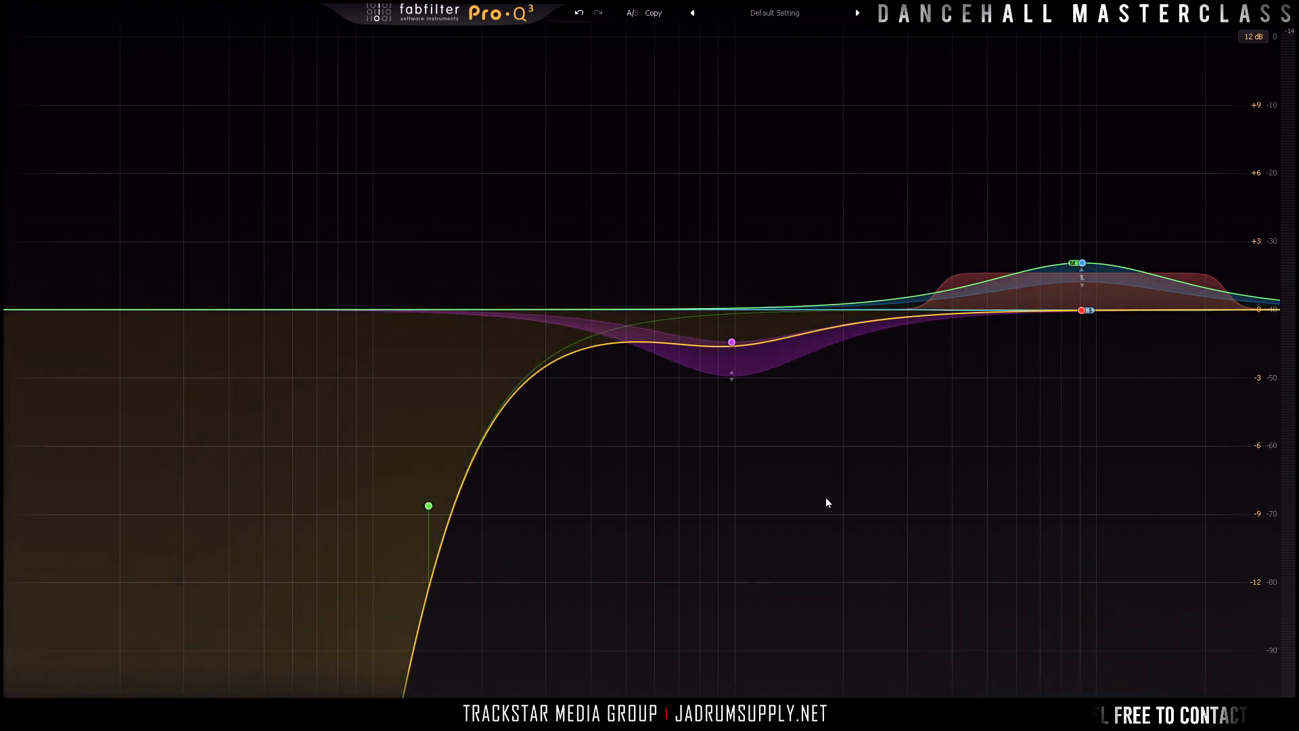
key("space")
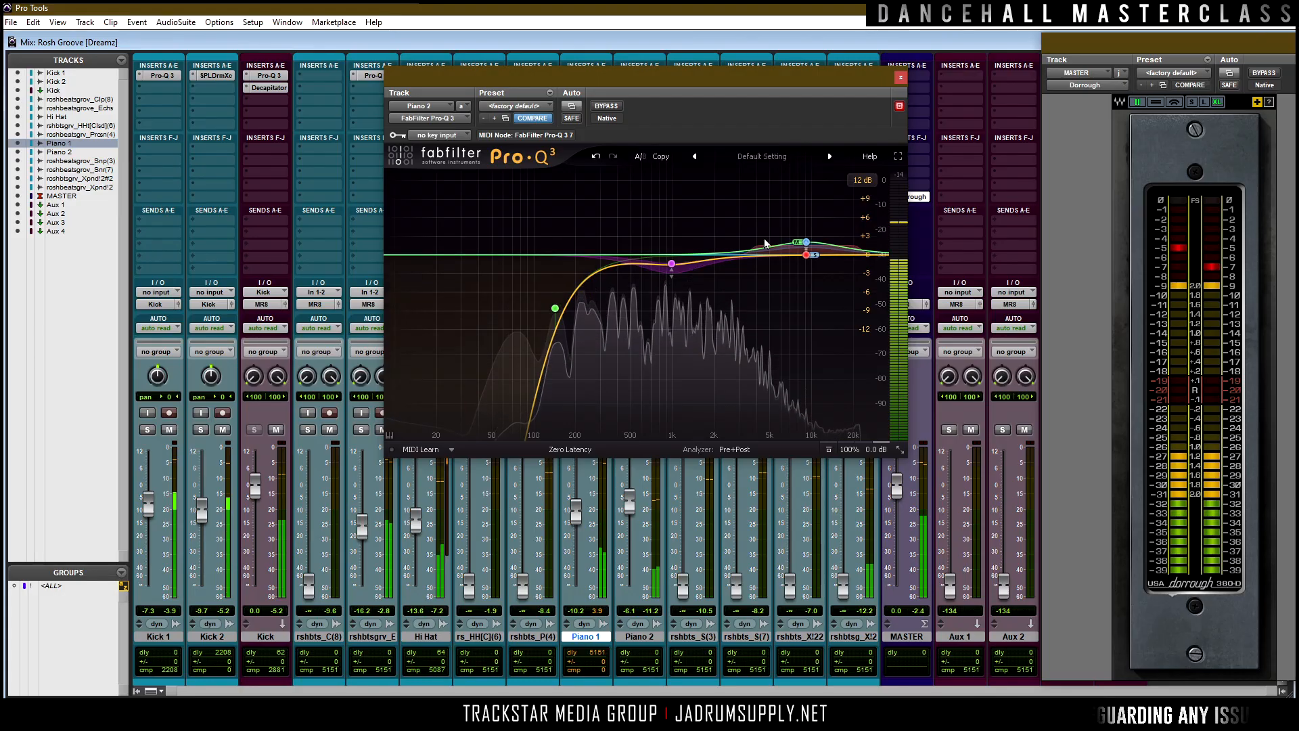
left_click(900, 77)
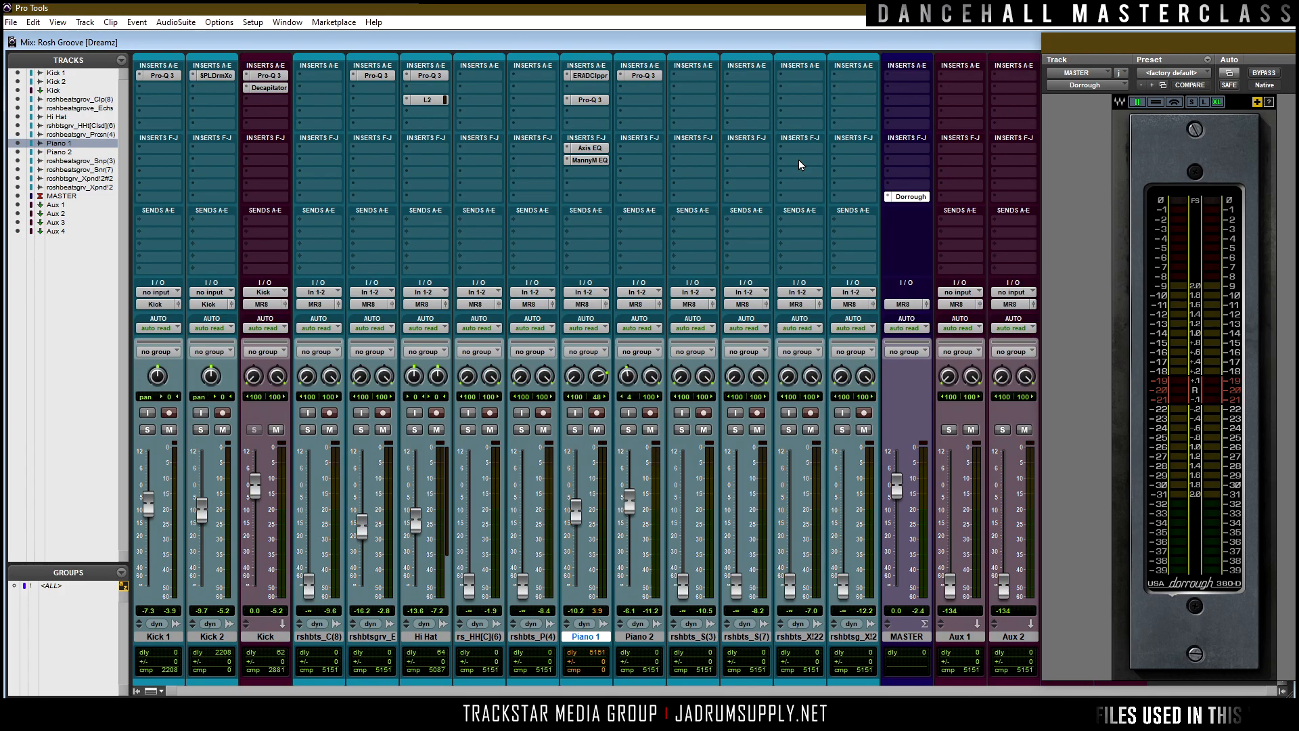
Rebalance the pianos during playback, with Piano 1's right pan at 25, Piano 2's left pan at 1 and Piano 2's level at -6.2 dB.
key("space")
left_click_drag(622, 506, 630, 504)
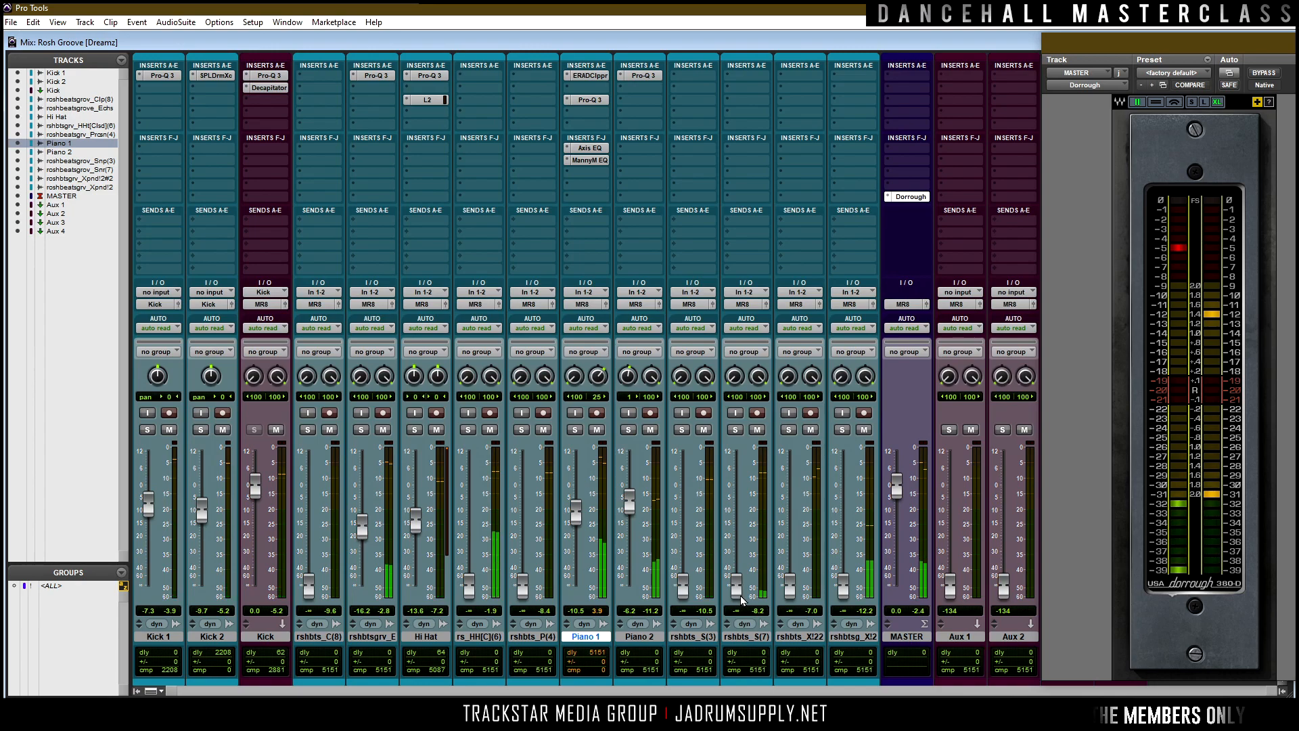
Bring the Snare (7) track up to -6.4 dB, centre both its pans and copy Piano 2's Pro-Q 3 onto it.
left_click_drag(733, 590, 743, 513)
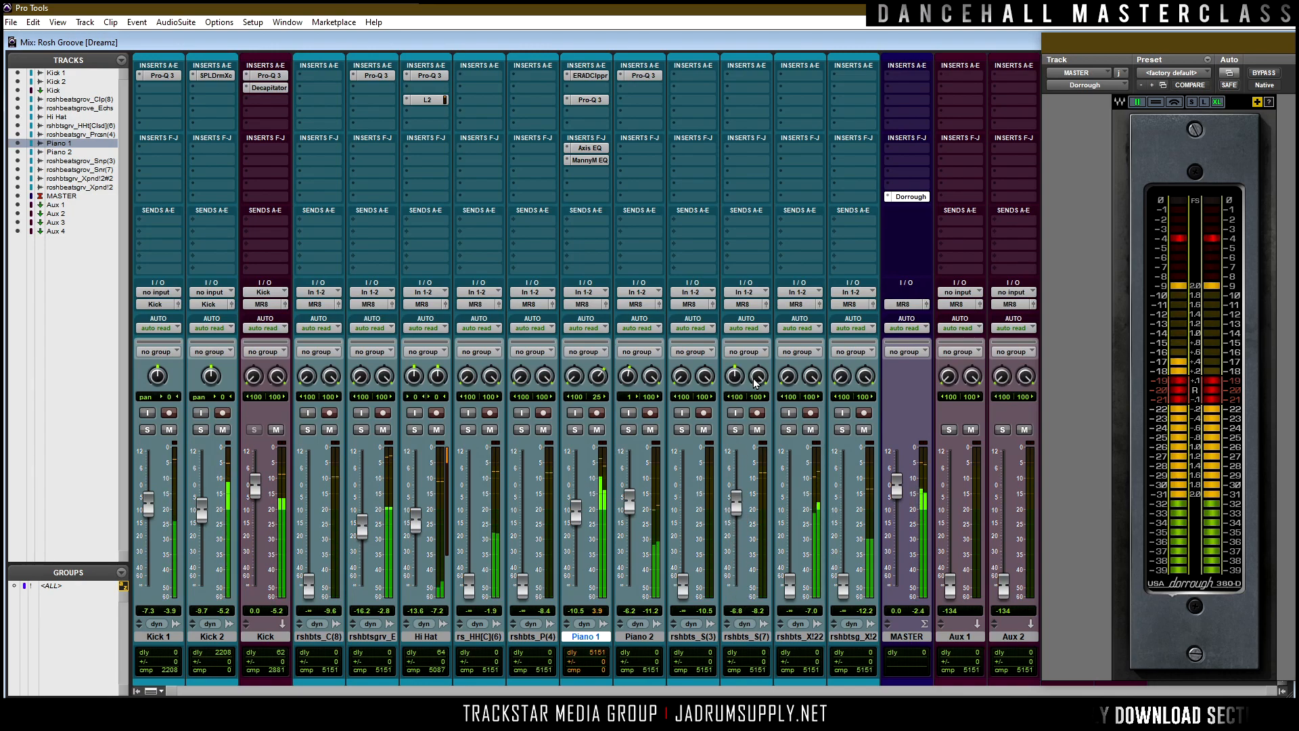
left_click_drag(736, 516, 734, 506)
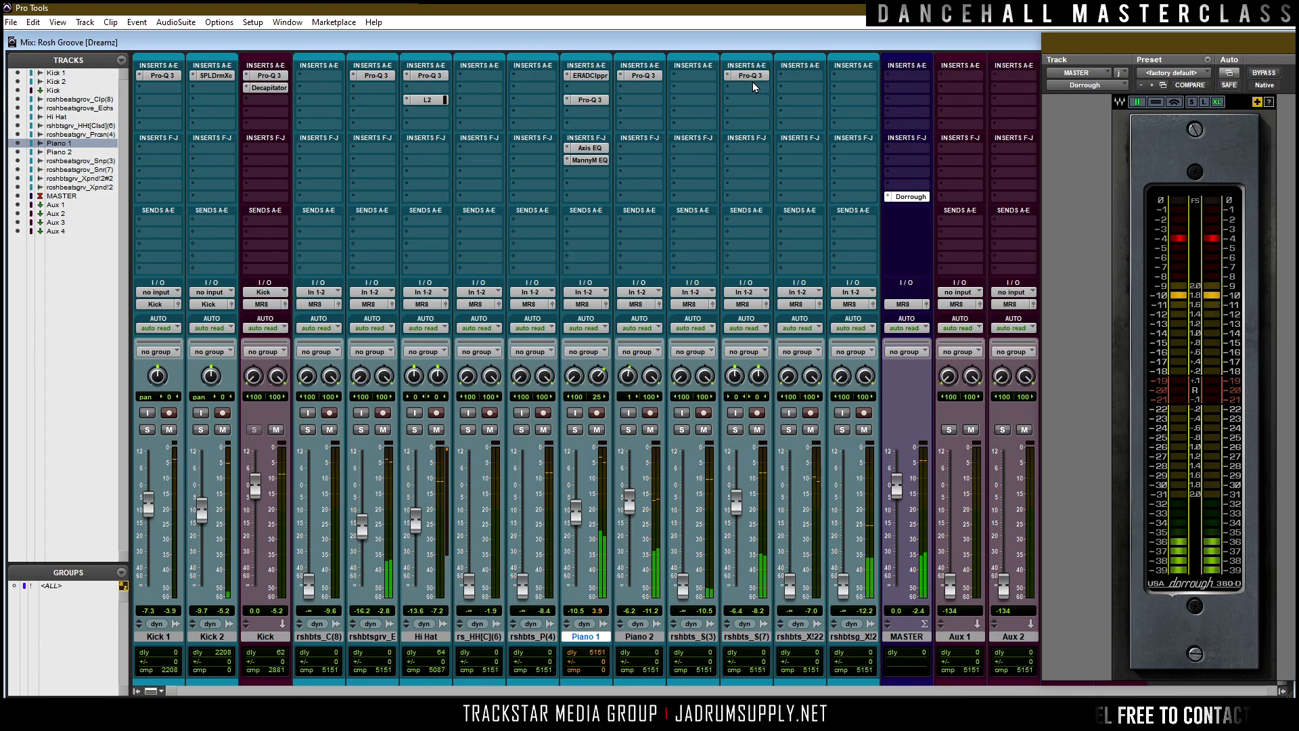
Move the Snare (7) track directly after the Kick bus and rename it as Snare 1.
left_click(742, 637)
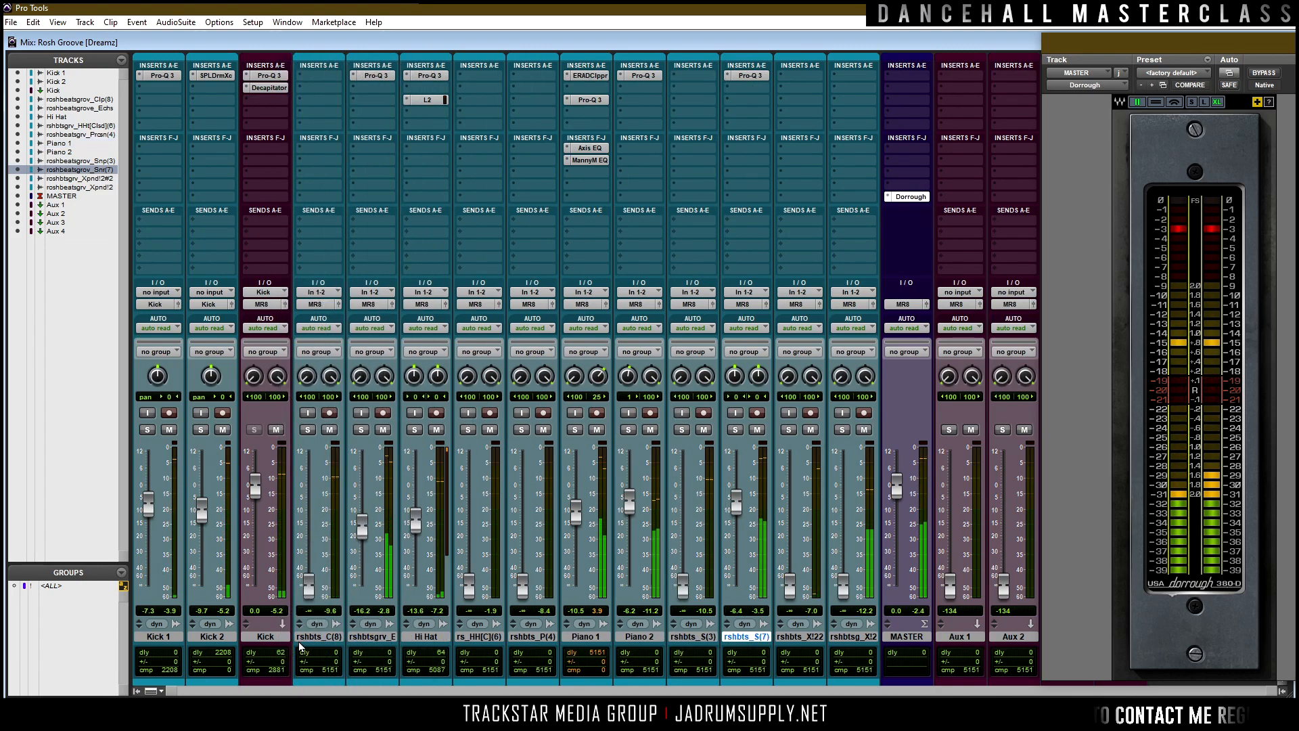
left_click_drag(300, 646, 303, 639)
double_click(318, 637)
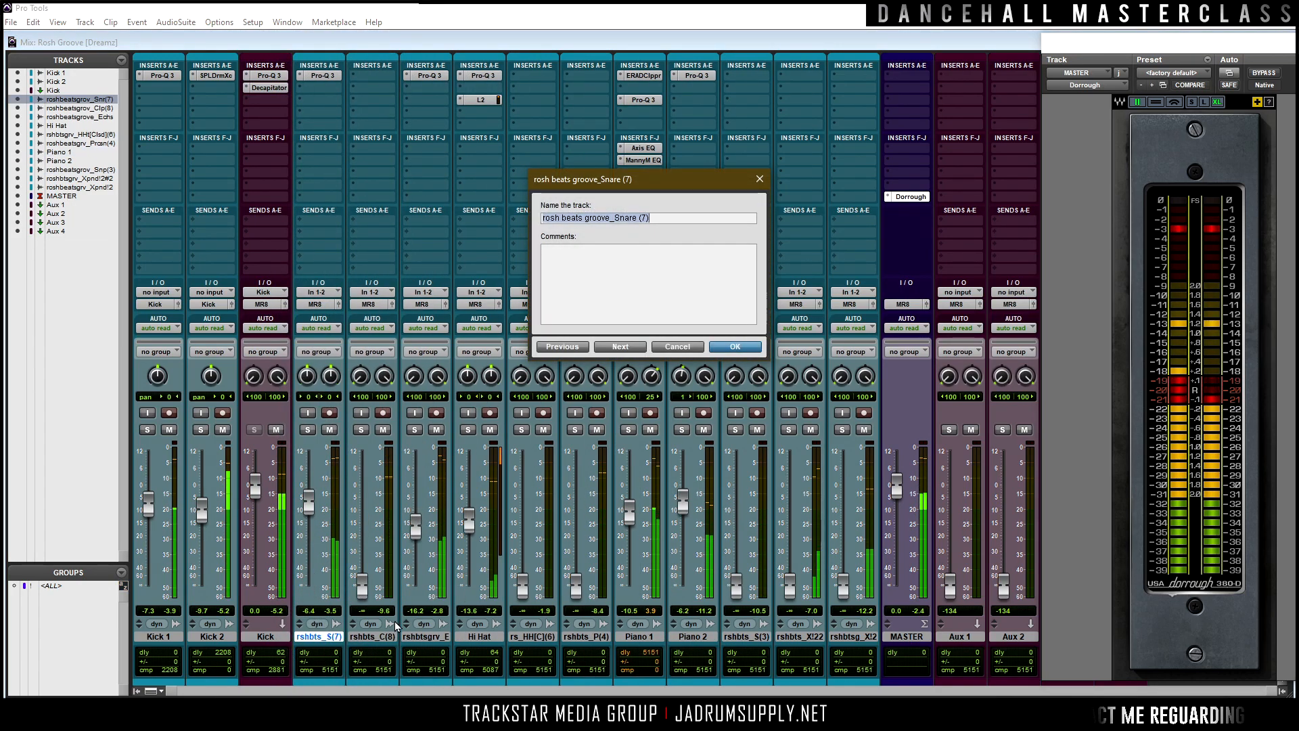
type("Snare")
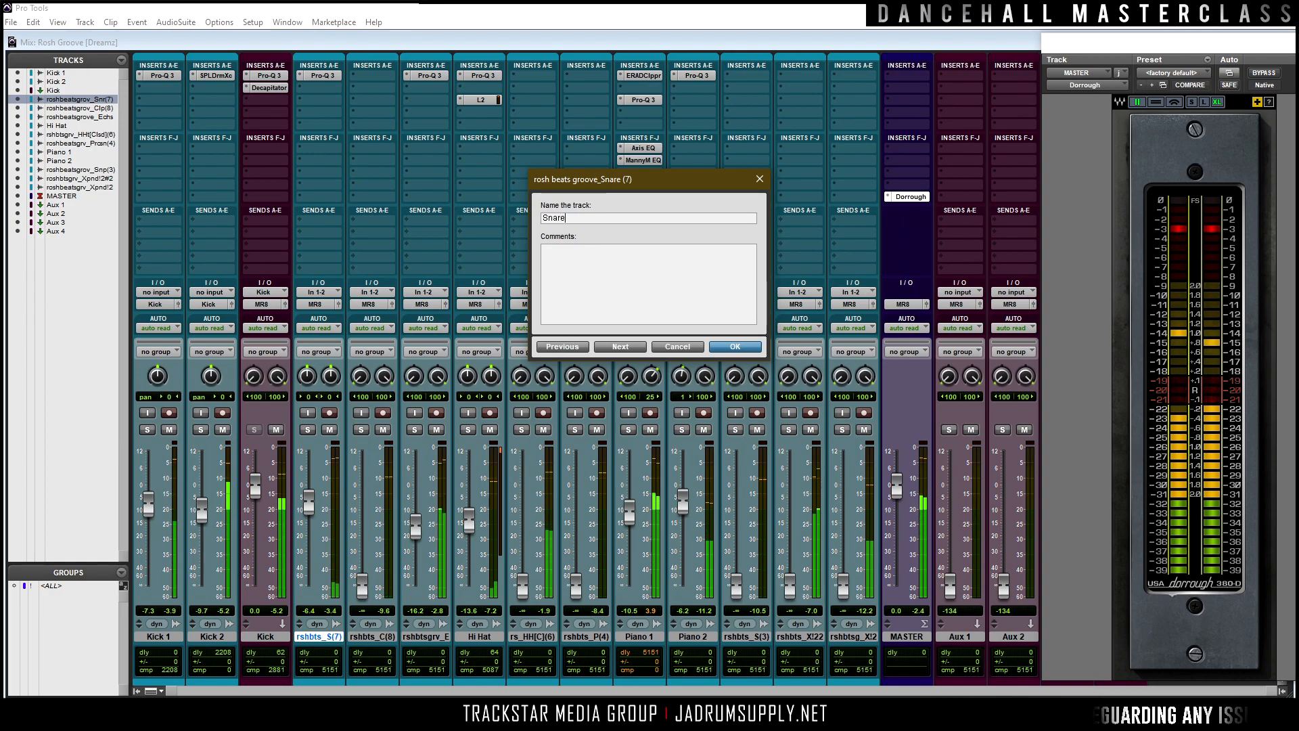
type(" 1")
key("Return")
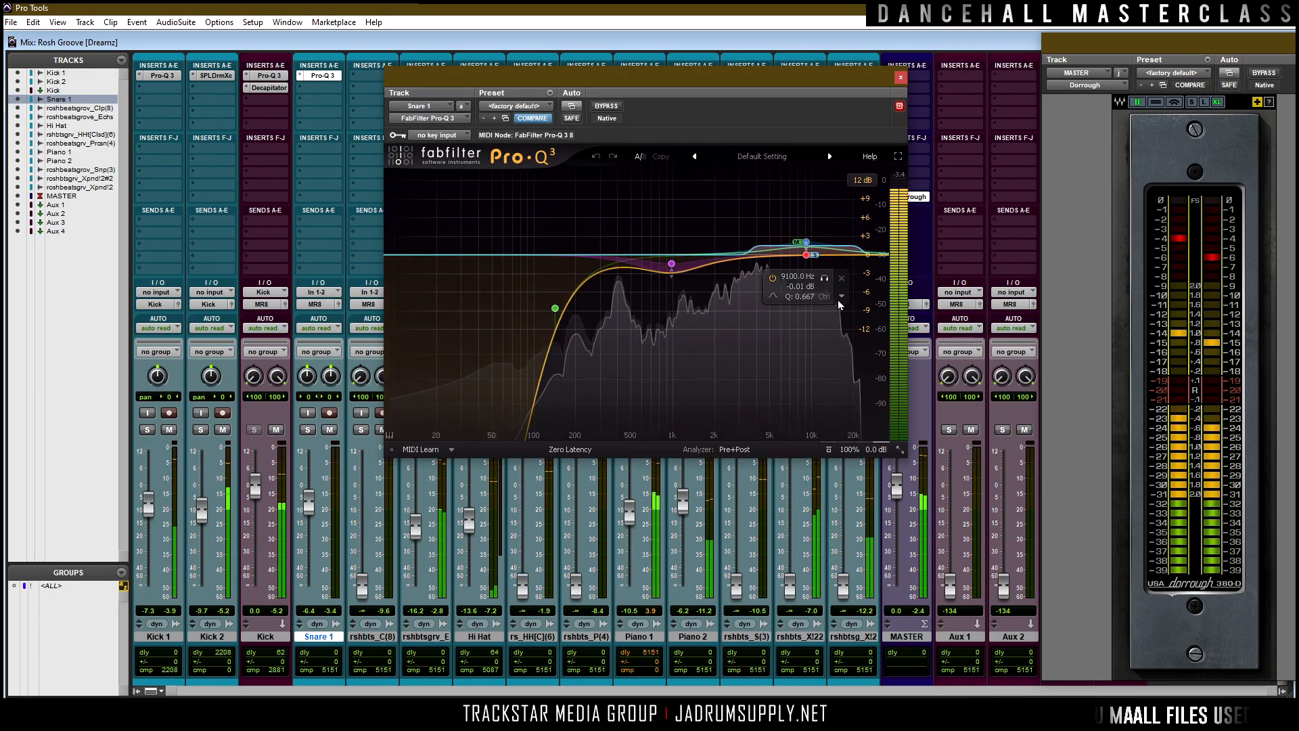
Reset Snare 1's Pro-Q 3 to Default Setting and add a dynamic bell cut of -2.07 dB at 4263.4 Hz.
left_click(784, 156)
left_click(744, 292)
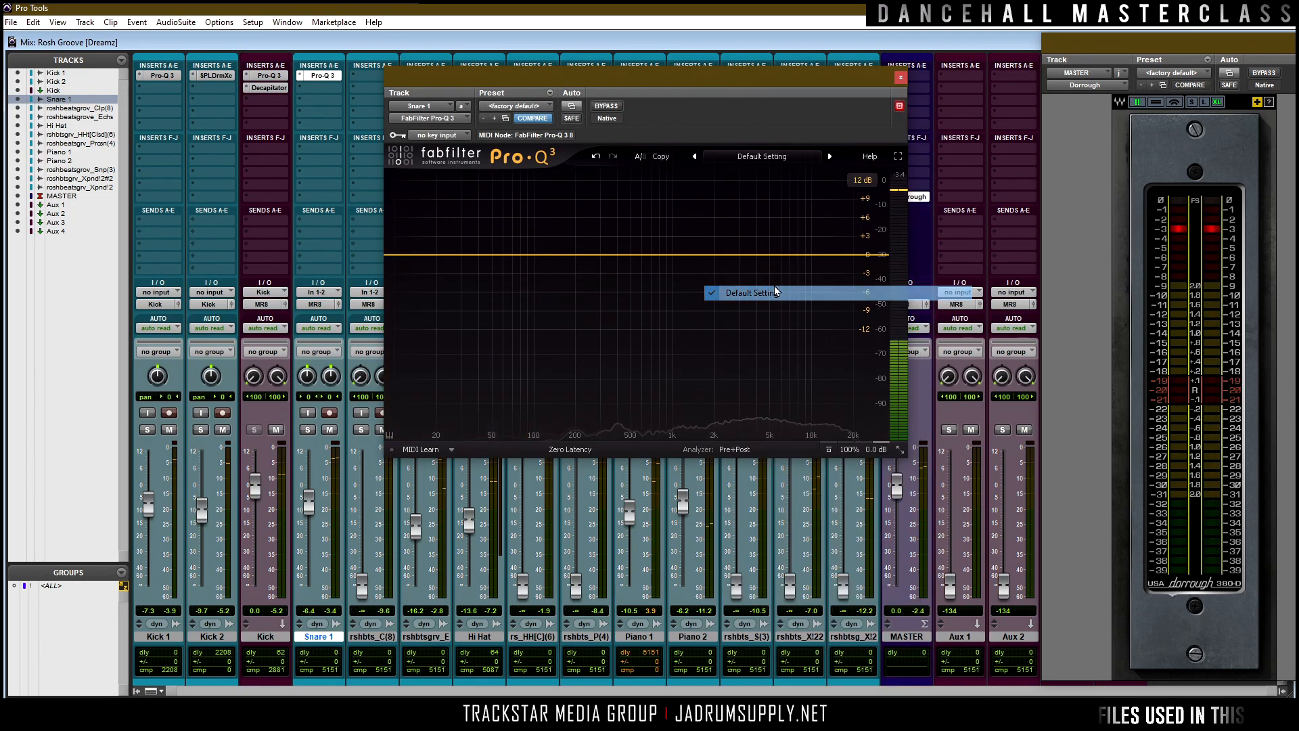
mouse_move(751, 254)
left_mouse_down()
mouse_move(750, 204)
mouse_move(761, 268)
left_mouse_up()
right_click(760, 267)
left_click(811, 303)
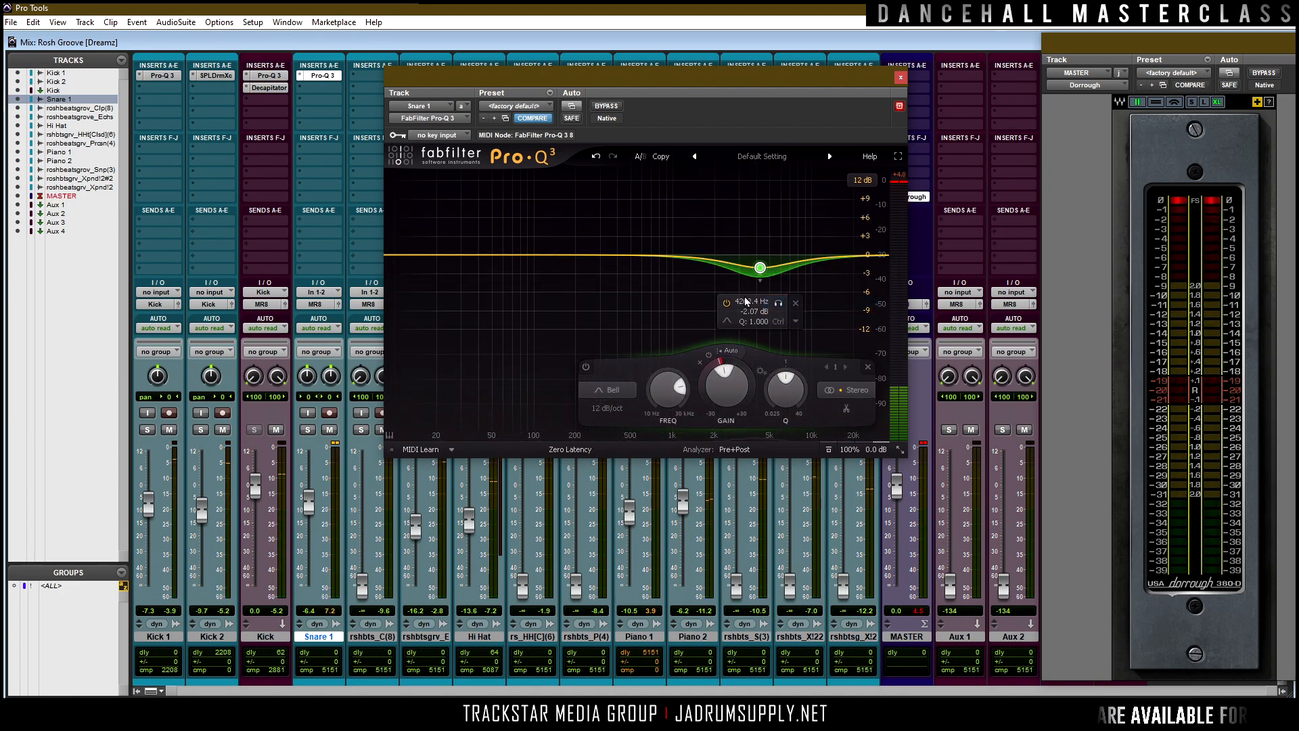
Add a 48 dB/oct low cut at about 91 Hz to Snare 1 and split the 4263.4 Hz bell into left and right bands.
left_click_drag(406, 255, 529, 270)
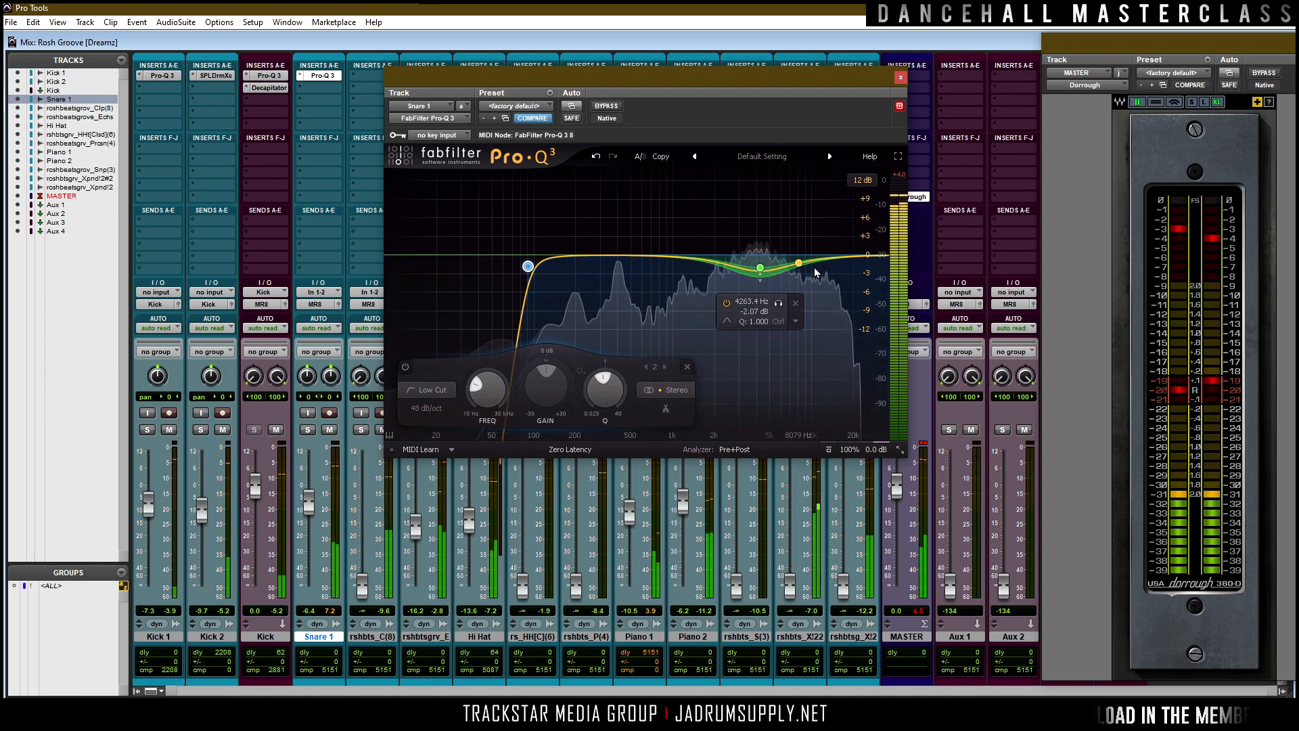
right_click(761, 269)
mouse_move(799, 374)
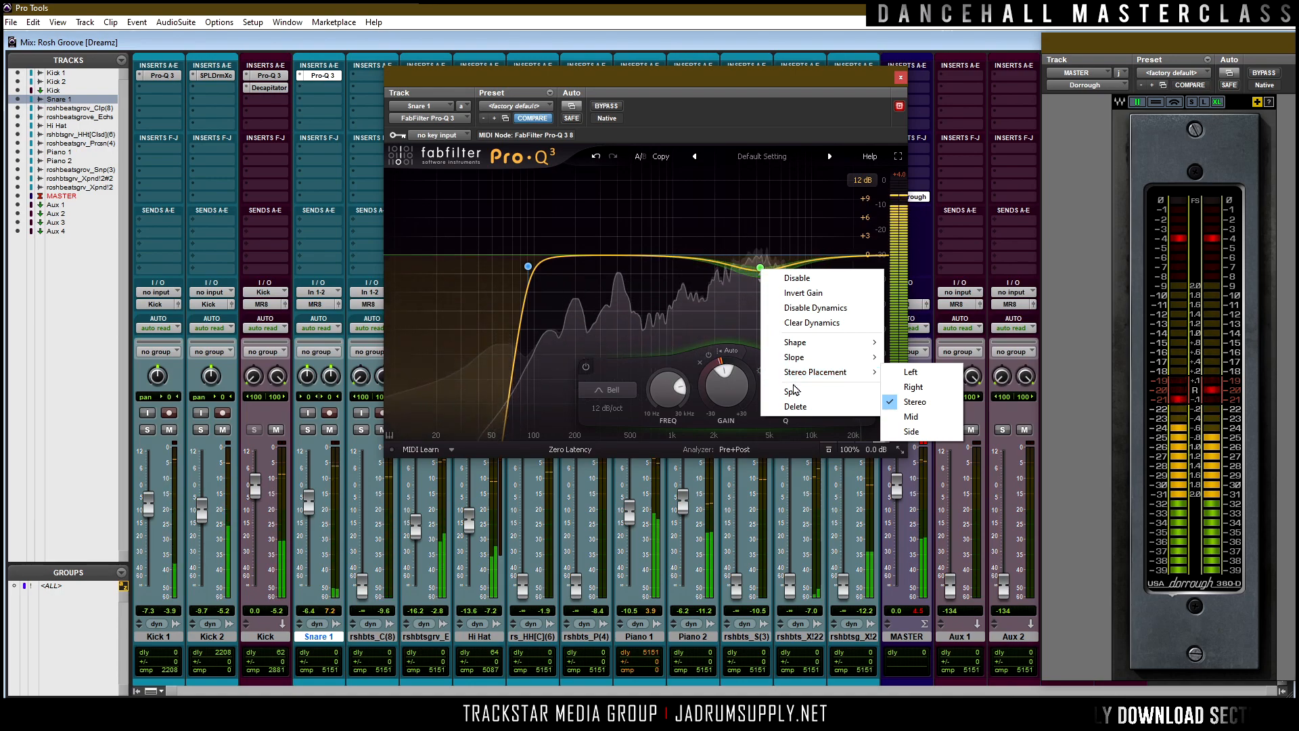
left_click(794, 393)
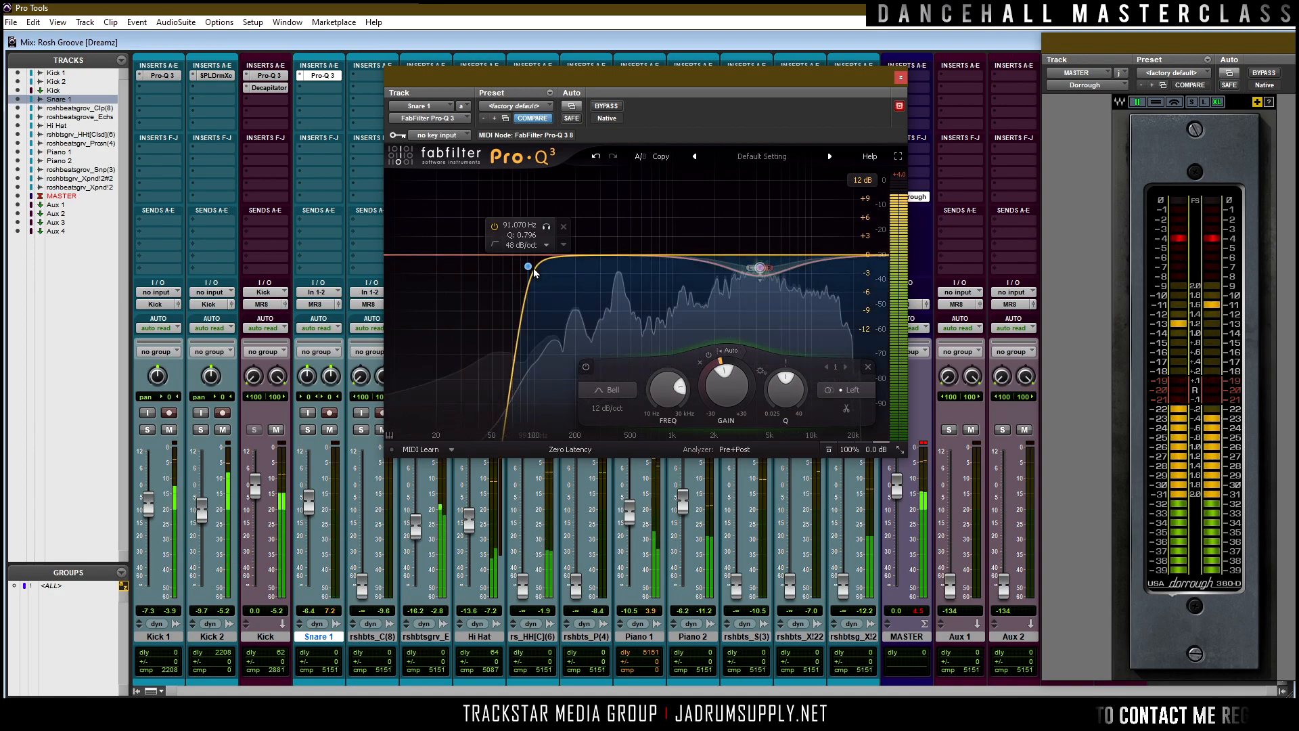
Rebalance the drums during playback: Snare 1 to -5.2 dB, the Kick bus to -0.3 dB and Kick 1 to -9.7 dB.
mouse_move(306, 508)
left_mouse_down()
mouse_move(303, 477)
mouse_move(306, 501)
left_mouse_up()
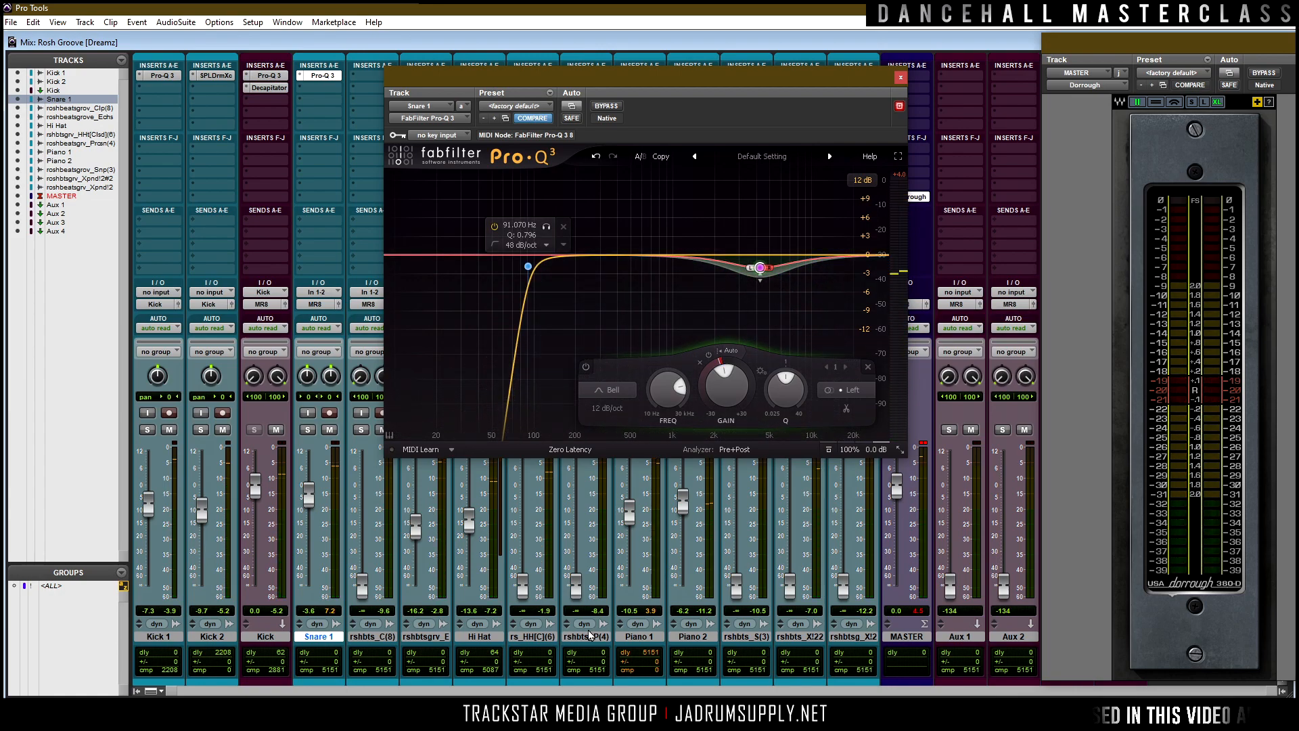
key("space")
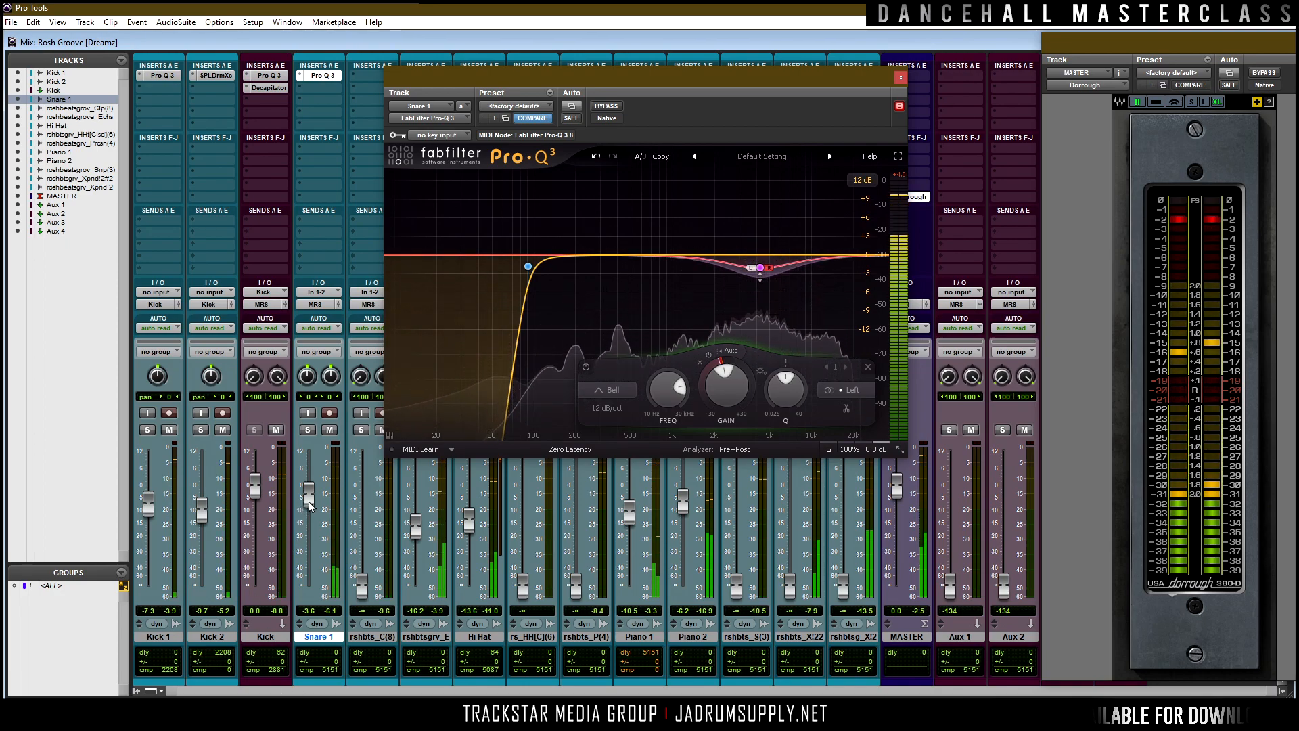
left_click_drag(308, 501, 308, 508)
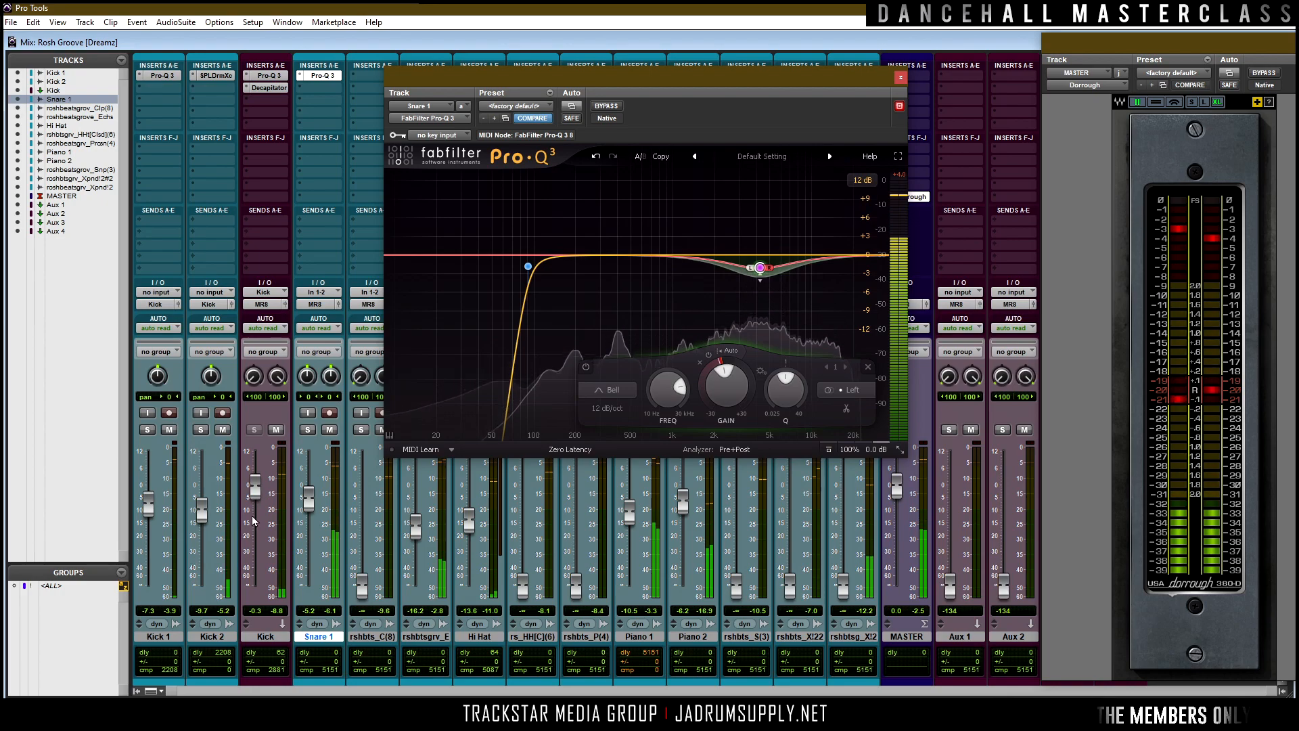
left_click_drag(152, 504, 151, 545)
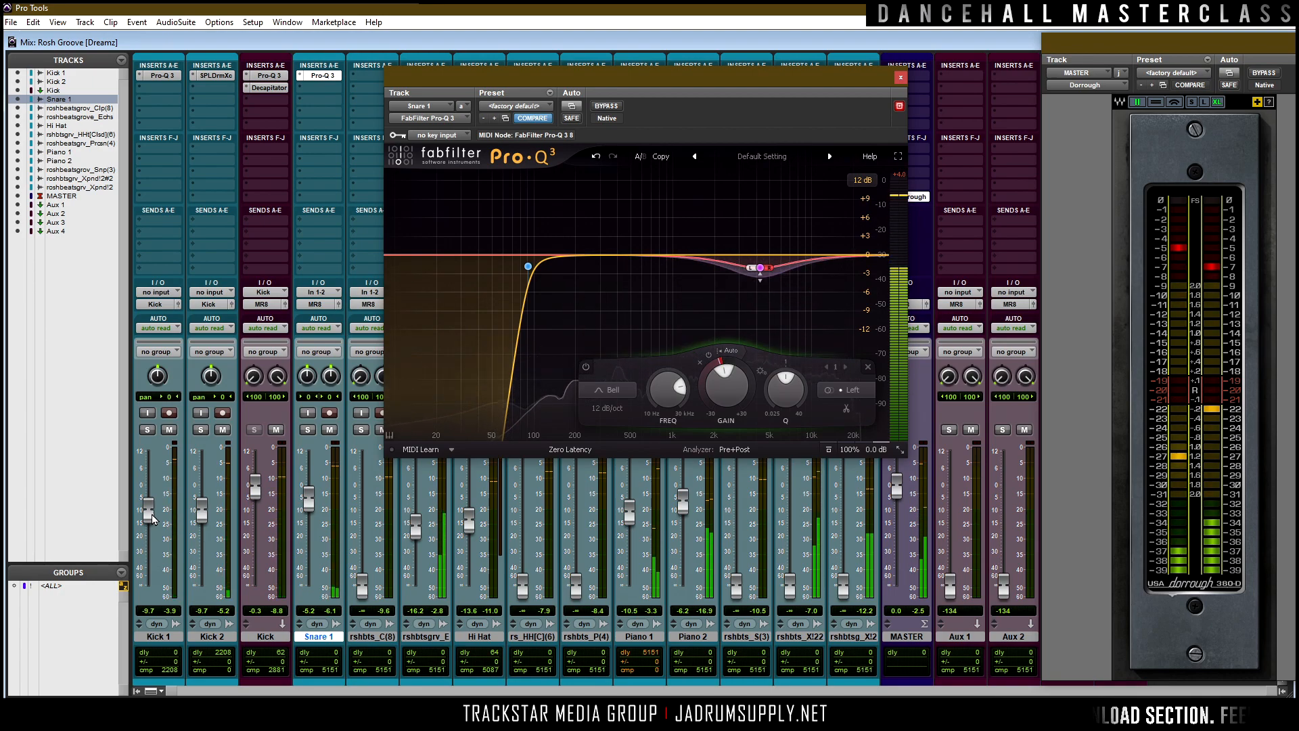
Set the high cut in Kick 1's Pro-Q 3 to 18 dB/oct and move it slightly below 626.61 Hz.
left_click(216, 76)
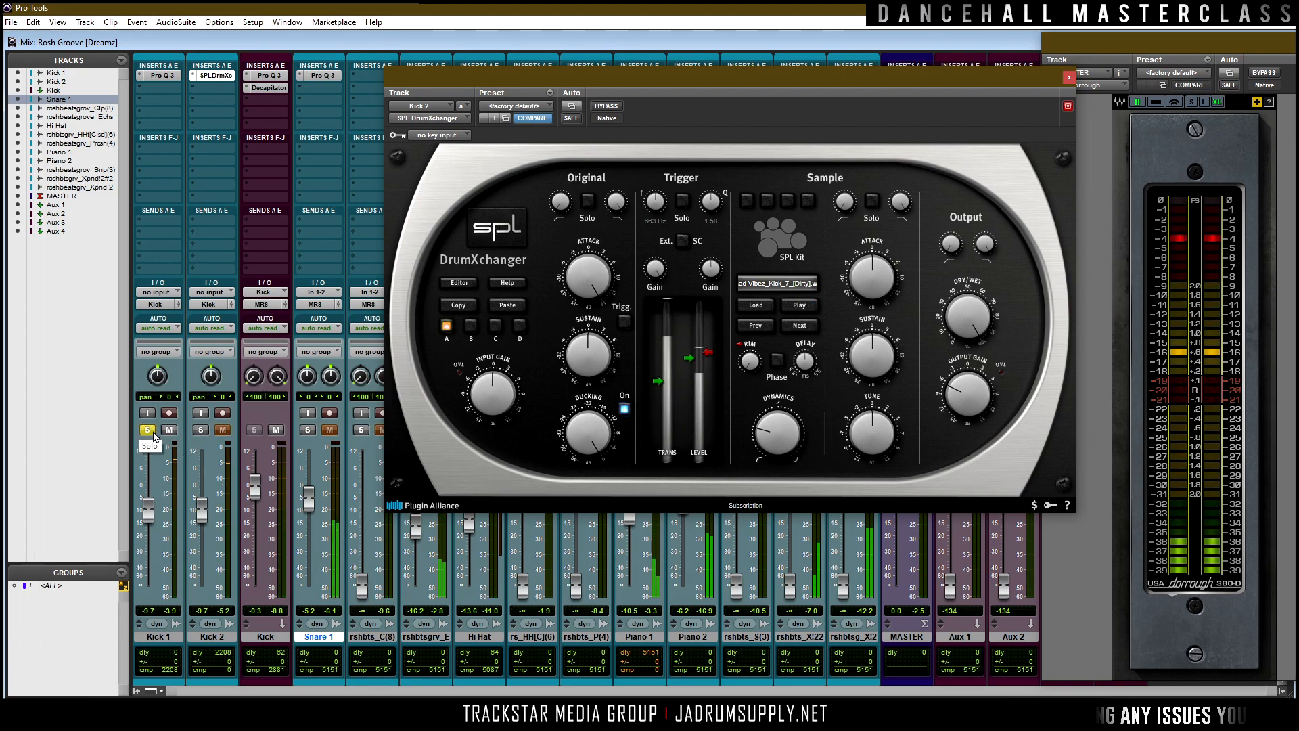
left_click(162, 75)
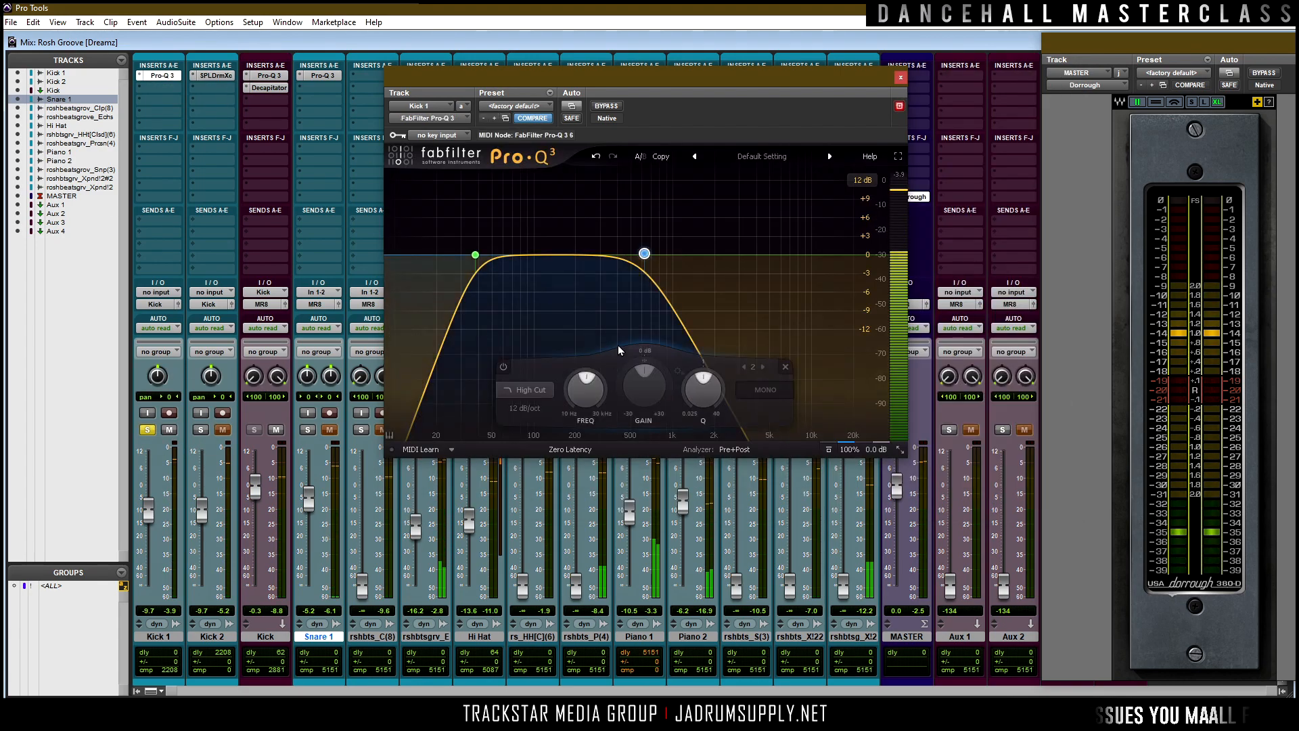
left_click(647, 259, "alt+shift")
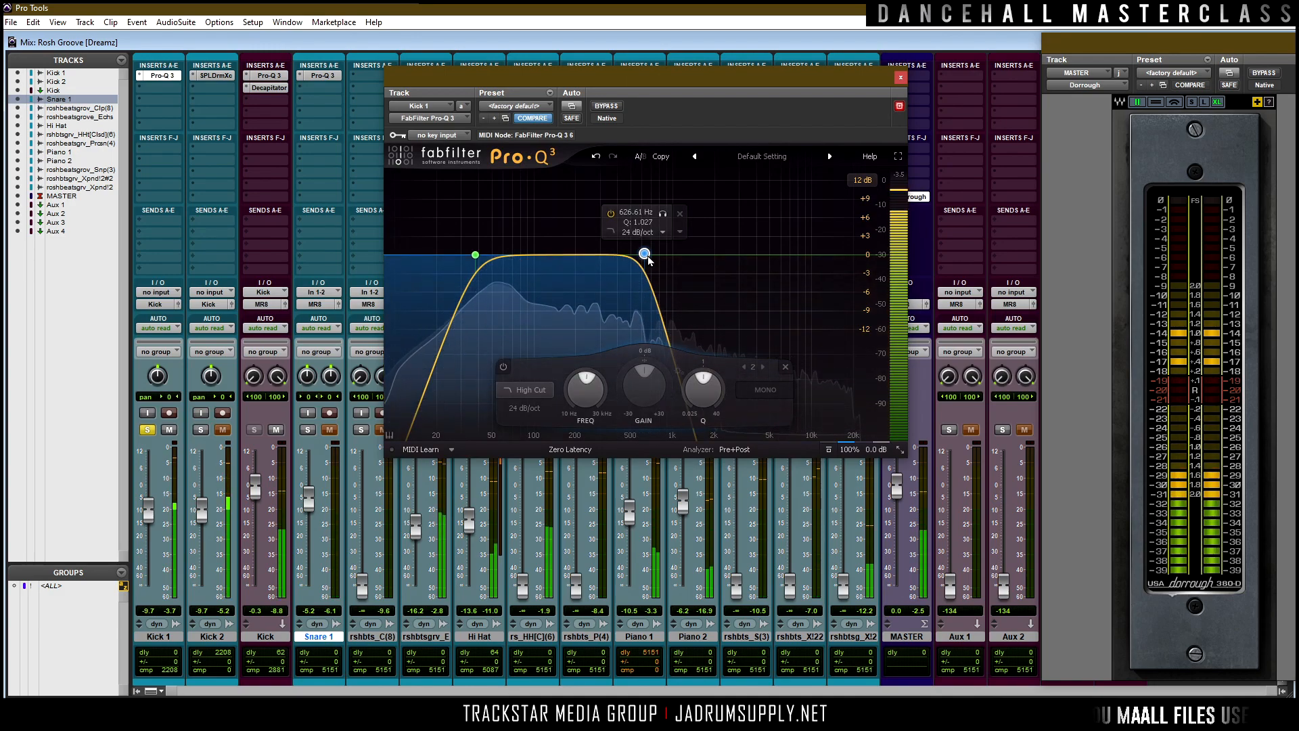
scroll(647, 258, "down", 1)
left_click_drag(648, 257, 638, 256)
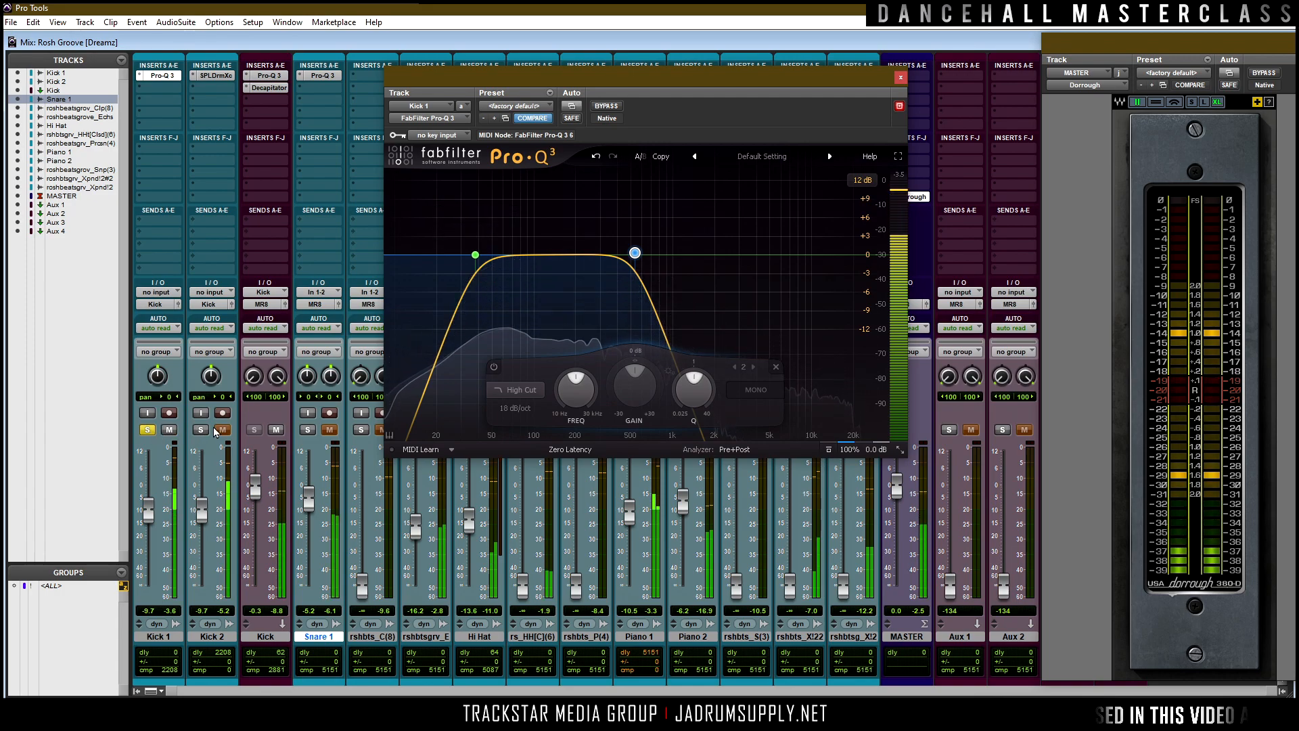
Unsolo Kick 1 and rebalance the kick layers with Kick 1 at -8.4 dB and Kick 2 at -9.1 dB.
left_click(147, 430)
left_click_drag(208, 520, 149, 512)
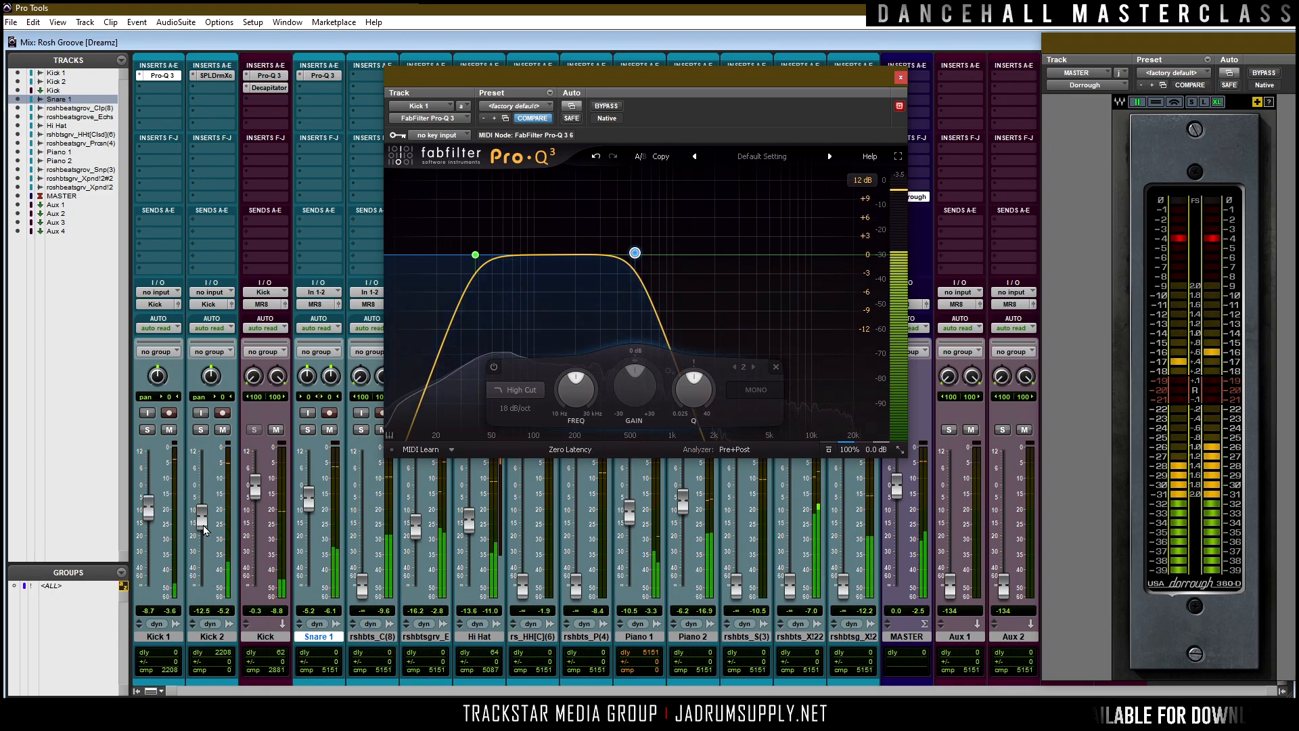
left_click_drag(203, 521, 204, 517)
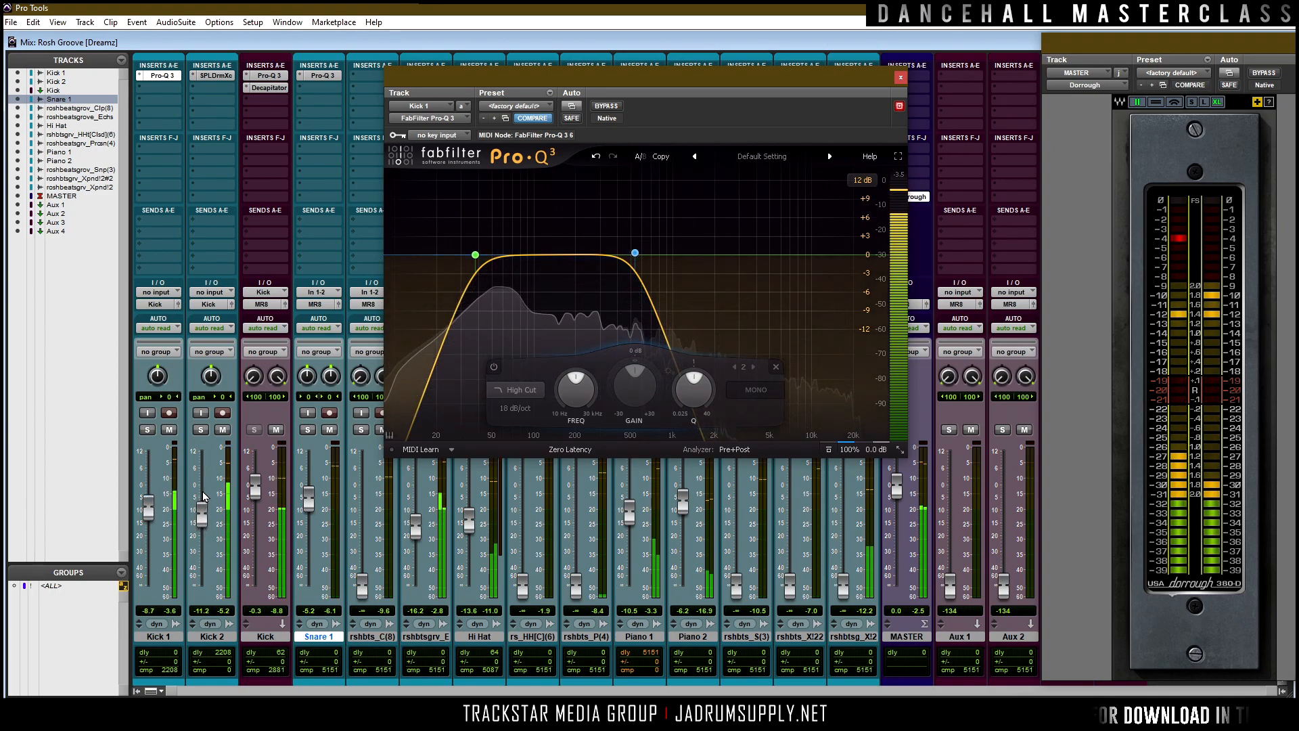
left_click_drag(151, 509, 152, 507)
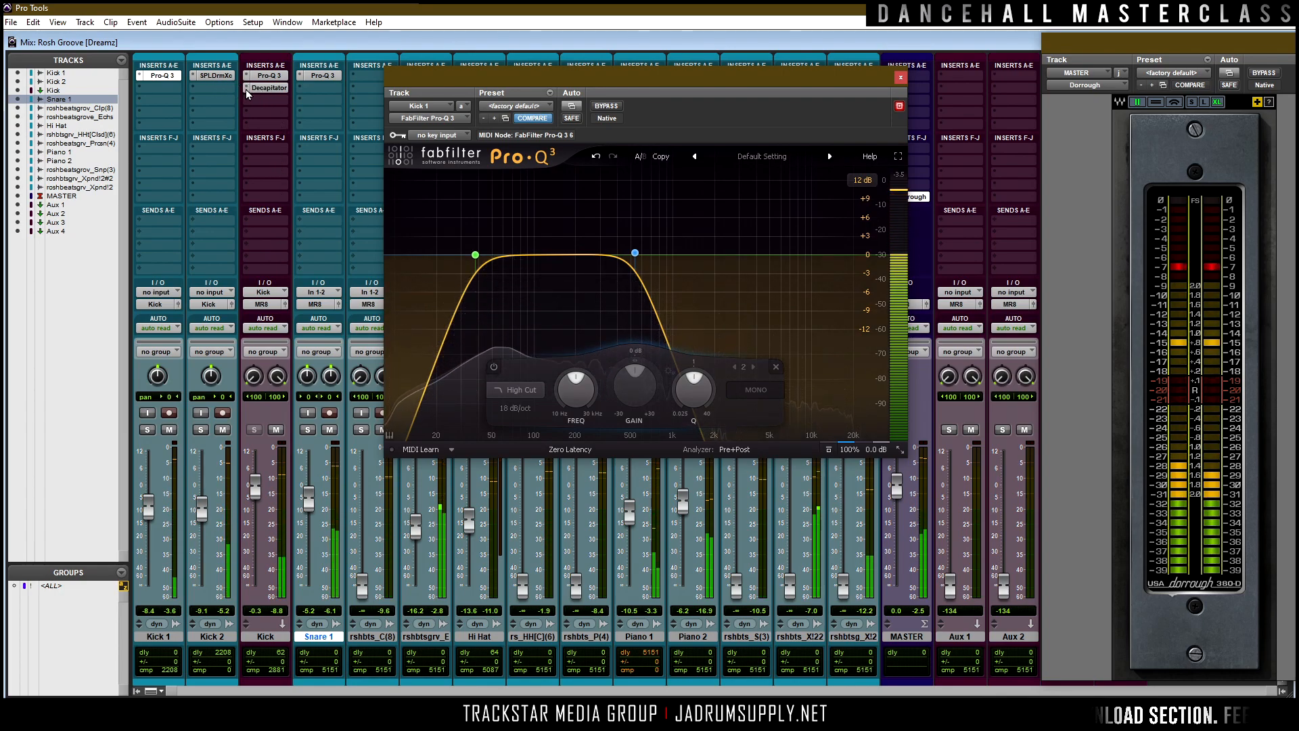
Insert SPL Attacker Plus on Kick 1 after the Pro-Q 3 and raise its Attack to around the middle of the range.
left_click(155, 86)
mouse_move(210, 112)
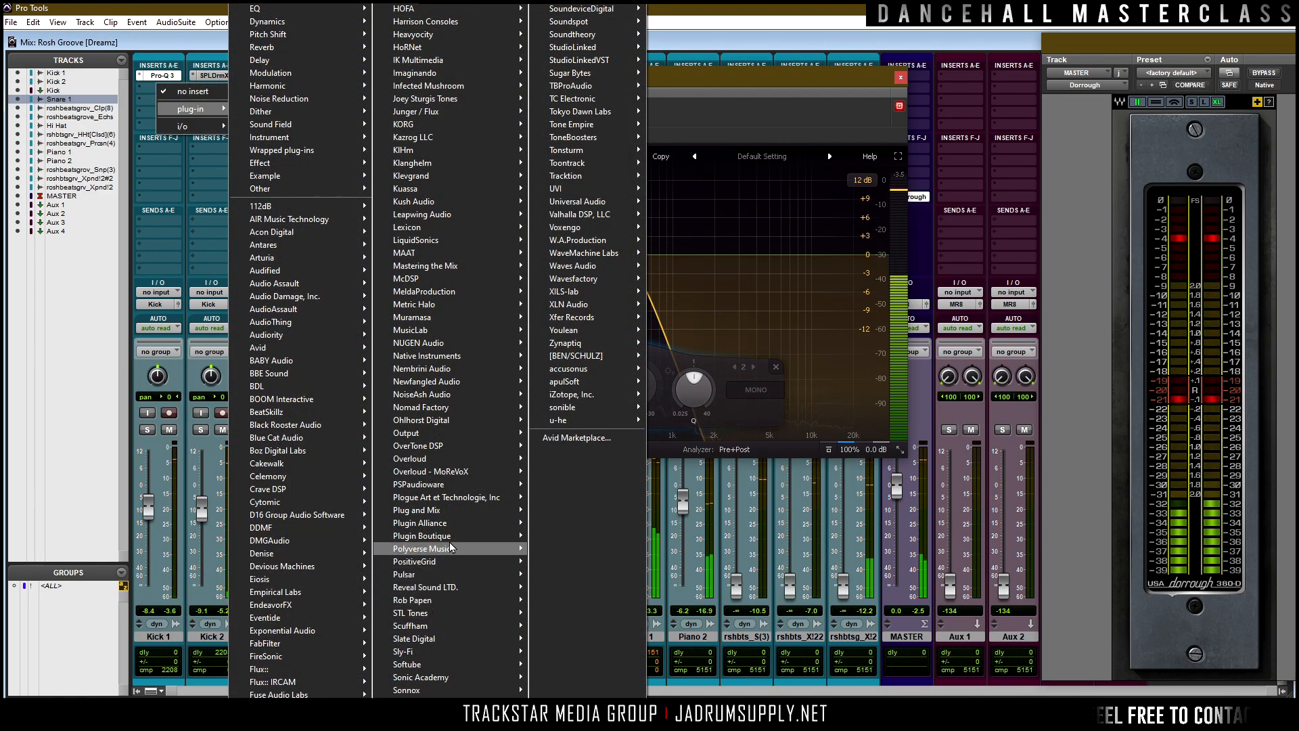
mouse_move(464, 525)
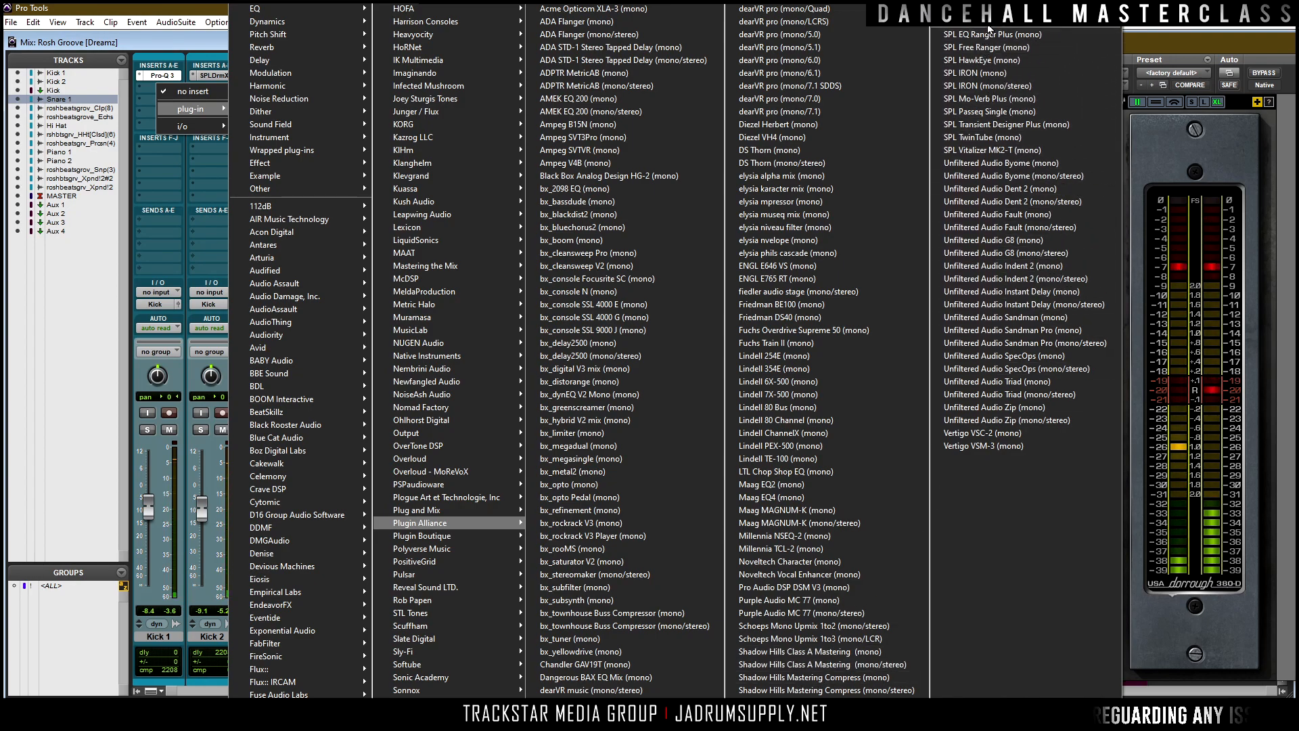
left_click(982, 9)
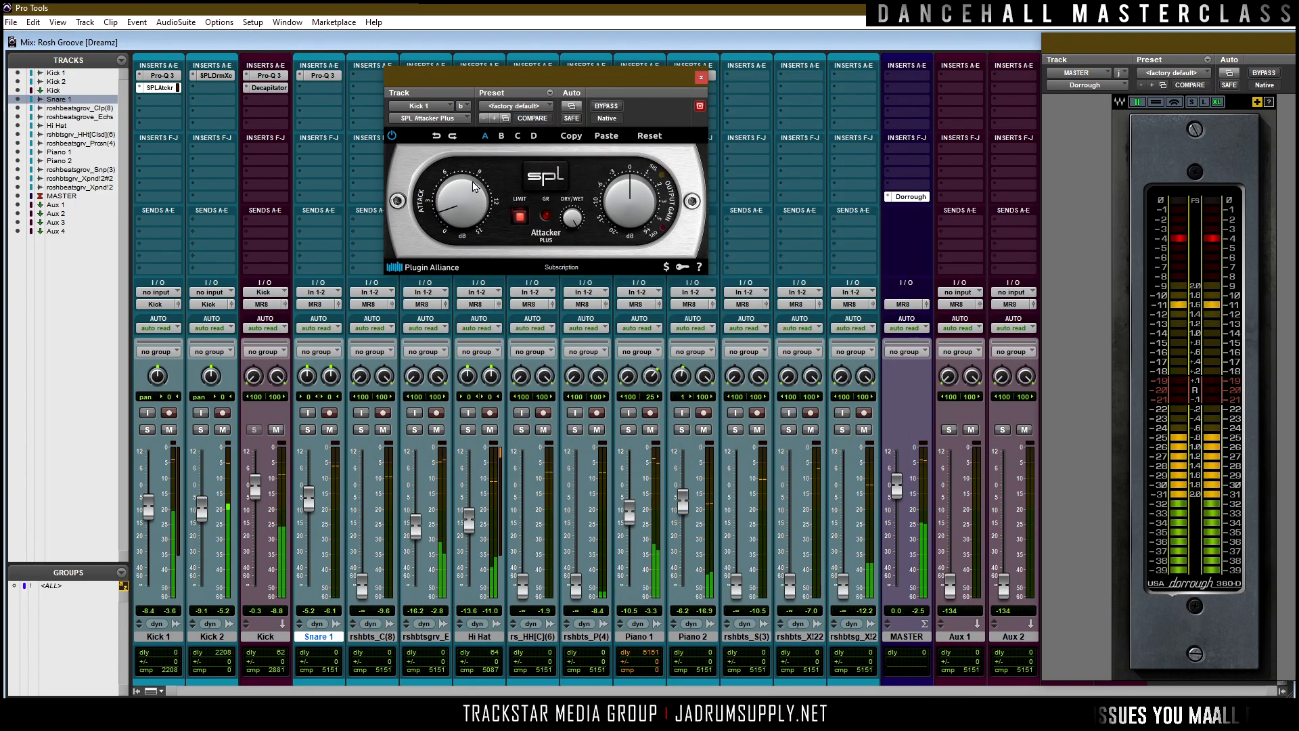
left_click_drag(477, 197, 477, 192)
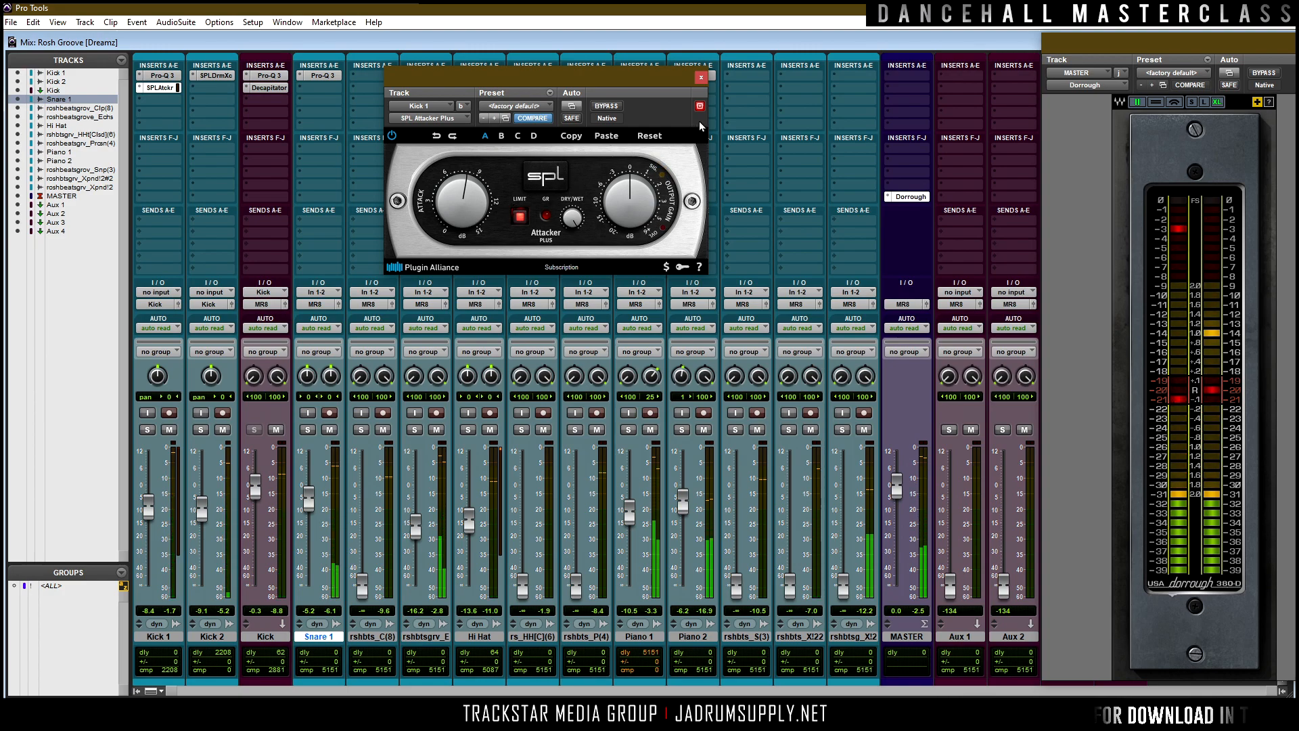
left_click(701, 78)
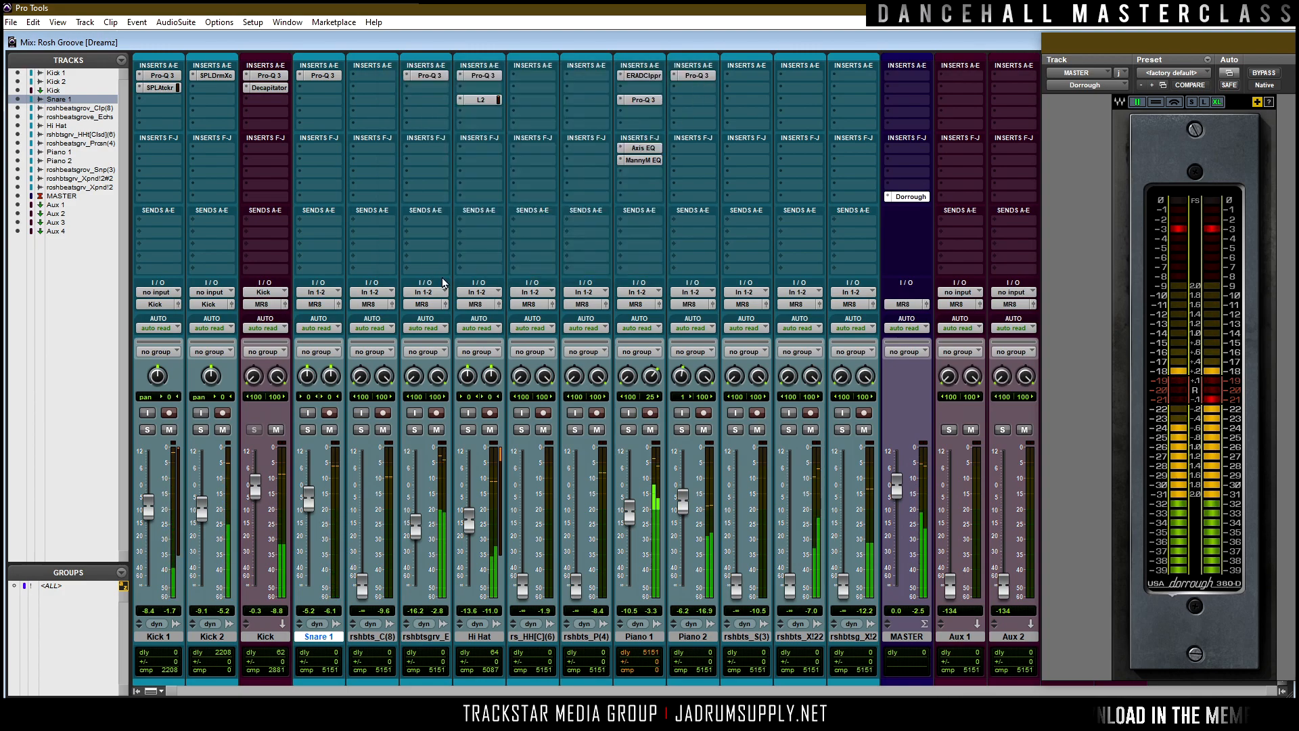
Set the Kick bus L2 limiter to a 0.83 release, -11.0 dB threshold and -9.0 dB out ceiling.
left_click(273, 114)
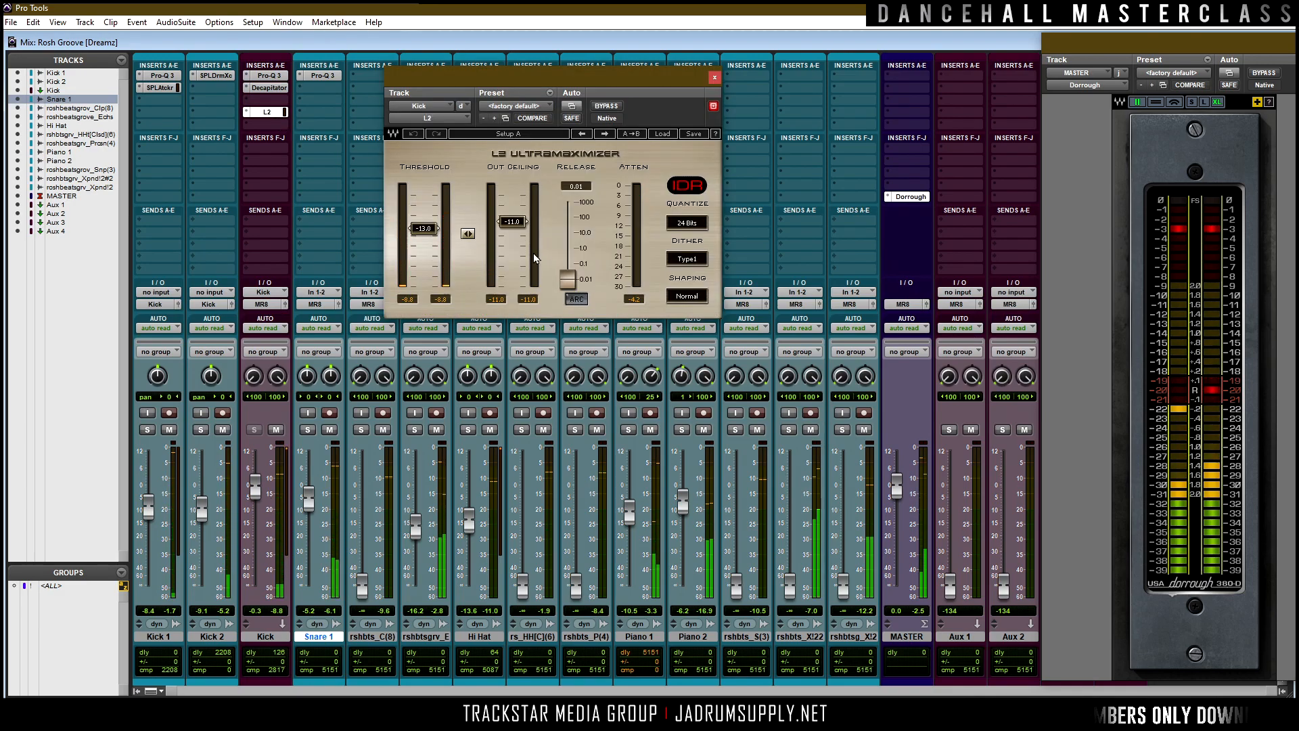
left_click_drag(567, 275, 568, 249)
left_click_drag(467, 240, 468, 233)
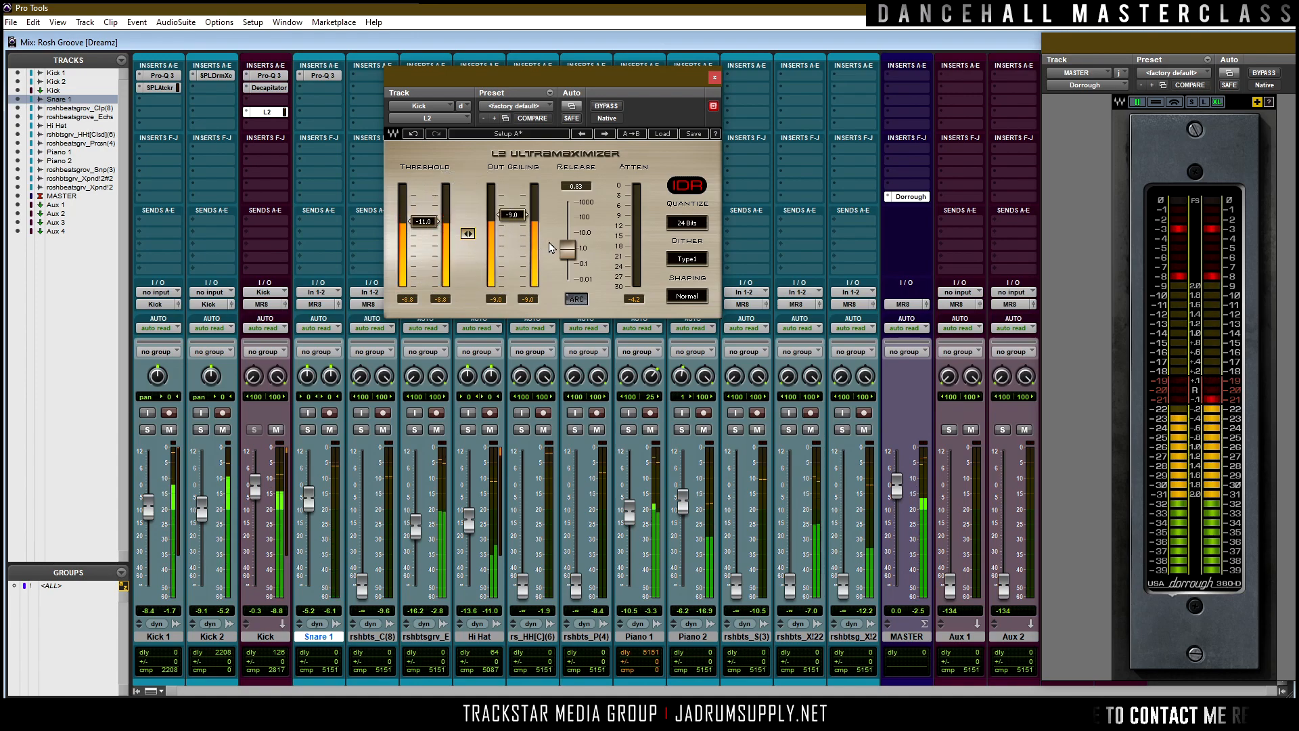
left_click(713, 77)
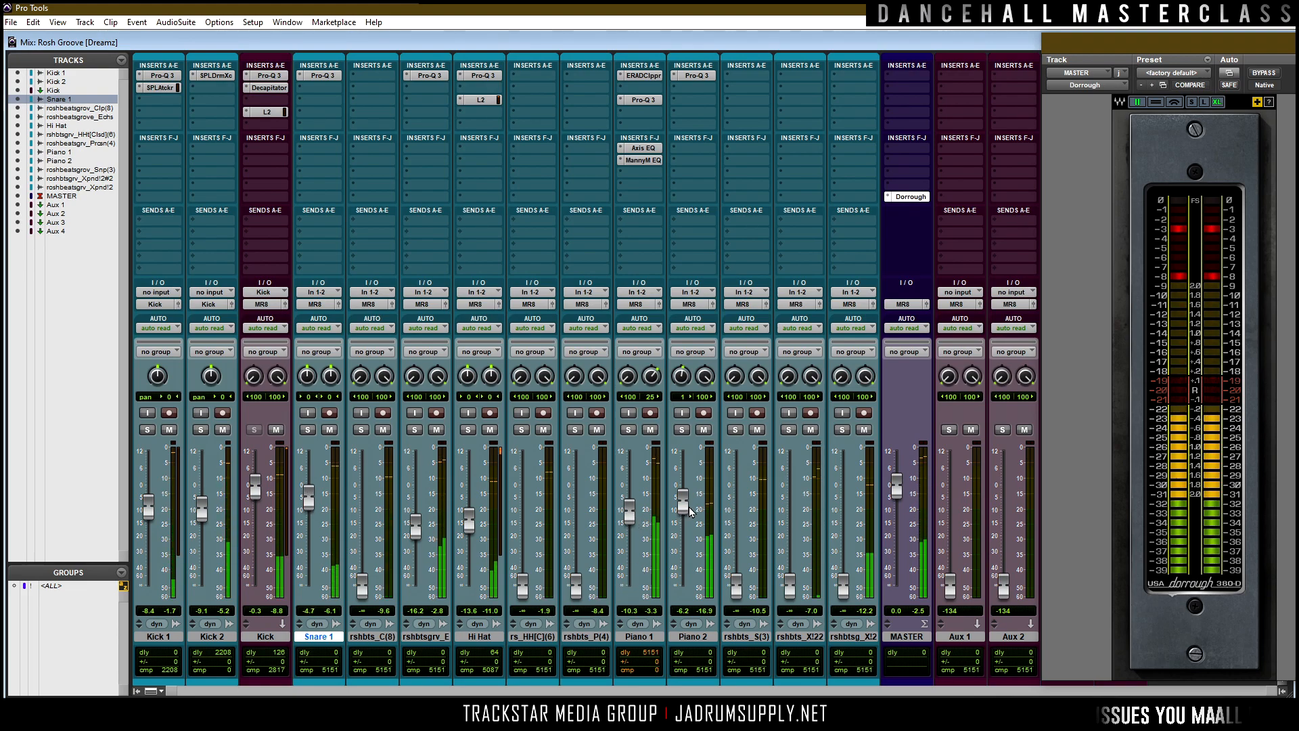
Bring the last Xpand!2 track before the master up to -10.2 dB.
left_click_drag(846, 602, 842, 527)
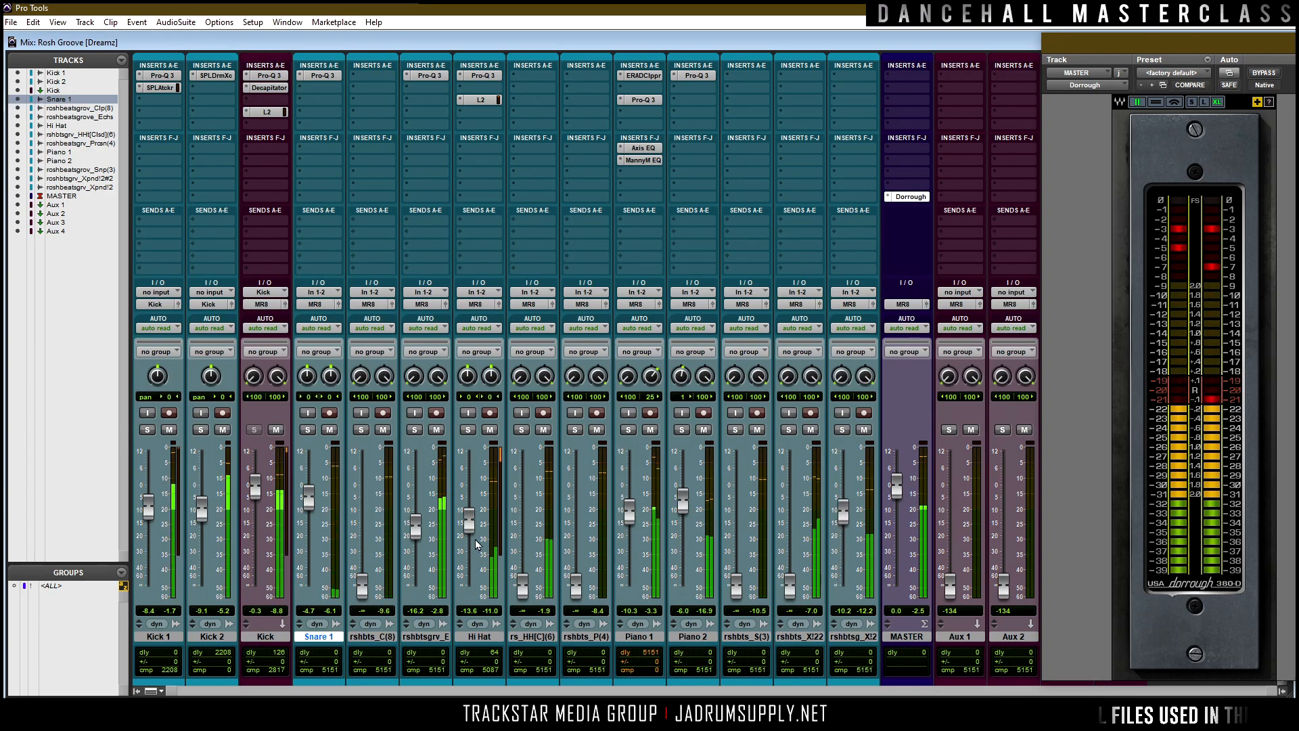
Rename the rosh beats groove_Echoes track as Arp 1 and move it directly after Piano 2.
double_click(428, 637)
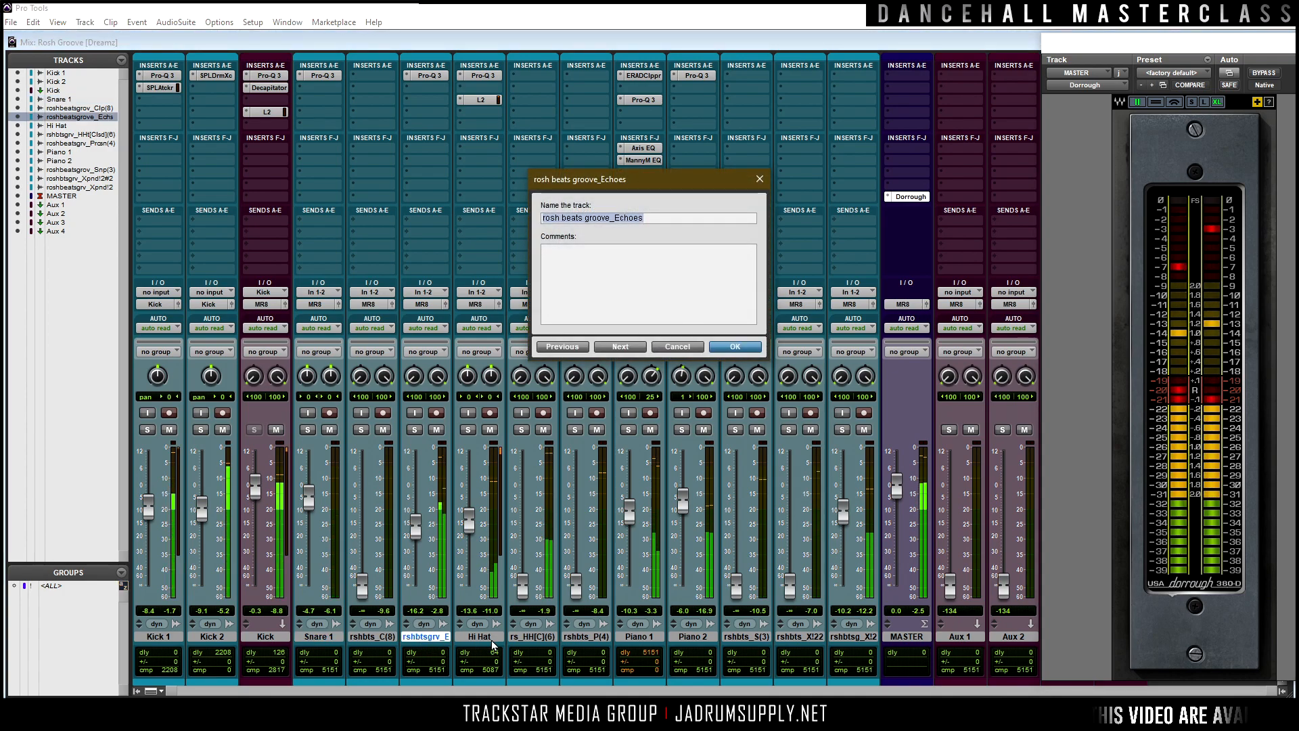
type("Arp 1")
key("Return")
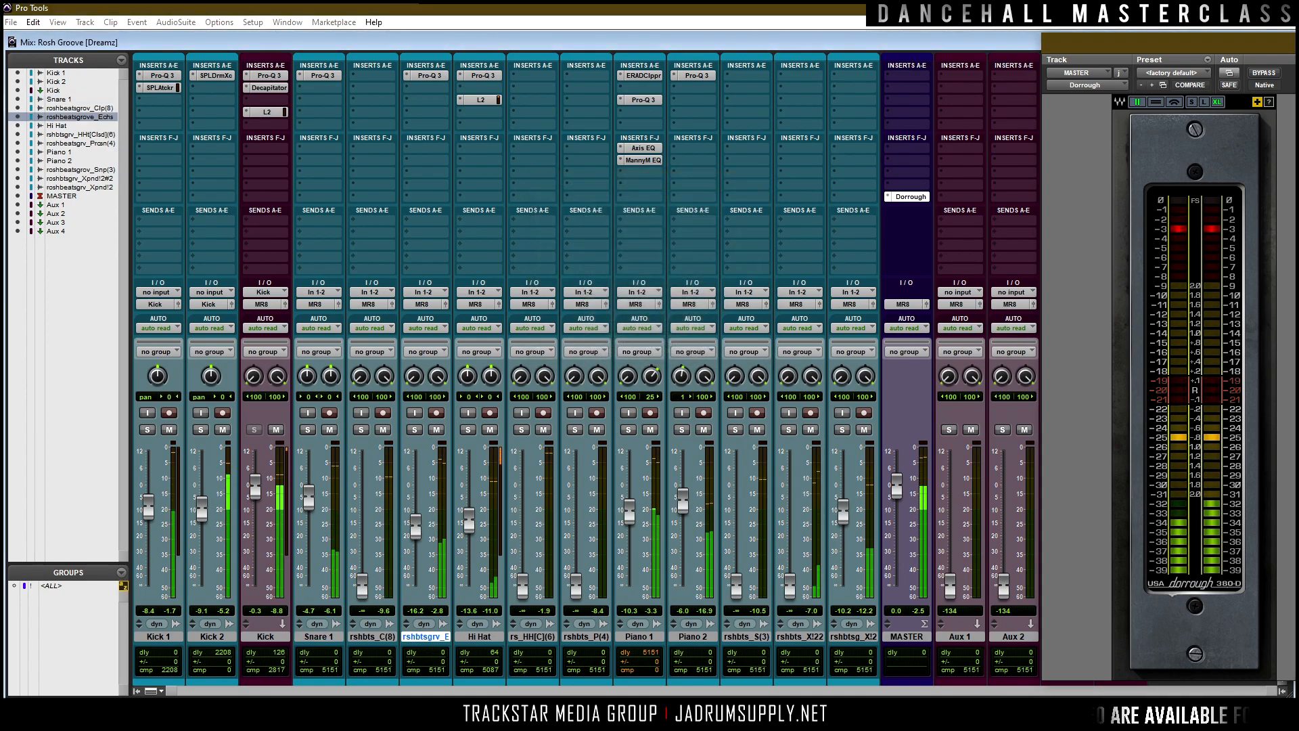
left_click_drag(432, 639, 710, 651)
Solo the last Xpand!2 track, set its level to -3.8 dB and rename it as Clavinet.
left_click(842, 431)
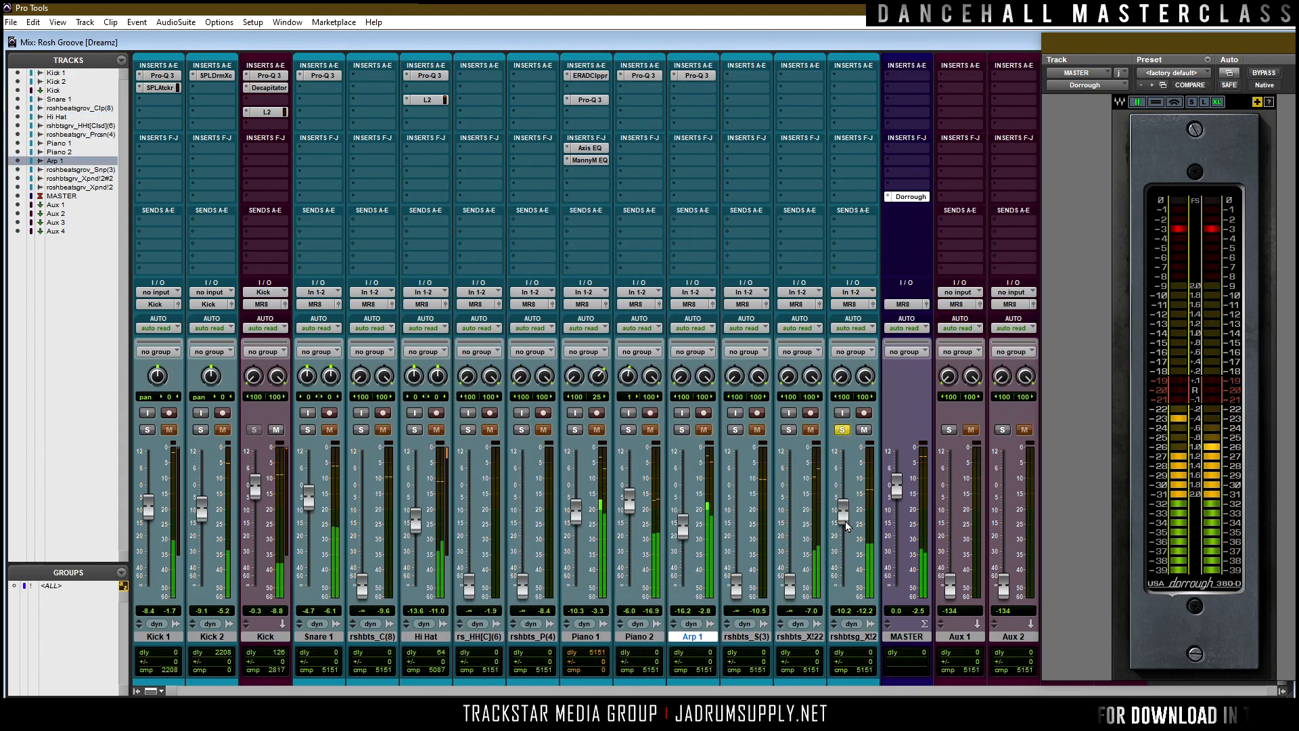
left_click_drag(843, 513, 846, 492)
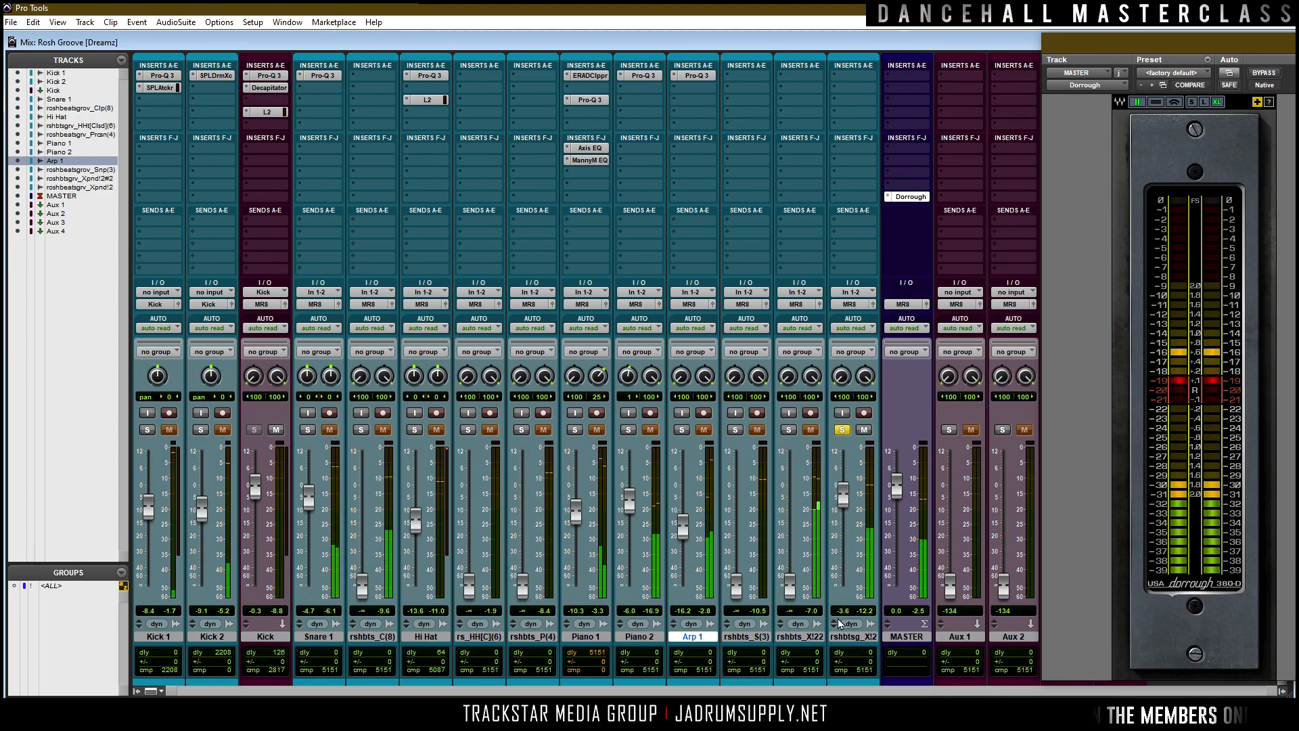
double_click(857, 636)
type("Clavinet")
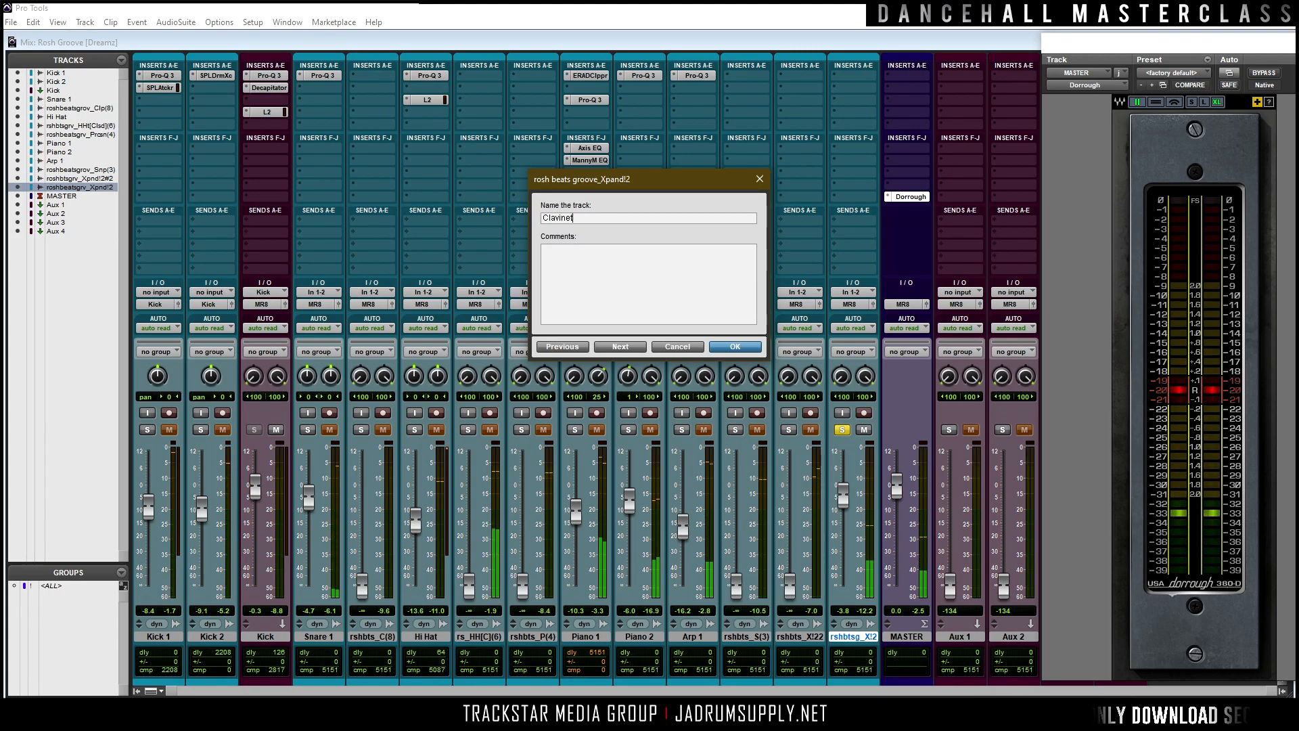
key("Return")
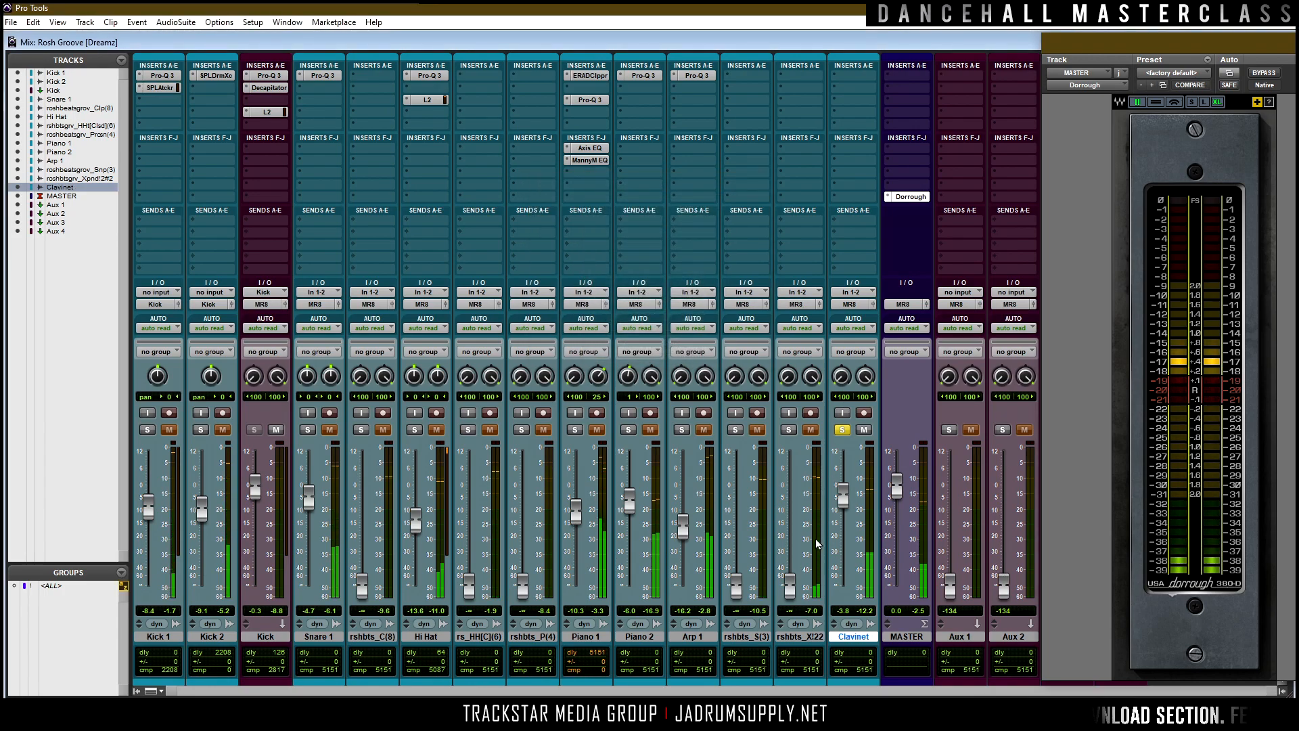
Solo both pianos alongside the Clavinet, and give the Clavinet a copied Pro-Q 3 reset to Default Setting.
left_click(575, 429)
left_click(628, 429)
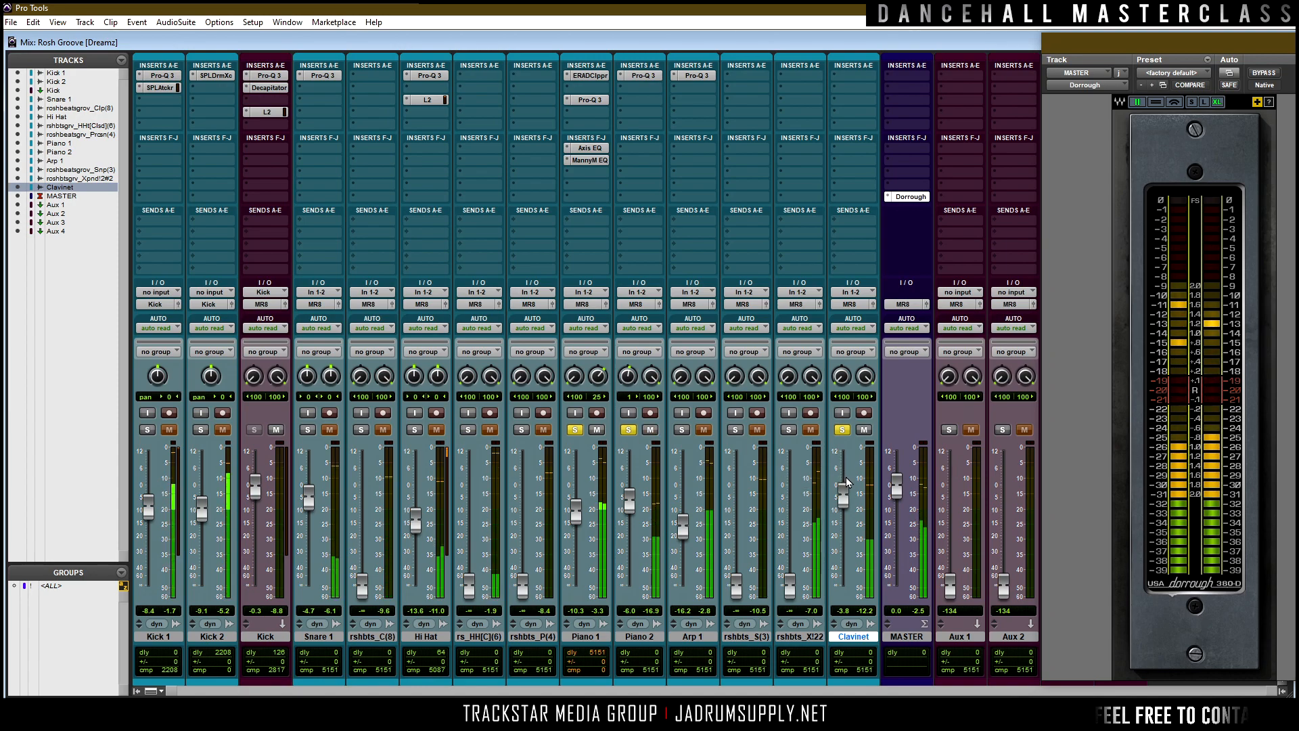
left_click_drag(728, 83, 853, 77)
left_click(852, 77)
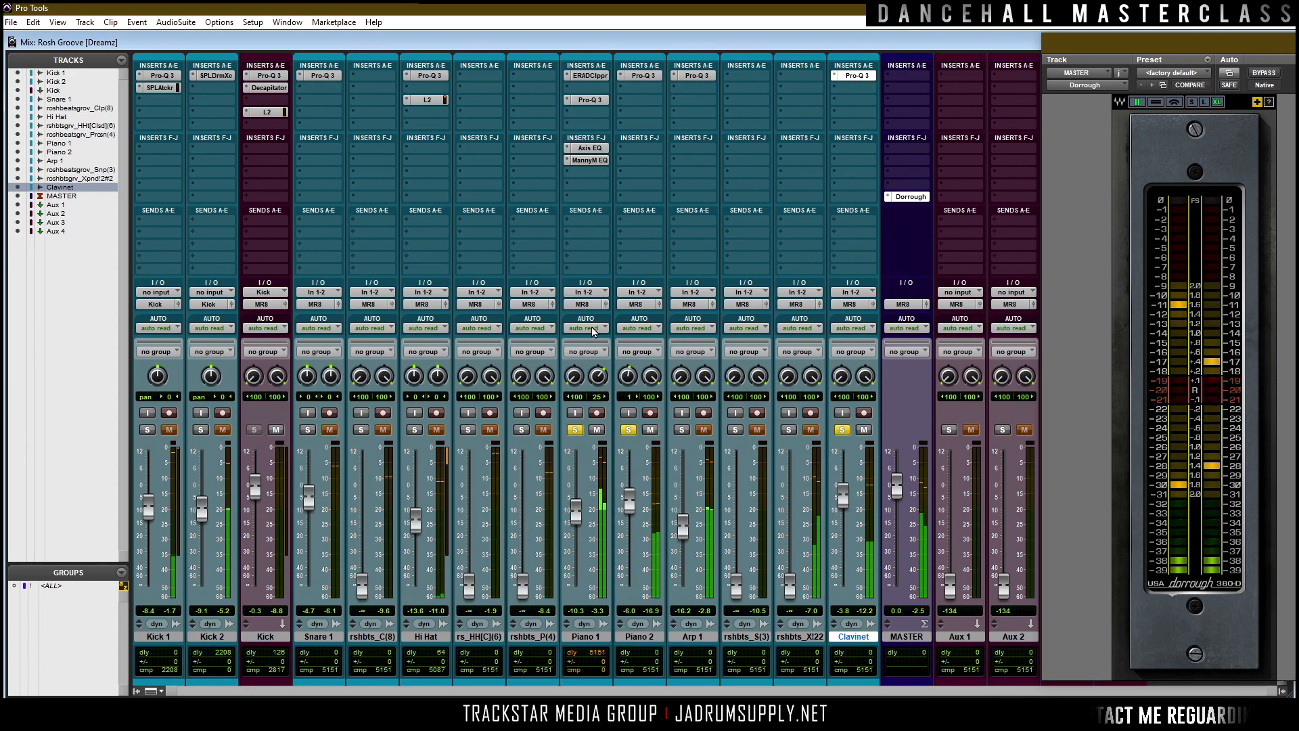
left_click(778, 157)
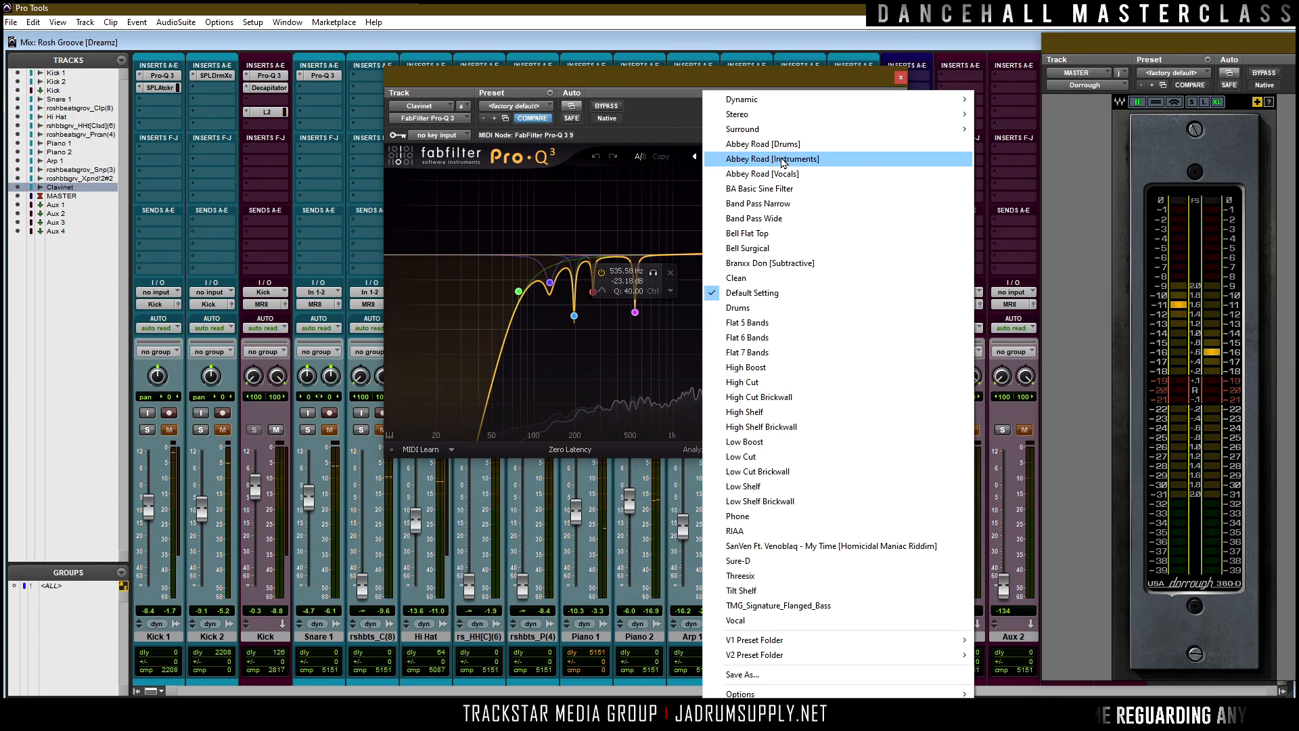
left_click(774, 298)
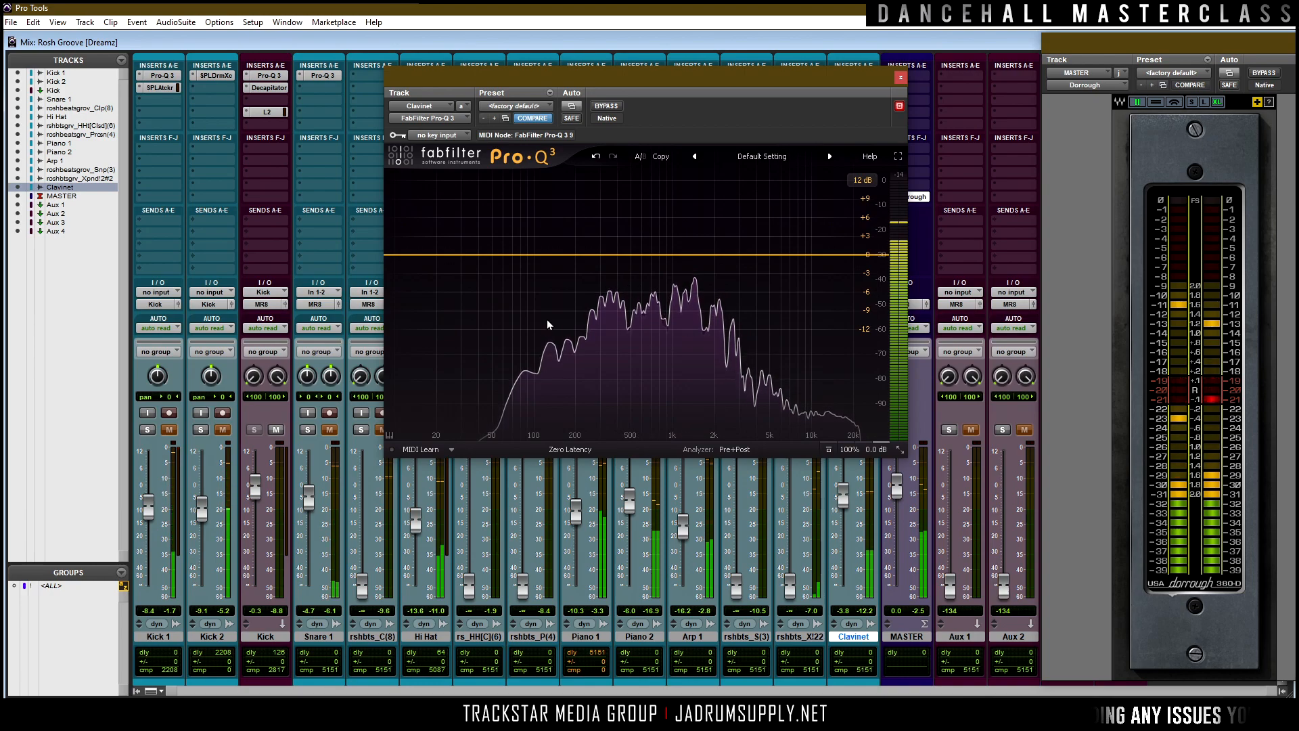
Add a 24 dB/oct low cut at 208.81 Hz and a +0.87 dB bell at 5216.9 Hz to the Clavinet.
left_click(423, 255)
left_click_drag(424, 254, 578, 270)
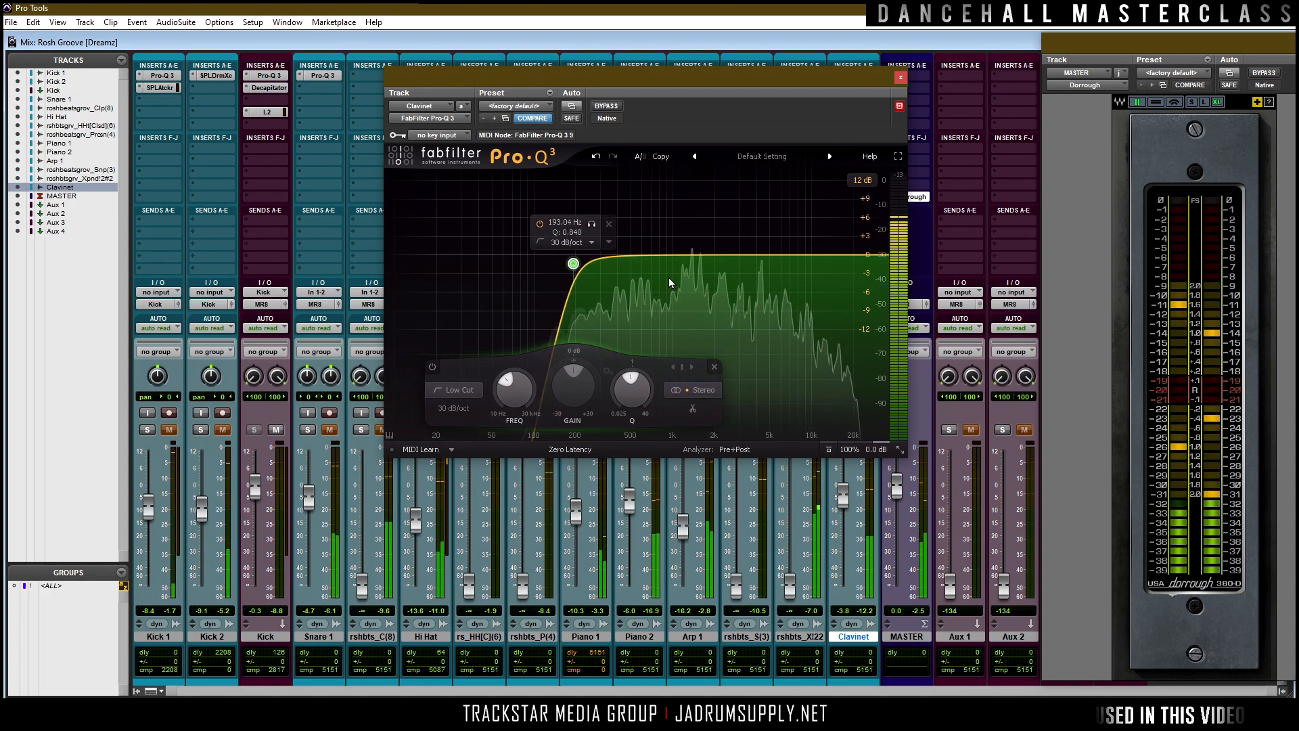
left_click(772, 252)
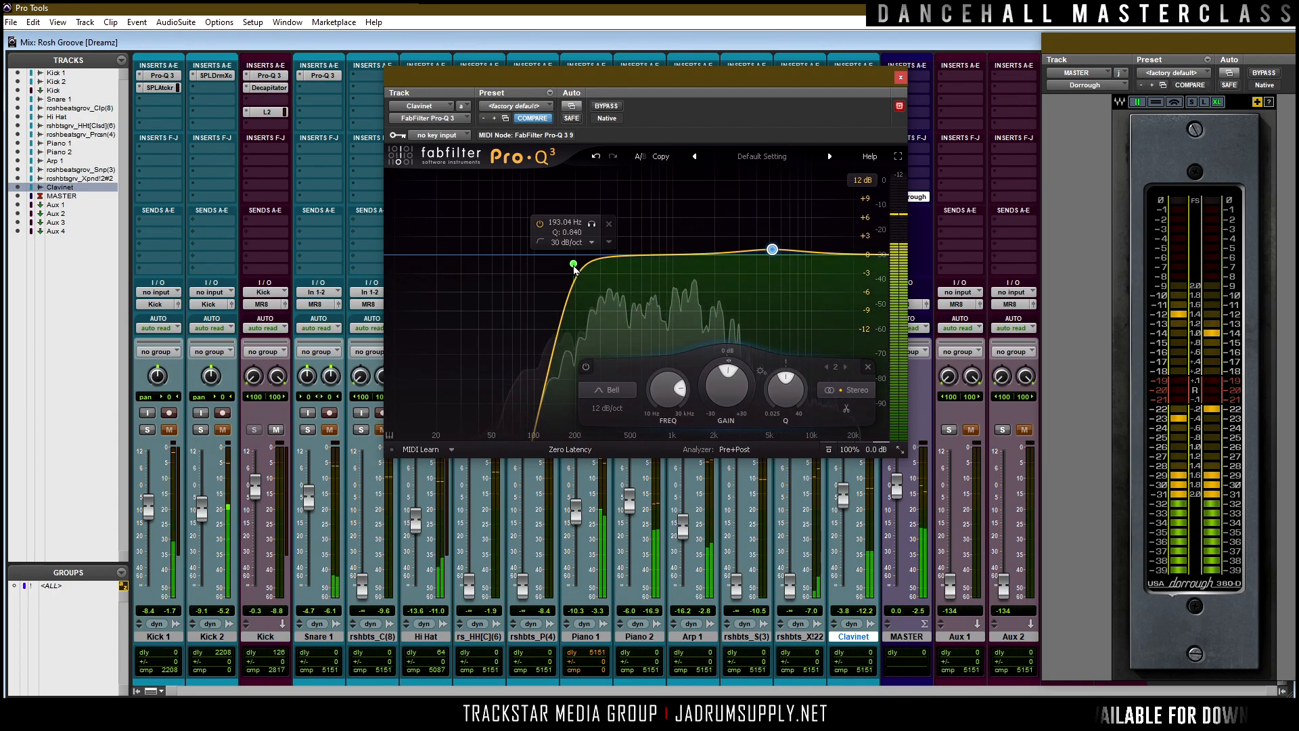
left_click_drag(582, 264, 586, 268)
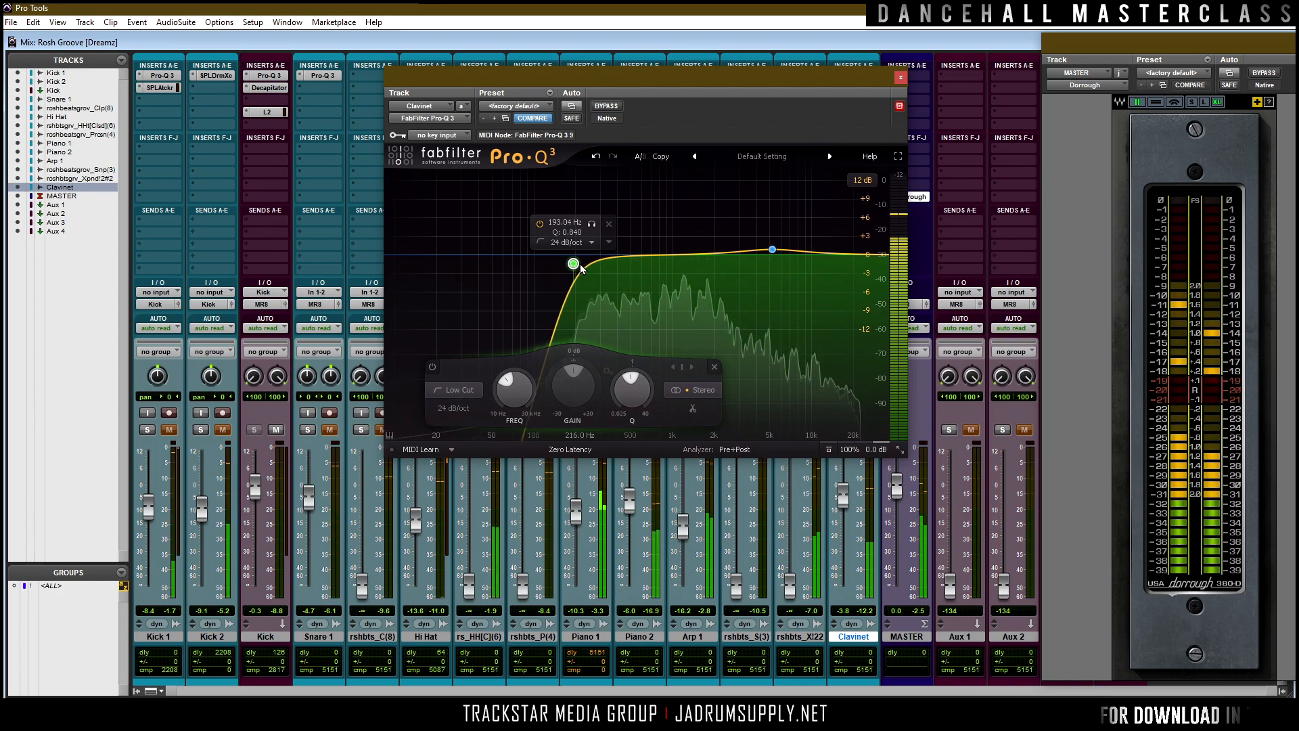
left_click(576, 264)
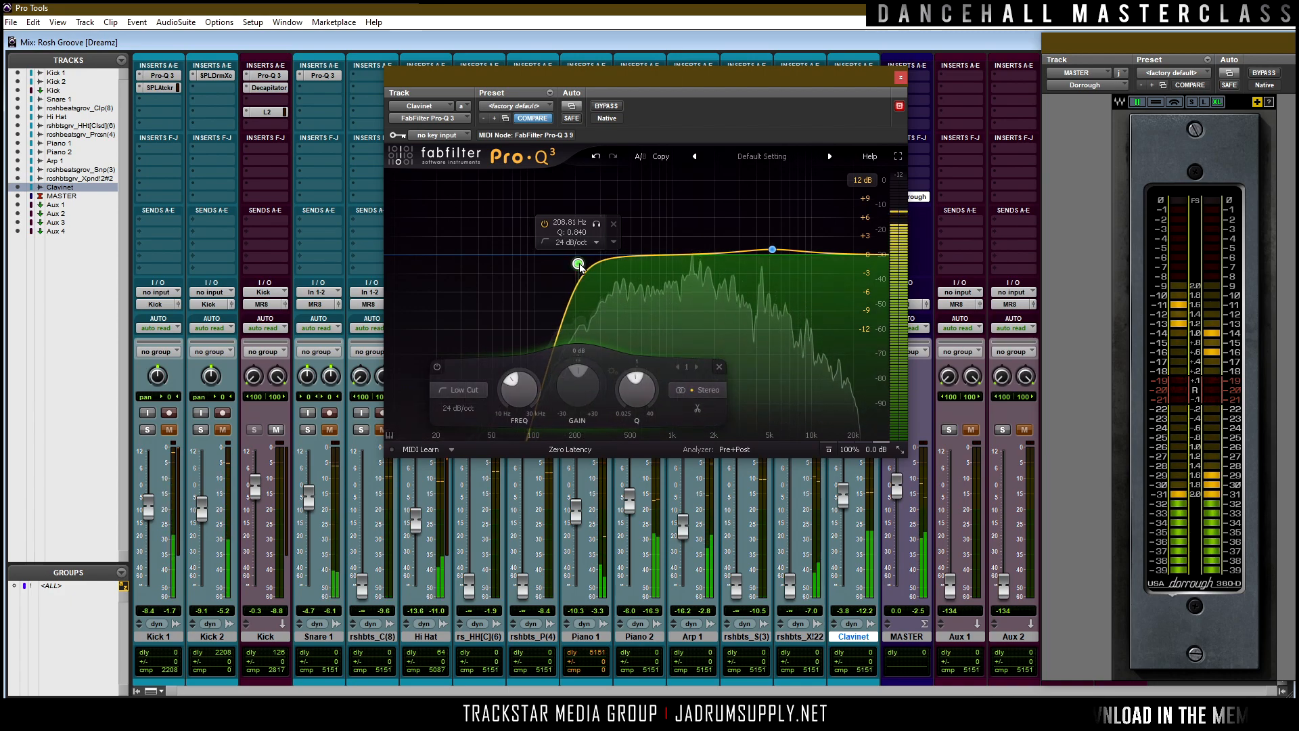
Add a dynamic bell at about 12510 Hz to the Clavinet, with a downward dynamic range and a narrower Q.
left_click(823, 255)
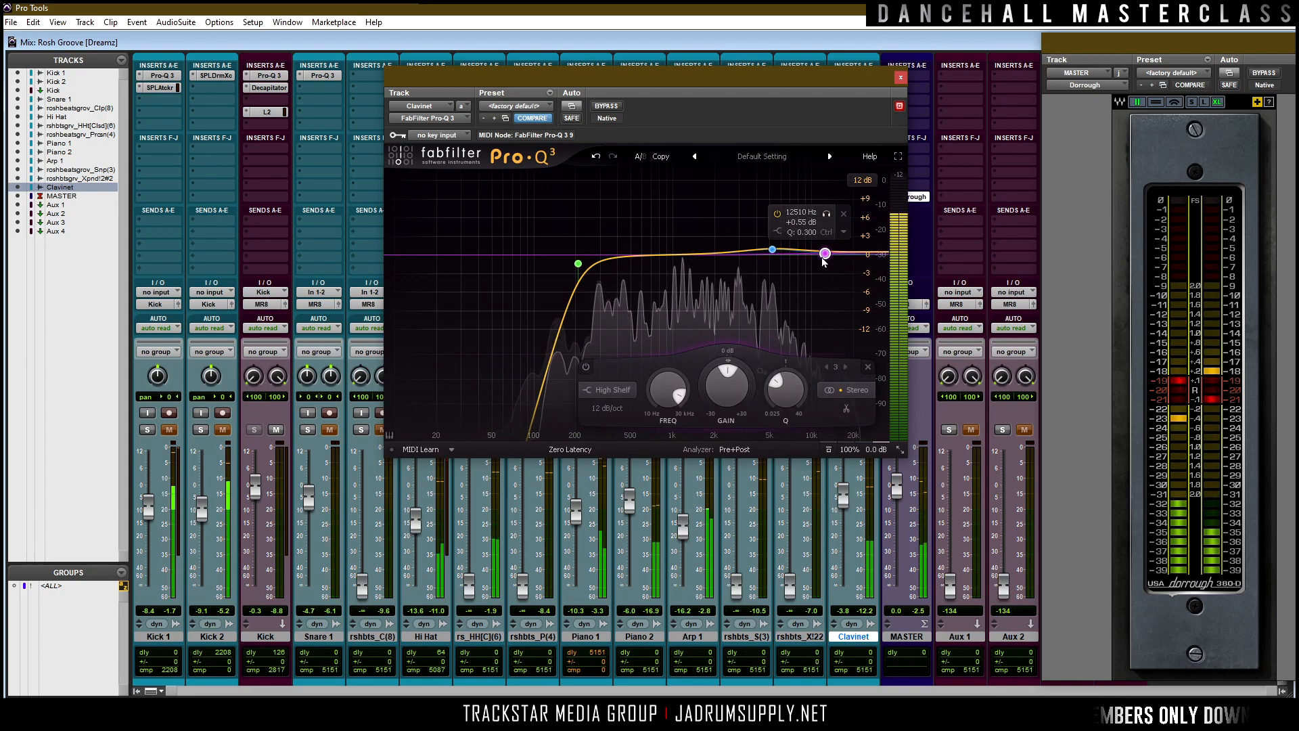
right_click(825, 254)
left_click(849, 296)
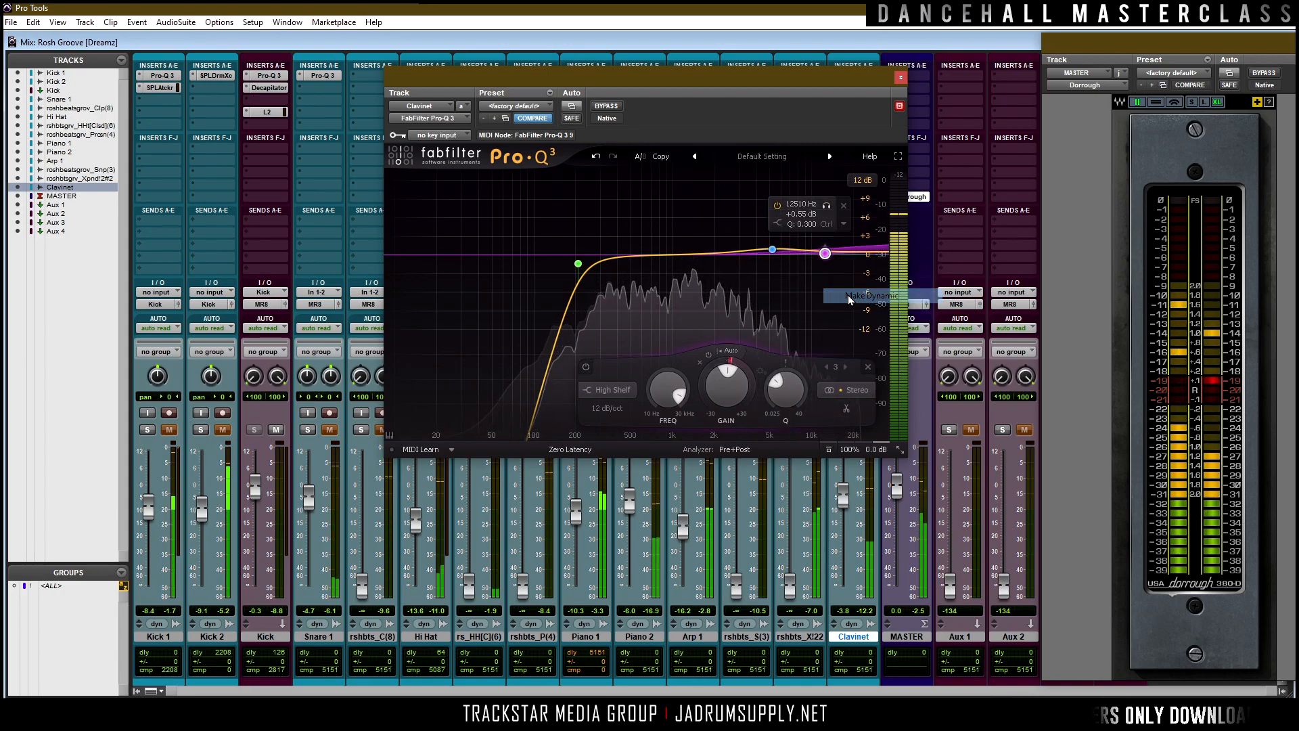
right_click(824, 254)
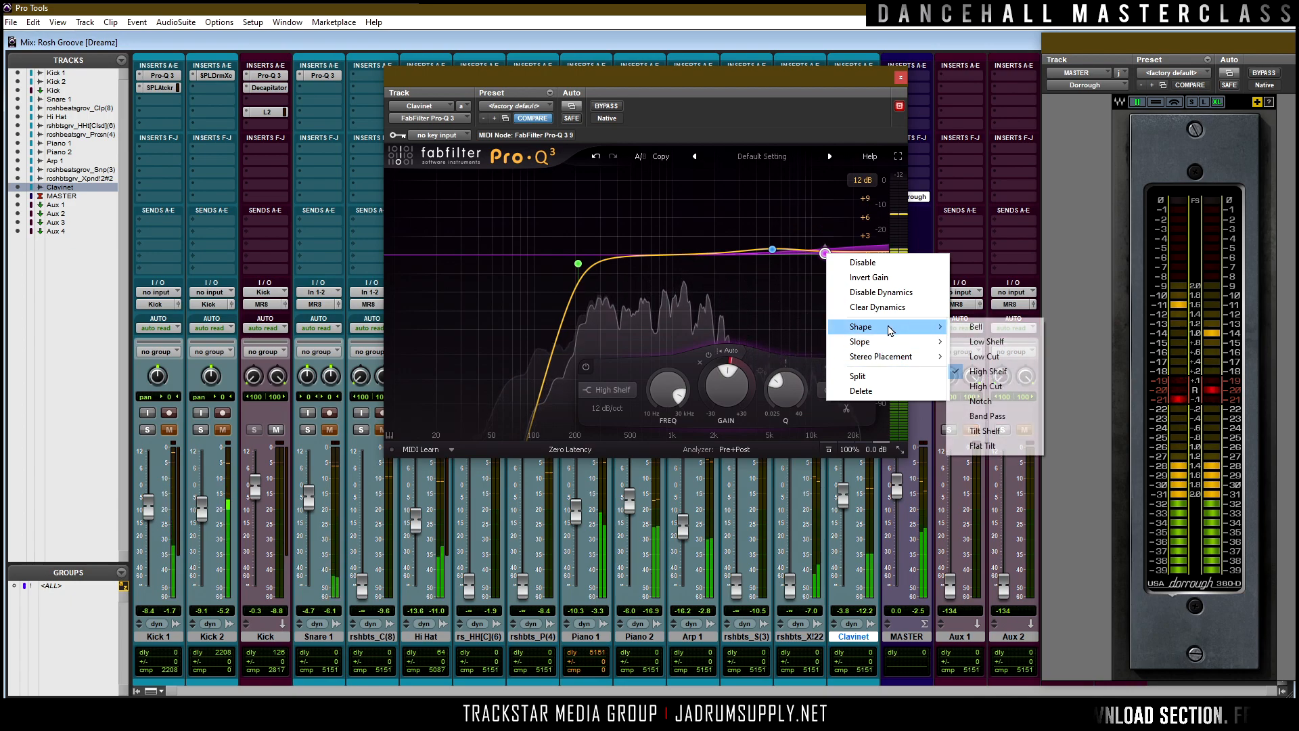
mouse_move(884, 341)
mouse_move(923, 326)
left_click(975, 326)
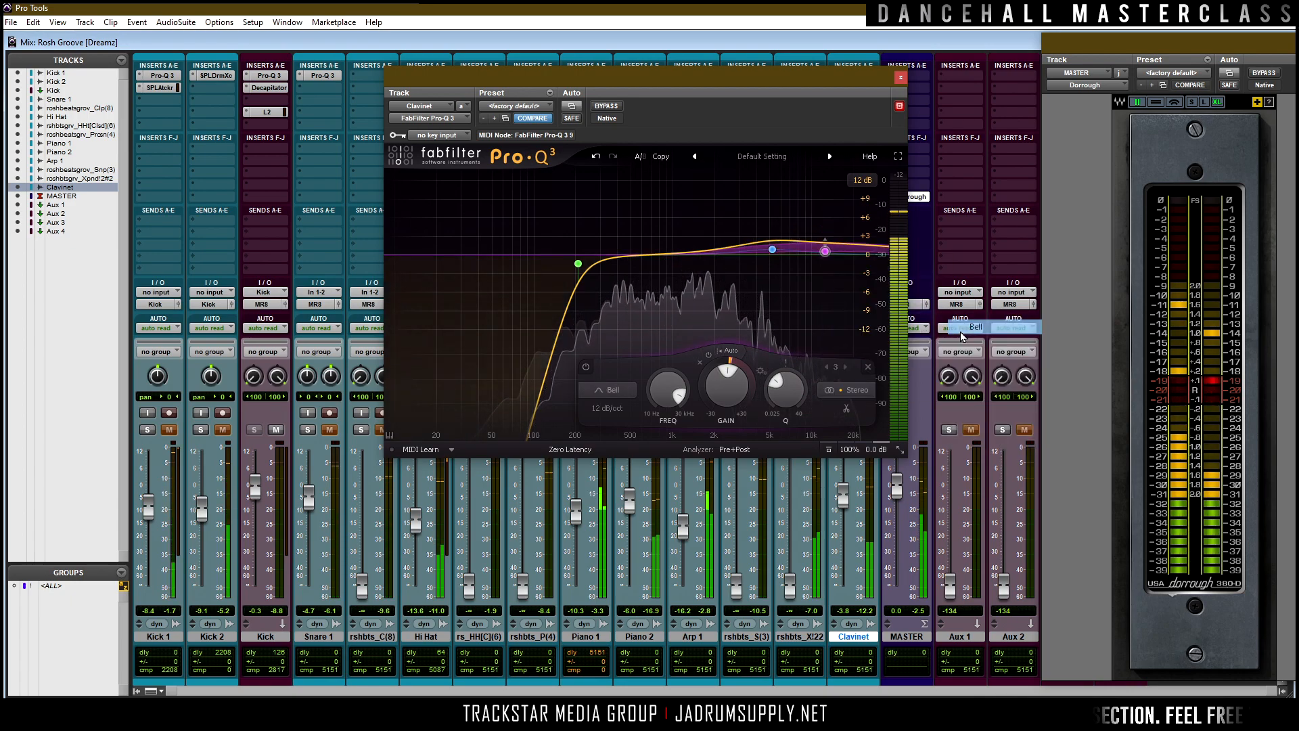
left_click_drag(823, 250, 825, 268)
scroll(825, 269, "up", 5)
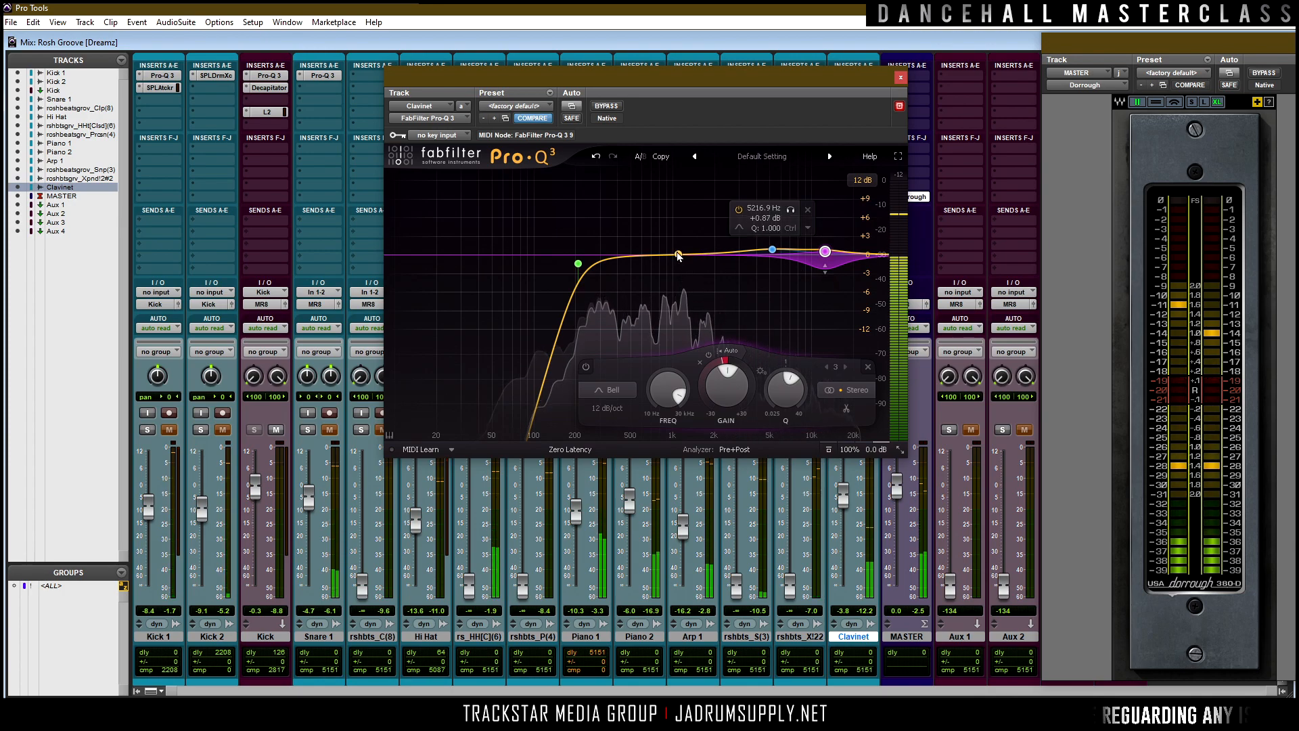
Add a dynamic bell cut at about 1200 Hz with a downward range to the Clavinet's Pro-Q 3, and close the EQ.
left_click_drag(660, 254, 683, 275)
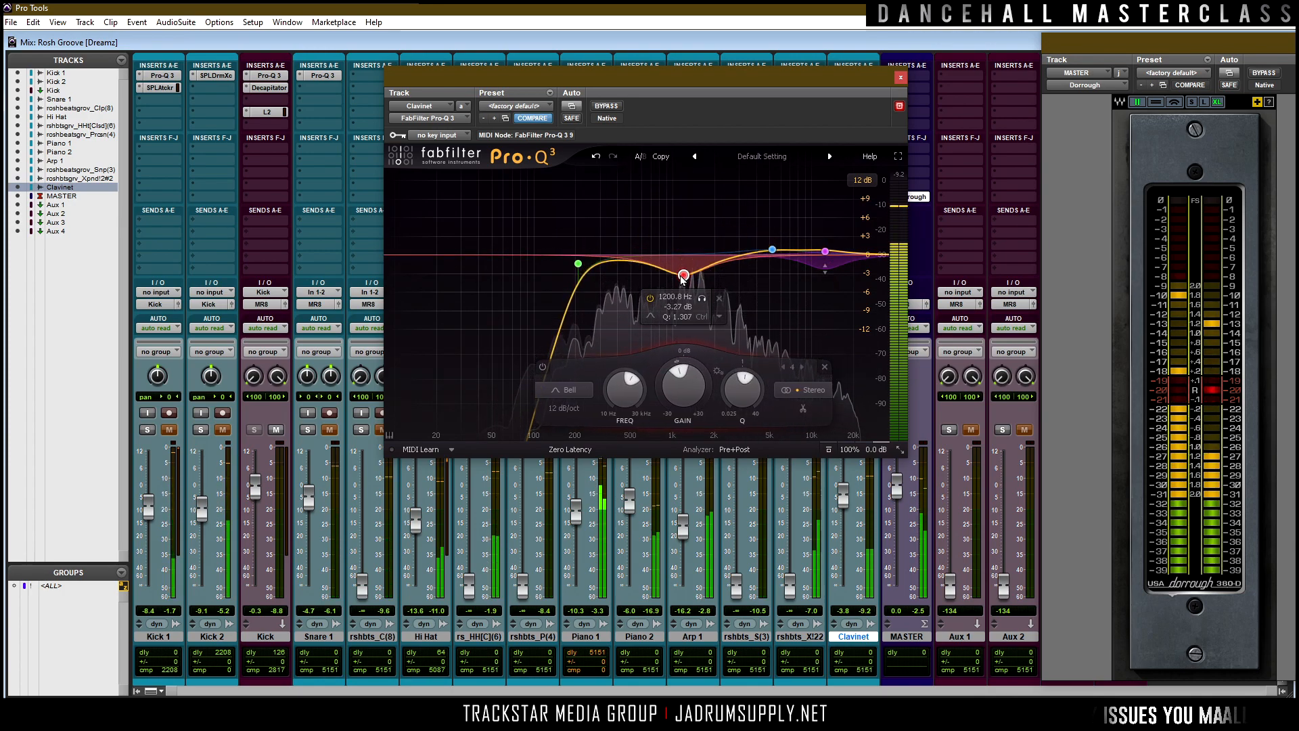
right_click(684, 276)
left_click(744, 318)
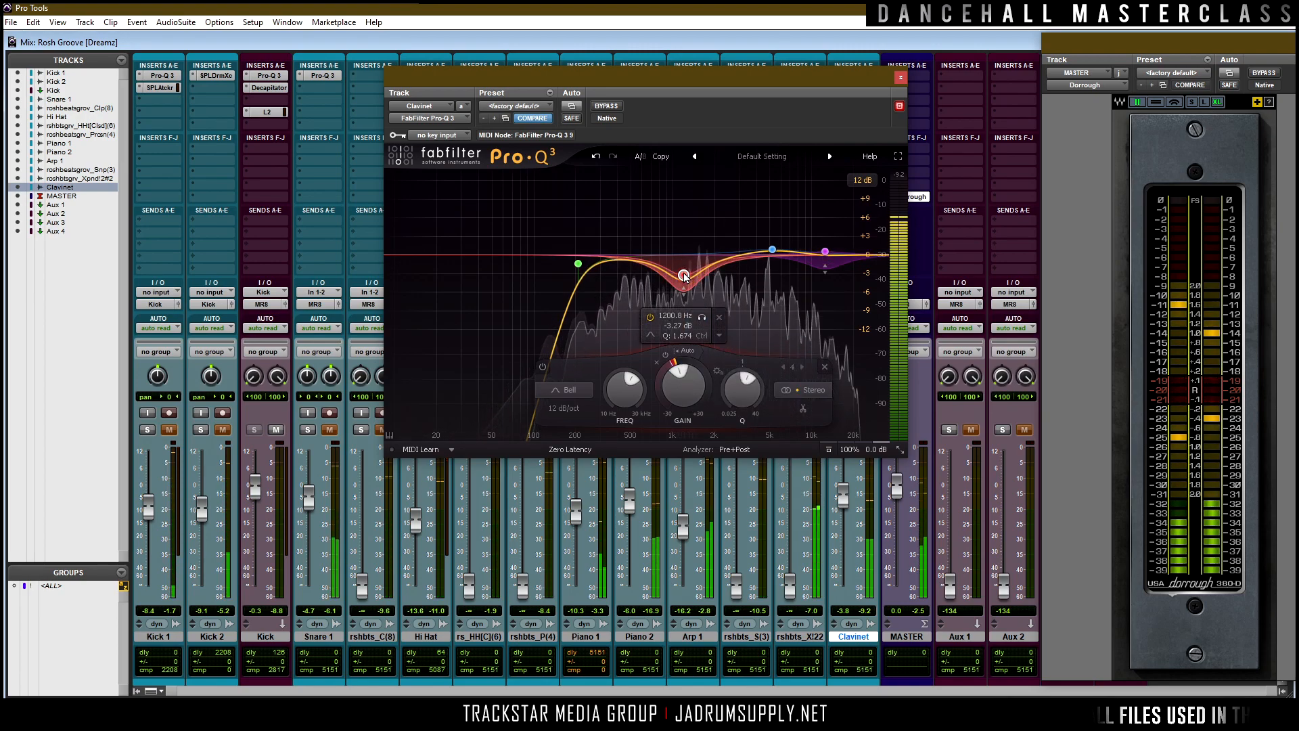
left_click(900, 77)
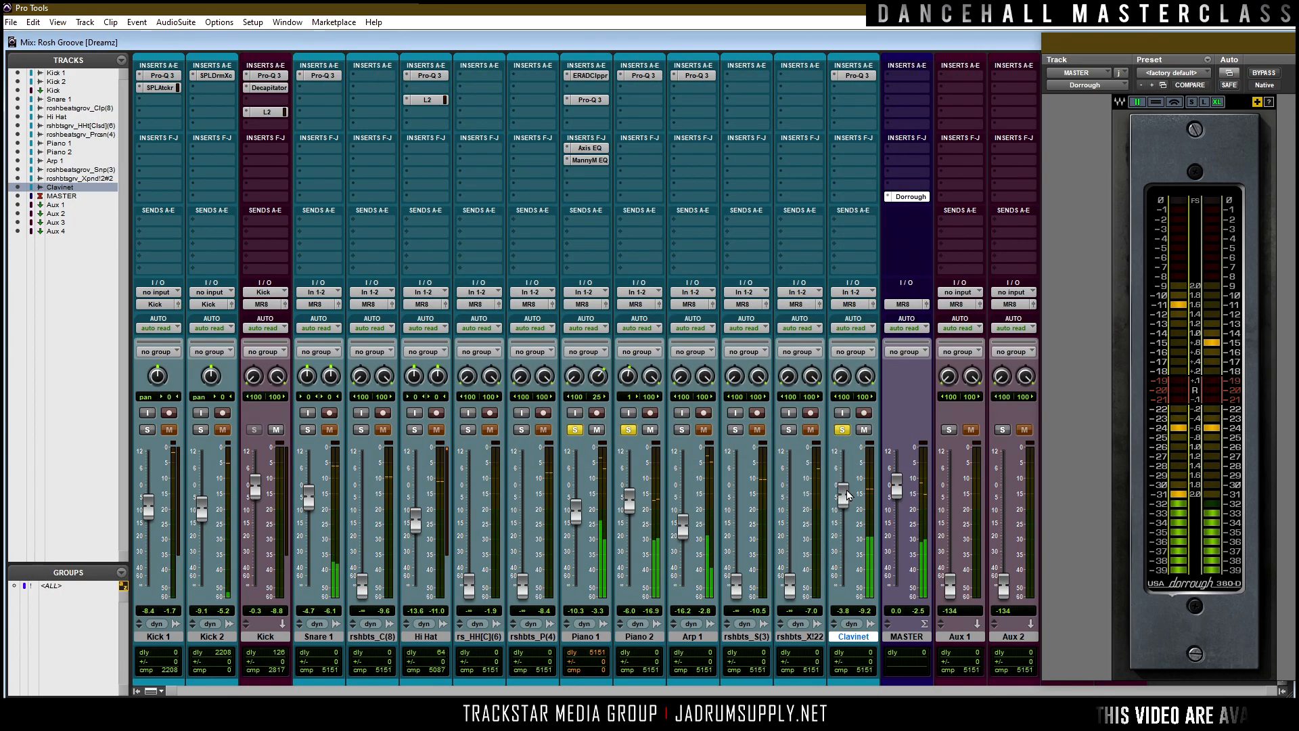
Pan the Clavinet to 67 and 13 while soloed with Piano 2, and set its level to -12.2 dB in the full mix.
left_click(842, 430, "alt")
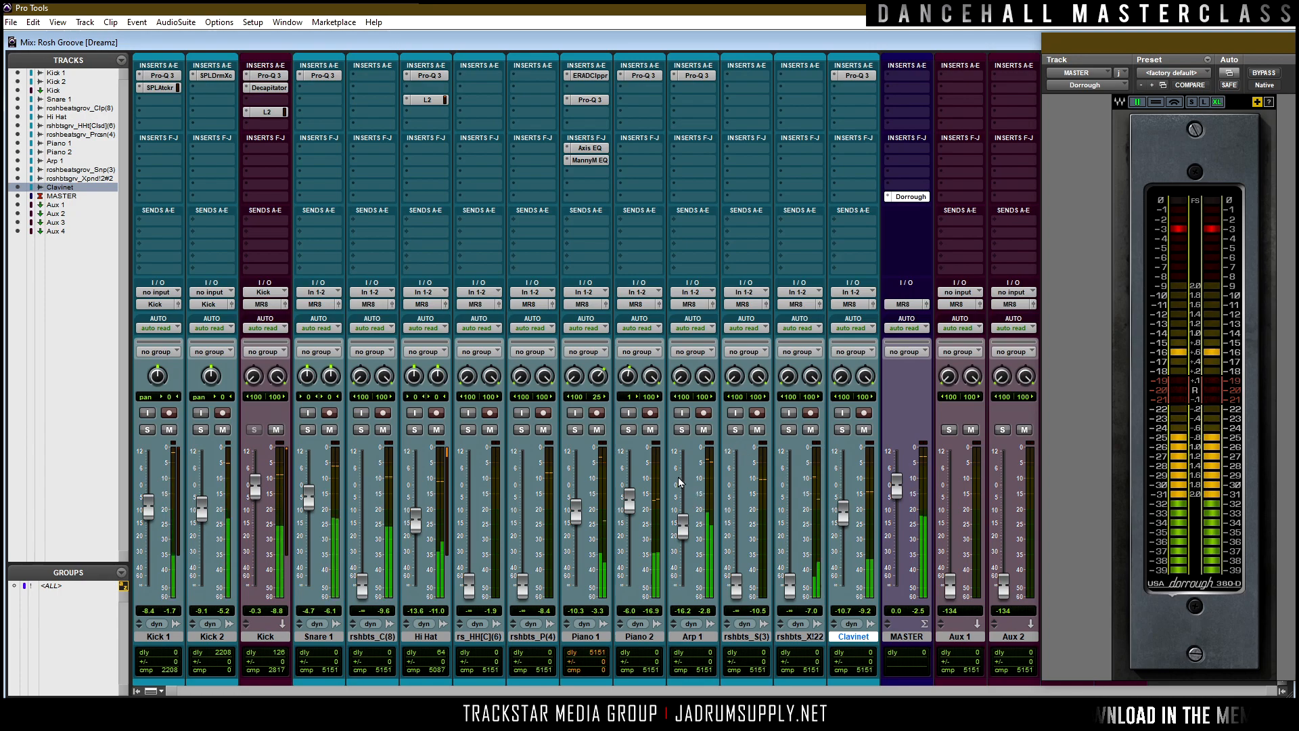
left_click(629, 429)
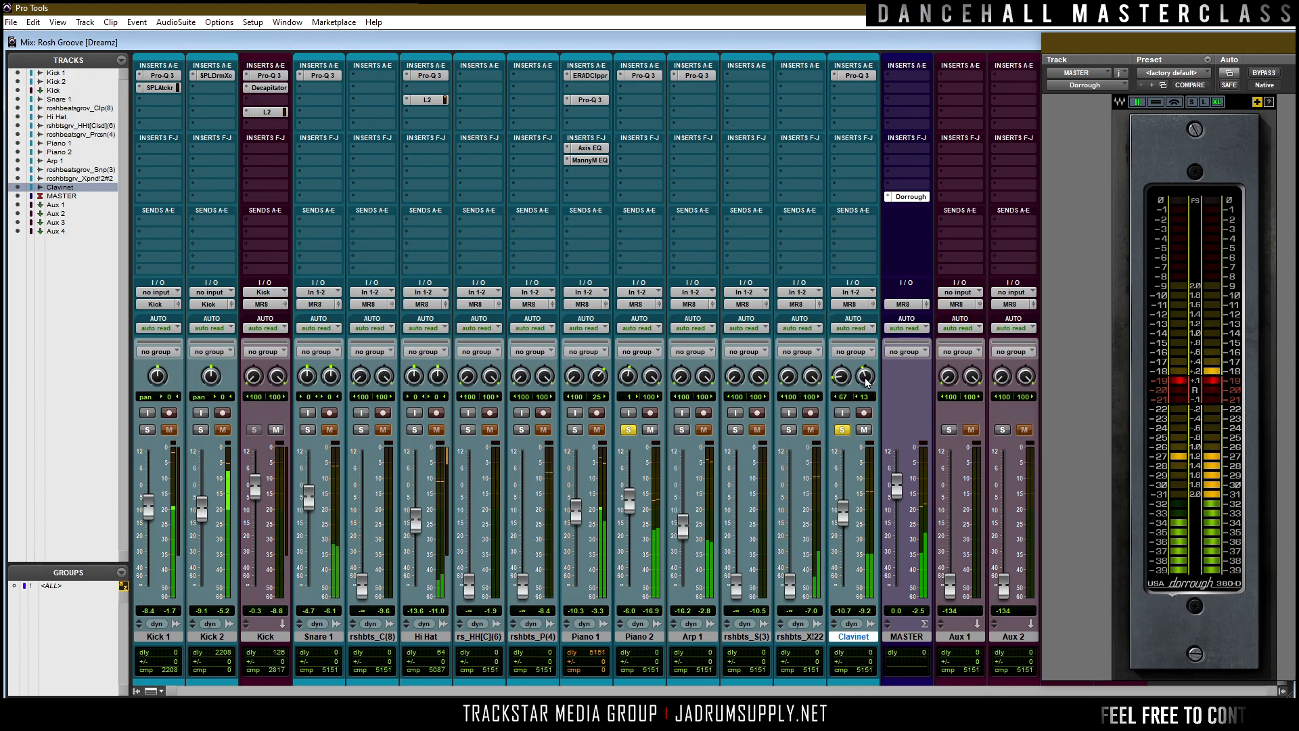
left_click(841, 430, "alt")
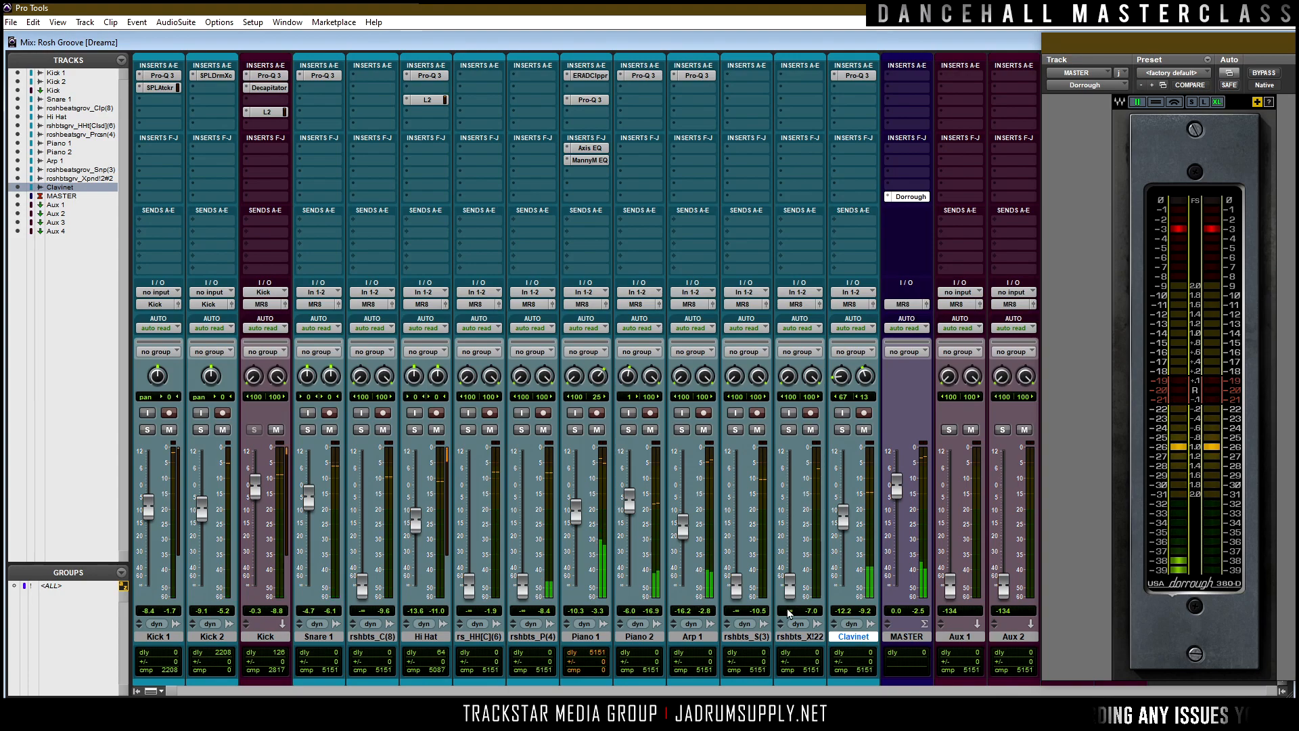
Bring up the Xpand!2 #2 track beside the Clavinet, reset its level to 0.0 dB and solo it.
left_click_drag(787, 592, 793, 517)
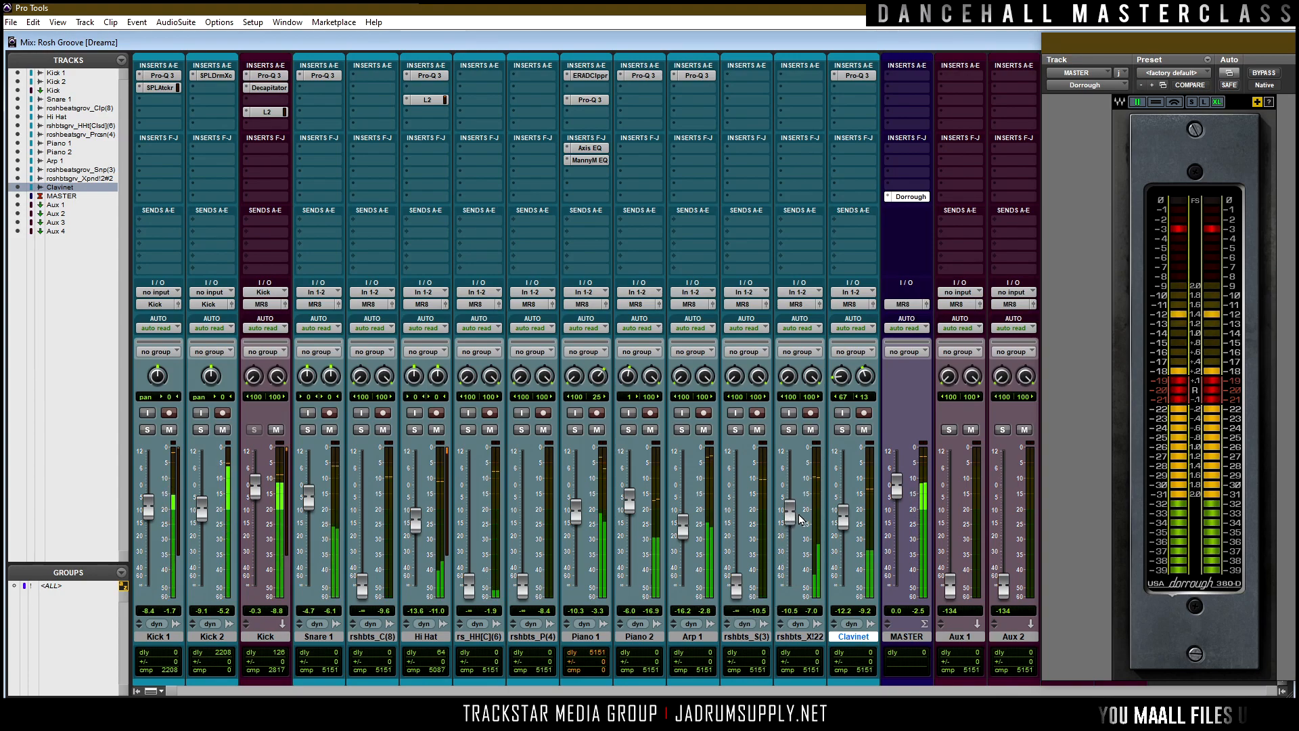
left_click(791, 518, "alt")
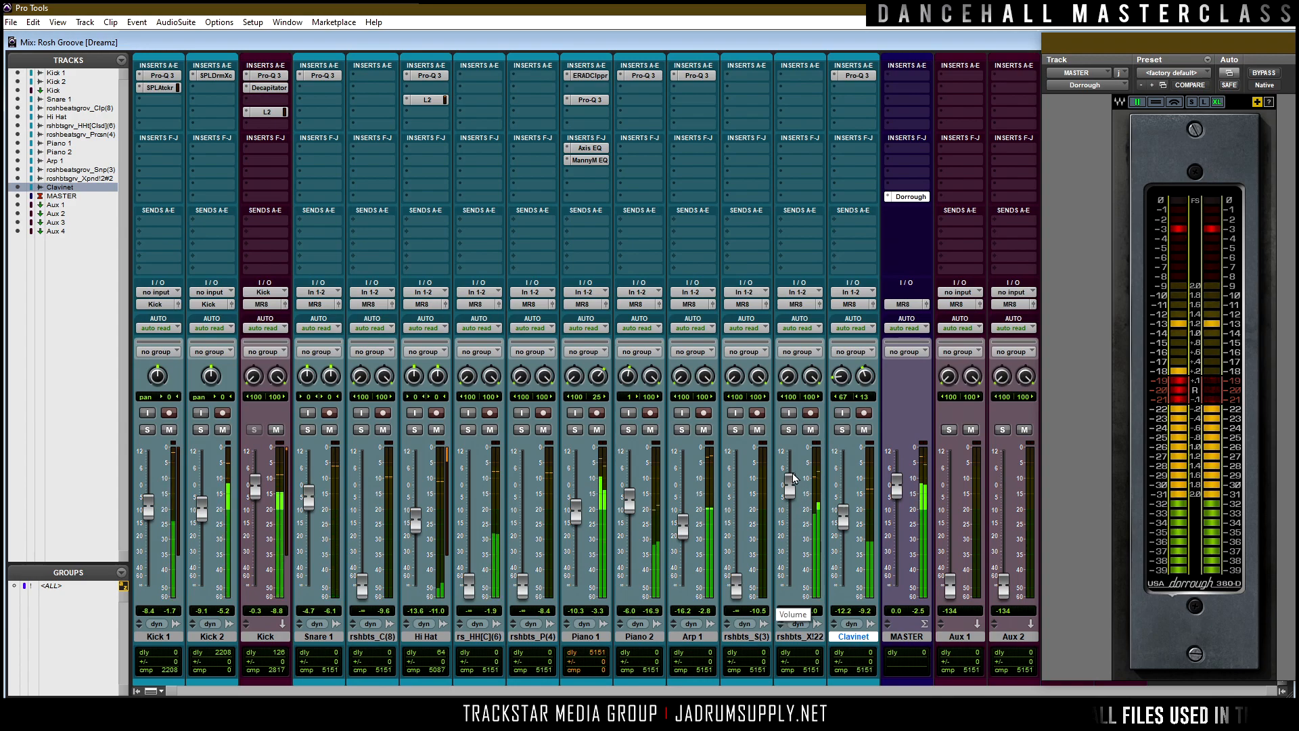
left_click(788, 430)
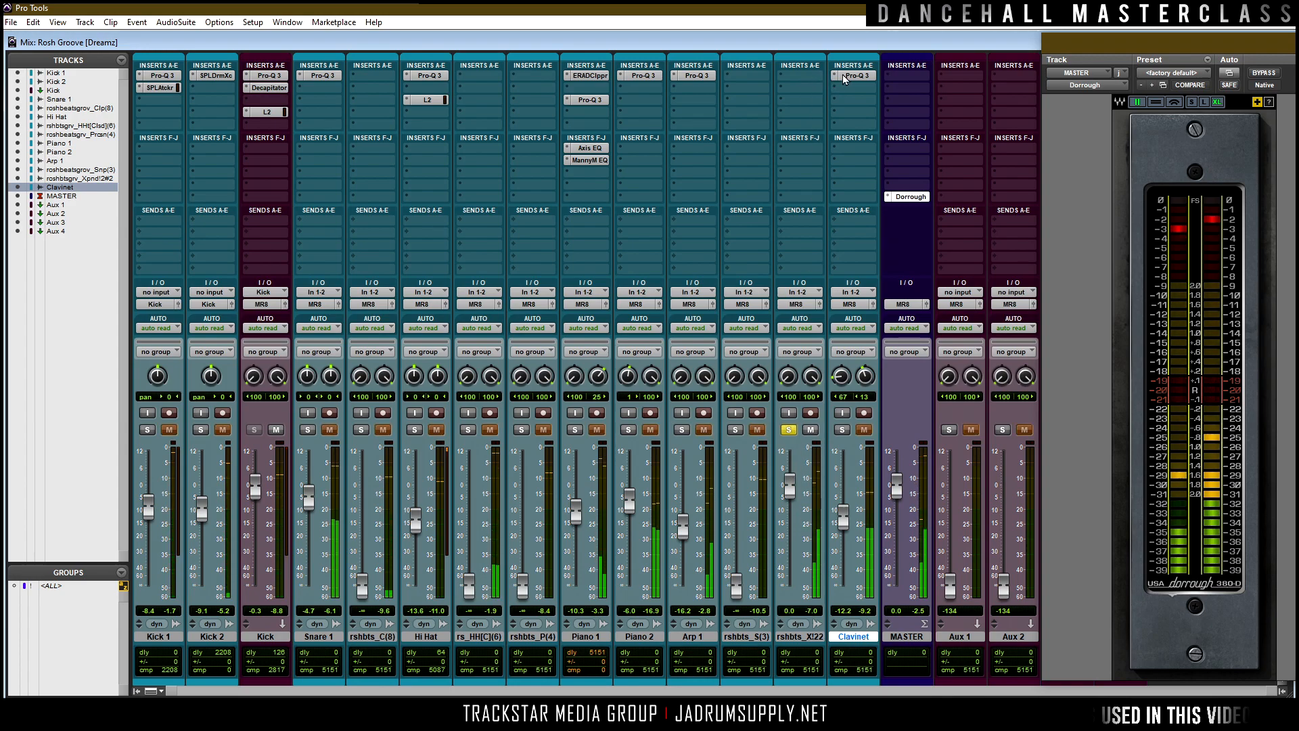
Give the Xpand!2 #2 track a copied Pro-Q 3 reset to Default Setting, with a 36 dB/oct low cut at 261.30 Hz.
left_click(801, 78)
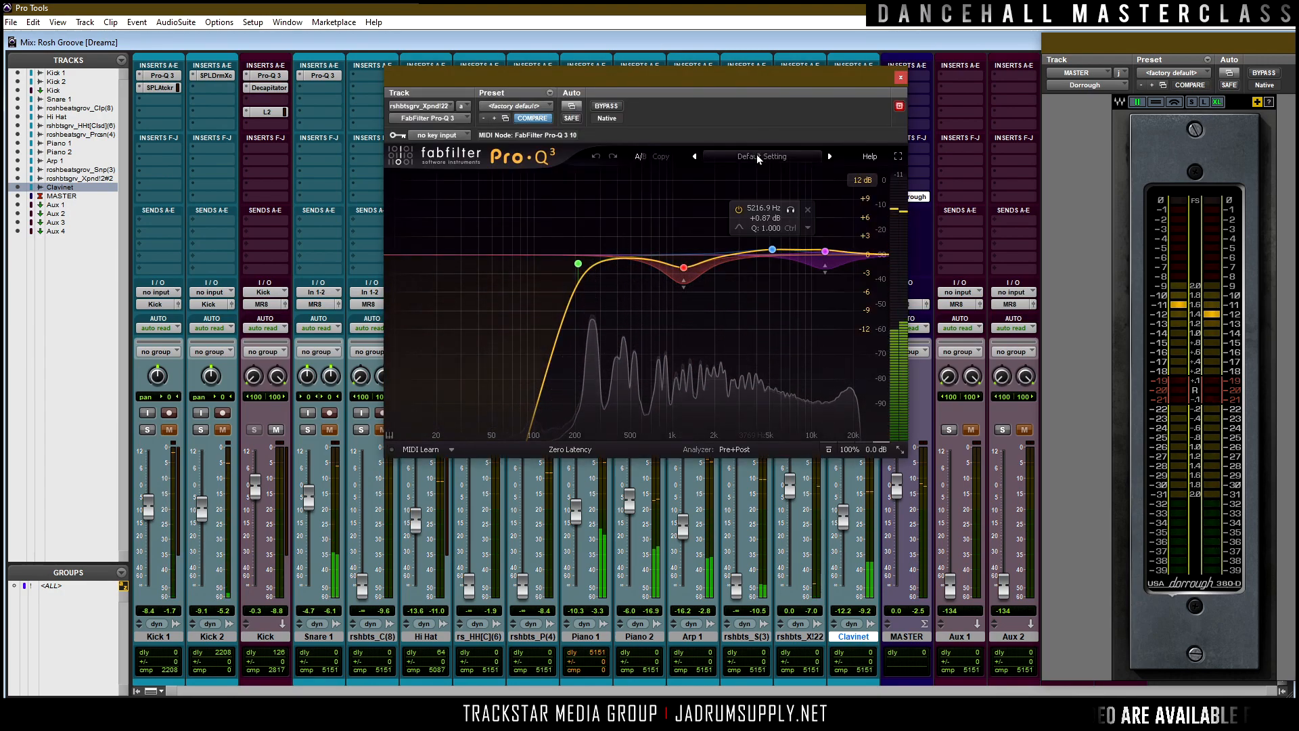
left_click(756, 156)
left_click(752, 292)
left_click_drag(399, 255, 595, 264)
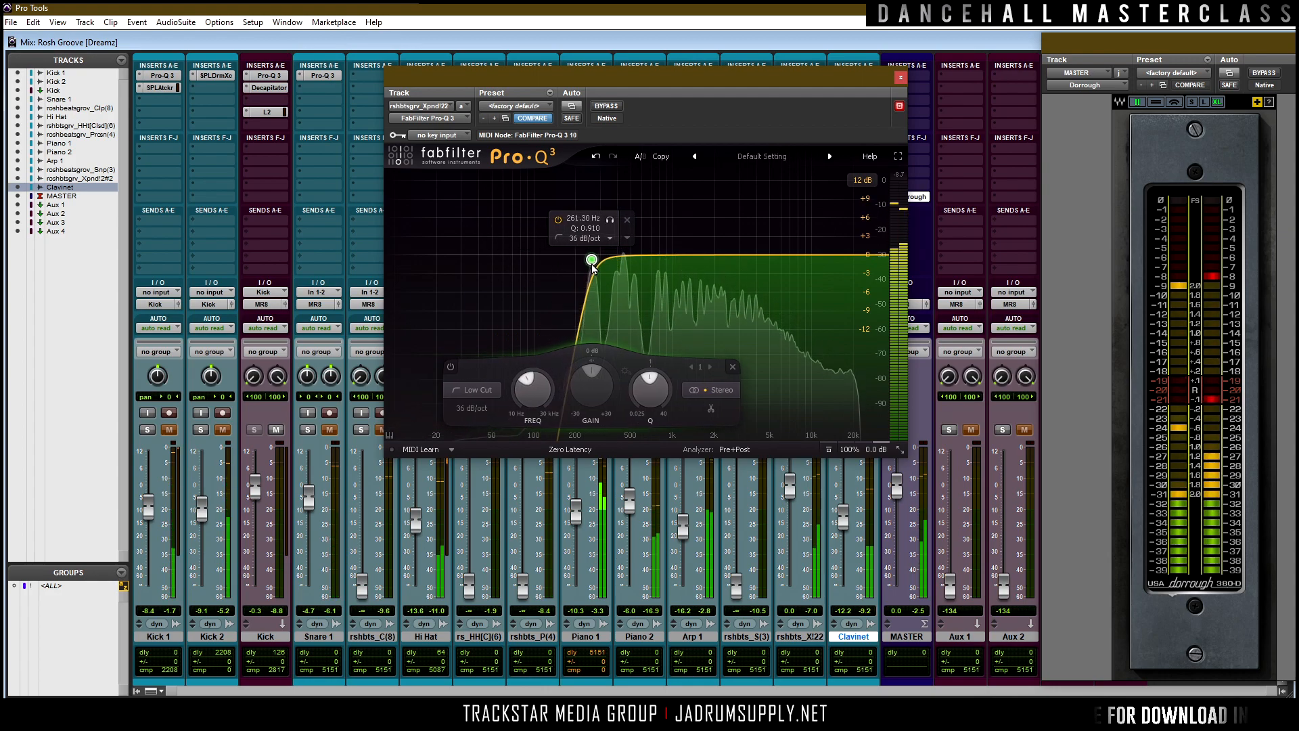
Add a +0.76 dB band at 10574 Hz to the same EQ, make it dynamic and change its shape to Bell.
left_click(816, 253)
left_click_drag(816, 253, 815, 254)
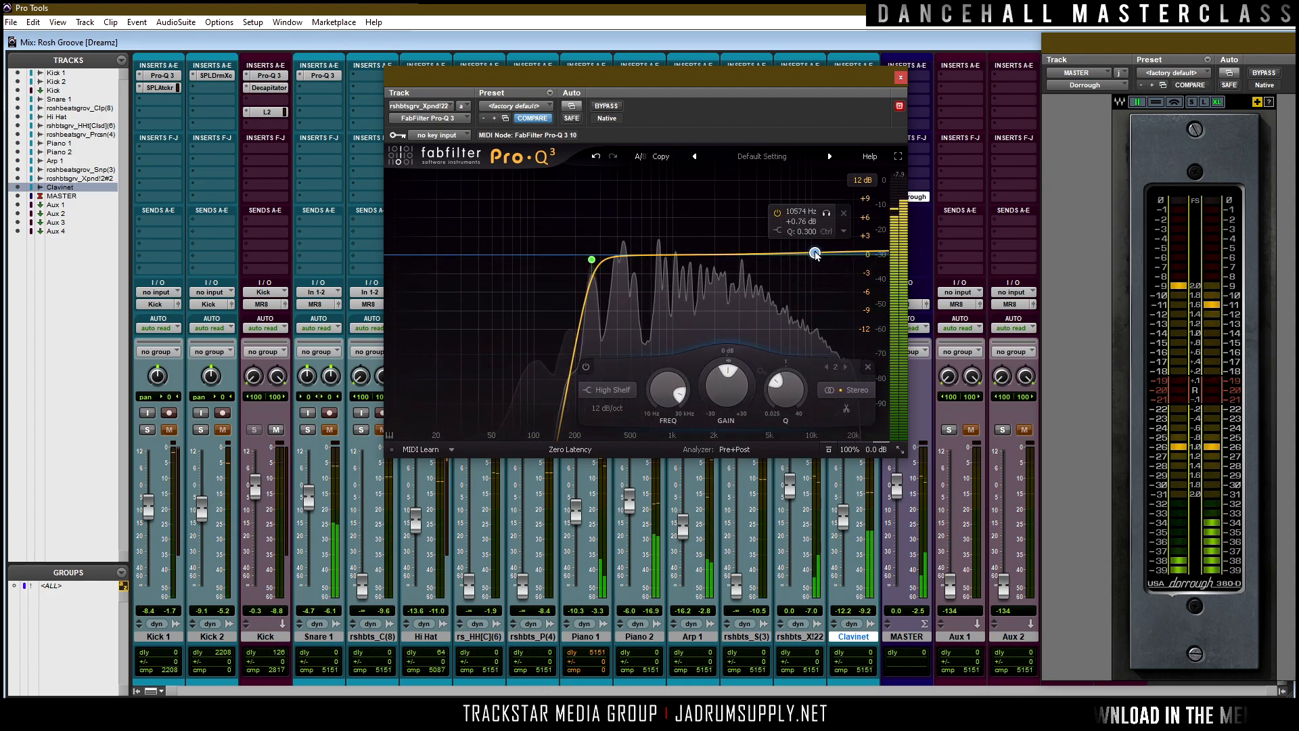
right_click(814, 254)
left_click(840, 286)
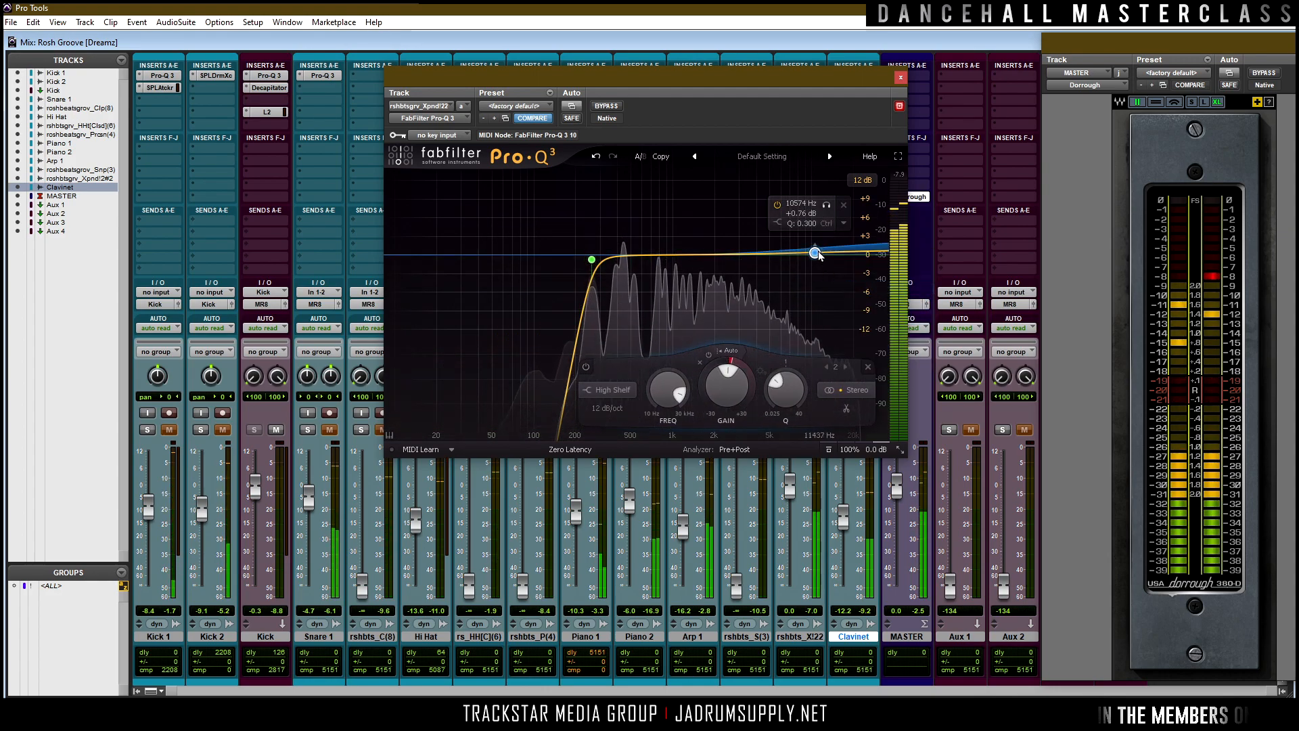
right_click(814, 252)
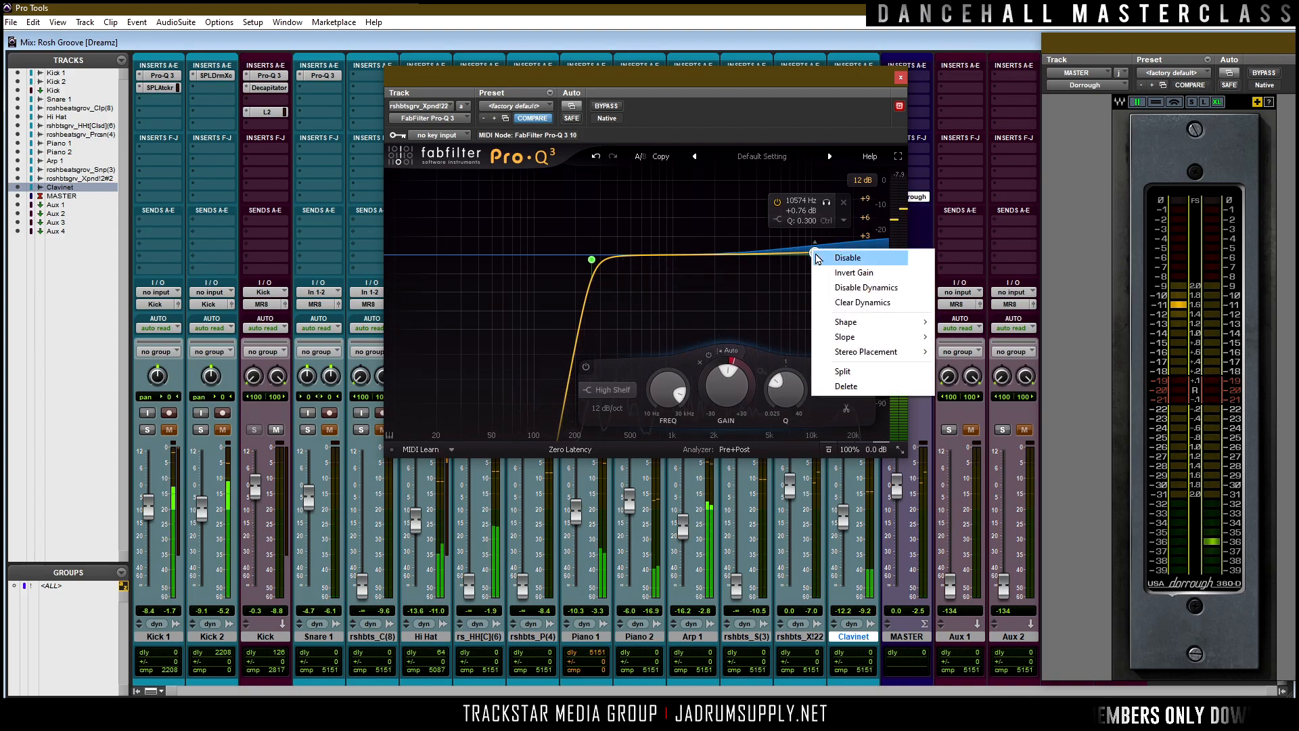
mouse_move(873, 322)
left_click(970, 323)
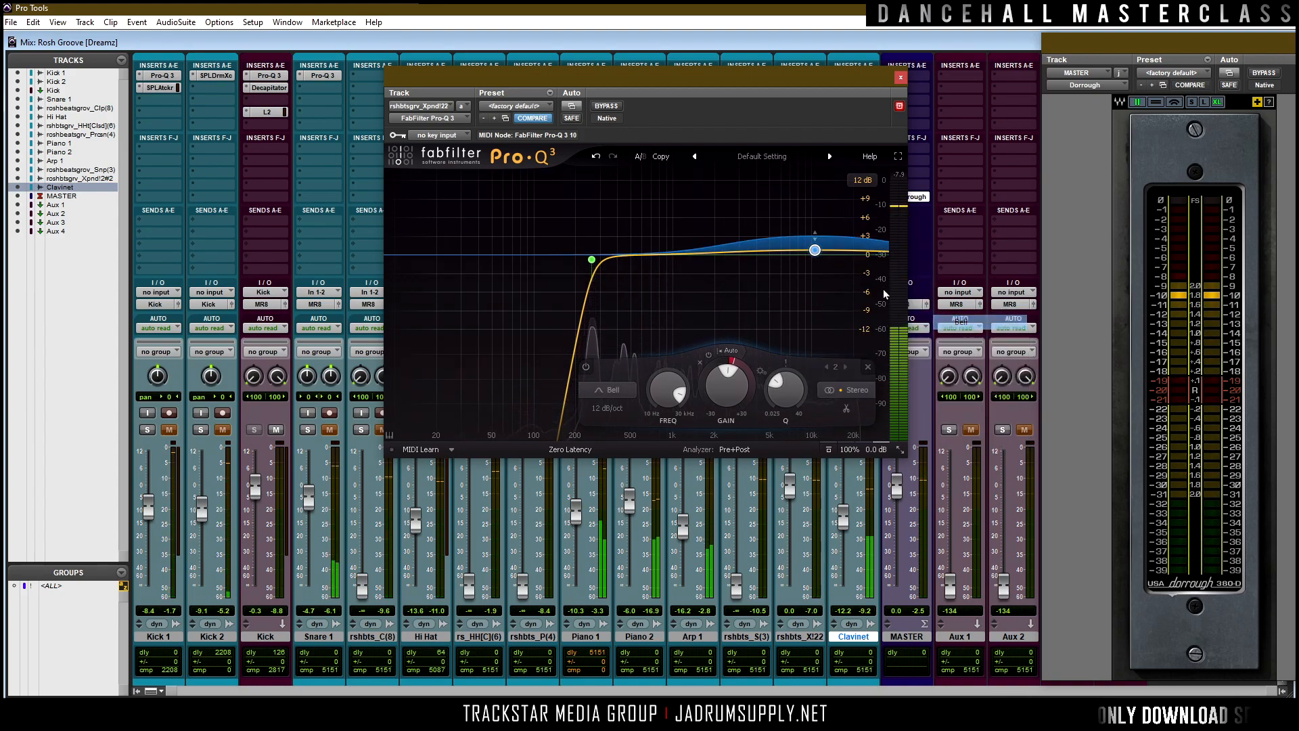
Set the dynamic bell to 11309 Hz, -1.64 dB and a Q of 0.684 with an upward range, and close the EQ.
left_click_drag(816, 253, 819, 261)
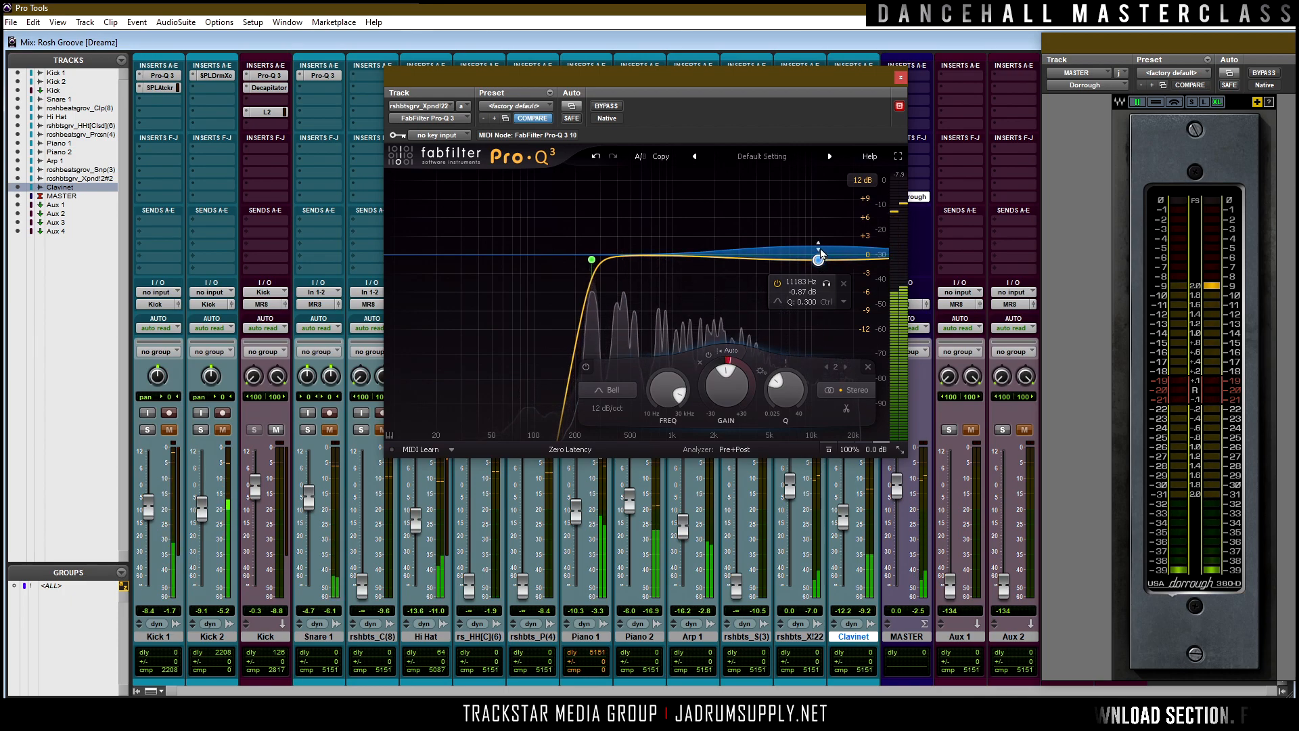
key("space")
scroll(818, 262, "up", 4)
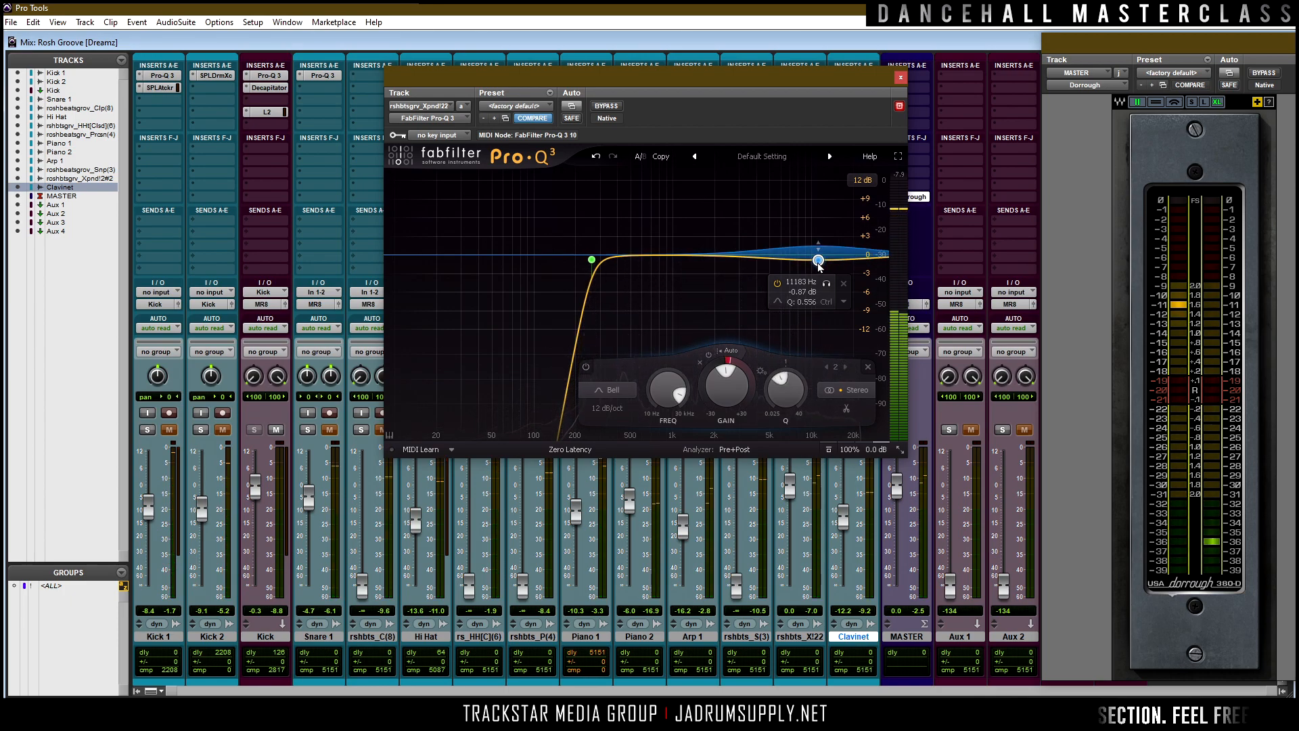
left_click_drag(817, 262, 819, 266)
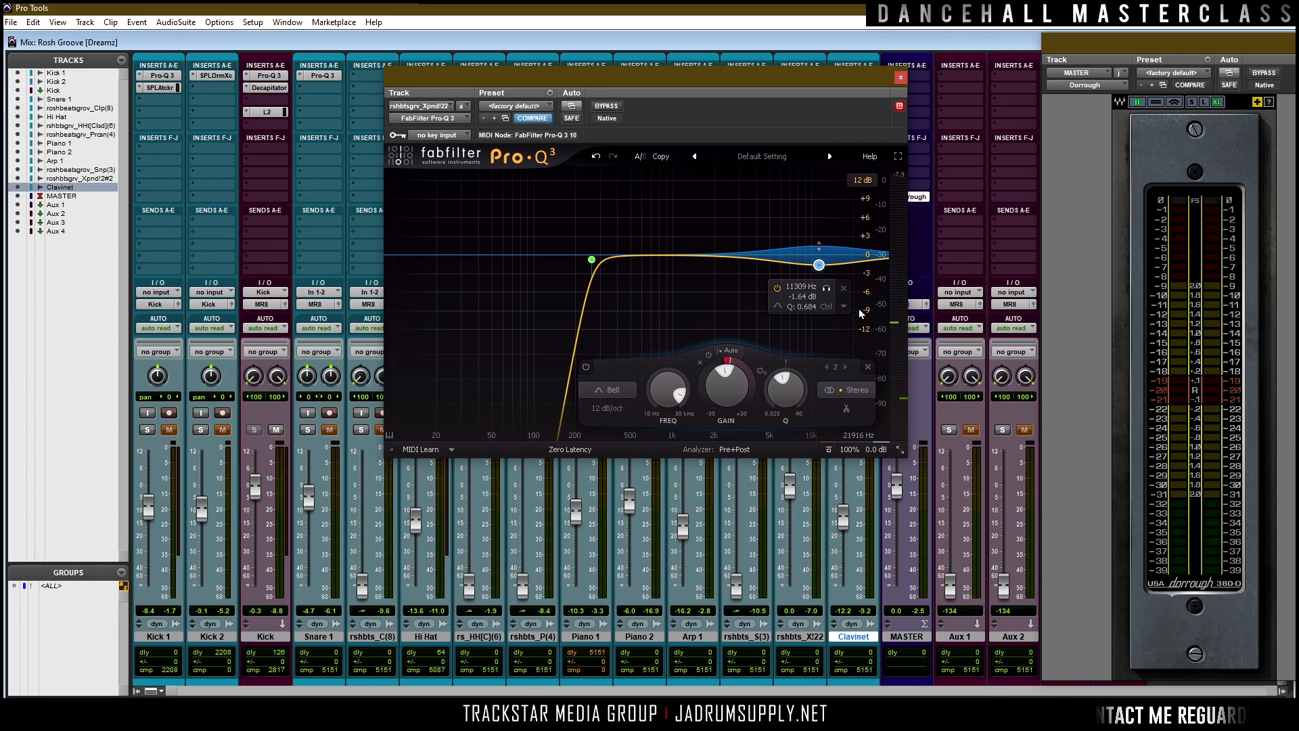
key("space")
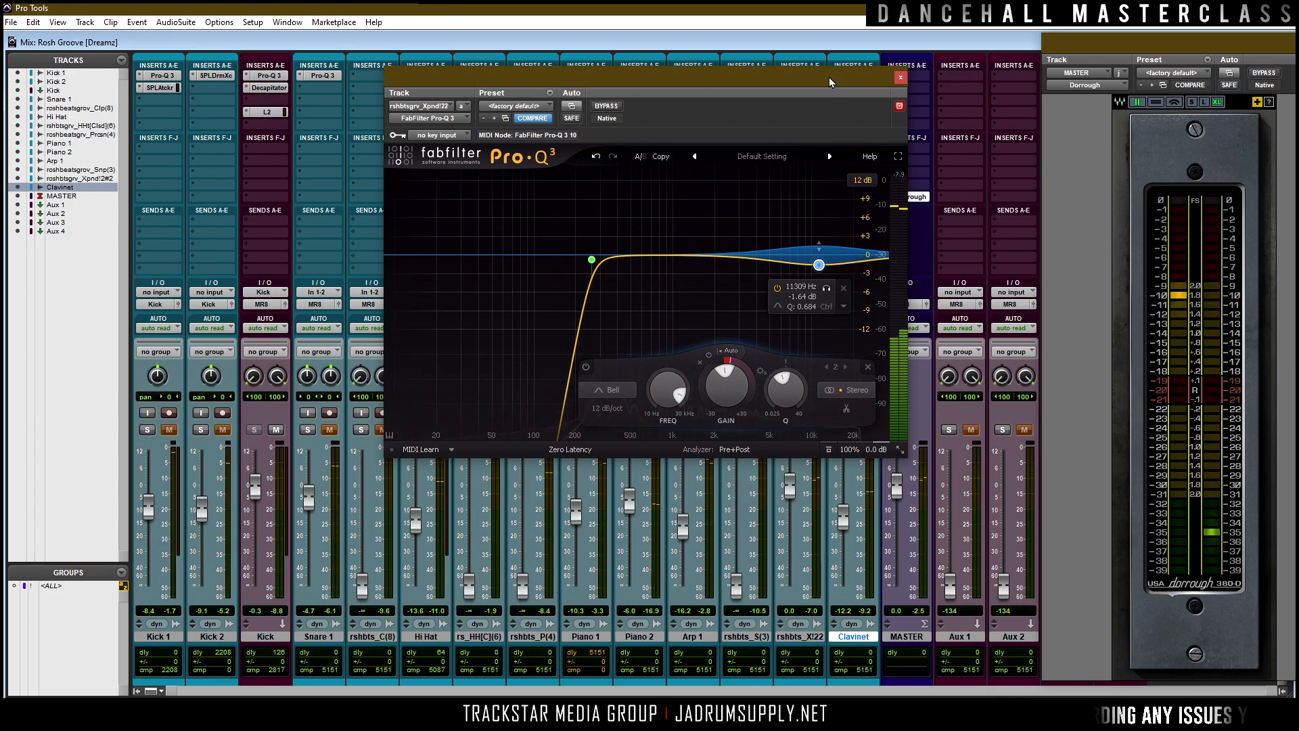
left_click(901, 77)
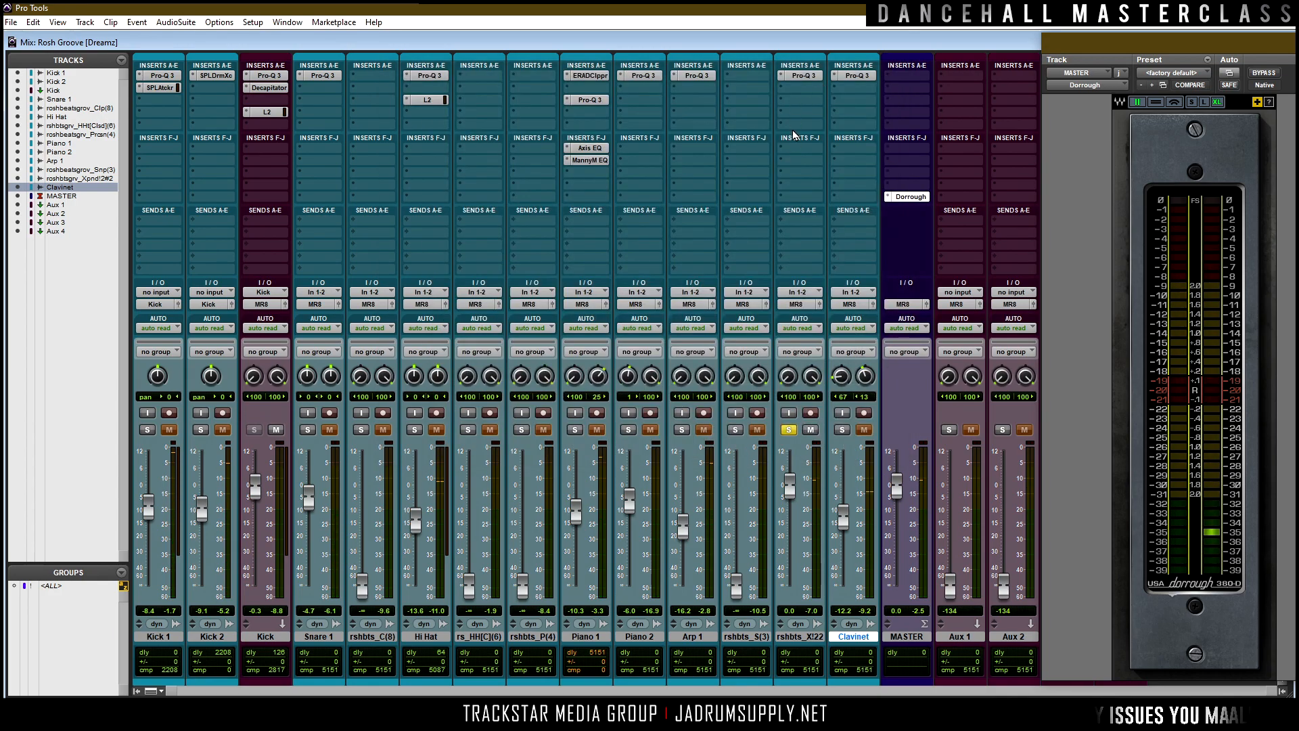
Rename the soloed Xpand!2 #2 track as Strings.
double_click(789, 634)
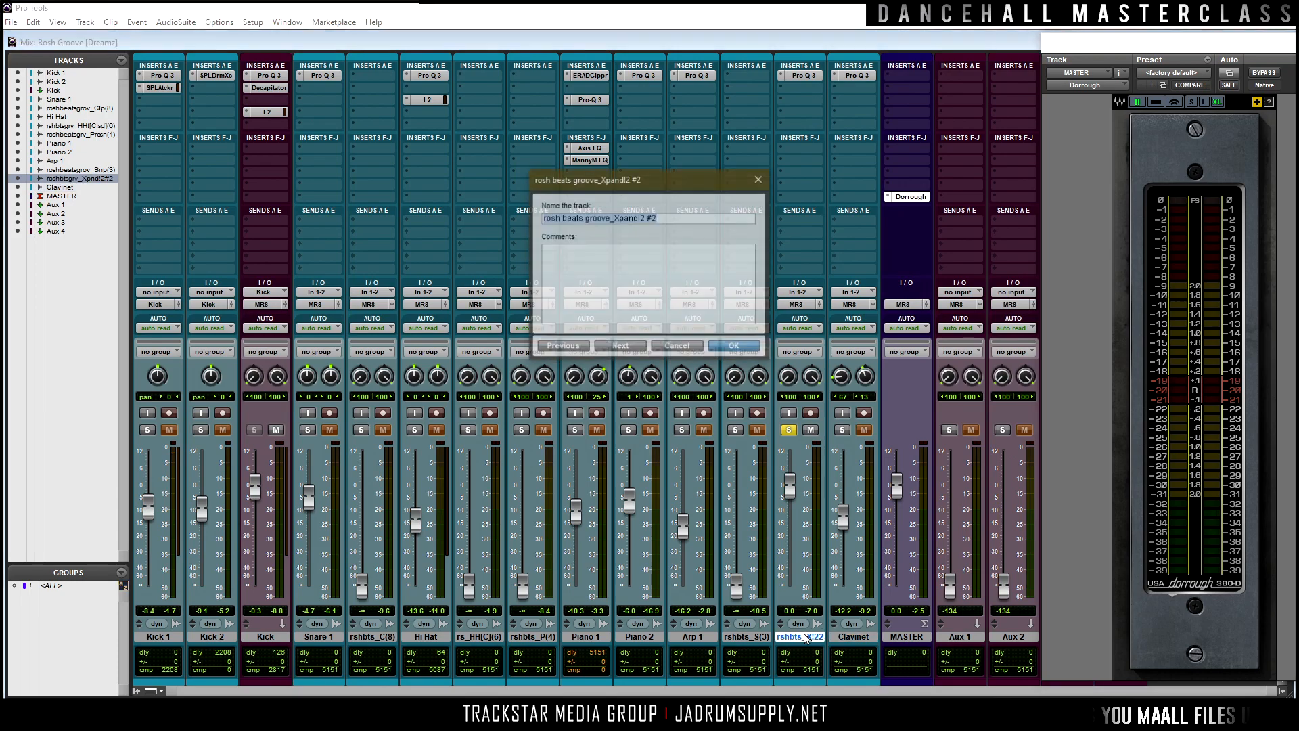
type("Strings")
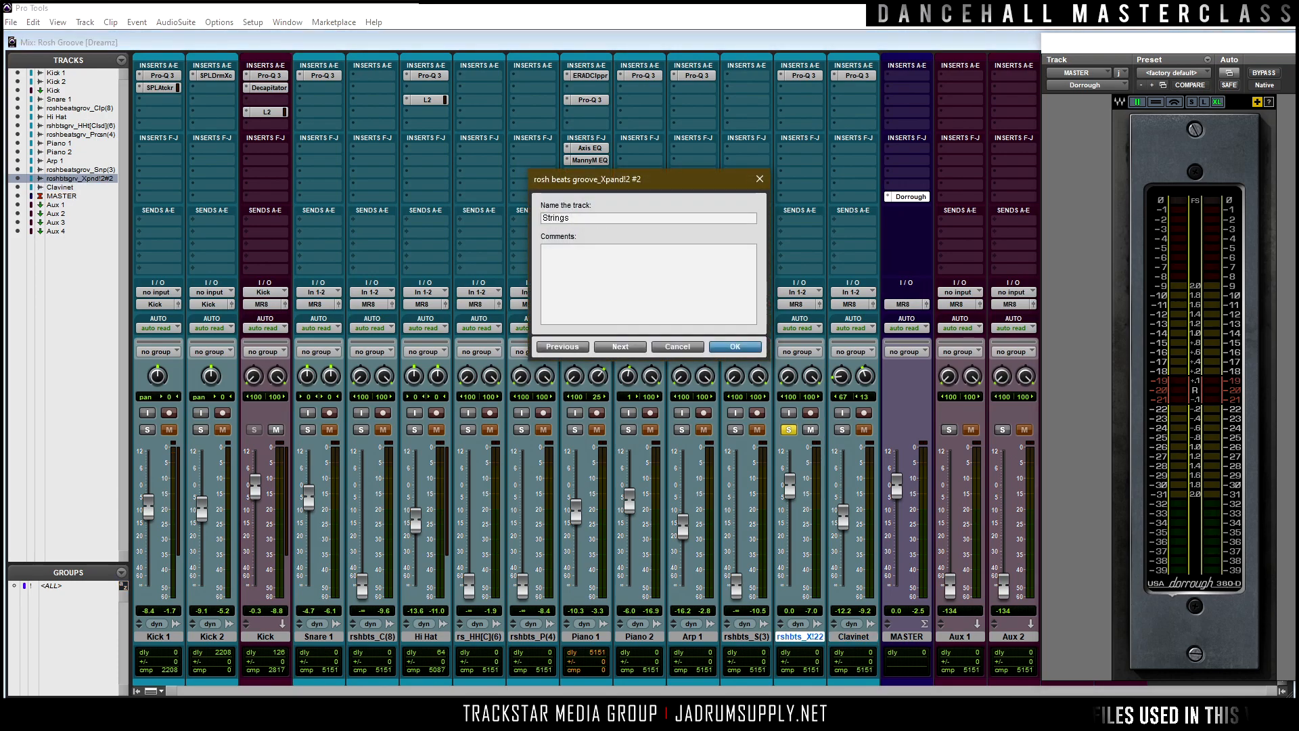
key("Return")
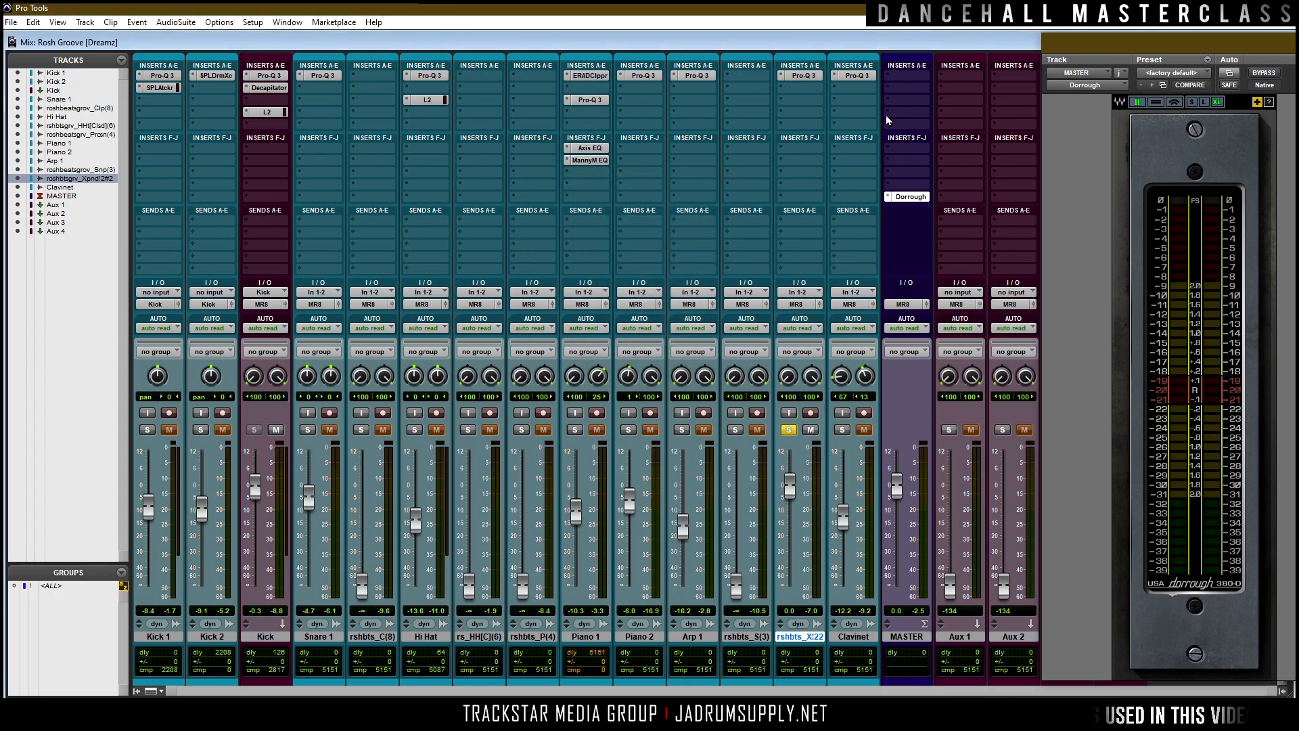
Insert the IK Multimedia TR5 EQ-73 below the Pro-Q 3 on the Strings track.
left_click(794, 89)
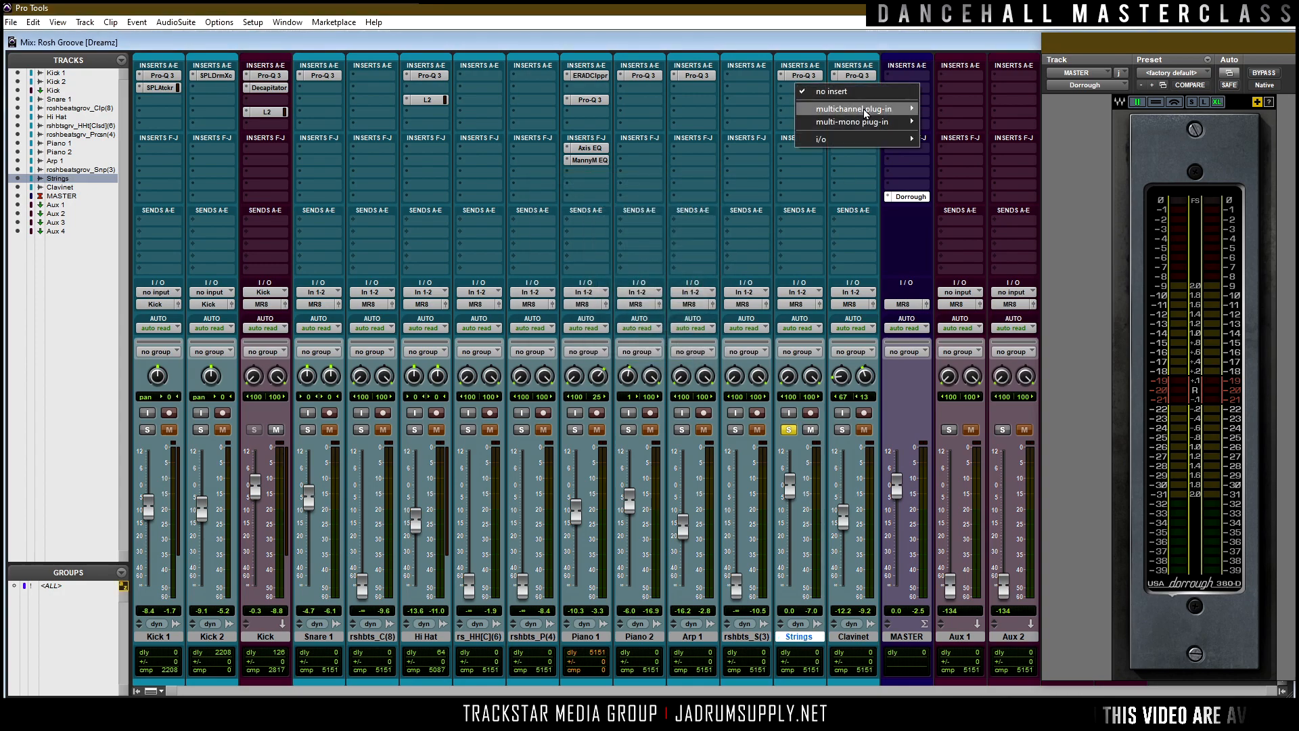
mouse_move(866, 113)
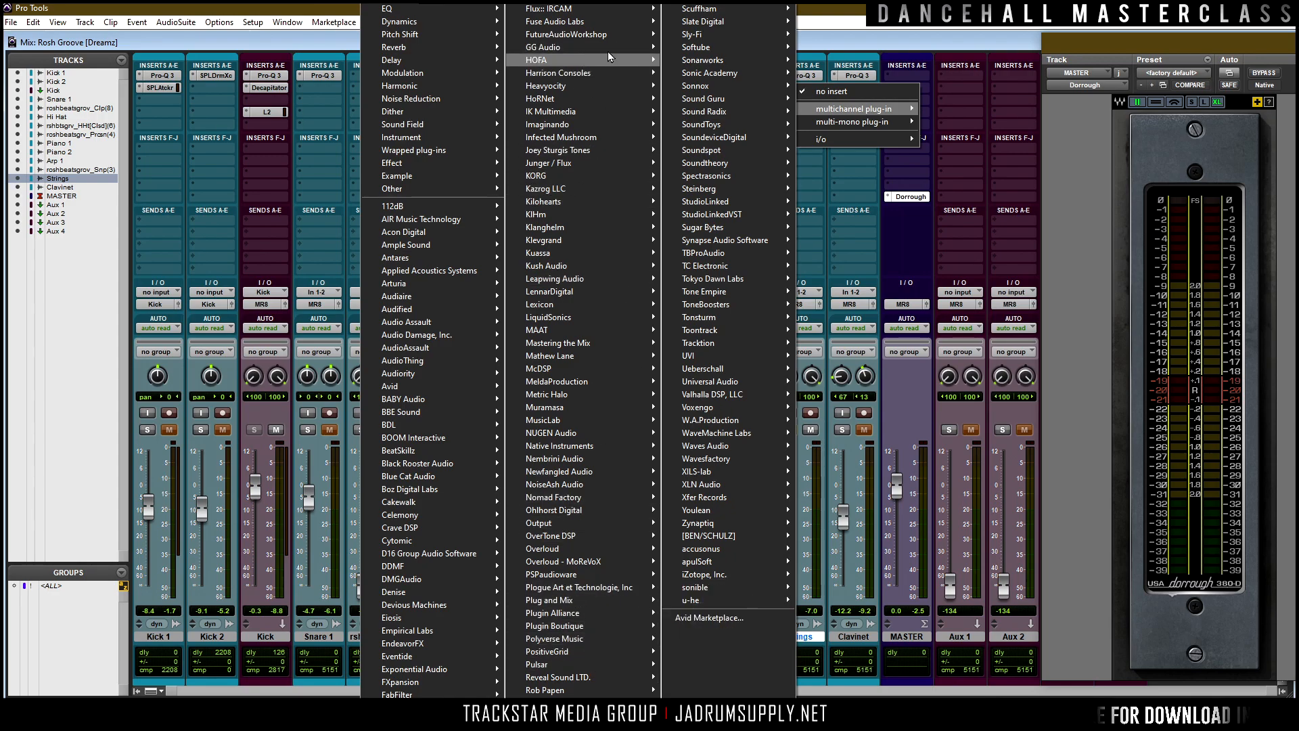
mouse_move(592, 115)
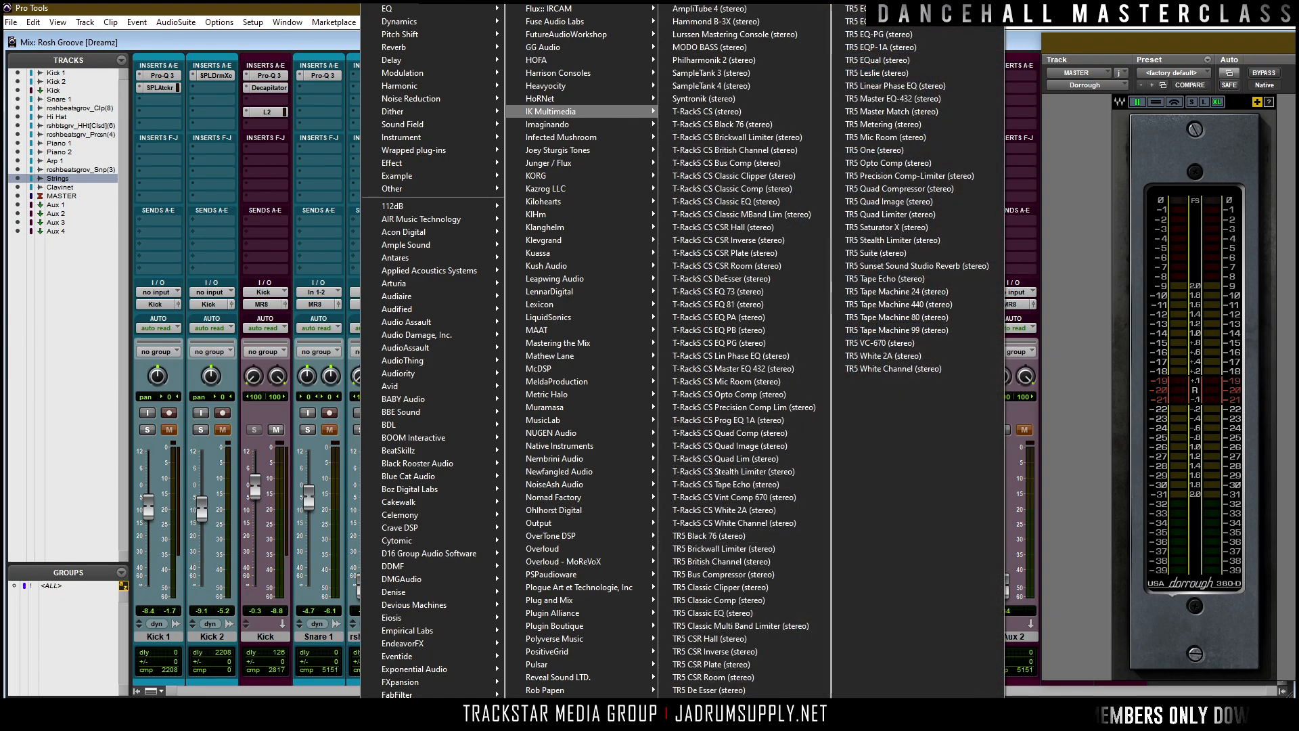
left_click(724, 686)
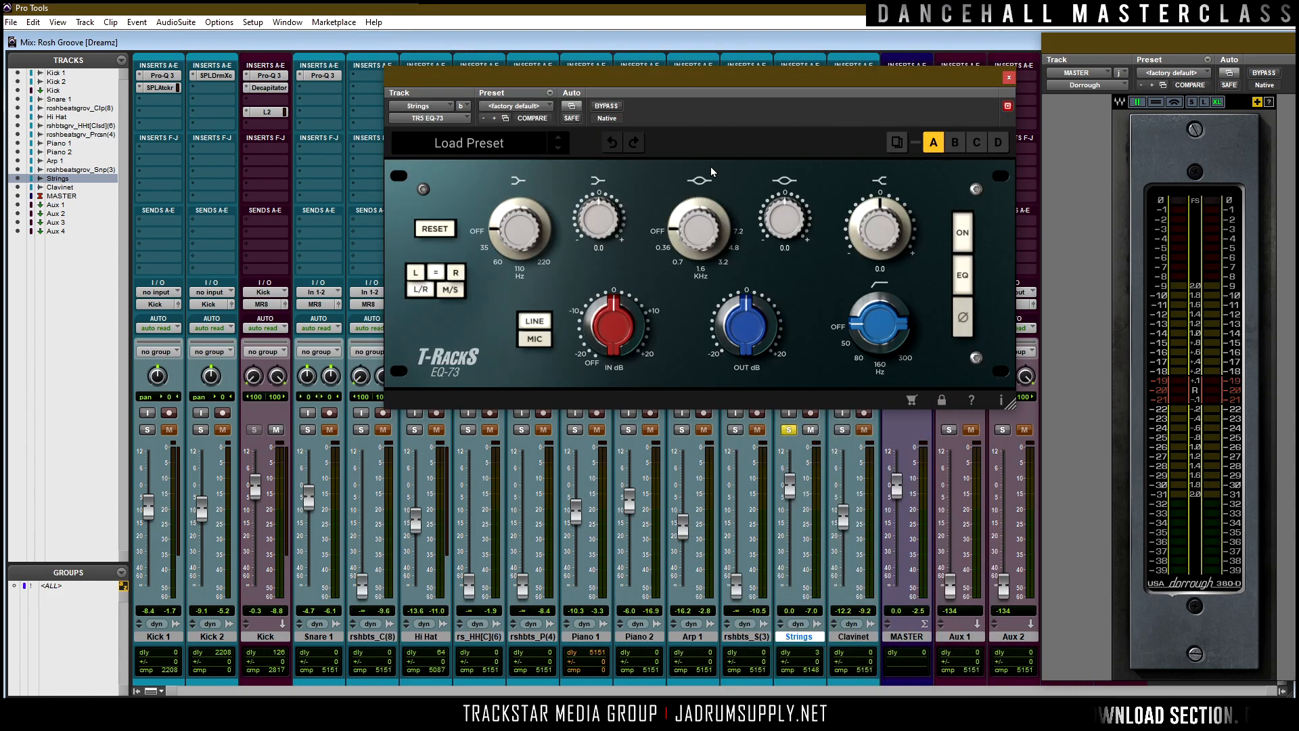
left_click_drag(773, 77, 471, 178)
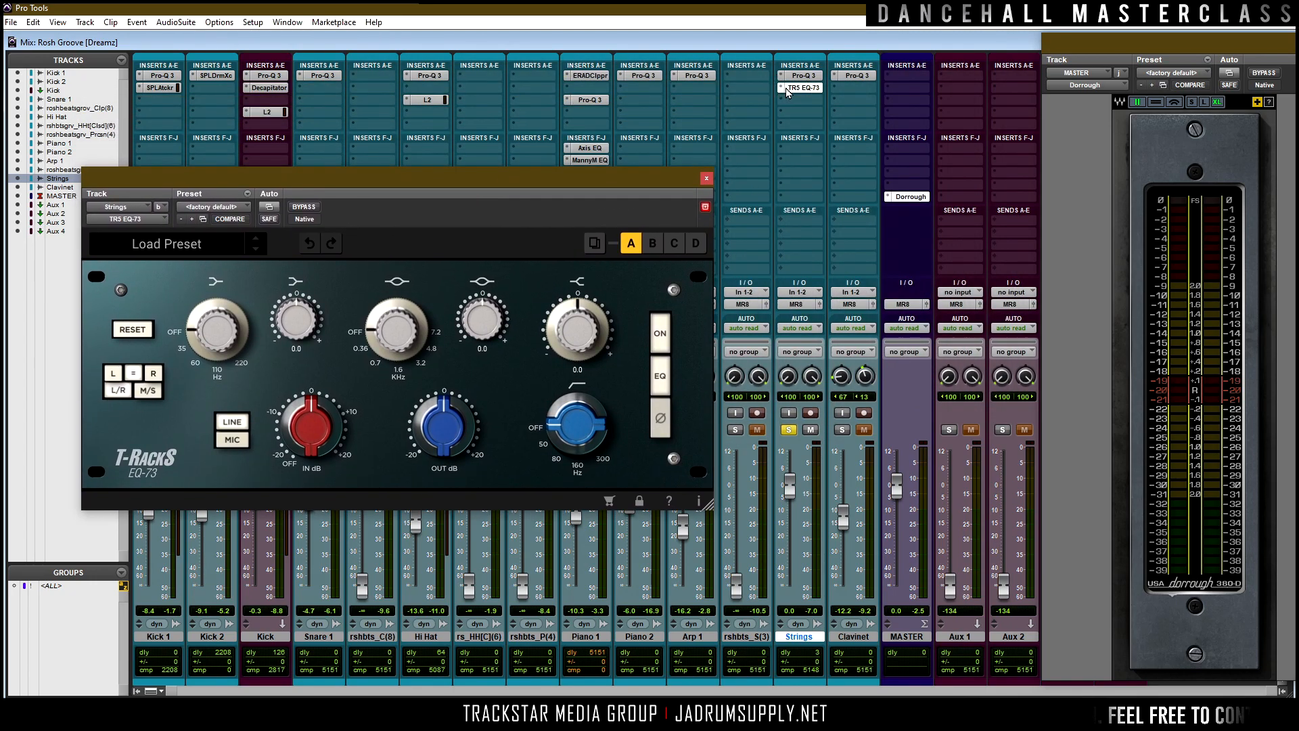
Replace the Strings' second insert with the TR5 EQ-81 and engage its high-pass filter.
left_click(788, 93)
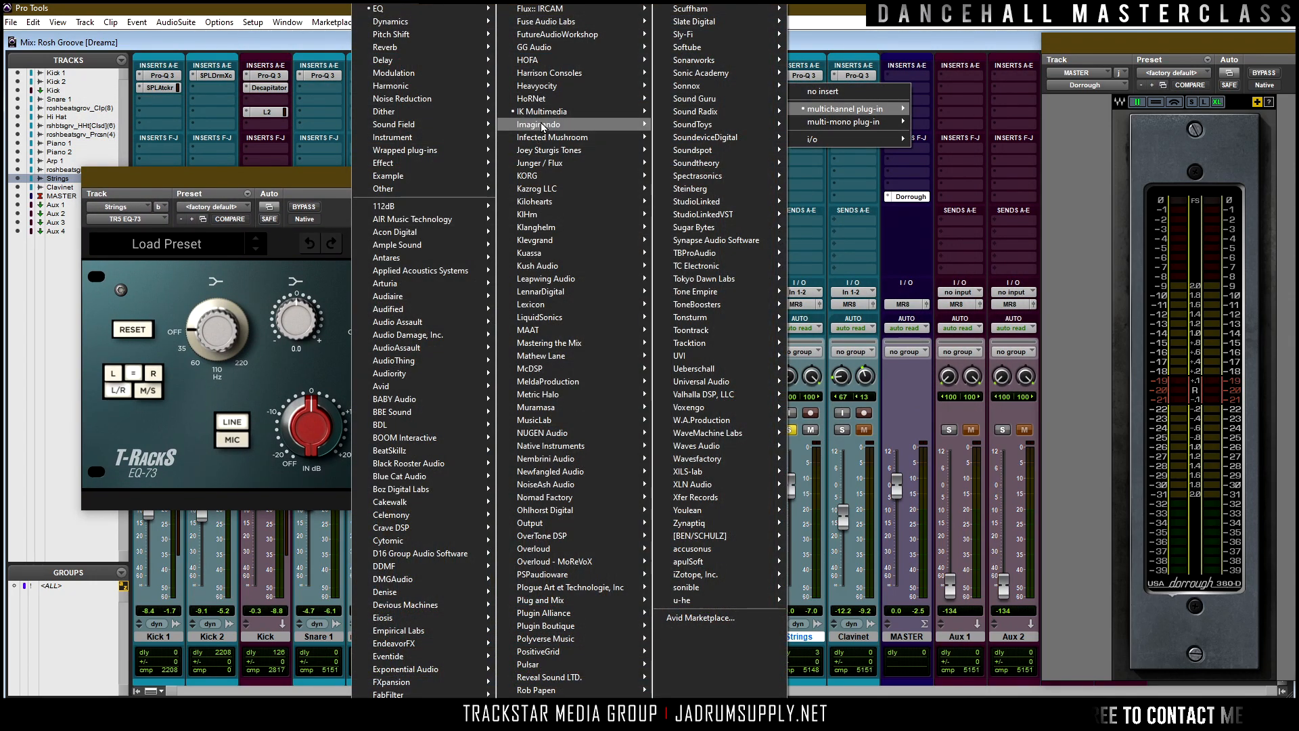
mouse_move(572, 113)
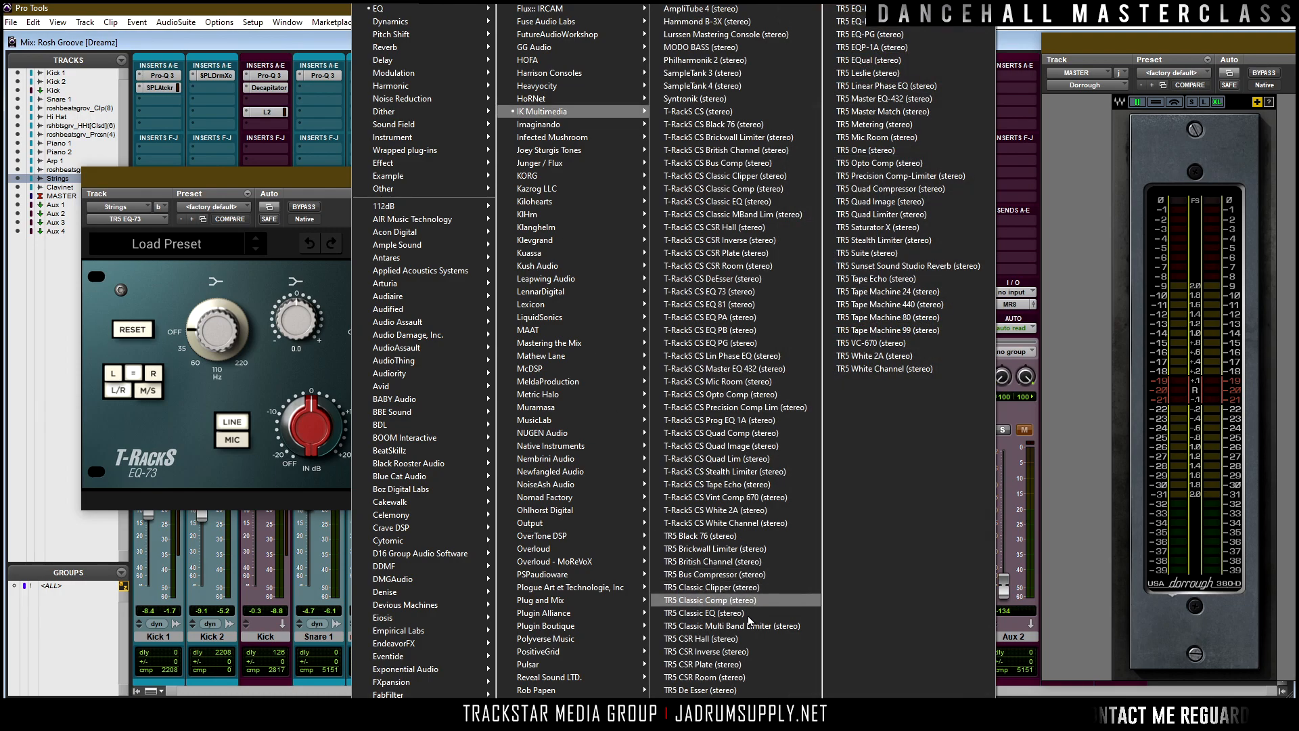
left_click(660, 600)
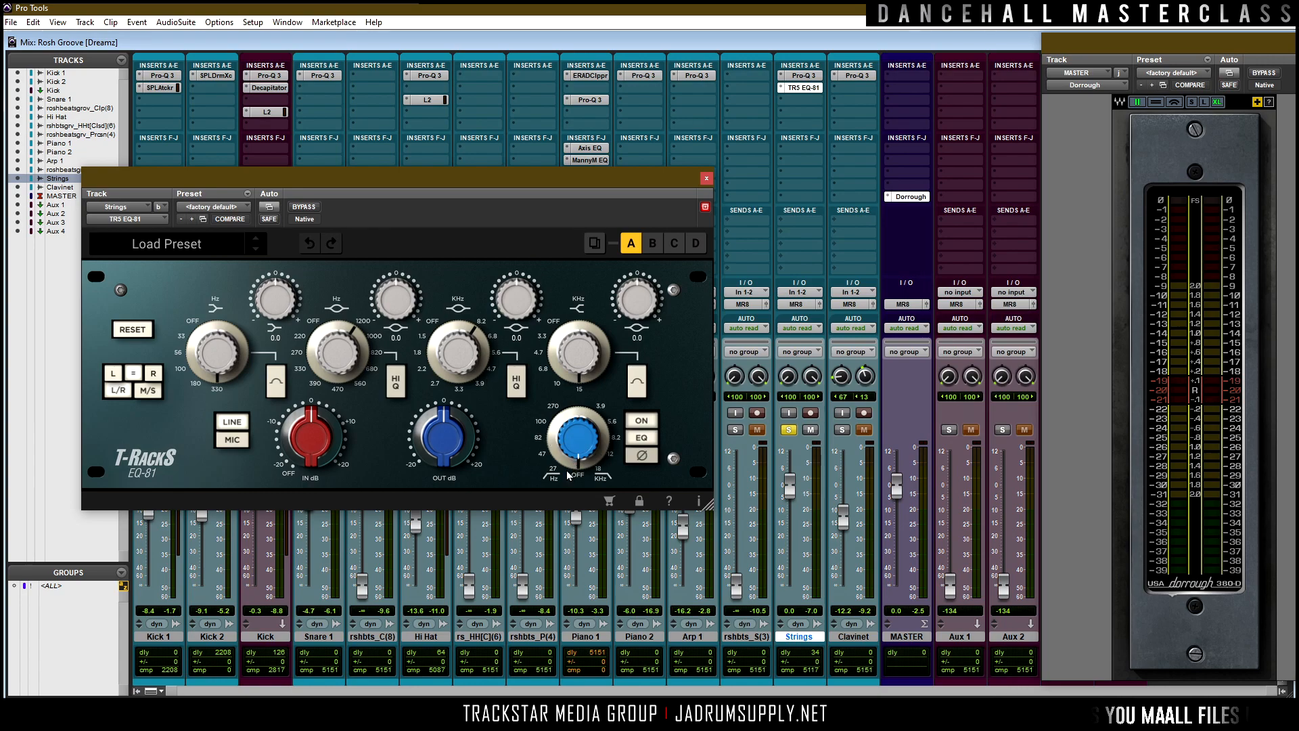
left_click_drag(591, 172, 738, 184)
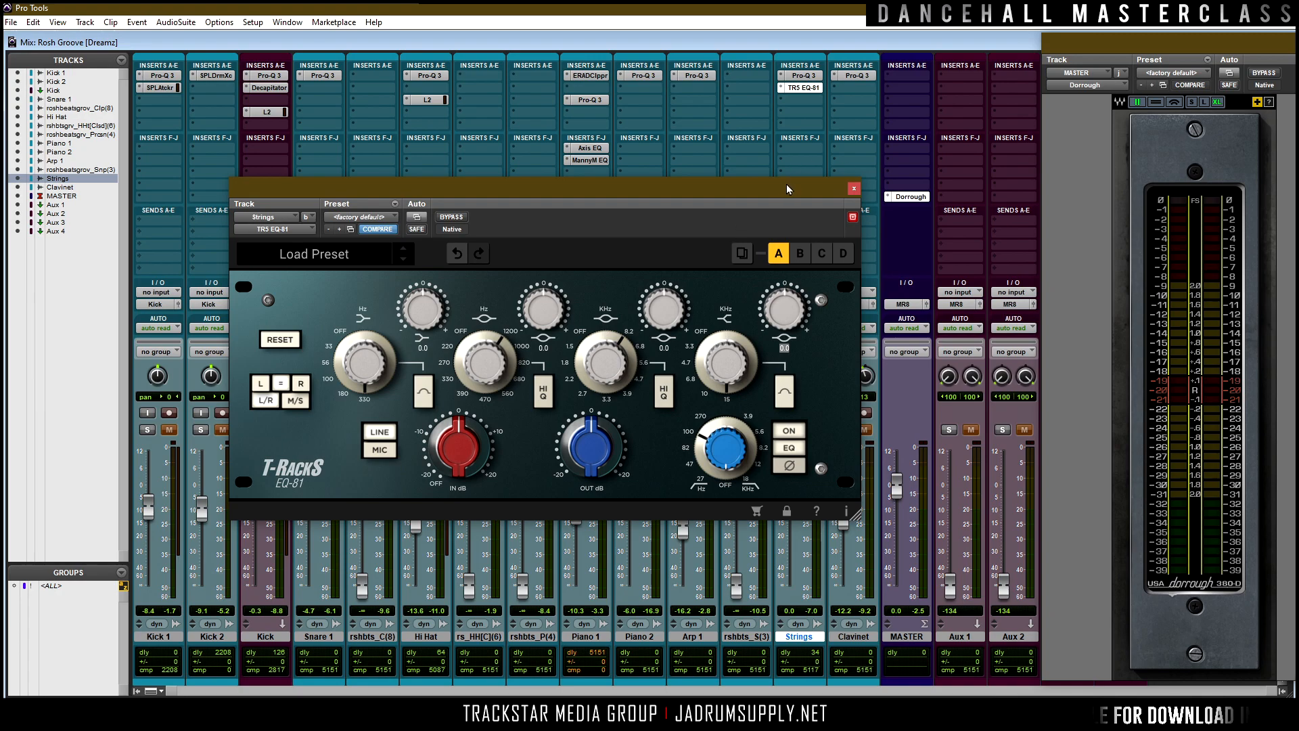
left_click_drag(793, 192, 762, 92)
Clear the Strings solo, bypass the TR5 EQ-81 and lower the Strings level while the full mix plays.
key("alt+shift+s")
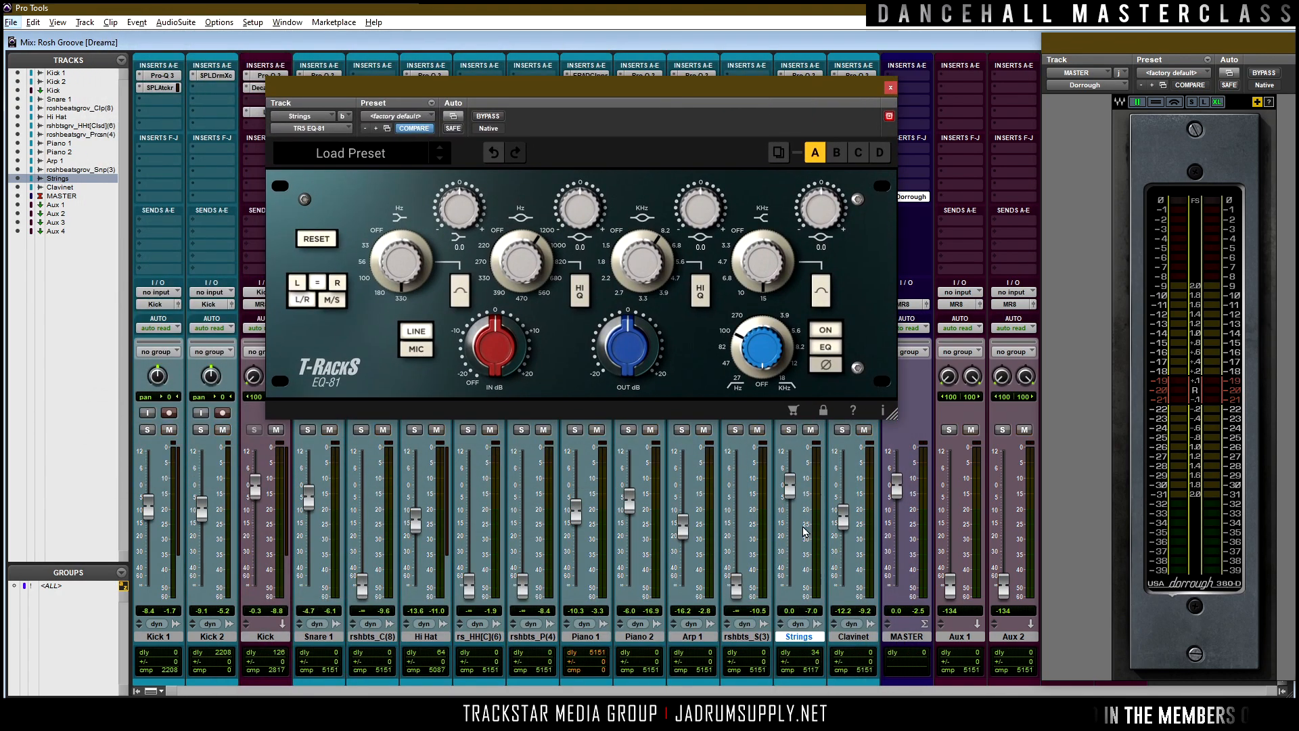
key("space")
key("Escape")
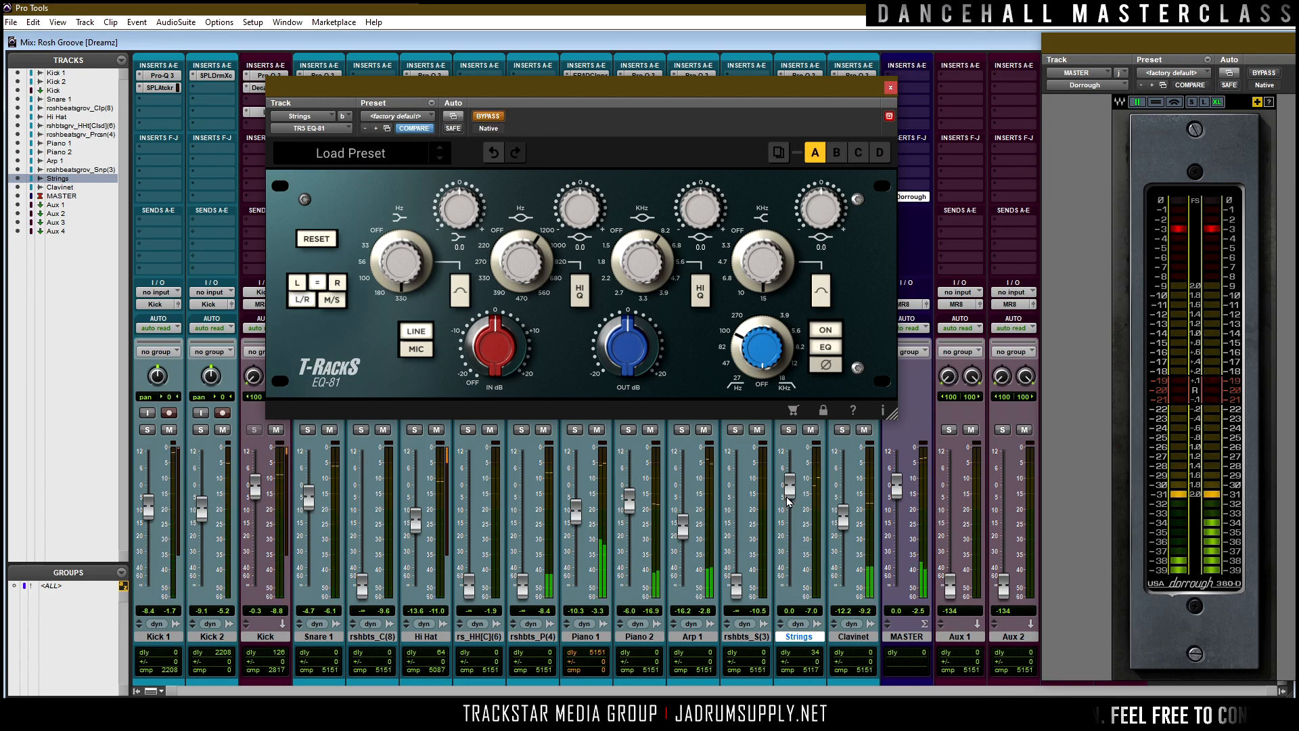
left_click_drag(794, 506, 793, 516)
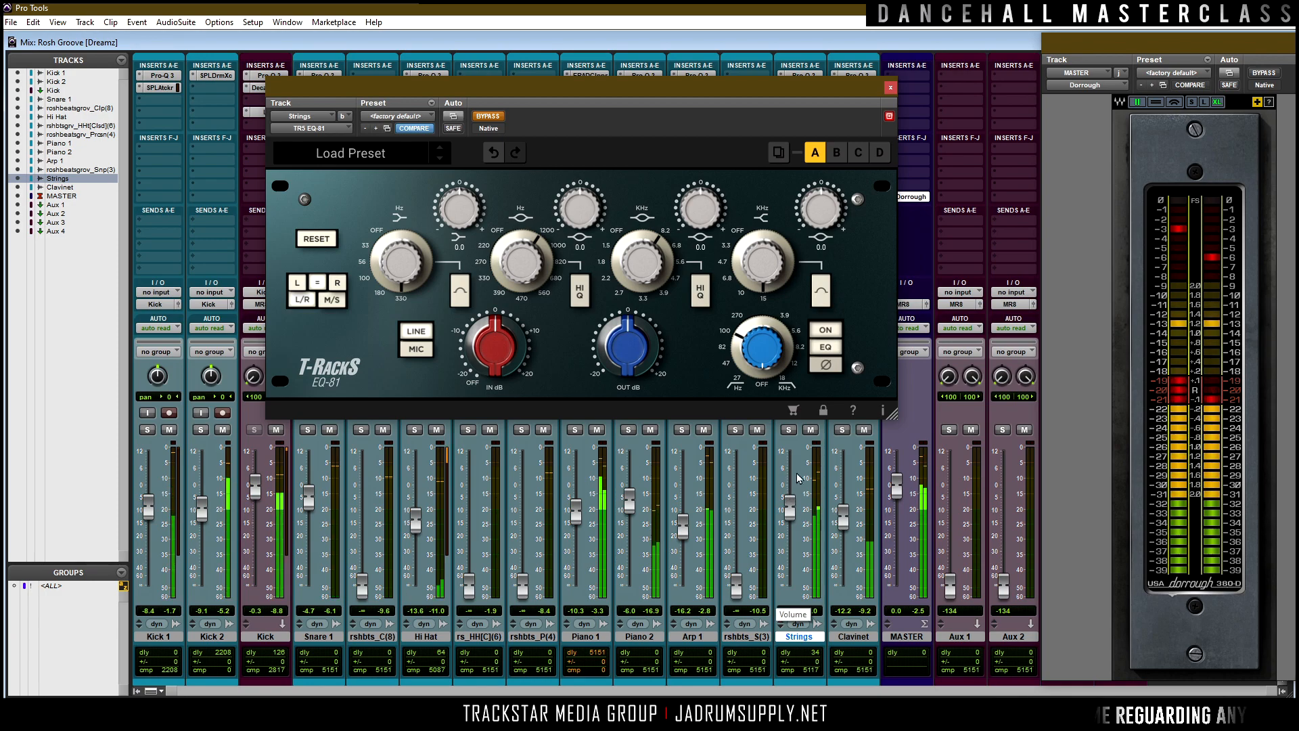
Re-engage the Strings' EQ-81 and set its band gains to -1.7, 0.7, 1.7 and 2.8 dB from low to high.
left_click_drag(744, 100, 659, 68)
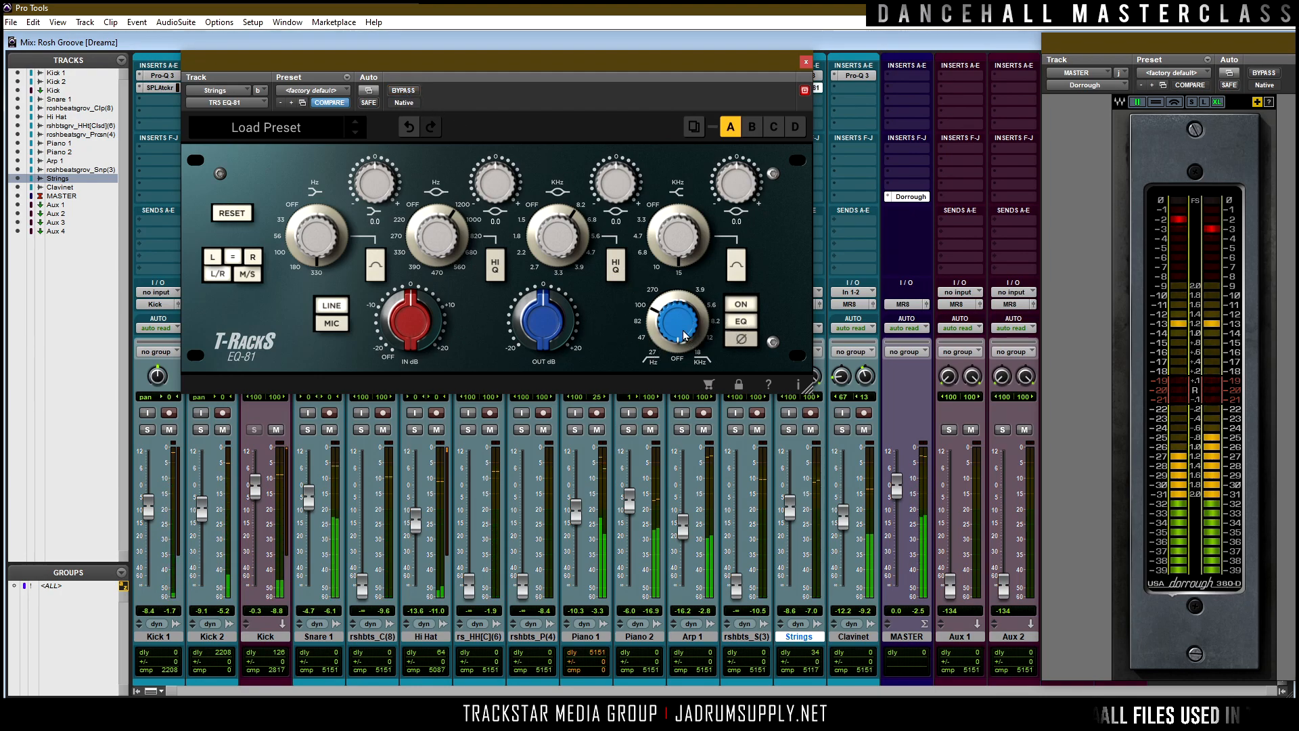
left_click_drag(729, 201, 732, 187)
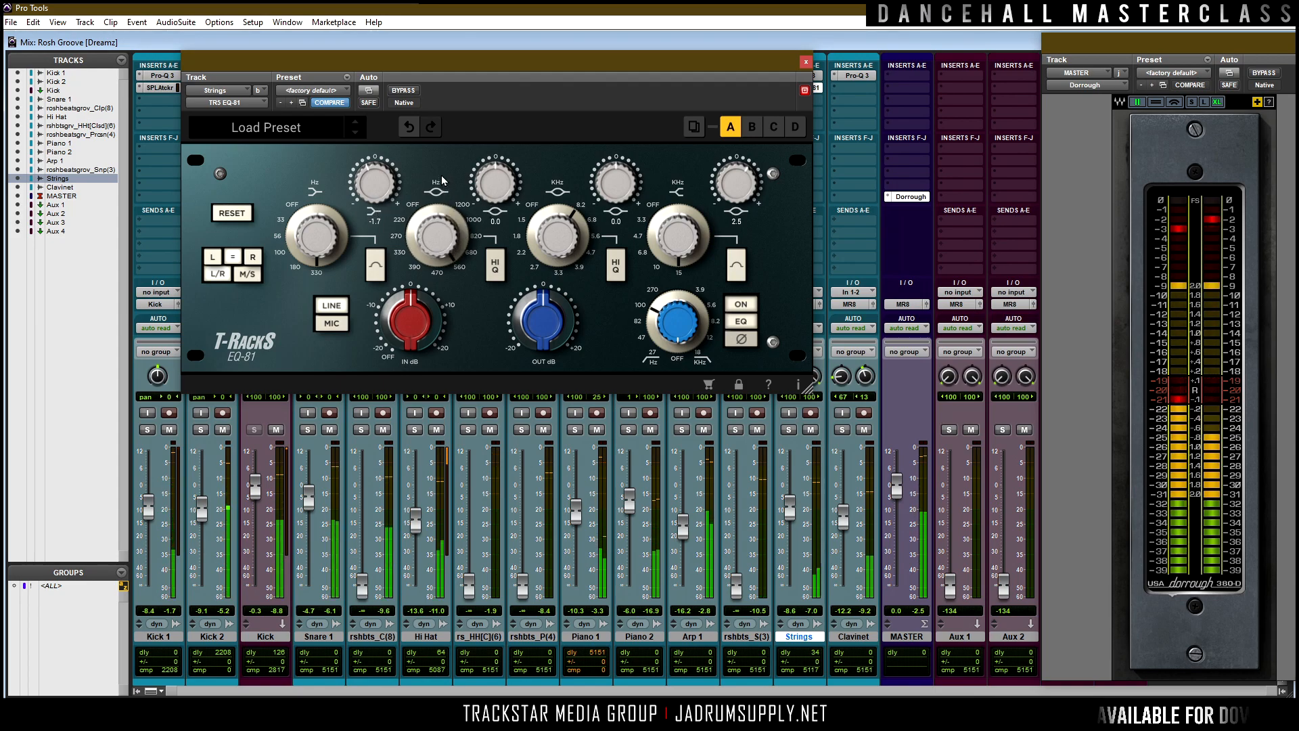
left_click_drag(445, 219, 448, 227)
left_click_drag(502, 182, 504, 196)
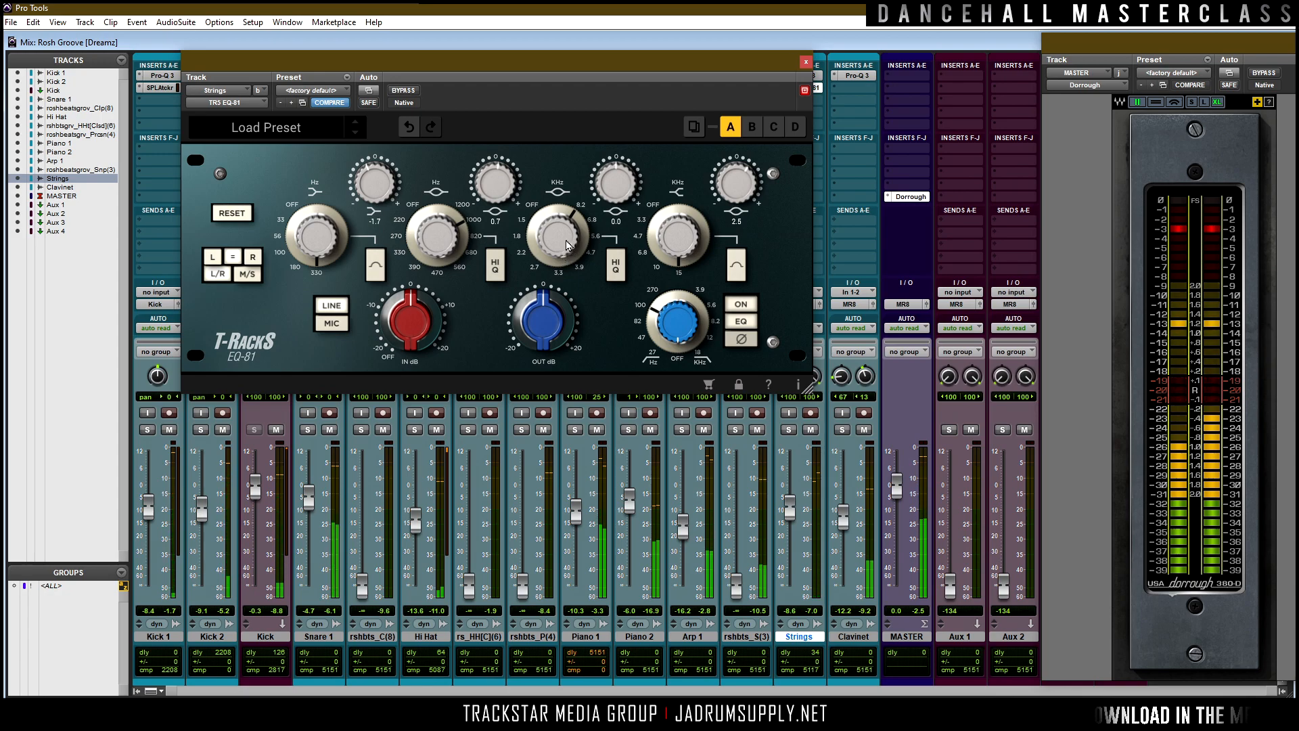
left_click_drag(609, 198, 607, 180)
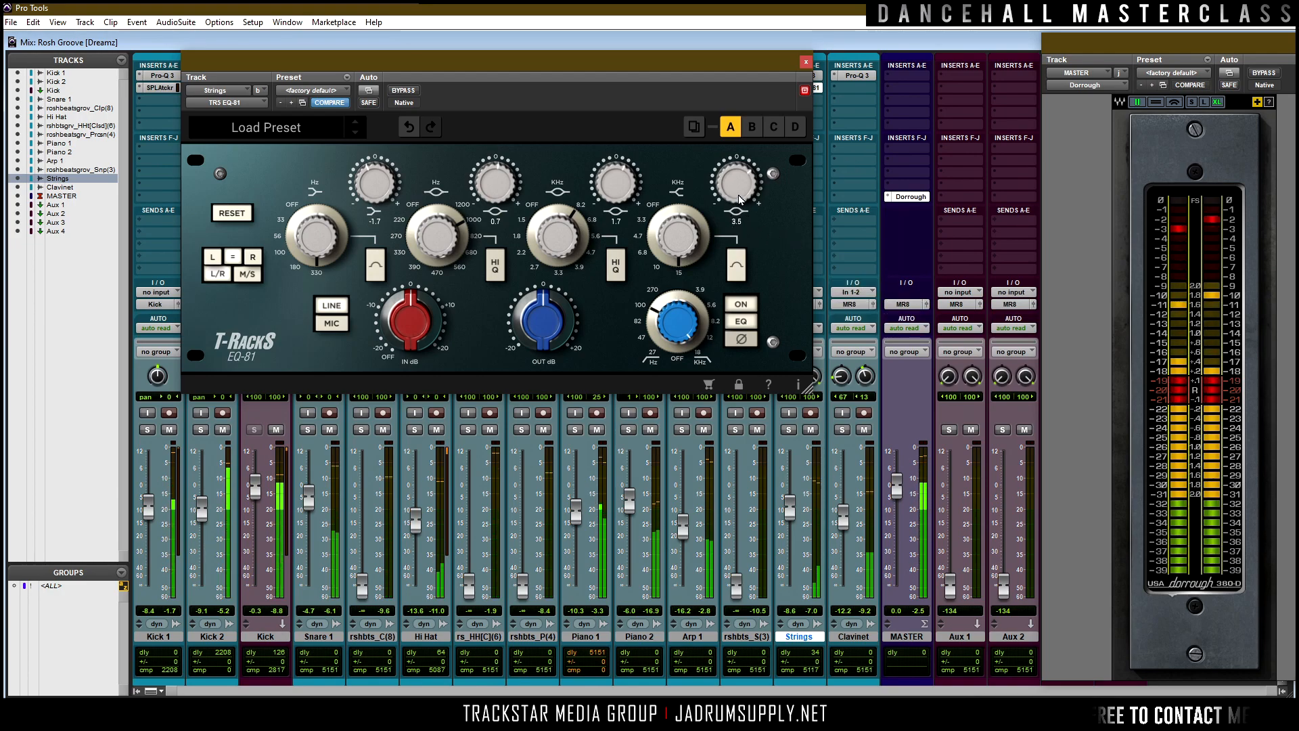
left_click_drag(744, 188, 745, 194)
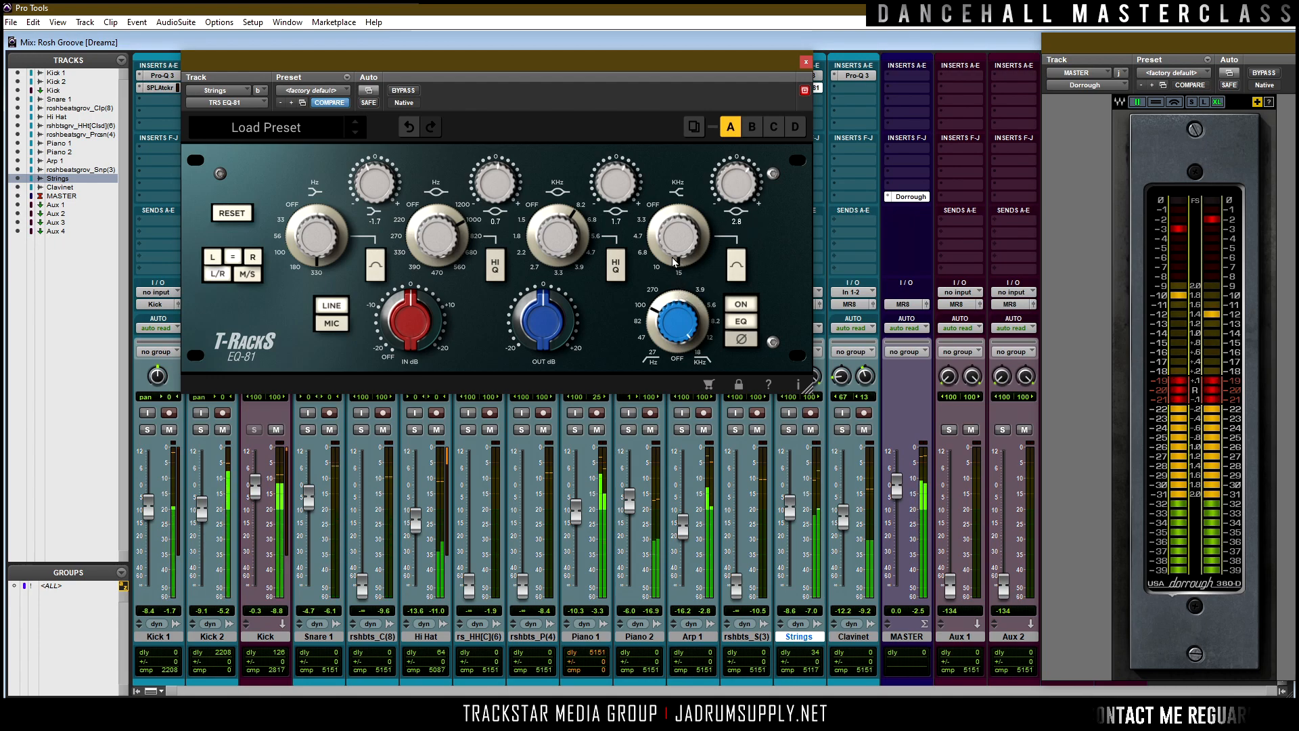
Compare the soloed Strings with the EQ-81 bypassed and active, finishing with the solo cleared and the plug-in window closed.
left_click(788, 429)
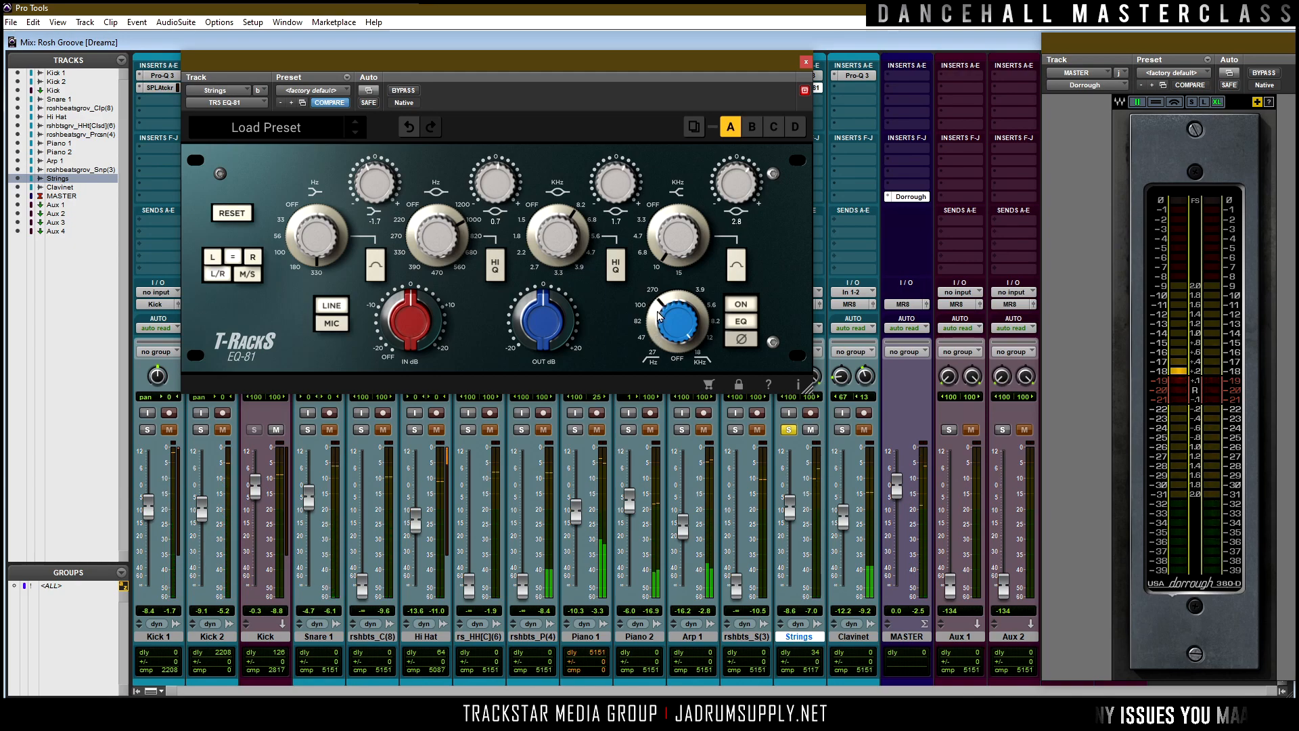
left_click(405, 93)
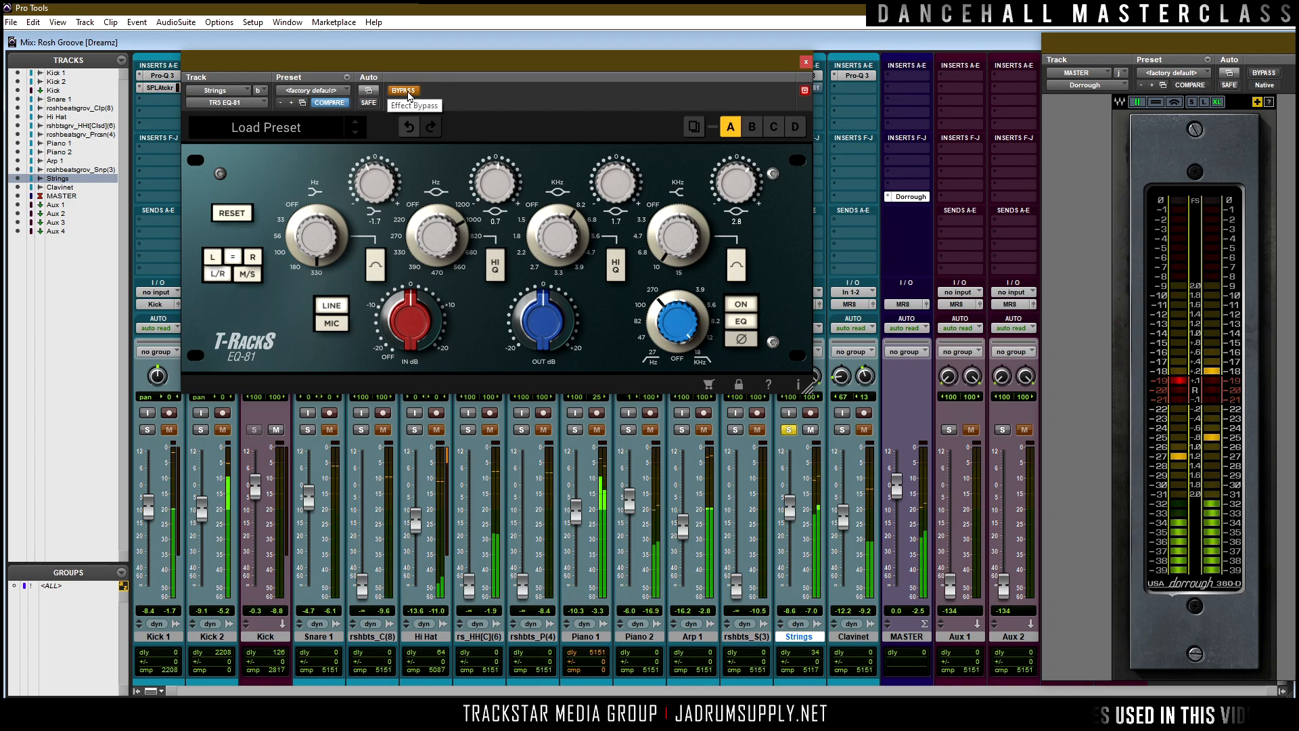
left_click(405, 92)
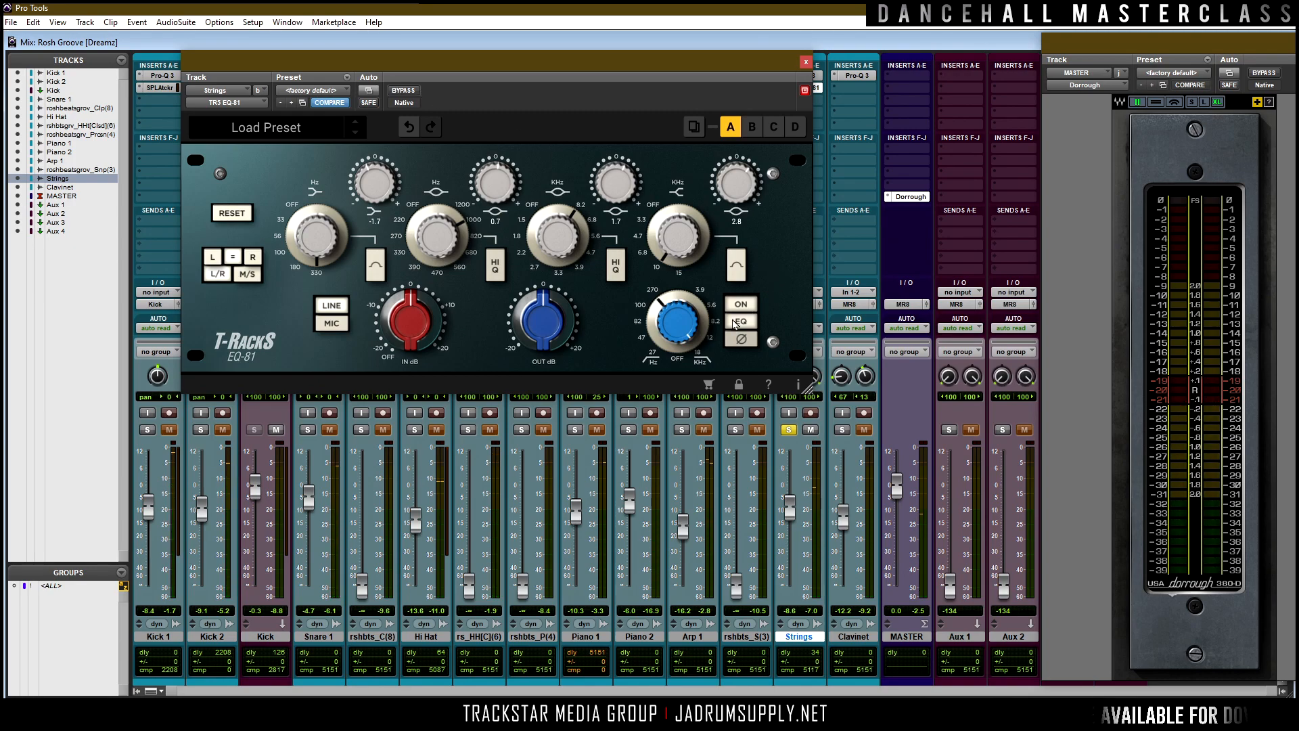
left_click(786, 430)
key("alt+space")
key("Escape")
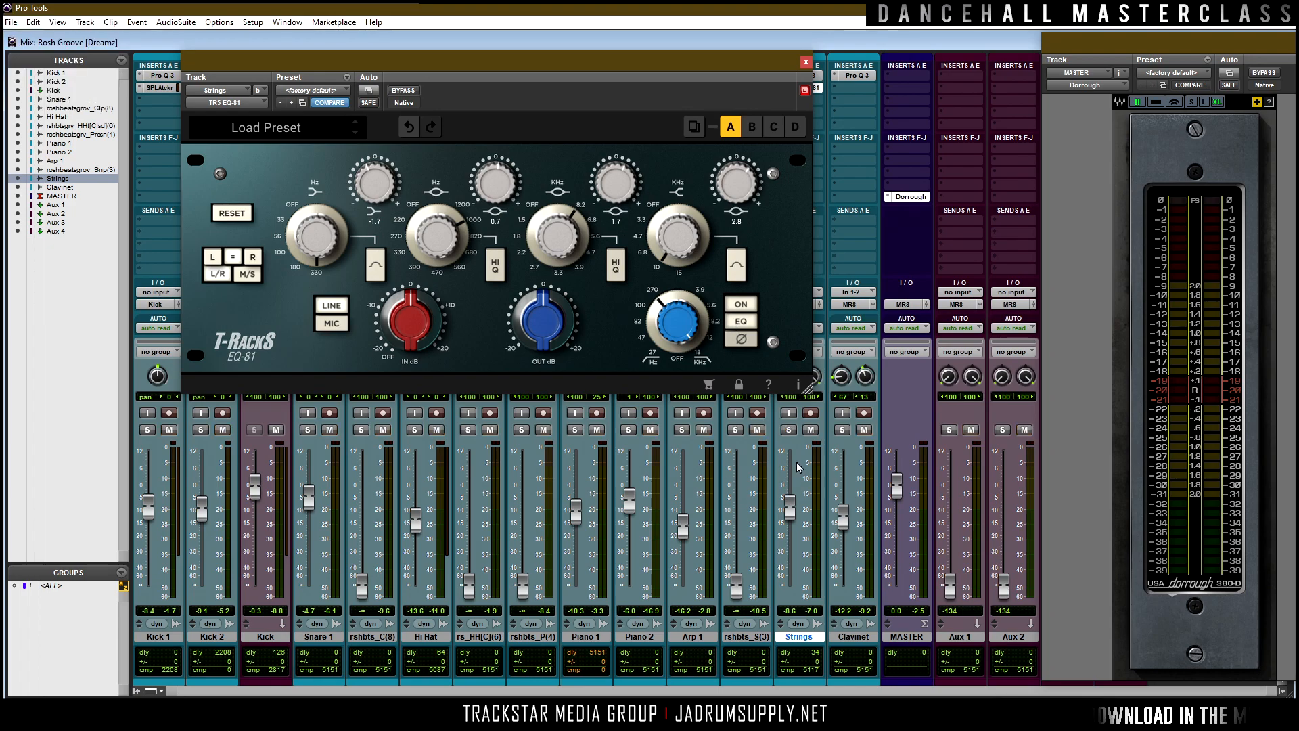
left_click(805, 63)
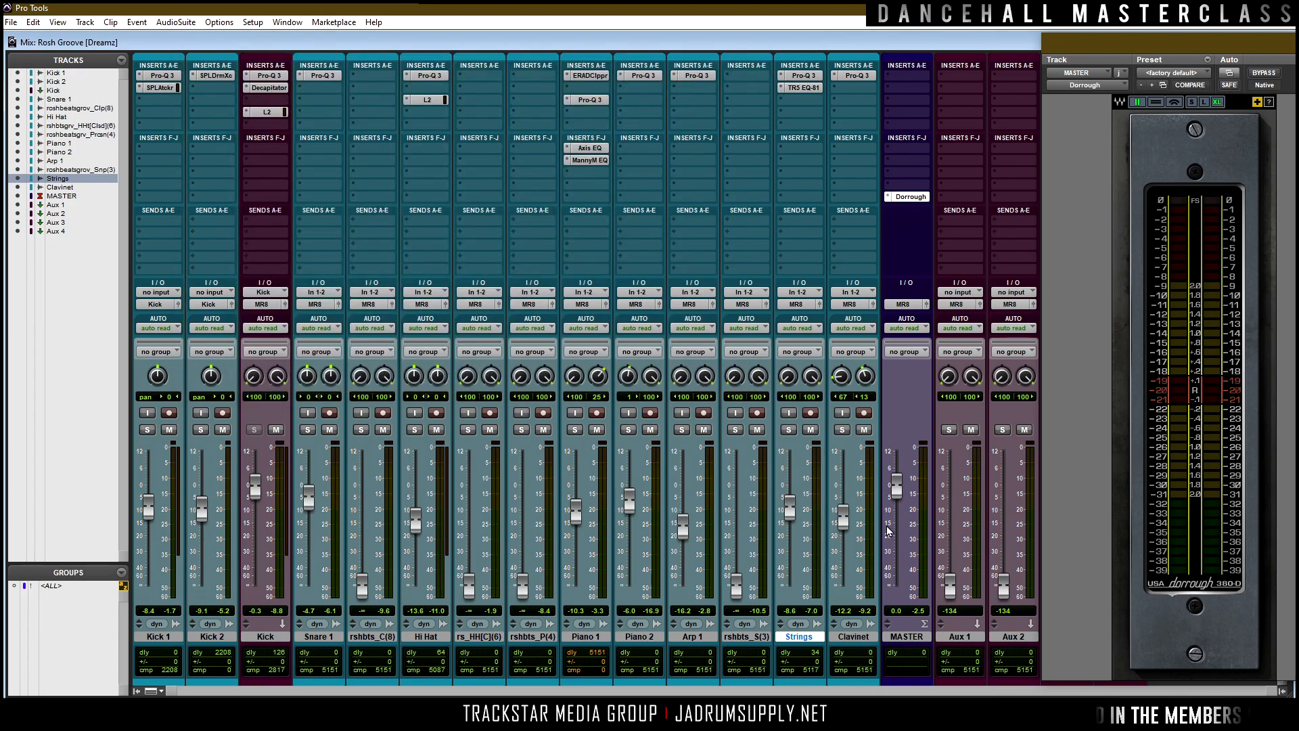
Lower the Strings level to -11.4 dB and raise the second closed hi-hat track to -14.5 dB during playback.
left_click_drag(790, 516, 790, 518)
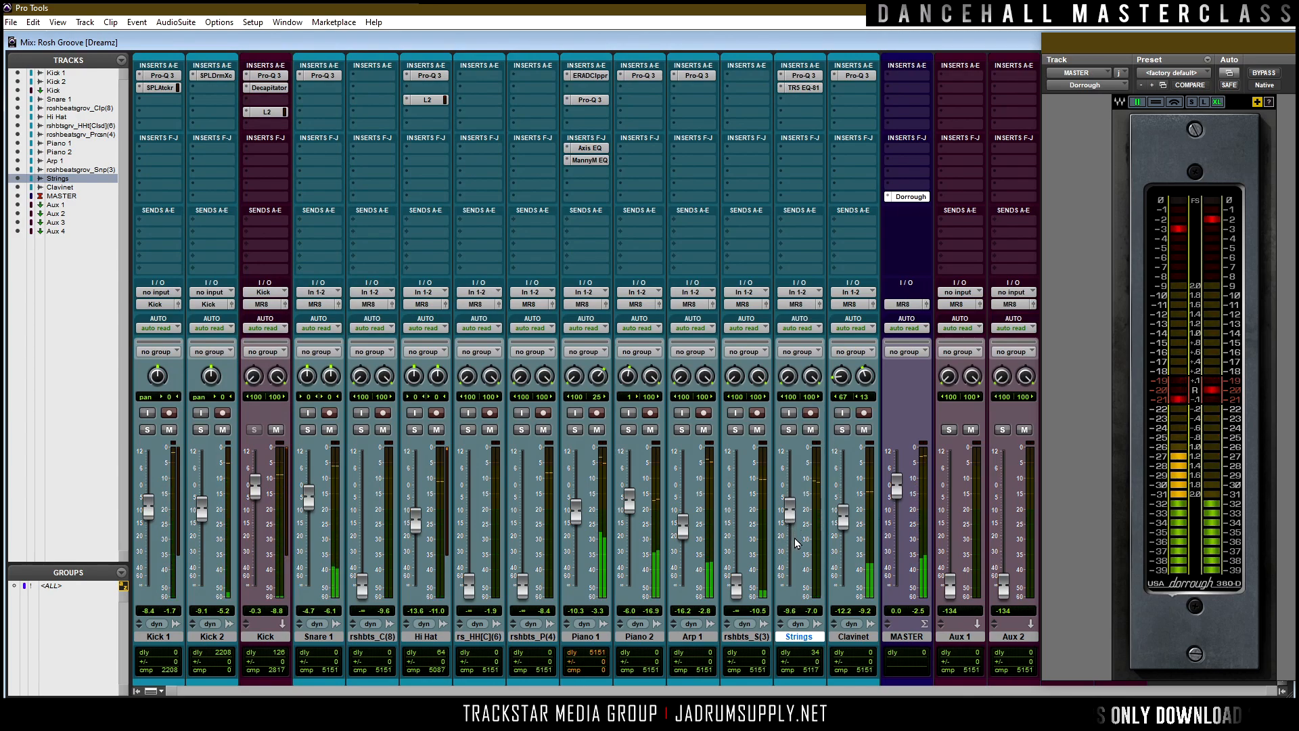
left_click_drag(795, 533, 791, 526)
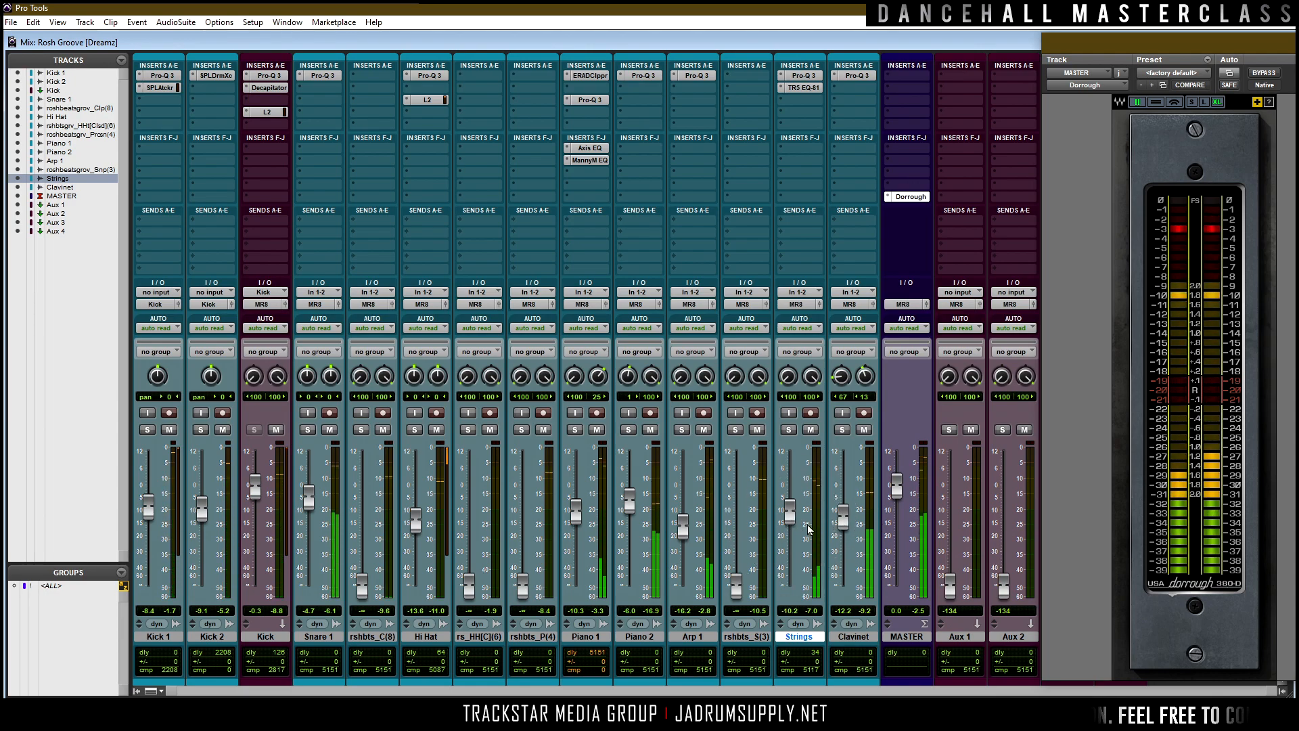
left_click_drag(789, 518, 789, 559)
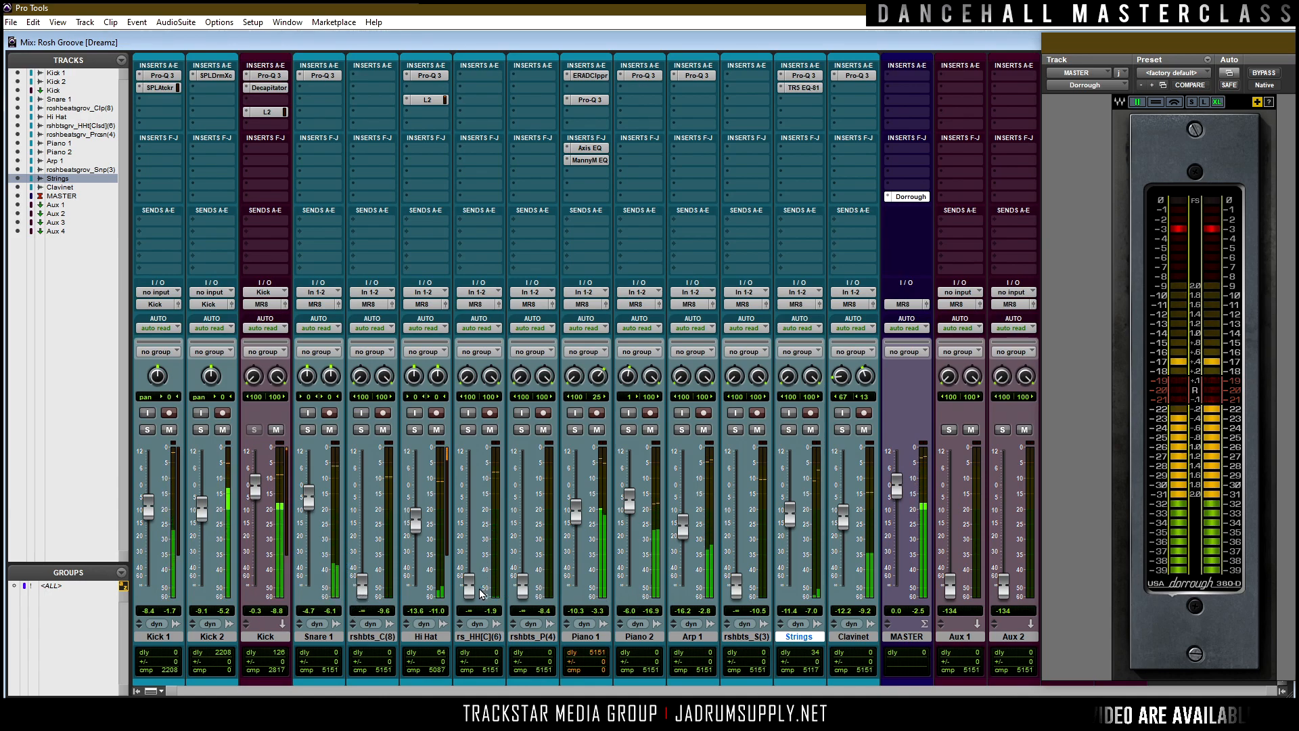
left_click_drag(468, 582, 464, 530)
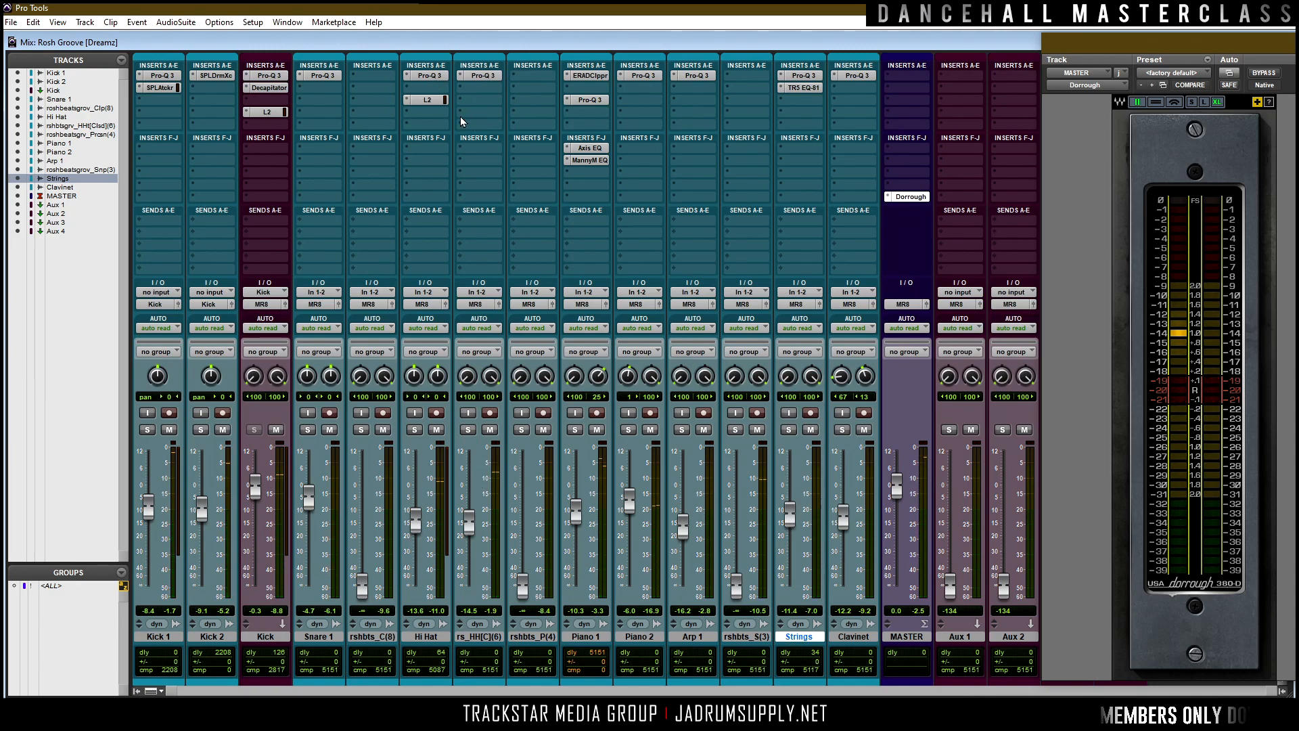
Copy the Hi Hat's L2 to the second closed hi-hat track and insert the Soundtoys PanMan above it.
left_click_drag(445, 102, 477, 115)
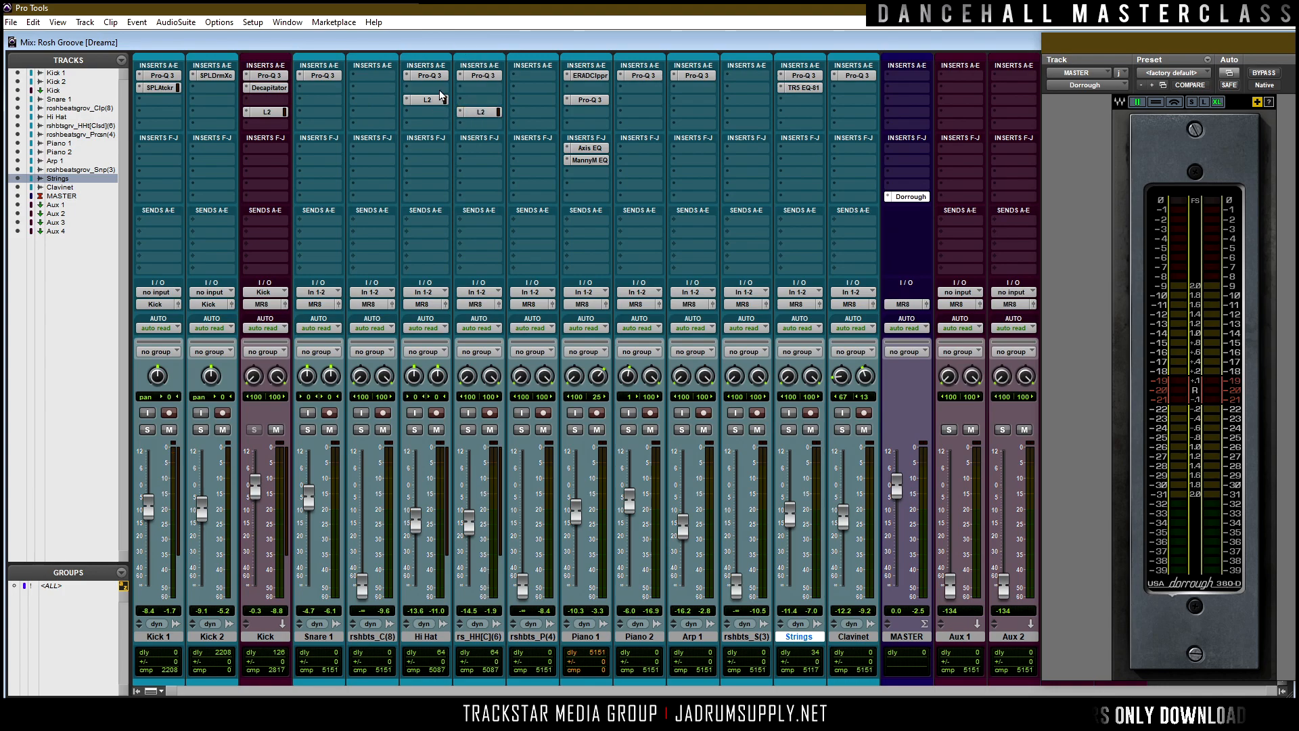
left_click(472, 102)
left_click(465, 68)
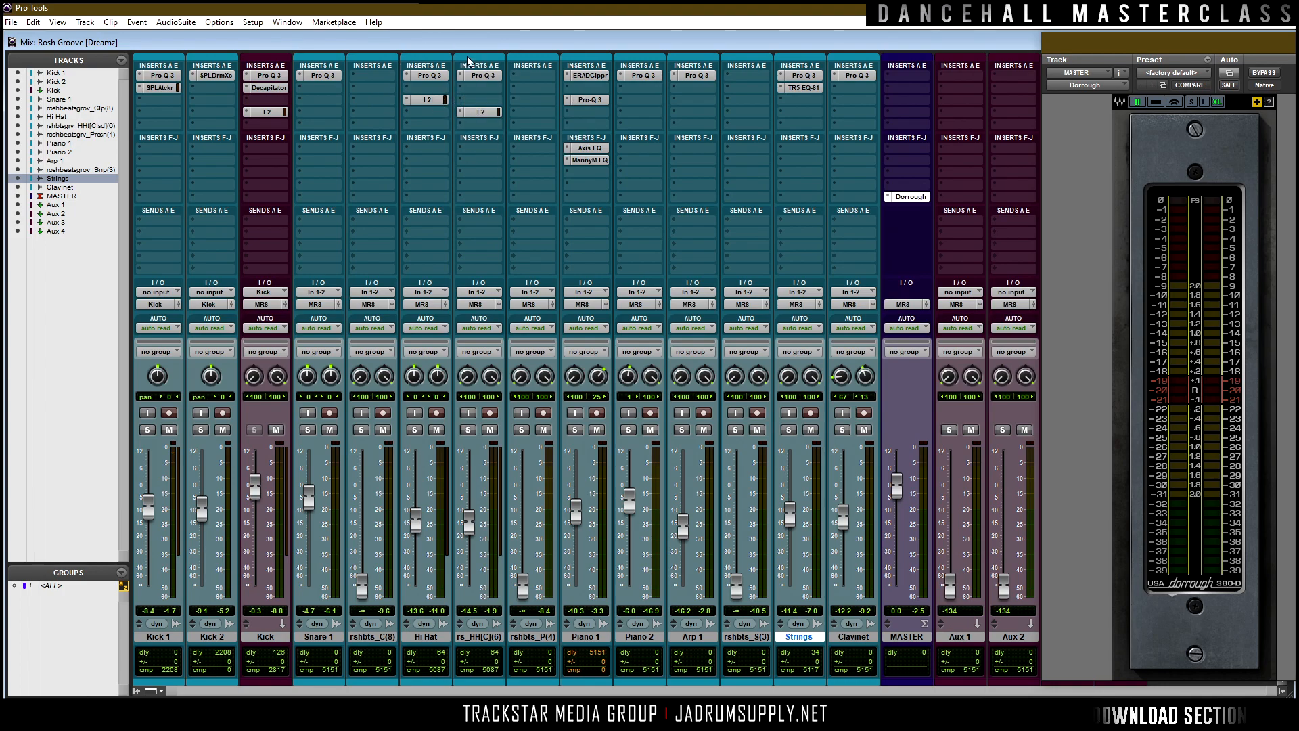
left_click(479, 102)
mouse_move(535, 121)
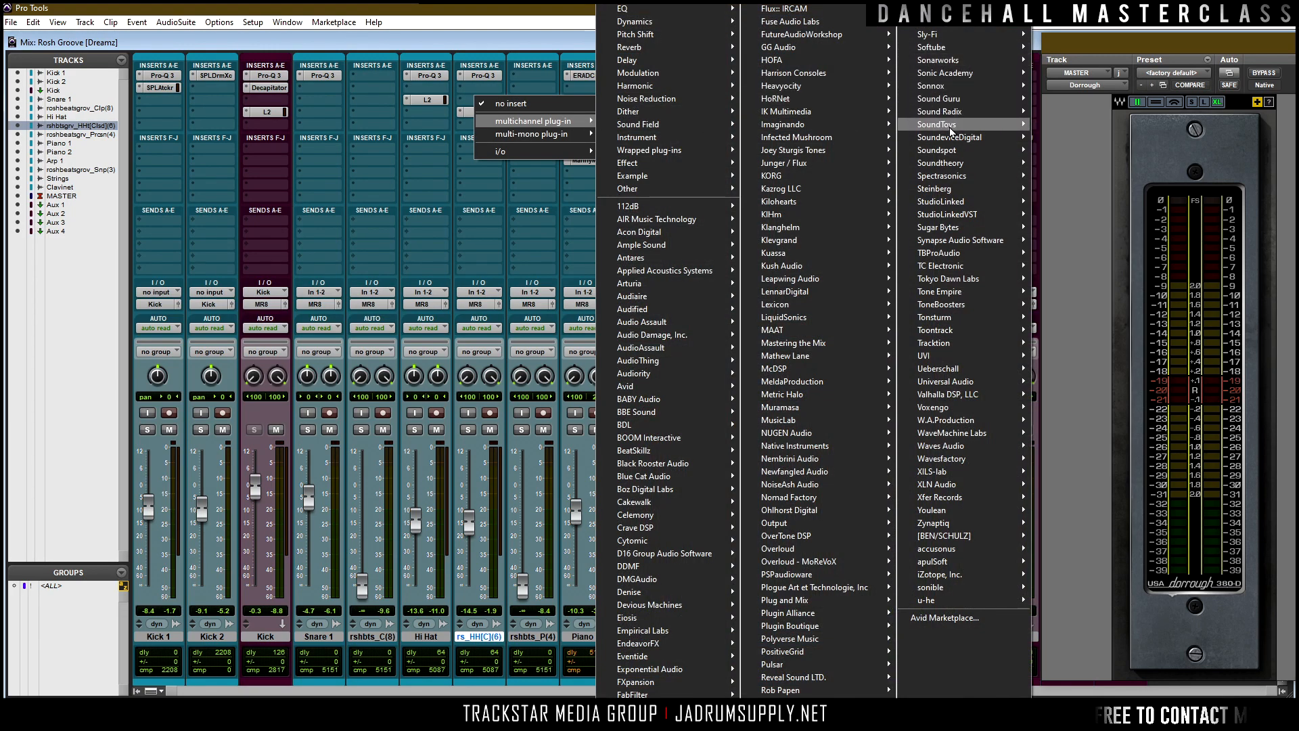
mouse_move(993, 124)
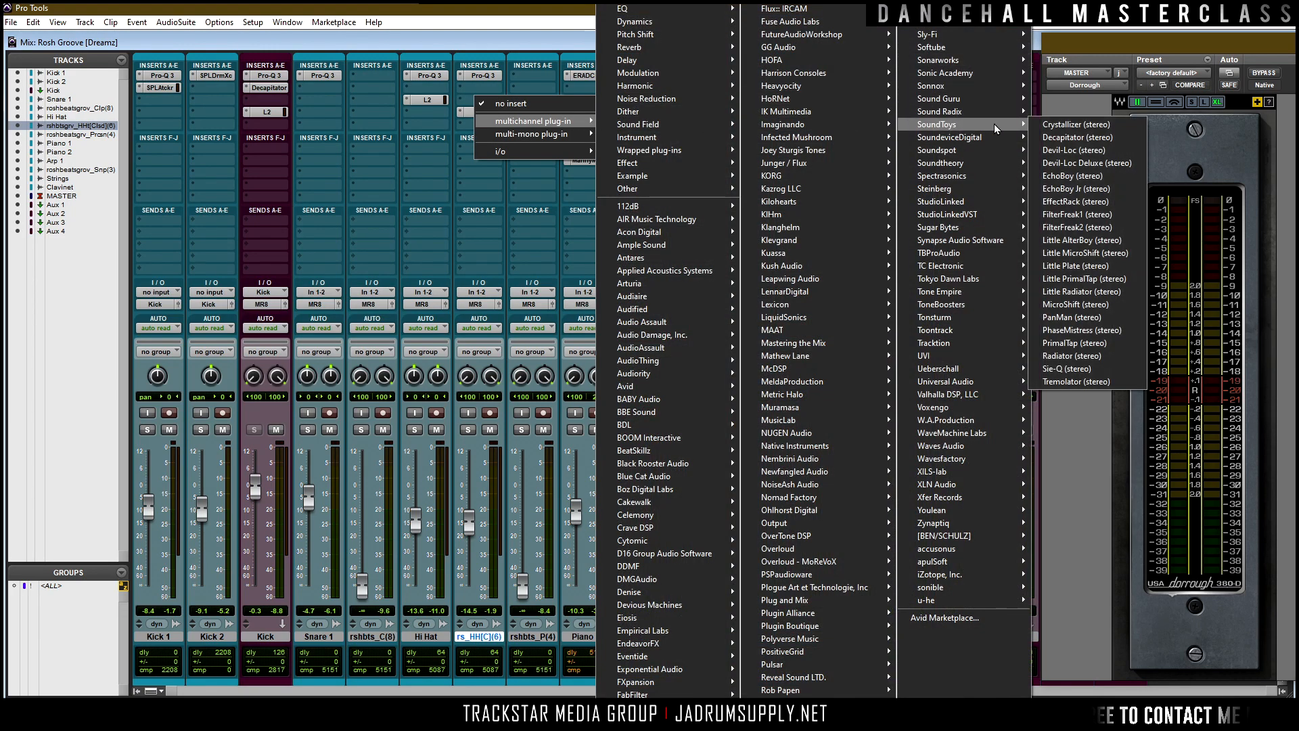
left_click(1077, 316)
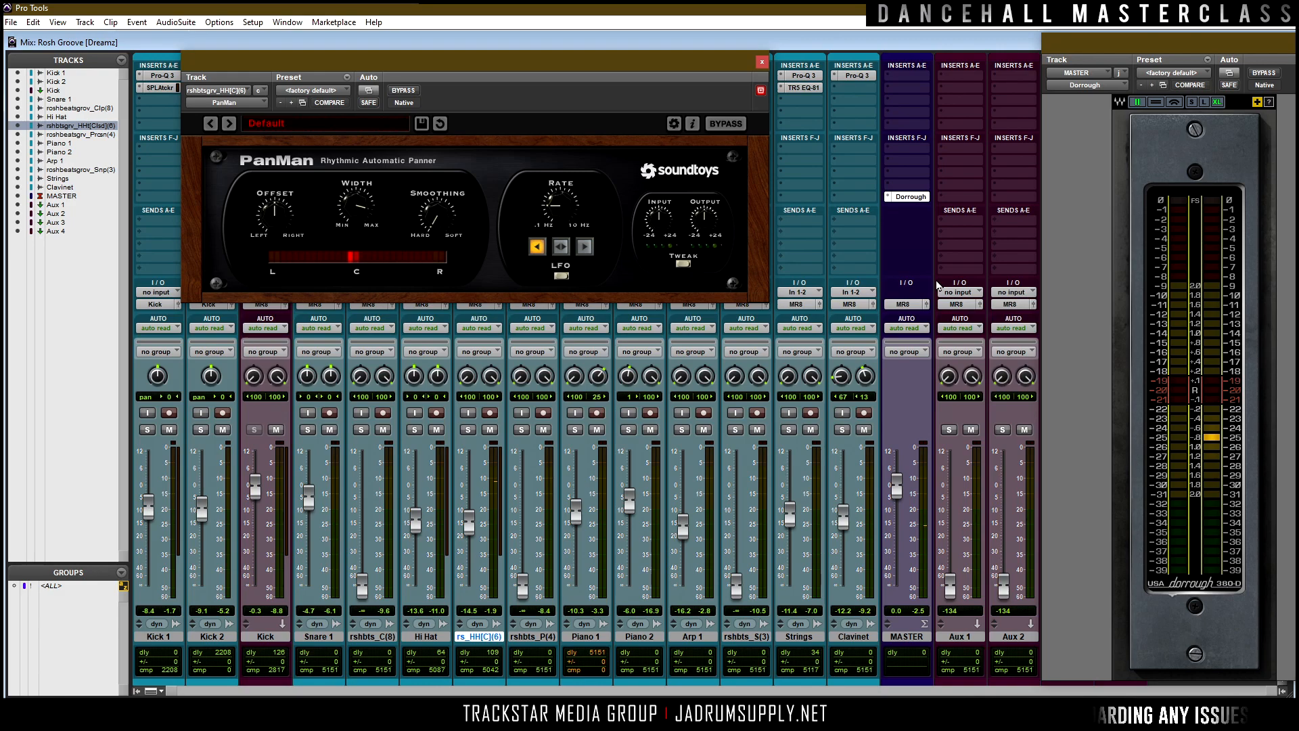
Load the Pendulum Pan preset in PanMan and increase its width.
left_click(291, 124)
mouse_move(339, 124)
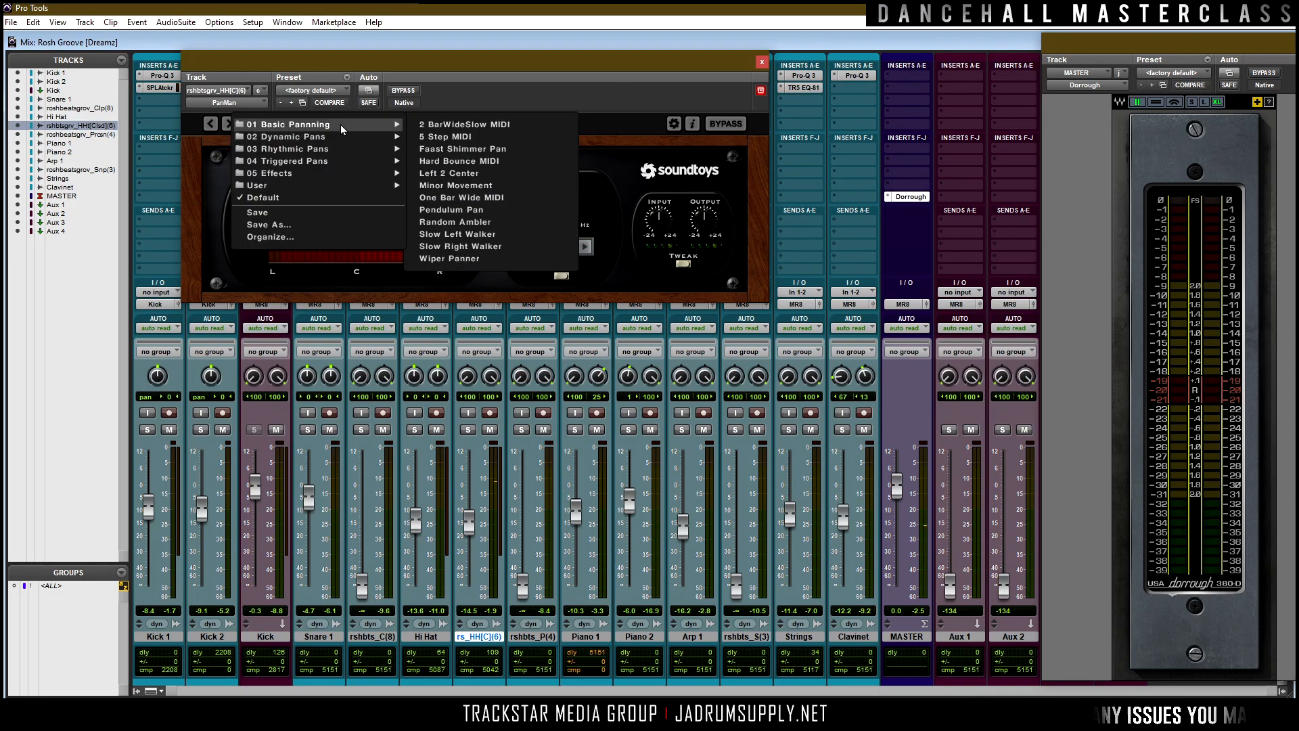
left_click(483, 210)
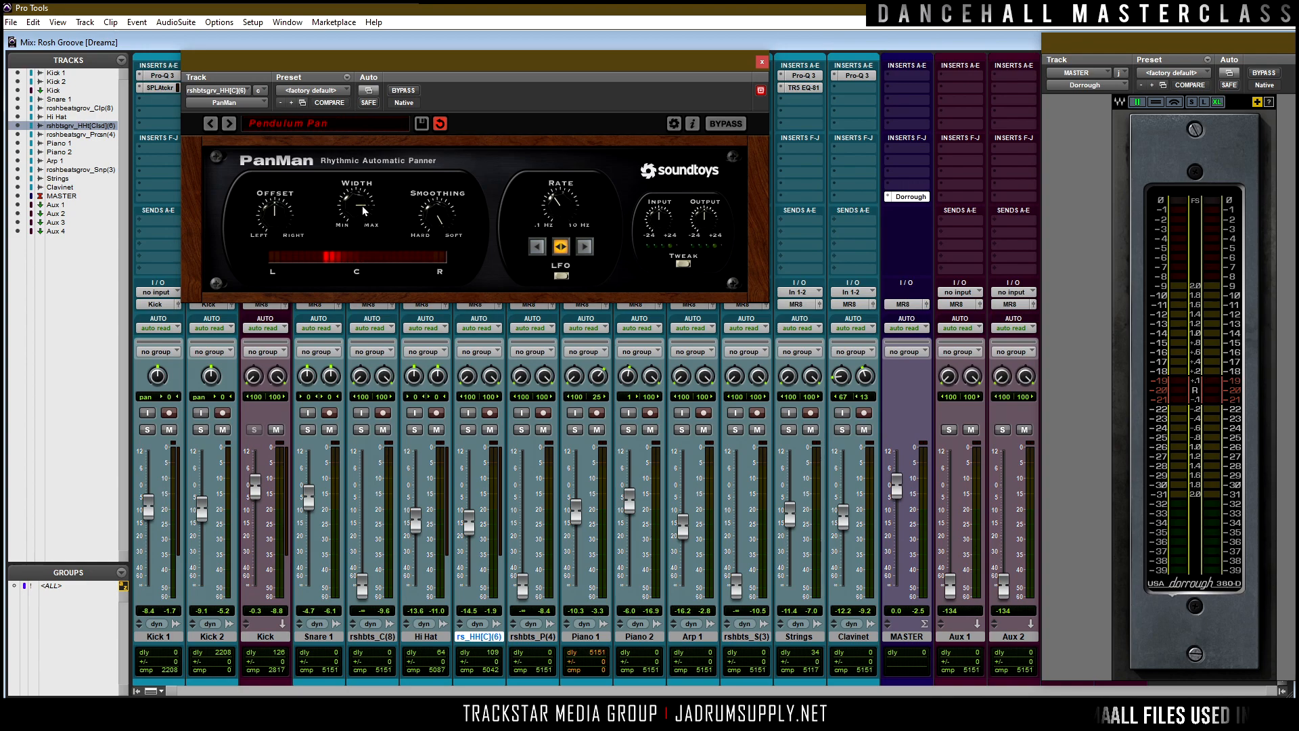
left_click_drag(363, 206, 367, 198)
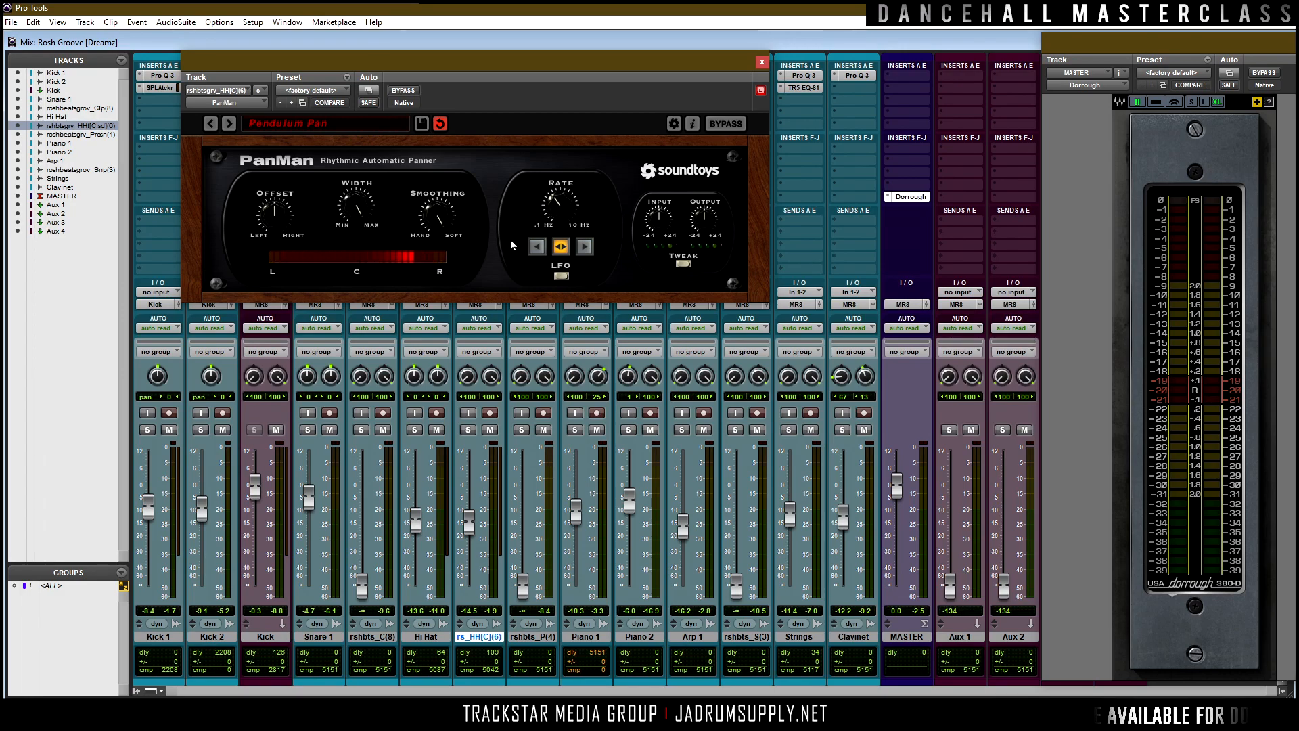
Play the session with both hi-hat tracks soloed to audition the auto-panning.
key("space")
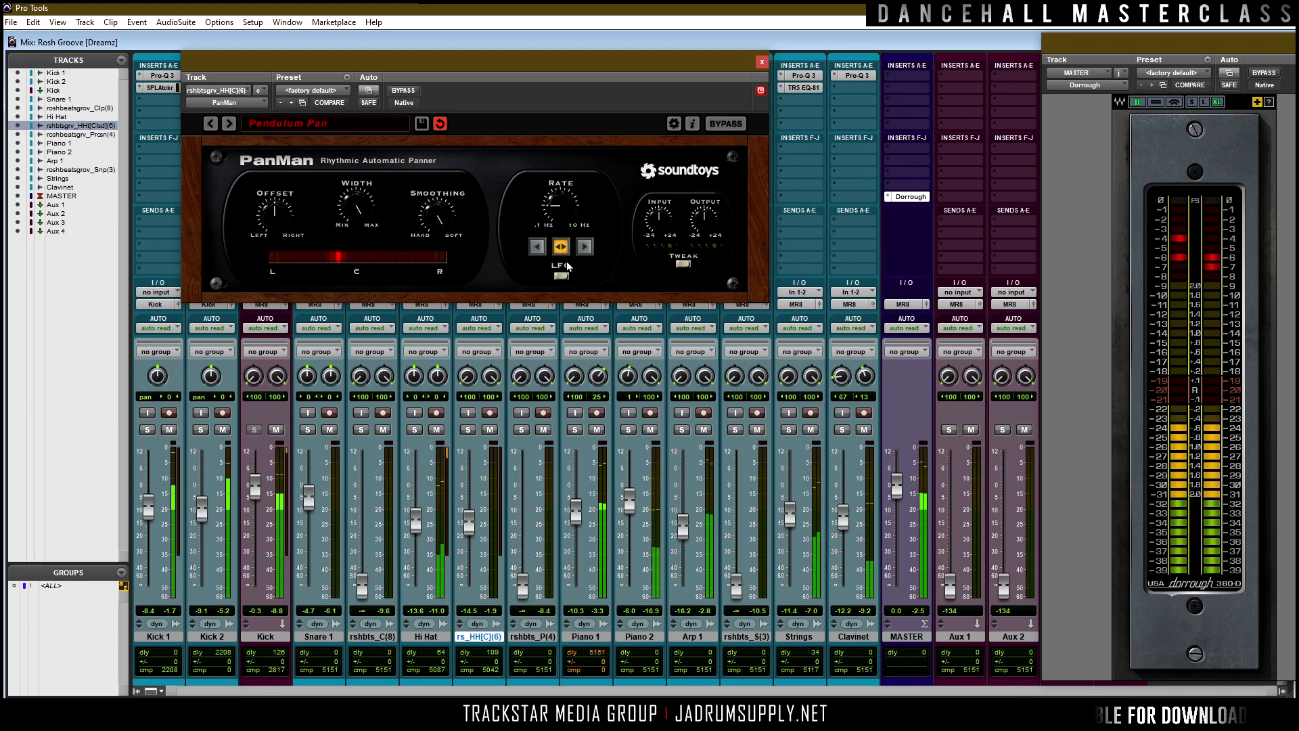
left_click(415, 430)
left_click(467, 430)
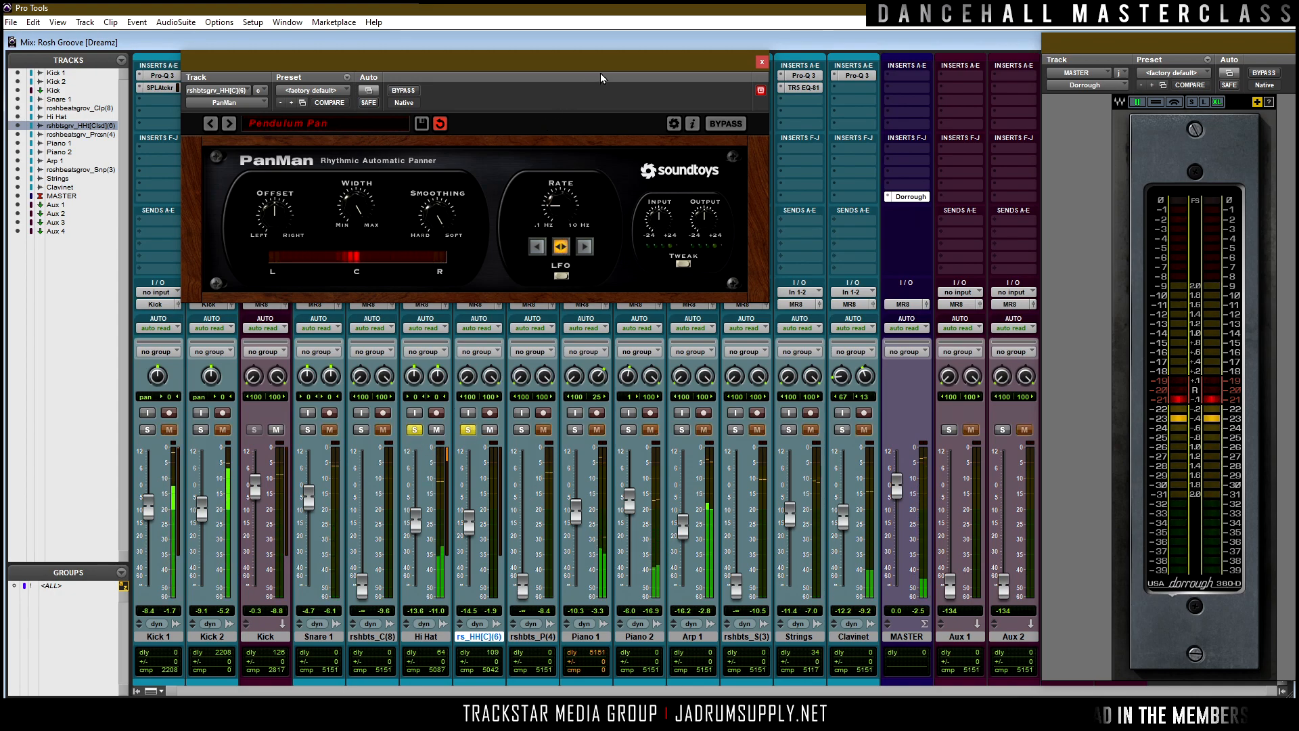
left_click_drag(610, 65, 715, 78)
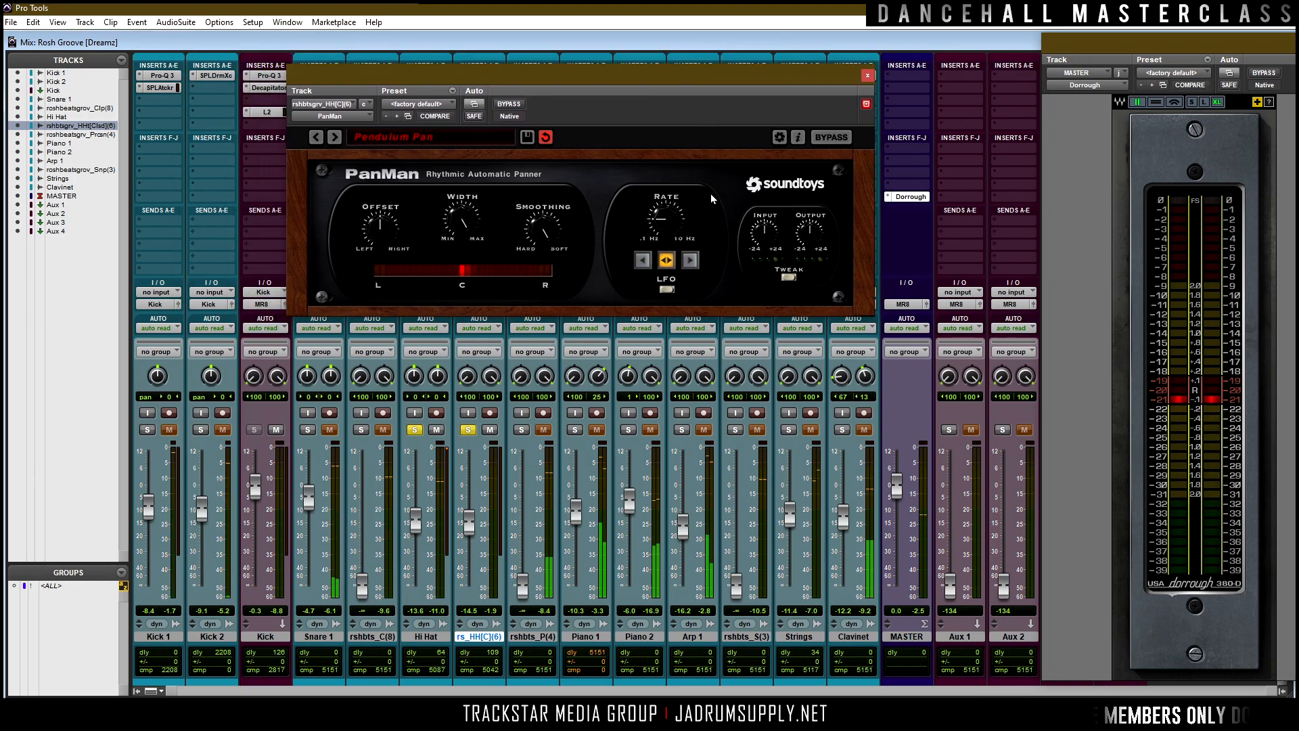
Rename the two soloed hi-hat tracks as Hi Hat 1 and Hi Hat 2.
double_click(434, 634)
type("1")
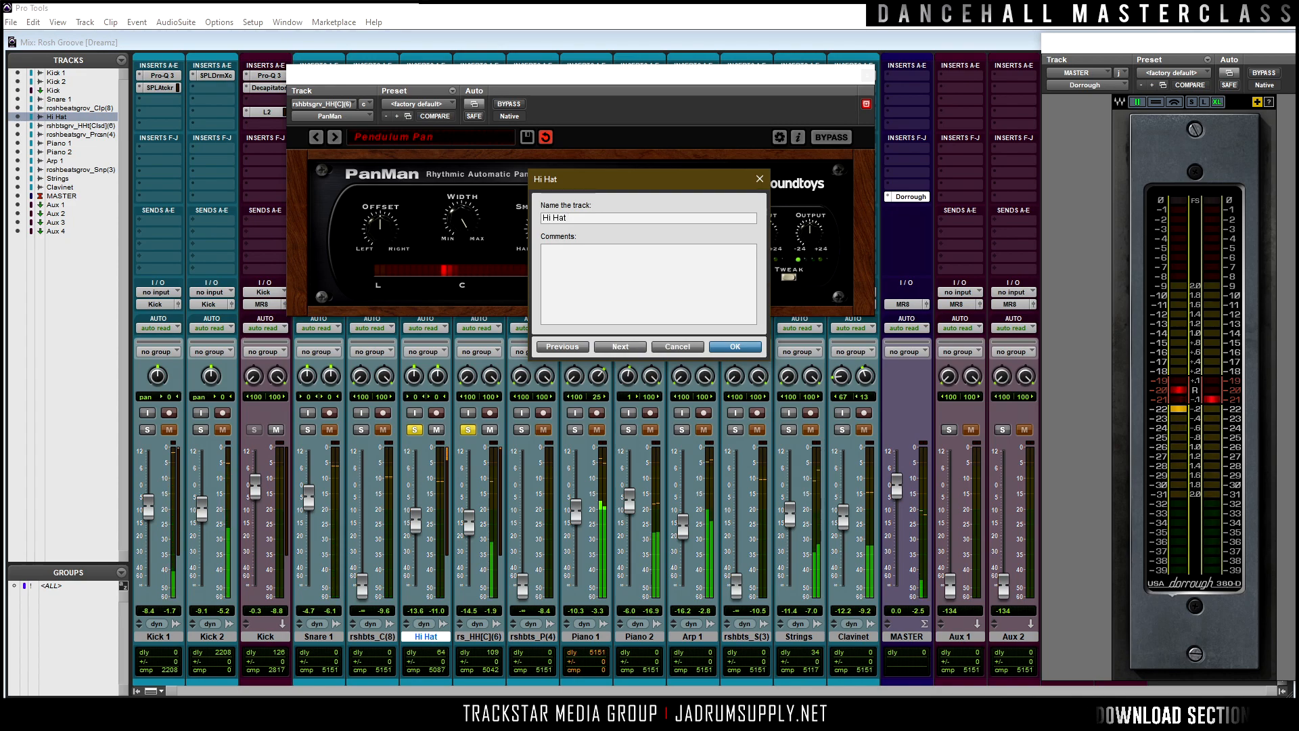
key("ctrl+Right")
type("Hi Hat 2")
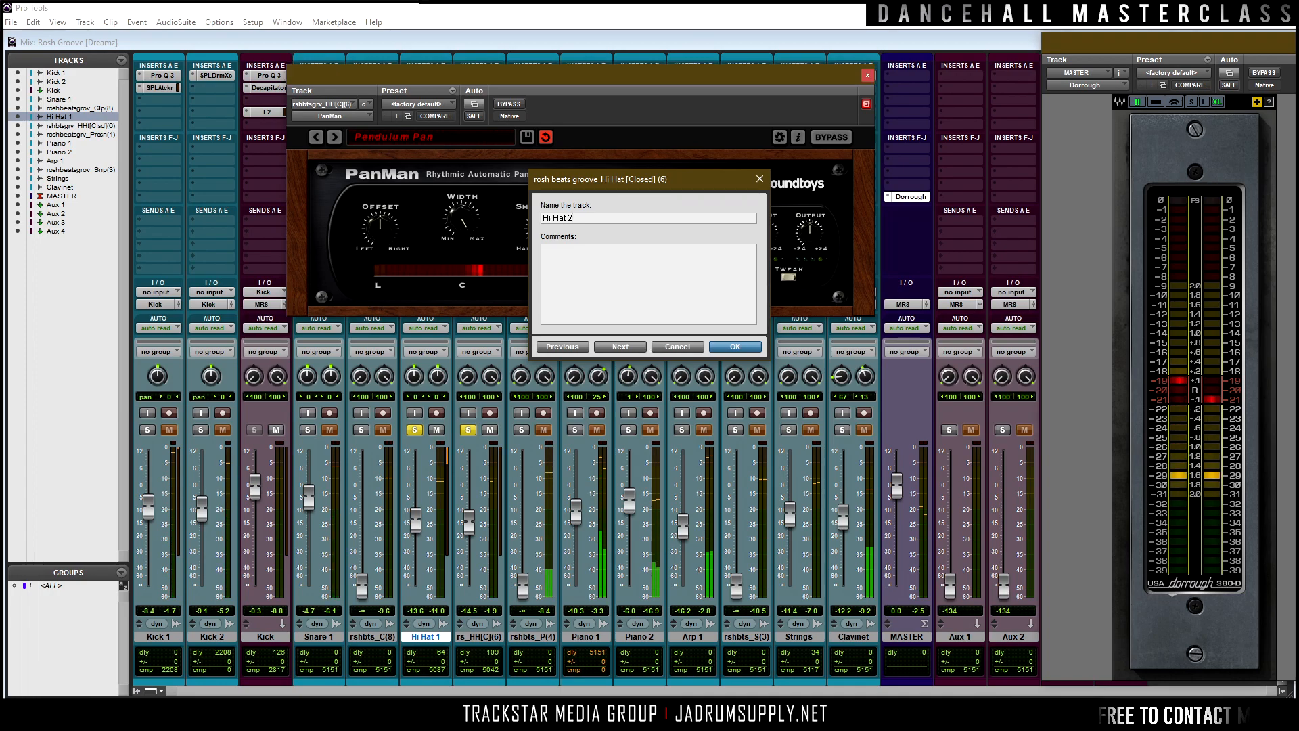
key("Return")
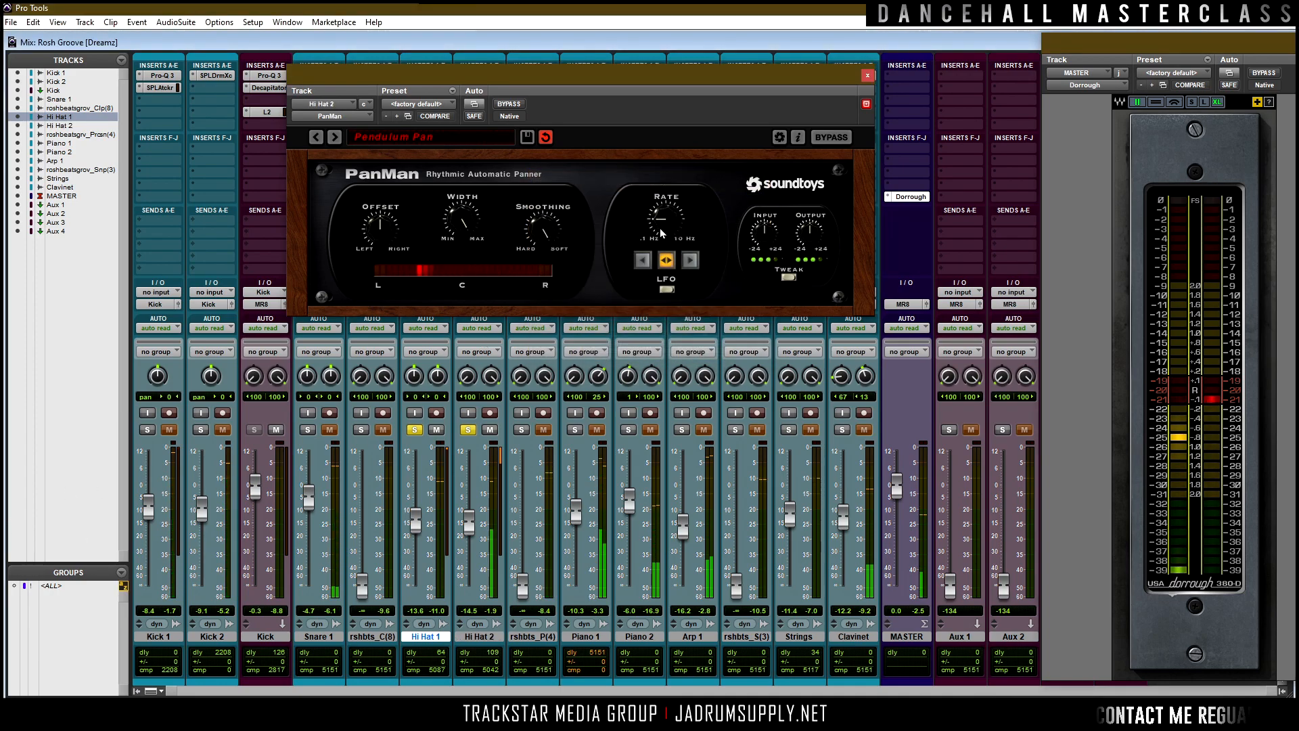
Slow the PanMan rate on Hi Hat 2, adjust its width and smoothing, and move the plug-in window off the hi-hat inserts.
left_click_drag(663, 230, 670, 256)
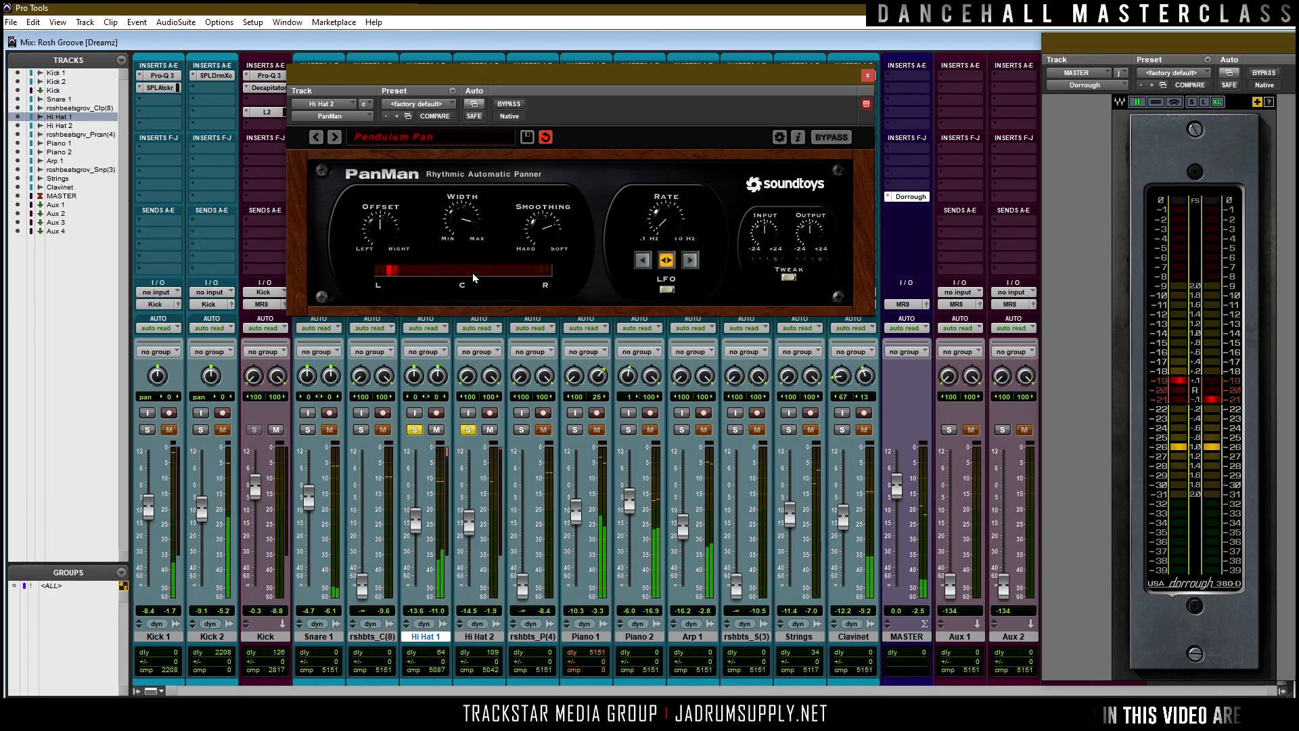
left_click_drag(602, 85, 904, 102)
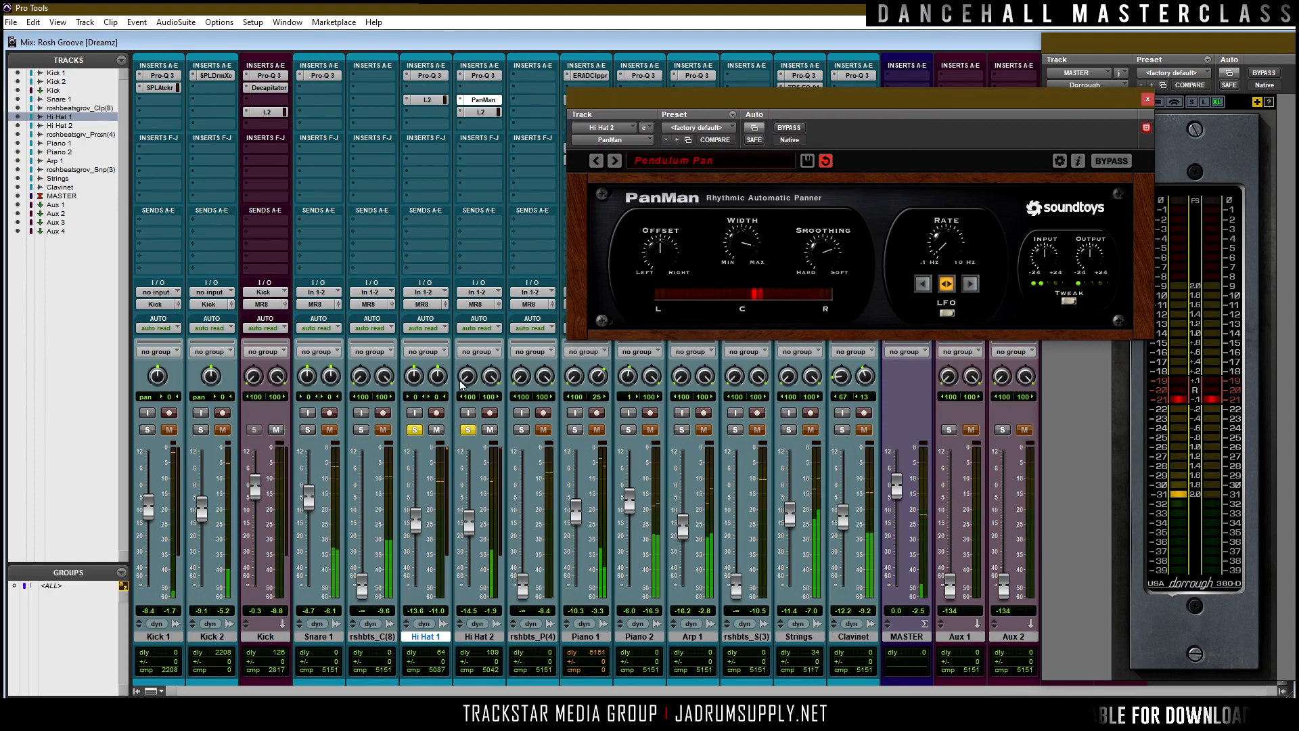
Set the L2 on Hi Hat 2 to a threshold of -2.0 and an out ceiling of 0.0 dB.
left_click(488, 114)
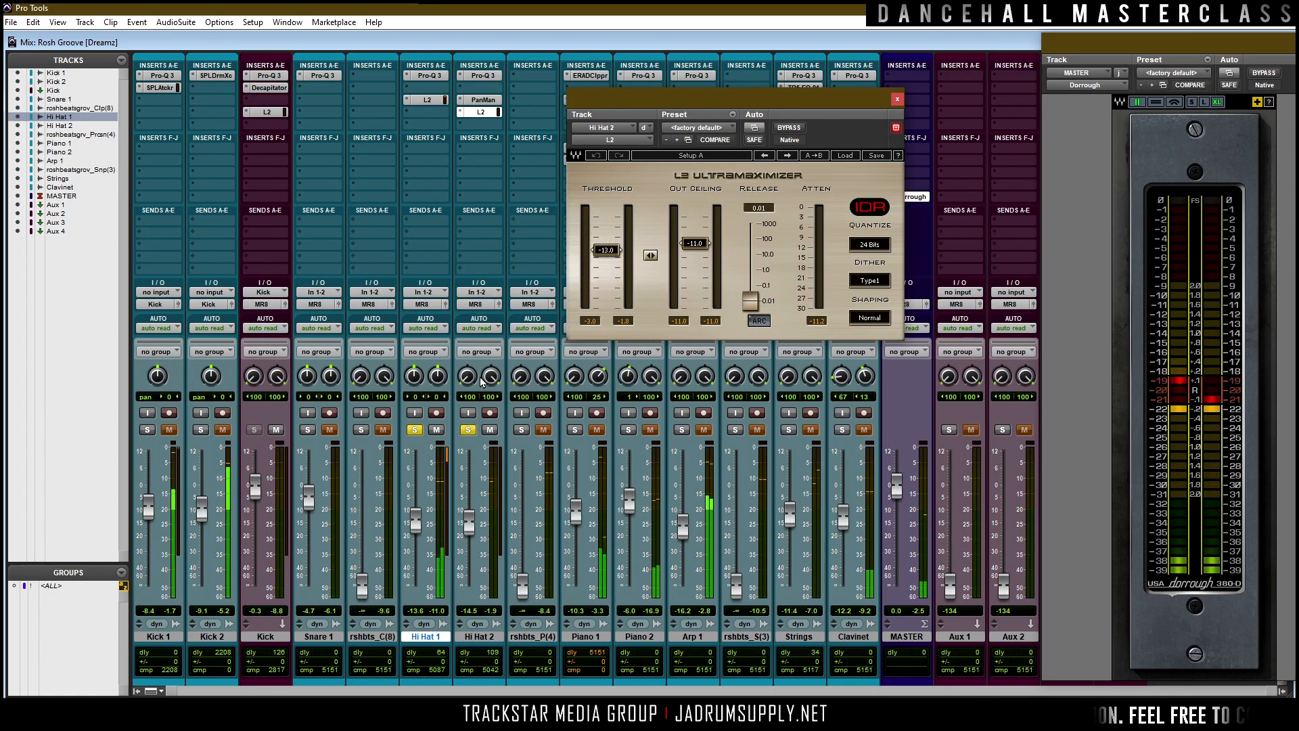
mouse_move(649, 255)
left_mouse_down()
mouse_move(650, 237)
mouse_move(652, 257)
left_mouse_up()
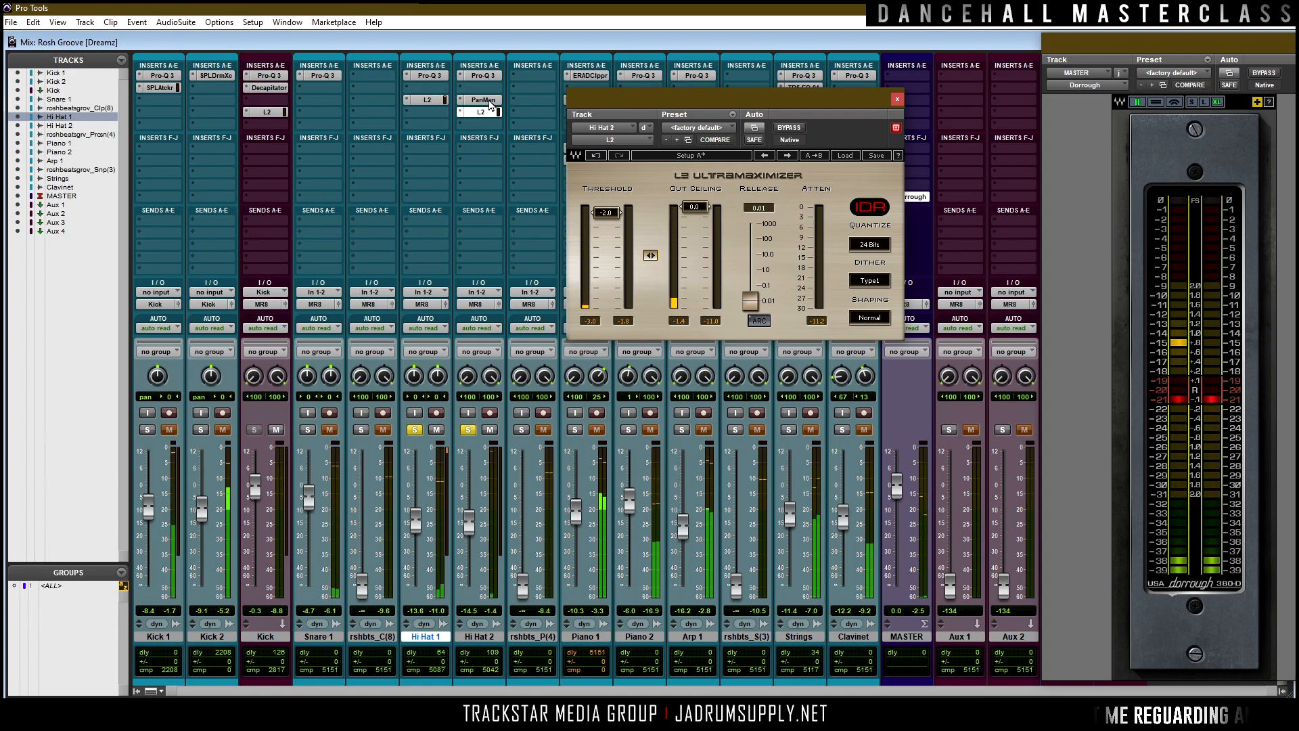
Reopen Hi Hat 2's PanMan, move the Dorrough meter aside and show the Edit window to follow the hi-hat clips.
left_click(483, 101)
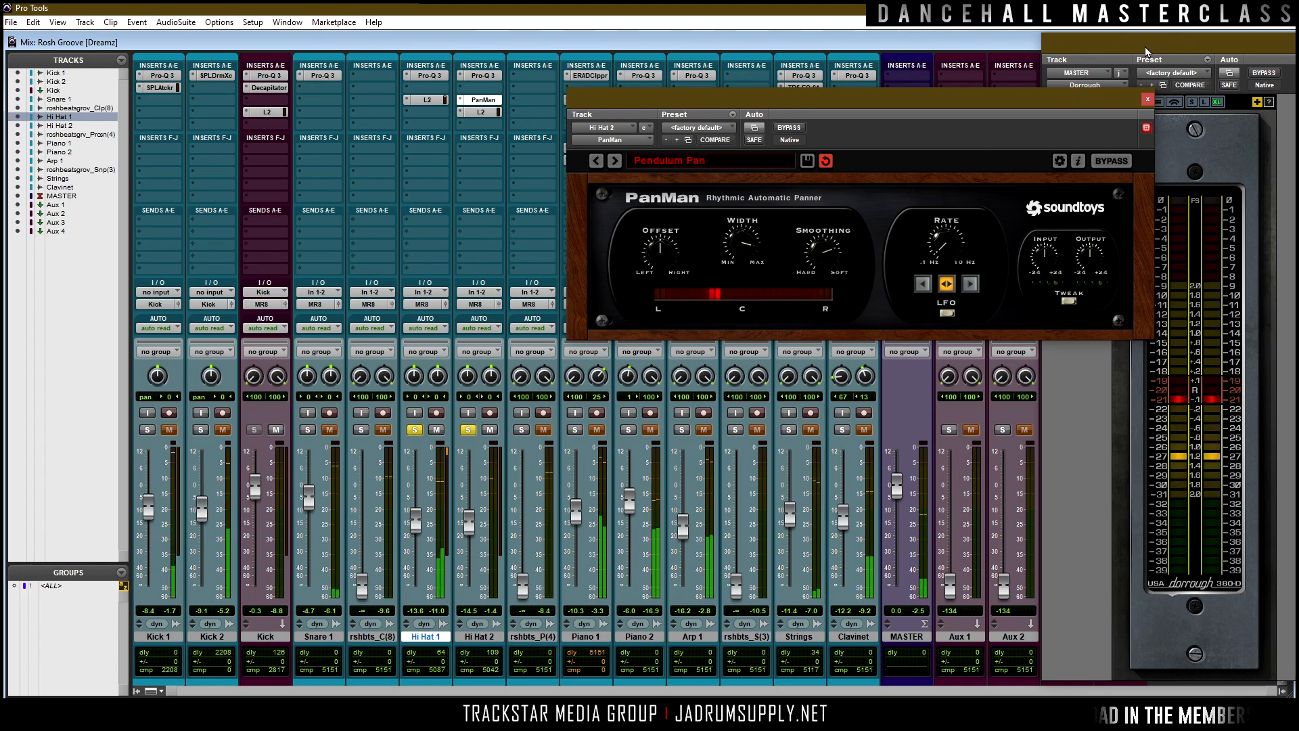
left_click_drag(1189, 38, 1298, 43)
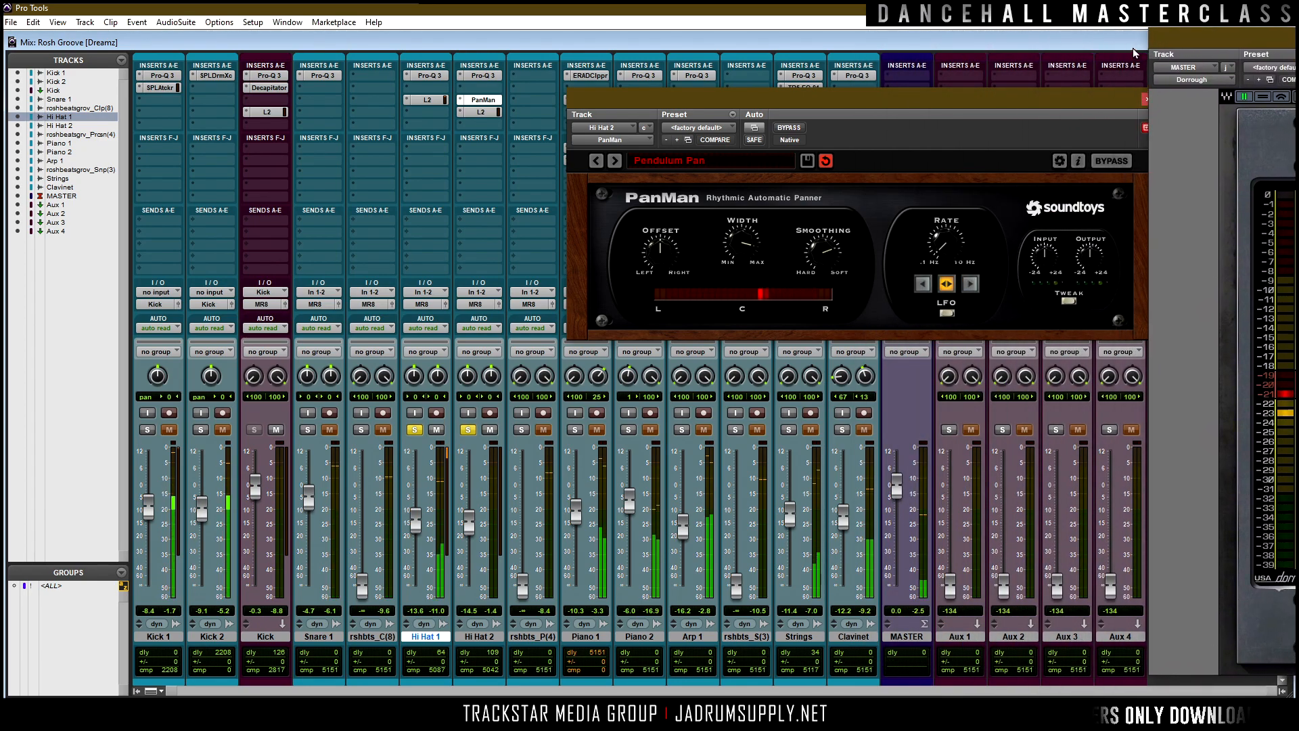
key("ctrl+equal")
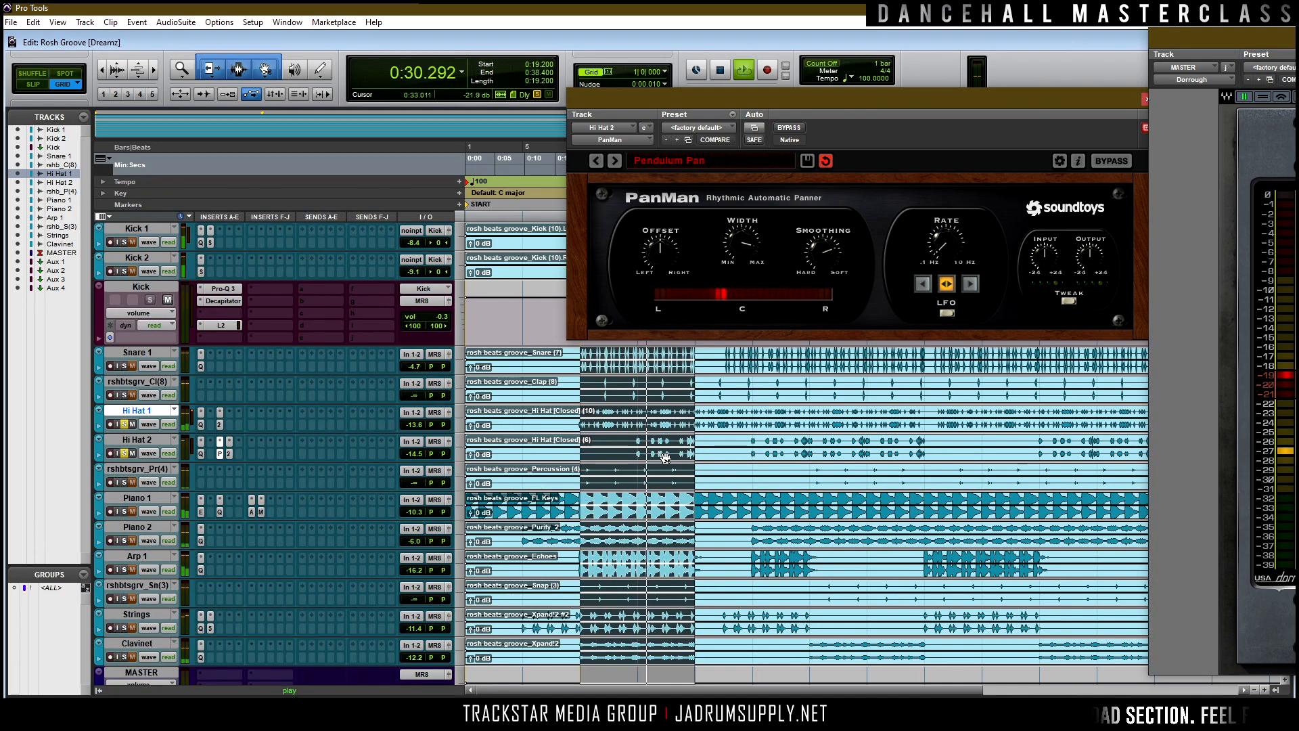
Bypass the PanMan on Hi Hat 2 and play the selected section from 0:19.200.
key("space")
key("t")
key("t")
scroll(665, 529, "right", 8)
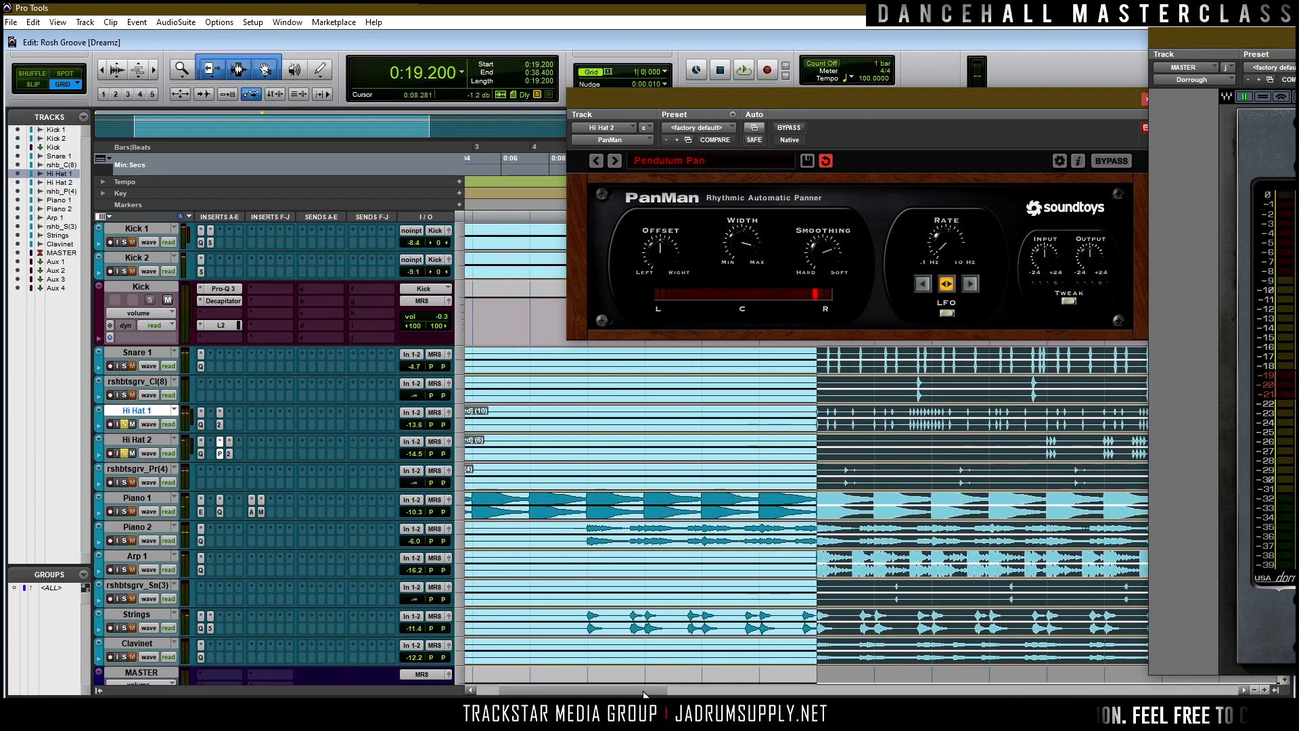
left_click(219, 453, "ctrl")
key("space")
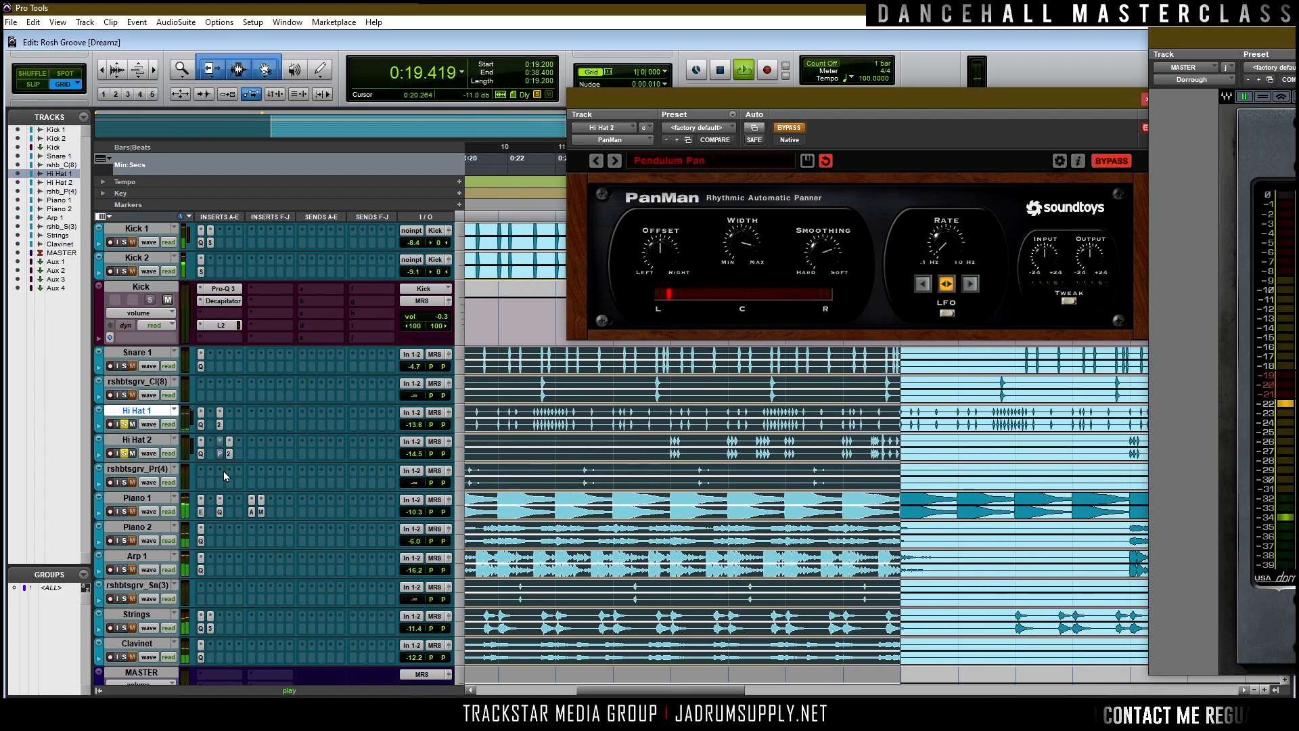
Audition the hi-hats from 0:28.800 without PanMan and re-enable Hi Hat 2's PanMan in the Mix window.
key("space")
left_click(675, 444)
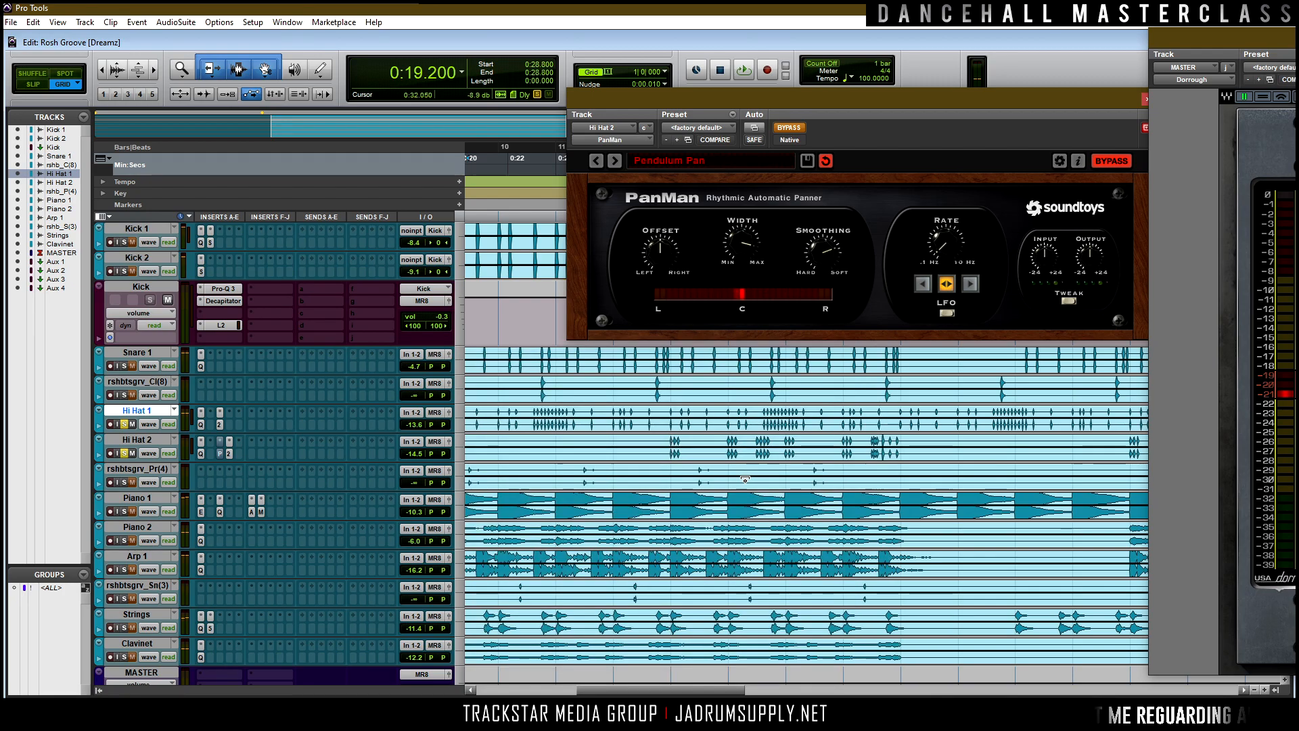
key("space")
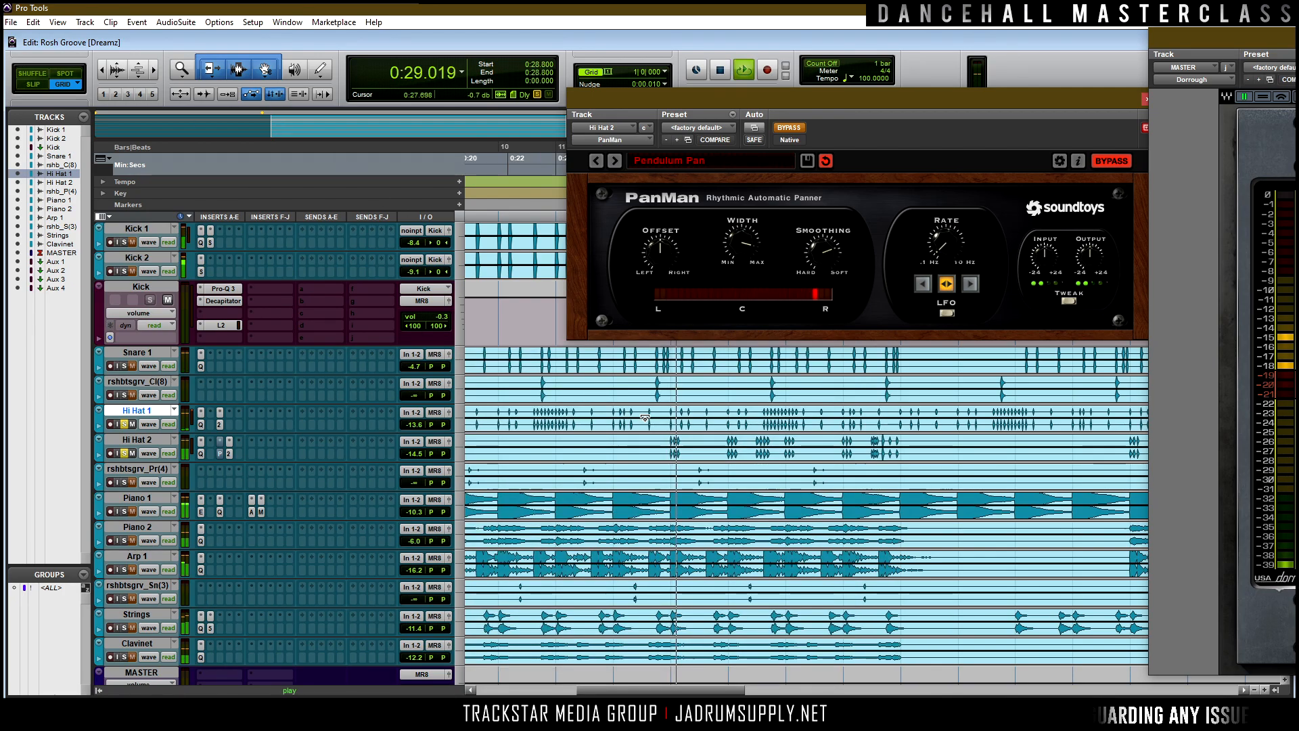
key("ctrl+equal")
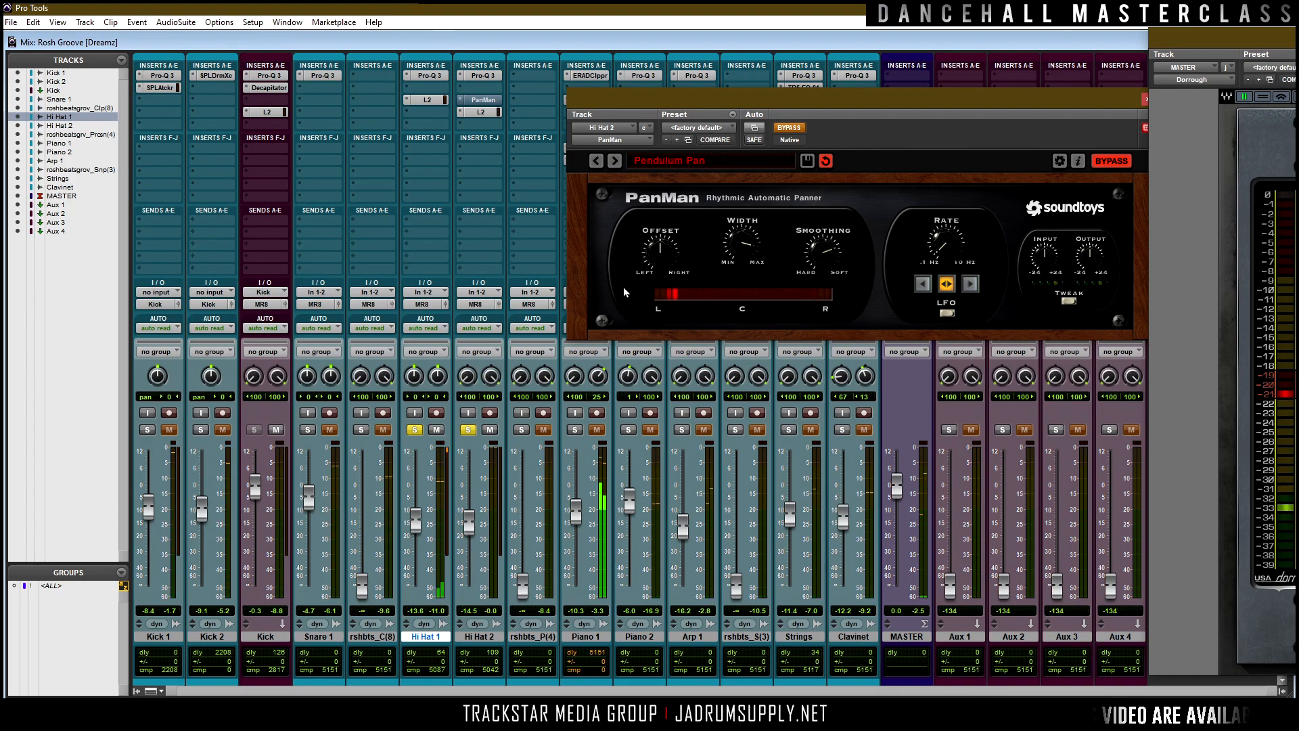
left_click(484, 105, "ctrl")
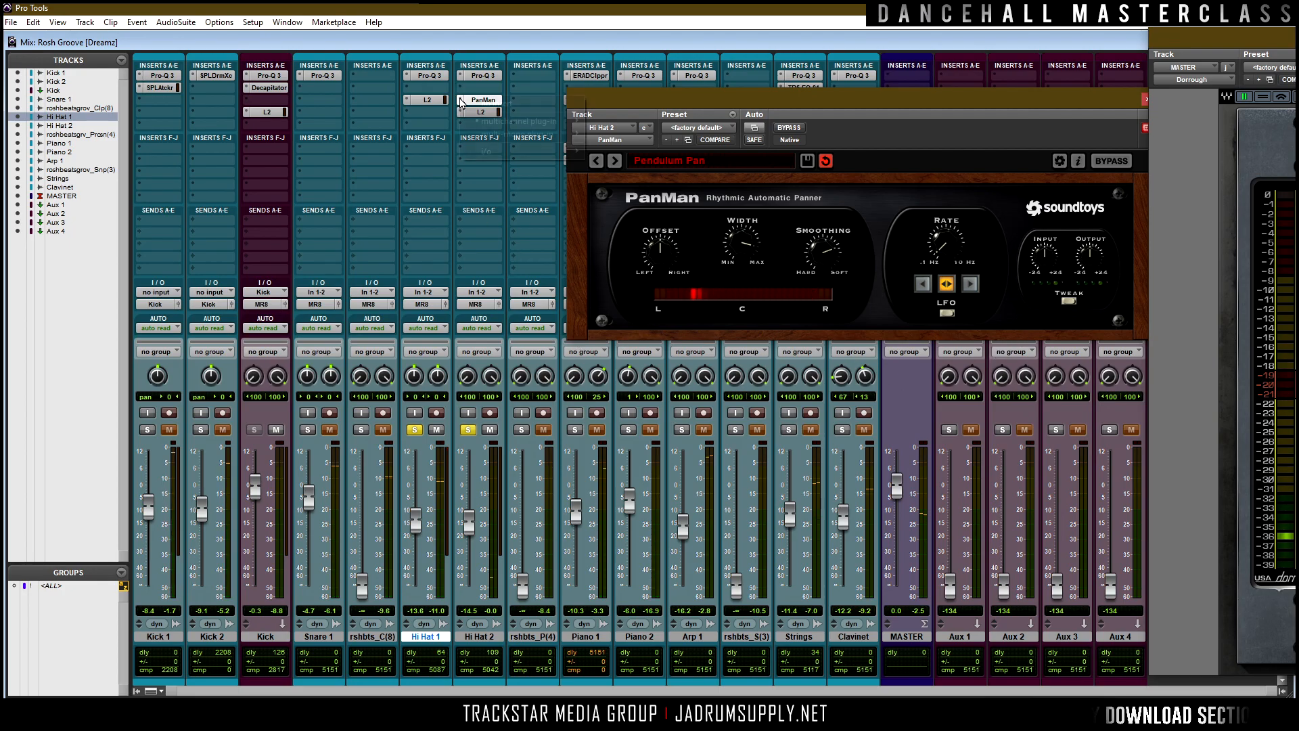
left_click(466, 113)
mouse_move(554, 123)
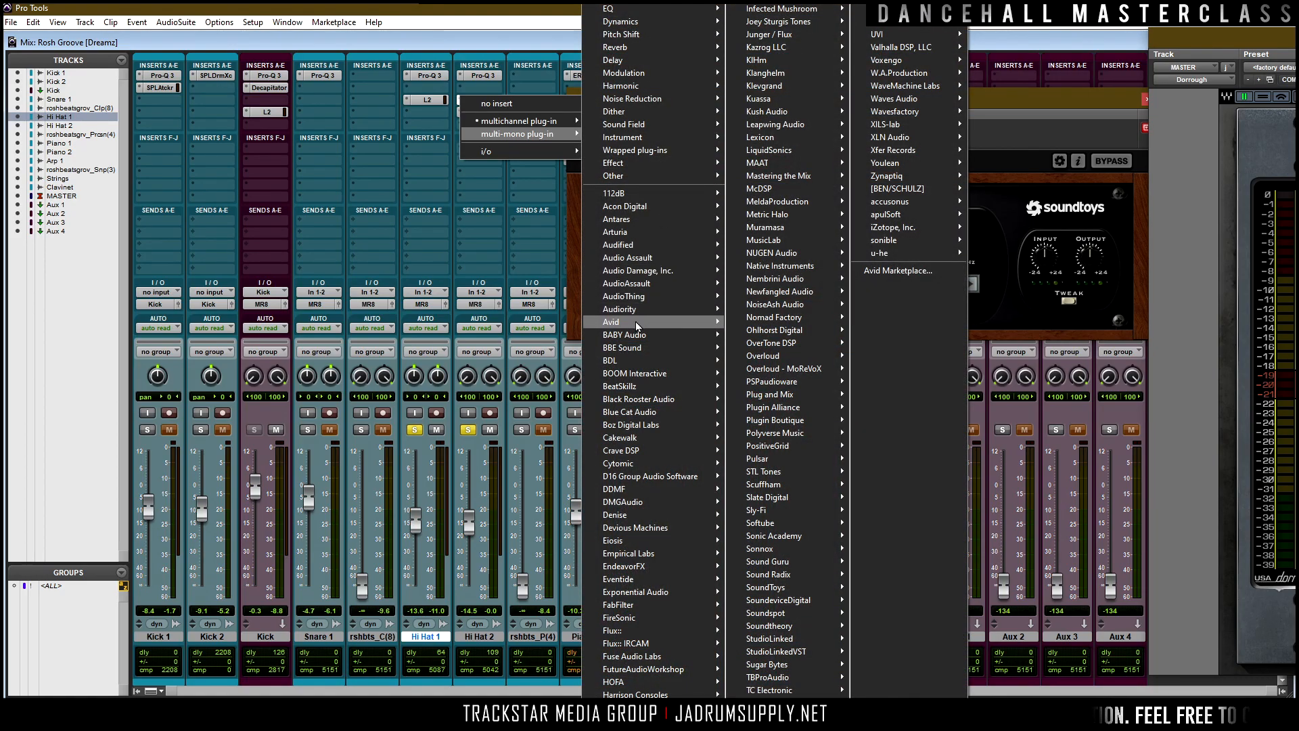
mouse_move(635, 322)
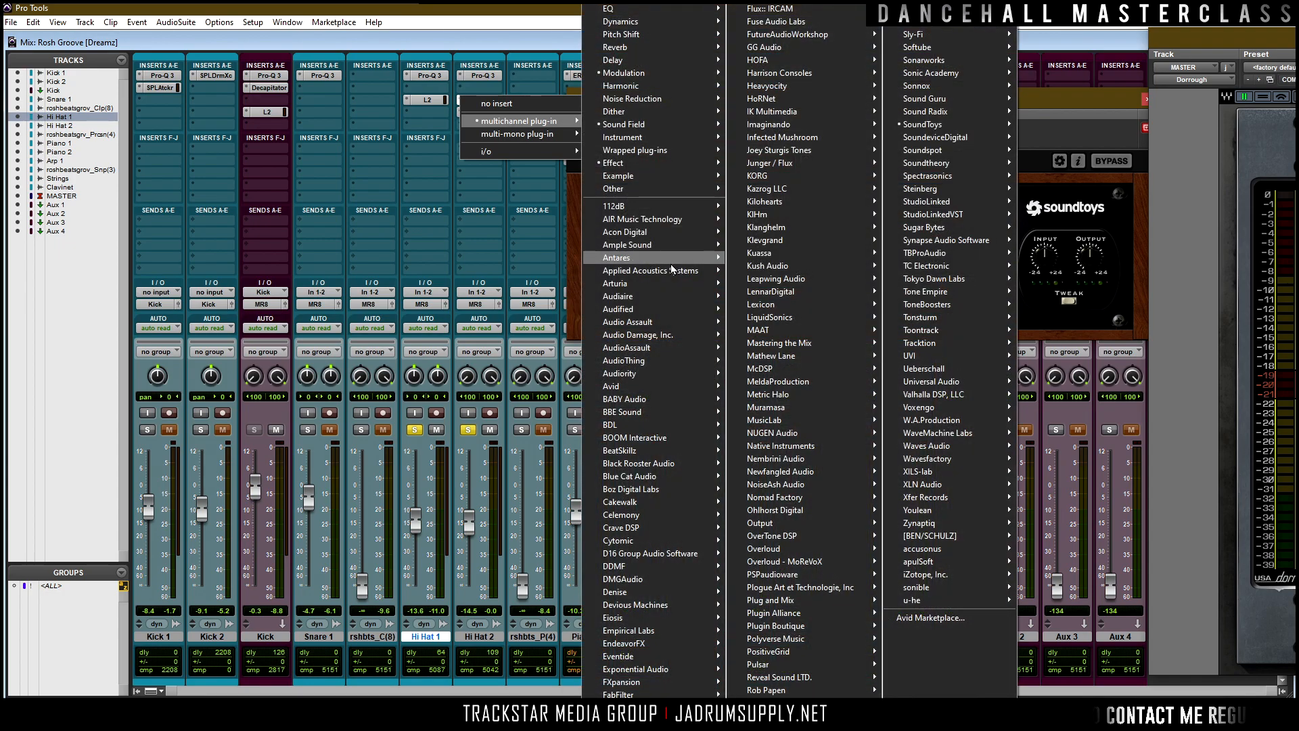
mouse_move(637, 385)
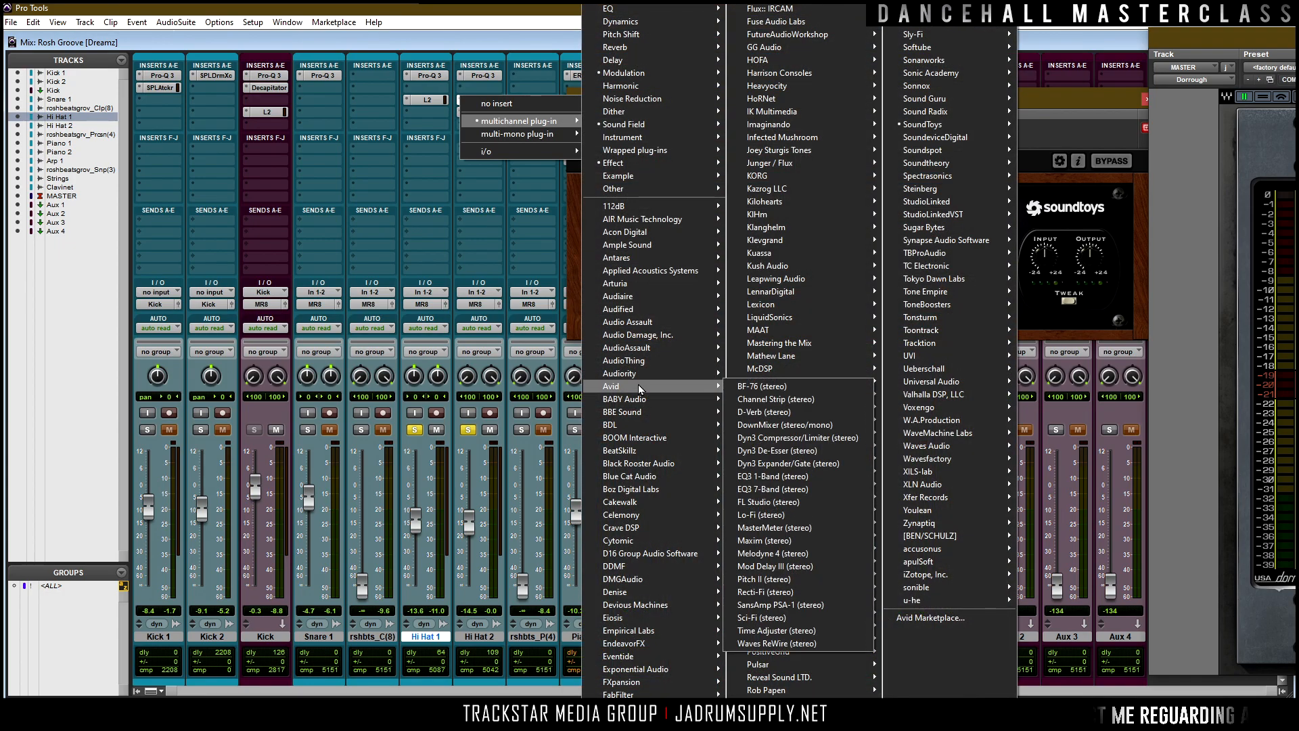
mouse_move(631, 129)
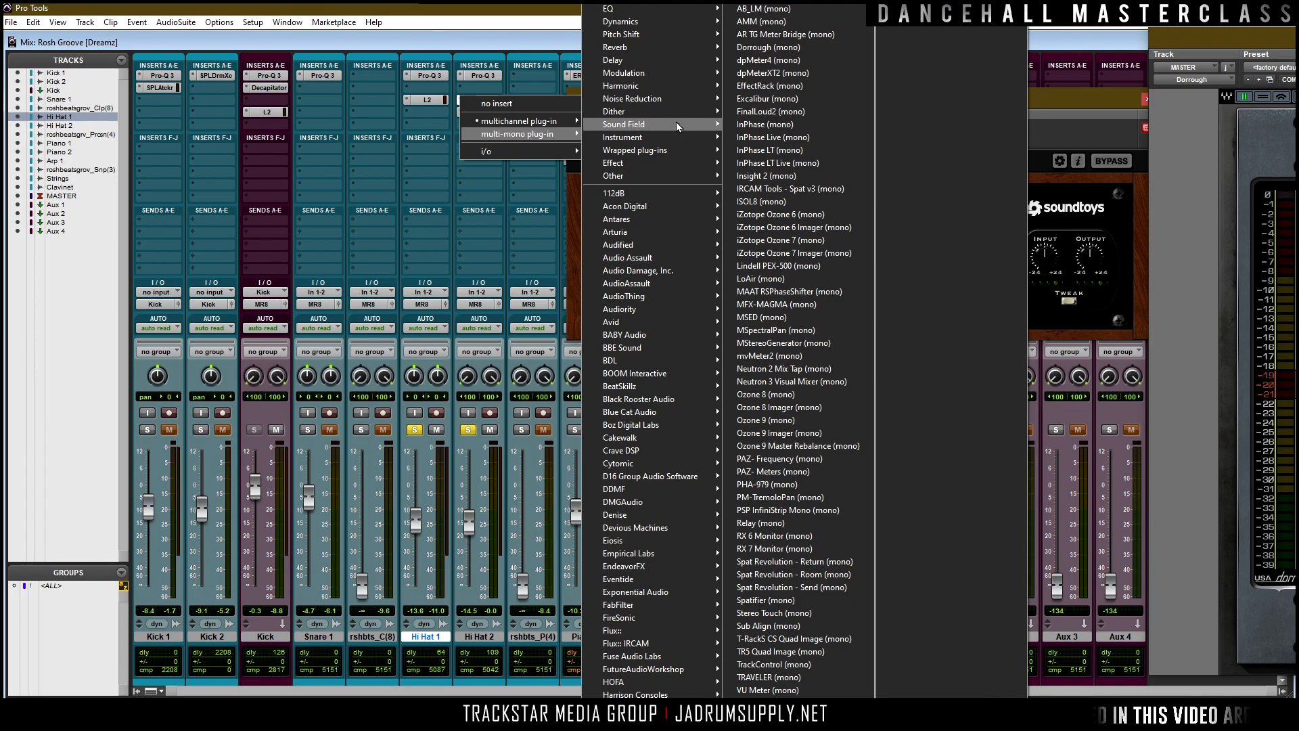
left_click(201, 124)
Try Avid's AutoPan (mono/stereo) on the mono Kick 2 track and remove it again.
left_click(201, 124)
mouse_move(237, 145)
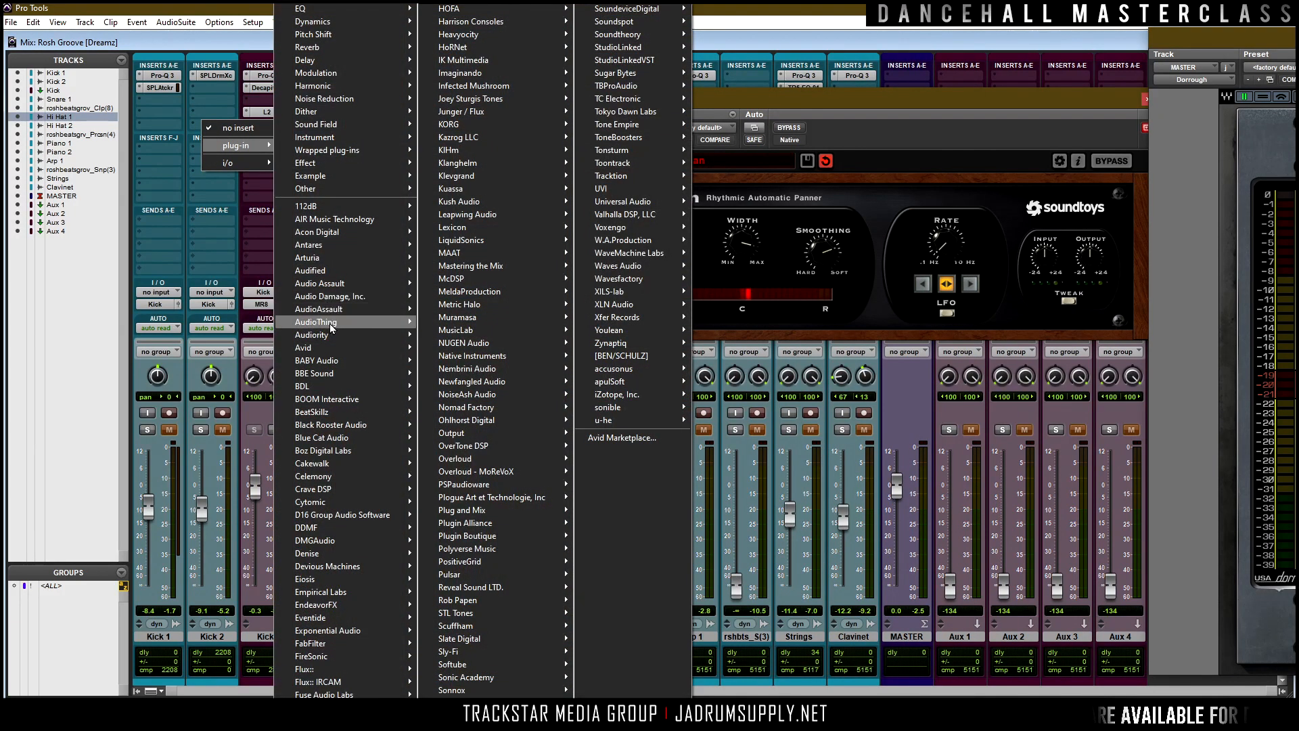
mouse_move(340, 346)
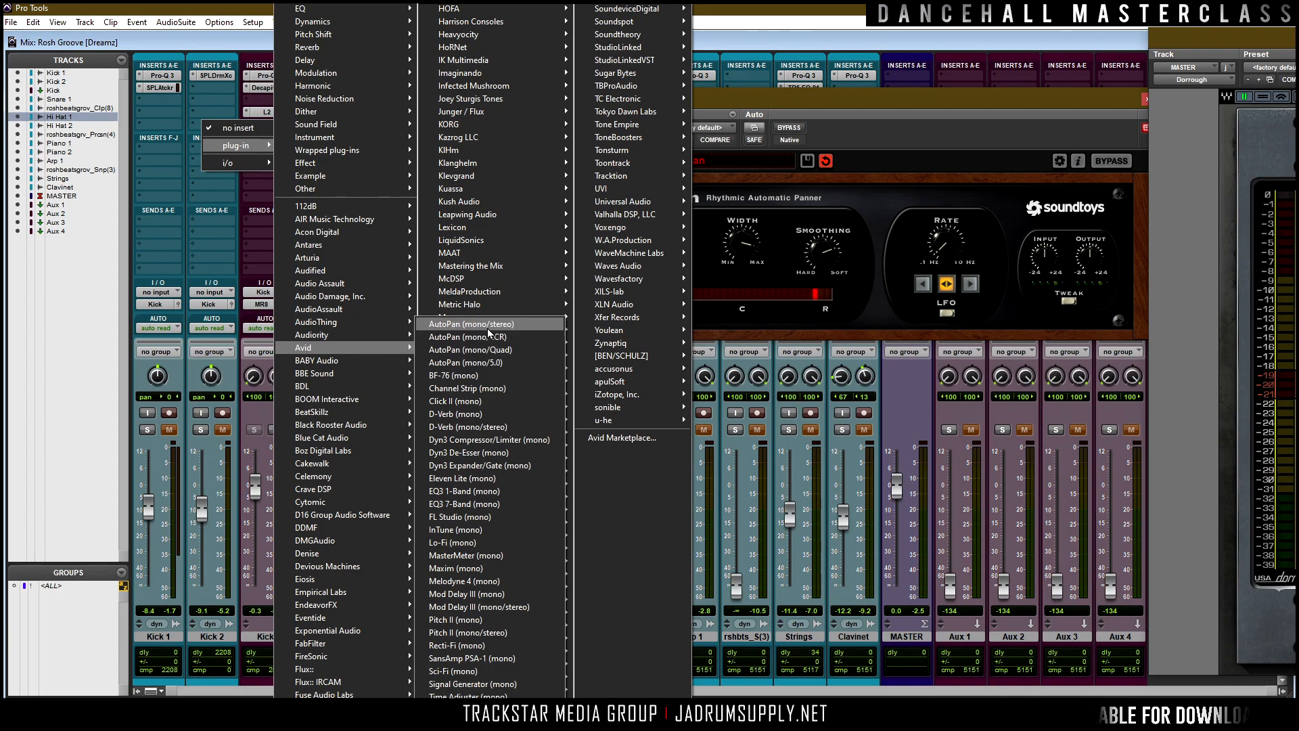
left_click(491, 323)
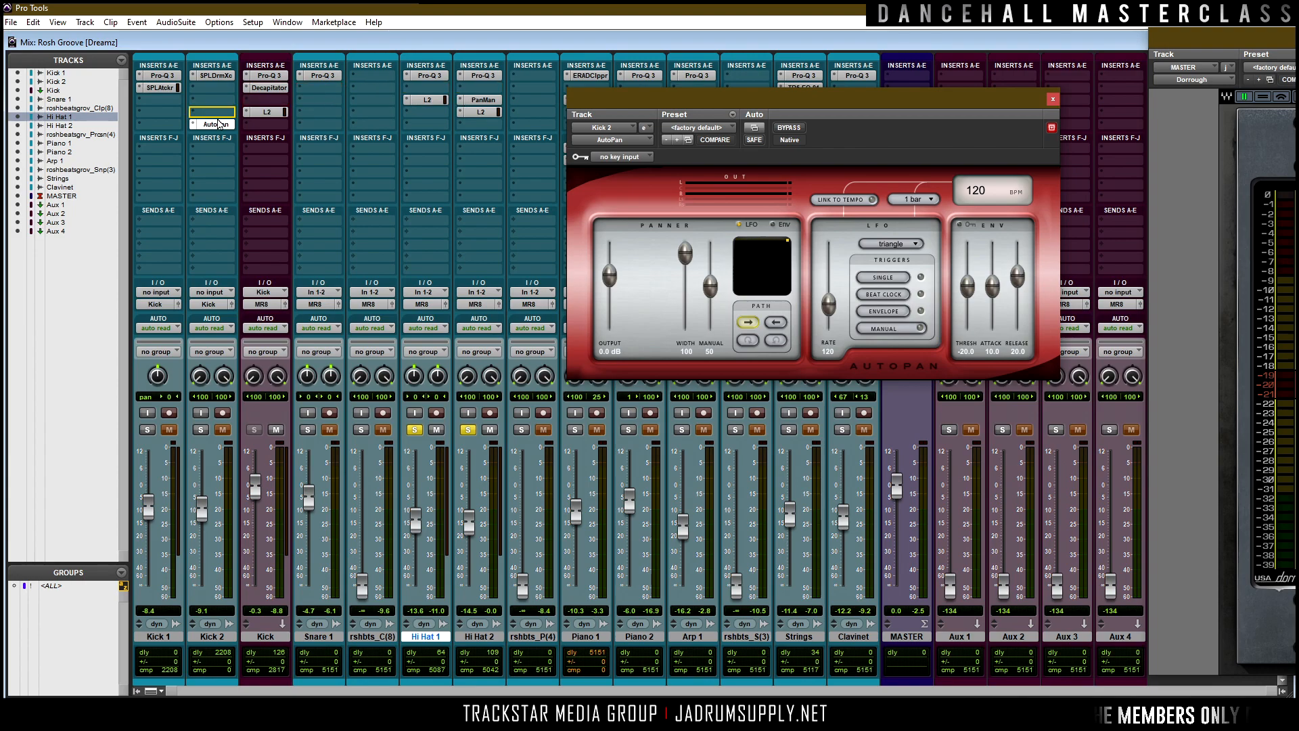
left_click(191, 127)
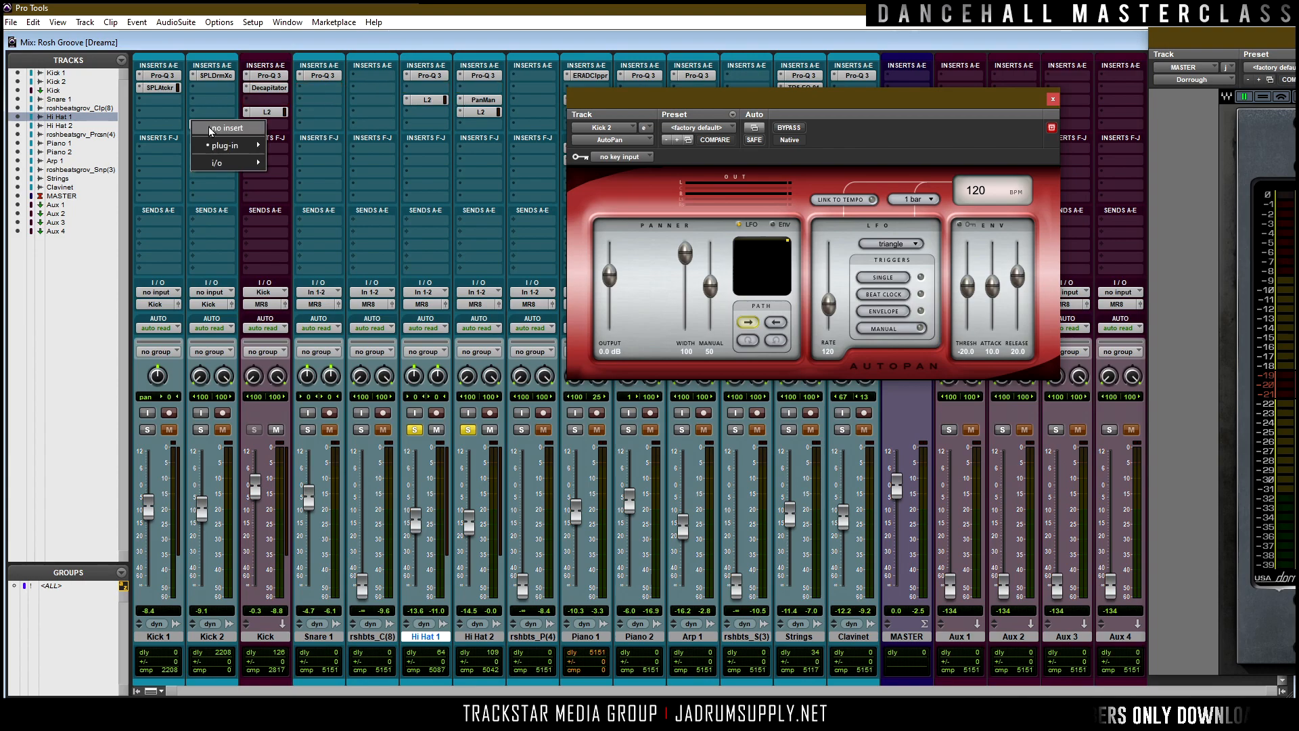
left_click(224, 127)
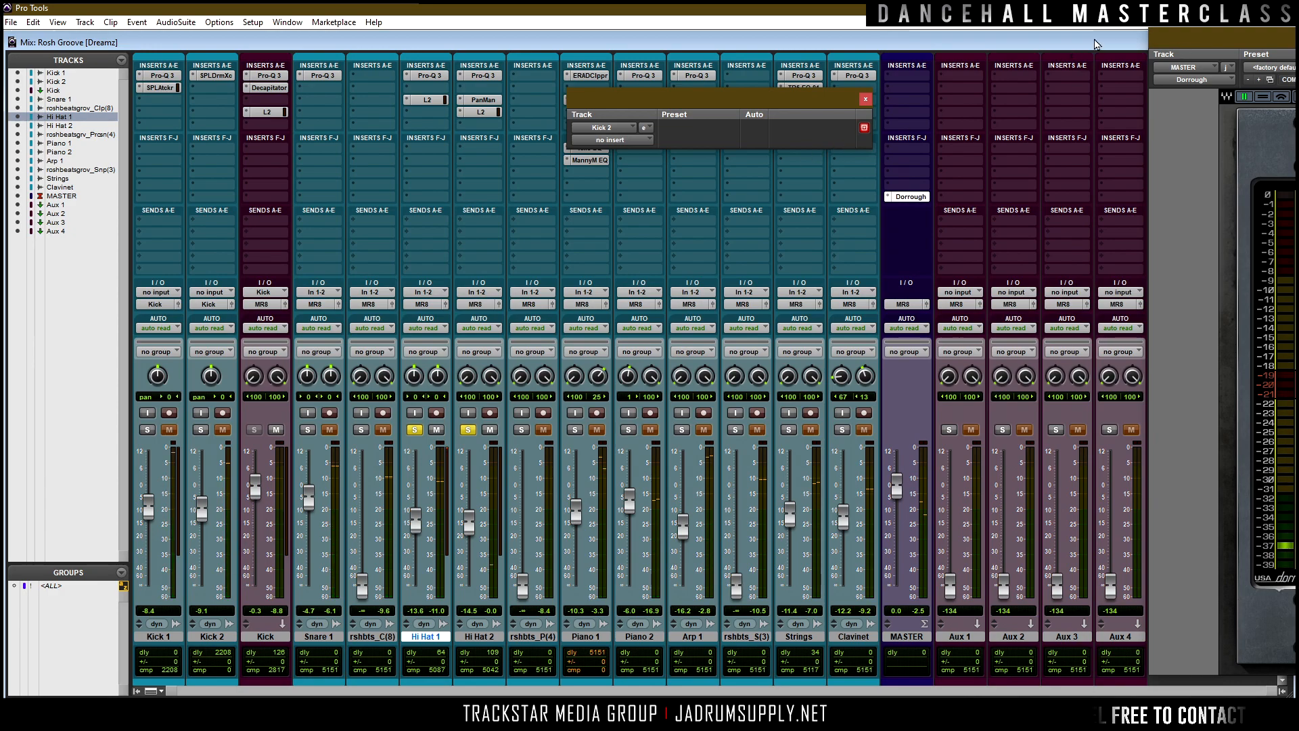
Split the stereo Hi Hat 2 track into separate mono tracks.
key("ctrl+equal")
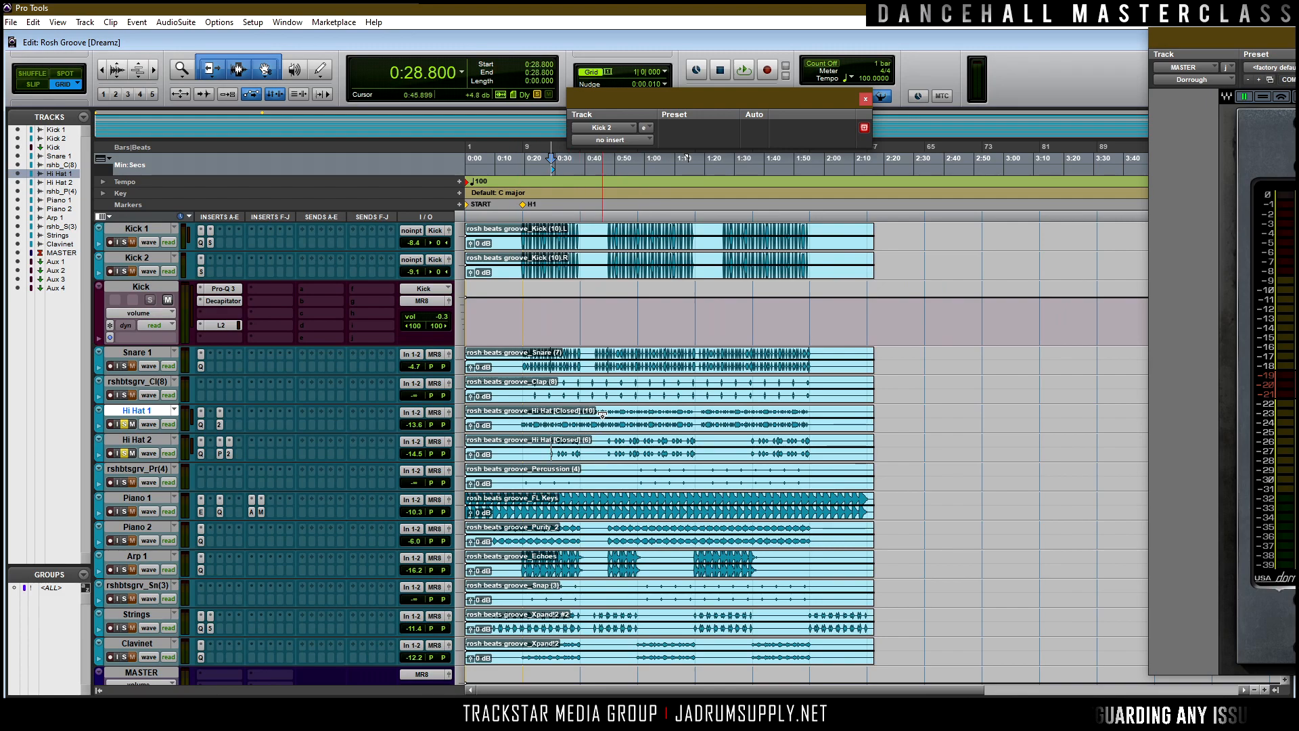
key("t")
key("t")
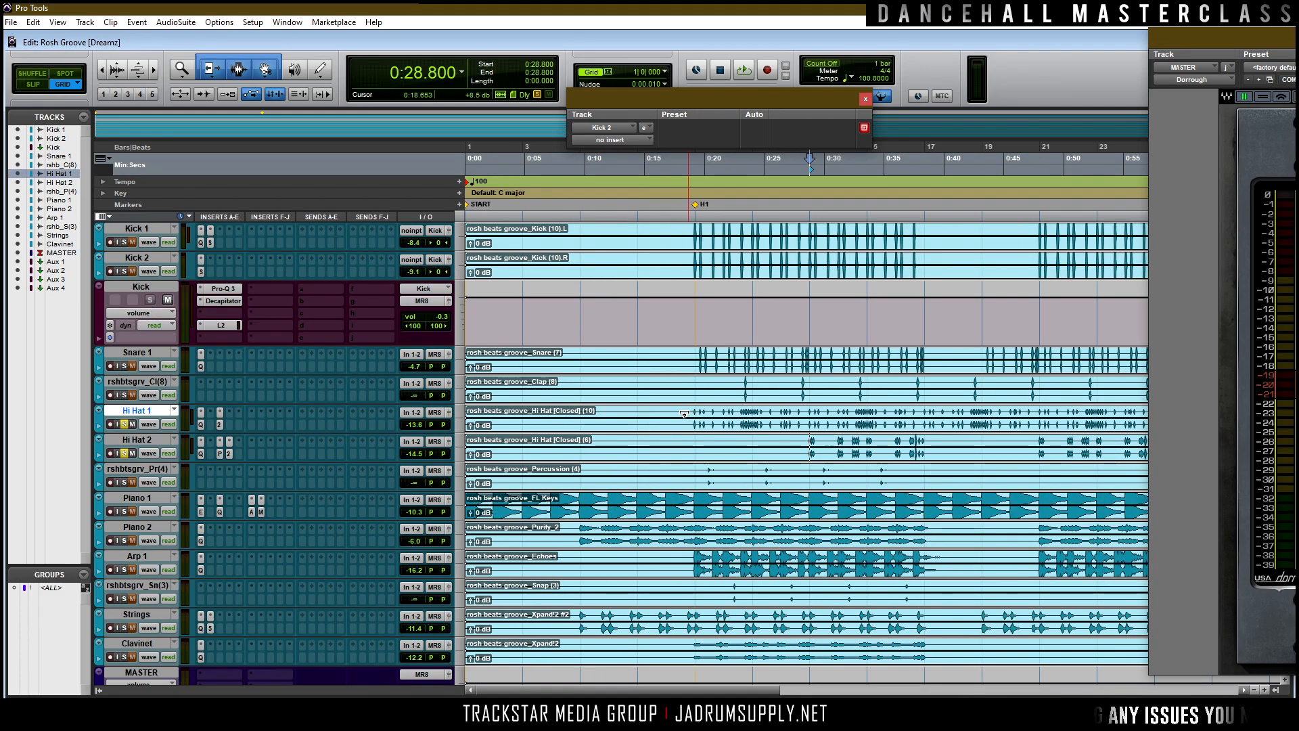
key("r")
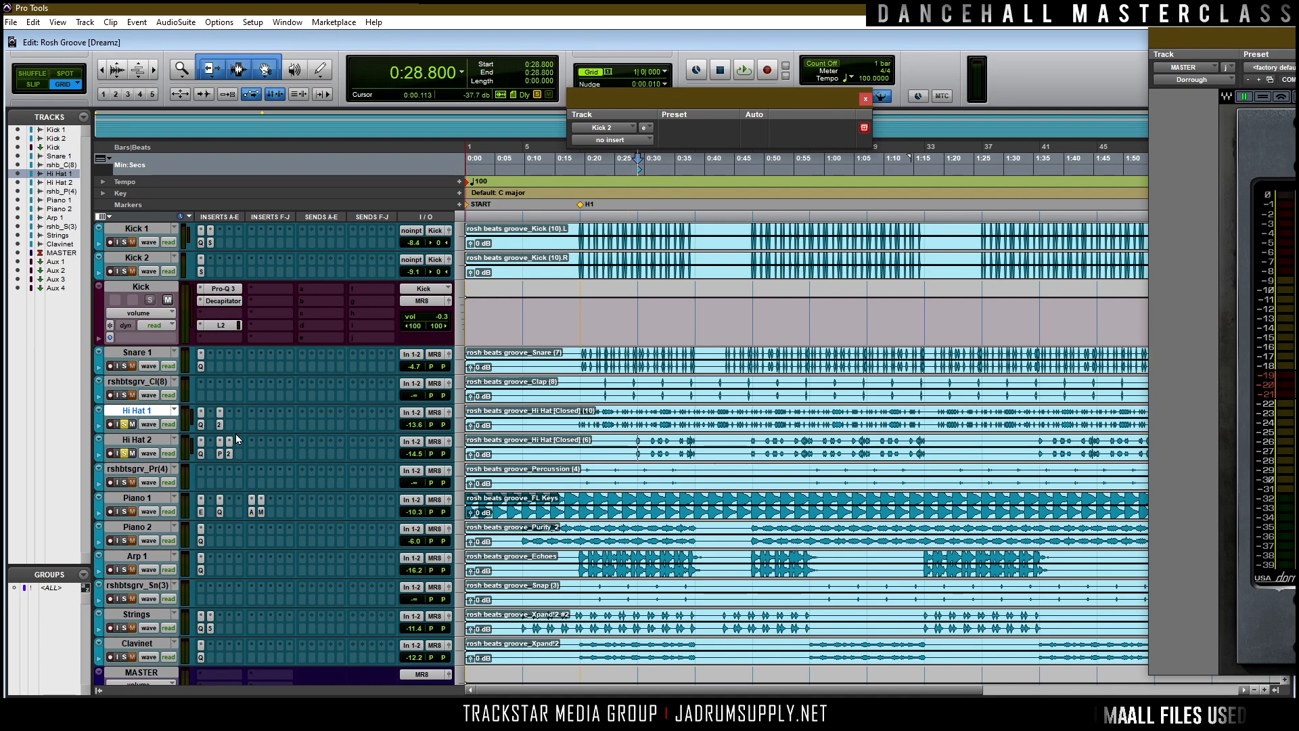
key("ctrl+equal")
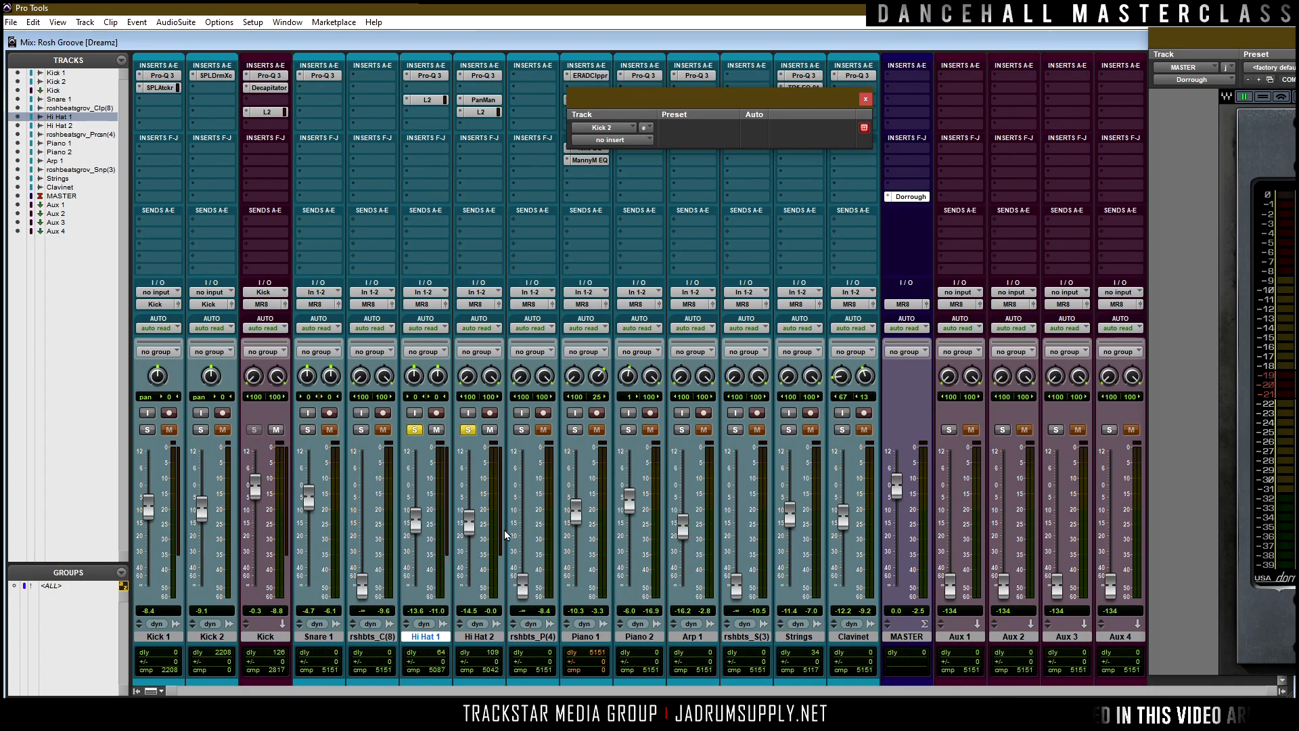
right_click(471, 637)
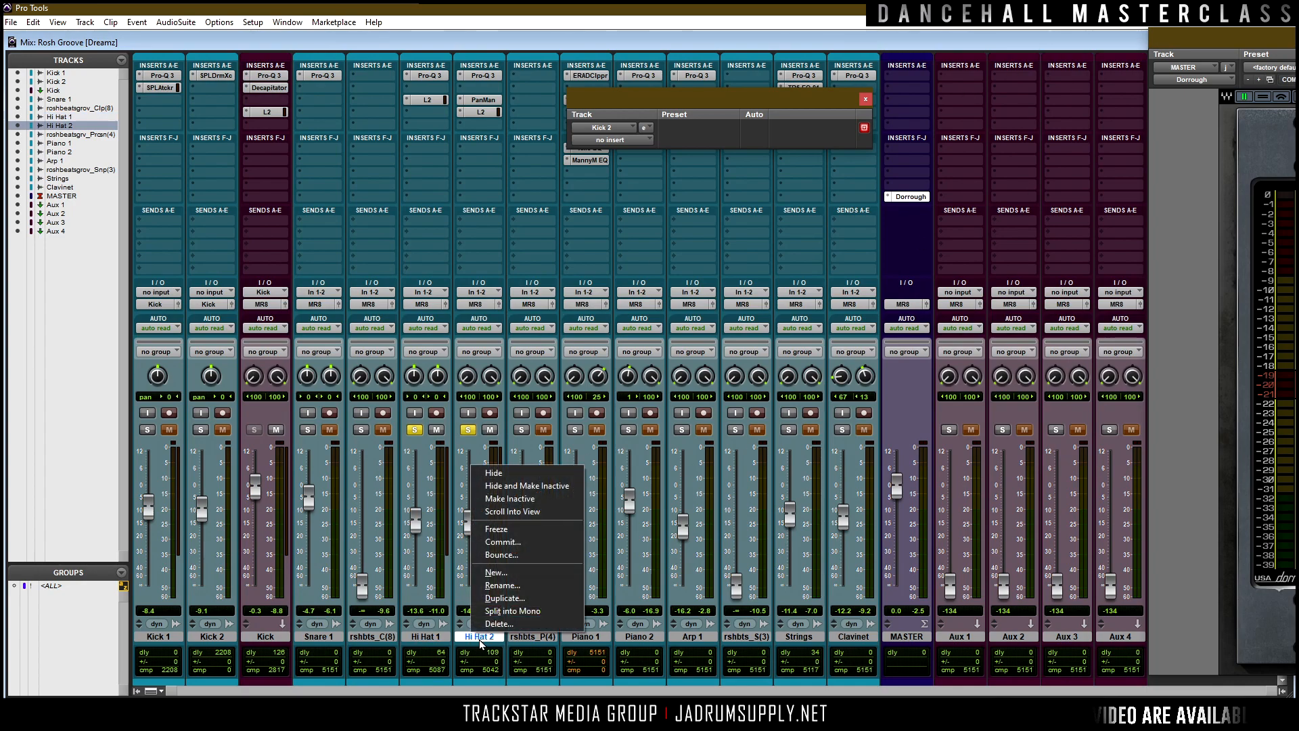
left_click(505, 612)
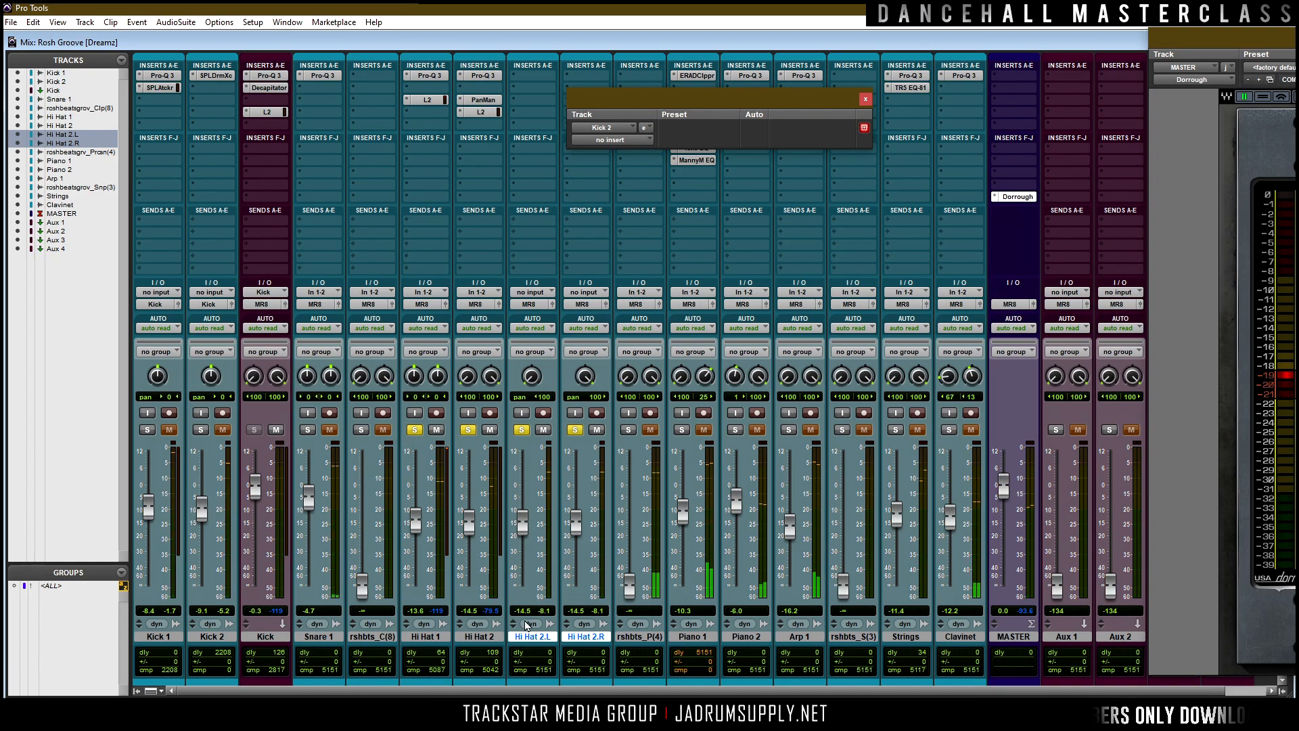
Insert Avid's AutoPan (mono/stereo) on the third insert slot of Hi Hat 2.L.
left_click(534, 126)
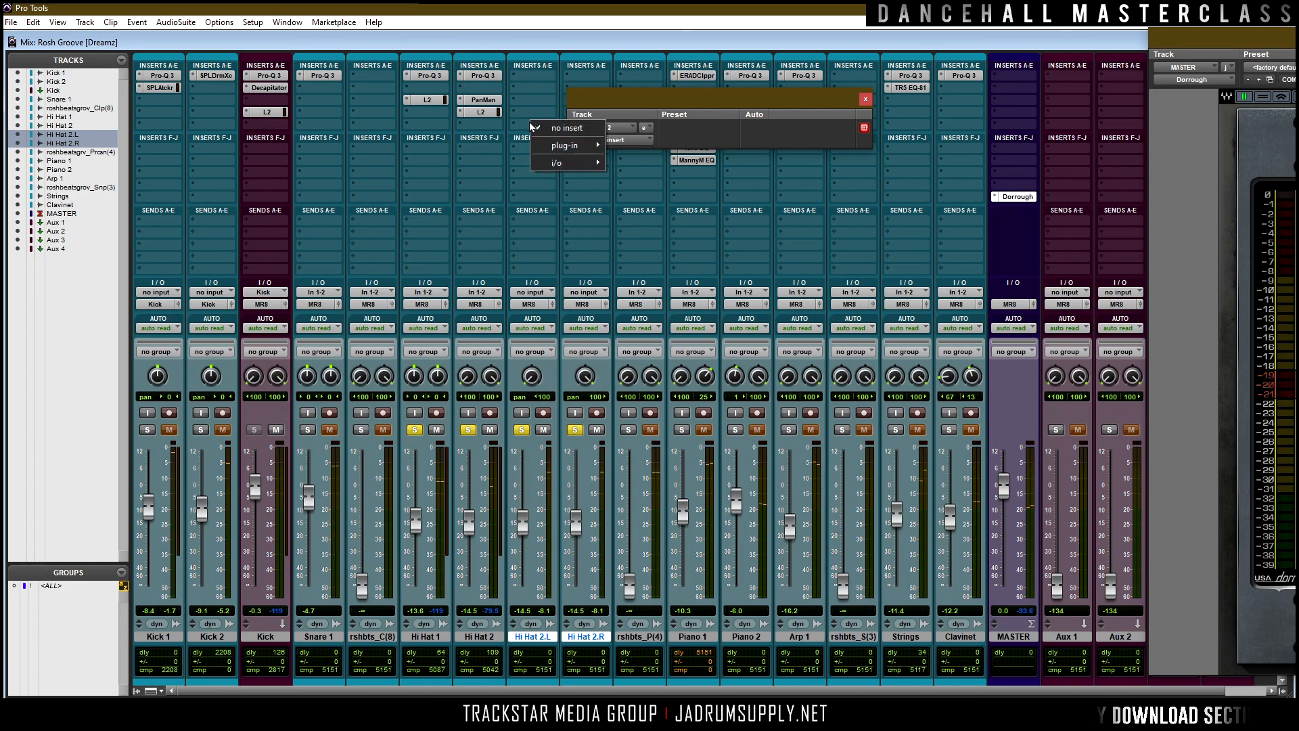
left_click(526, 104)
left_click(526, 103)
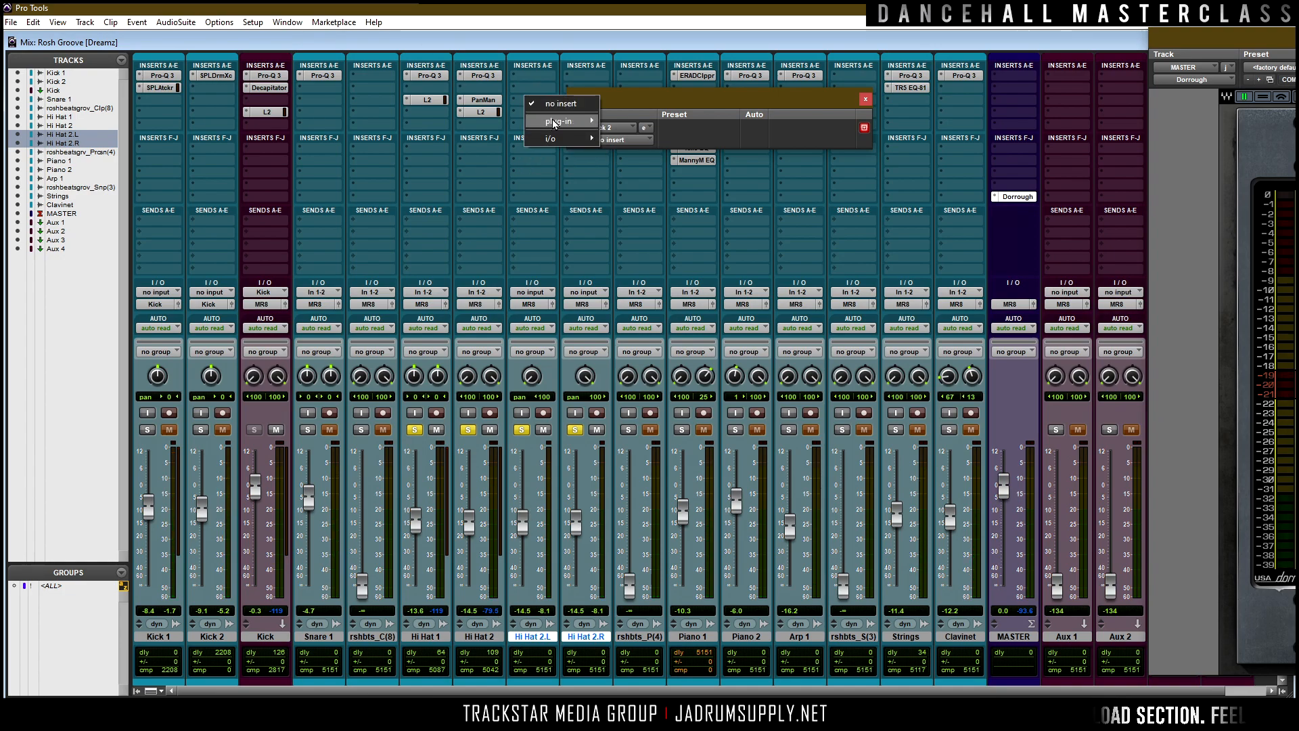
mouse_move(555, 124)
mouse_move(654, 348)
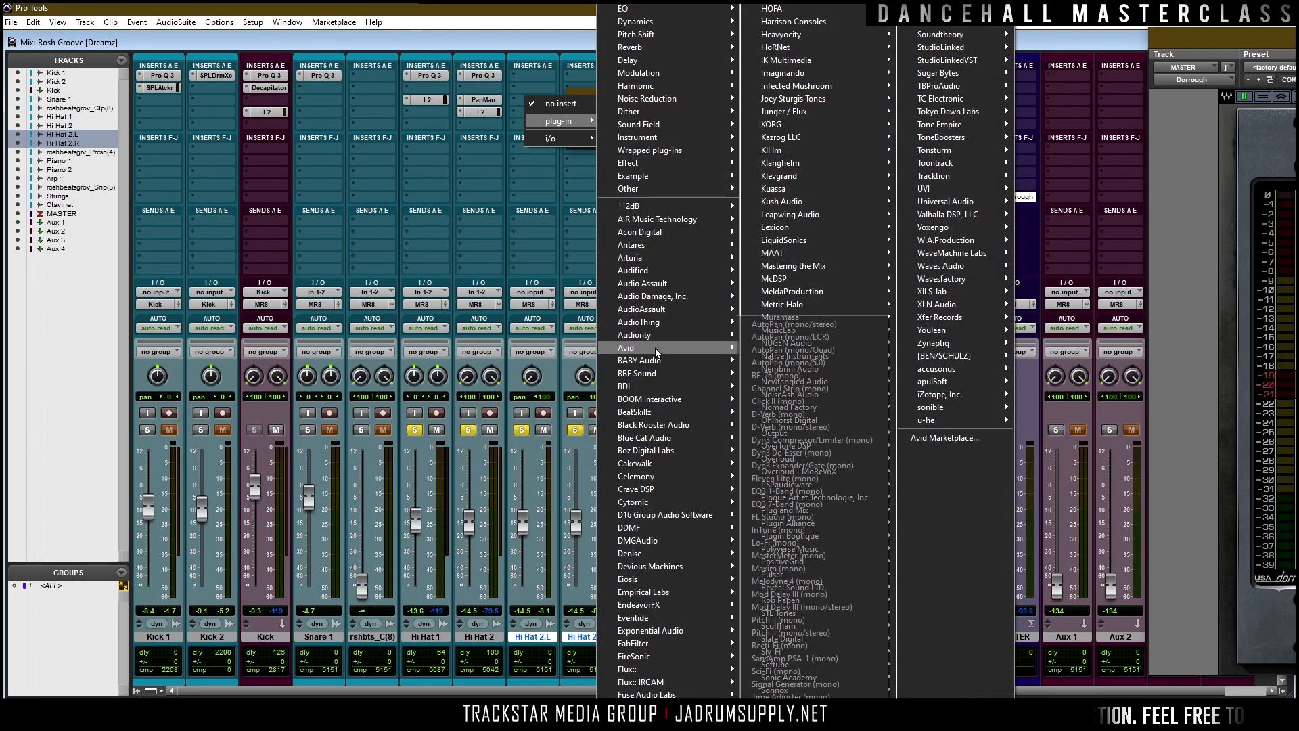
left_click(789, 323)
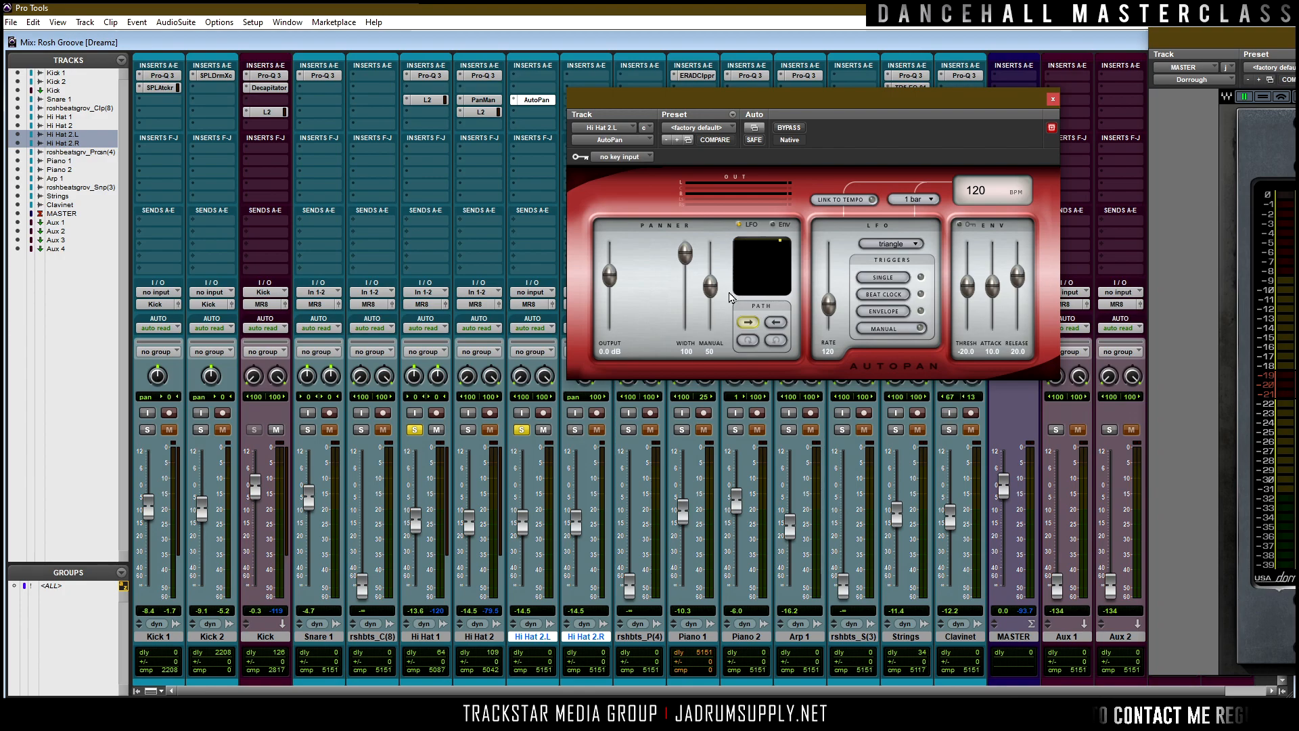
During playback, link Hi Hat 2.L's AutoPan to the session tempo with a sine LFO and a 4-bar duration.
key("space")
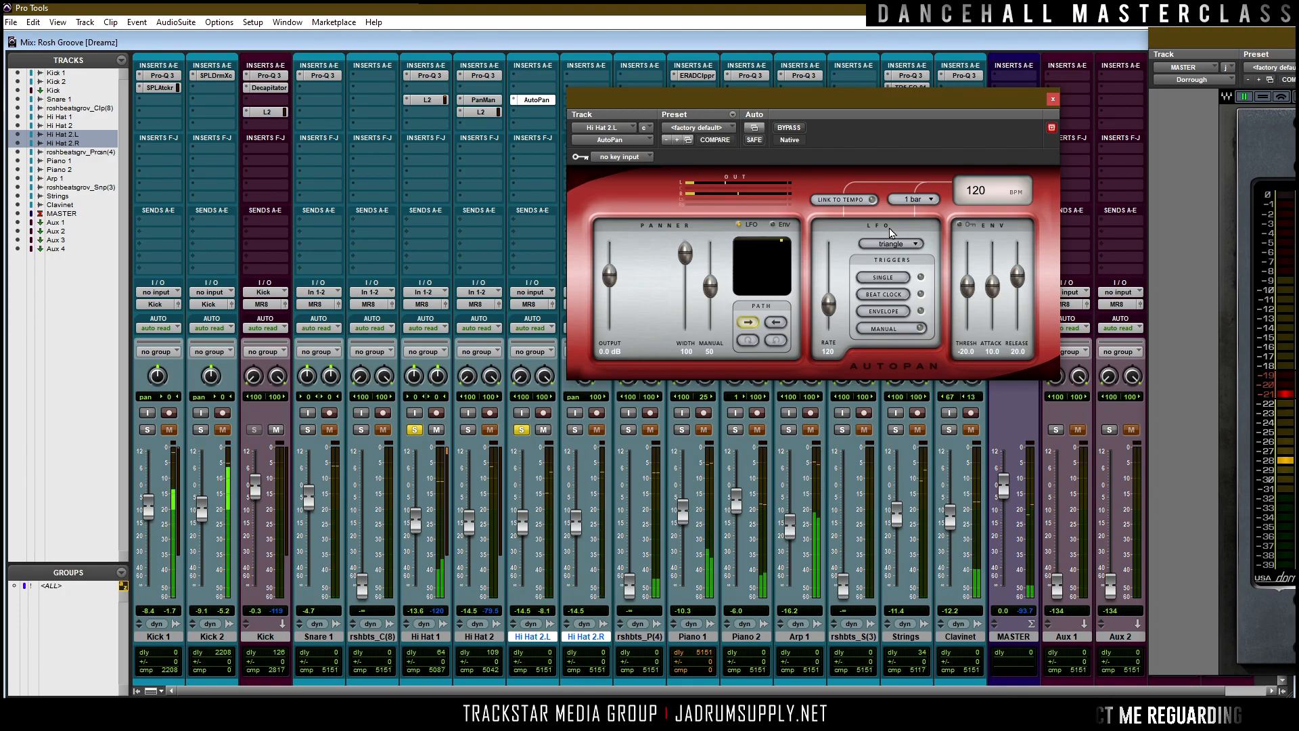
left_click(913, 199)
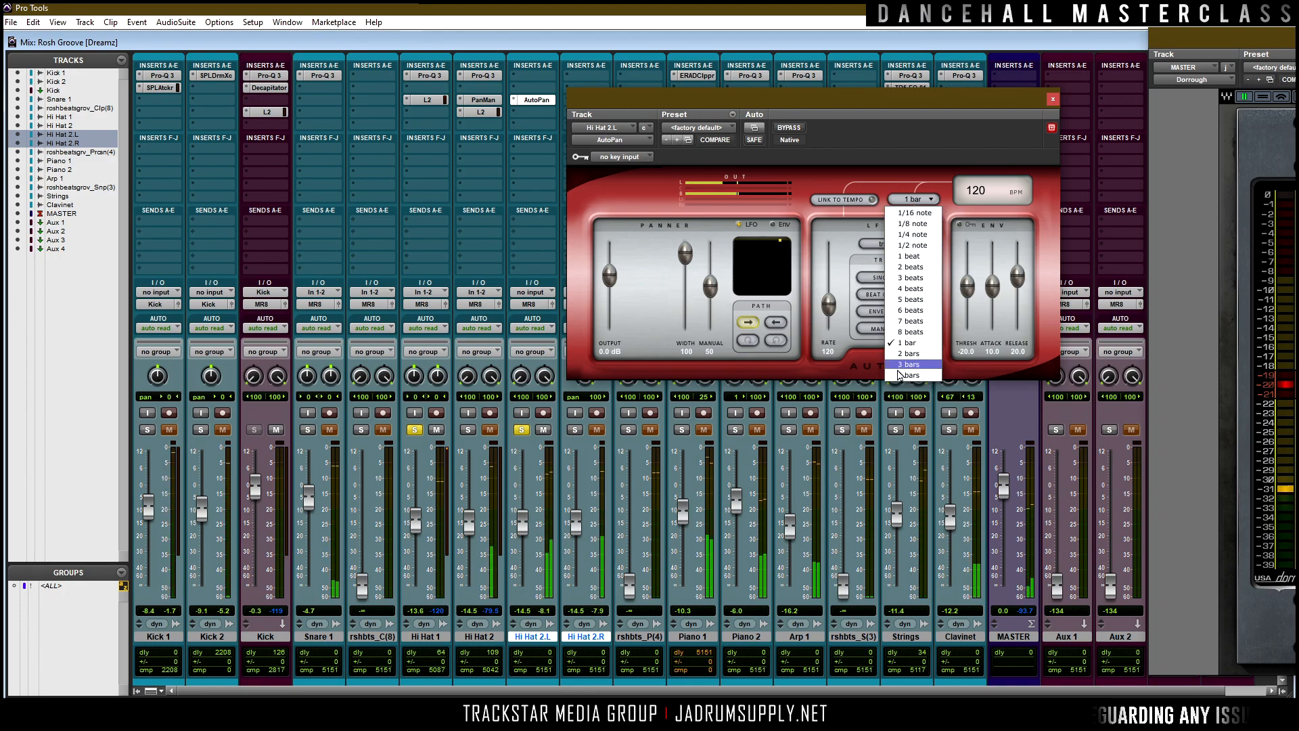
left_click(899, 369)
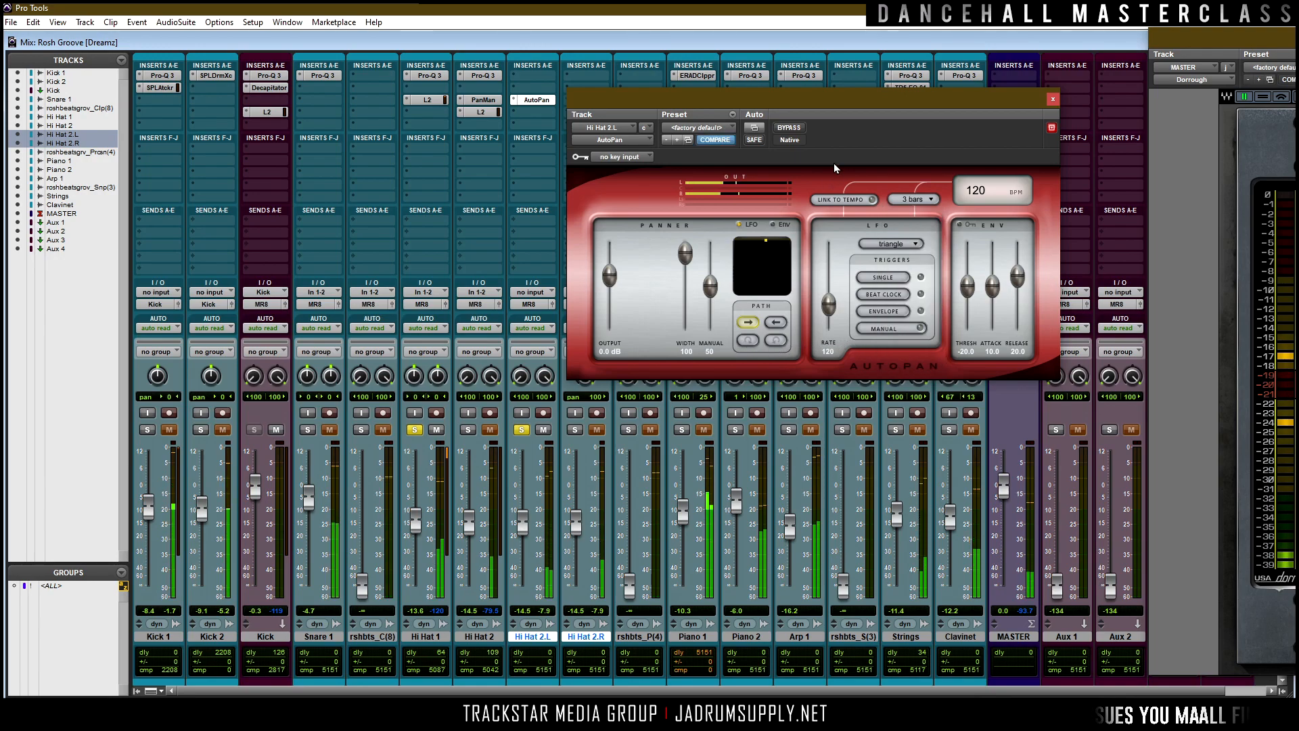
left_click(843, 199)
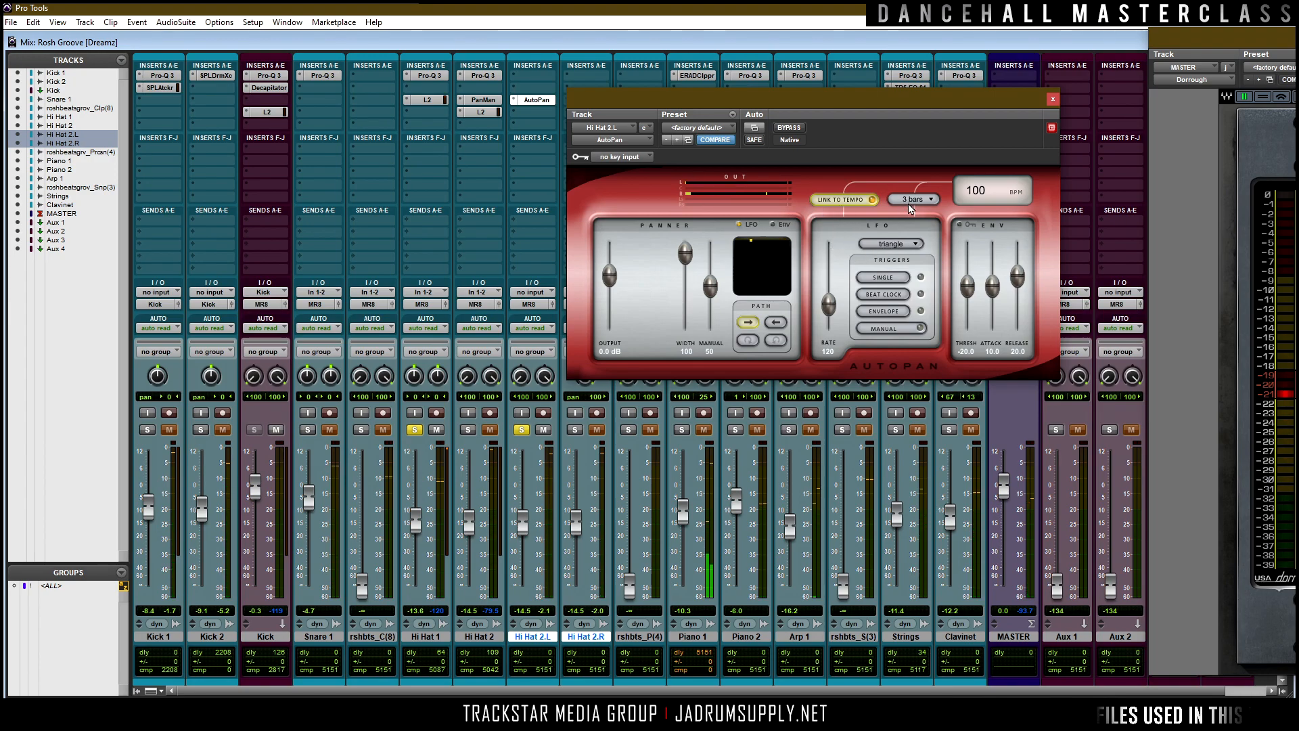
left_click(889, 243)
left_click(891, 280)
left_click(907, 203)
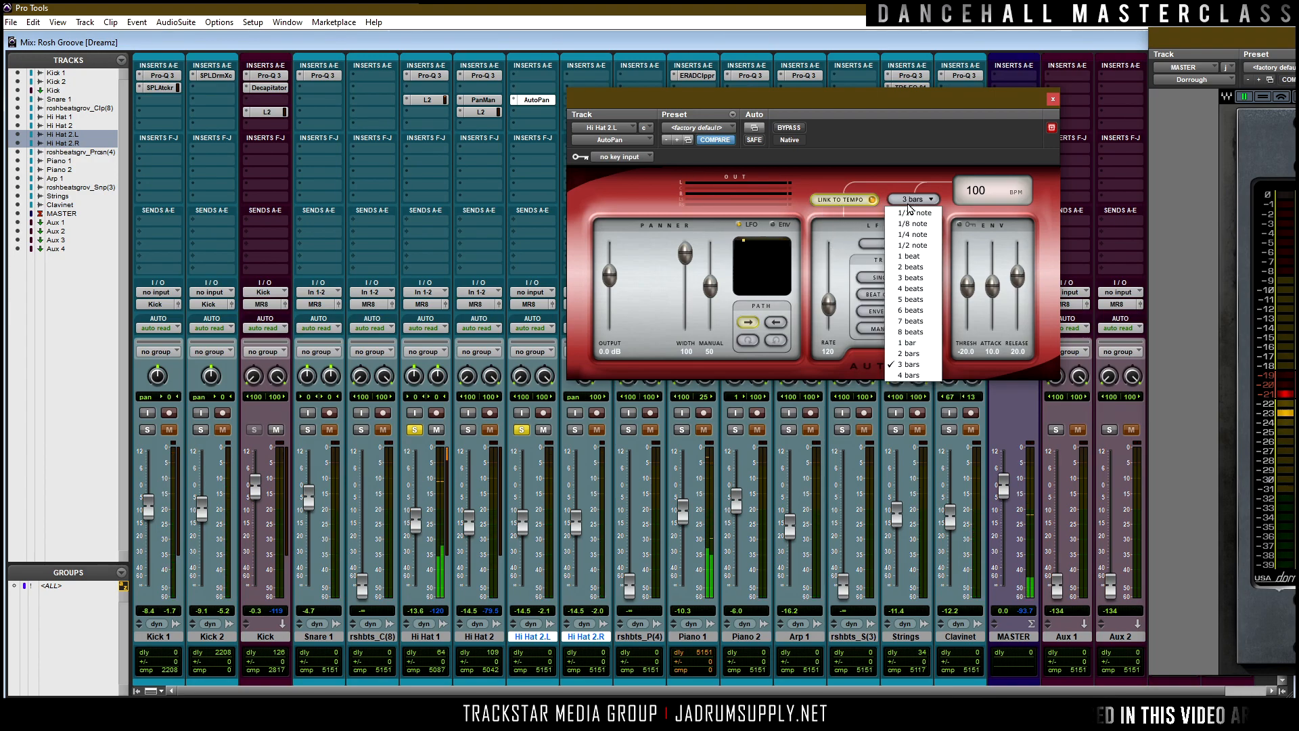
left_click(906, 374)
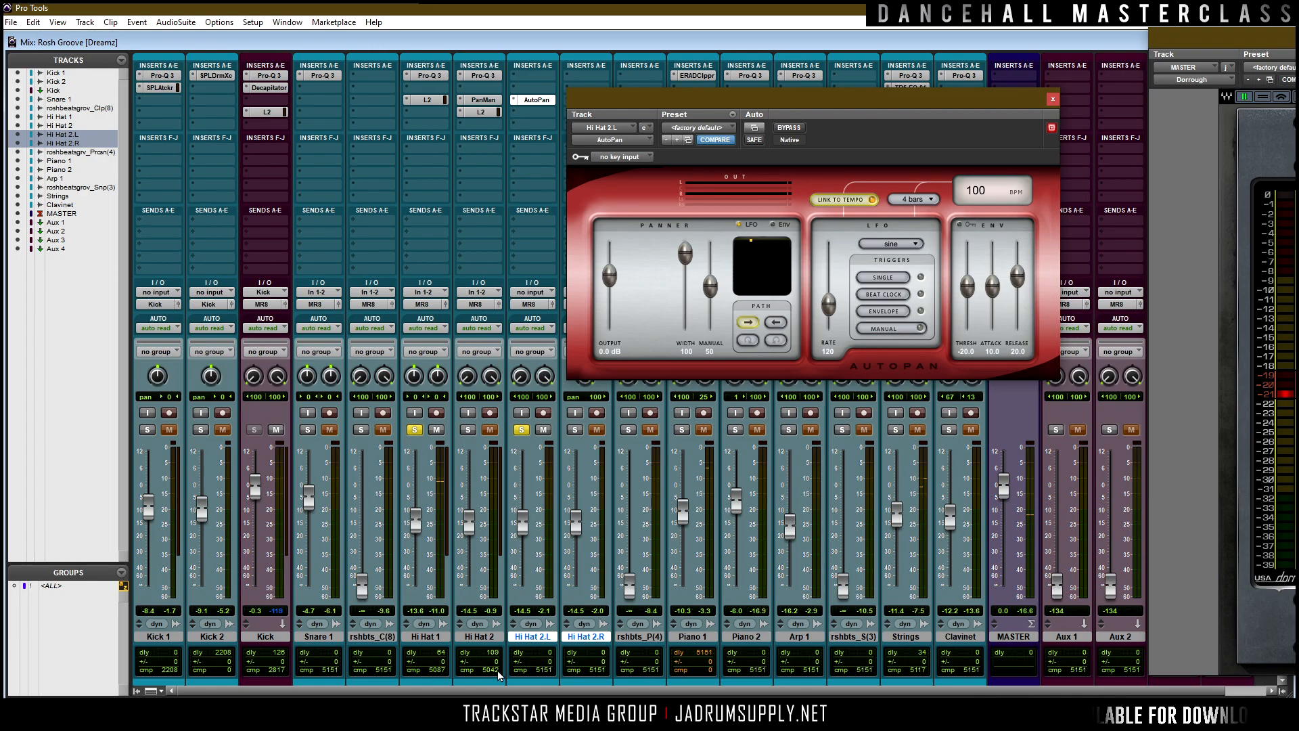
Delete the original Hi Hat 2 and Hi Hat 2.R tracks, including their active clips.
left_click(489, 637)
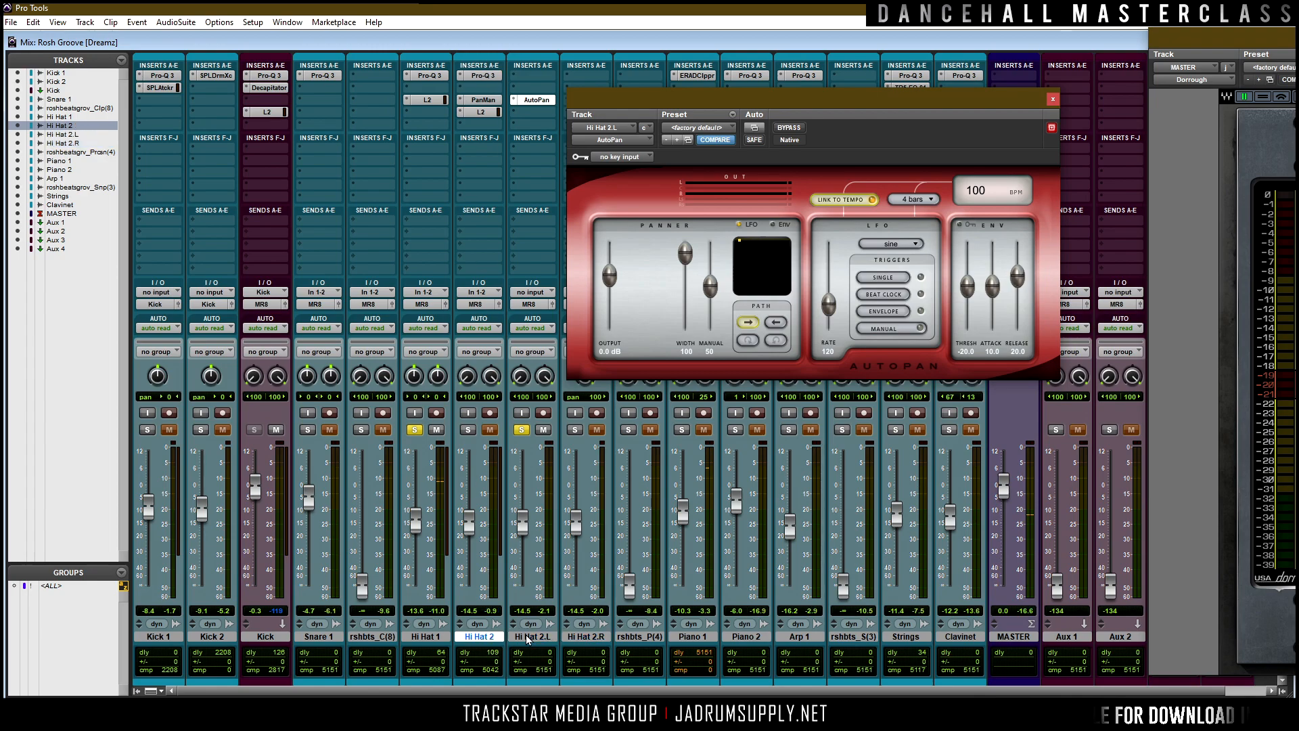
right_click(587, 638)
left_click(608, 607)
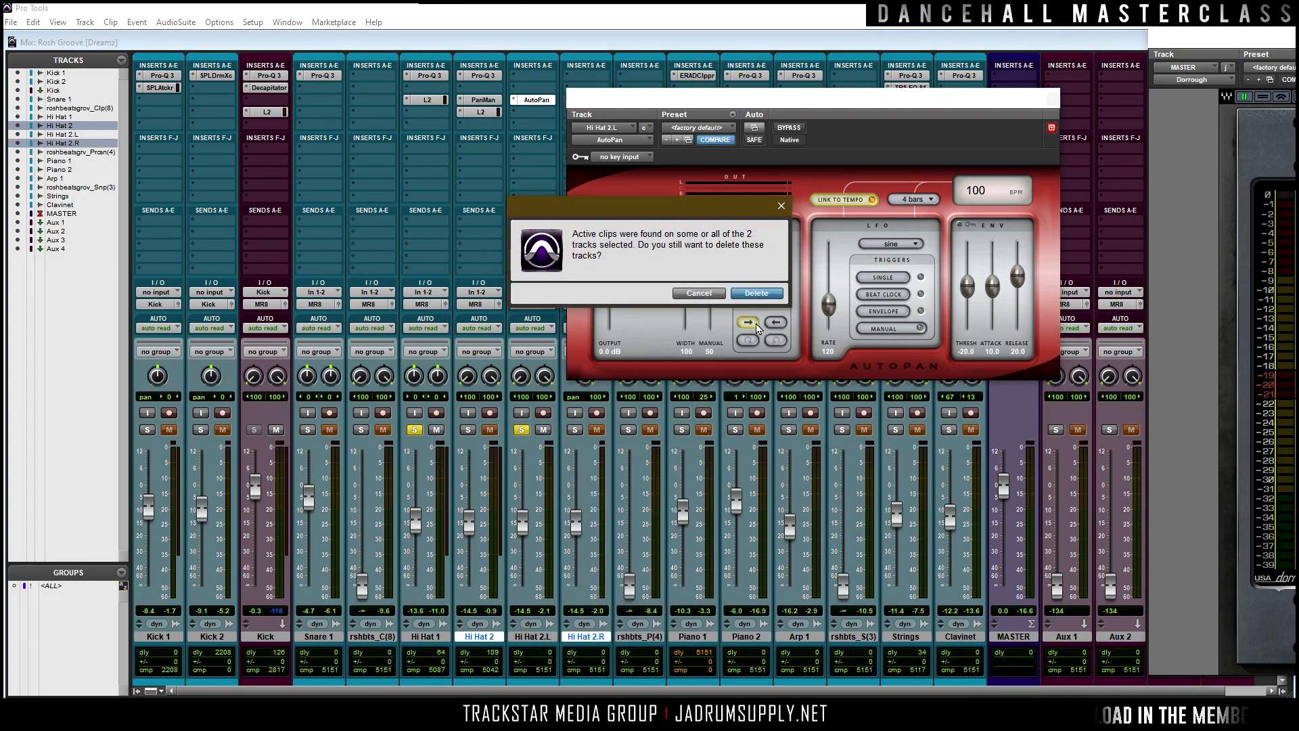
key("Escape")
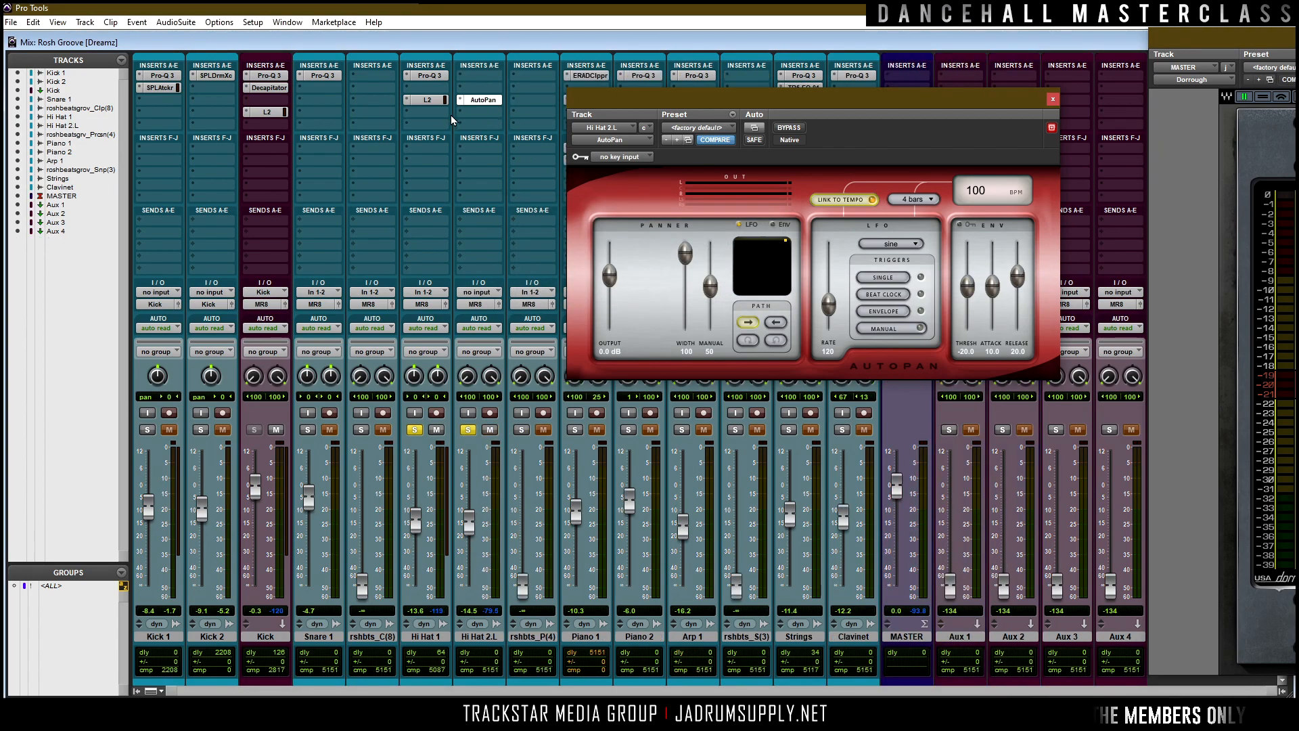
Copy Hi Hat 1's L2 limiter to the insert slot below AutoPan on Hi Hat 2.L.
left_click_drag(438, 103, 470, 117)
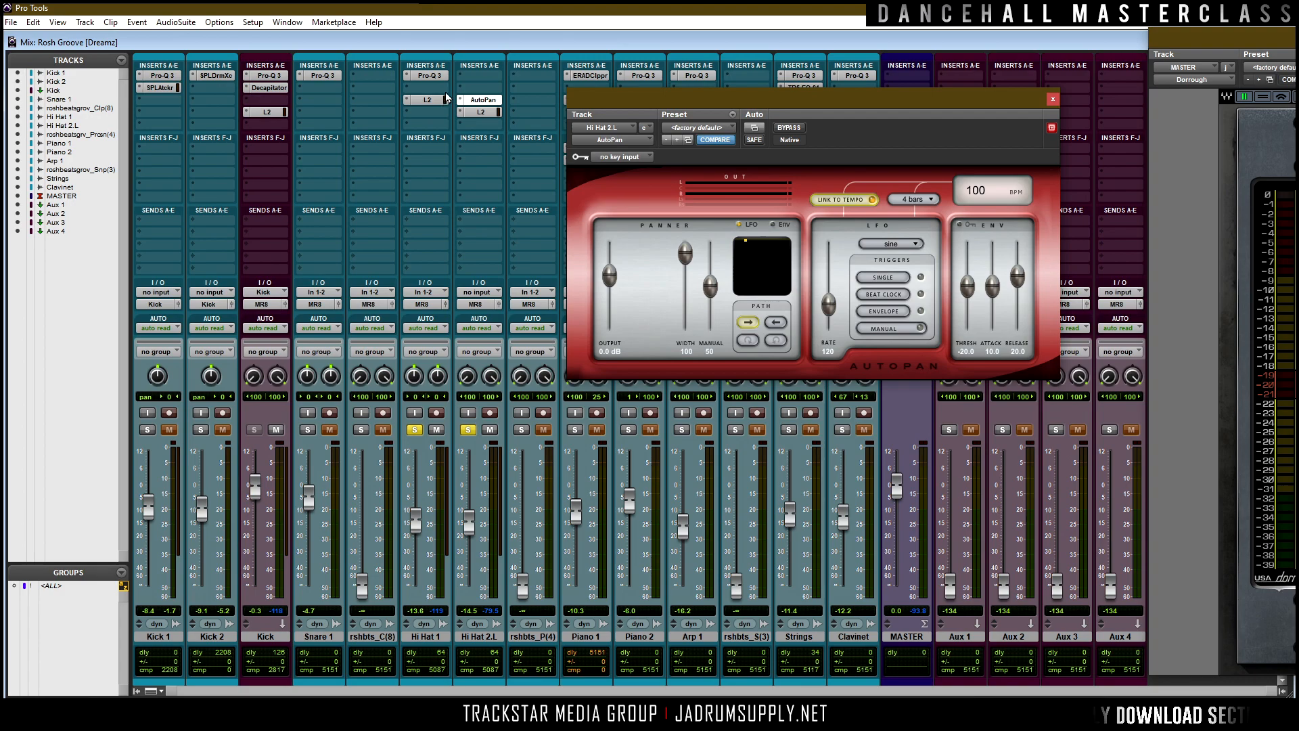
Insert FabFilter Pro-Q 3 (mono) on the first insert slot of Hi Hat 2.L.
left_click_drag(481, 79, 480, 79)
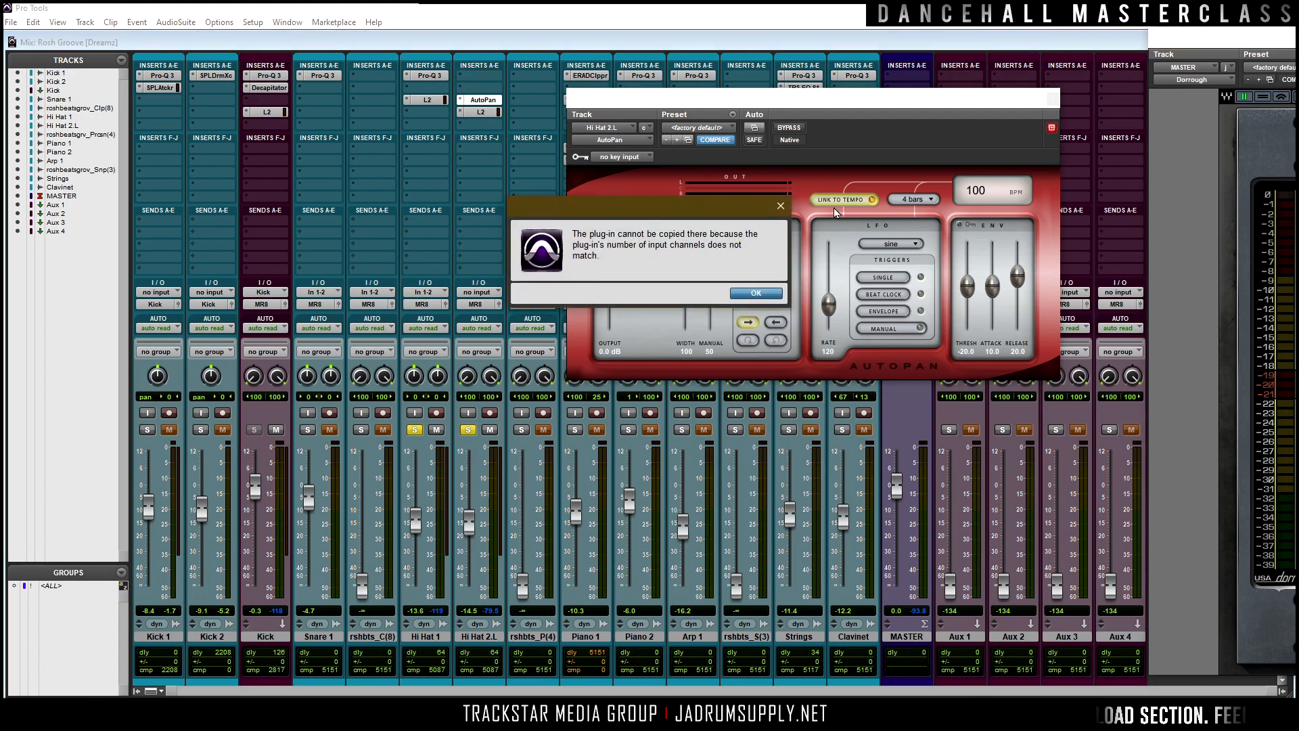
key("Return")
left_click(477, 75)
mouse_move(538, 98)
mouse_move(614, 643)
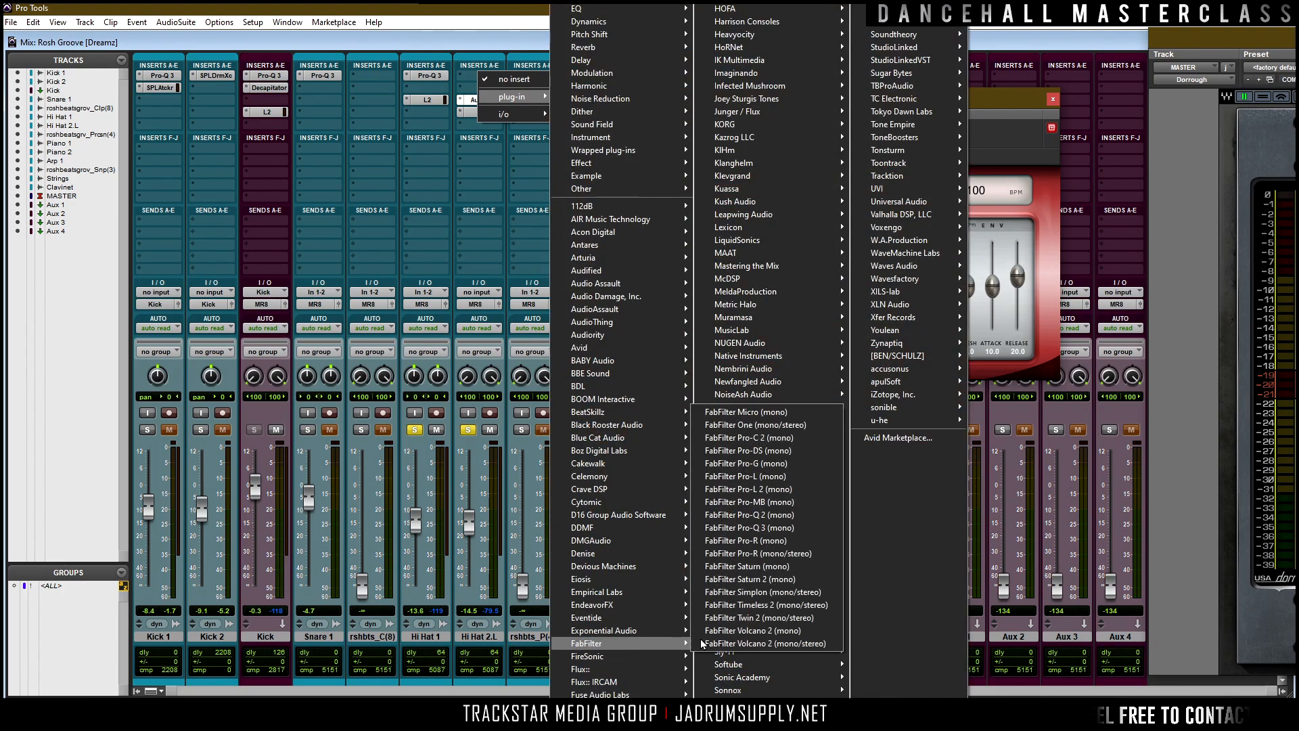
left_click(746, 527)
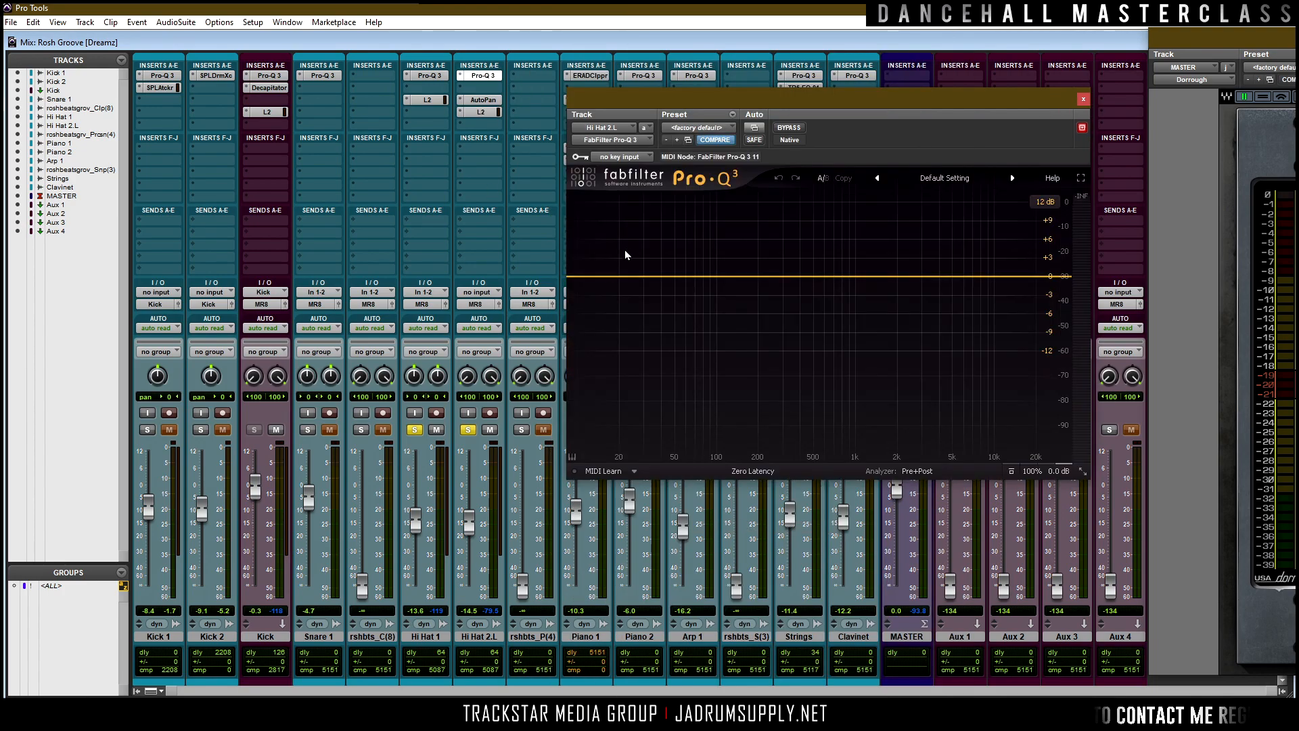
Shape Hi Hat 2.L's EQ with a 48 dB/oct low cut at about 1625 Hz and a slight boost in the highs.
left_click_drag(591, 284, 886, 302)
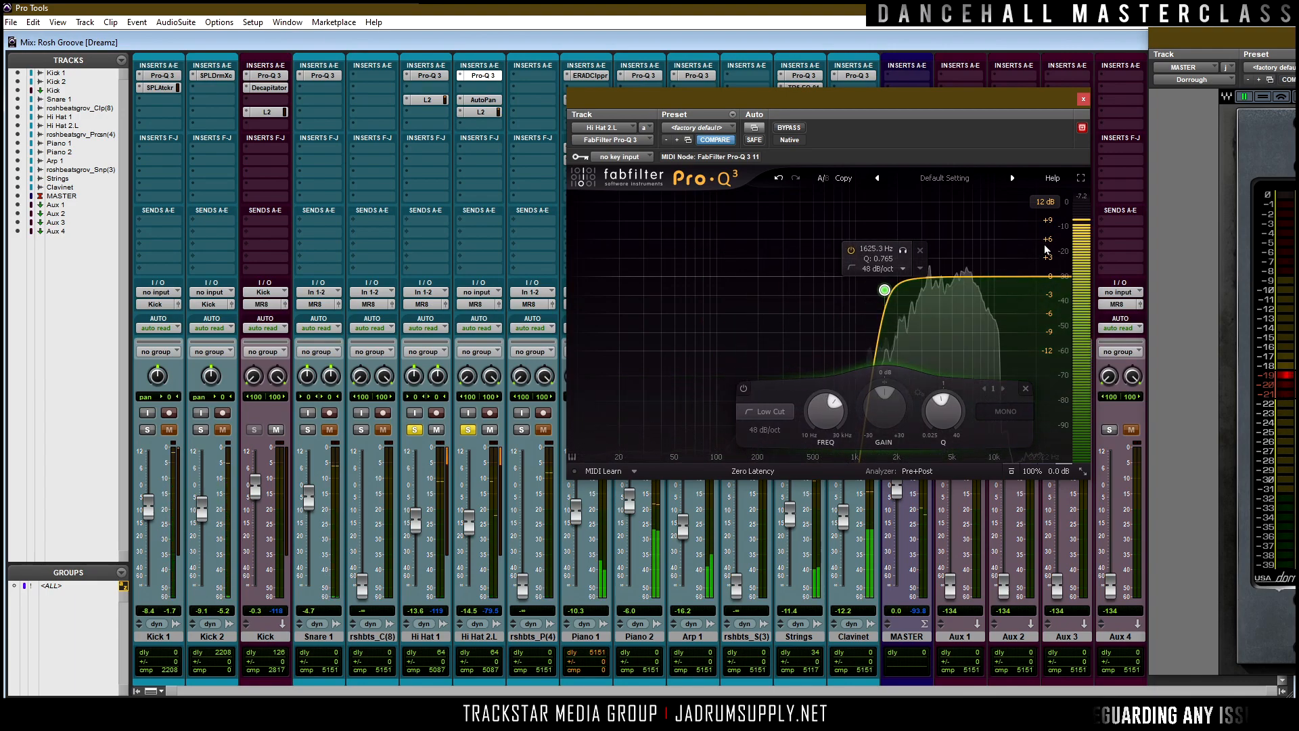
left_click_drag(960, 276, 970, 267)
left_click(1083, 99)
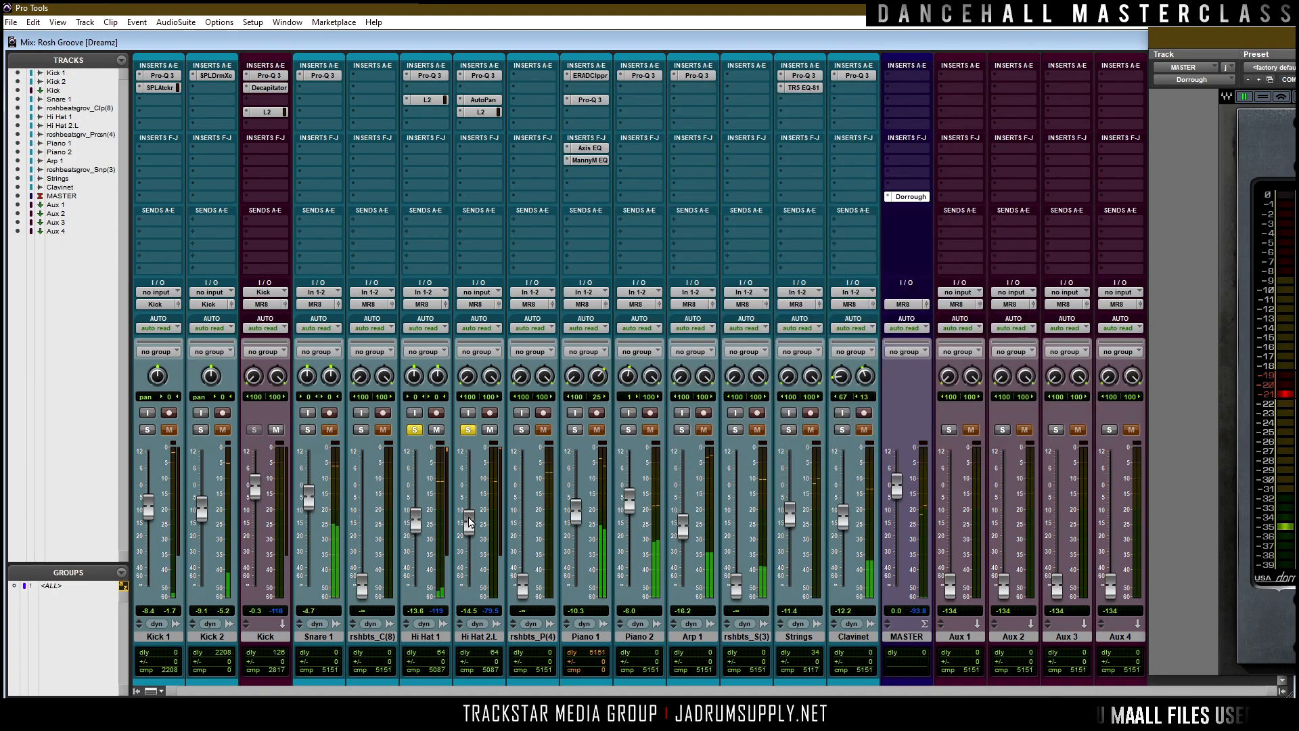
Clear the solos on both hi-hat tracks and raise Hi Hat 1's fader to -9.1 dB.
left_click(467, 430, "alt")
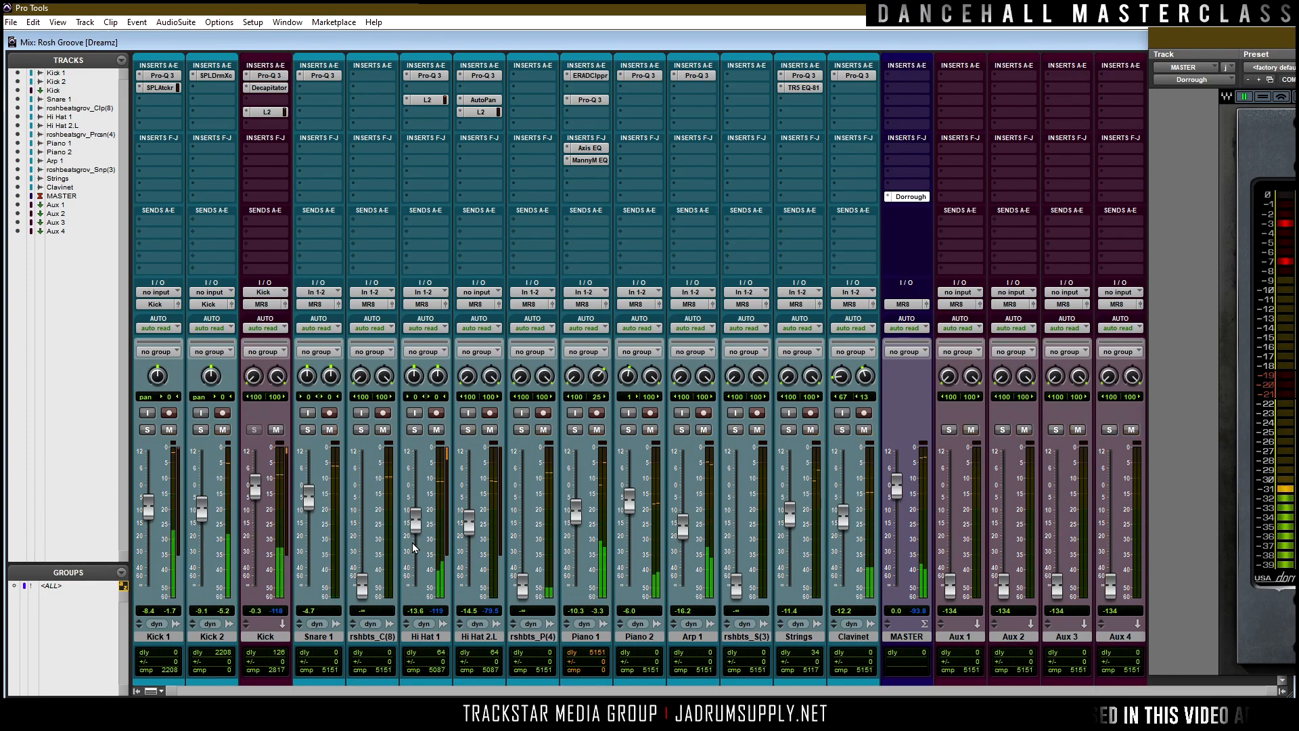
left_click_drag(415, 528, 412, 514)
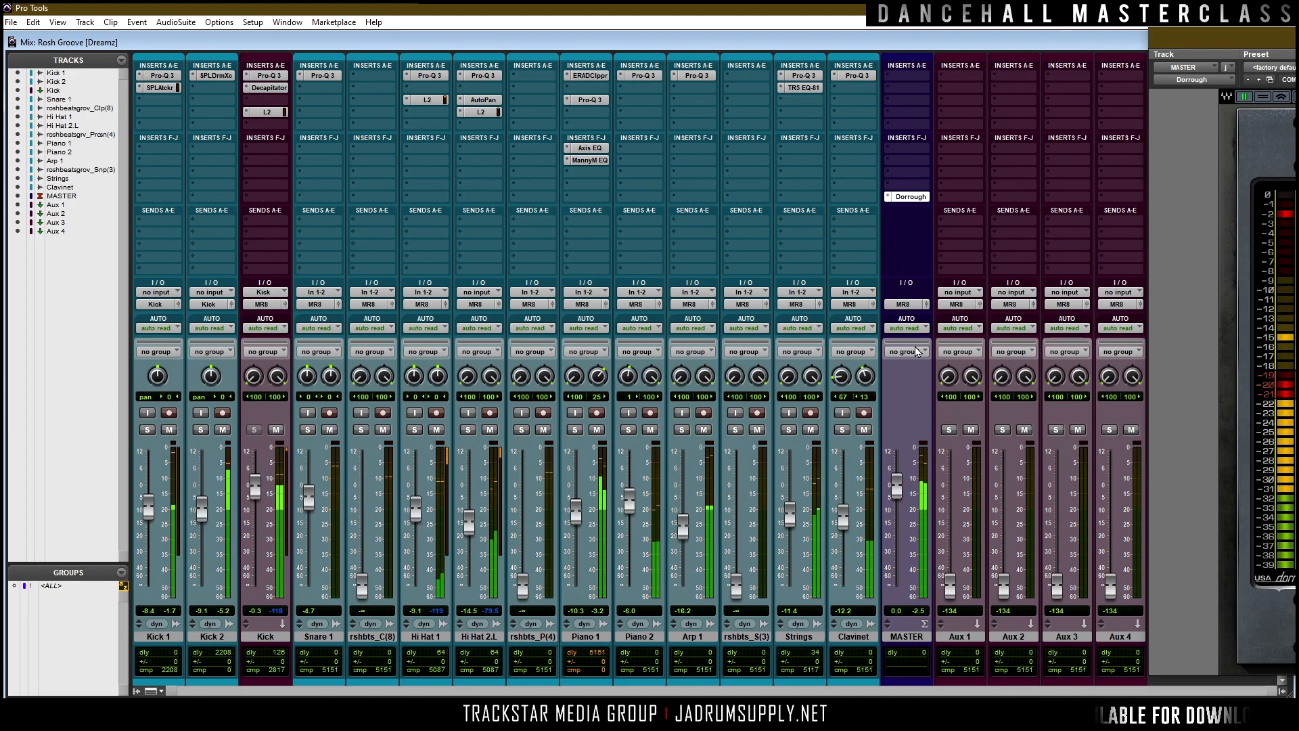
Reposition the MASTER track's Dorrough meter so that it is fully in view at its large display size.
left_click_drag(1208, 52, 1055, 46)
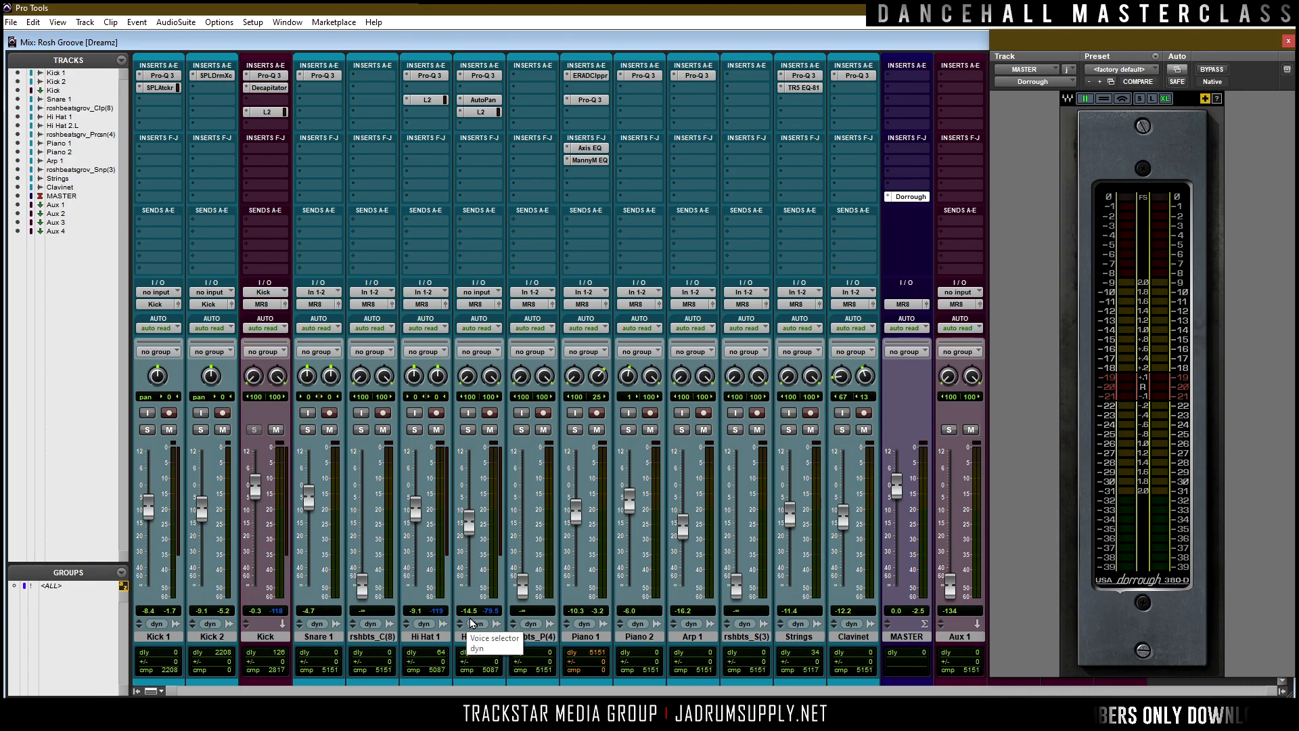
mouse_move(1088, 42)
left_mouse_down()
mouse_move(1243, 285)
mouse_move(1223, 228)
mouse_move(1252, 189)
mouse_move(1224, 112)
mouse_move(1086, 83)
mouse_move(1008, 29)
mouse_move(1163, 43)
mouse_move(1197, 59)
mouse_move(1071, 46)
left_mouse_up()
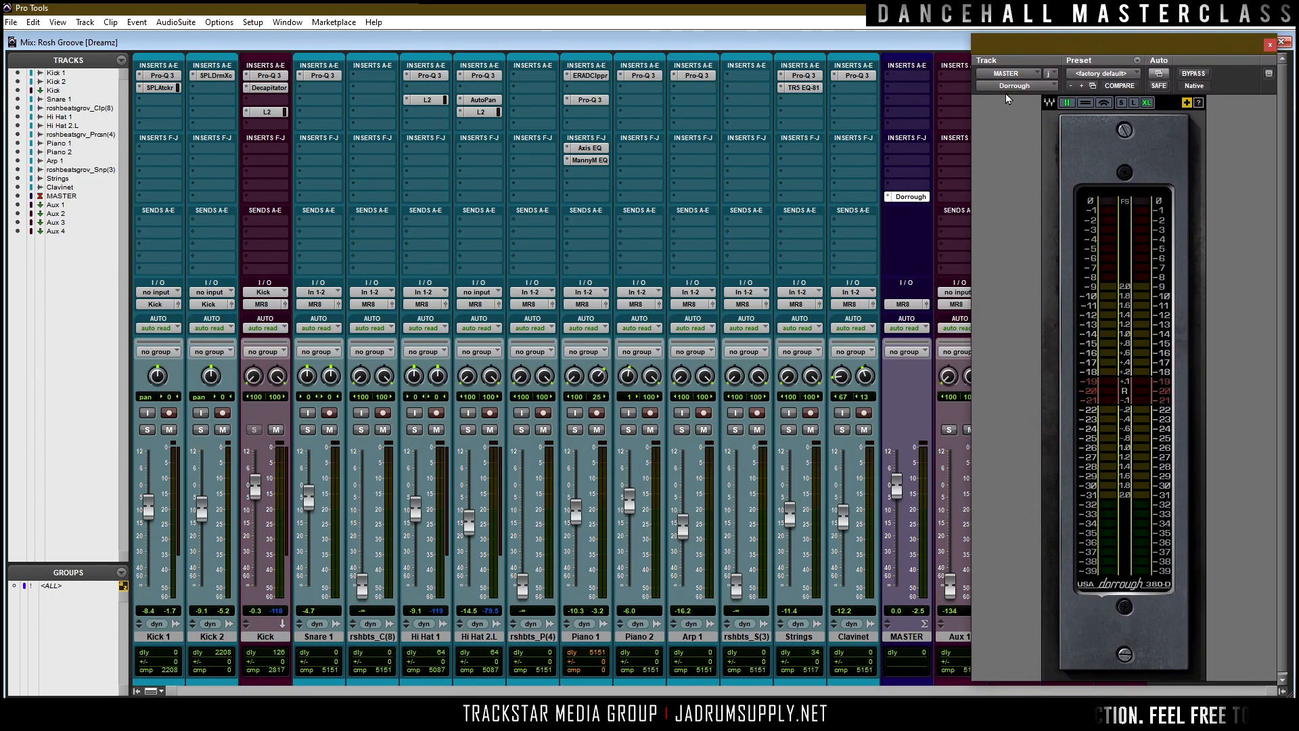
left_click(1131, 103)
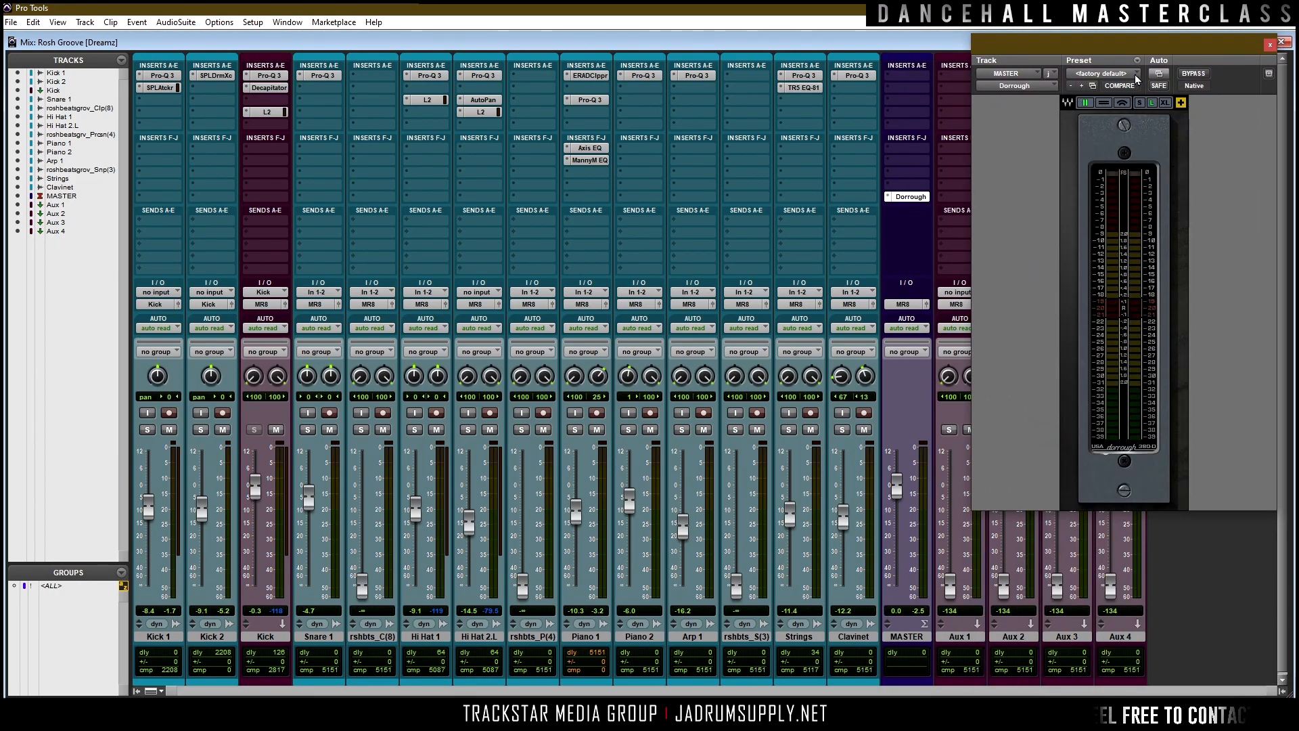
mouse_move(1154, 47)
left_mouse_down()
mouse_move(1210, 87)
mouse_move(1099, 57)
mouse_move(1246, 36)
mouse_move(1085, 31)
mouse_move(1150, 45)
left_mouse_up()
left_click(1110, 113)
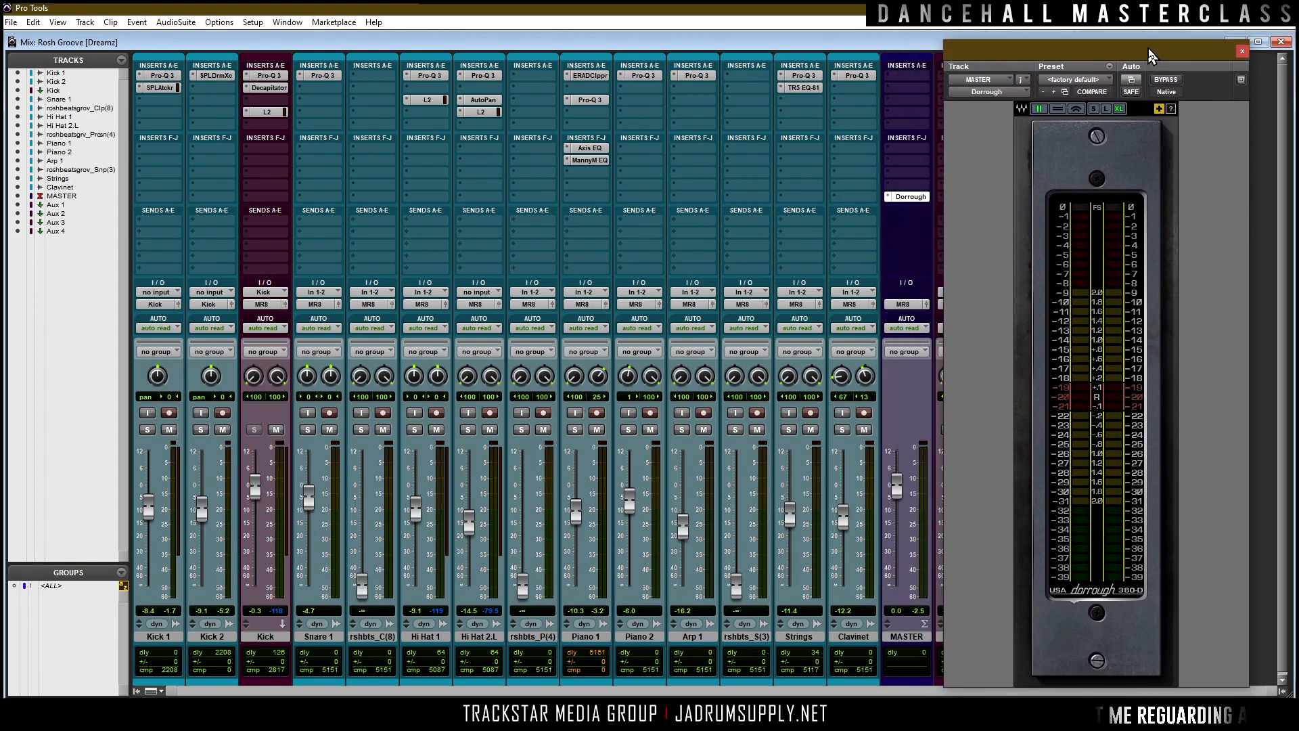
Rename the Hi Hat 2.L track as Hi Hat 2.
double_click(486, 636)
key("Right")
key("BackSpace")
key("BackSpace")
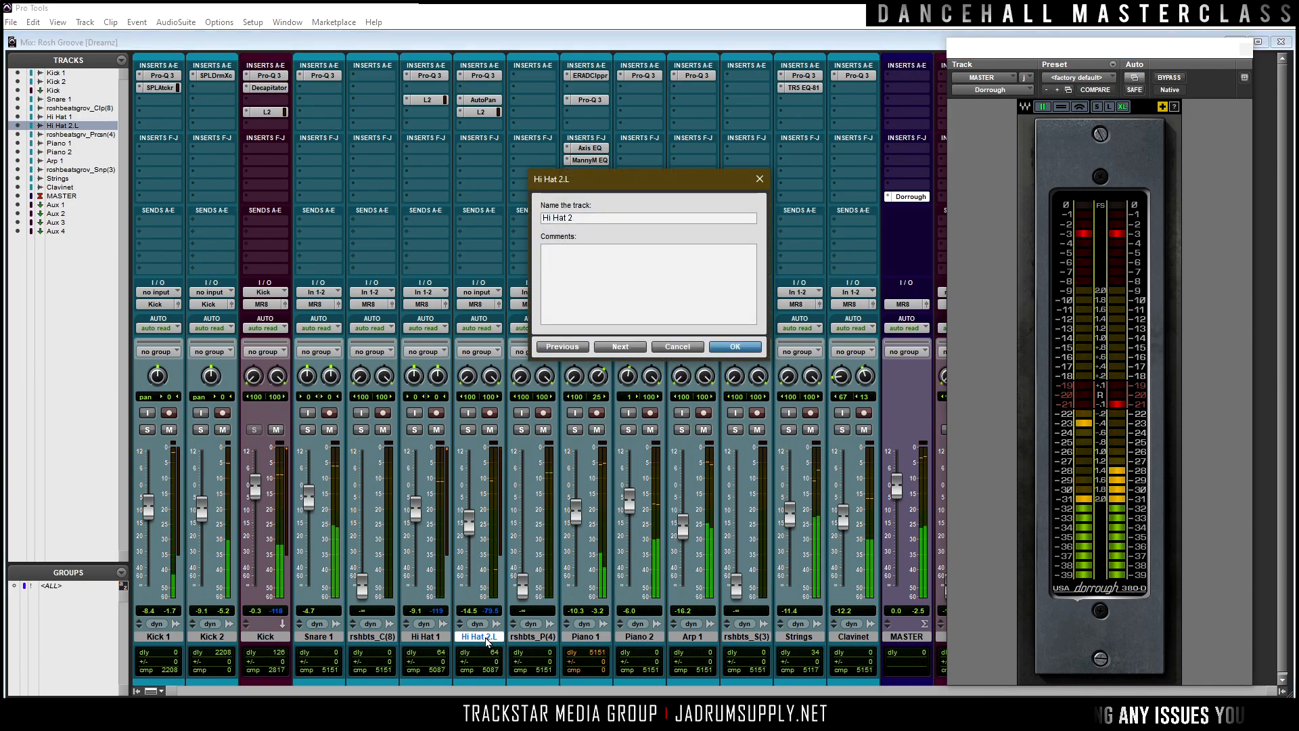
key("Return")
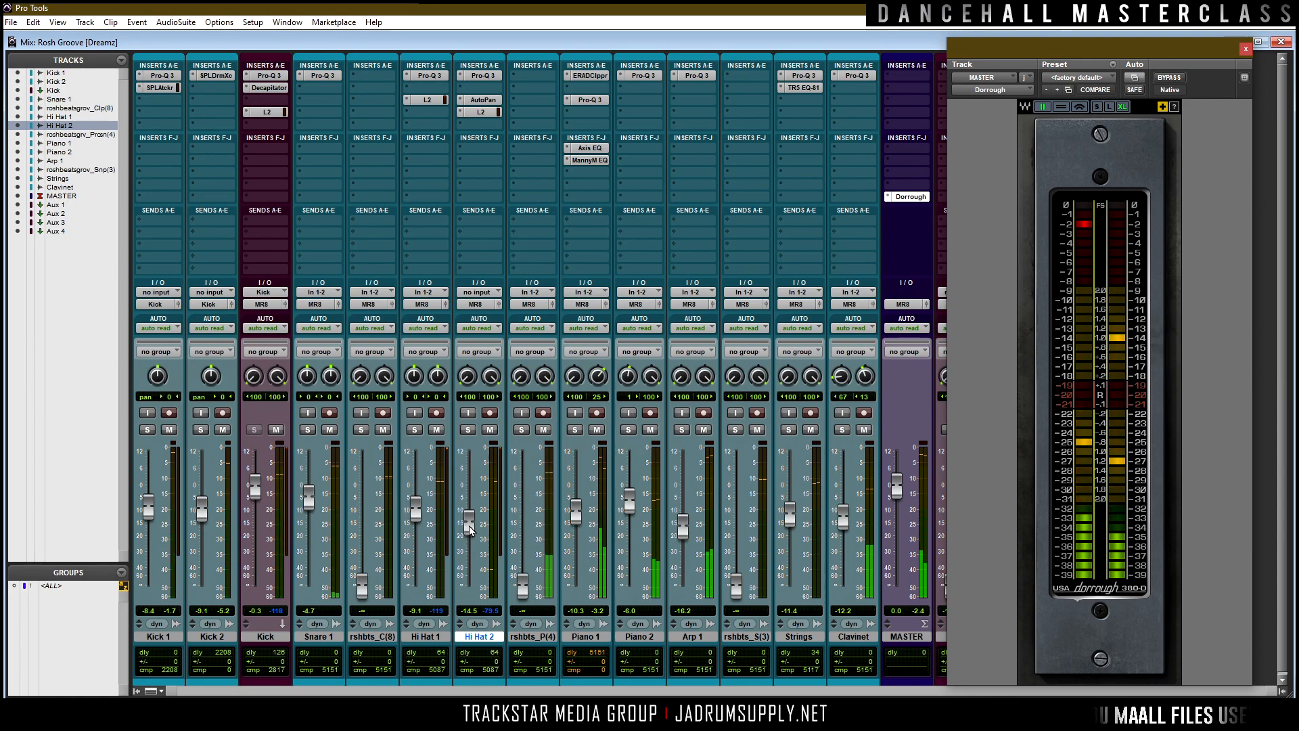
Balance the faders during playback, with Hi Hat 1 at -8.4 dB, Hi Hat 2 at -14.0 dB and Arp 1 at -13.1 dB.
left_click_drag(467, 531, 415, 521)
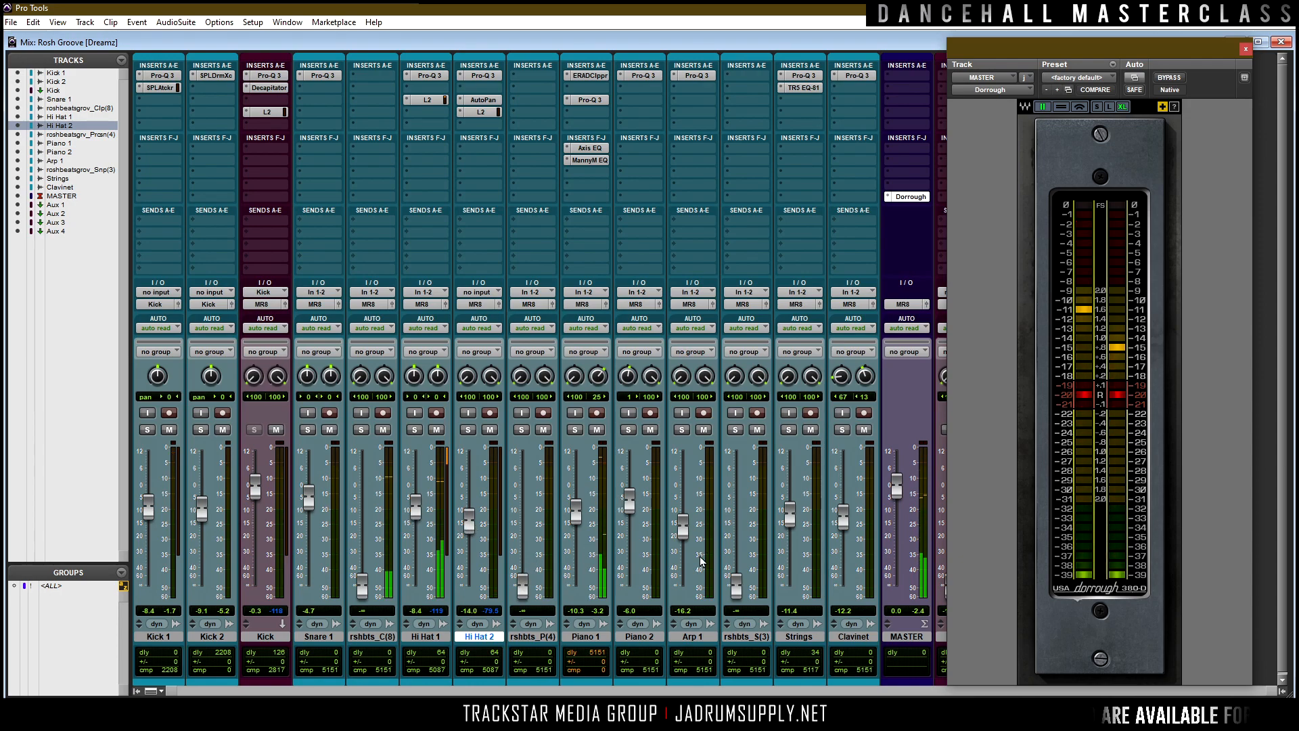
left_click(1287, 43)
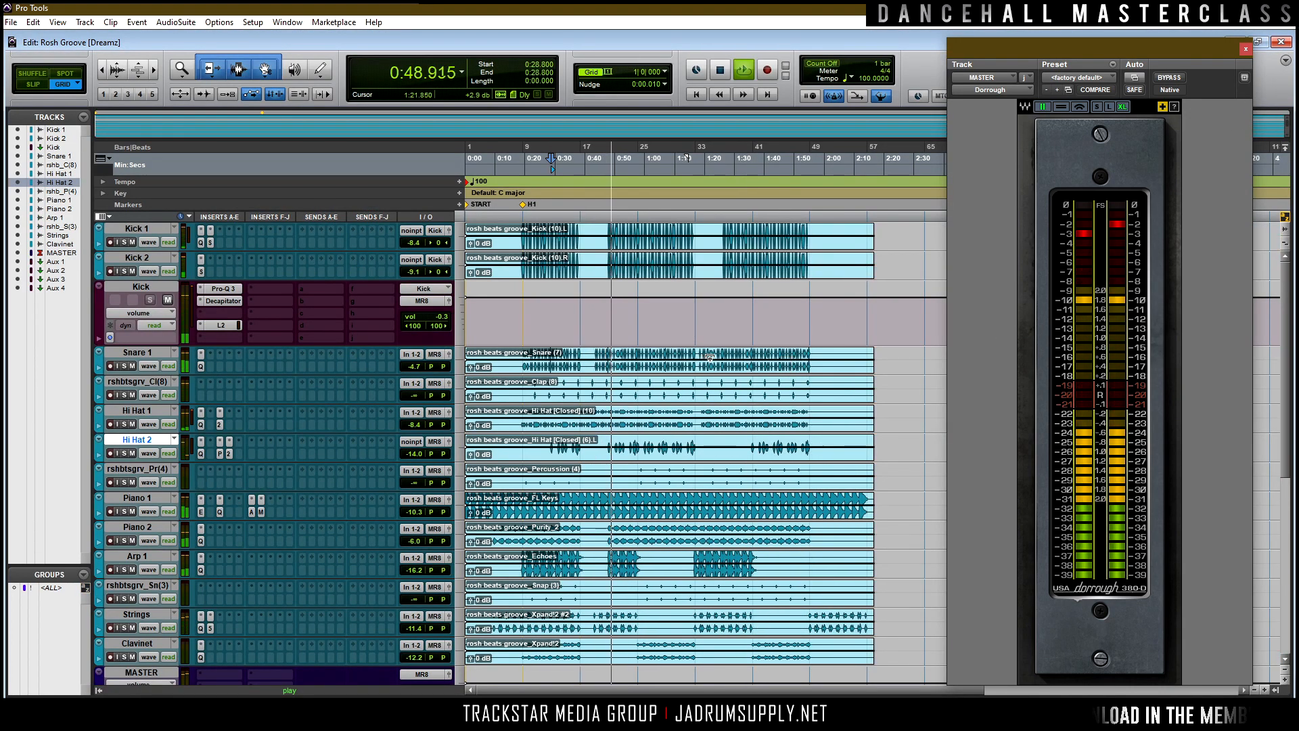
key("ctrl+equal")
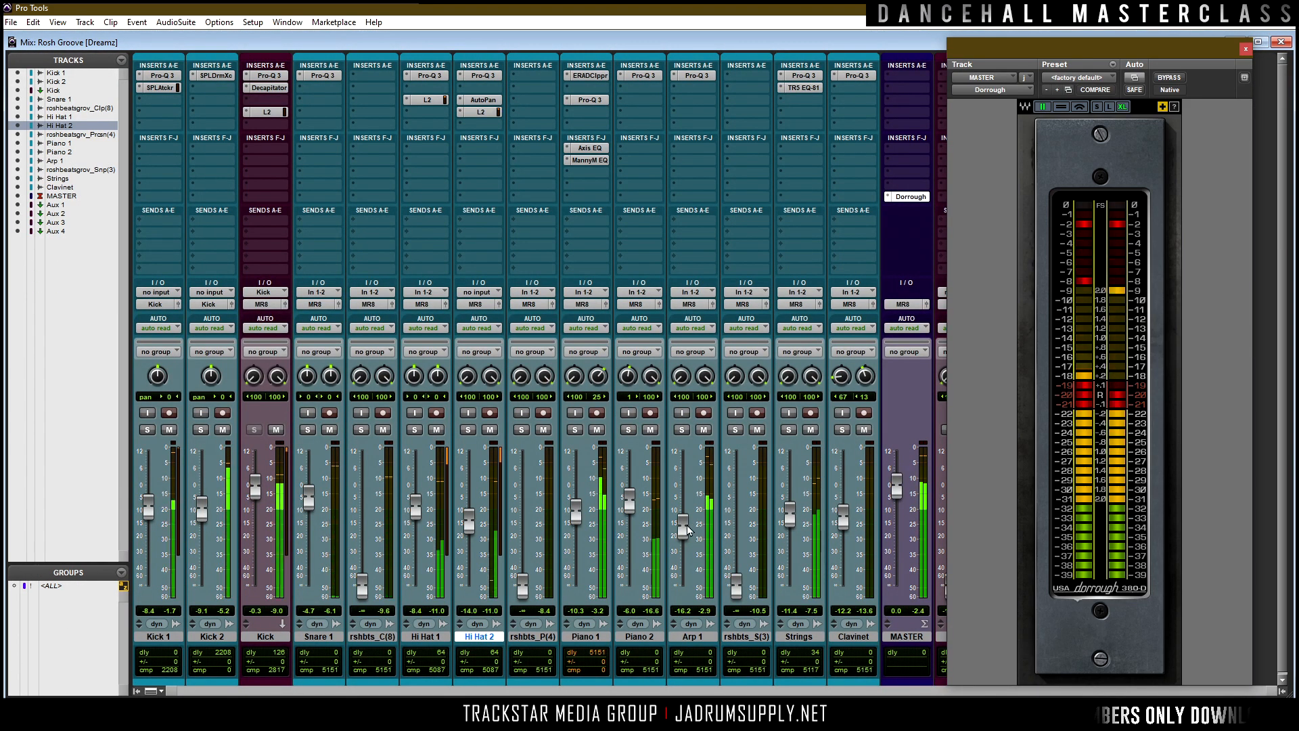
left_click_drag(683, 542, 683, 531)
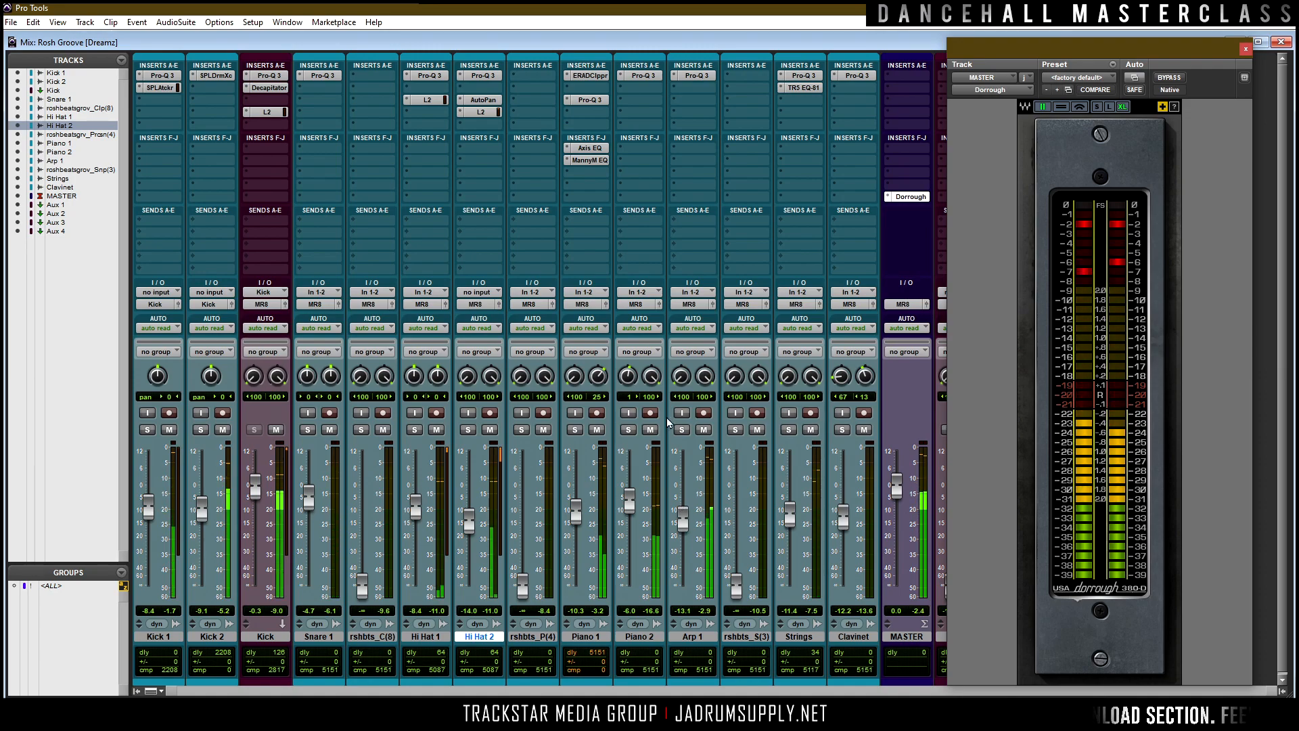
Copy a hi-hat track's L2 limiter to the second insert slot of Arp 1.
left_click(687, 87)
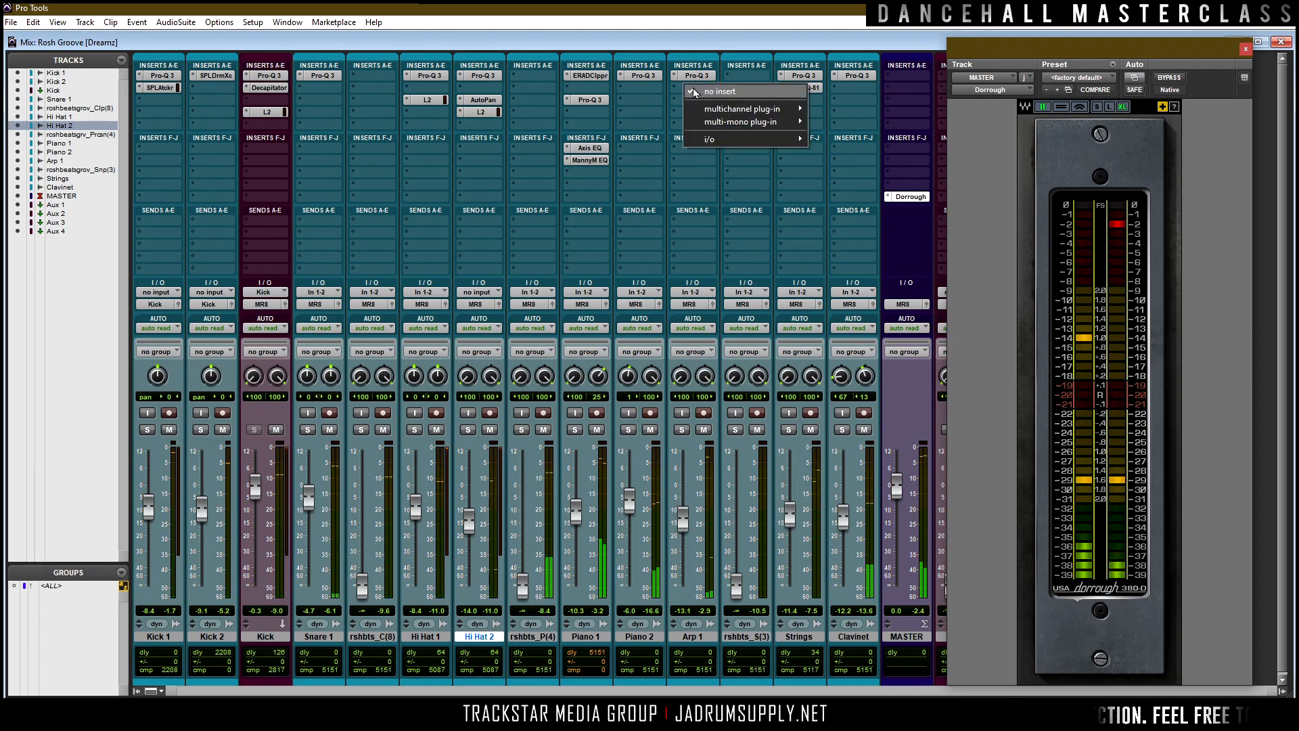
left_click(493, 112)
left_click_drag(493, 112, 692, 88)
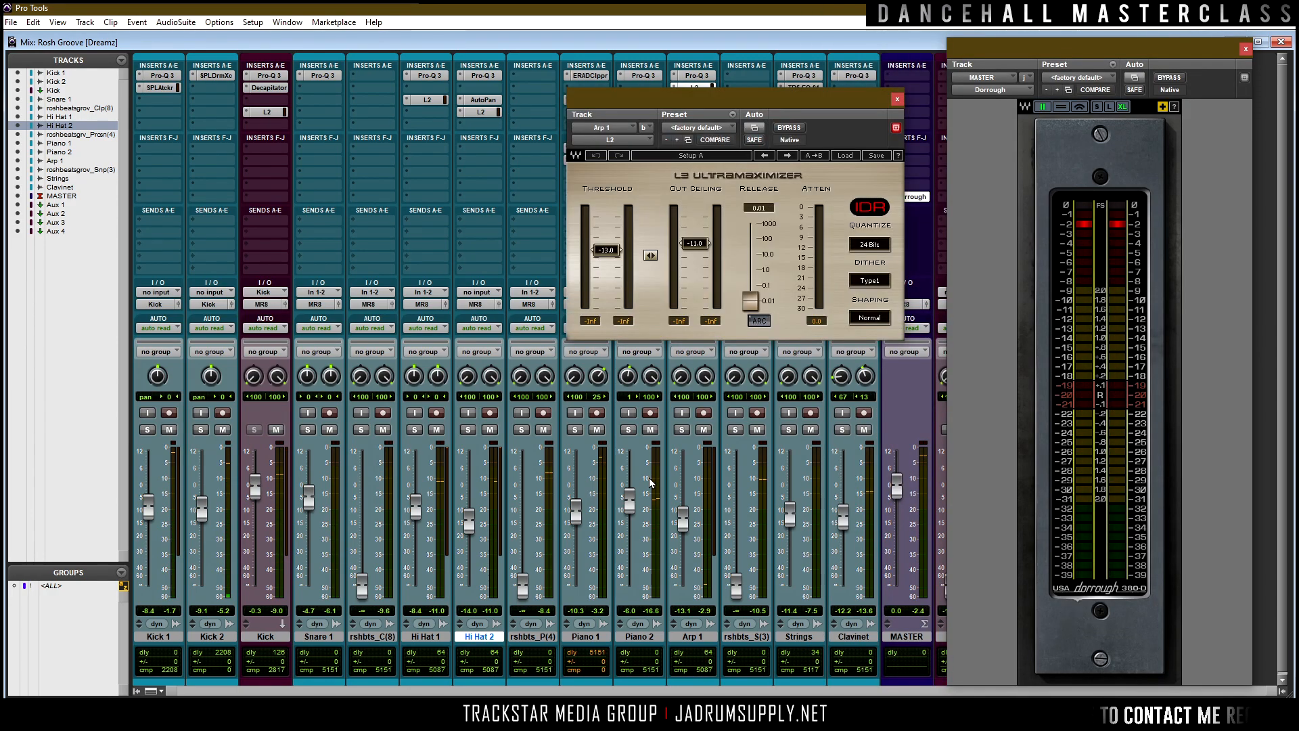
Set Arp 1's L2 limiter to a -10.5 dB threshold, -8.5 dB output ceiling and 1000 ms release.
left_click_drag(650, 255, 650, 250)
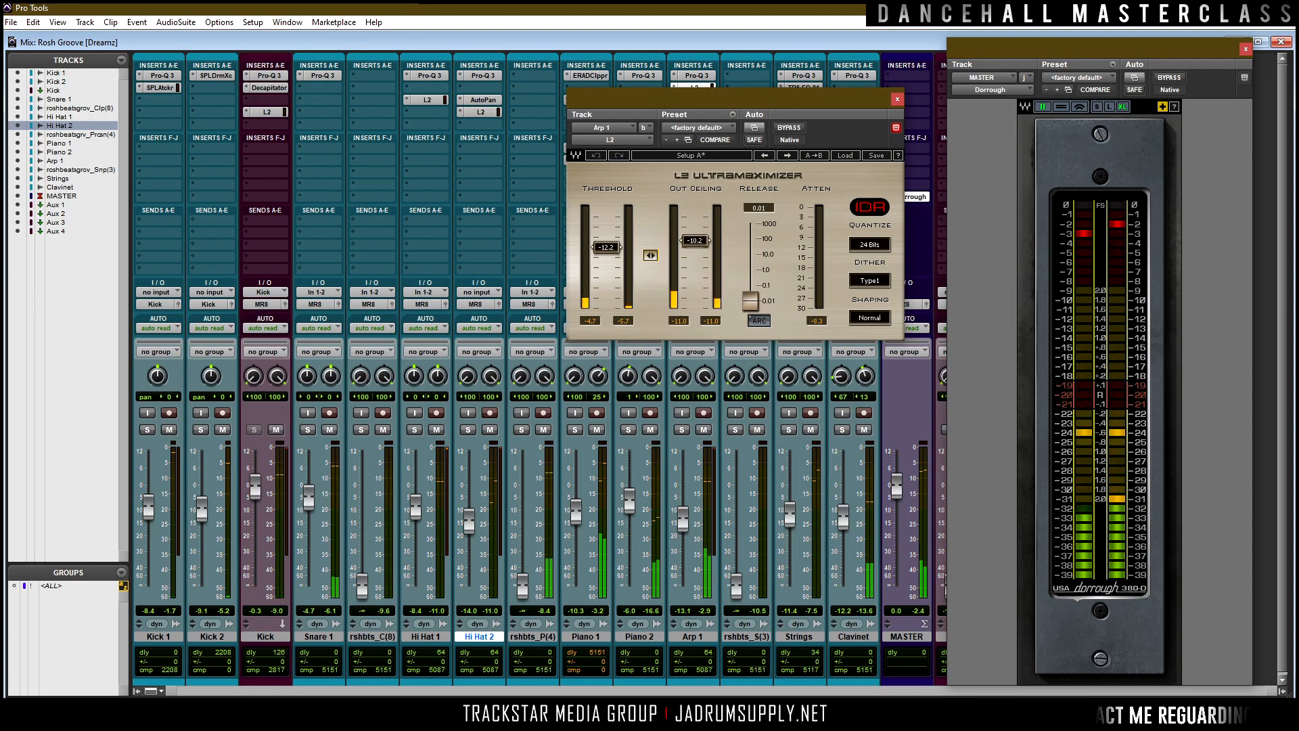
left_click_drag(750, 299, 749, 223)
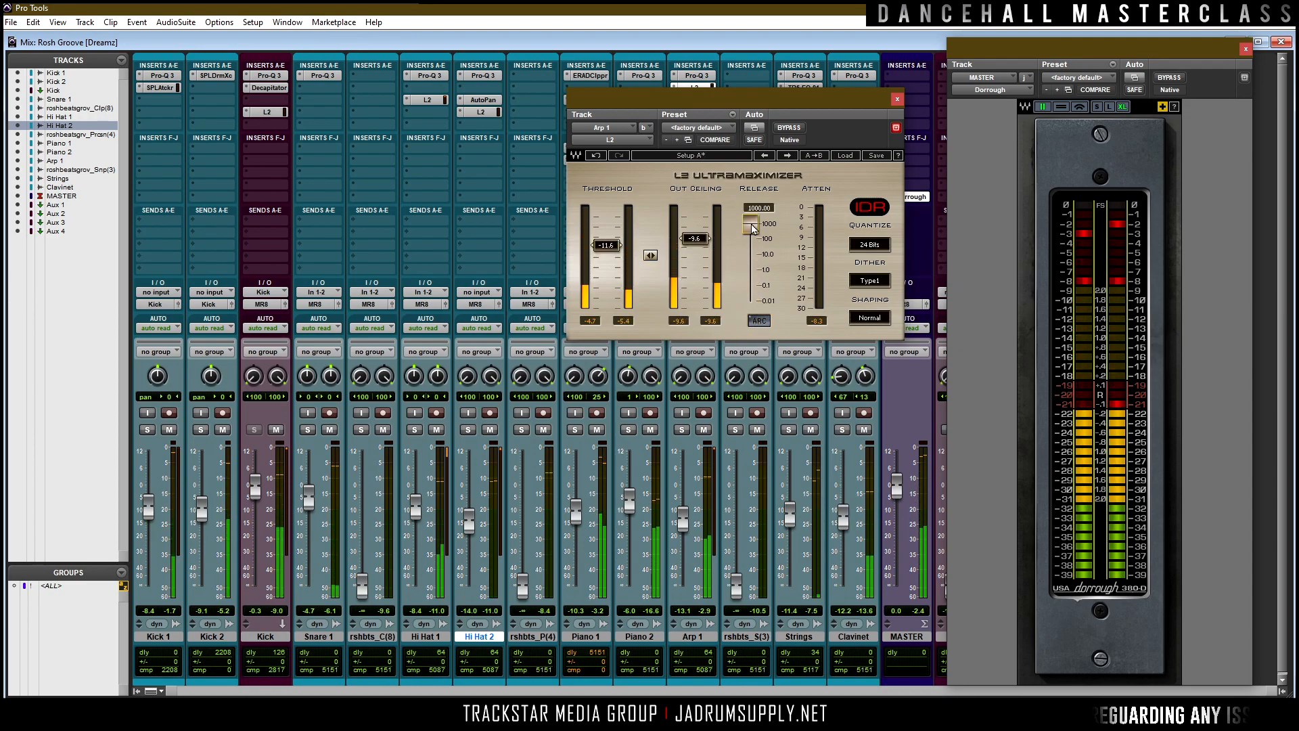
left_click_drag(650, 255, 650, 252)
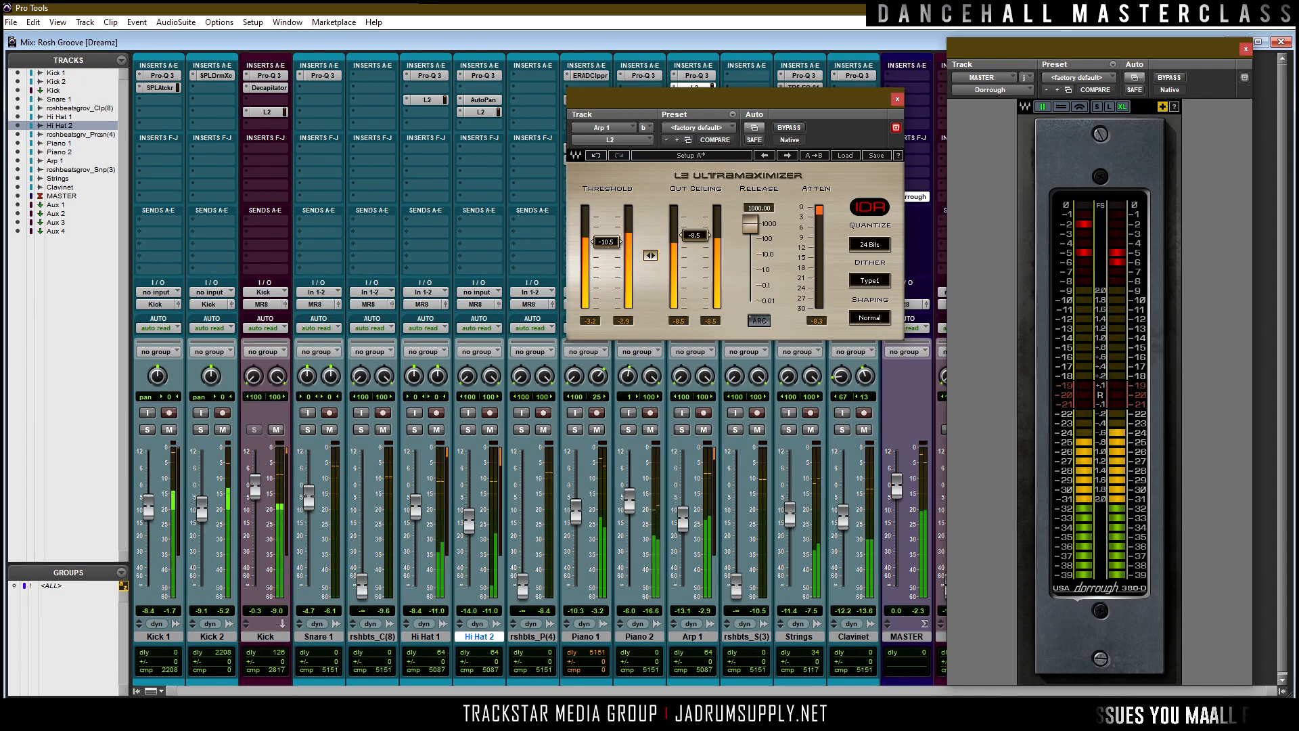
key("ctrl+w")
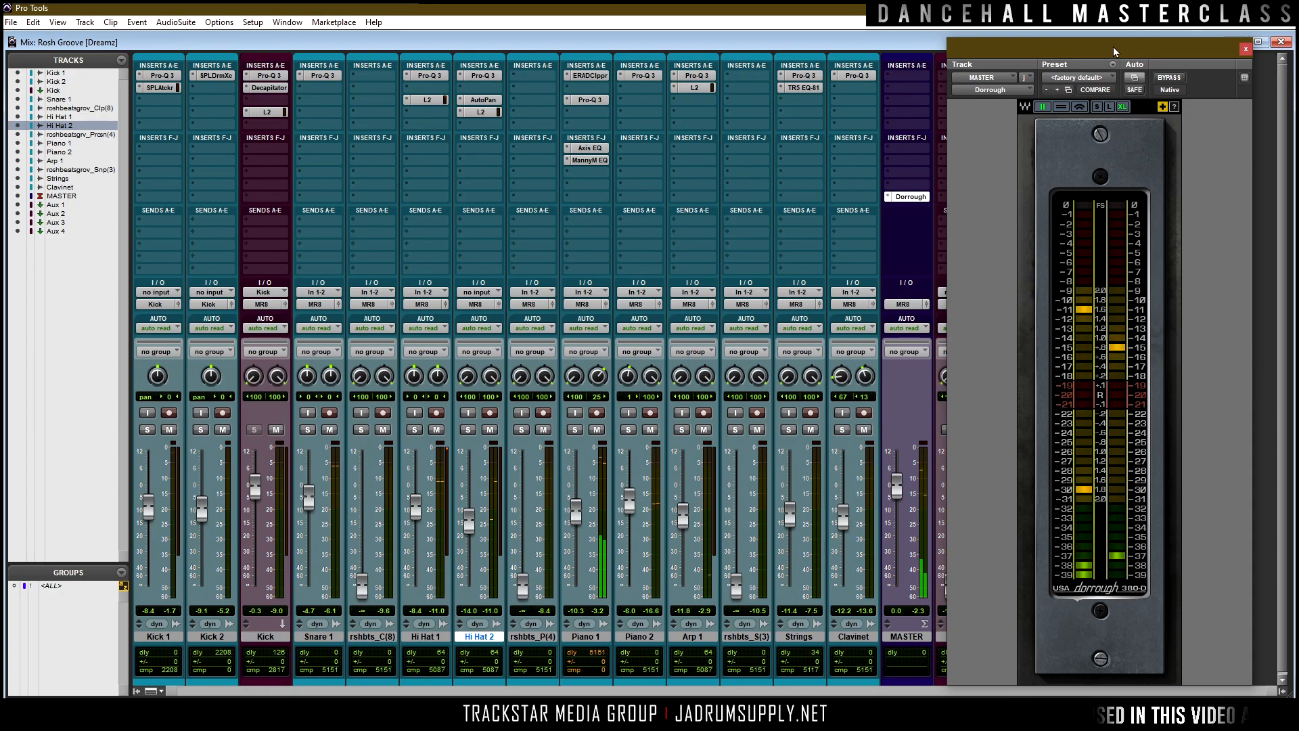
Select the rshbtsgrv_Sn(3) snap track in the Edit window and enlarge the timeline around its first hits.
key("ctrl+equal")
key("space")
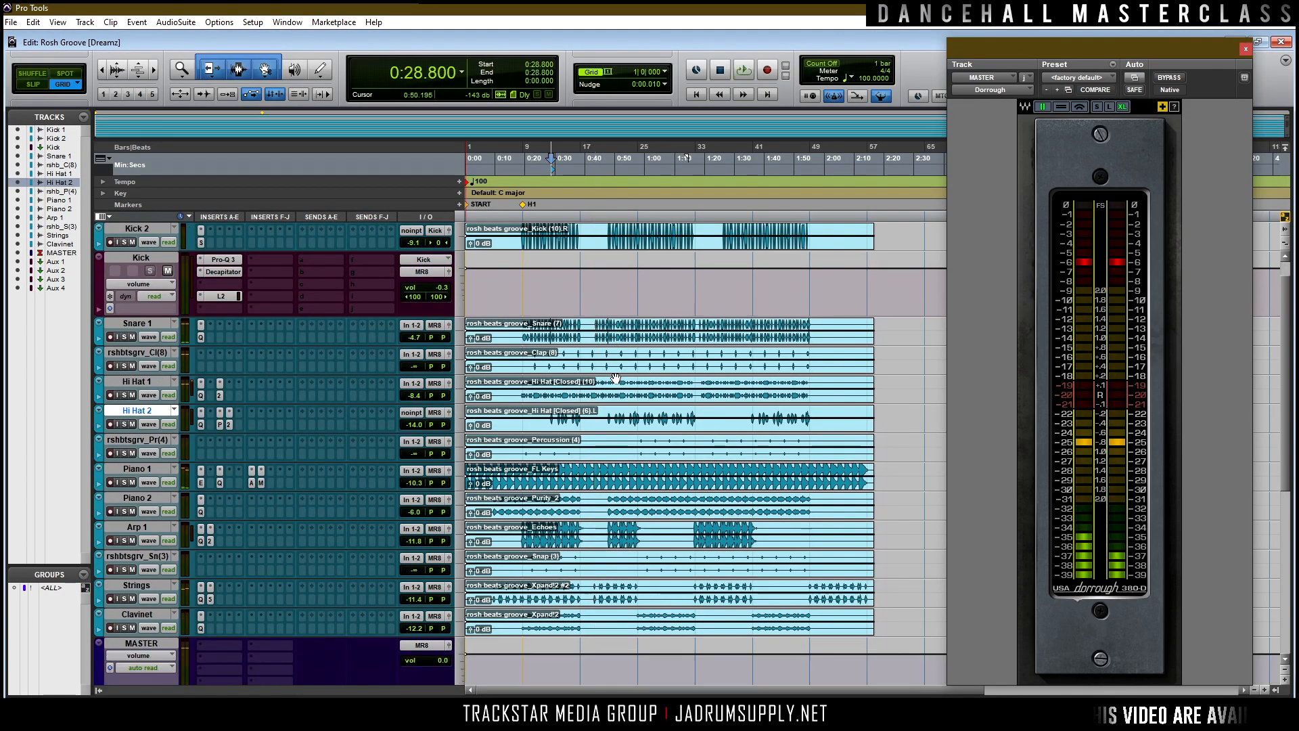
scroll(616, 371, "up", 4)
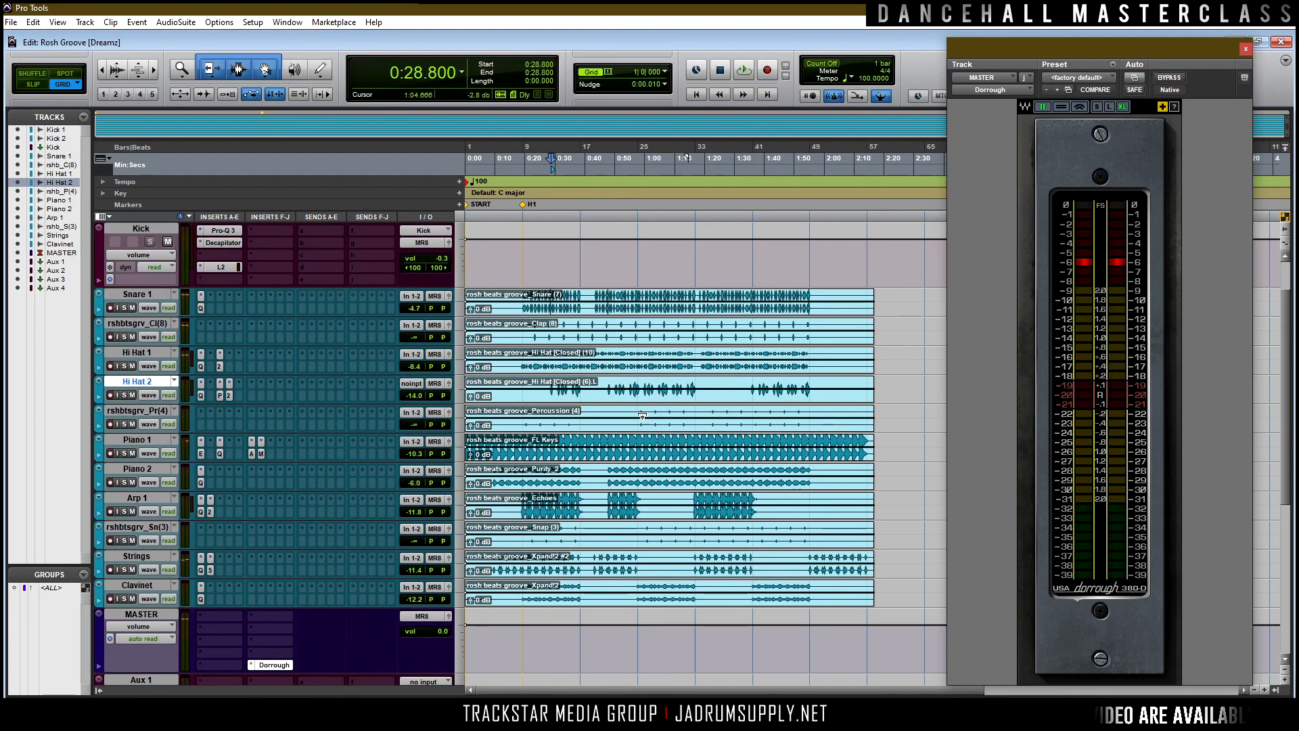
left_click(139, 527)
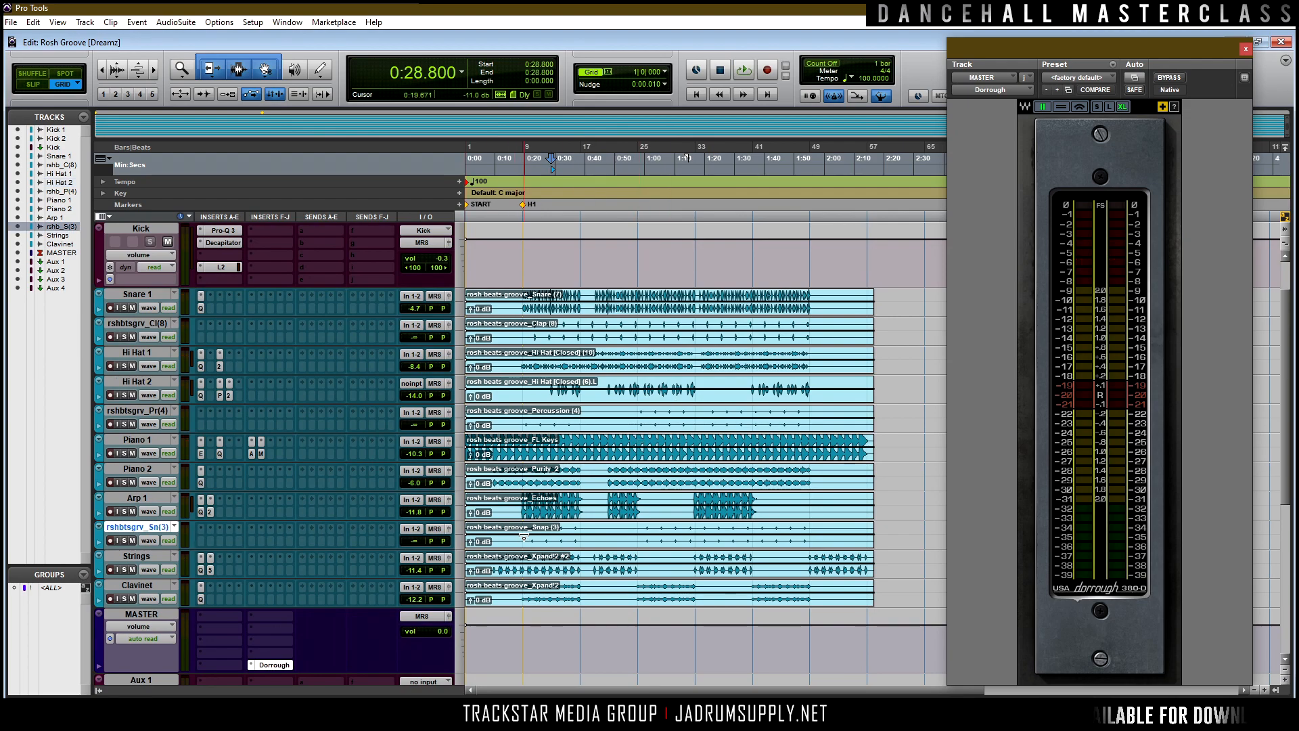
key("ctrl+bracketright")
key("ctrl+bracketright")
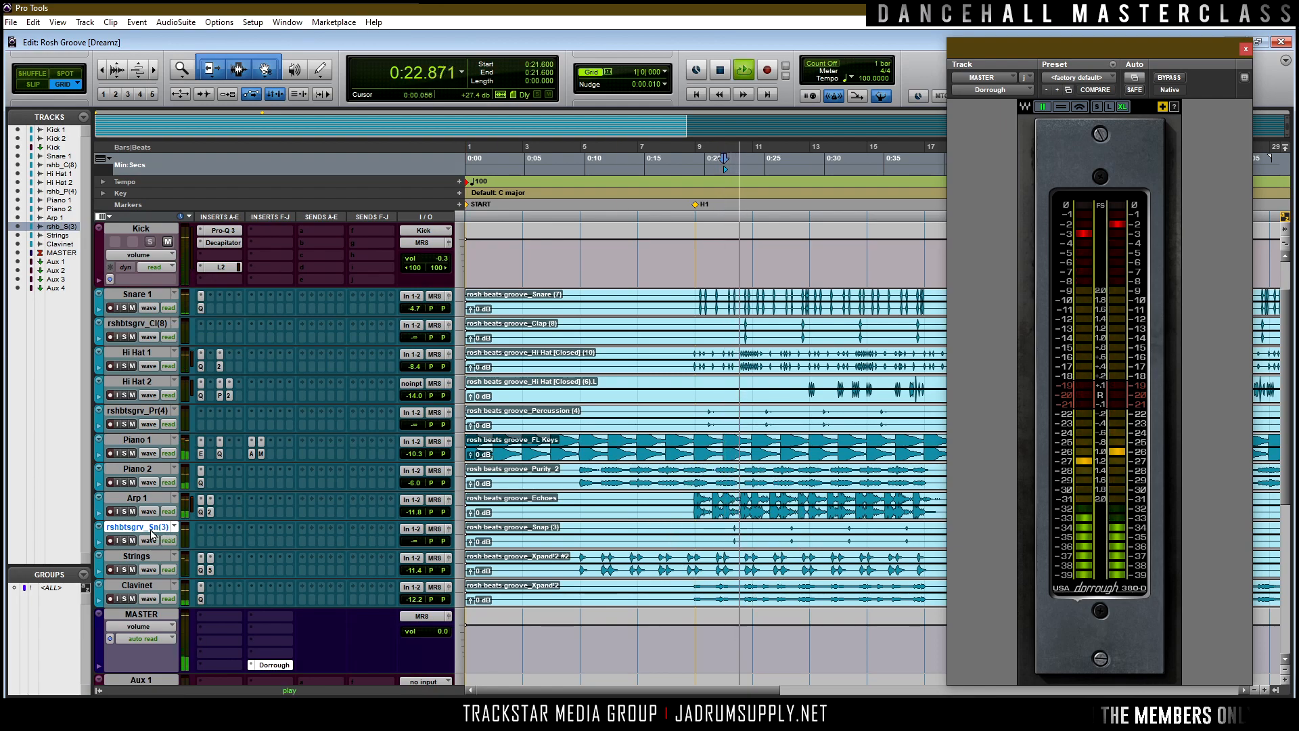
Raise the snap track's fader to 0.0 dB and rename the track Snap.
key("ctrl+equal")
left_click_drag(742, 601, 738, 517)
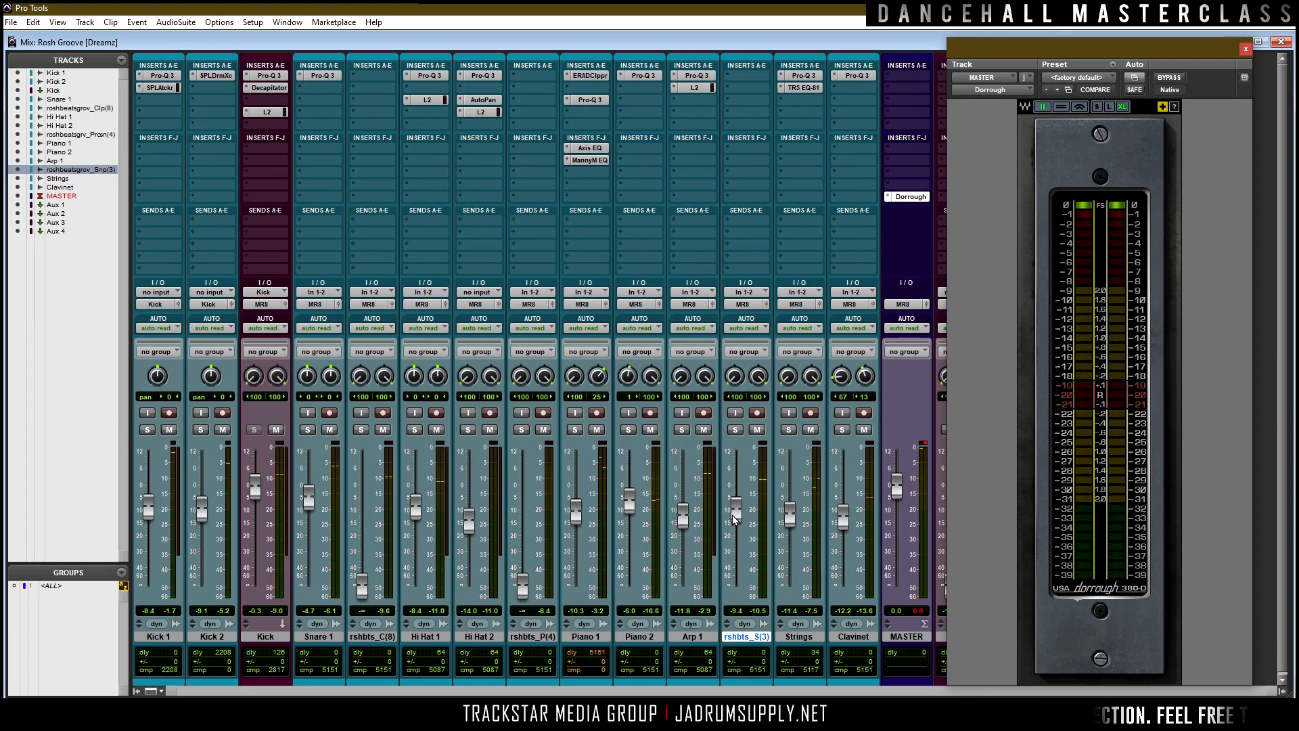
type("Snap")
key("Return")
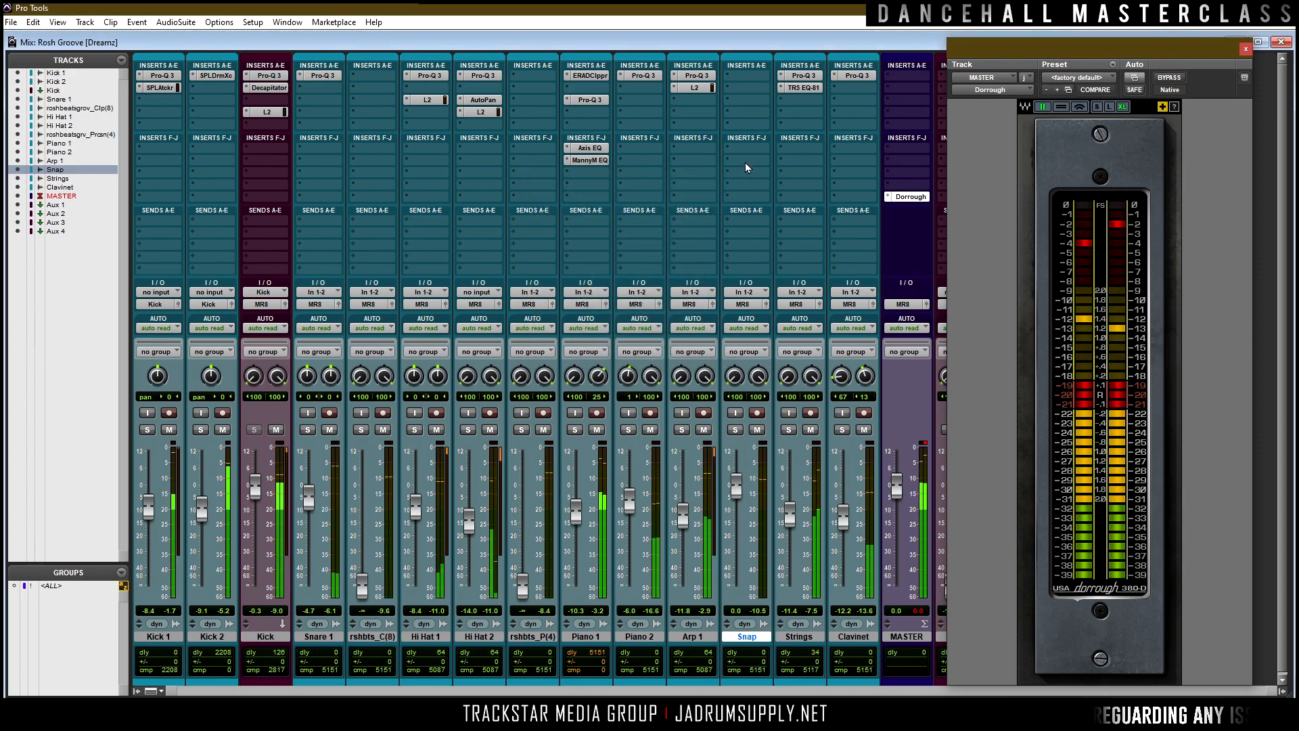
Copy a Pro-Q 3 to the first insert slot of Snap and reset it to the Default Setting preset.
left_click_drag(745, 81, 745, 76)
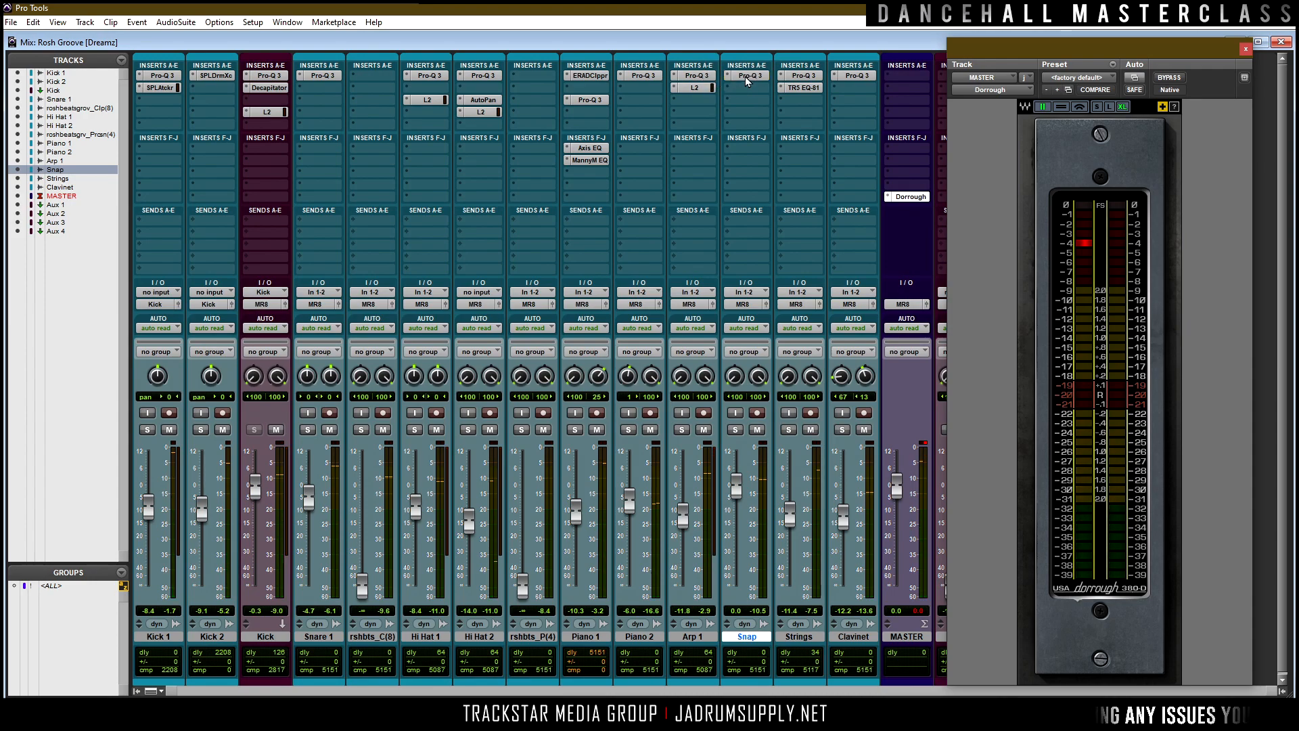
left_click(744, 76)
left_click(944, 178)
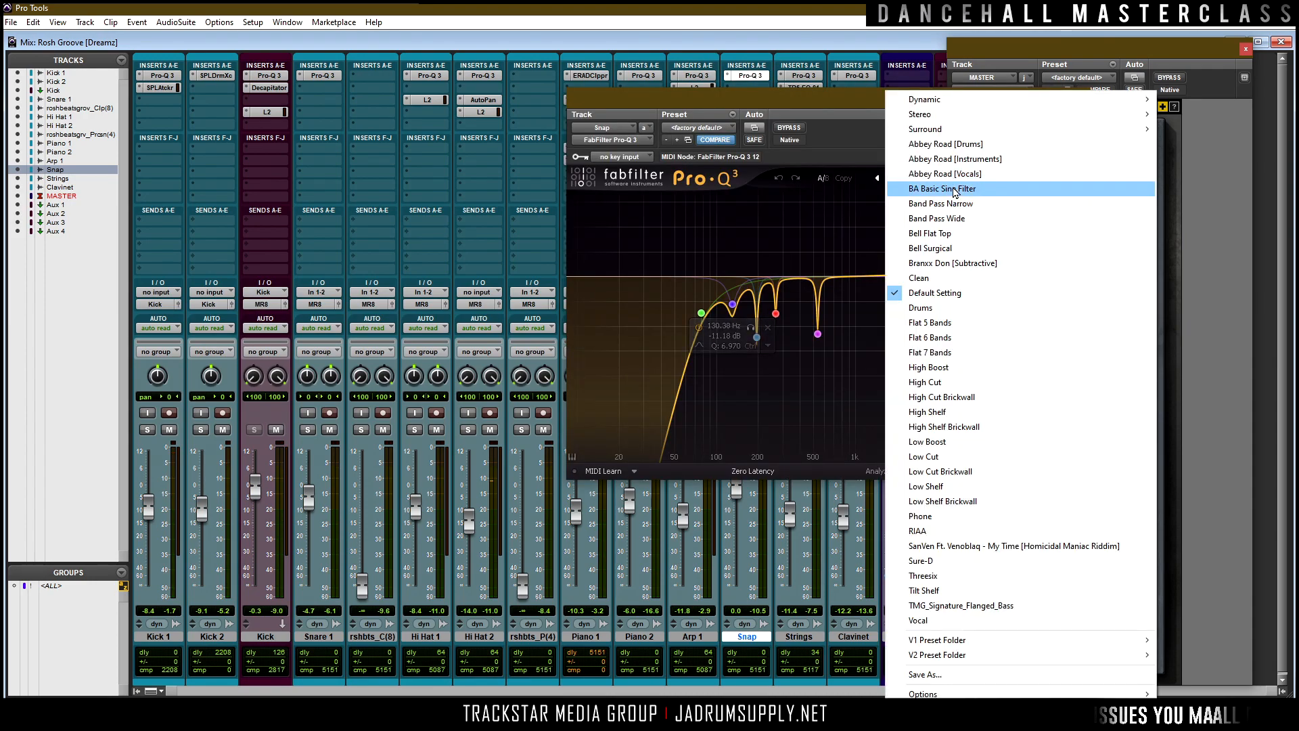
left_click(935, 292)
Shape Snap's EQ with a low cut just below 500 Hz, a narrow dynamic dip at 2011.3 Hz and a 1.53 dB boost at 7988.6 Hz.
left_click(617, 279)
left_click_drag(617, 281, 807, 285)
left_click(897, 276)
right_click(897, 278)
left_click(915, 309)
scroll(896, 284, "up", 10)
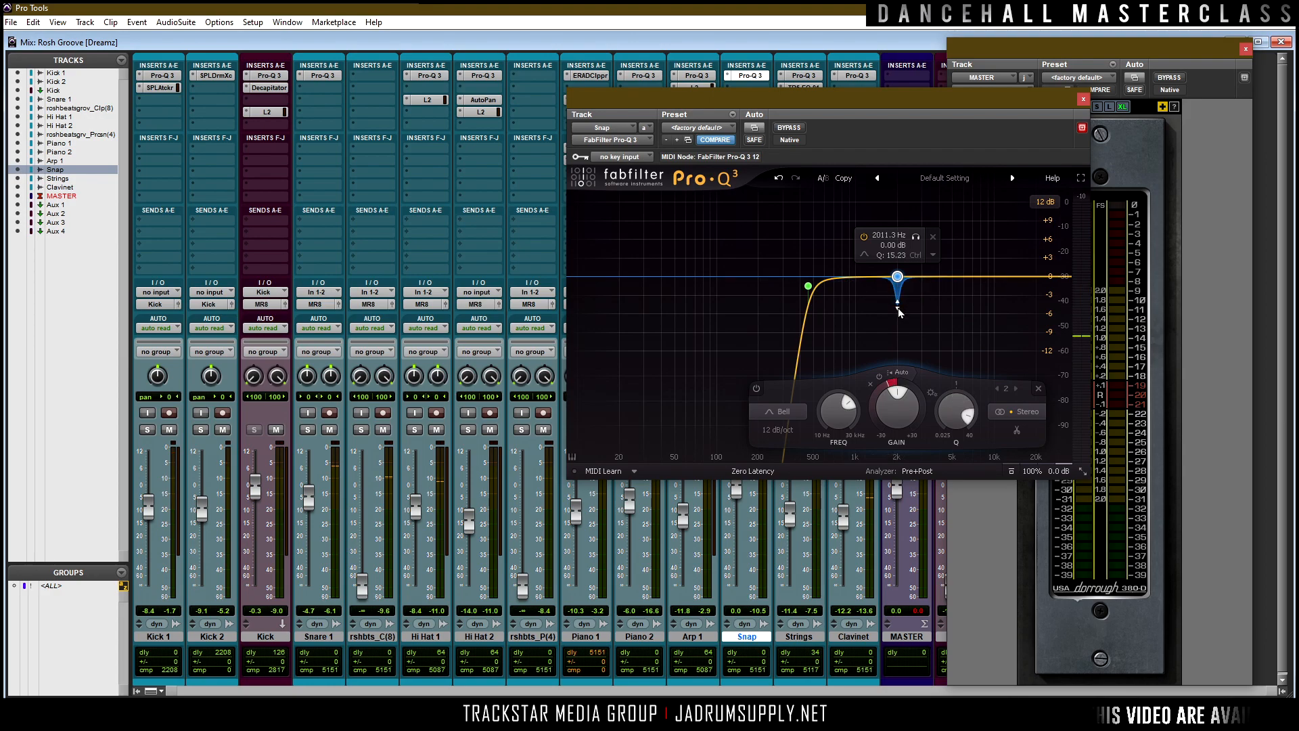
left_click_drag(961, 277, 982, 272)
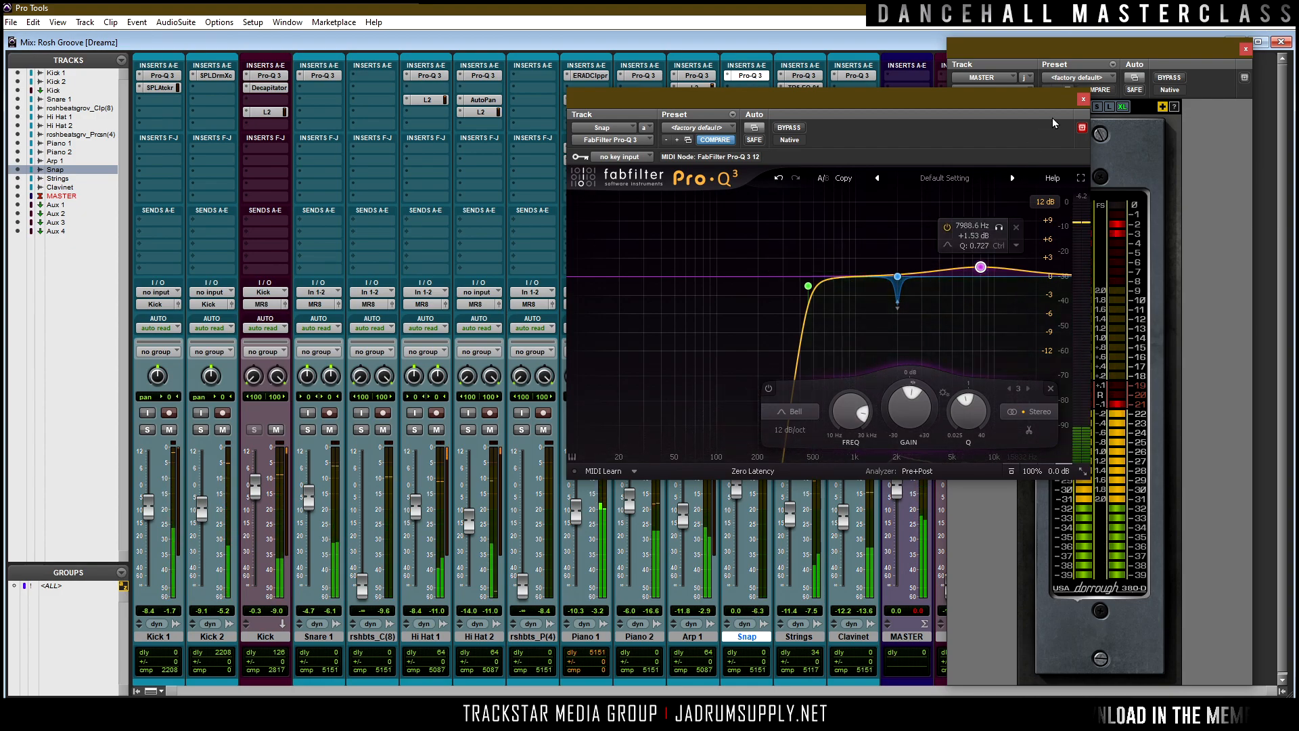
left_click(1083, 99)
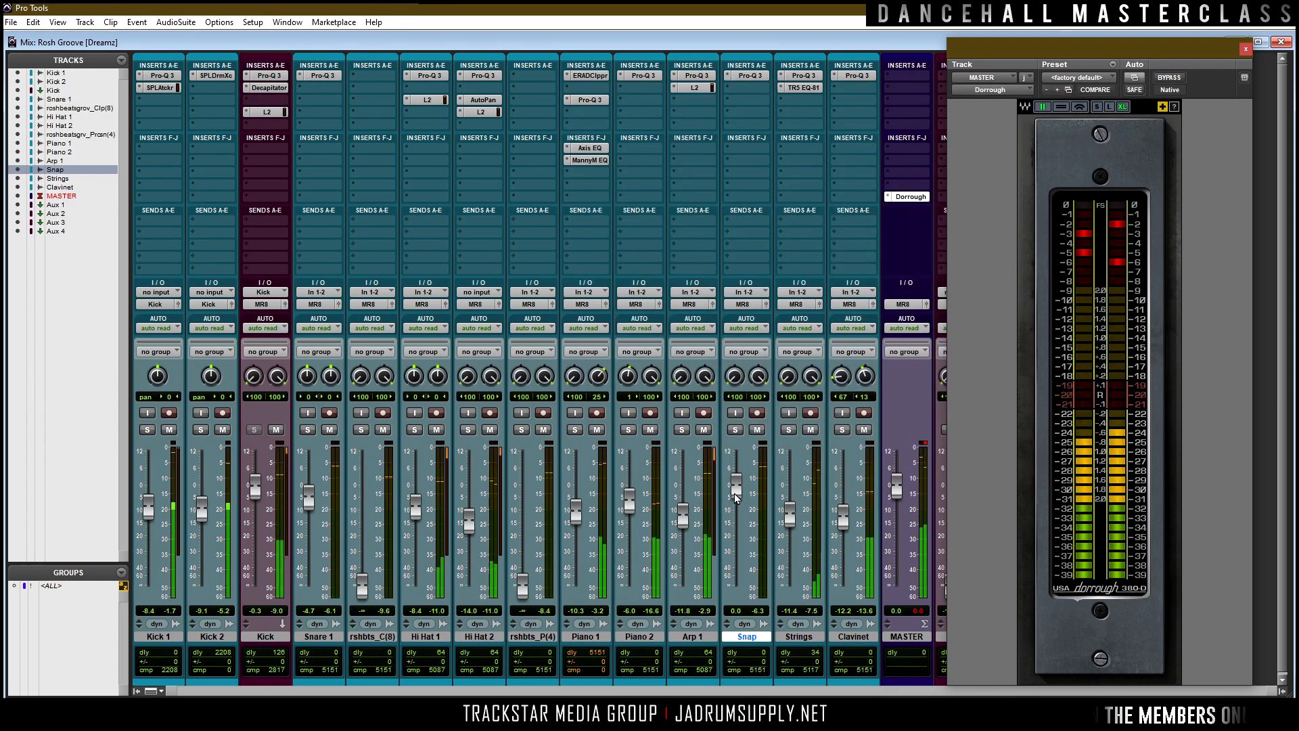
Set Snap's fader to -3.3 dB and narrow its stereo panning to 30 left and 30 right.
left_click_drag(736, 487, 736, 489)
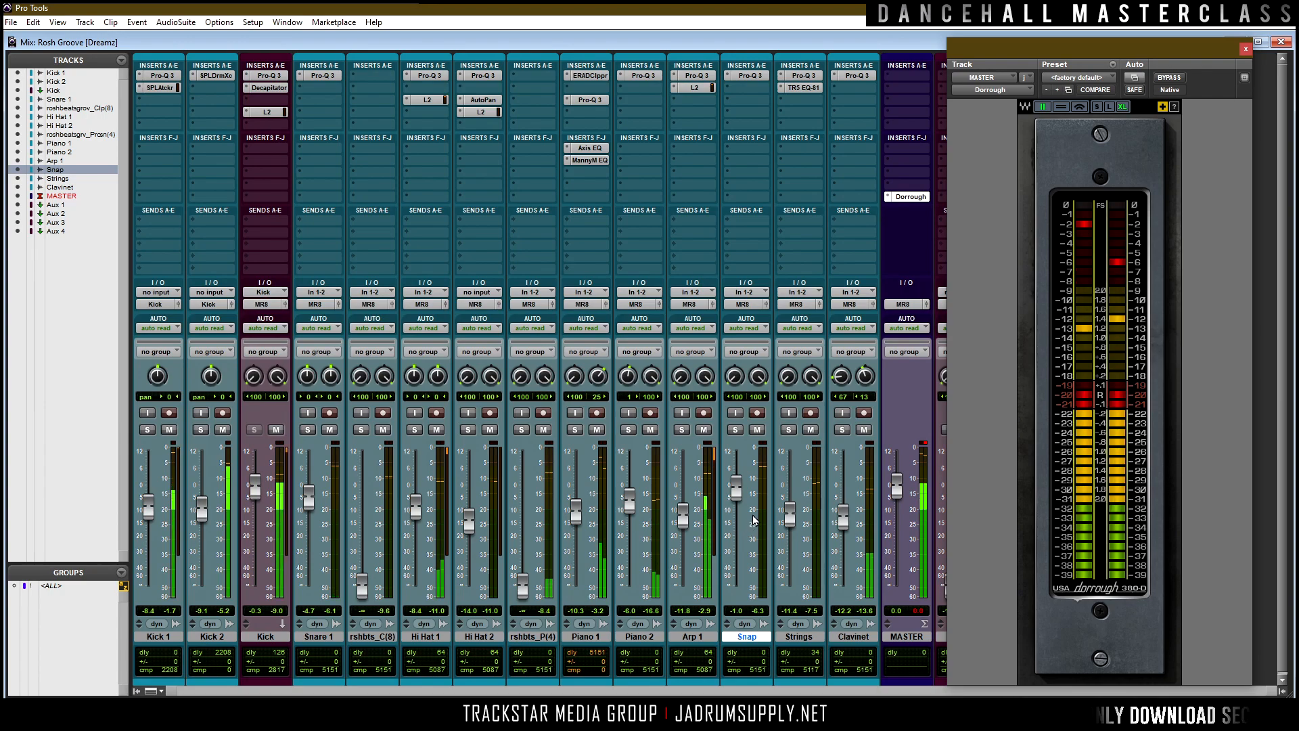
left_click(735, 377, "alt")
left_click(758, 377, "alt")
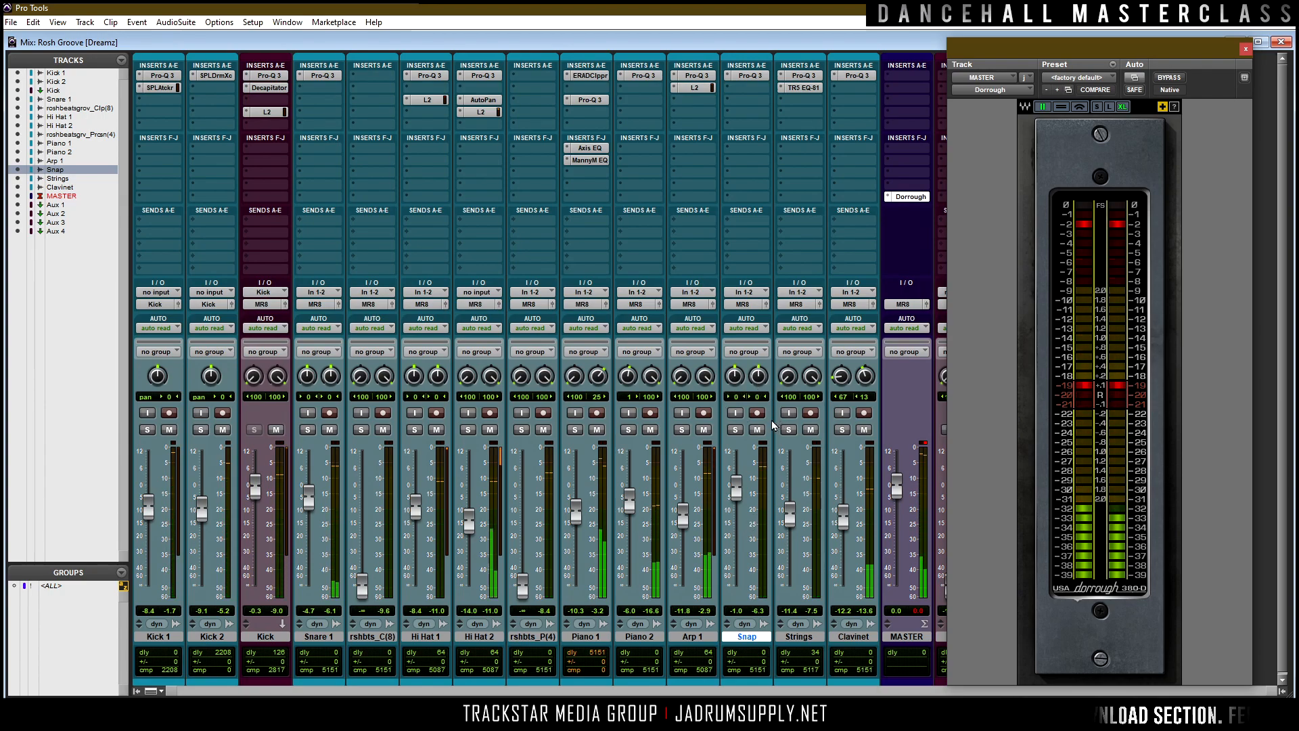
left_click_drag(734, 490, 736, 500)
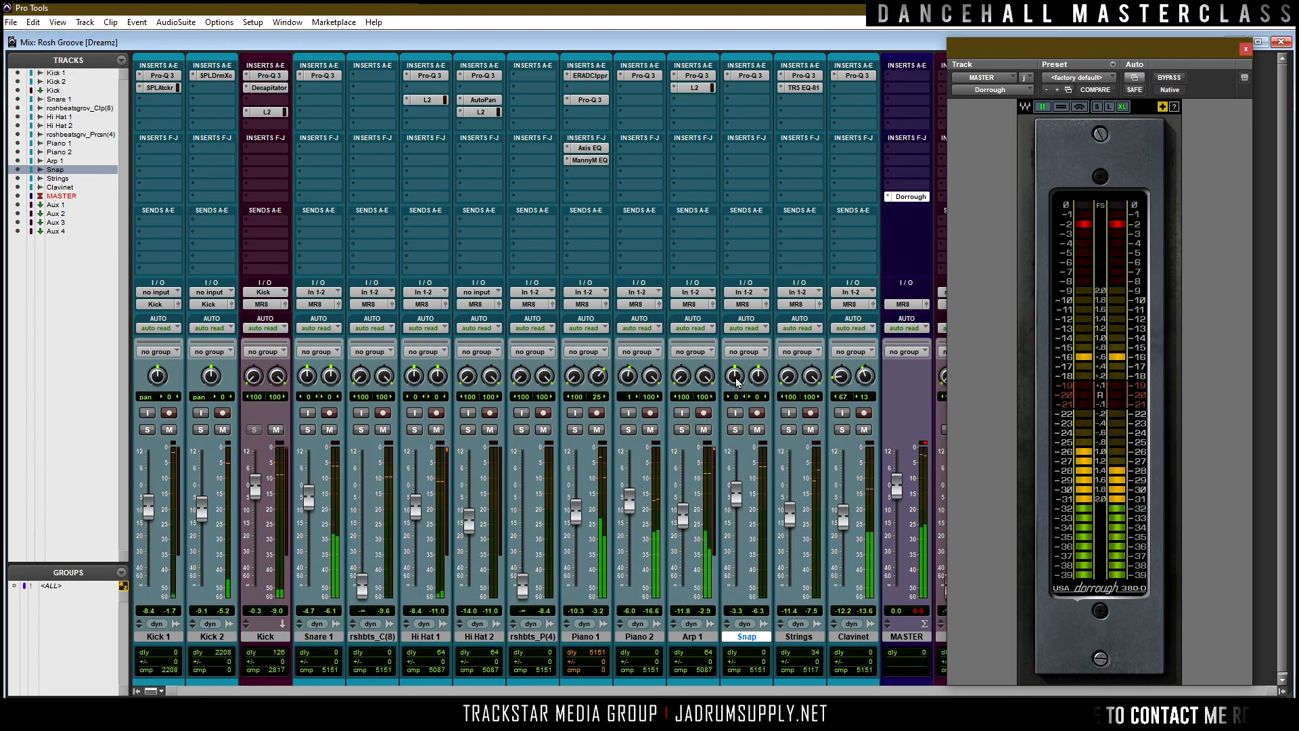
left_click_drag(755, 441, 755, 448)
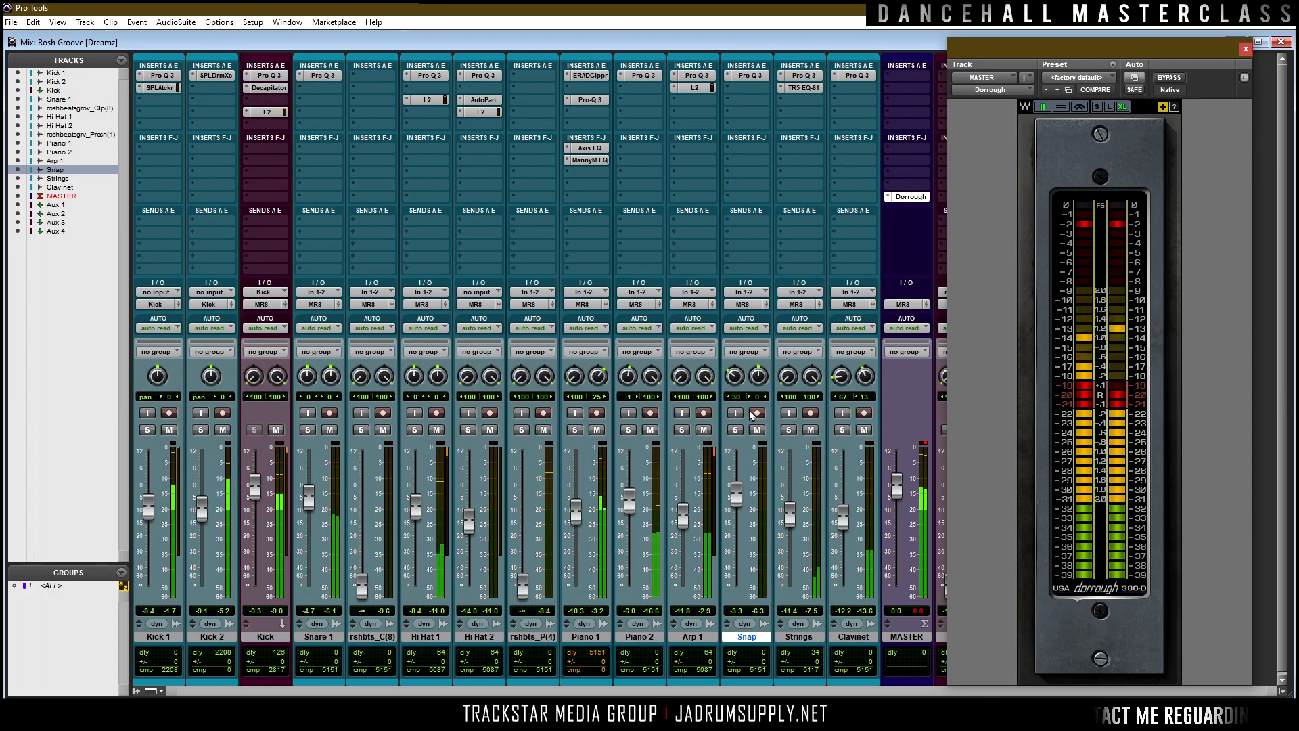
left_click_drag(759, 373, 754, 310)
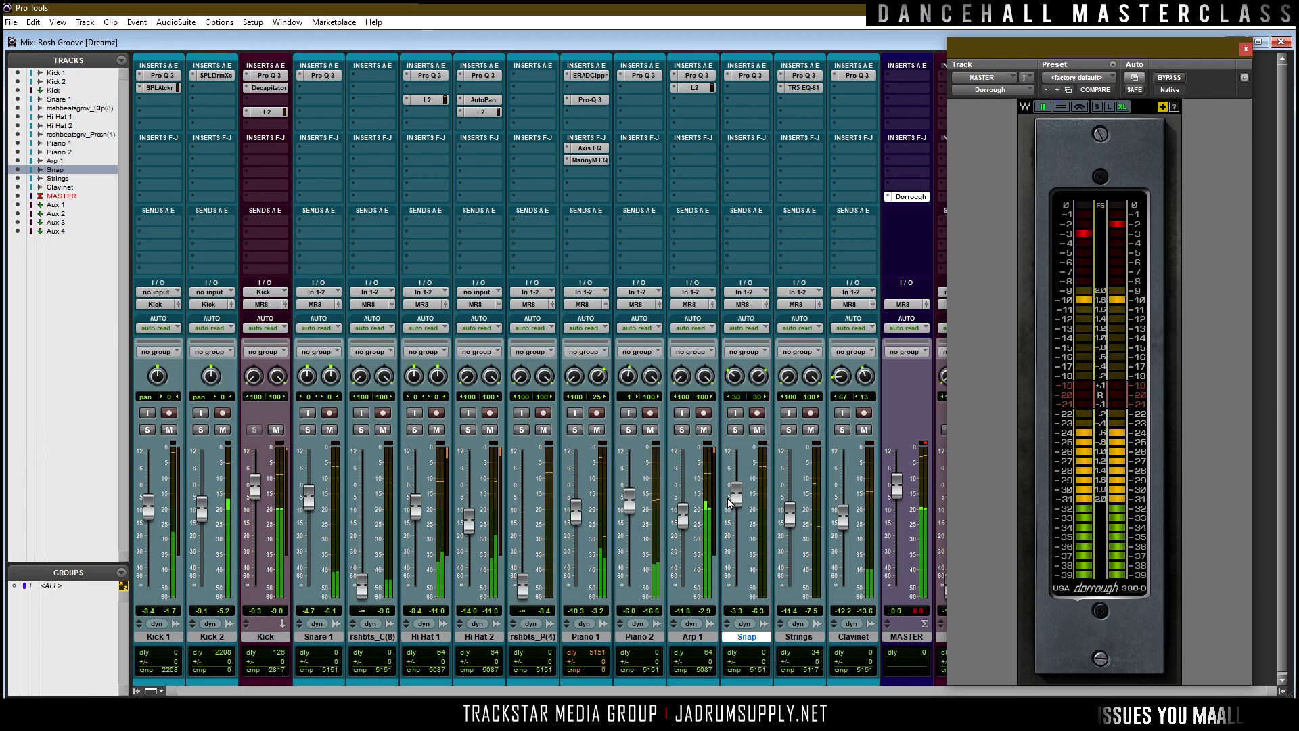
Set the Snap fader to -2.8 dB and raise the percussion track's fader to -11.5 dB.
left_click_drag(736, 504, 736, 503)
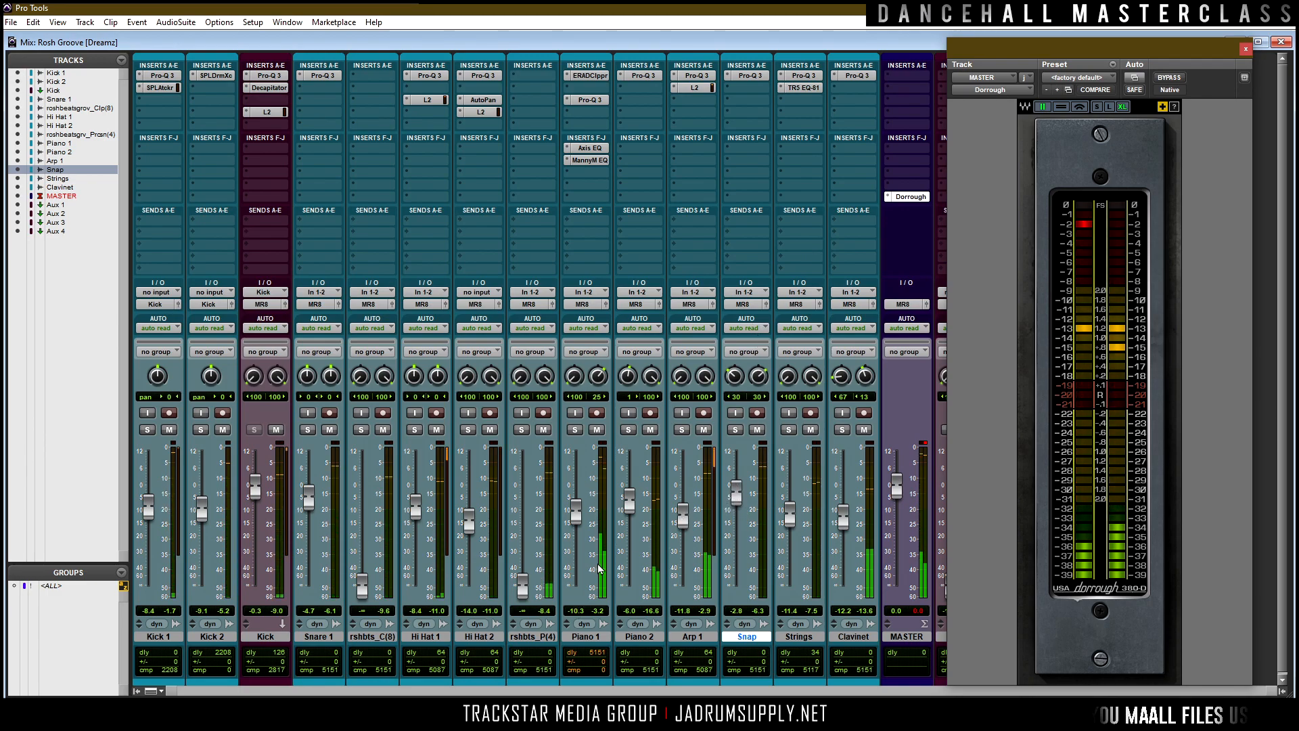
left_click_drag(524, 586, 522, 516)
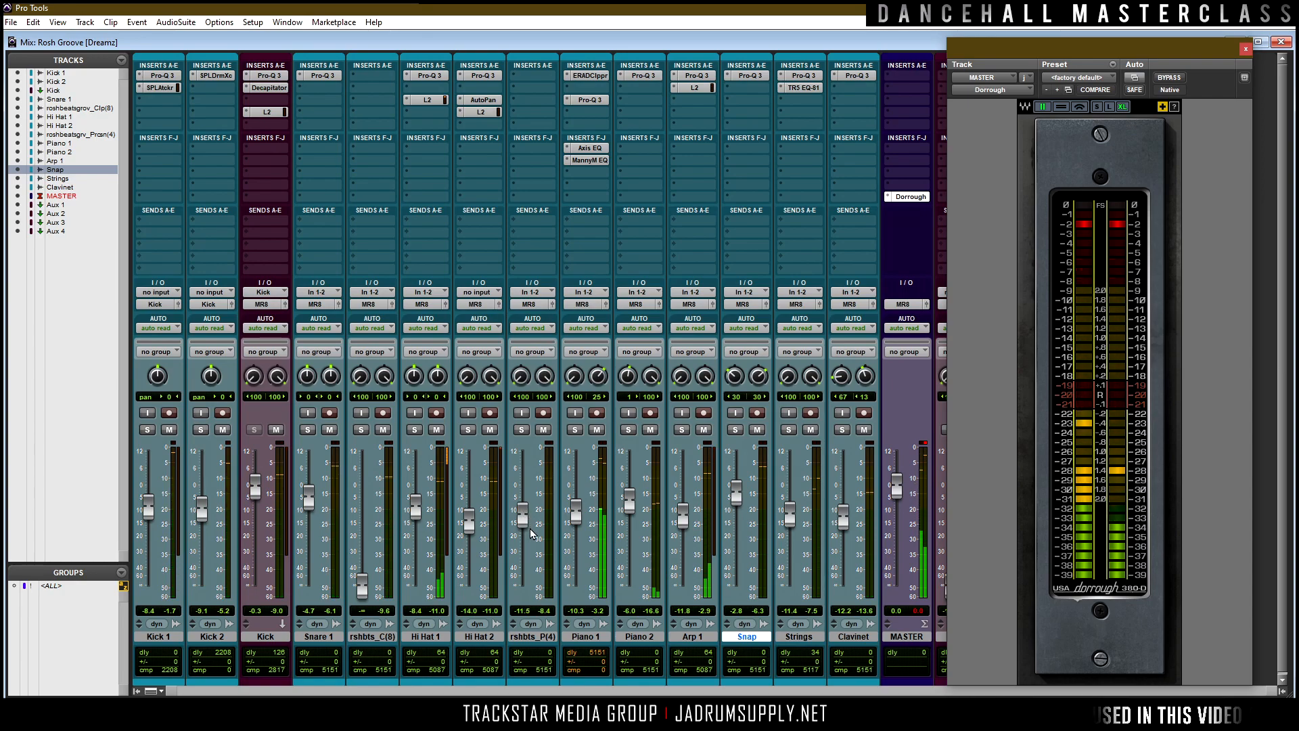
In the Edit window, move the Snap track directly below the clap track and select the percussion track.
key("ctrl+equal")
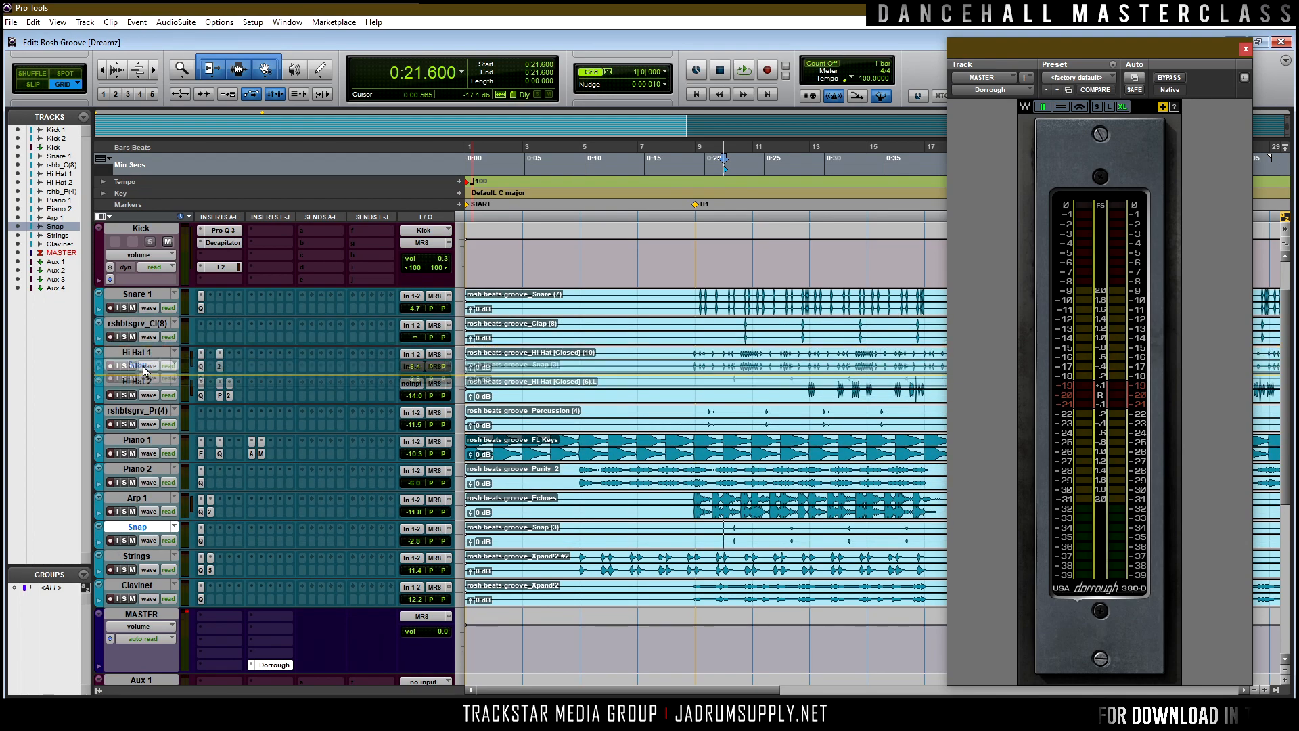
left_click_drag(169, 368, 169, 365)
left_click(145, 440)
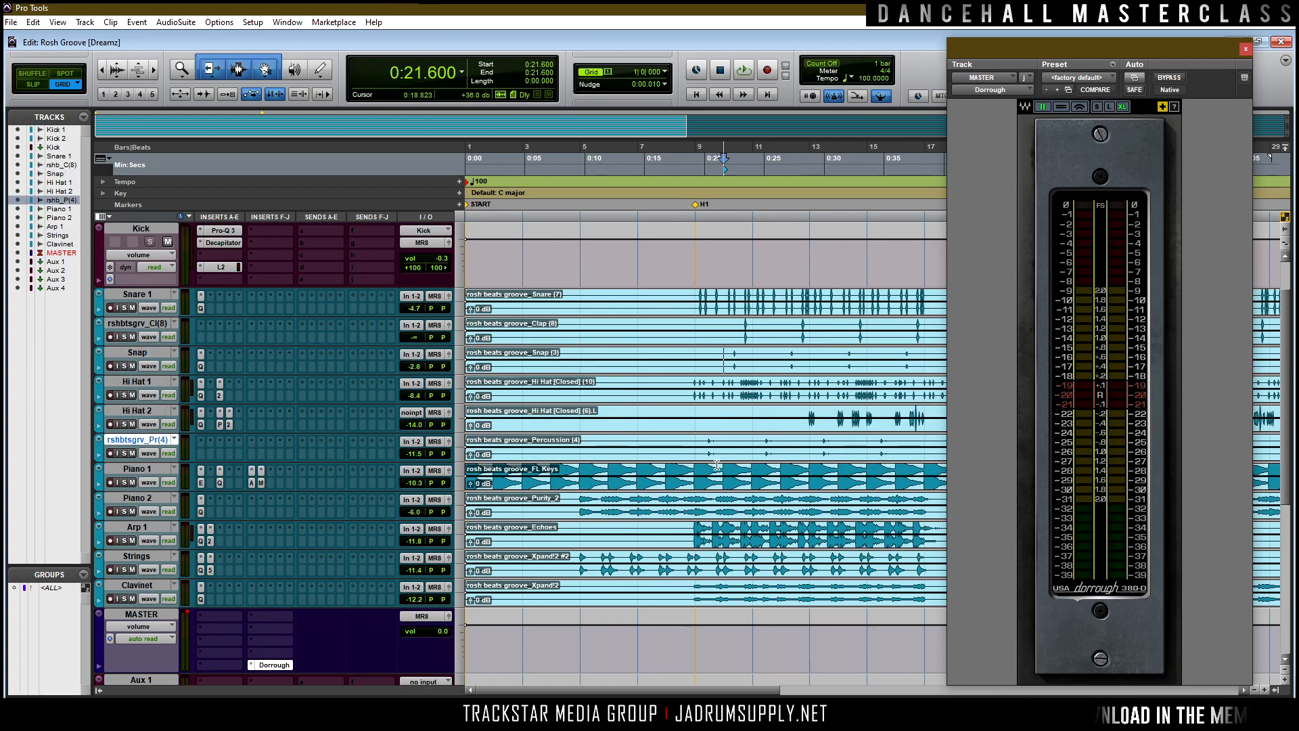
Play the arrangement from the H1 marker at 0:19.200 to hear the percussion in the mix.
key("space")
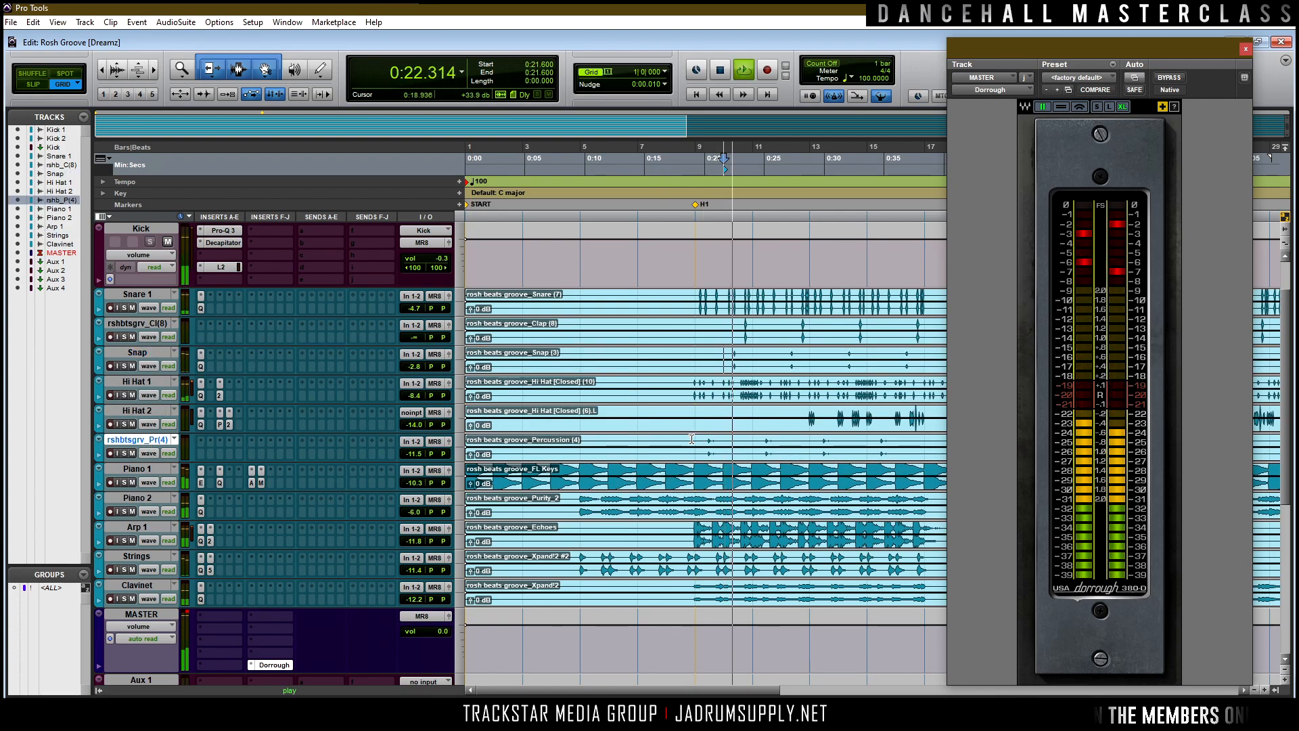
left_click(698, 437)
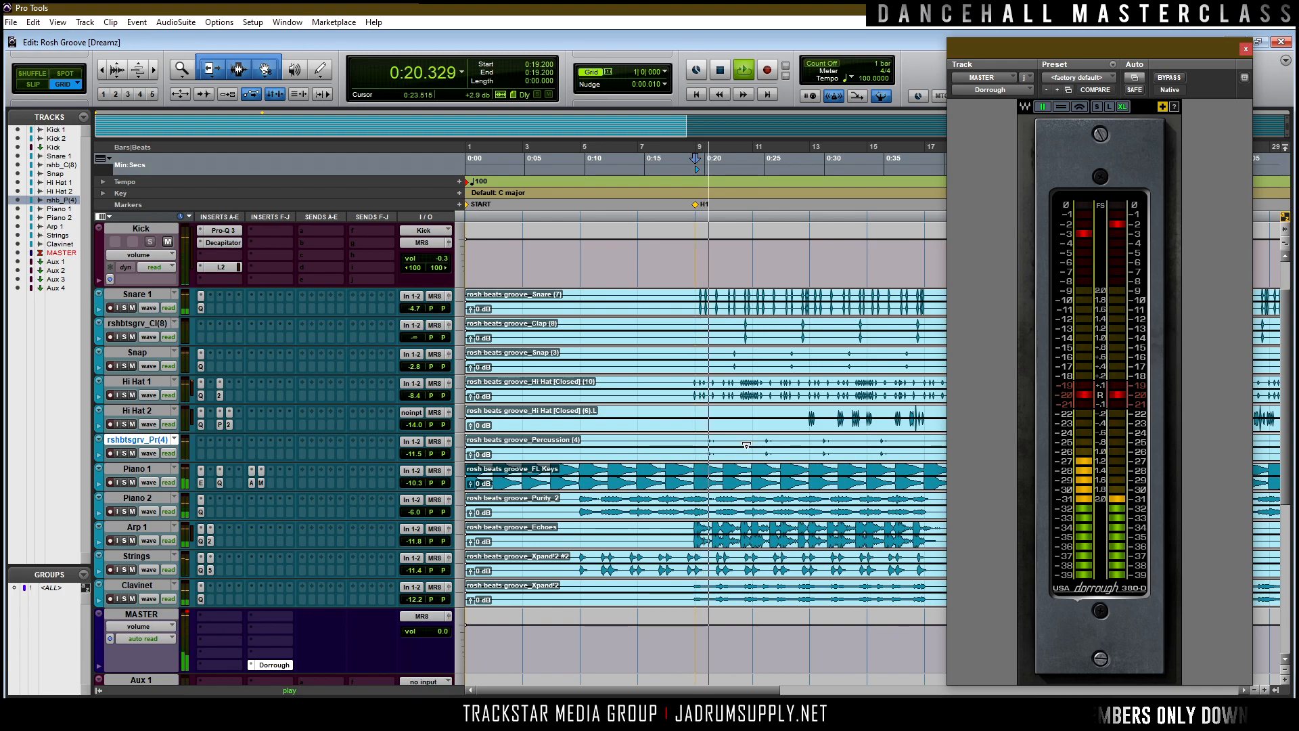
key("space")
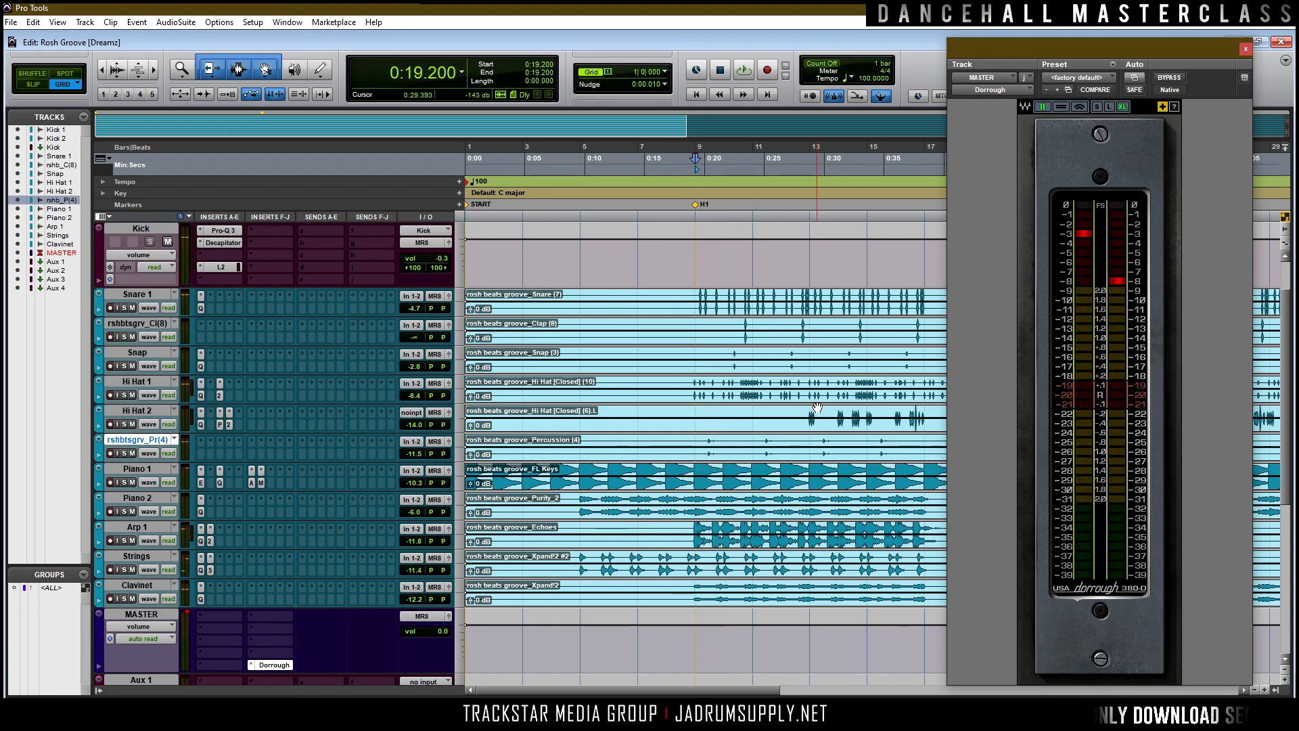
Return to the Mix window, solo the percussion track during playback and reset its fader to 0.0 dB.
key("ctrl+equal")
key("space")
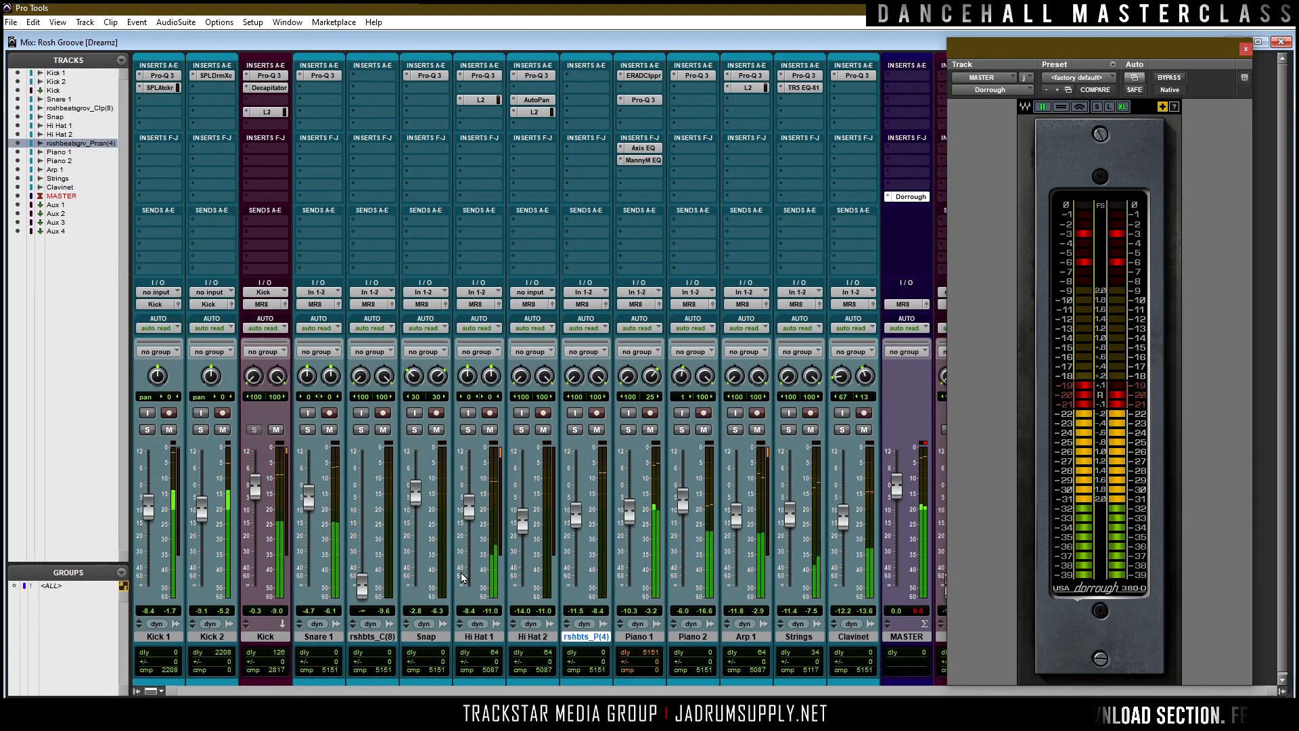
left_click(574, 430)
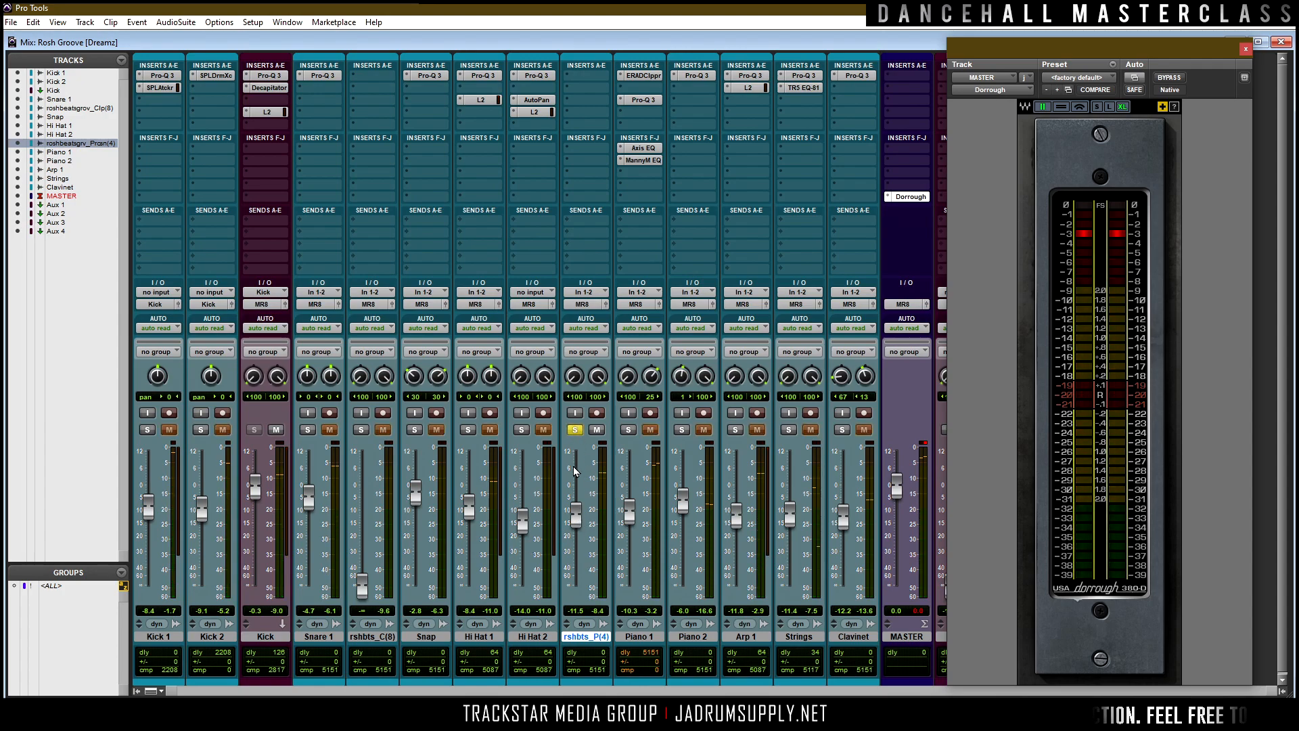
left_click(578, 515, "alt")
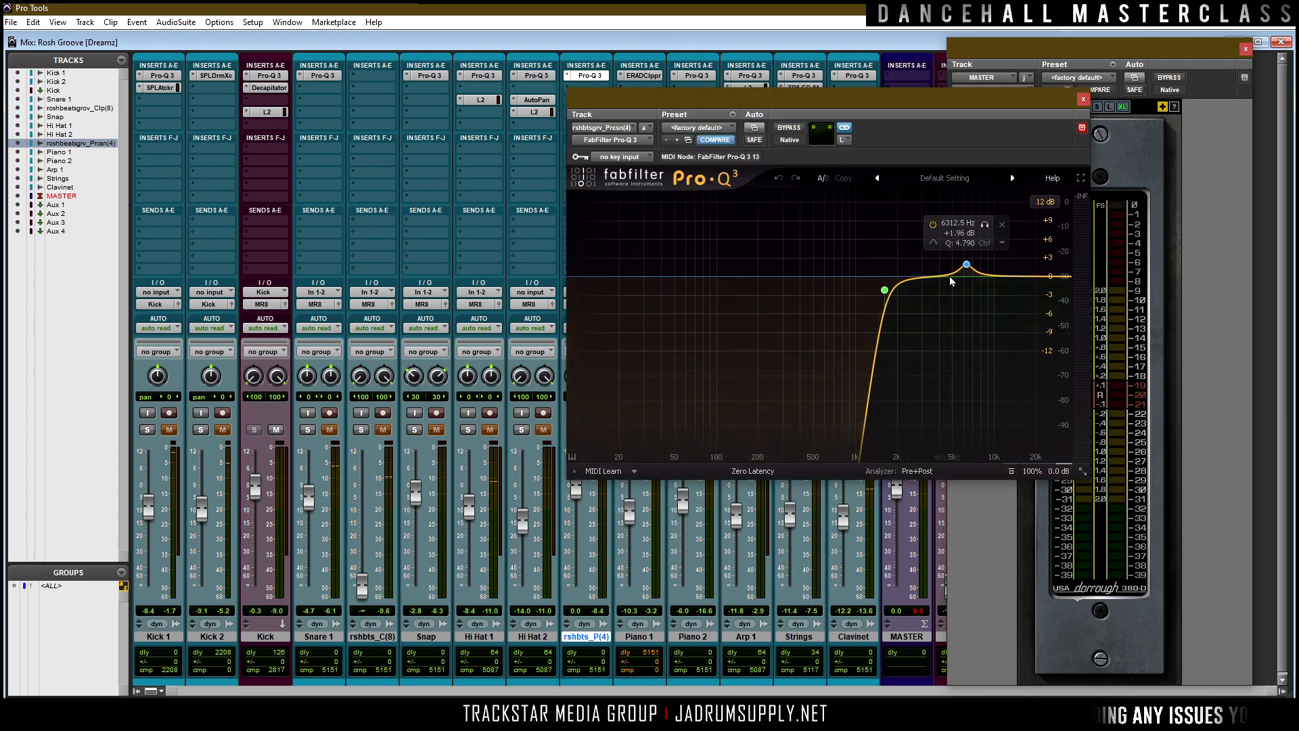
In the percussion track's Pro-Q 3, lower the low cut to about 409 Hz and turn the bell boost into a slight, lower-frequency cut.
left_click_drag(884, 289, 793, 300)
left_click_drag(966, 276, 937, 282)
left_click_drag(794, 300, 801, 300)
left_click_drag(595, 97, 283, 267)
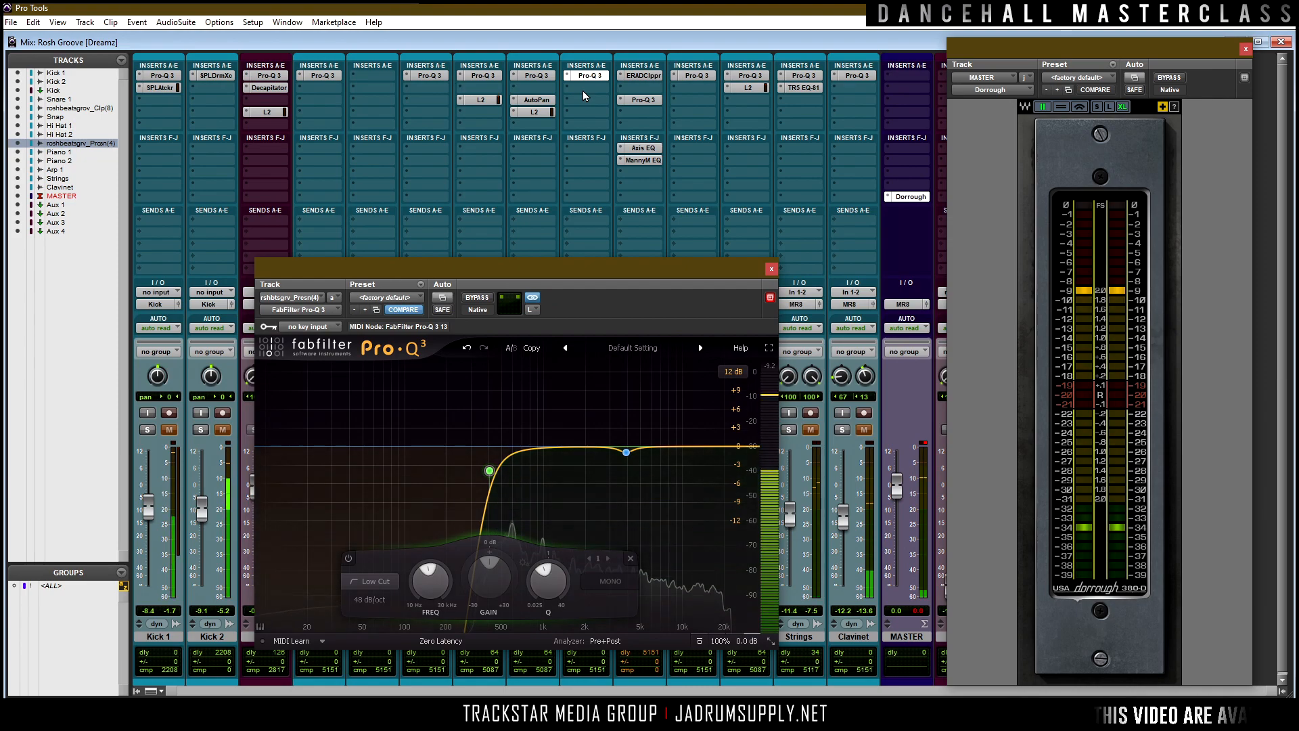
Insert the Waves NS1 noise suppressor after the percussion track's EQ and set its fader to about 18.3.
left_click(731, 99)
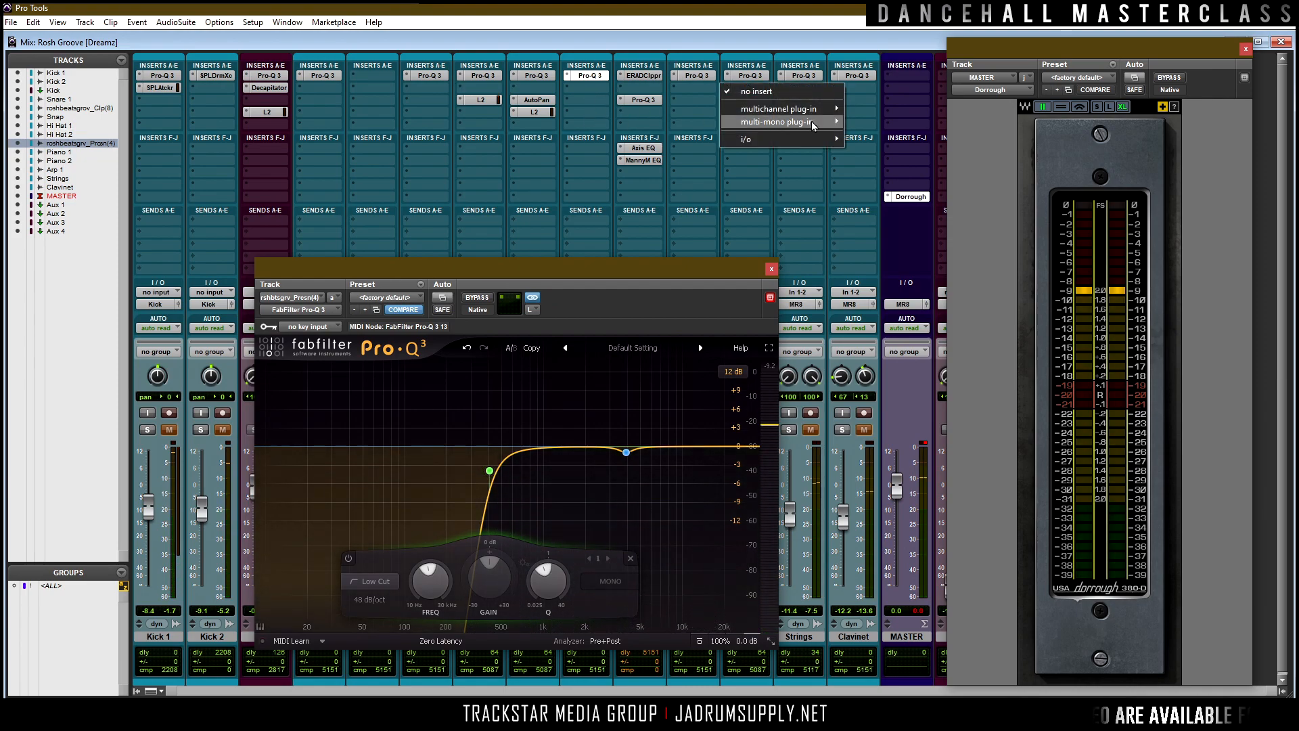
mouse_move(825, 109)
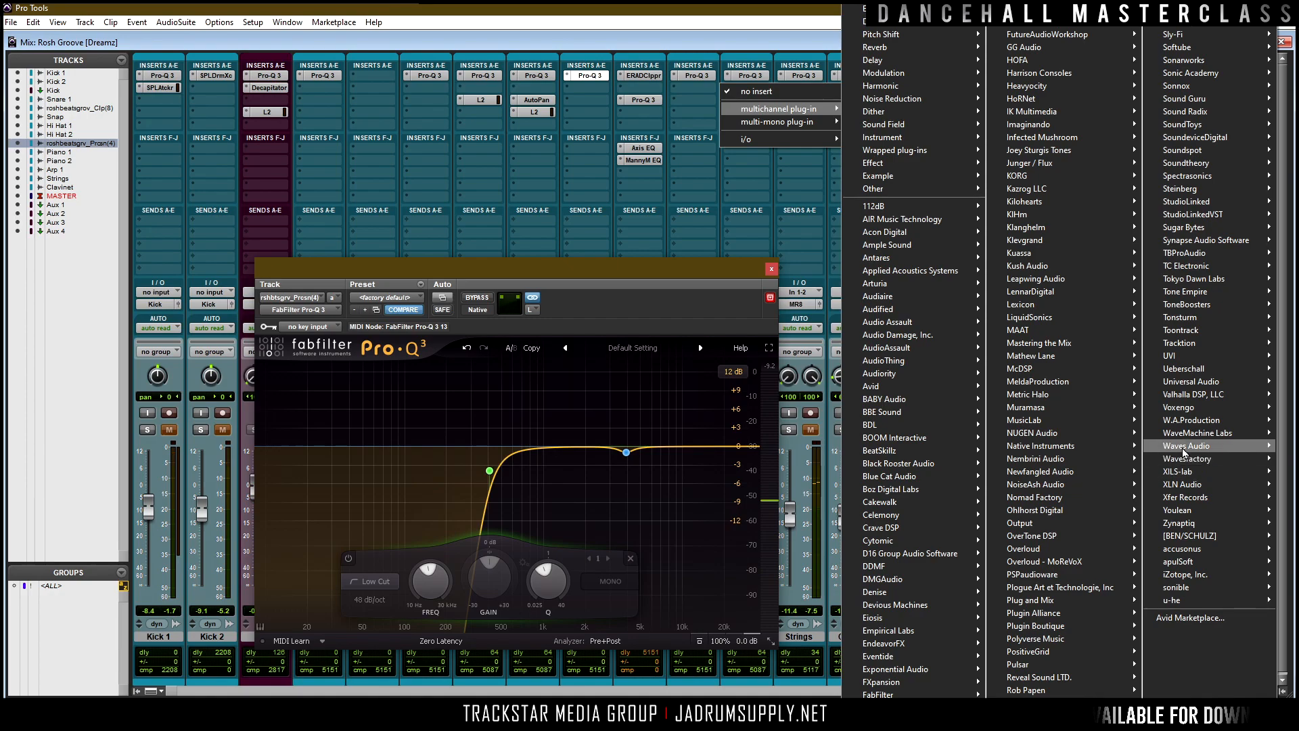
mouse_move(1184, 448)
left_click(474, 408)
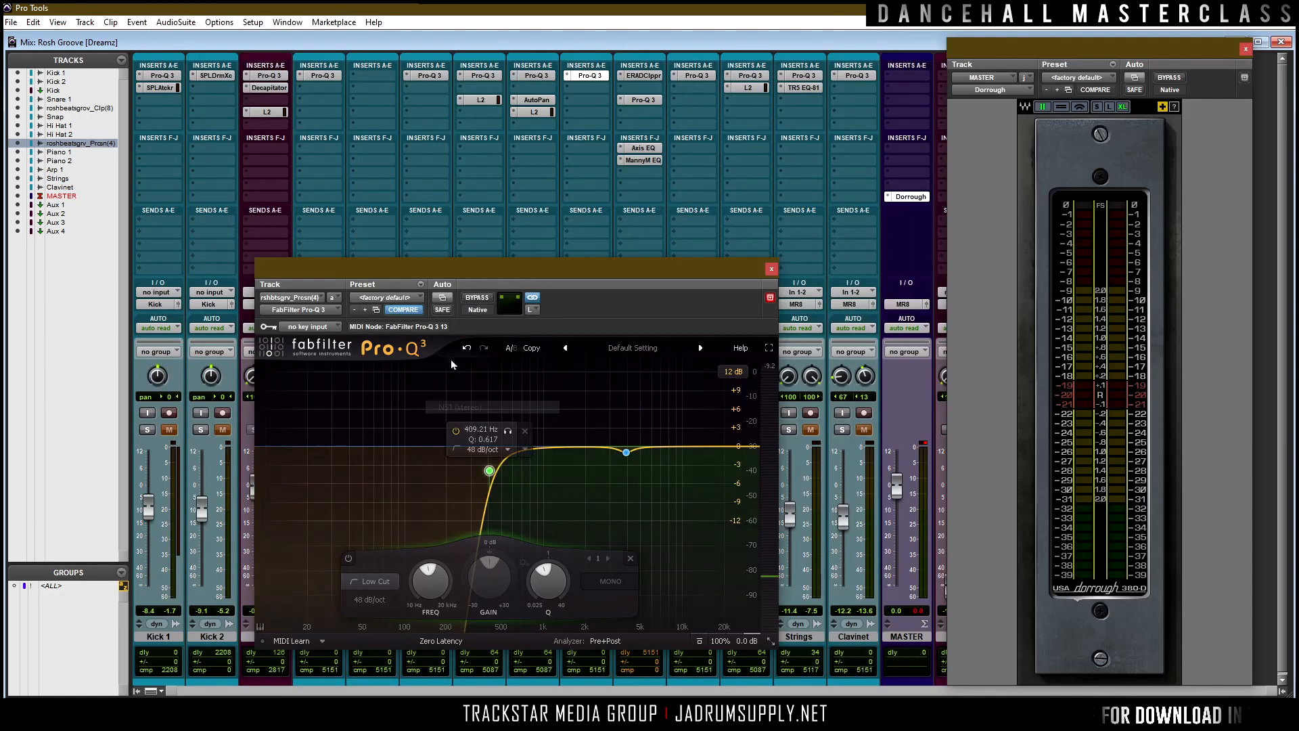
left_click_drag(458, 572, 459, 545)
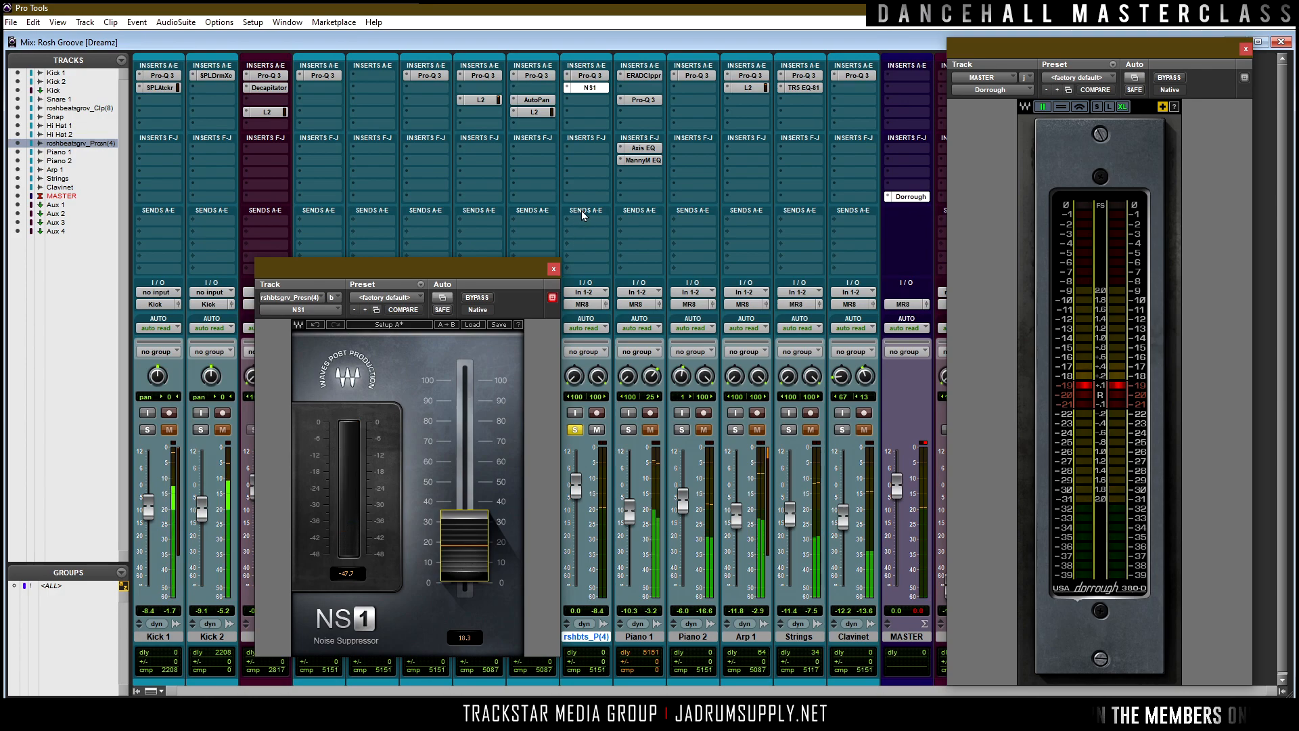
Insert the EchoBoy Jr. delay after NS1 on the percussion track and try a different echo style.
left_click(553, 269)
left_click(580, 108)
mouse_move(663, 121)
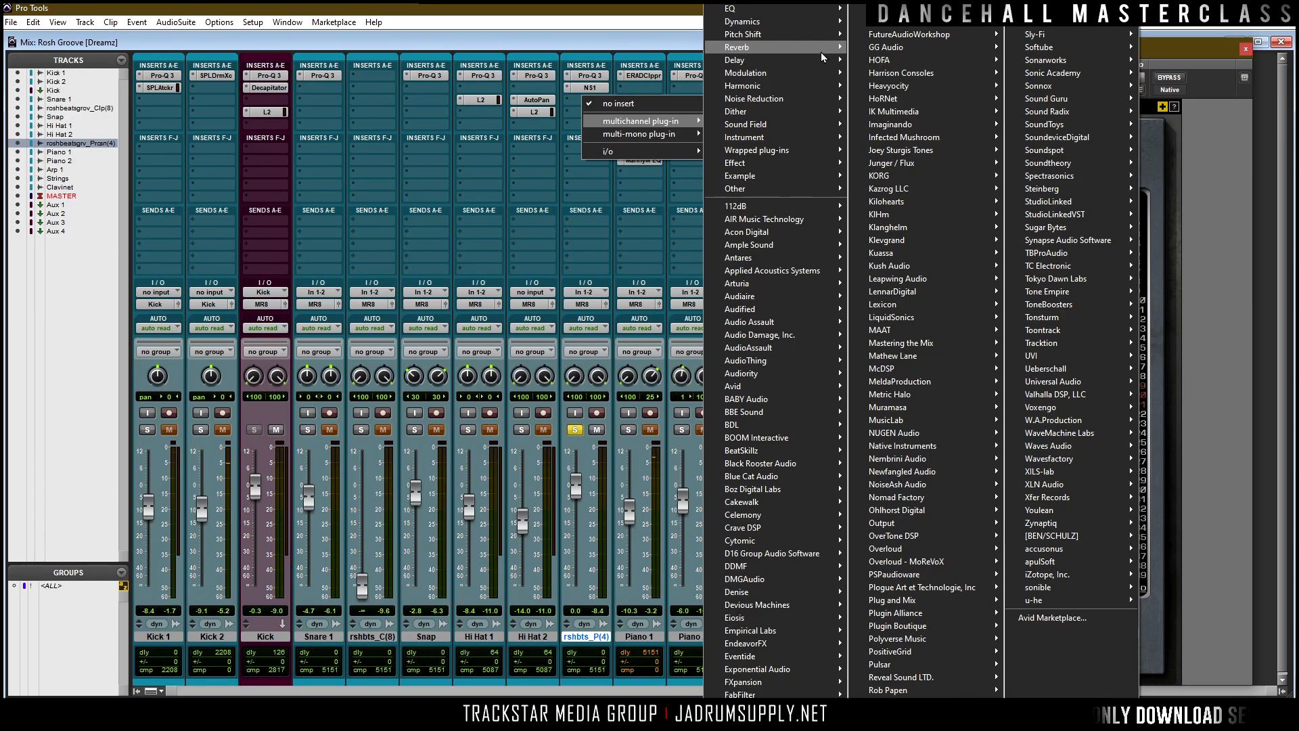
mouse_move(737, 60)
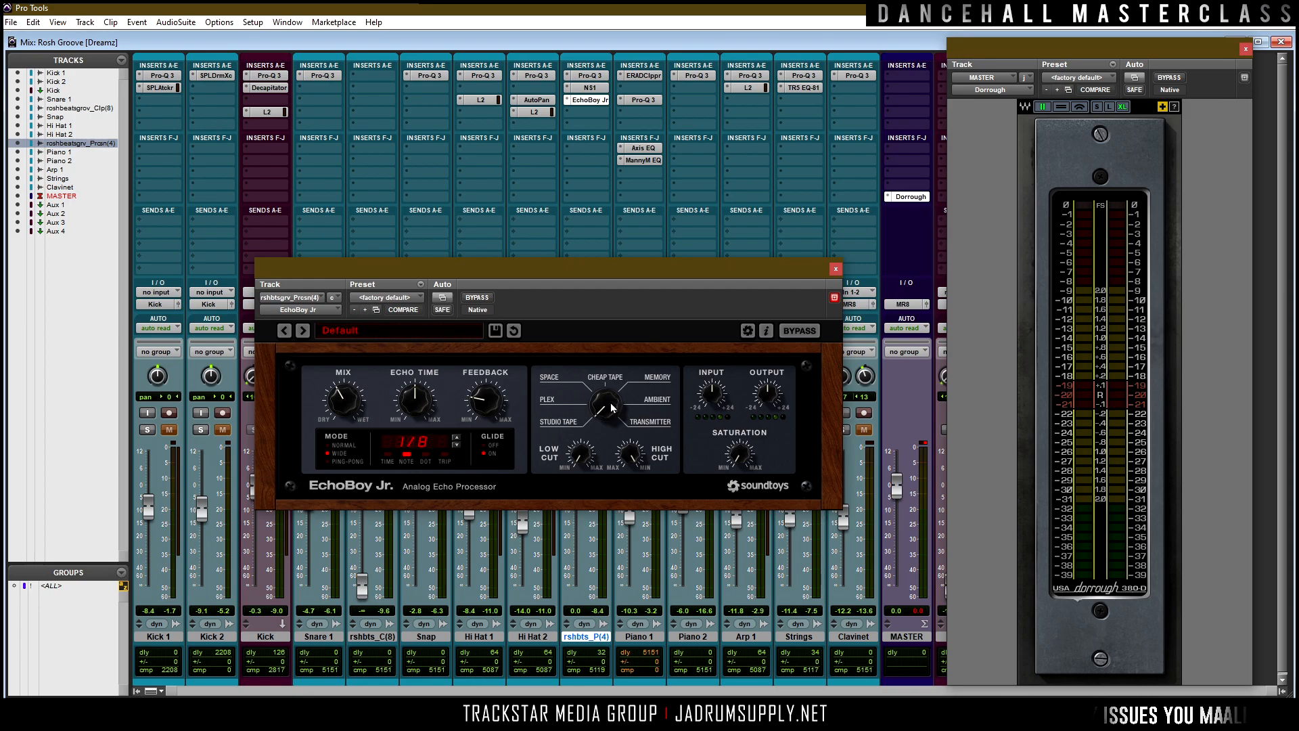
left_click_drag(610, 376, 609, 356)
left_click_drag(588, 277, 632, 213)
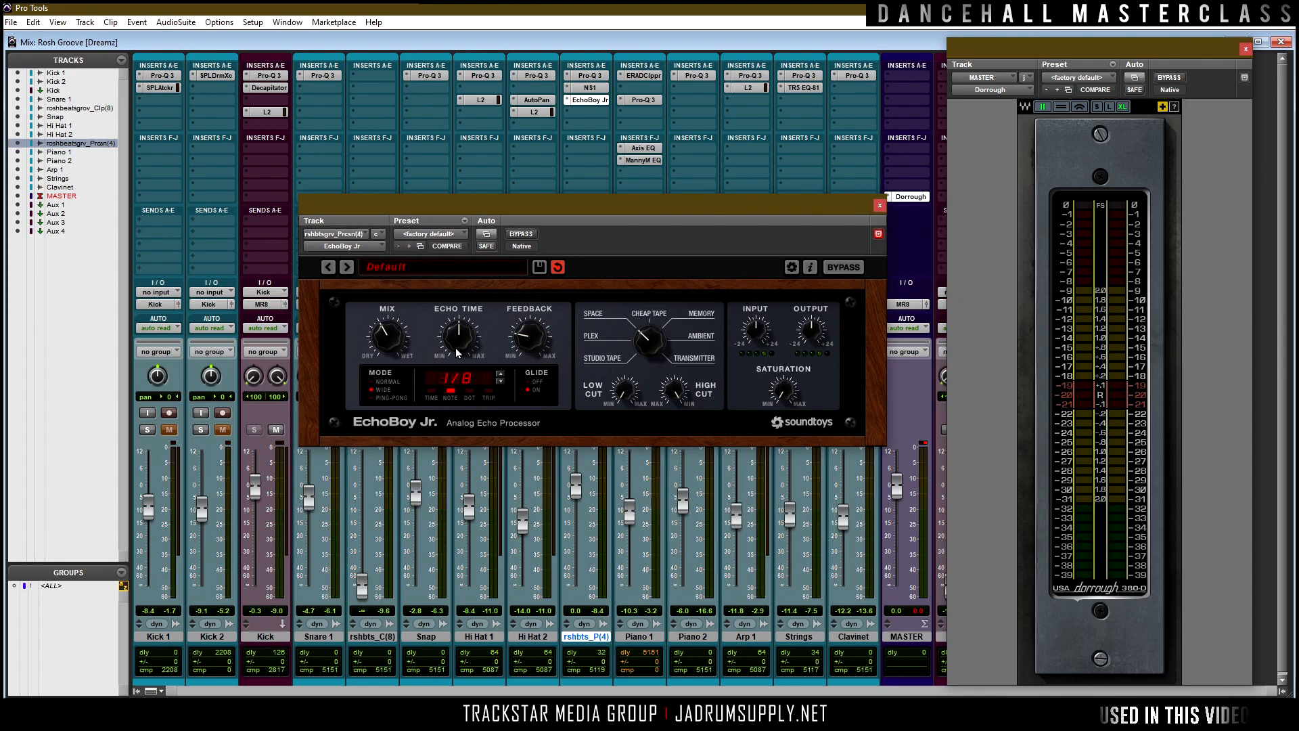
During playback, set the EchoBoy Jr. echo to a 1/16 triplet in ping-pong mode with the Studio Tape style.
key("space")
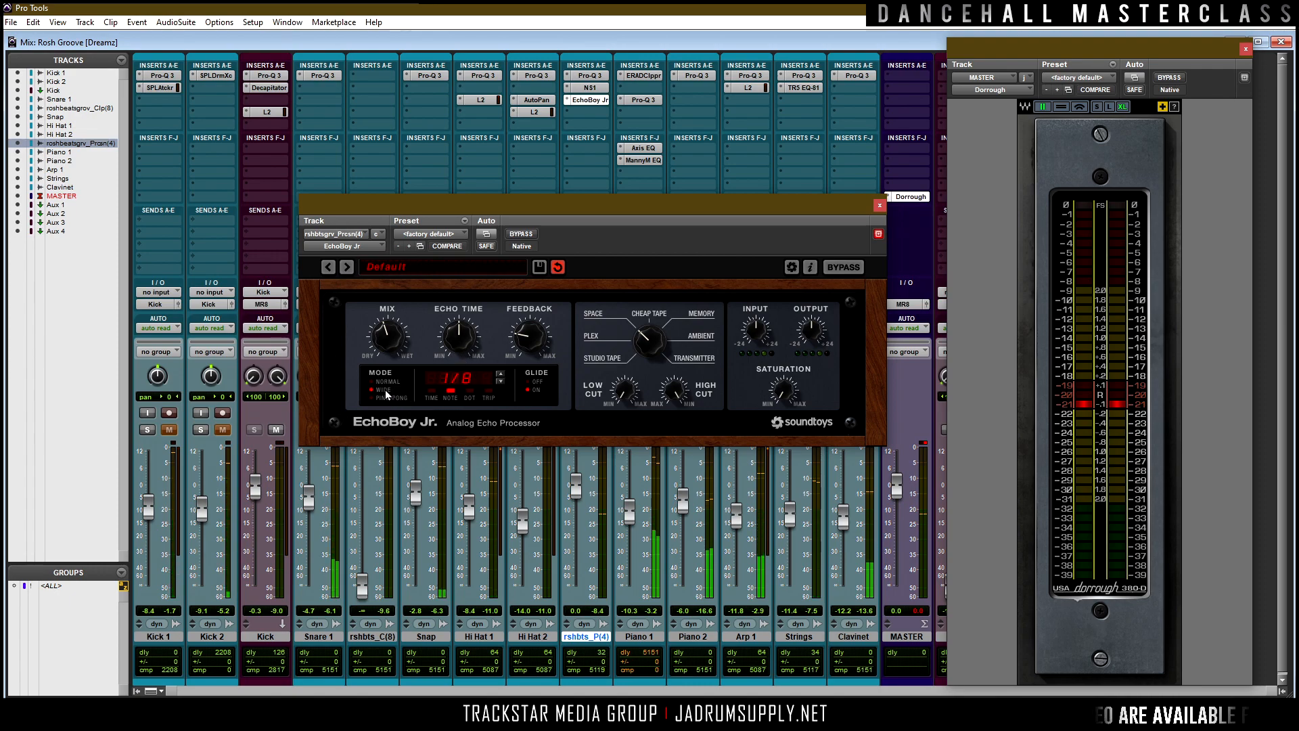
left_click(499, 383)
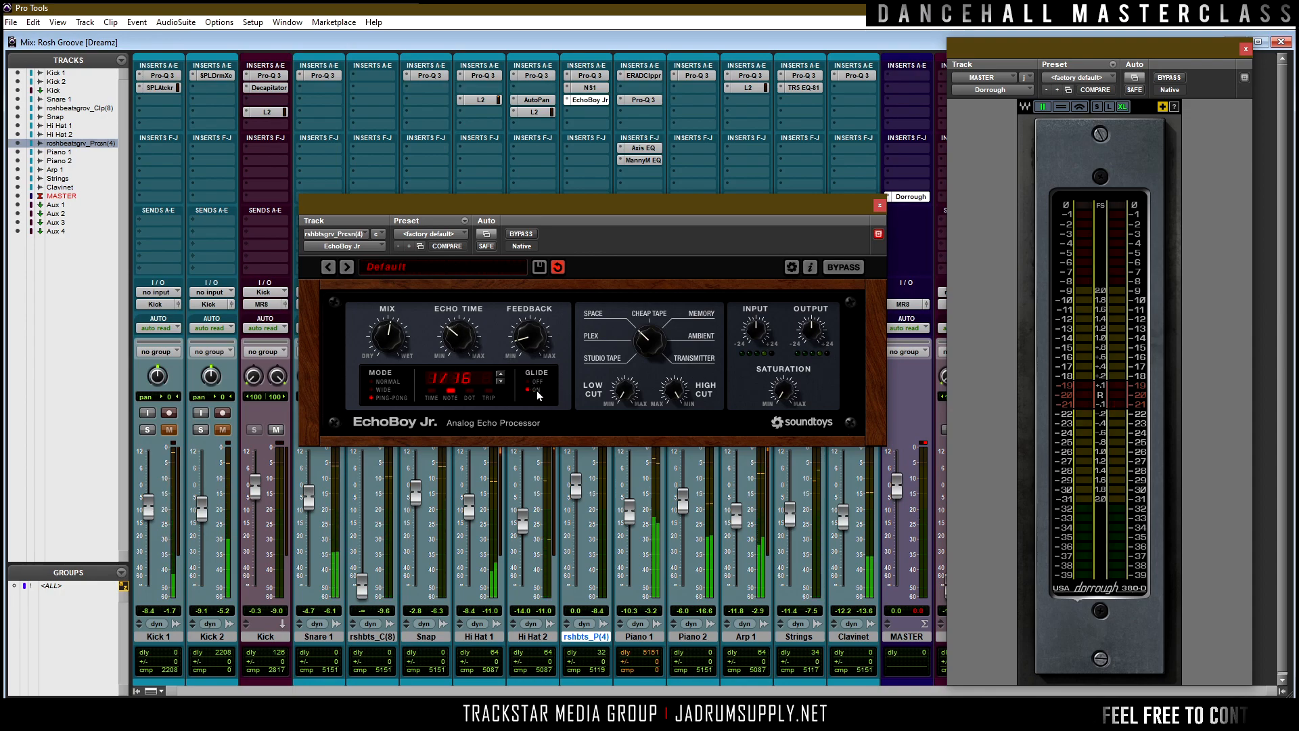
left_click(488, 390)
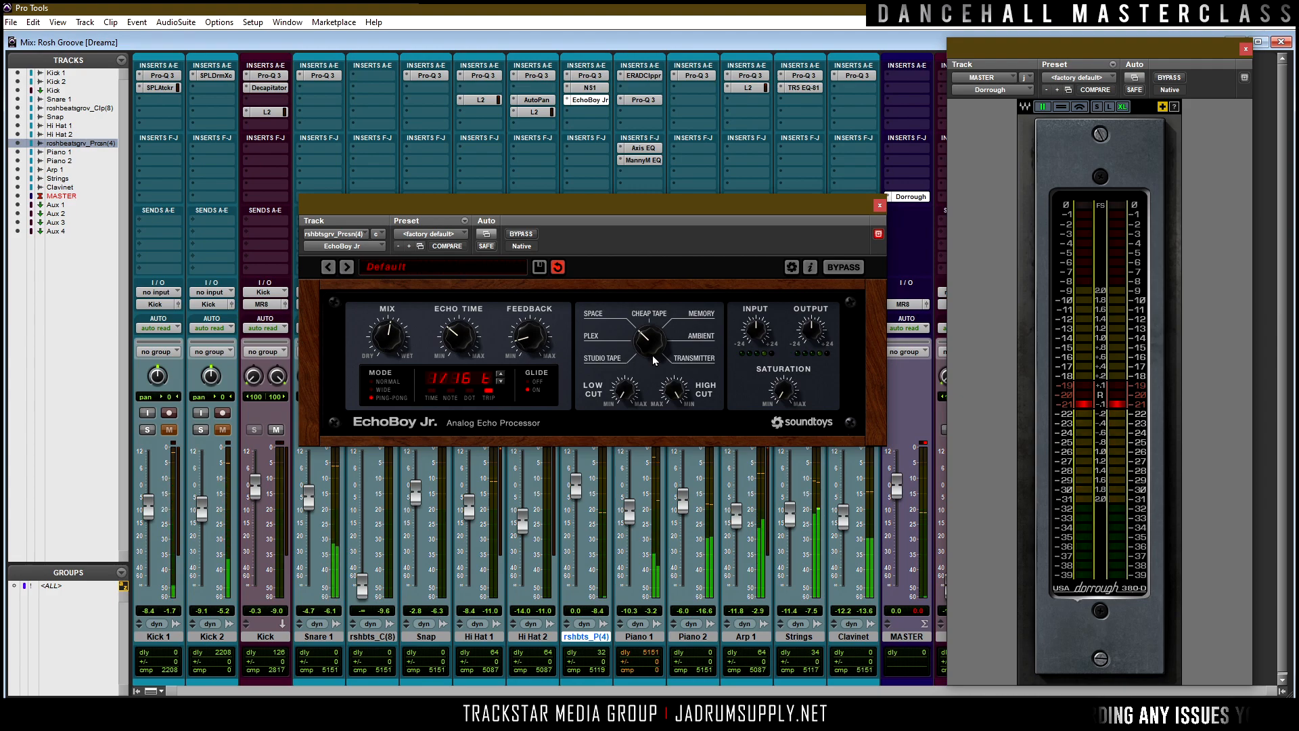
left_click_drag(651, 359, 651, 365)
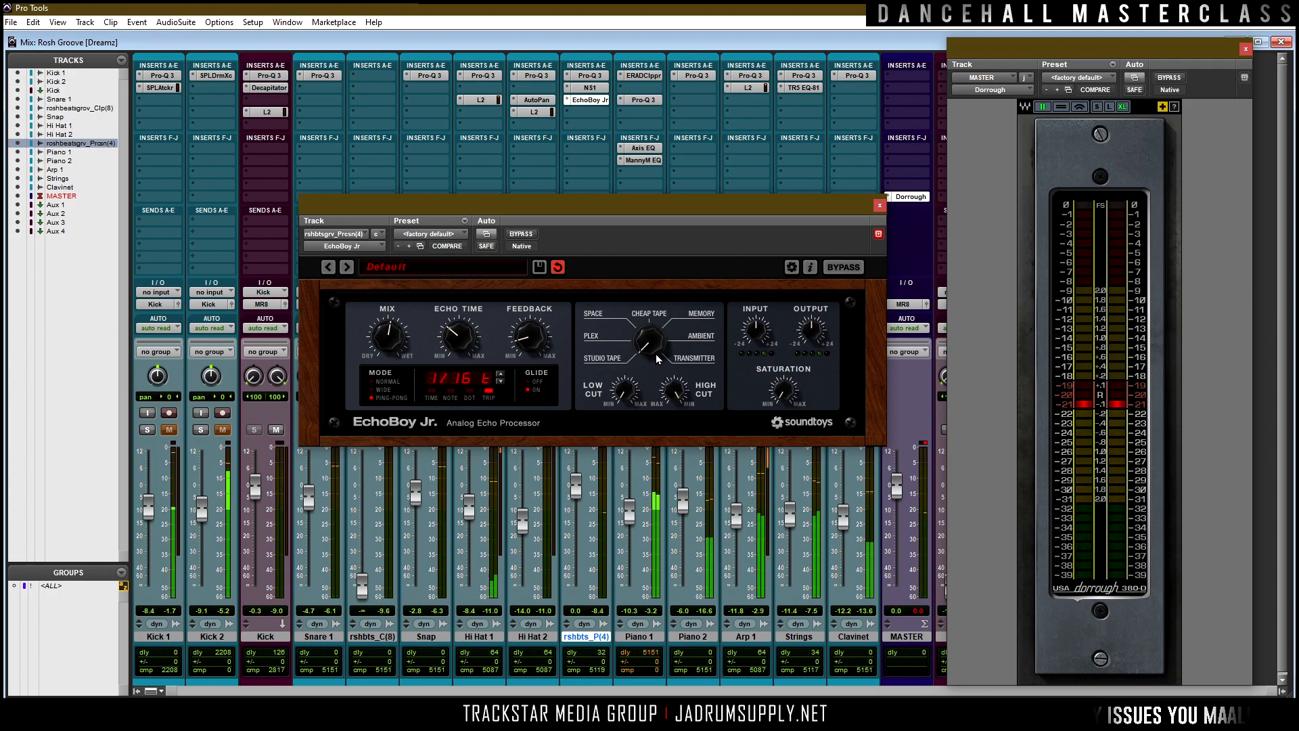
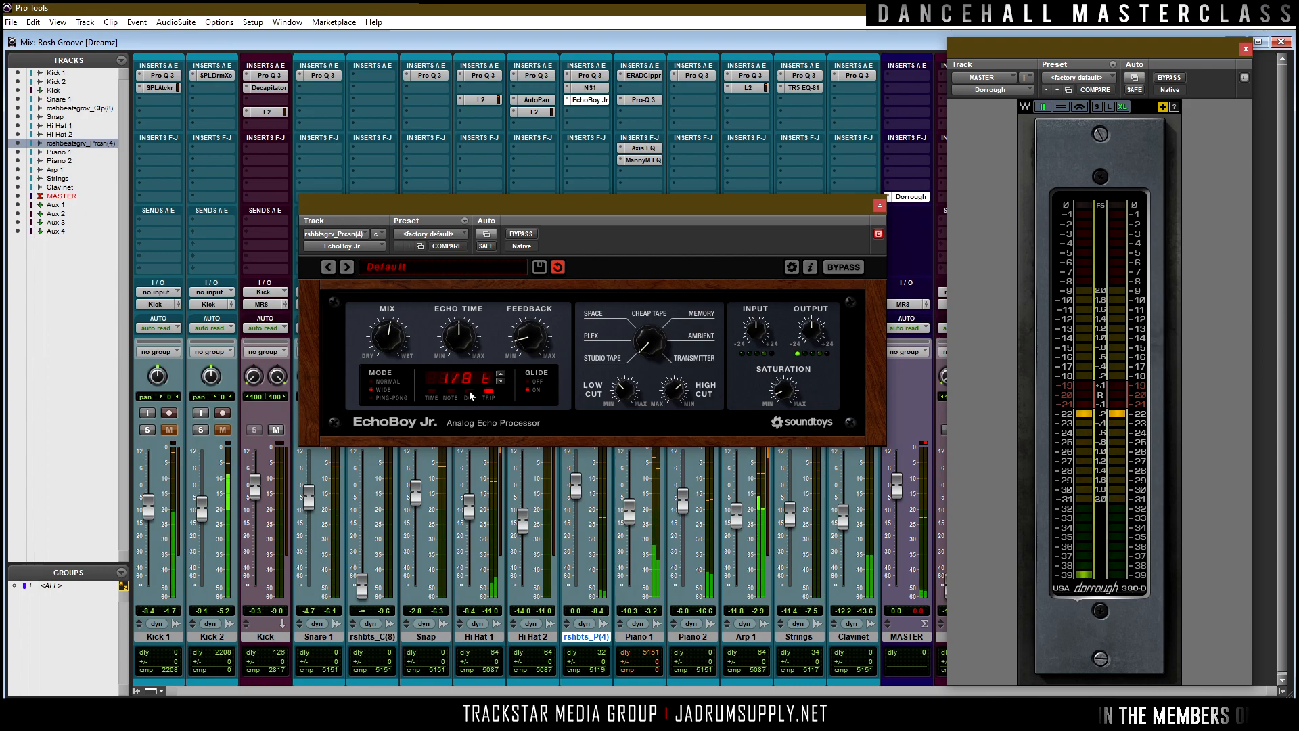
Set the echo to ping-pong mode, try a dotted 1/4 time, and settle on a 1/8 triplet.
left_click(380, 398)
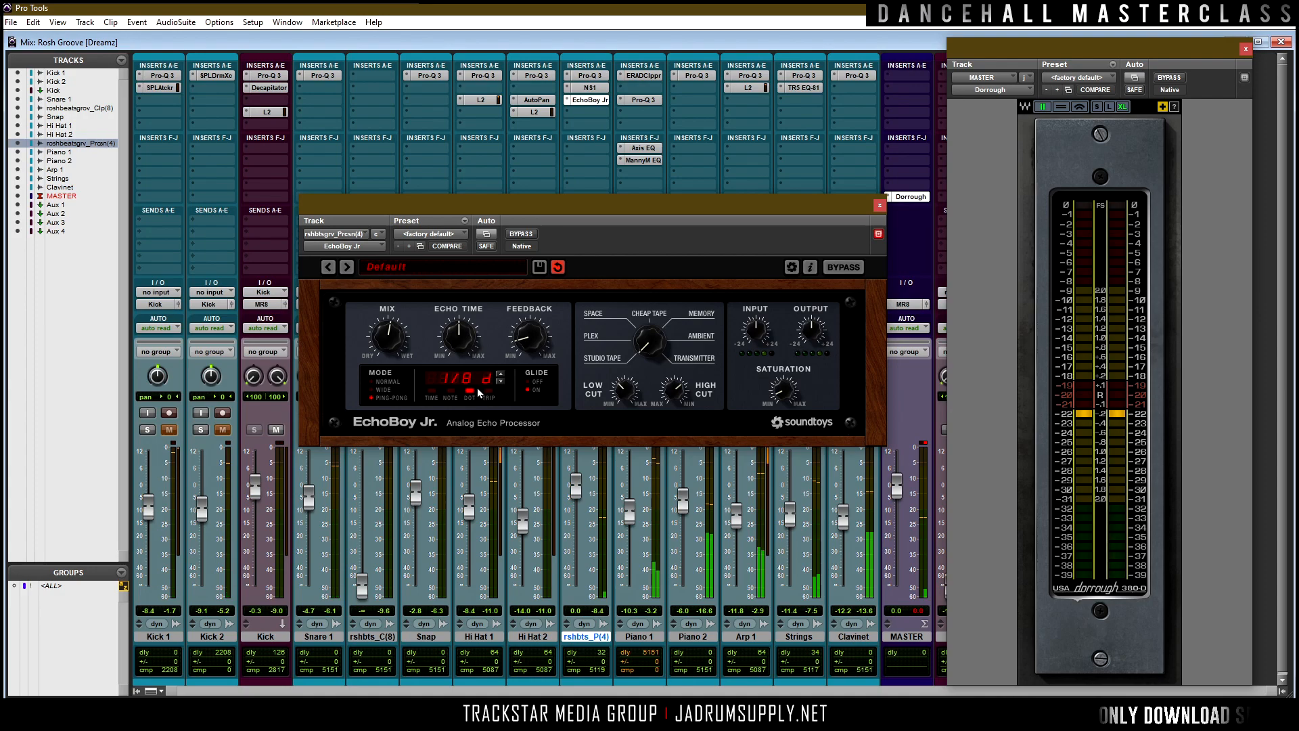
left_click_drag(458, 336, 458, 332)
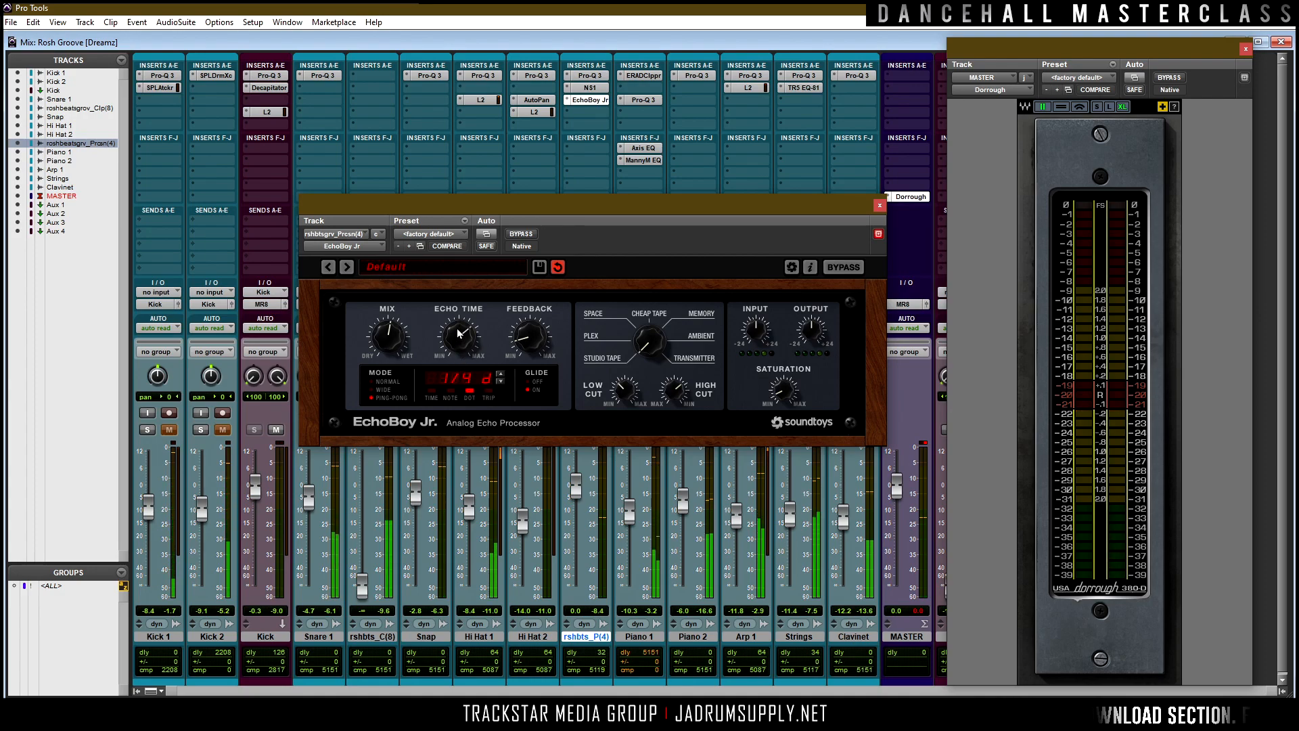
left_click(488, 392)
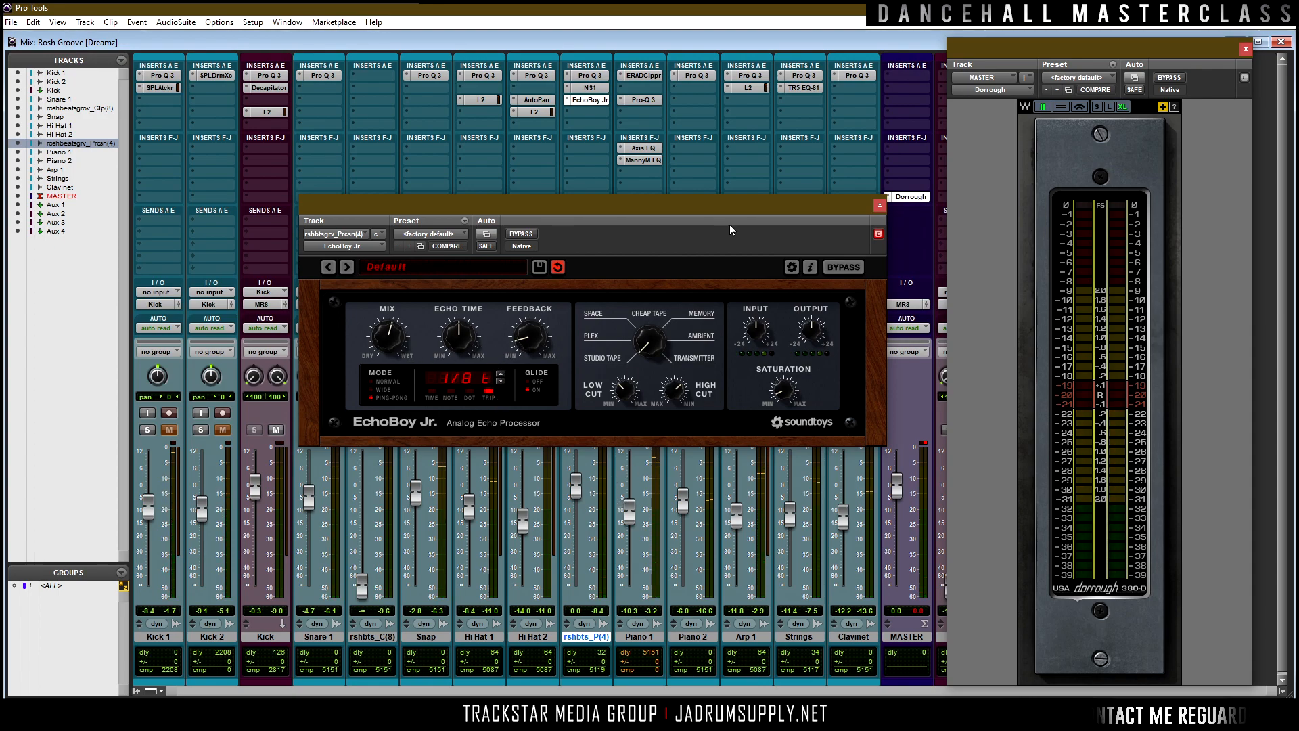
Unsolo the percussion track, lower its fader to -6.1 dB against the full mix, and close the echo plug-in.
left_click_drag(735, 209, 681, 71)
left_click(575, 430)
left_click(575, 429)
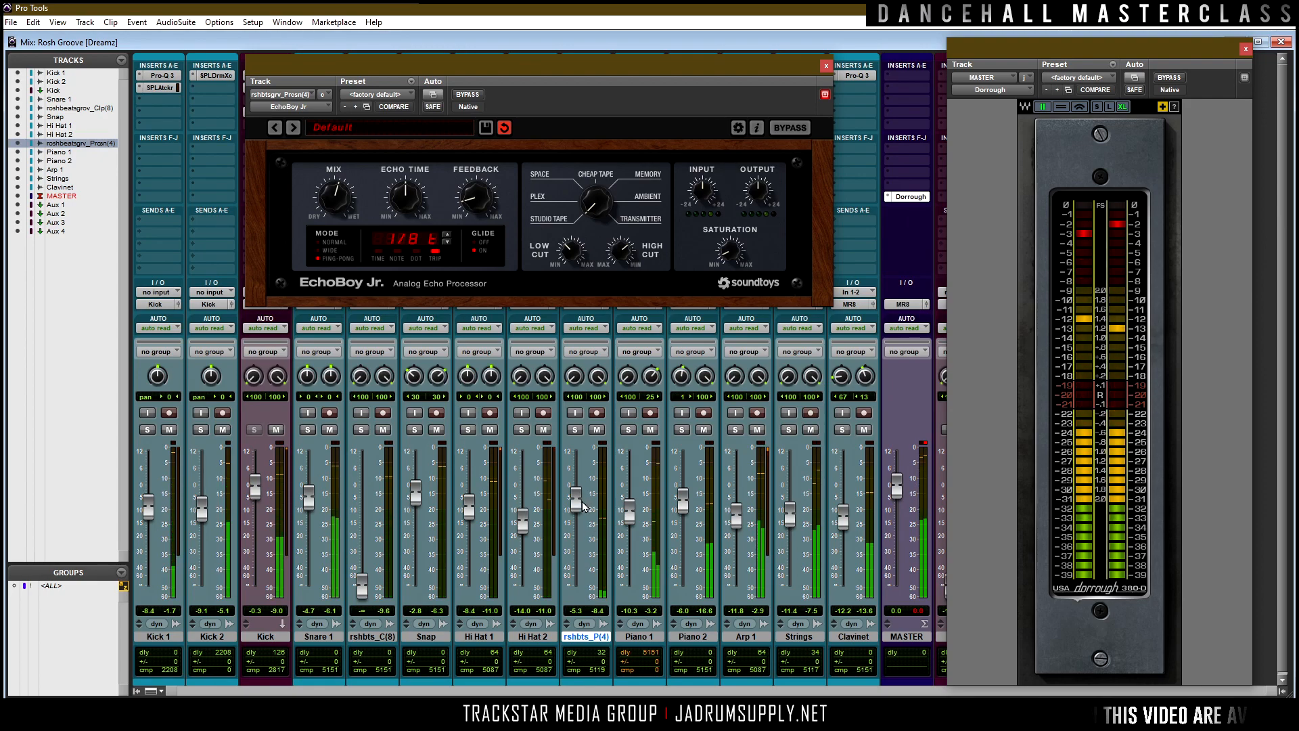
left_click_drag(577, 509, 577, 512)
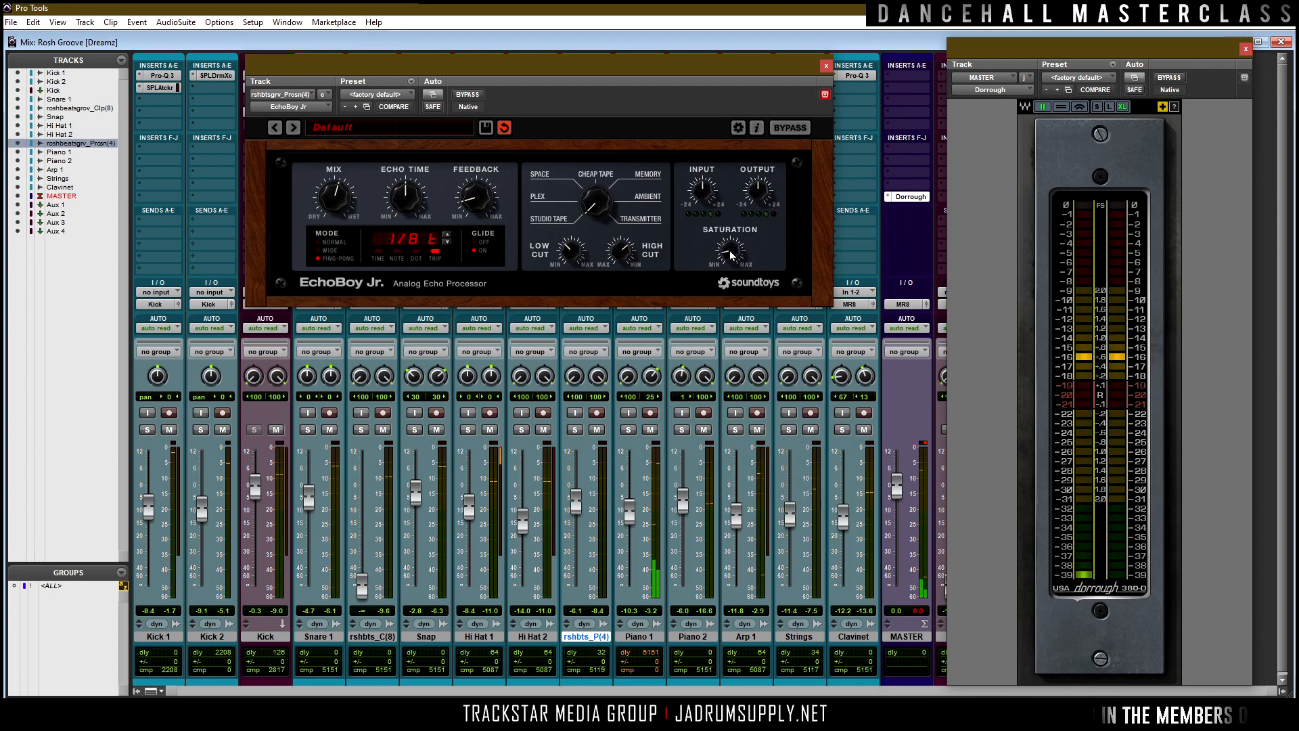
left_click(825, 67)
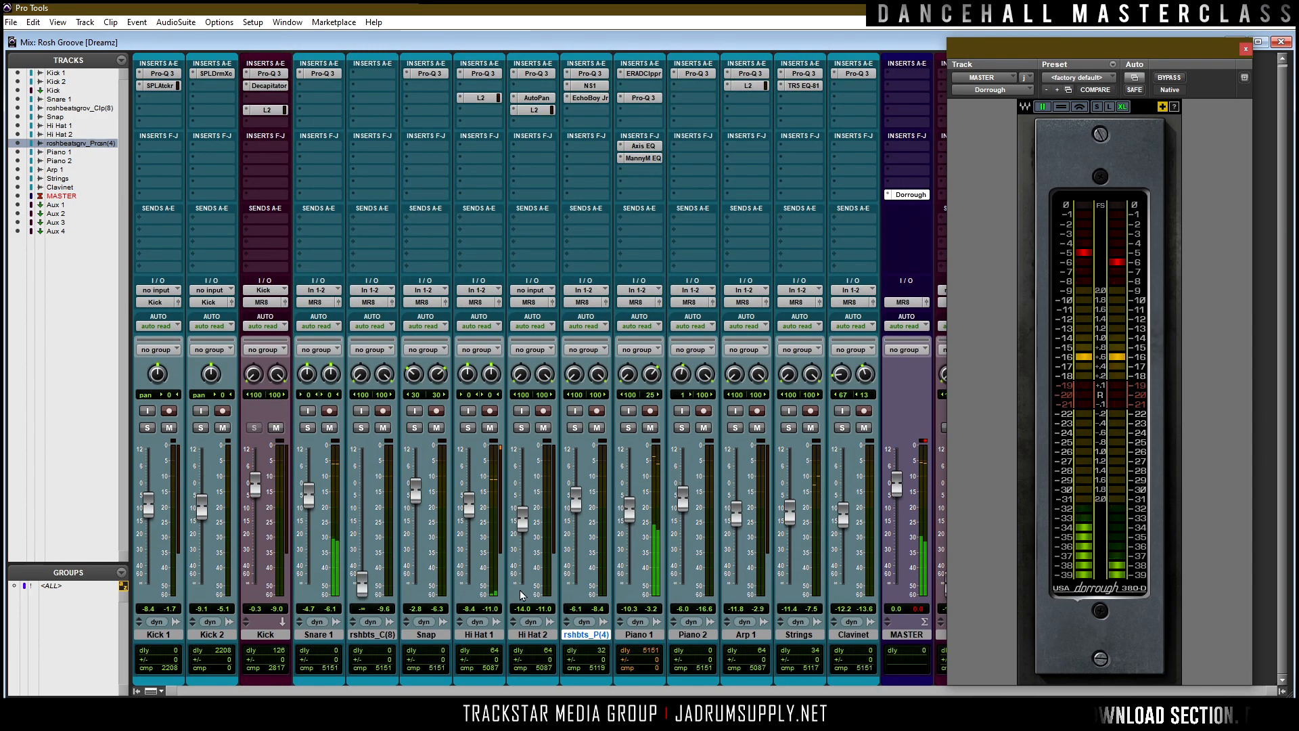
Rename the percussion track as Perc 1 and add the comment Conga.
double_click(585, 634)
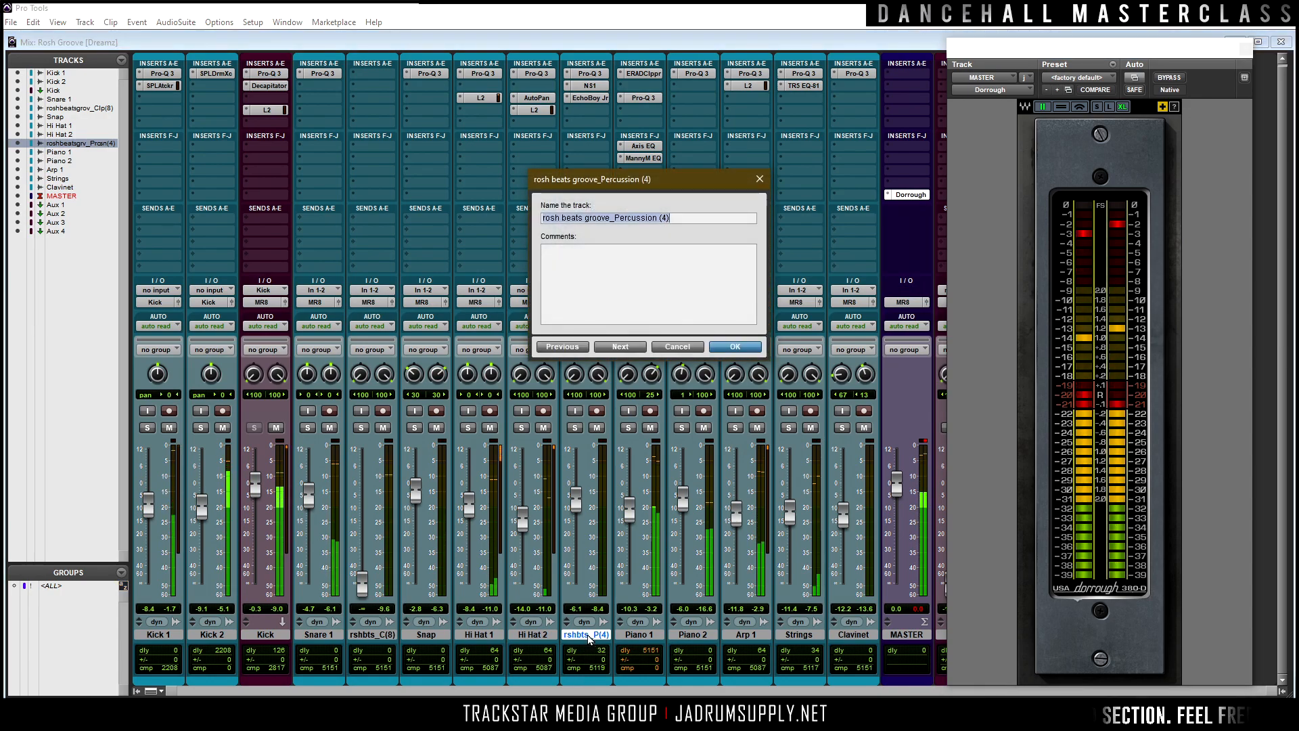
type("Perc 1")
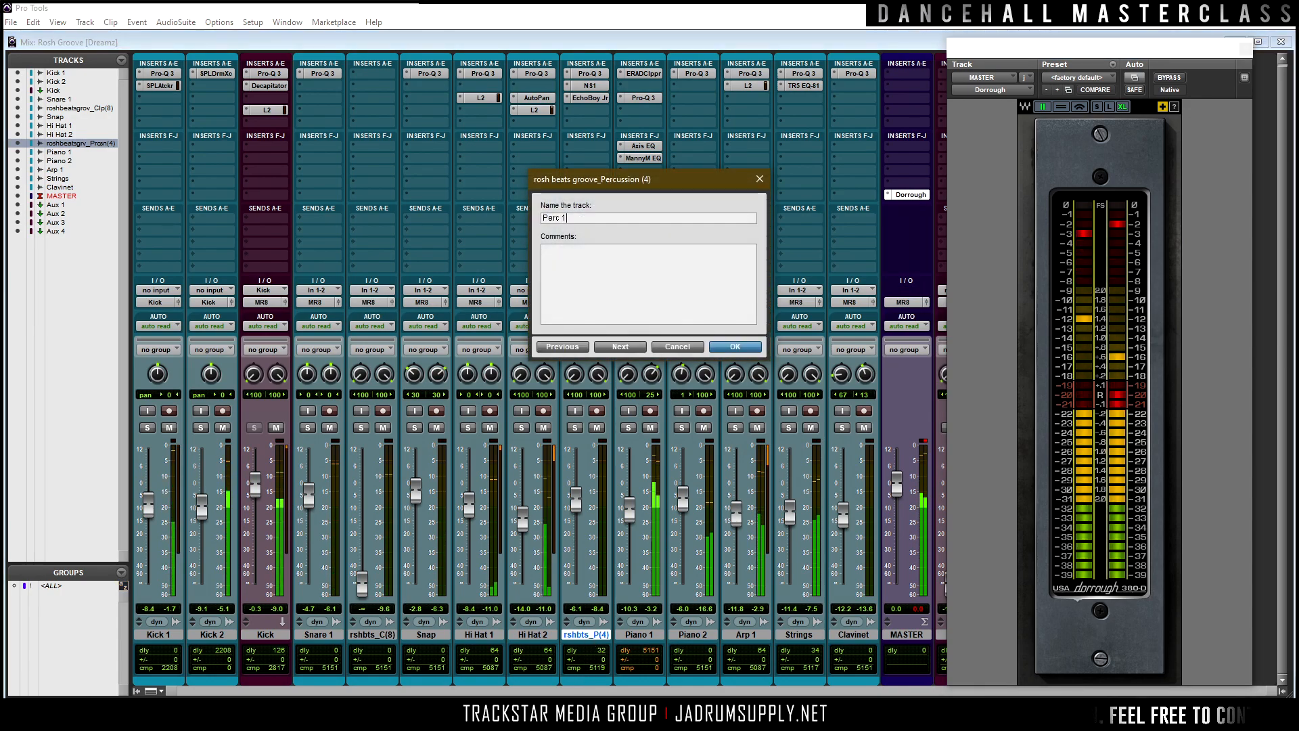
type("Conga")
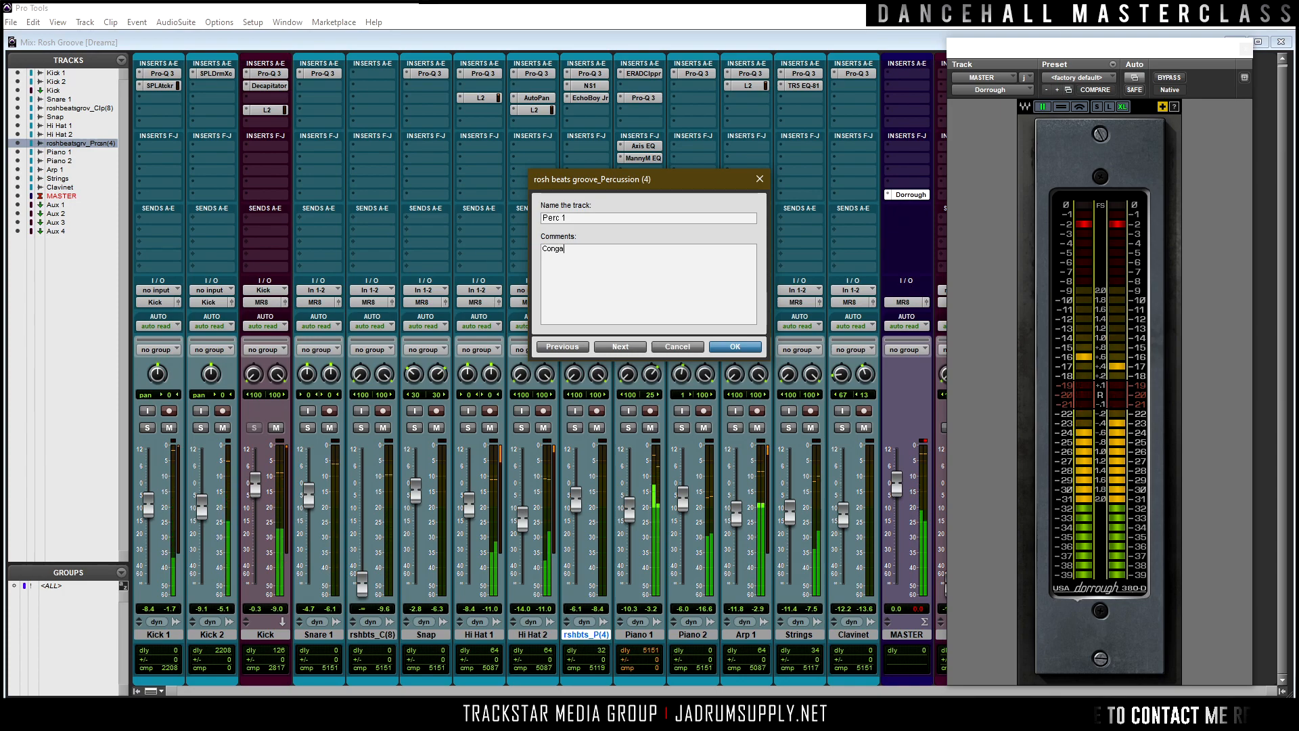
key("Return")
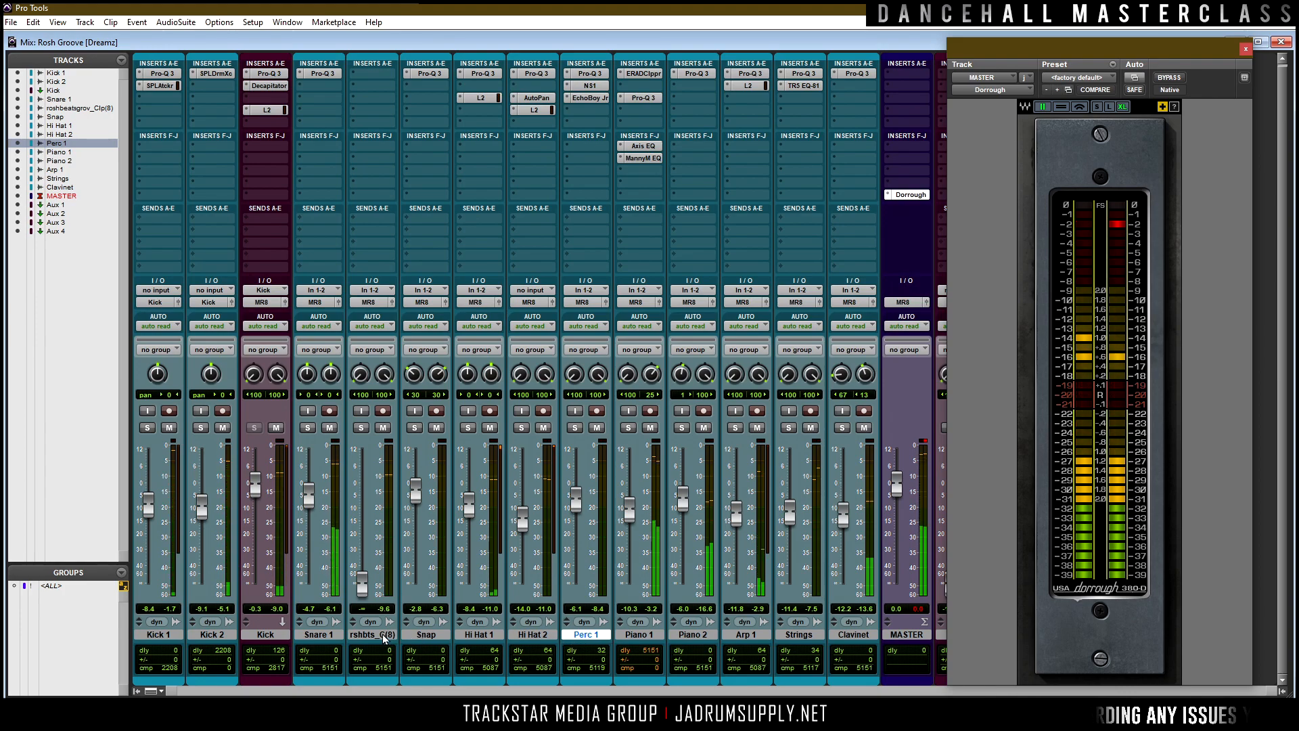
Raise the clap track's fader to about -2.2 dB.
left_click_drag(363, 598, 365, 515)
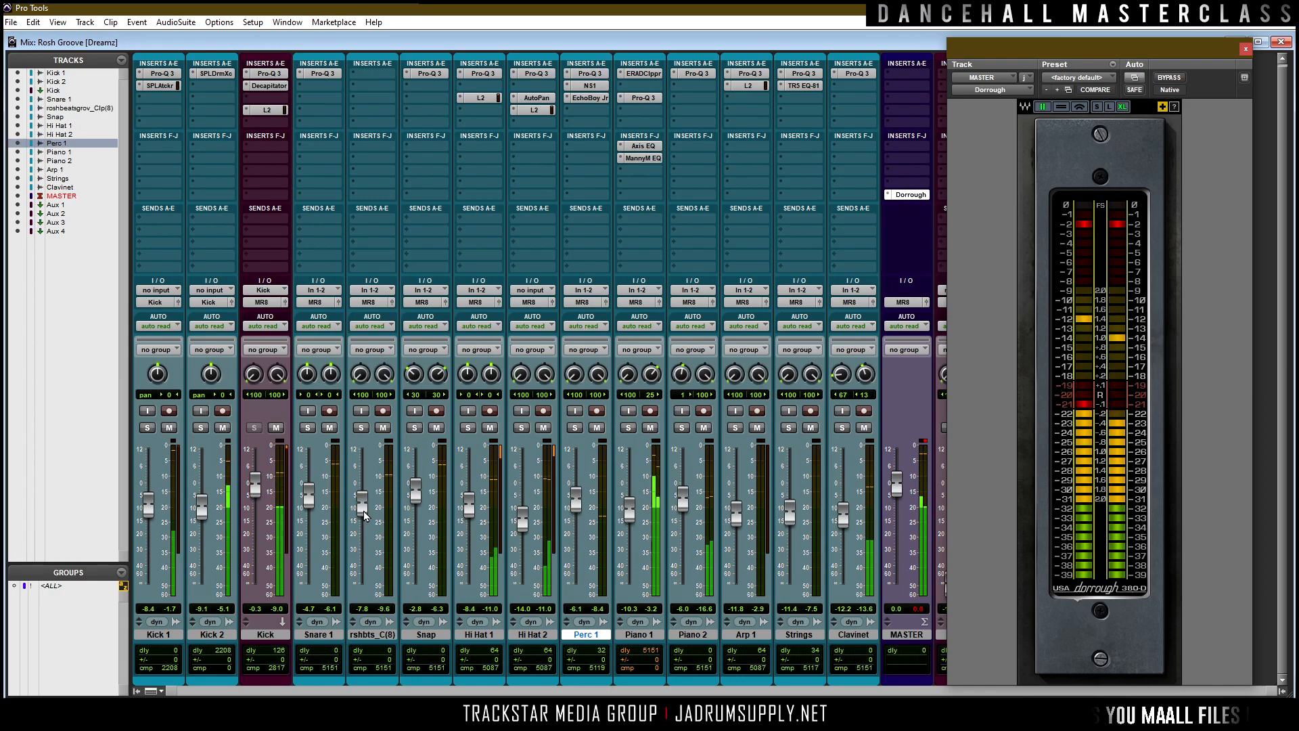
left_click_drag(363, 509, 362, 502)
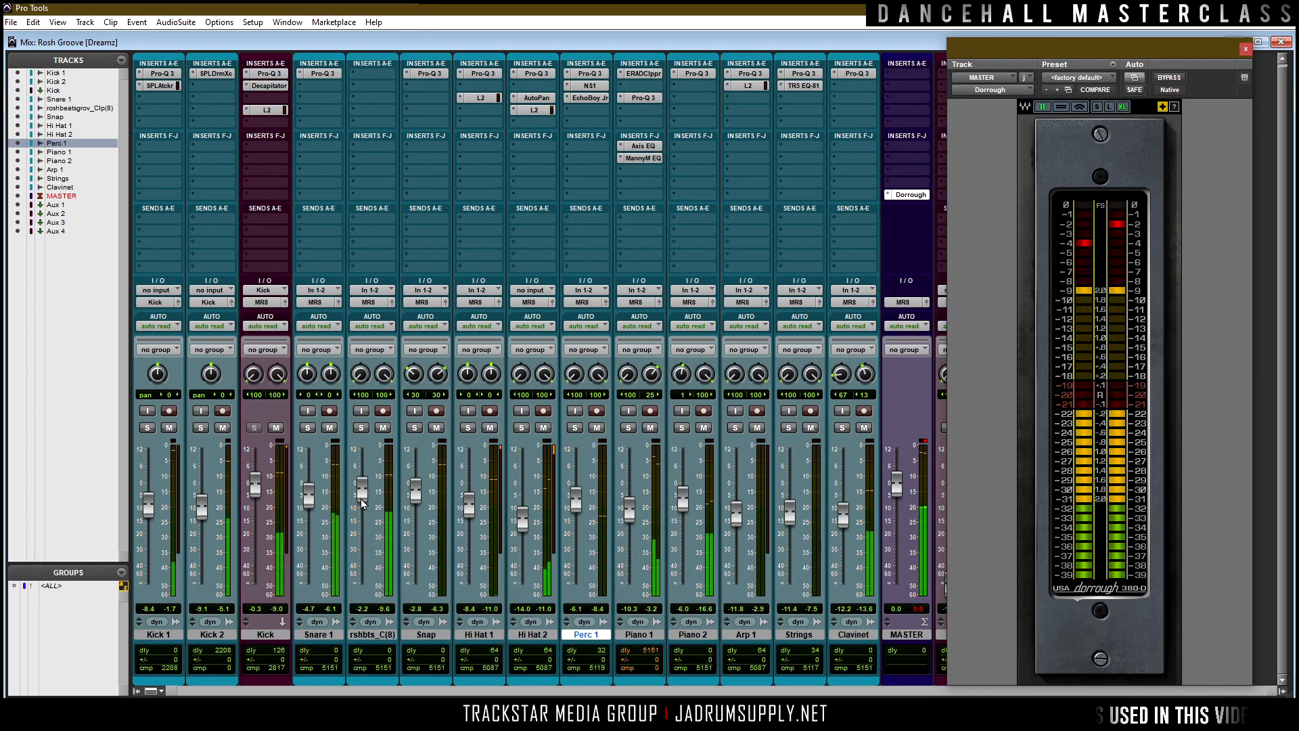
Copy the snap track's Pro-Q 3 onto the clap track and lower the copy's low-cut frequency.
left_click_drag(429, 79, 372, 79)
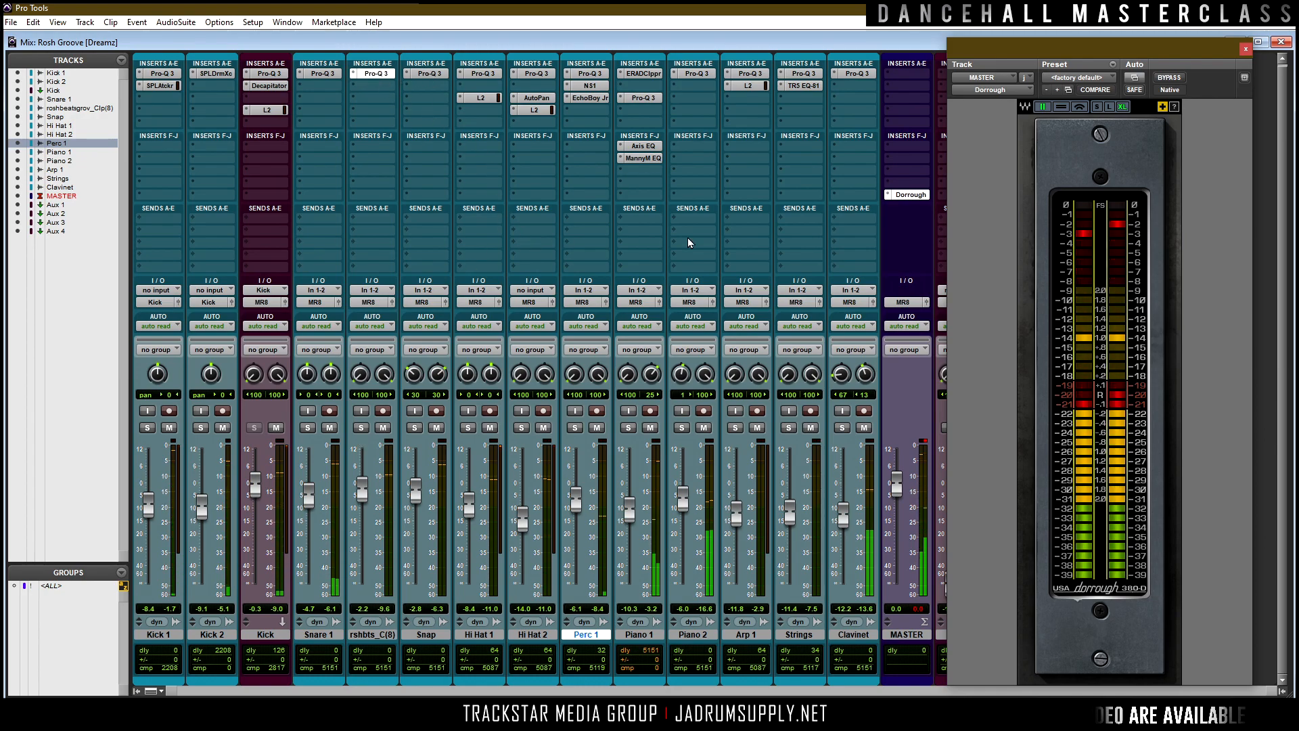
left_click_drag(487, 253, 452, 250)
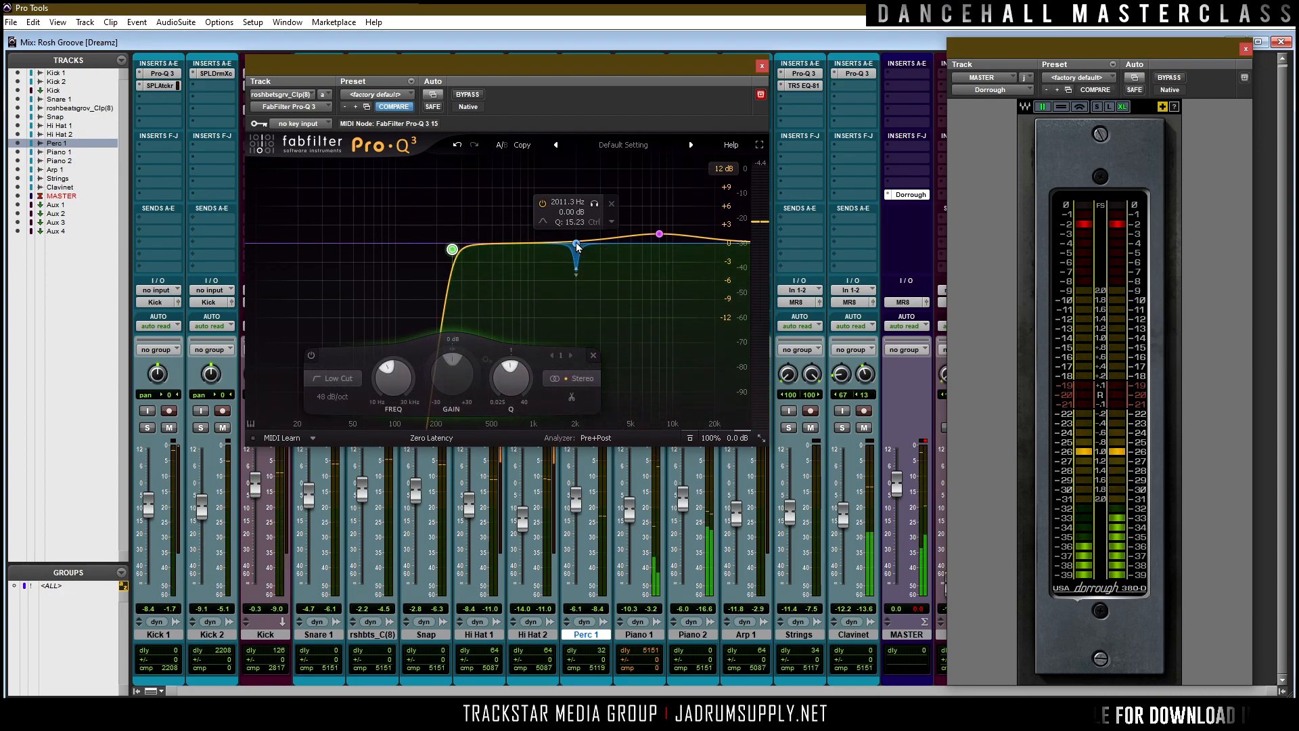
Widen the clap EQ's midrange bell cut to a Q of about 1.78 at about 1110 Hz, nudge the high boost, and close the EQ.
scroll(577, 247, "down", 6)
left_click_drag(577, 247, 542, 248)
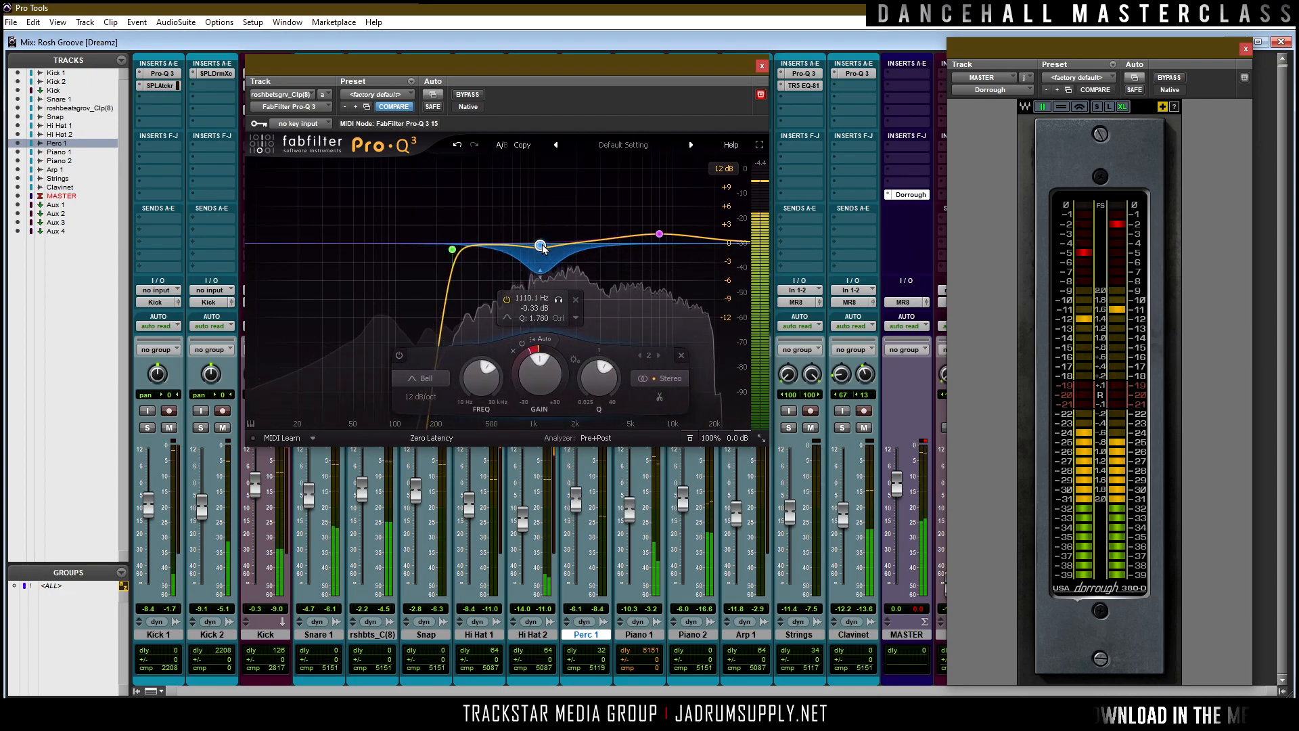
left_click(660, 234)
left_click_drag(663, 235, 664, 235)
left_click(762, 67)
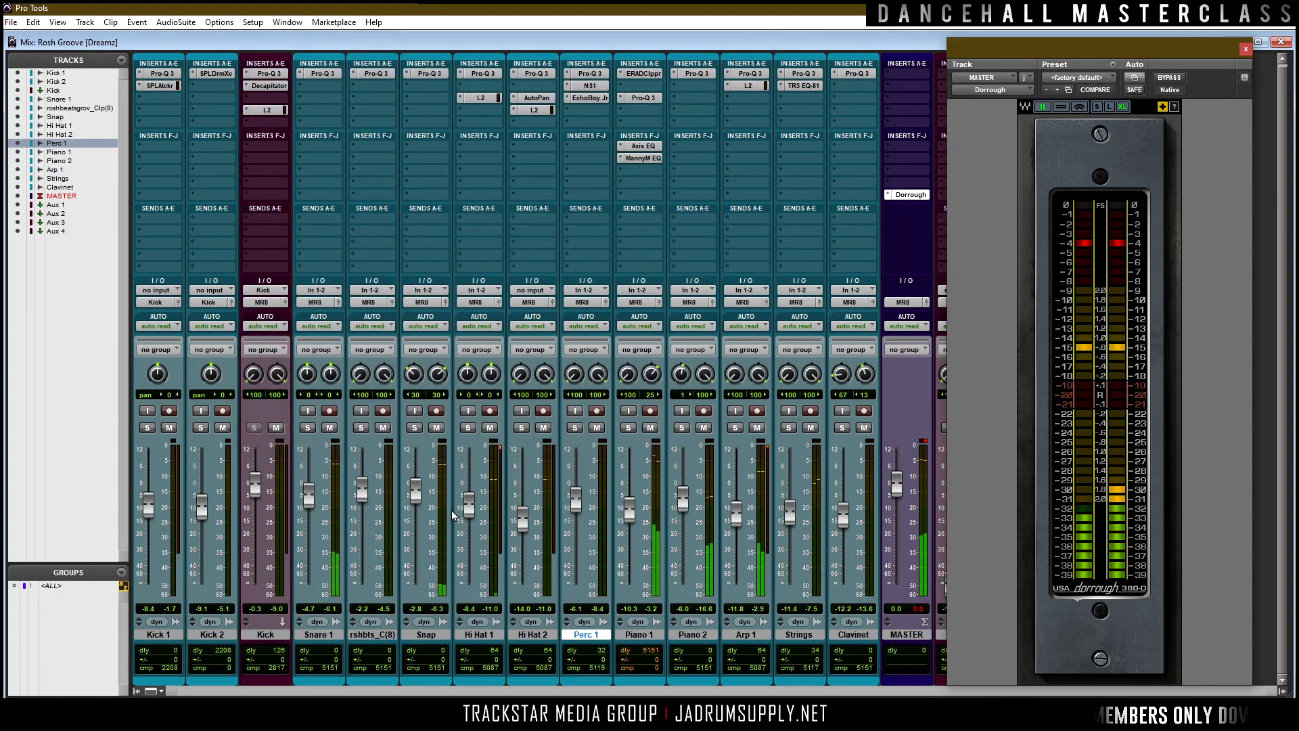
Rename the clap track as Clap and lower its fader to -4.1 dB.
double_click(383, 636)
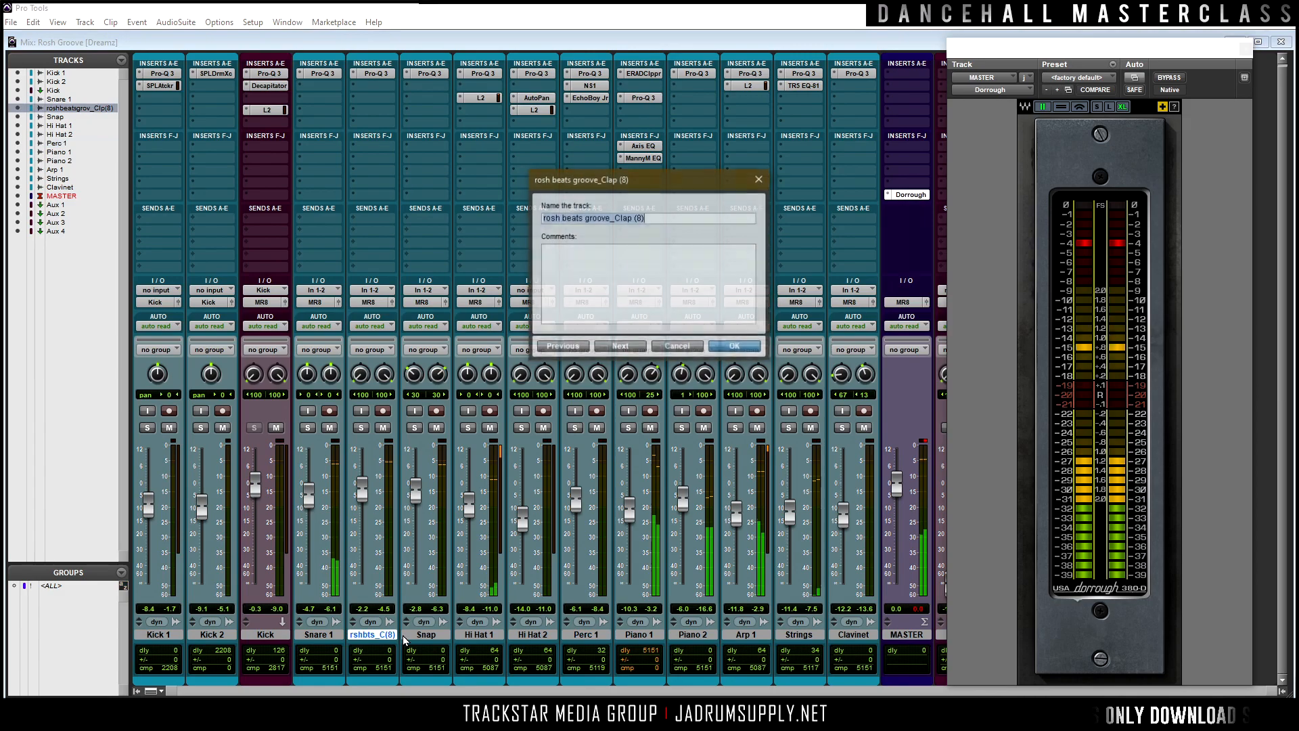
type("lap")
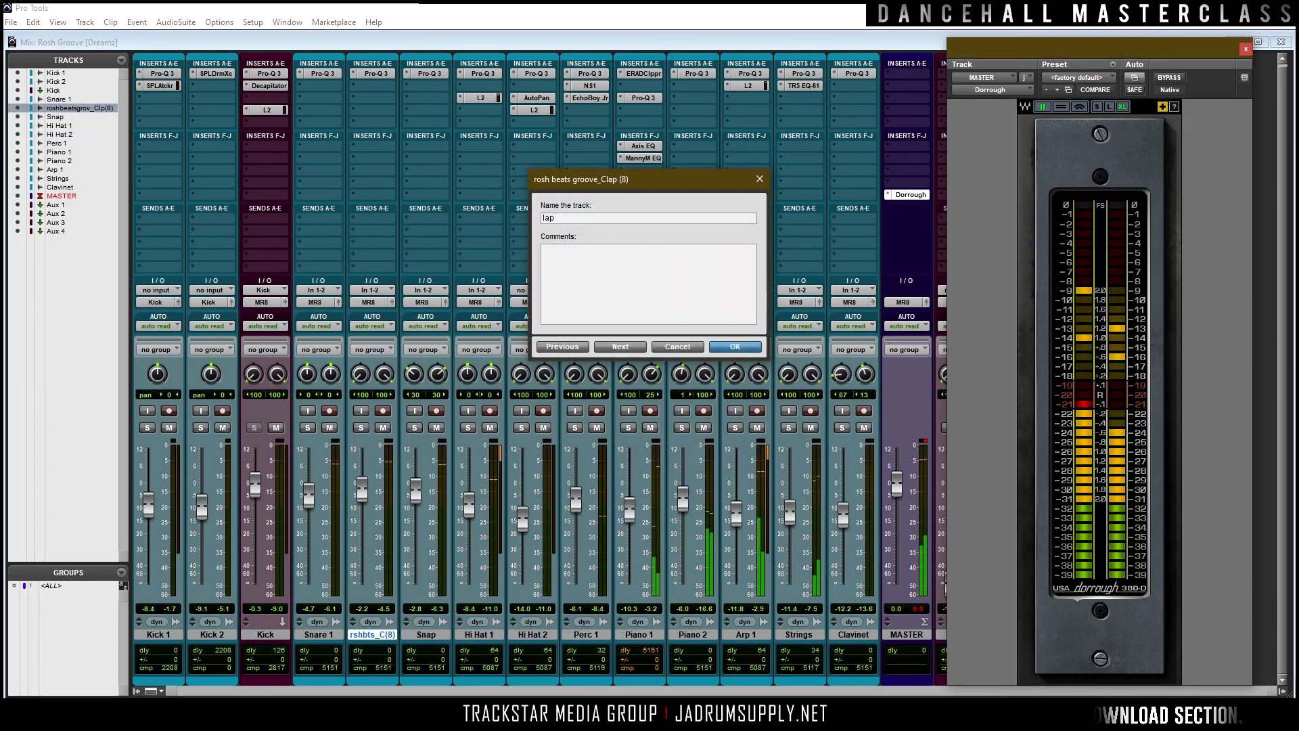
key("Return")
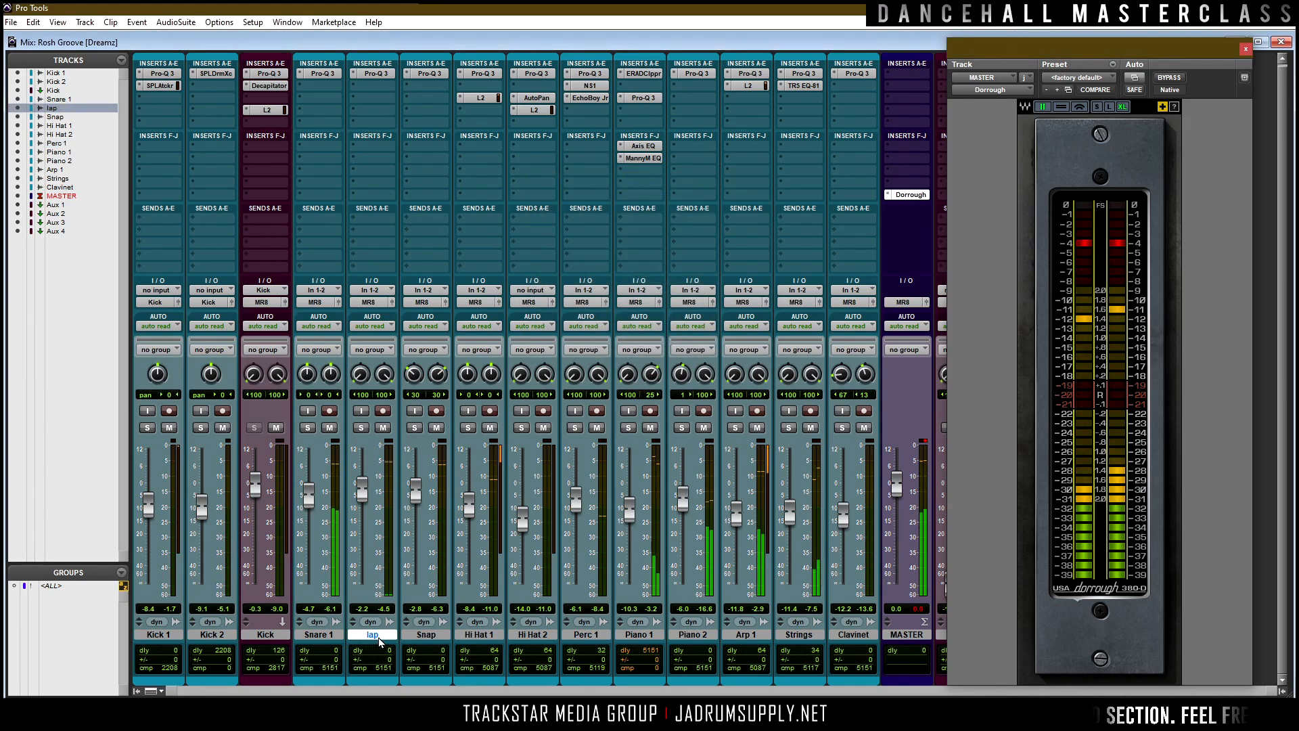
double_click(379, 636)
type("Clap")
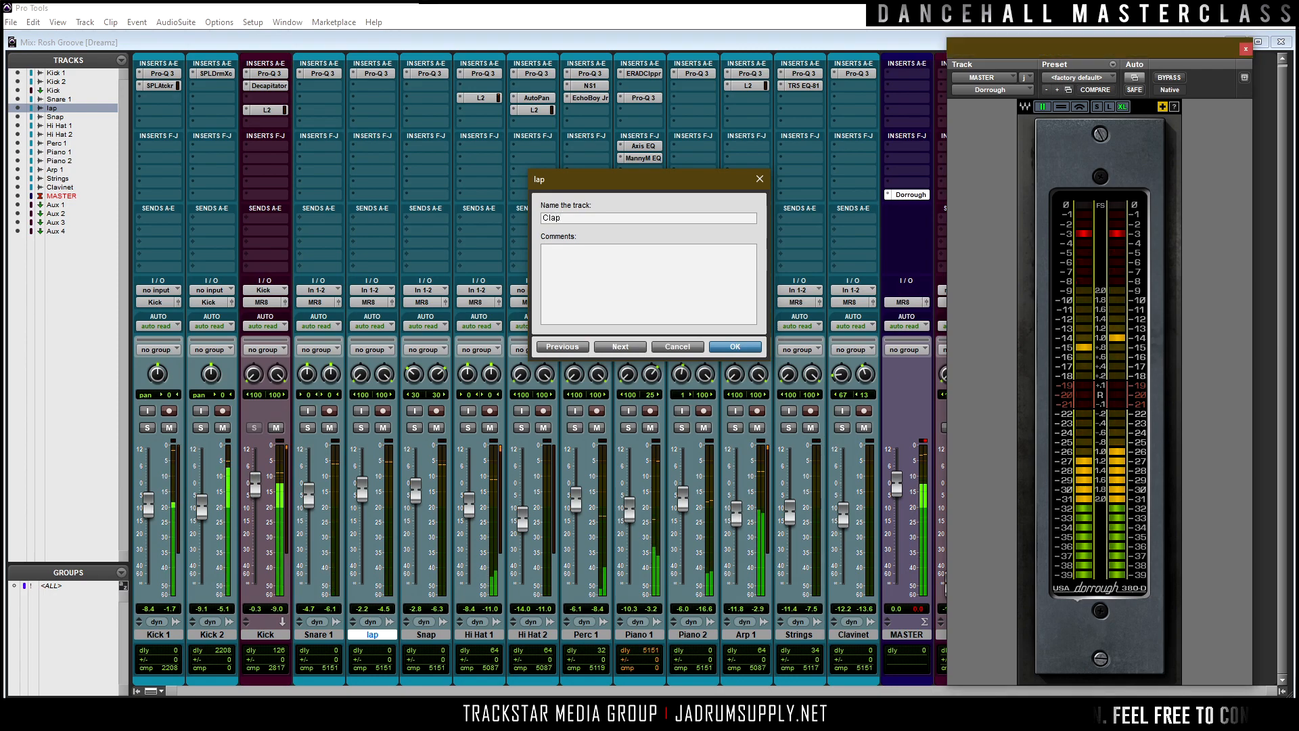
key("Return")
left_click_drag(360, 497, 361, 505)
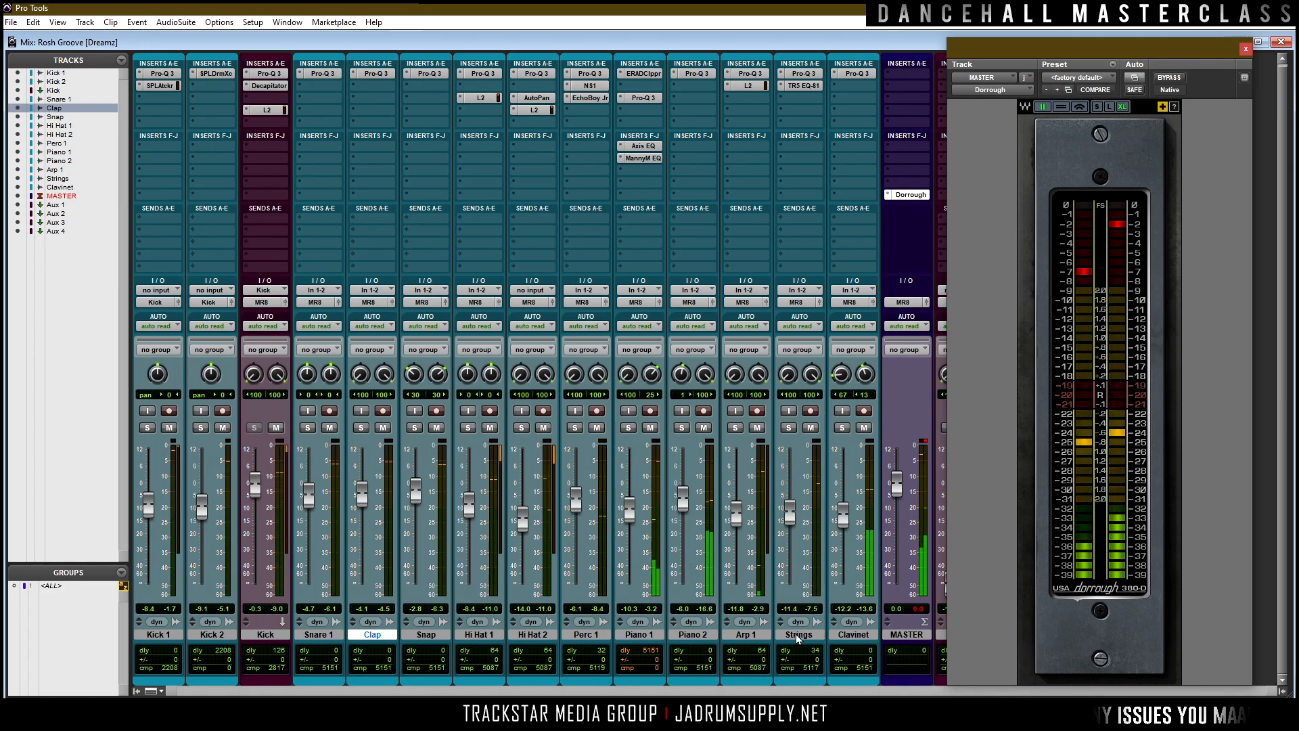
Reorder the instrument tracks so Clavinet sits between Piano 2 and Arp 1.
left_click_drag(857, 639, 614, 635)
left_click(756, 639)
left_click(690, 634, "shift")
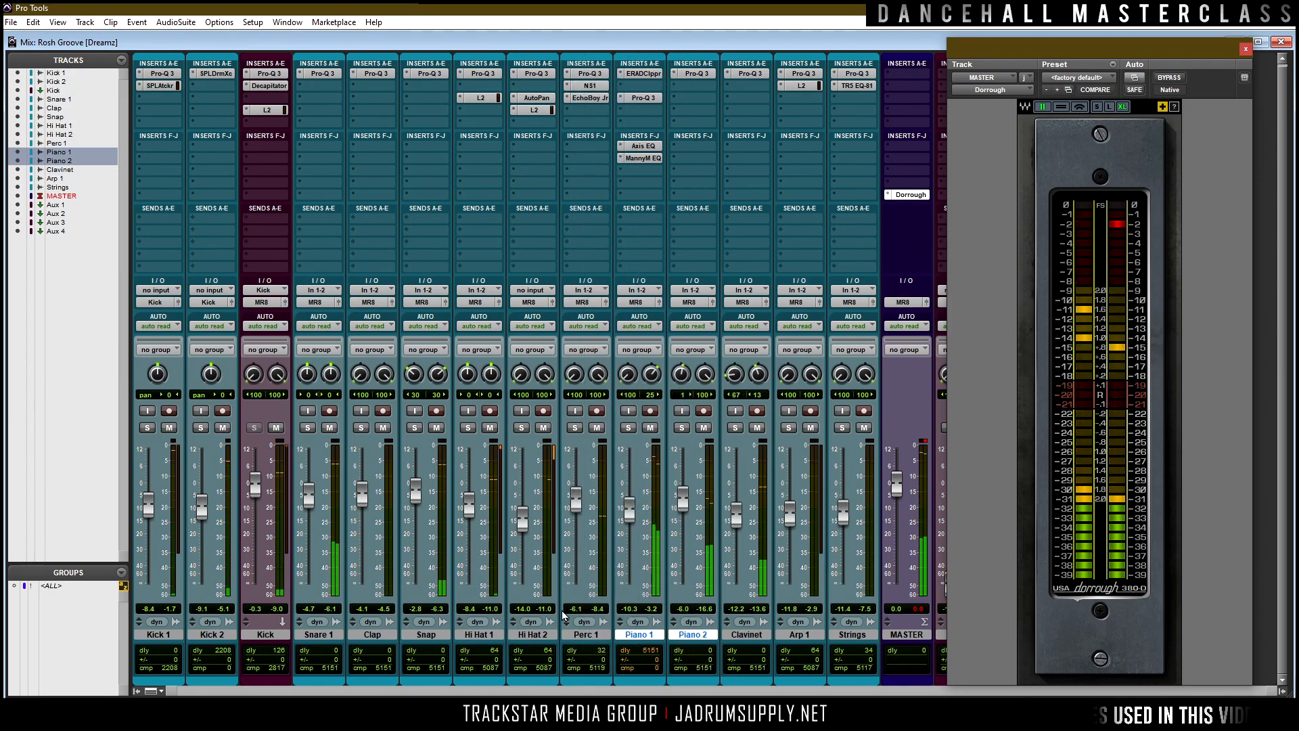
Create a Mix/Edit group named Riddim from the tracks Kick through Strings, leaving out Kick 1 and Kick 2.
left_click(846, 634)
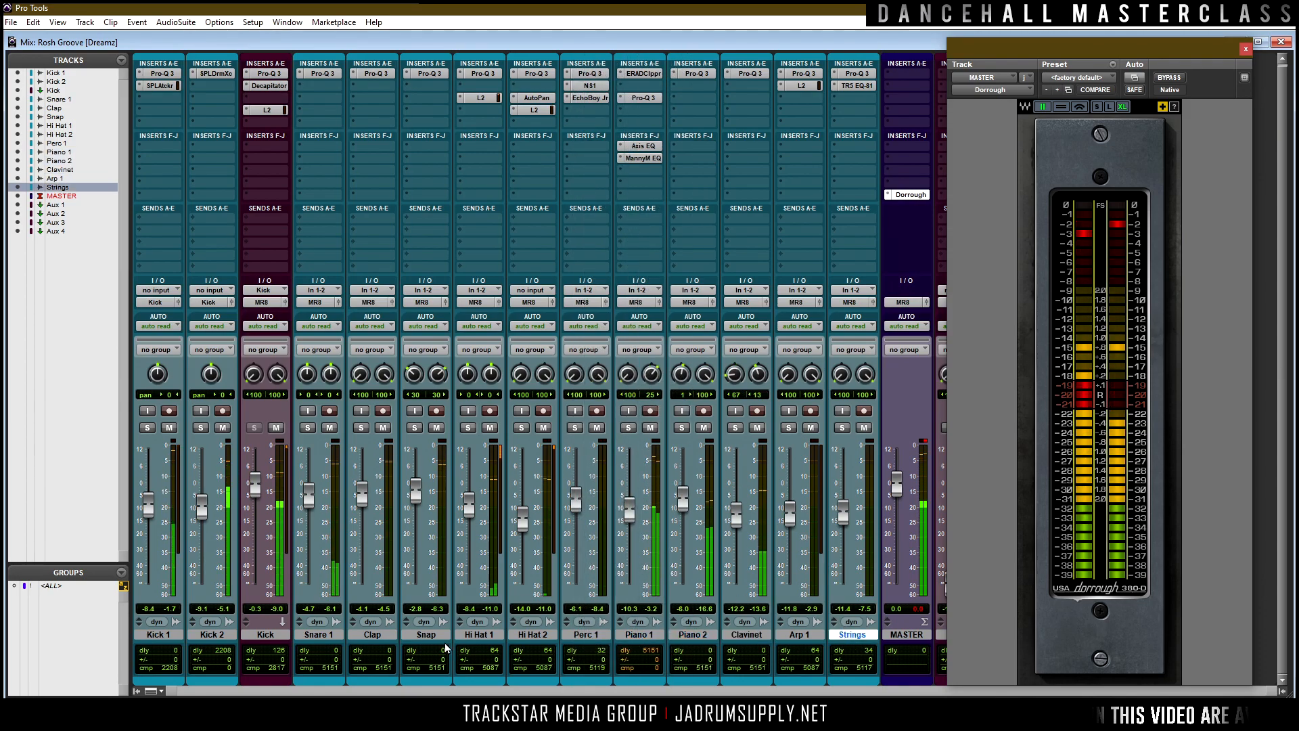
left_click(154, 636, "shift")
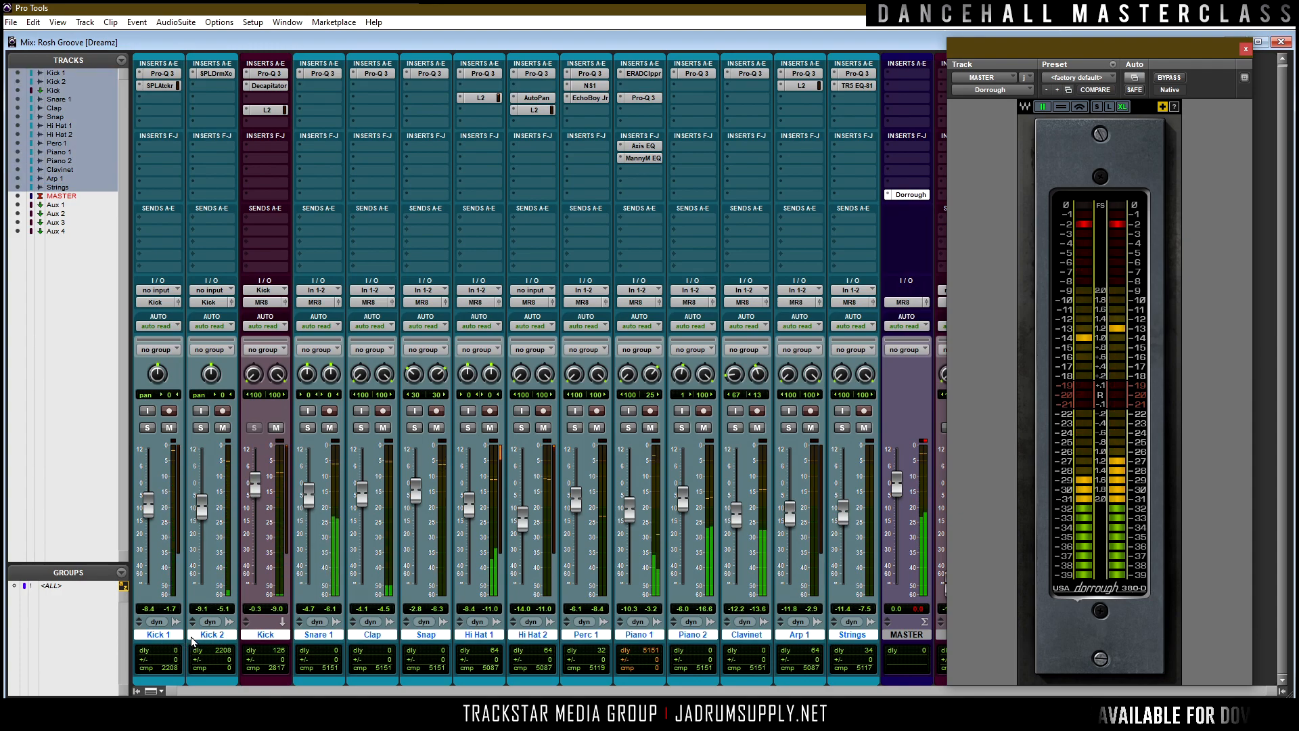
left_click(171, 637, "ctrl")
left_click(215, 636, "ctrl")
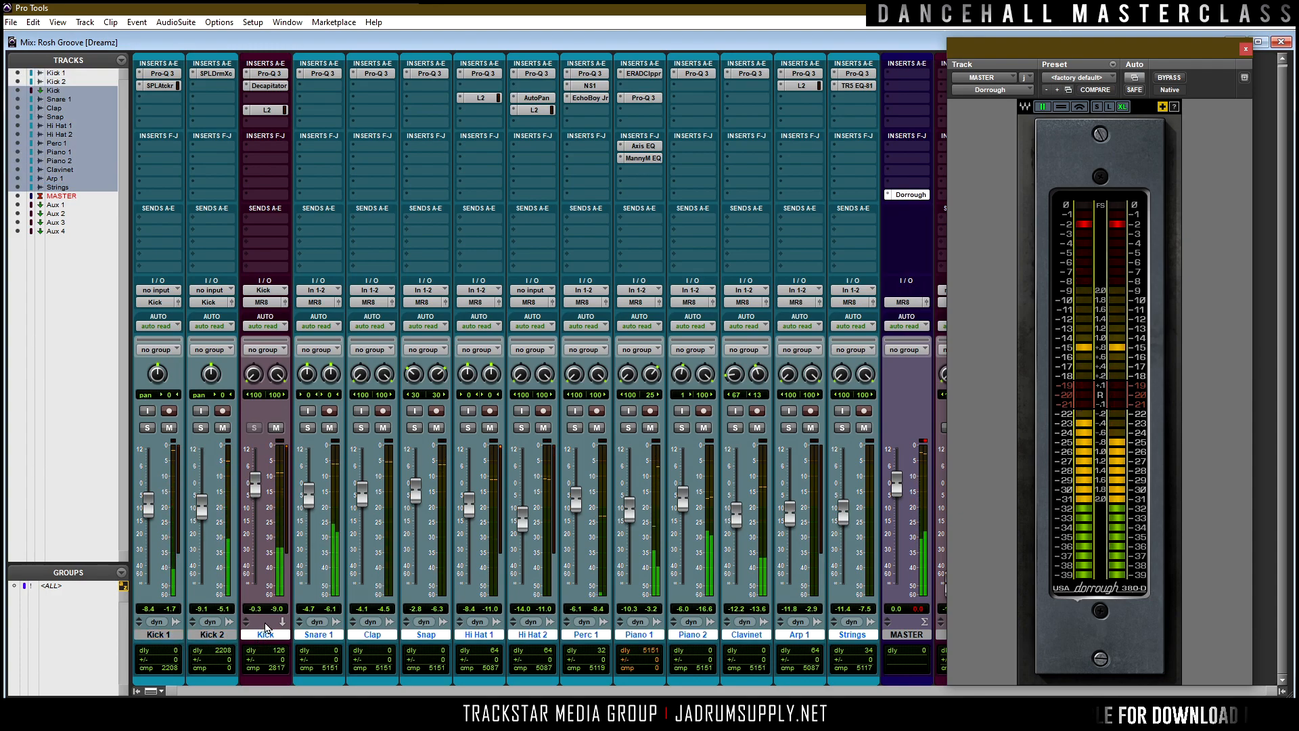
key("ctrl+g")
type("Riddim")
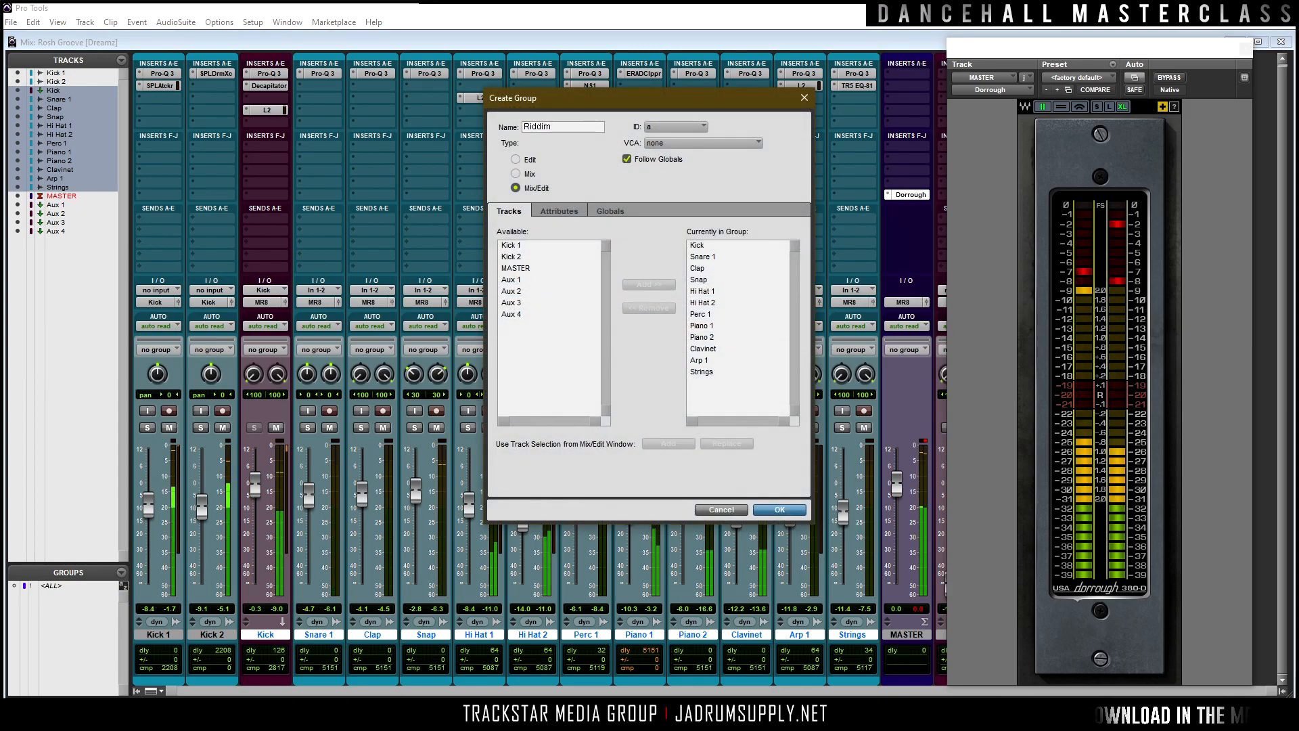
key("Return")
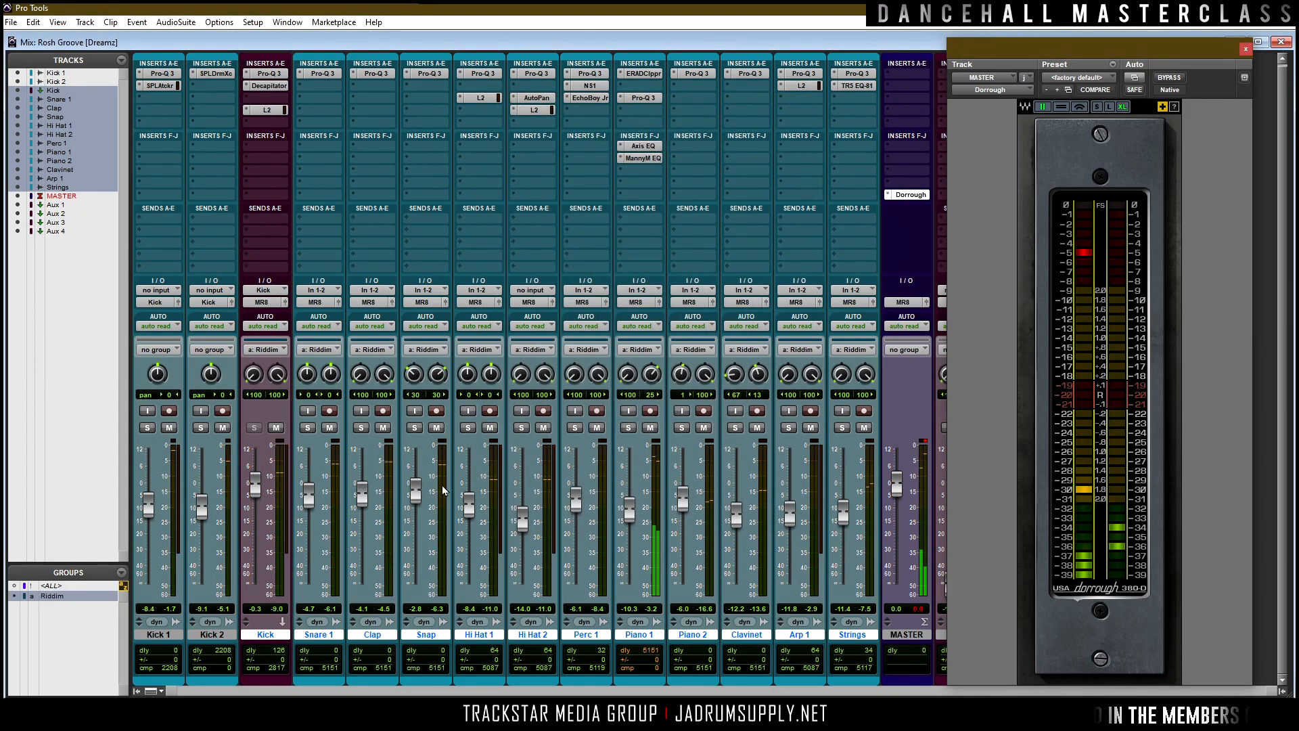
Lower the Riddim group's faders together by about 4 dB, bringing the Kick aux to -4.4 dB.
mouse_move(471, 512)
left_mouse_down()
mouse_move(478, 560)
mouse_move(474, 522)
left_mouse_up()
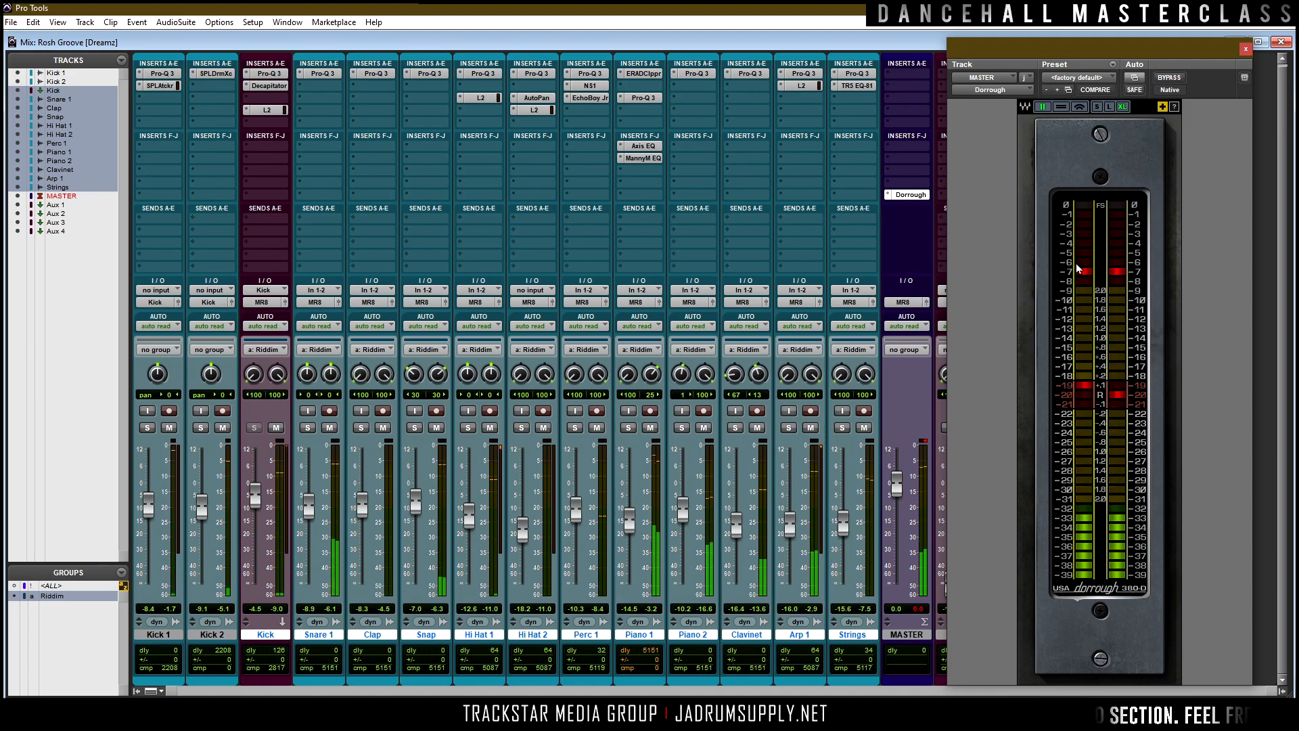
left_click_drag(470, 521, 470, 520)
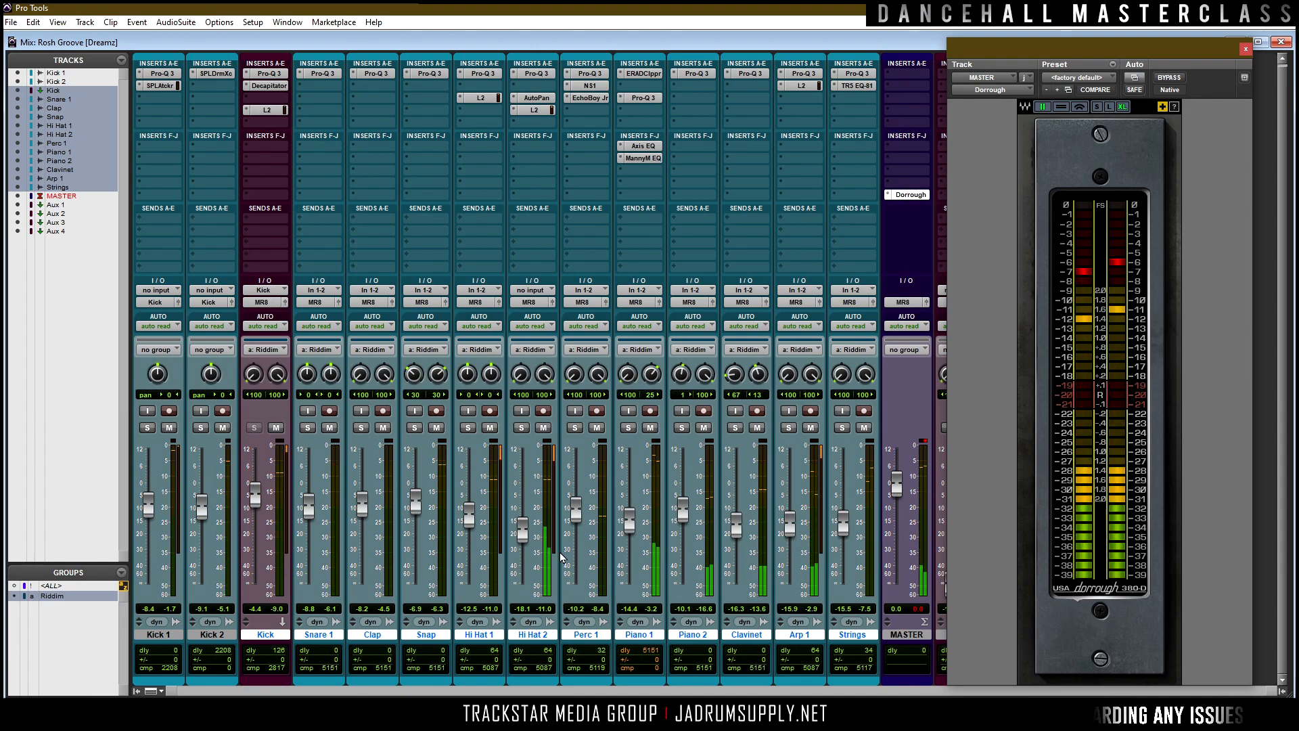
Disable the Riddim group and raise Hi Hat 1 to -11.0 dB, Hi Hat 2 to -17.0 dB, Piano 1 to -13.6 dB and Strings to -14.3 dB.
key("a")
left_click_drag(523, 533, 523, 530)
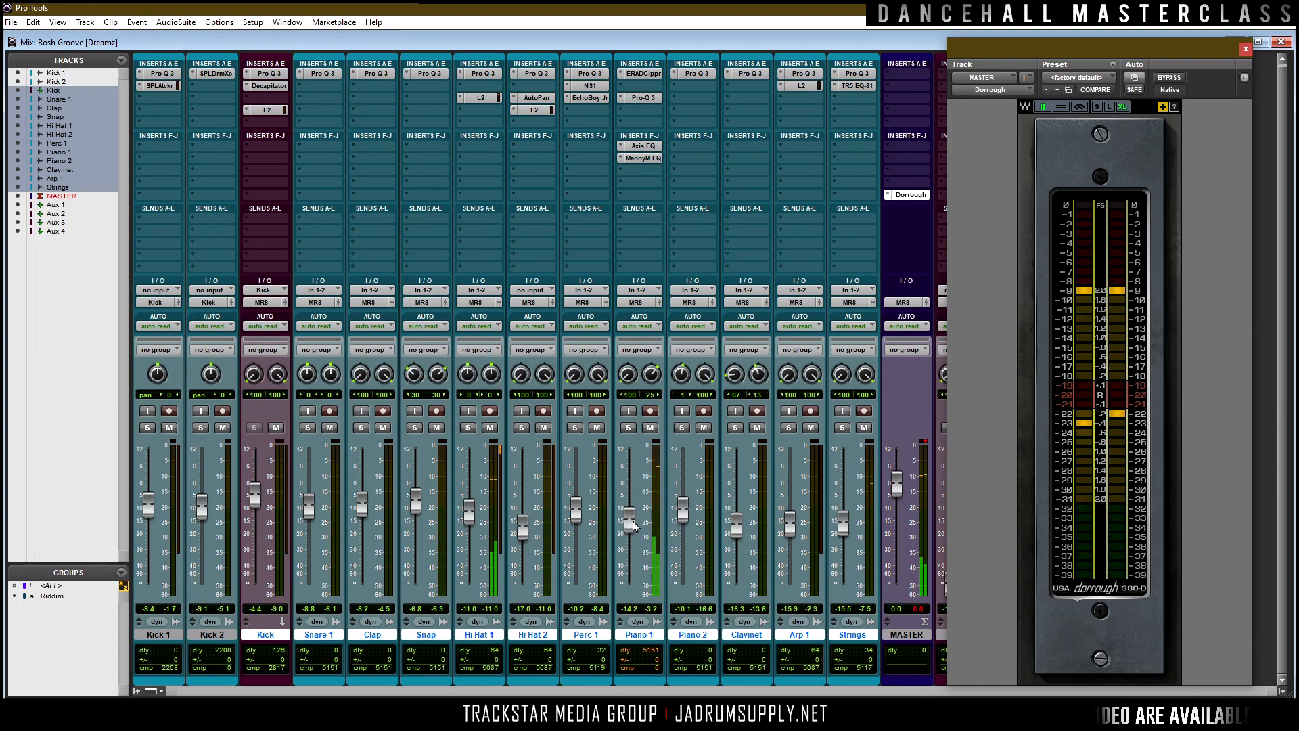
left_click_drag(634, 525, 630, 515)
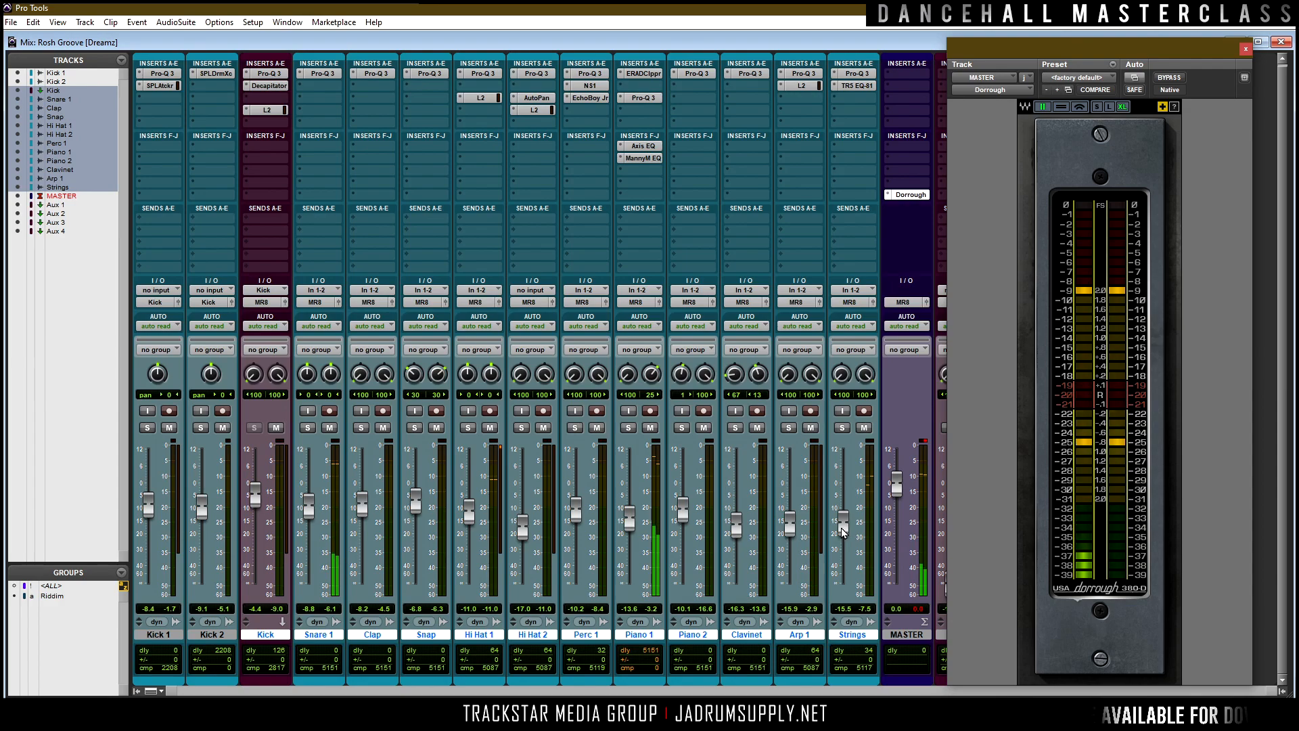
left_click_drag(845, 523, 844, 518)
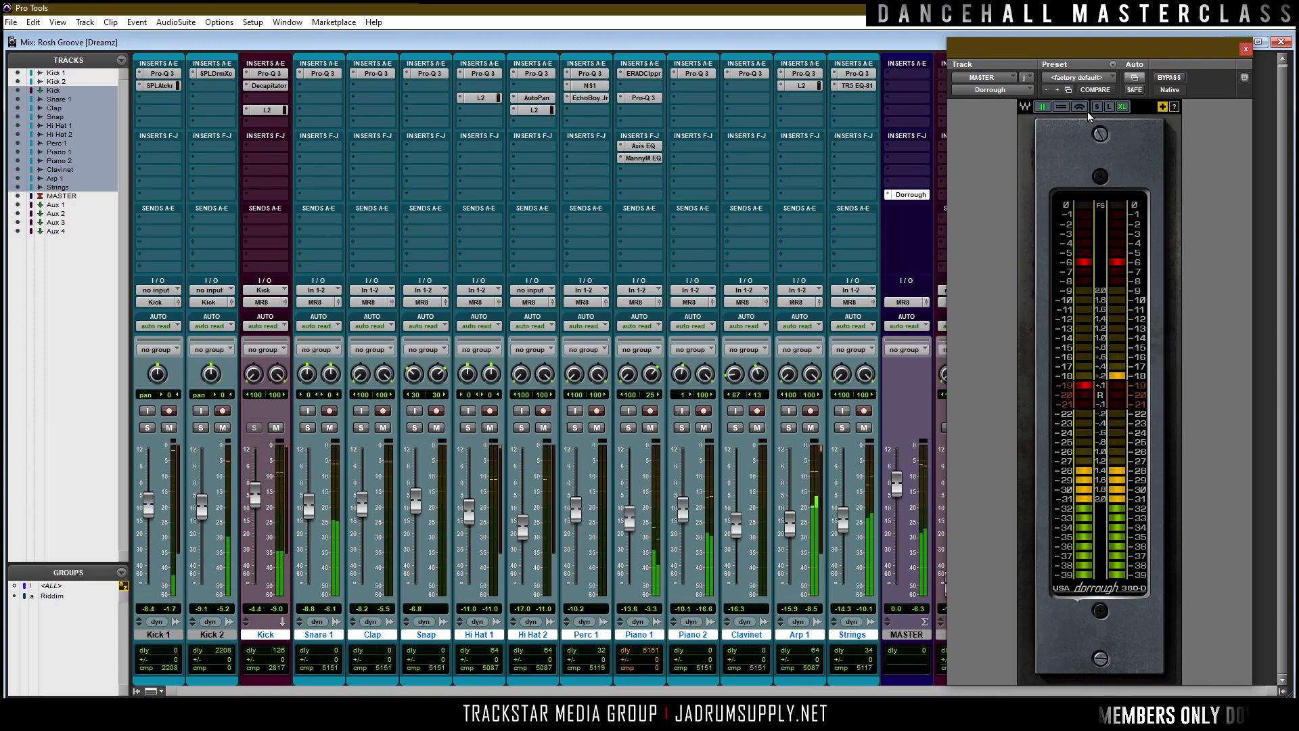
Switch the Dorrough meter to its horizontal layout at size L and move it clear of the drum tracks' inserts.
left_click(1061, 109)
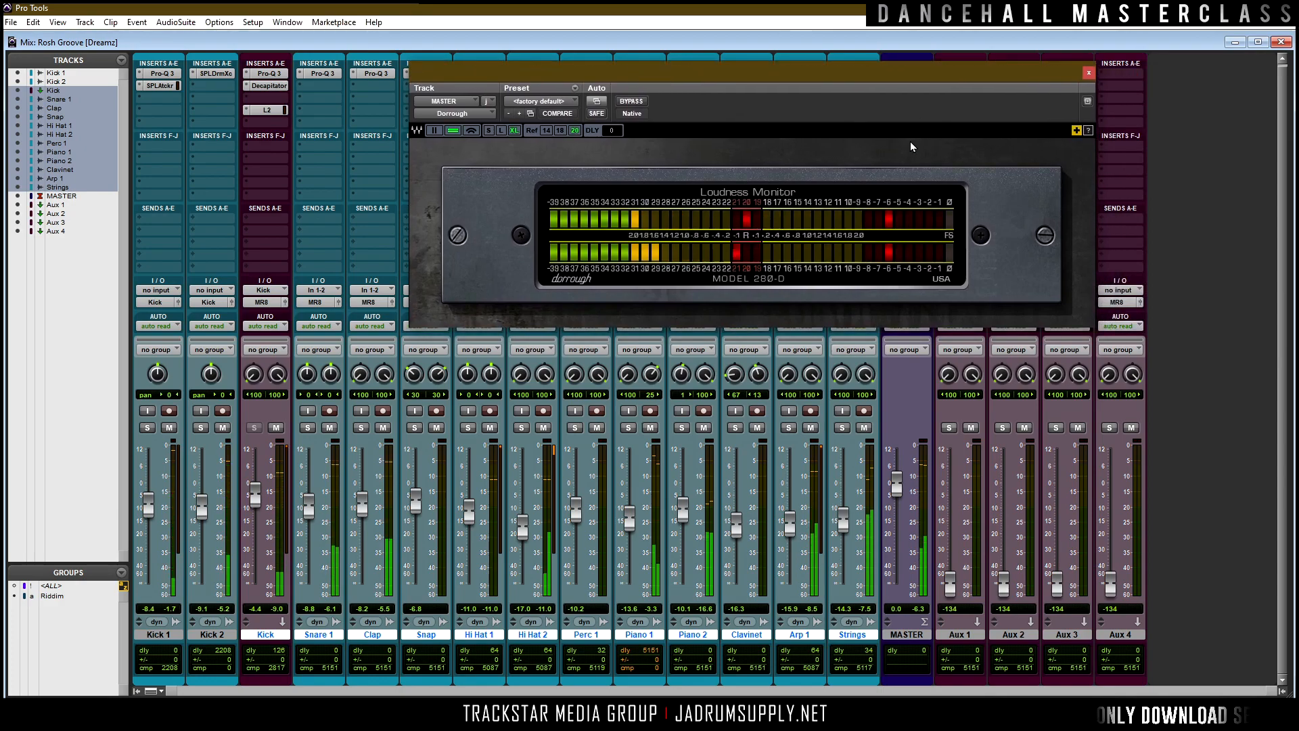
left_click(500, 131)
left_click_drag(785, 79, 754, 98)
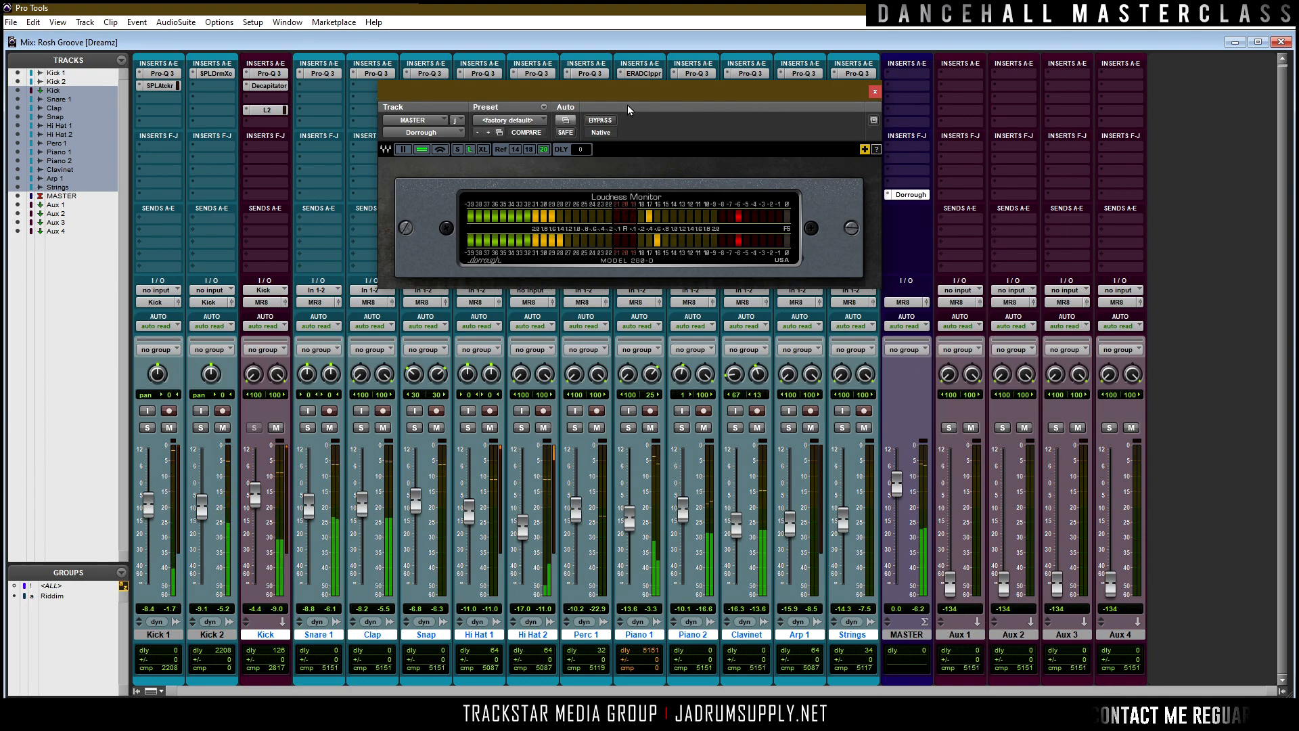
left_click_drag(655, 91, 986, 57)
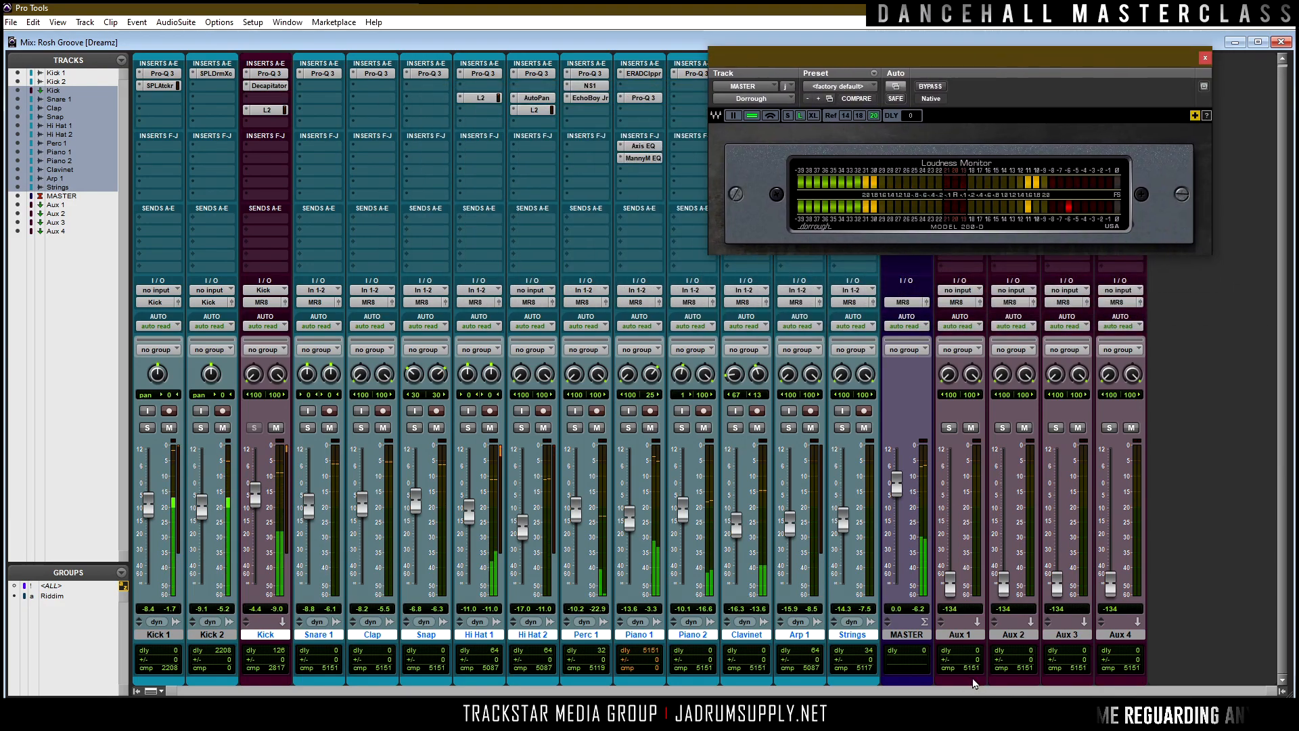
Rename the Aux 1 track as Warm Plate.
double_click(970, 640)
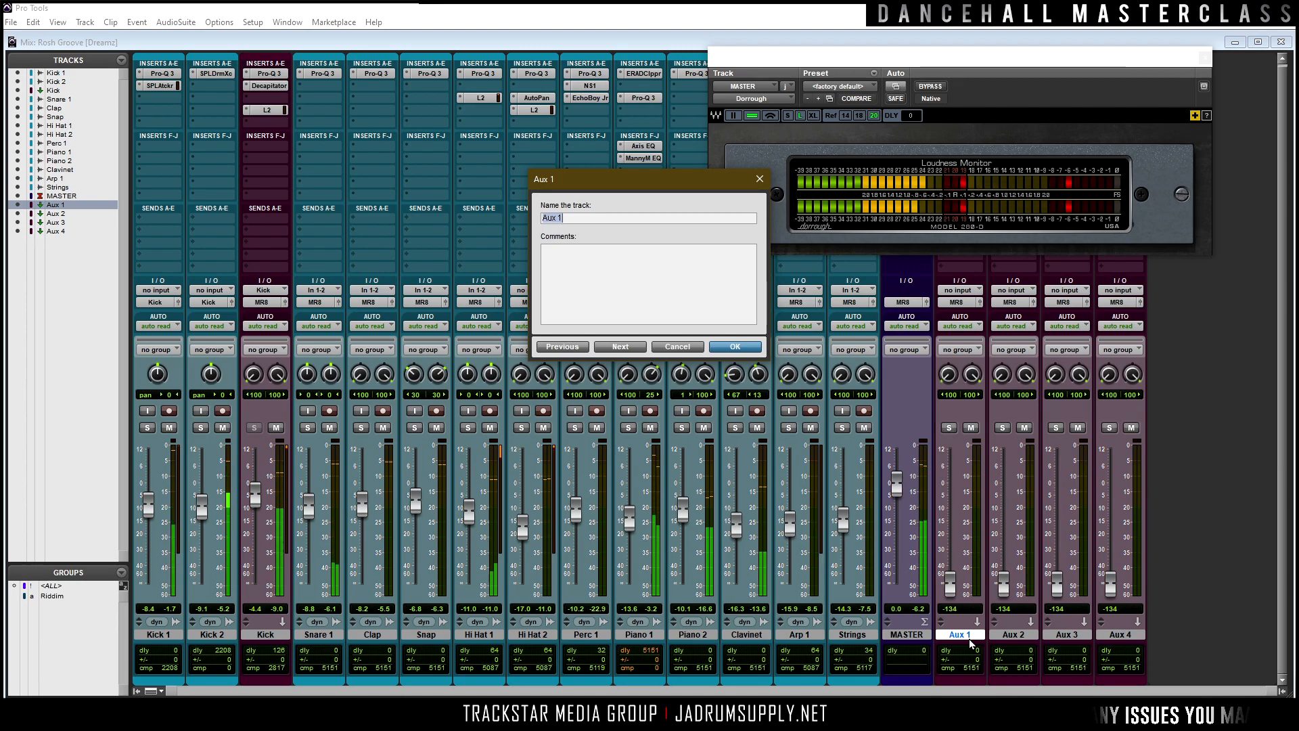
type("Warm P")
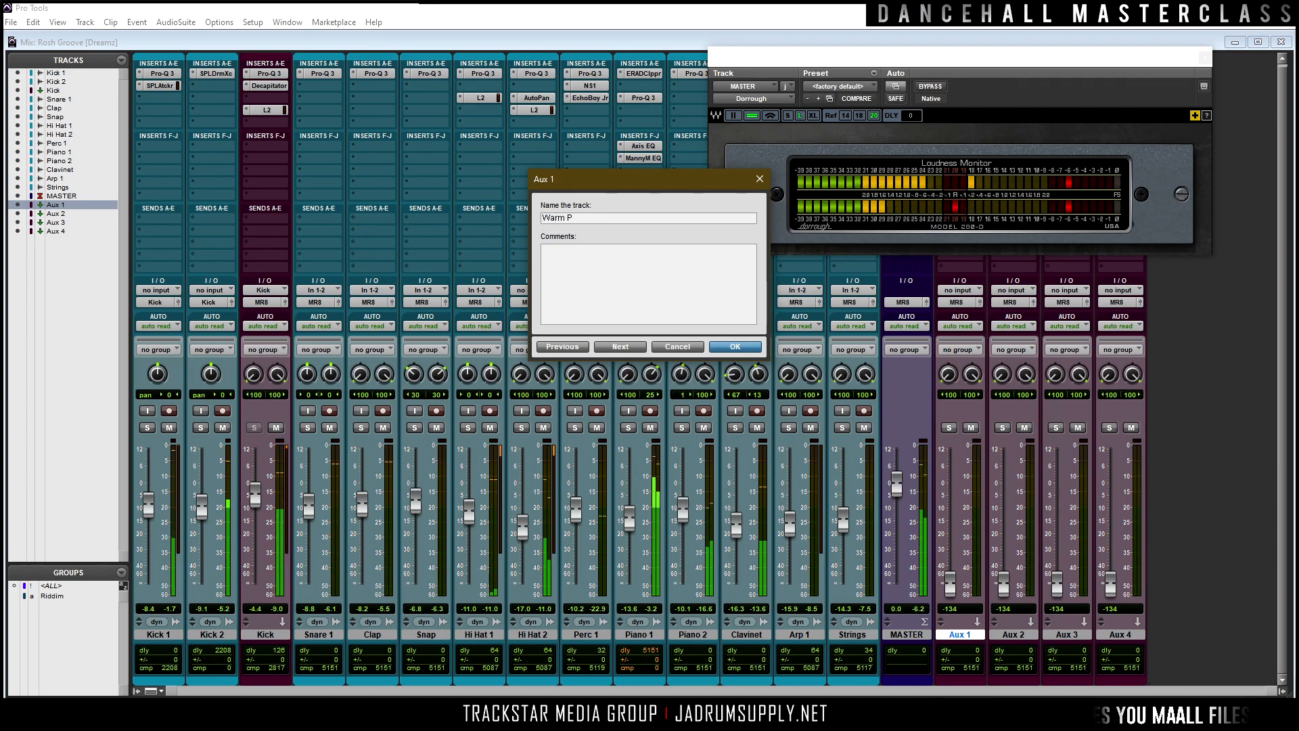
type("late")
key("Return")
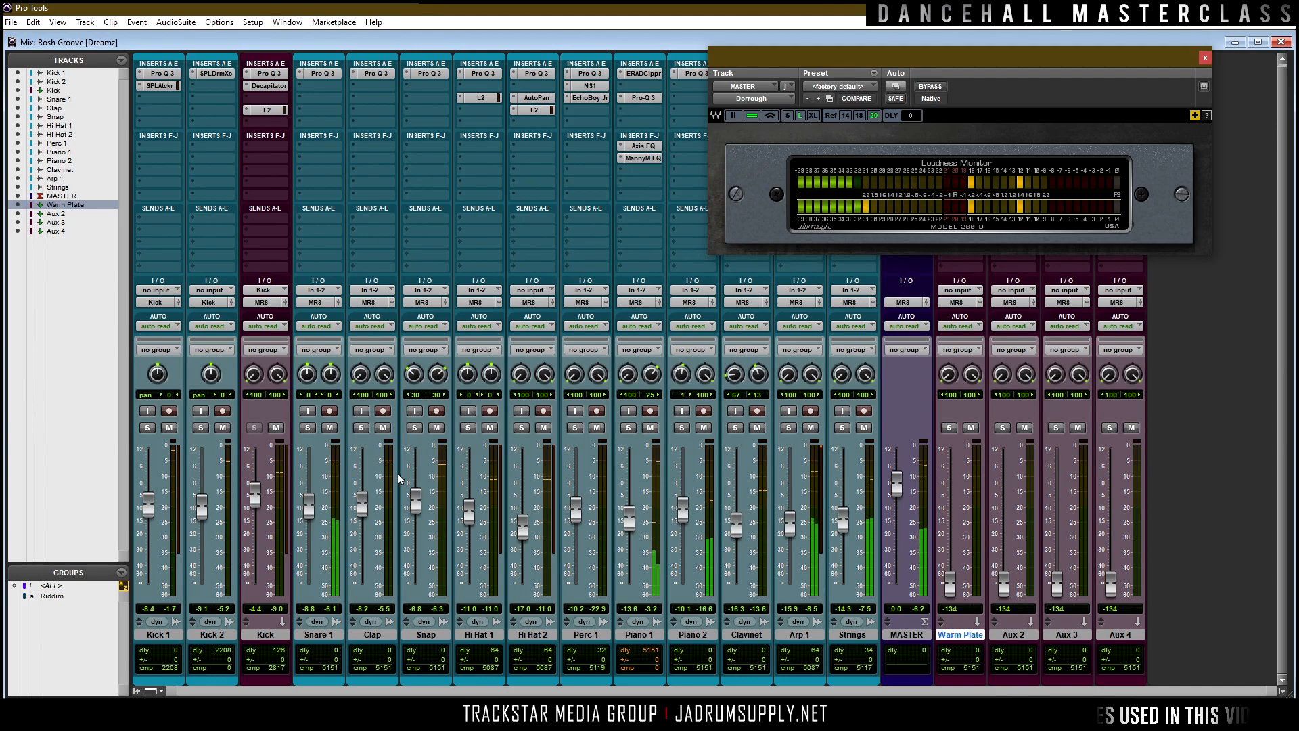
Add a send from the Clap track to the Warm Plate track and set the Warm Plate fader to 0.0 dB.
left_click(378, 223)
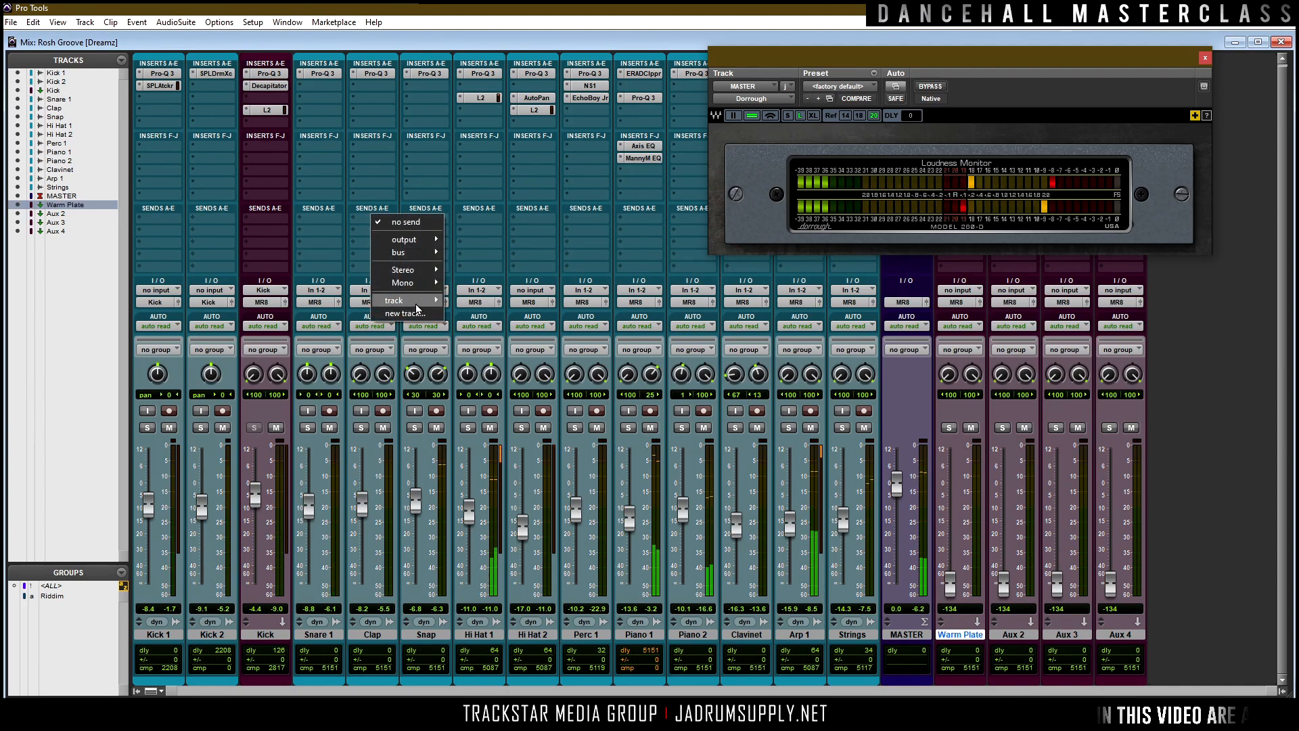
mouse_move(405, 300)
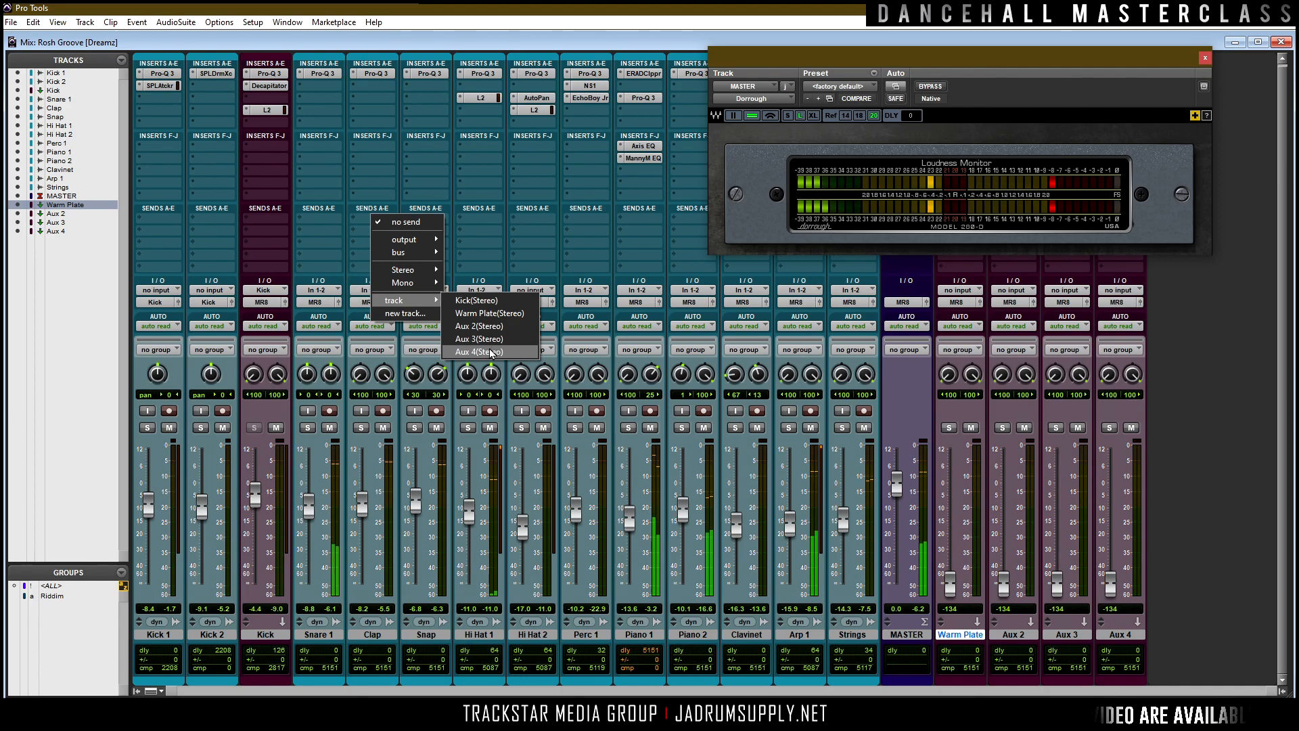
left_click(504, 314)
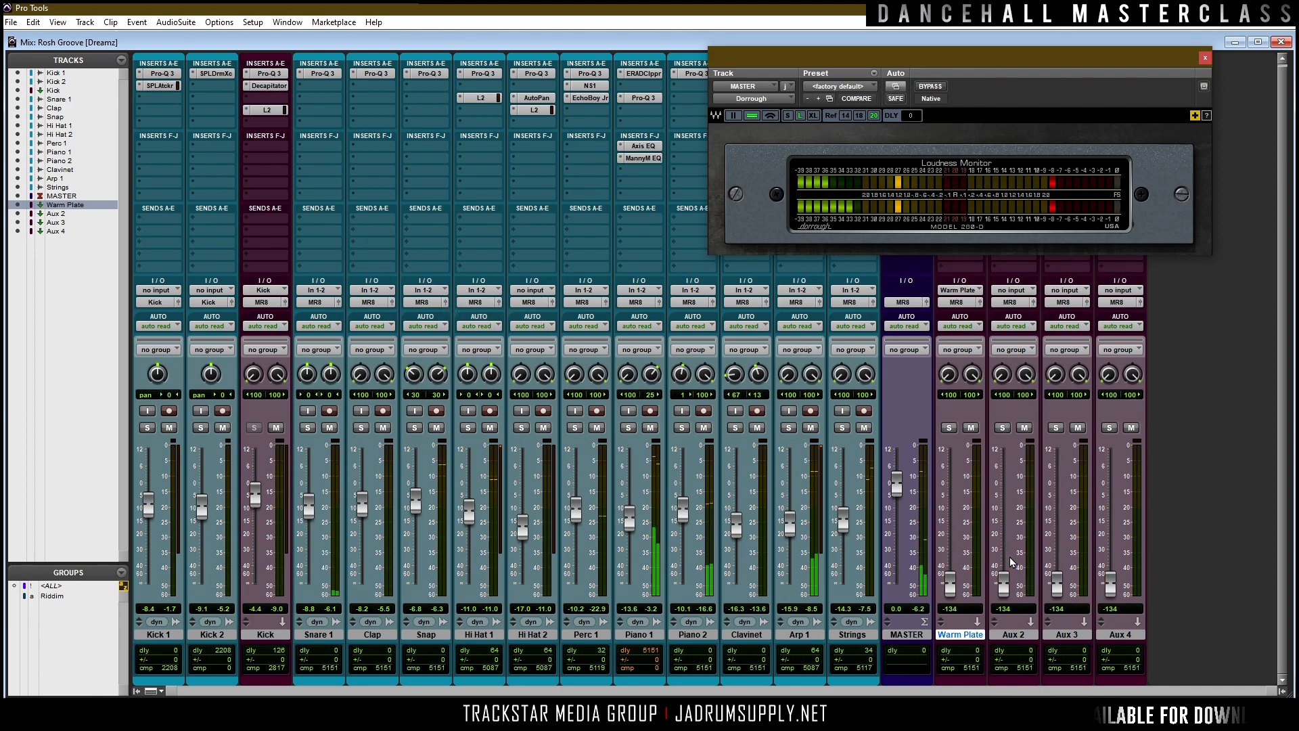
left_click(951, 587, "alt")
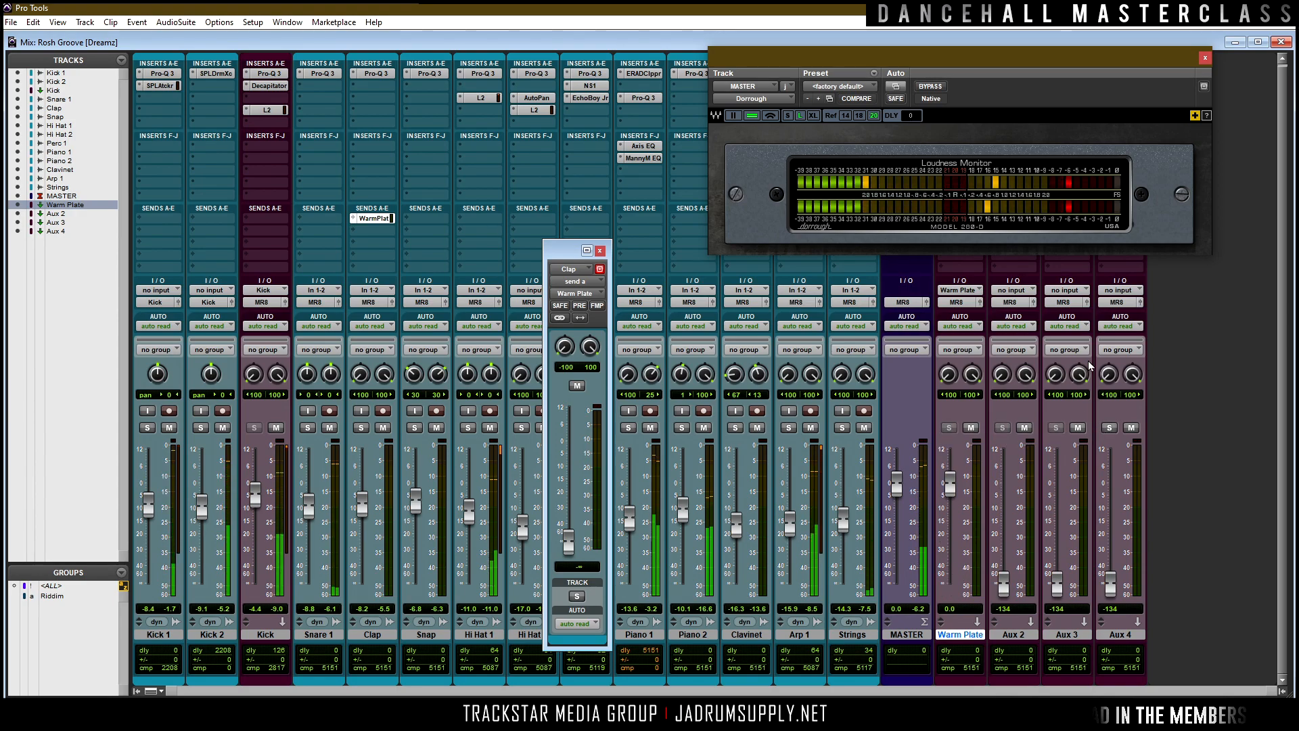
Insert stereo ValhallaVintageVerb on the Warm Plate track with a 3.00 s decay and 15 ms predelay.
left_click_drag(1014, 48, 658, 67)
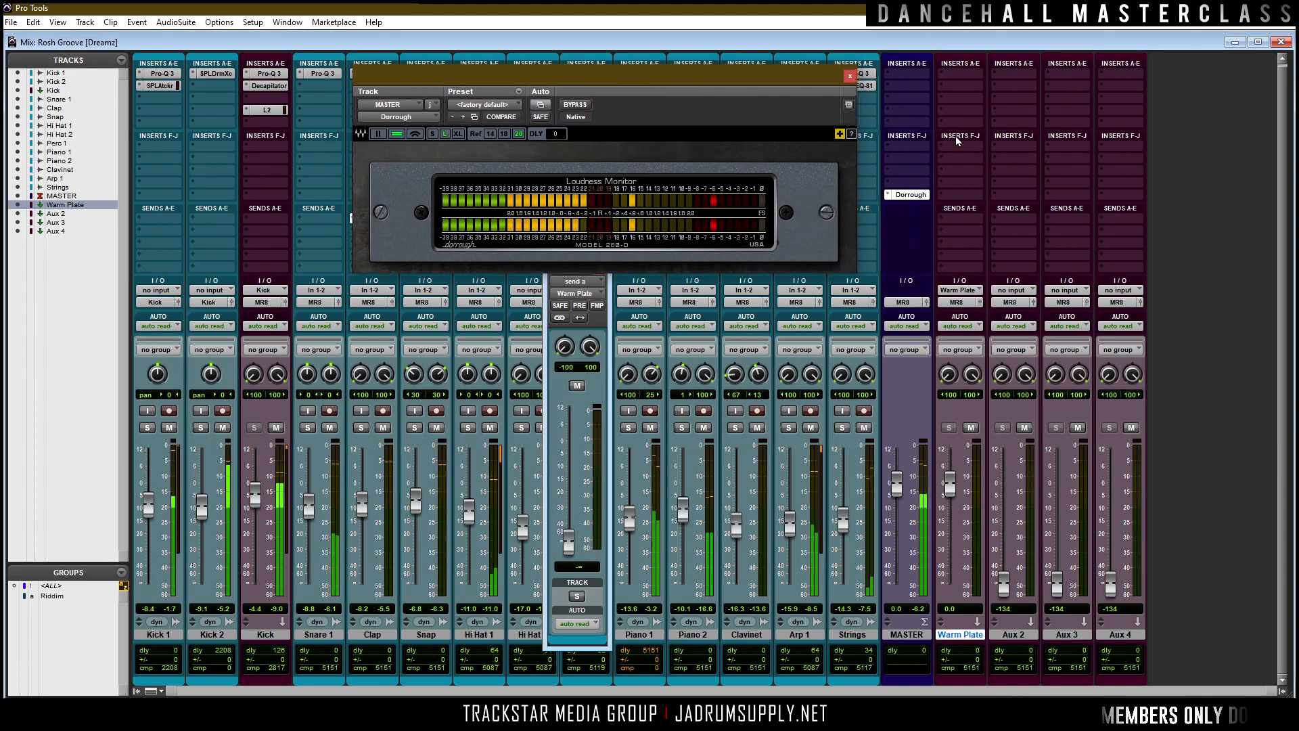
left_click(992, 157)
mouse_move(1048, 168)
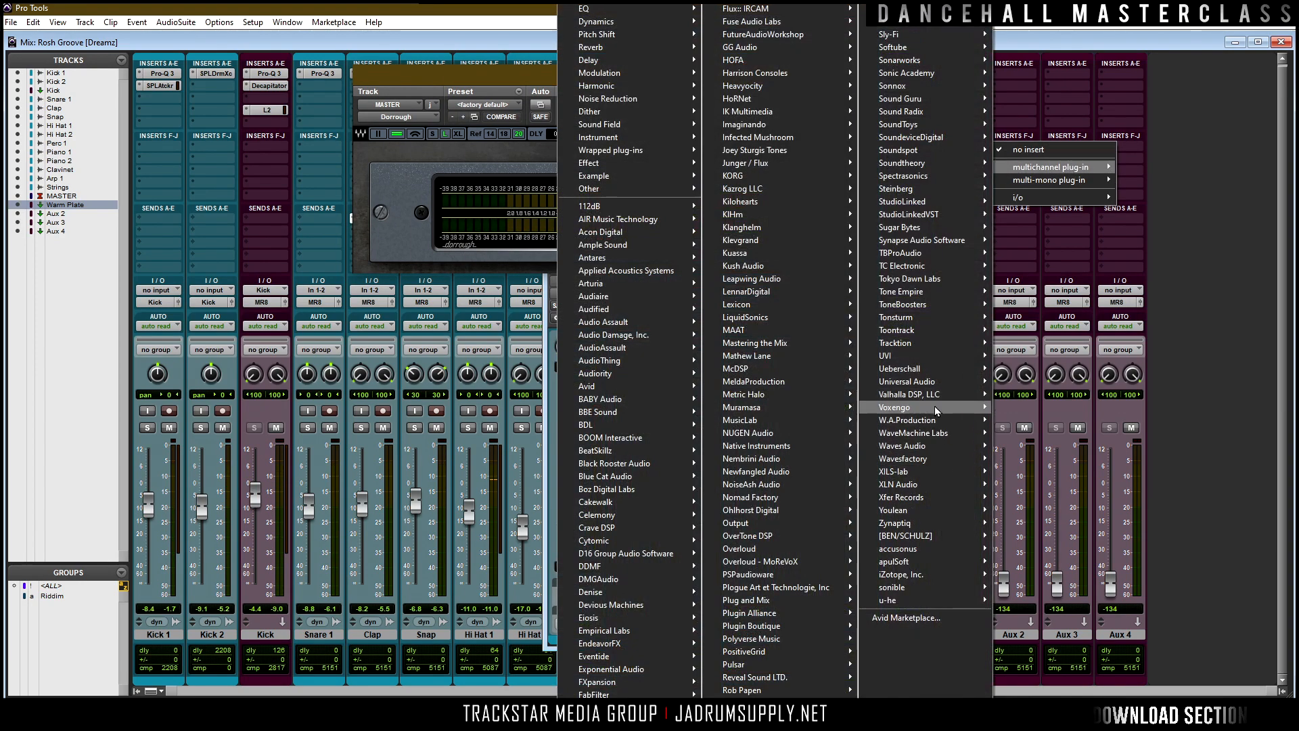
mouse_move(946, 398)
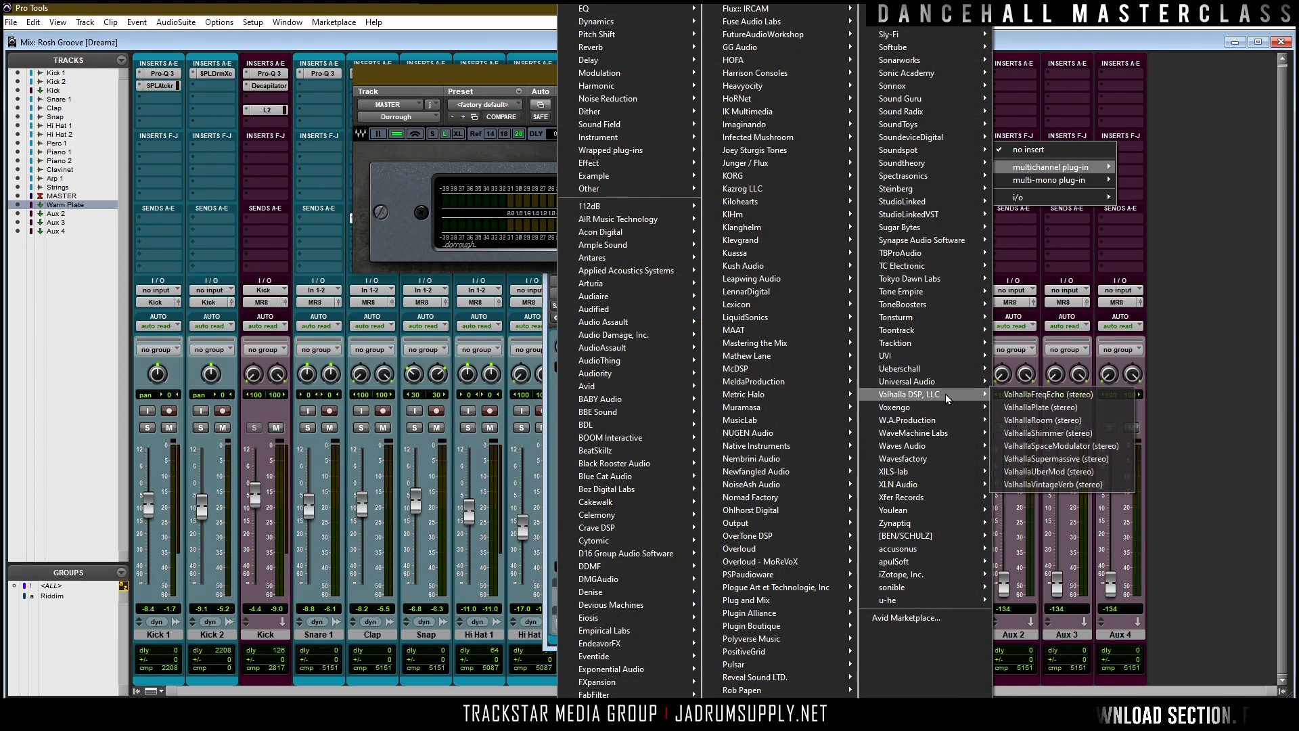
left_click(1053, 485)
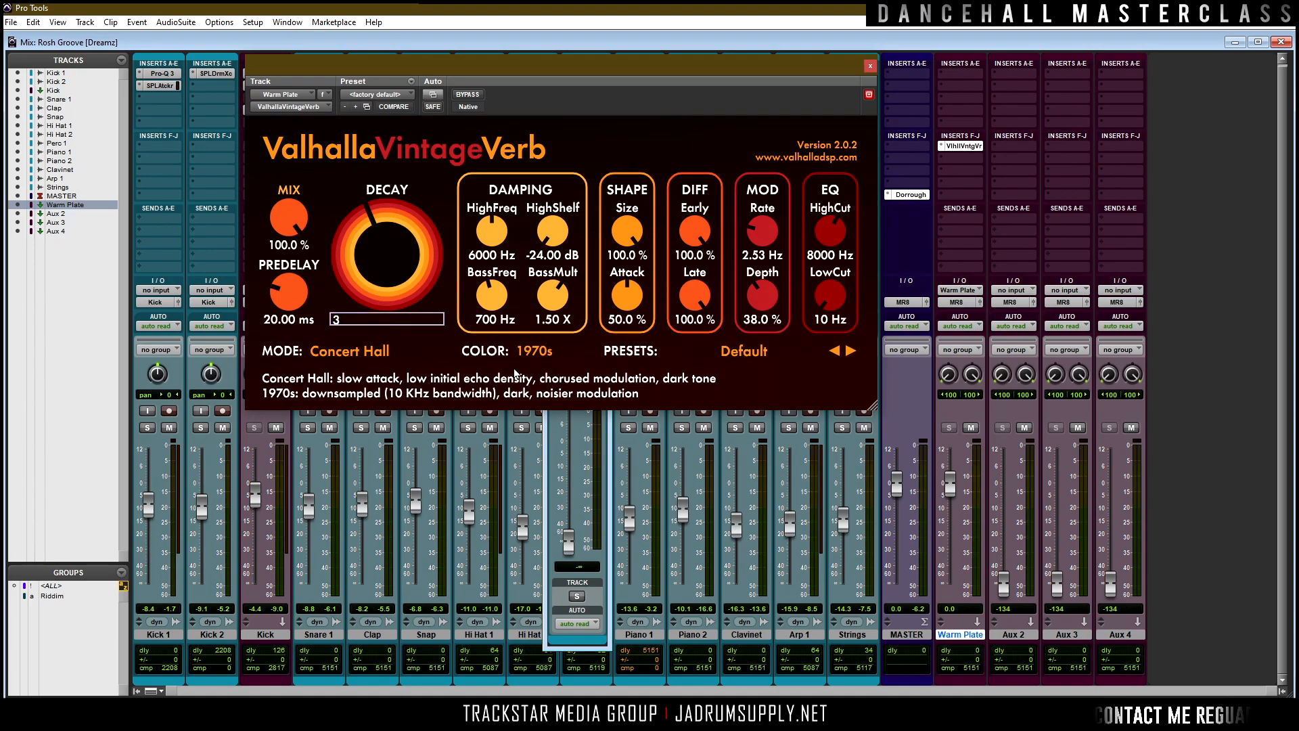
left_click(271, 321)
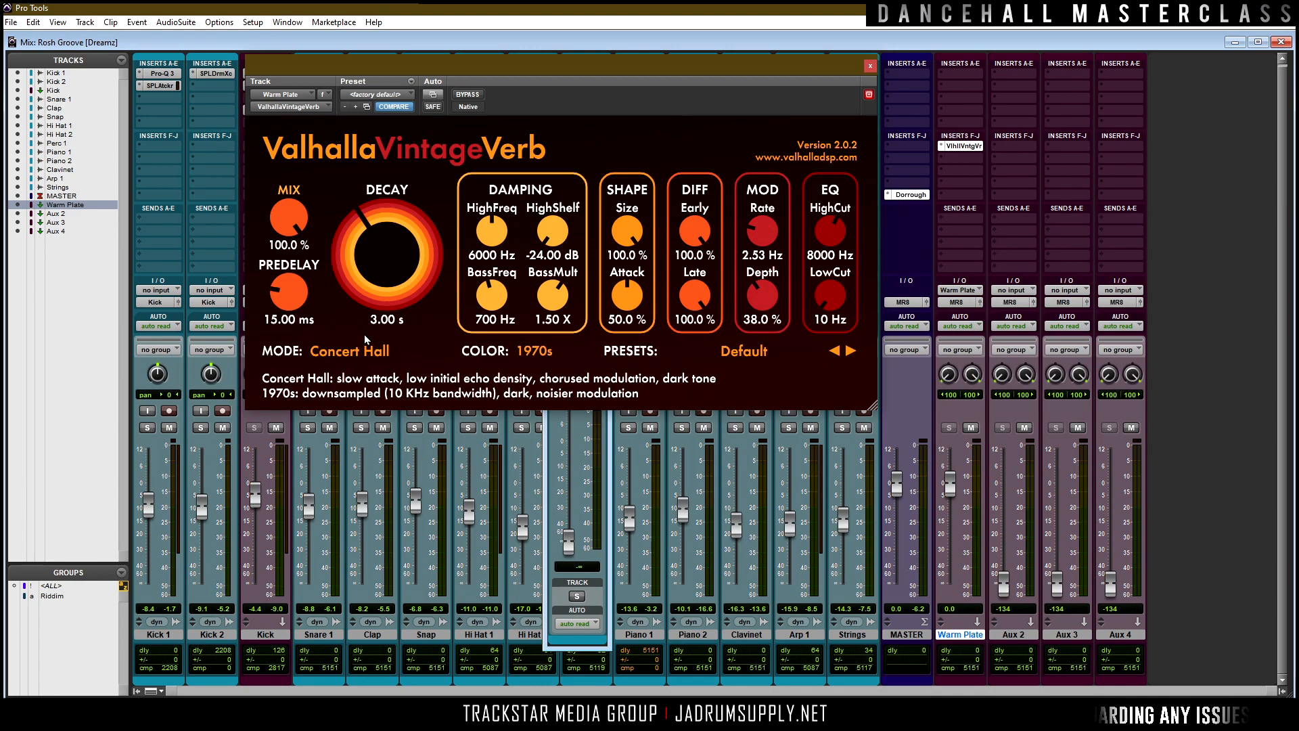
Set the Warm Plate reverb's color to 1980s and its mode to Plate, then shrink and close the plug-in window.
left_click(535, 351)
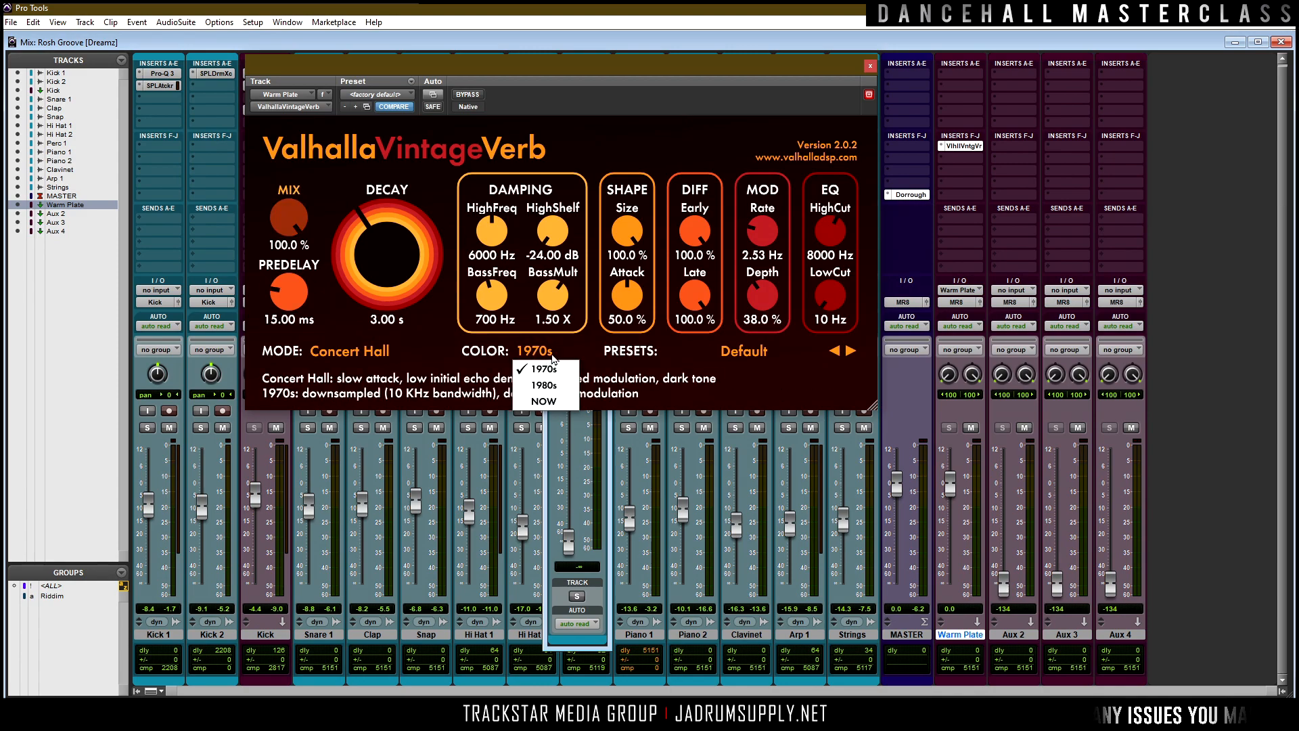
left_click(541, 385)
left_click(381, 359)
left_click(336, 402)
left_click_drag(873, 408, 724, 337)
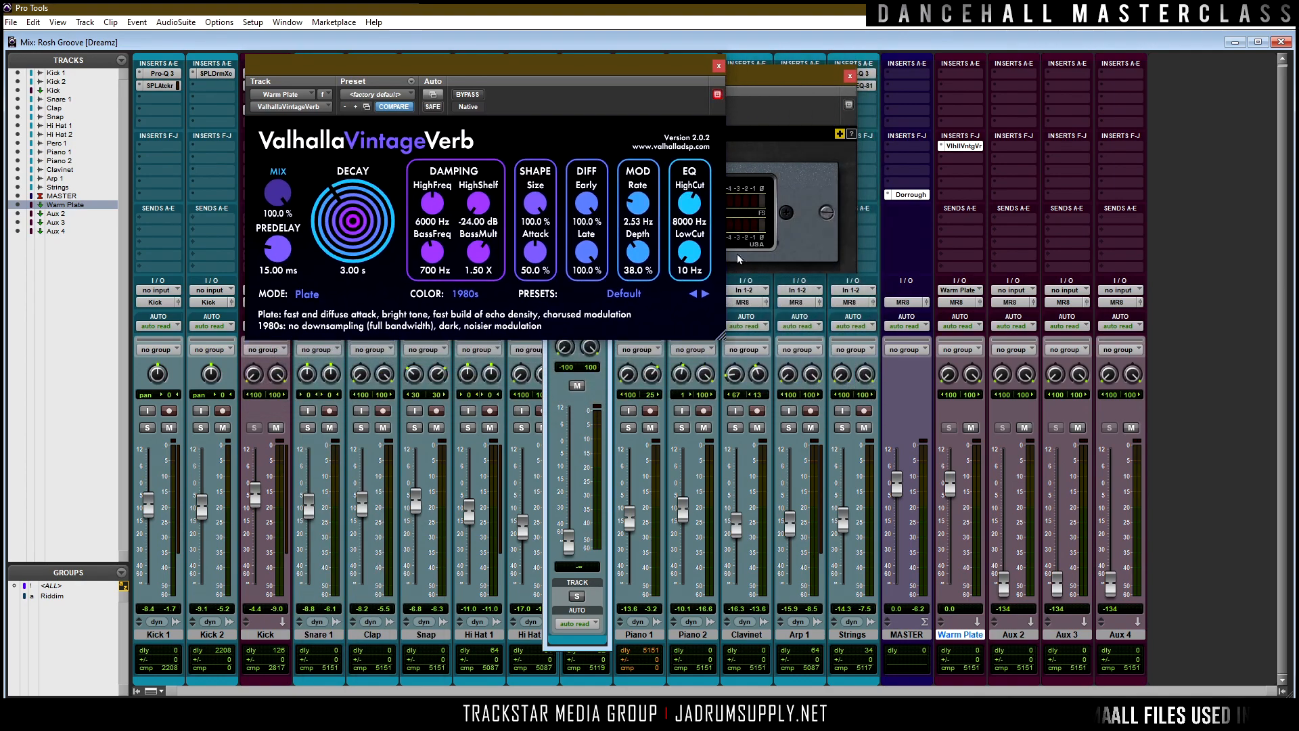
left_click(716, 65)
Insert stereo FabFilter Pro-Q 3 after the reverb on the Warm Plate track and load its Abbey Road [Drums] preset.
left_click(950, 163)
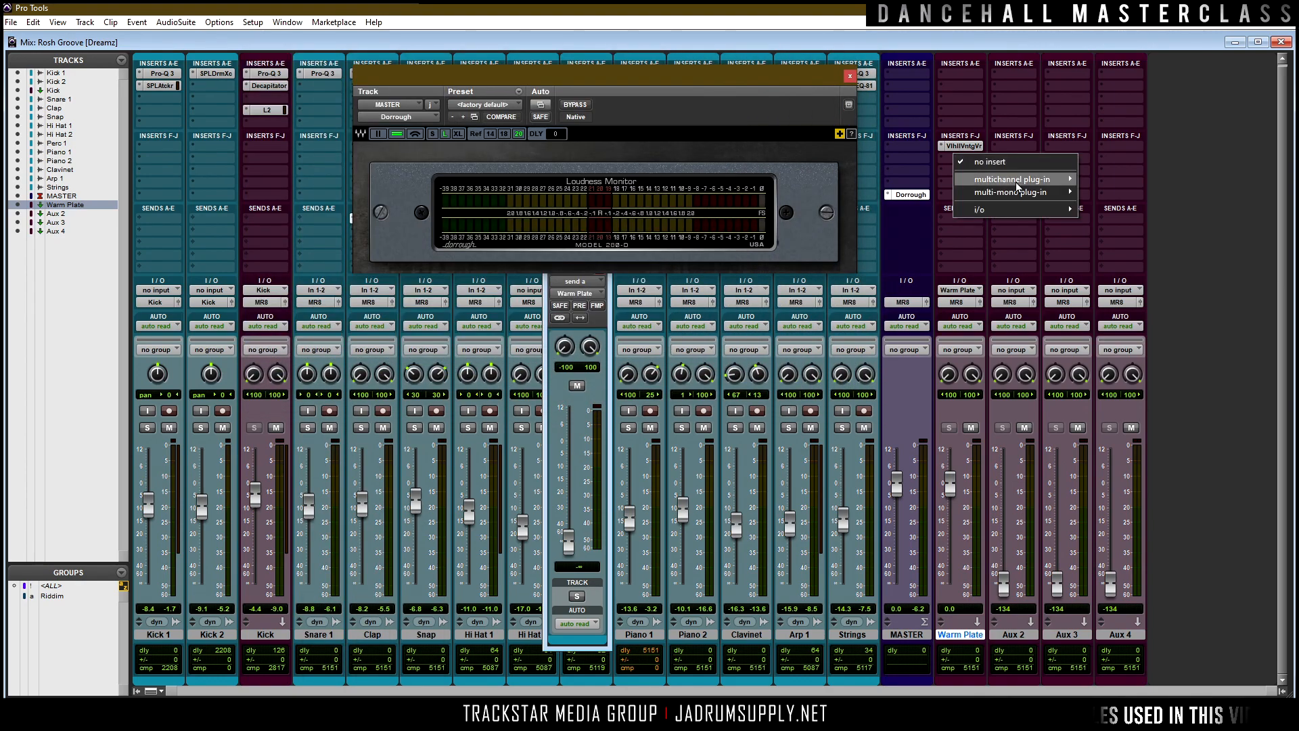
mouse_move(1007, 179)
mouse_move(588, 694)
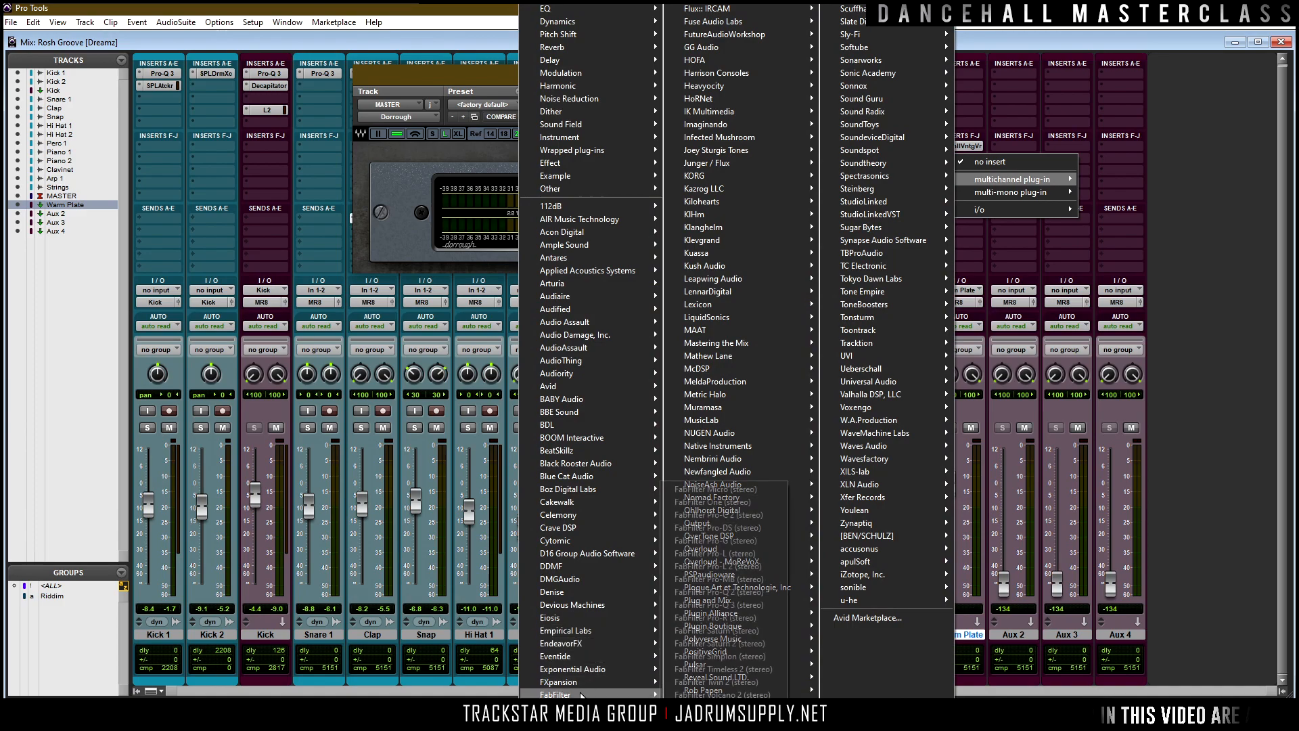
left_click(735, 605)
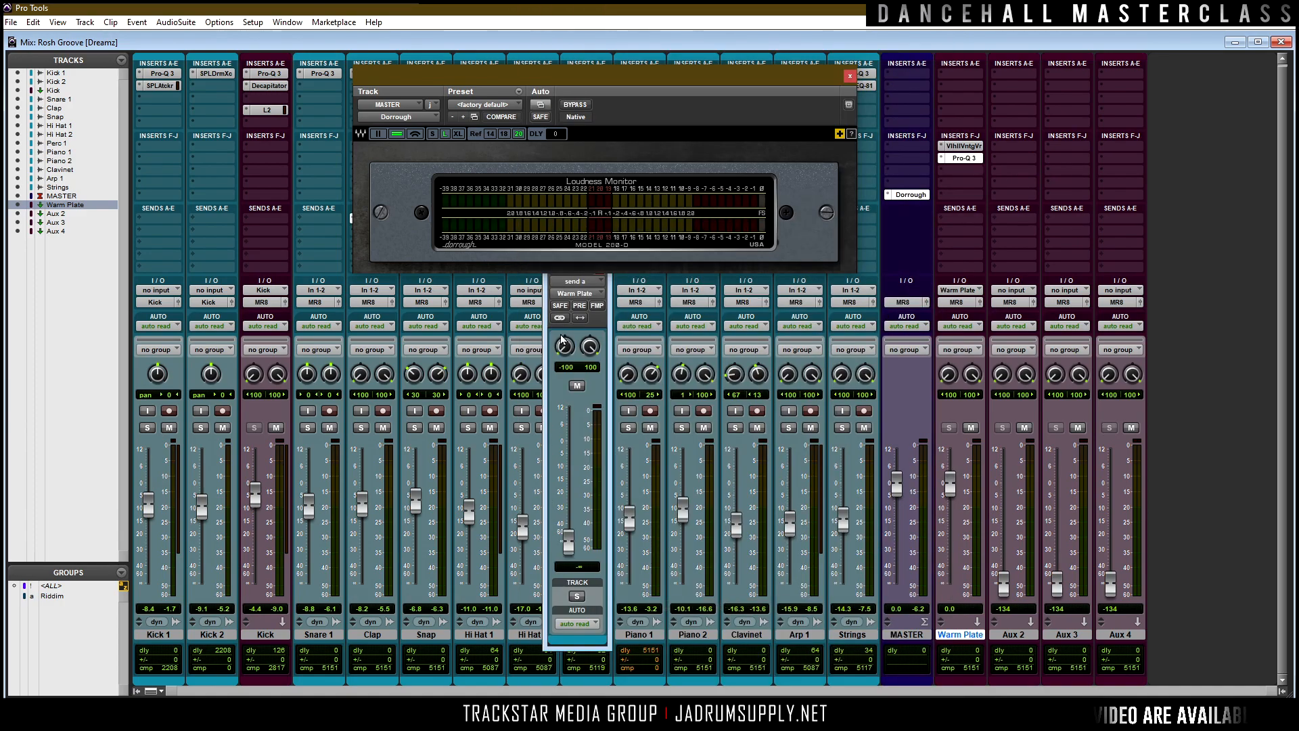
left_click(231, 222)
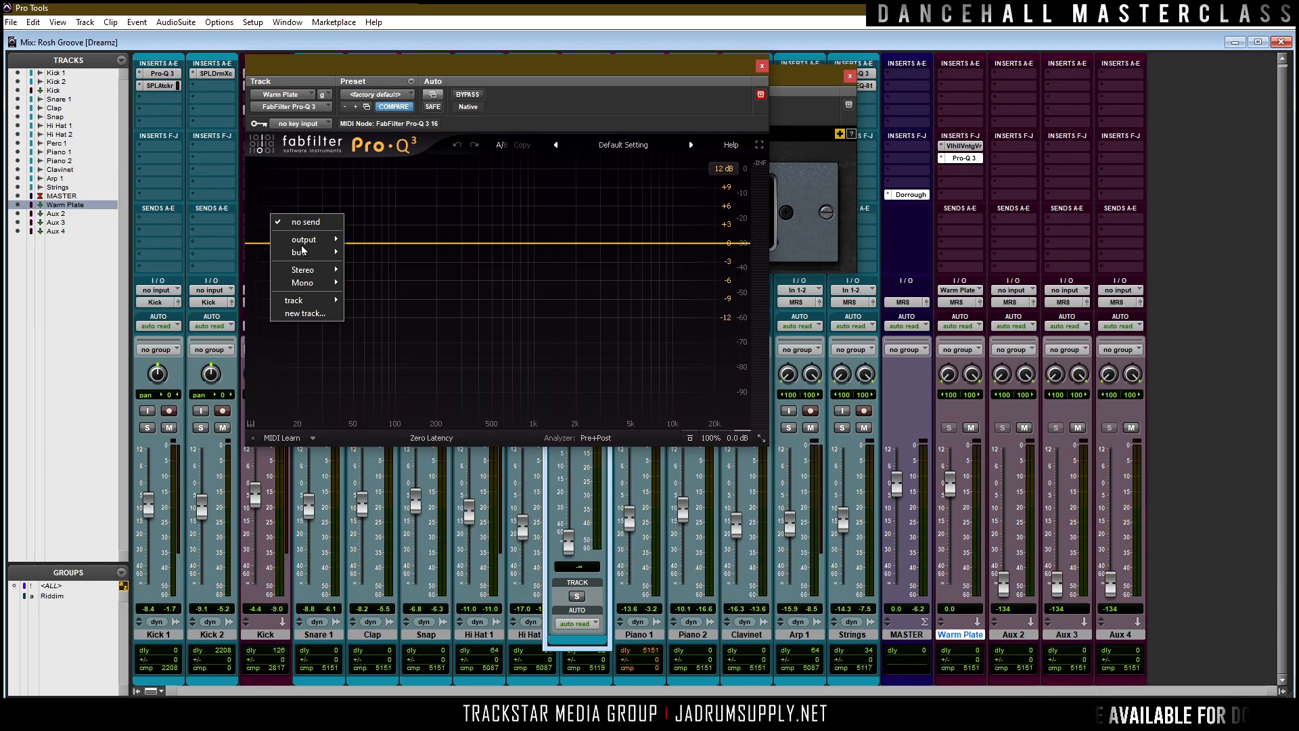
left_click(651, 143)
left_click(636, 144)
left_click(630, 144)
left_click(631, 144)
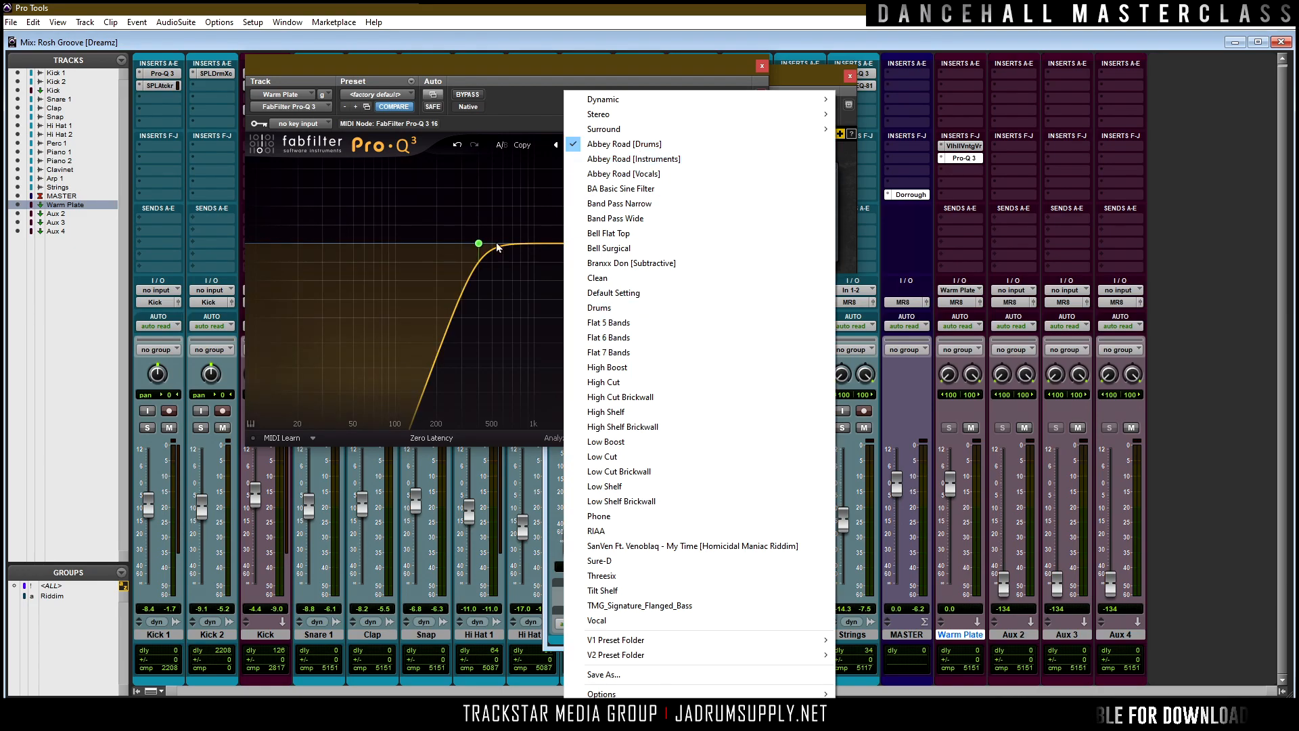
left_click(535, 256)
Lower the EQ's low cut, raise its high cut to about 10.3 kHz, and add two bell bands between them, the upper near 3.6 kHz.
left_click_drag(478, 244, 447, 250)
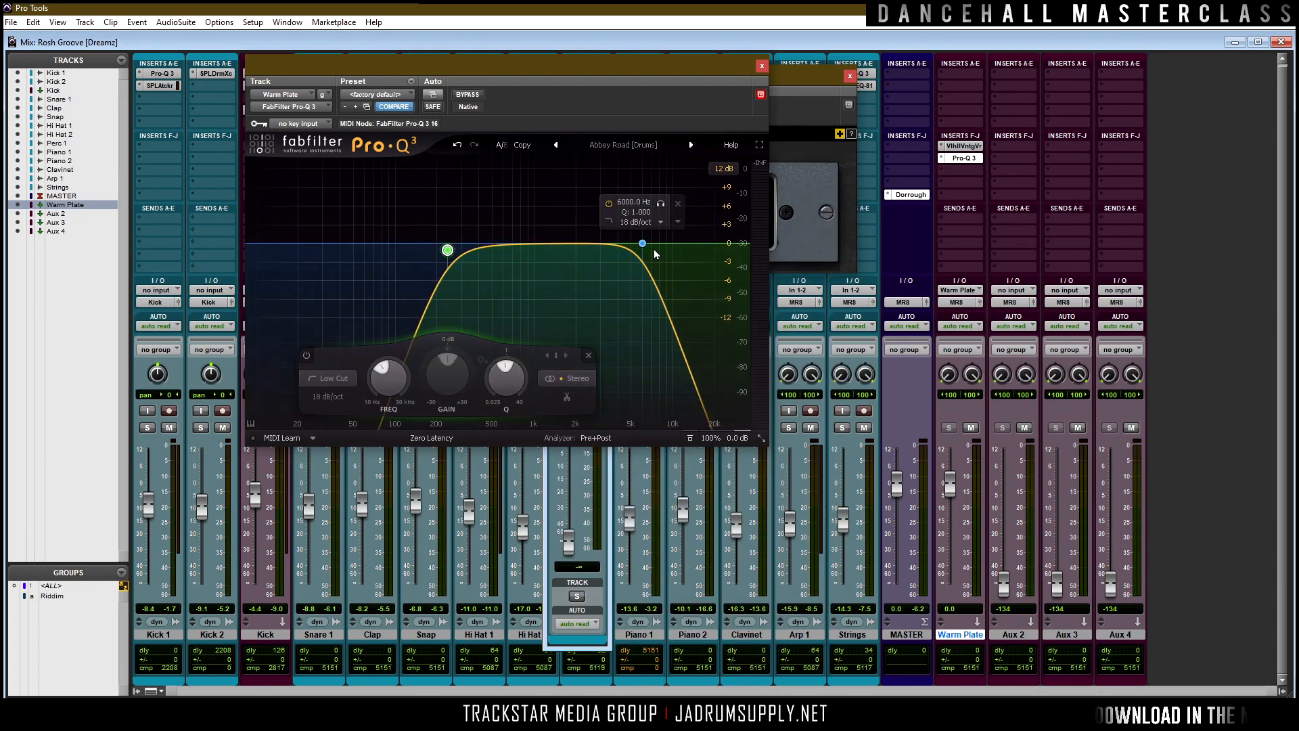
left_click_drag(643, 243, 675, 253)
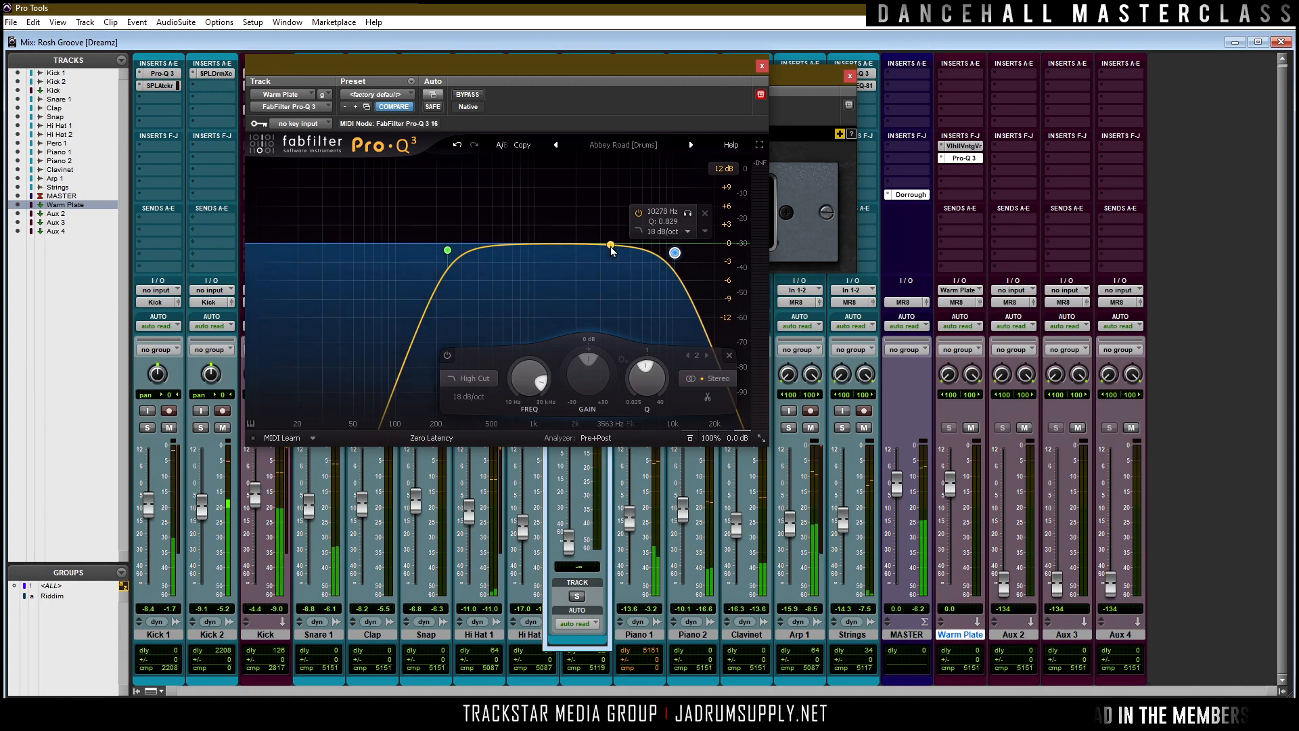
left_click(611, 244)
left_click(498, 244)
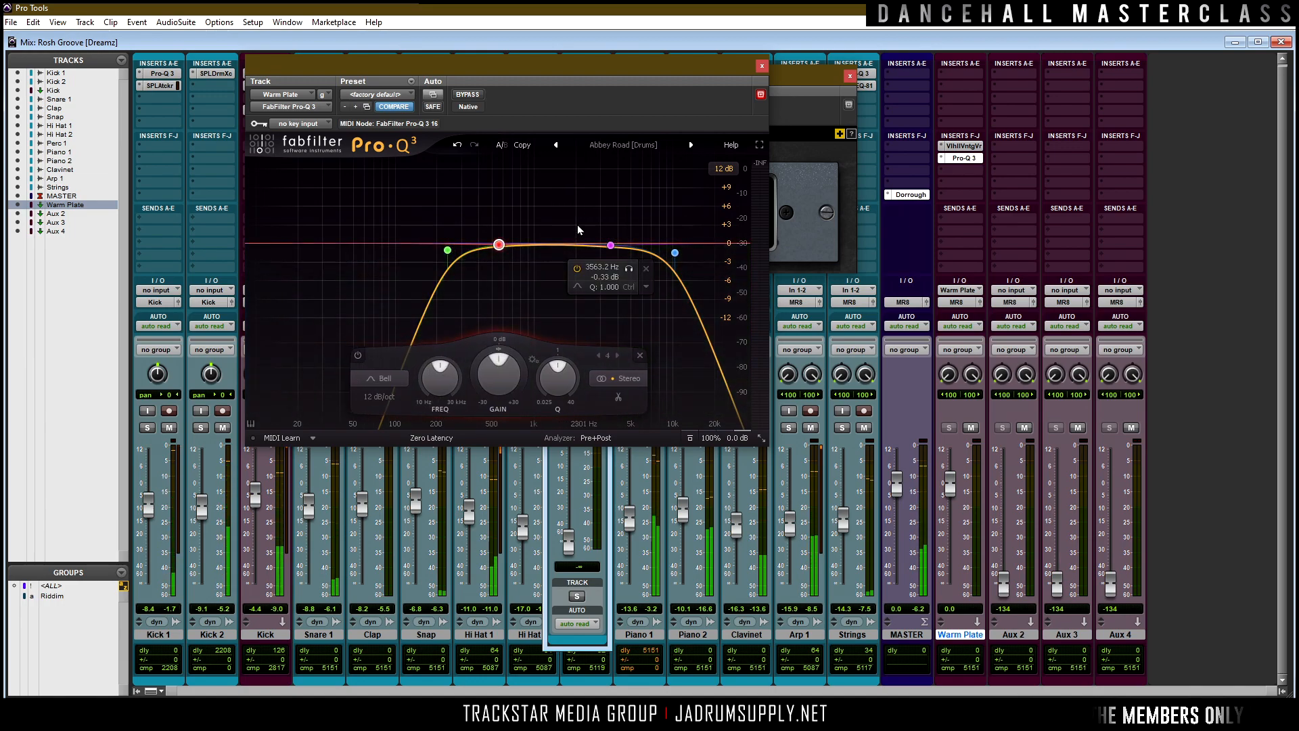
Make both bell bands dynamic cuts, the upper about -4.6 dB at 3726.6 Hz, and widen the low and high cuts, the high cut to about 12.6 kHz.
right_click(498, 244)
left_click(535, 283)
right_click(610, 245)
left_click(648, 283)
left_click_drag(447, 250, 413, 248)
left_click_drag(674, 252, 615, 274)
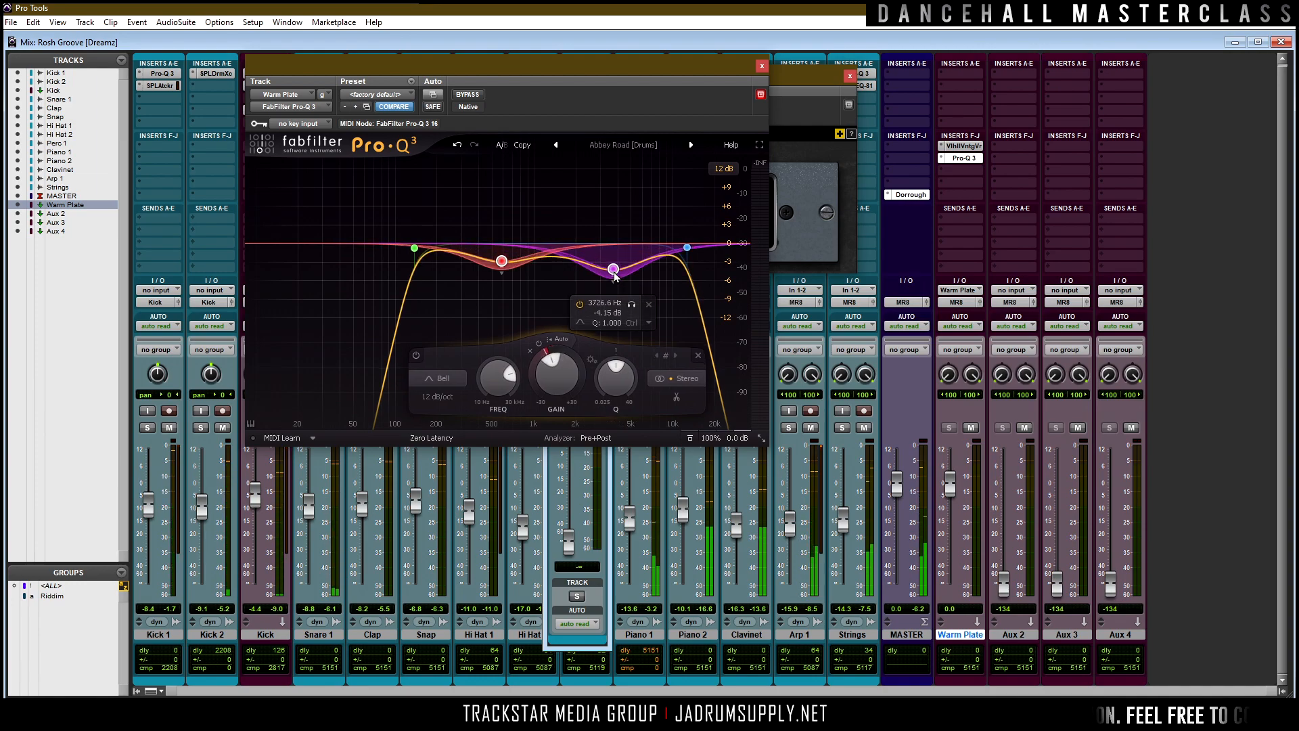
right_click(614, 272)
left_click(636, 312)
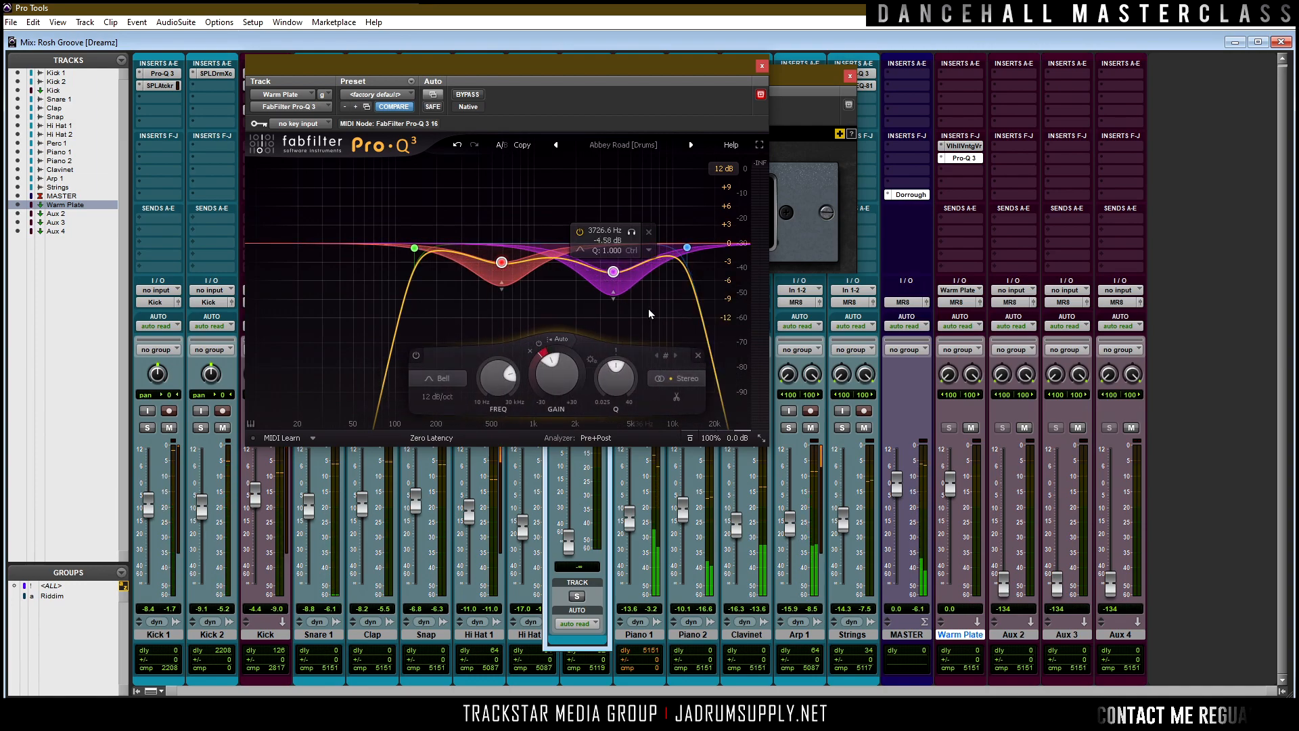
left_click(762, 65)
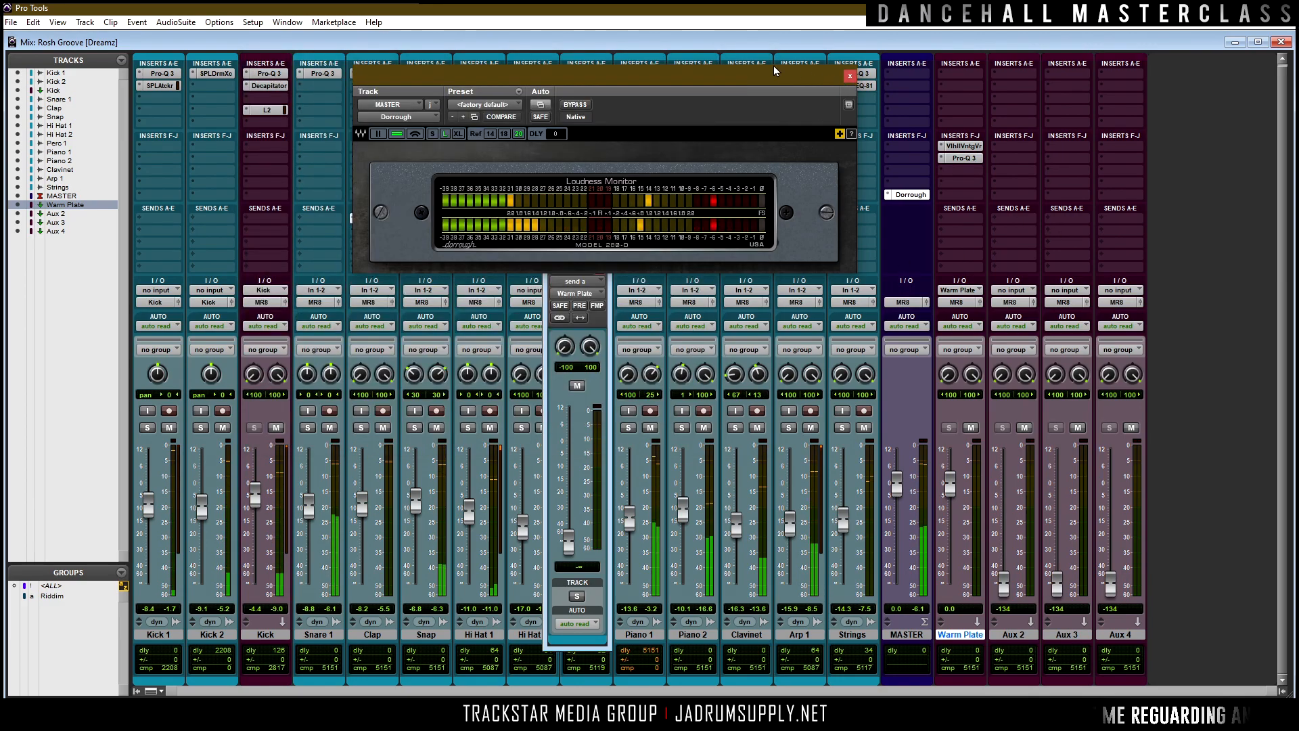
Solo the Clap track with its Warm Plate send at -10.2 dB, and reopen the Warm Plate EQ clear of the Clap channel.
left_click(849, 75)
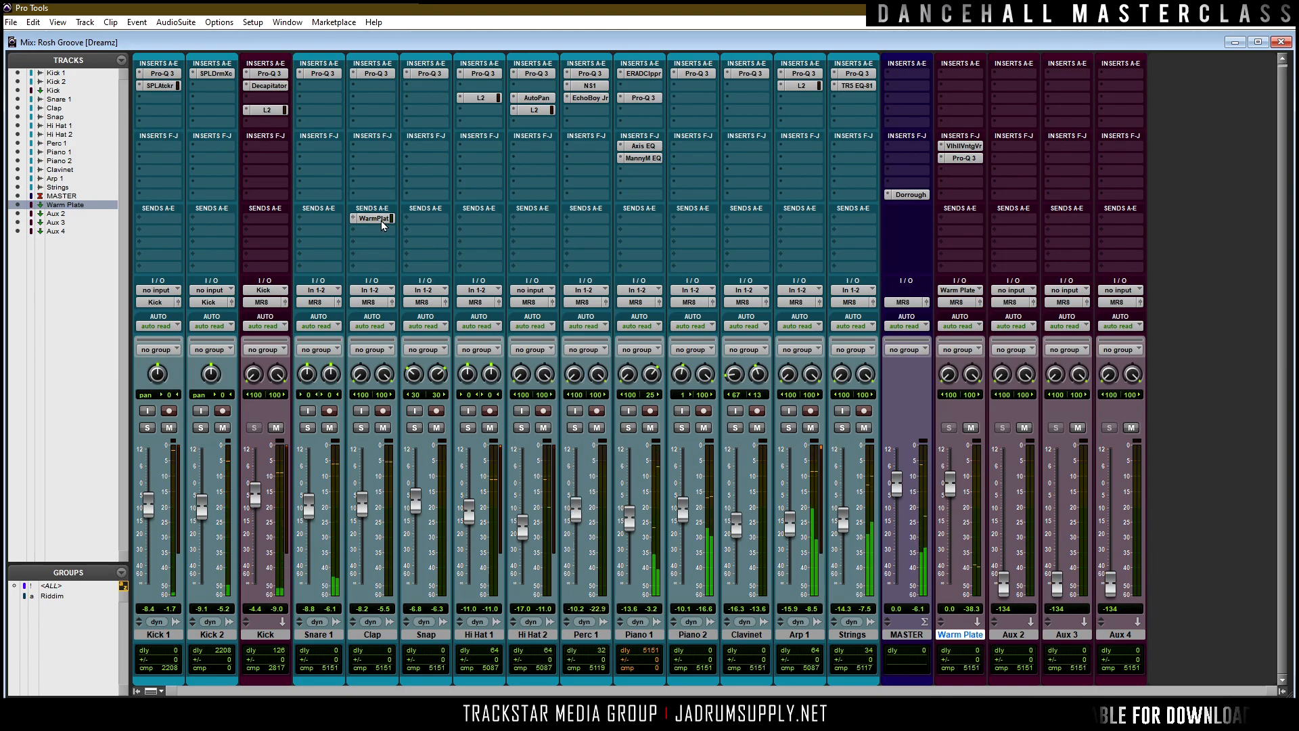
left_click(360, 427)
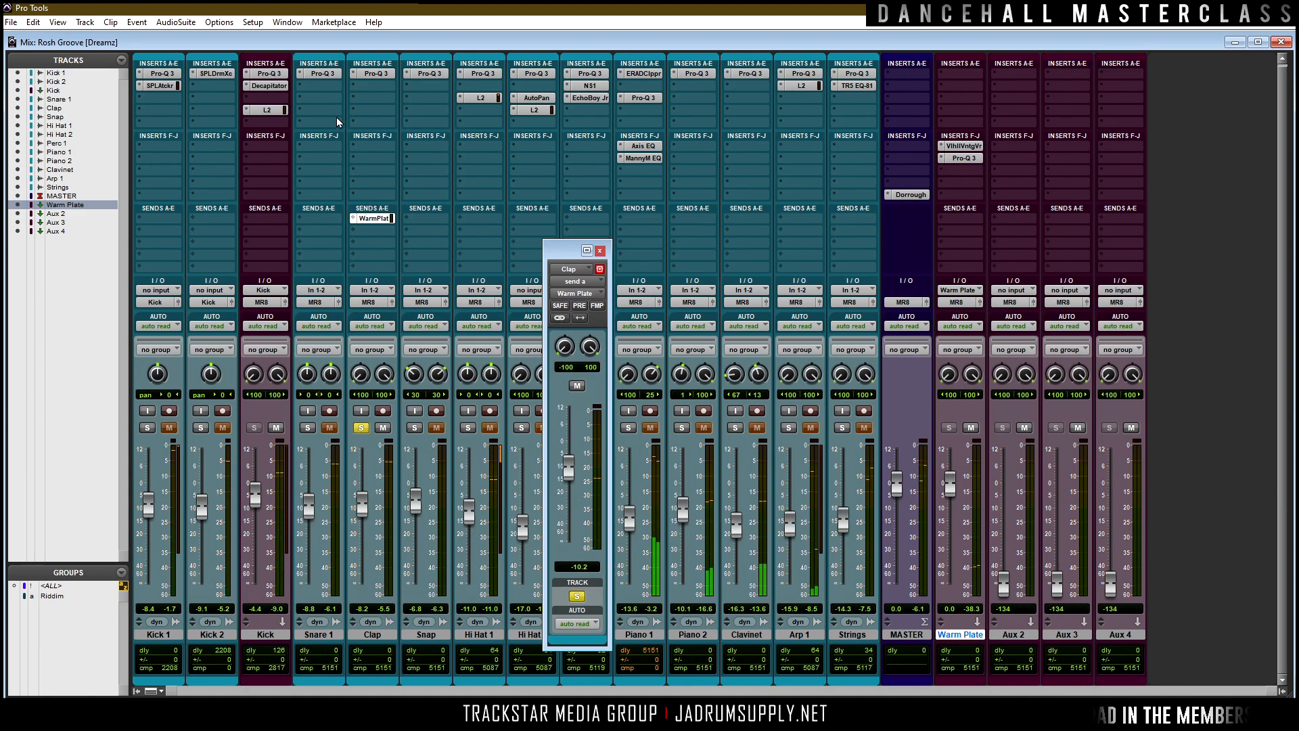
left_click(964, 158)
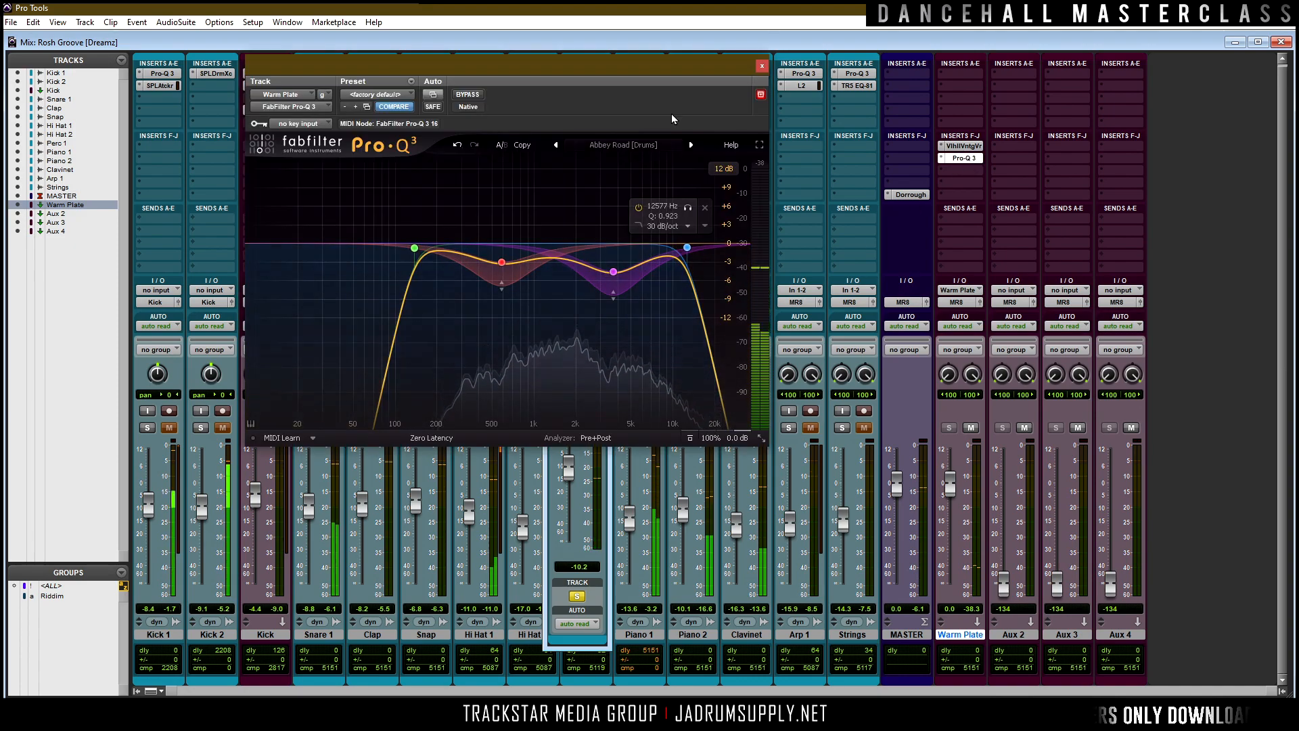
left_click_drag(683, 73, 1079, 175)
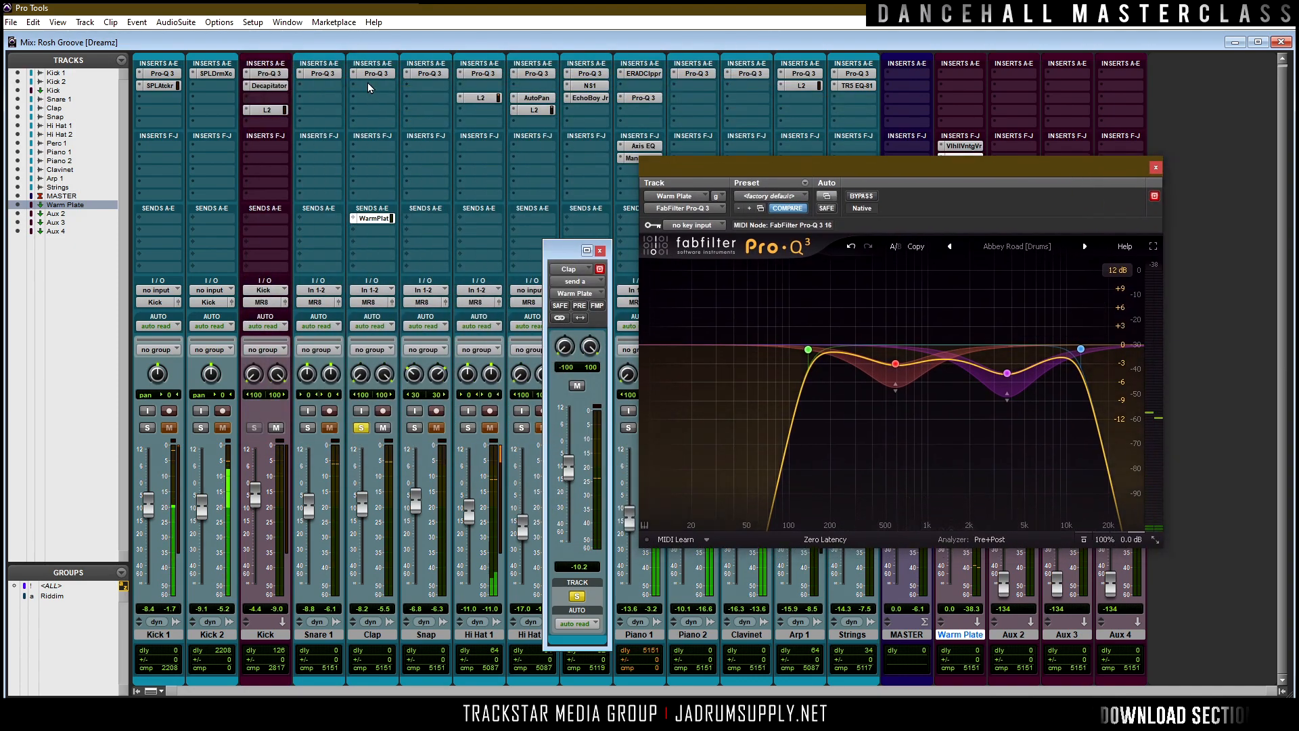
Copy the NS1 noise suppressor from the Perc 1 track to the Clap track's second insert and unsolo the Clap.
left_click_drag(591, 85, 372, 86)
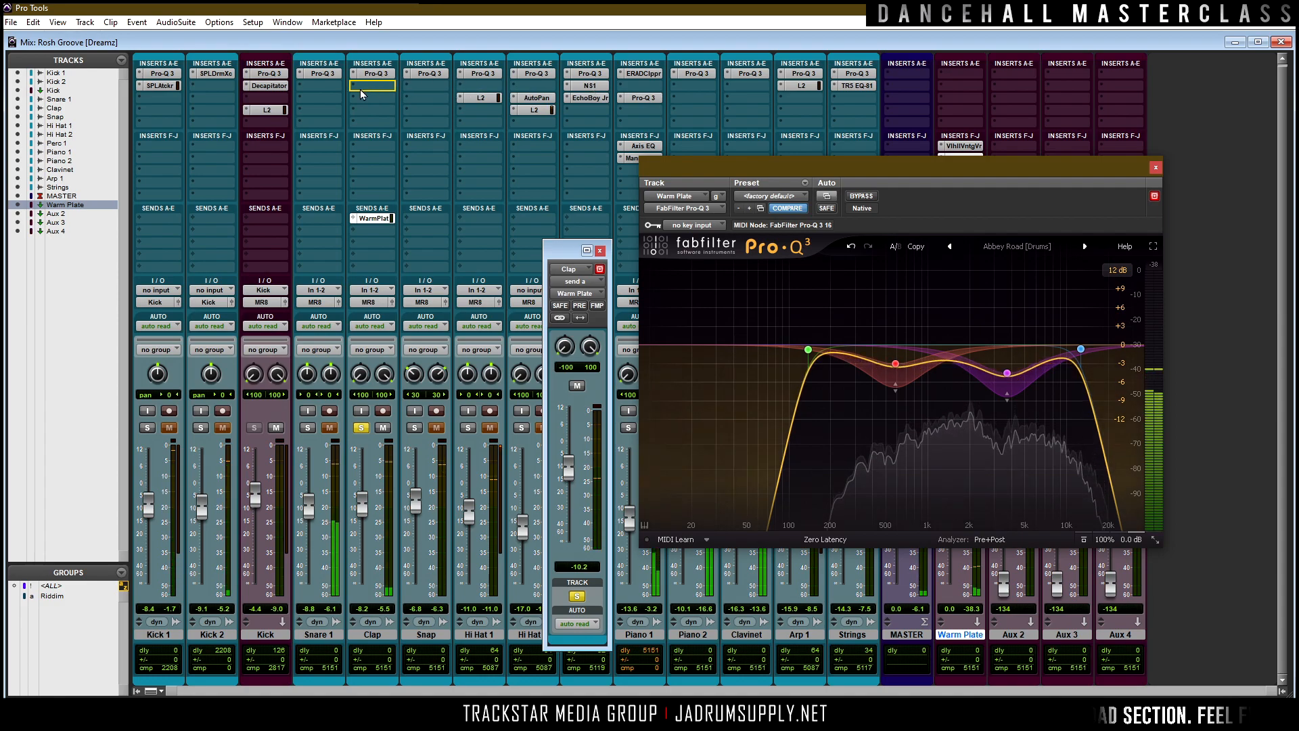
left_click(377, 85)
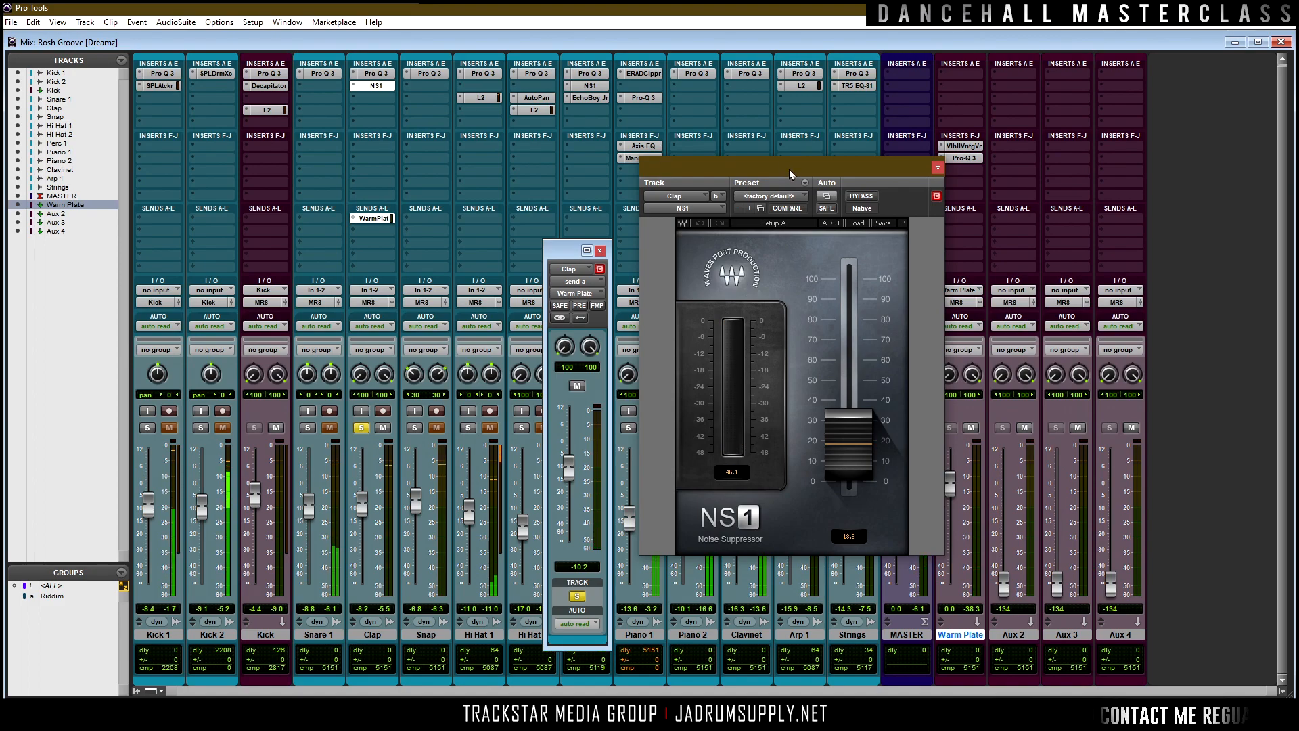
left_click(360, 431)
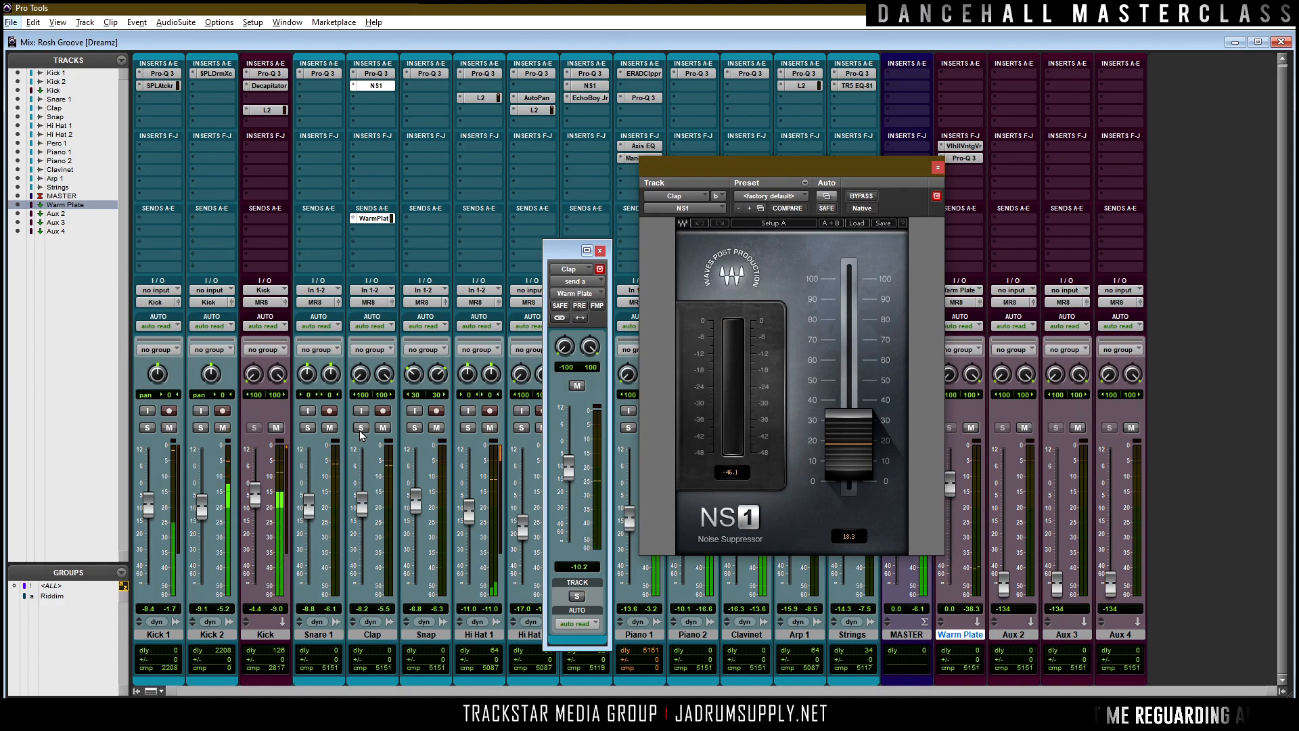
left_click(938, 167)
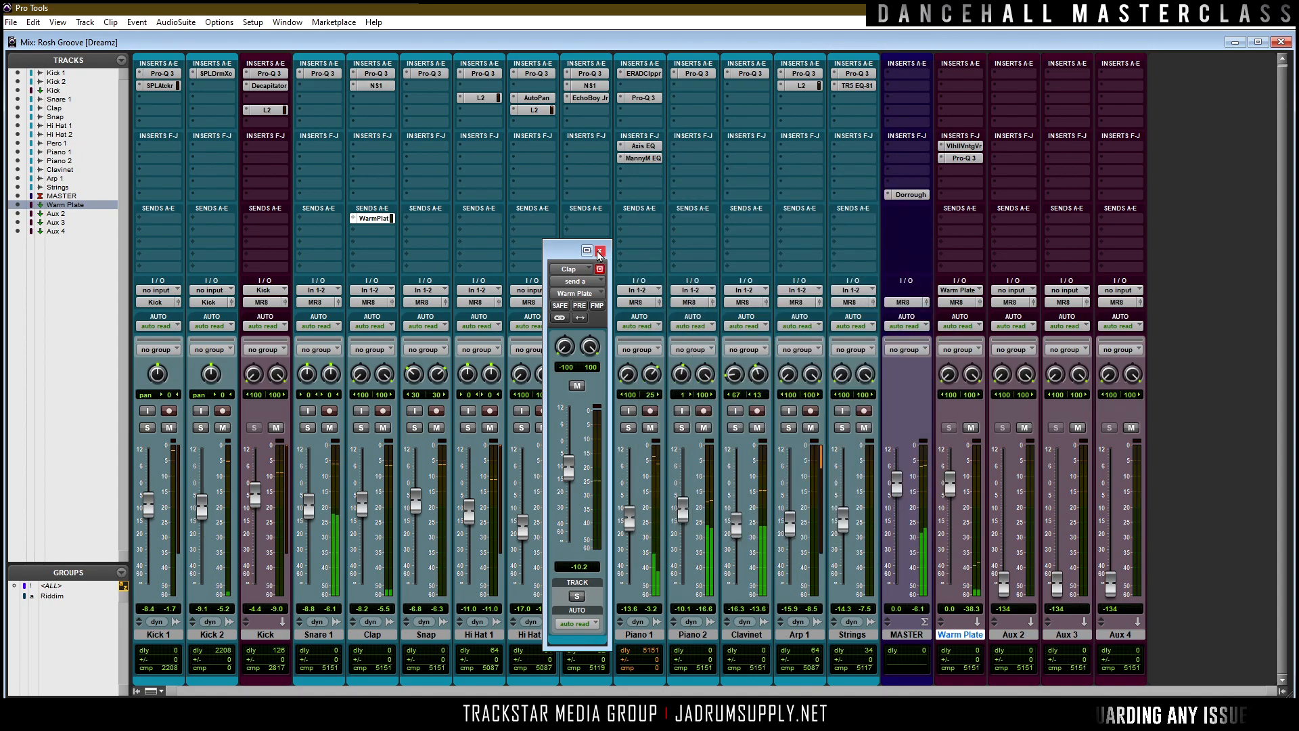
left_click(599, 250)
Copy the Warm Plate send to the Snap track at about -7.3 dB and to the Perc 1 track at -12.3 dB.
left_click_drag(389, 225, 433, 230)
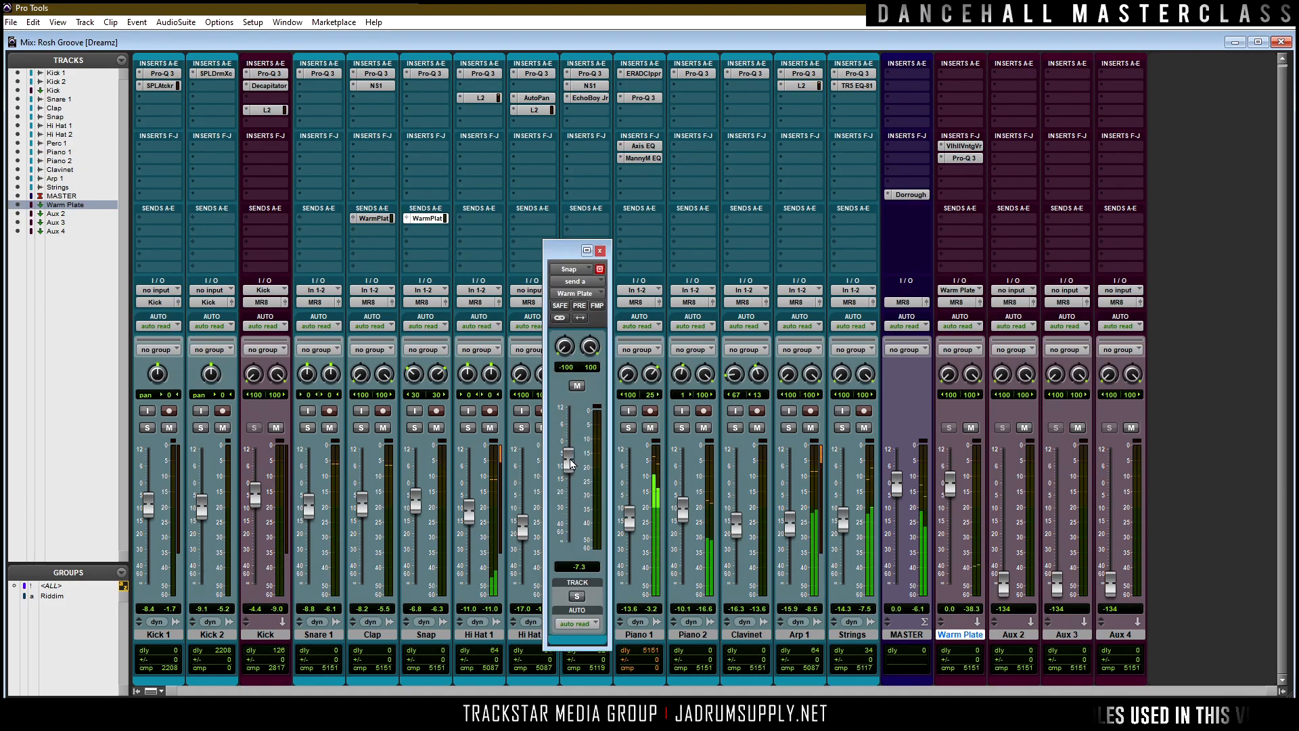
left_click(599, 269)
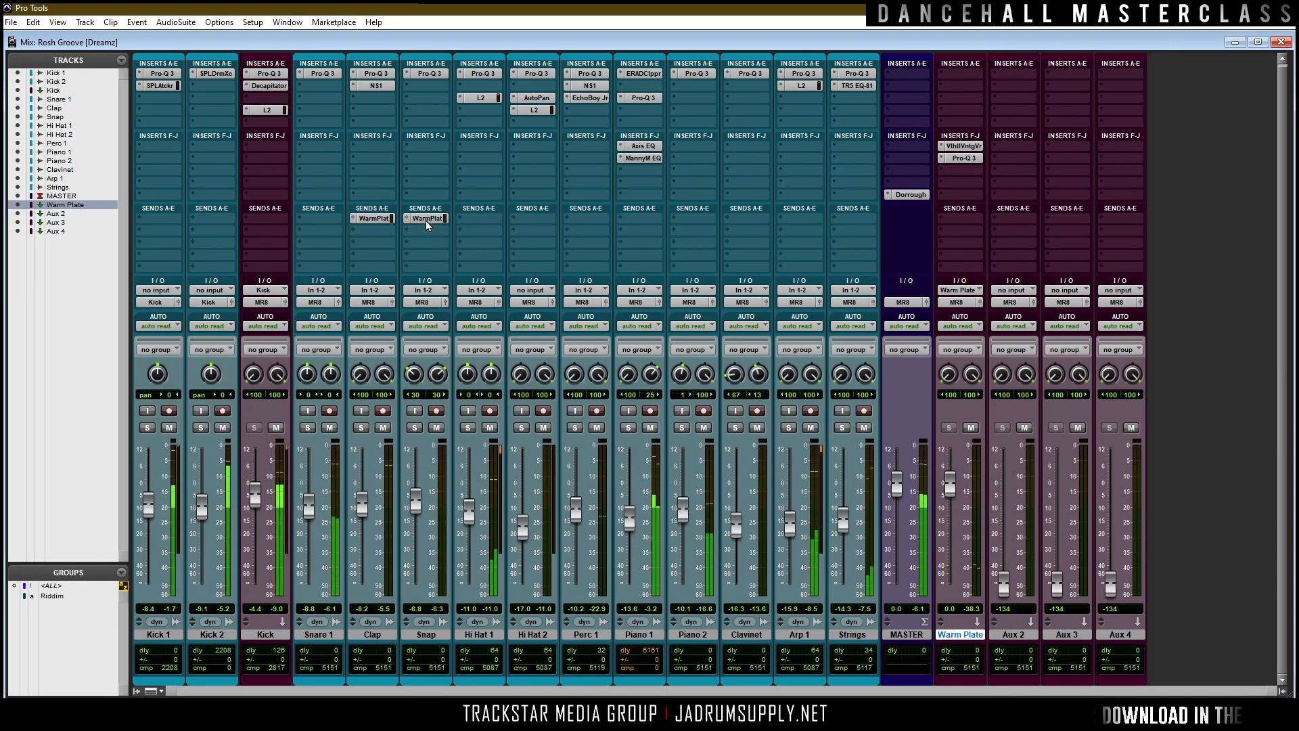
left_click(586, 226)
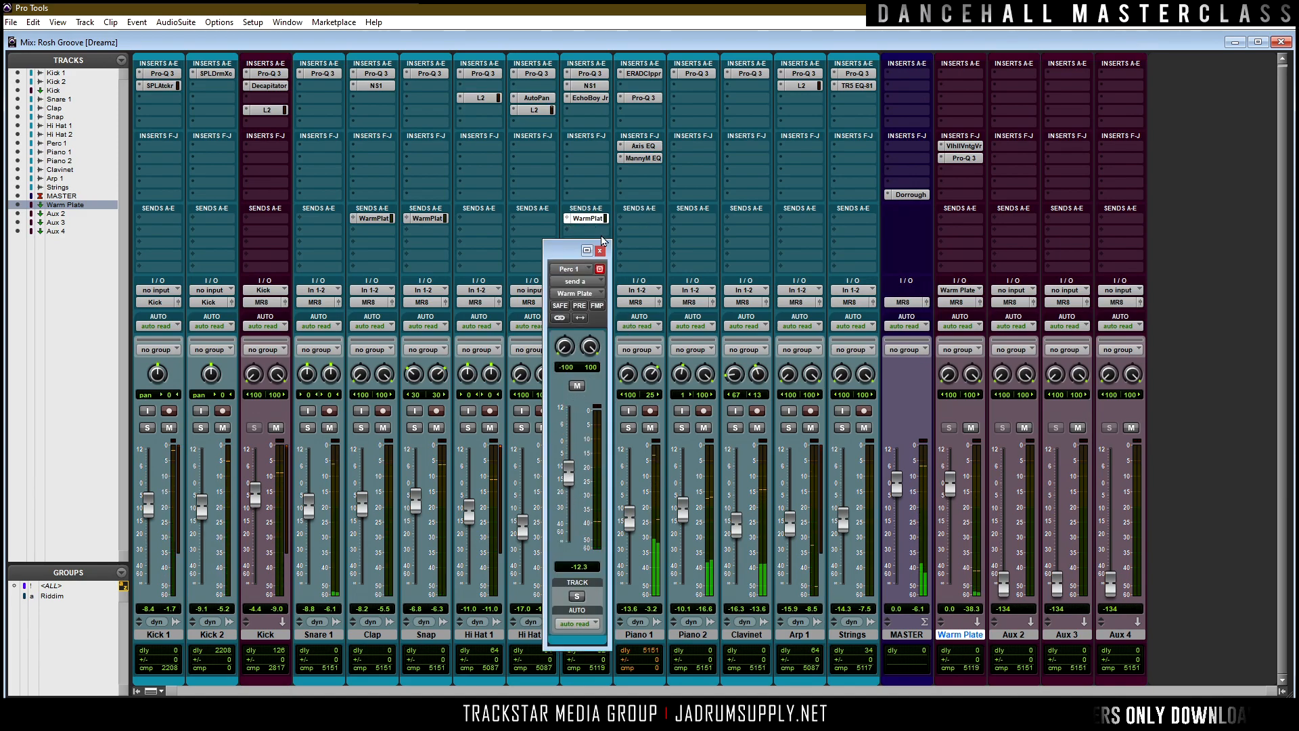
left_click(599, 250)
Add a send from Piano 1 to the Warm Plate track, solo Piano 1, and set the send level to -14.2 dB.
left_click(636, 218)
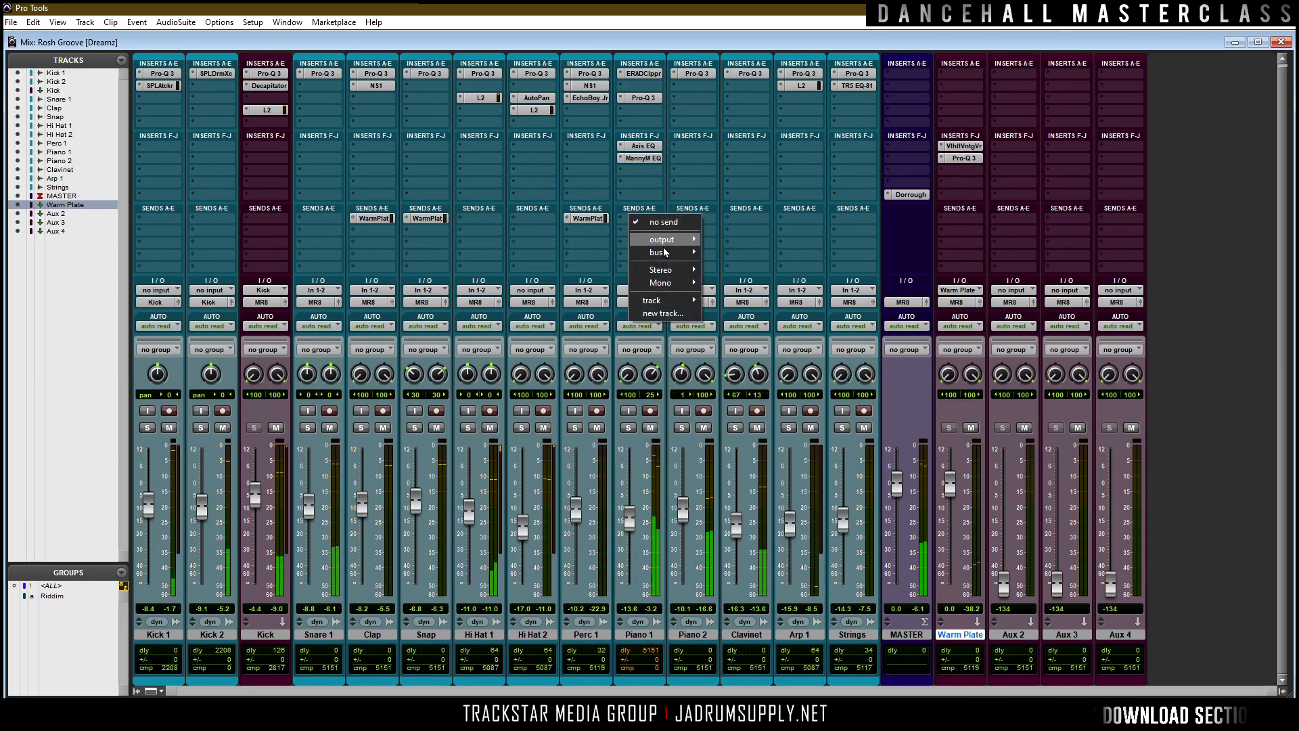
mouse_move(660, 300)
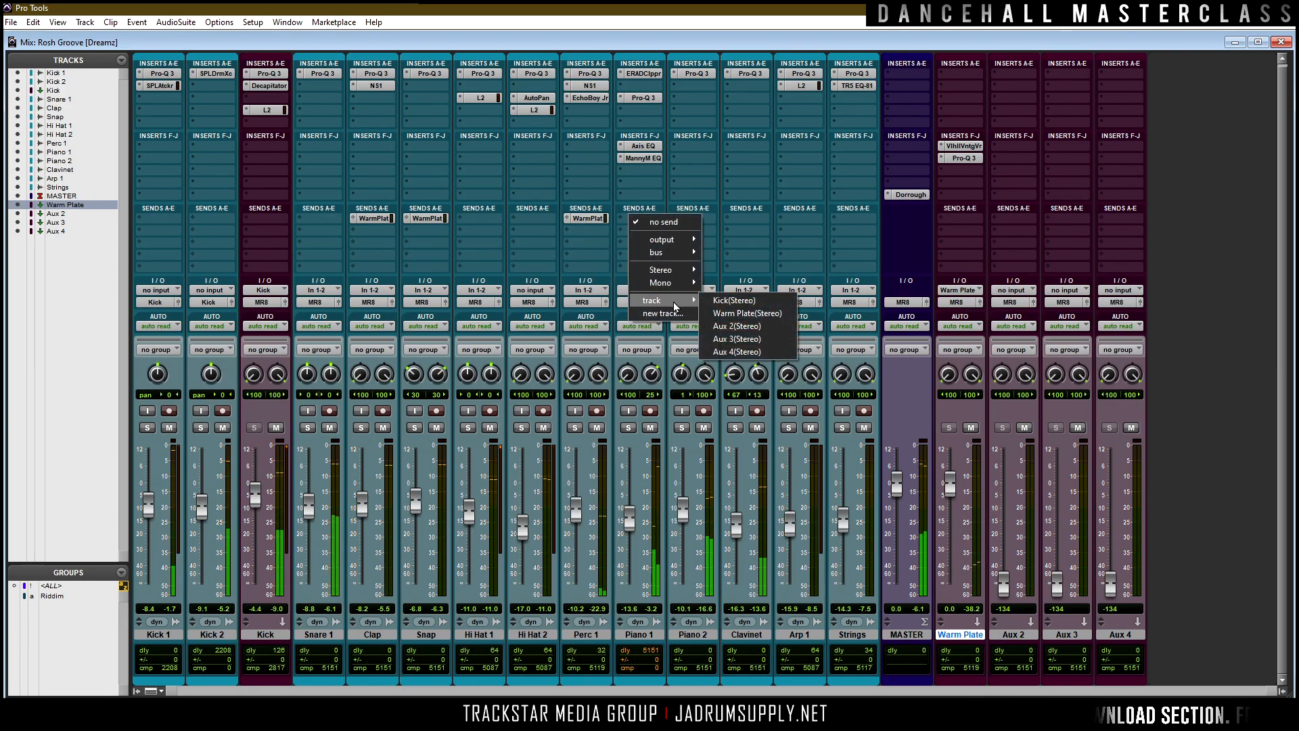
left_click(748, 314)
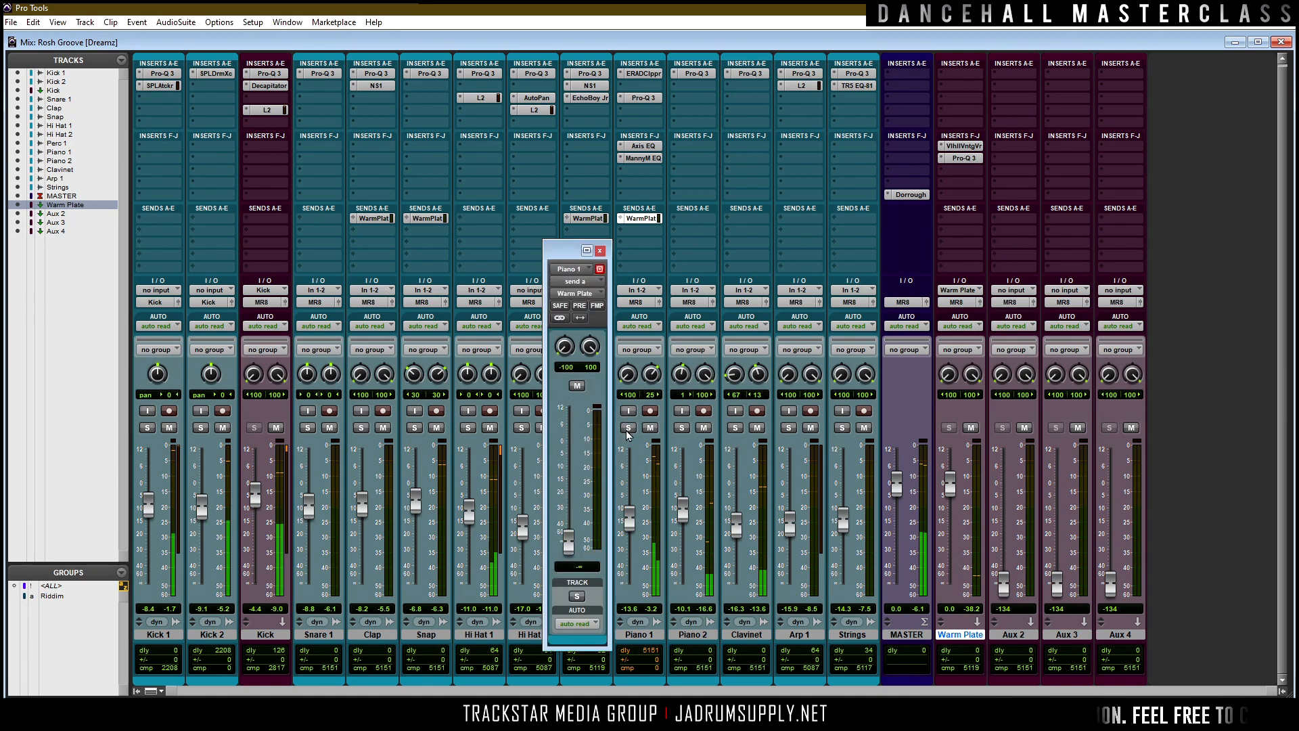
left_click_drag(564, 251, 478, 185)
left_click(491, 529)
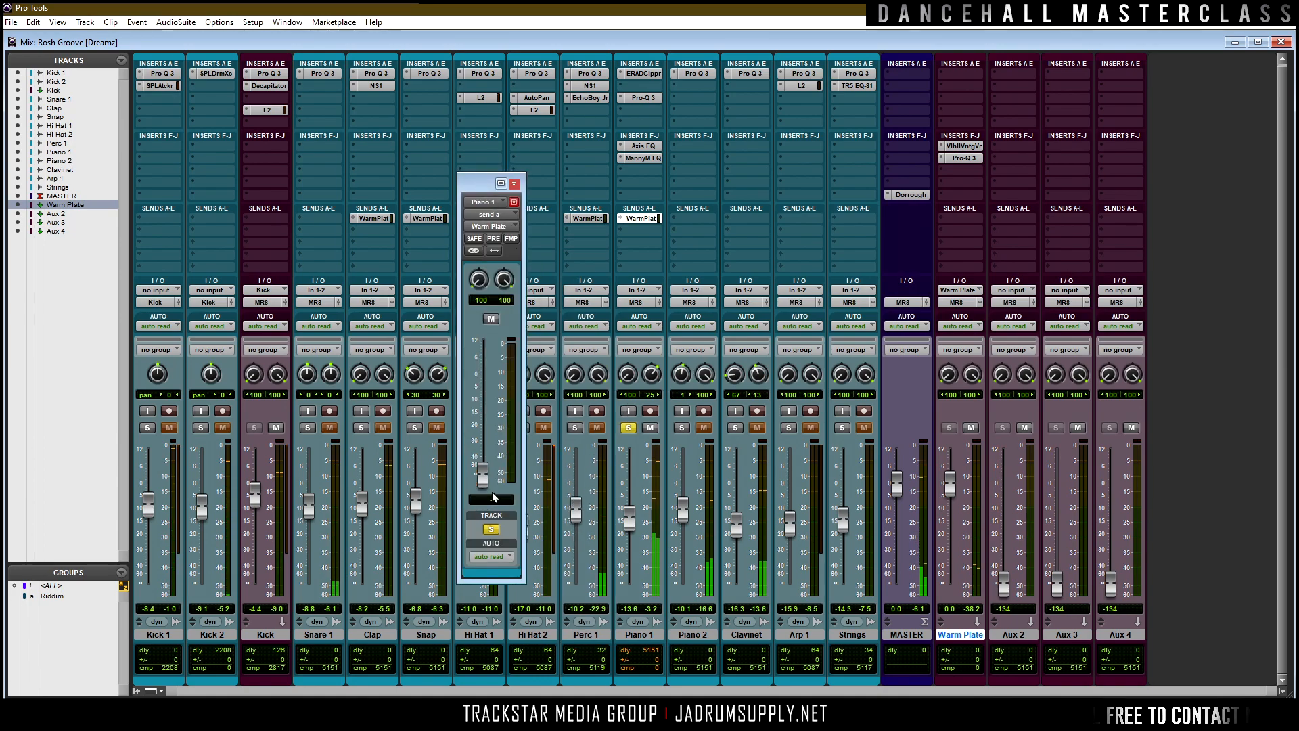
left_click_drag(483, 463, 486, 424)
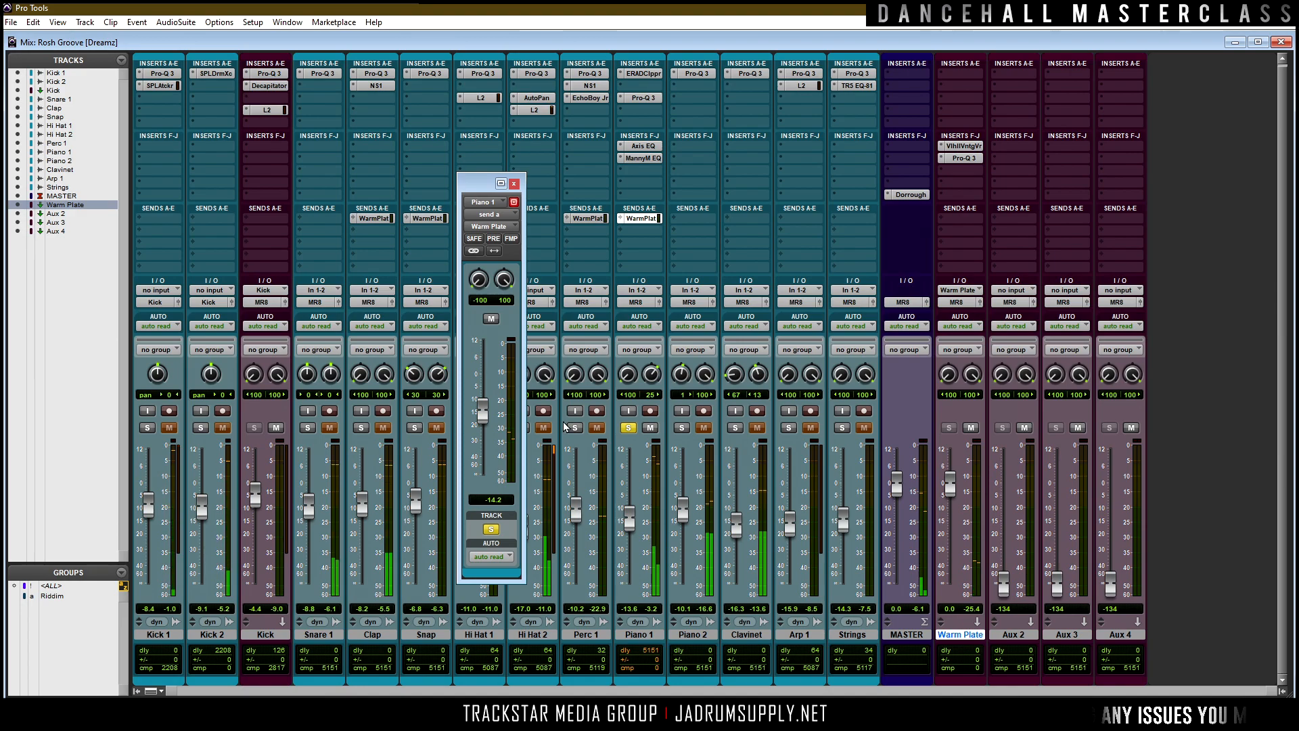
Insert the stereo S1 Imager on the Warm Plate track with its width at 1.29, and unsolo Piano 1.
left_click(966, 179)
mouse_move(1045, 192)
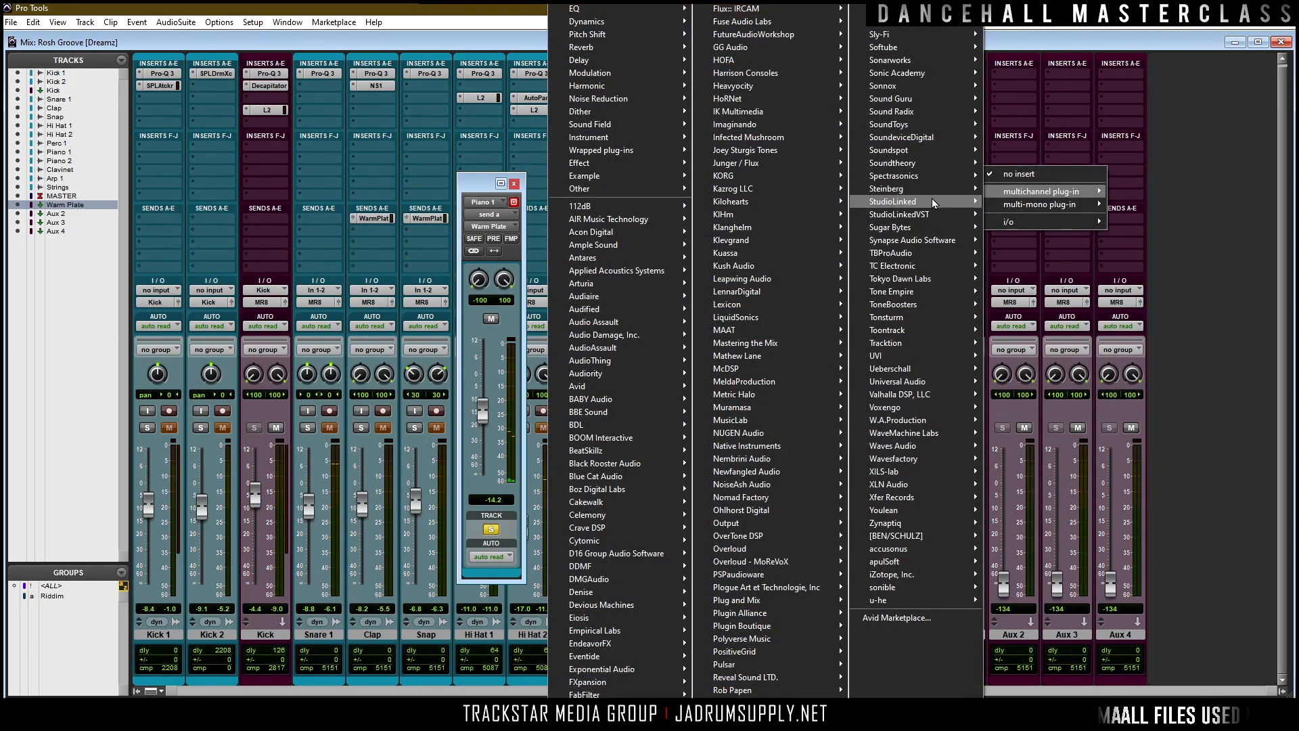
mouse_move(893, 446)
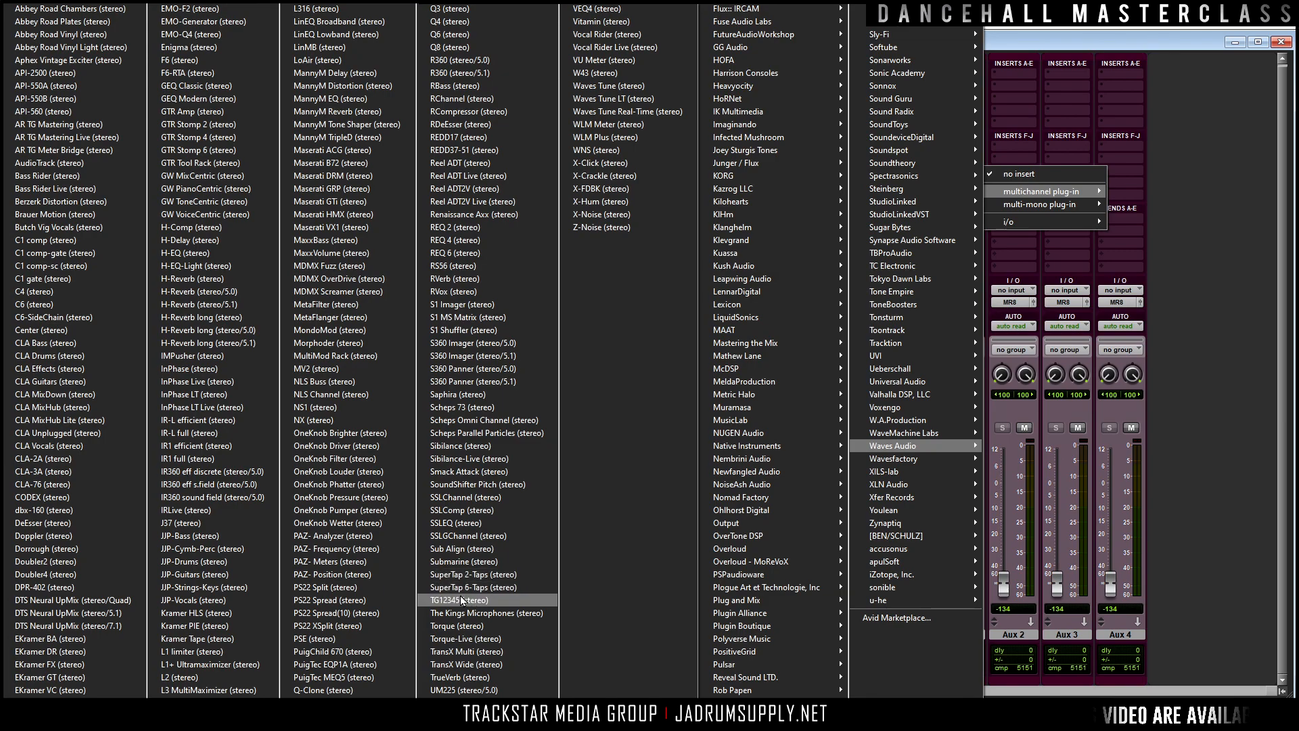
left_click(463, 305)
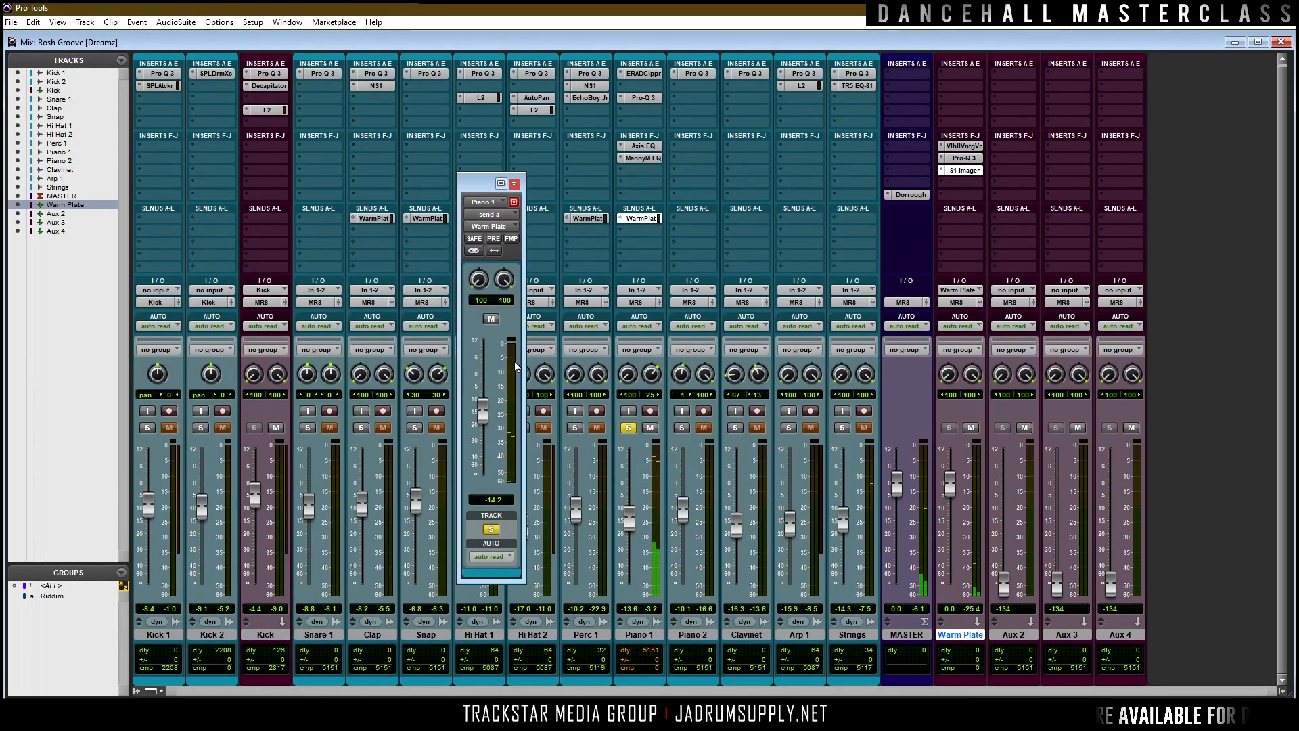
left_click_drag(701, 313, 700, 303)
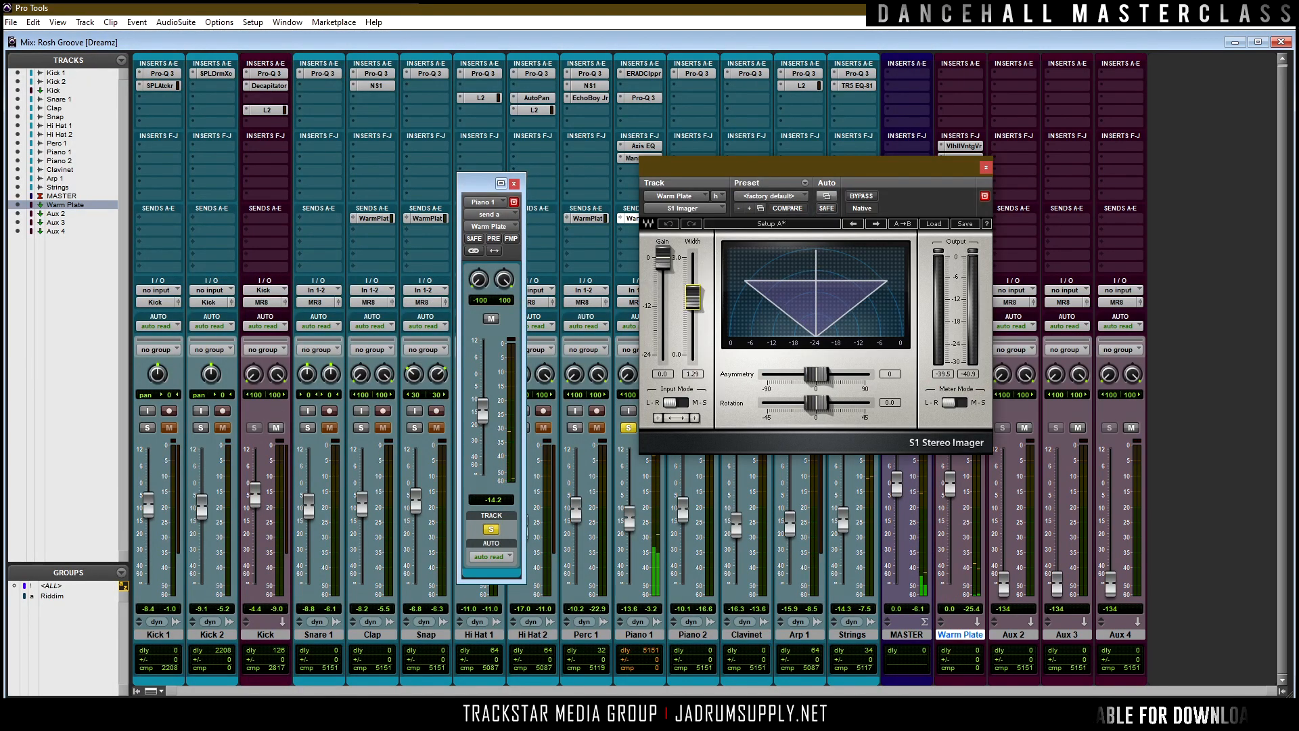
left_click(985, 167)
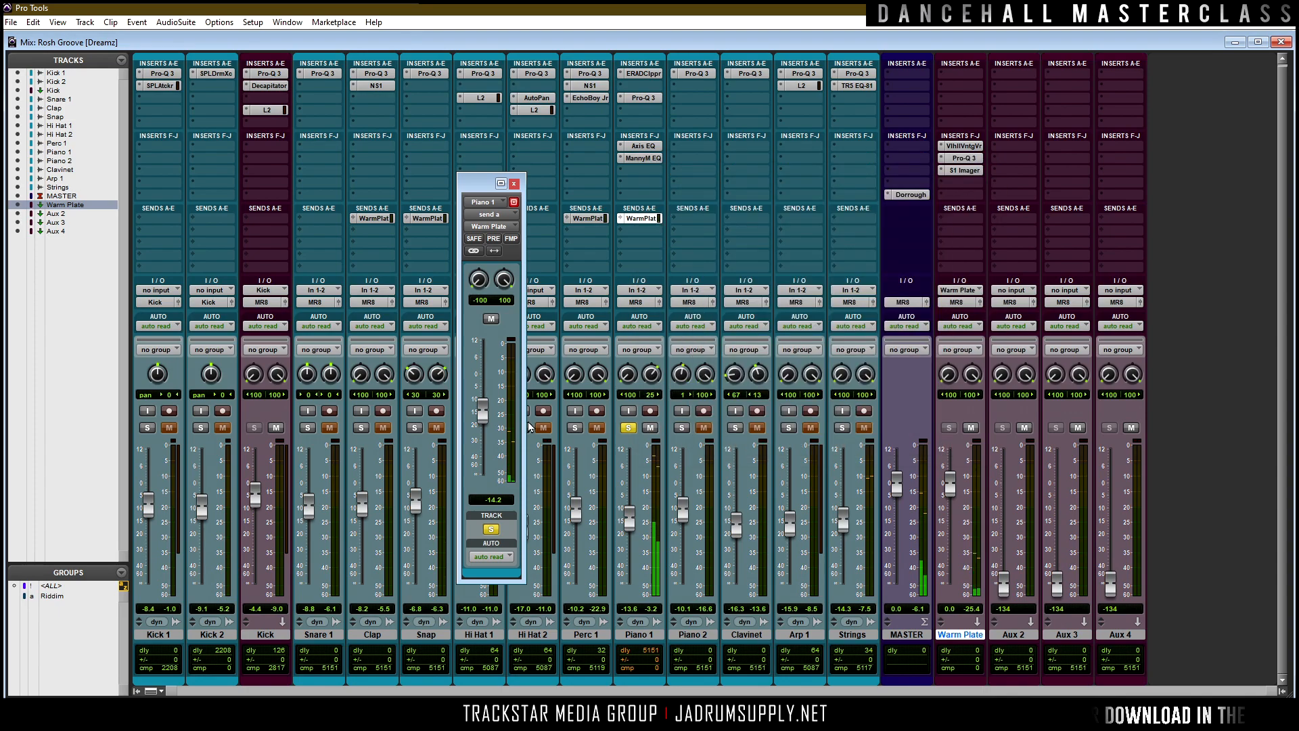
left_click(514, 183)
left_click(629, 428)
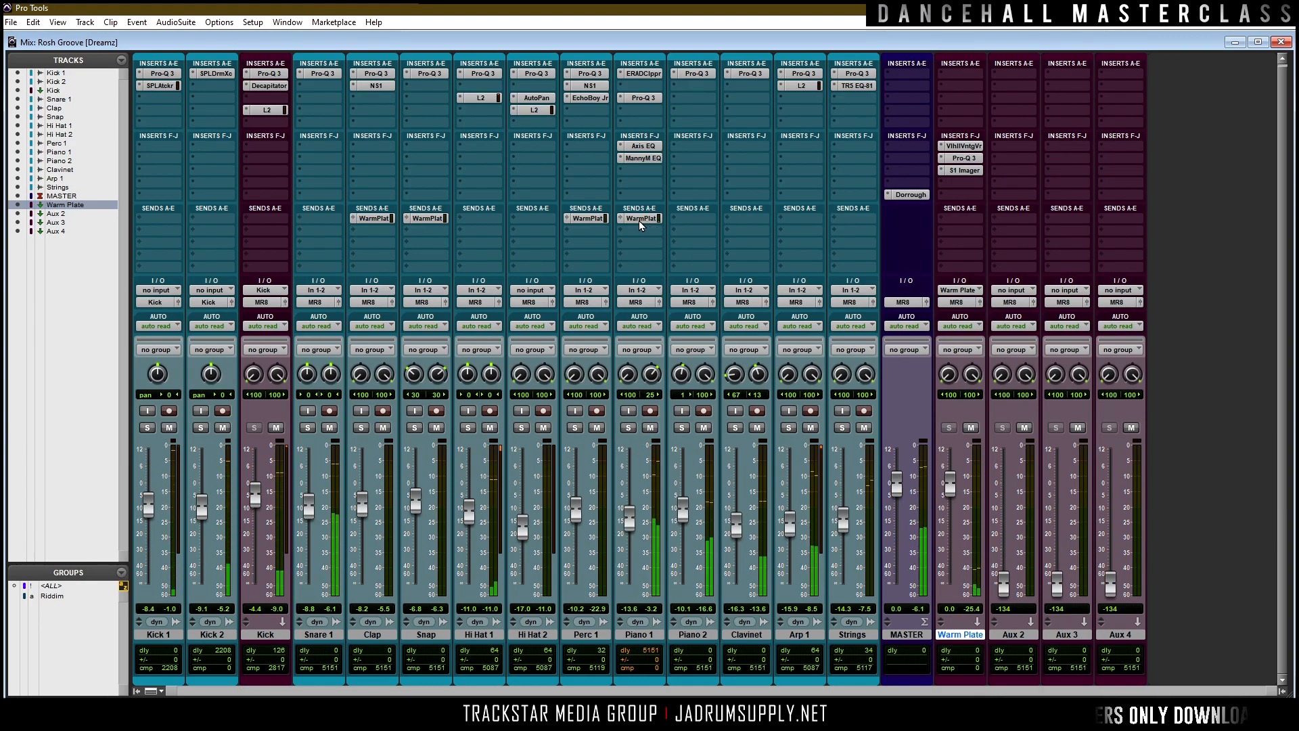
Copy the Warm Plate send to the Strings track at -9.7 dB and raise the Strings volume to -11.5 dB.
left_click(852, 218)
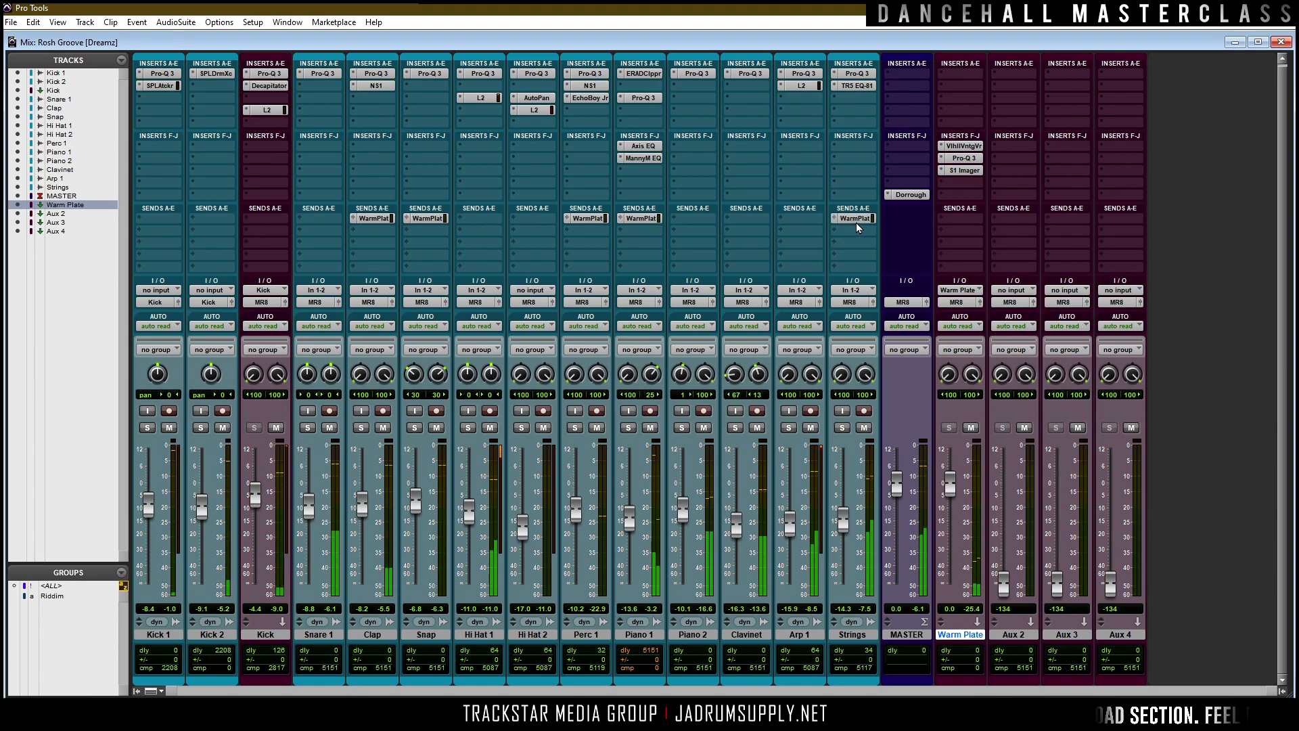
left_click(853, 218)
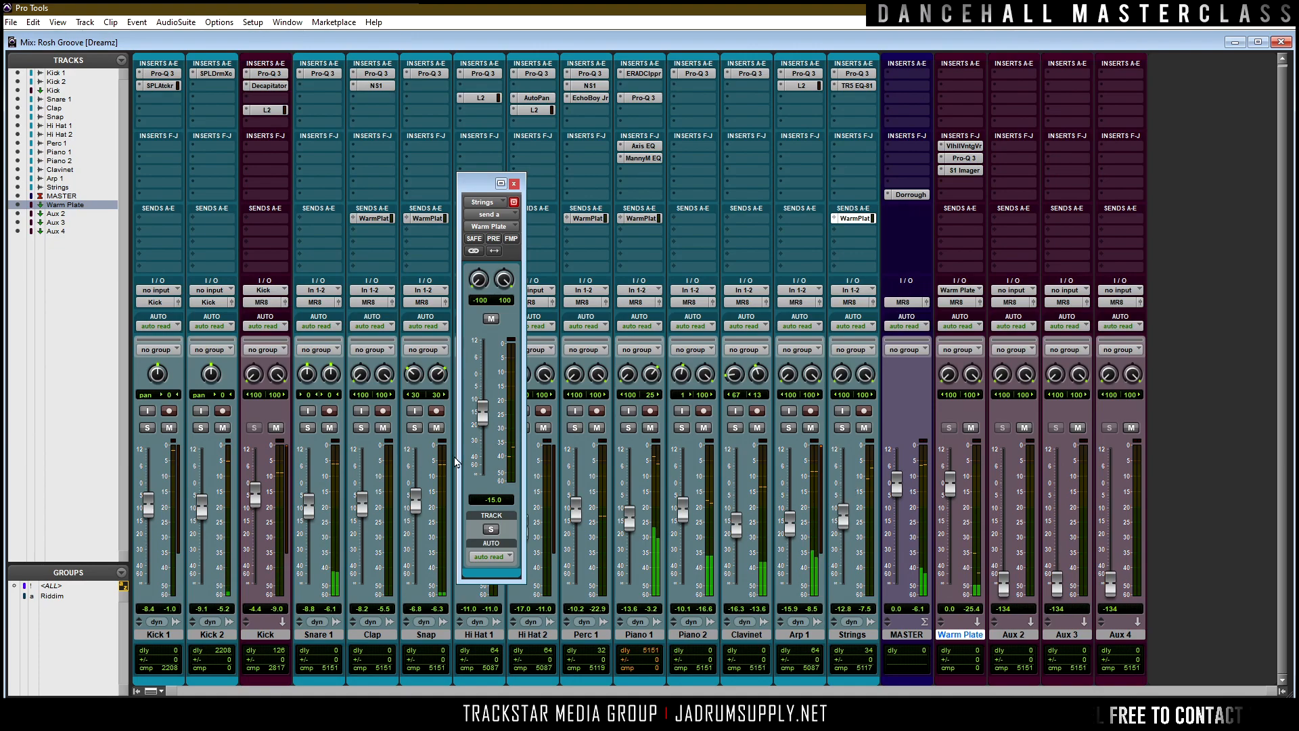
left_click_drag(482, 412, 482, 404)
left_click_drag(478, 339, 476, 309)
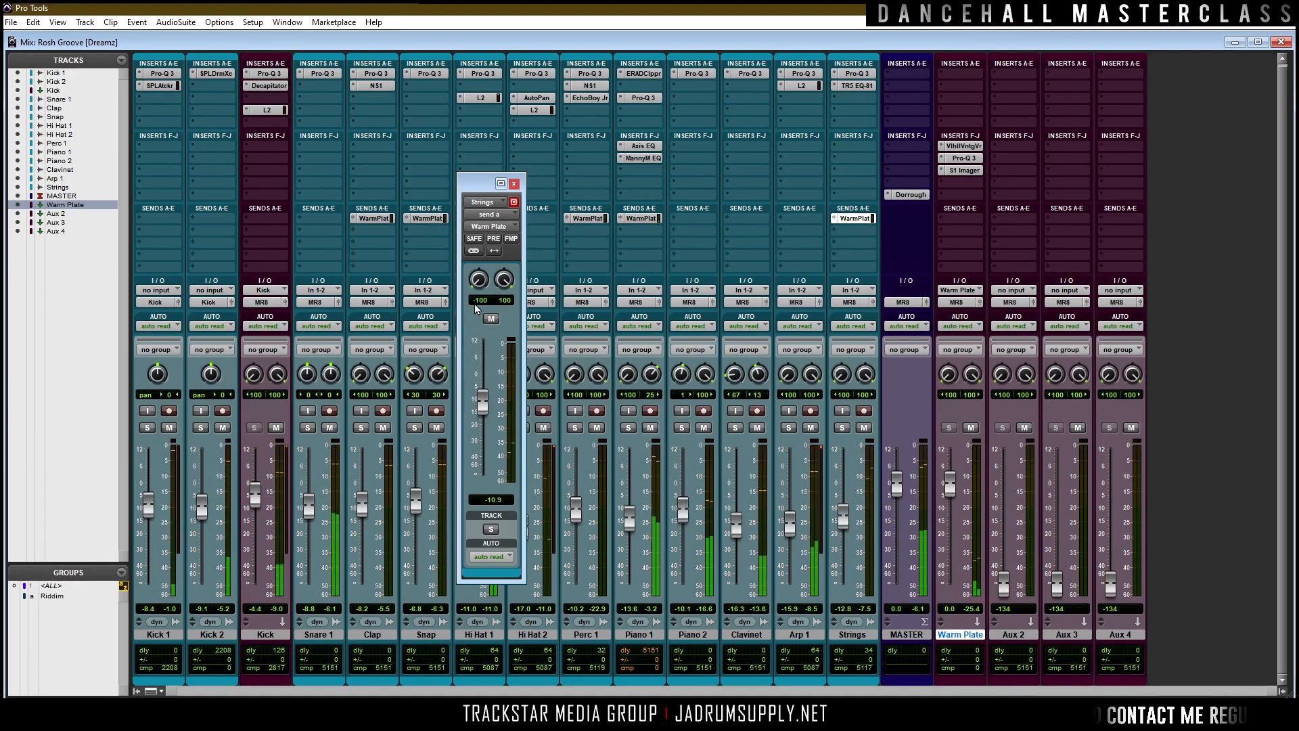
left_click_drag(481, 403, 480, 398)
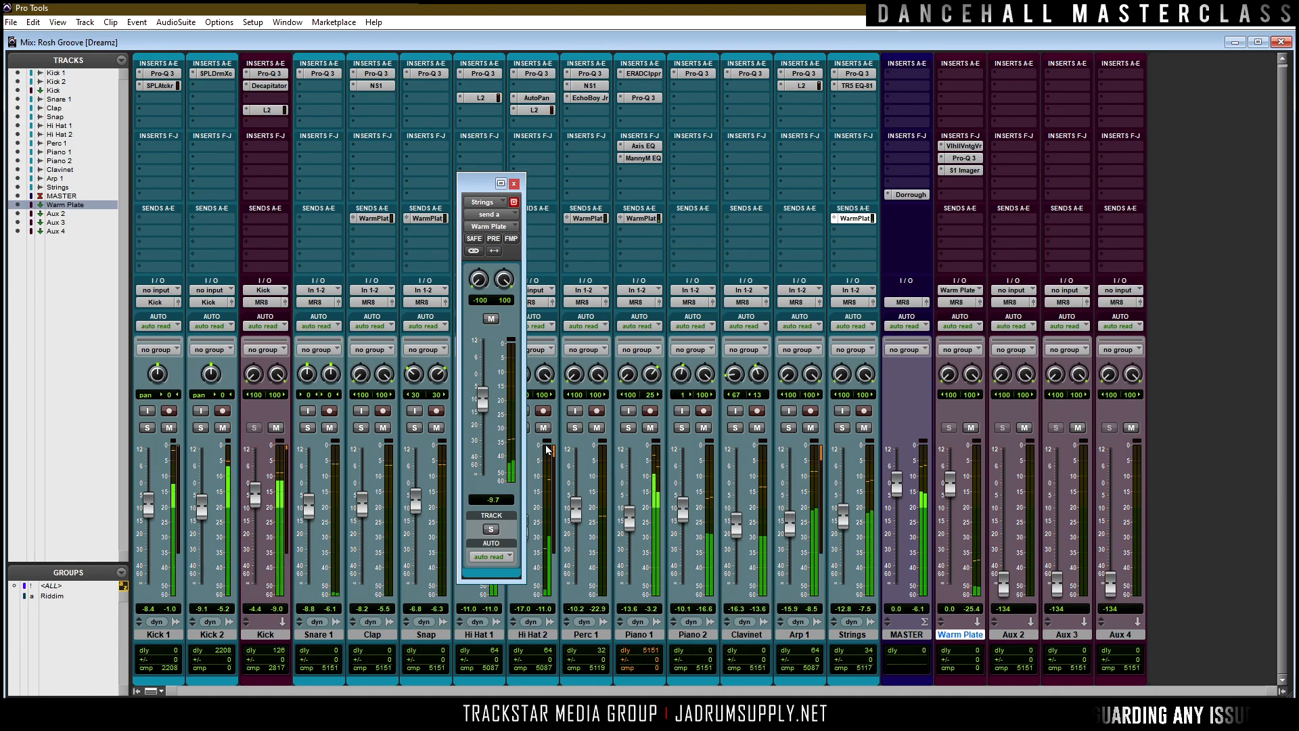
left_click_drag(843, 517, 842, 511)
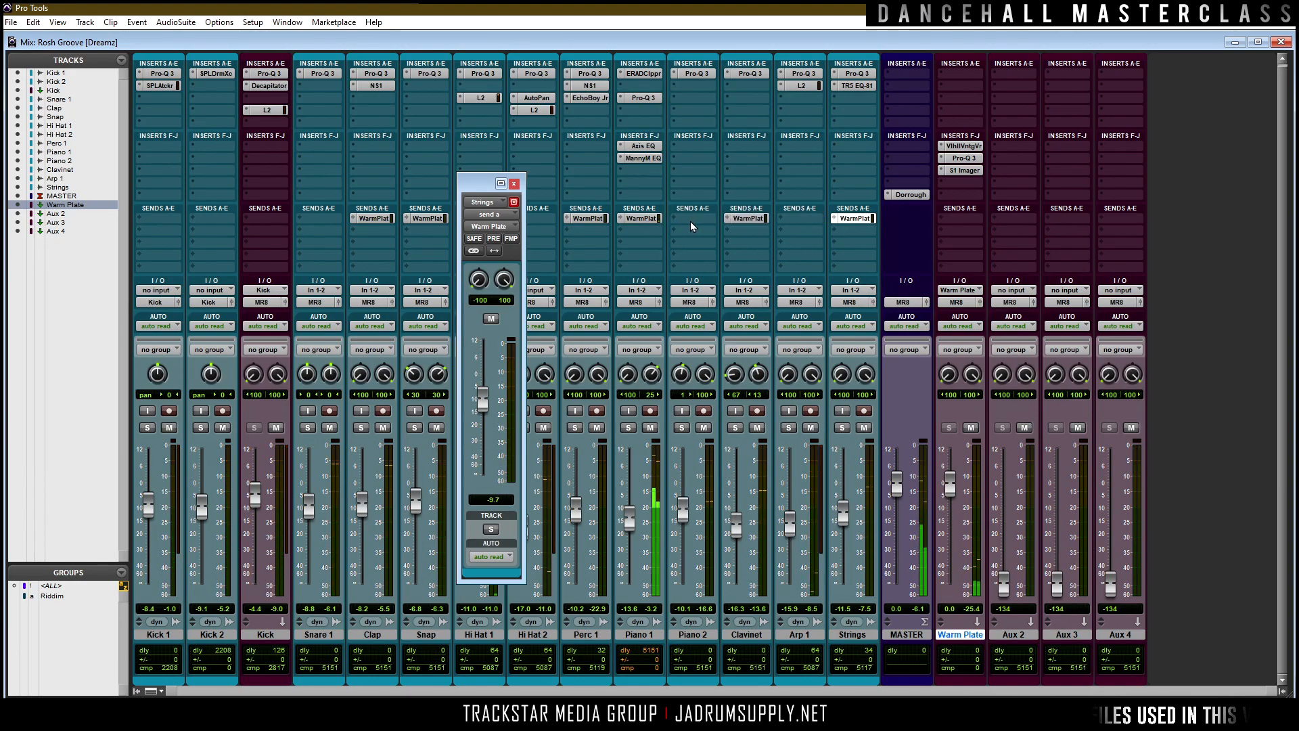
Copy the Warm Plate send to the Clavinet and Piano 2 tracks, with Piano 2's send level at -6.5 dB.
left_click_drag(691, 225, 691, 224)
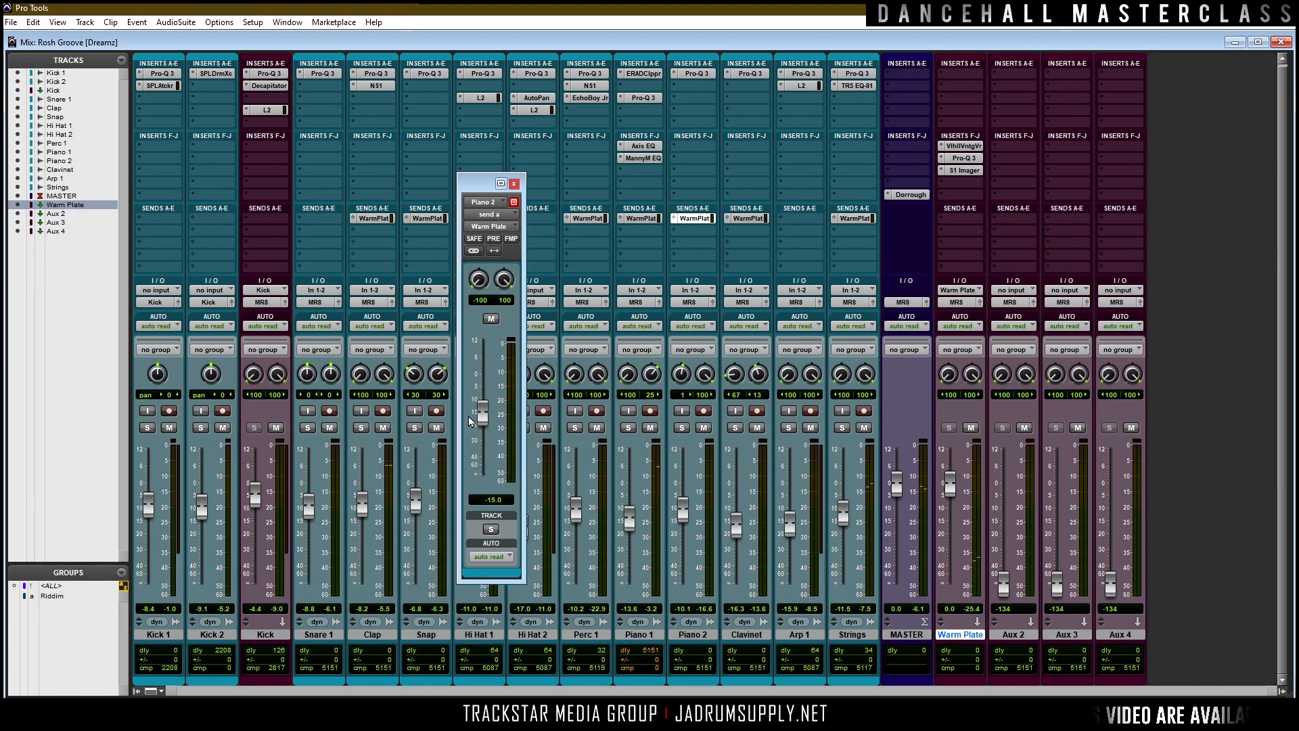
left_click_drag(490, 404, 490, 380)
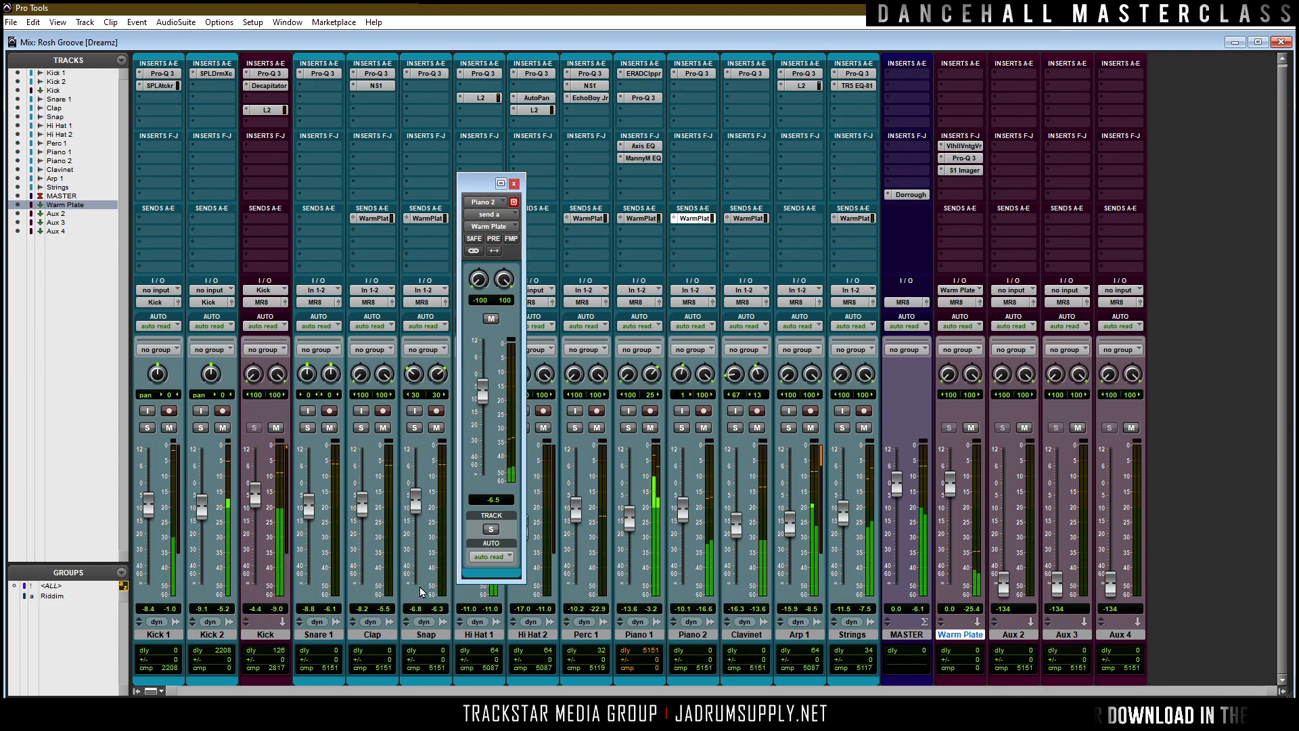
left_click_drag(477, 181, 506, 191)
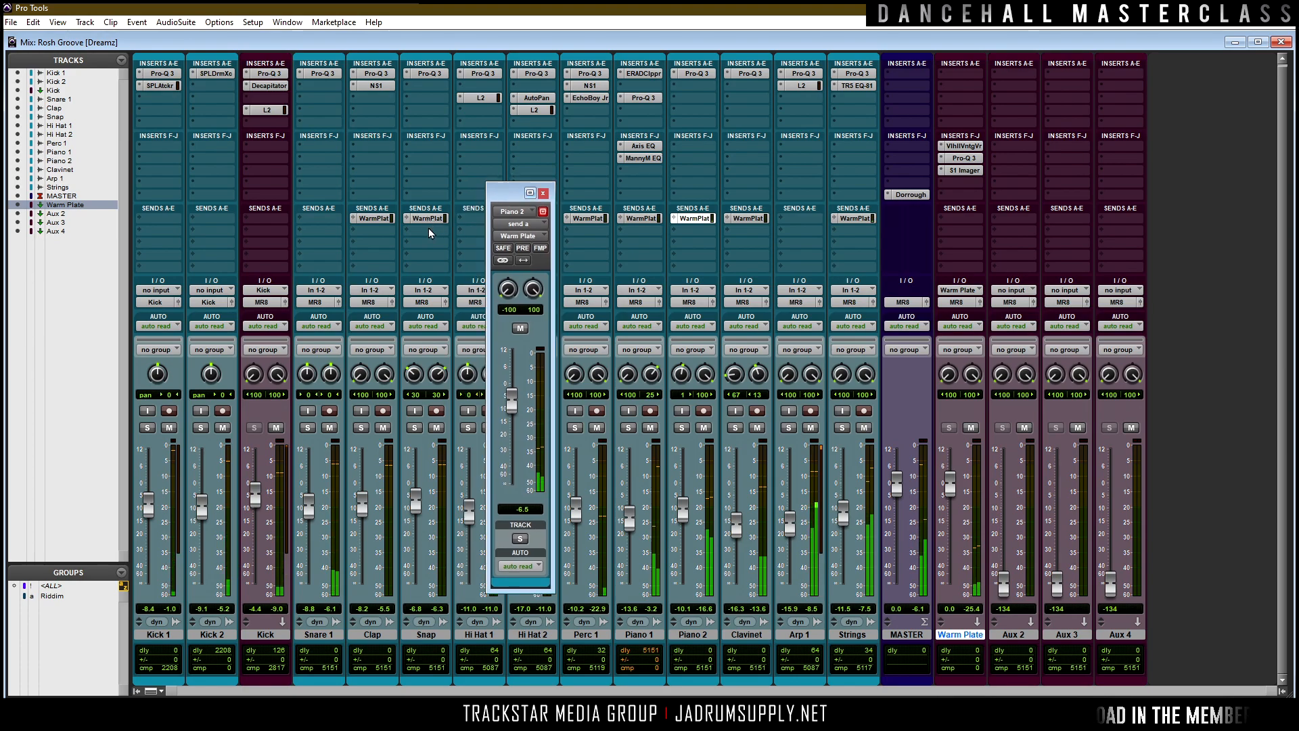
Lower the Snap's Warm Plate send to about -13.4 dB, and raise Hi Hat 1 to -9.9 dB and the Kick aux to -3.7 dB.
left_click_drag(514, 412, 515, 426)
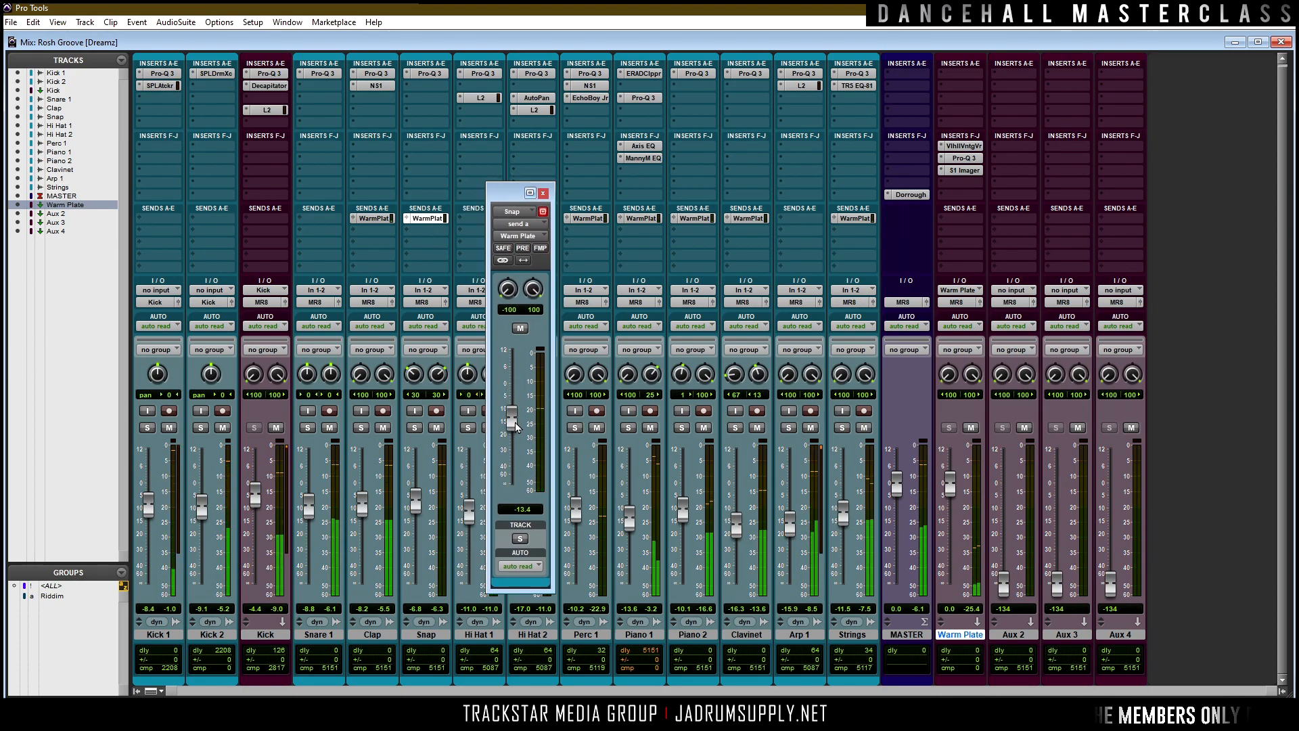
left_click(542, 193)
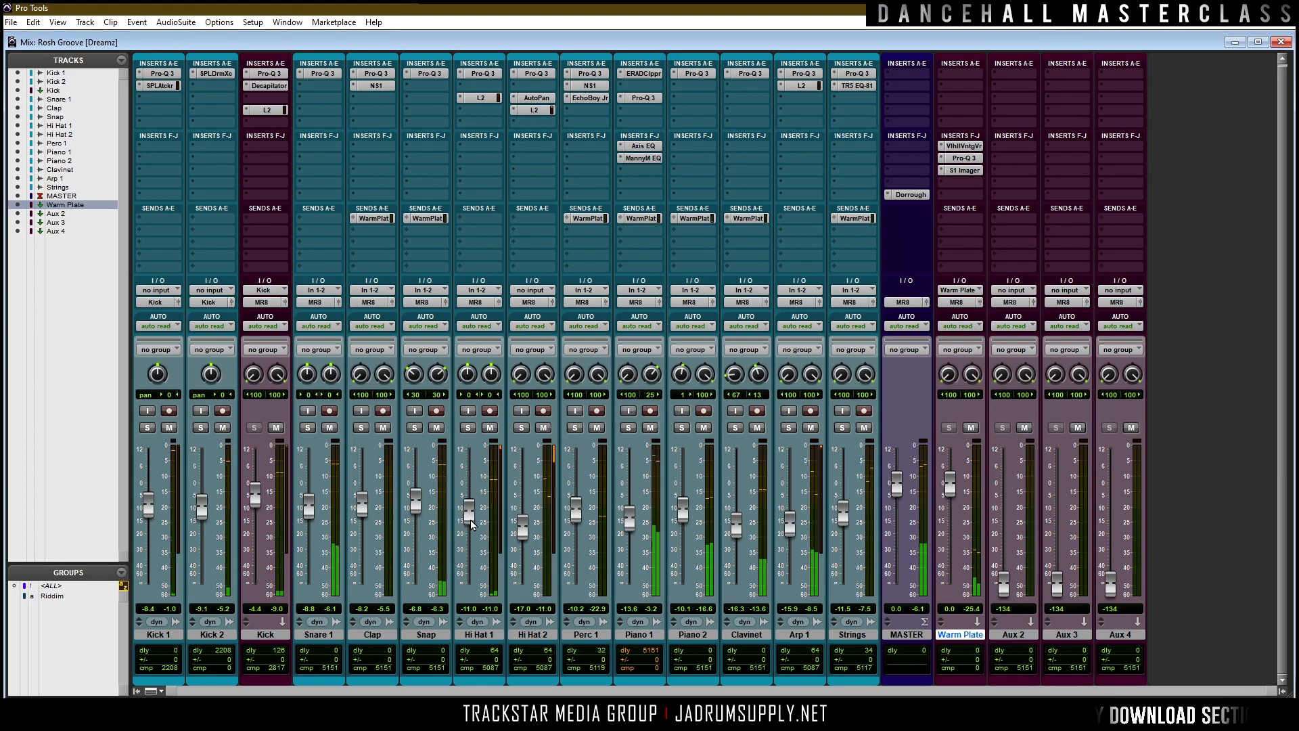
left_click_drag(252, 495, 252, 493)
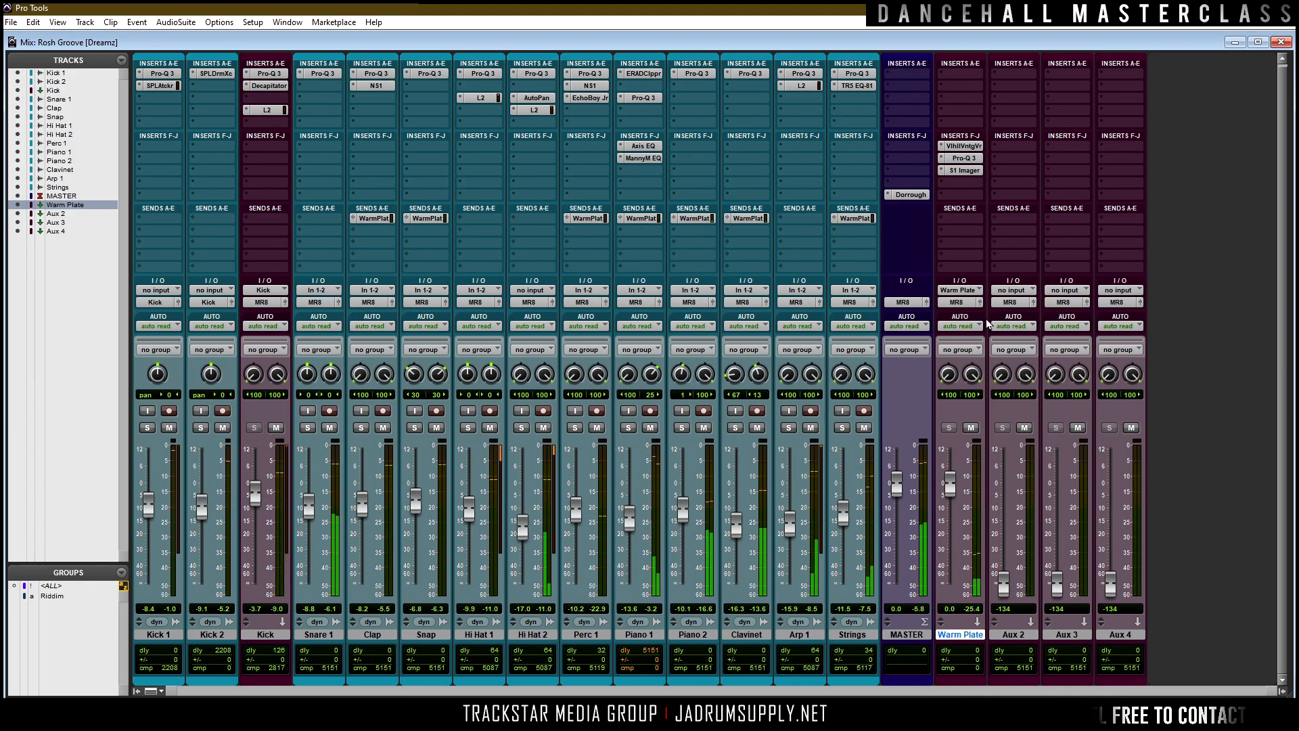
Look over the full arrangement in the Edit window and preview rosh beats groove_Purity_2 from the Rosh Groove folder in File Explorer.
left_click(1279, 41)
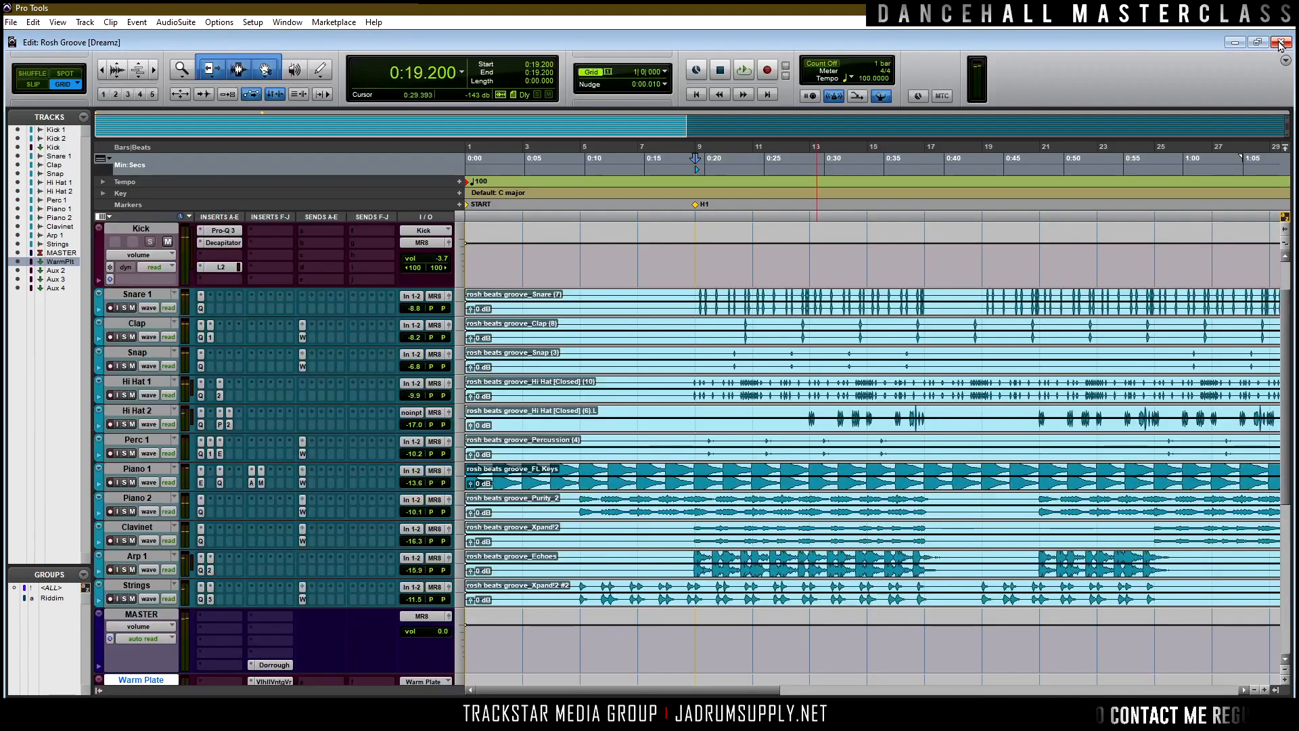
key("r")
key("r")
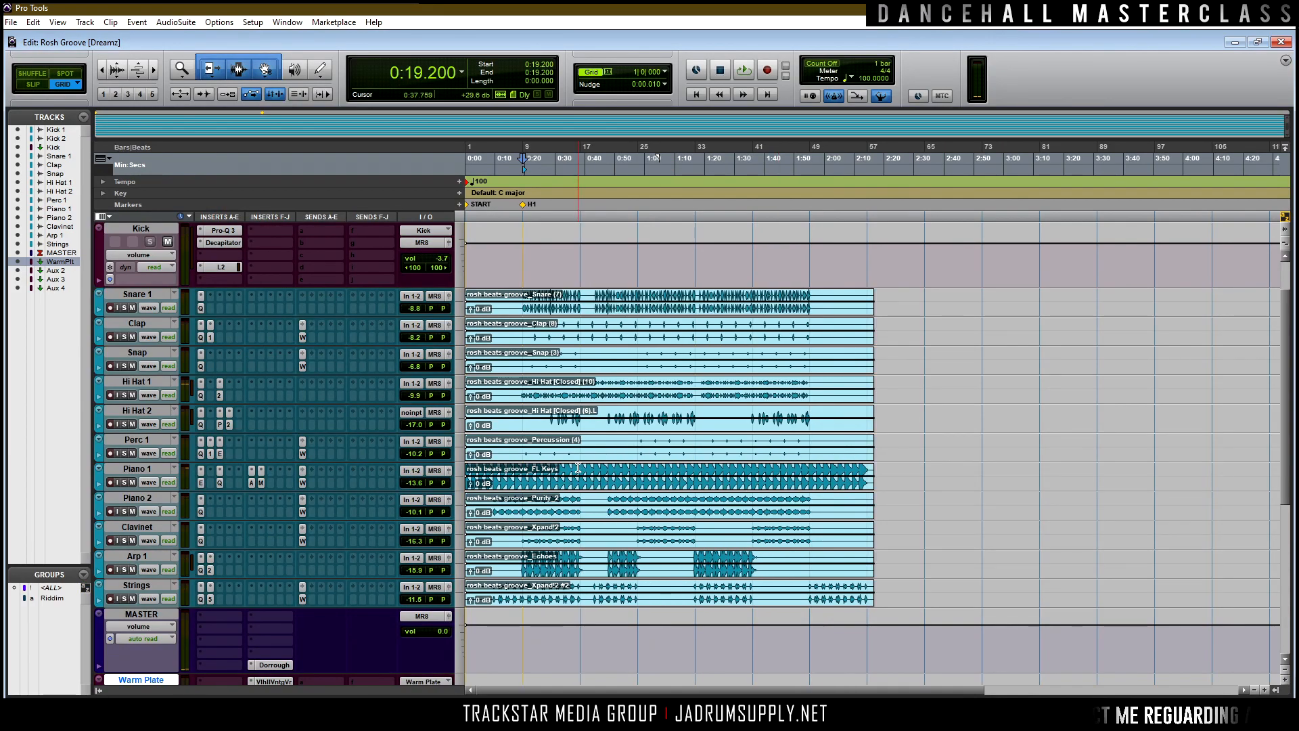
scroll(622, 465, "up", 2)
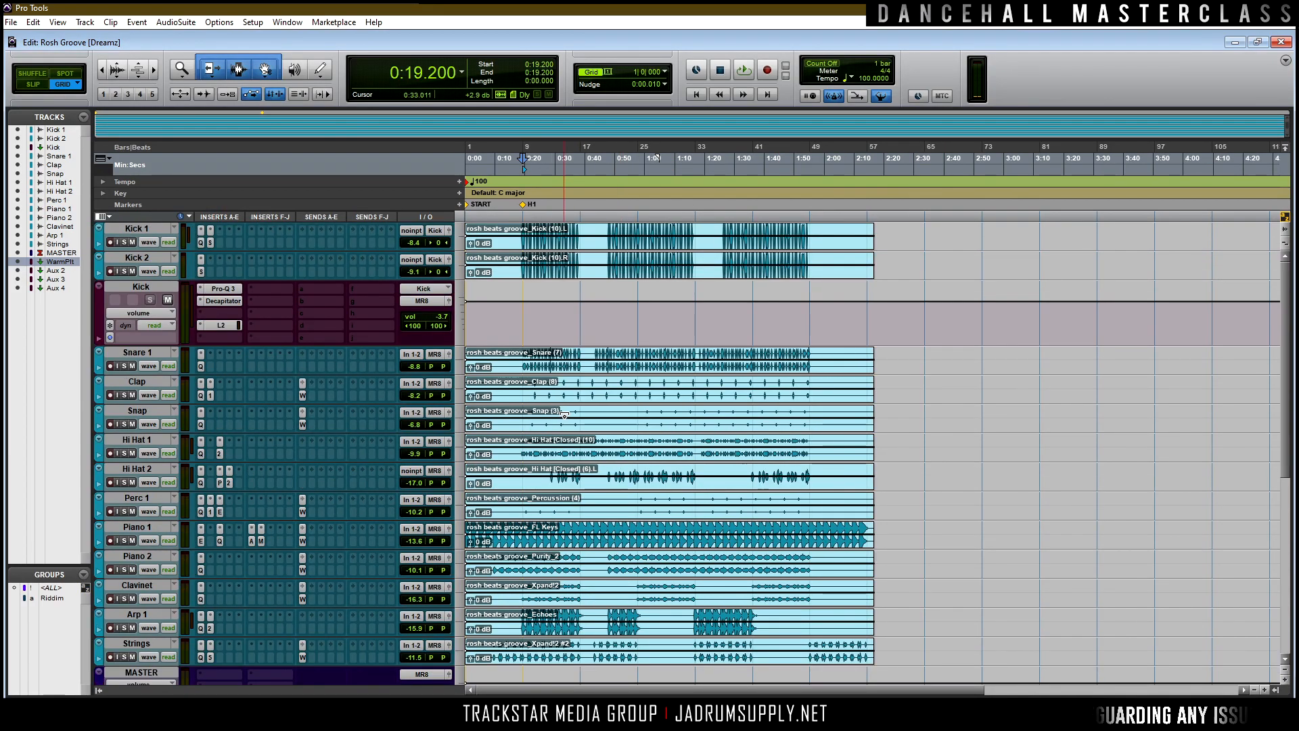
scroll(569, 412, "down", 8)
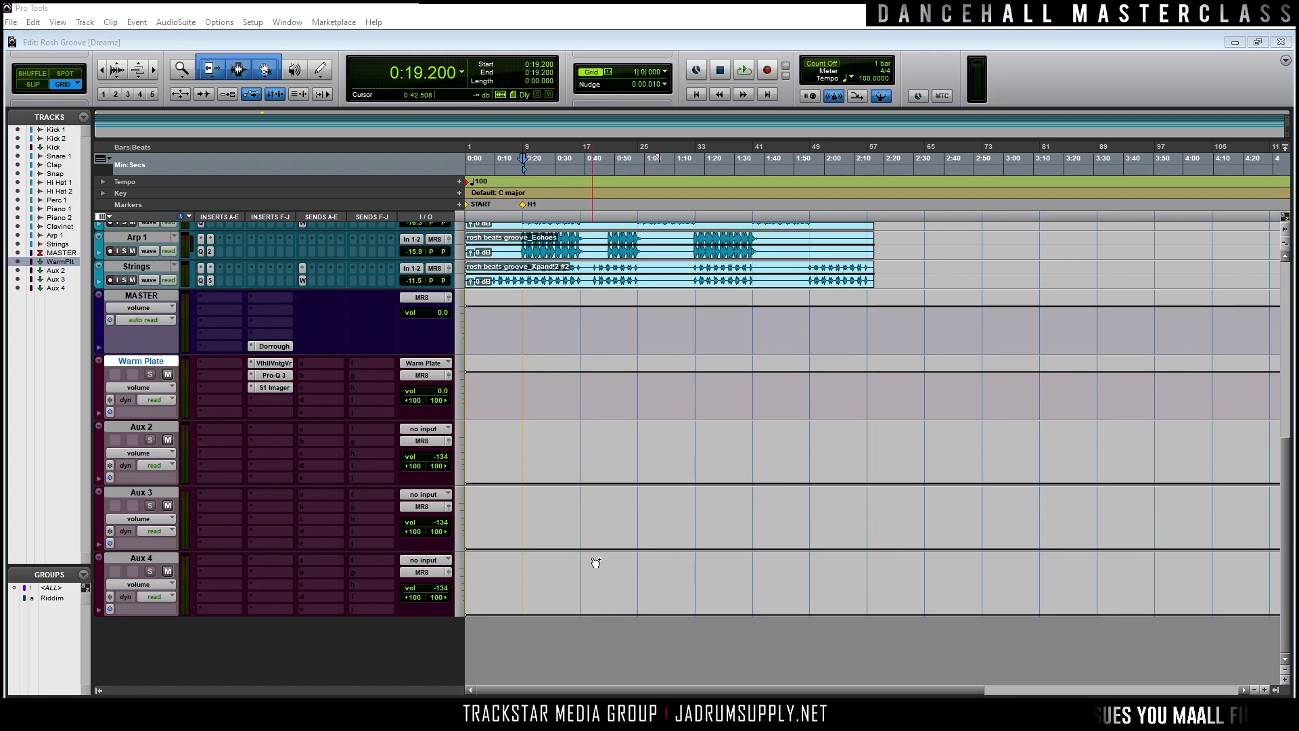
key("alt+Tab")
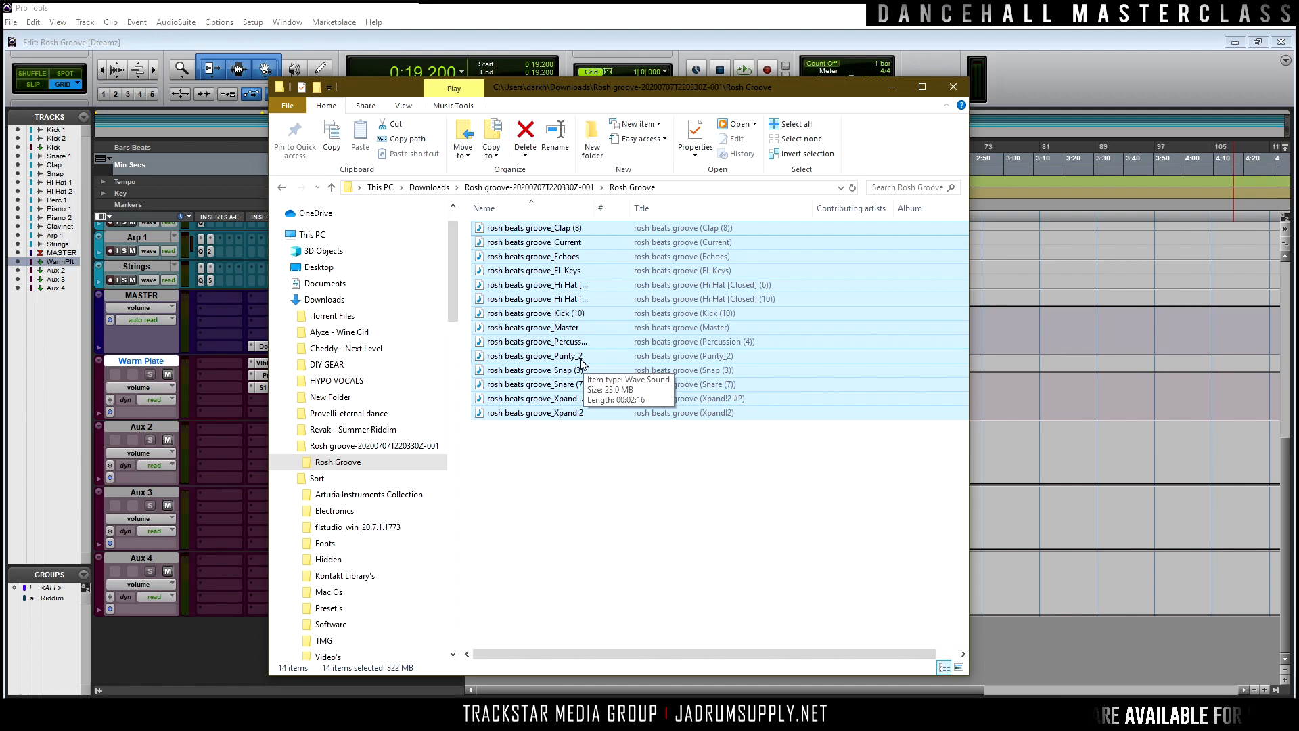
double_click(570, 357)
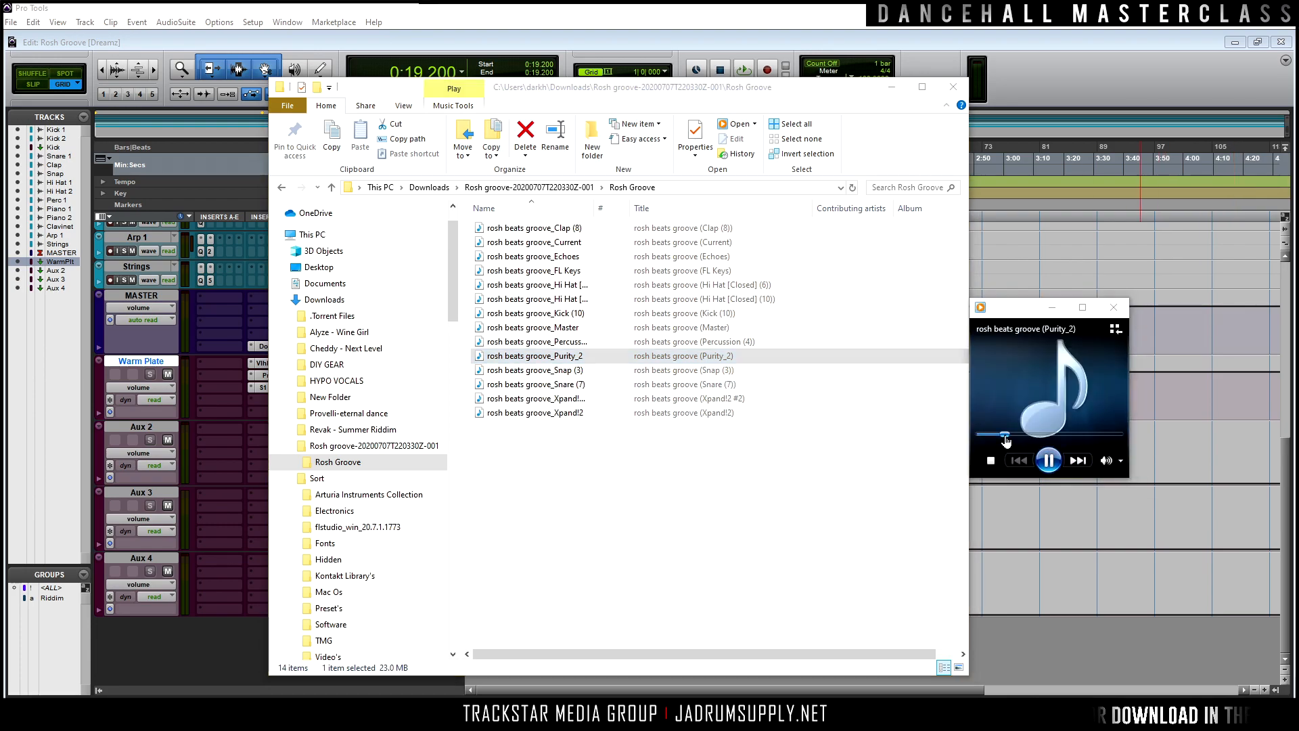
left_click(1106, 314)
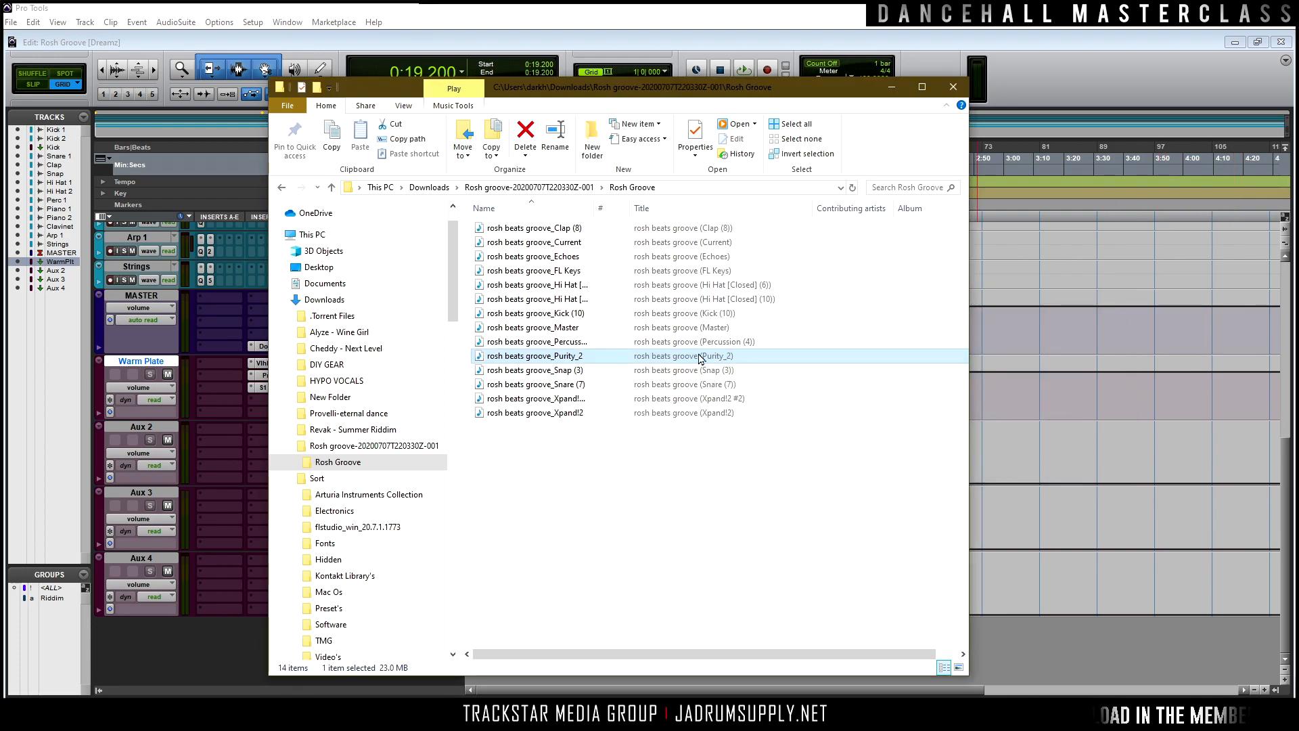
left_click(891, 87)
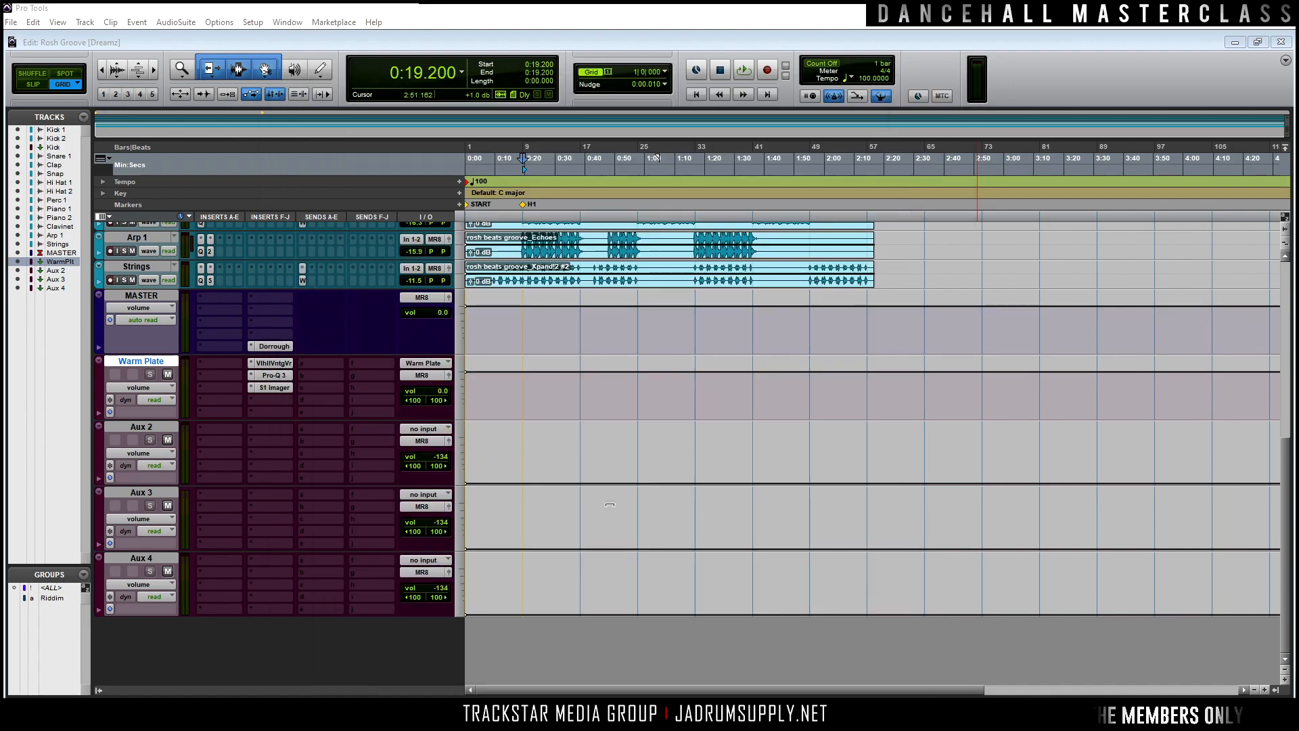
Play the beat from the H1 marker and raise the Kick aux volume to -3.3 dB in the mixer.
scroll(686, 406, "up", 8)
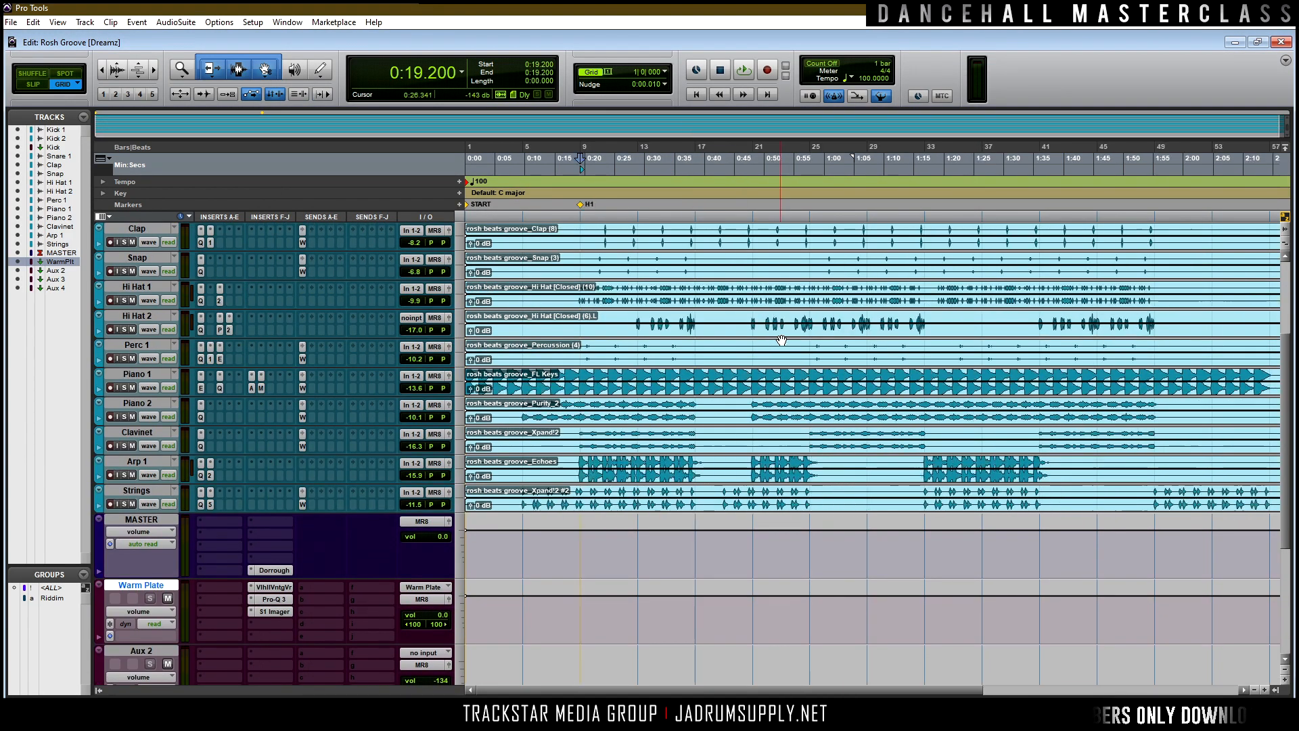
key("ctrl+bracketleft")
key("space")
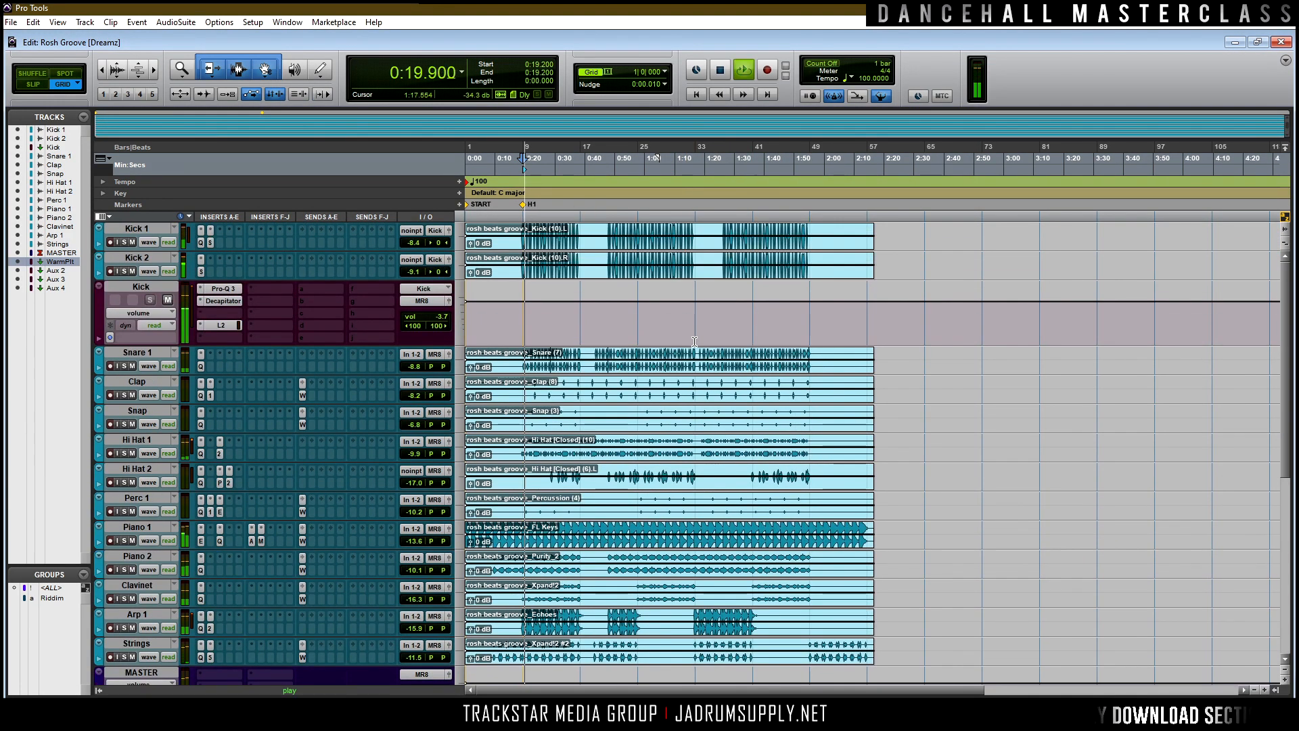
key("ctrl+equal")
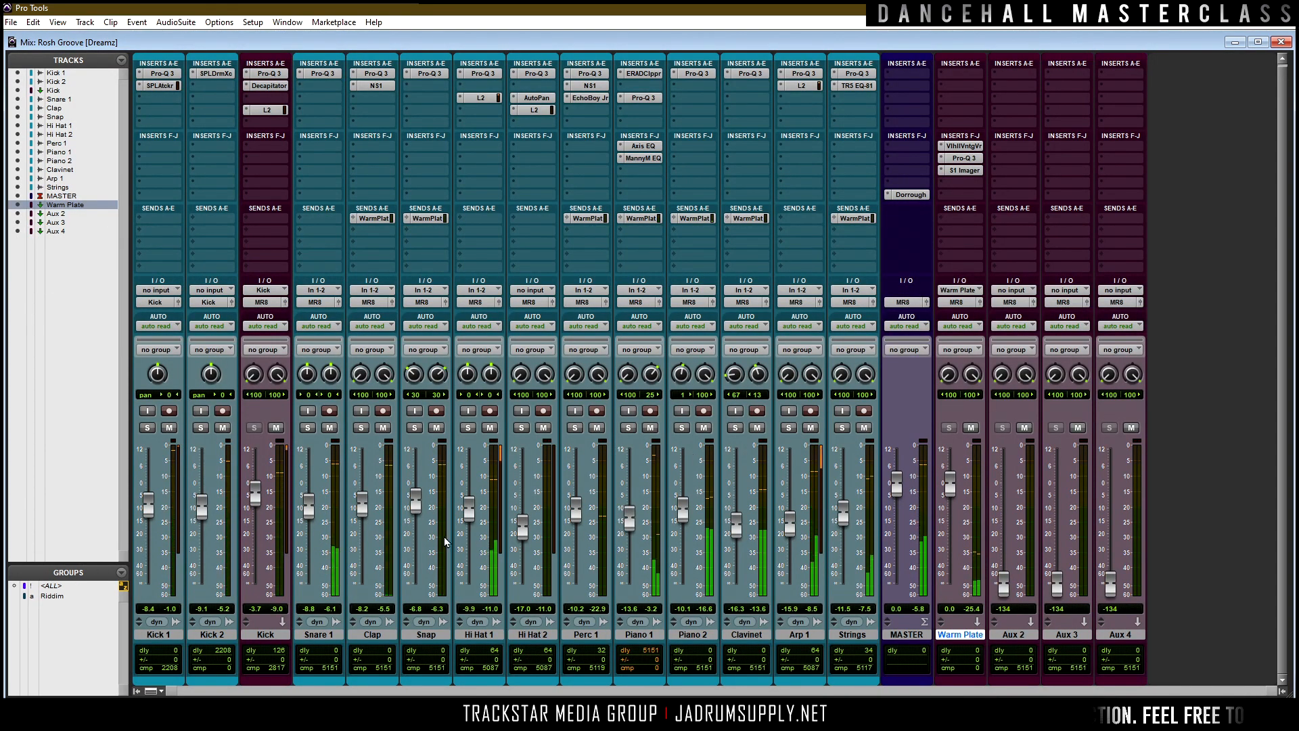
left_click_drag(250, 496, 248, 494)
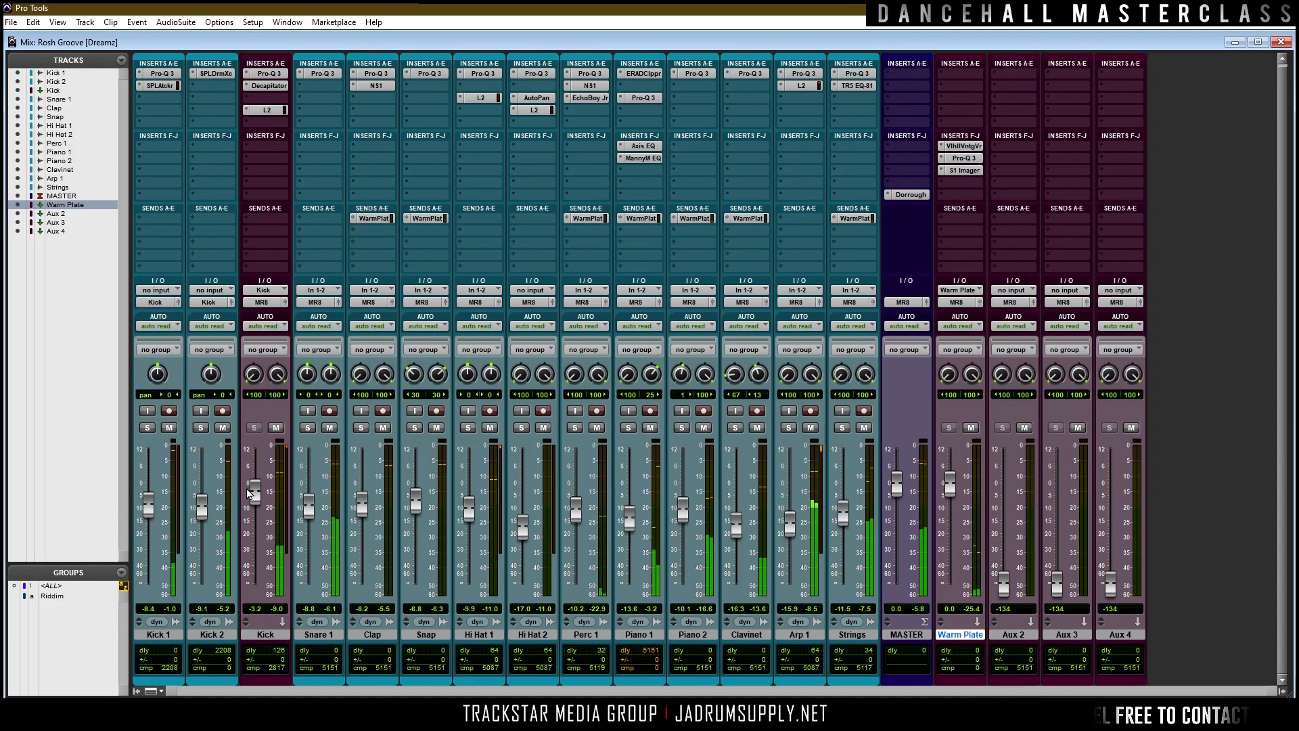
scroll(845, 137, "up", 1)
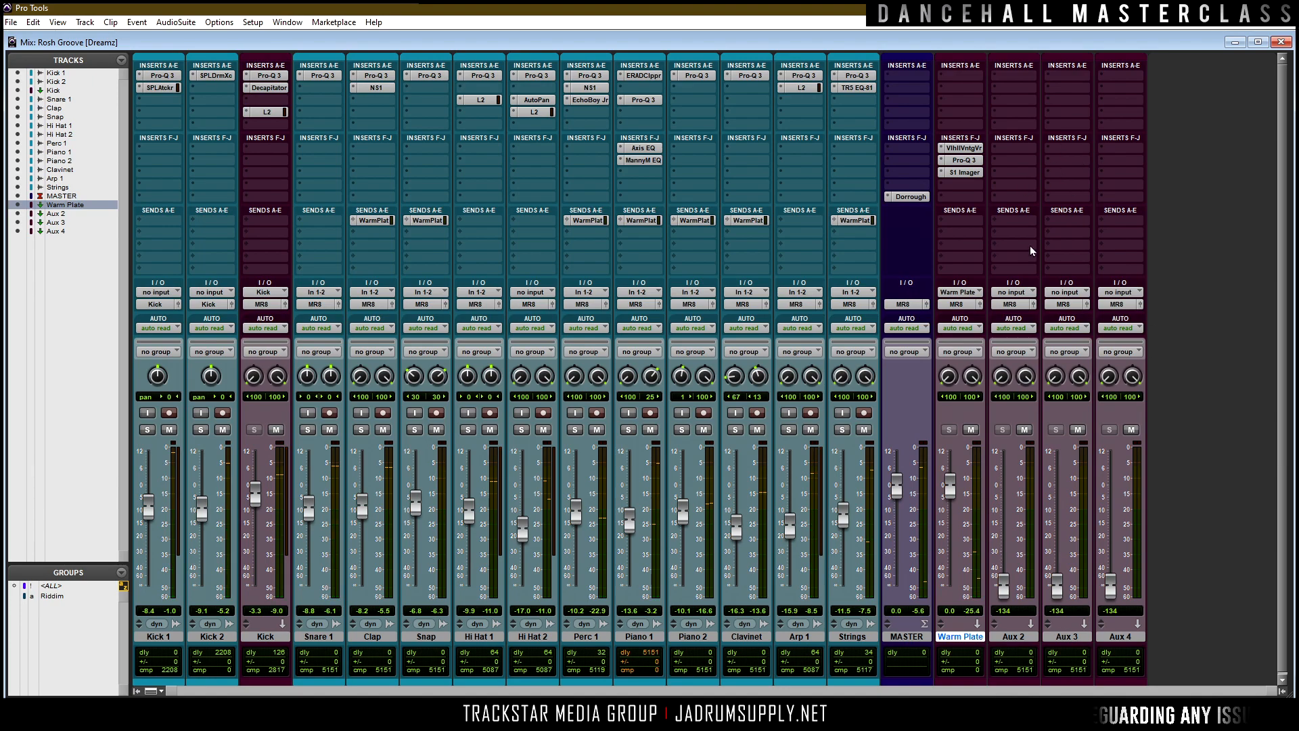
Insert a stereo FabFilter Pro-Q 3 on the MASTER track and load the Master Filter preset from the V2 Preset Folder.
left_click(906, 78)
mouse_move(961, 102)
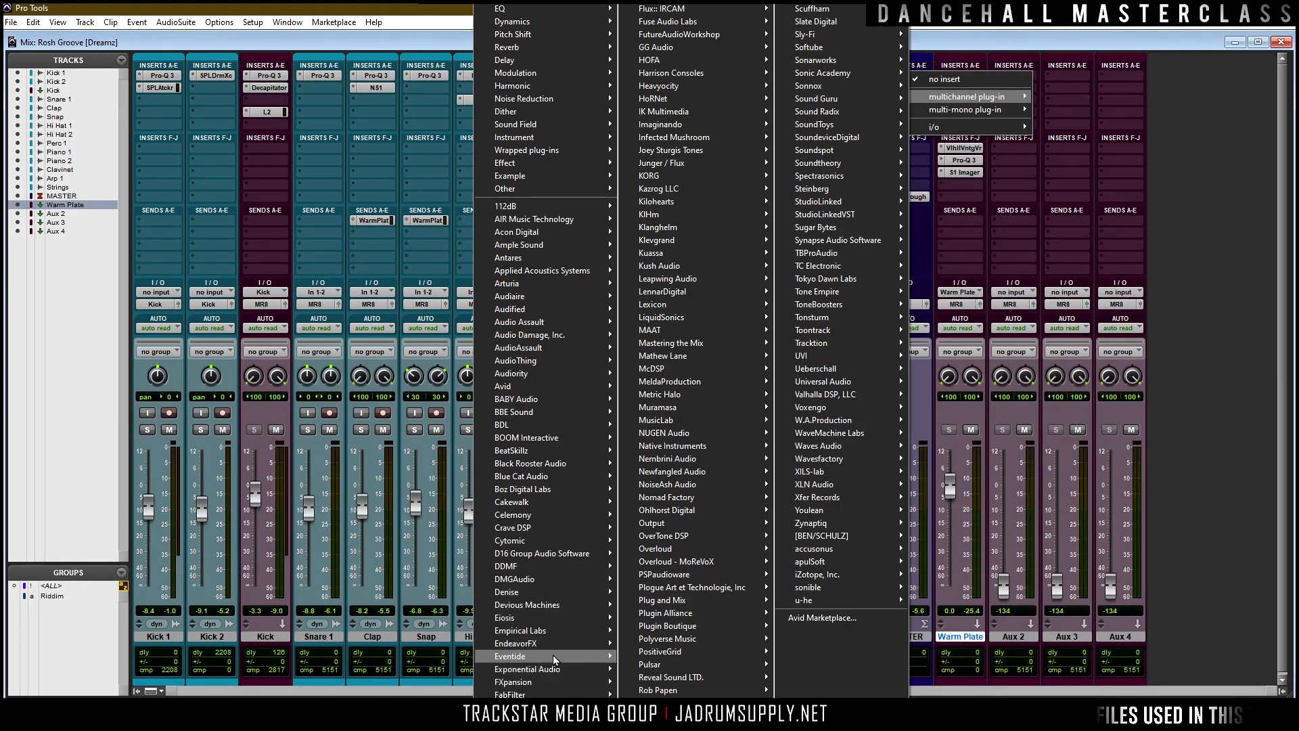
mouse_move(556, 694)
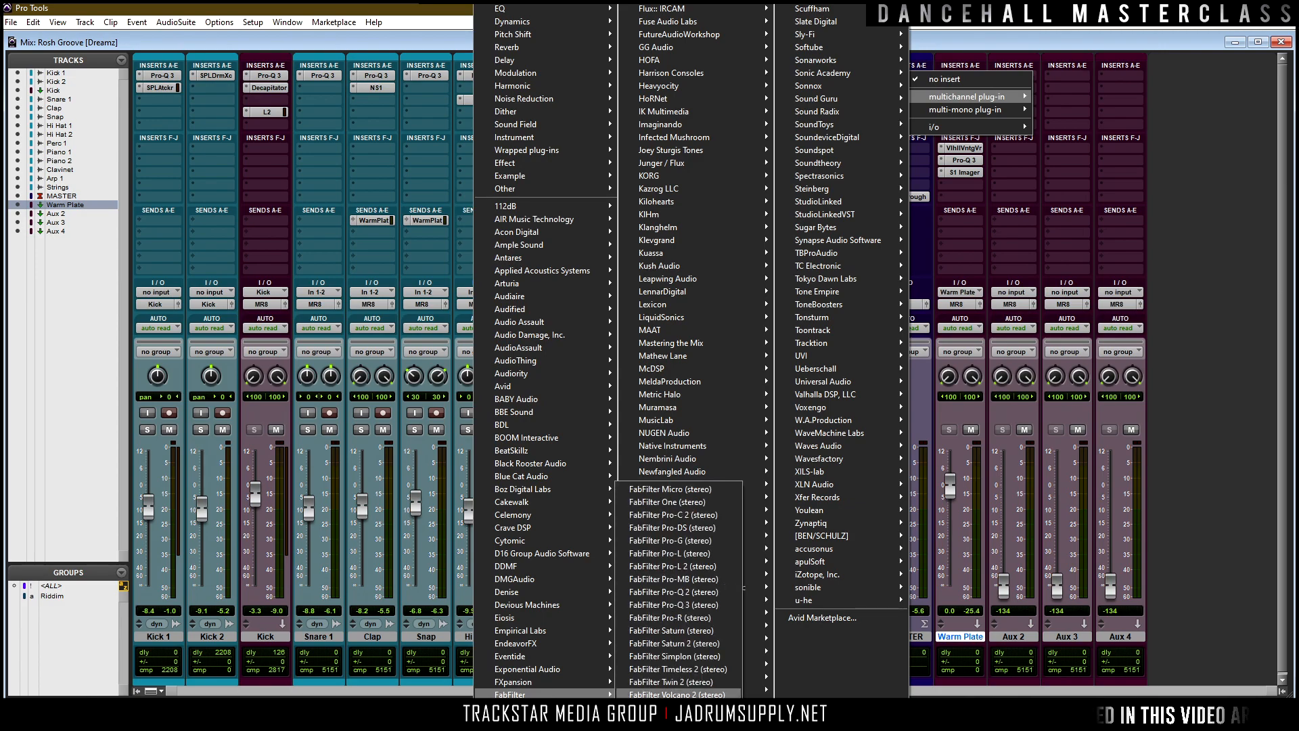
left_click(710, 605)
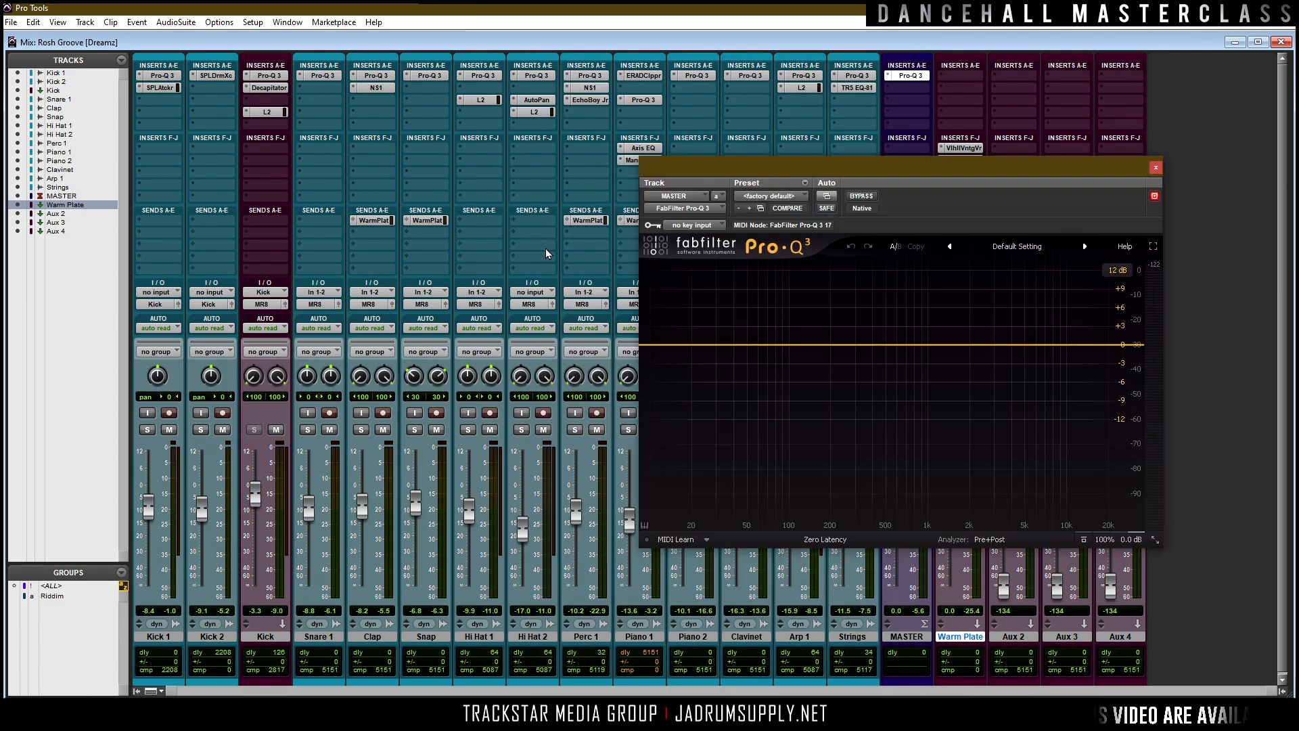
left_click(1020, 246)
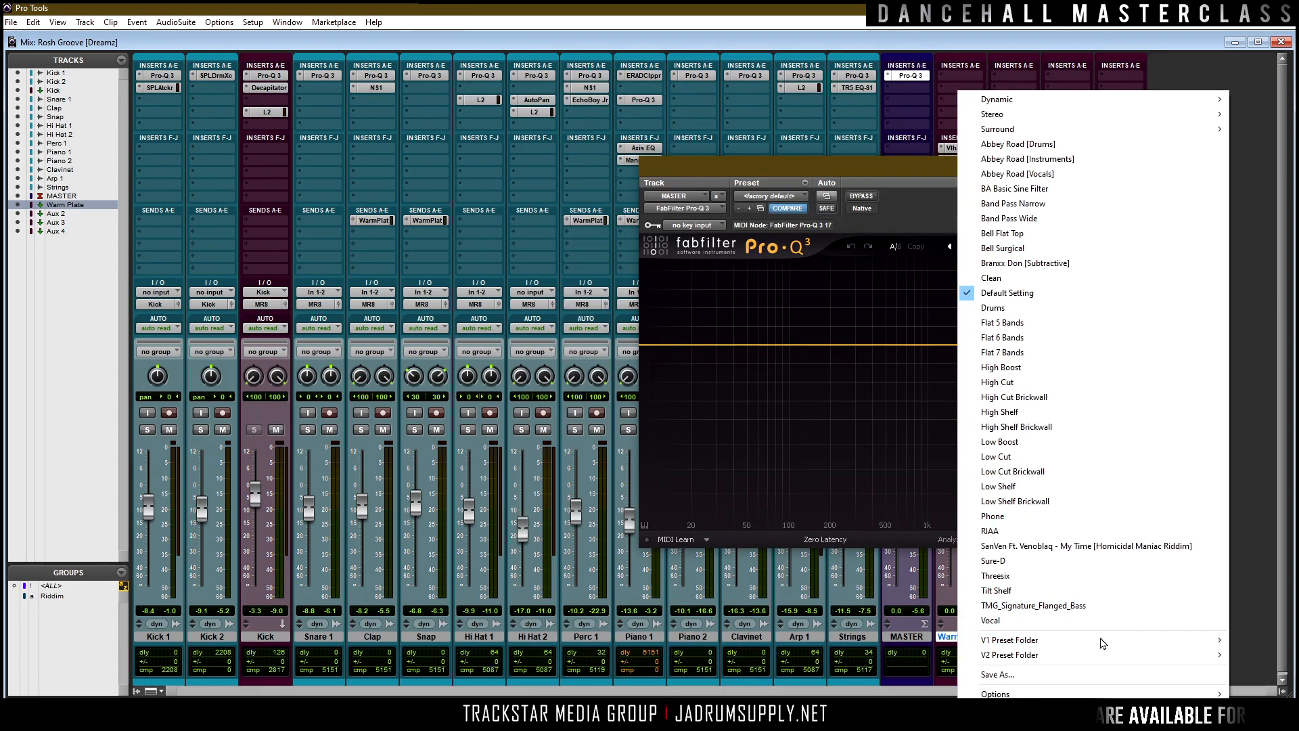
mouse_move(1100, 660)
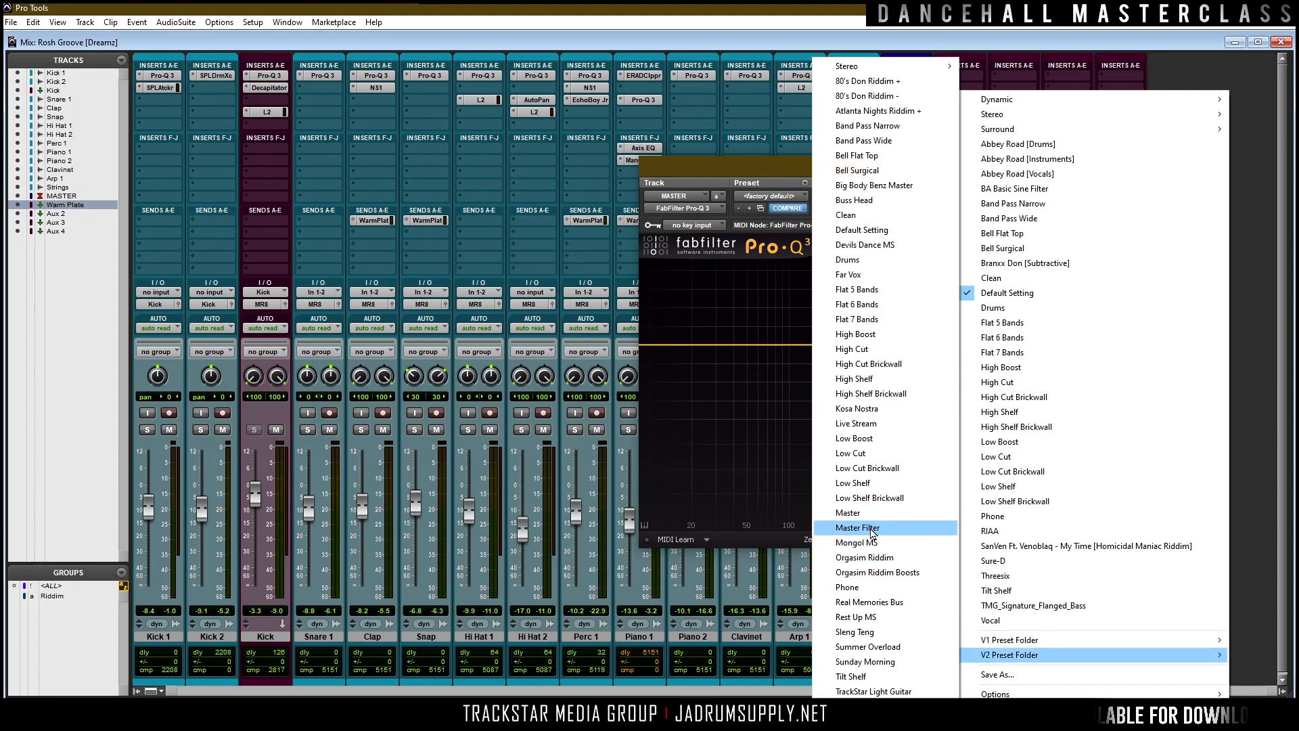
left_click(870, 529)
Set both the 30 Hz low cut and the 19650 Hz high cut on the master EQ to 36 dB/oct.
left_click(716, 345)
left_click(712, 324)
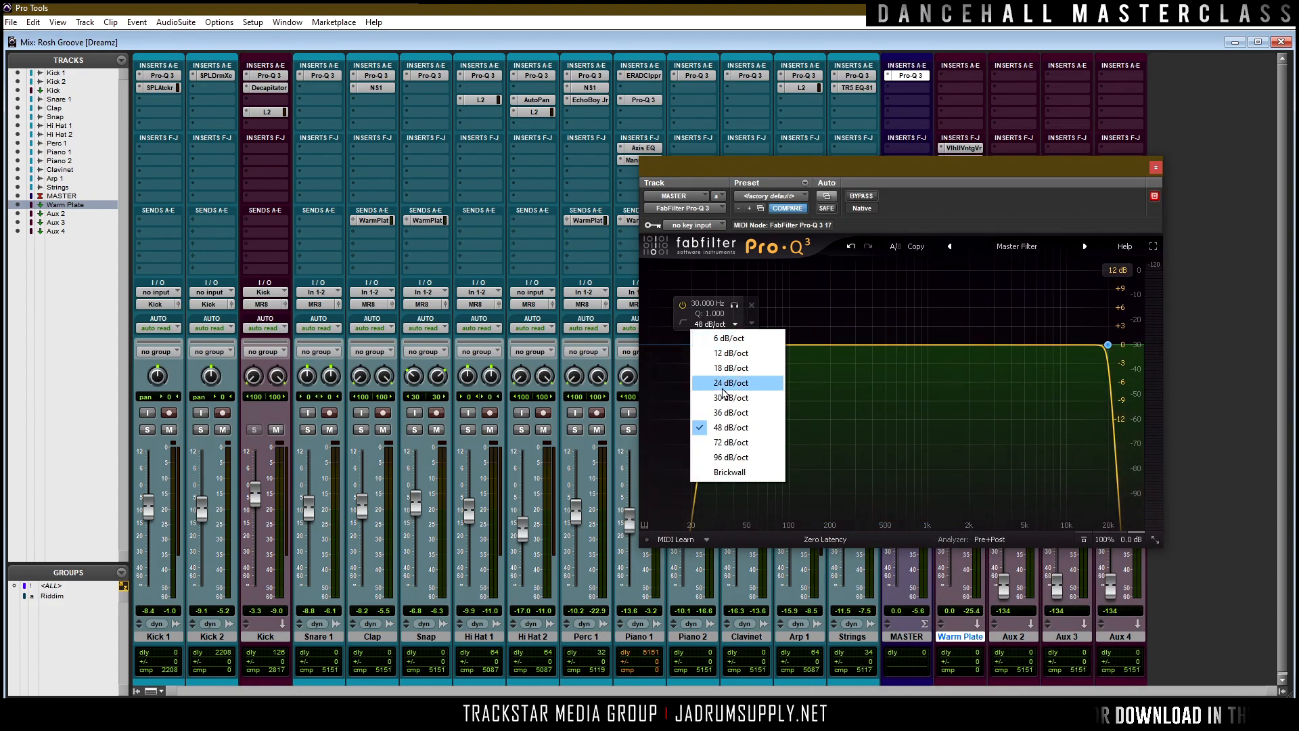
left_click(723, 412)
left_click(1108, 345)
left_click(1059, 324)
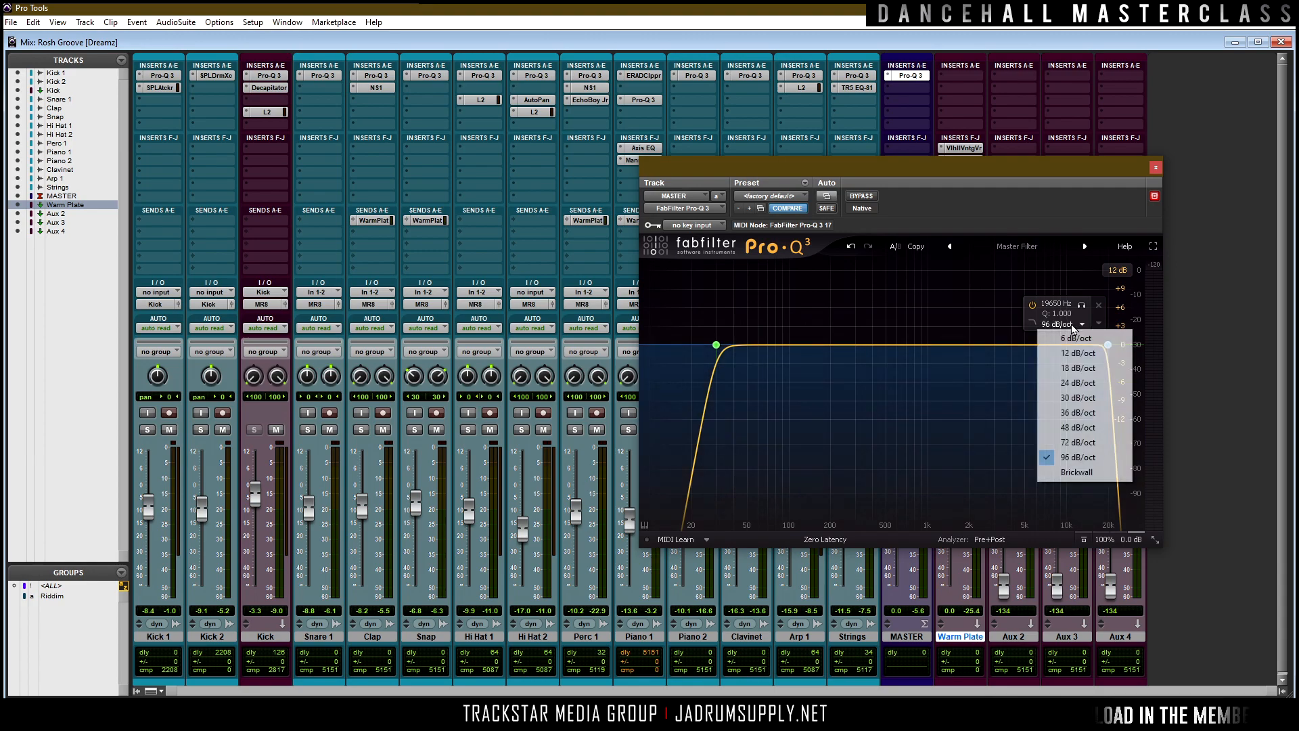
left_click(1084, 410)
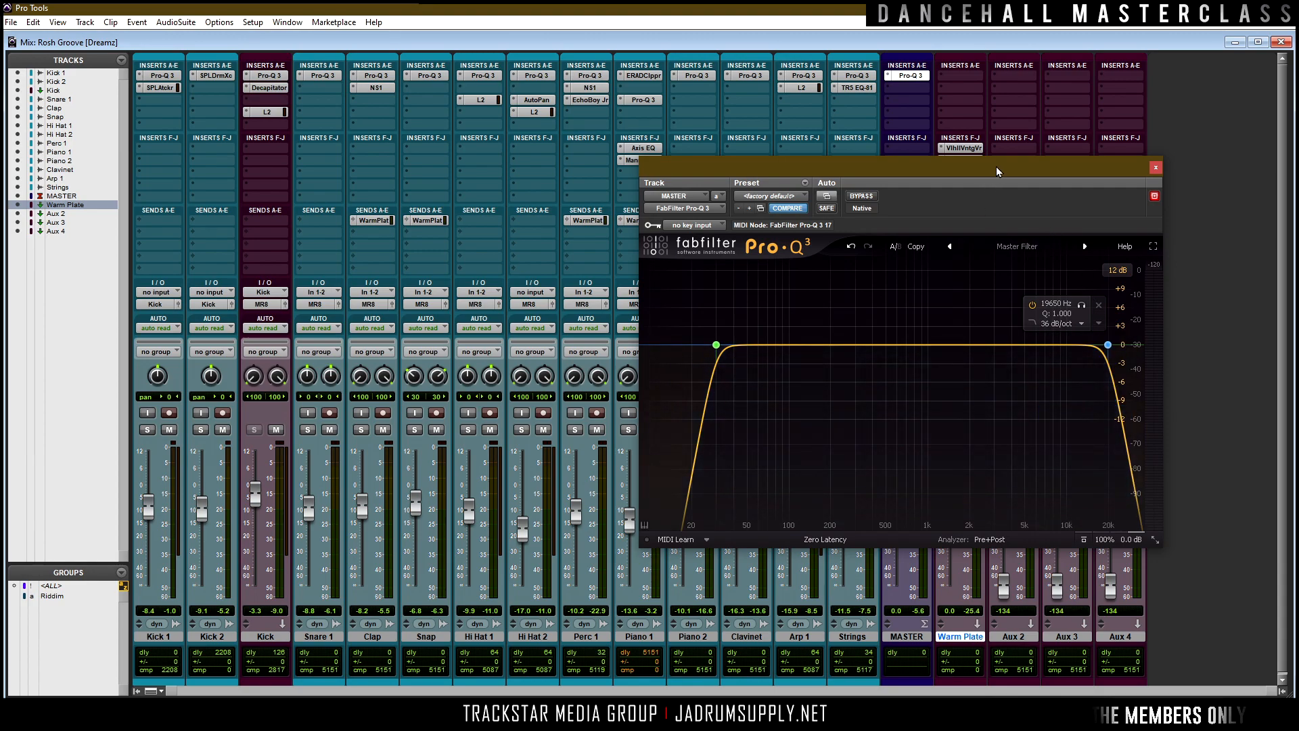
left_click_drag(996, 167, 763, 159)
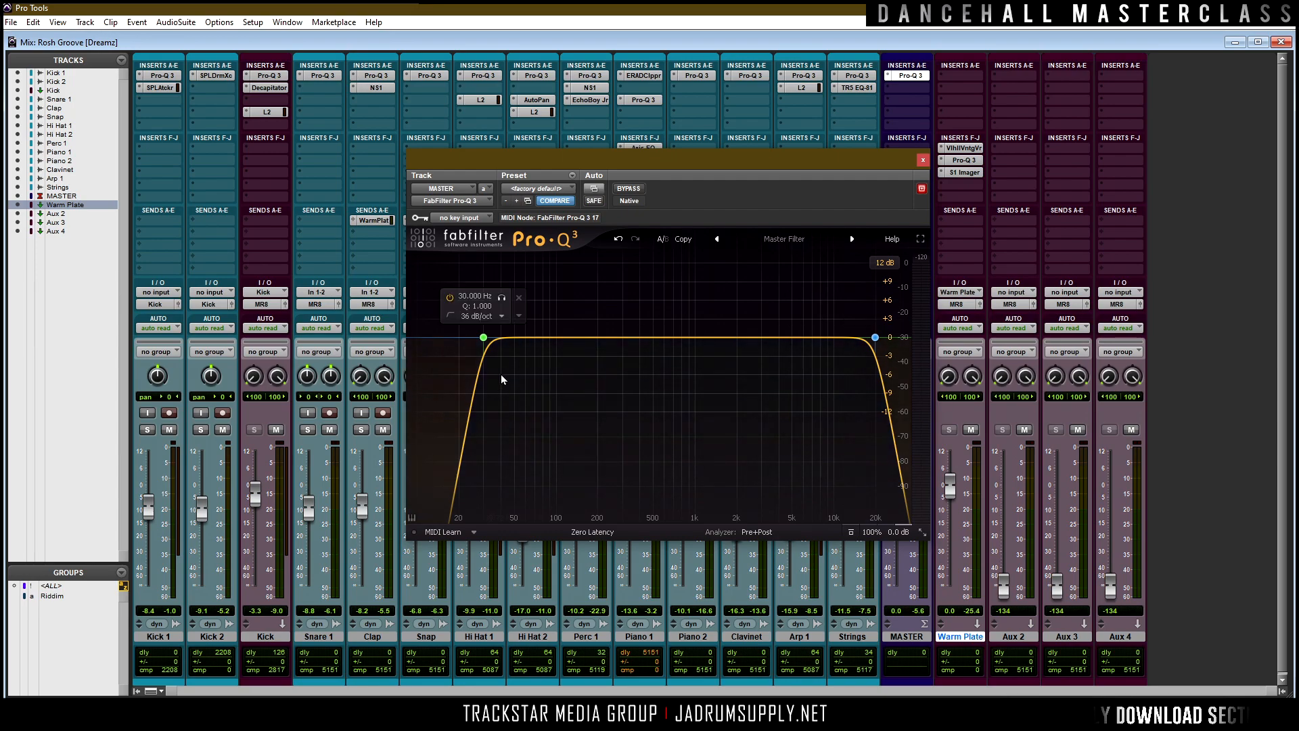
left_click(922, 160)
Insert Plugin Alliance's bx_townhouse buss compressor on the MASTER track's second insert.
left_click(895, 86)
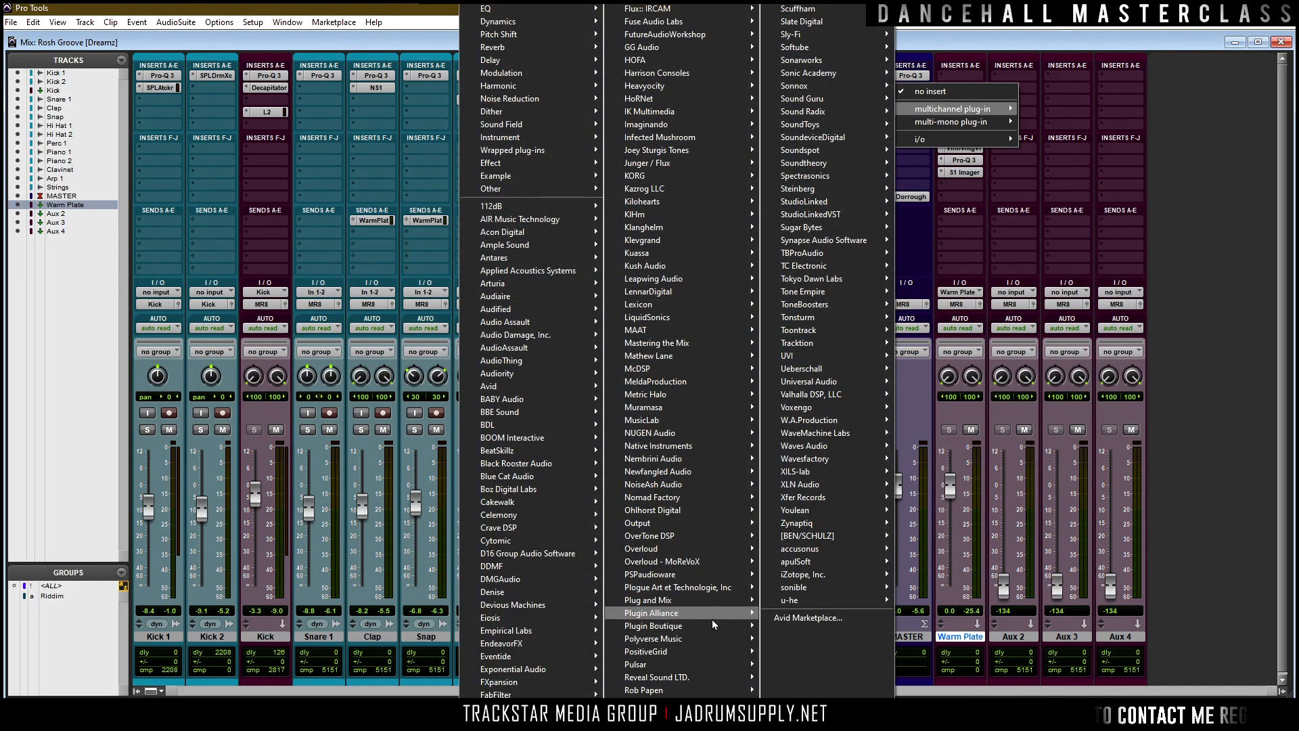
mouse_move(712, 620)
left_click(869, 664)
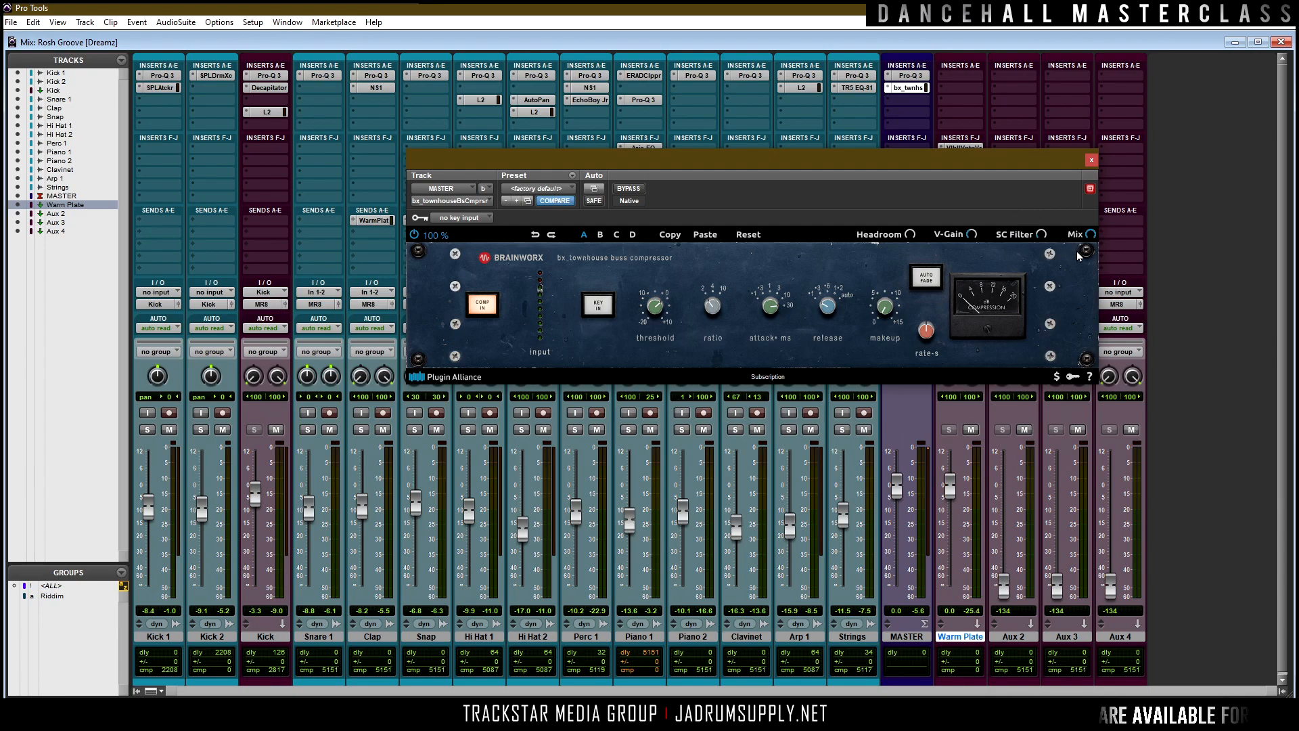
Move the bx_townhouse window over the mixer and adjust the compressor's threshold while the beat plays.
left_click_drag(710, 200, 648, 173)
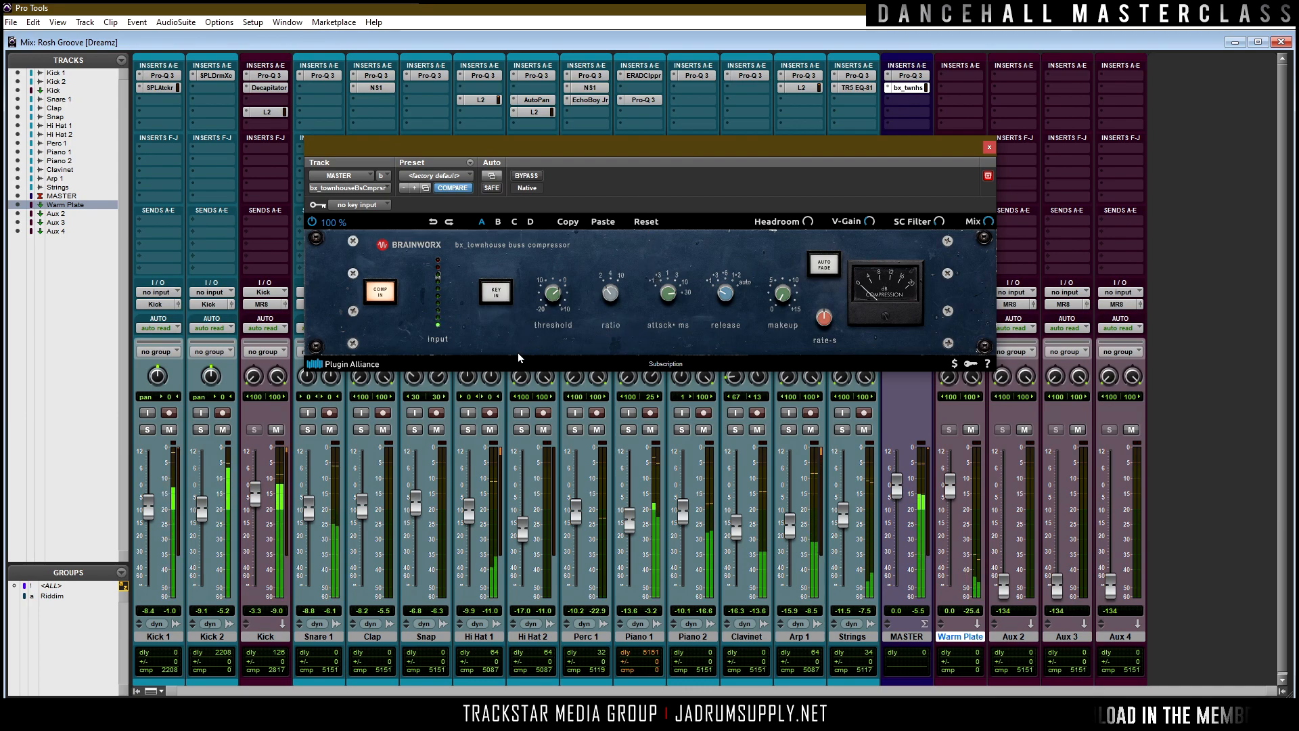
left_click_drag(552, 292, 566, 344)
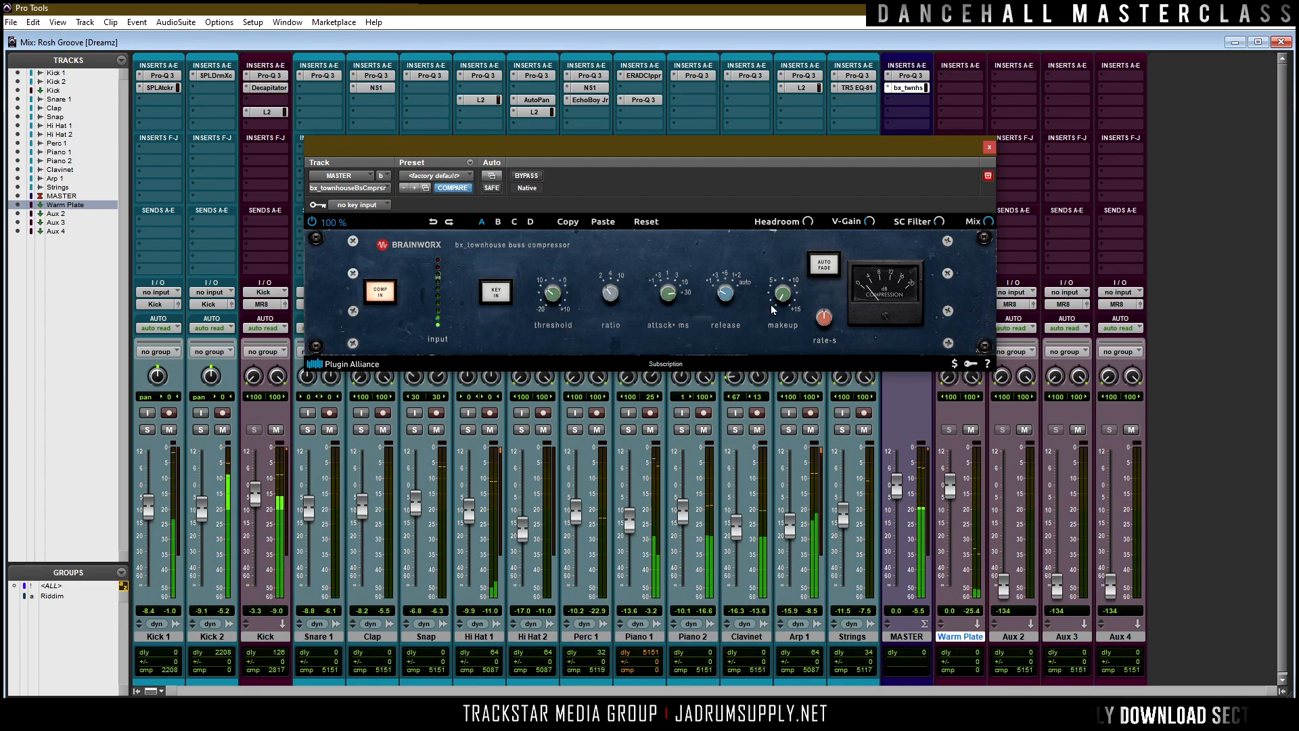
mouse_move(781, 289)
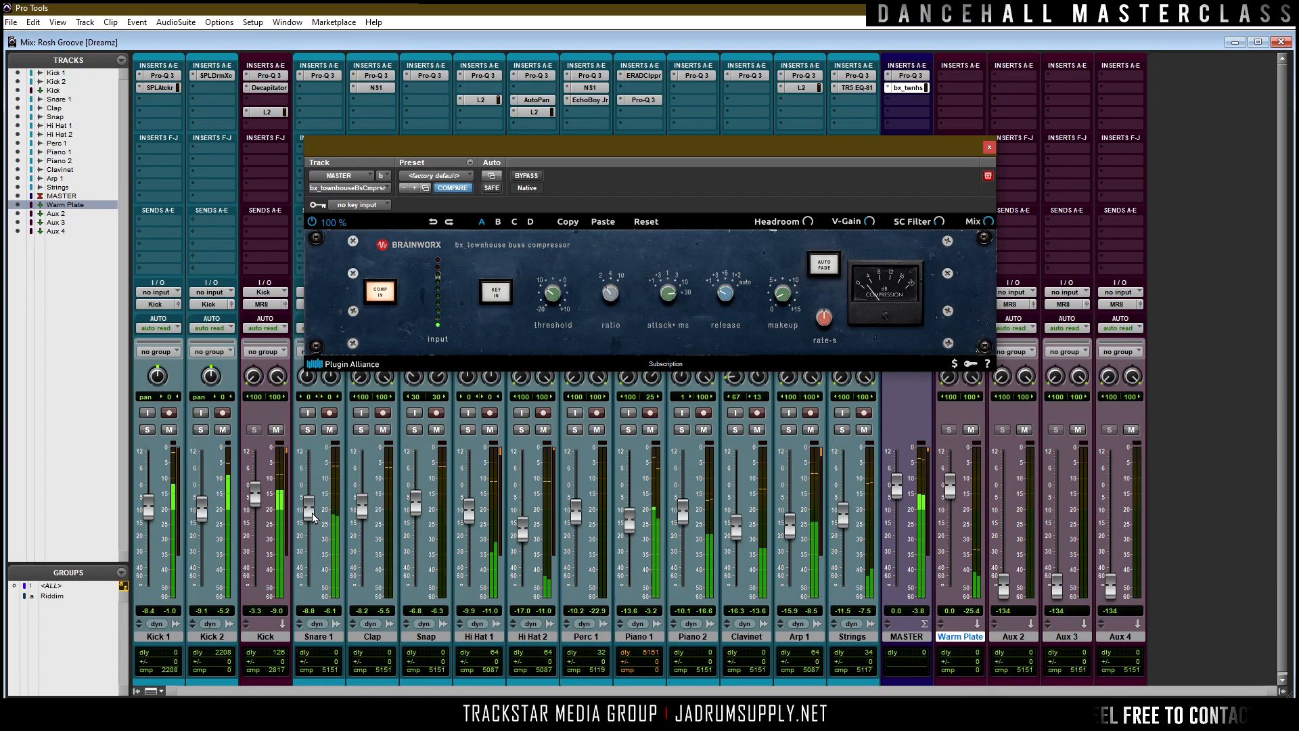
Raise the Snare 1 track level to -4.9 dB.
left_click_drag(313, 507, 312, 501)
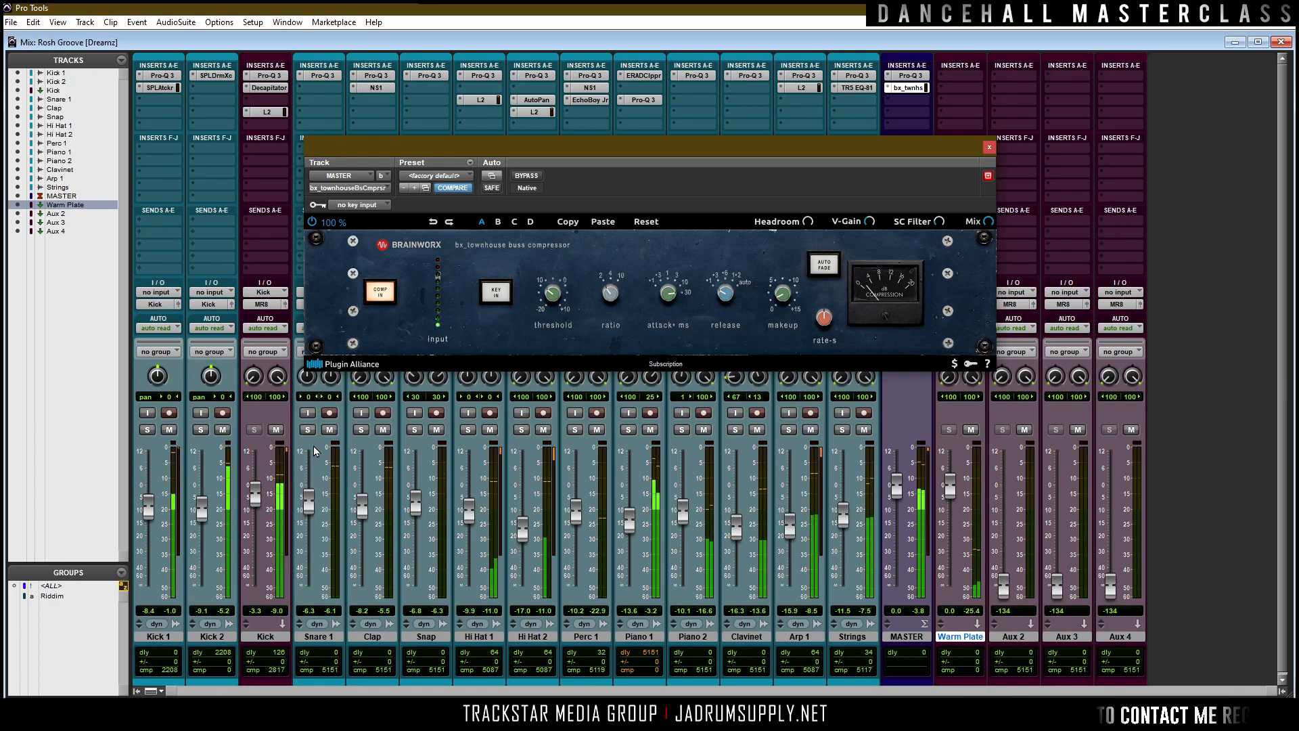
left_click_drag(309, 506, 308, 503)
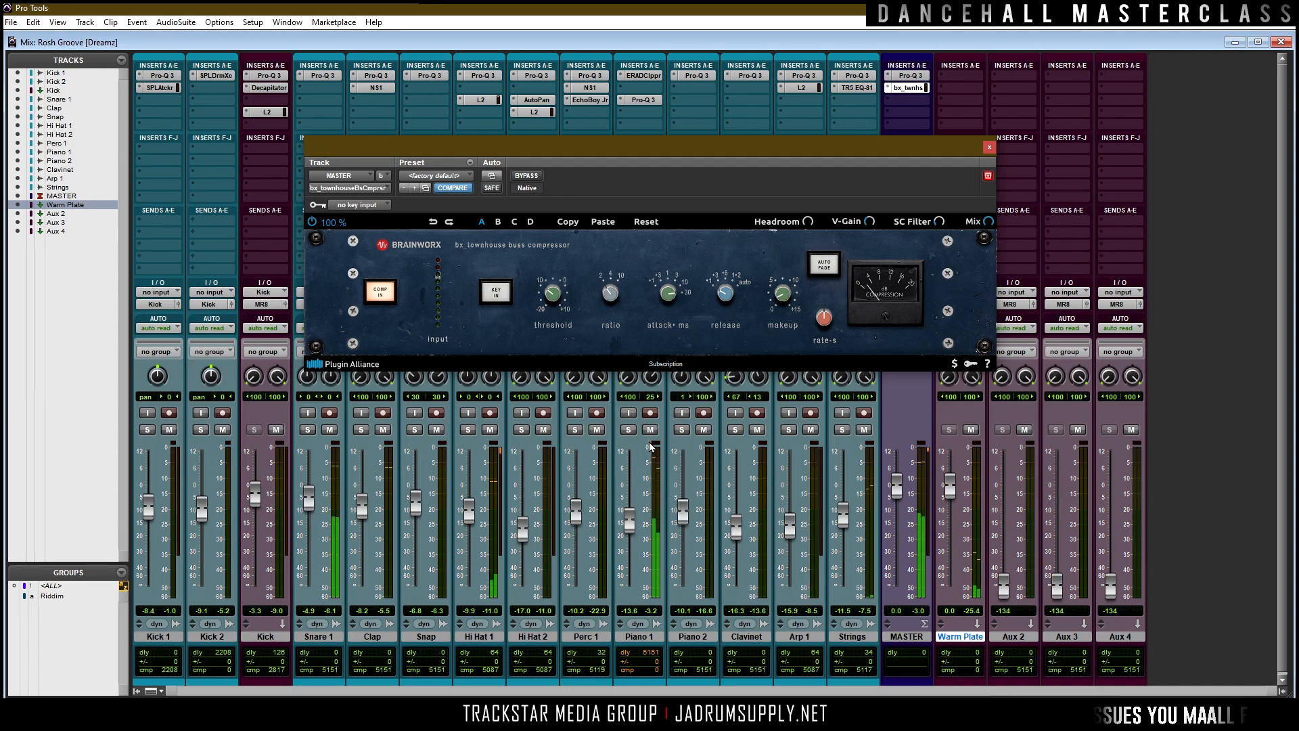
Insert the Waves J37 stereo tape plug-in on the MASTER track's third insert.
left_click(918, 100)
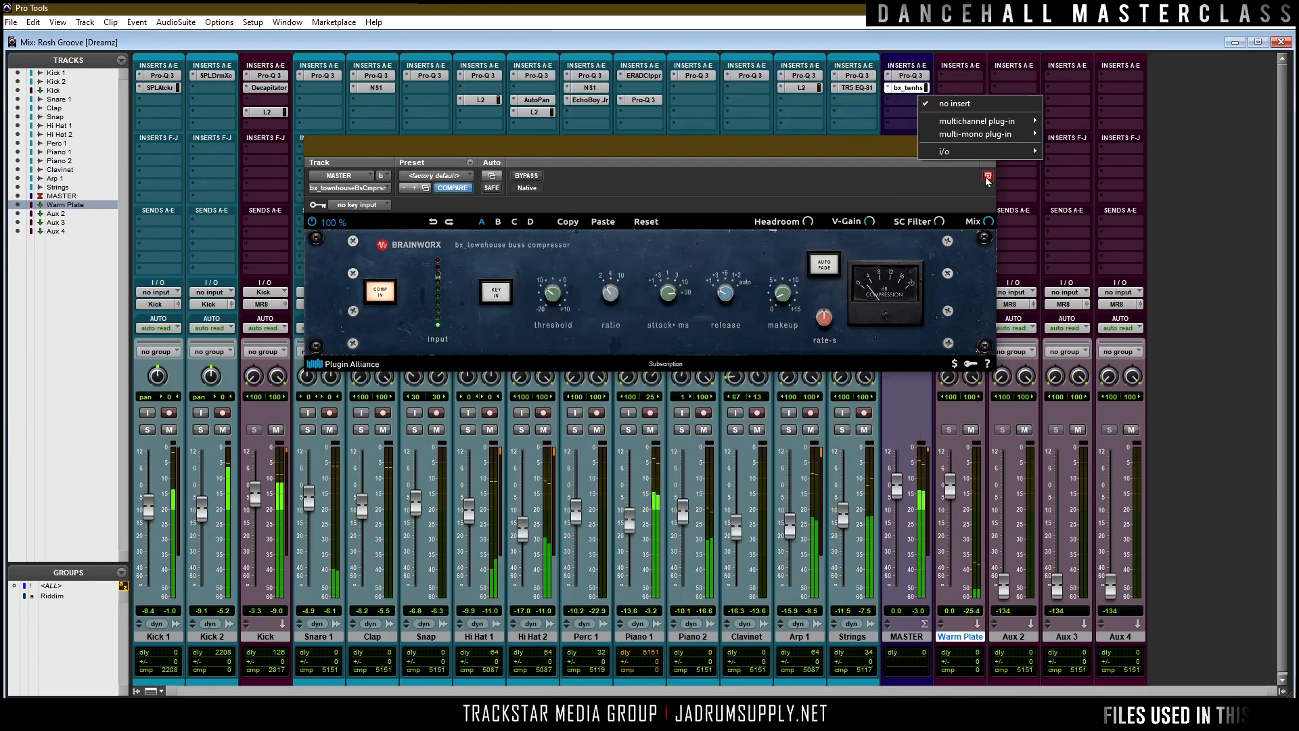
left_click(983, 178)
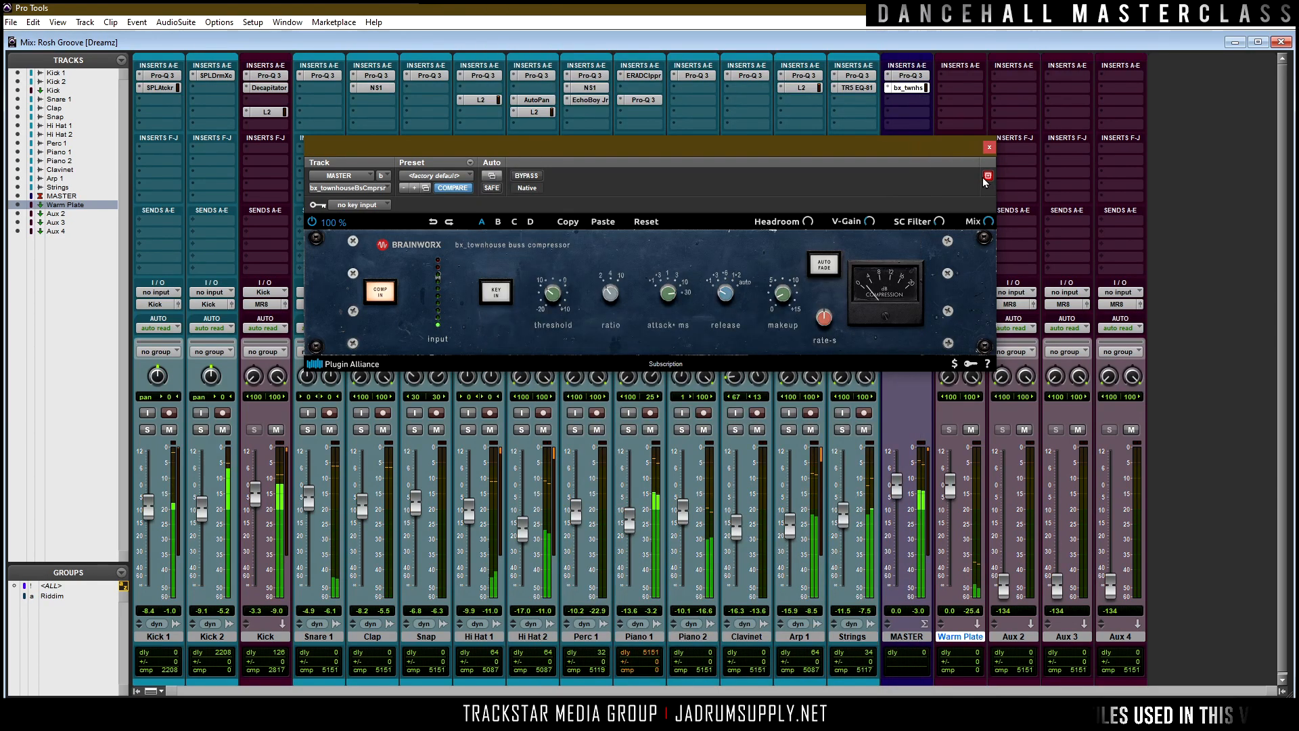
left_click(921, 101)
mouse_move(993, 124)
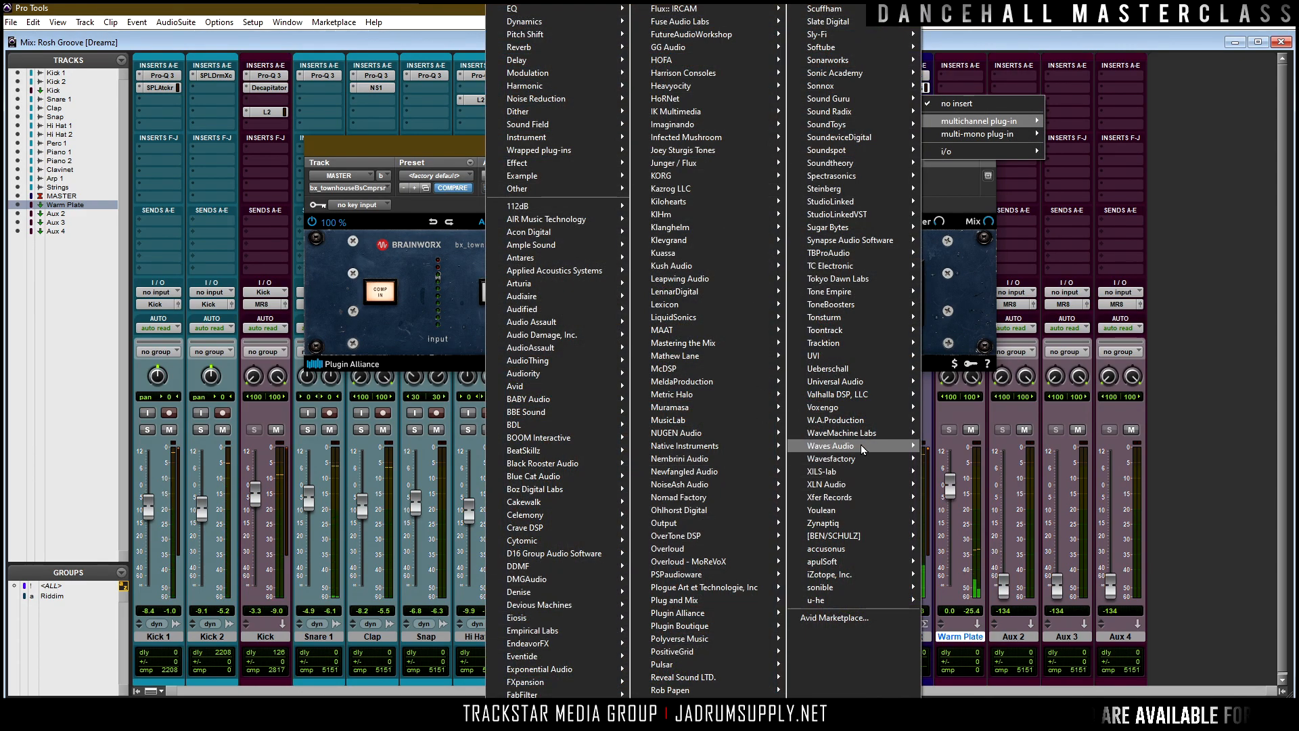
mouse_move(870, 444)
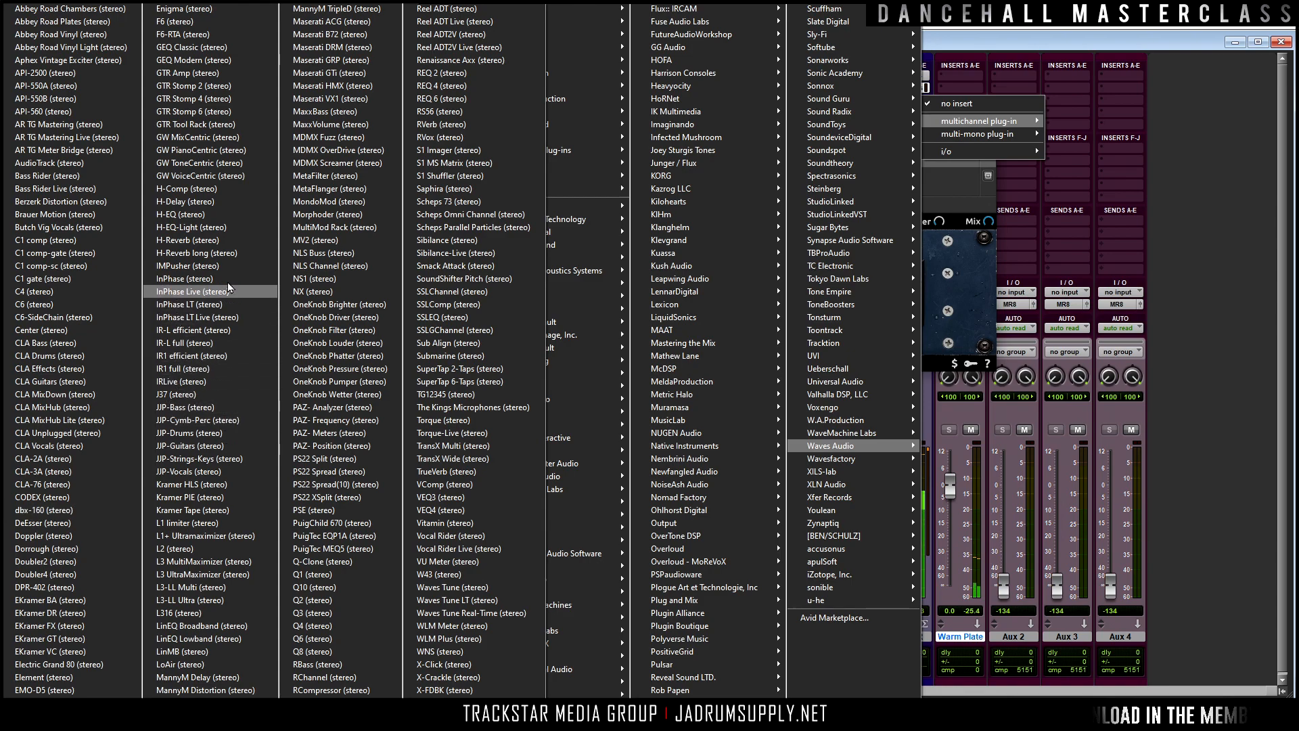
key("Escape")
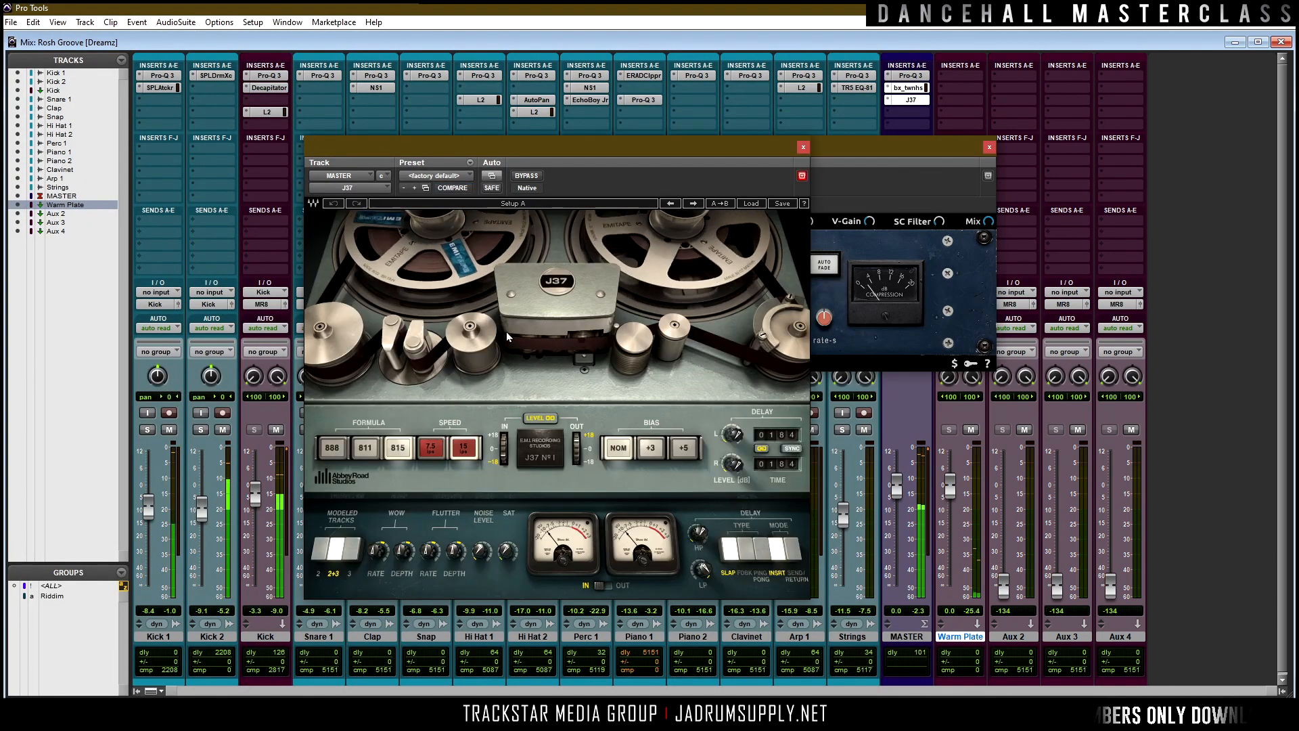
Load the Mastering Fat Tight And Open preset in the J37 and adjust its noise level and saturation.
left_click(751, 203)
left_click(838, 490)
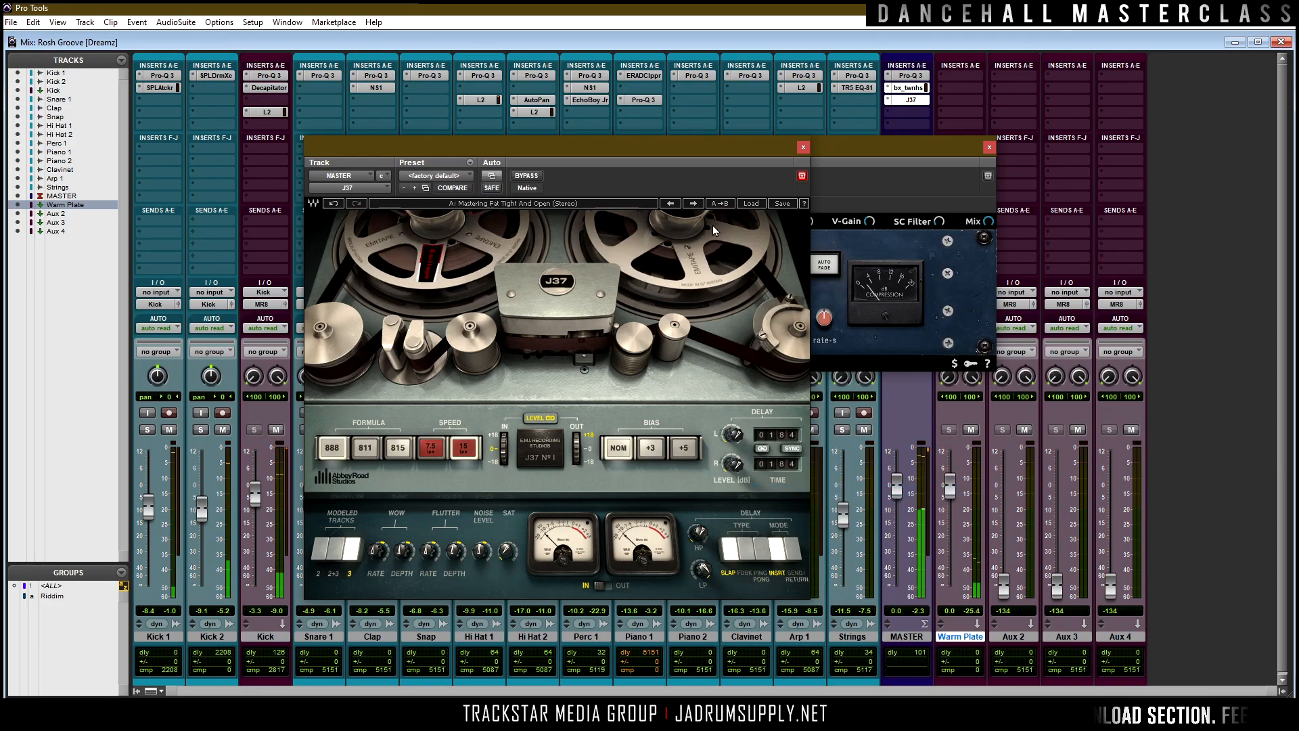
left_click_drag(680, 148, 679, 72)
left_click_drag(480, 475, 489, 487)
left_click(506, 475)
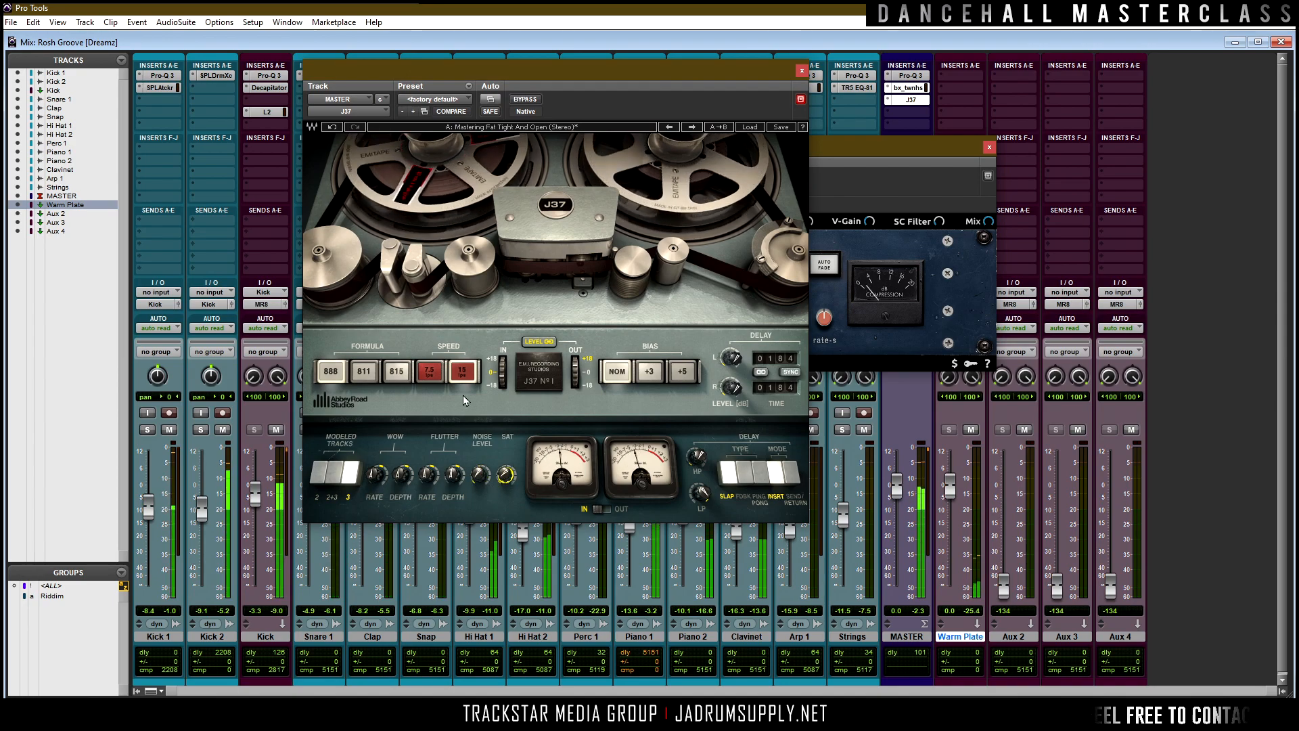
Audition the J37's 815 and 811 tape formulas and compare its +3 and nominal bias settings.
left_click(391, 378)
key("Tab")
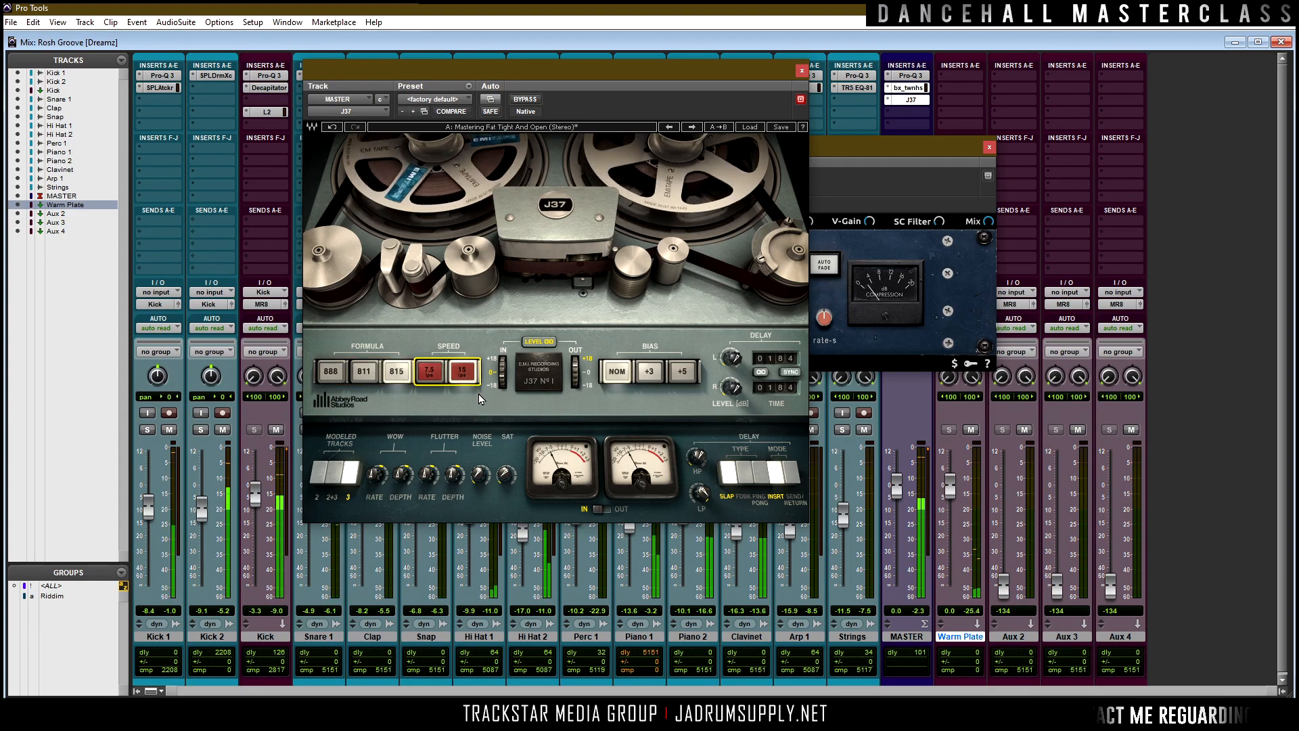
left_click(389, 386)
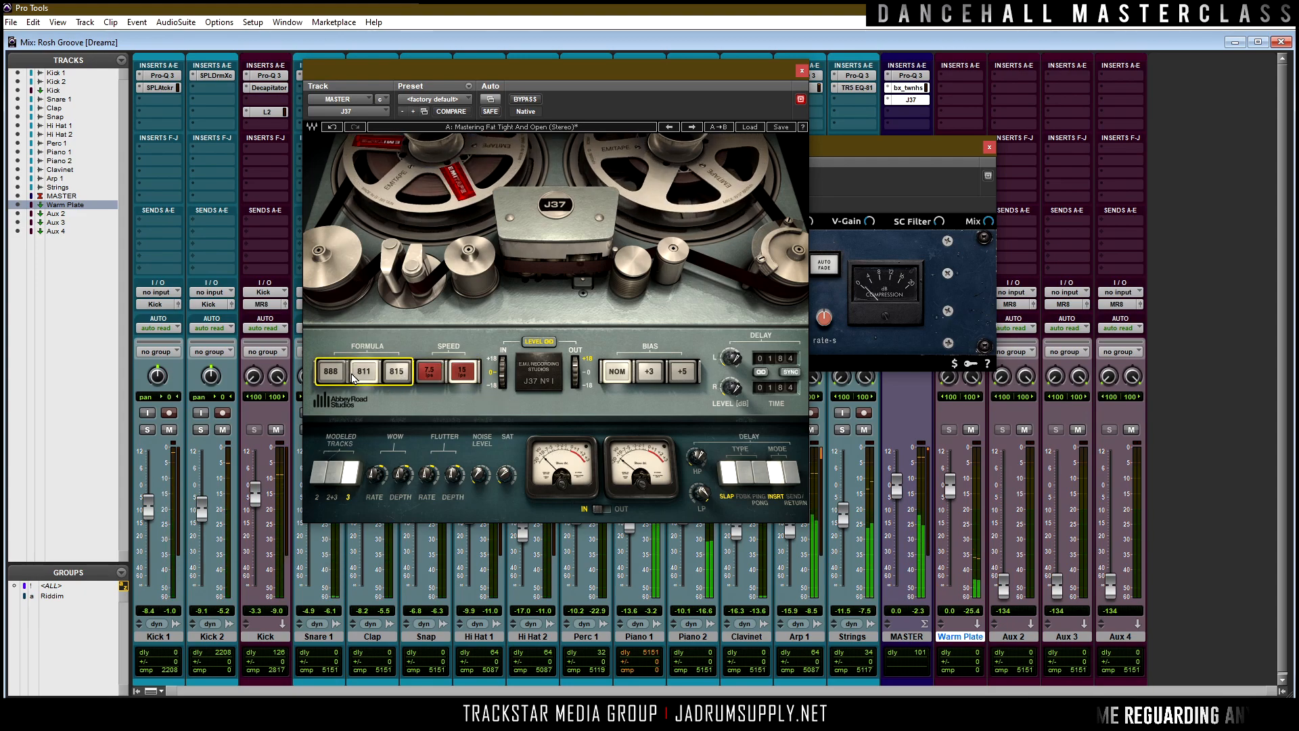
left_click(653, 376)
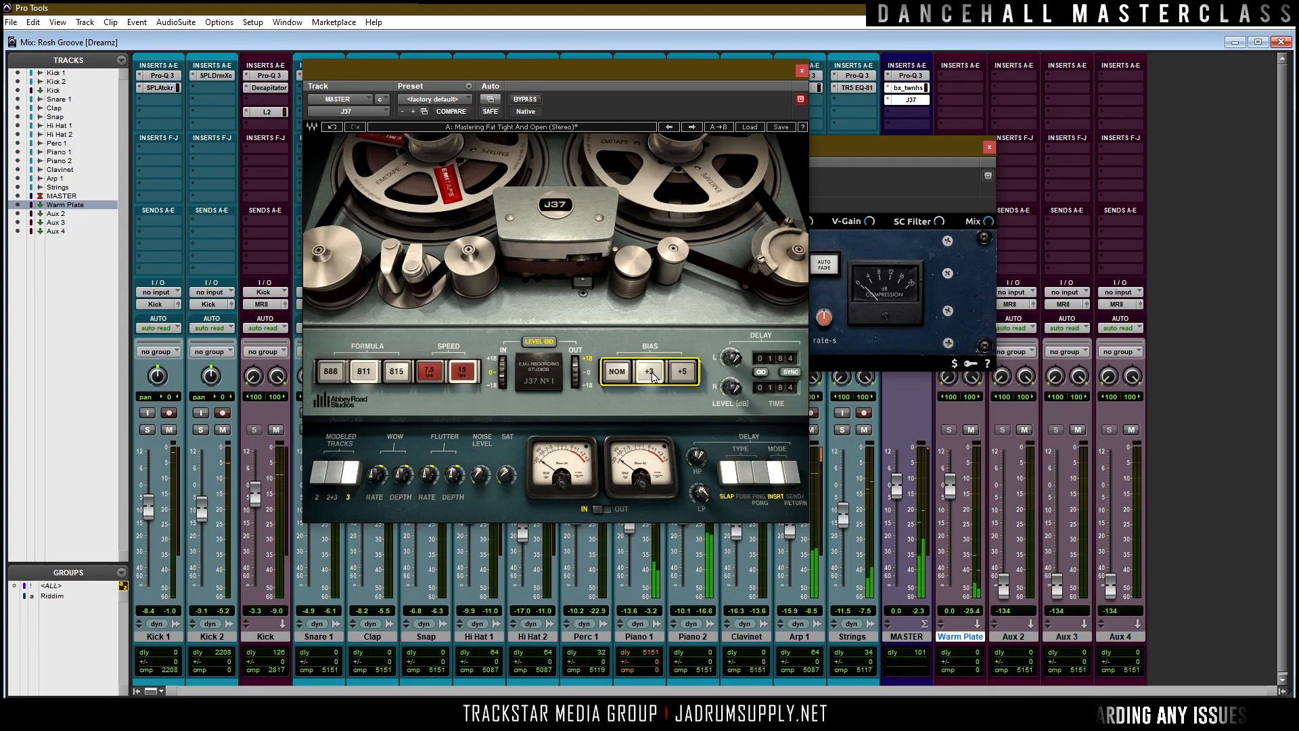
left_click(618, 377)
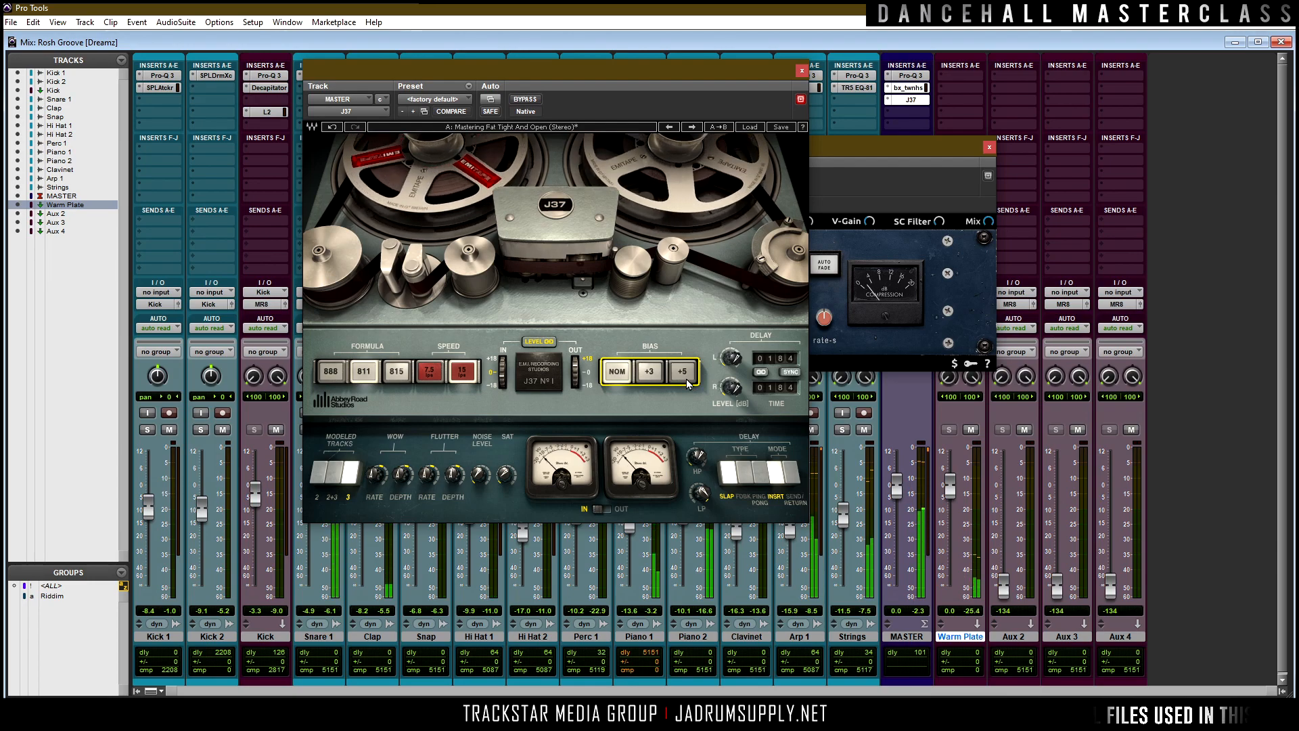
Select tape formula 888 and speed 15 on the J37, and close both open plug-in windows.
left_click(342, 377)
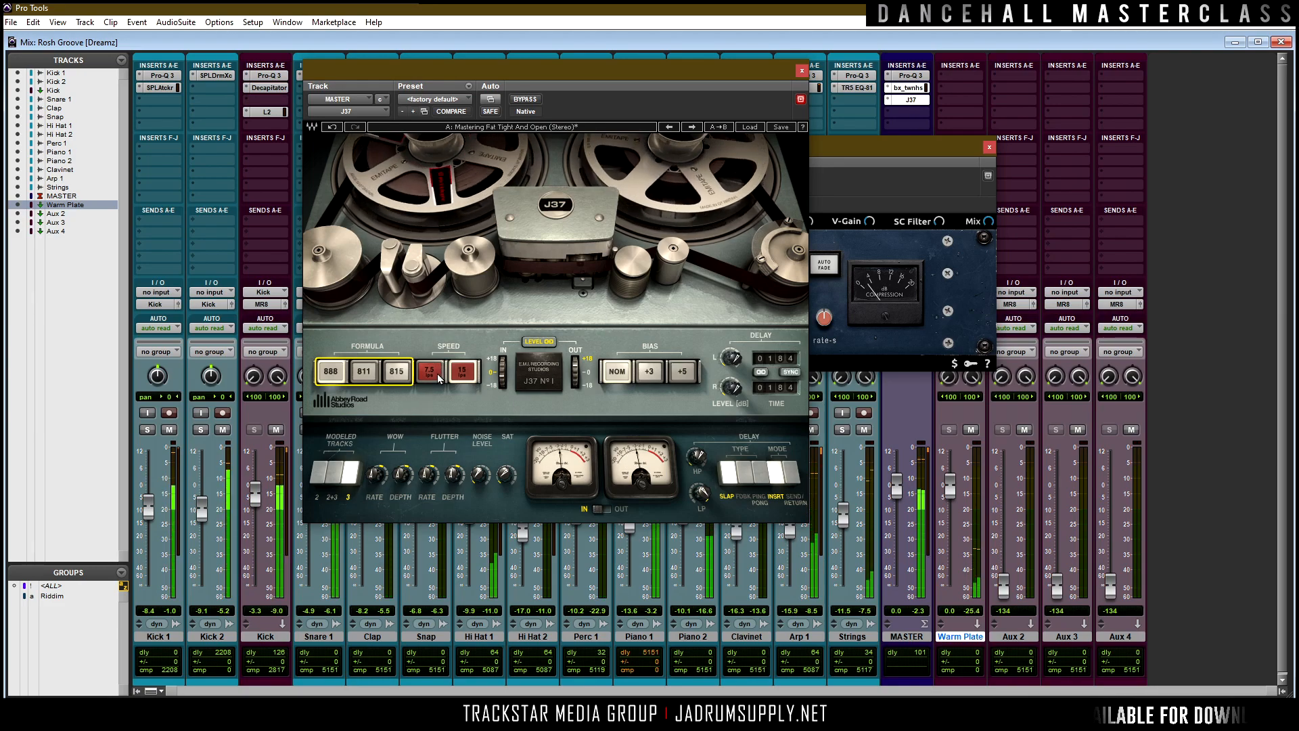
left_click(438, 378)
left_click(465, 376)
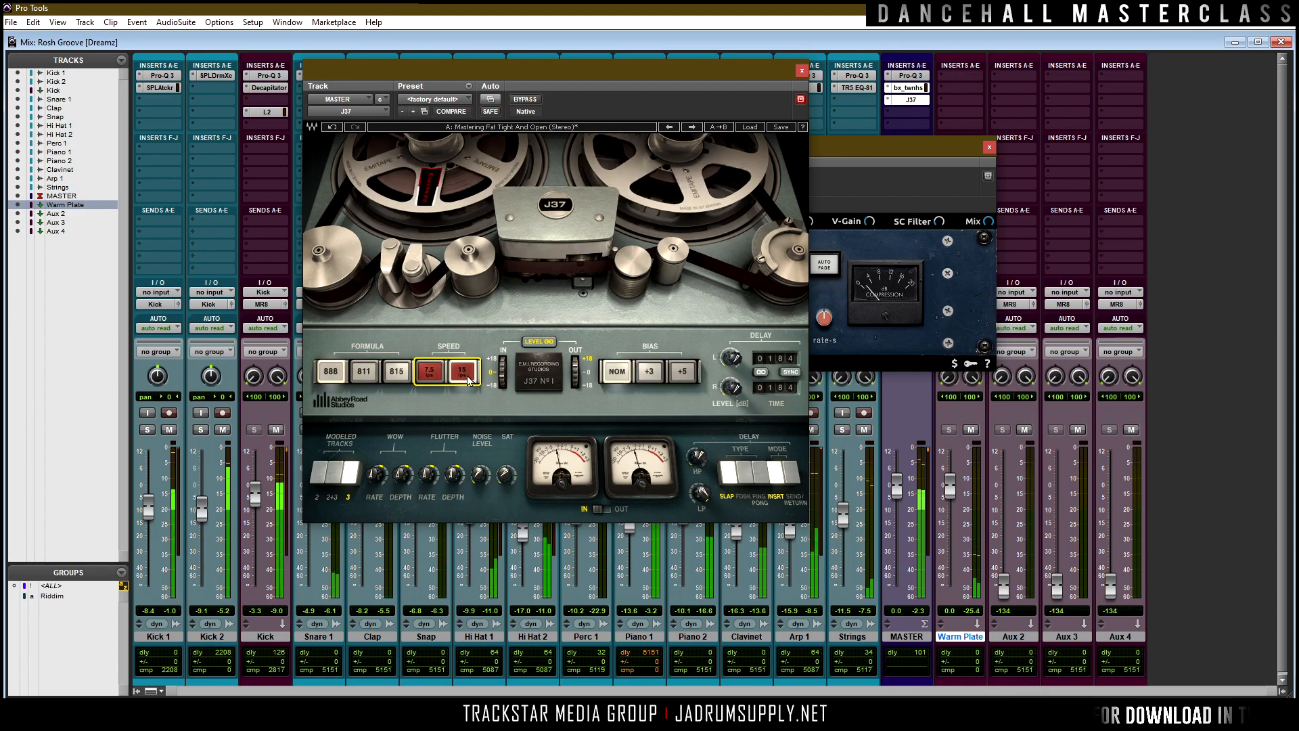
left_click(802, 71)
left_click(989, 147)
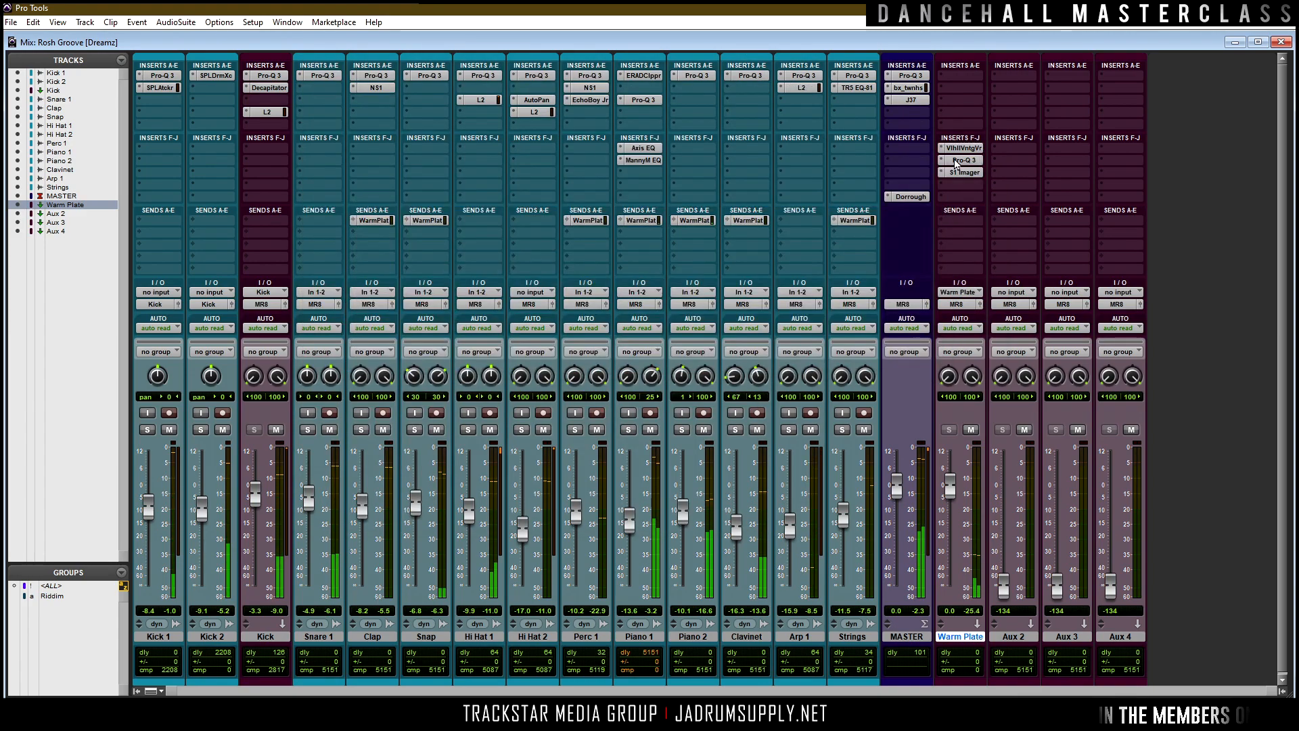
left_click(900, 127)
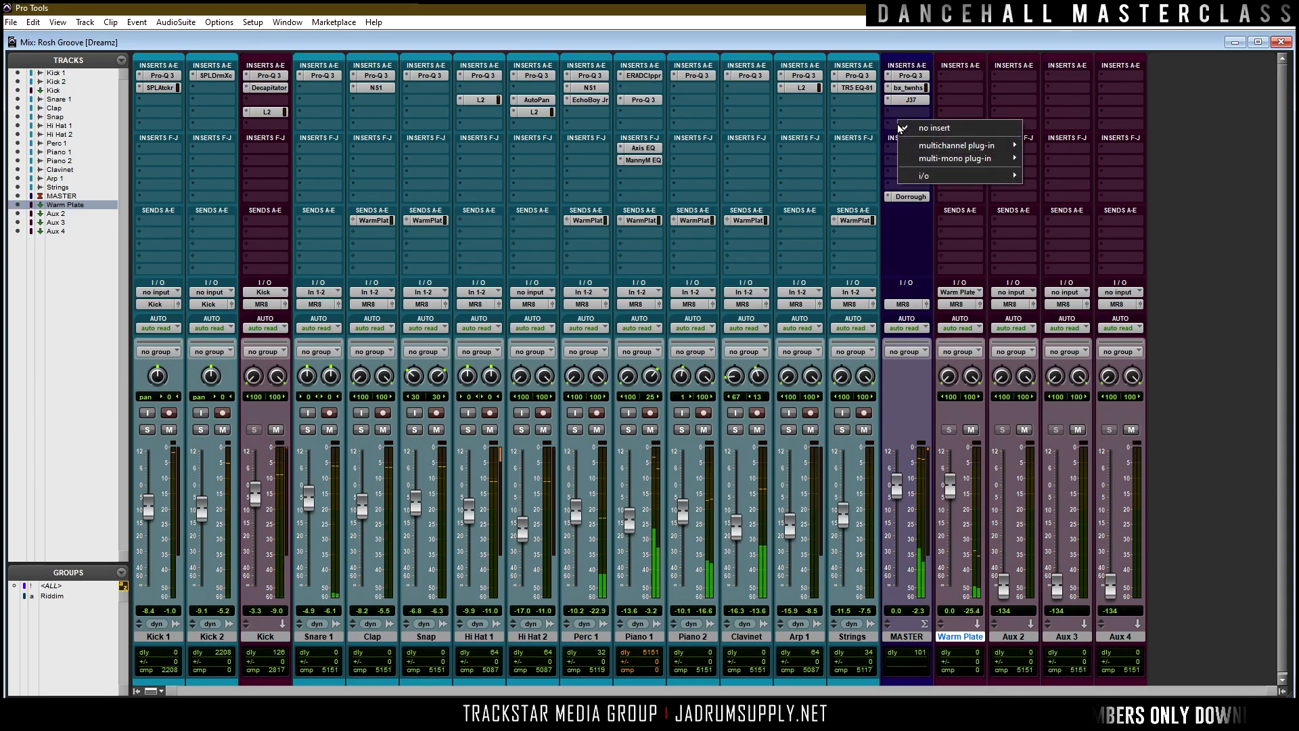
mouse_move(947, 145)
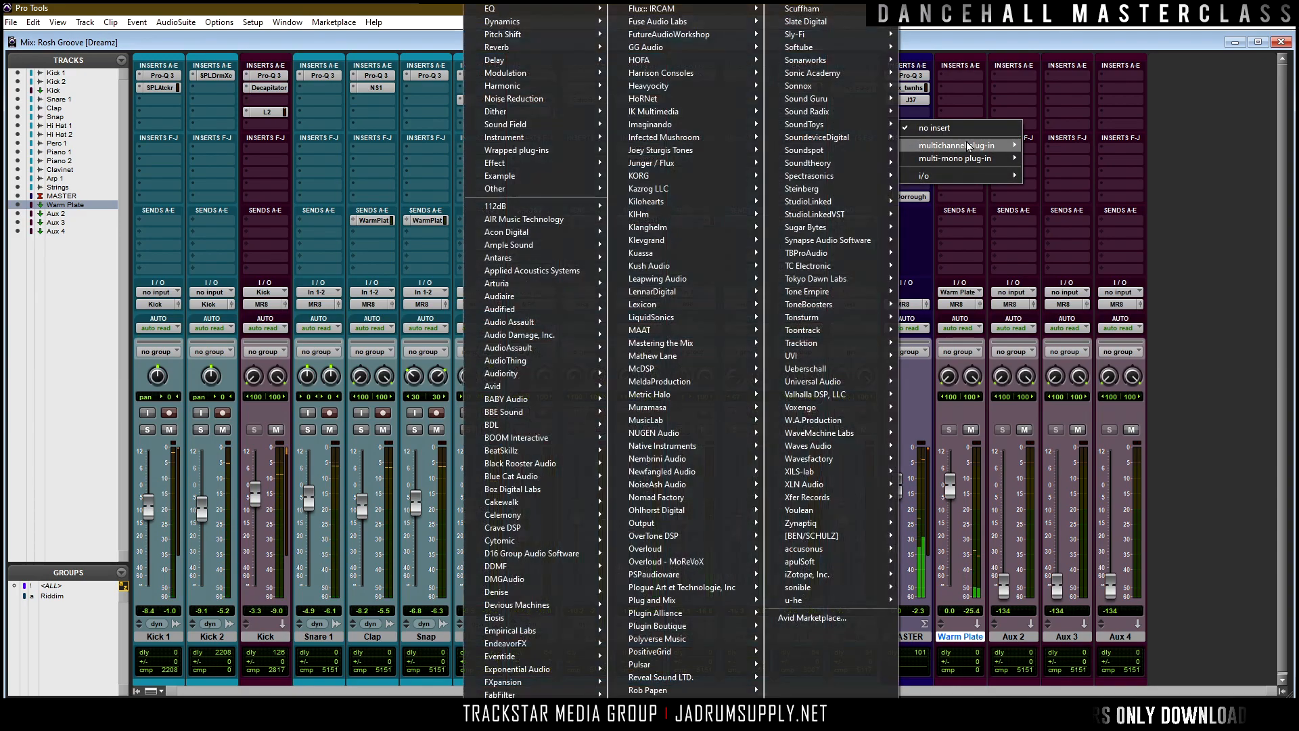
left_click(959, 98)
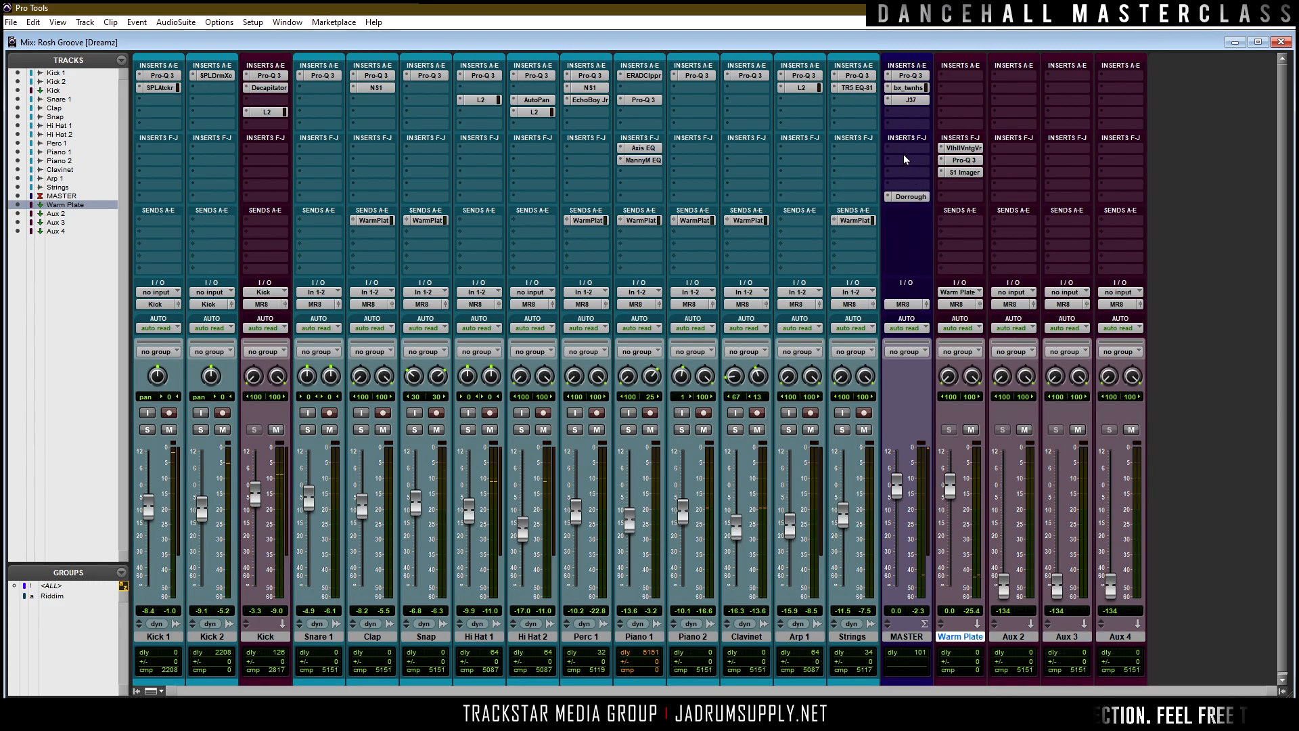
Insert iZotope's stereo Ozone 9 Imager on the MASTER track's fifth insert.
left_click(909, 125)
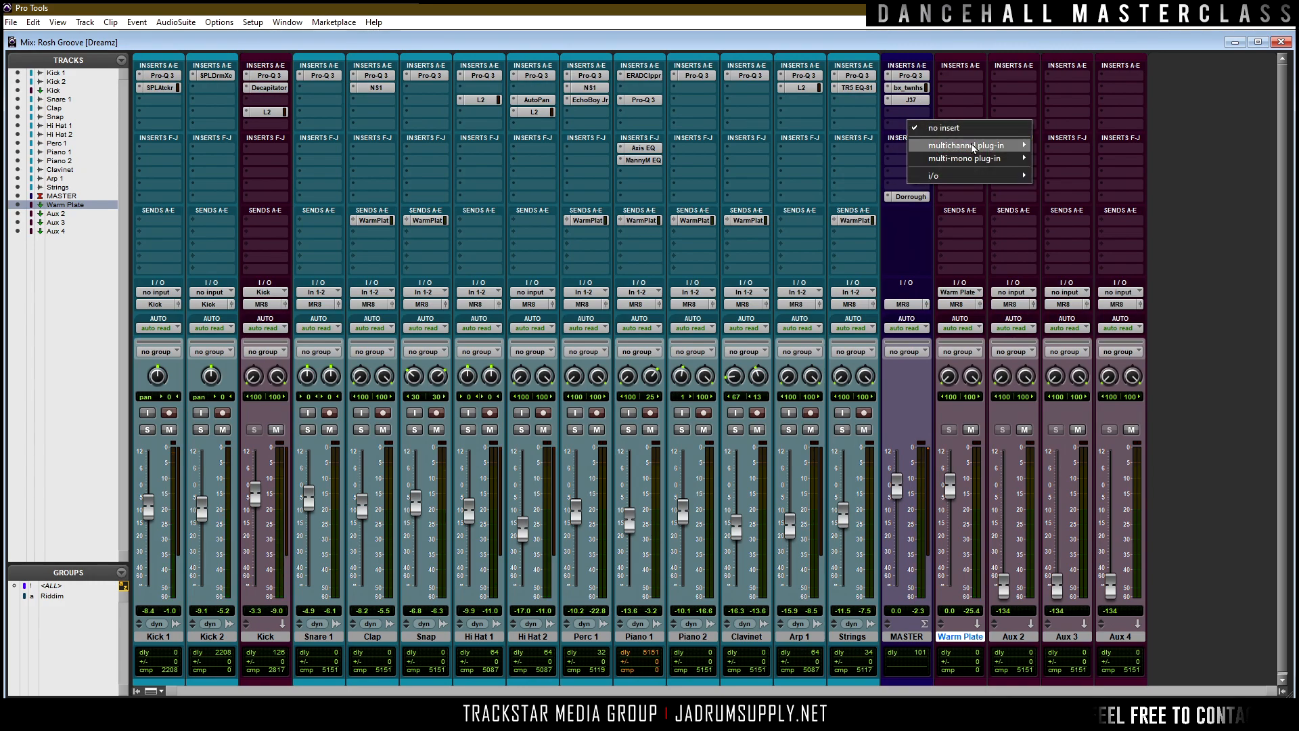
mouse_move(967, 158)
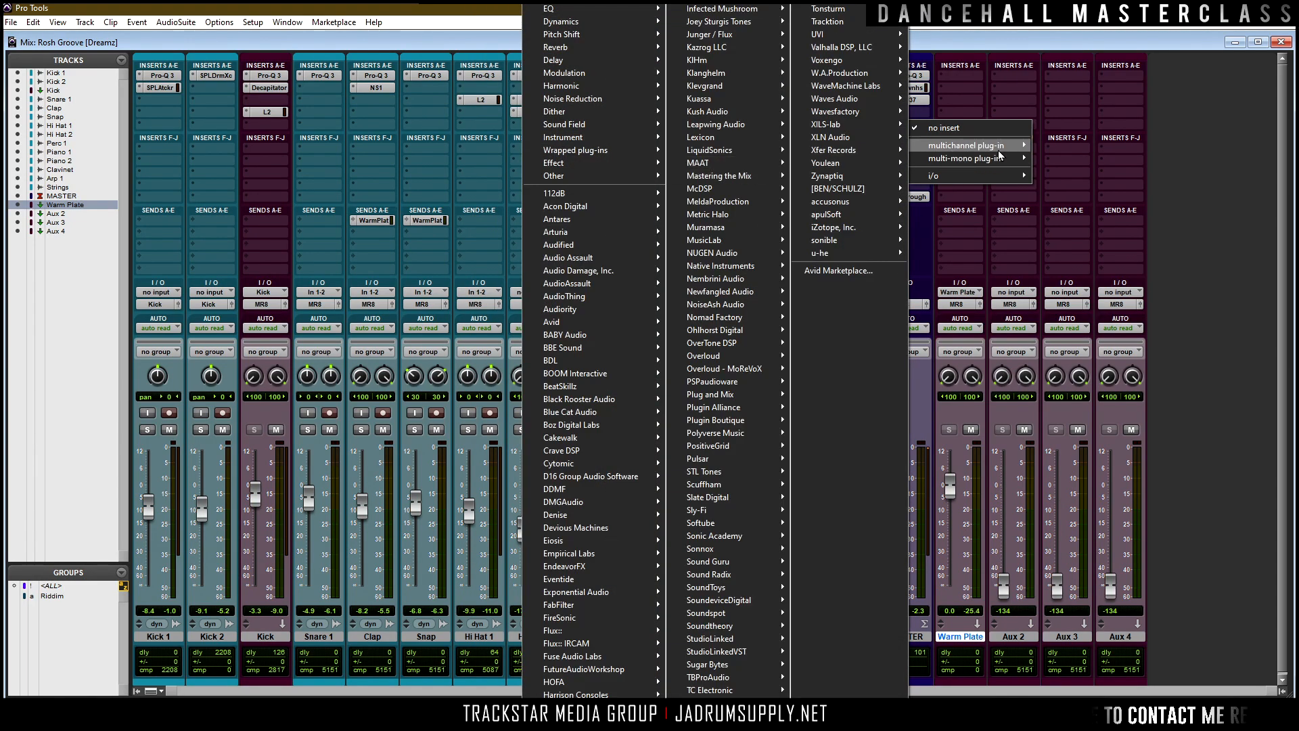
mouse_move(1000, 146)
mouse_move(781, 461)
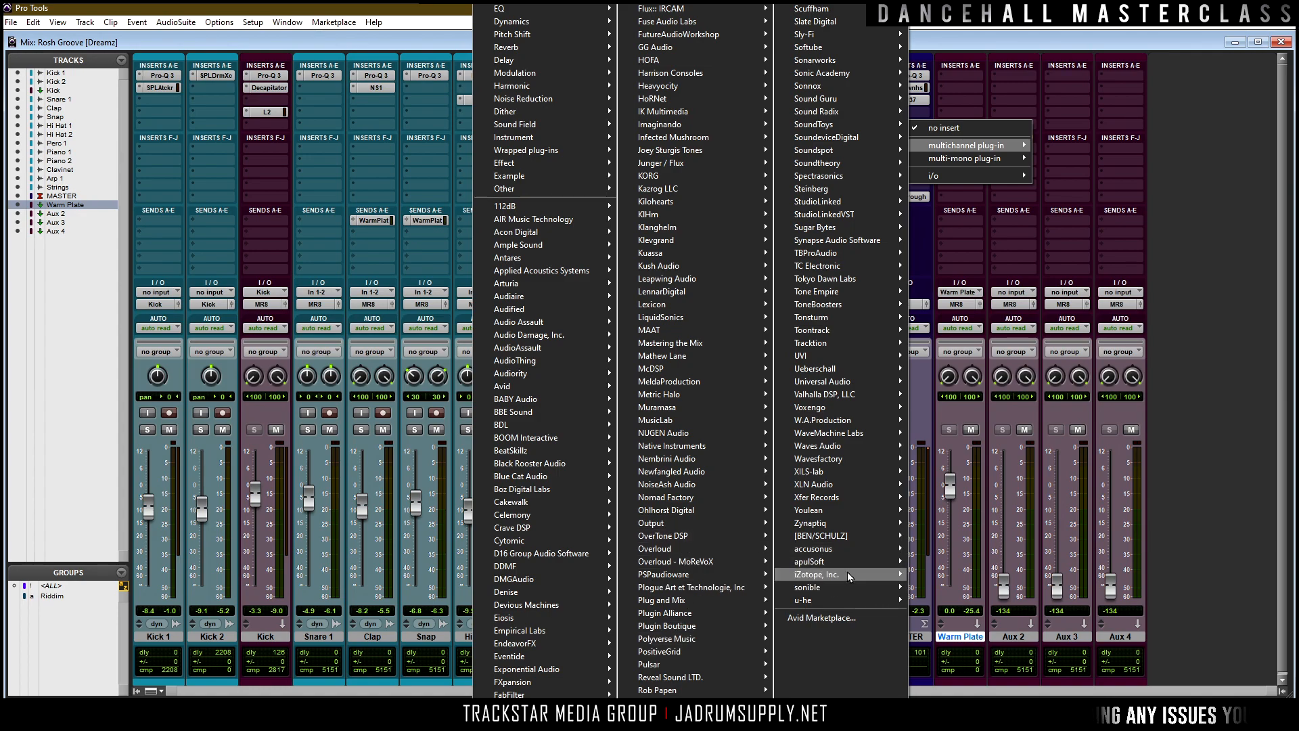
mouse_move(848, 573)
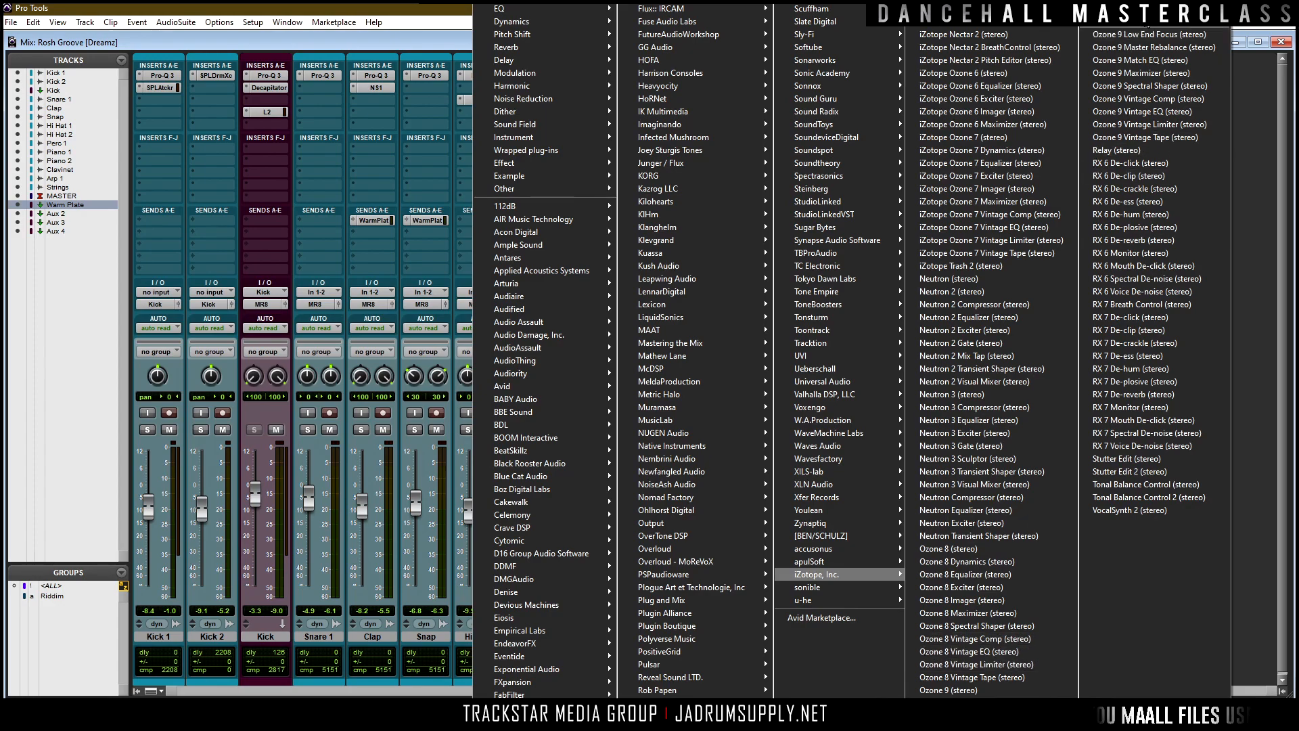
left_click(1148, 25)
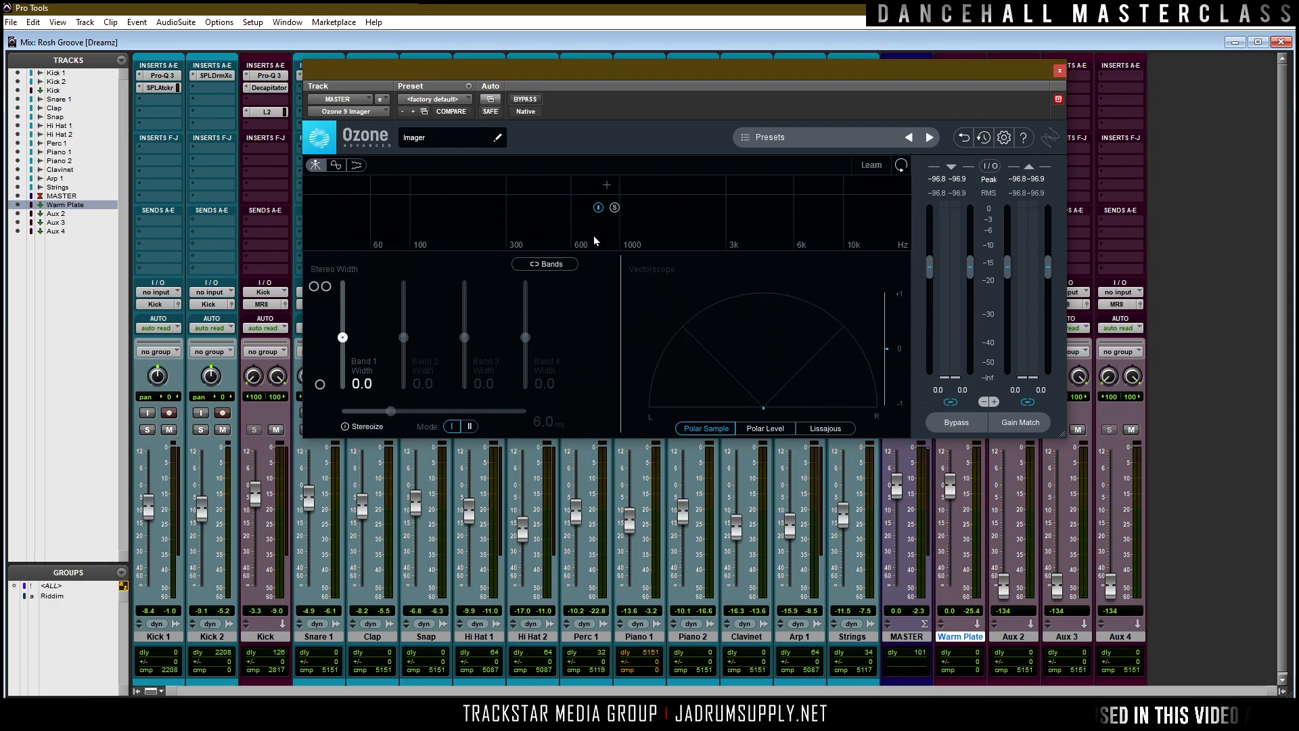
Split the Imager into four bands and let Learn place the crossovers while the beat plays.
left_click(604, 193)
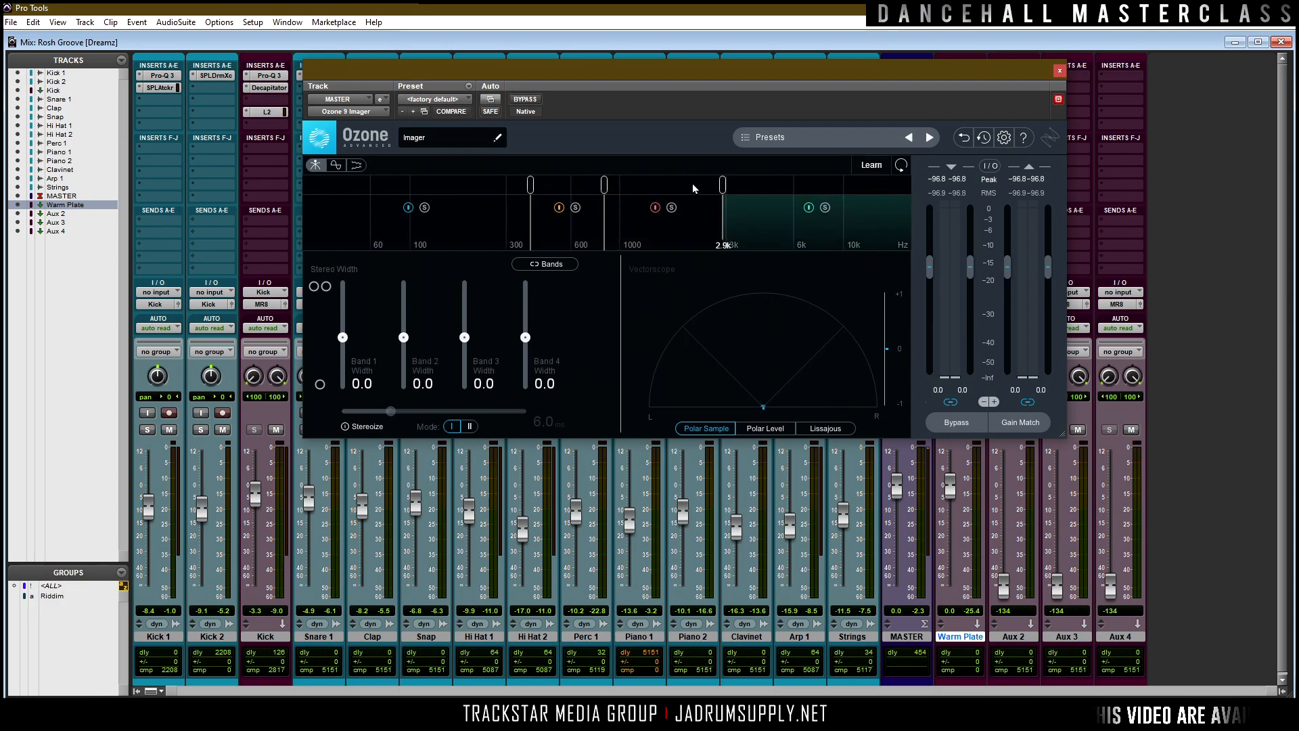
left_click(873, 164)
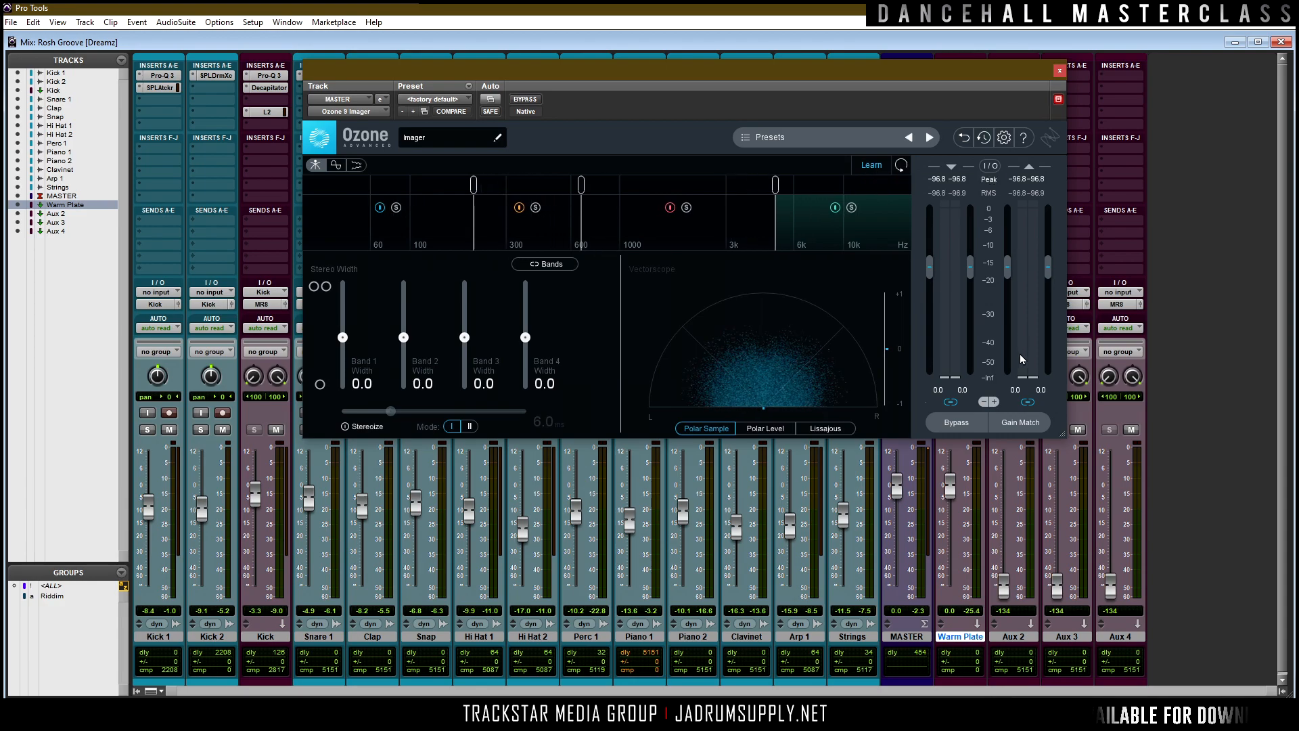
key("space")
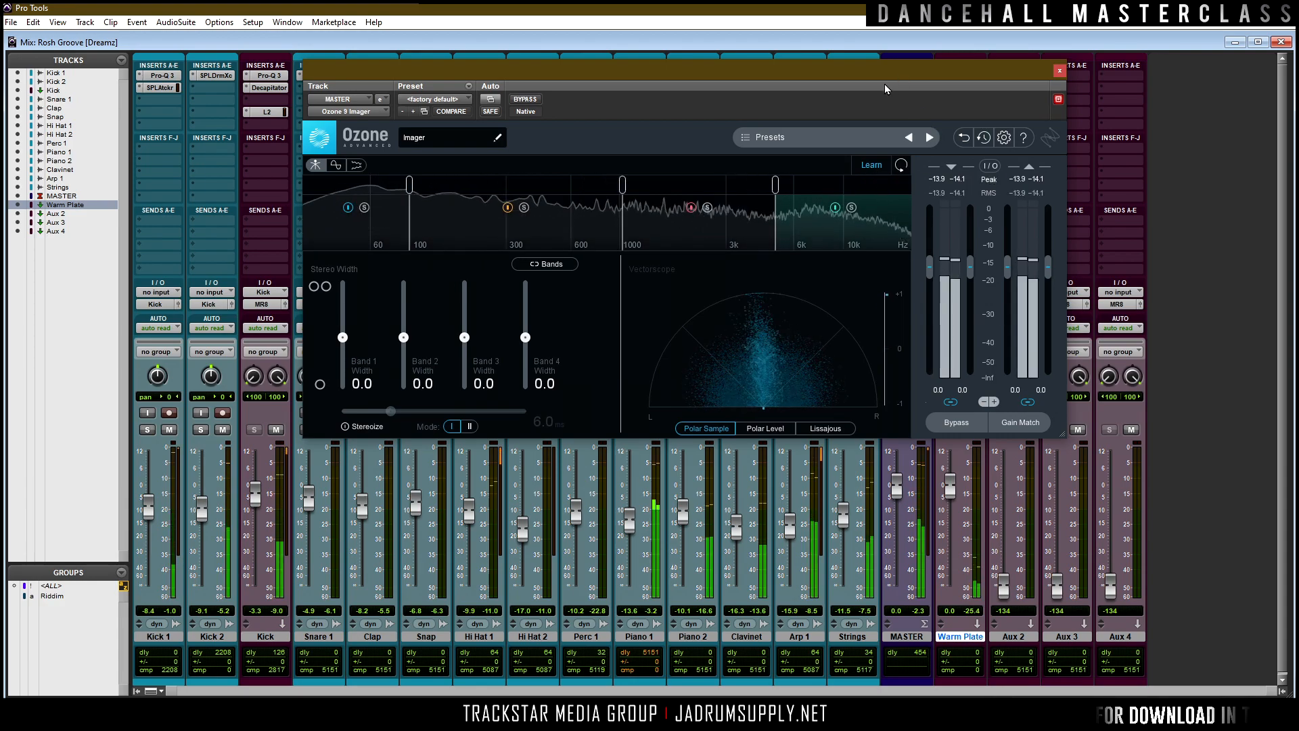
Enlarge and reposition the Imager window, and run Learn again to refine the band crossovers.
left_click_drag(1061, 436, 1198, 637)
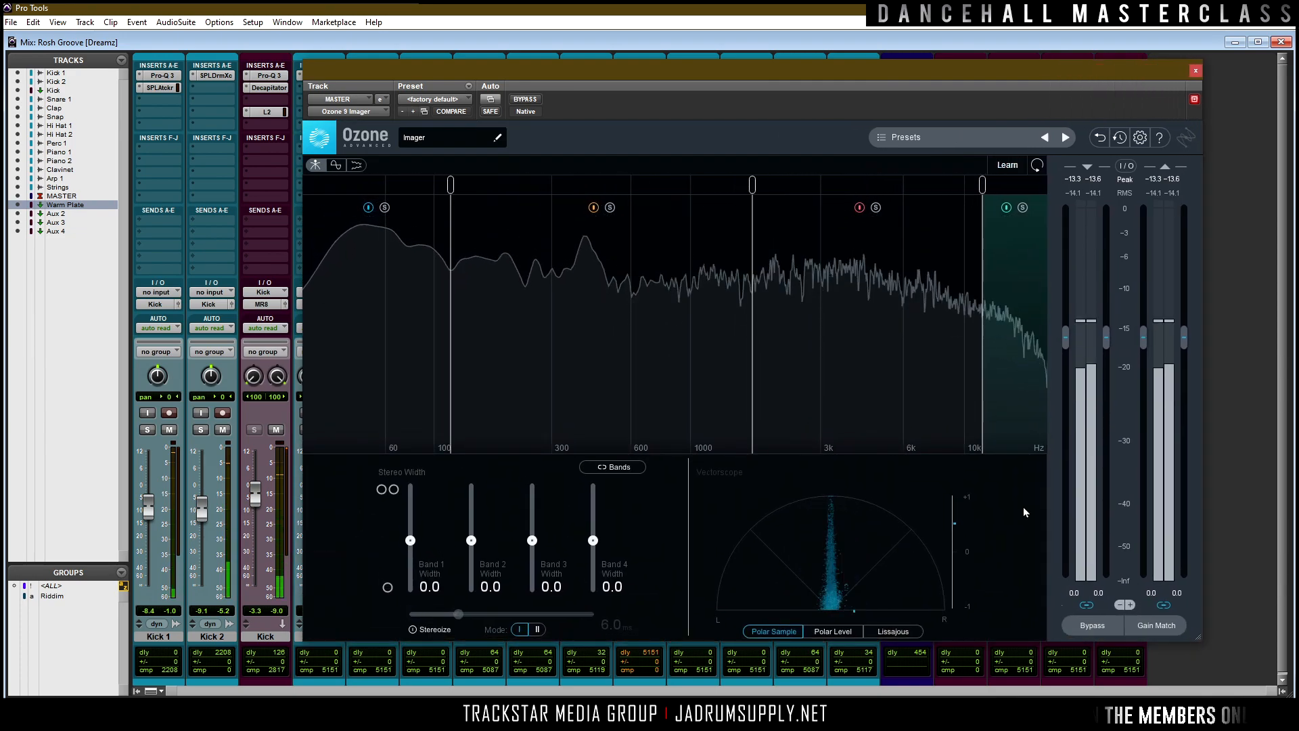
left_click_drag(639, 75, 510, 62)
left_click_drag(622, 173, 556, 172)
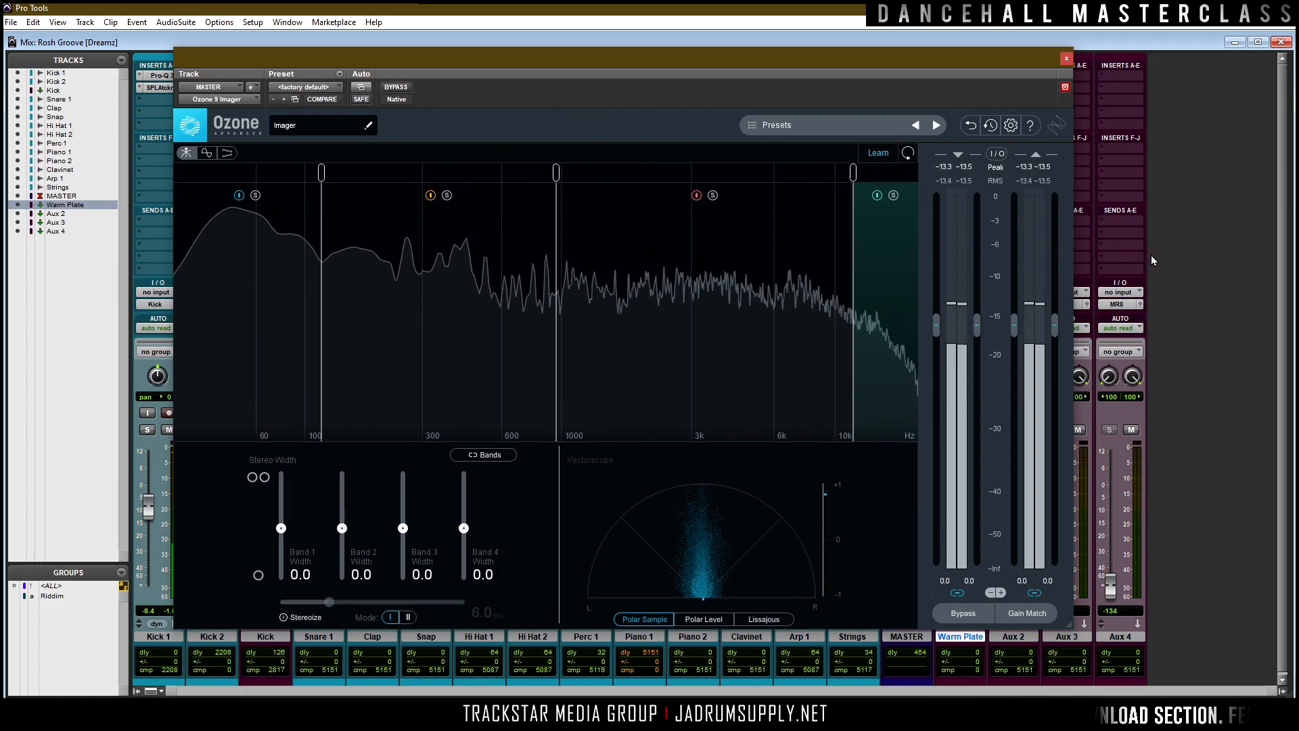
key("ctrl+z")
key("ctrl+shift+z")
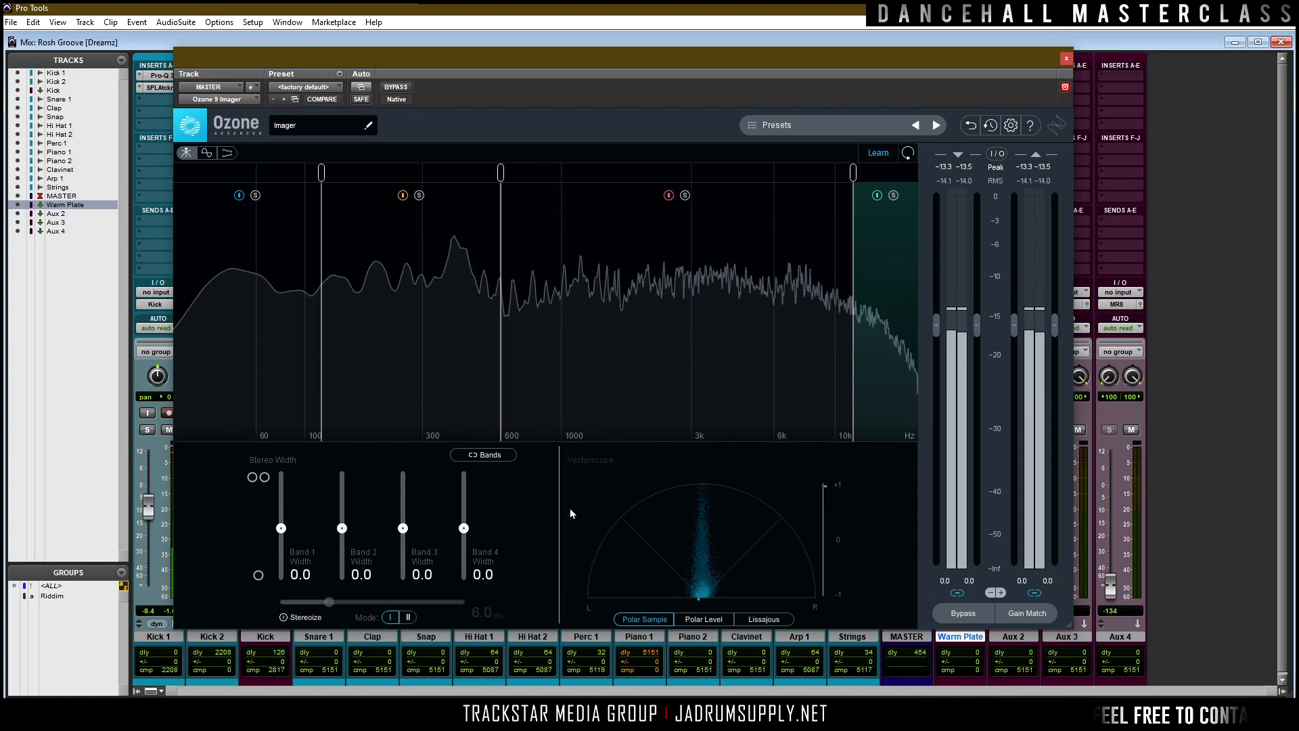
Solo band 3 in the Imager and move the crossover between bands 2 and 3 to just below 1 kHz.
left_click(685, 195)
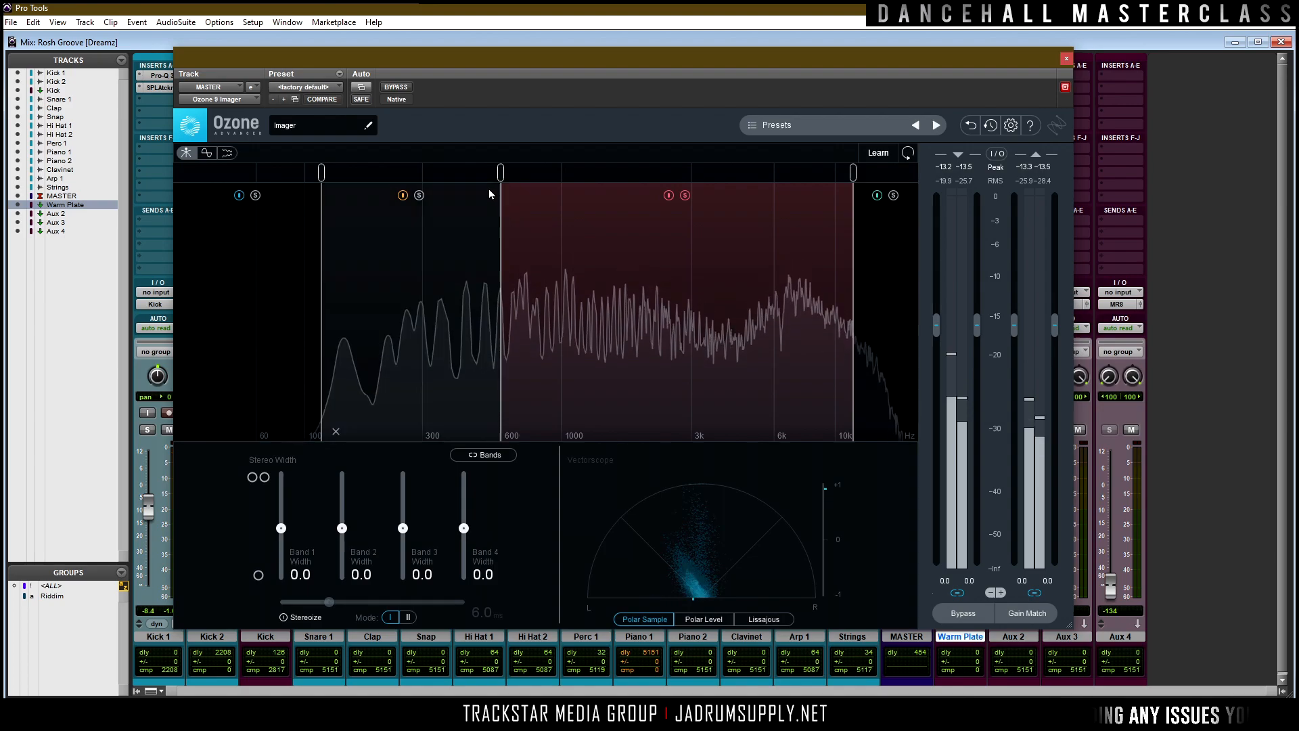
left_click_drag(501, 173, 566, 180)
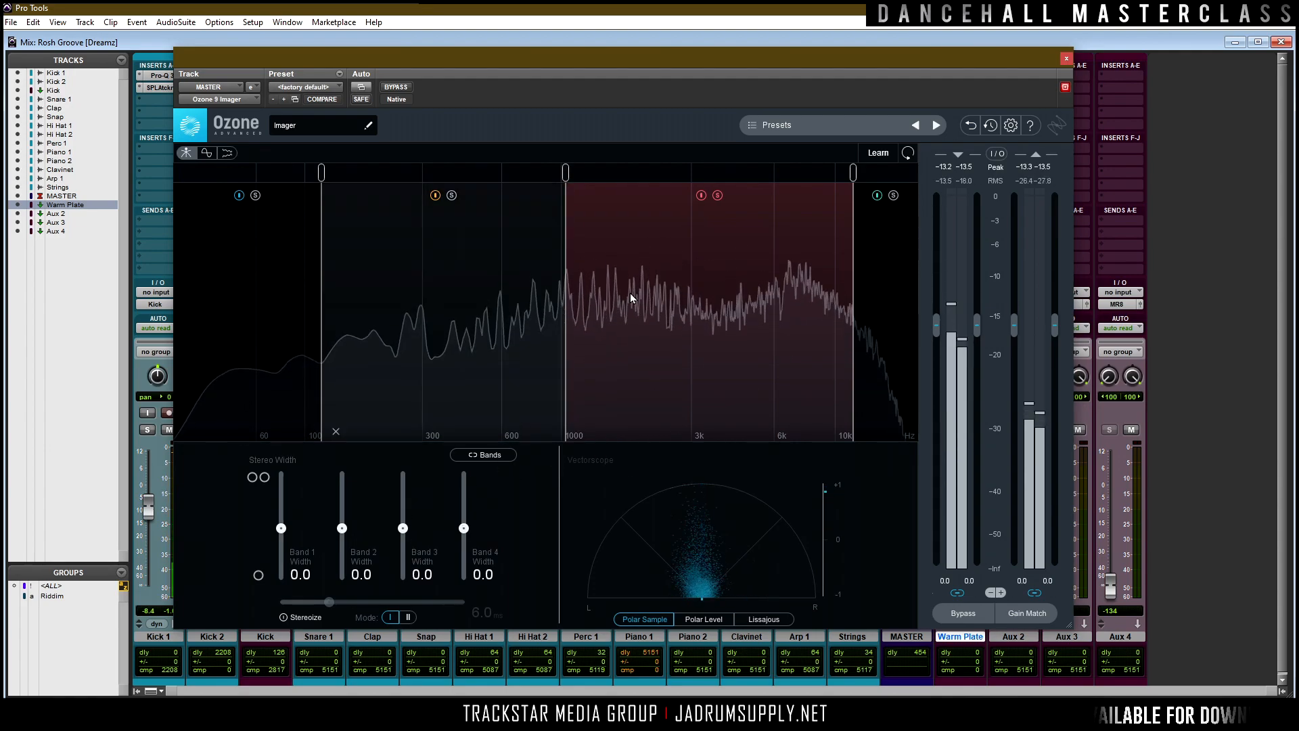
Widen band 3 in the Imager to a stereo width of 20.
double_click(426, 579)
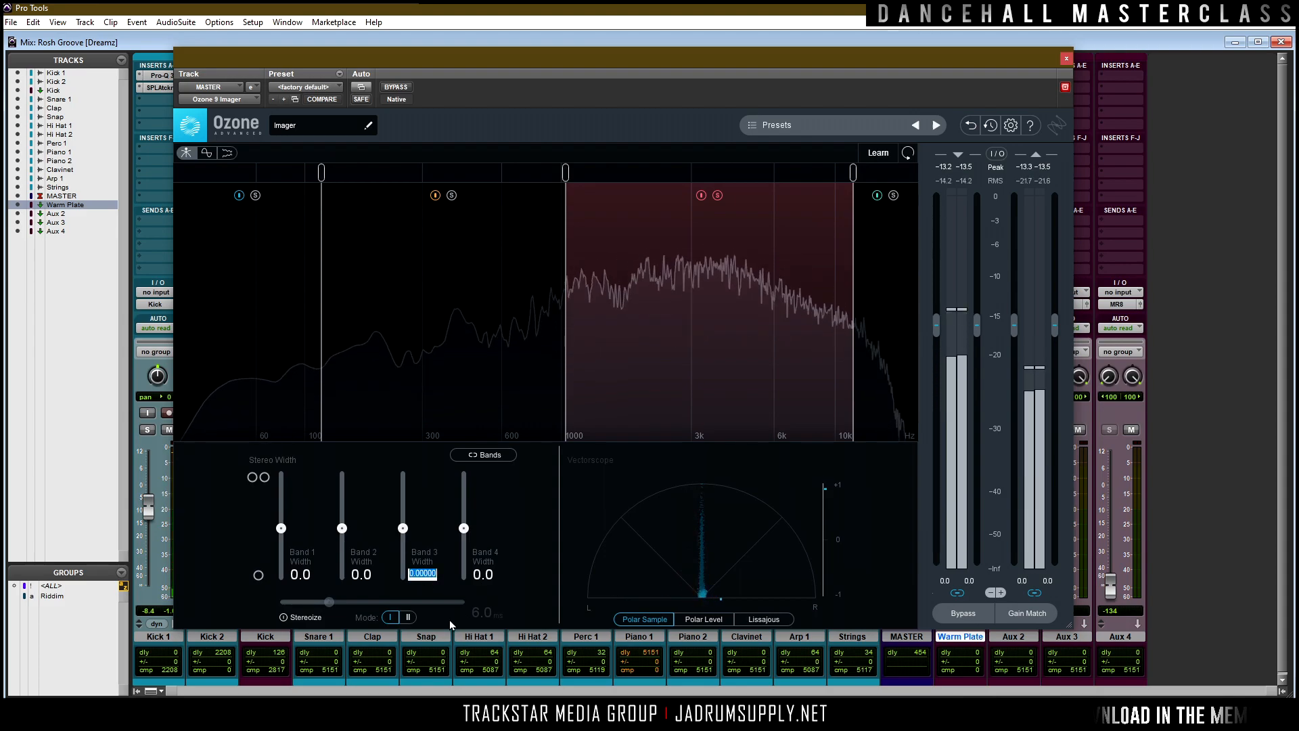
key("Return")
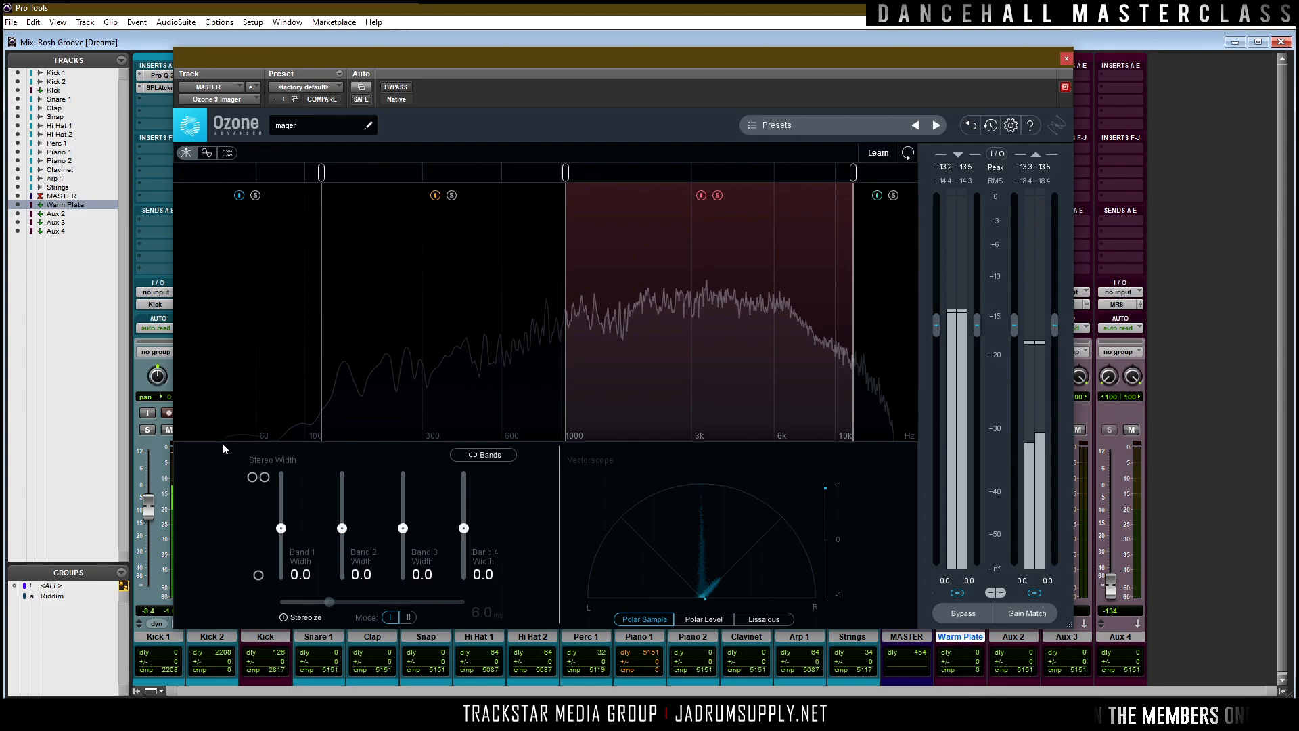
double_click(425, 574)
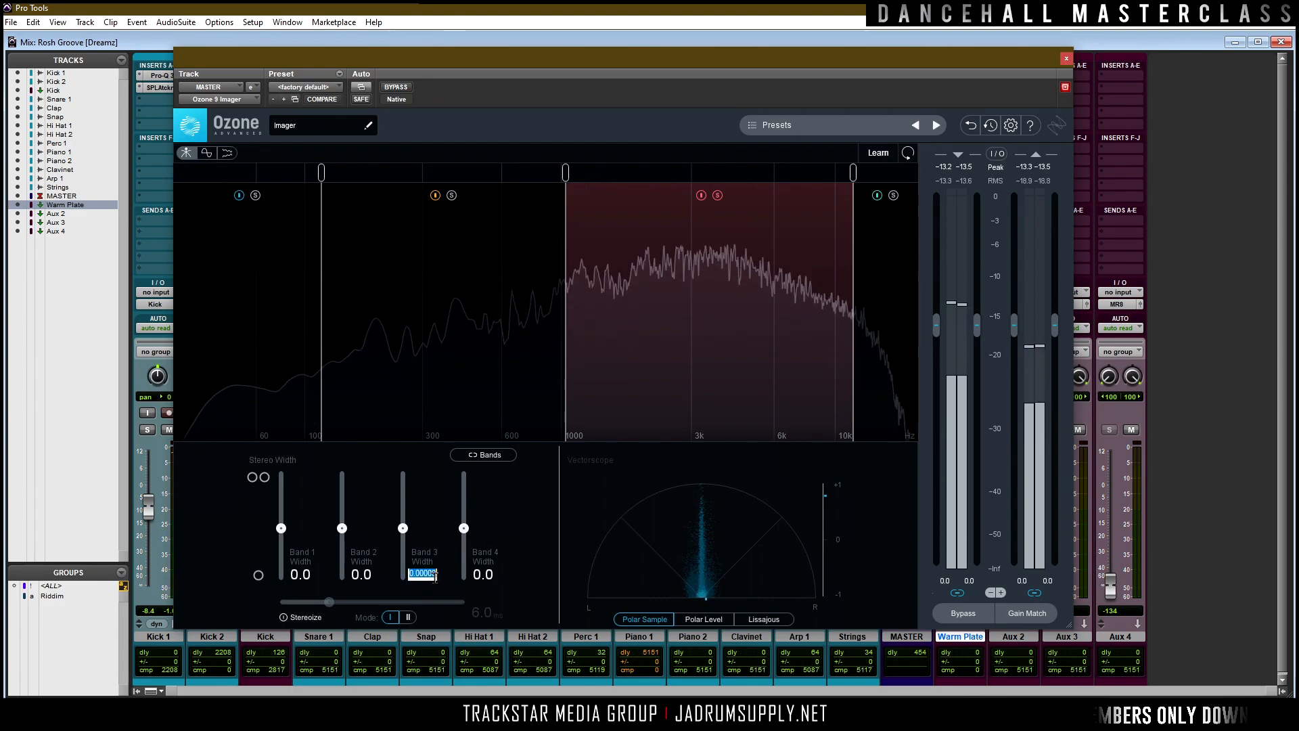
type("20")
key("Return")
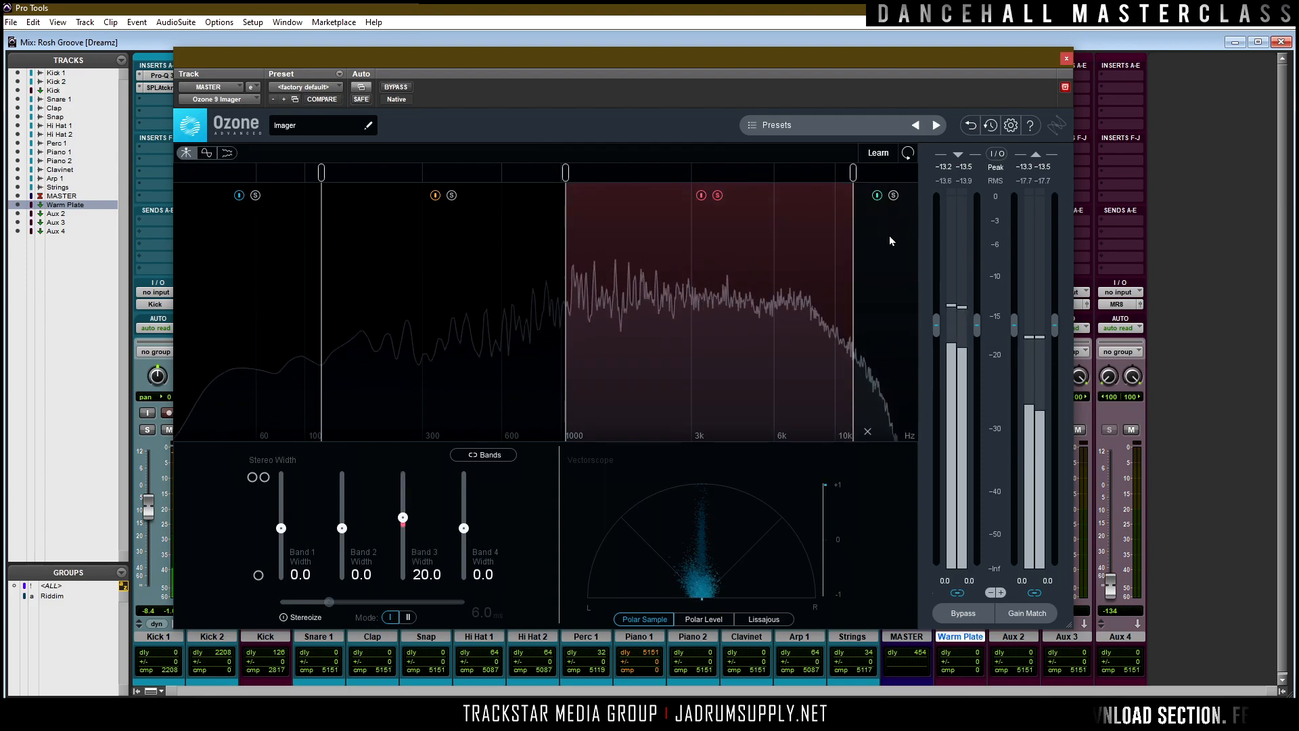
Solo band 4 in the Imager, set its stereo width to 60, and release the solo.
left_click(893, 195)
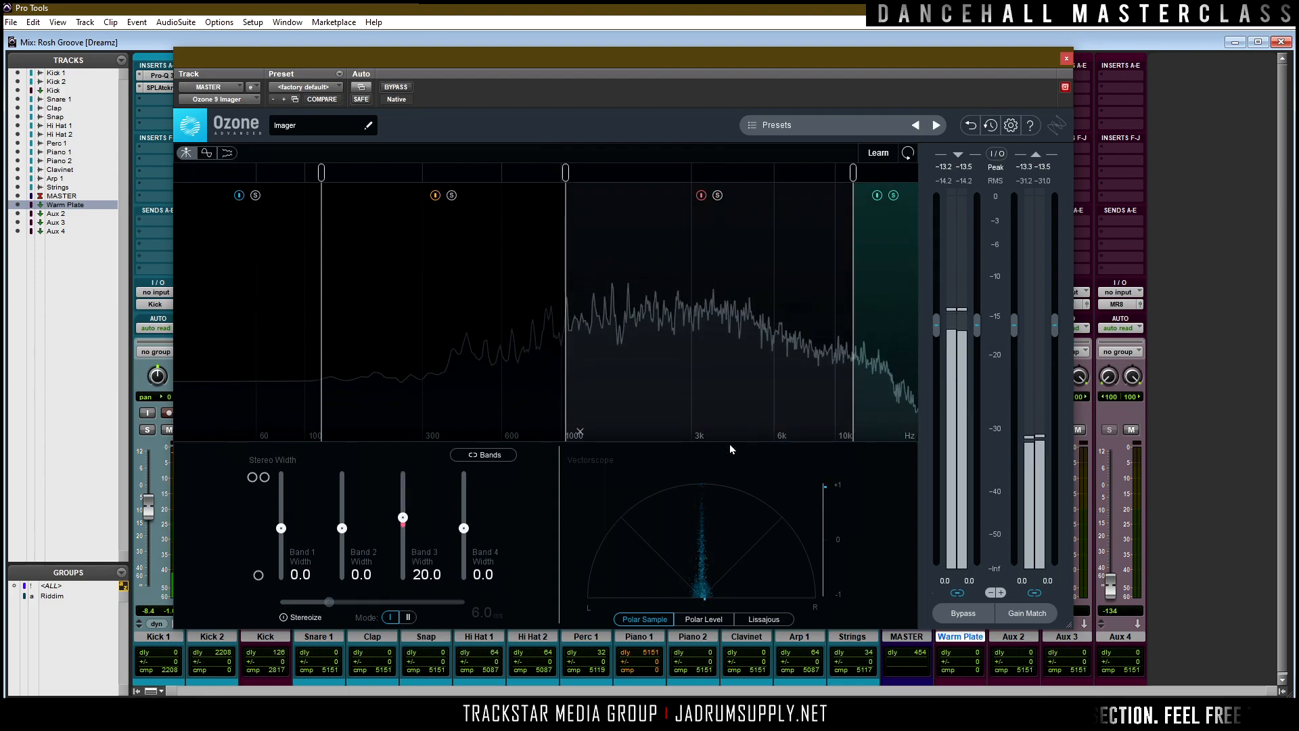
left_click(483, 573)
type("60")
key("Return")
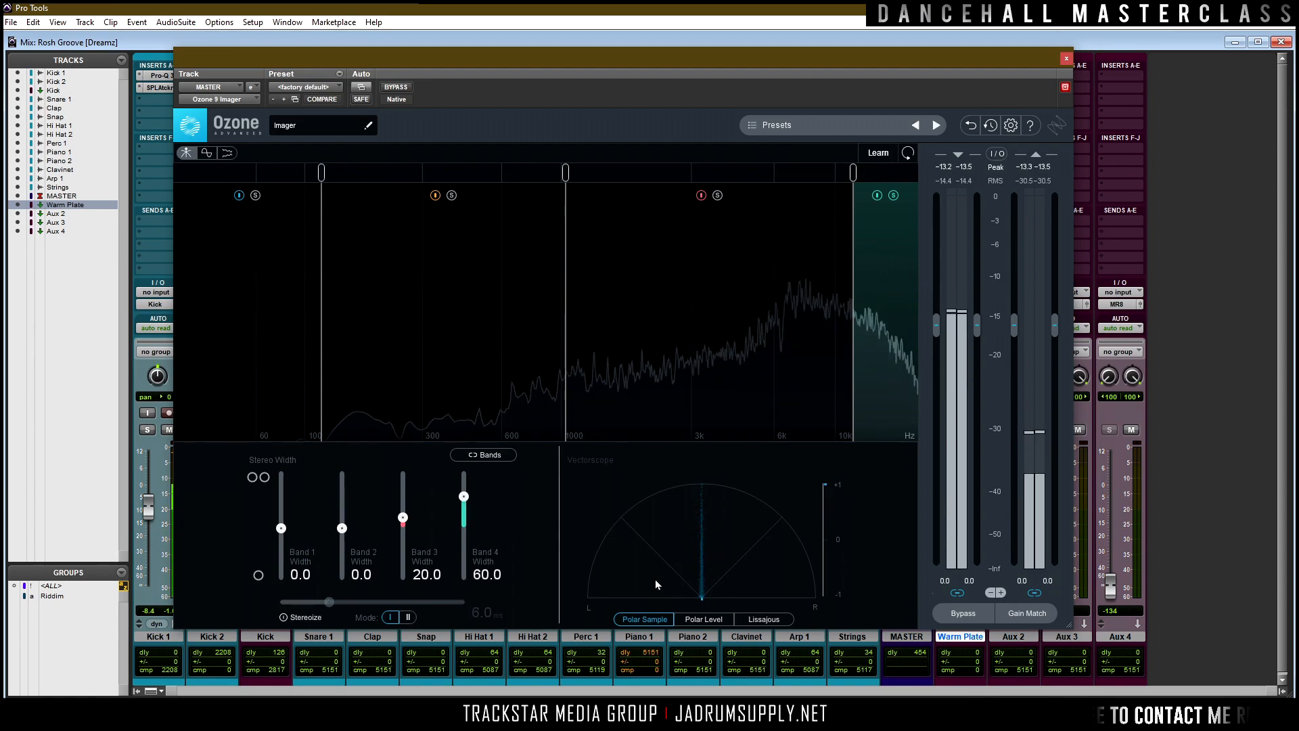
left_click(894, 196)
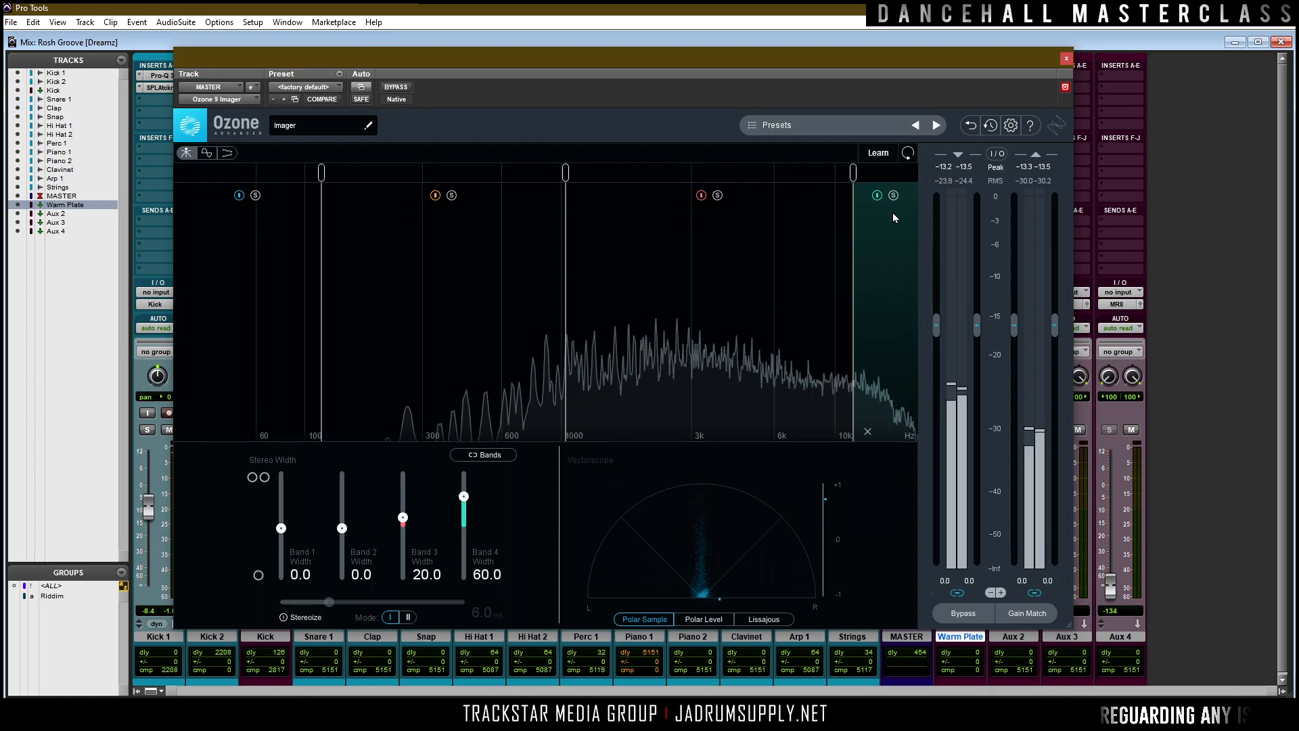
Solo band 2 and adjust the stereo widths to about 23.9 for band 2 and 17.3 for band 3 during playback.
left_click(451, 195)
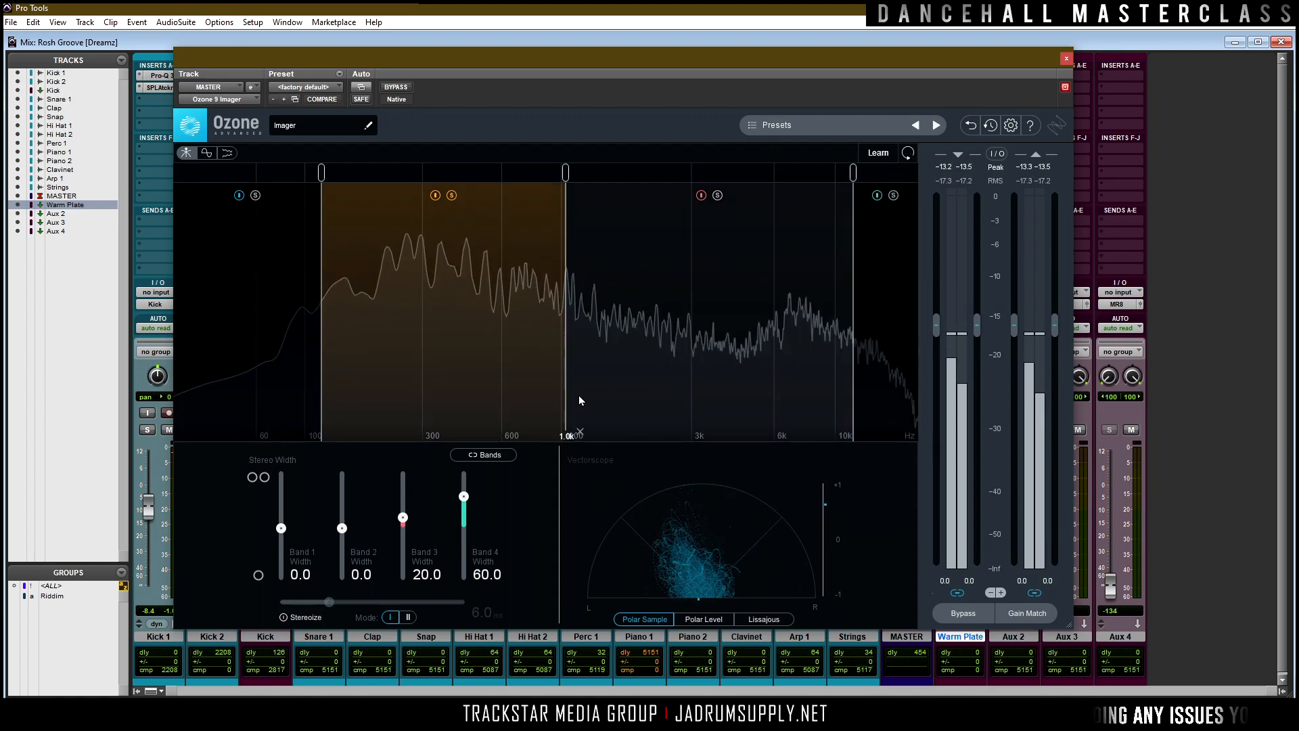
mouse_move(341, 530)
left_mouse_down()
mouse_move(351, 490)
mouse_move(345, 536)
mouse_move(365, 583)
mouse_move(363, 520)
left_mouse_up()
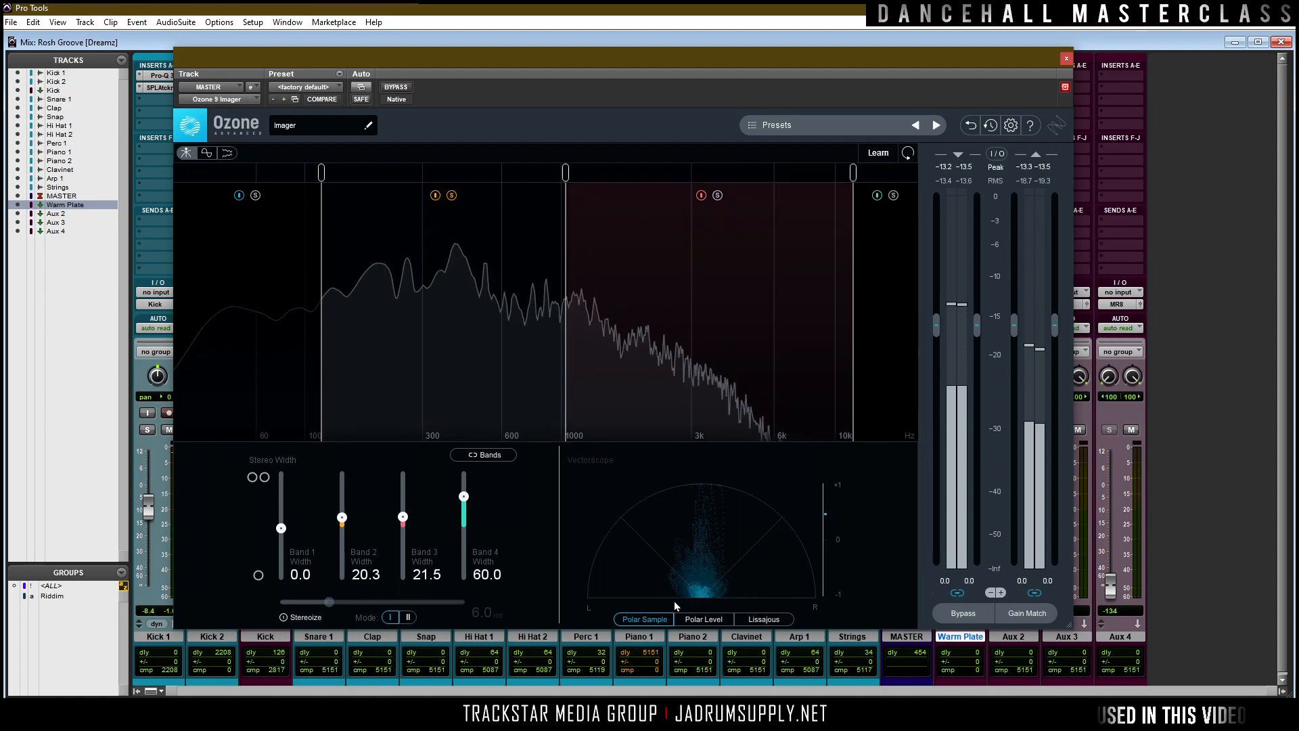
left_click_drag(406, 516, 344, 519)
key("space")
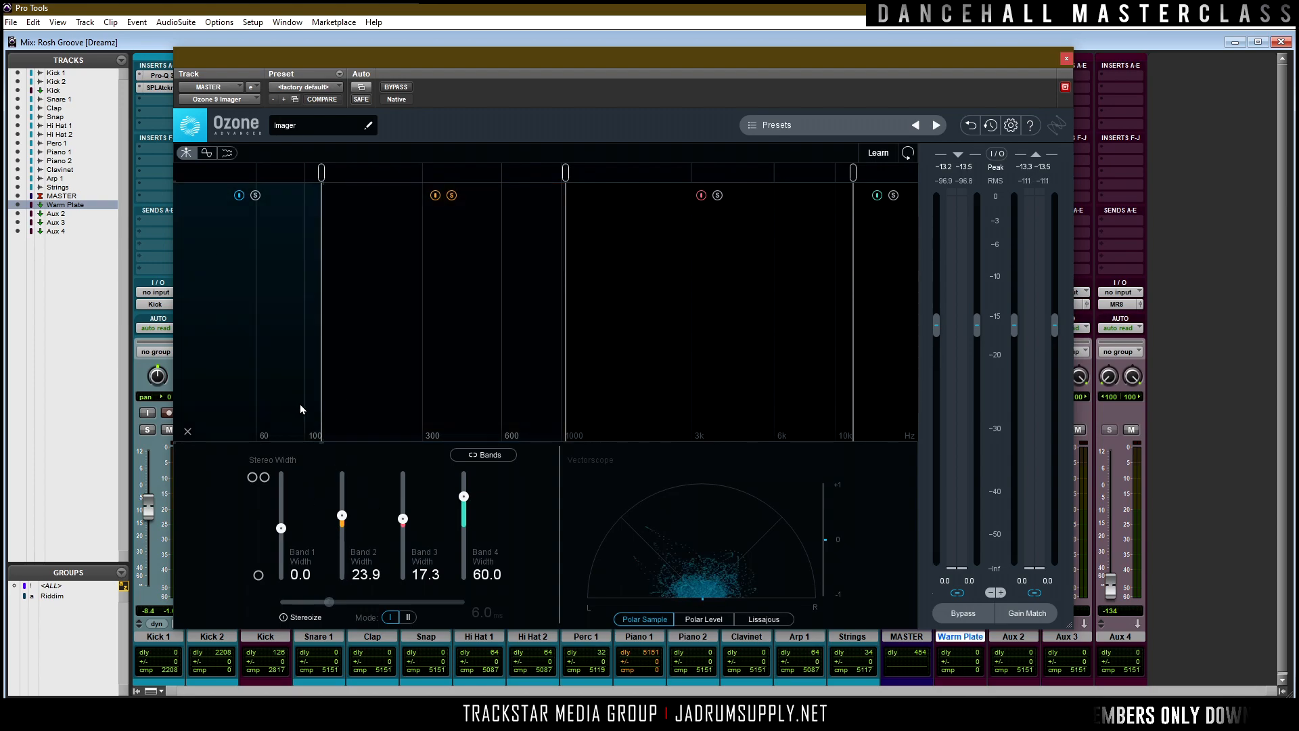
Narrow band 1 to a width of -100 and raise the crossover between bands 1 and 2 to about 178 Hz.
key("space")
left_click_drag(279, 529, 281, 580)
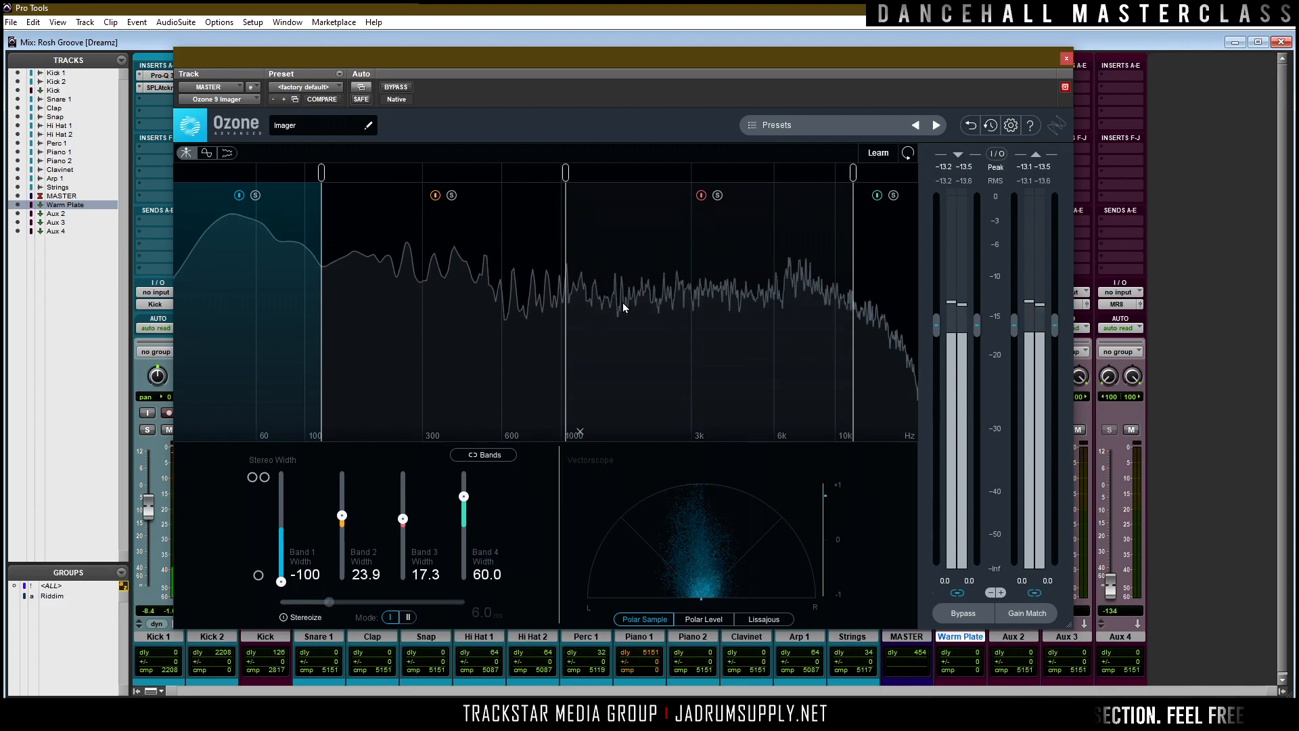
left_click_drag(321, 177, 367, 180)
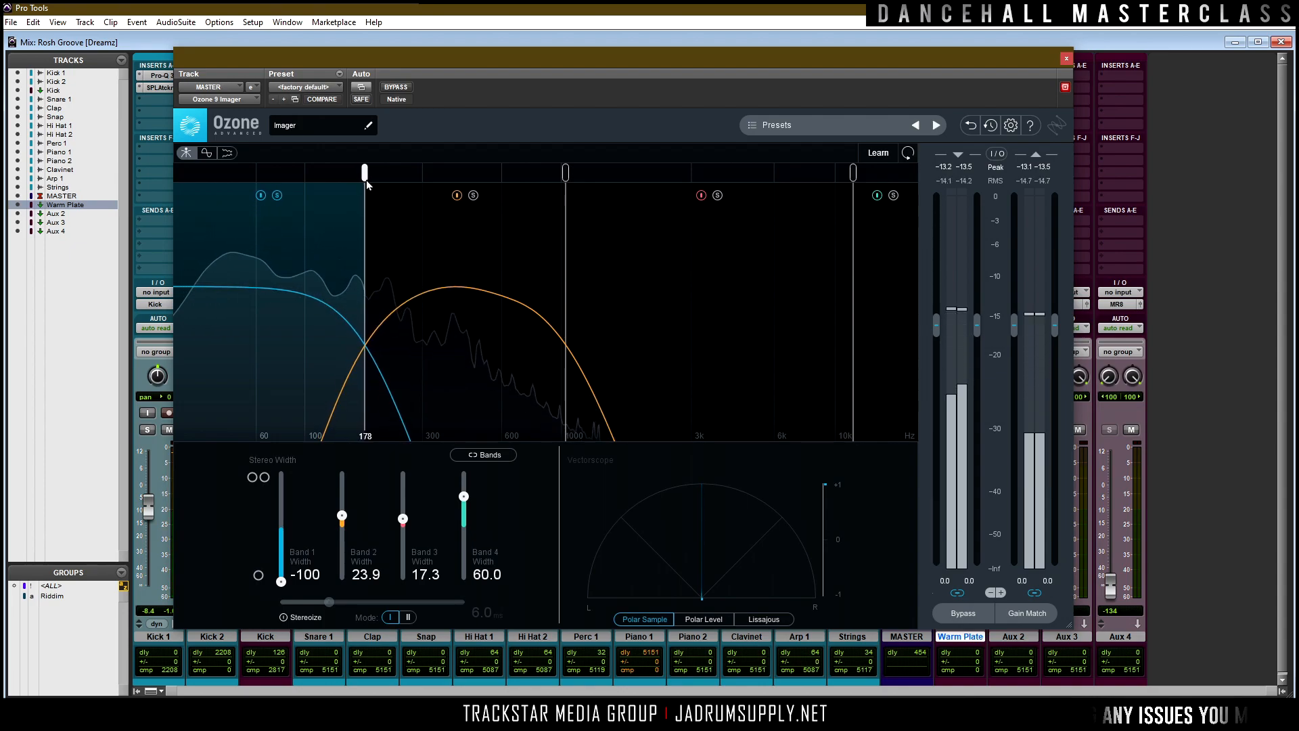
left_click(277, 197)
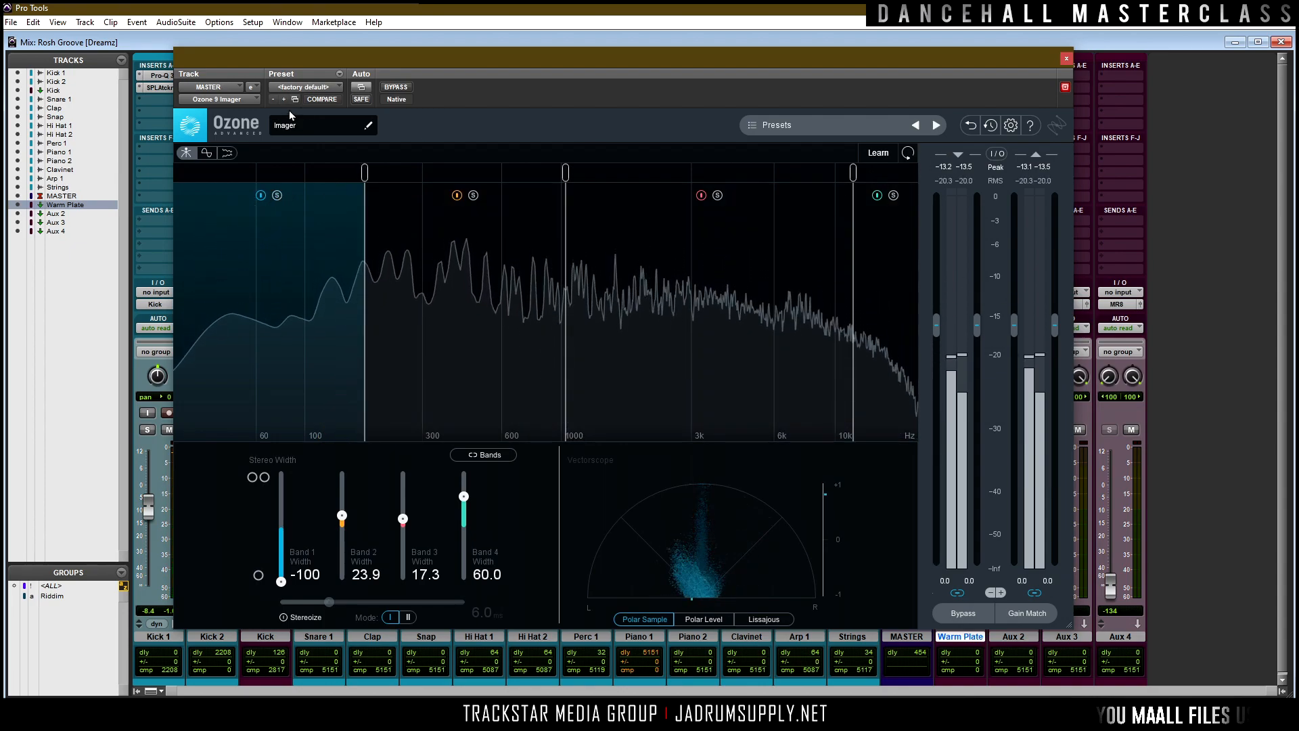
Compare the master with the Imager bypassed and active, and close the plug-in window.
left_click(395, 88)
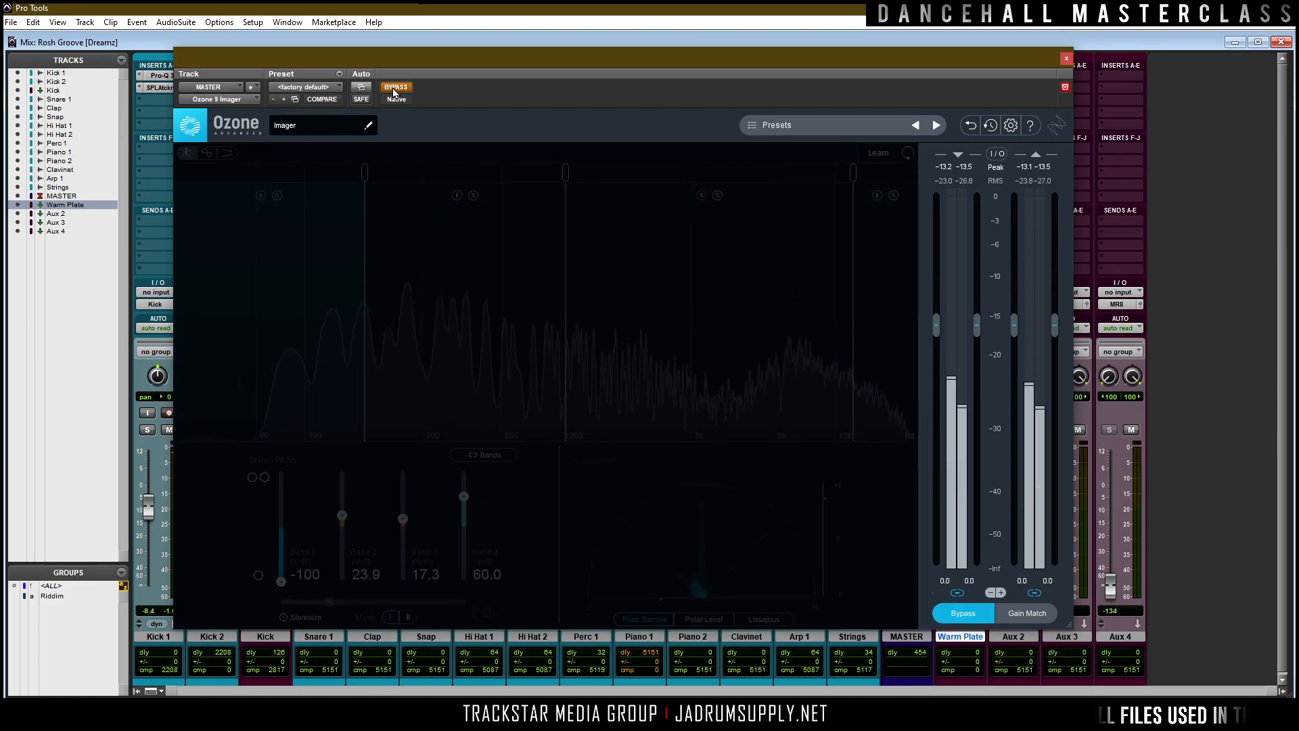
left_click(395, 88)
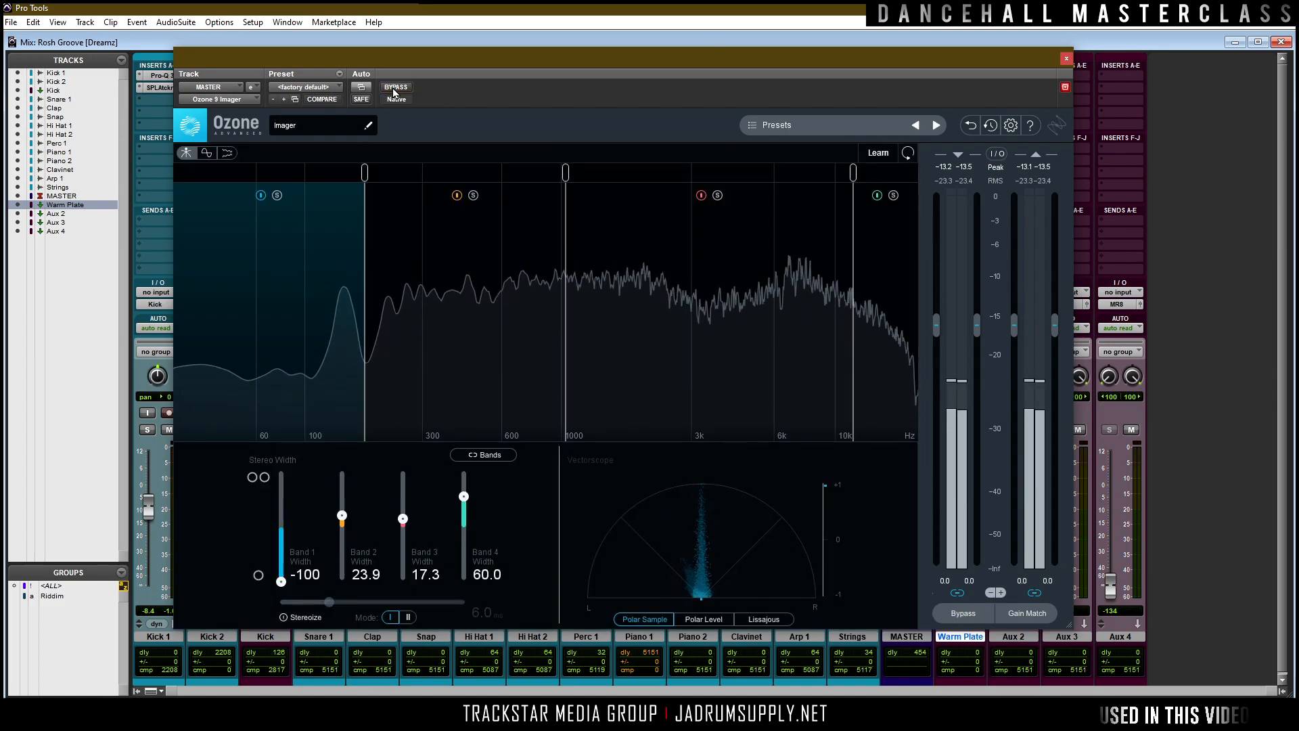
left_click(1066, 59)
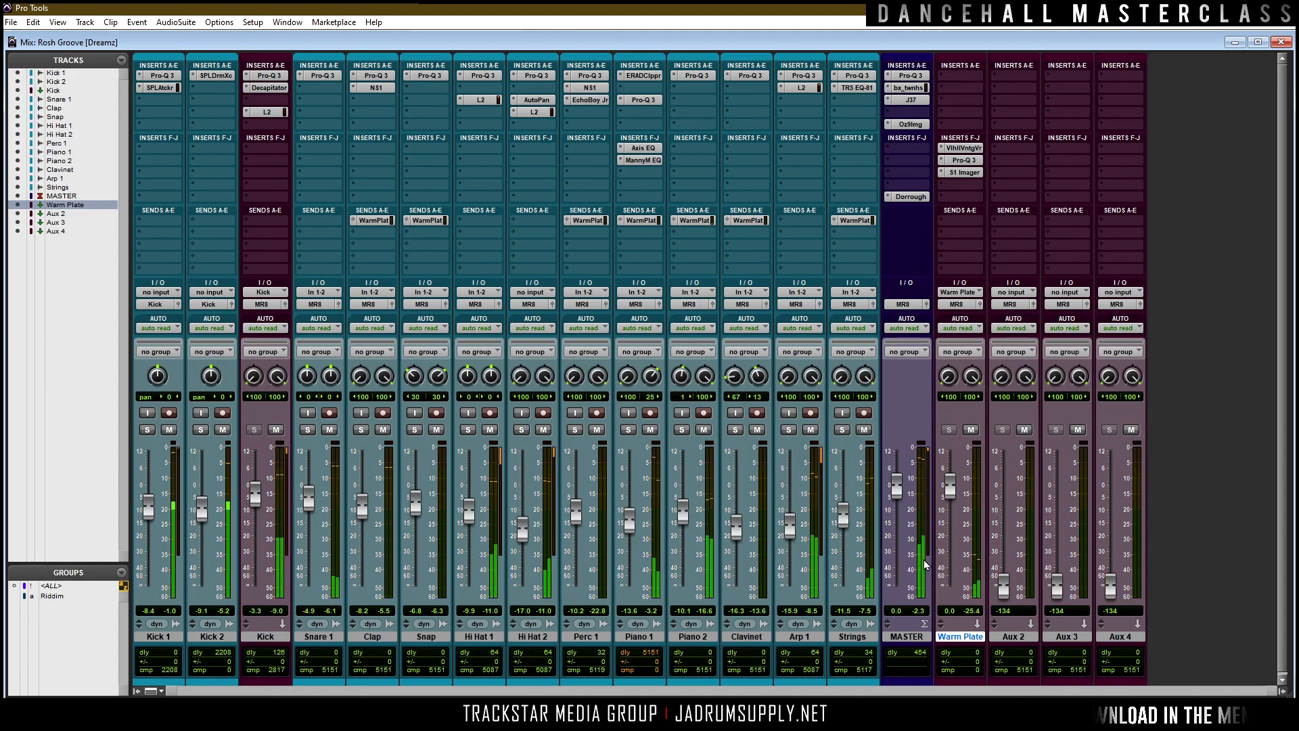
Insert the stereo FabFilter Pro-L 2 limiter on the MASTER track's sixth insert.
left_click(904, 151)
mouse_move(928, 174)
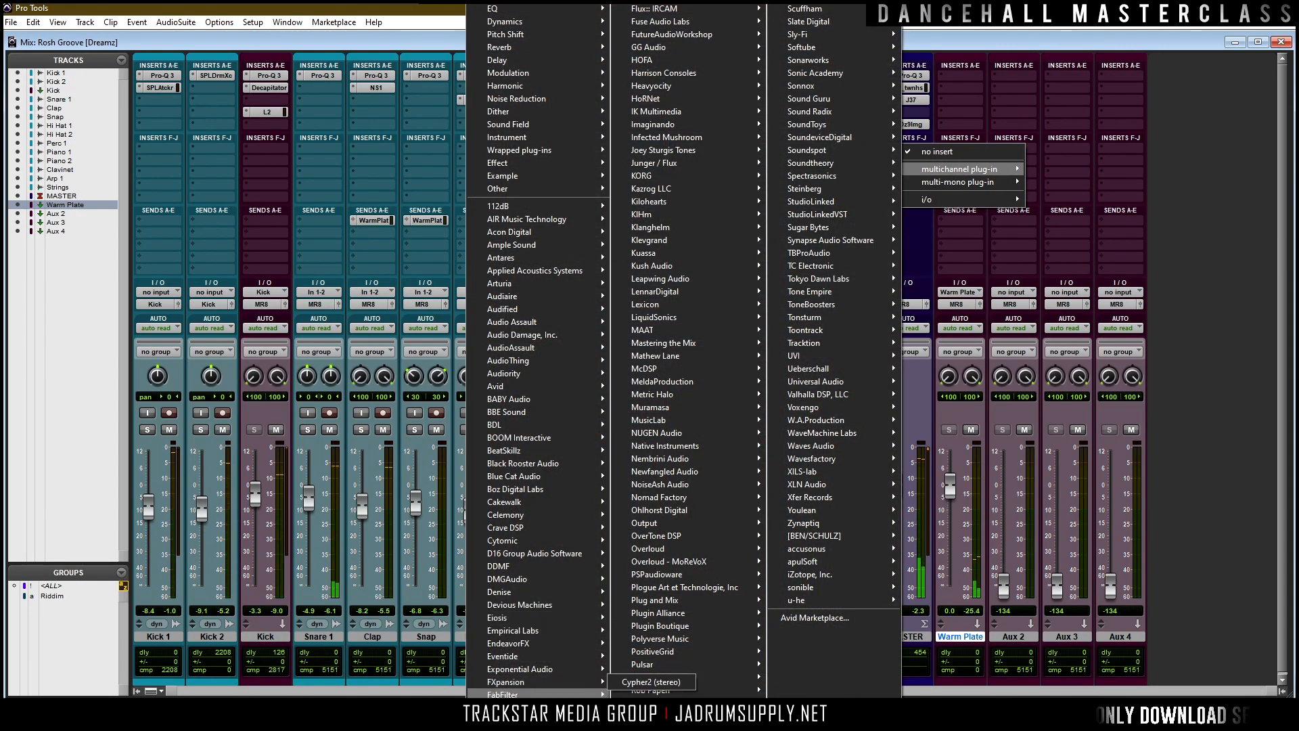
mouse_move(556, 695)
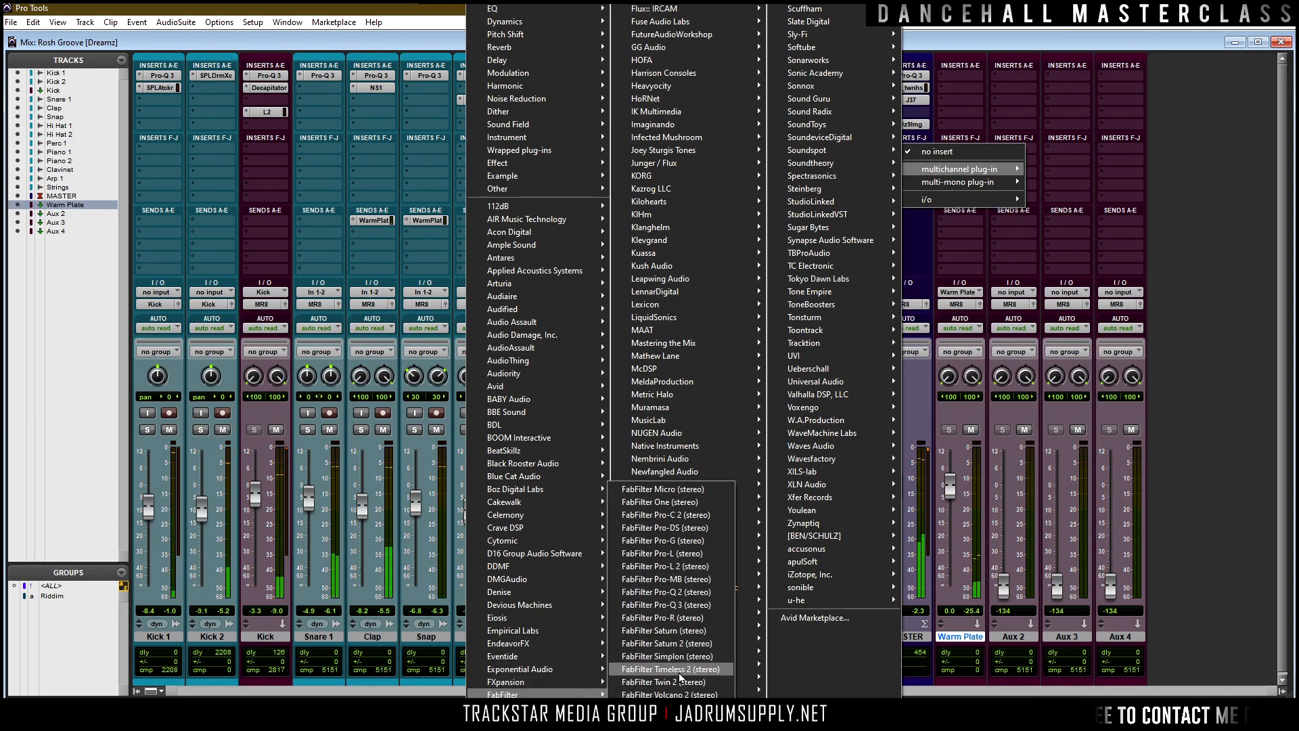
left_click(691, 572)
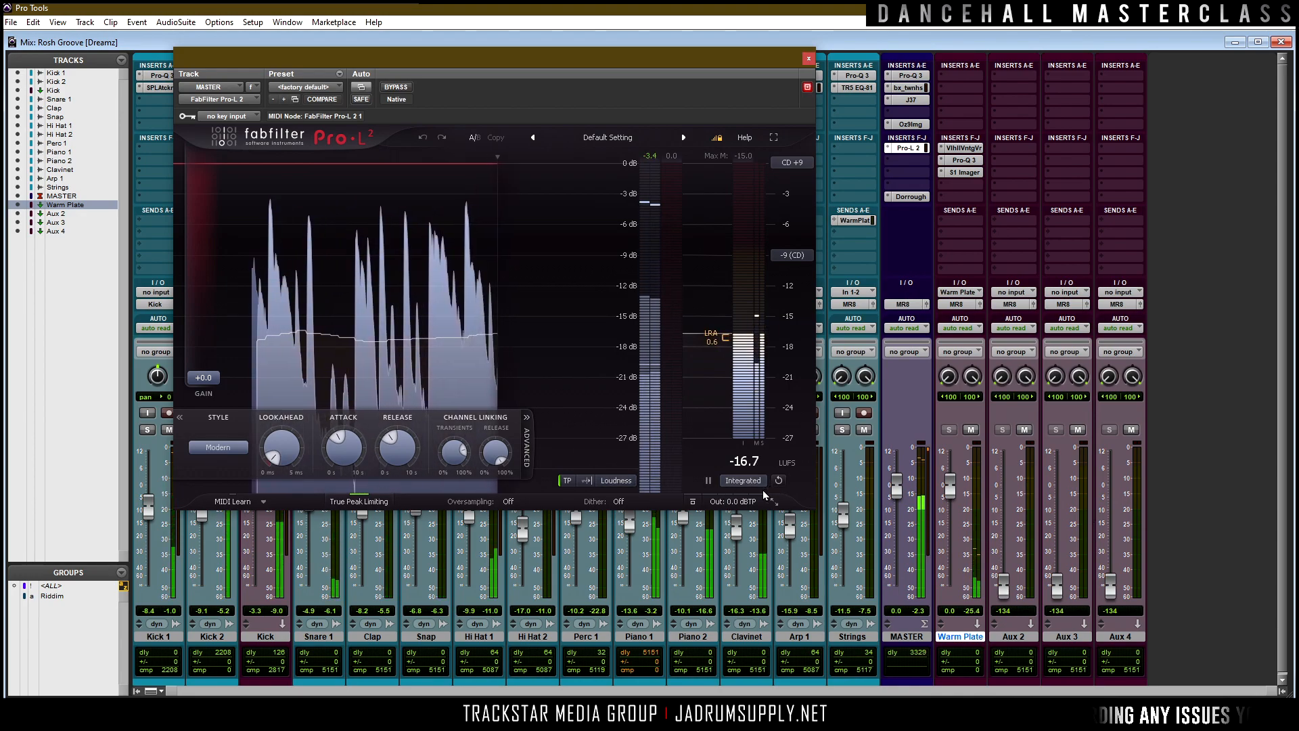
Set the Pro-L 2 limiter's output level to -0.3 dBTP.
mouse_move(738, 504)
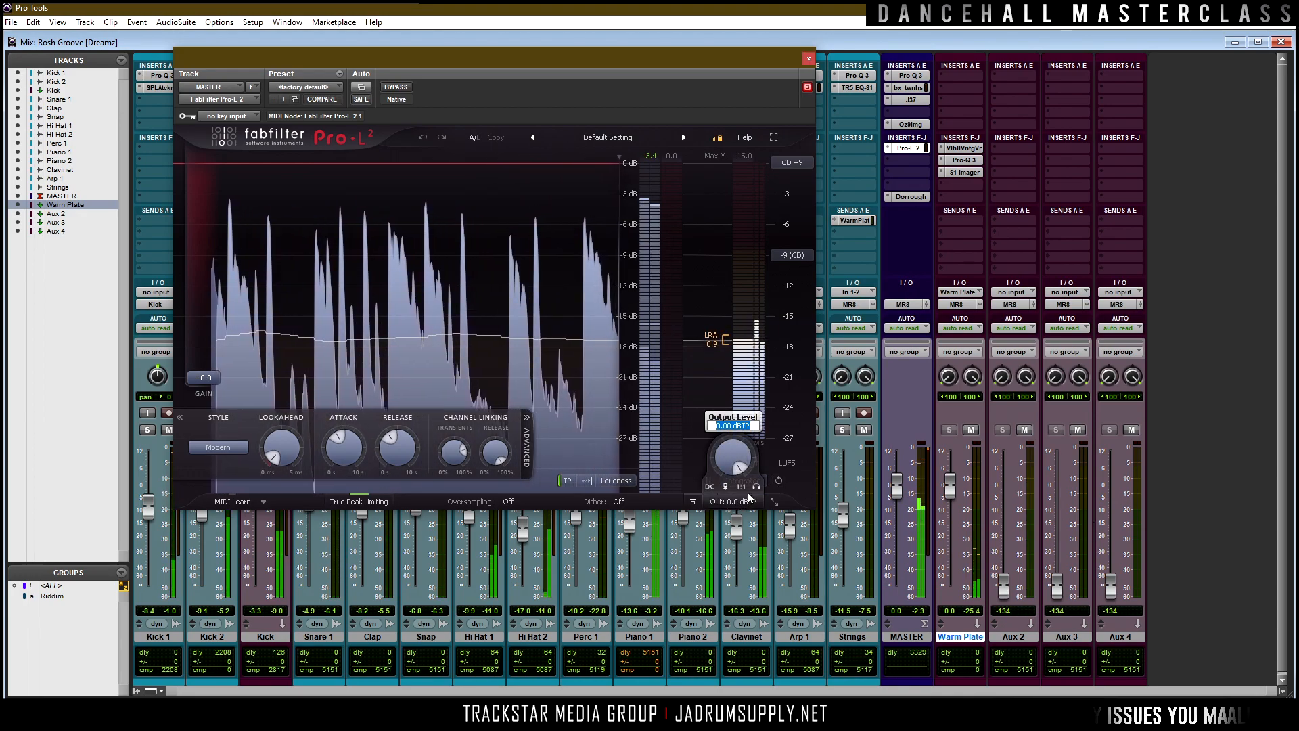
key("BackSpace")
type("-0.3")
key("Return")
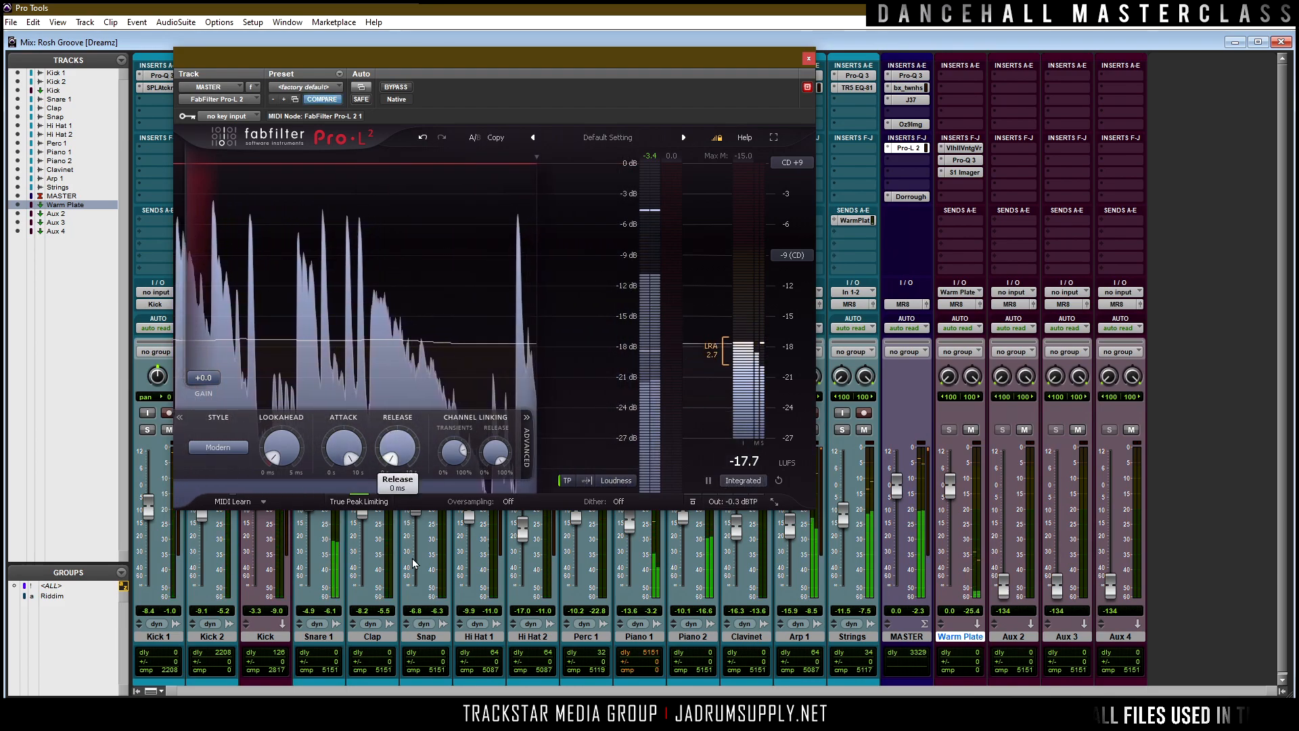
Try the Aggressive limiting style in Pro-L 2 with about +2.2 dB of gain.
left_click(218, 447)
left_click(244, 524)
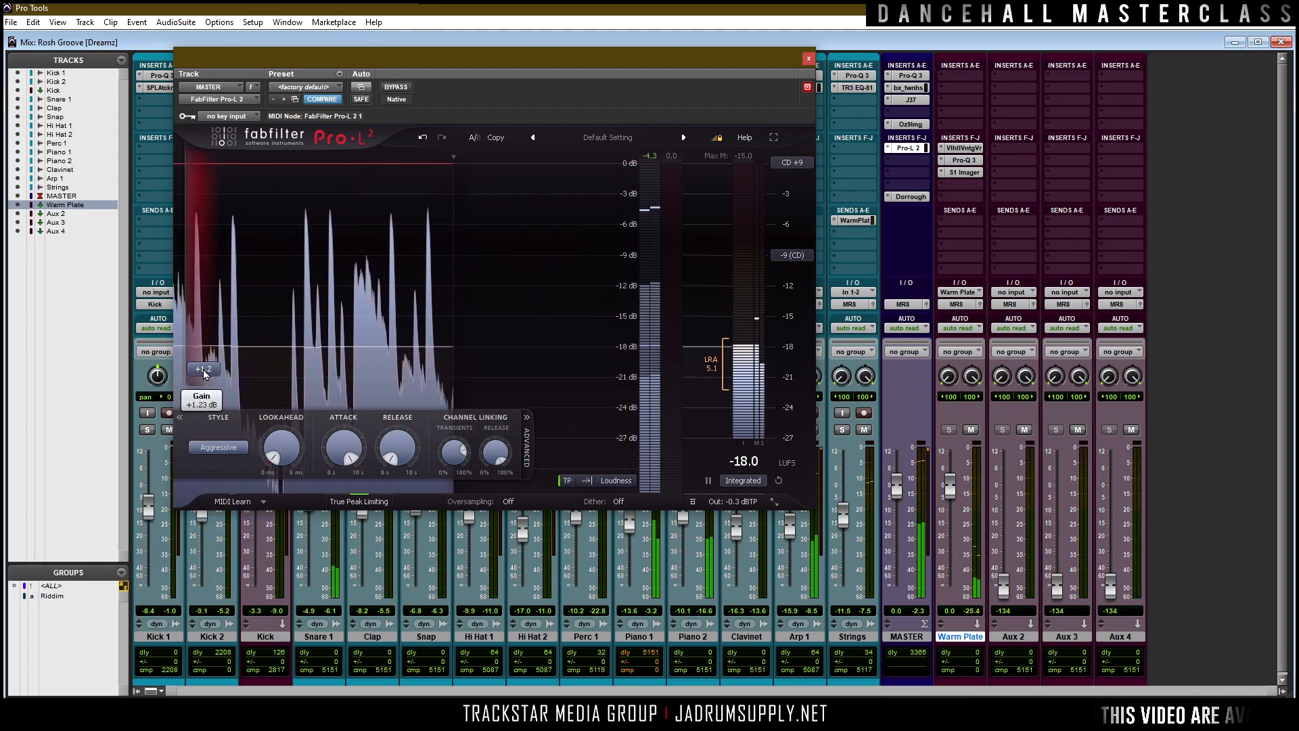
left_click_drag(205, 369, 206, 367)
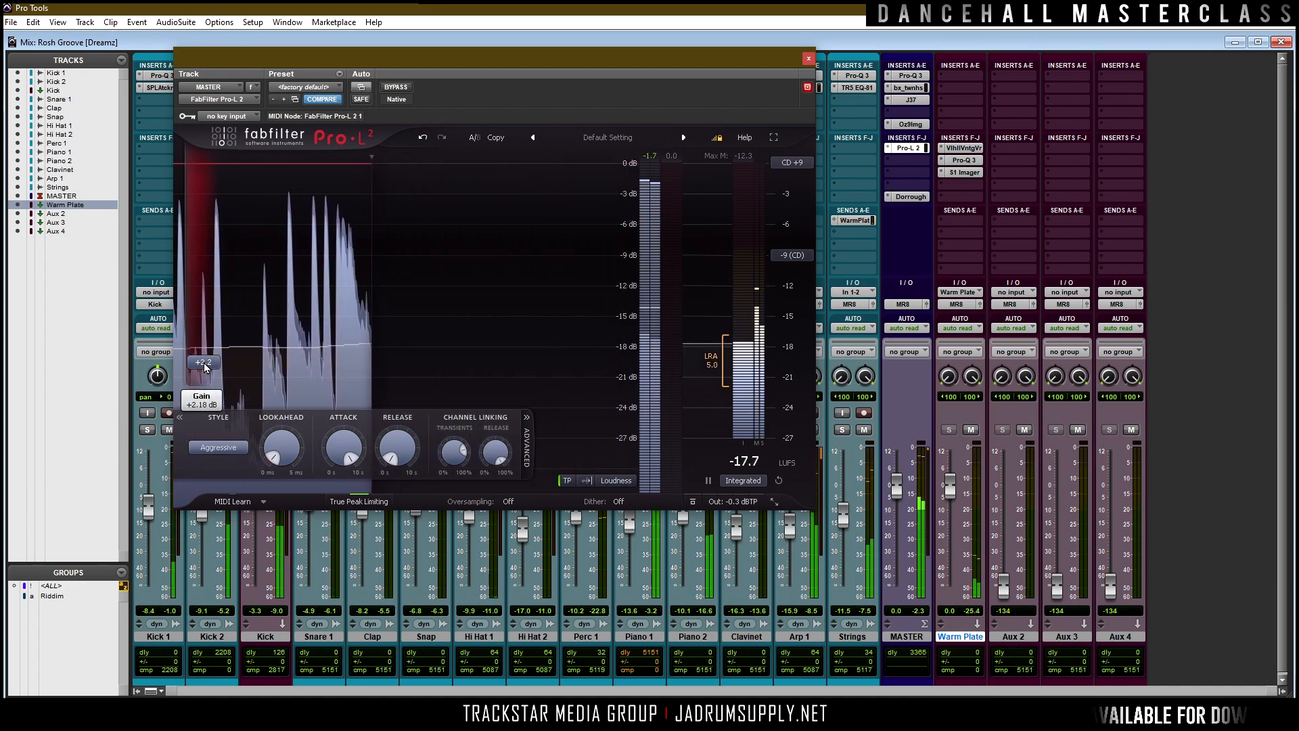
Switch Pro-L 2 to the Transparent style and set its gain to +3.0 dB.
left_click(230, 447)
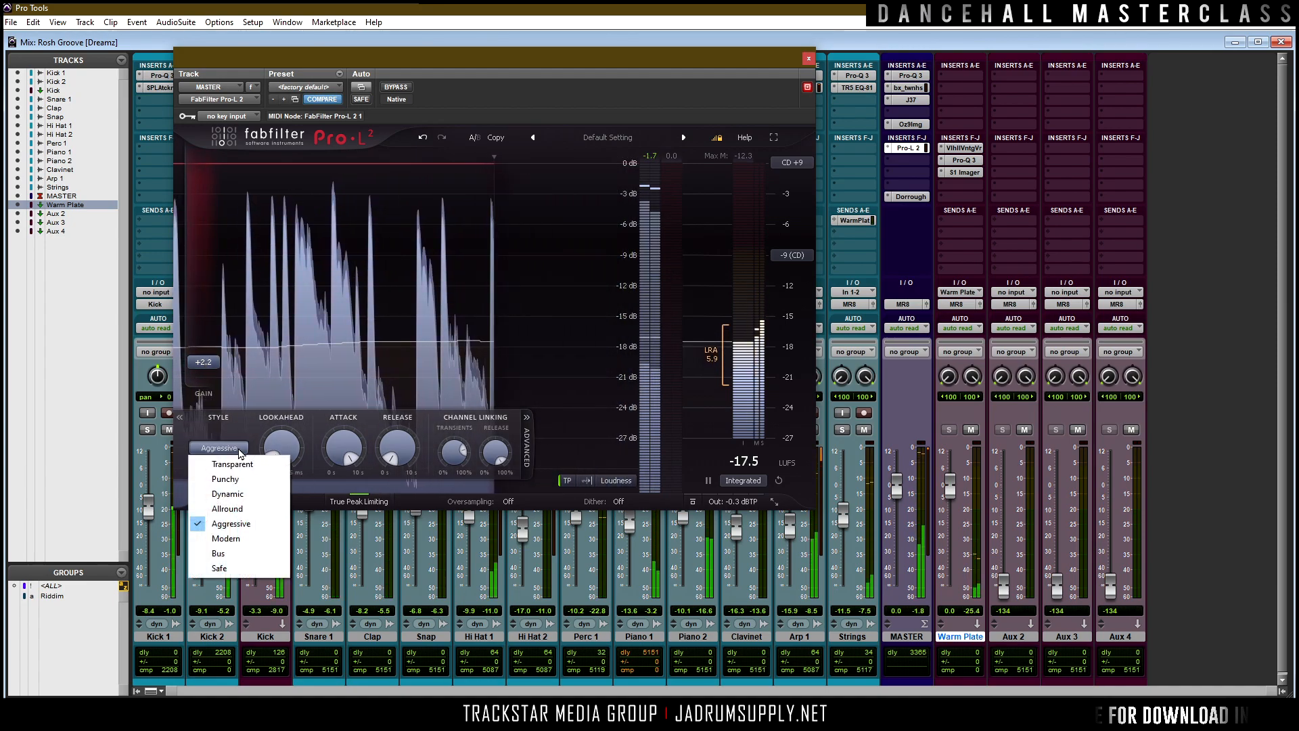
left_click(236, 458)
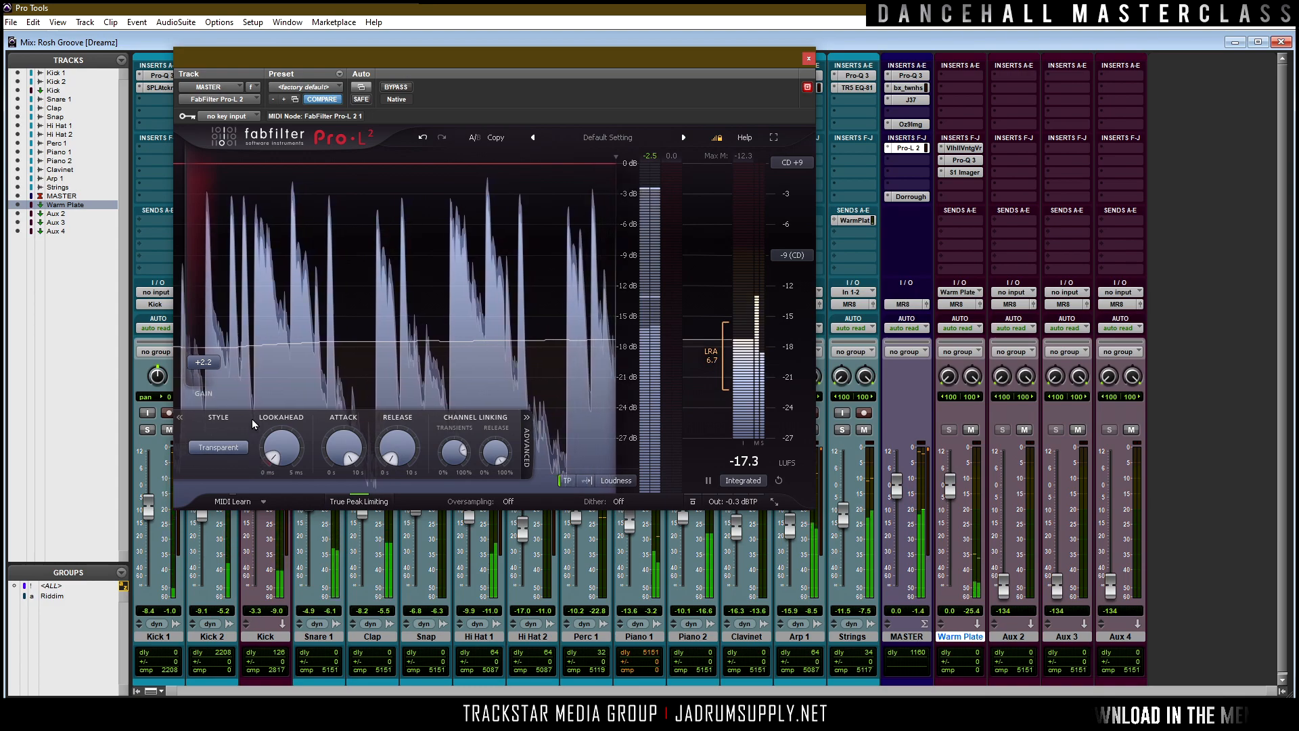
mouse_move(202, 364)
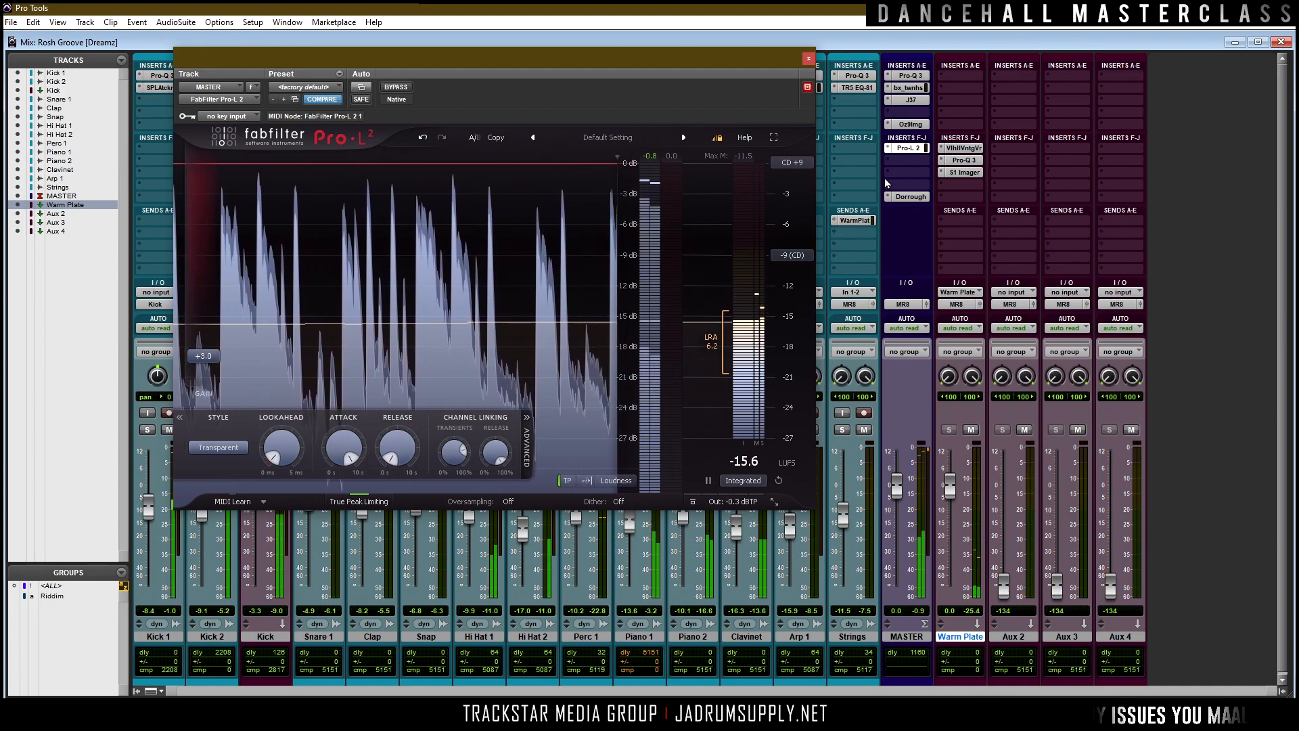
left_click(912, 188)
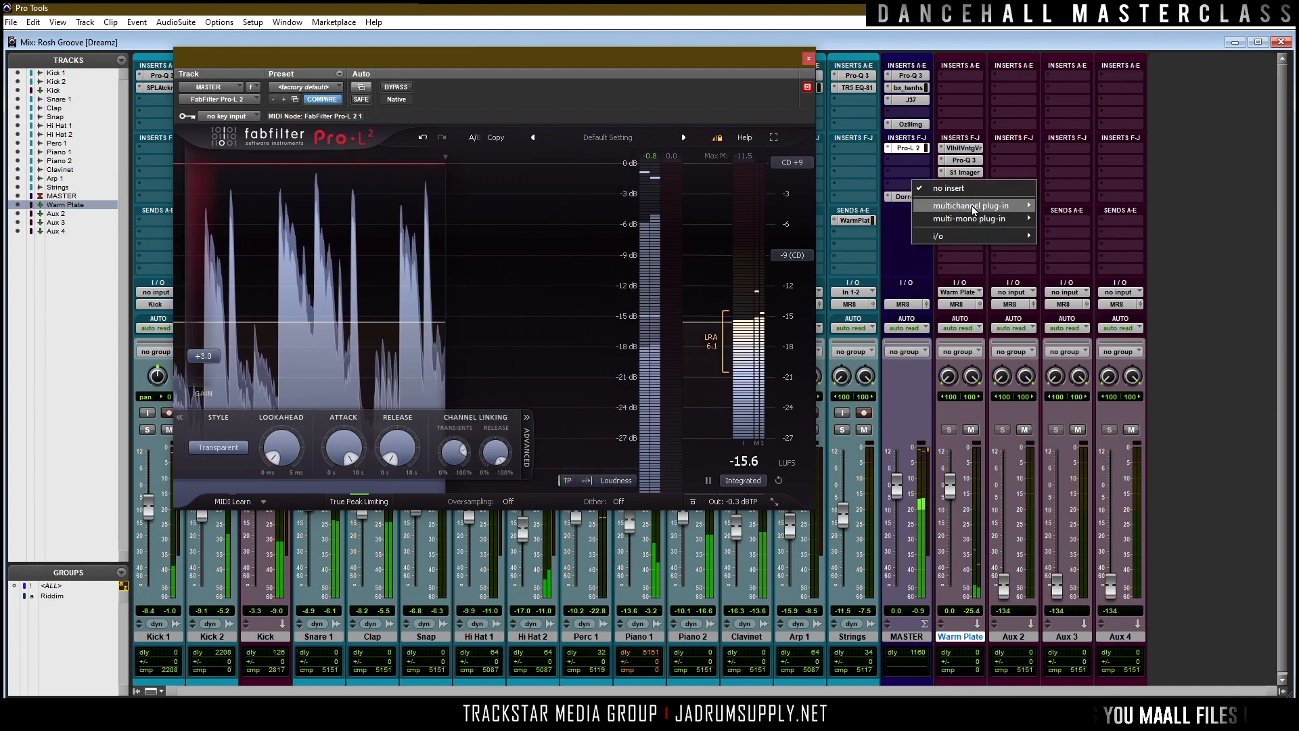
mouse_move(968, 205)
mouse_move(869, 446)
left_click(915, 445)
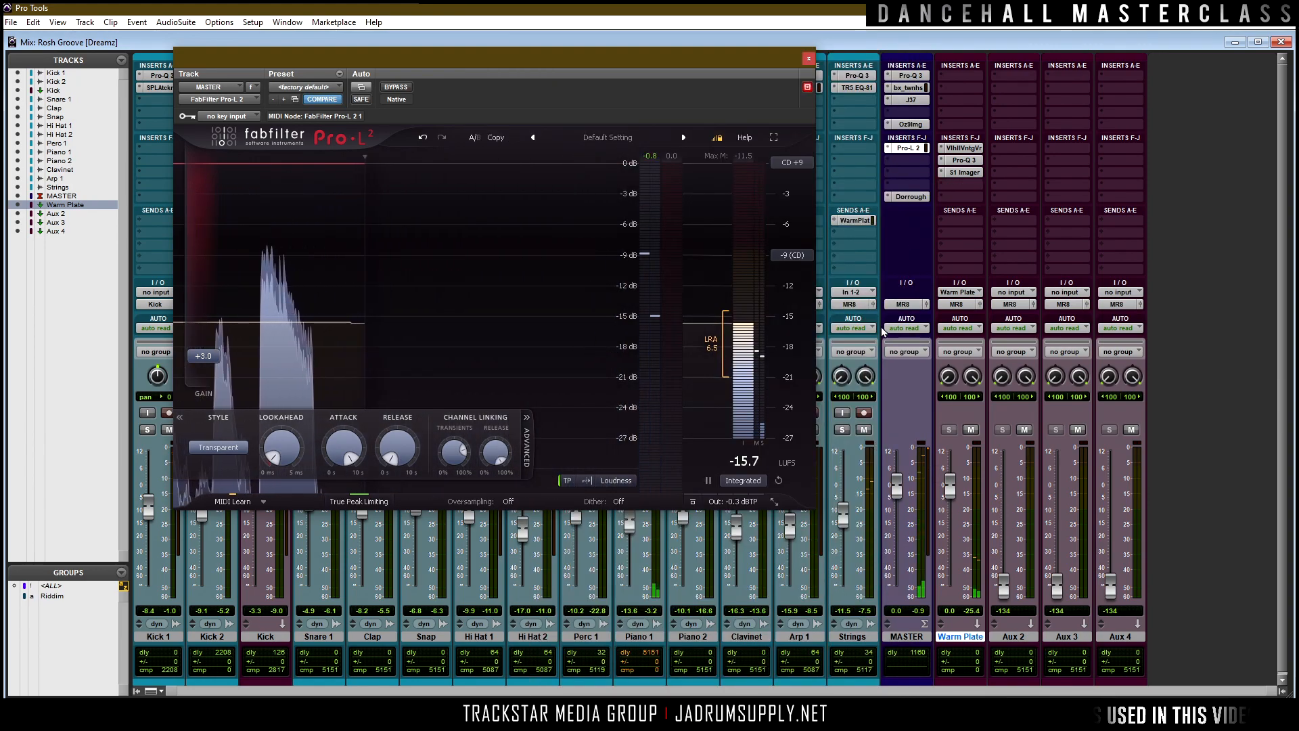
Insert the stereo Newfangled Saturate plug-in on the MASTER track's ninth insert.
left_click(893, 187)
mouse_move(961, 205)
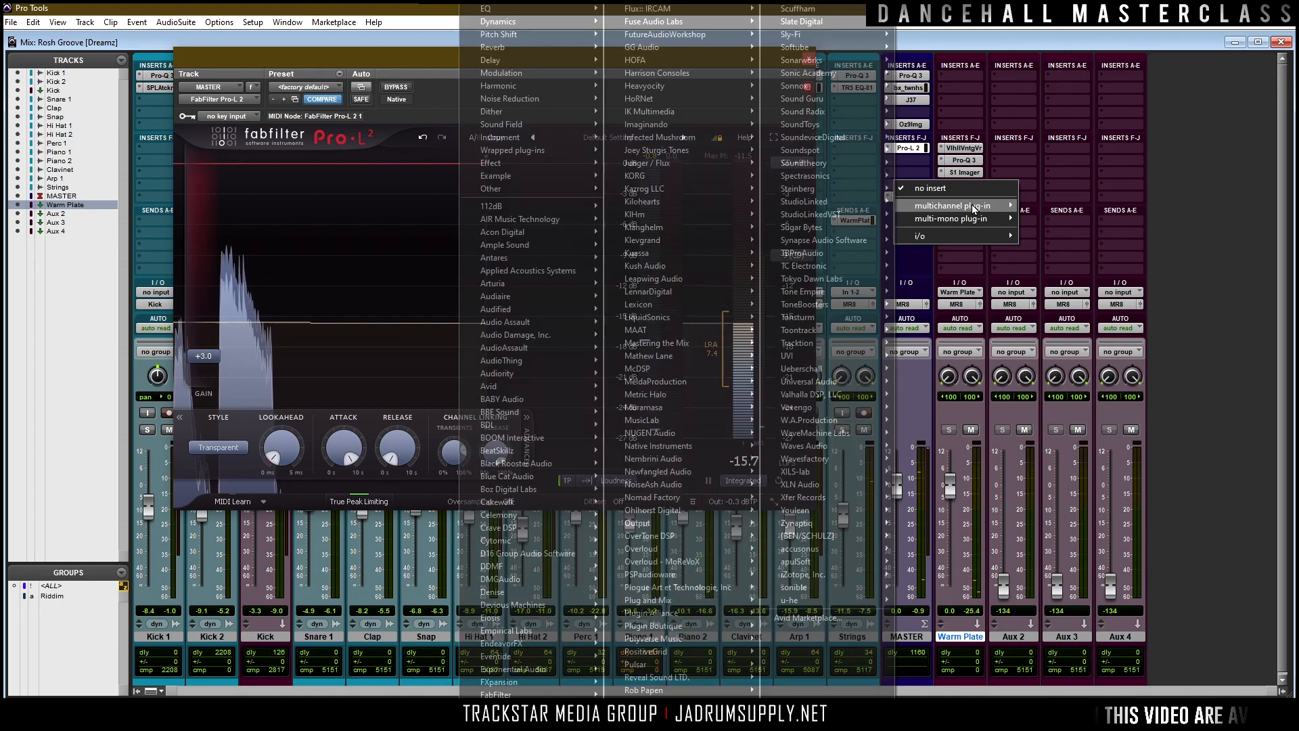
mouse_move(707, 476)
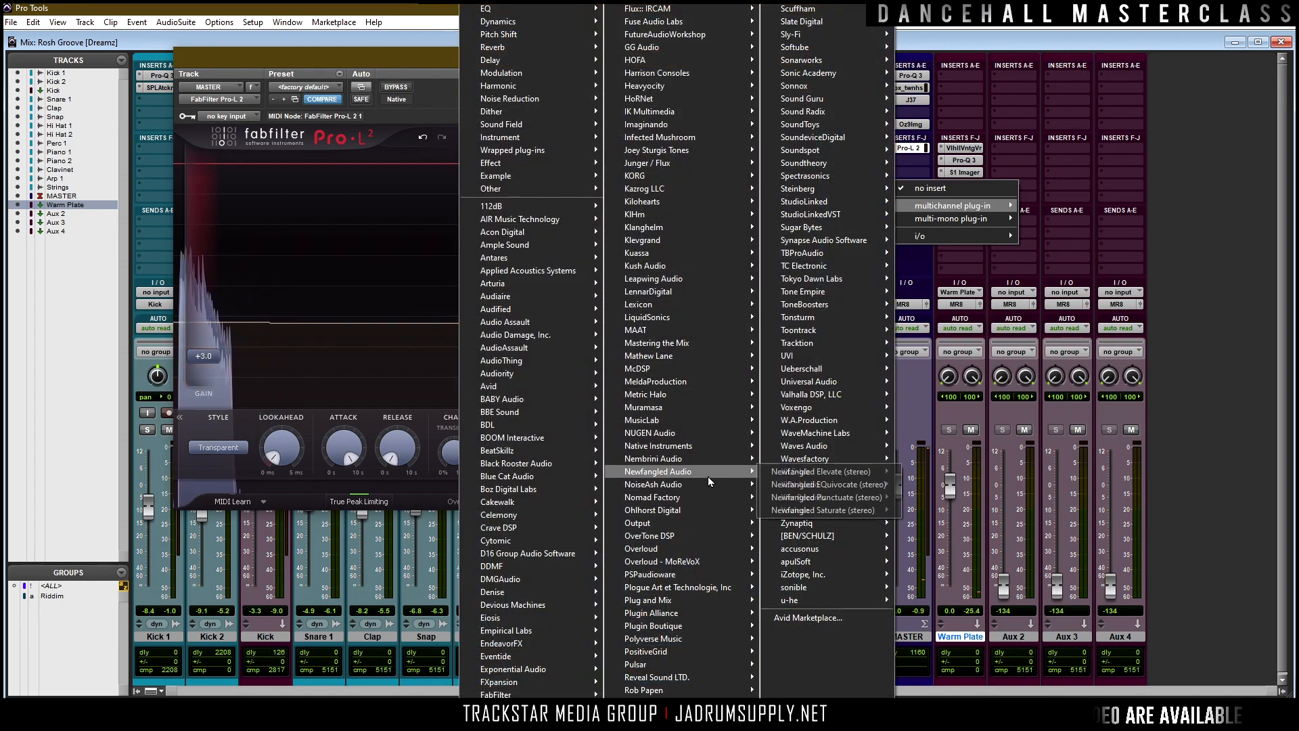
left_click(811, 502)
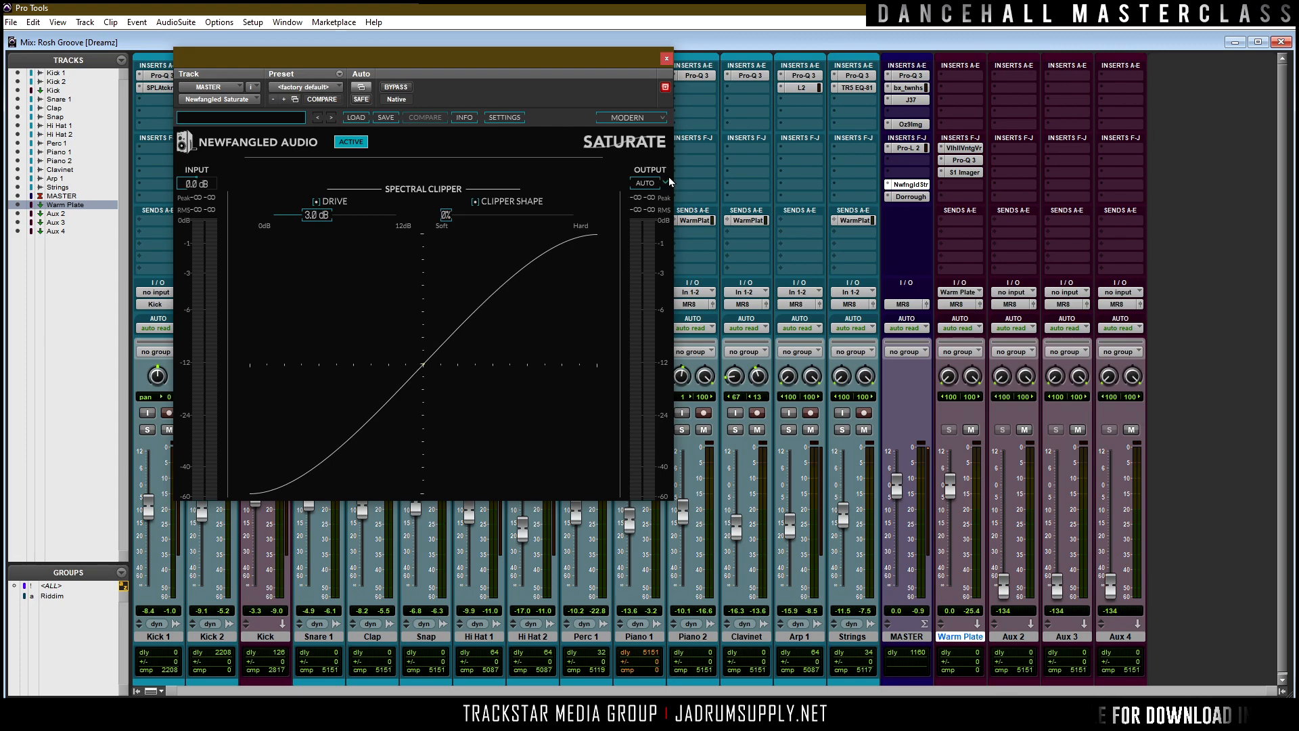
Set Saturate to a manual -0.1 dB output with a 90% clipper shape, and raise its drive to 1.2 dB during playback.
left_click(668, 183)
left_click(683, 198)
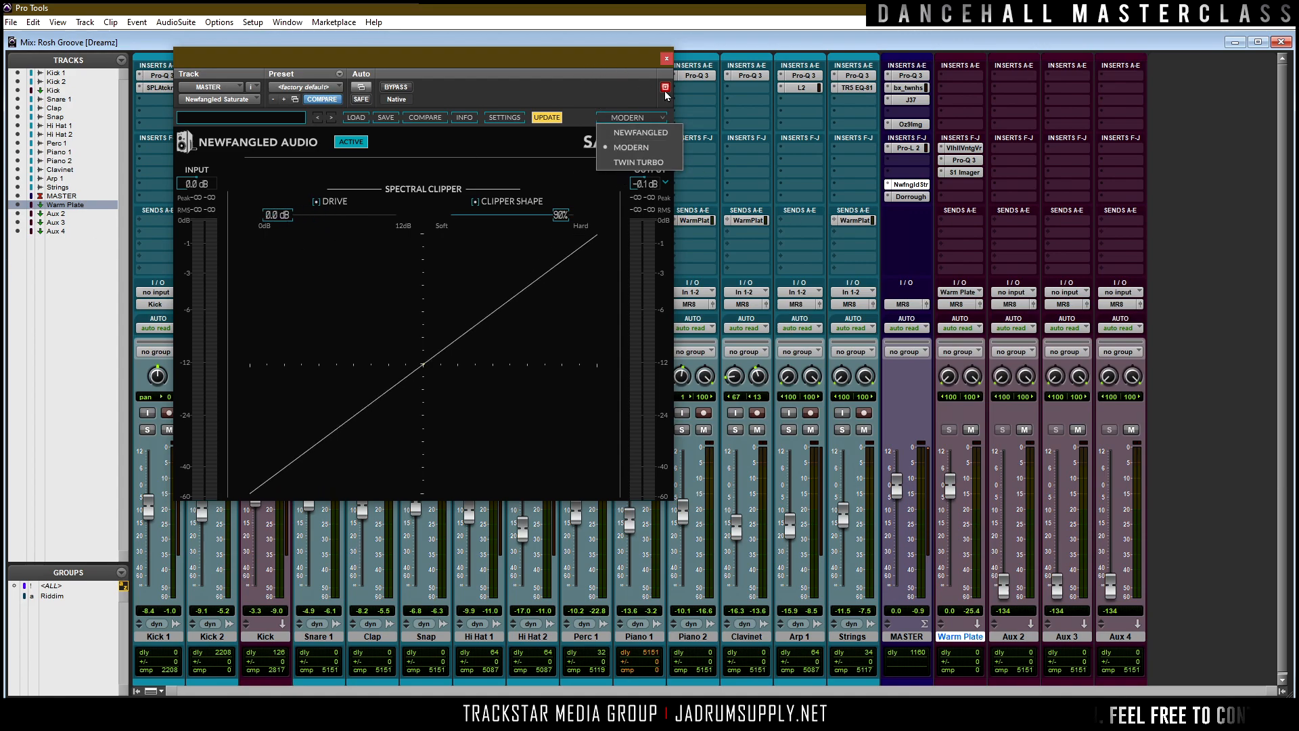
left_click_drag(560, 66, 824, 126)
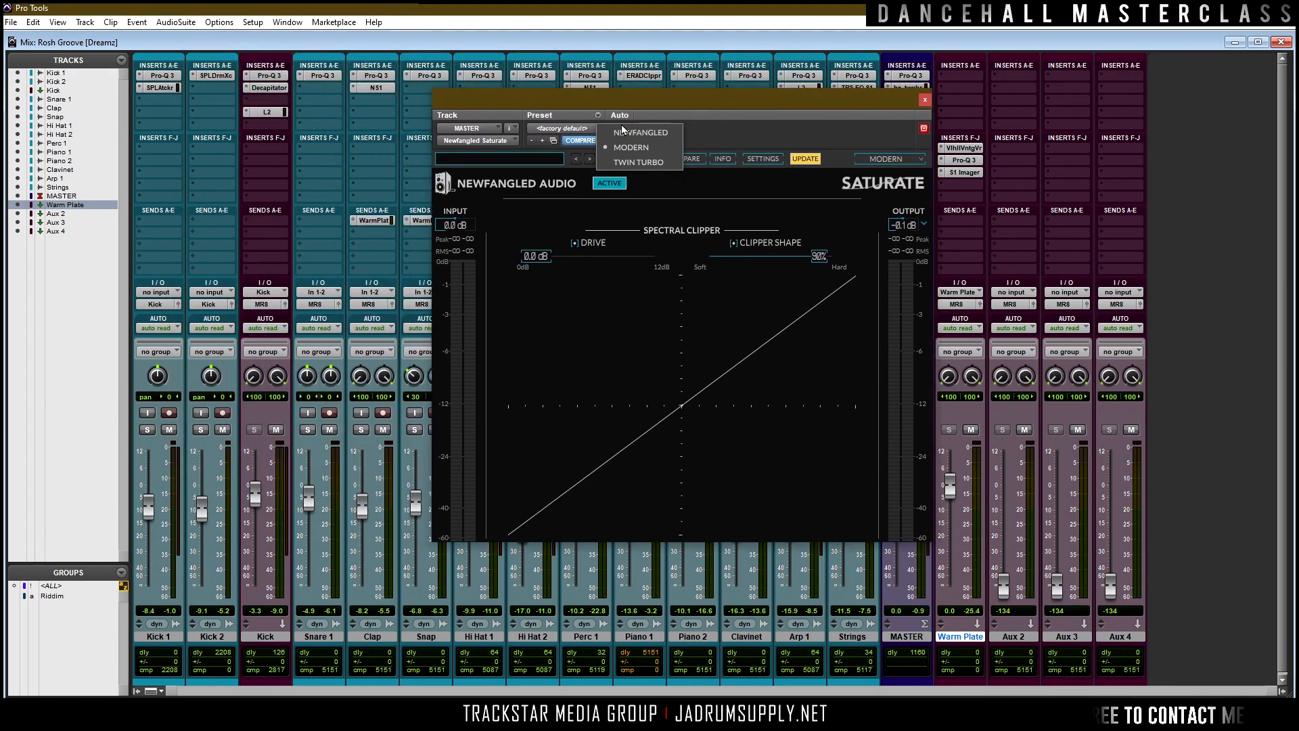
key("space")
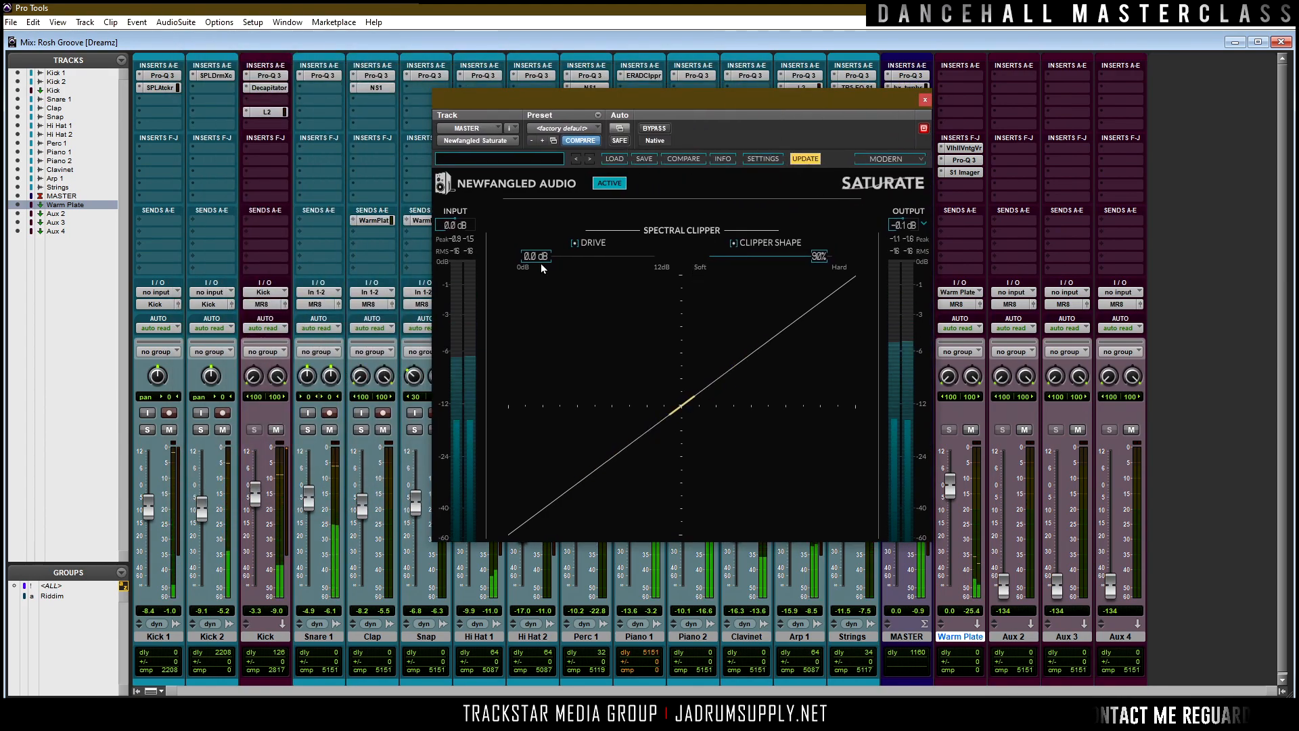
left_click_drag(547, 265, 565, 263)
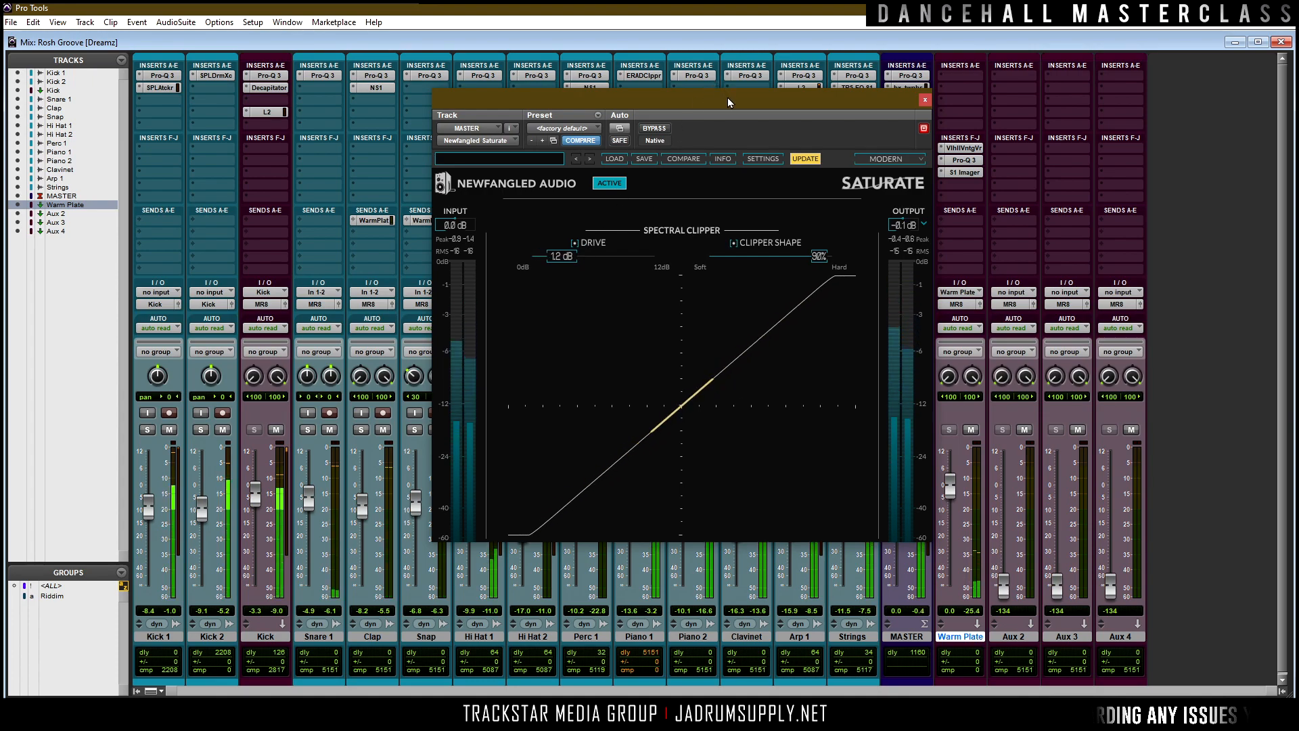
Open the Dorrough meter on the MASTER track and arrange the Saturate window beside it.
left_click_drag(724, 102, 585, 101)
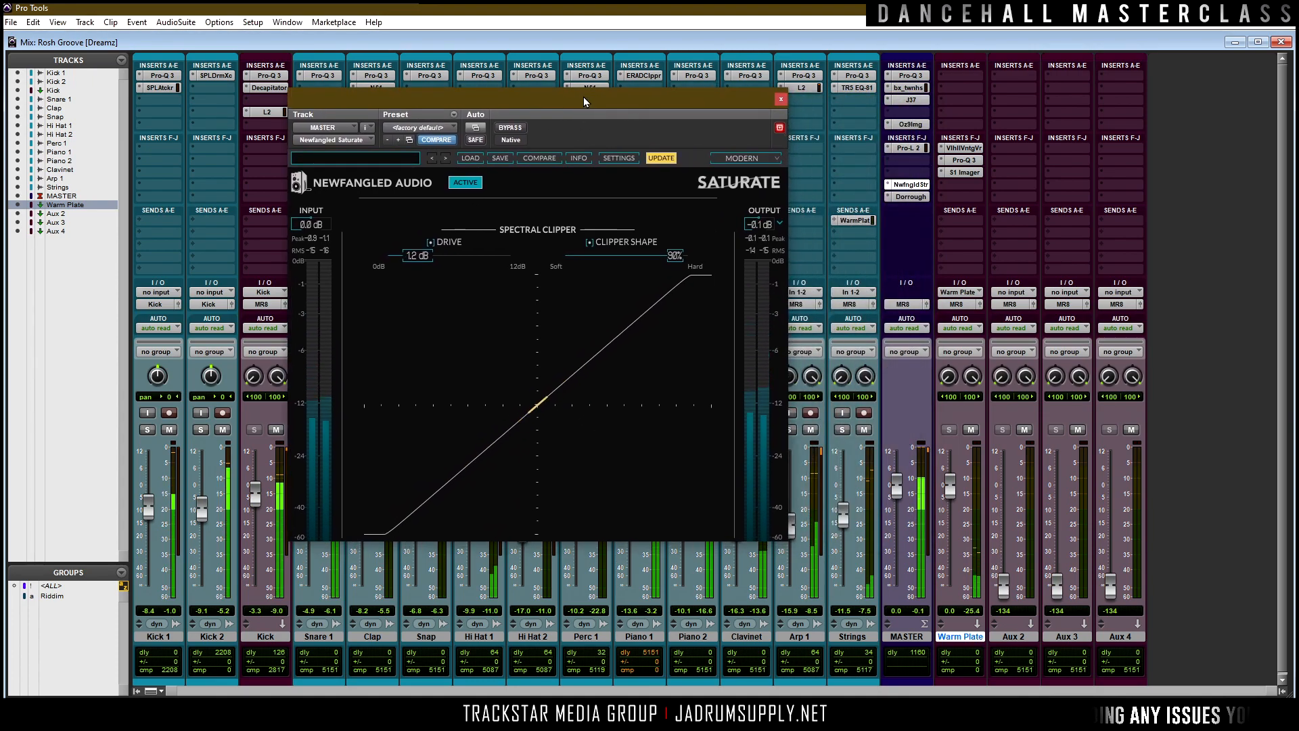
left_click(910, 196)
left_click_drag(570, 103, 843, 129)
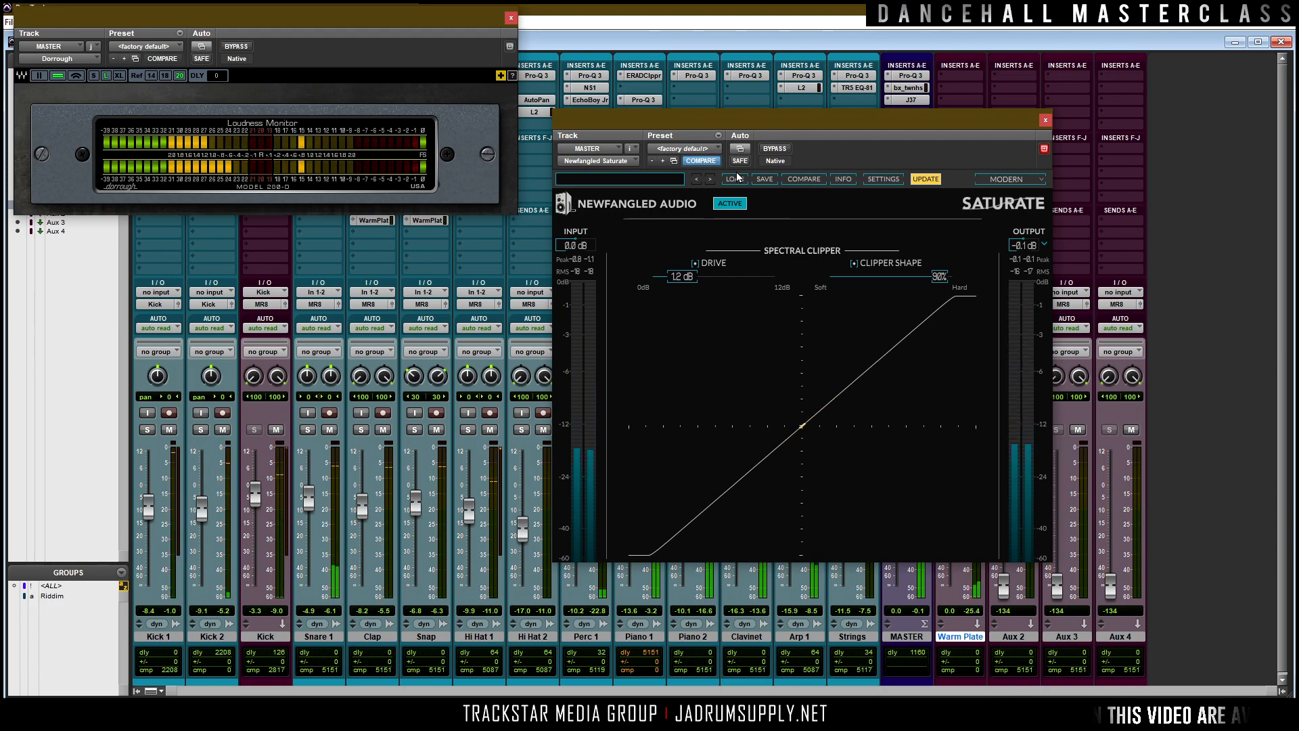
left_click_drag(783, 134, 828, 144)
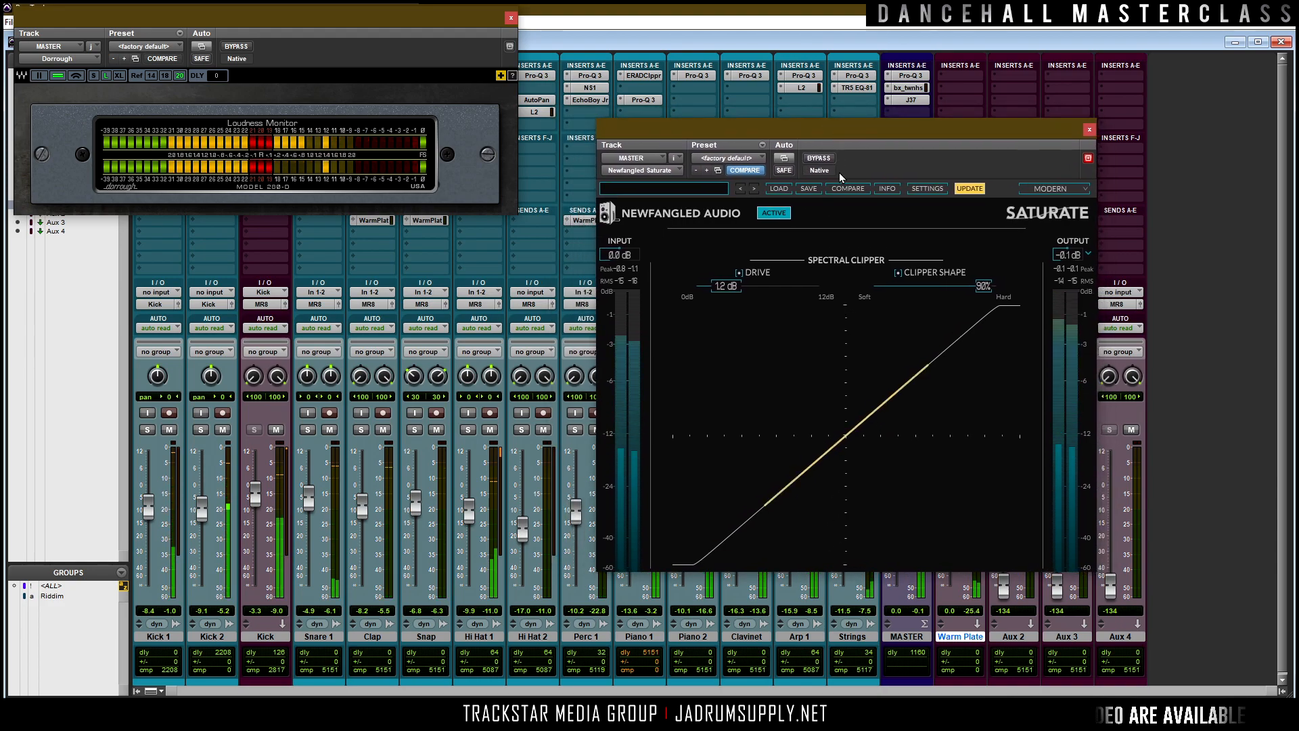
Set Saturate's drive to 1.8 dB.
double_click(725, 289)
type("1.8")
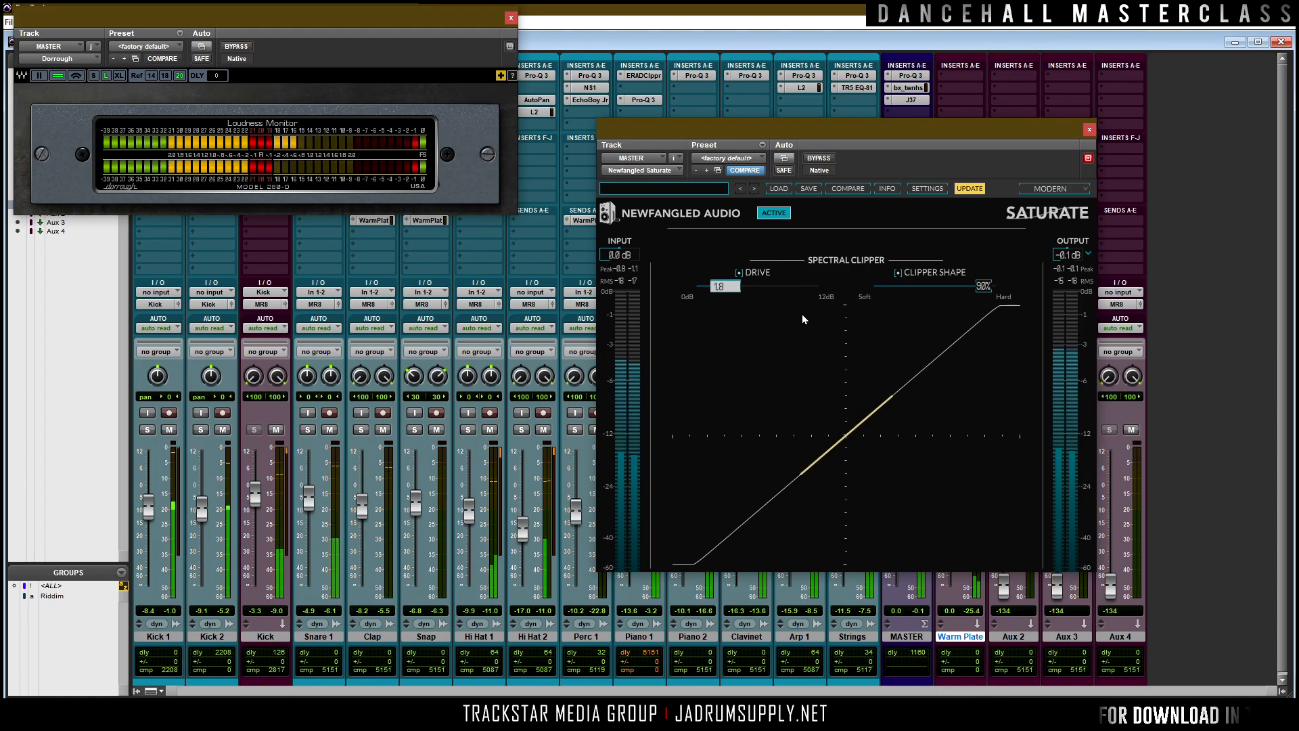
key("Return")
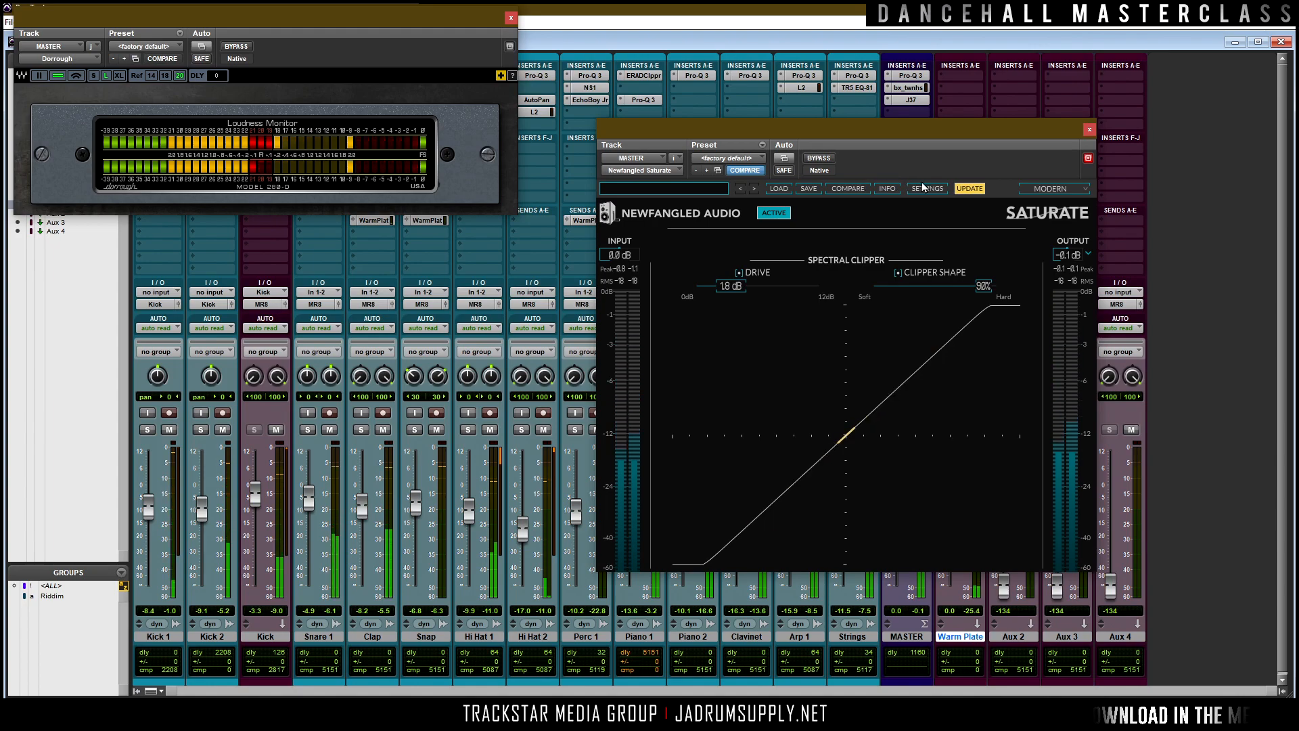
Try Saturate's Newfangled colour theme and switch the plug-in to the Twin Turbo theme.
left_click(1059, 192)
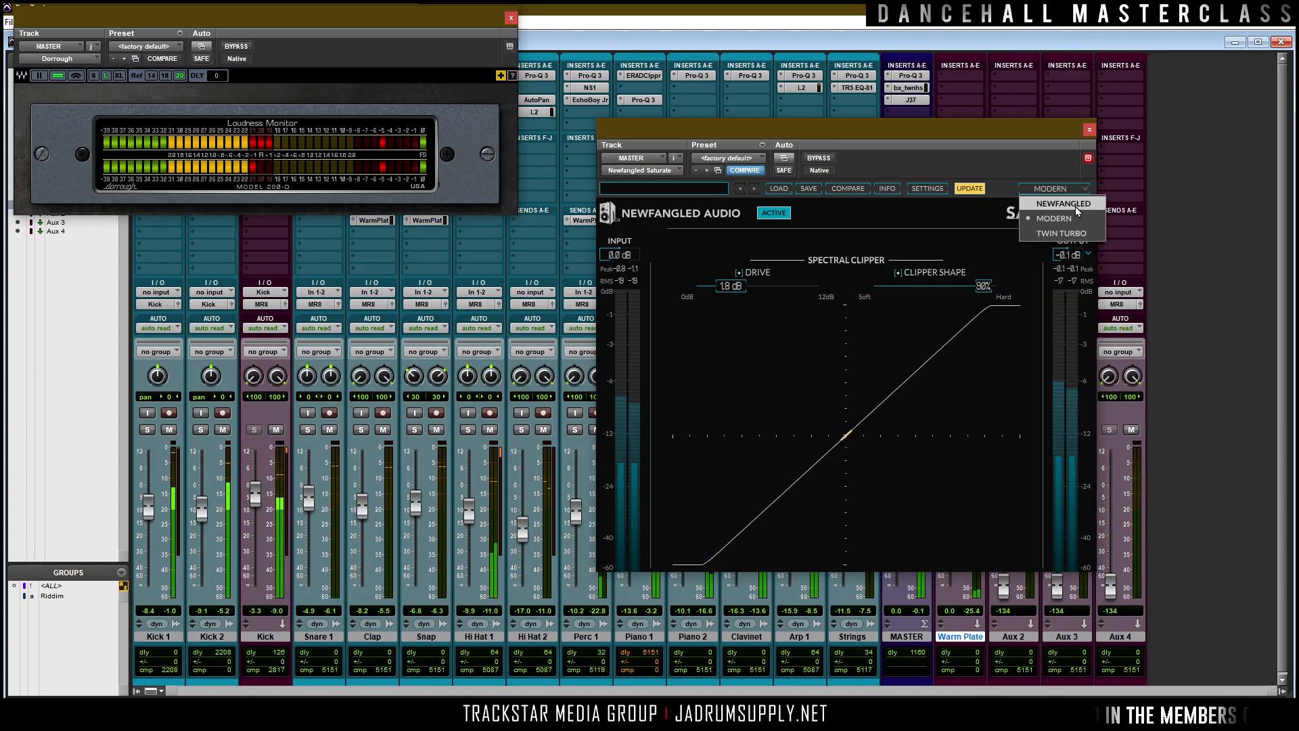
left_click(1065, 214)
left_click(1062, 188)
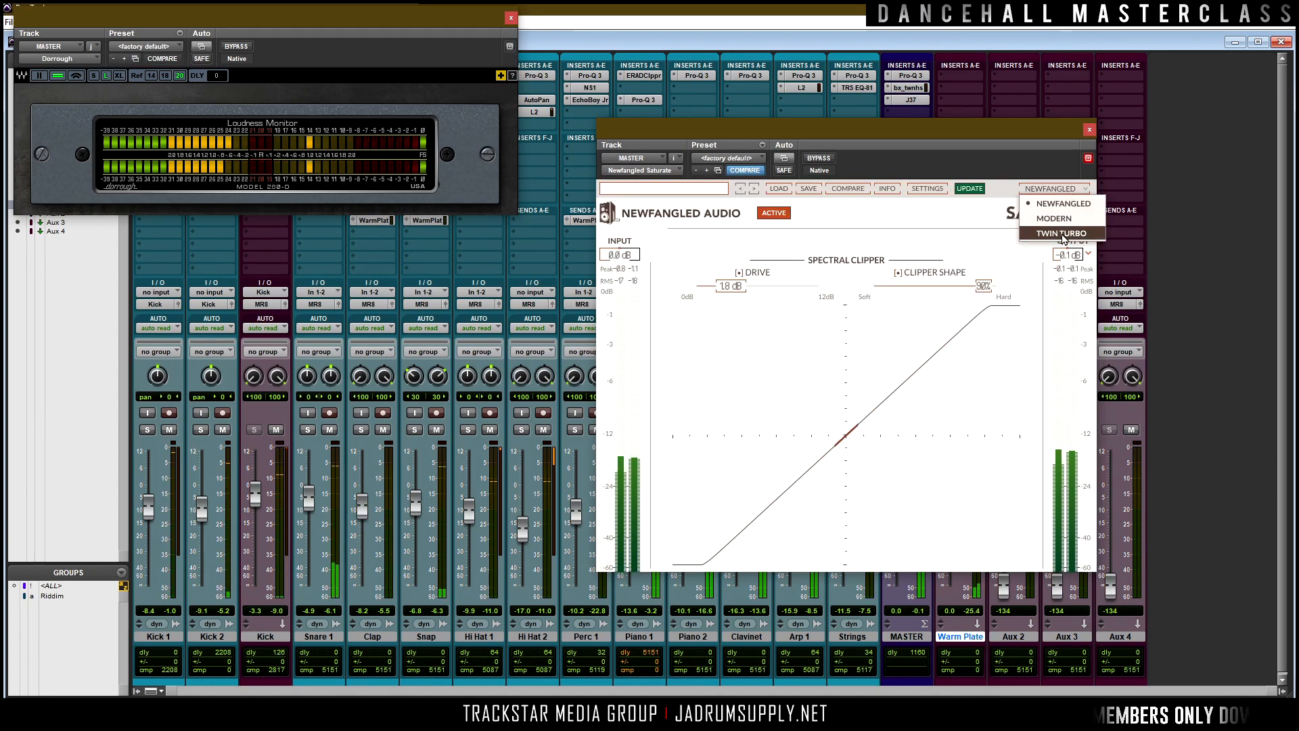
left_click(1068, 233)
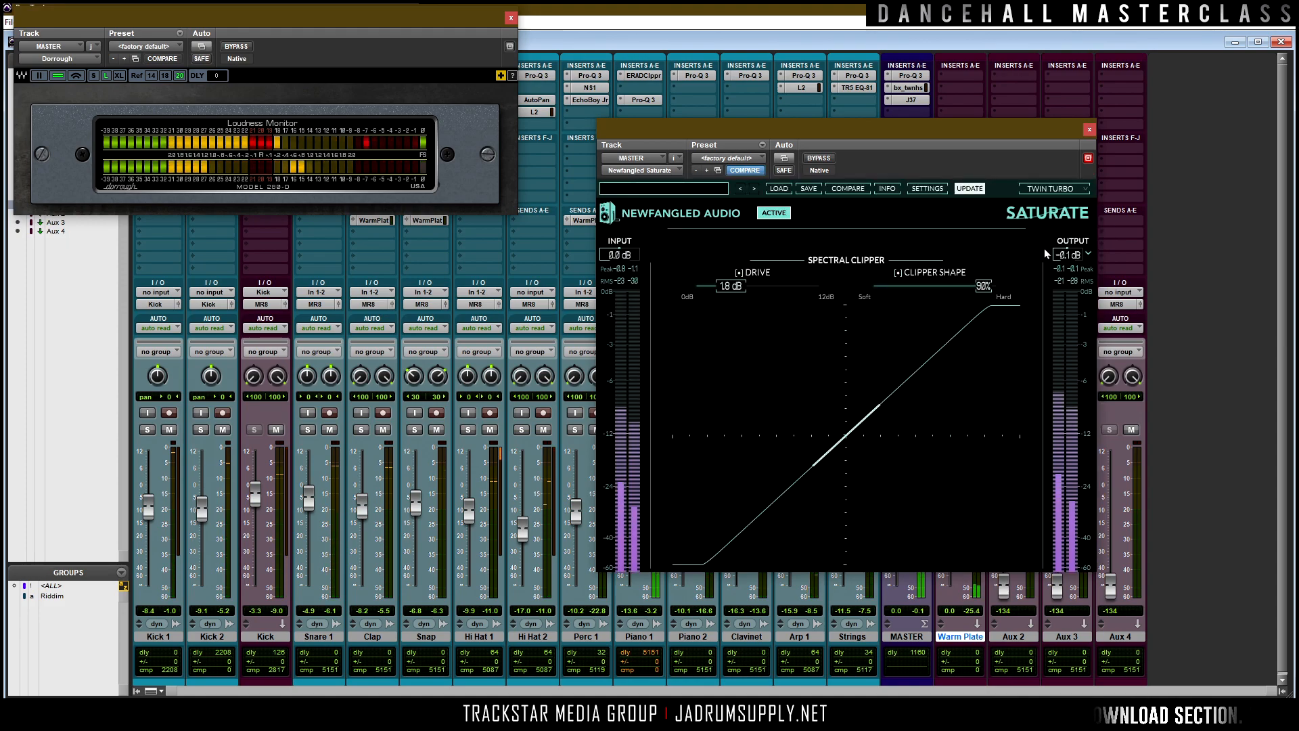
Close the Saturate and Dorrough windows, return to the Edit window and stop playback.
left_click(1088, 129)
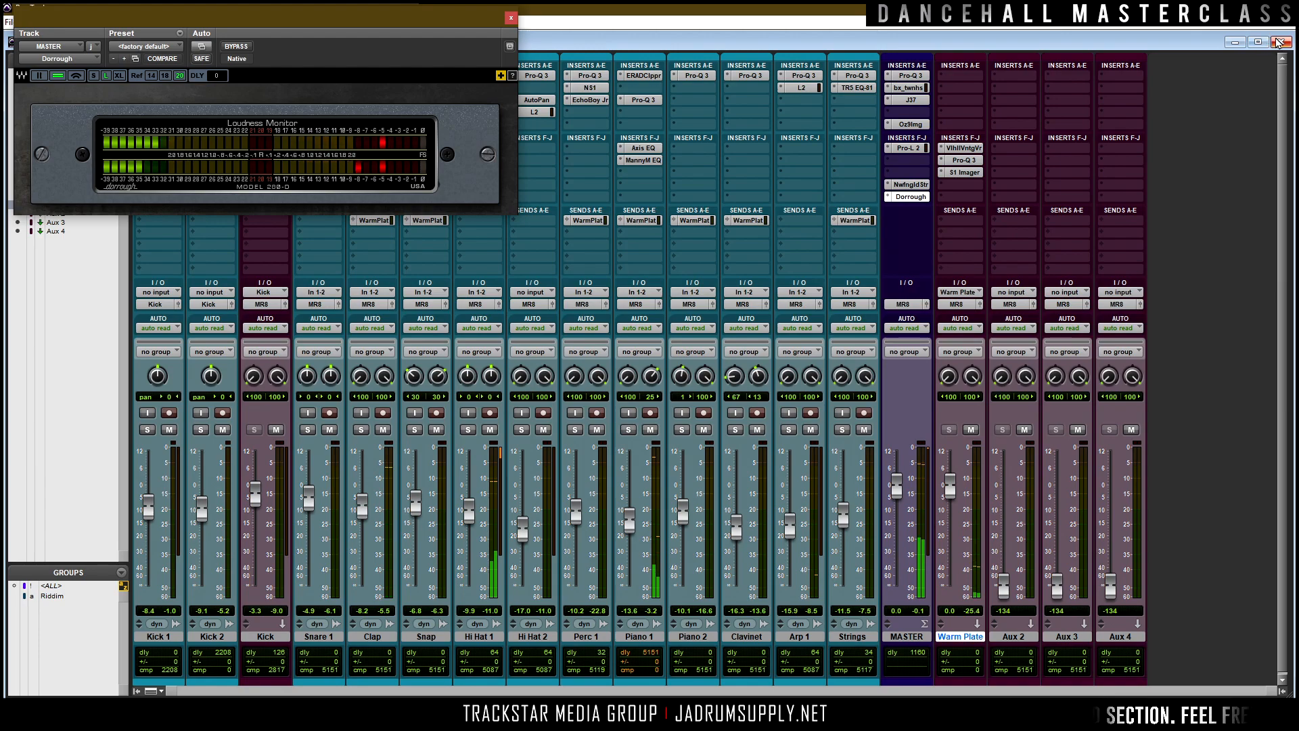
key("ctrl+equal")
left_click(511, 17)
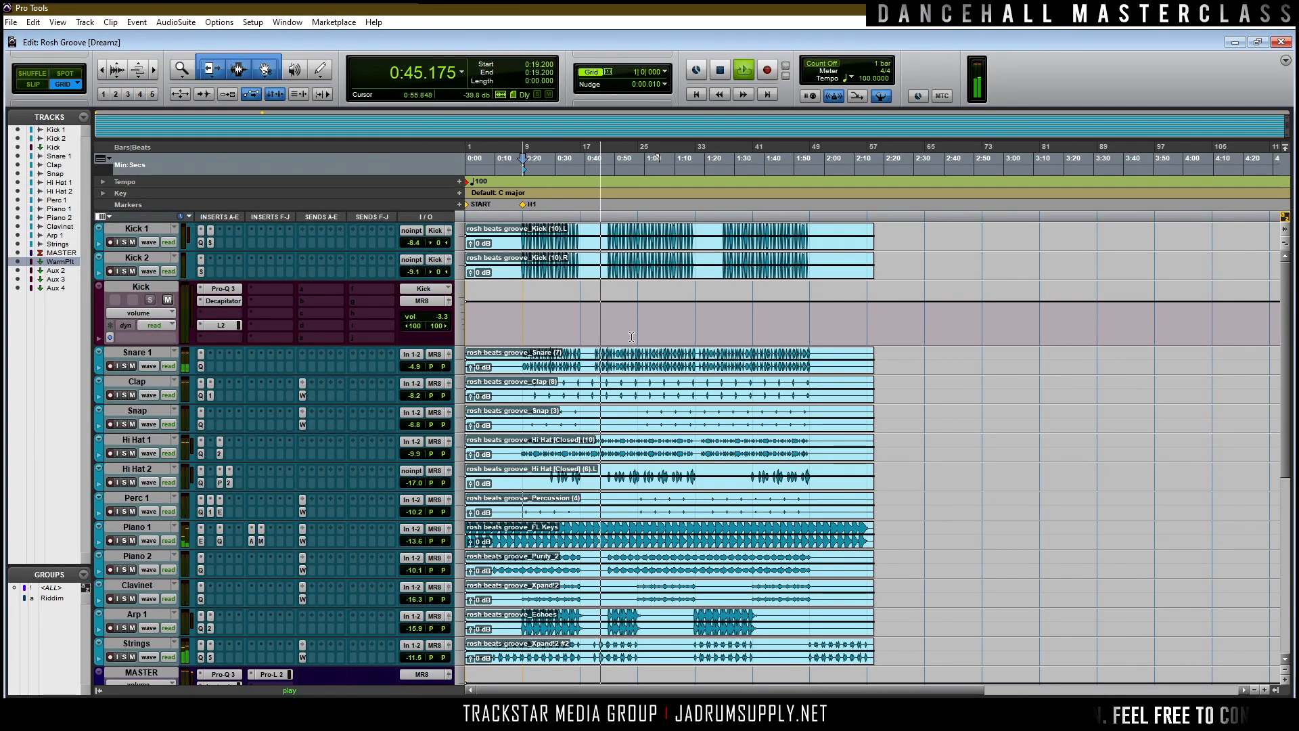
key("space")
Add timeline markers named V1 at 0:38.400 and H2 at 0:57.600.
left_click(578, 219)
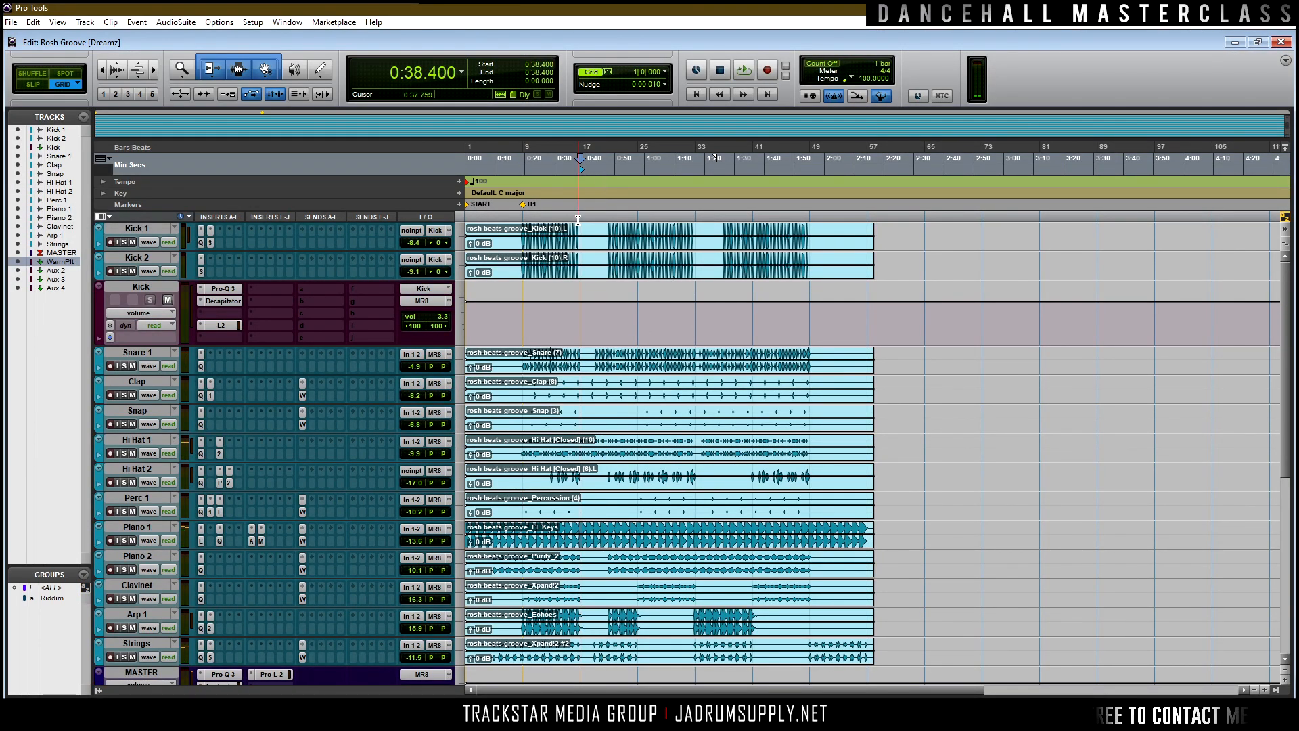
key("KP_Enter")
type("V1")
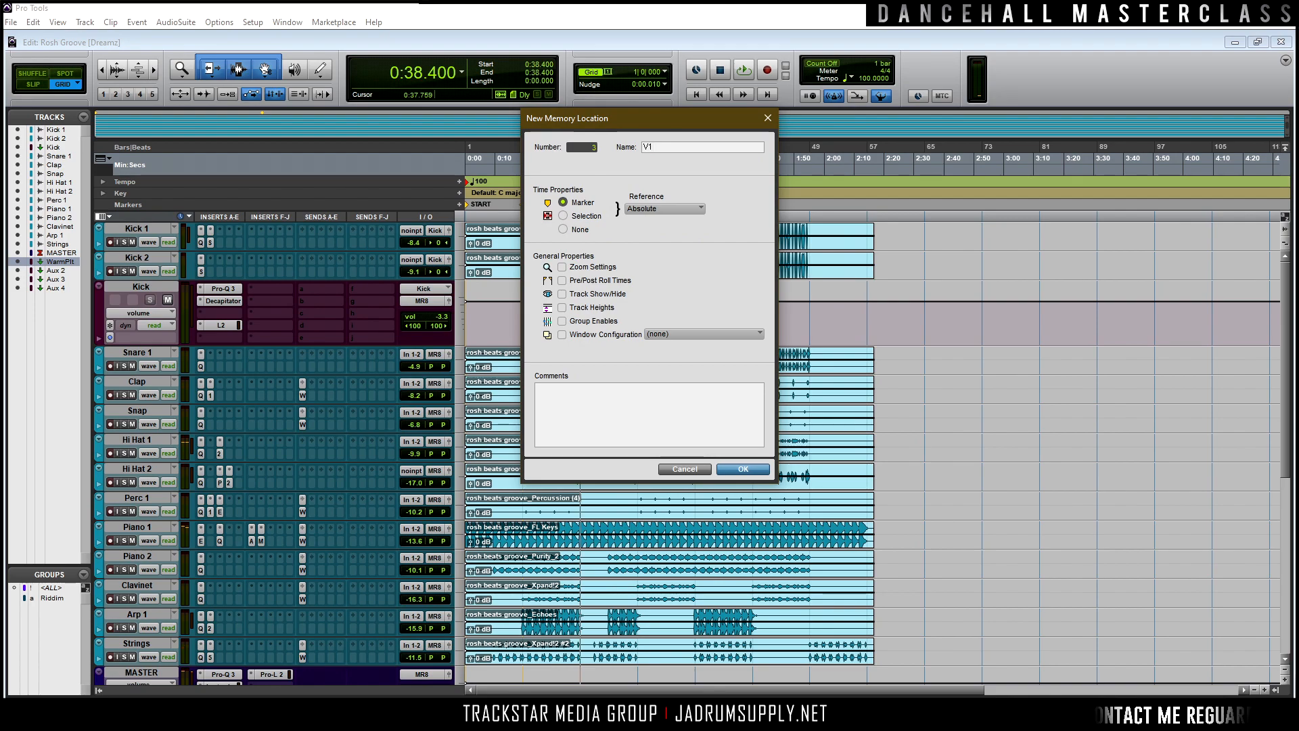
key("Return")
left_click(637, 207)
key("KP_Enter")
type("H2")
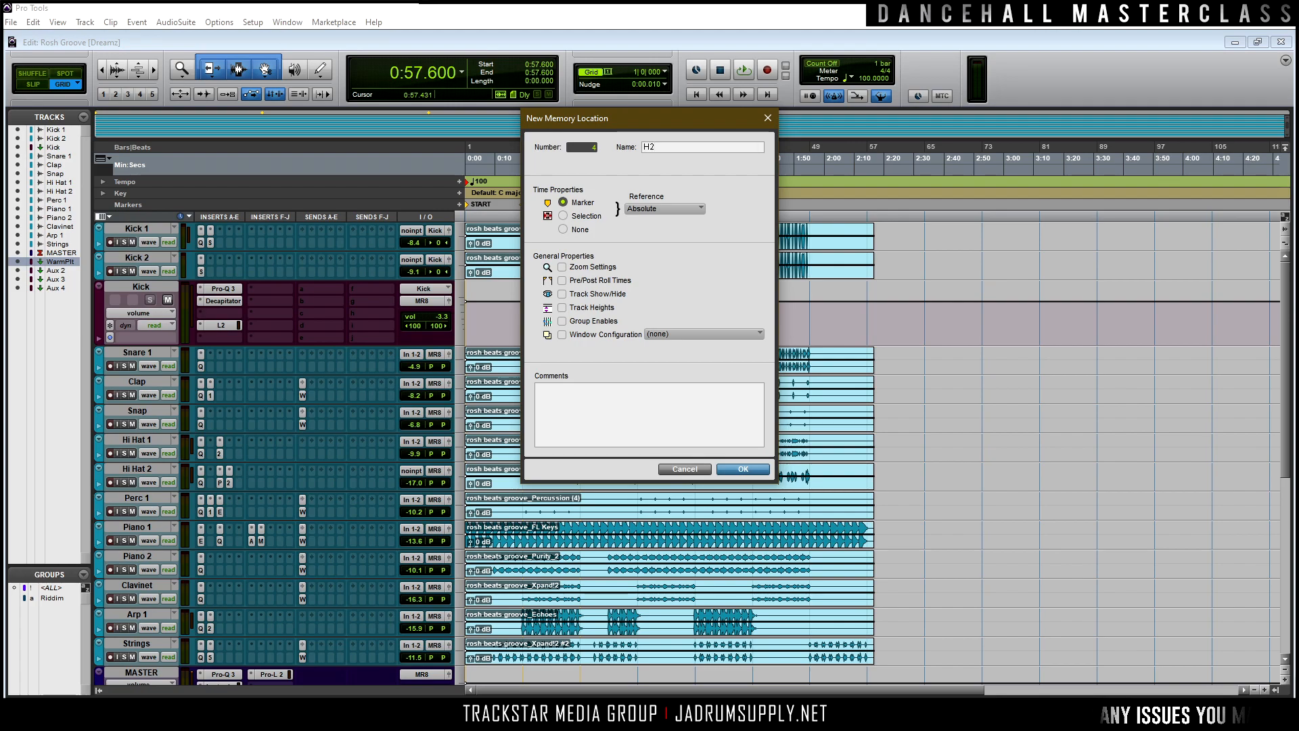
key("Return")
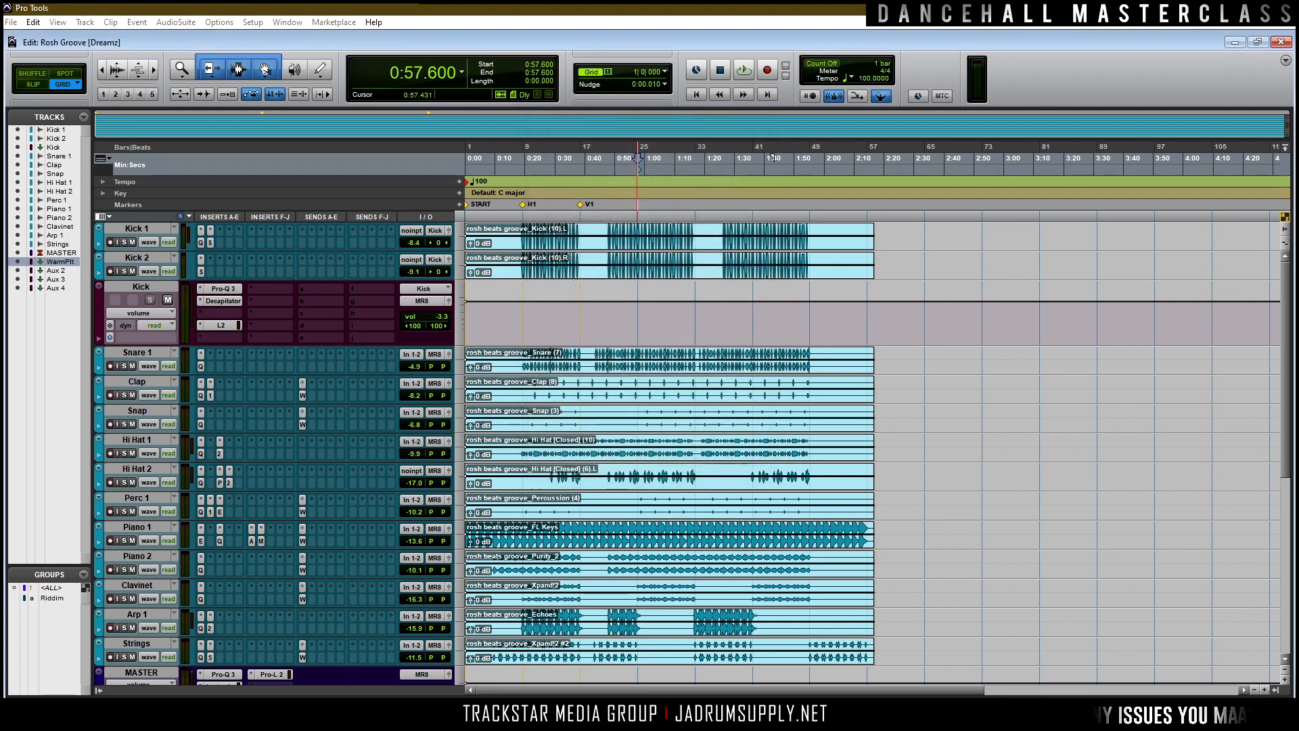
Add a marker at 1:16.800 and correct its name to V2.
left_click(696, 214)
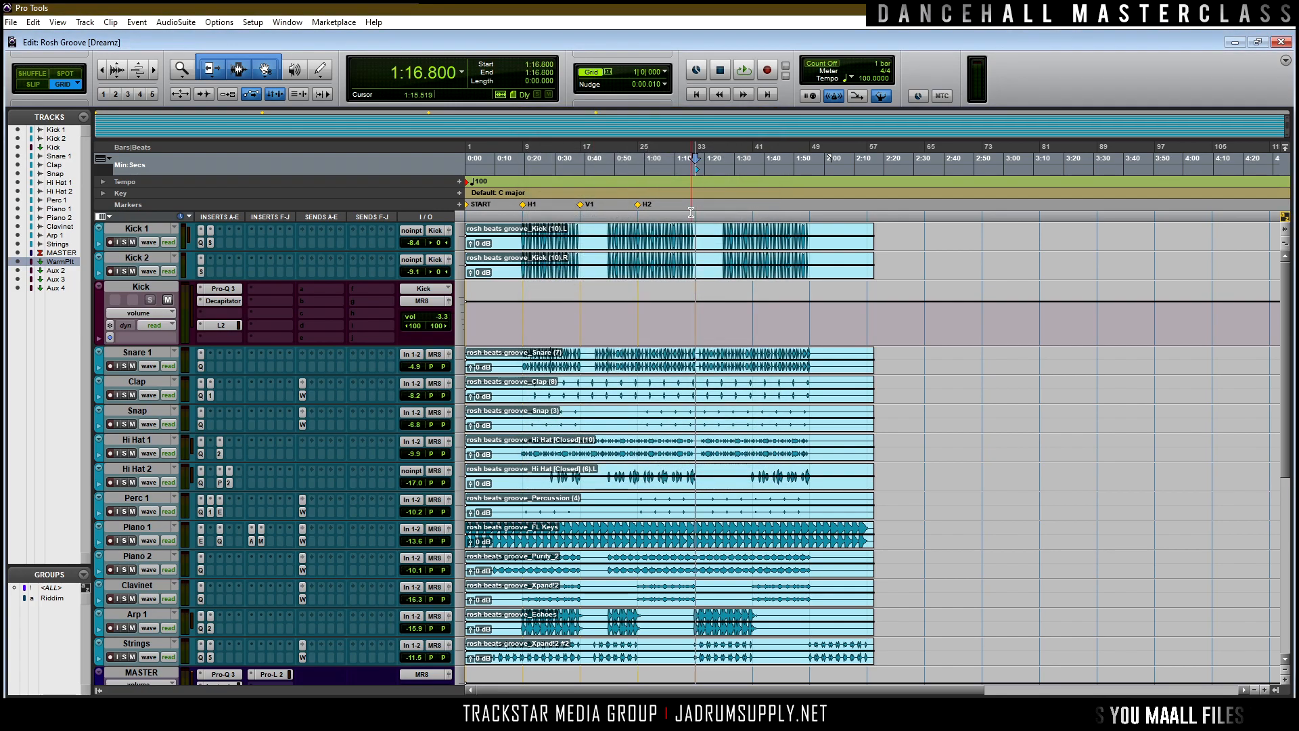
key("KP_Enter")
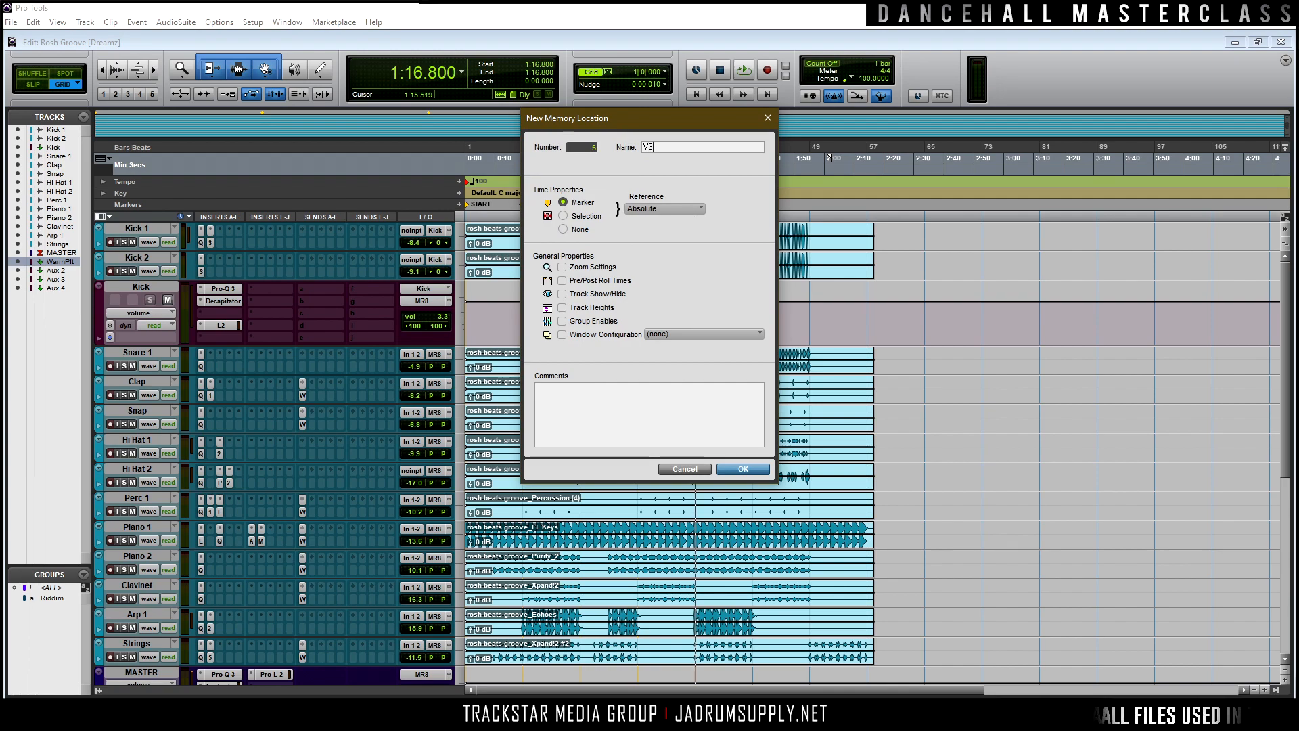
type("V3")
key("Return")
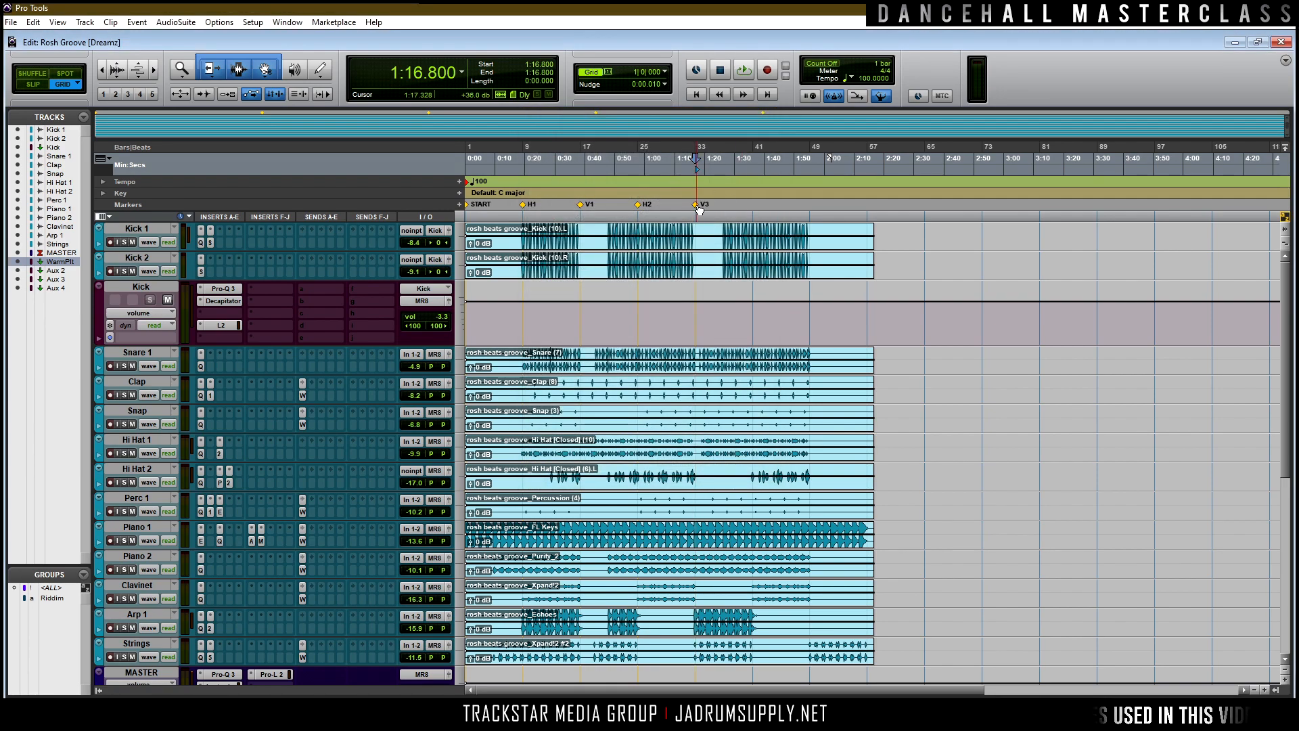
double_click(698, 207)
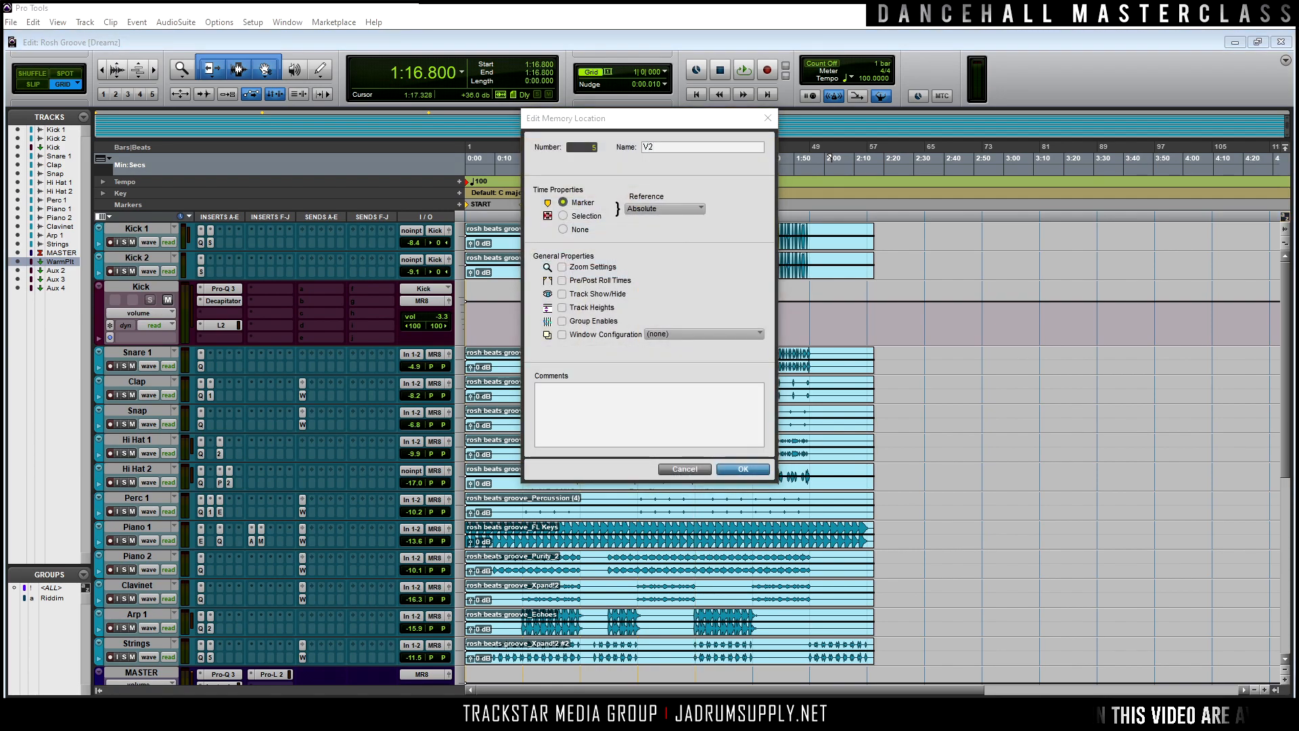
key("Return")
Add timeline markers named H3 at 1:36.000 and OUTRO at 1:55.200.
left_click(754, 225)
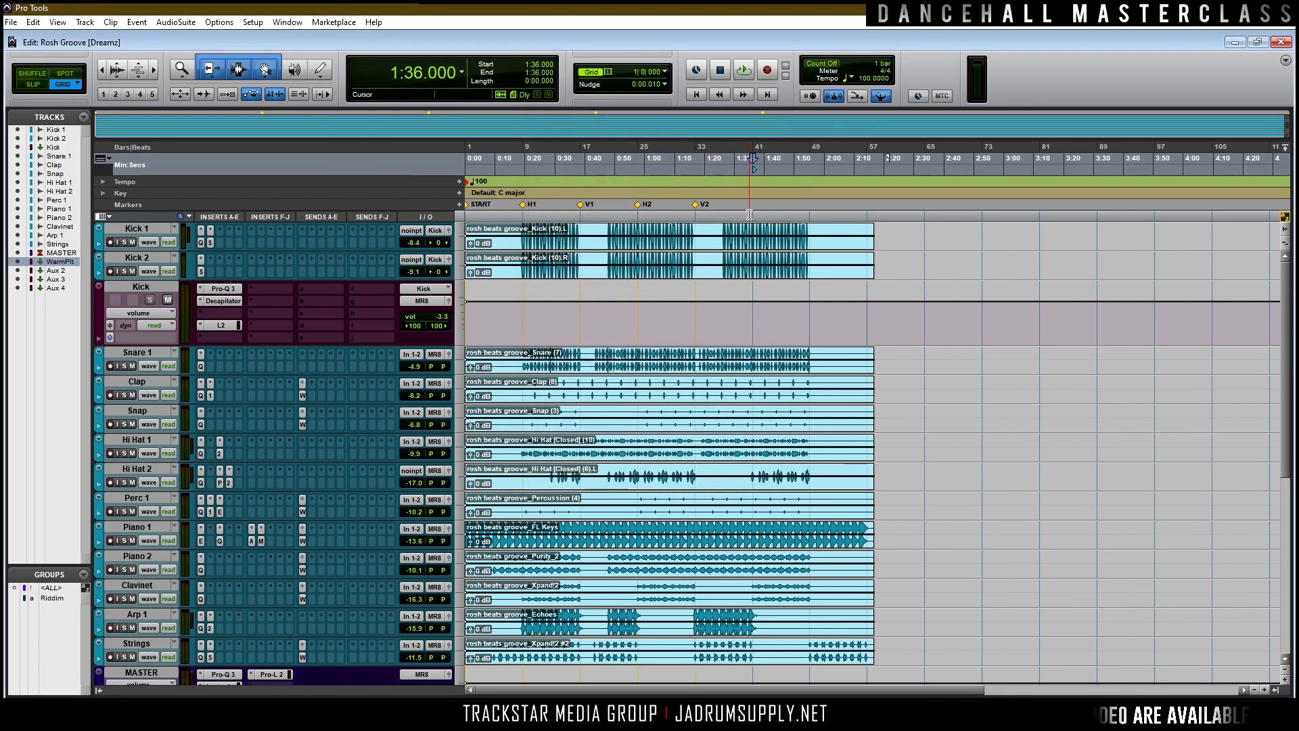
key("KP_Enter")
type("H3")
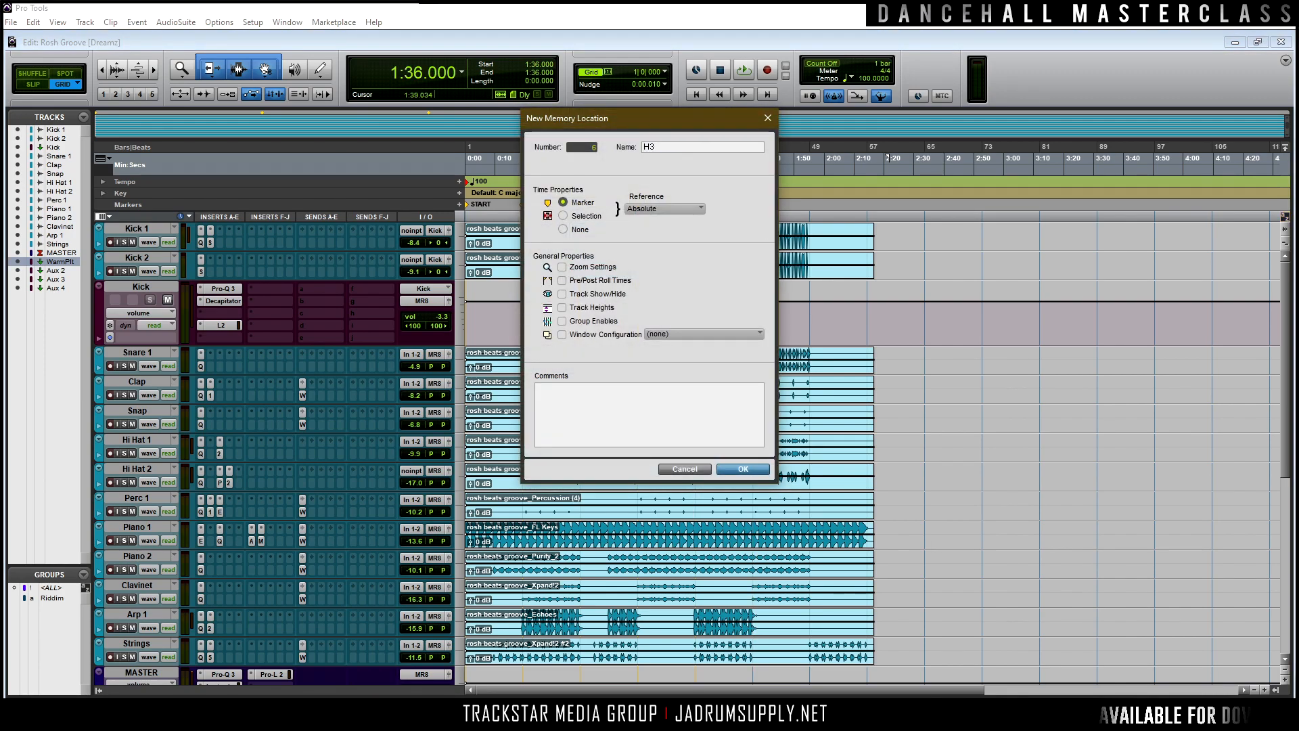
key("Return")
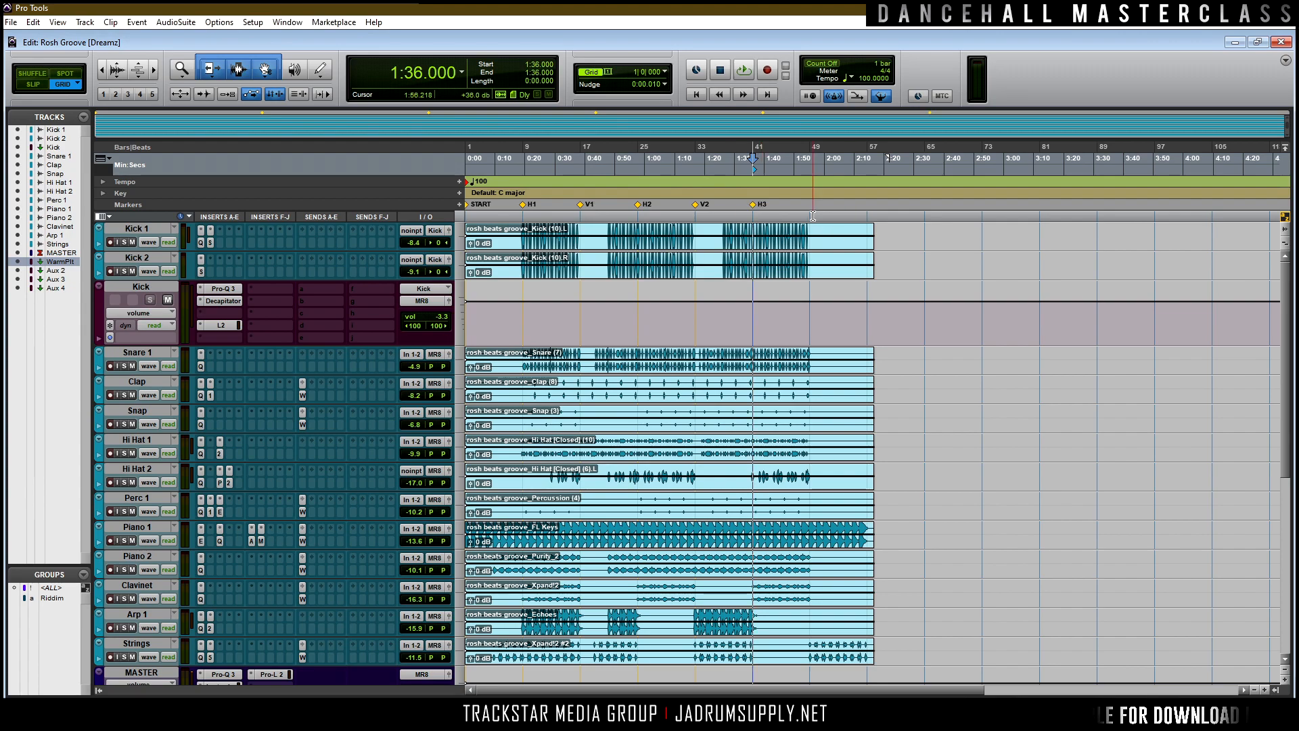
left_click(809, 230)
key("KP_Enter")
type("OUTRO")
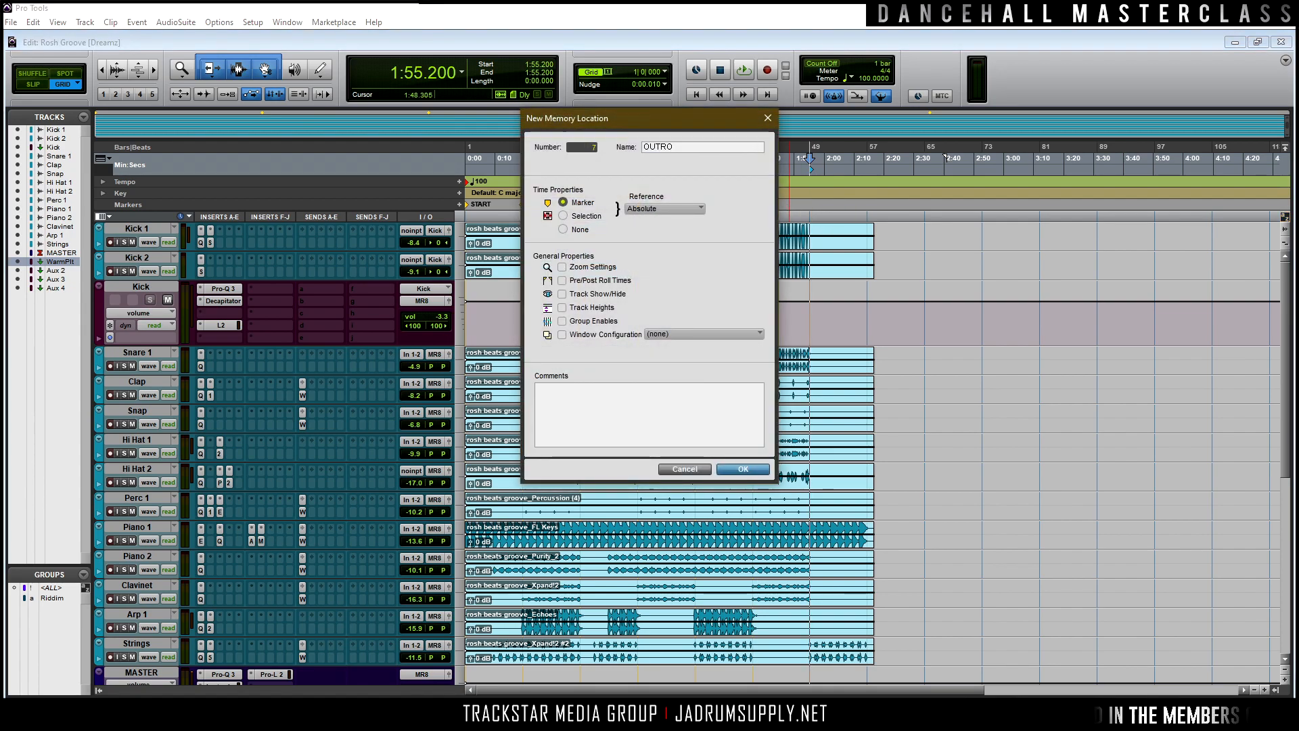
key("Return")
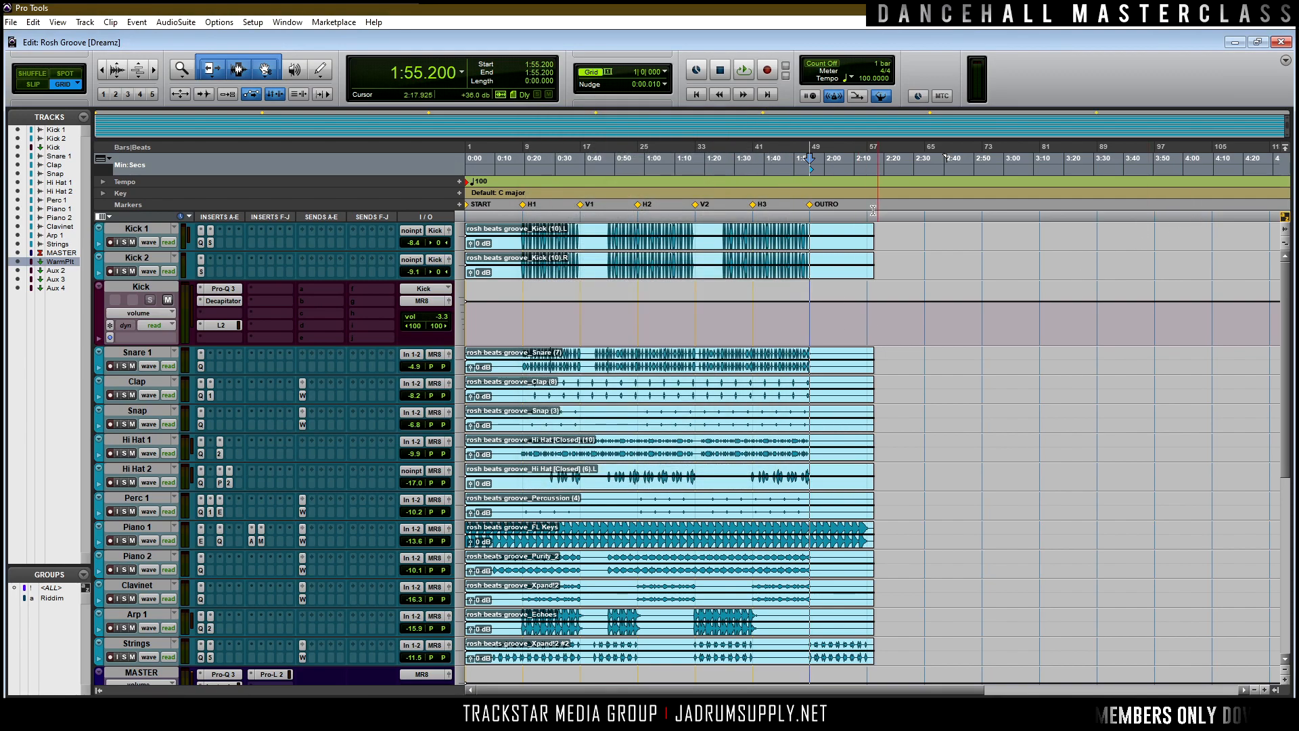
Add a marker named END at 2:14.400.
left_click(865, 214)
key("KP_Enter")
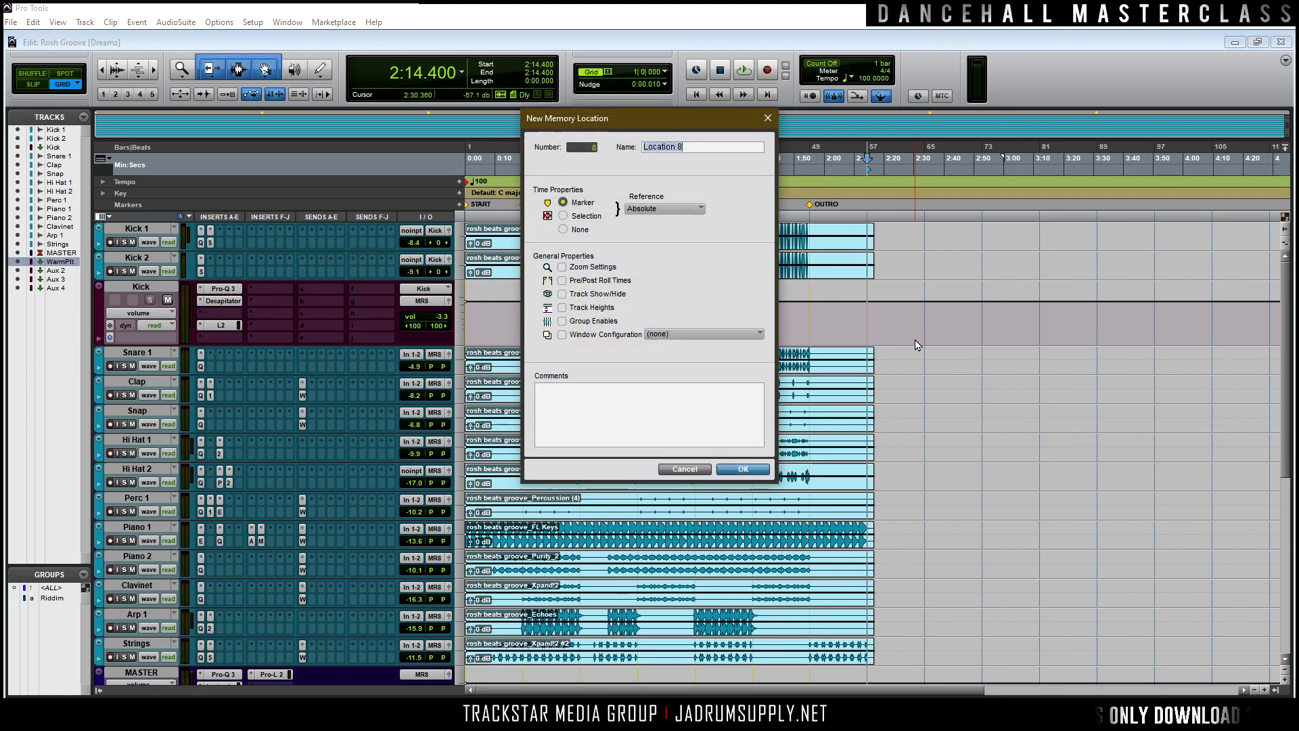
type("END")
key("Return")
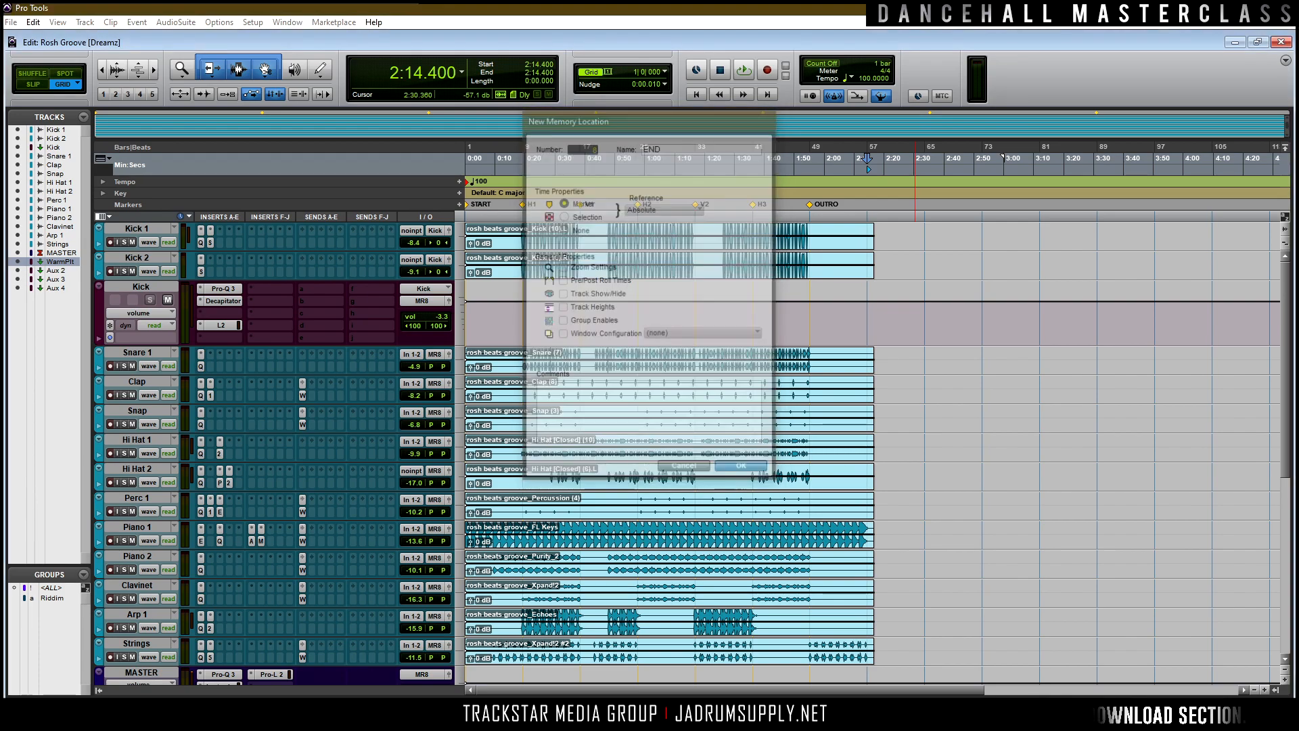
Move the END marker past the Piano 1 decay tail to the end of the clips.
scroll(782, 315, "down", 5)
key("ctrl+]")
key("ctrl+]")
key("ctrl+]")
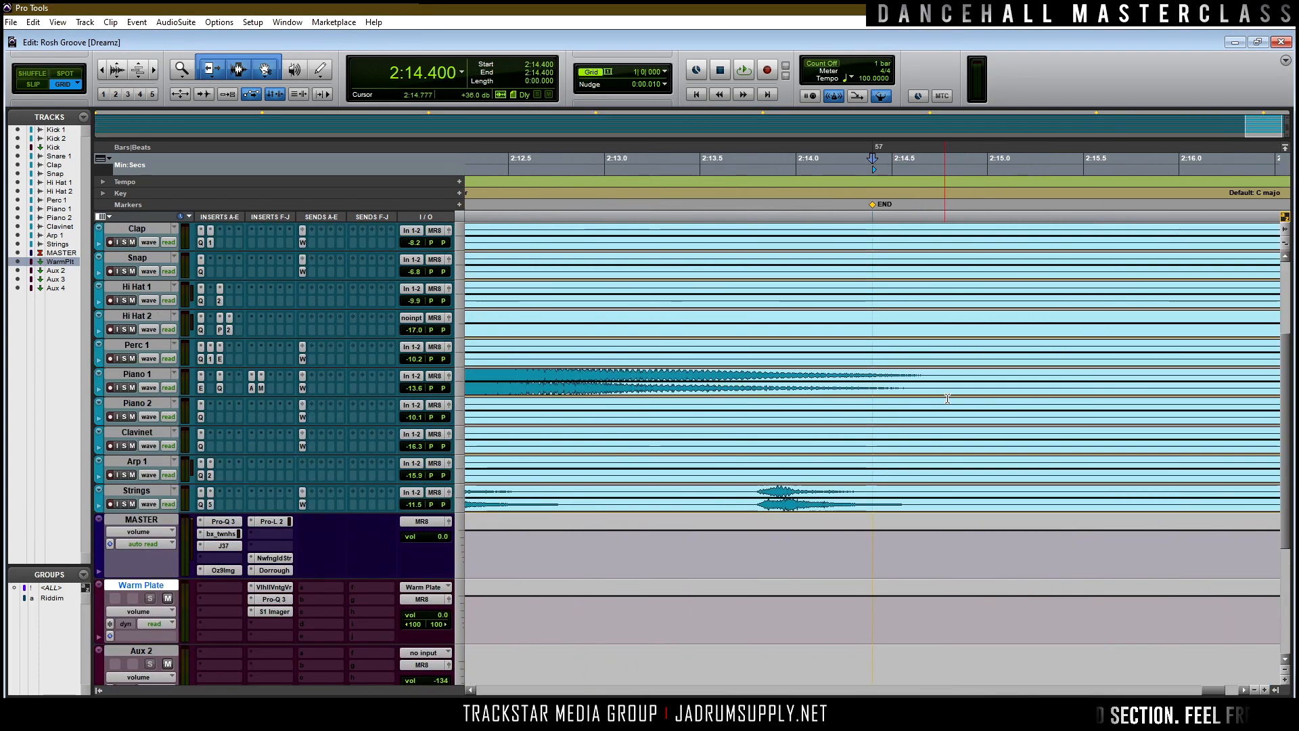
left_click_drag(874, 204, 917, 213)
key("ctrl+z")
key("alt+a")
scroll(911, 289, "up", 3)
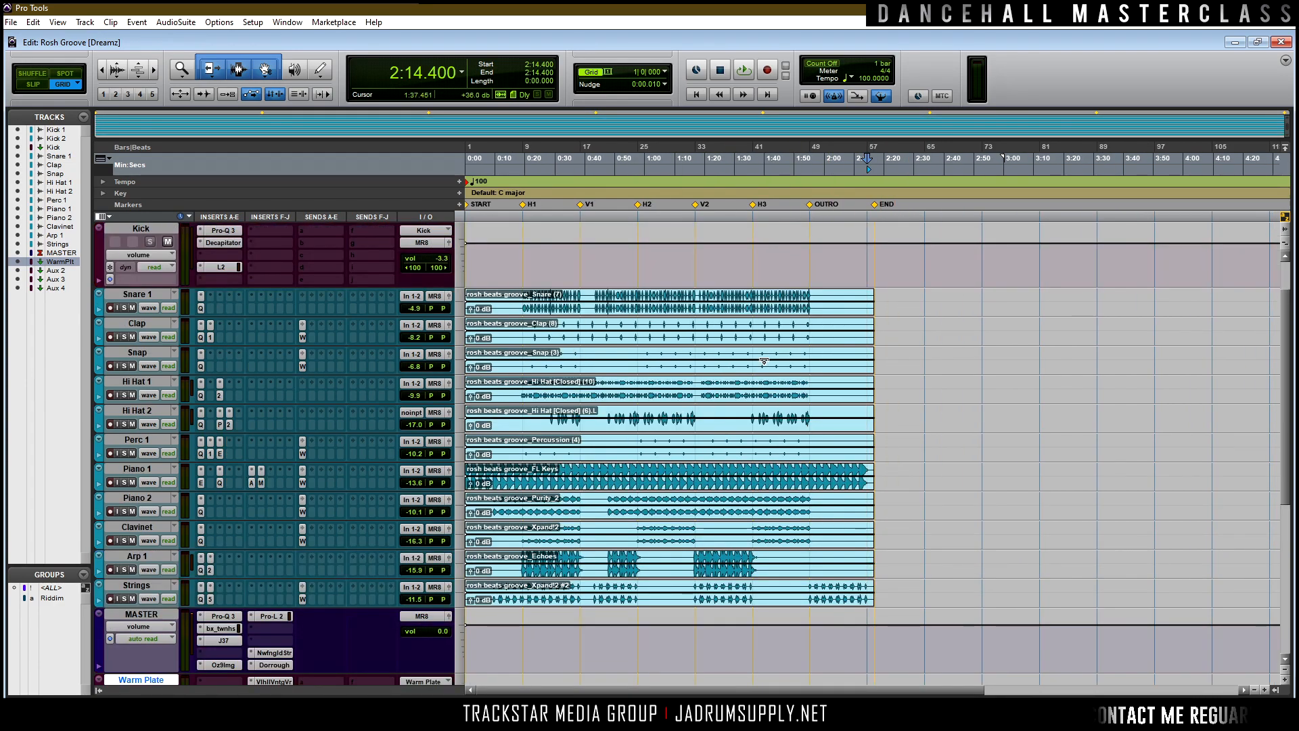
Play the beat from the session start into the H1 section and stop playback.
key("space")
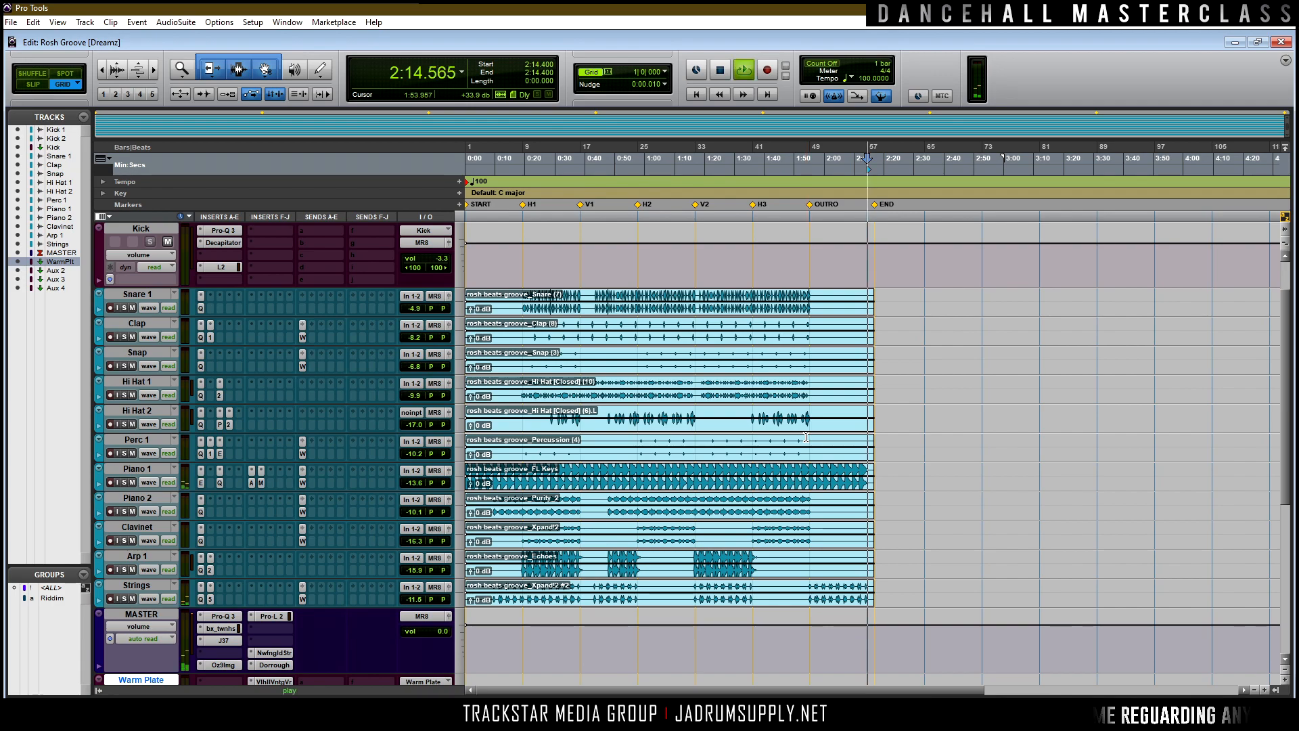
key("space")
key("Return")
key("space")
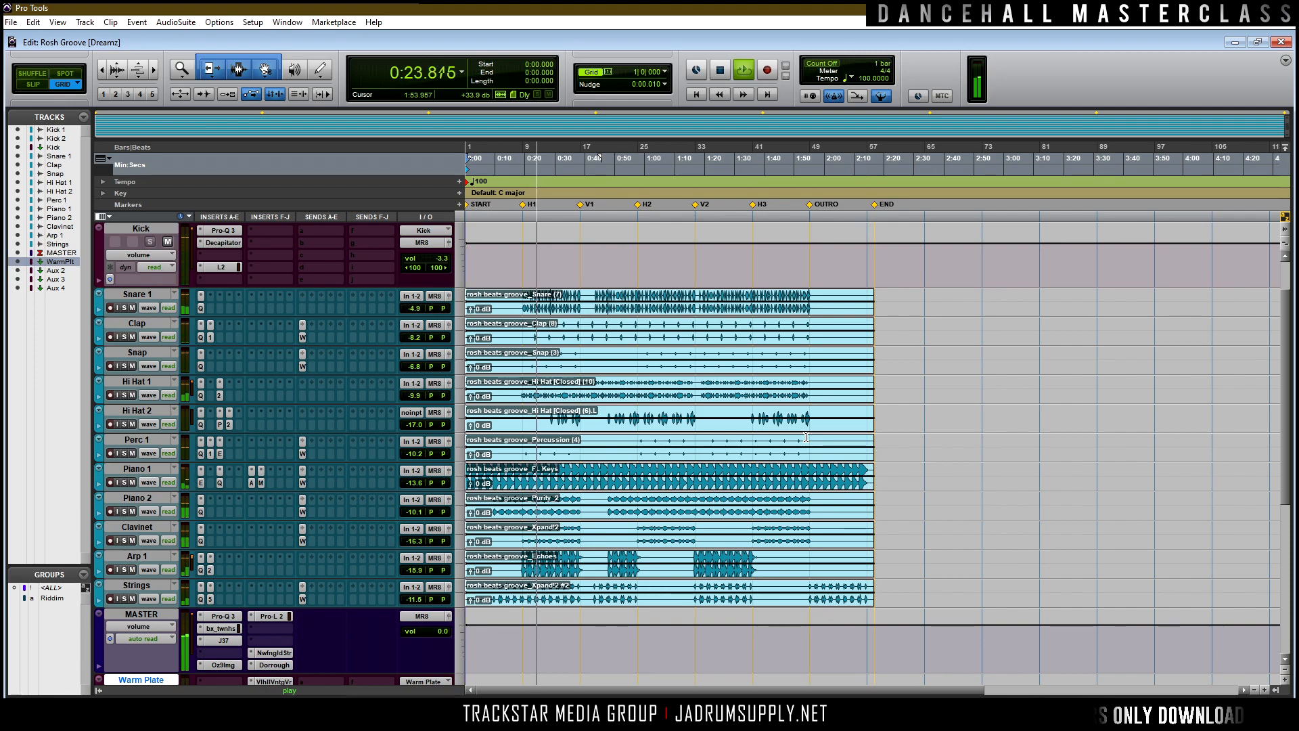
key("space")
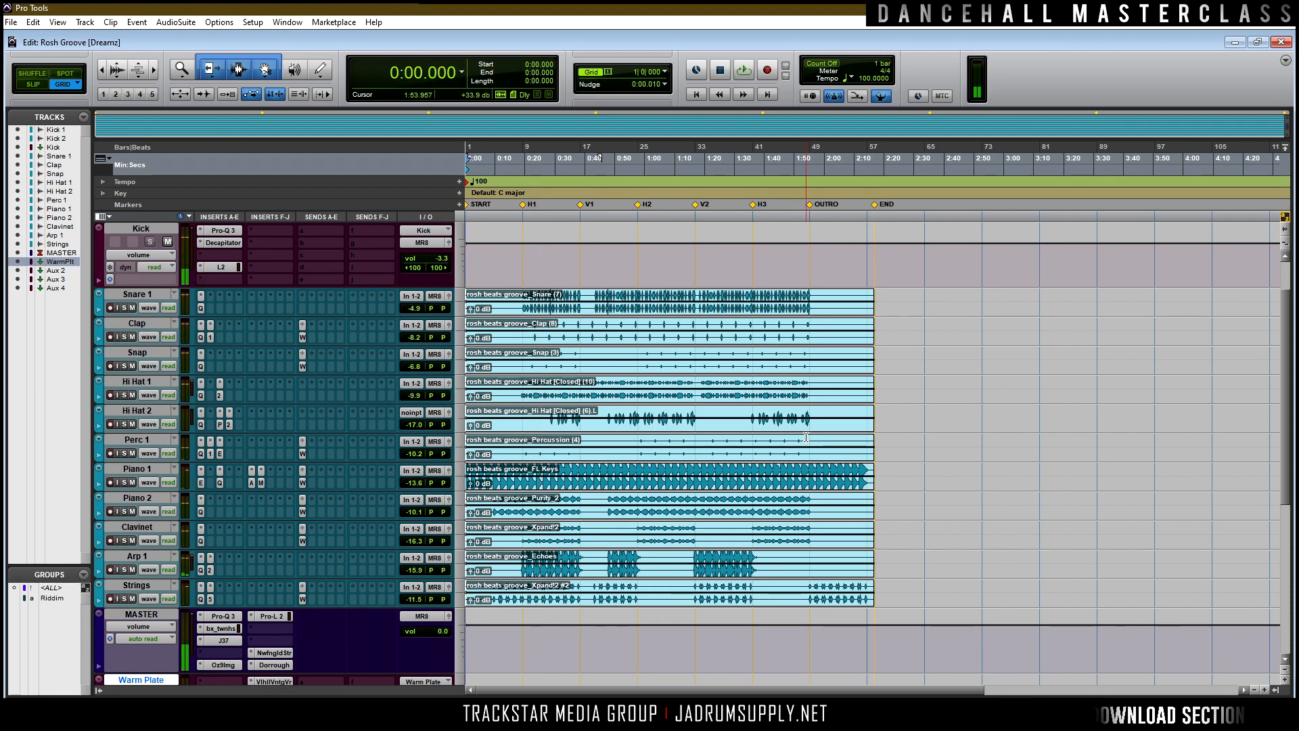
Open the bounce settings for the session and set the file format to Interleaved.
key("ctrl+alt+b")
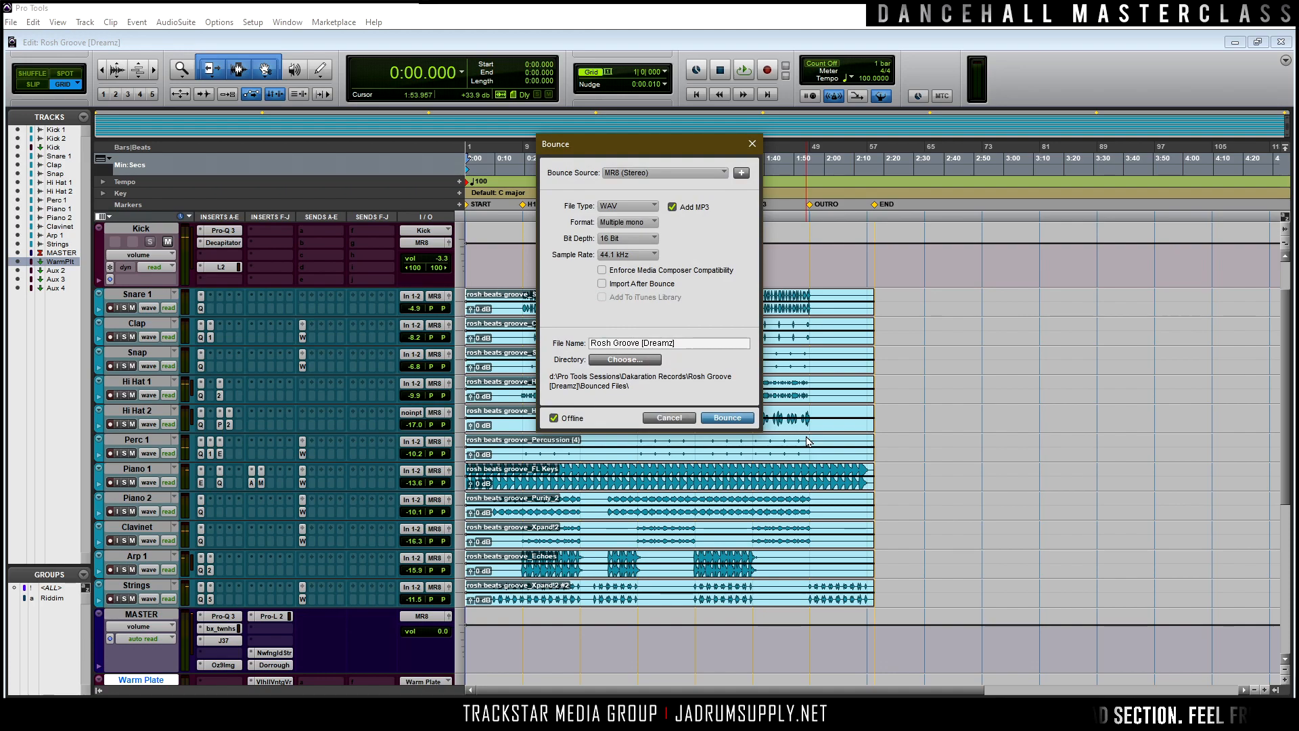
left_click(643, 224)
left_click(676, 252)
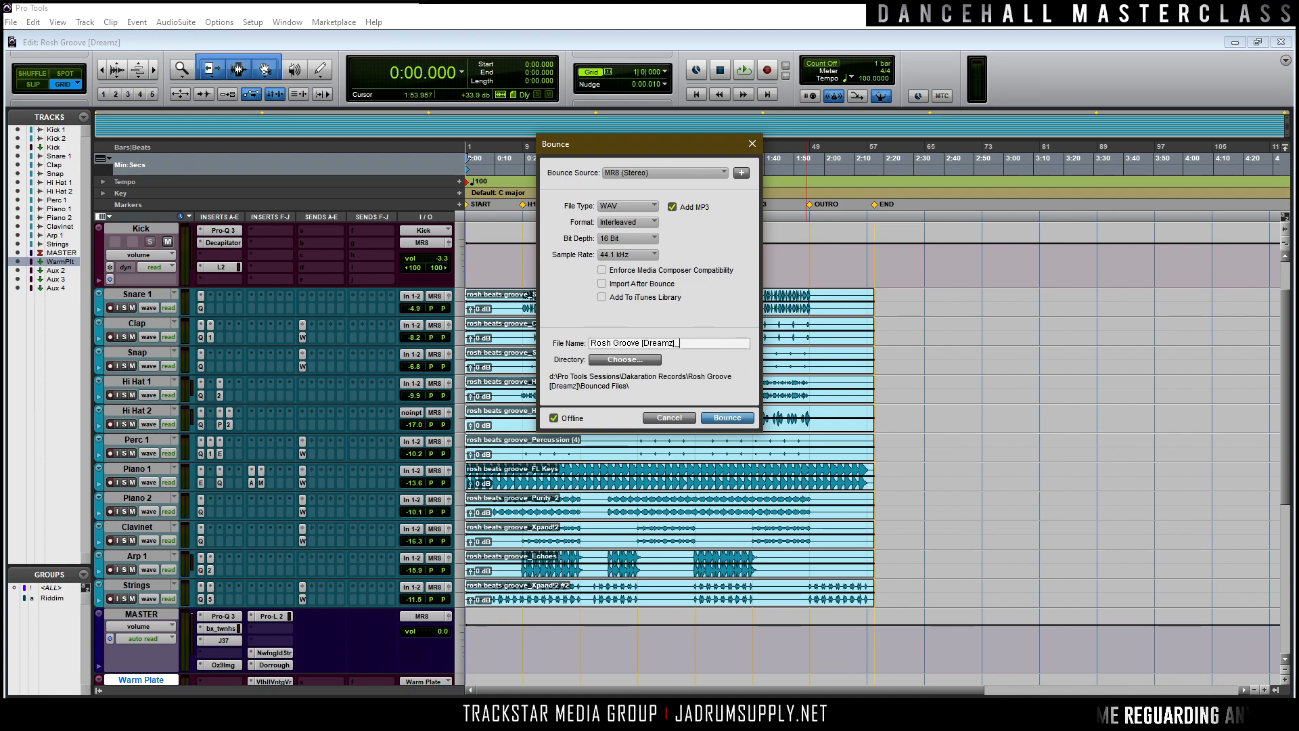
Name the bounce file Rosh Groove [Dreamz]_Mix_1 and proceed to its MP3 options.
type("_1")
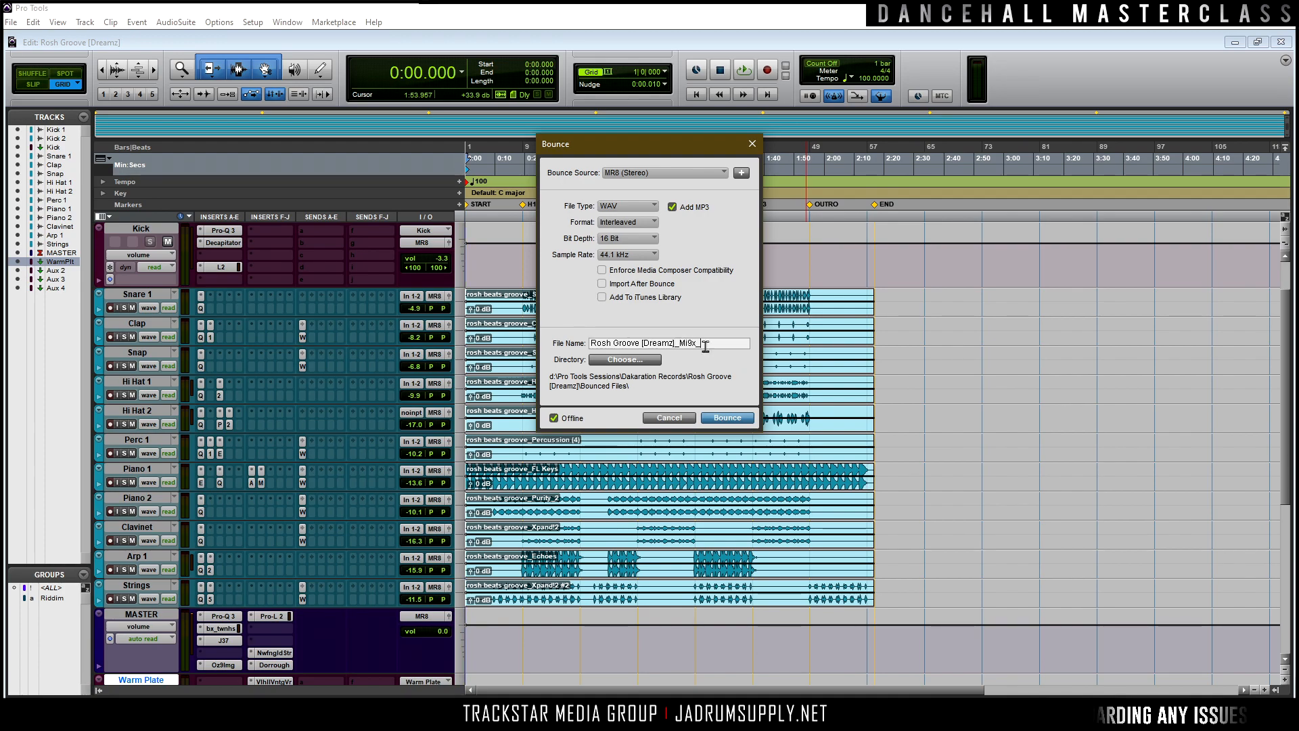
left_click(688, 343)
key("BackSpace")
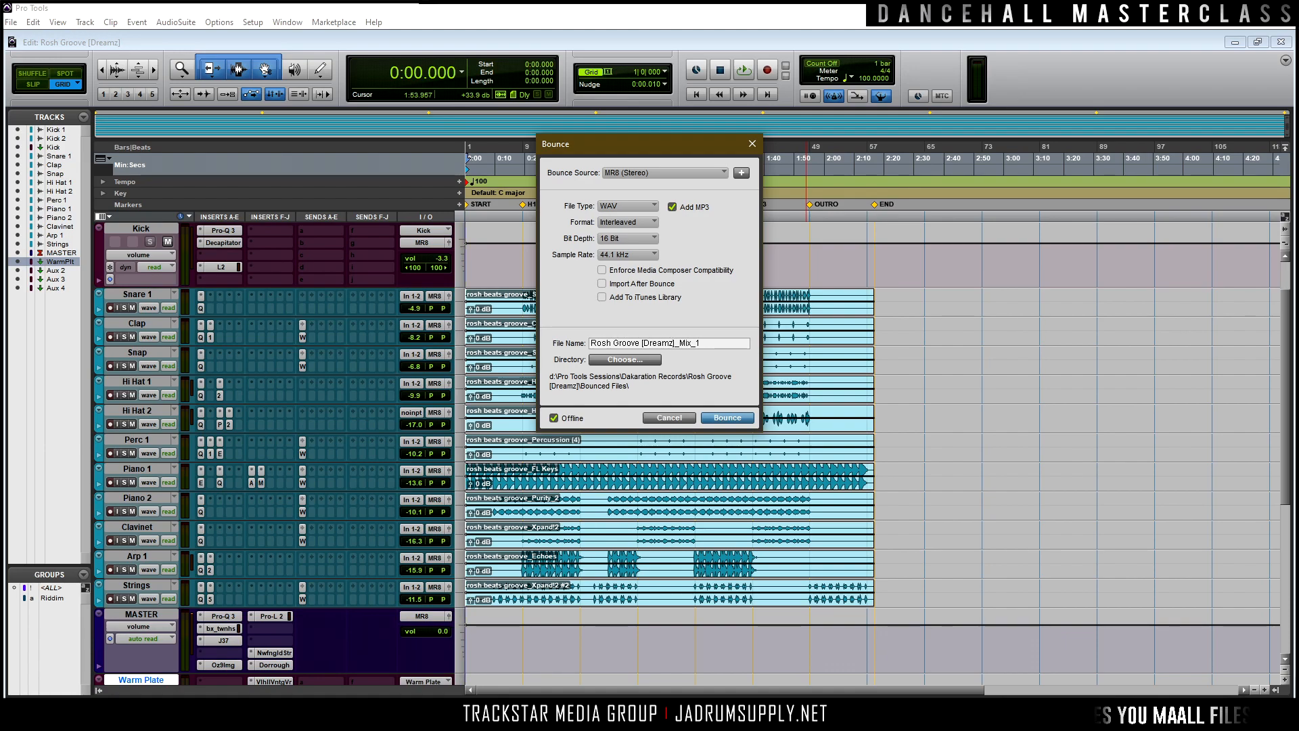
key("Return")
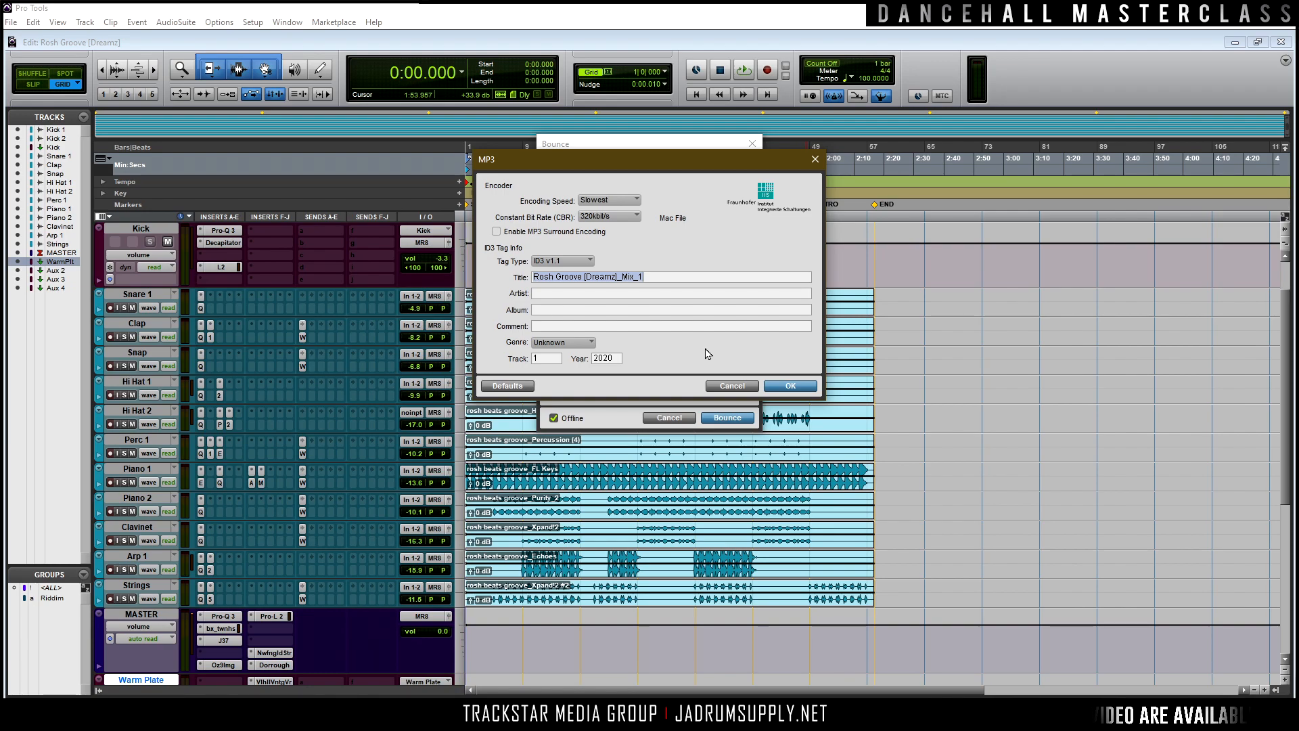
Accept the MP3 options with slowest encoding at 320 kbit/s and start the offline bounce.
key("Return")
key("Return")
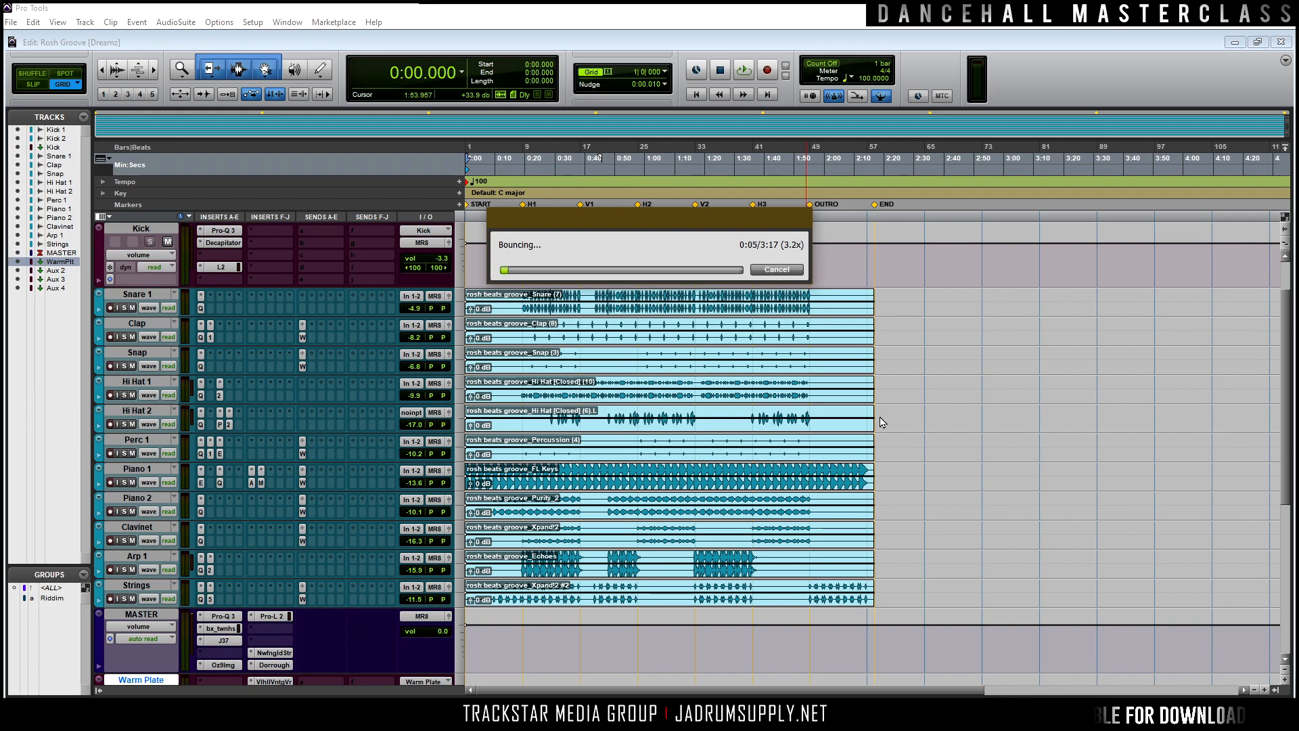
Switch to File Explorer and delete the Rosh groove-20200707T220330Z-001 folder from Downloads.
key("alt+Tab")
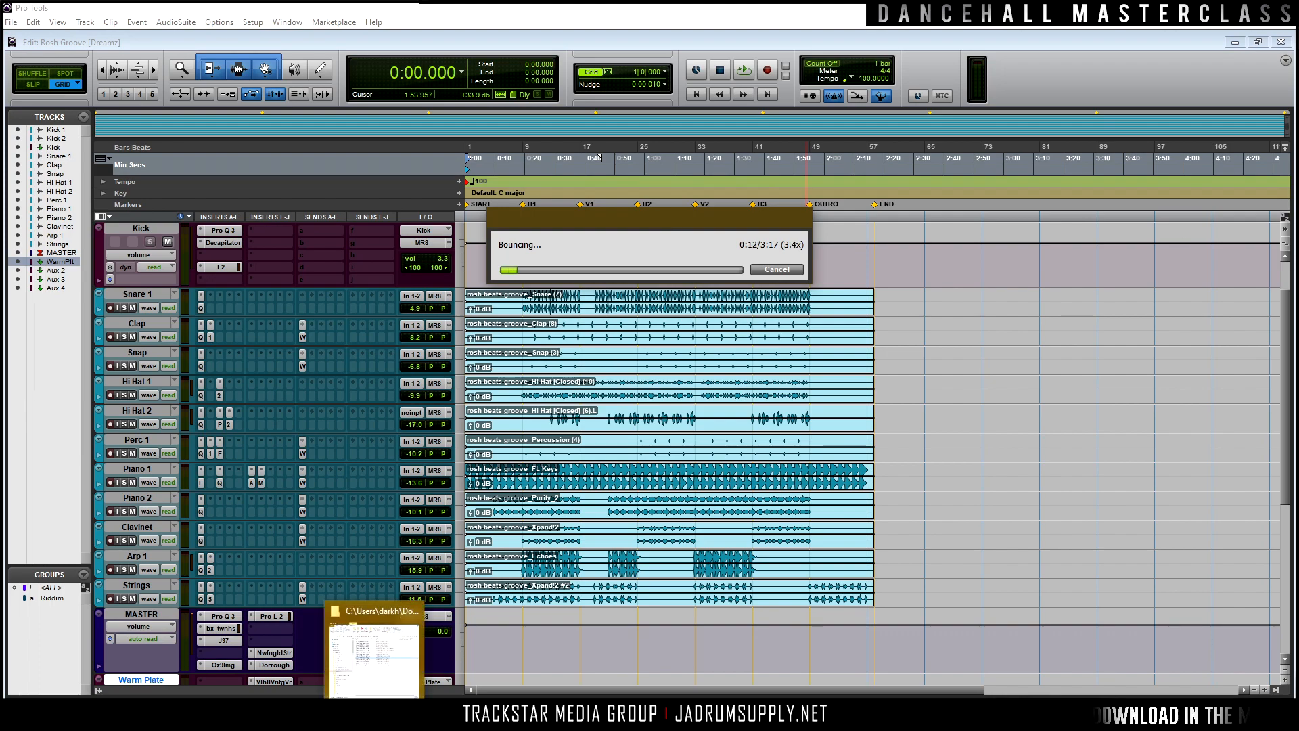
left_click_drag(677, 86, 988, 94)
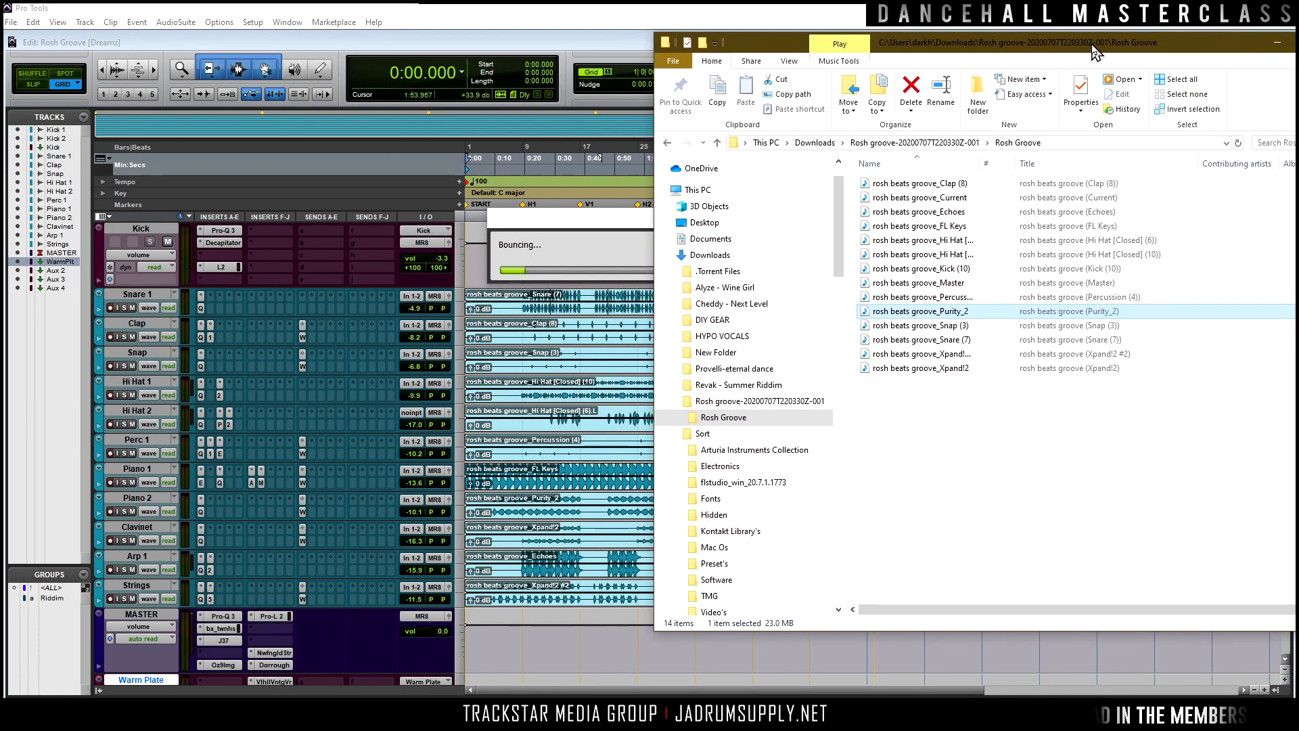
left_click(741, 196)
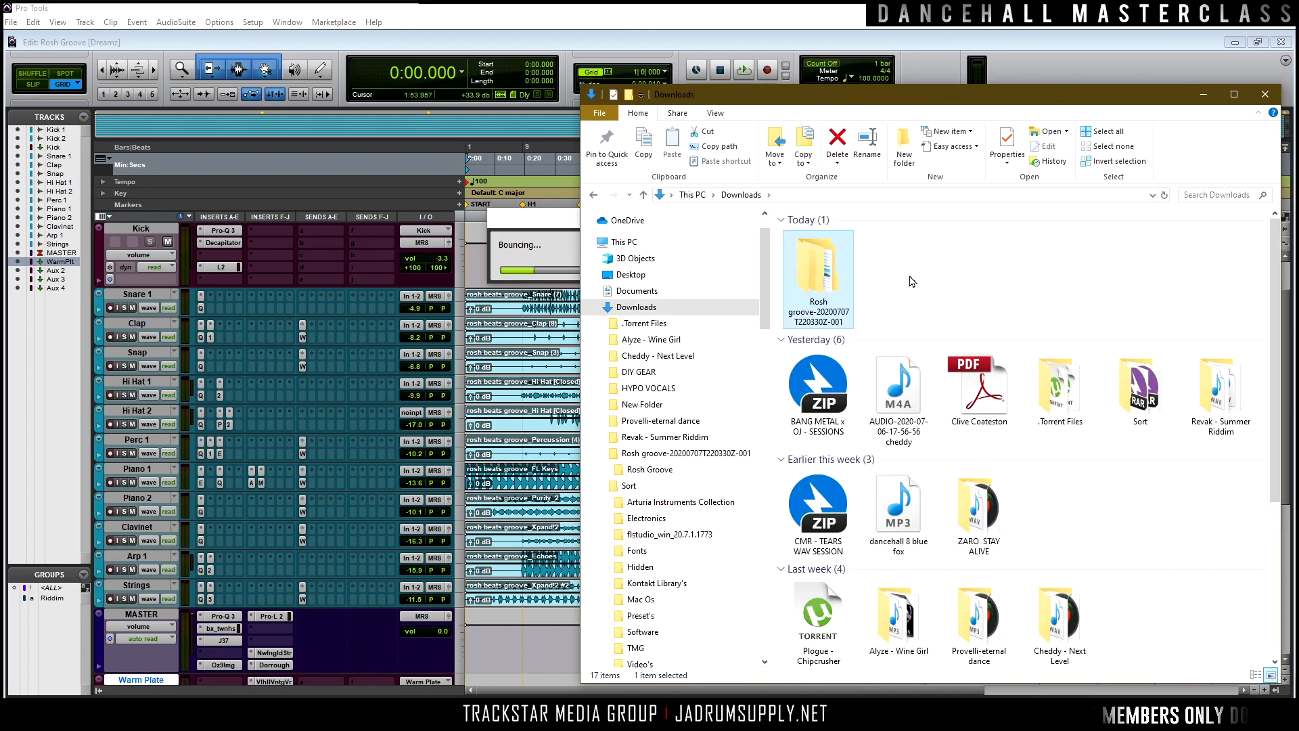
key("Delete")
left_click(703, 405)
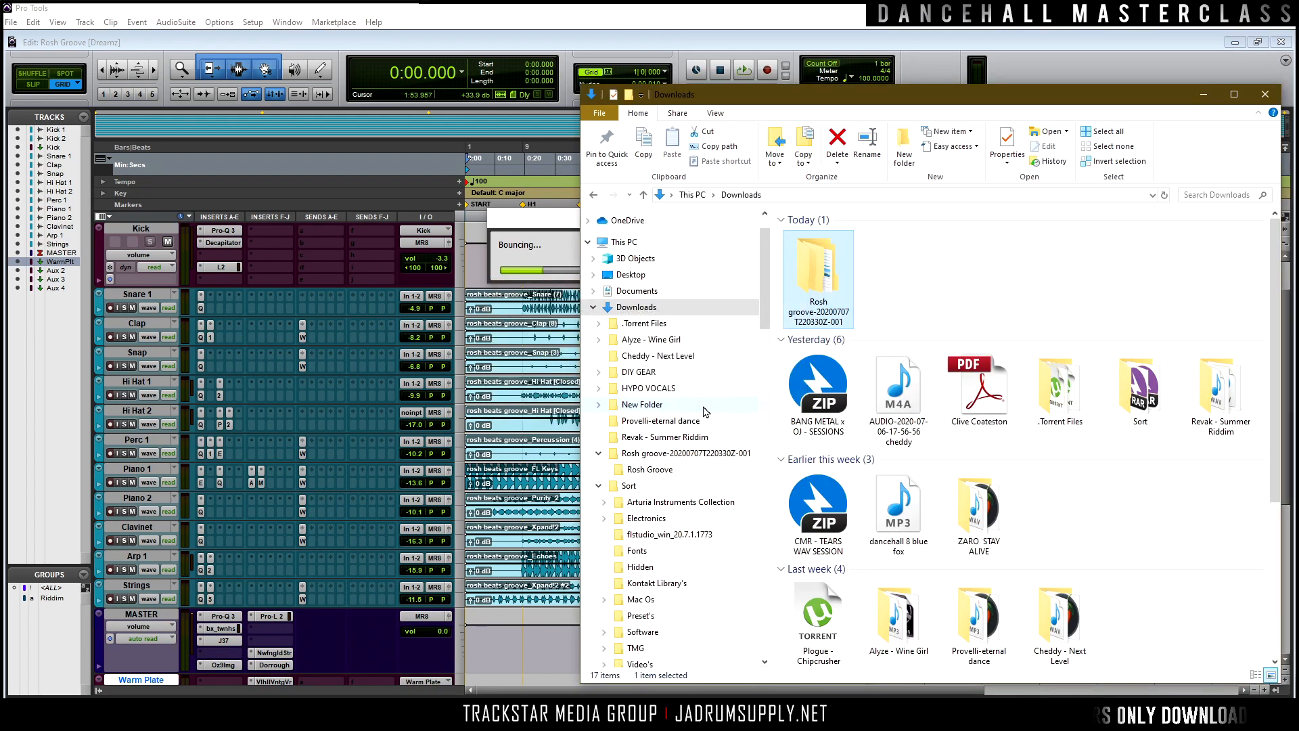
Browse on drive D: through Pro Tools Sessions and Dakaration Records to the Rosh Groove [Dreamz] session's Bounced Files folder.
left_click(692, 194)
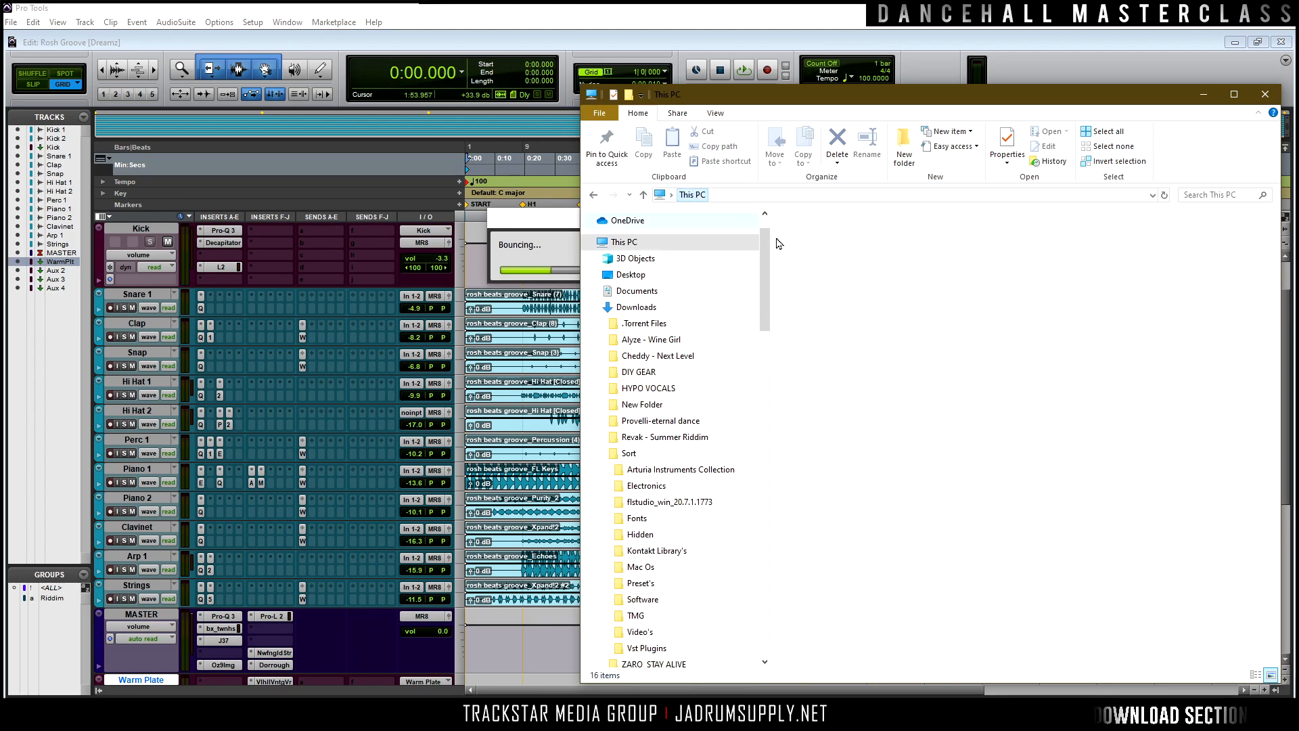
double_click(914, 444)
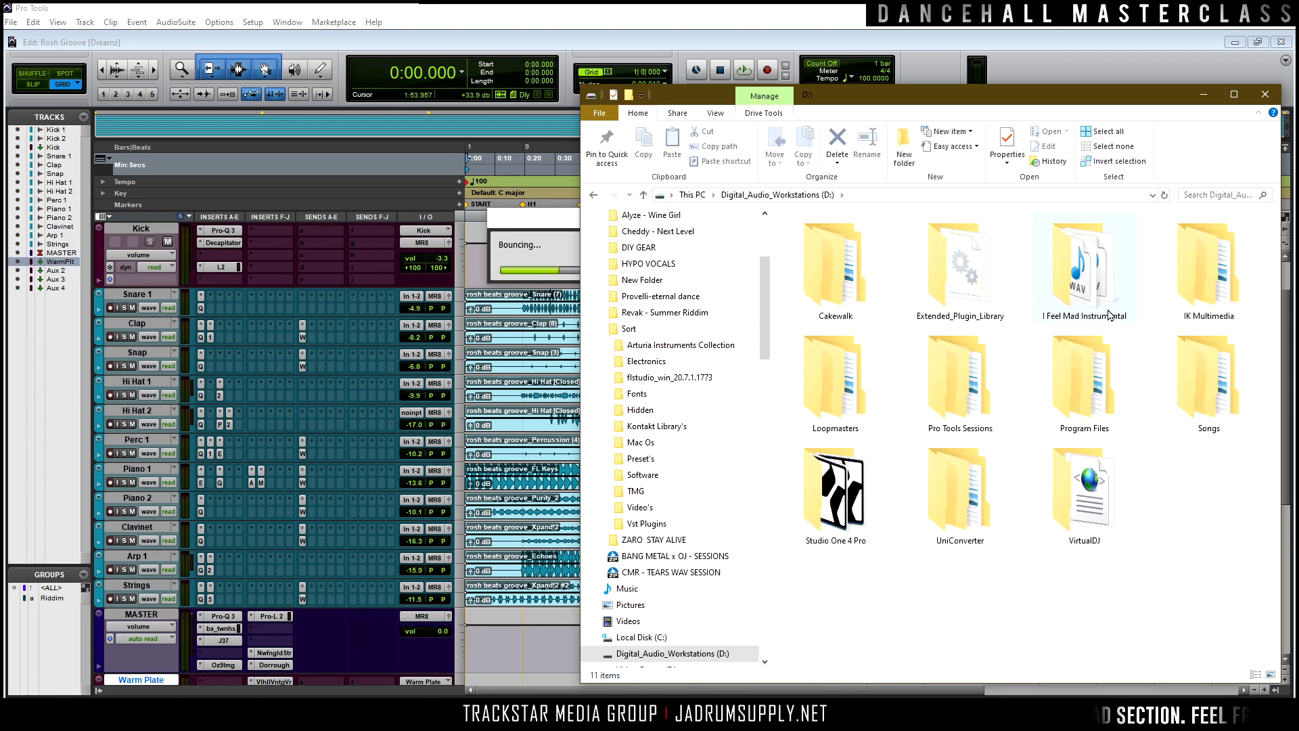
double_click(944, 388)
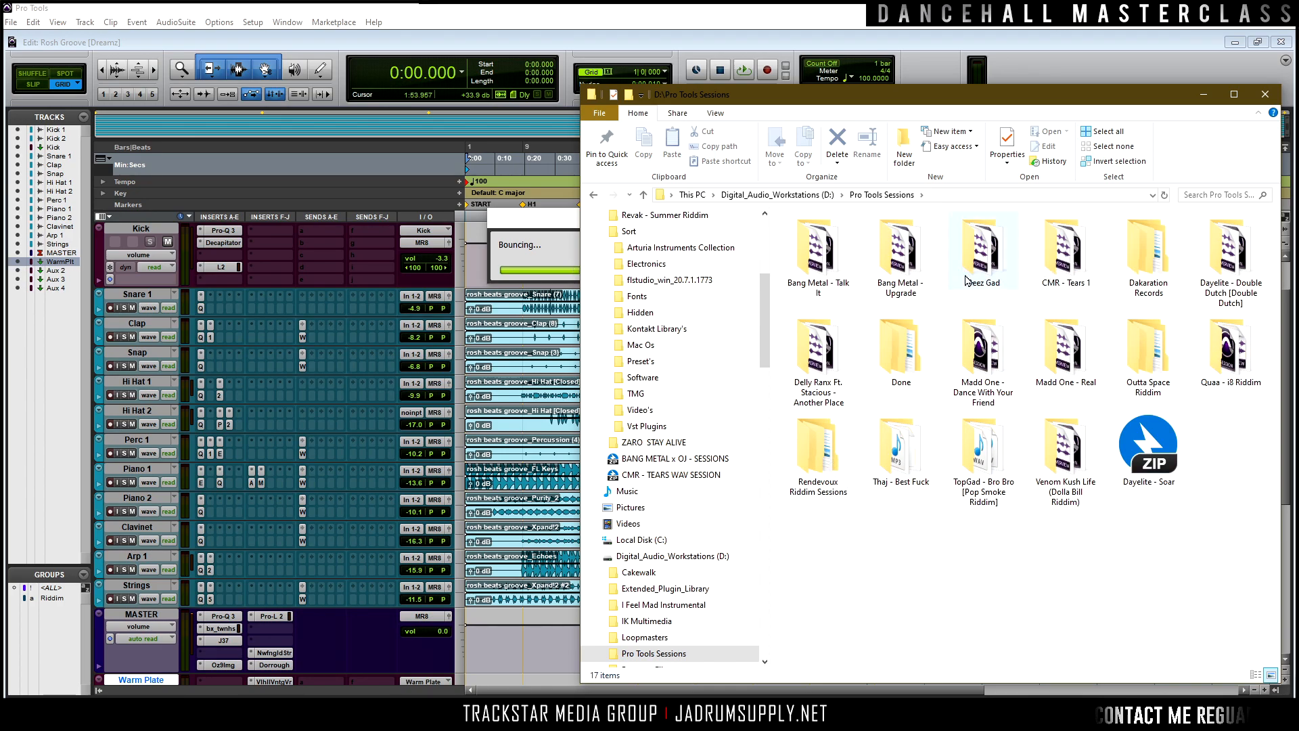
double_click(1134, 297)
double_click(1064, 475)
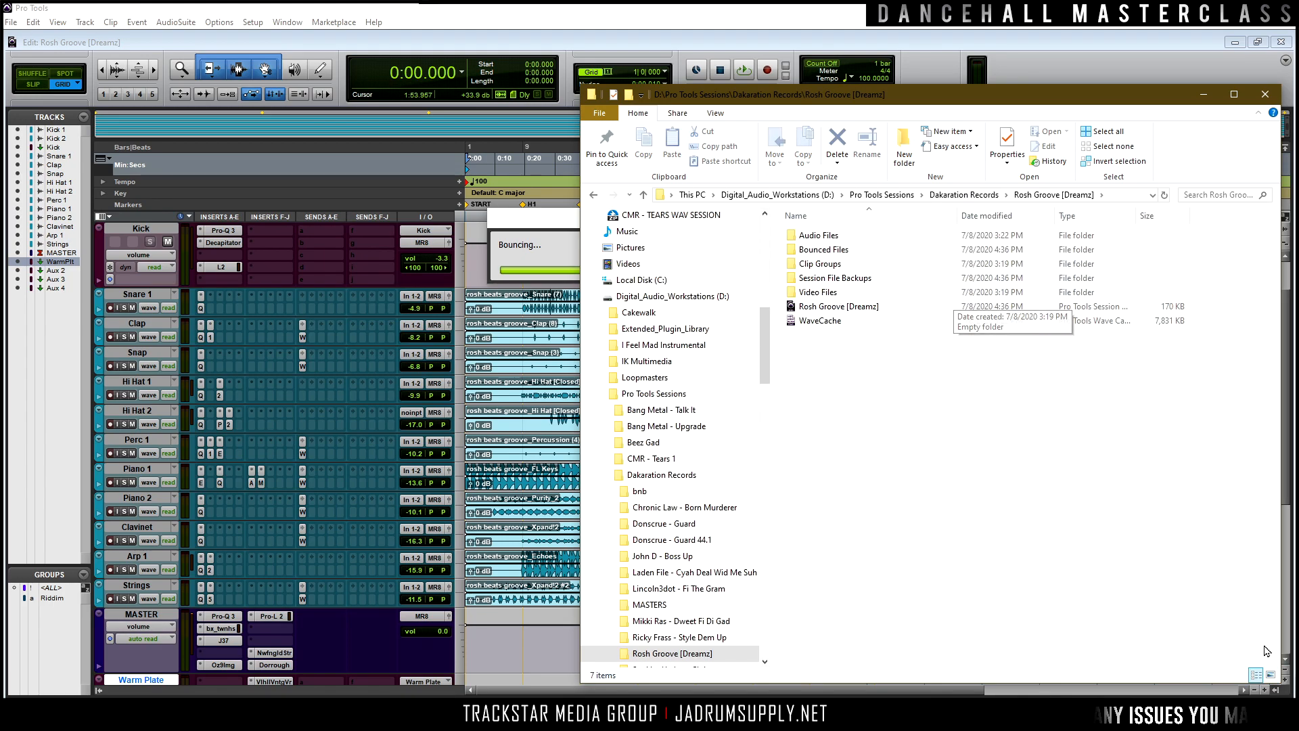
double_click(917, 273)
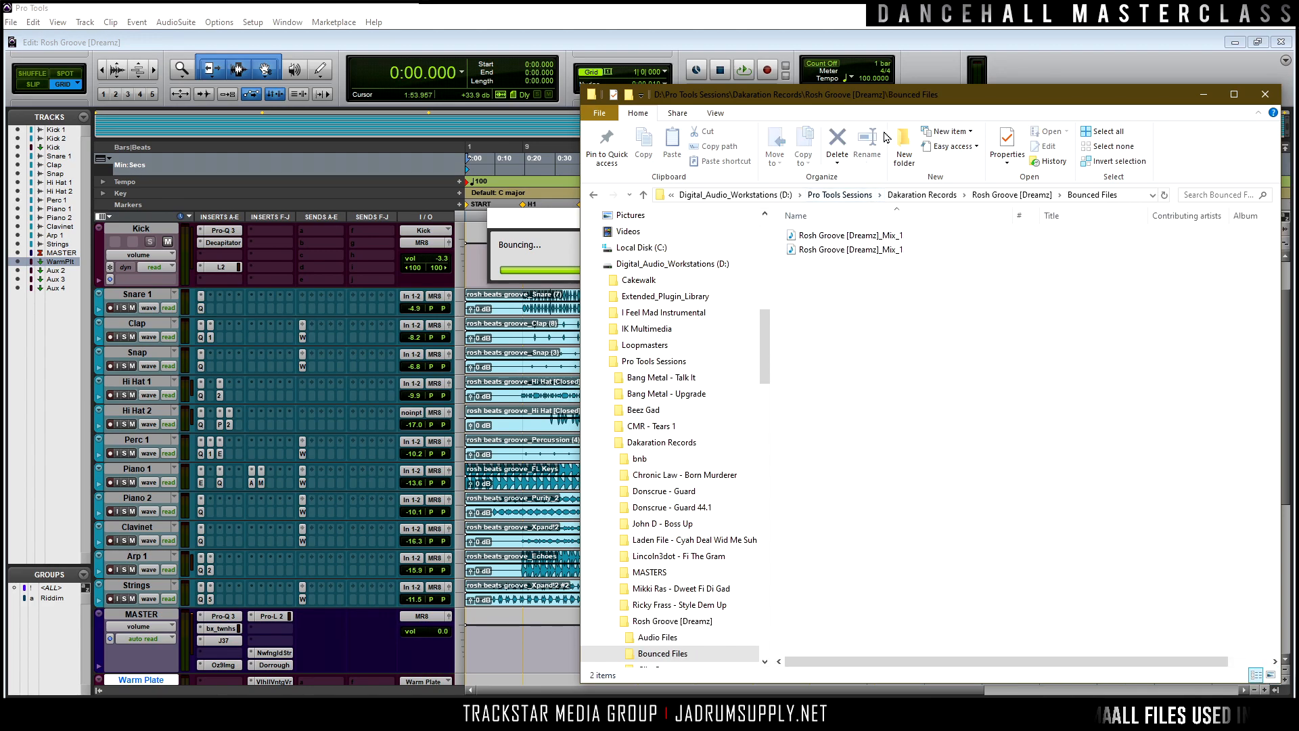
Open the session's Audio Files folder, widen the Name column and copy the rosh beats groove_Master file.
left_click_drag(927, 102, 872, 100)
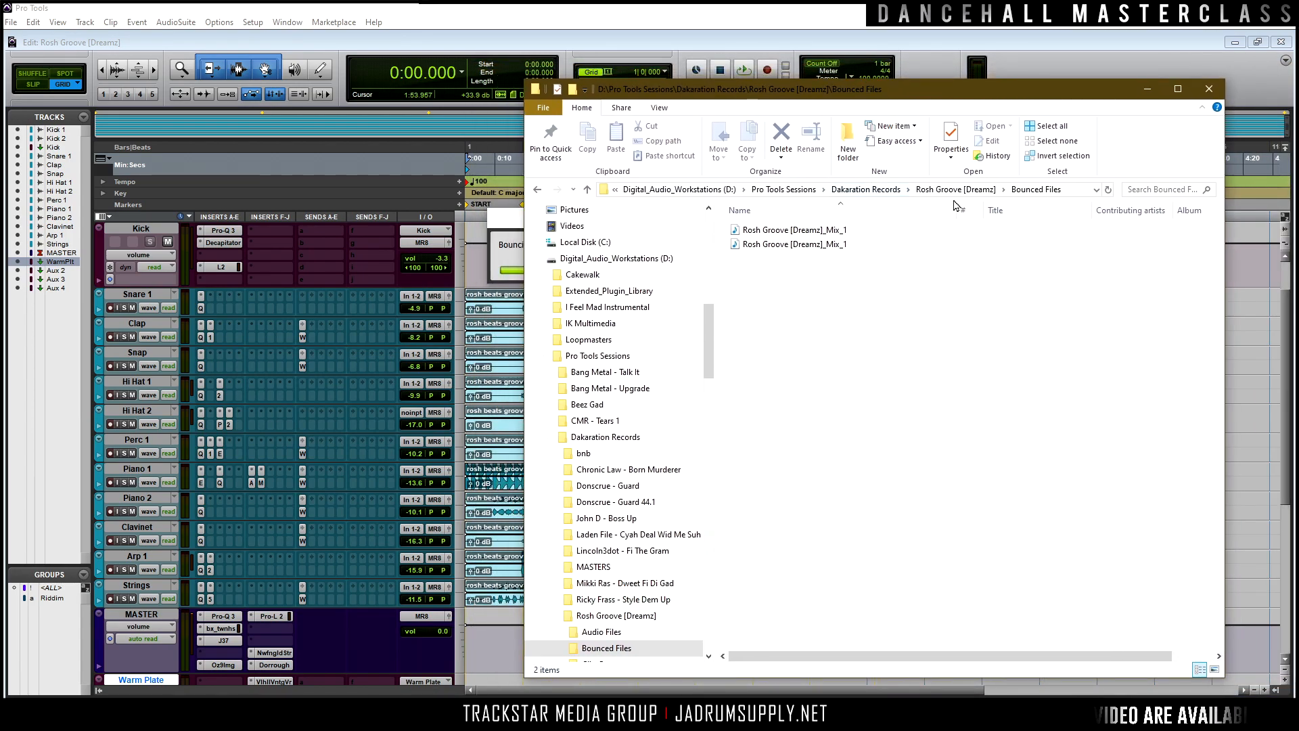
left_click(972, 193)
double_click(759, 233)
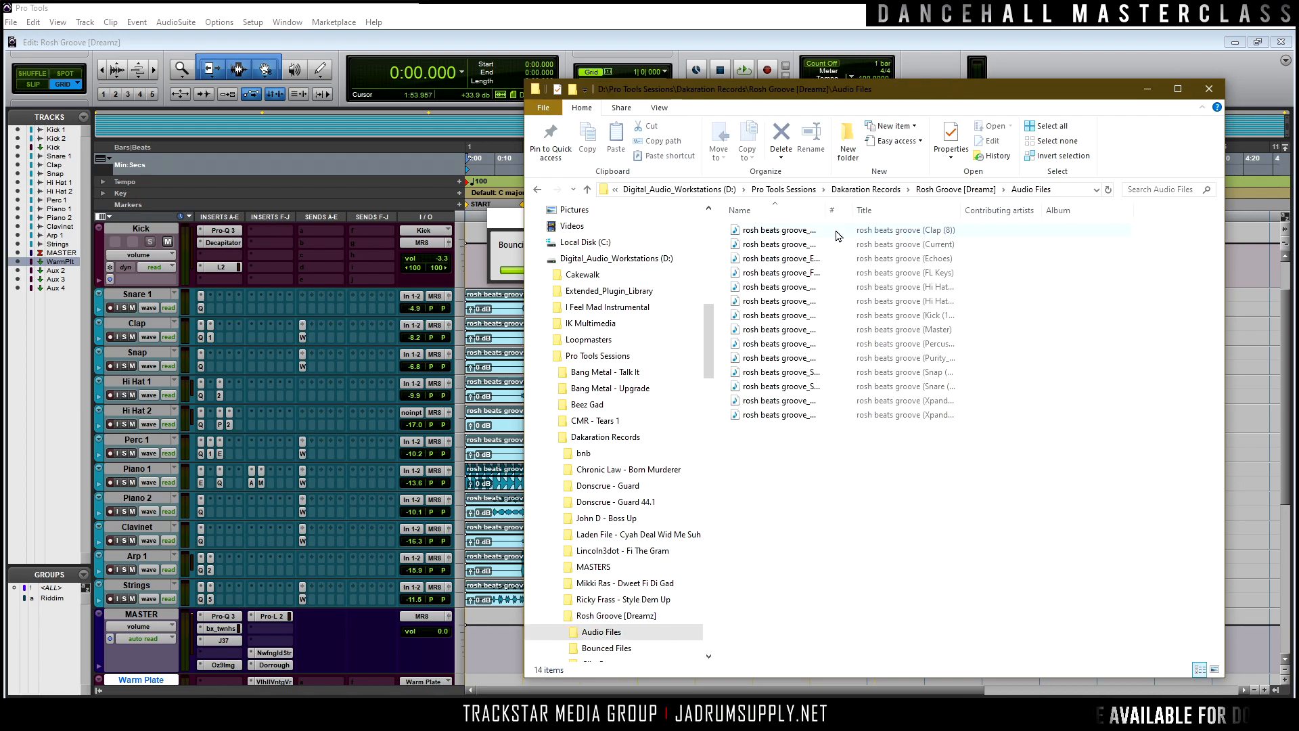
left_click_drag(831, 209, 975, 210)
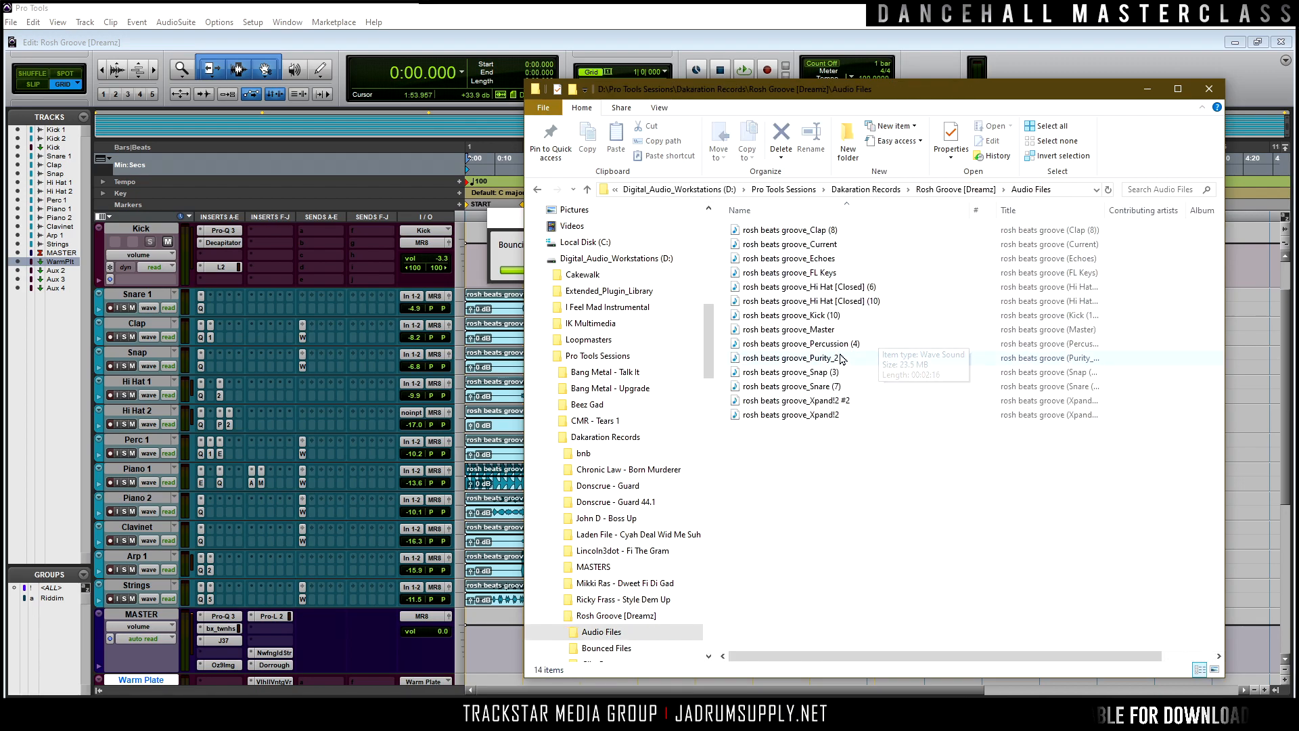
left_click(827, 329)
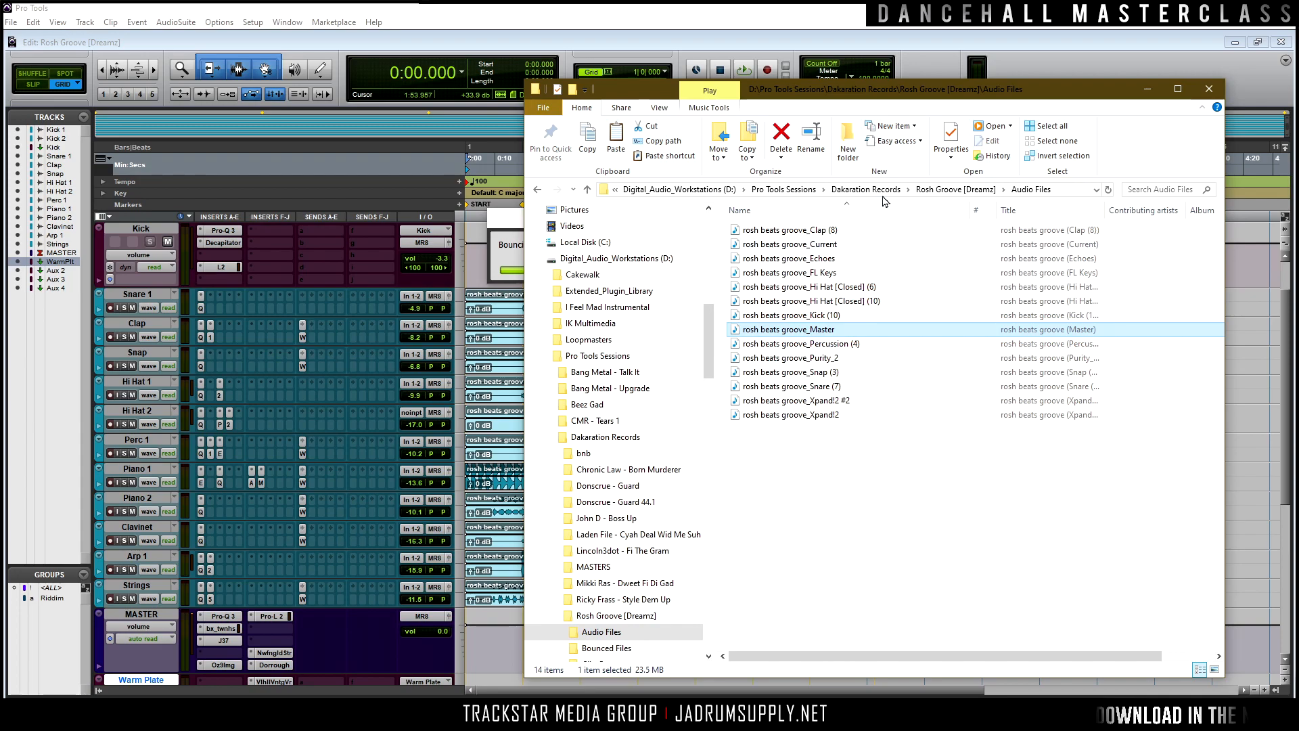
Paste the master file into the Bounced Files folder and rename it rosh beats groove_Master_Demo.
left_click(955, 190)
double_click(844, 243)
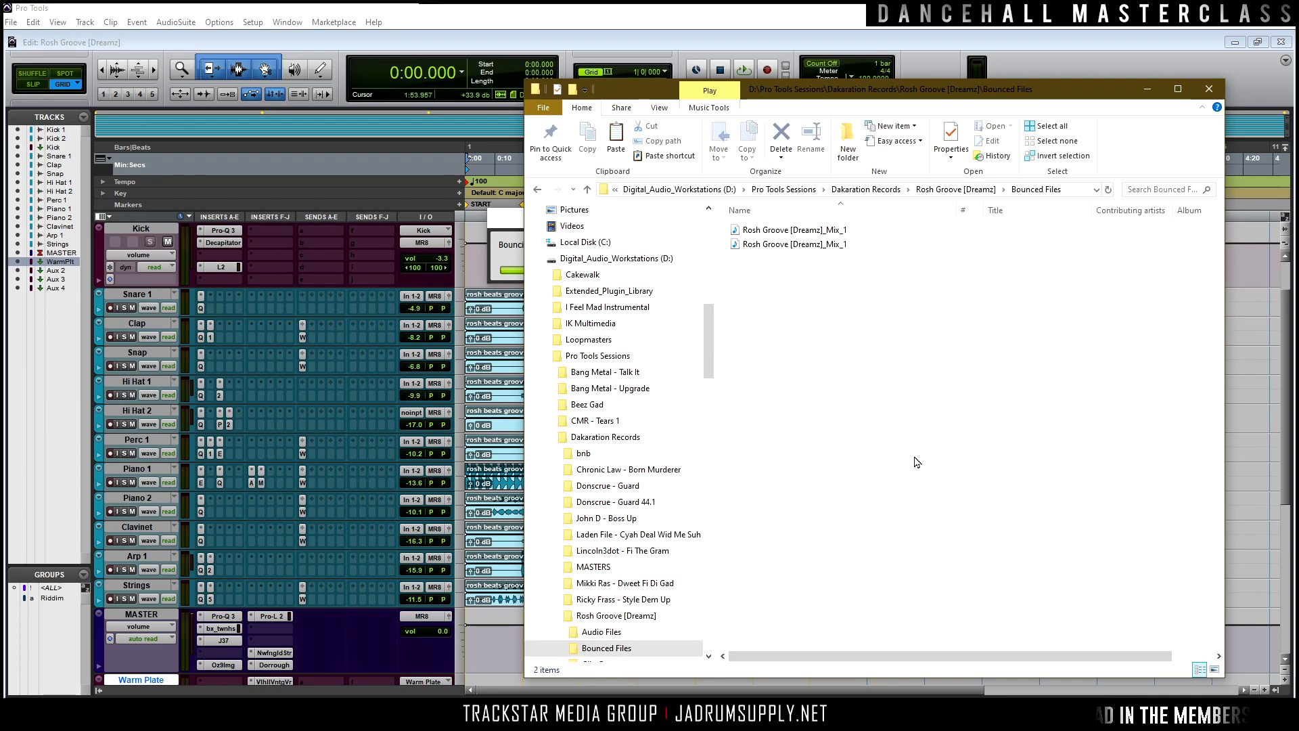
key("ctrl+v")
key("F2")
left_click(837, 233)
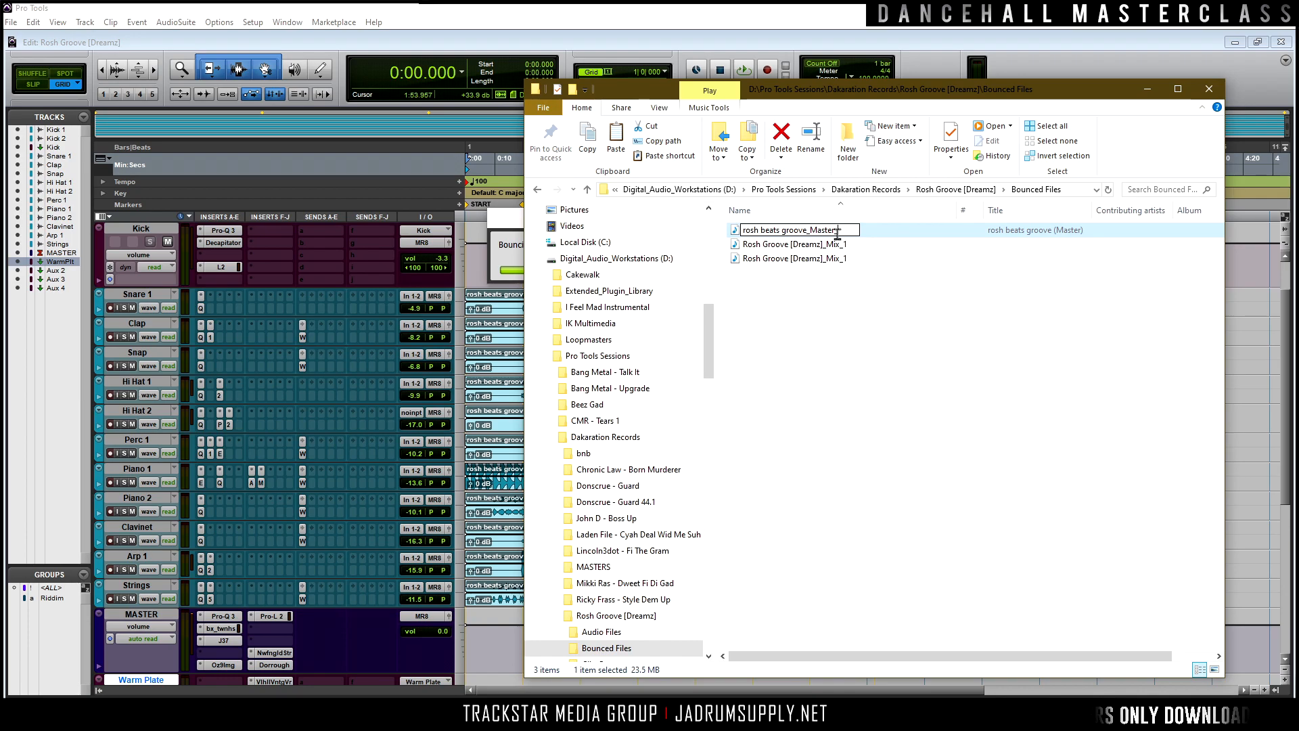
key("Return")
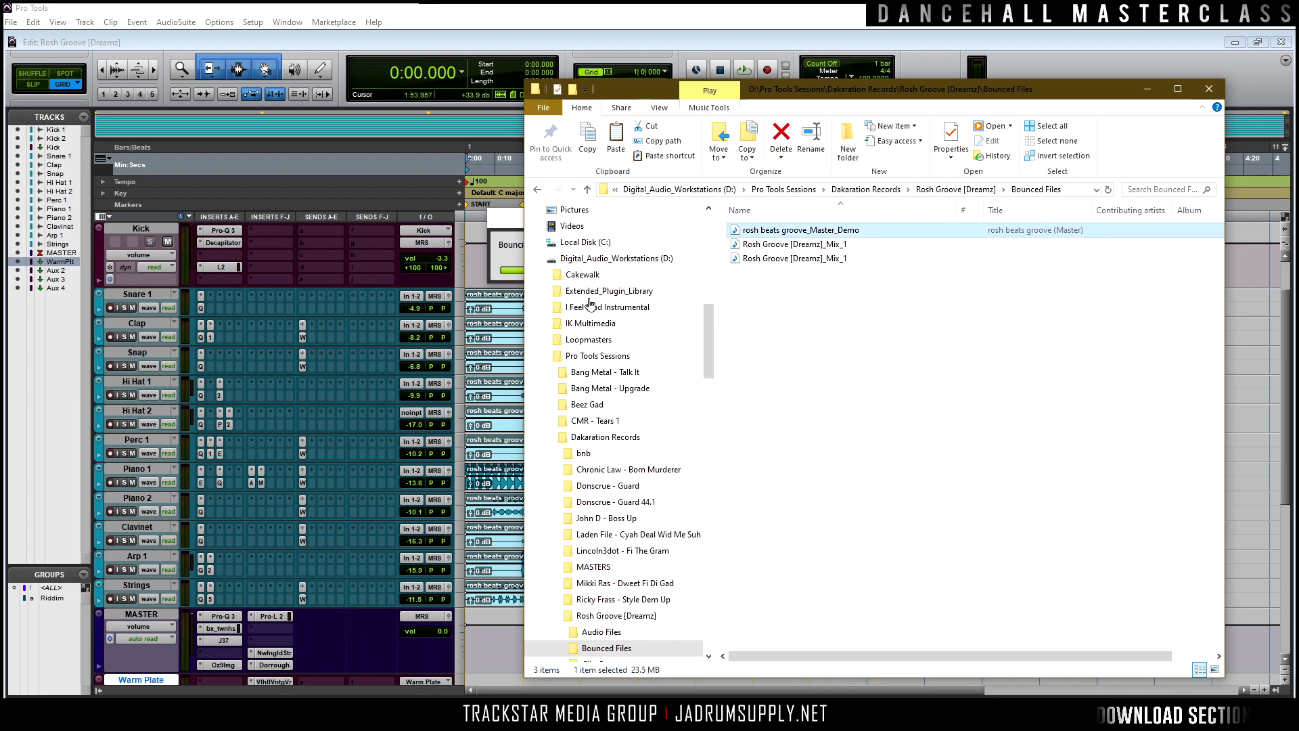
Bring rosh beats groove_Master_Demo and the Rosh Groove [Dreamz]_Mix_1 WAV into the FL Studio playlist on Tracks 1 and 2.
left_click_drag(853, 96, 728, 359)
left_click(783, 295)
key("Return")
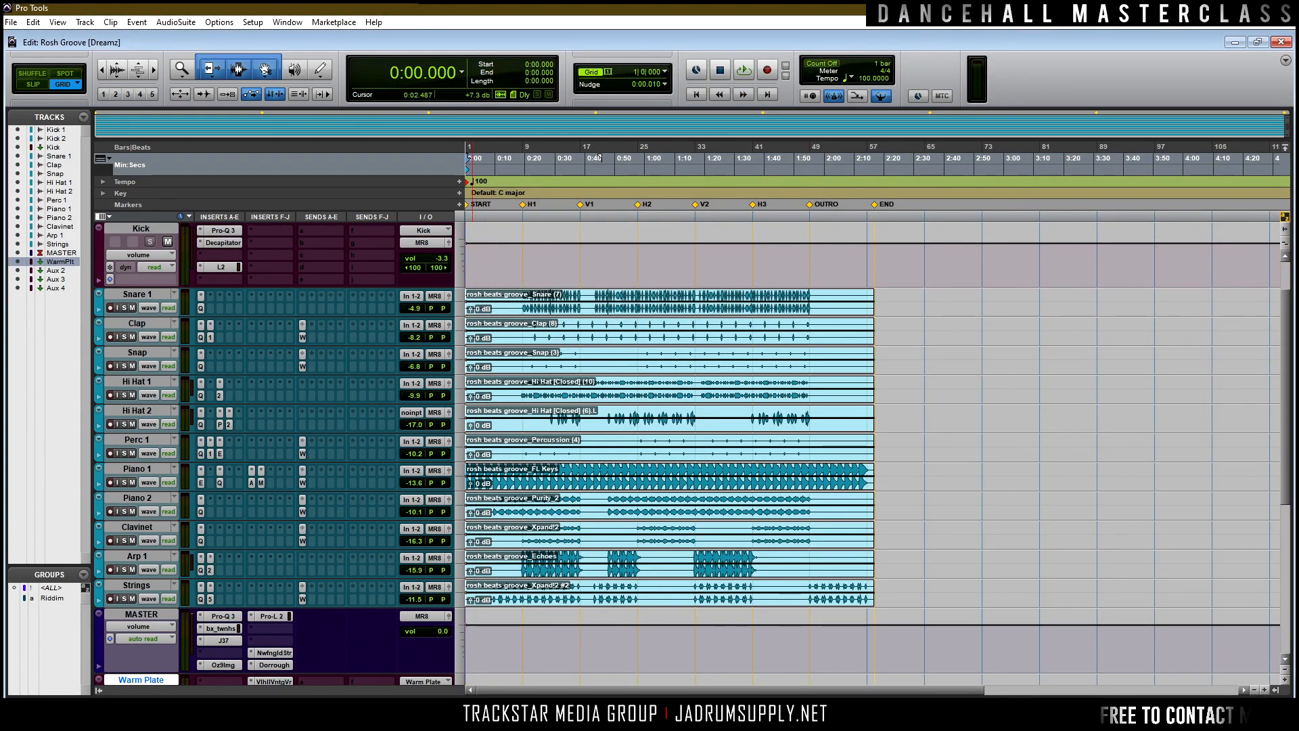
key("alt+Tab")
left_click(744, 522)
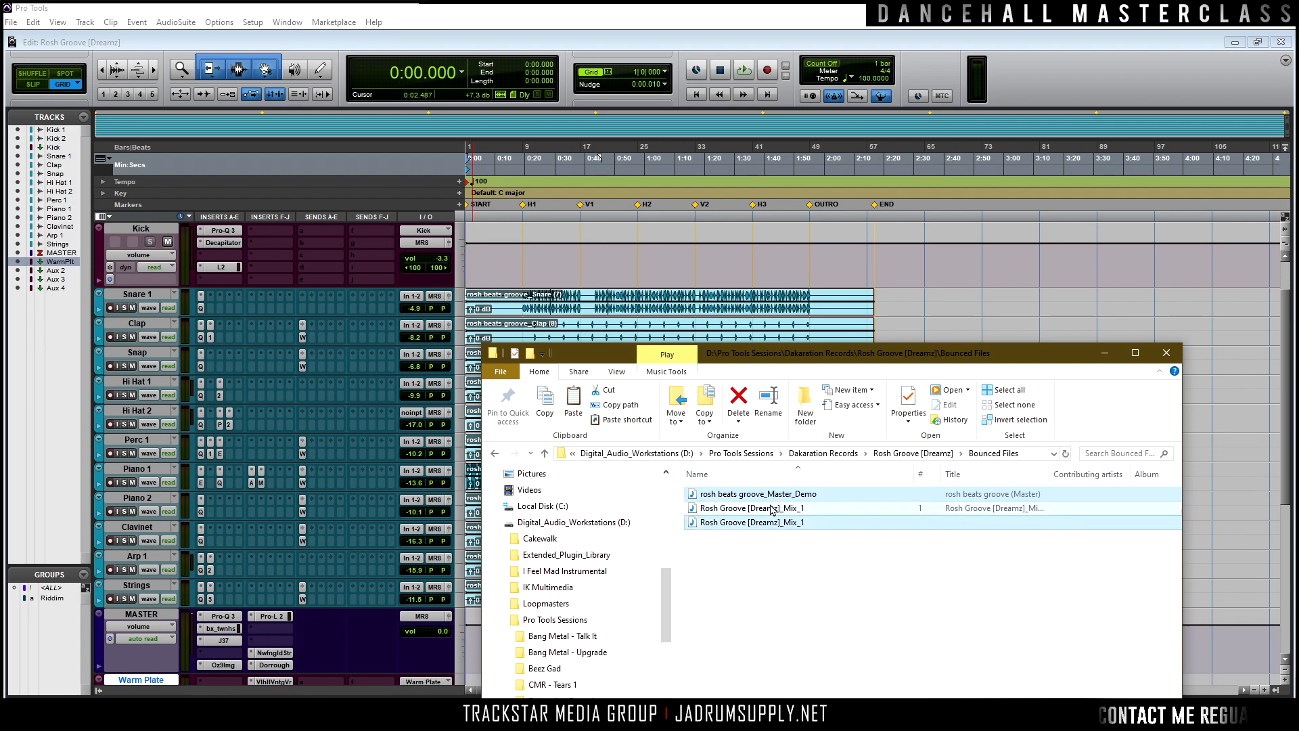
left_click_drag(744, 522, 187, 106)
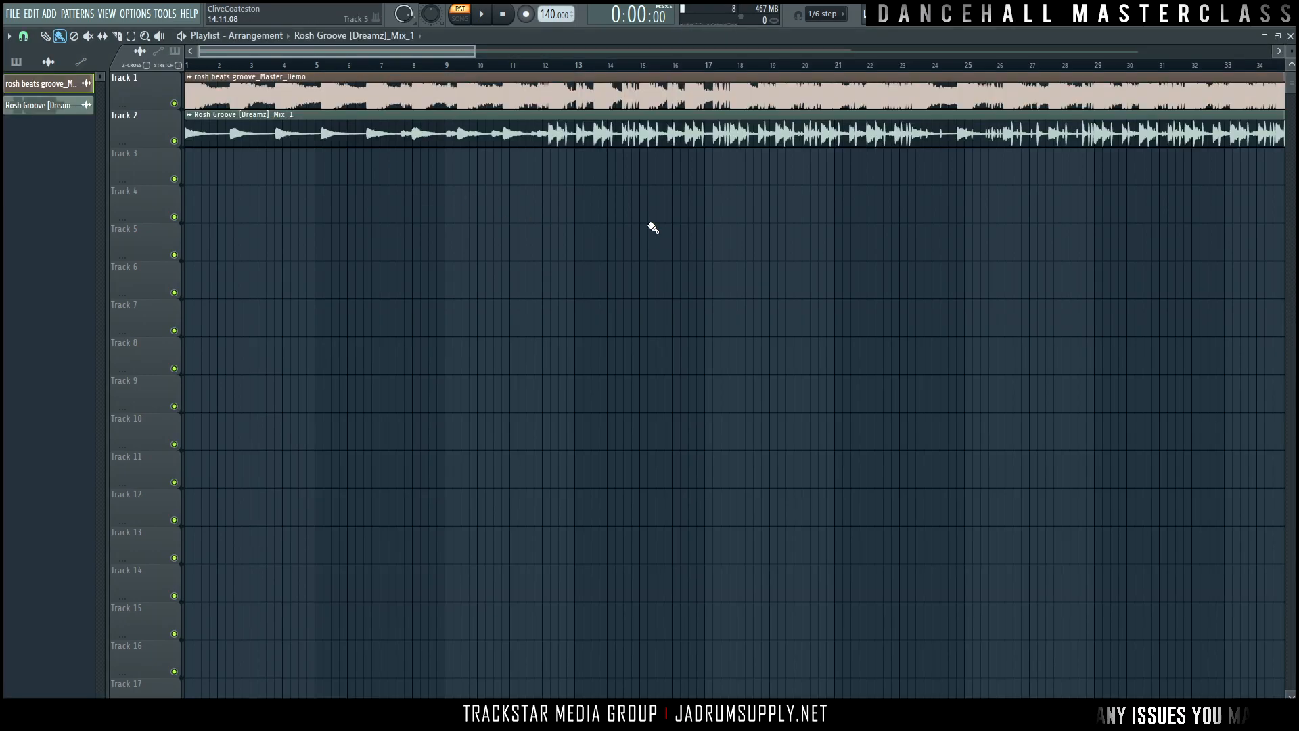
Trim the demo and mix clips to the same end point at the tail of the song, 79 bars long.
scroll(414, 68, "down", 5)
double_click(325, 129)
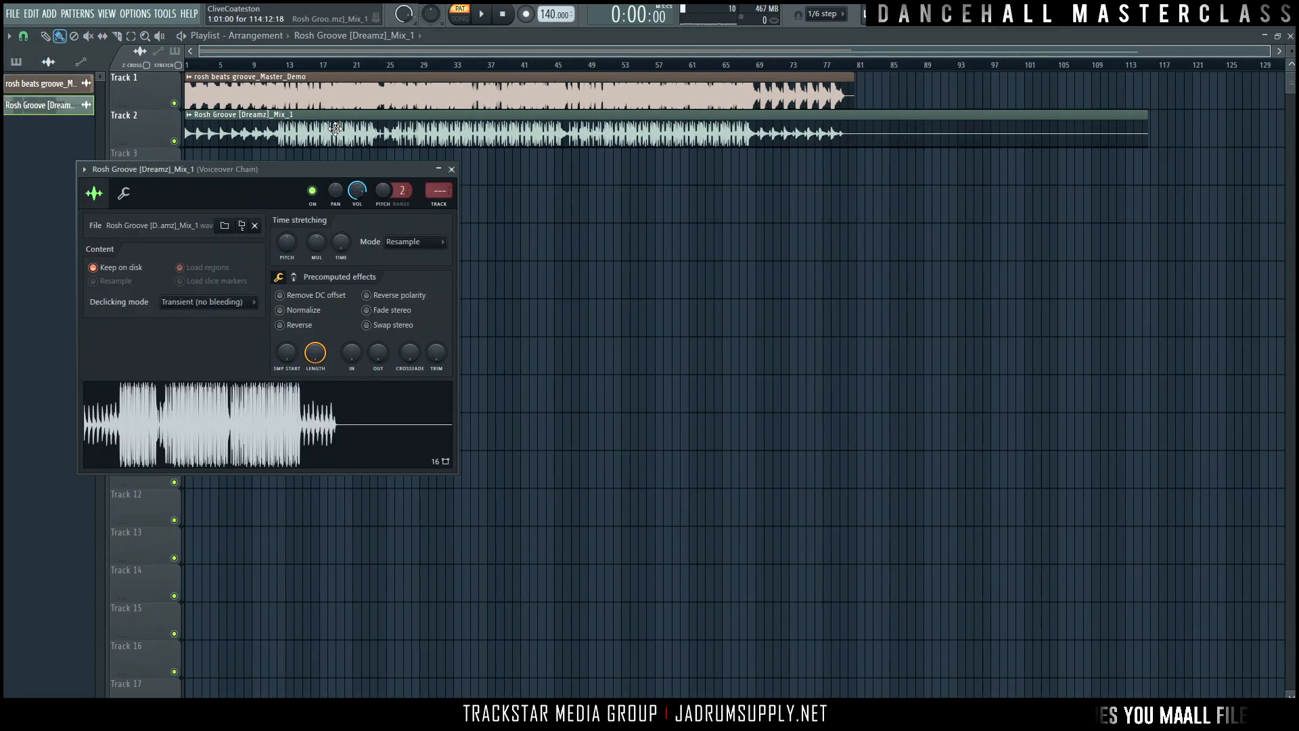
key("Escape")
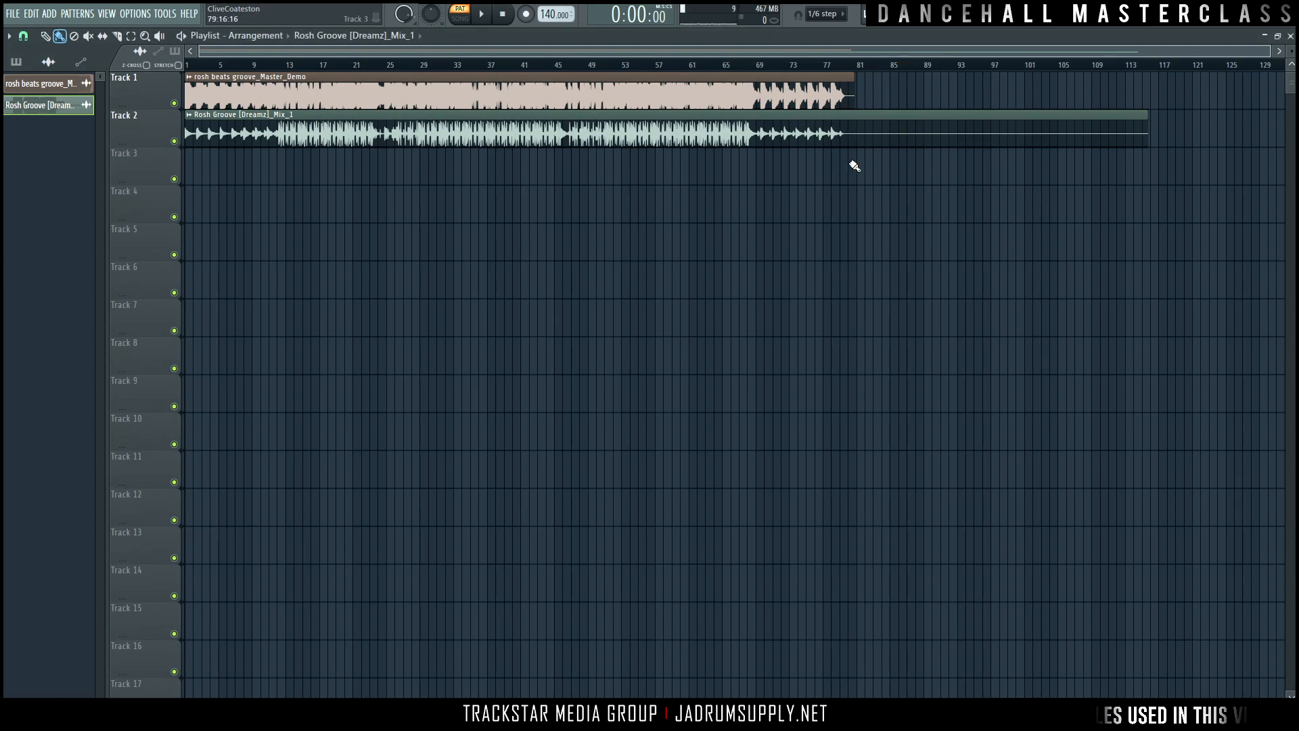
left_click_drag(850, 106, 848, 107)
right_click(865, 257, "ctrl")
Open the master demo clip's channel settings and set up the Voiceover Chain on mixer insert 14 with In 1 as input.
double_click(356, 151)
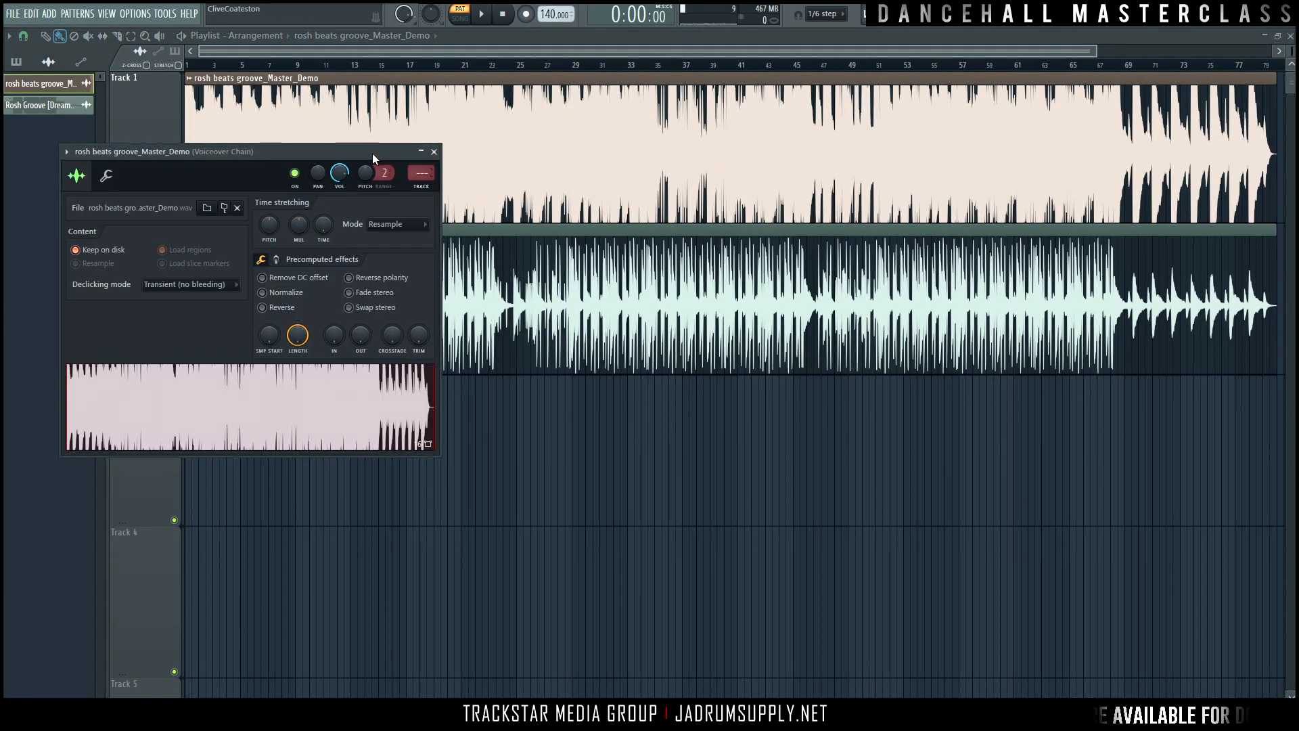
left_click_drag(372, 153, 546, 399)
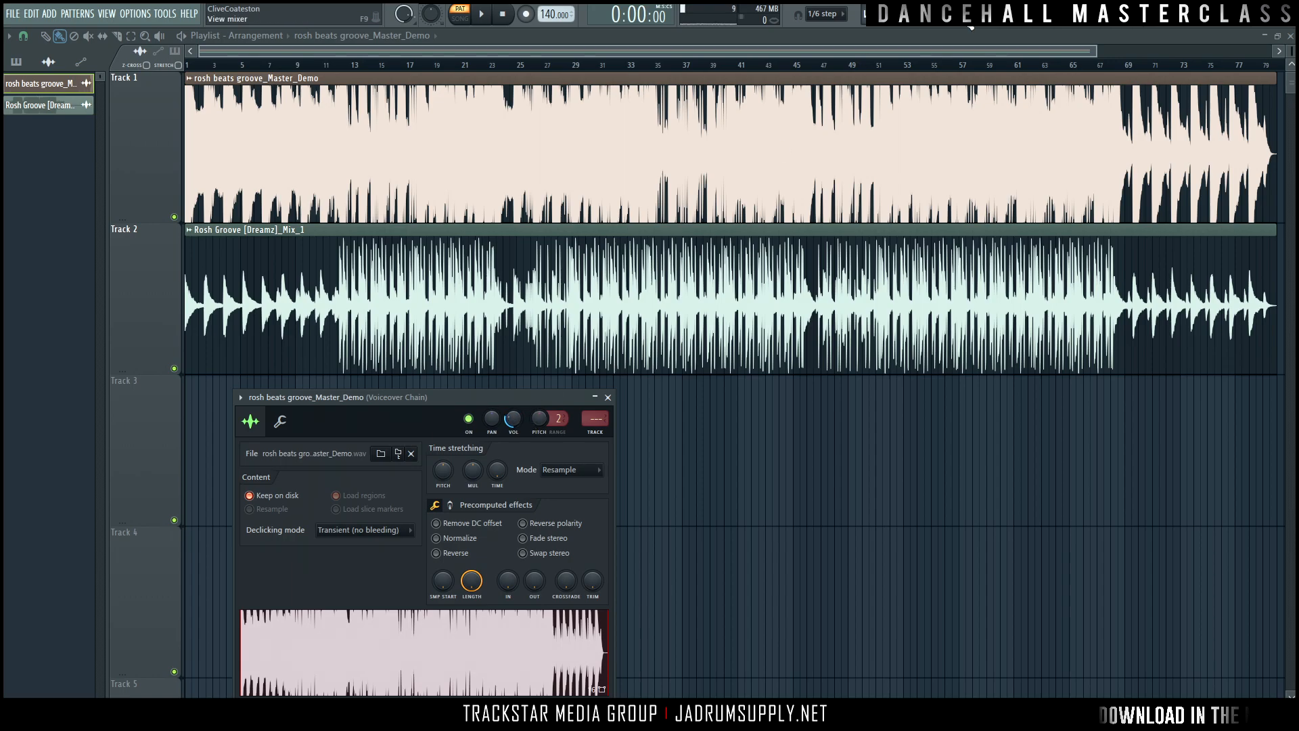
left_click(970, 27)
left_click(627, 364)
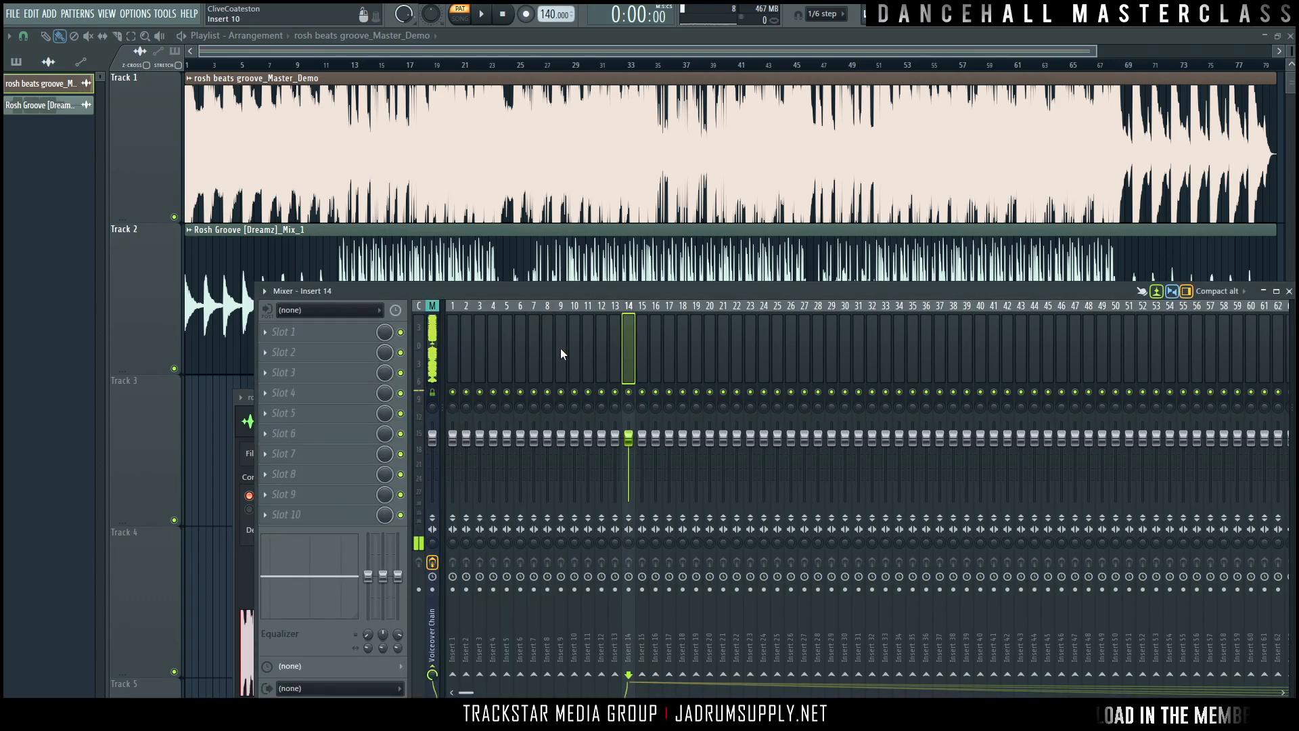
left_click(331, 310)
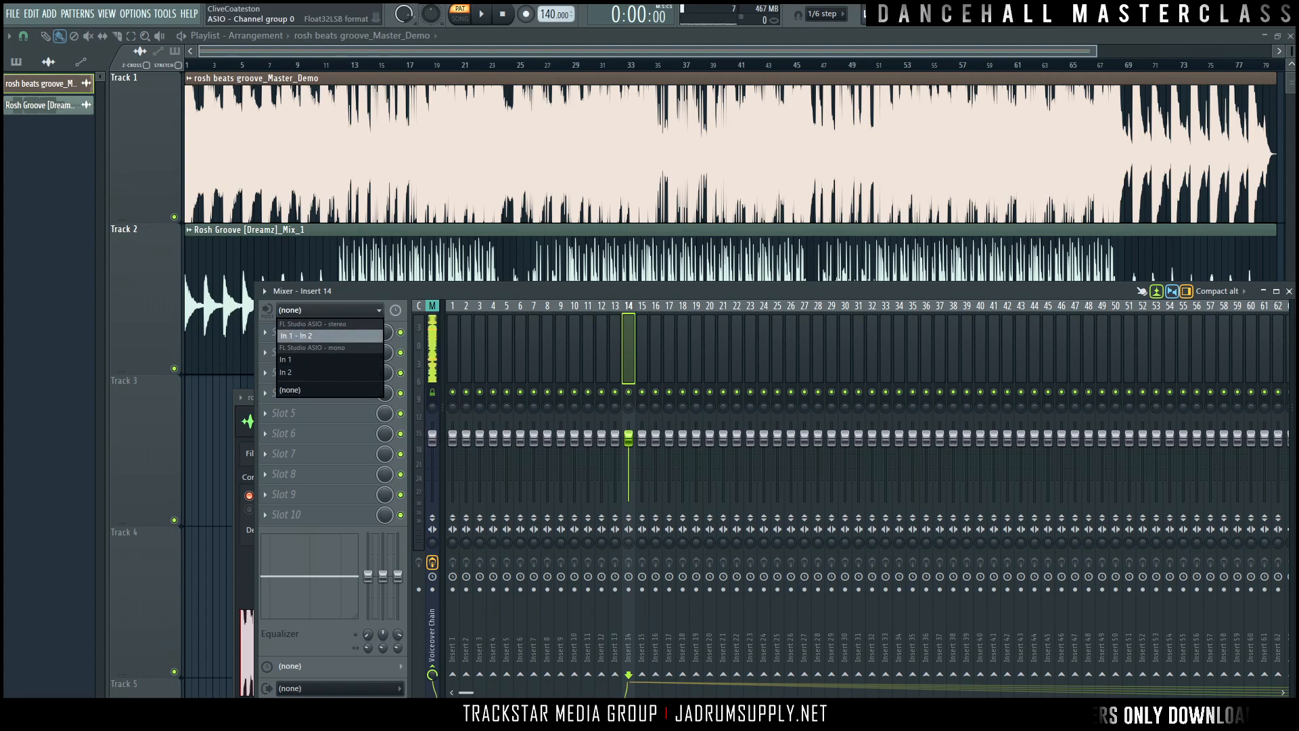
left_click(285, 359)
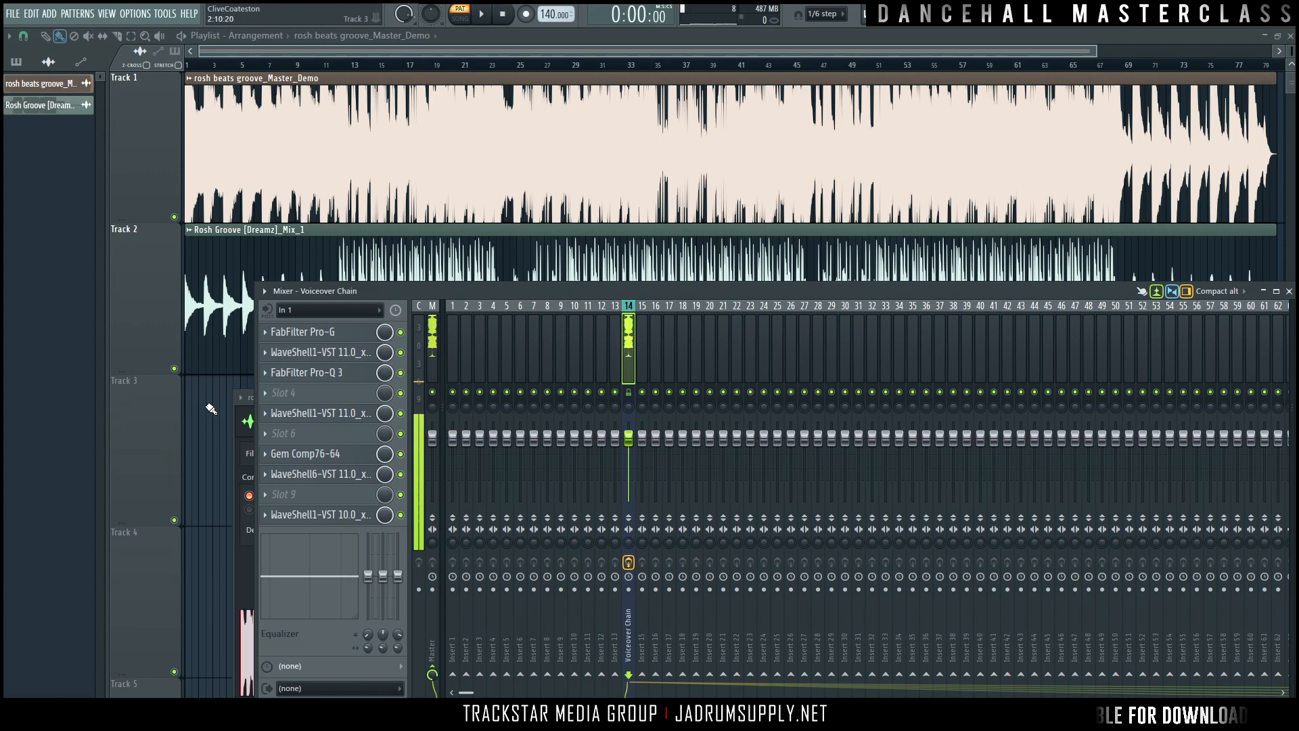
key("F9")
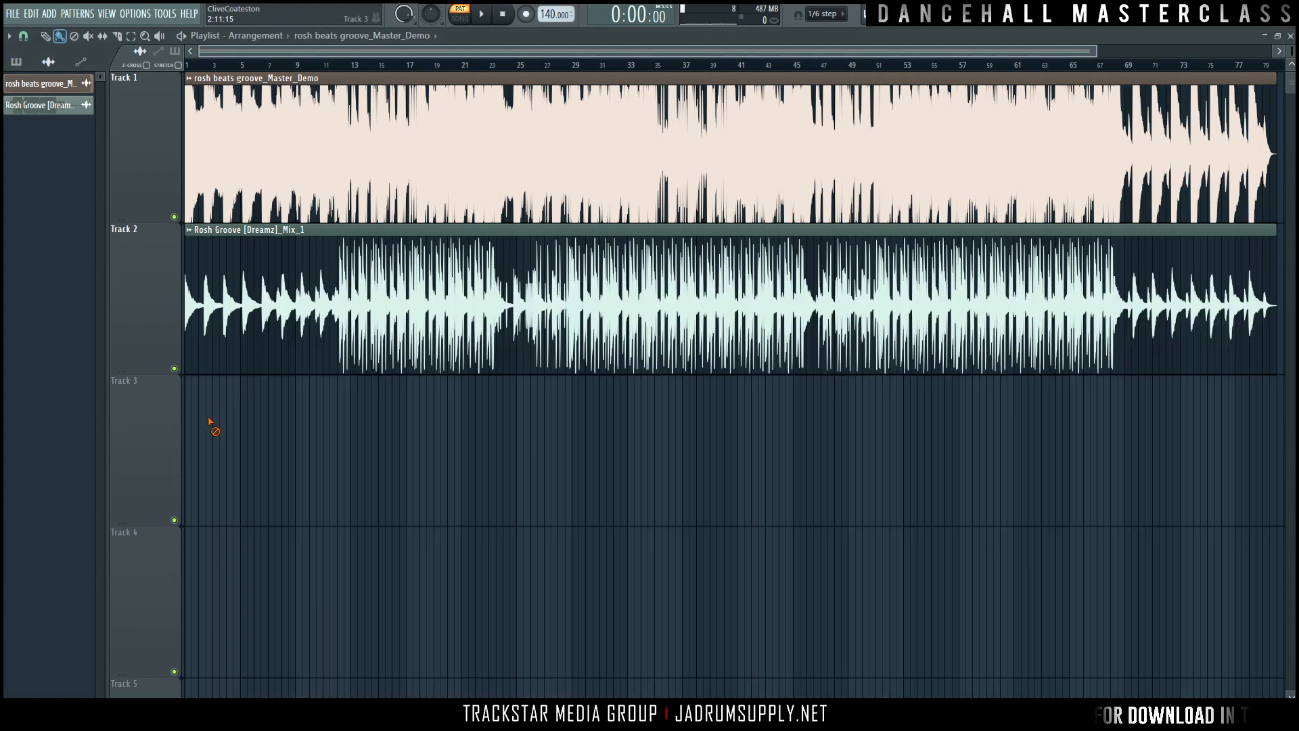
Solo Track 1, make it taller, and play the master demo from the start with its channel settings open.
left_click(174, 220, "ctrl")
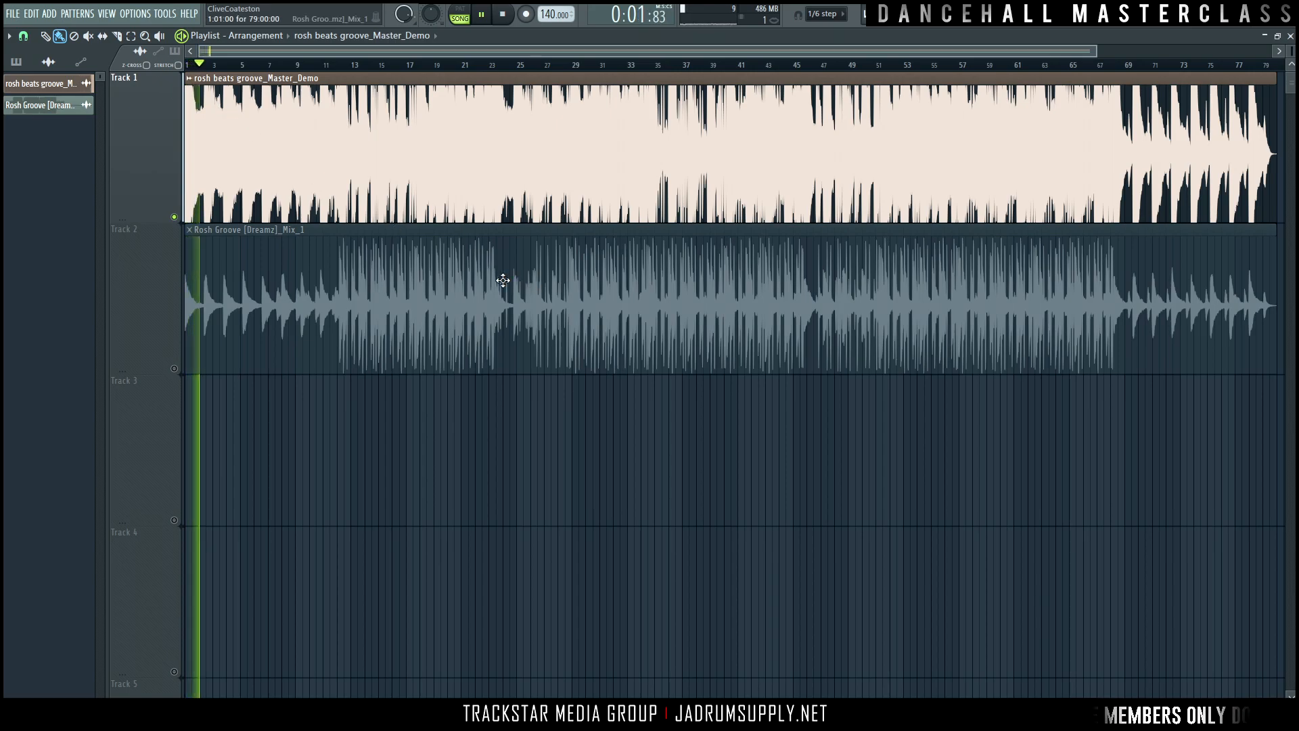
double_click(371, 145)
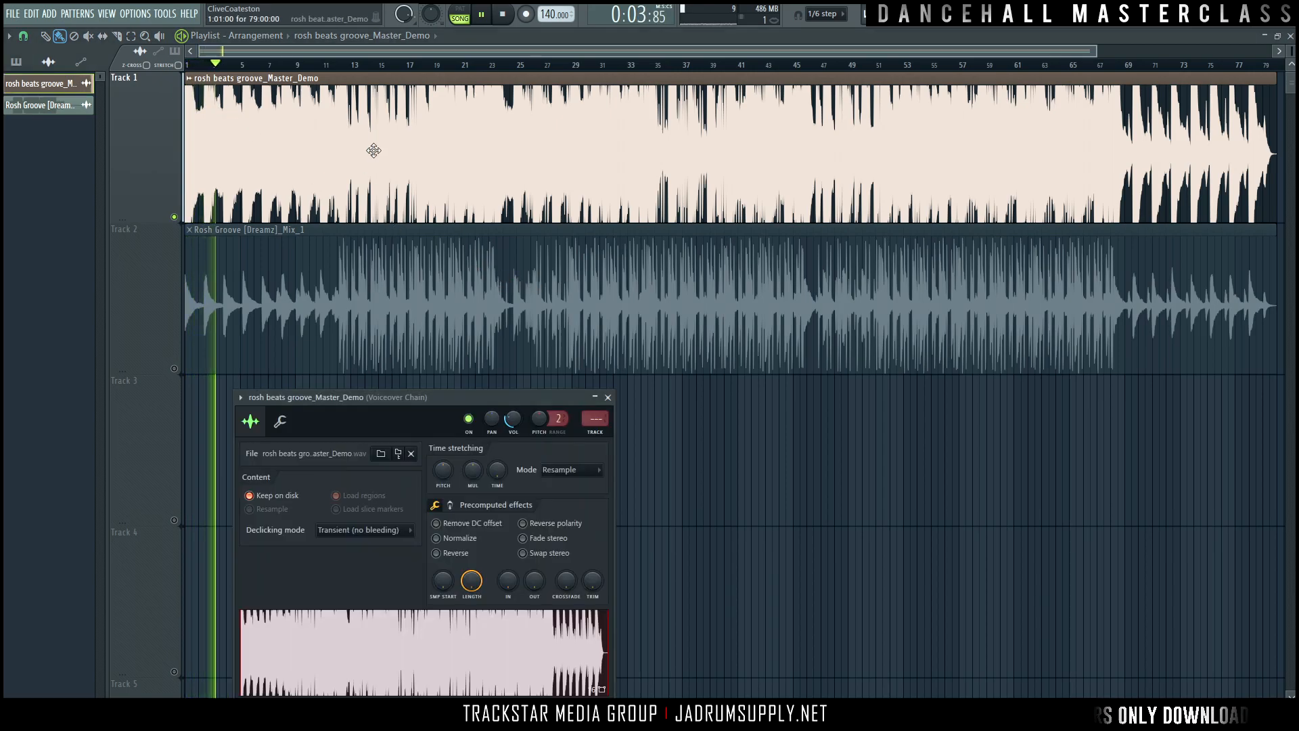
left_click_drag(404, 397, 640, 274)
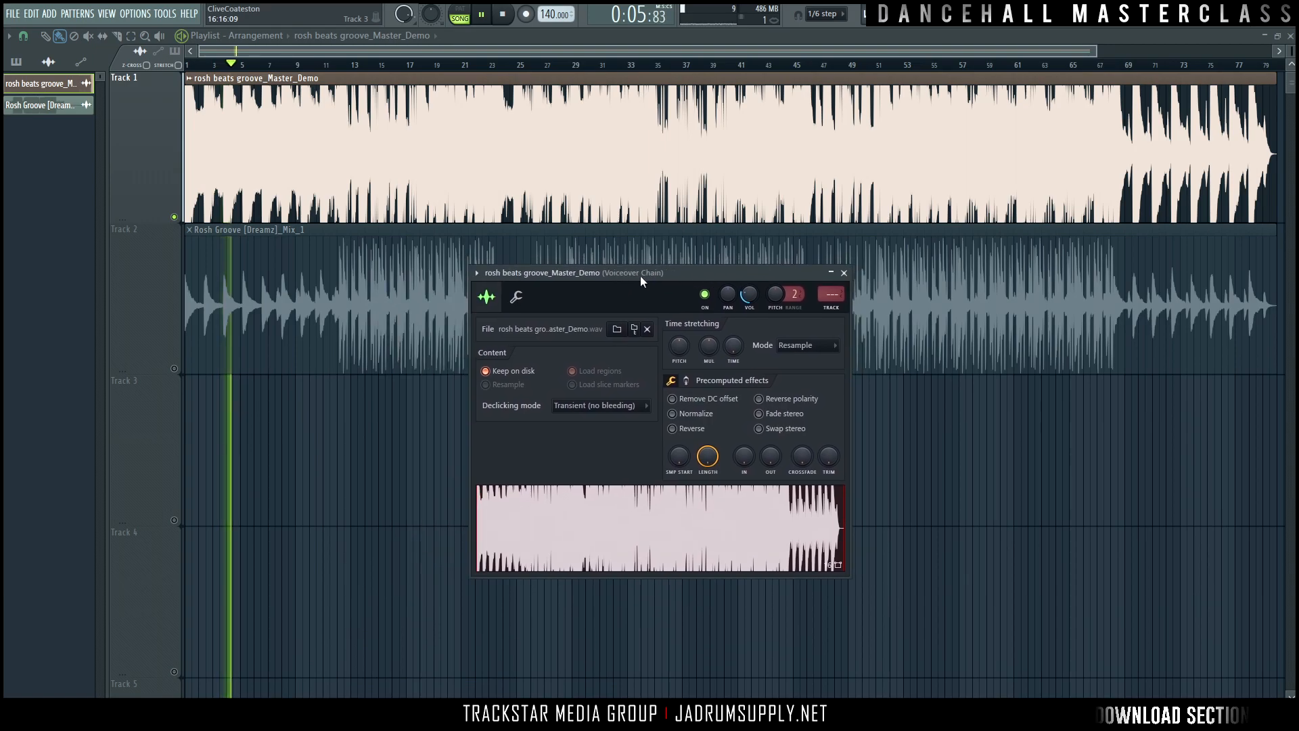
left_click_drag(160, 216, 159, 266)
double_click(371, 174)
key("space")
key("space")
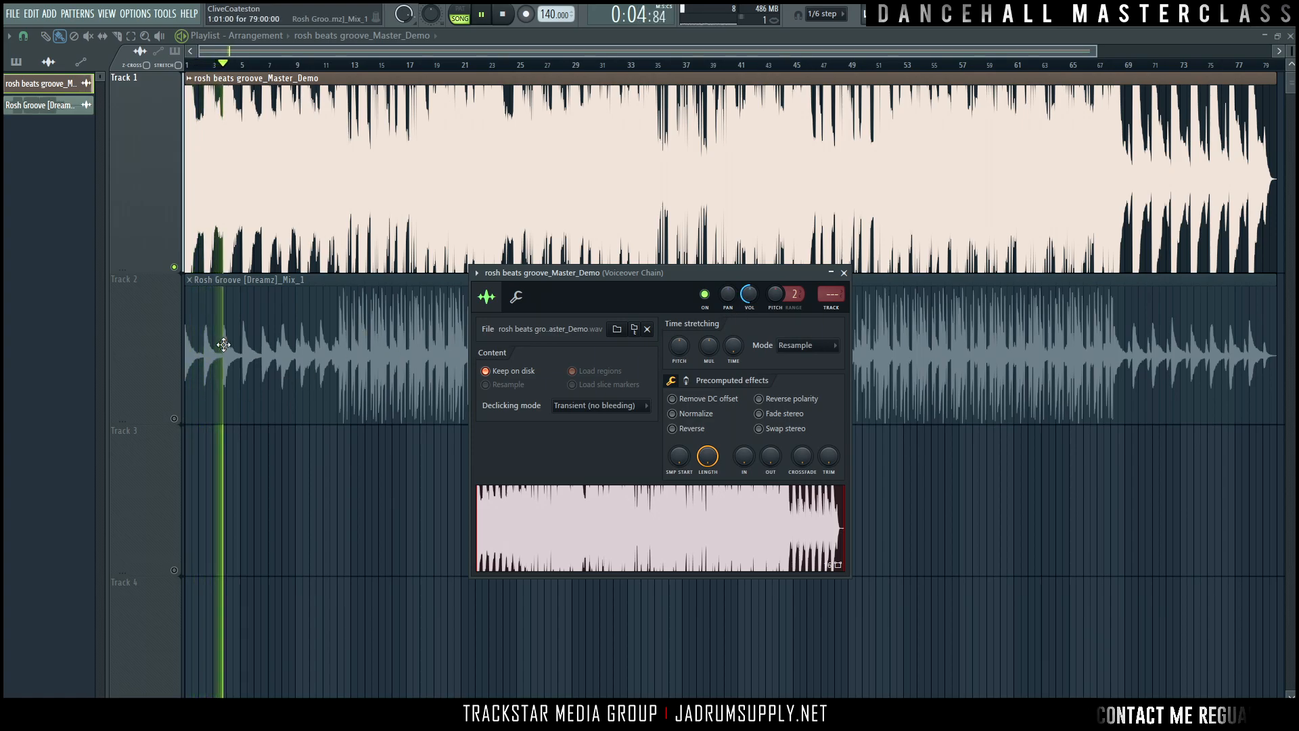
Alternate the solo between Tracks 2 and 1 during playback to compare the new mix with the demo, and stop playback.
right_click(174, 419)
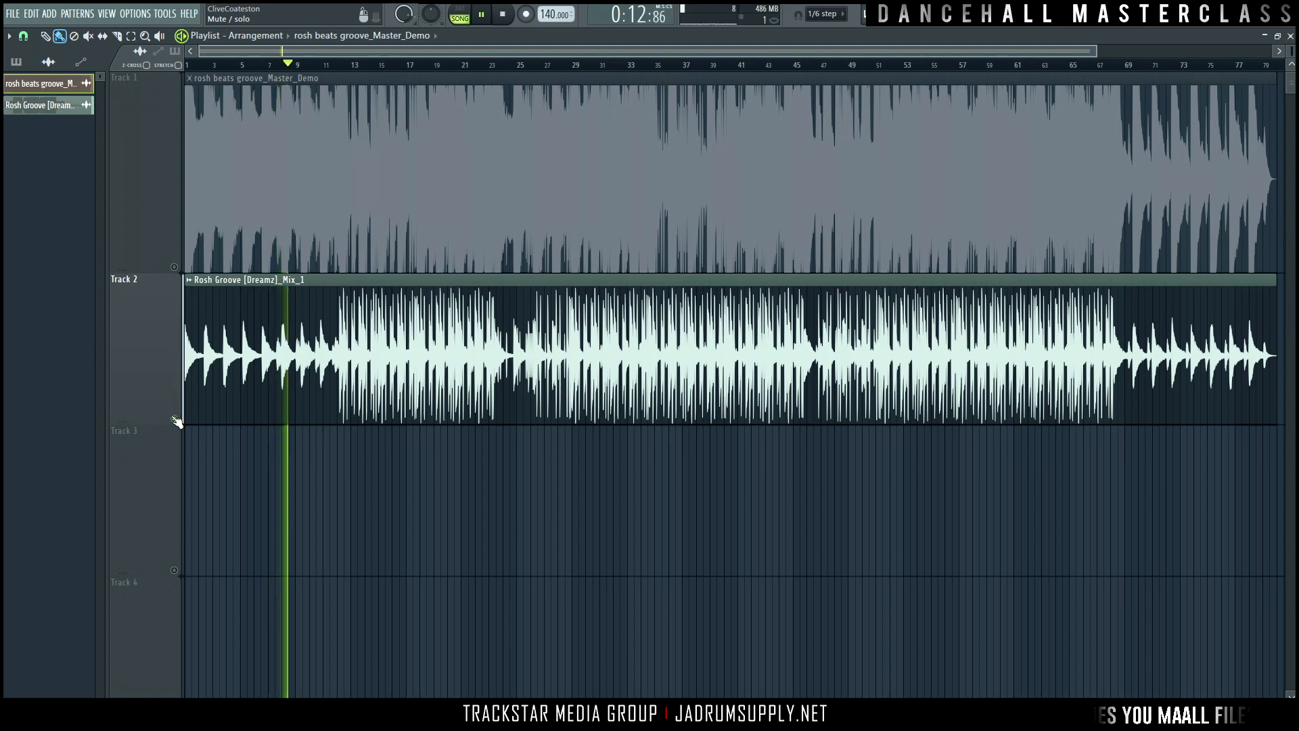
right_click(174, 267)
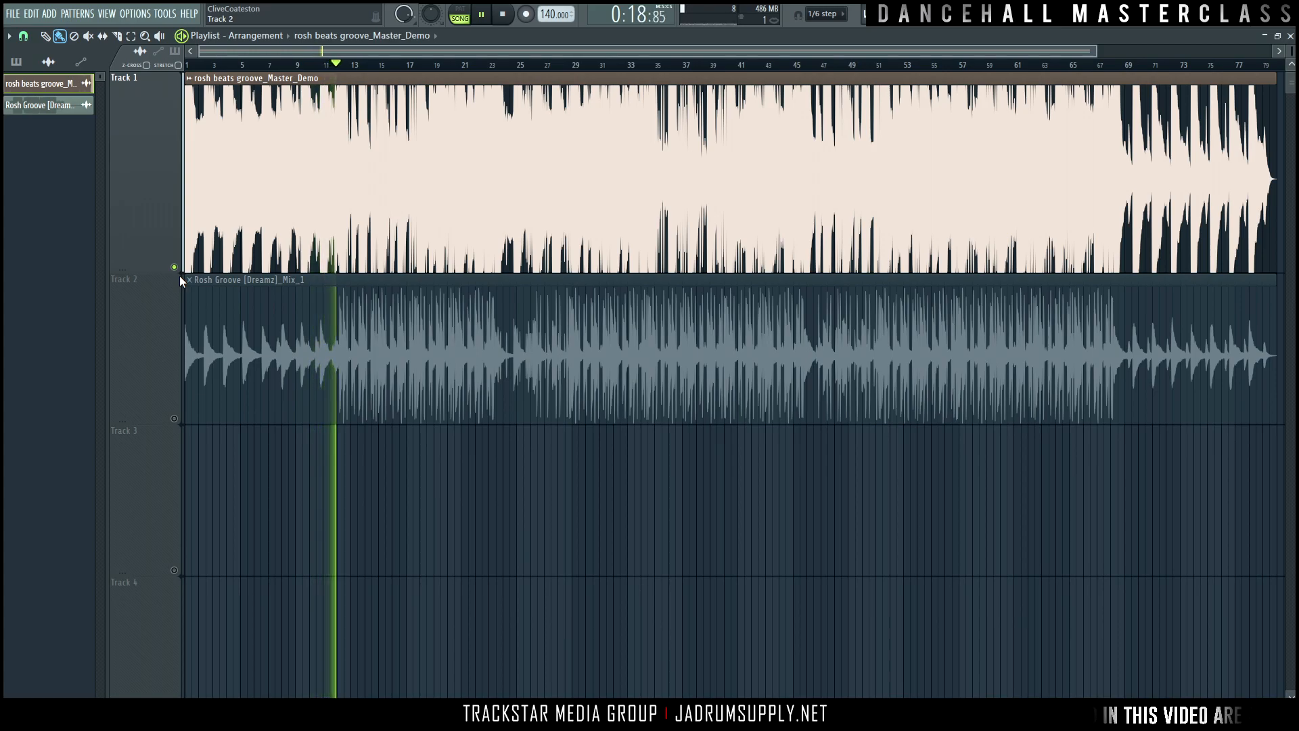
right_click(175, 419)
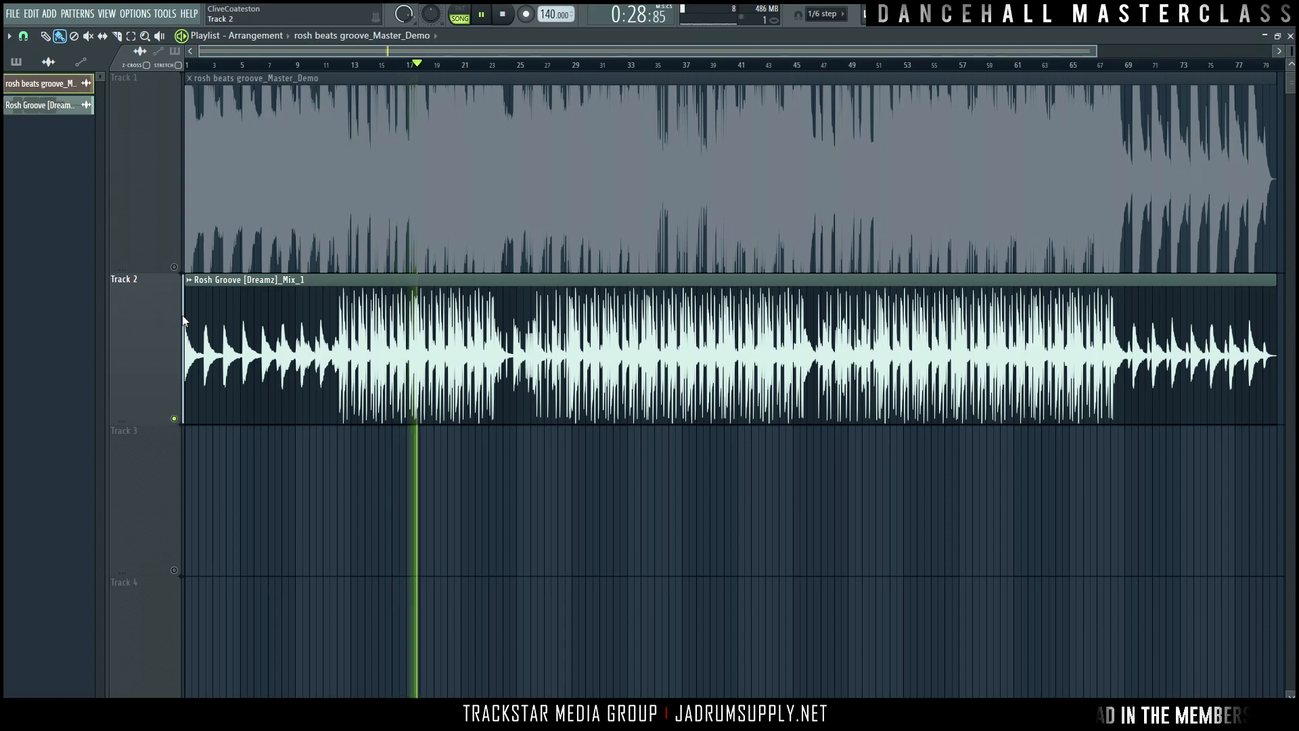
right_click(179, 273)
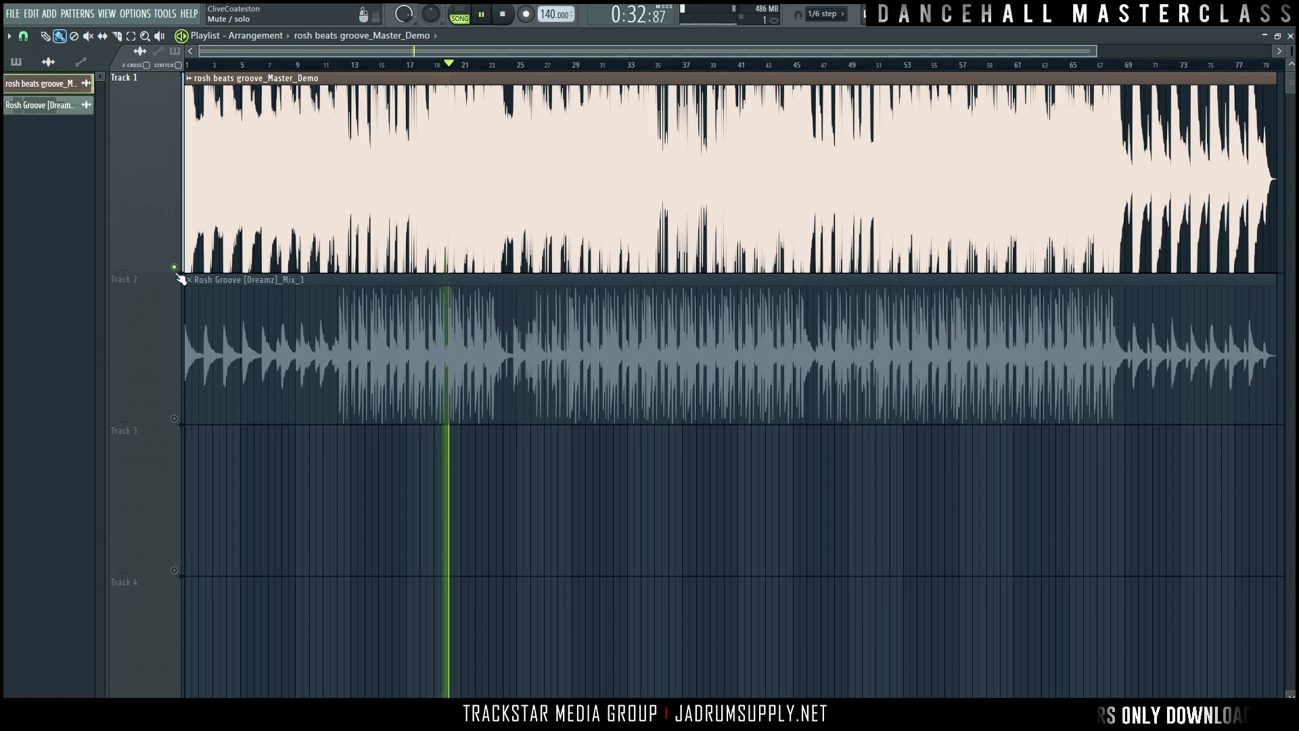
right_click(176, 420)
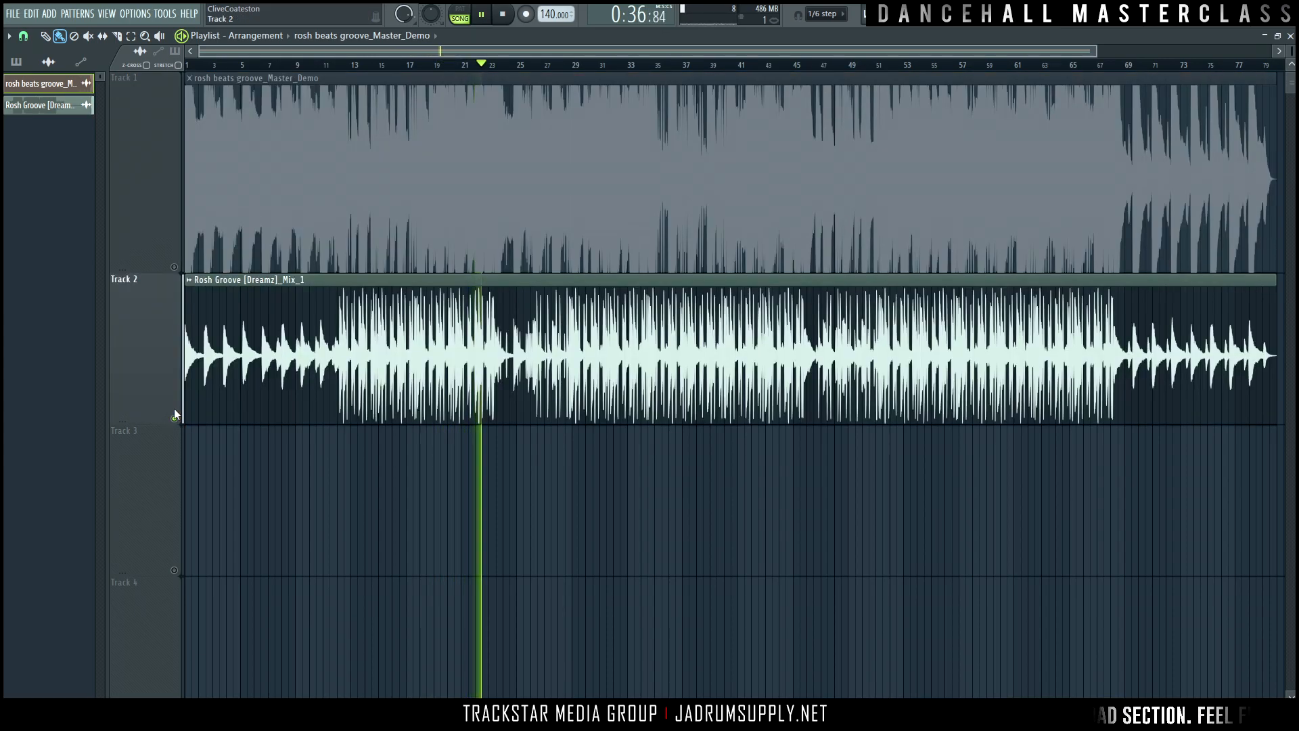
key("space")
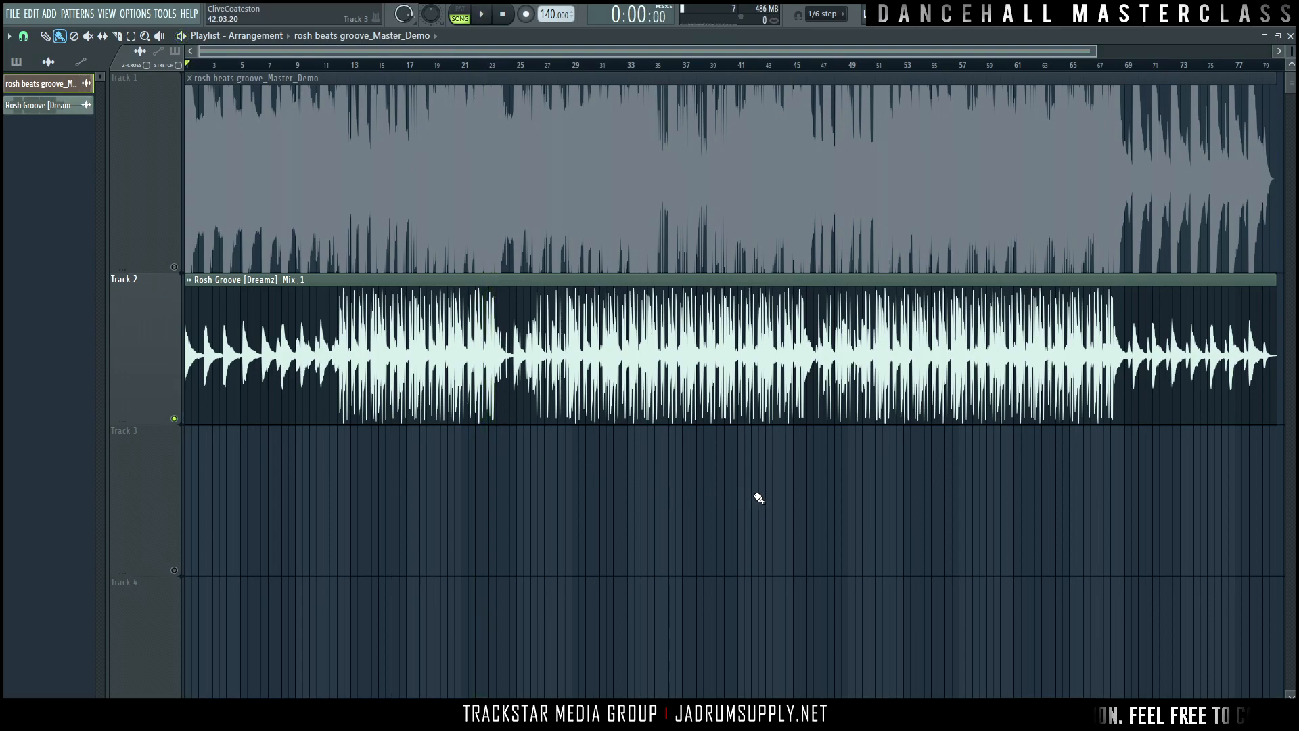